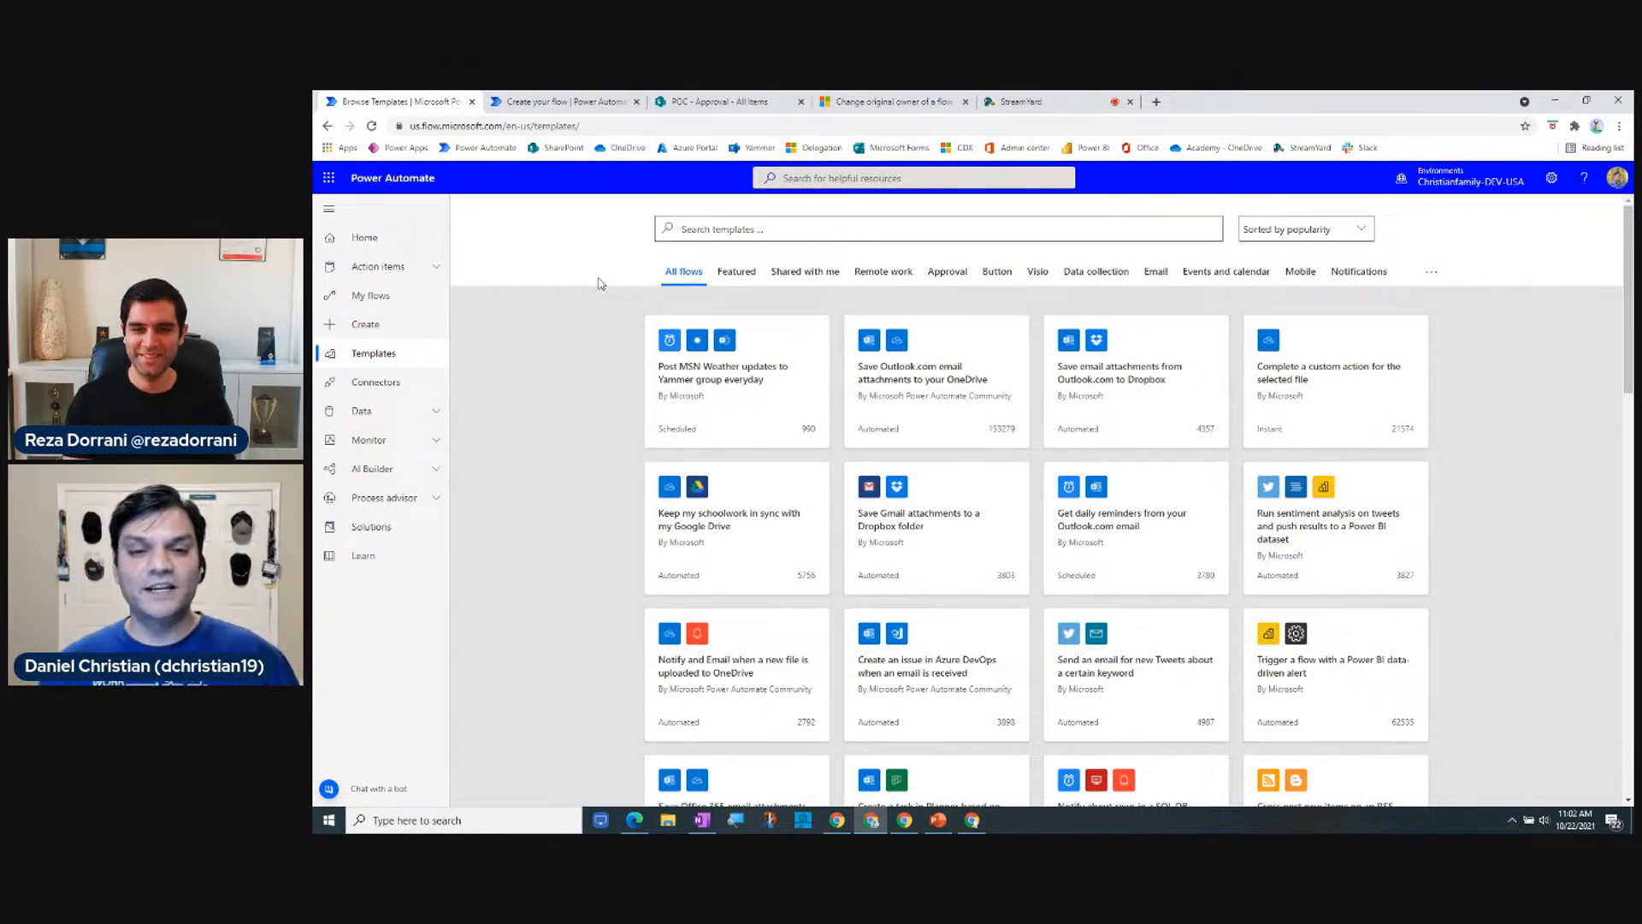
# Step: Return to the template gallery by way of the Power Automate home page
pyautogui.click(790, 222)
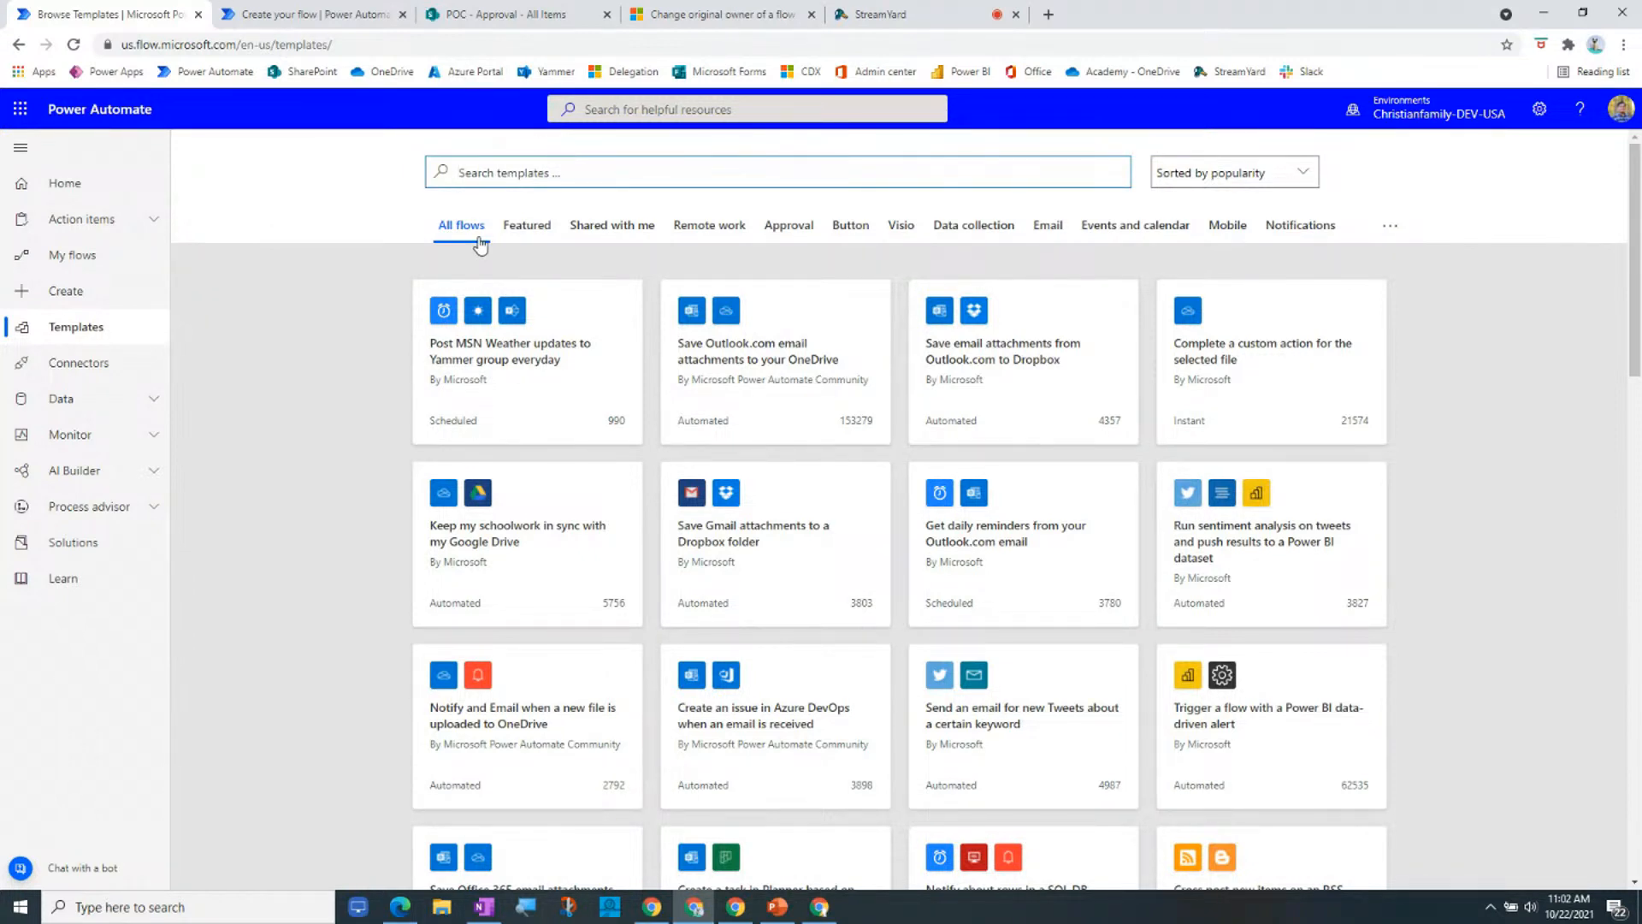
pyautogui.click(118, 191)
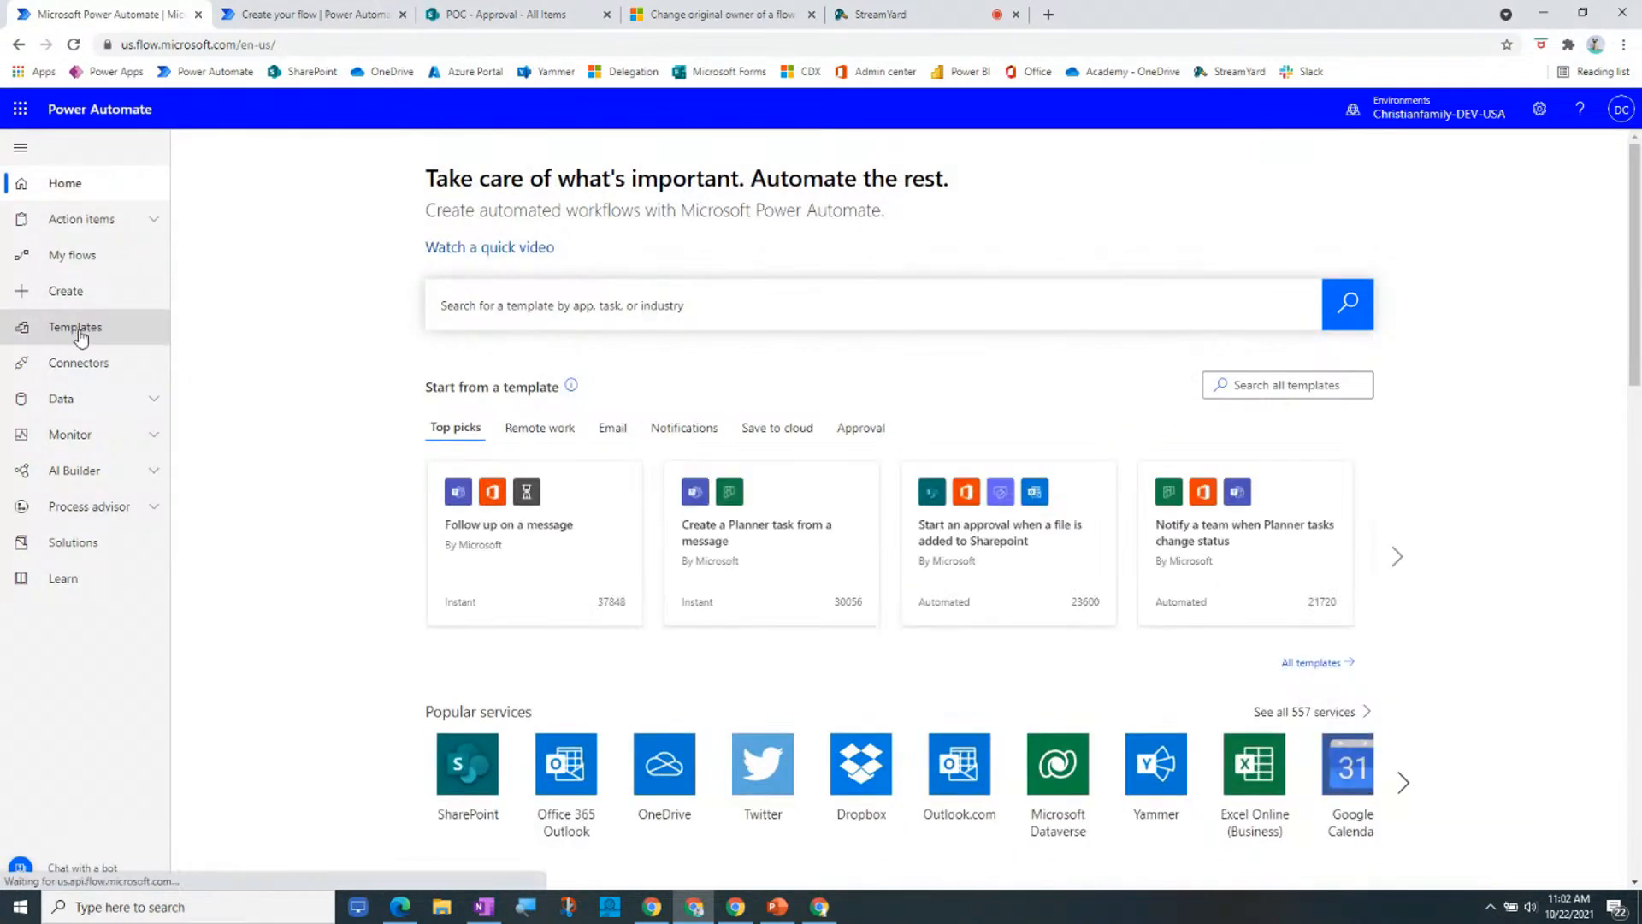
pyautogui.click(80, 333)
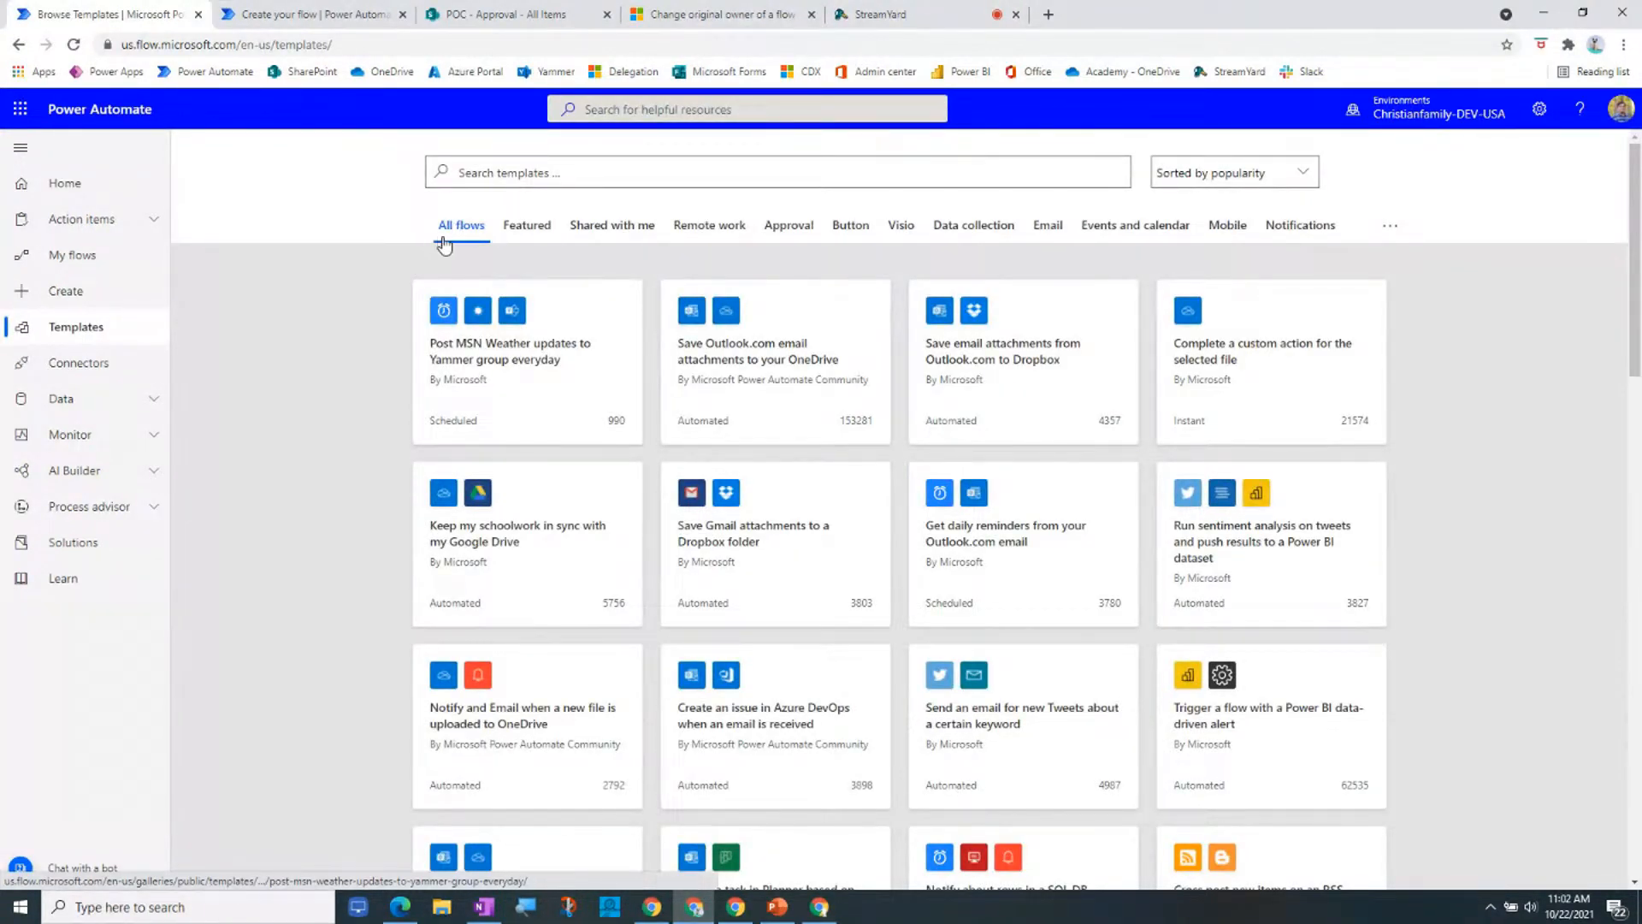
# Step: Search templates for 'state machine' and open the State machine process template
pyautogui.click(501, 176)
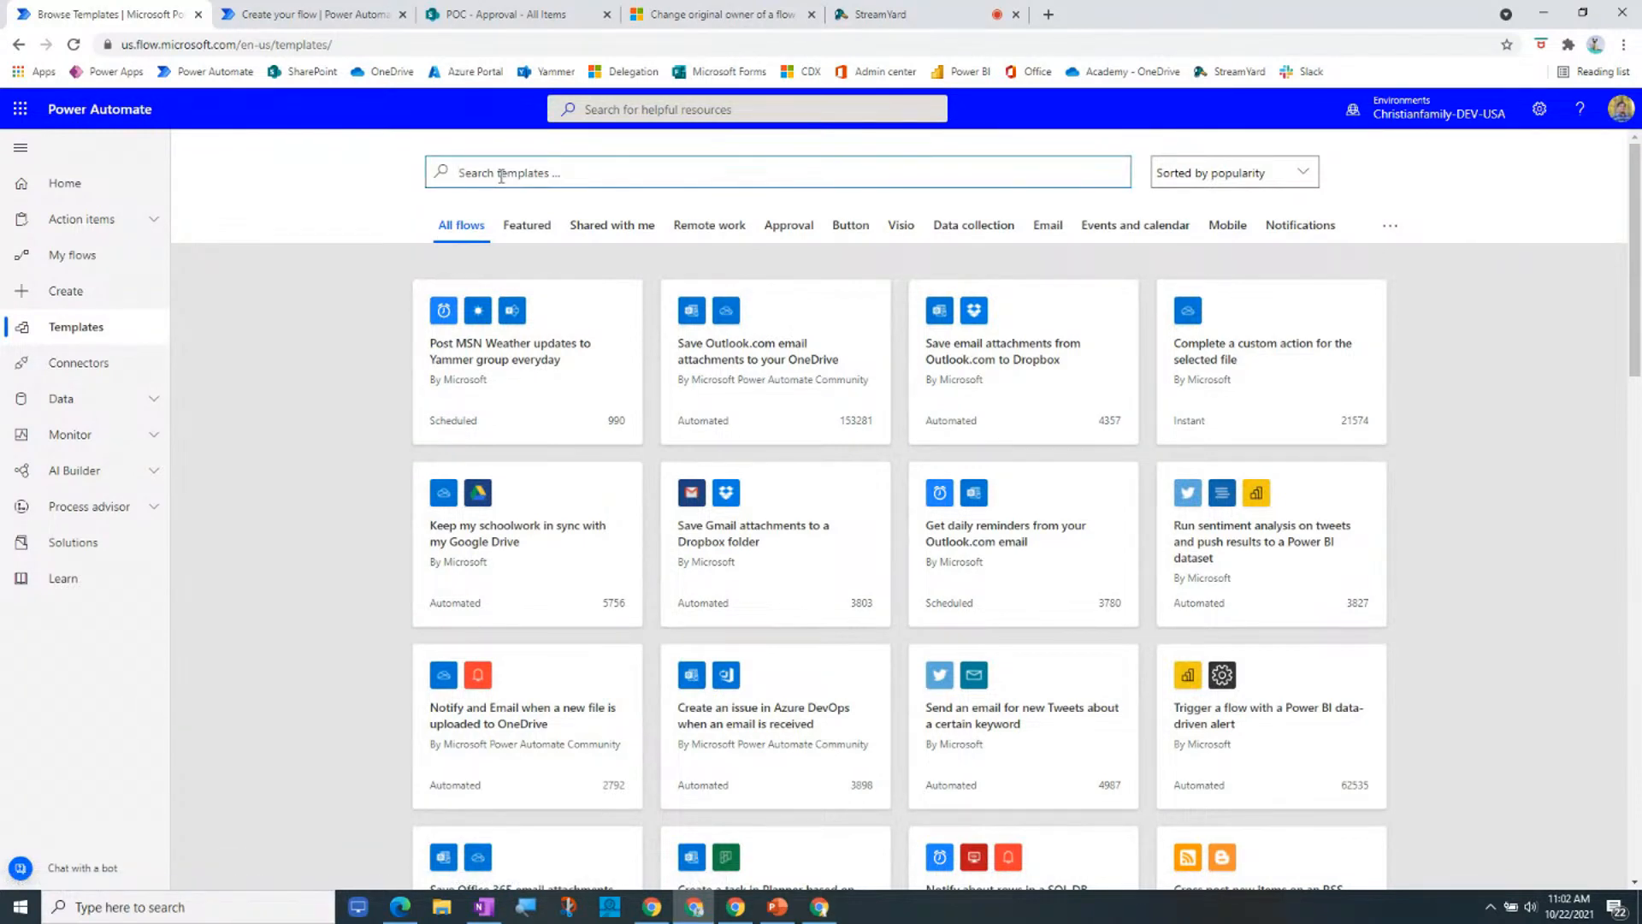
pyautogui.write('state machine')
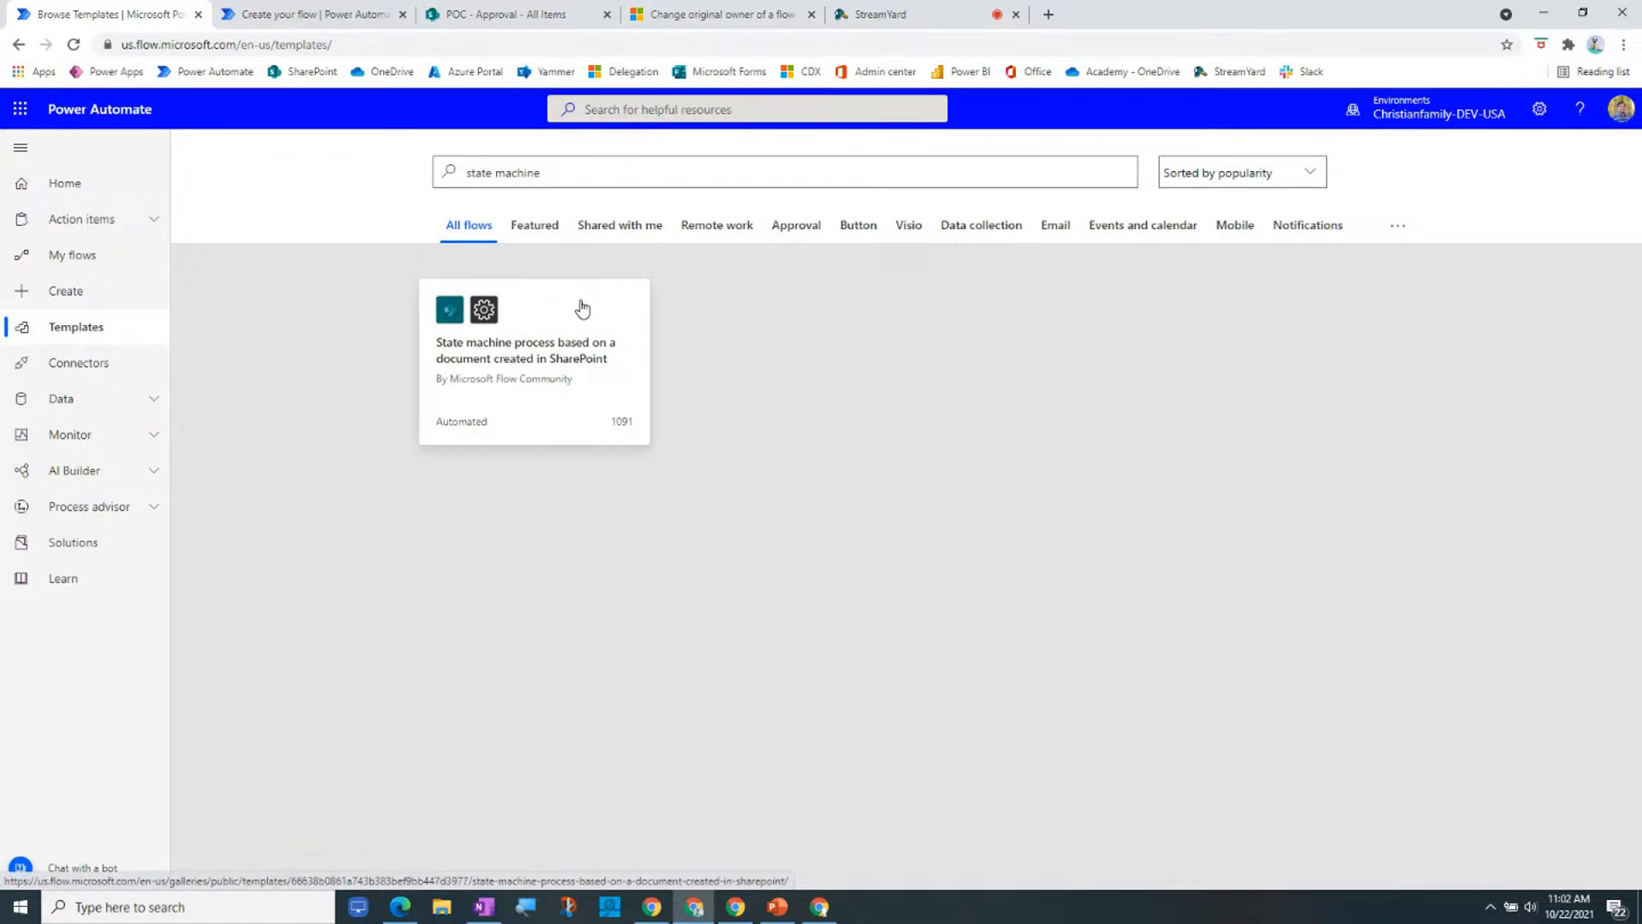
pyautogui.click(536, 227)
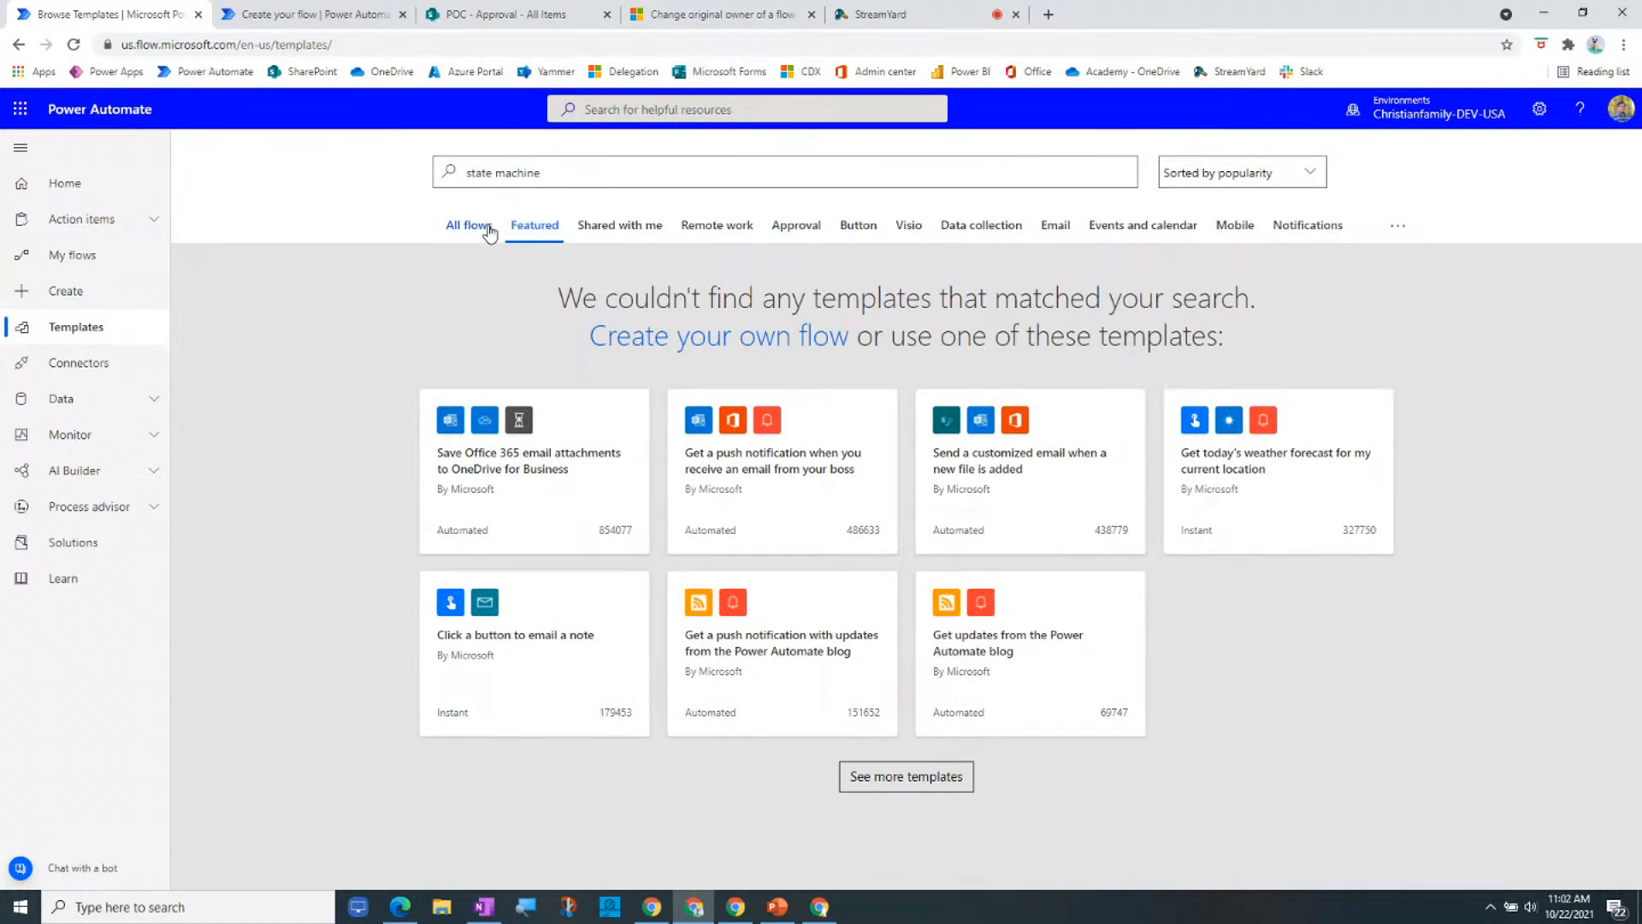
pyautogui.click(489, 231)
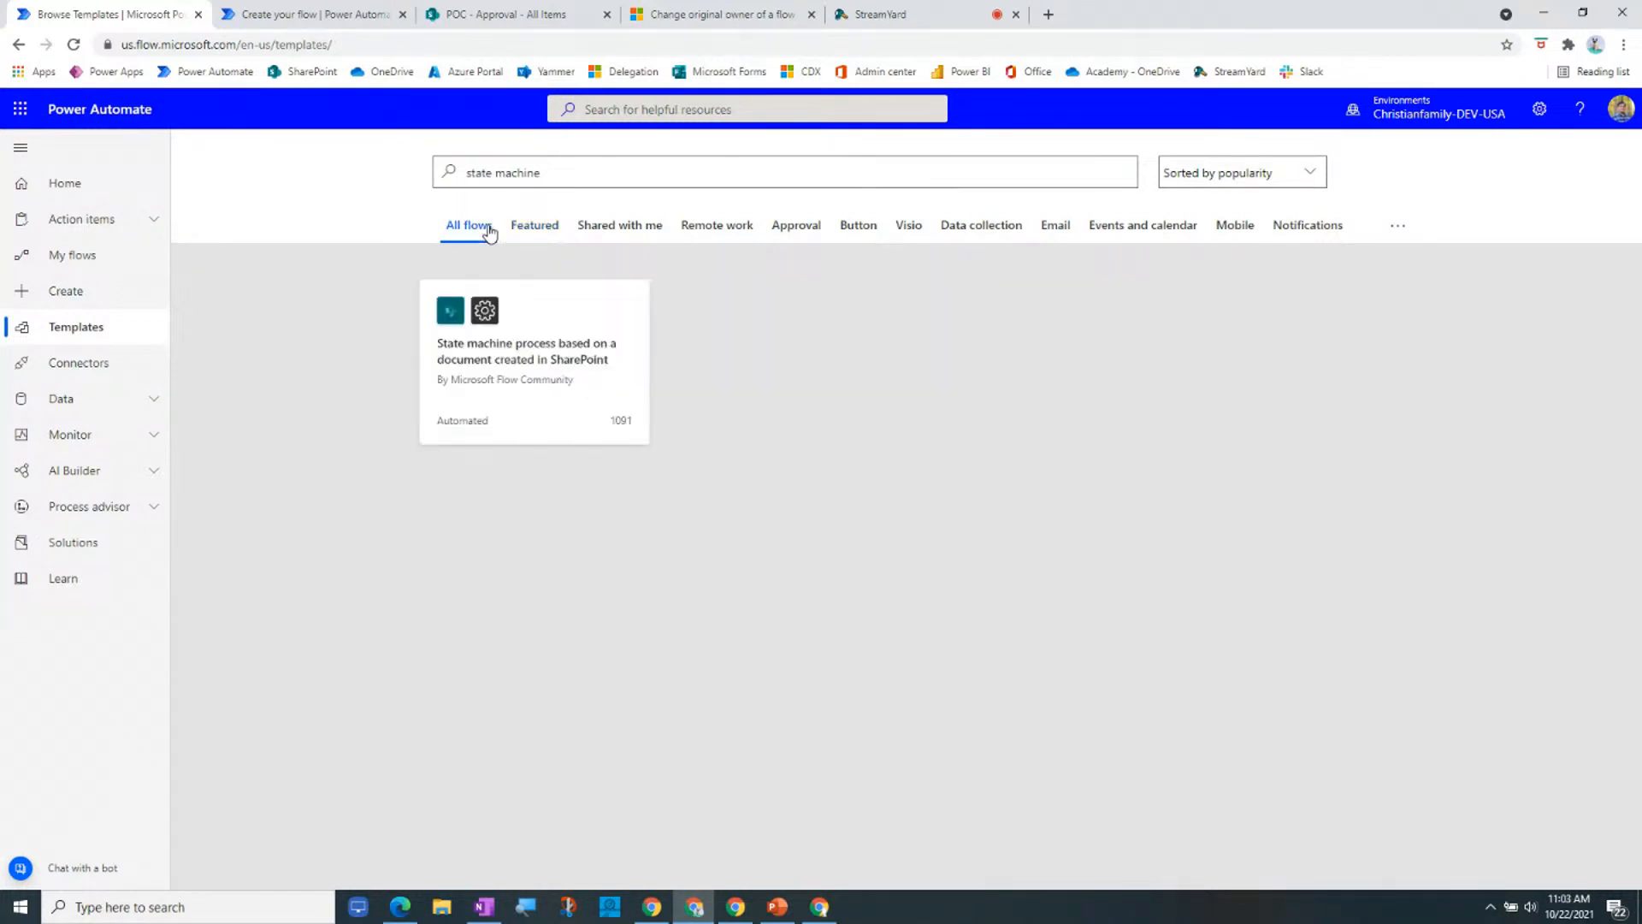
pyautogui.click(572, 177)
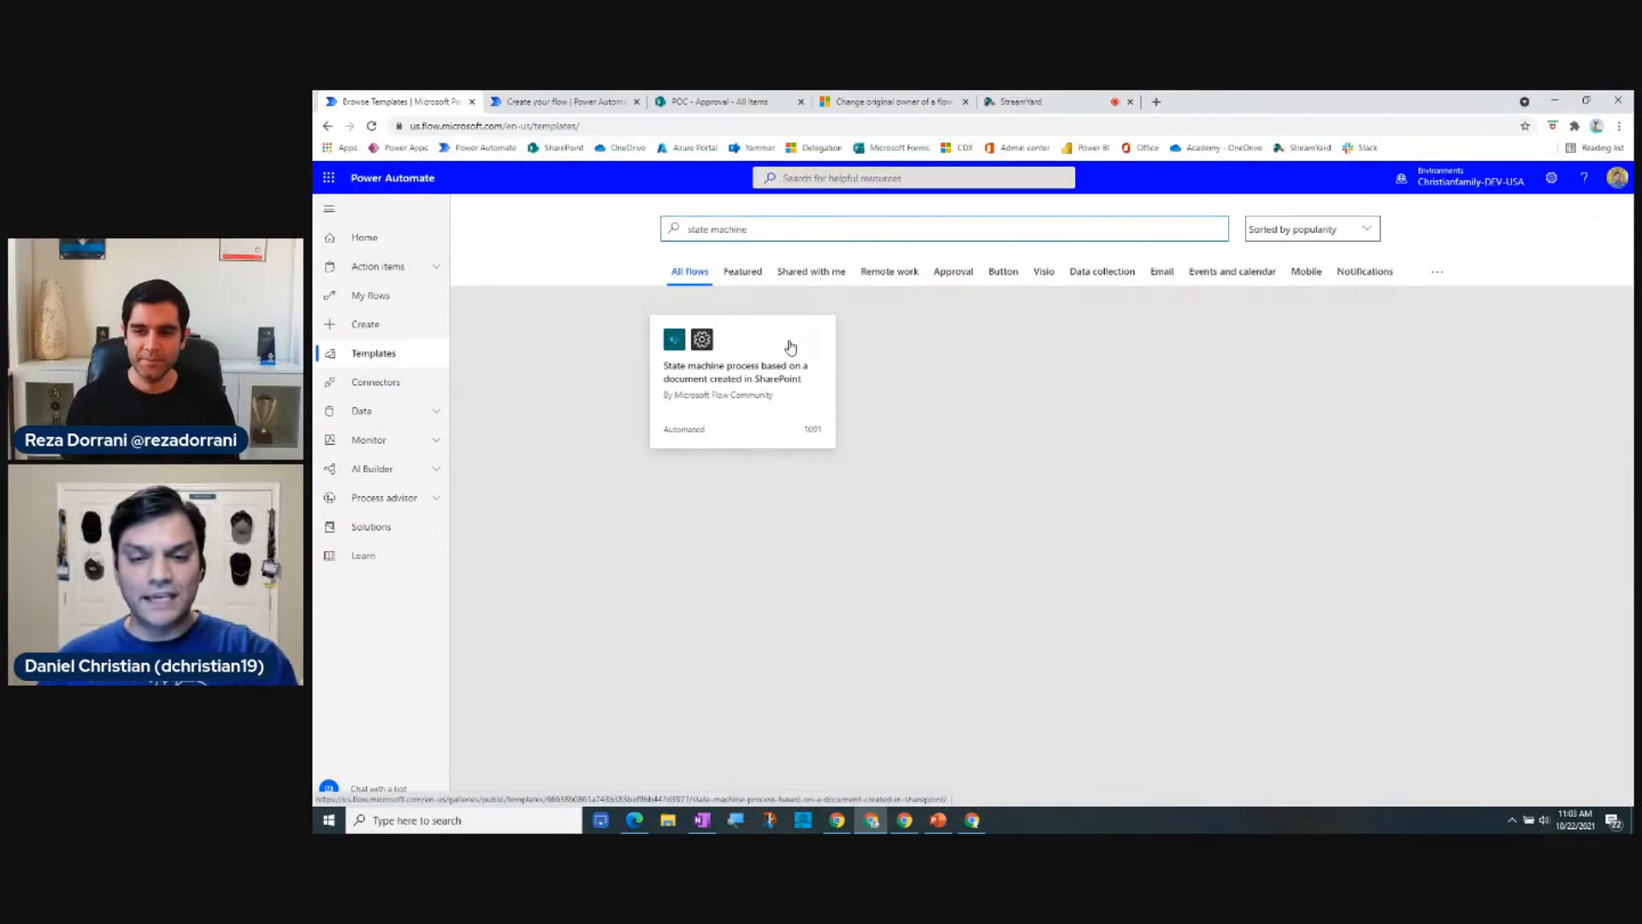
pyautogui.click(732, 349)
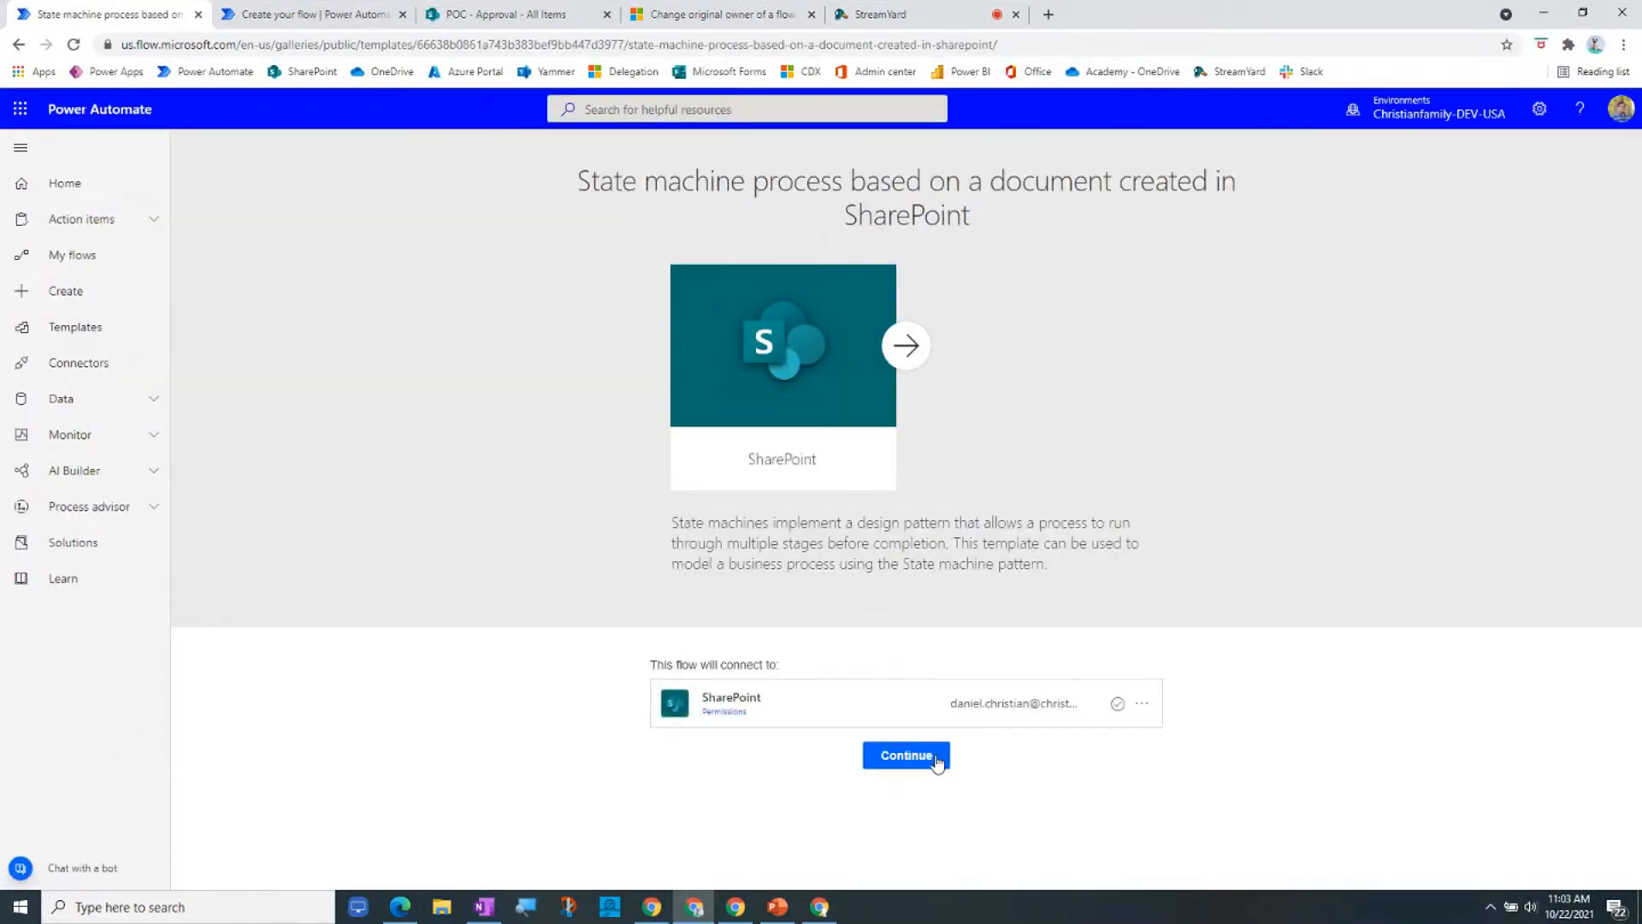
# Step: Create a flow from the template and zoom the browser page out to 80%
pyautogui.click(931, 764)
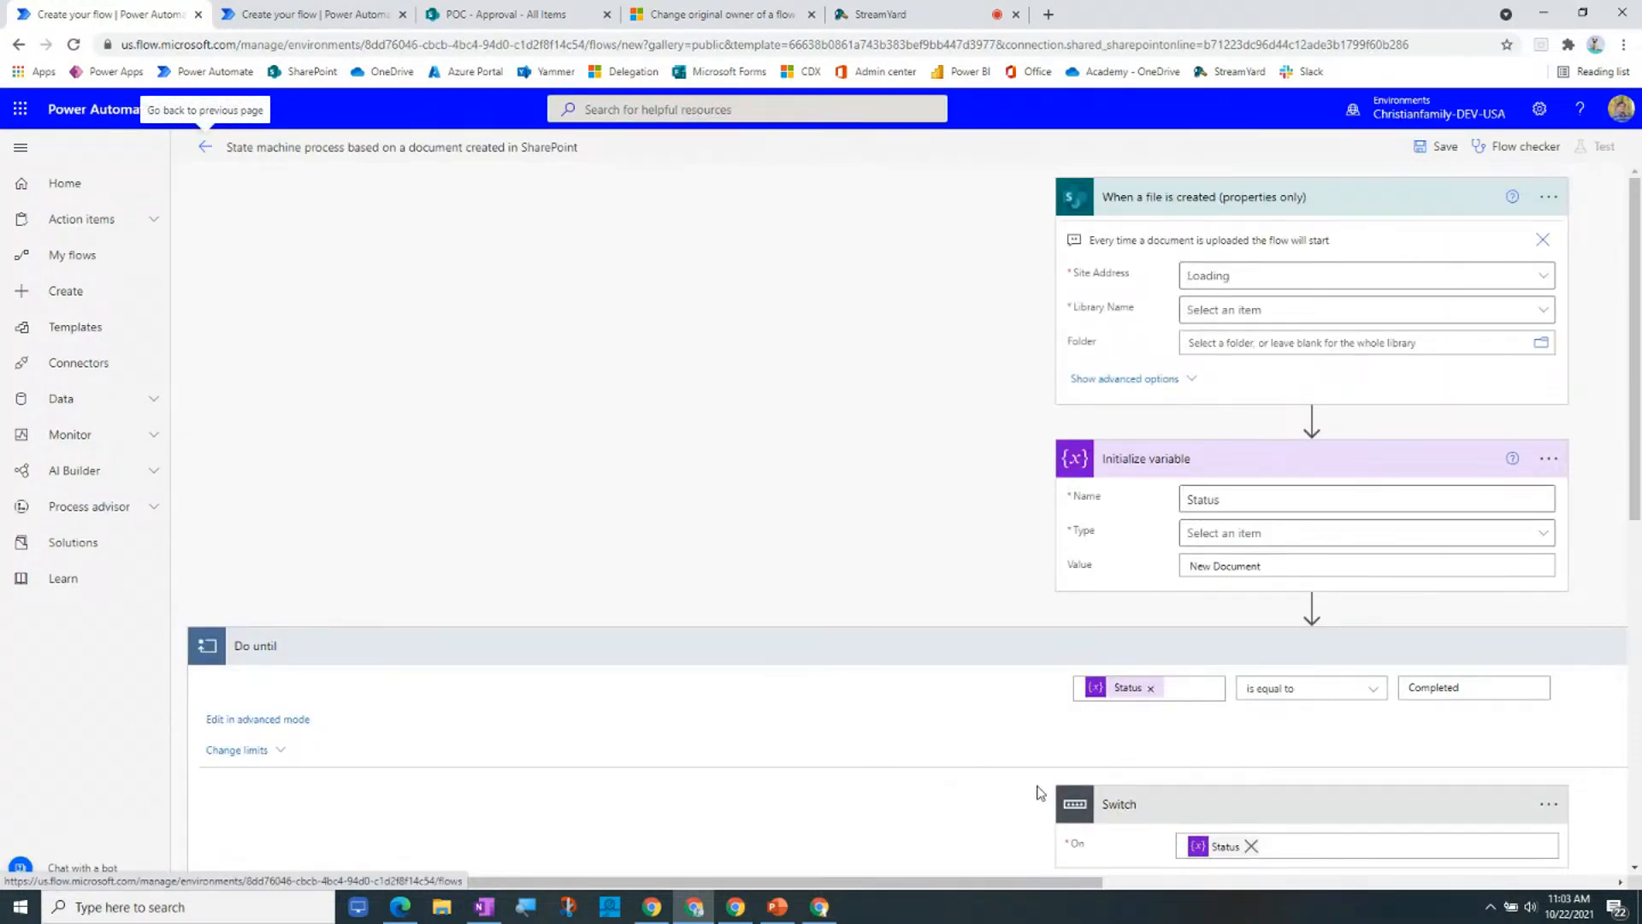
pyautogui.click(1623, 44)
pyautogui.click(1509, 204)
pyautogui.click(1509, 204)
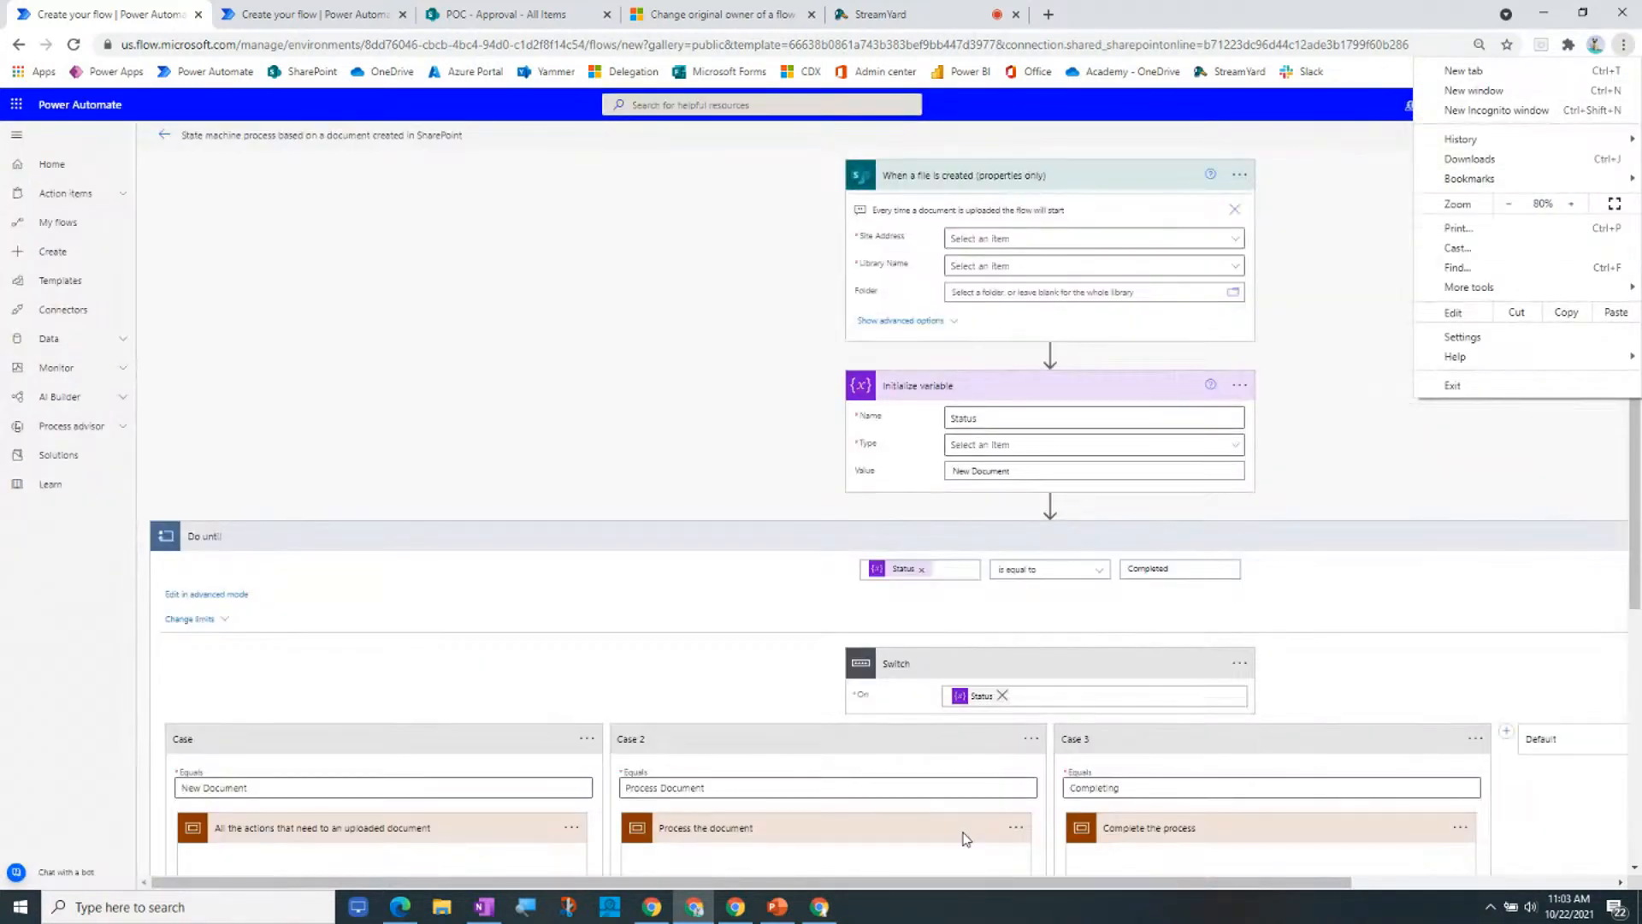
pyautogui.click(613, 343)
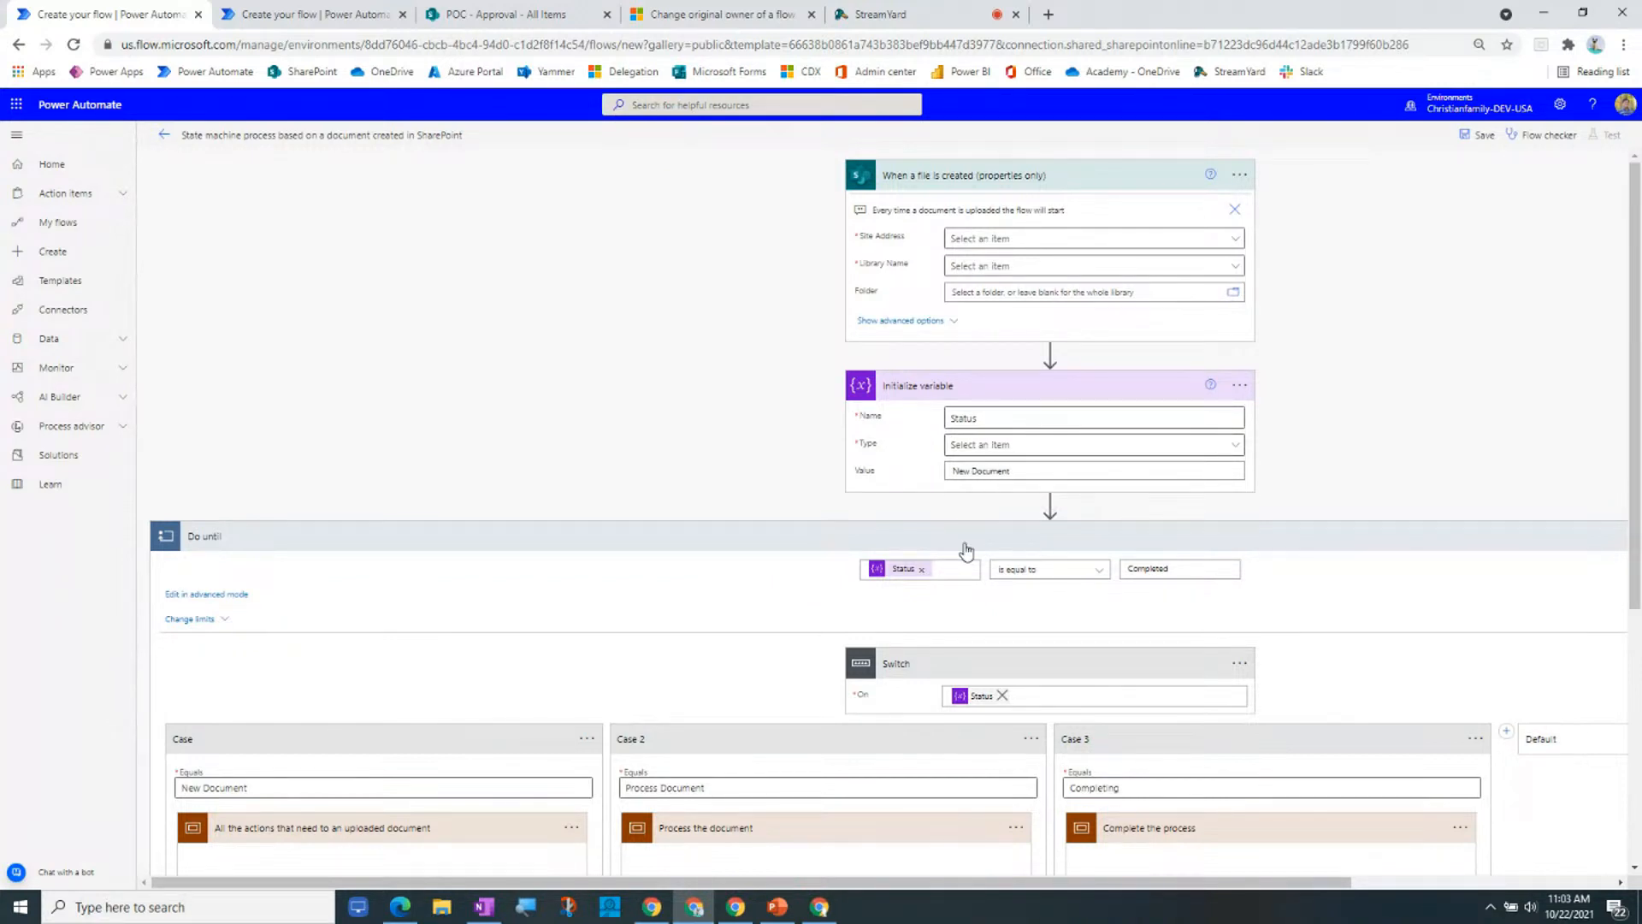
pyautogui.scroll(-2, 966, 550)
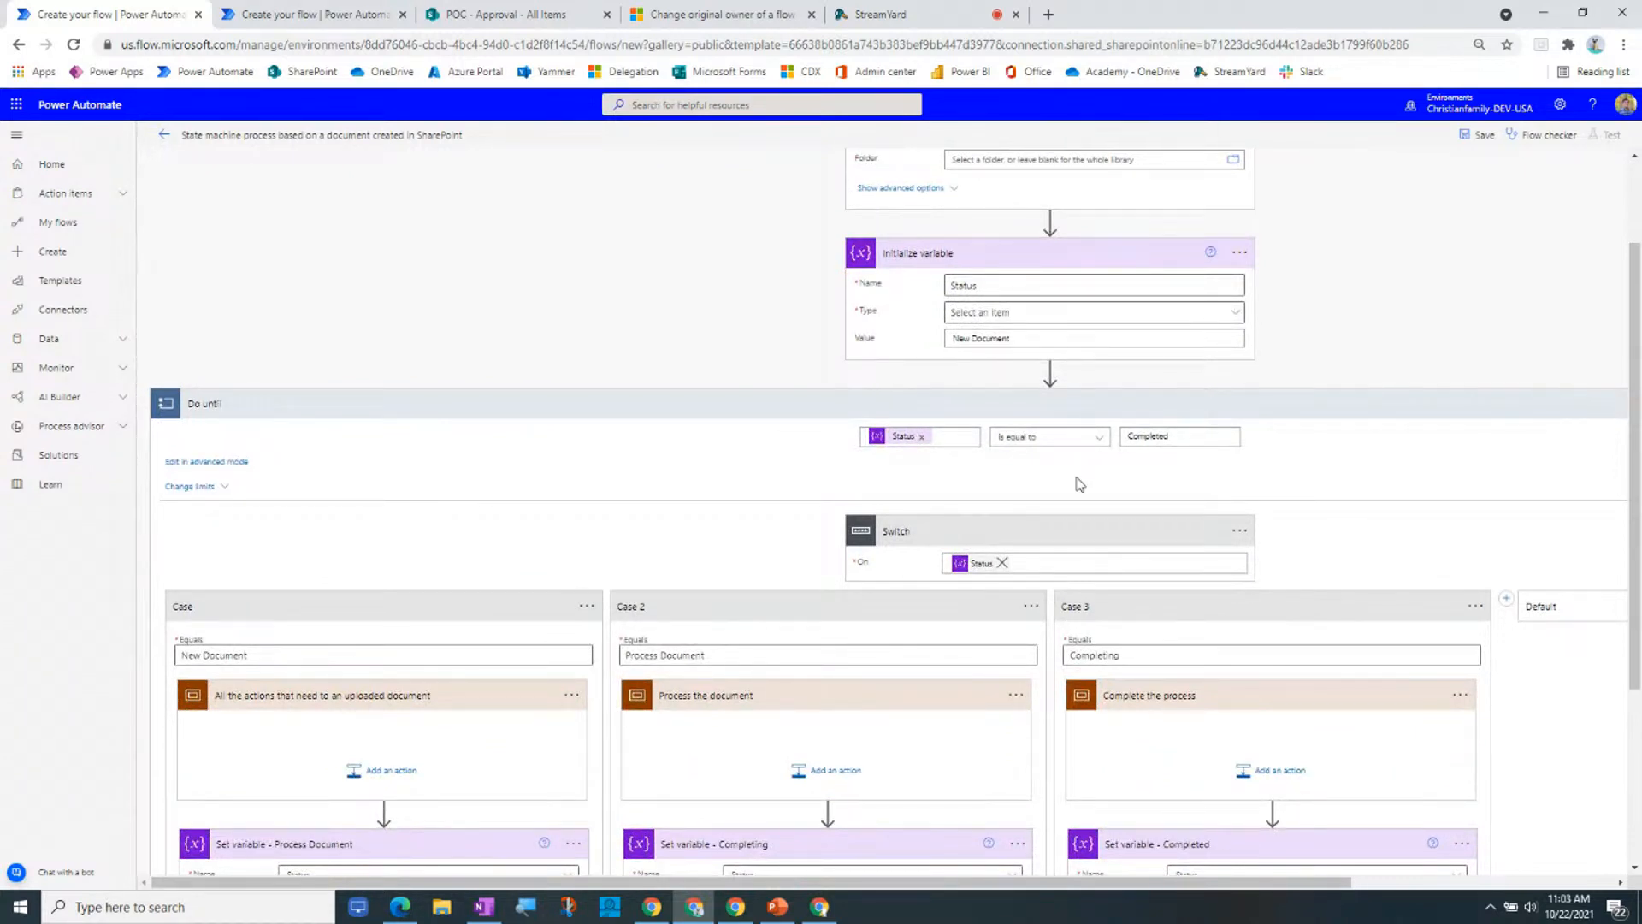
pyautogui.scroll(1, 1080, 485)
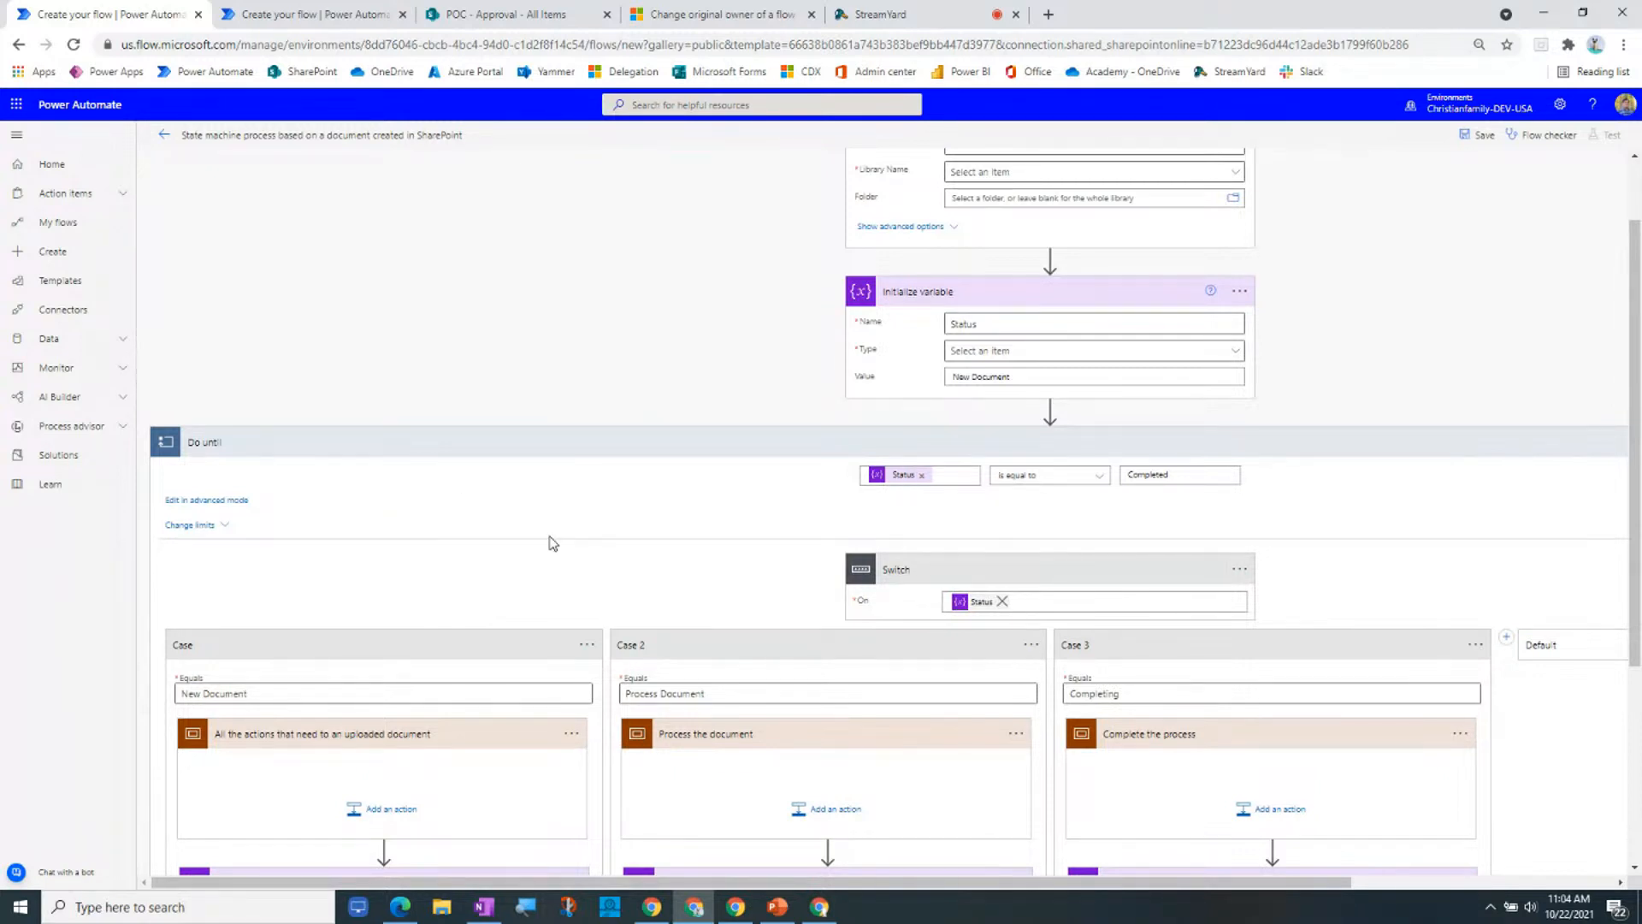
pyautogui.scroll(-2, 552, 544)
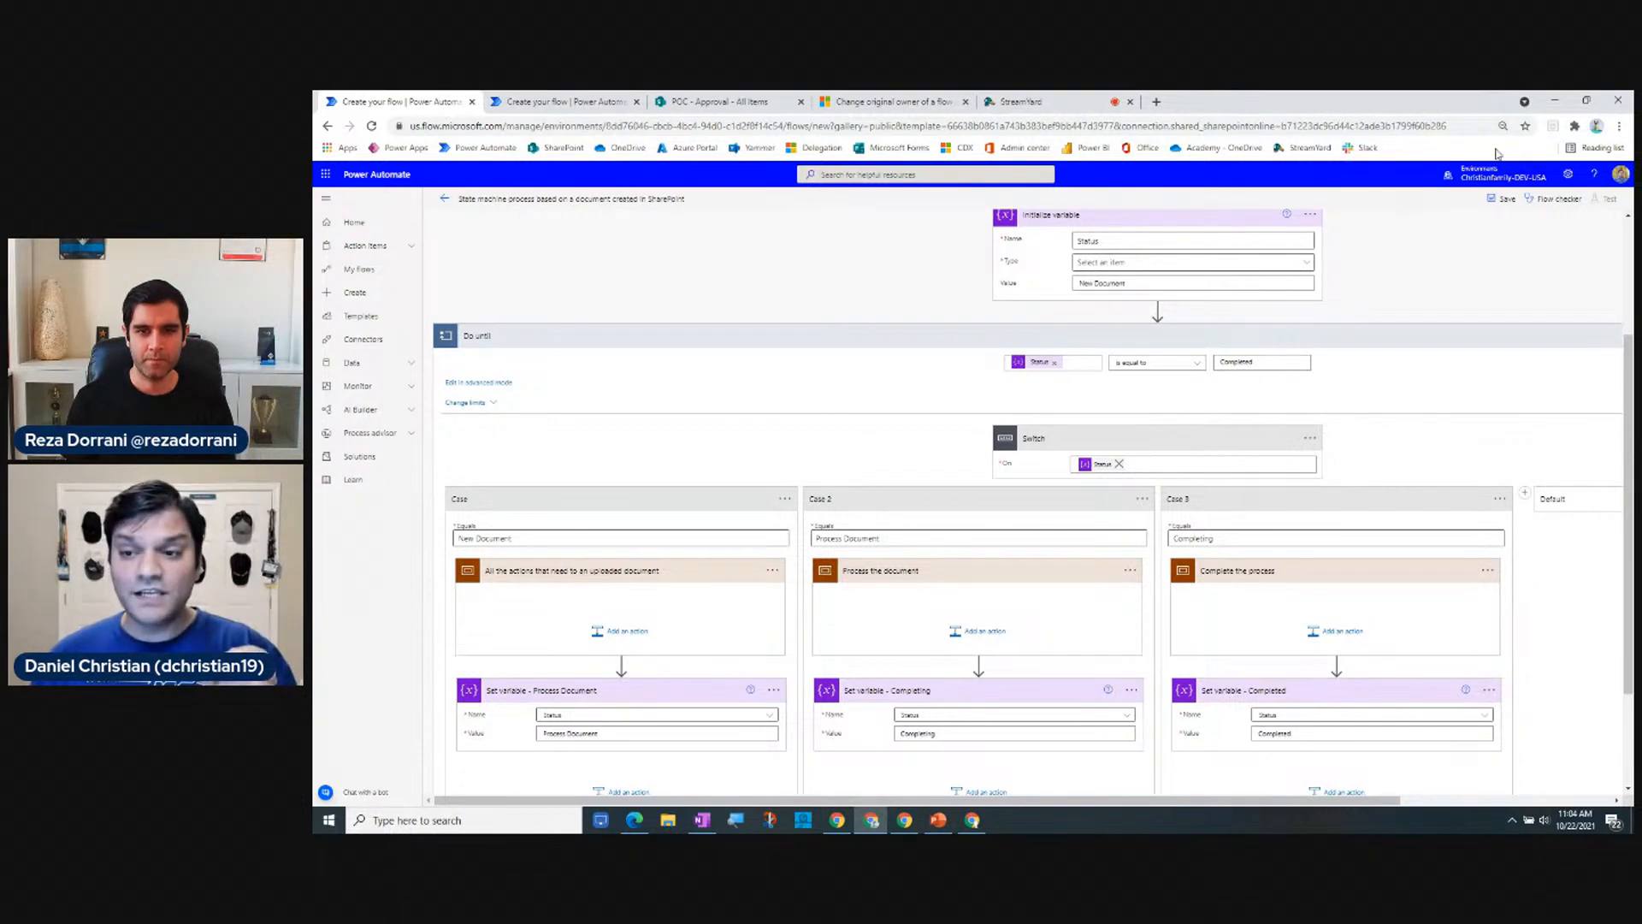
pyautogui.click(1596, 127)
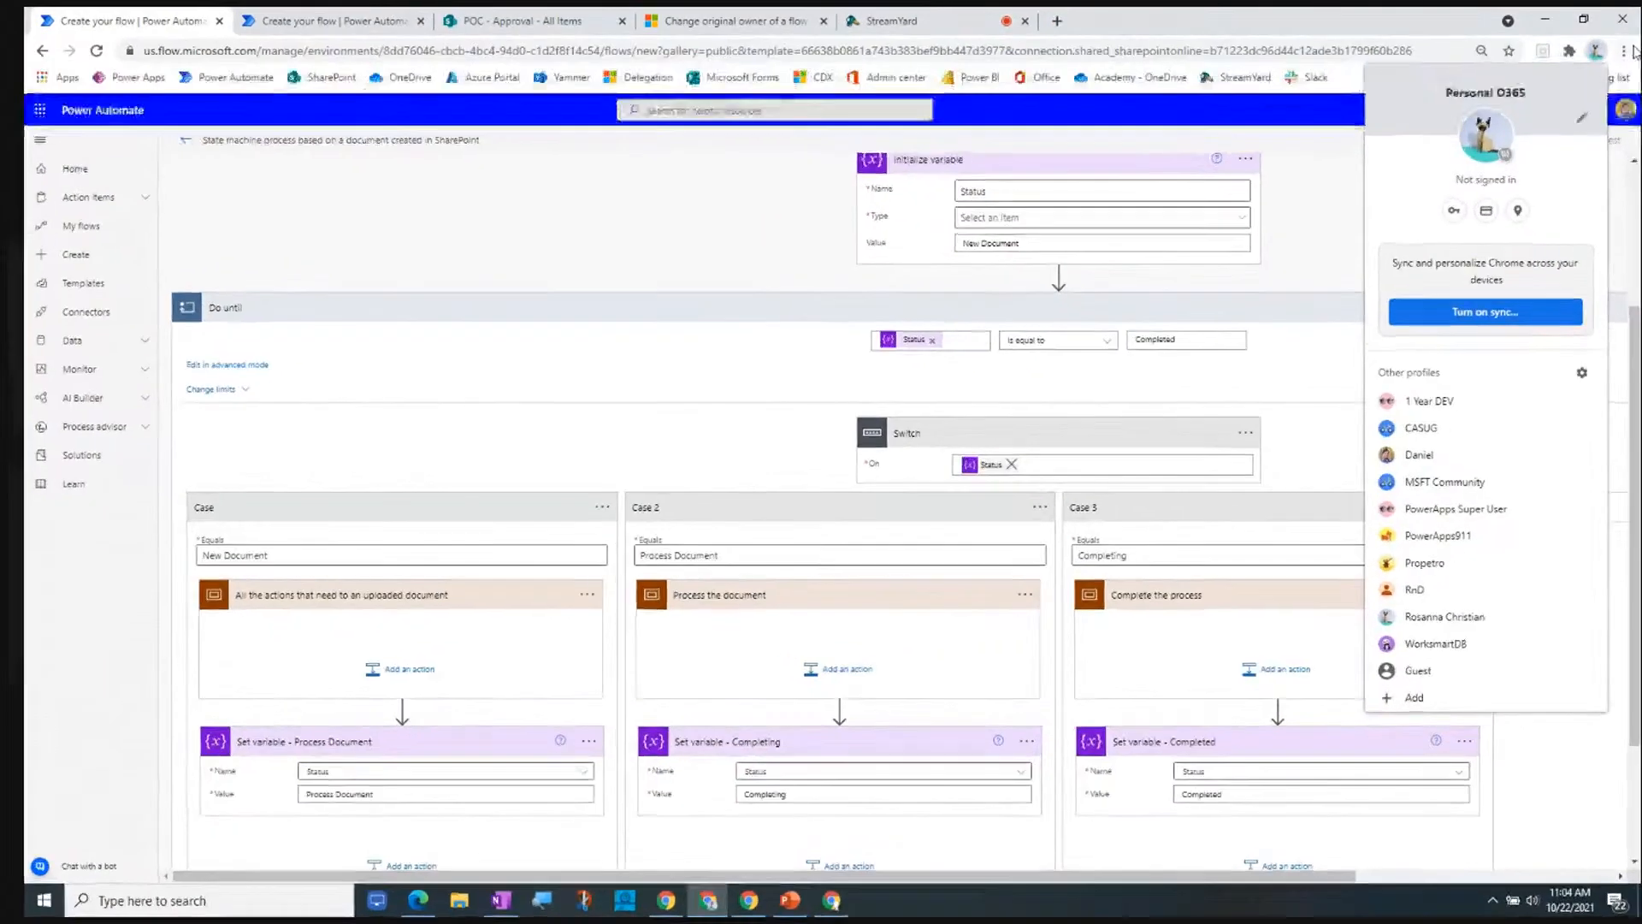
pyautogui.click(1619, 126)
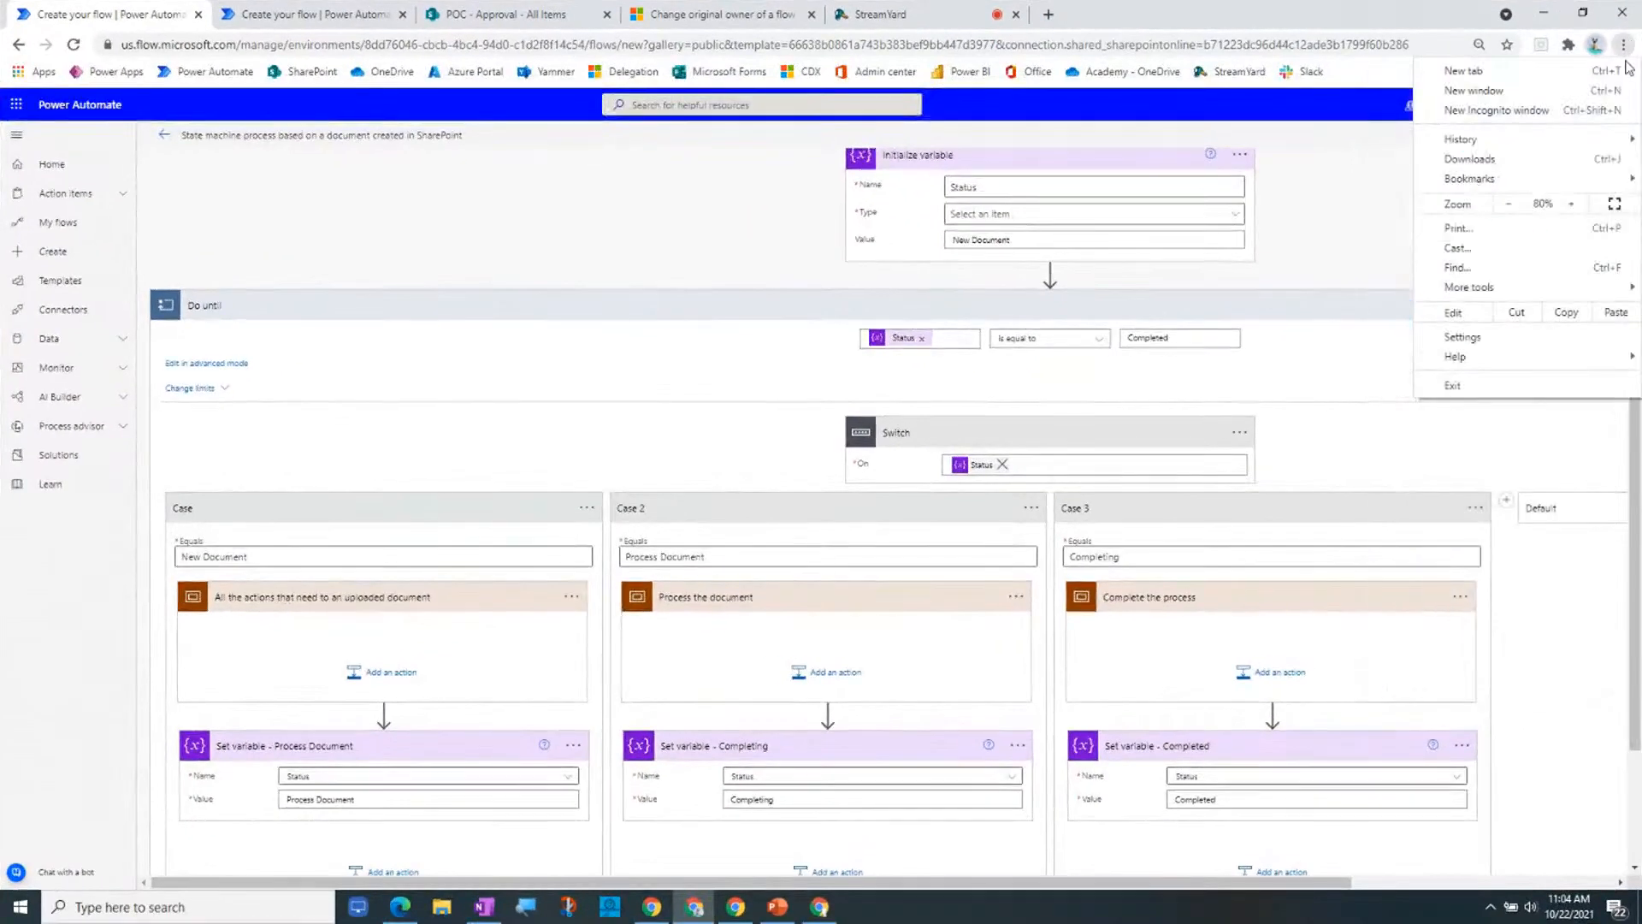
pyautogui.click(1572, 204)
pyautogui.click(1571, 203)
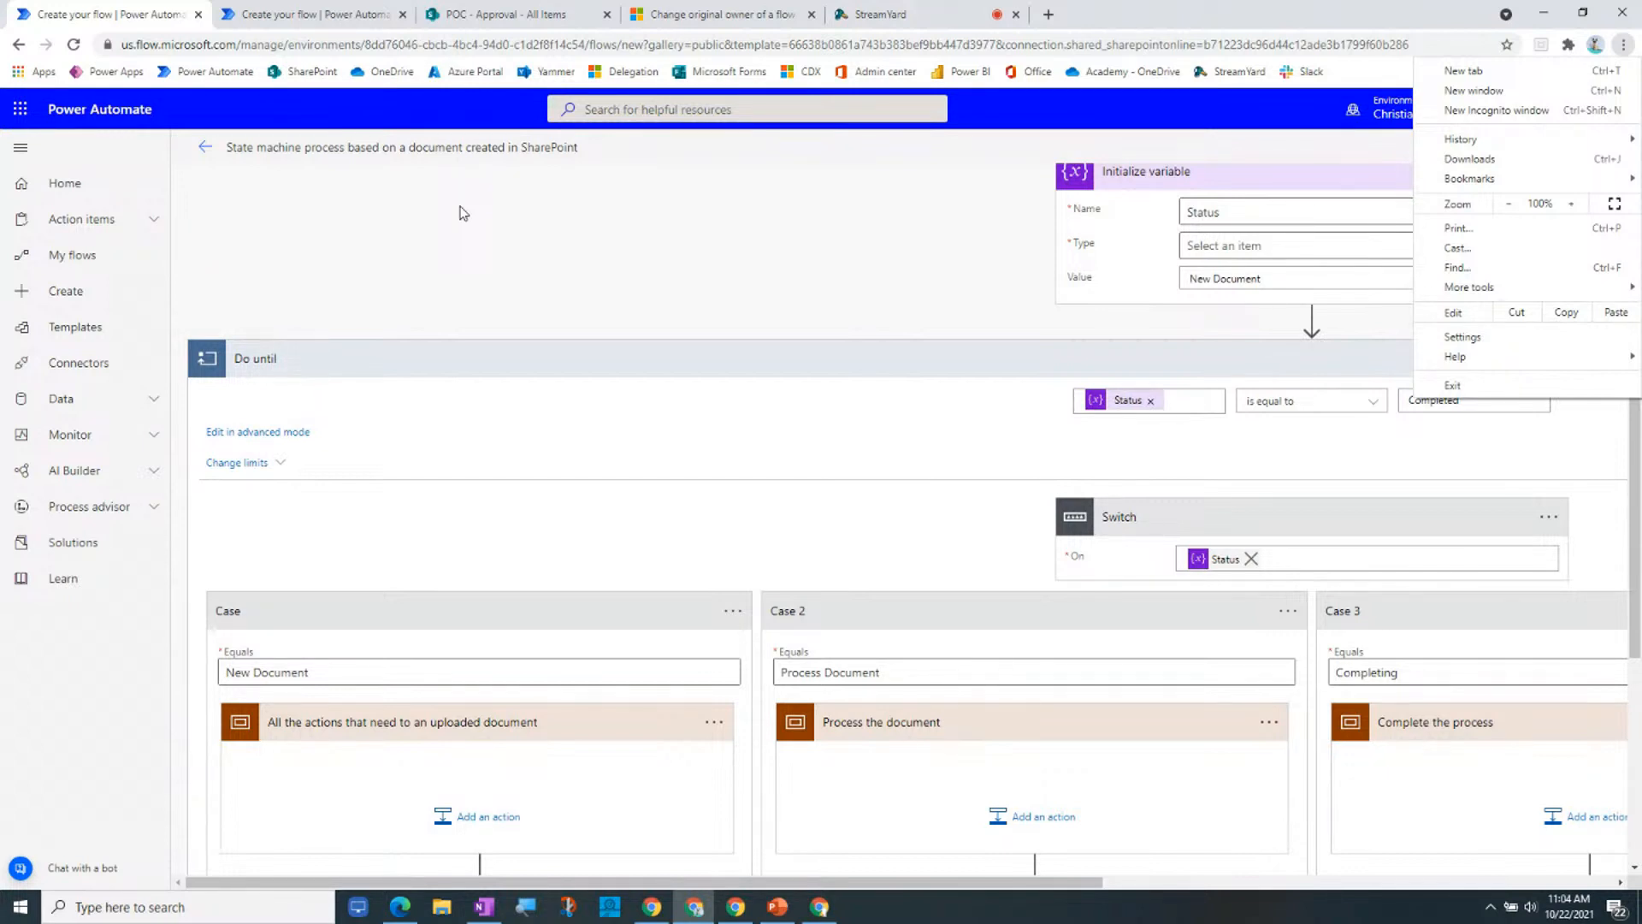
# Step: Leave the flow editor without saving and go to the Create page
pyautogui.click(67, 188)
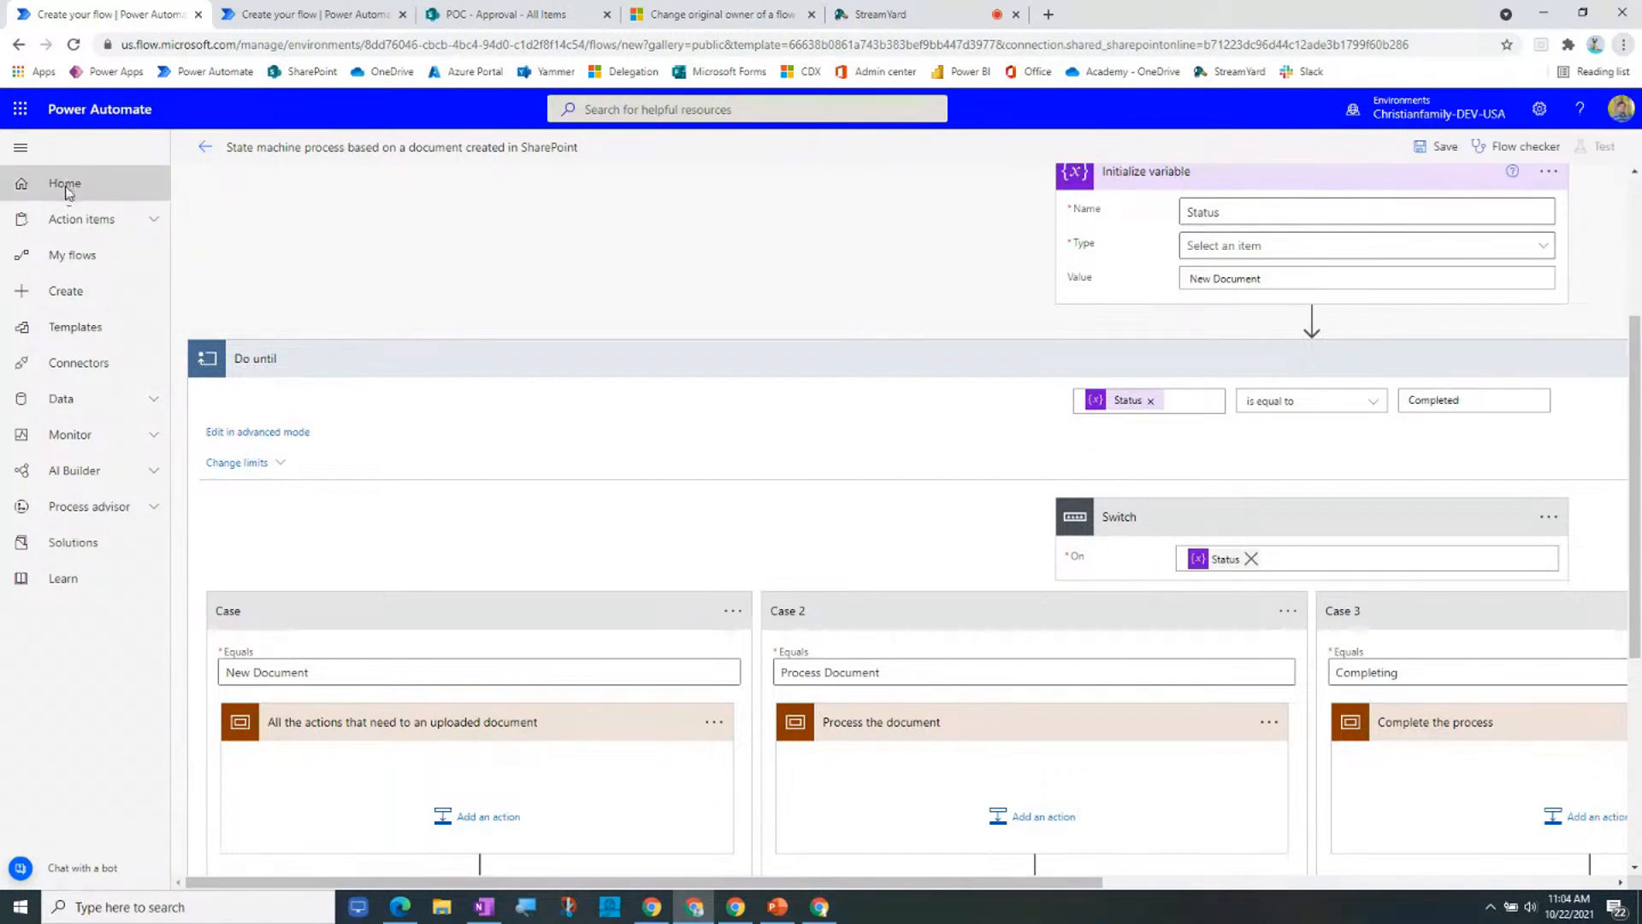
pyautogui.click(66, 188)
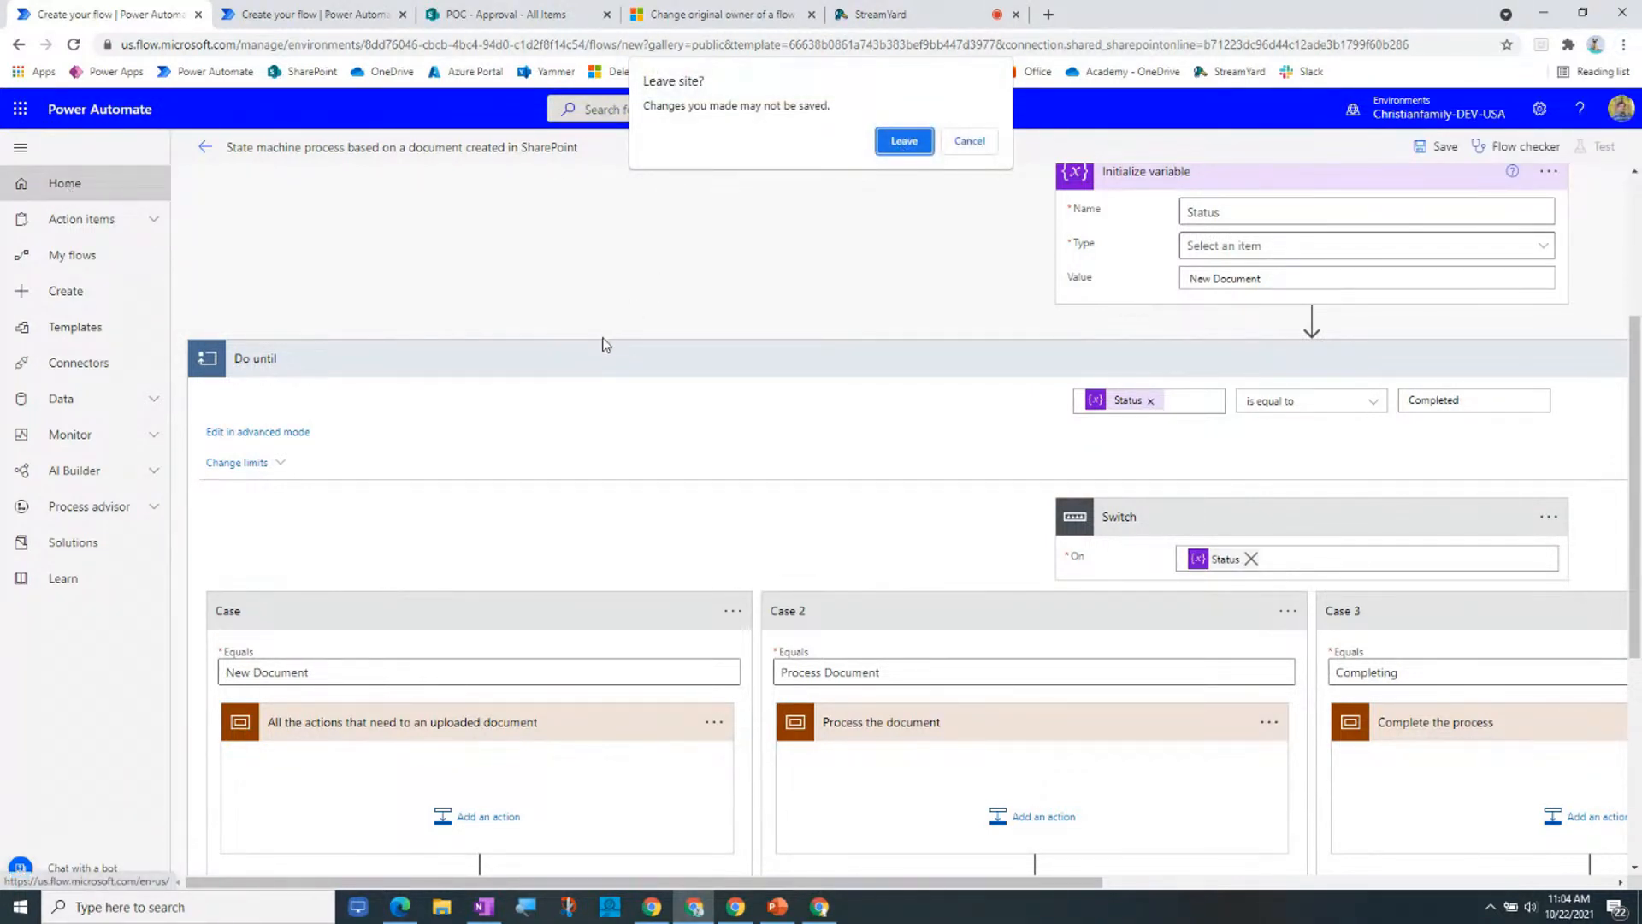
pyautogui.click(927, 145)
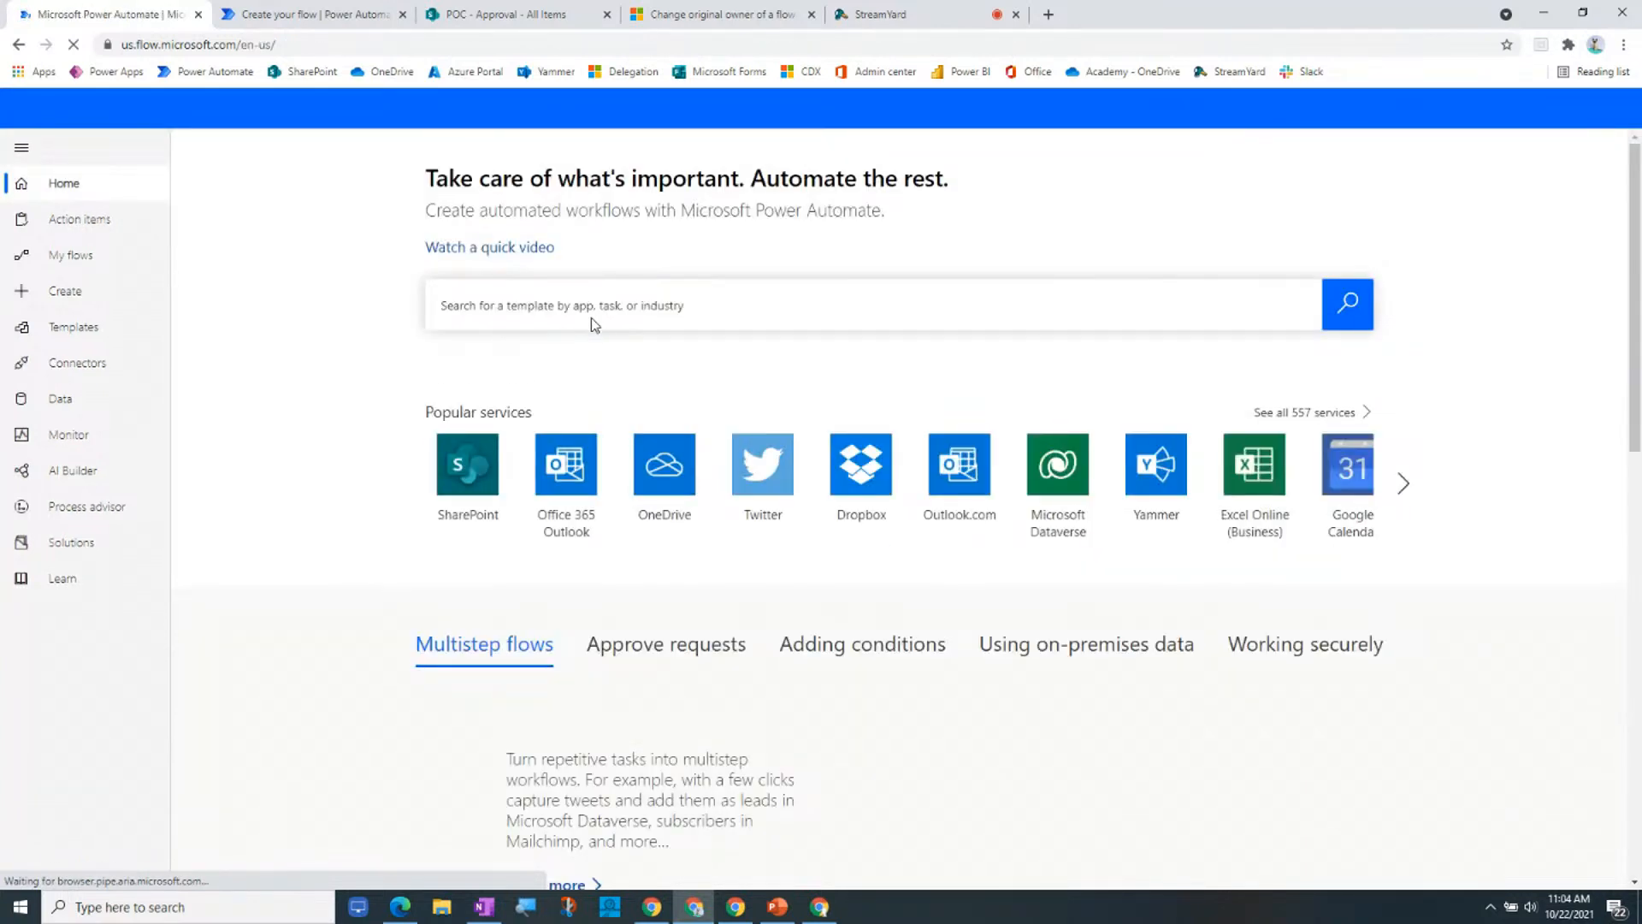
pyautogui.click(66, 300)
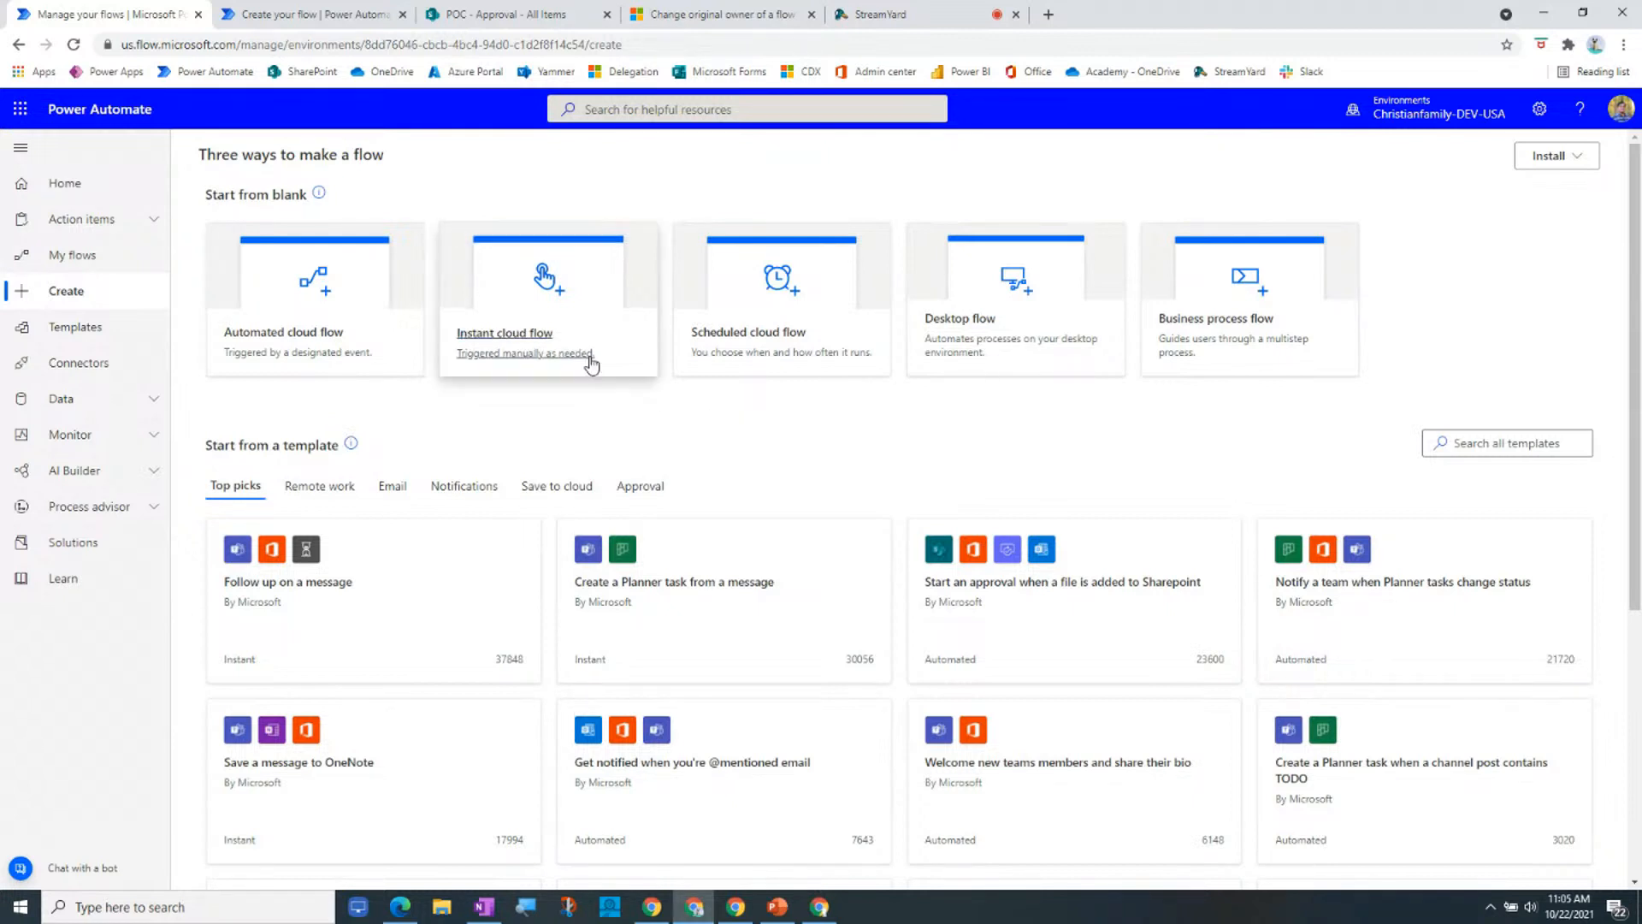
# Step: Create an instant cloud flow with the 'Manually trigger a flow' trigger
pyautogui.click(496, 305)
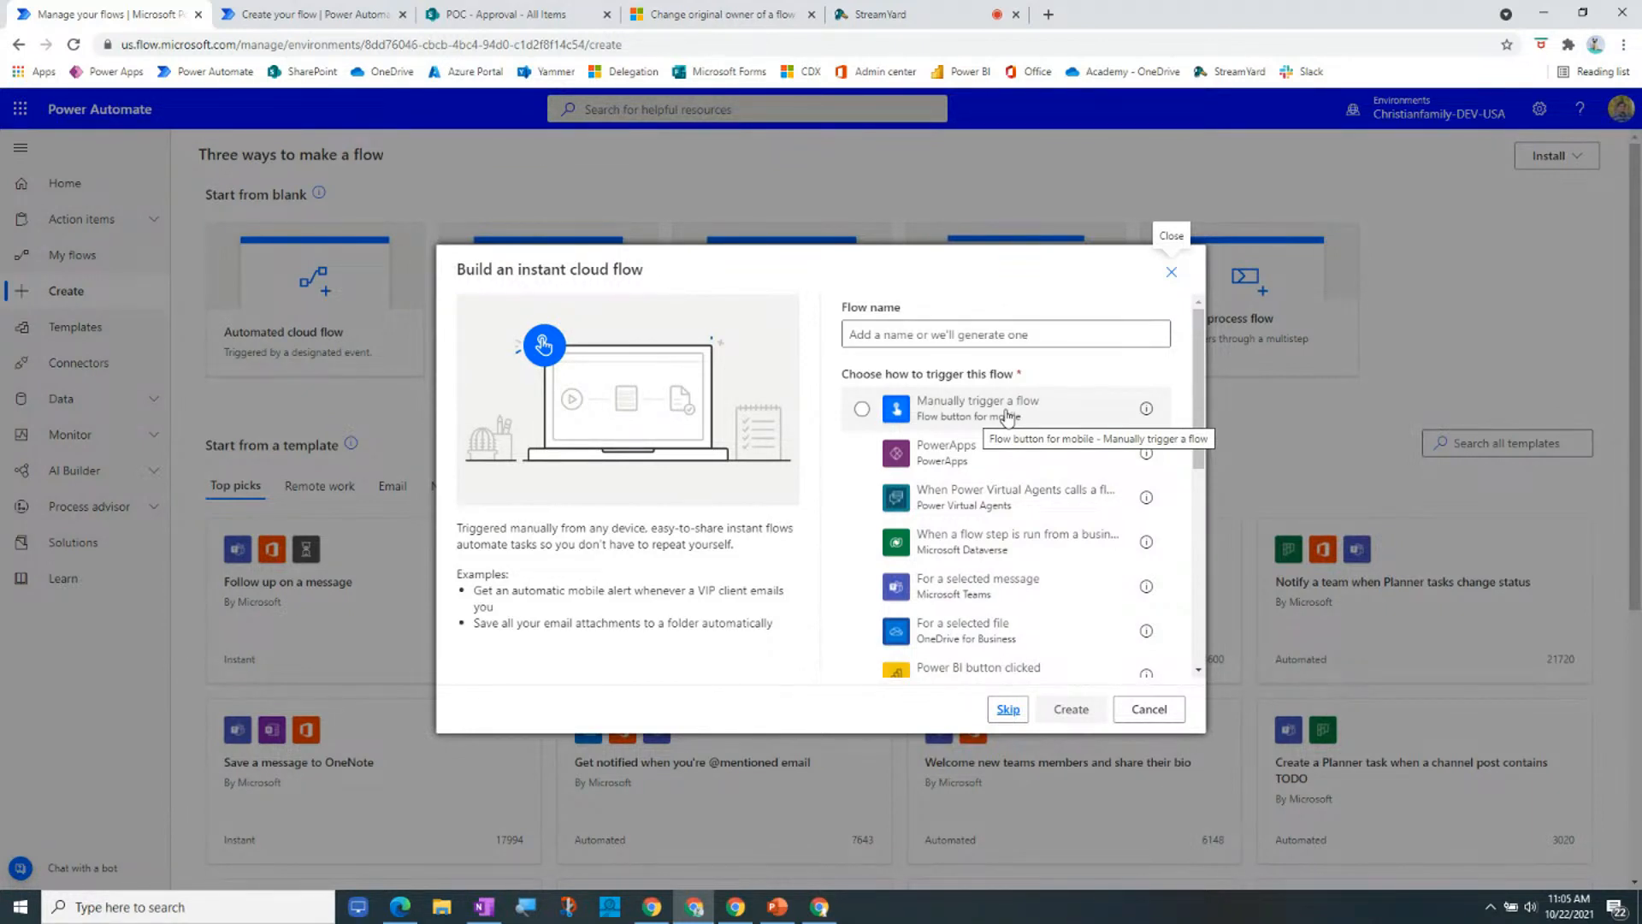
pyautogui.click(1008, 416)
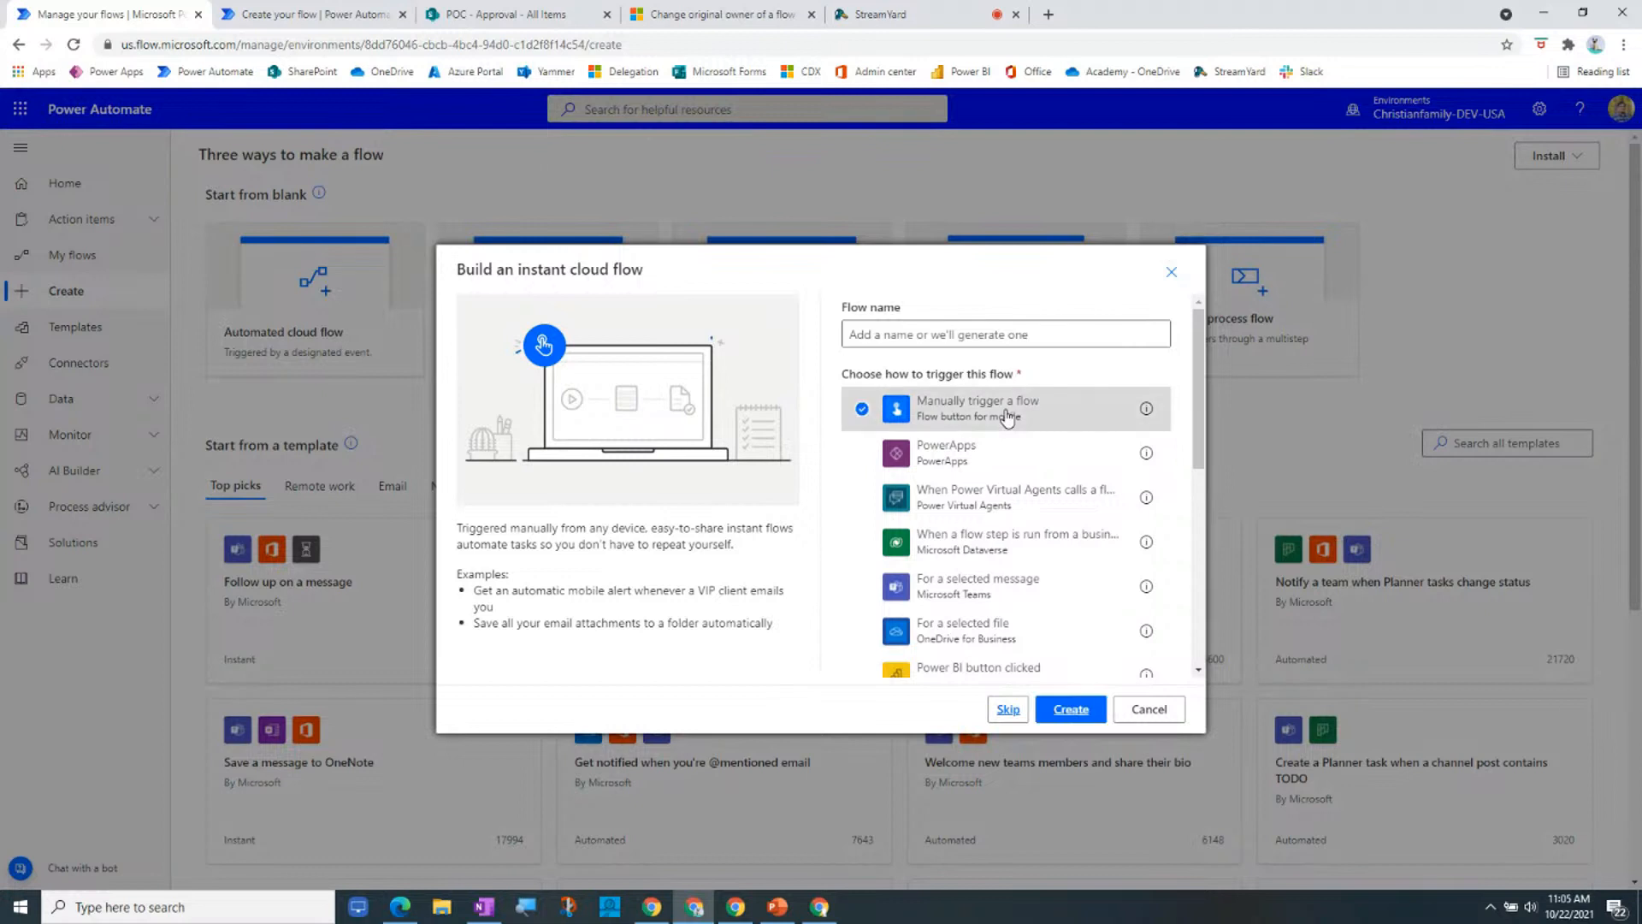
pyautogui.click(1071, 710)
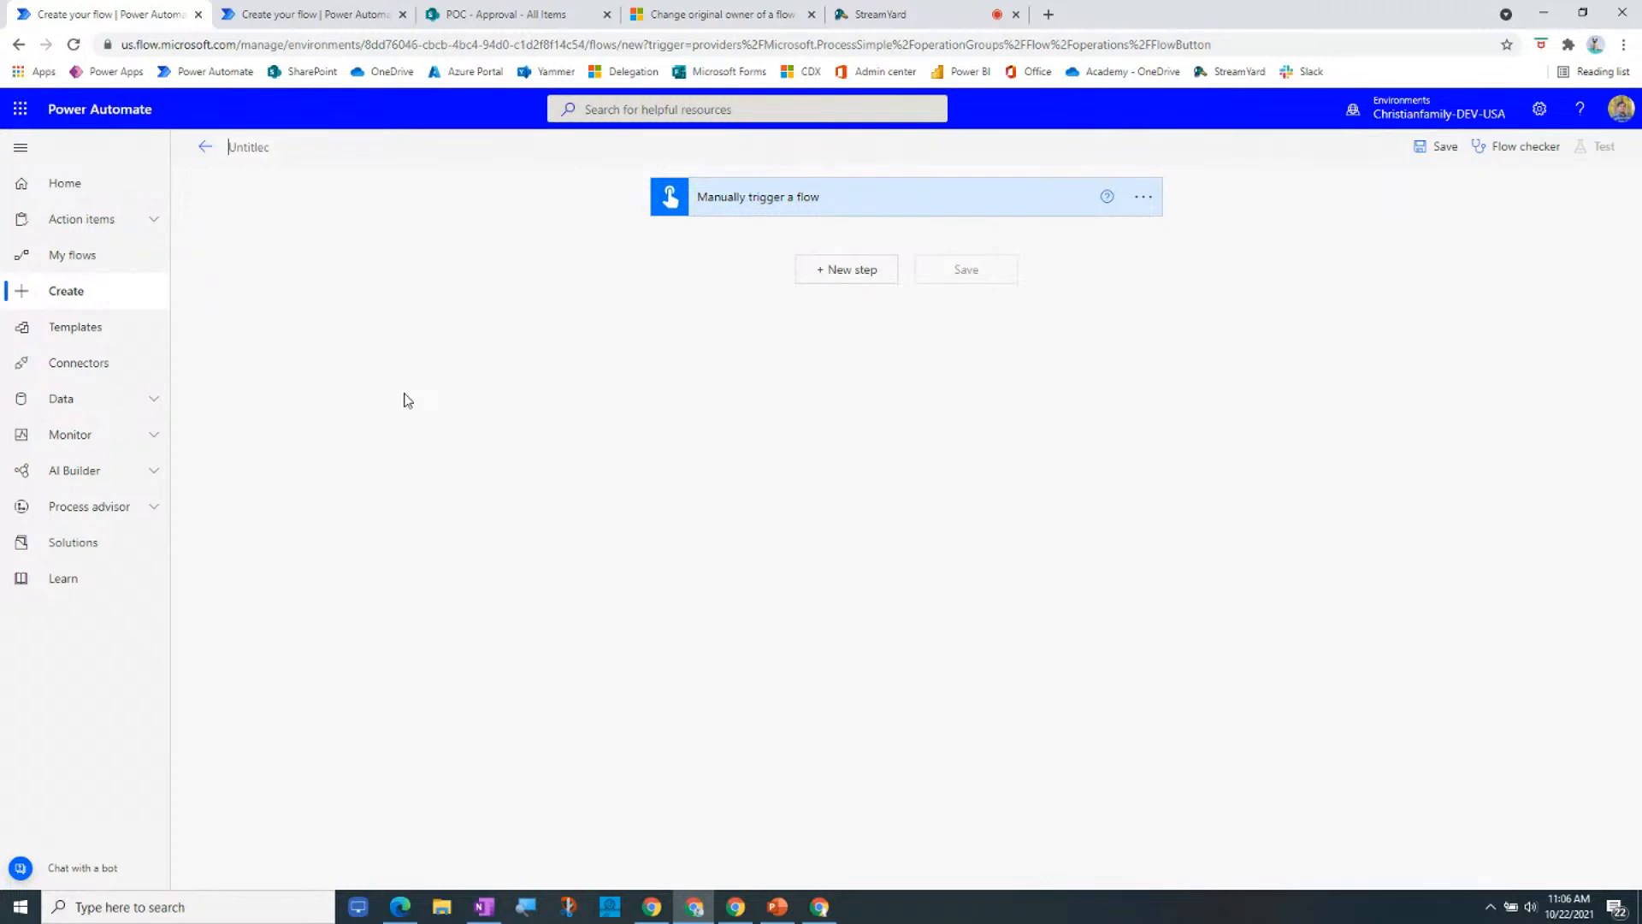
# Step: Rename the flow title to 'I' using the emoji panel, then dismiss the panel
pyautogui.press('super+period')
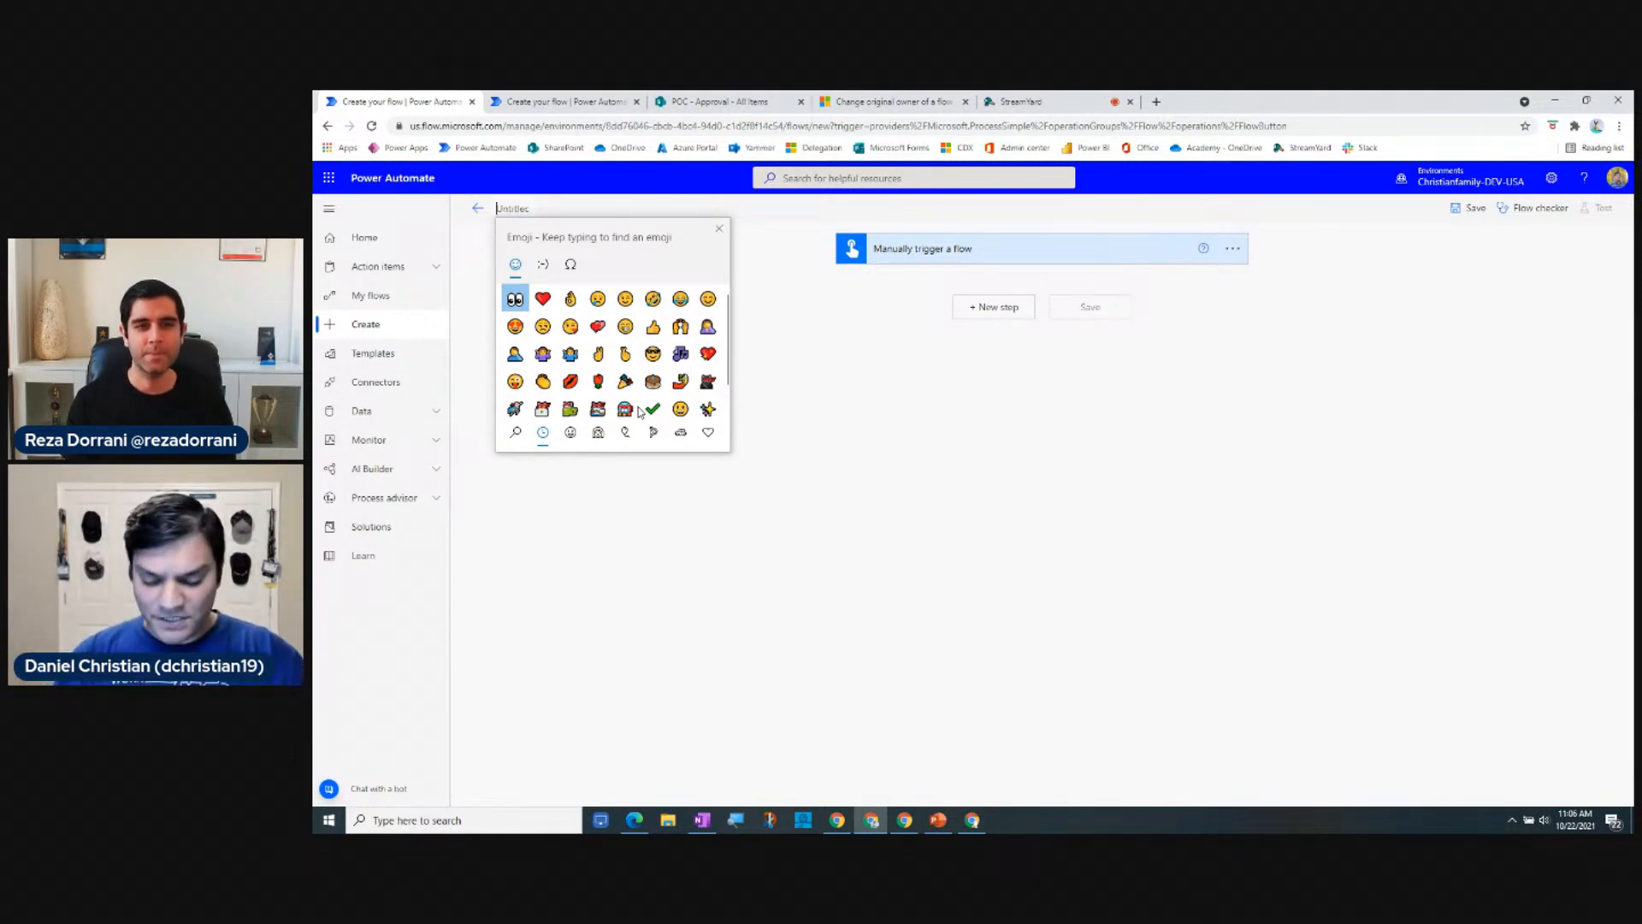
pyautogui.write('I')
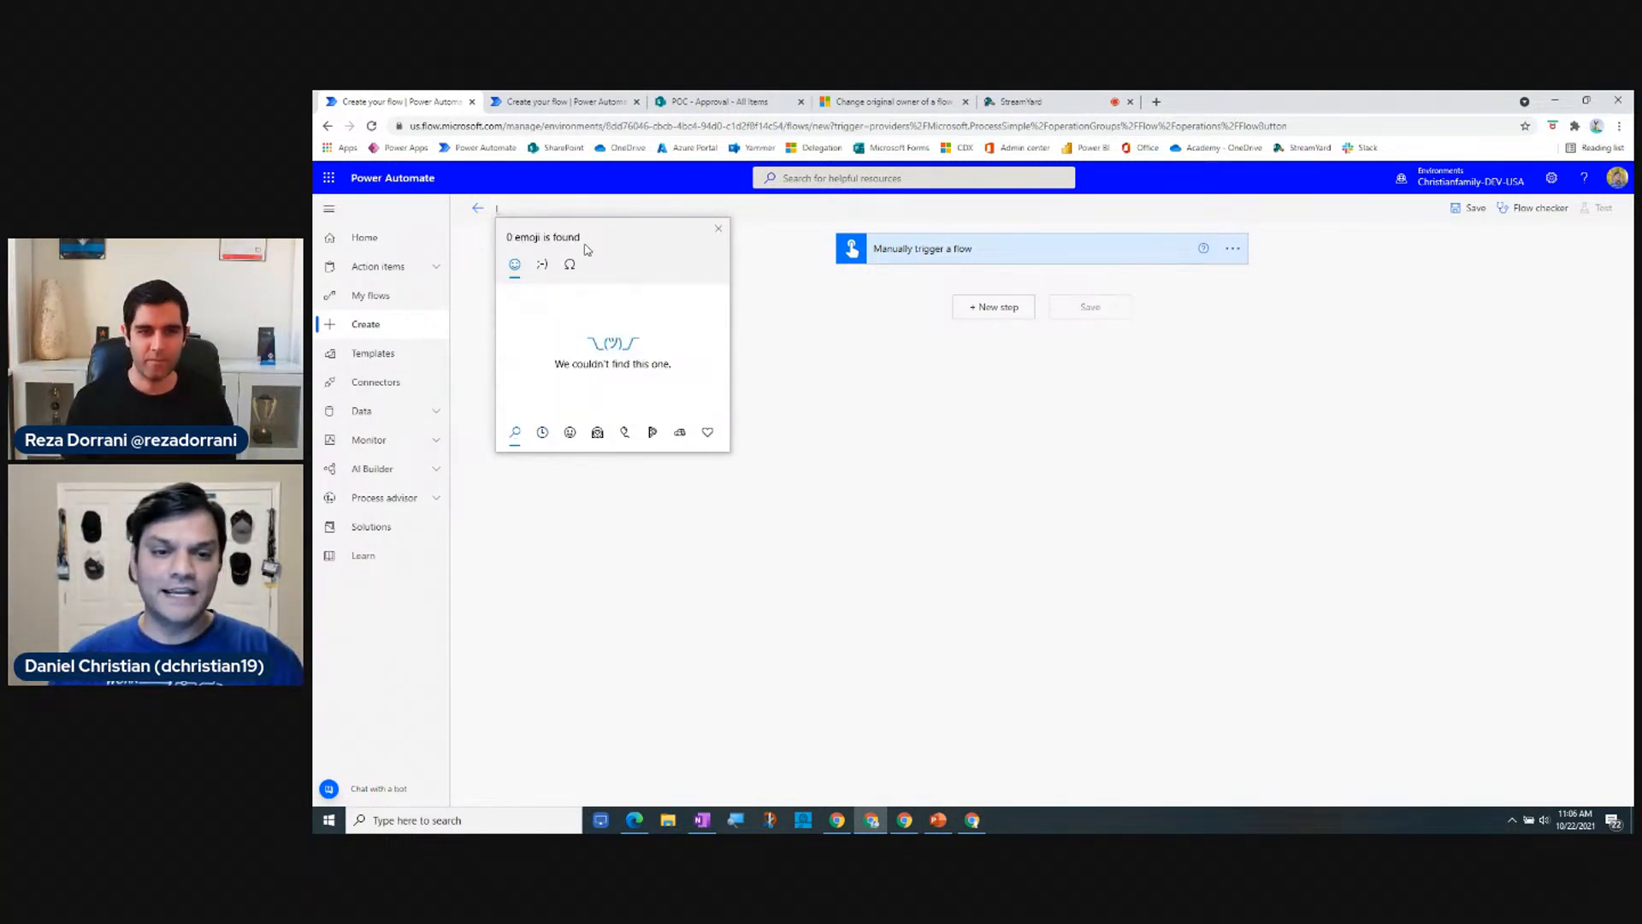
pyautogui.click(542, 267)
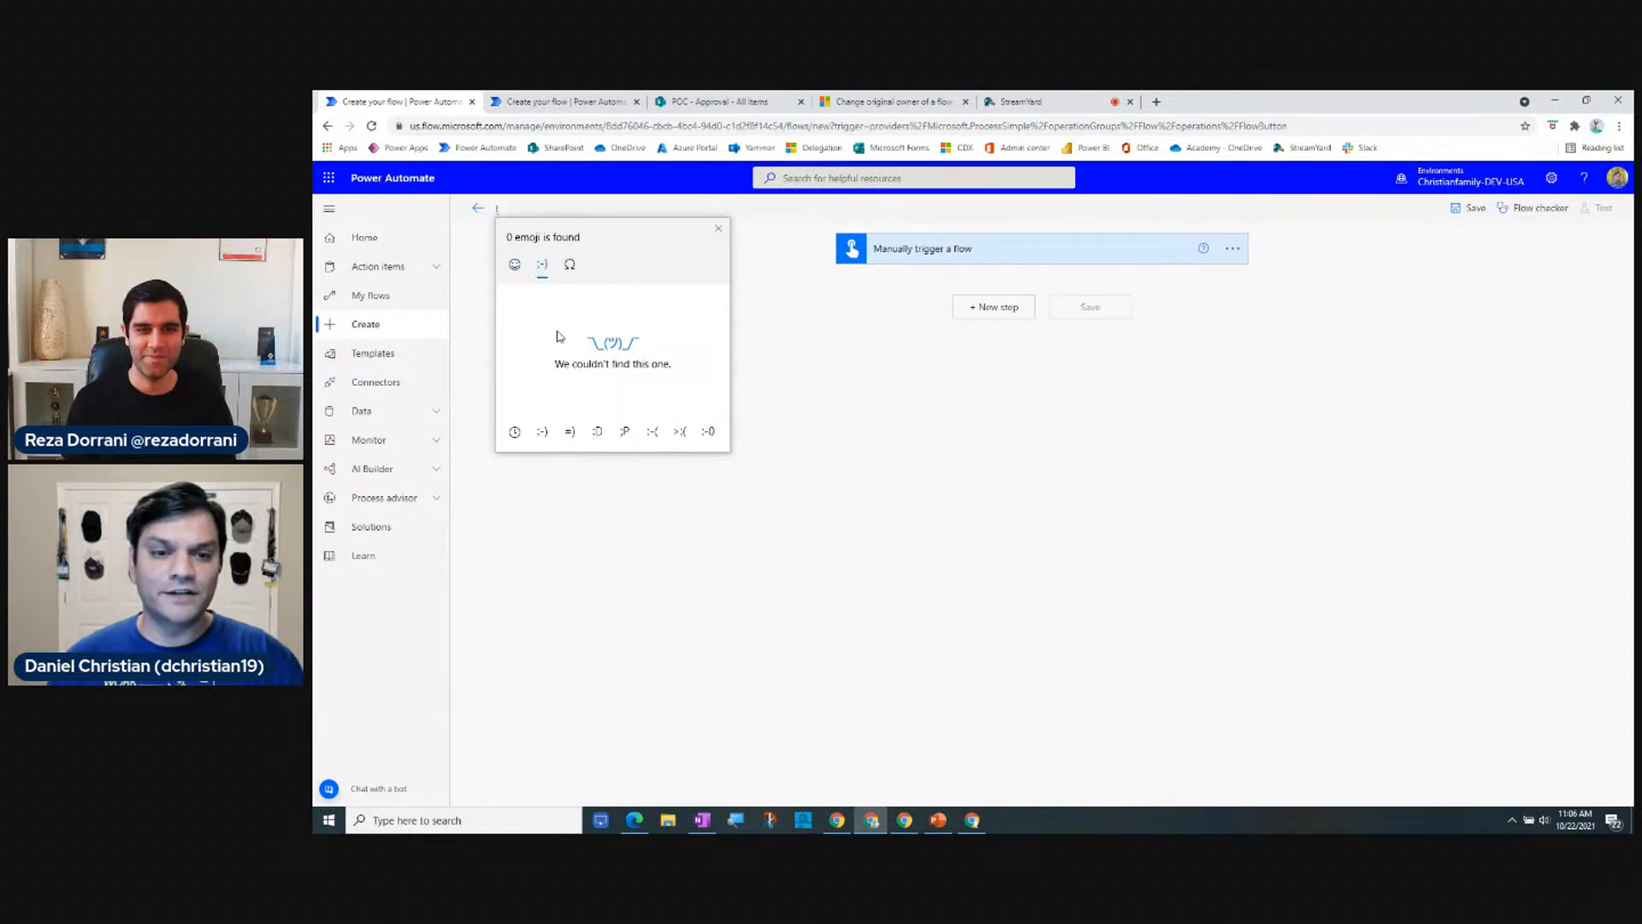
pyautogui.click(513, 216)
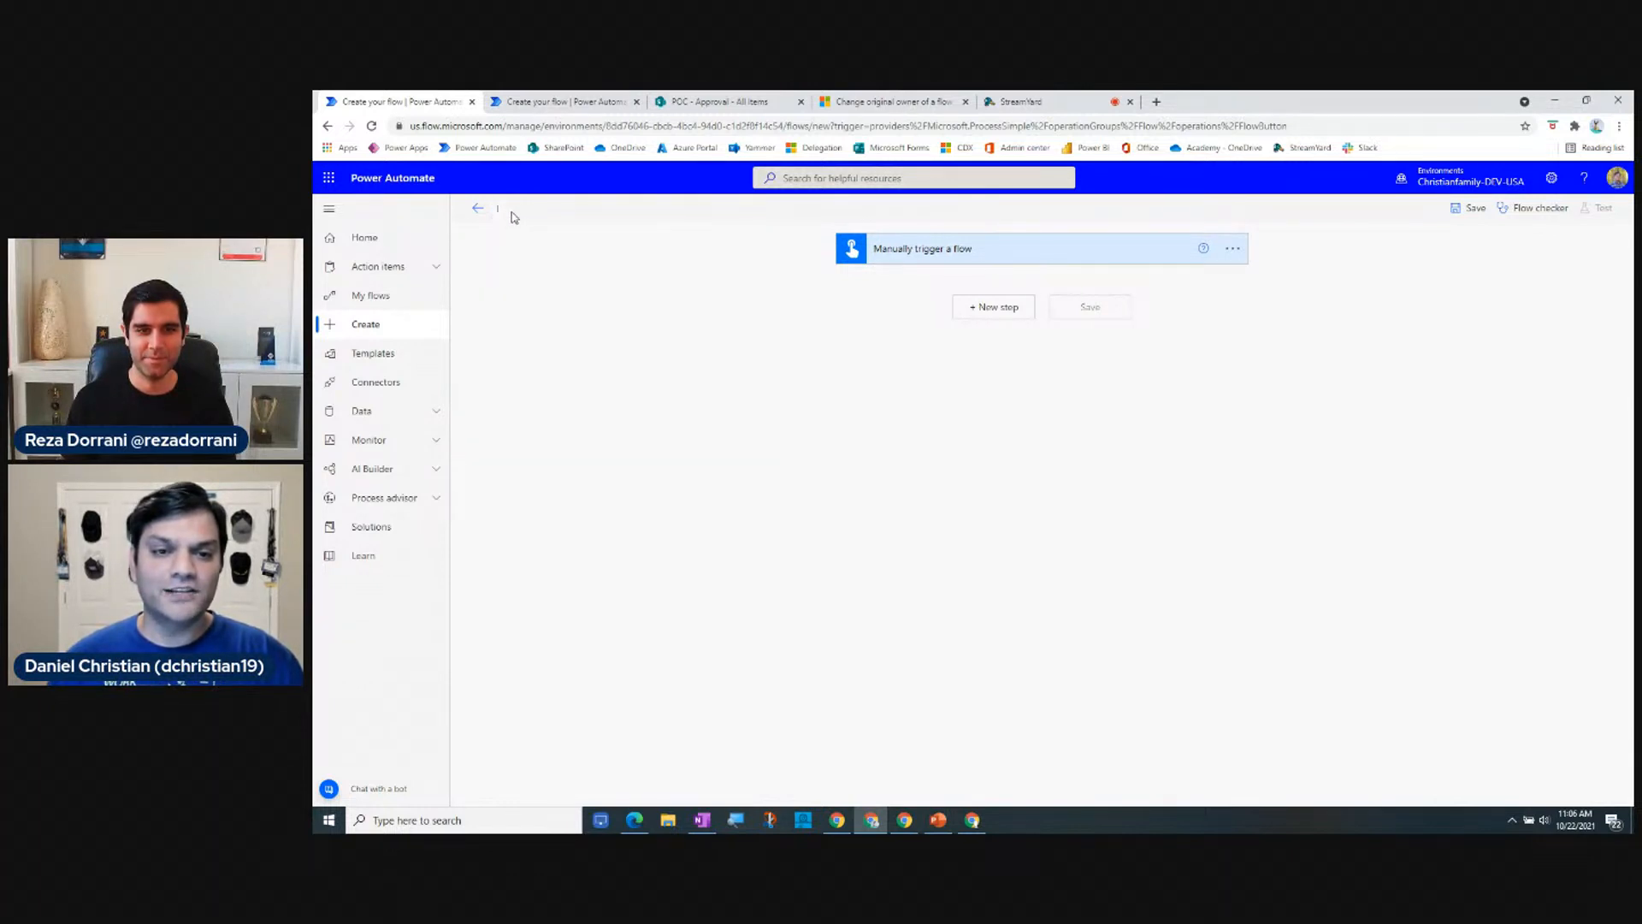
# Step: Cancel leaving the designer and close the Windows Settings window
pyautogui.click(480, 208)
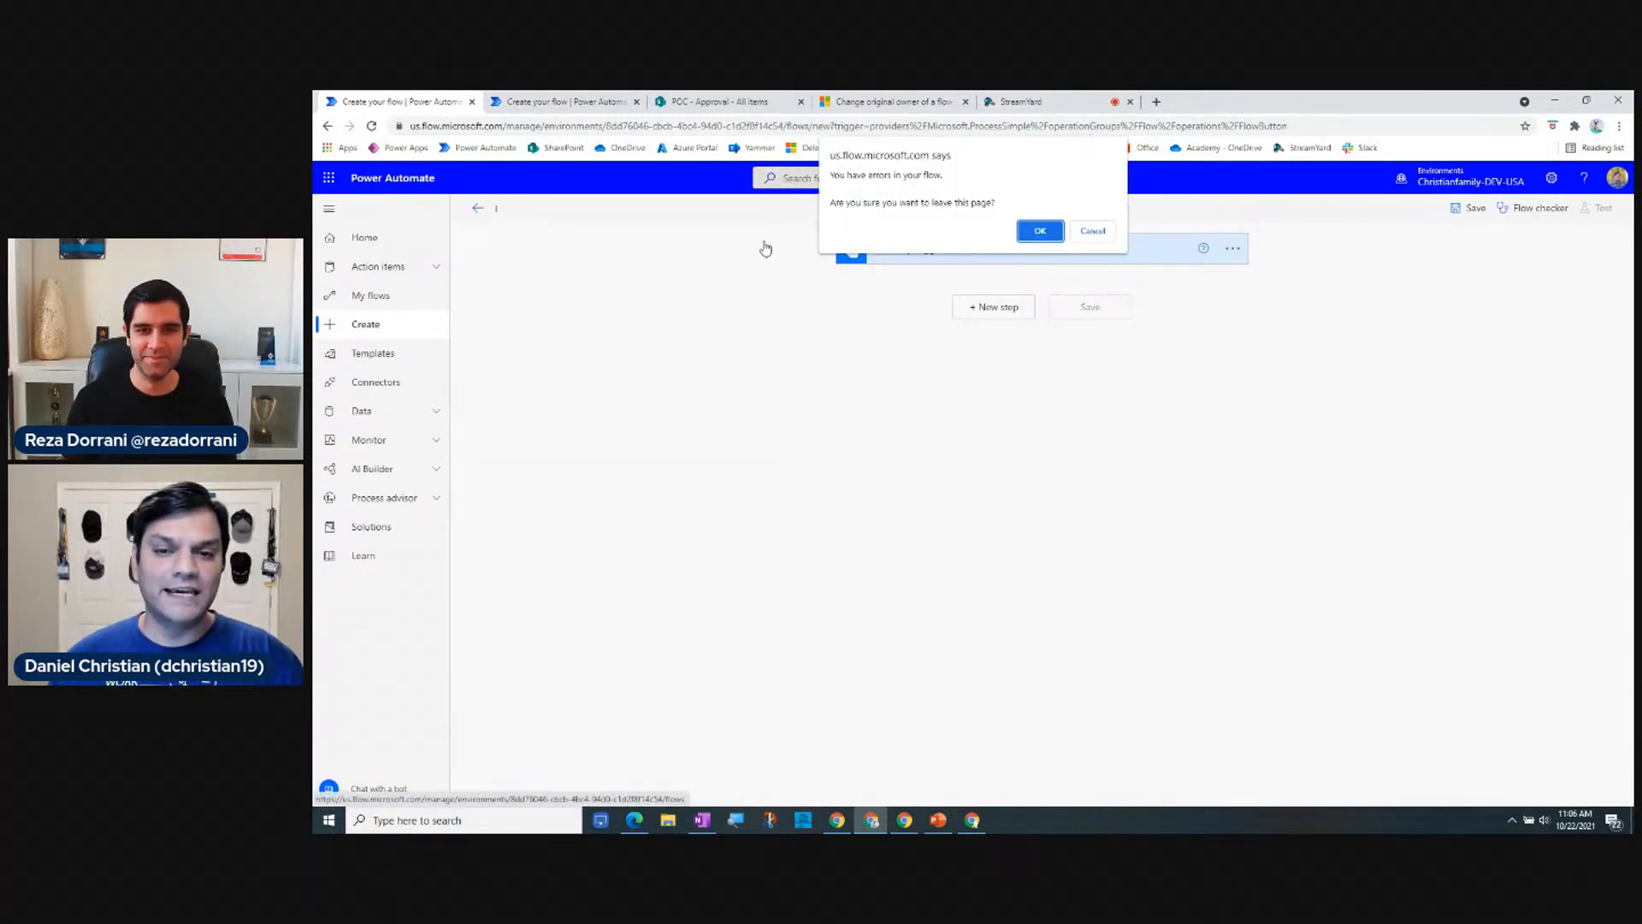
pyautogui.click(1040, 232)
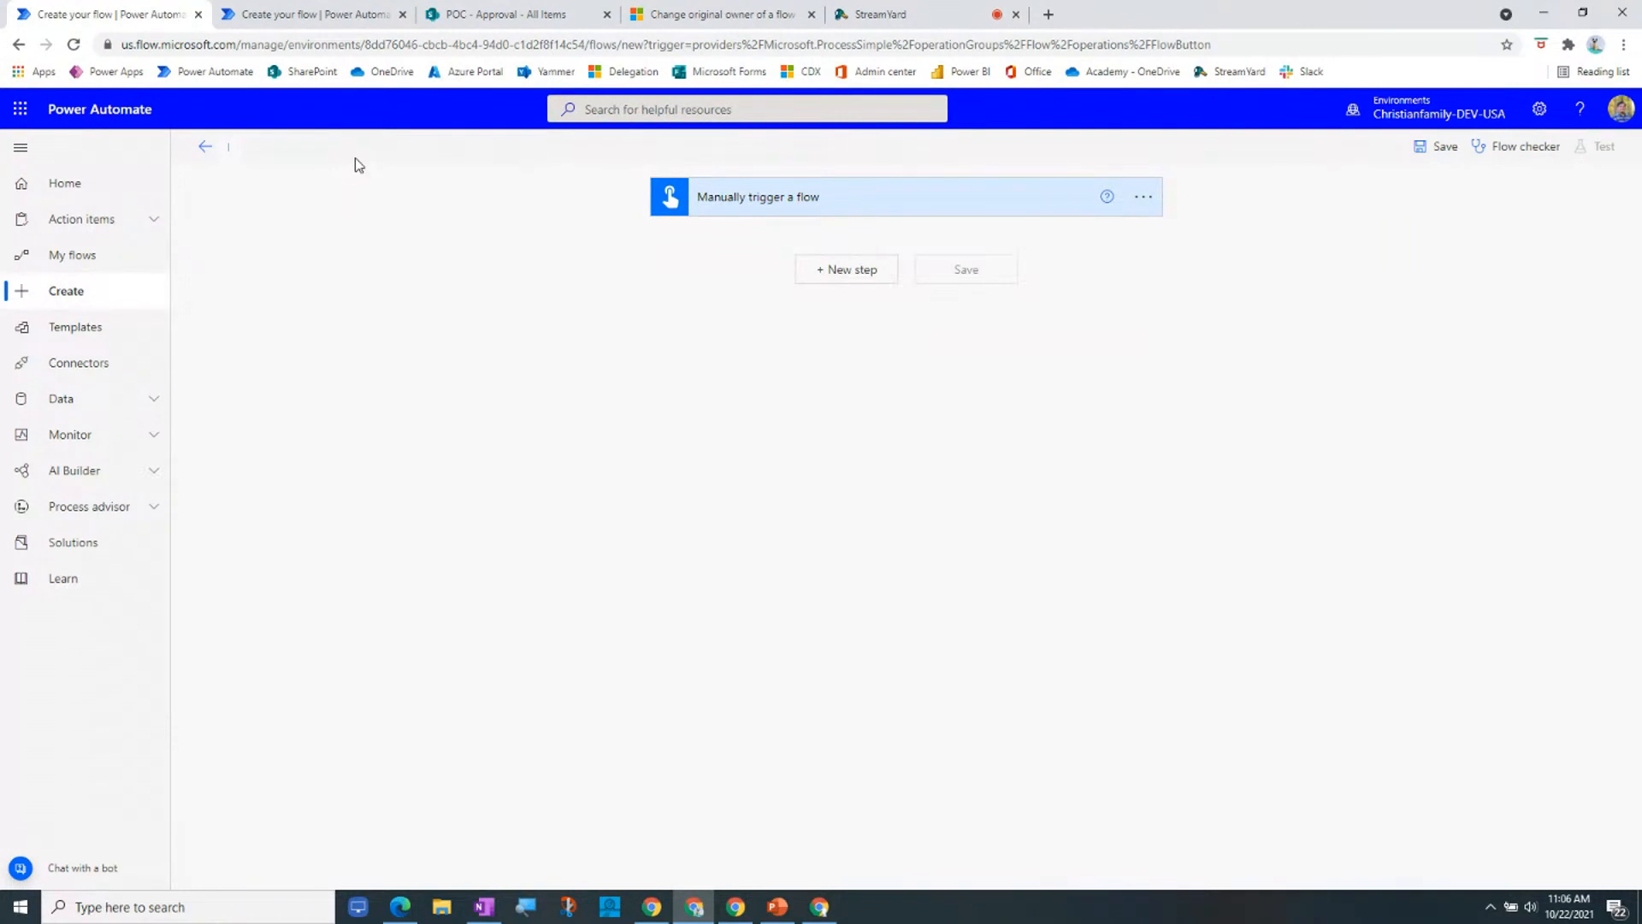
pyautogui.press('super+i')
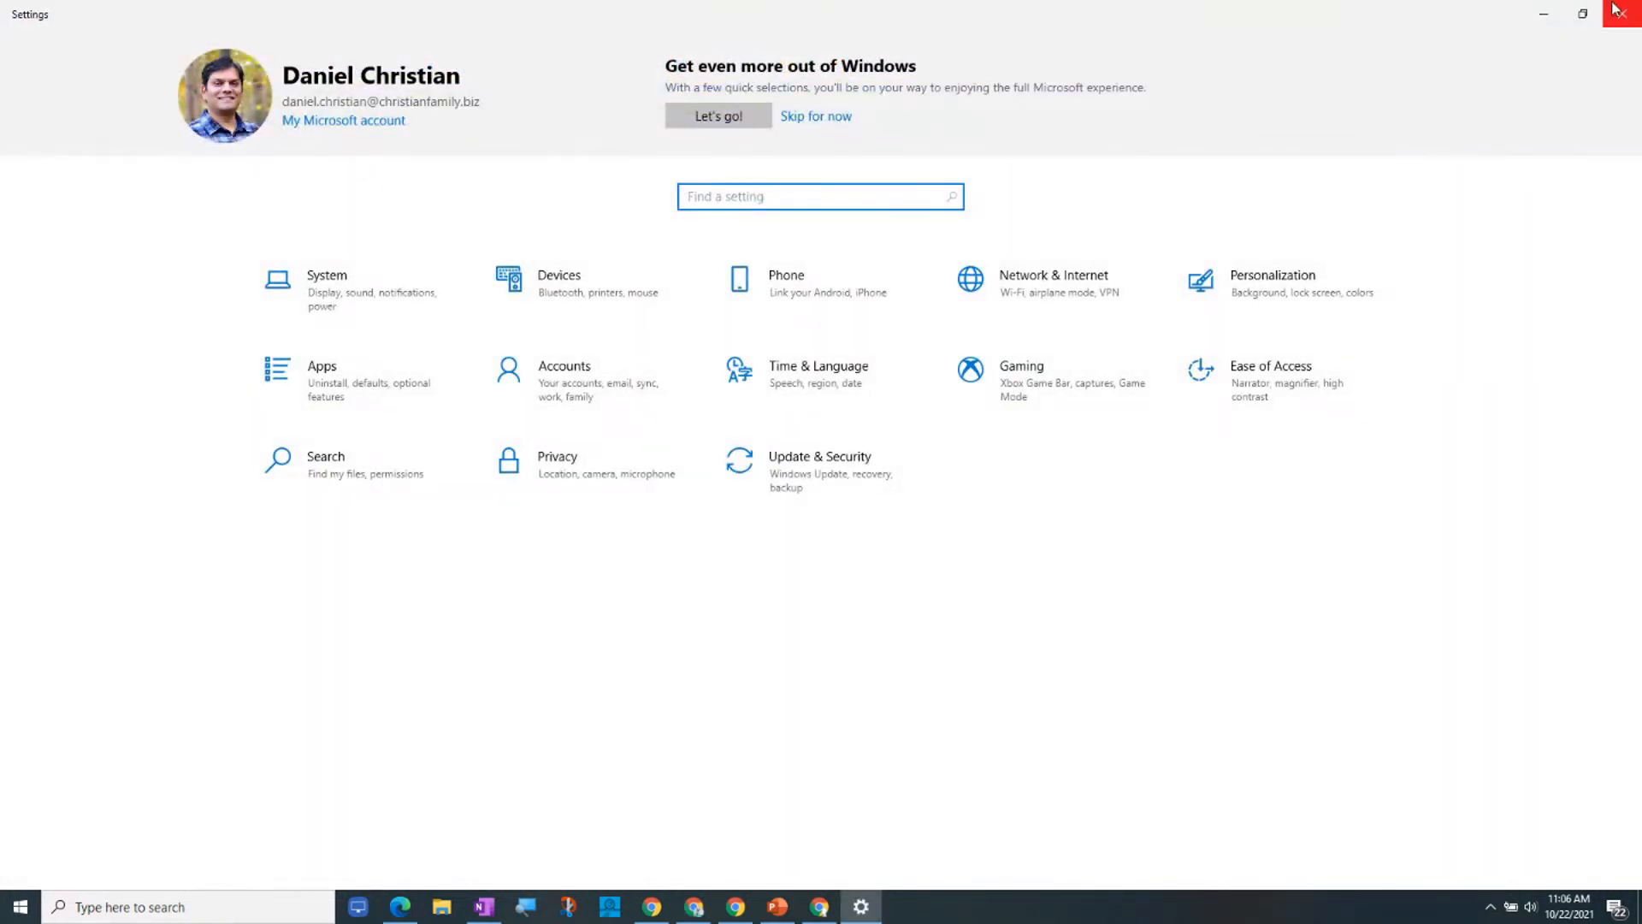
pyautogui.click(1619, 12)
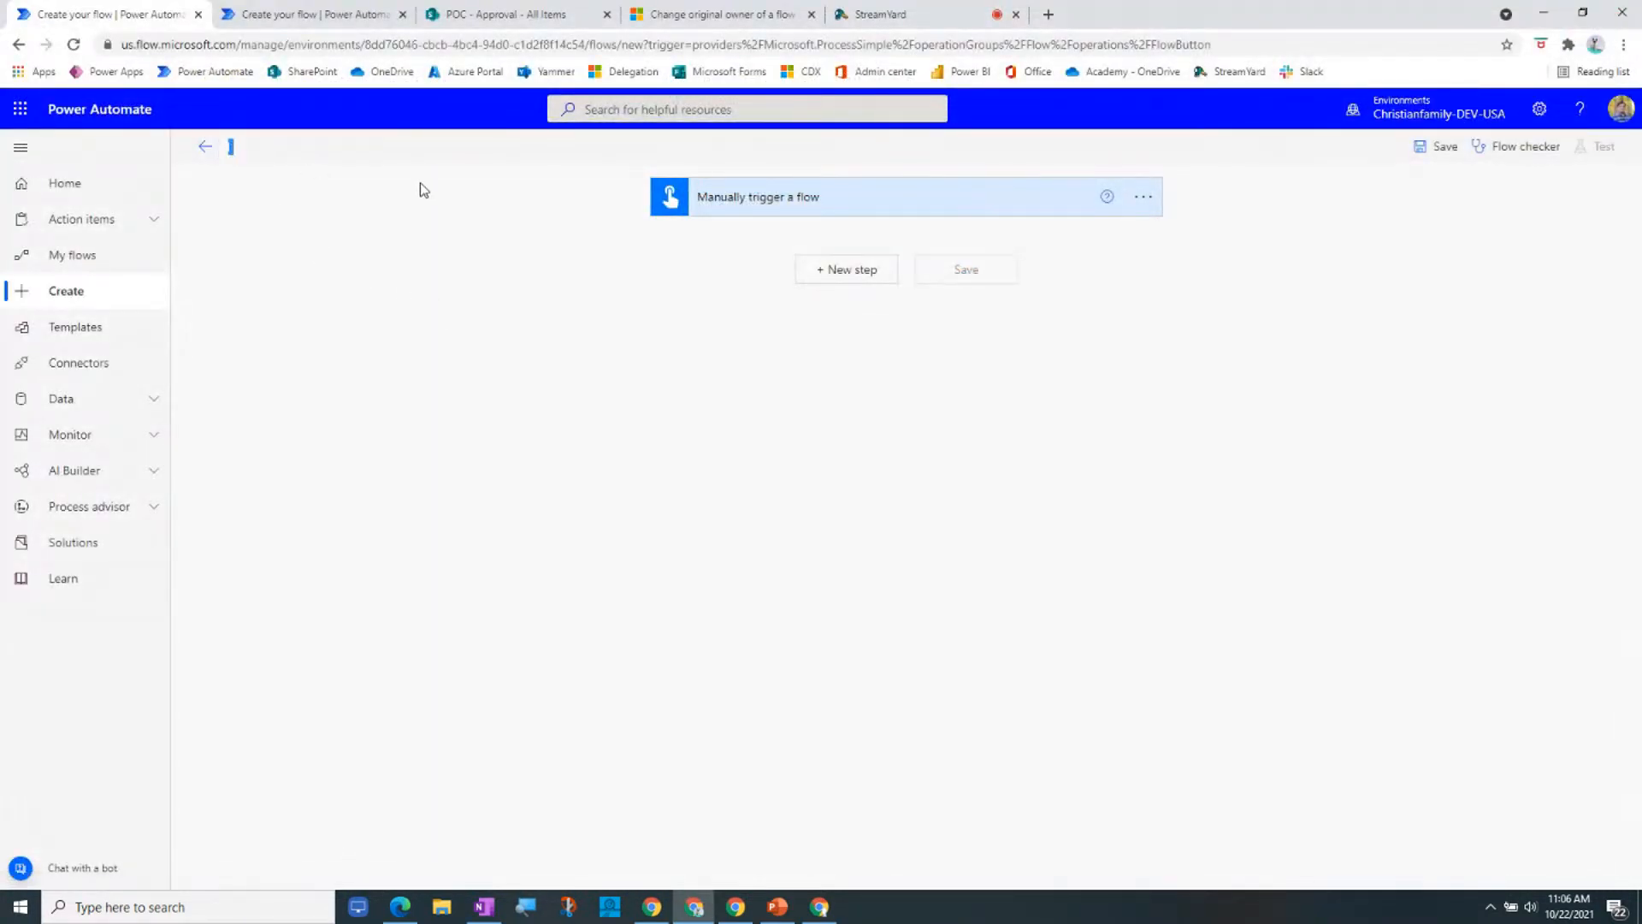
# Step: Append the 👀 emoji and ' u' to the flow name, making it 'I 👀 u'
pyautogui.press('super+period')
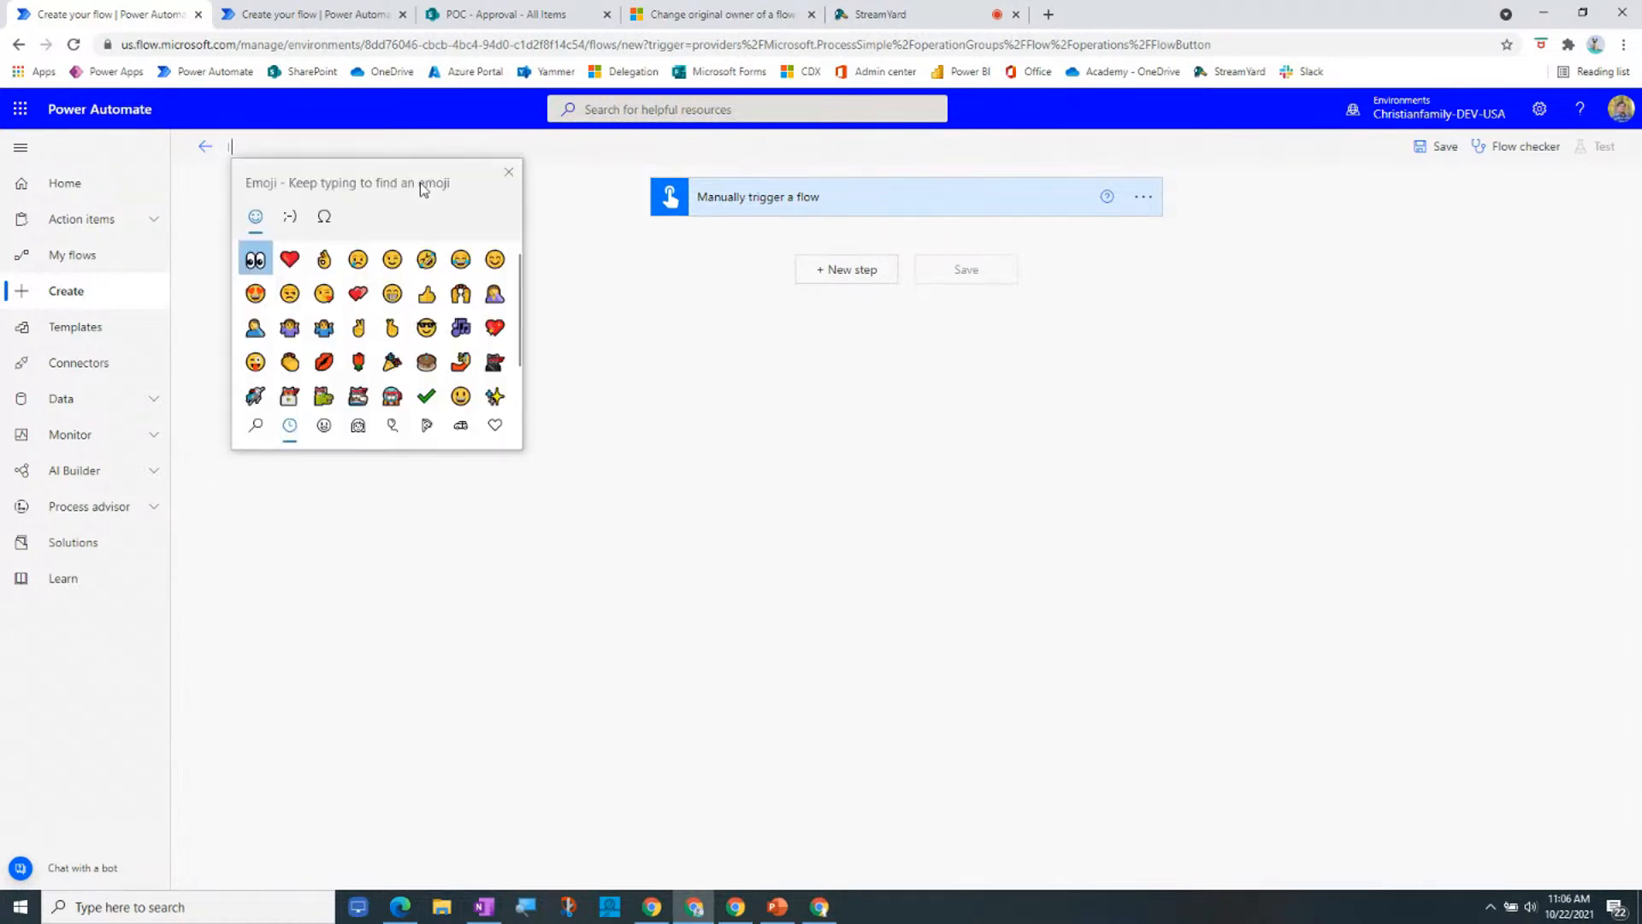
pyautogui.click(257, 260)
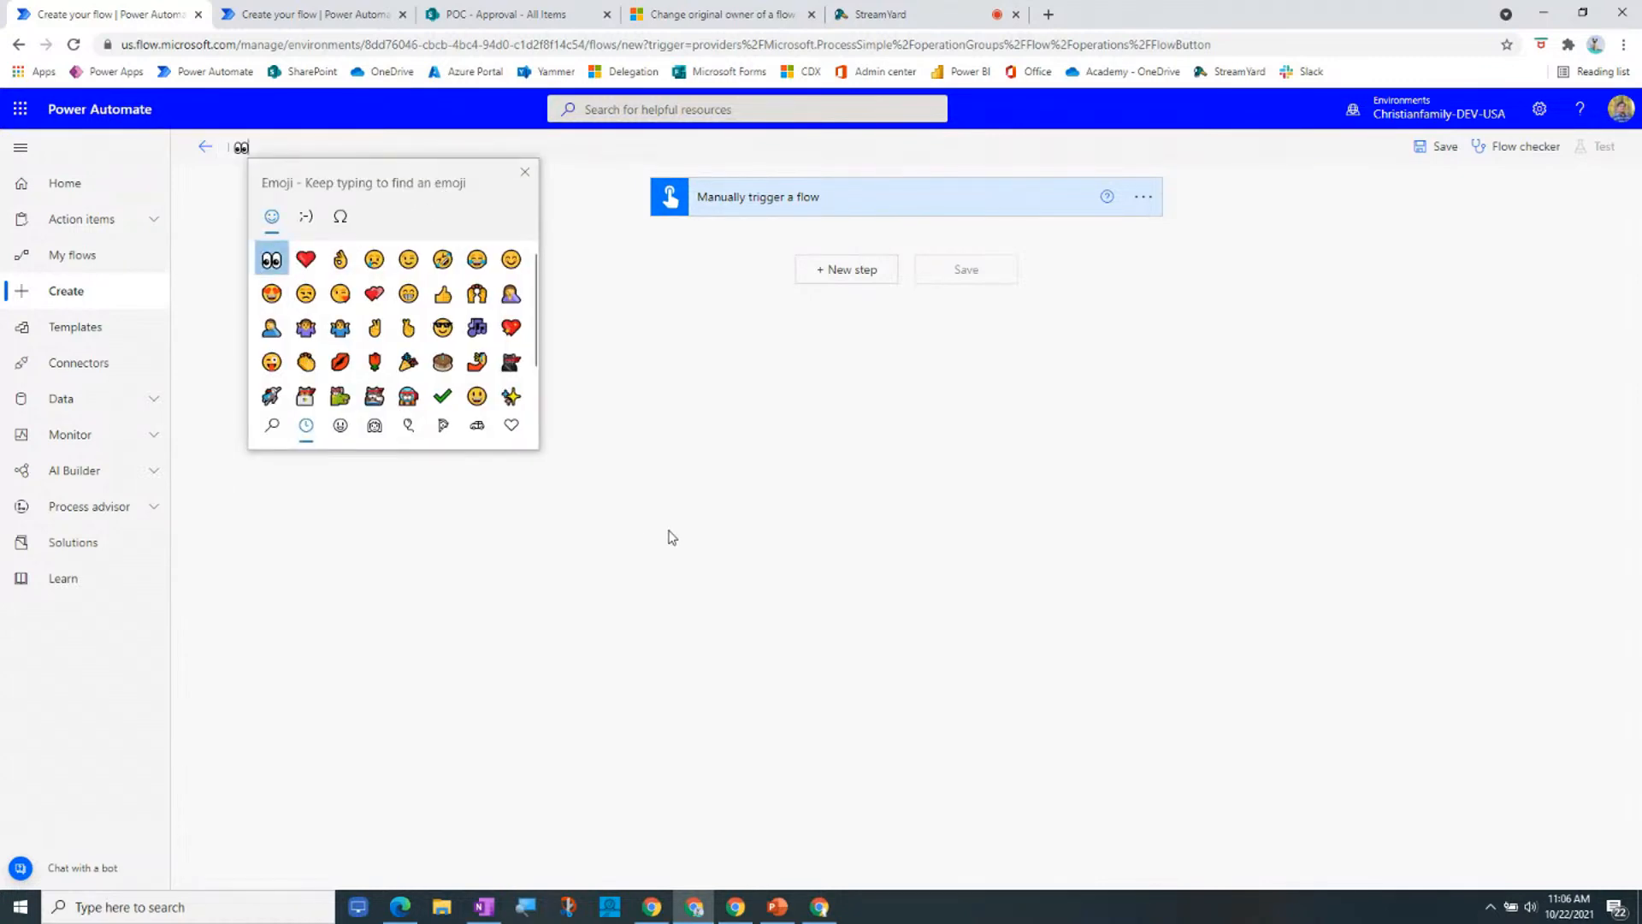
pyautogui.write('u')
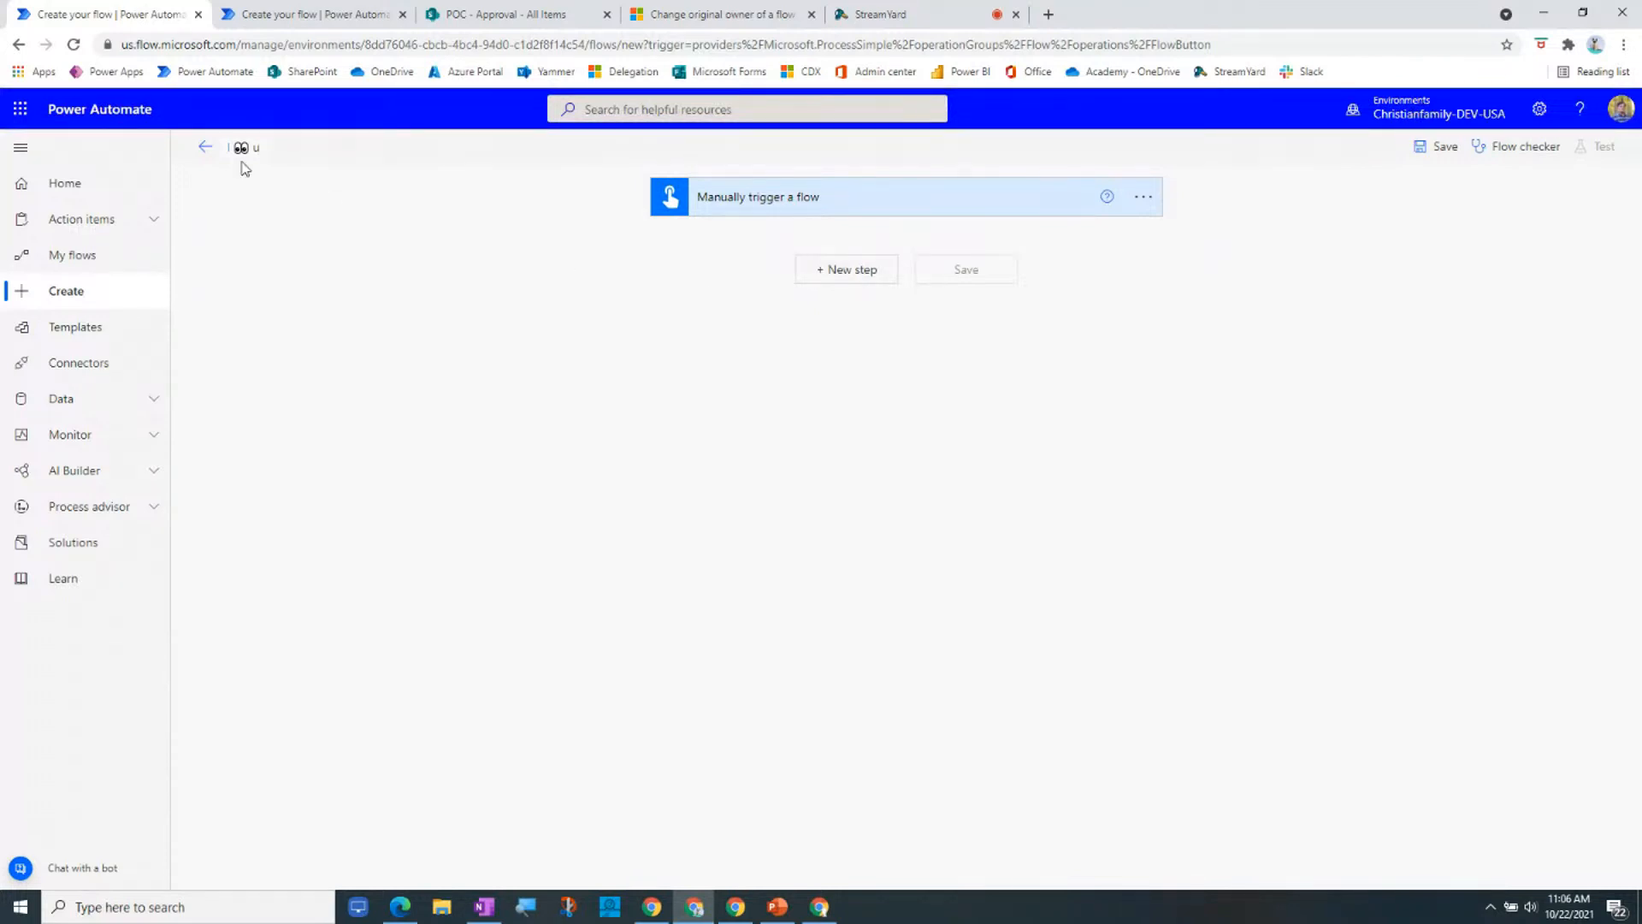
# Step: Add a Compose step with the User name token as its Inputs and save the flow
pyautogui.click(844, 275)
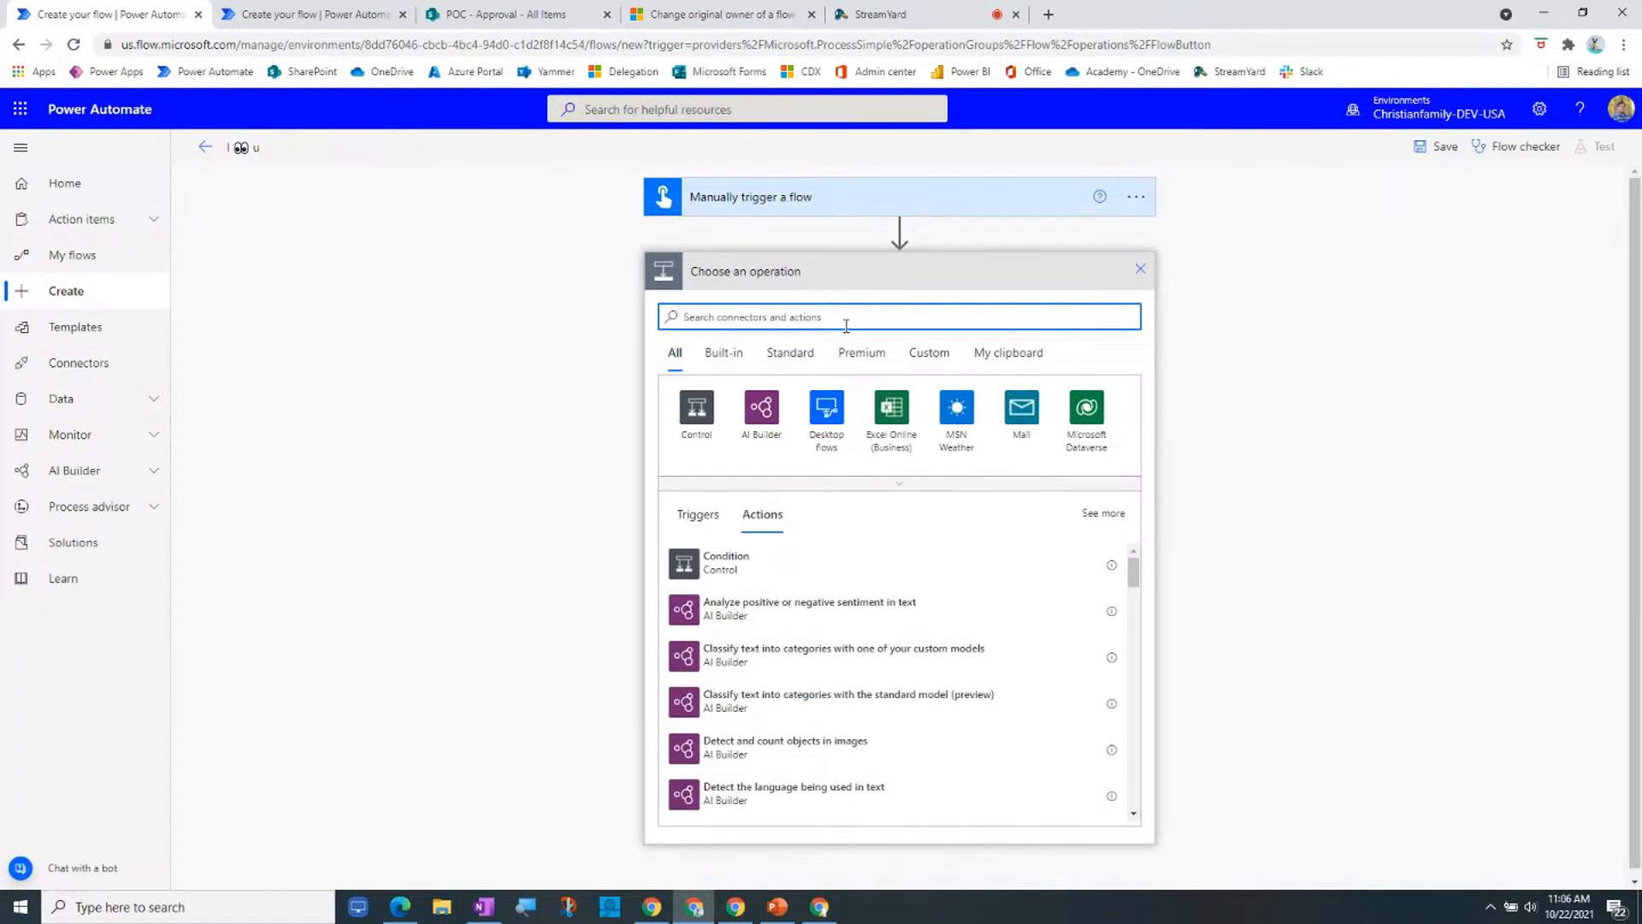
pyautogui.write('compose')
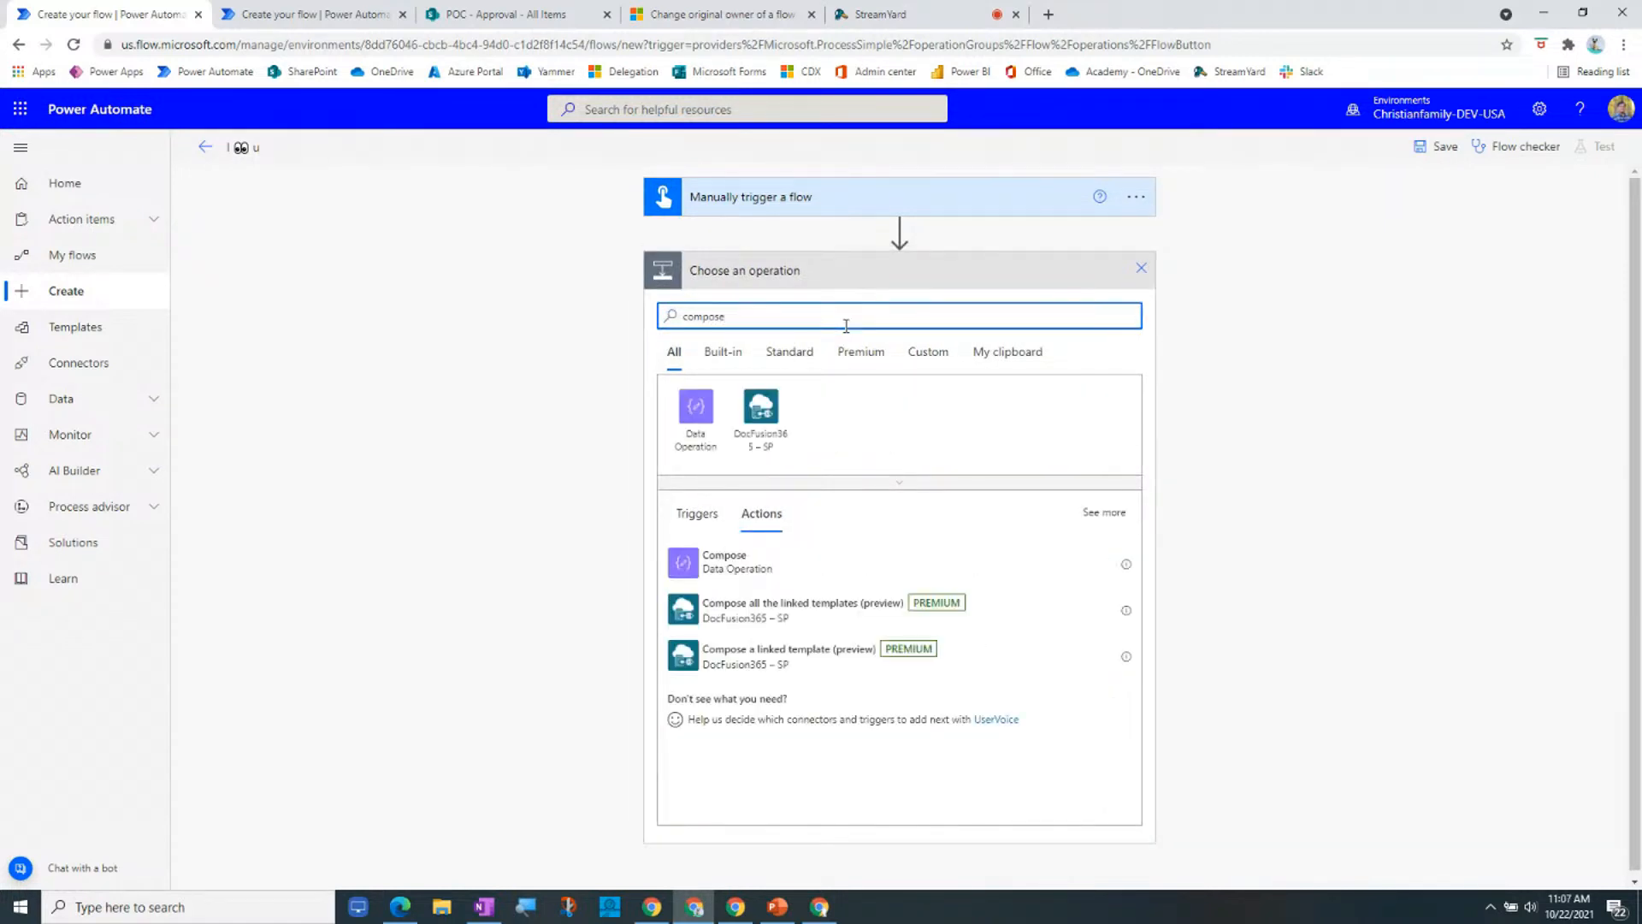
pyautogui.click(759, 564)
pyautogui.click(928, 309)
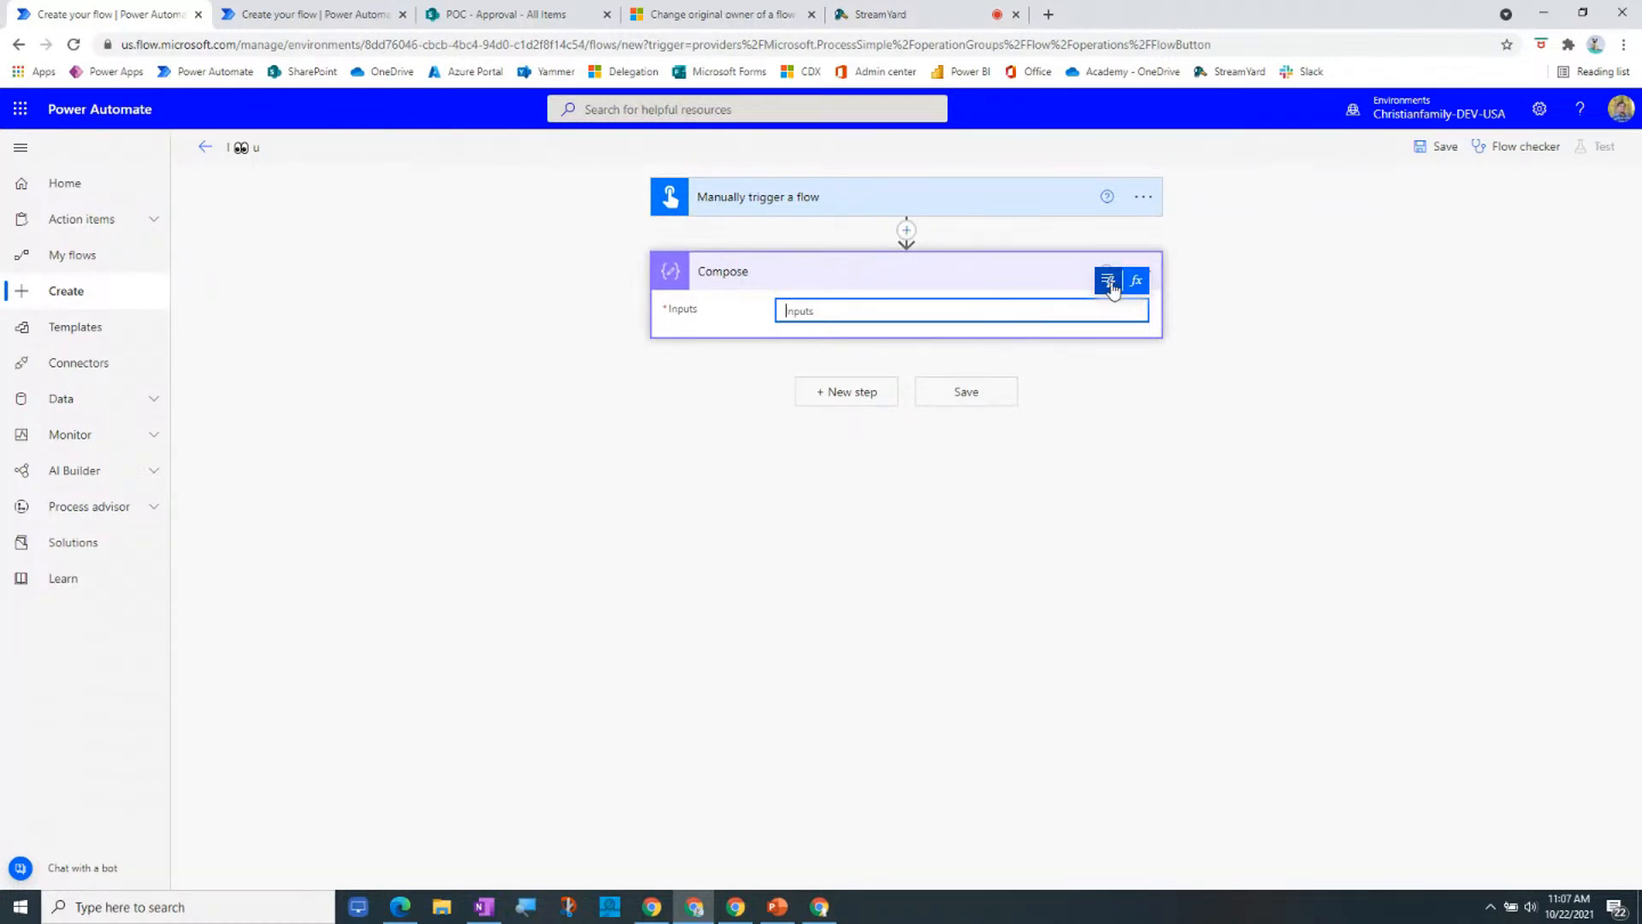
pyautogui.click(1108, 282)
pyautogui.click(762, 466)
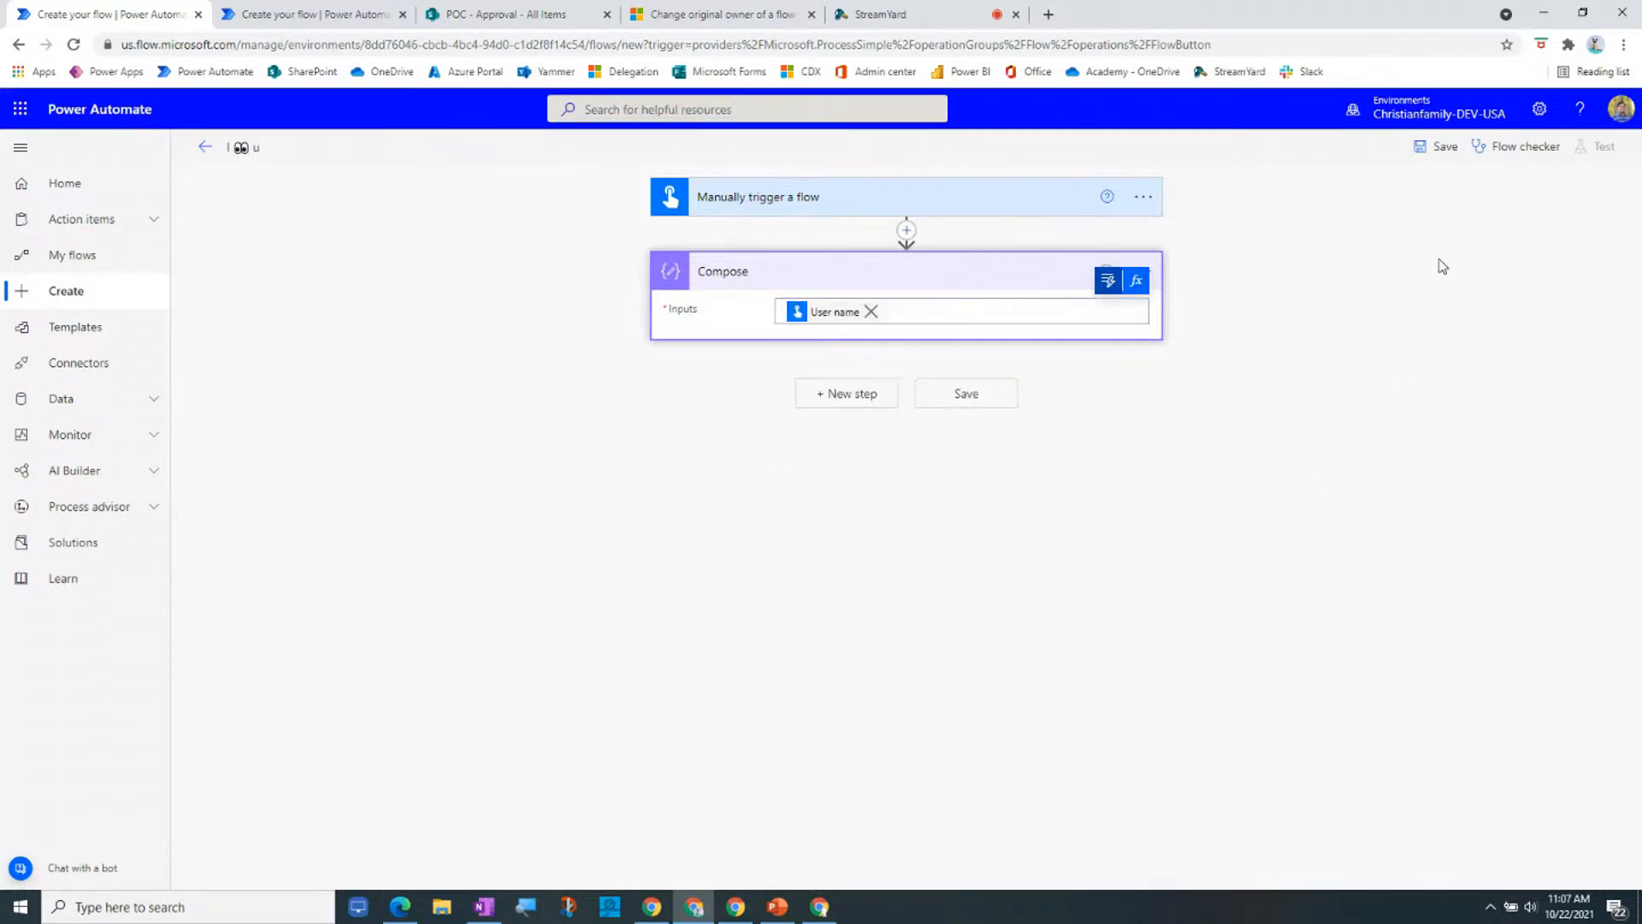
pyautogui.click(1442, 146)
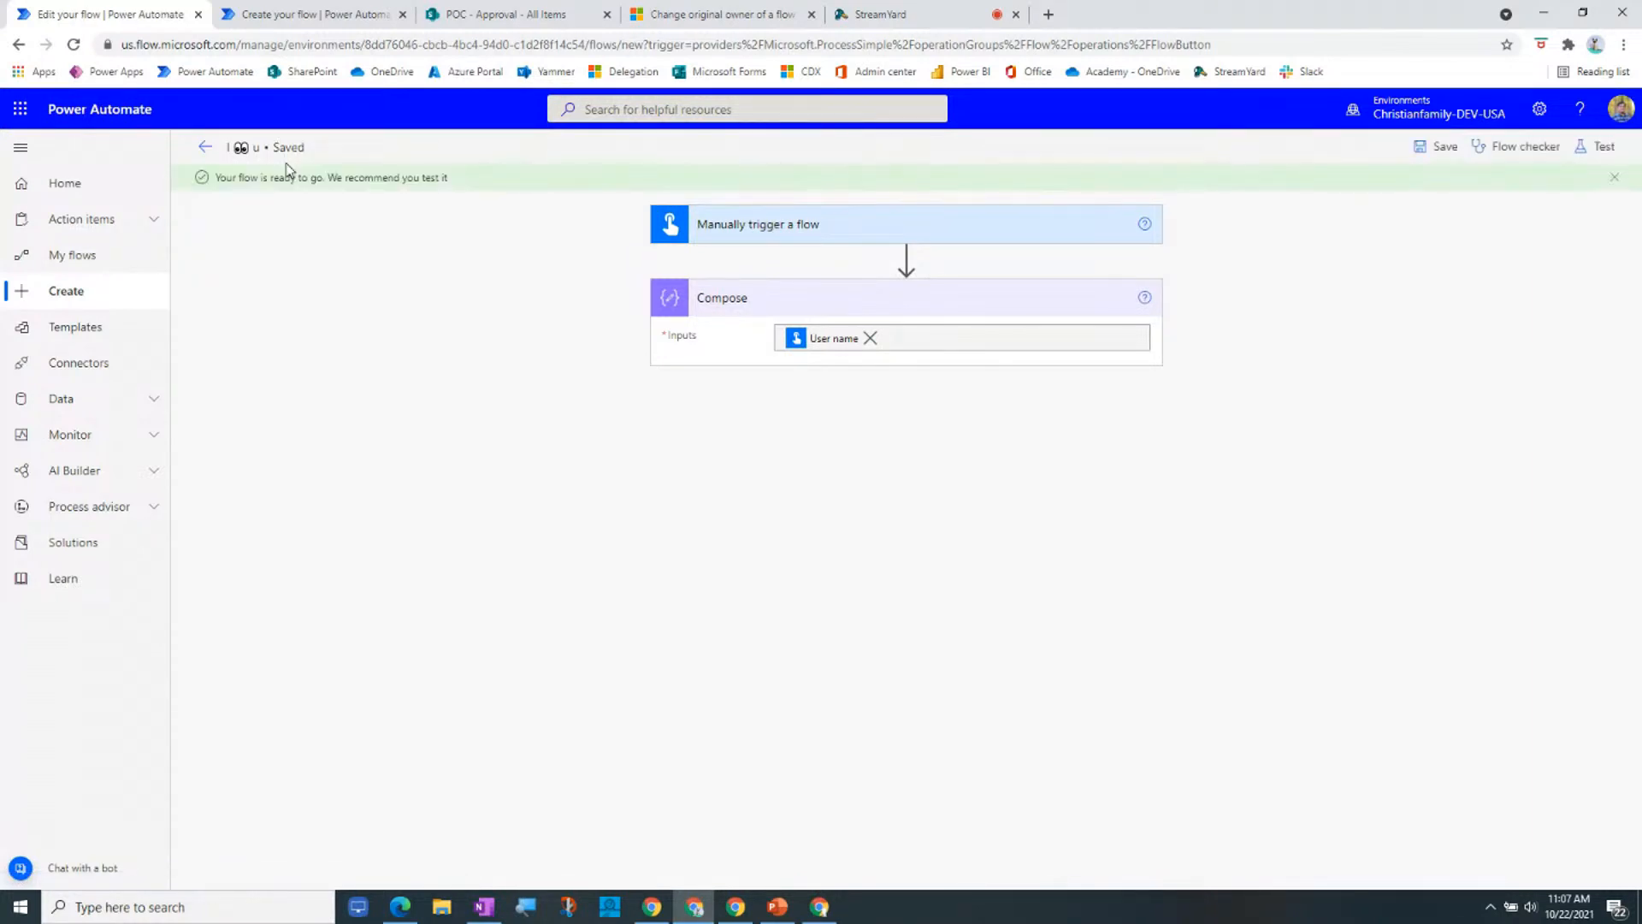
# Step: Reopen the 'I 👀 u' flow from My flows and bring up the Settings panel
pyautogui.click(200, 150)
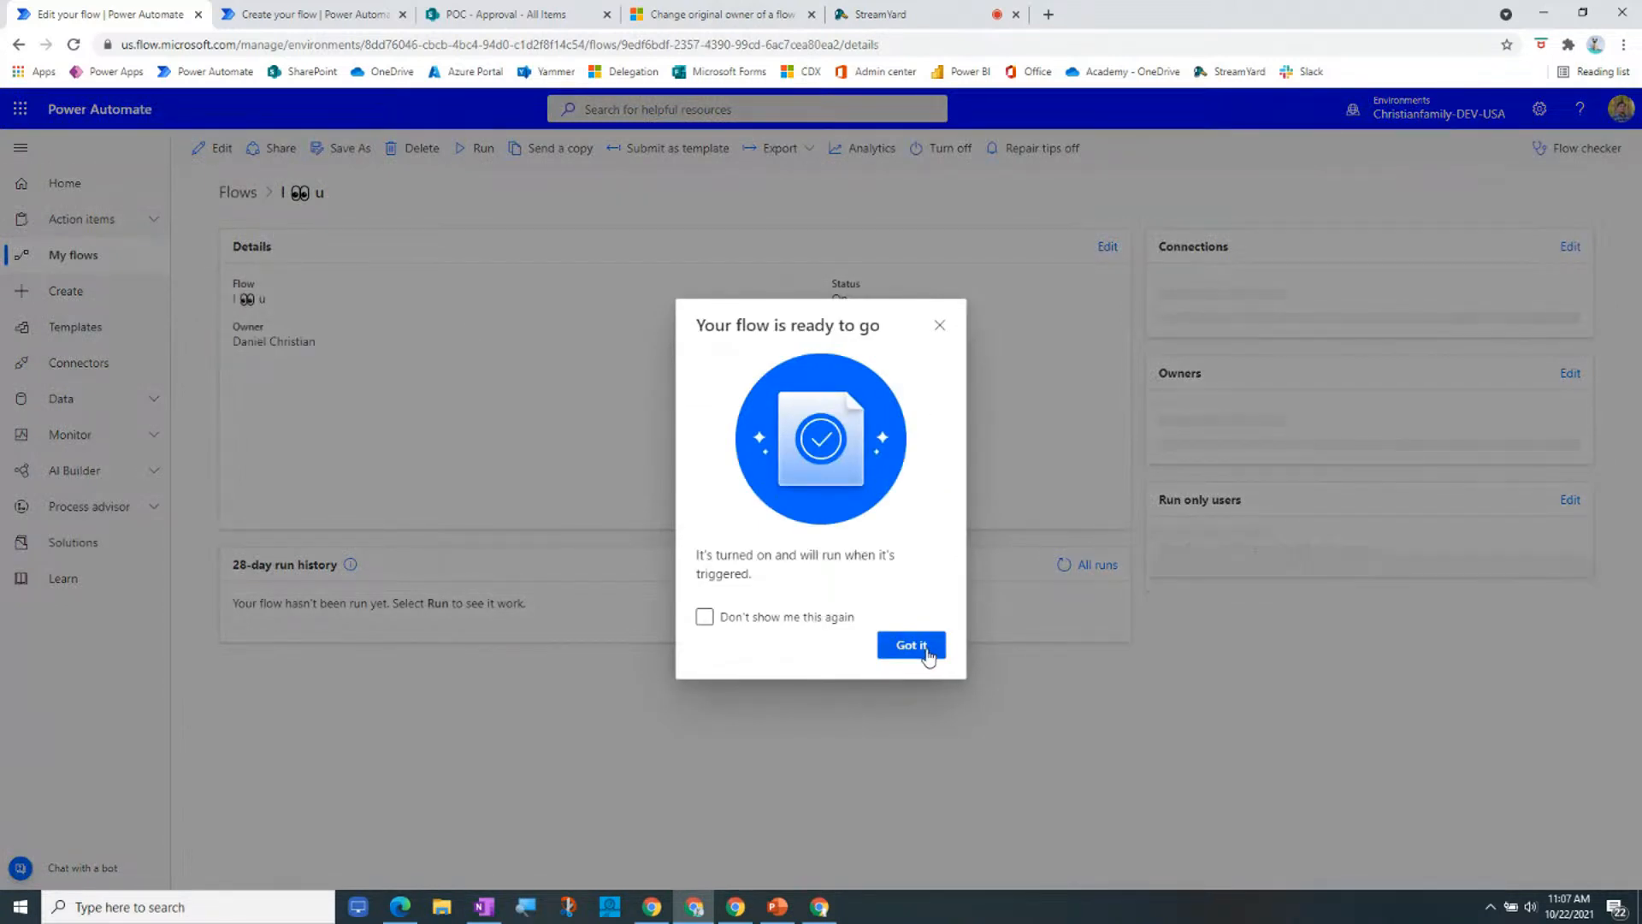
pyautogui.click(922, 651)
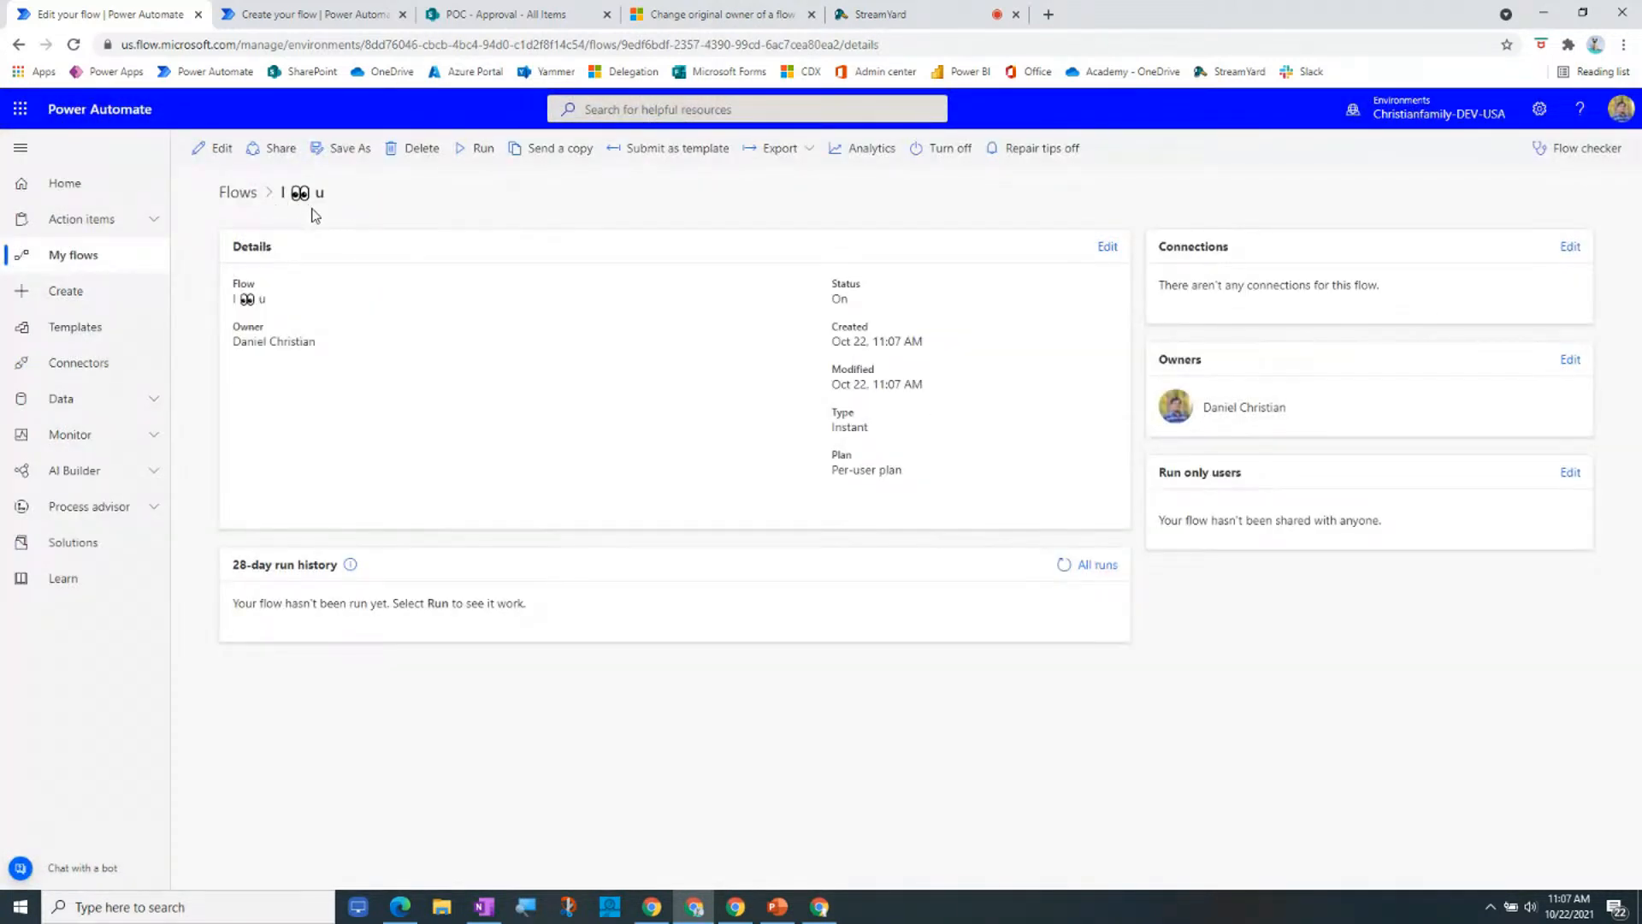
pyautogui.click(106, 258)
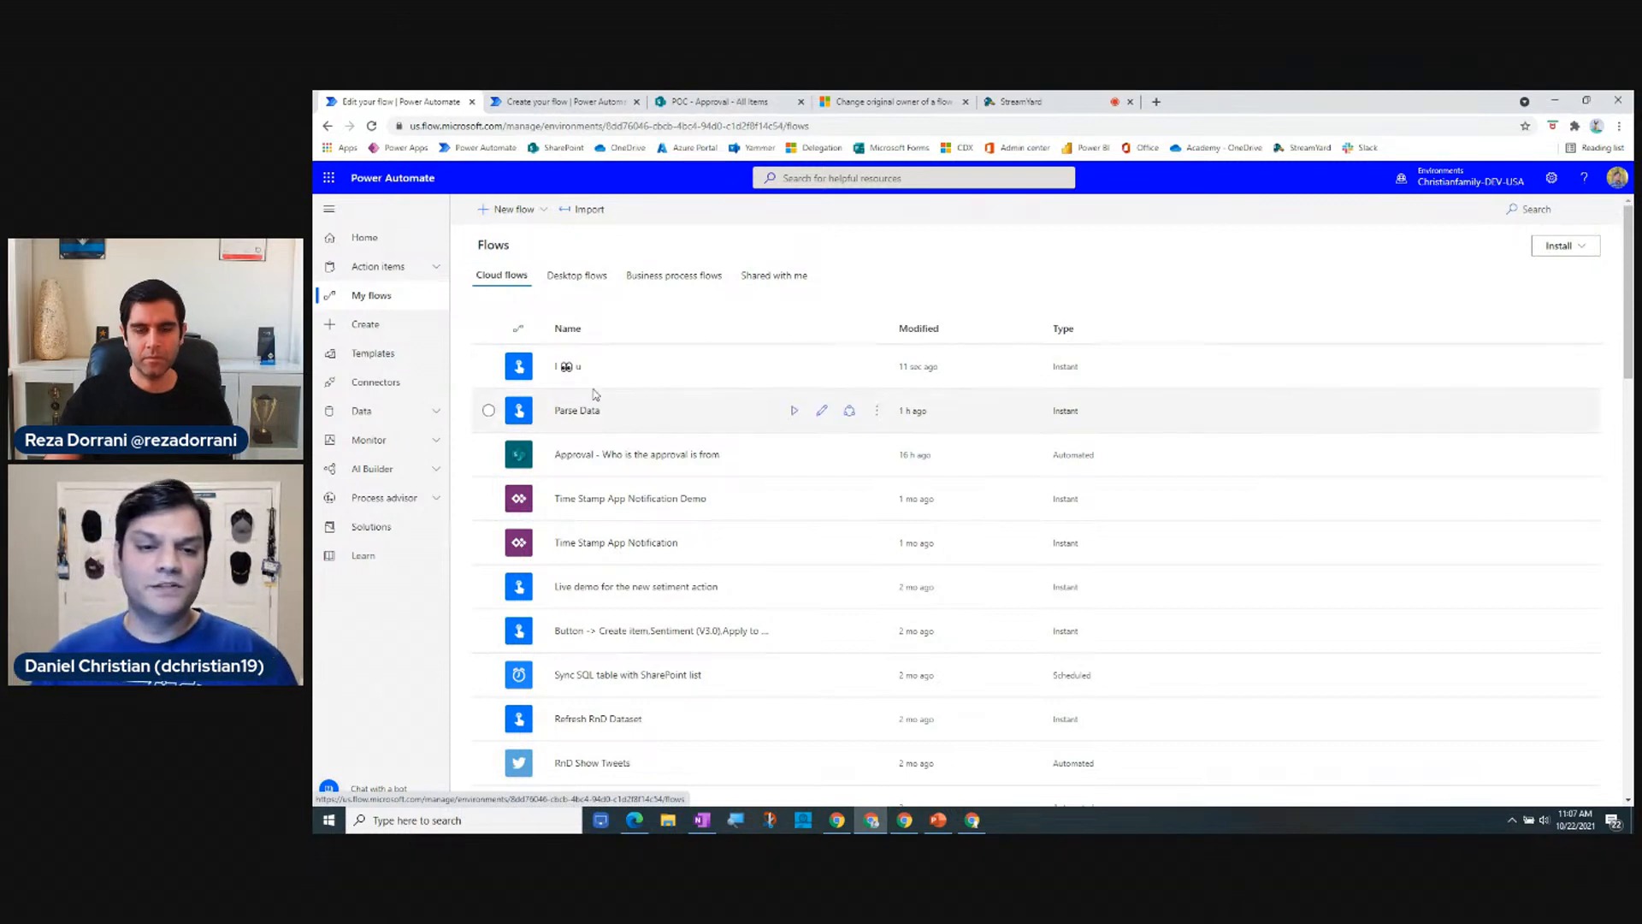
pyautogui.click(823, 370)
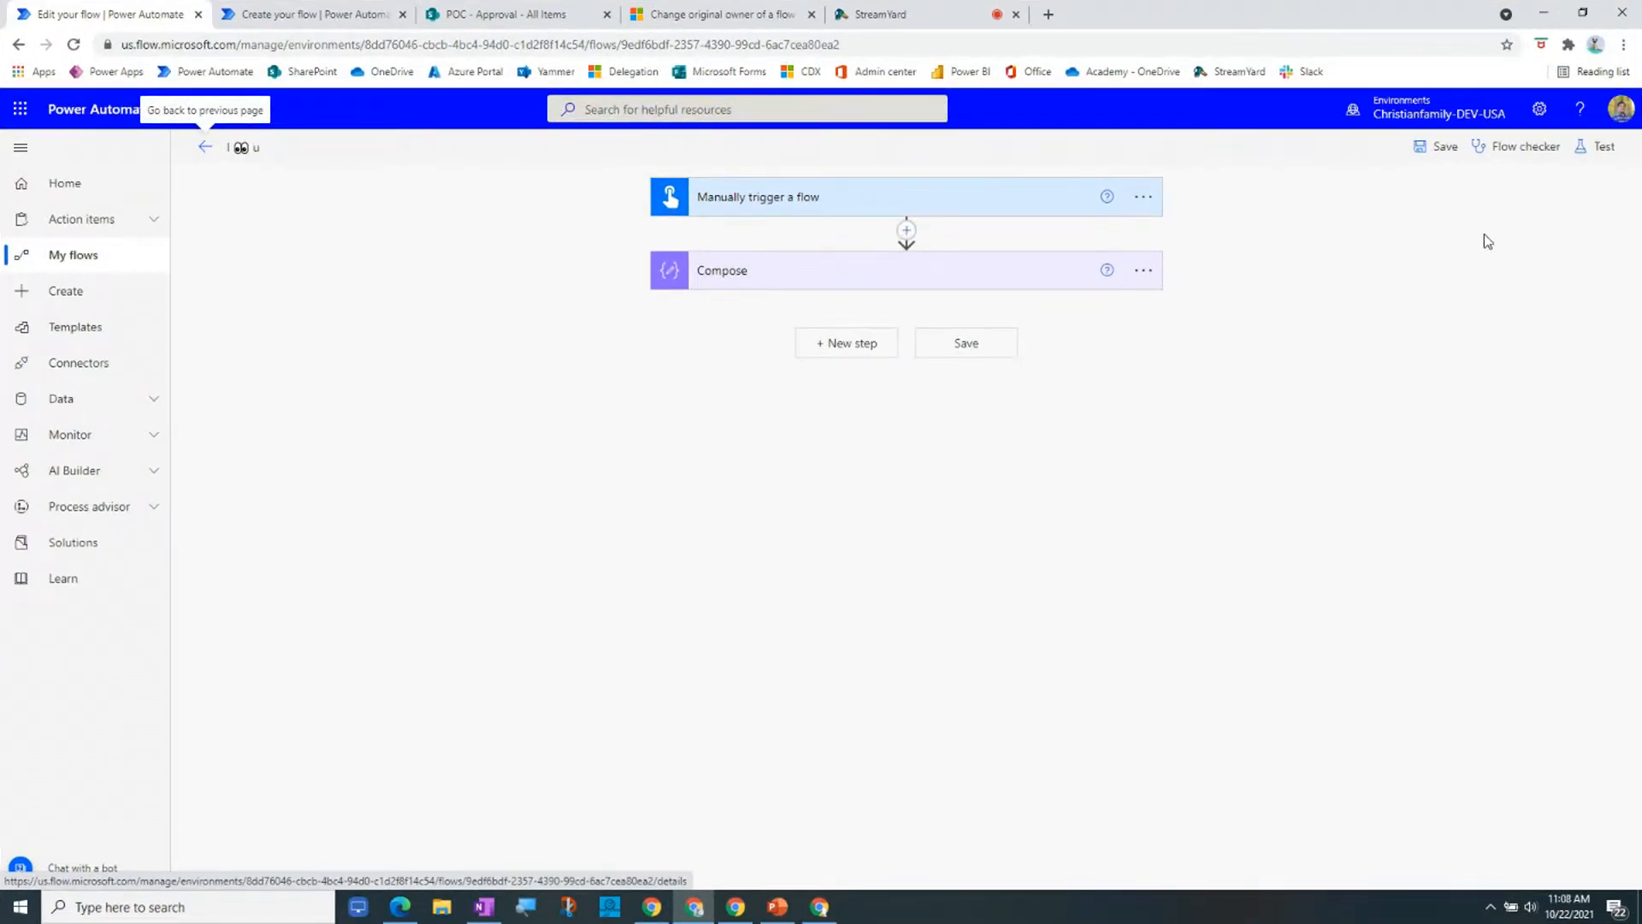
pyautogui.click(1545, 111)
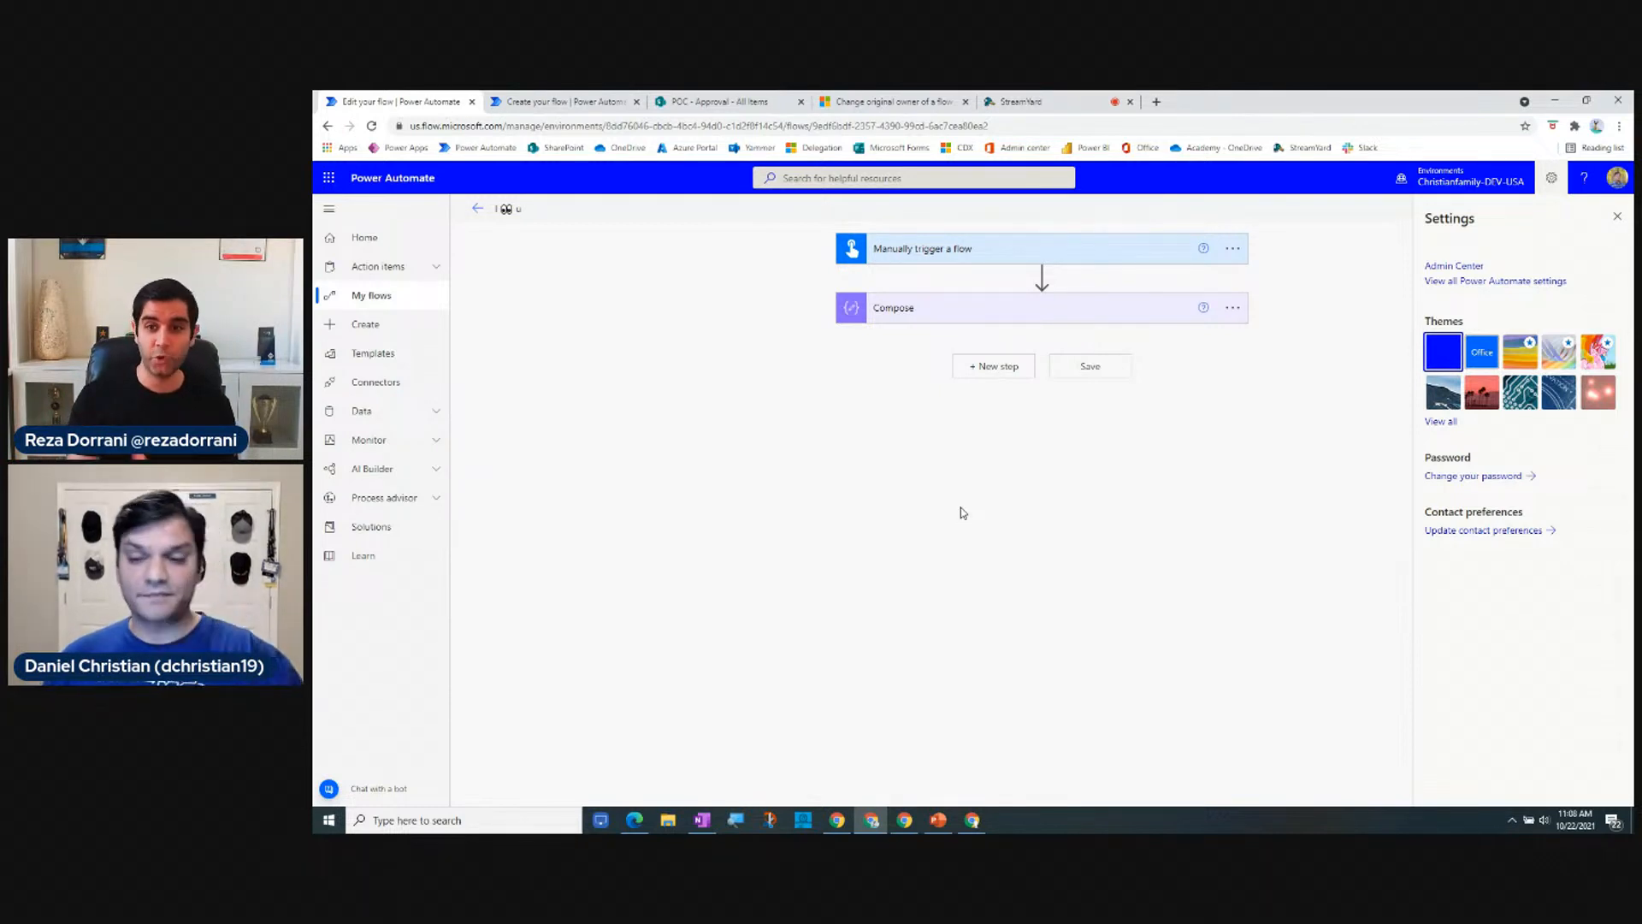
# Step: Set Regional format to United States and turn Experimental Features off, then save
pyautogui.click(1476, 283)
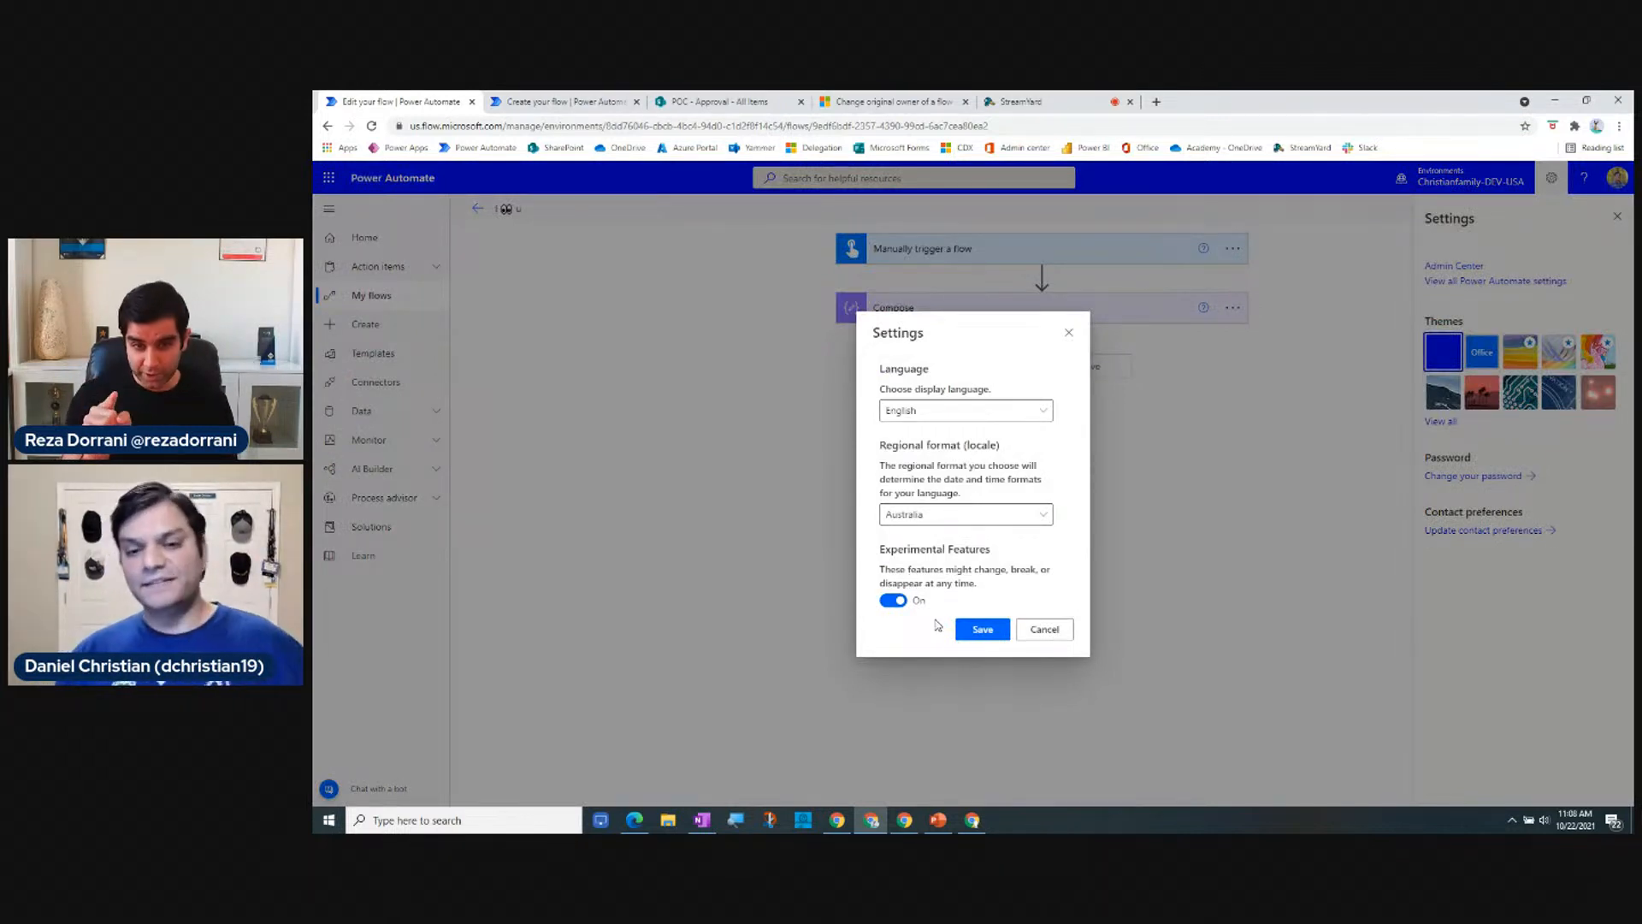
pyautogui.click(983, 515)
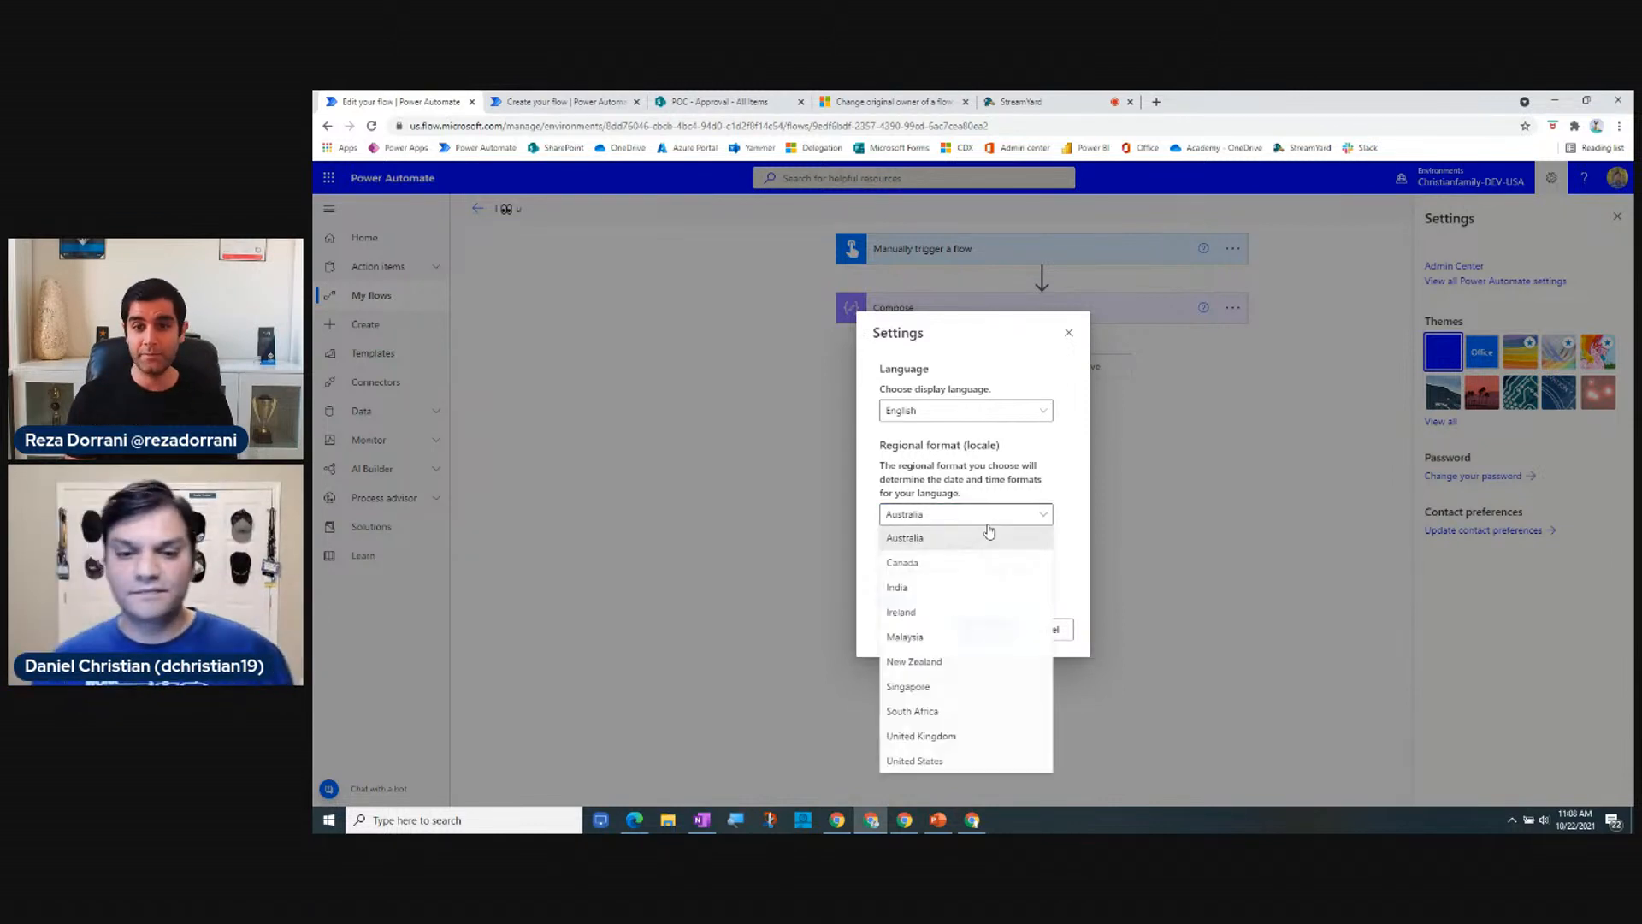
pyautogui.click(953, 759)
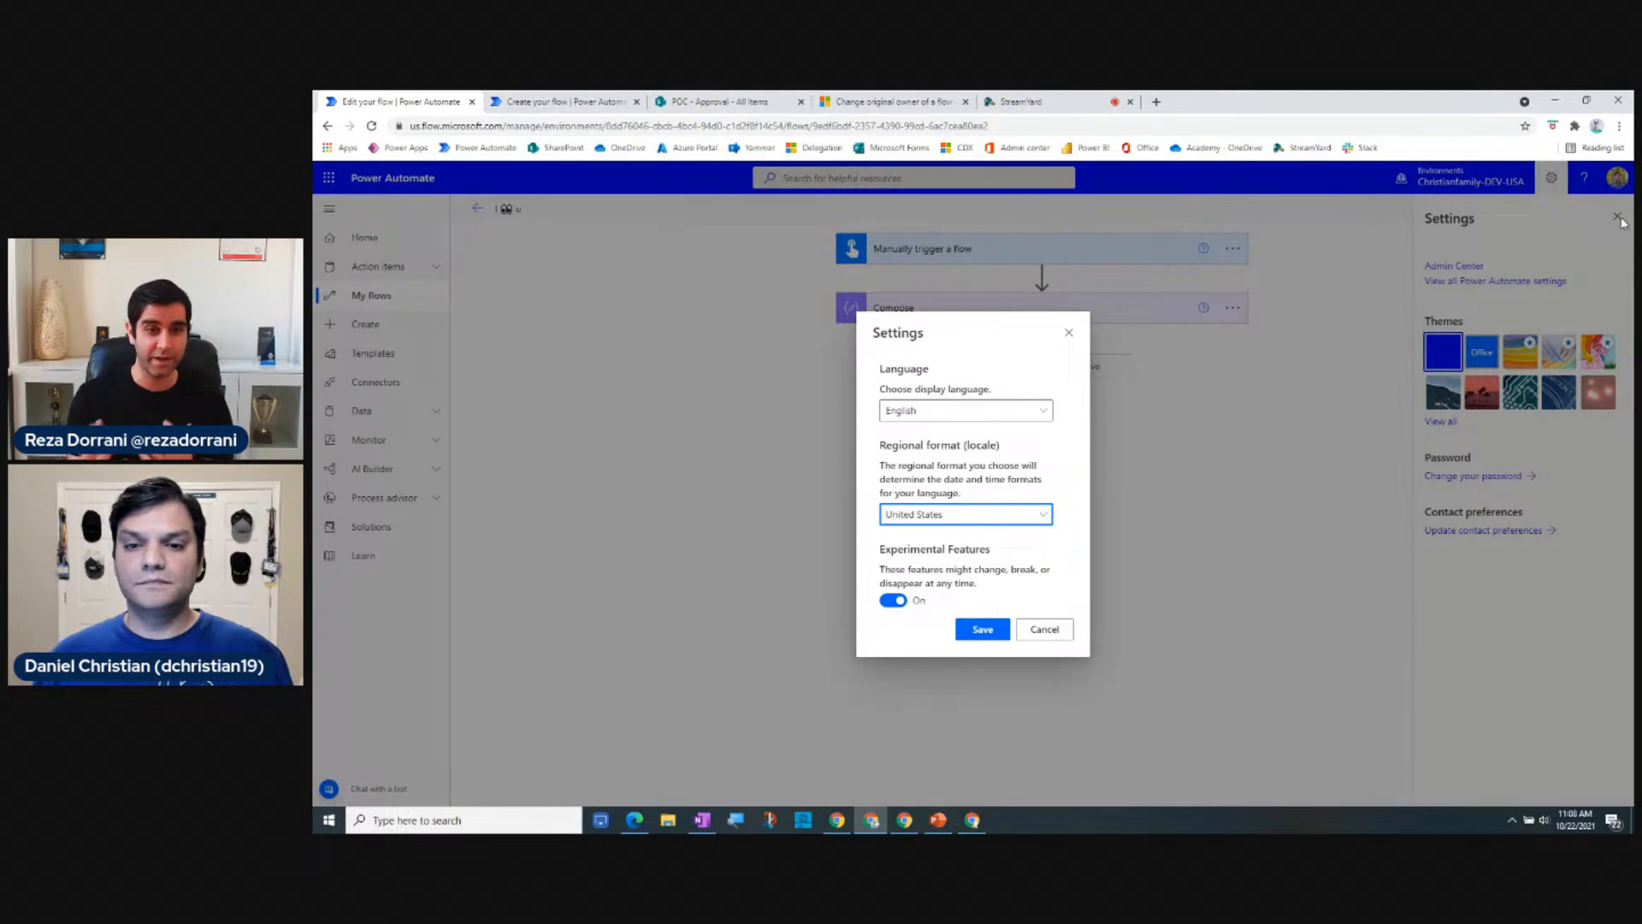
pyautogui.click(890, 601)
pyautogui.click(980, 631)
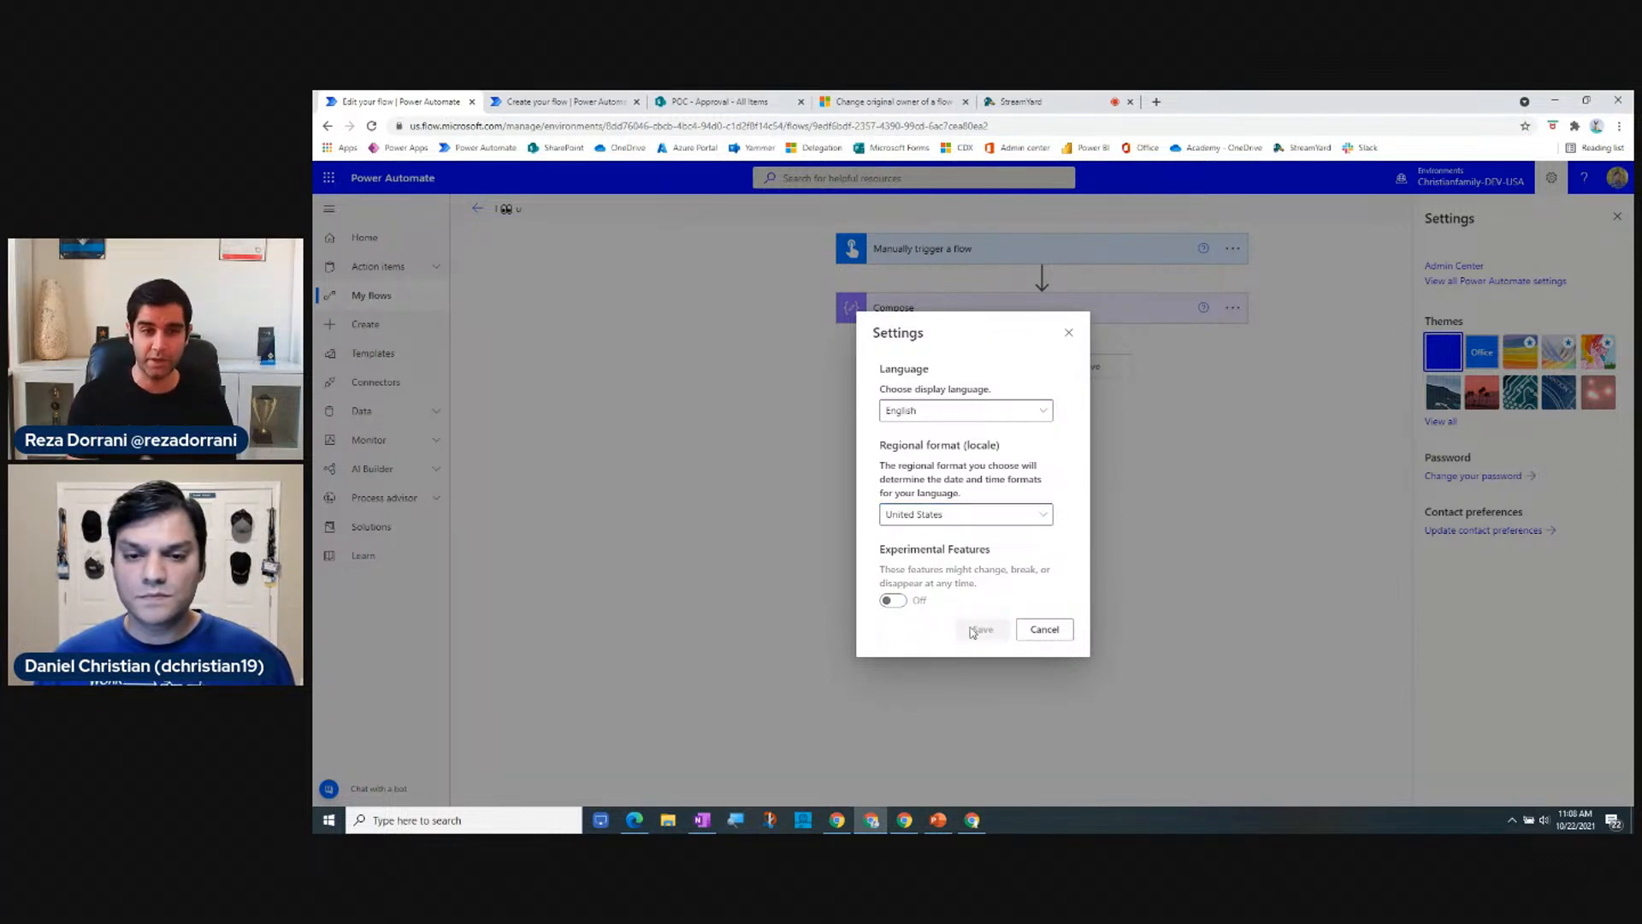
pyautogui.click(1045, 630)
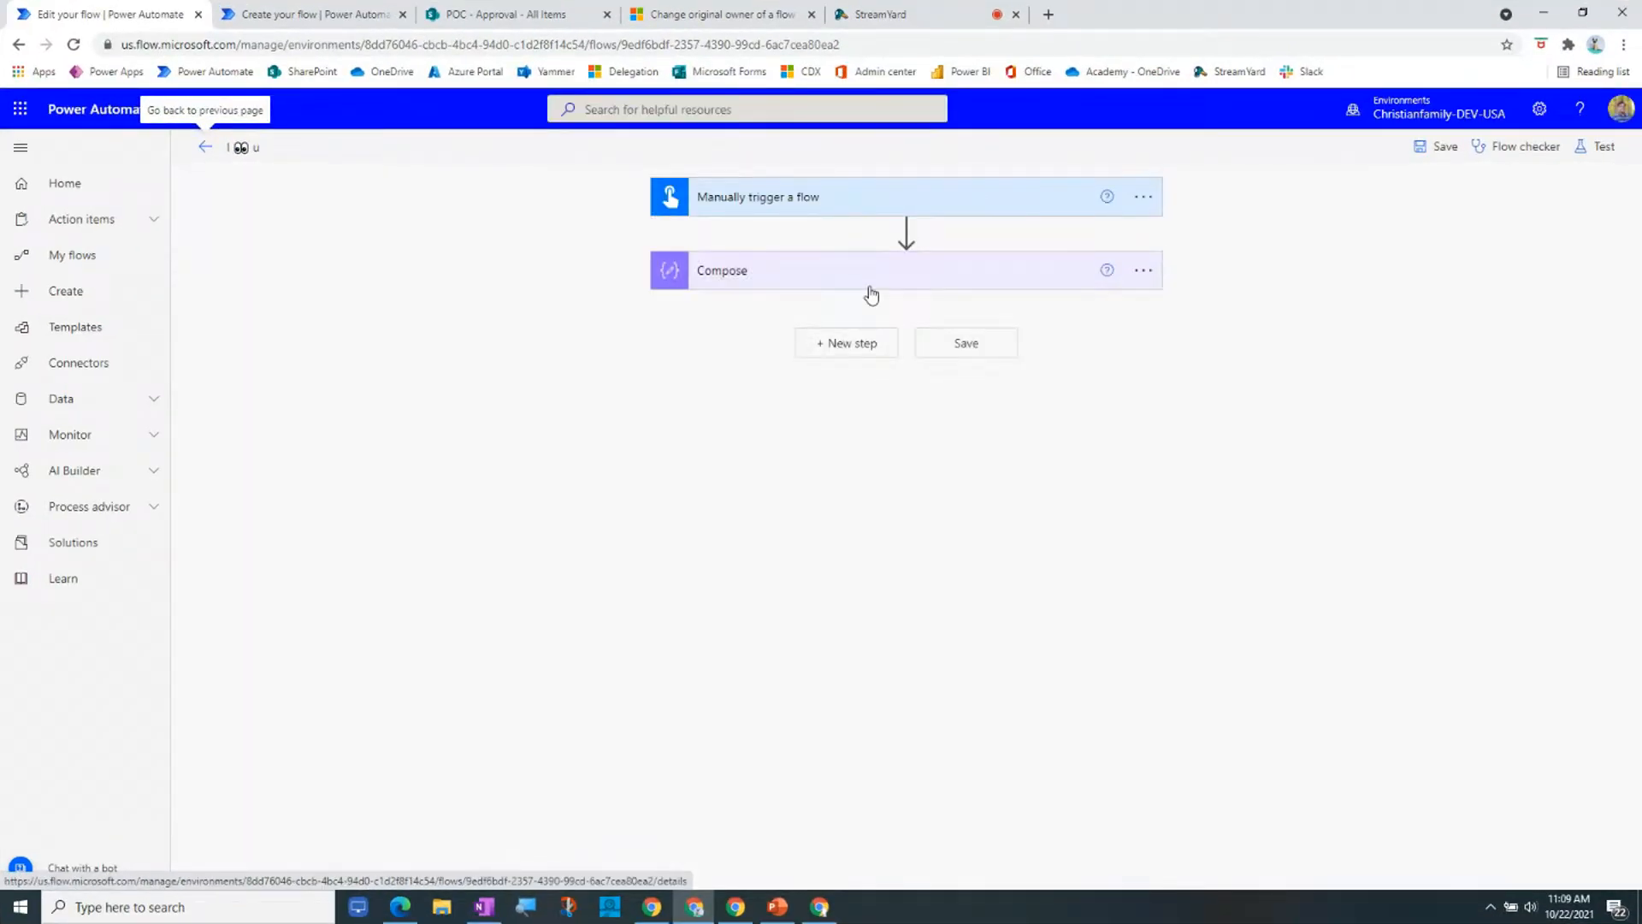
pyautogui.click(871, 294)
# Step: Turn Experimental Features back on in the full Power Automate settings and save
pyautogui.click(919, 311)
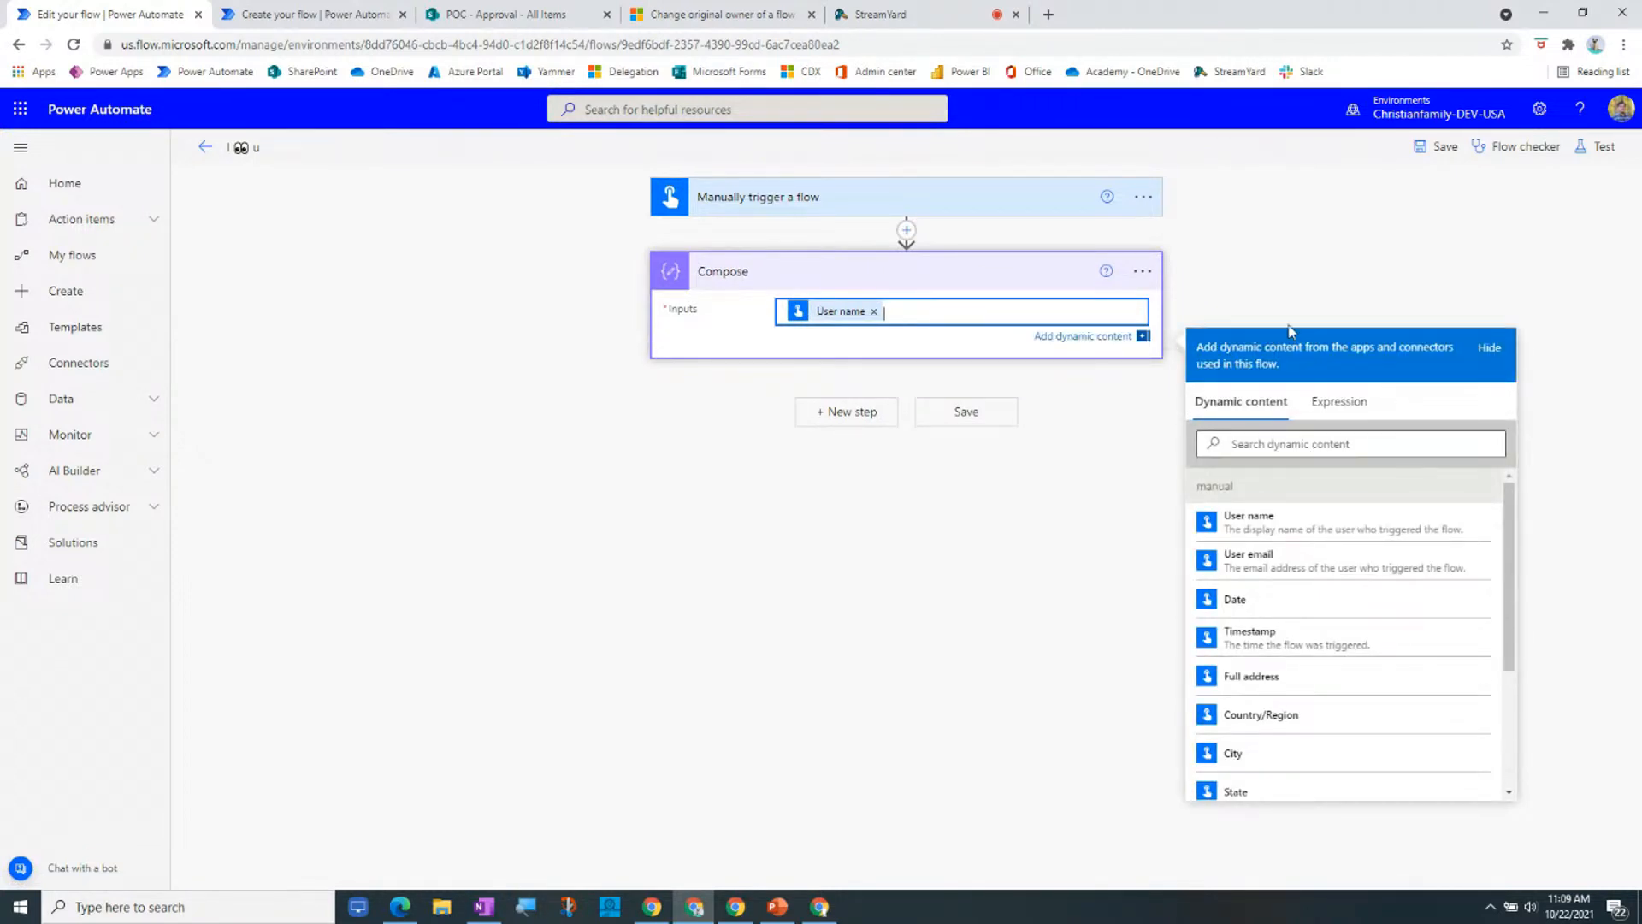
pyautogui.click(1558, 113)
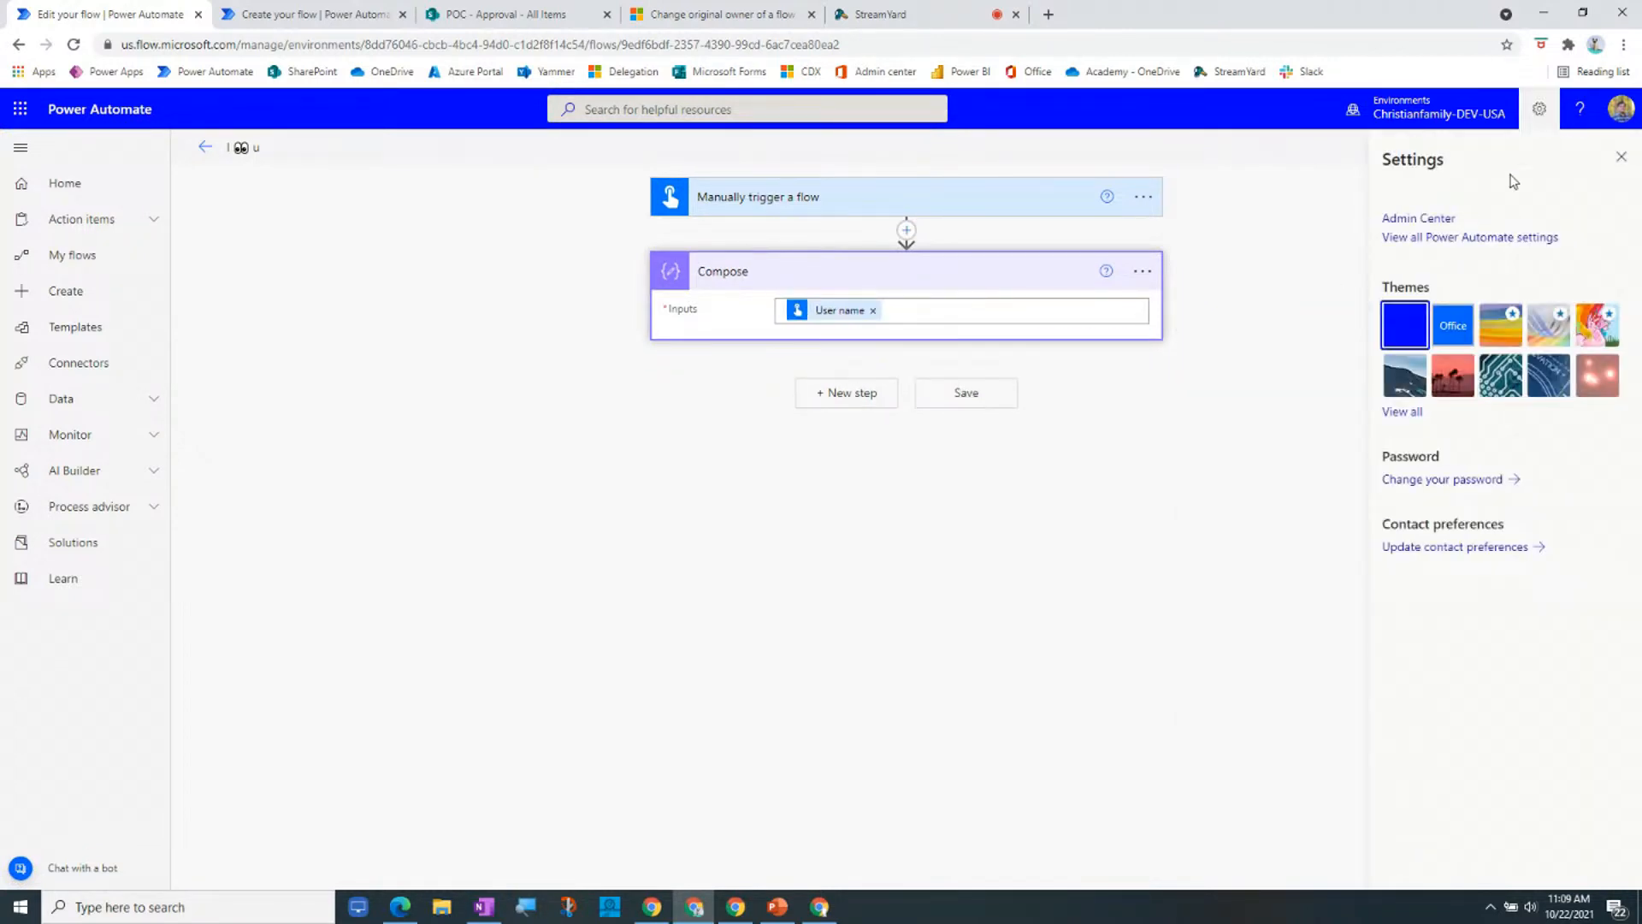
pyautogui.click(1427, 219)
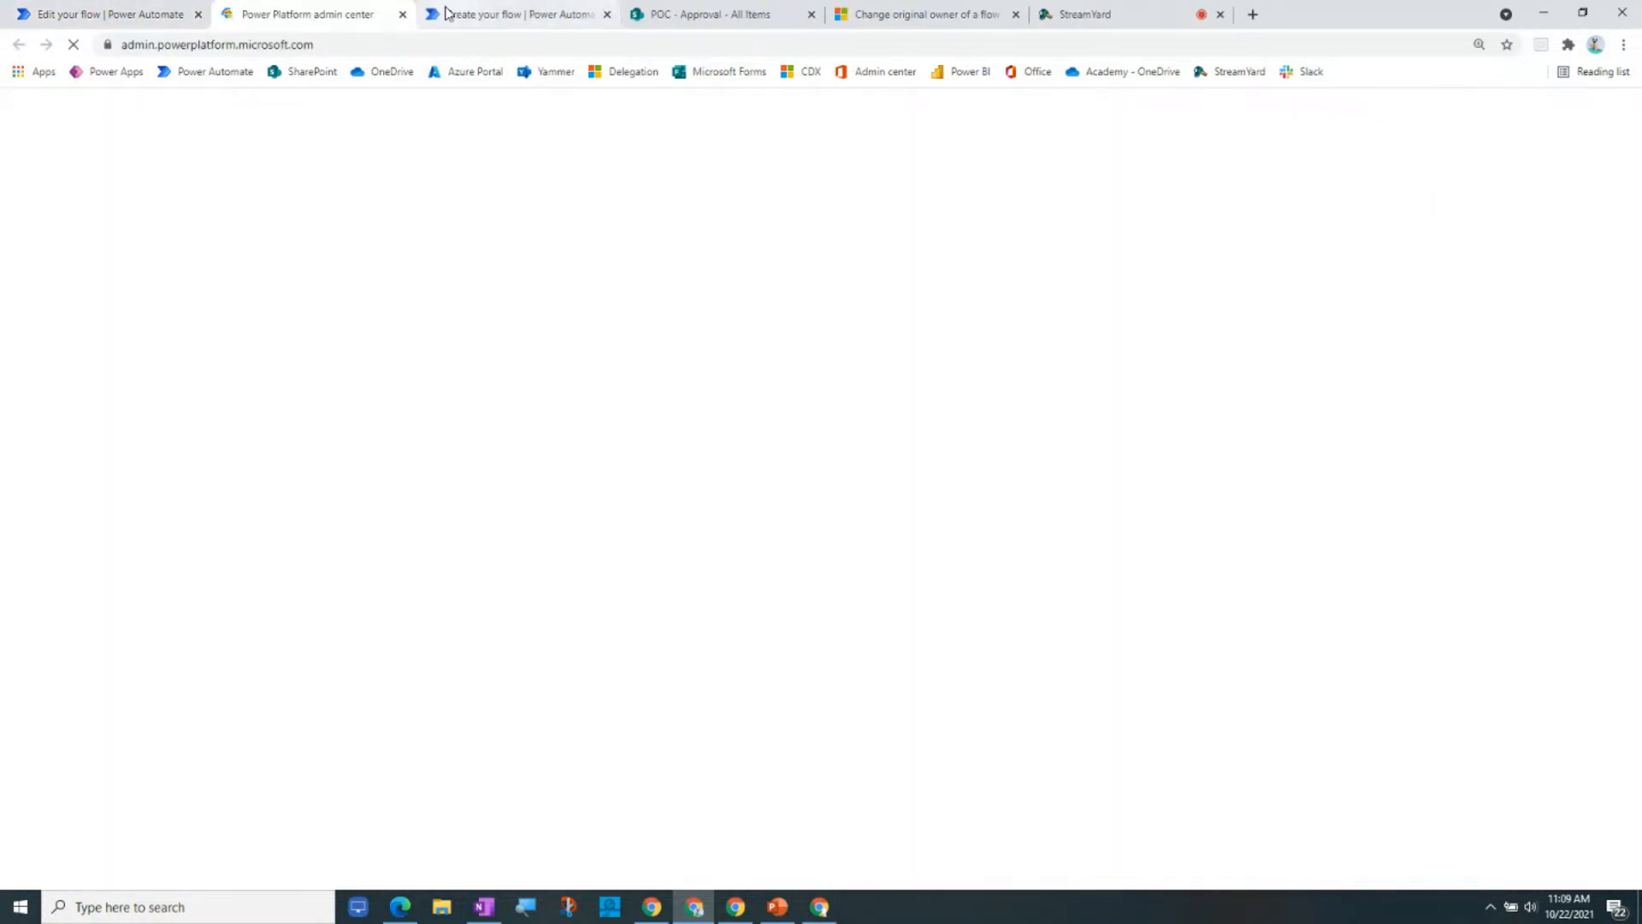
pyautogui.click(403, 13)
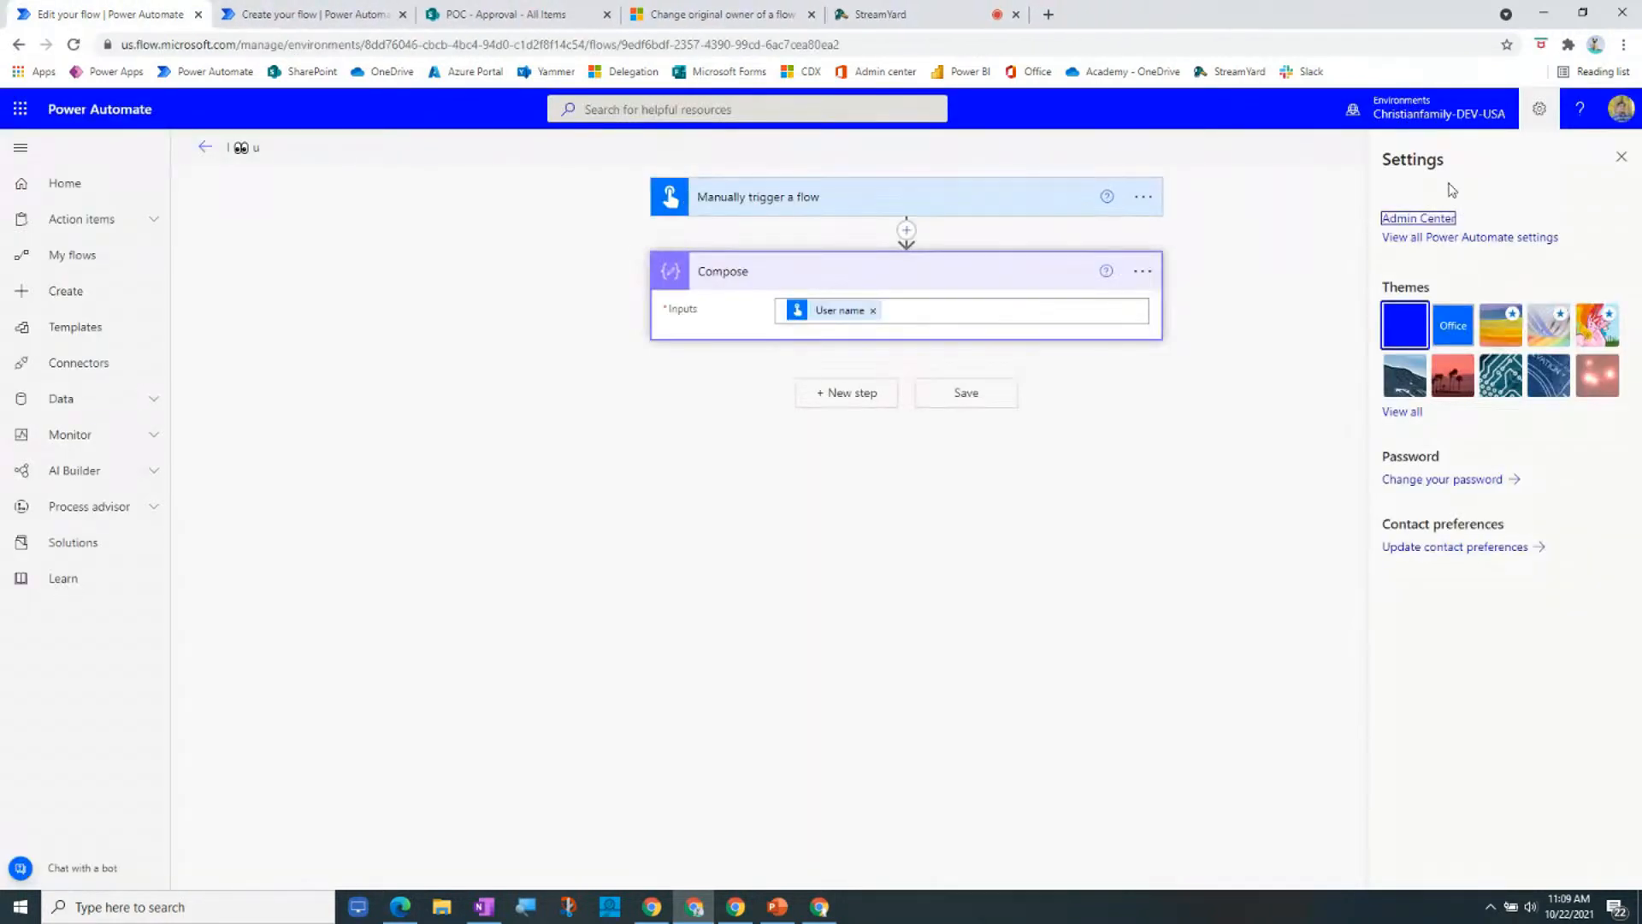
pyautogui.click(1467, 239)
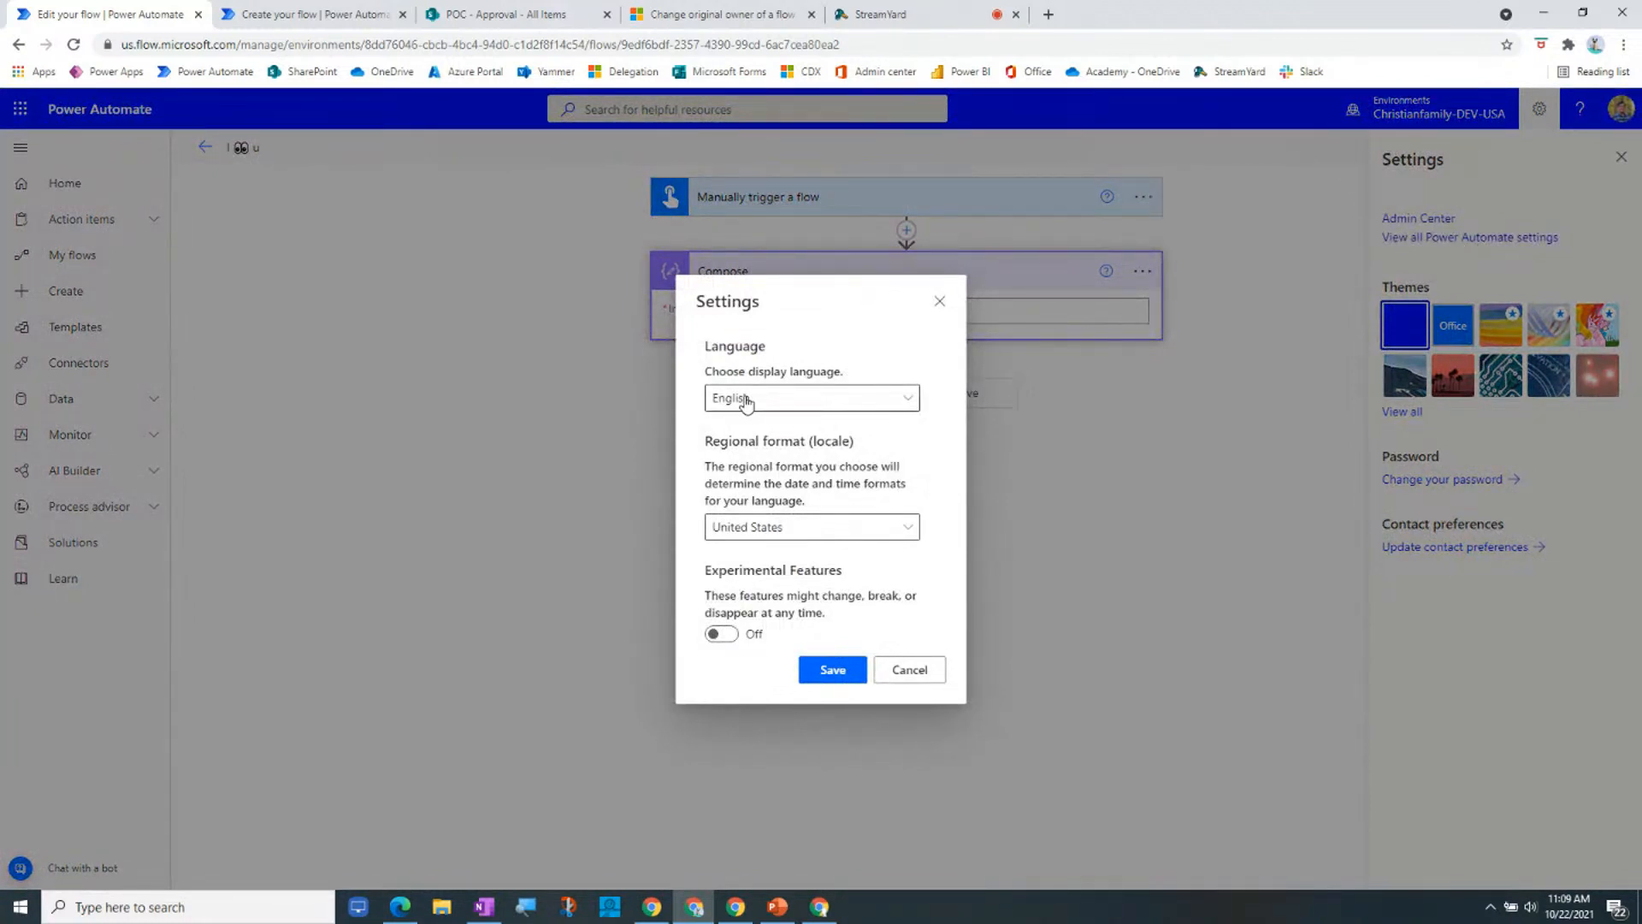
pyautogui.click(722, 633)
pyautogui.click(833, 669)
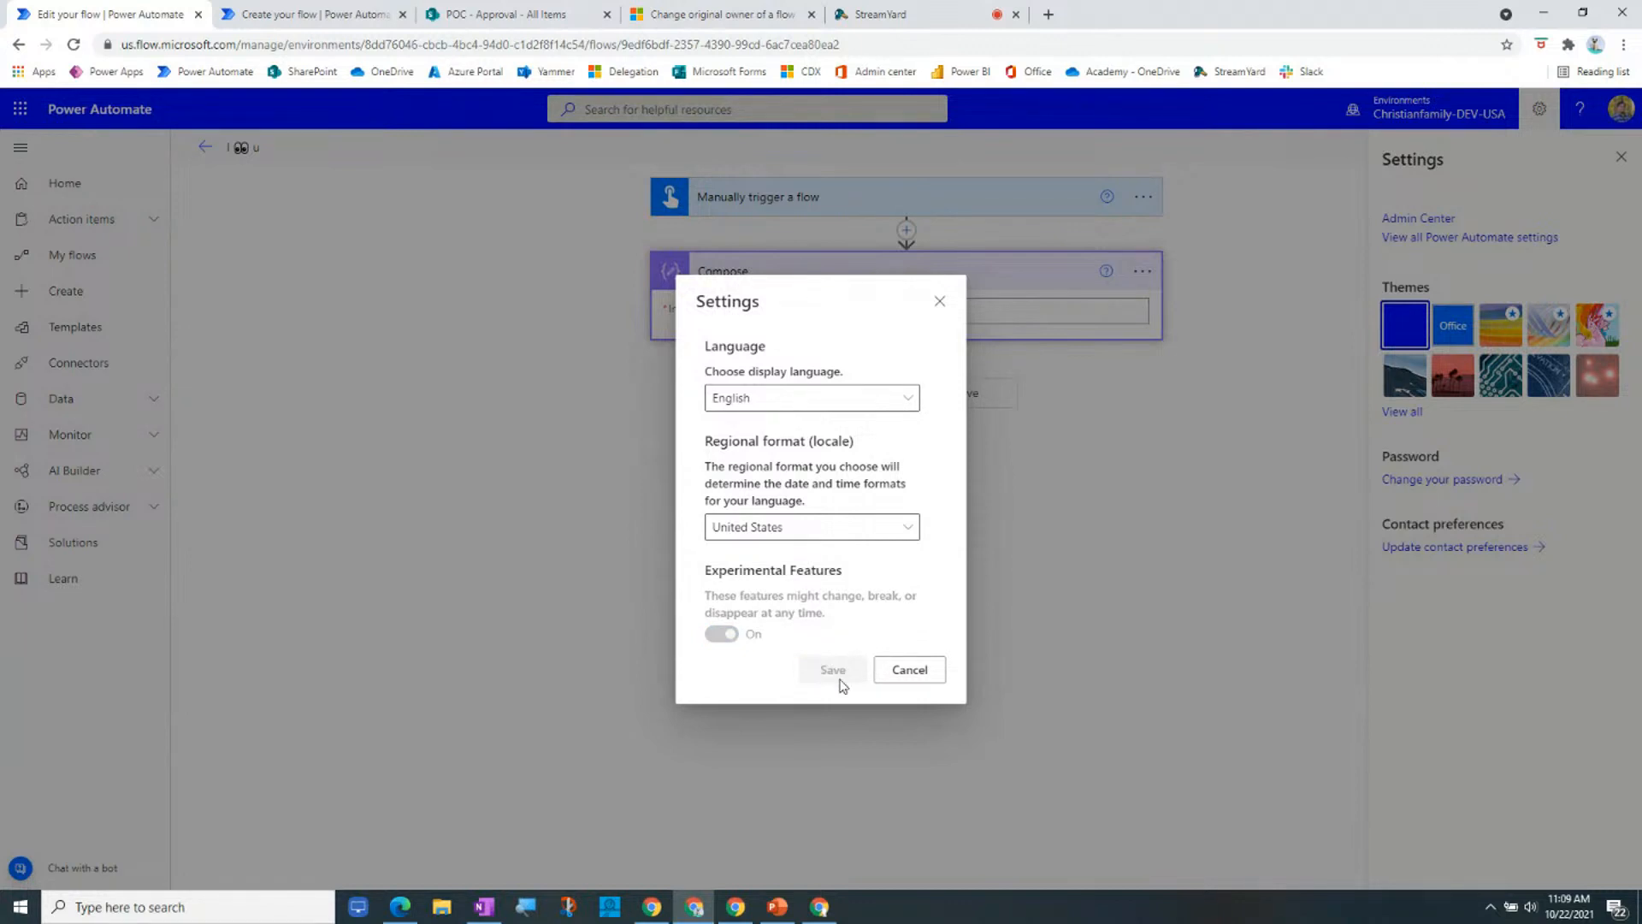
pyautogui.click(834, 669)
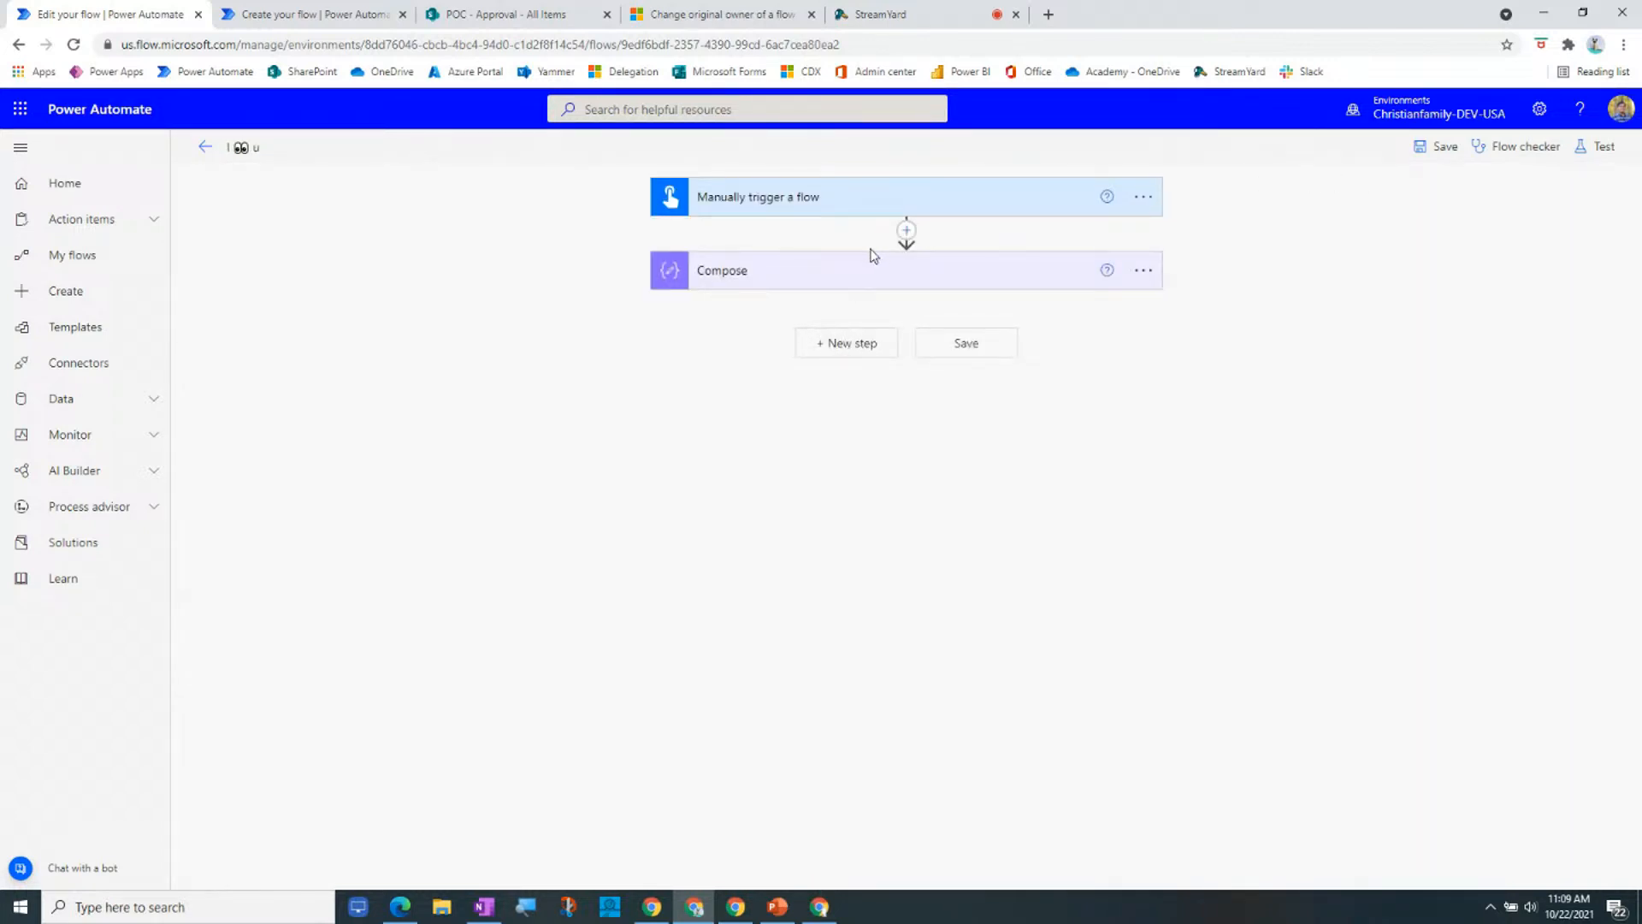
# Step: Expand the Compose step and remove the User name token from its Inputs
pyautogui.click(867, 274)
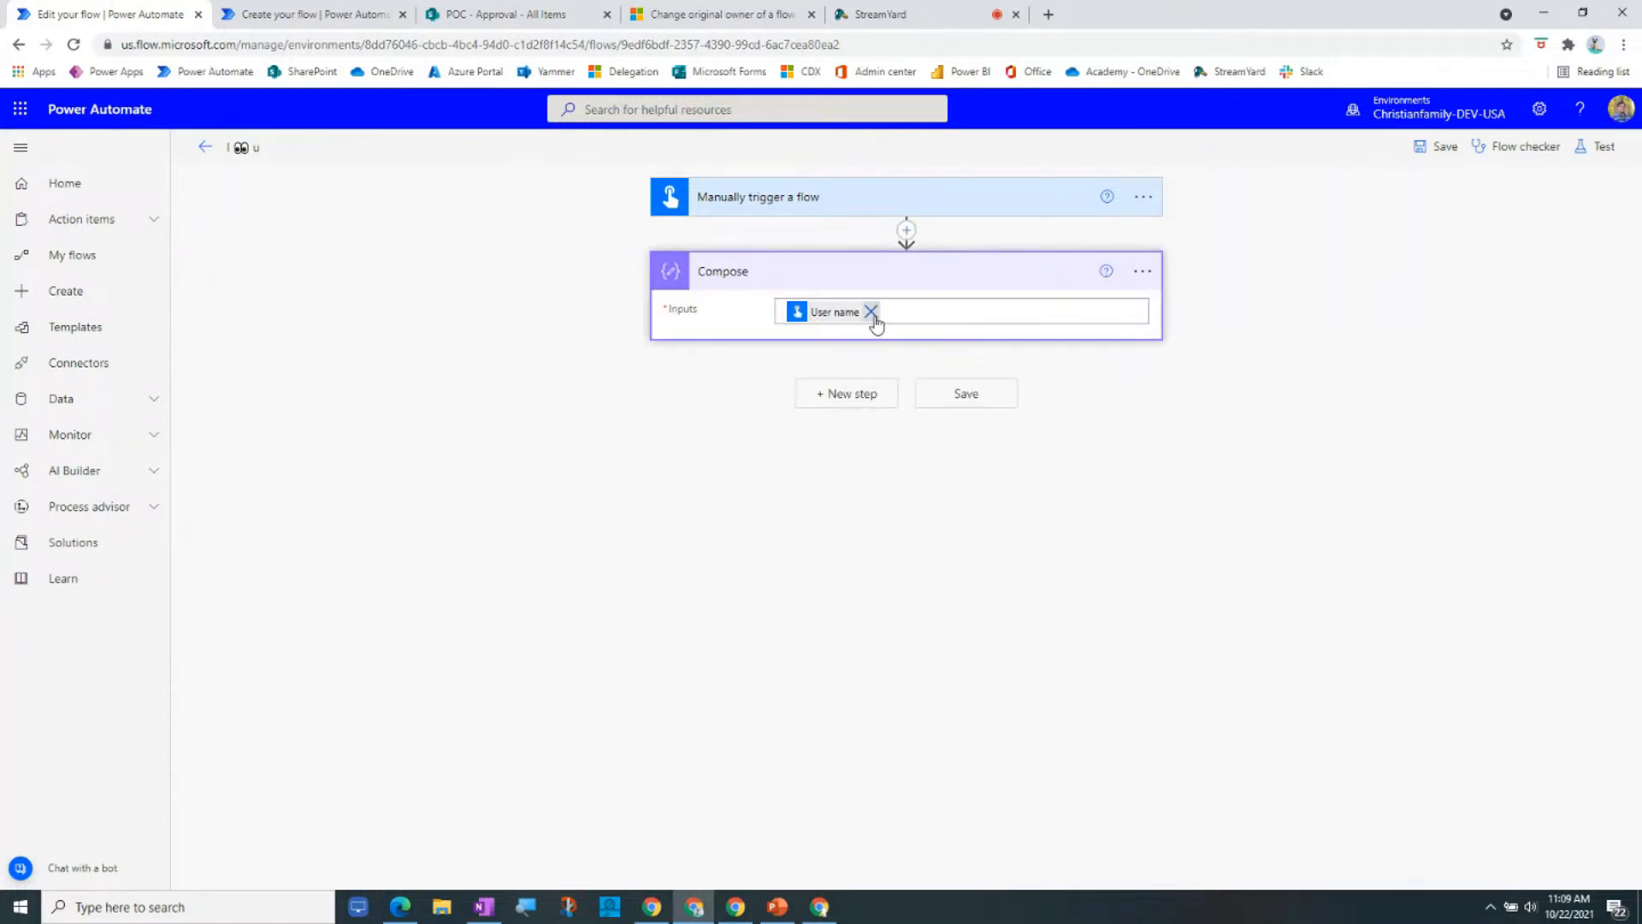
pyautogui.click(882, 310)
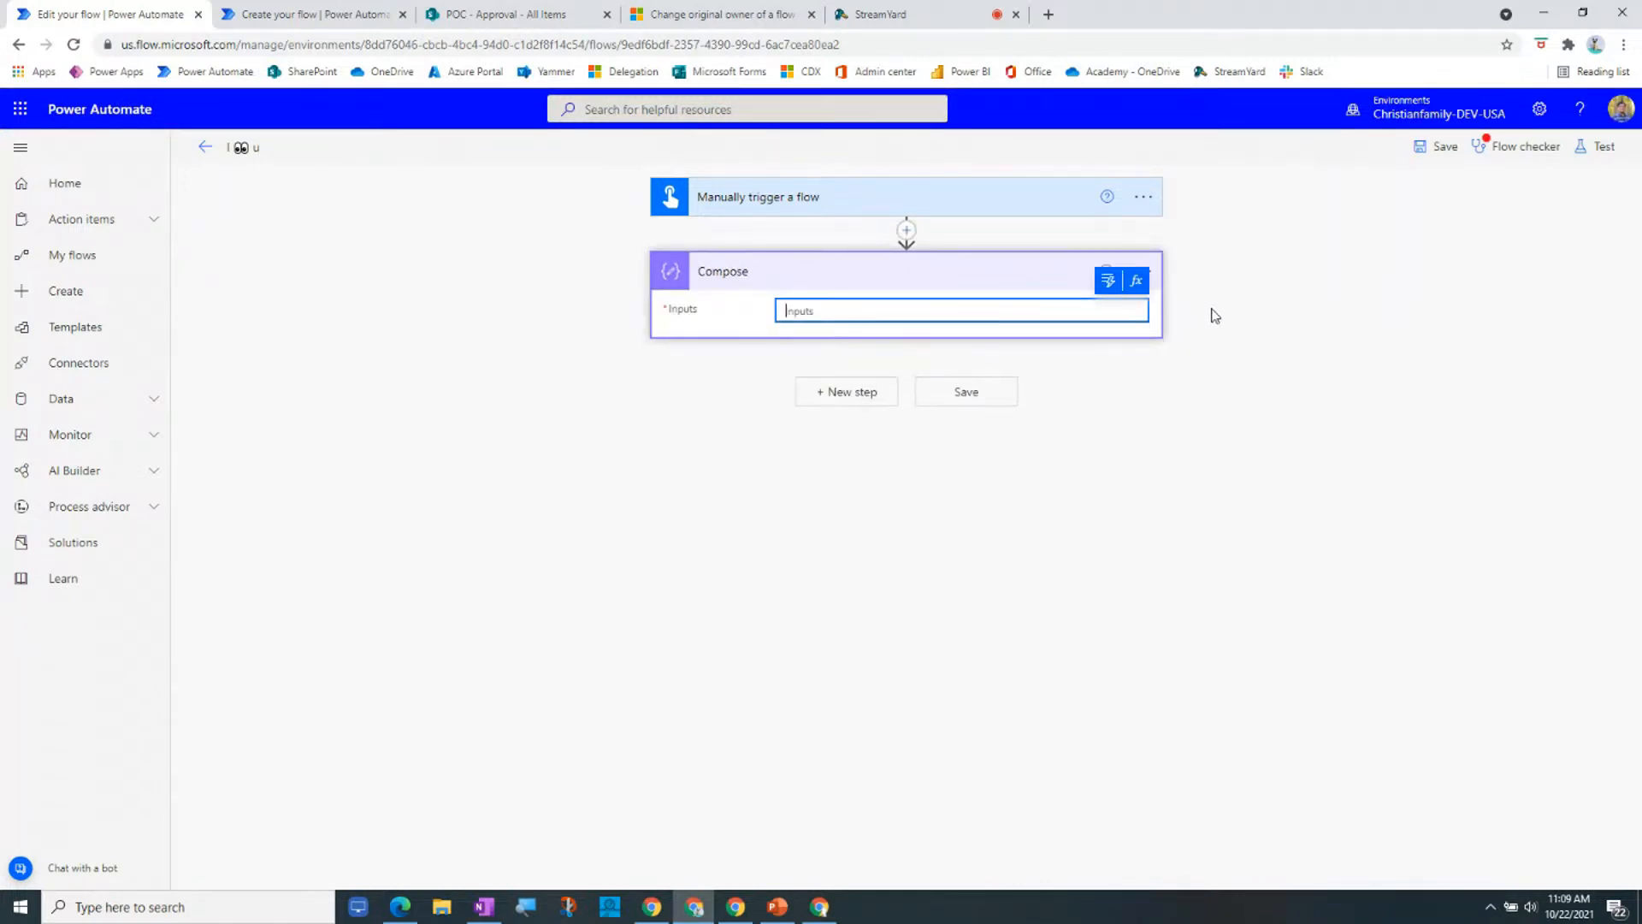
pyautogui.click(1107, 287)
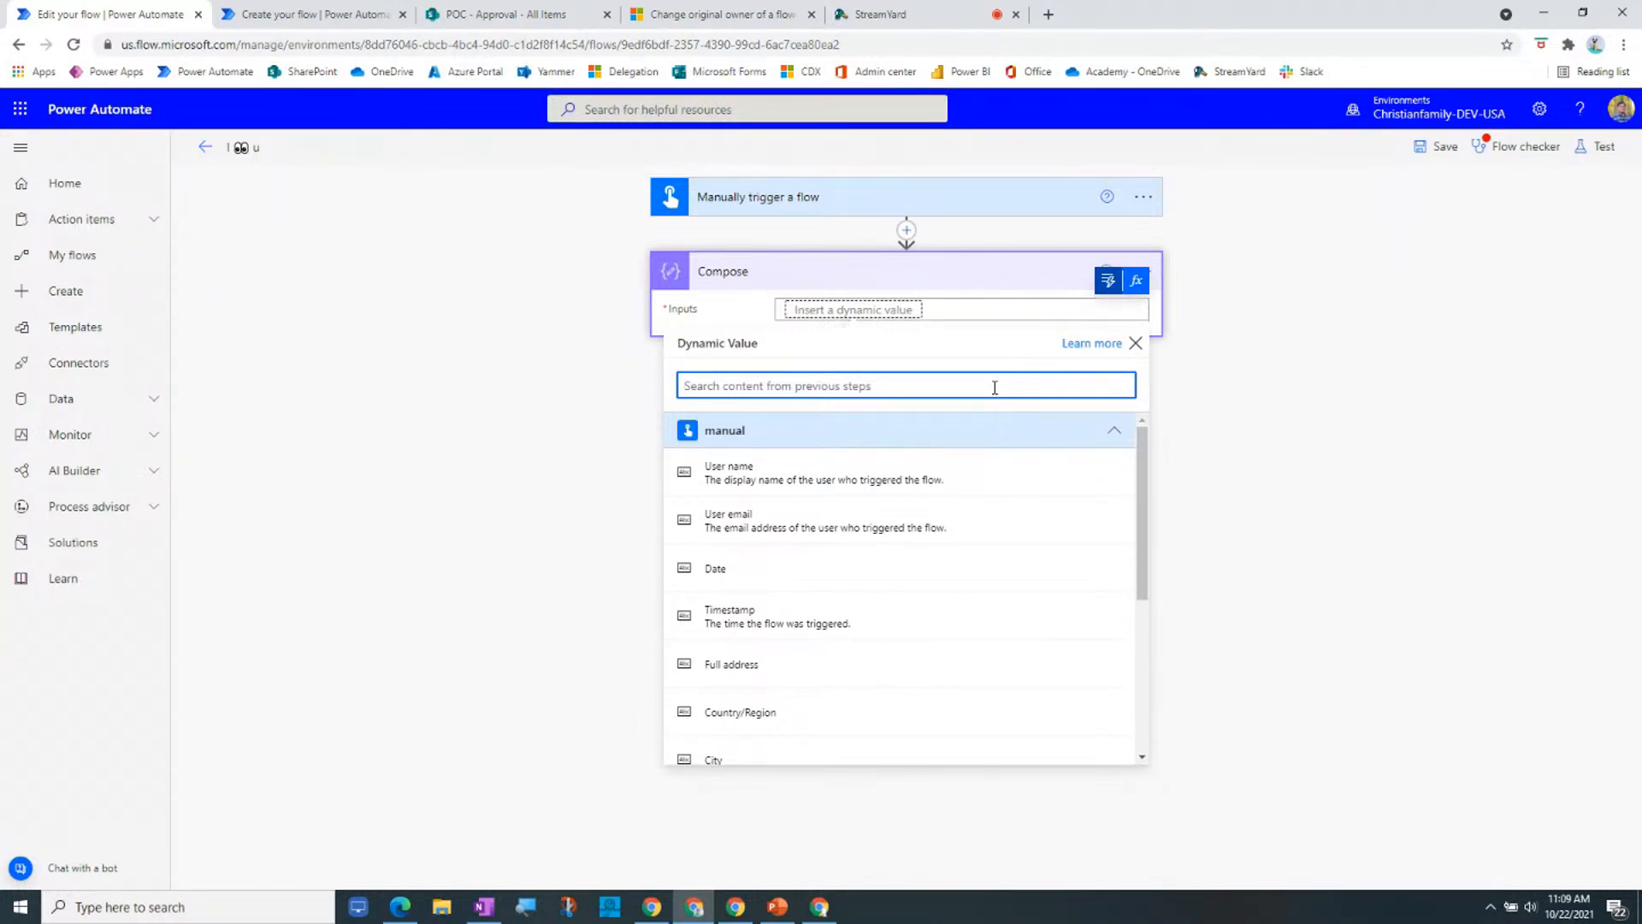
# Step: Open the fx expression editor, check the functions list, and type 'now' as the expression
pyautogui.click(1136, 281)
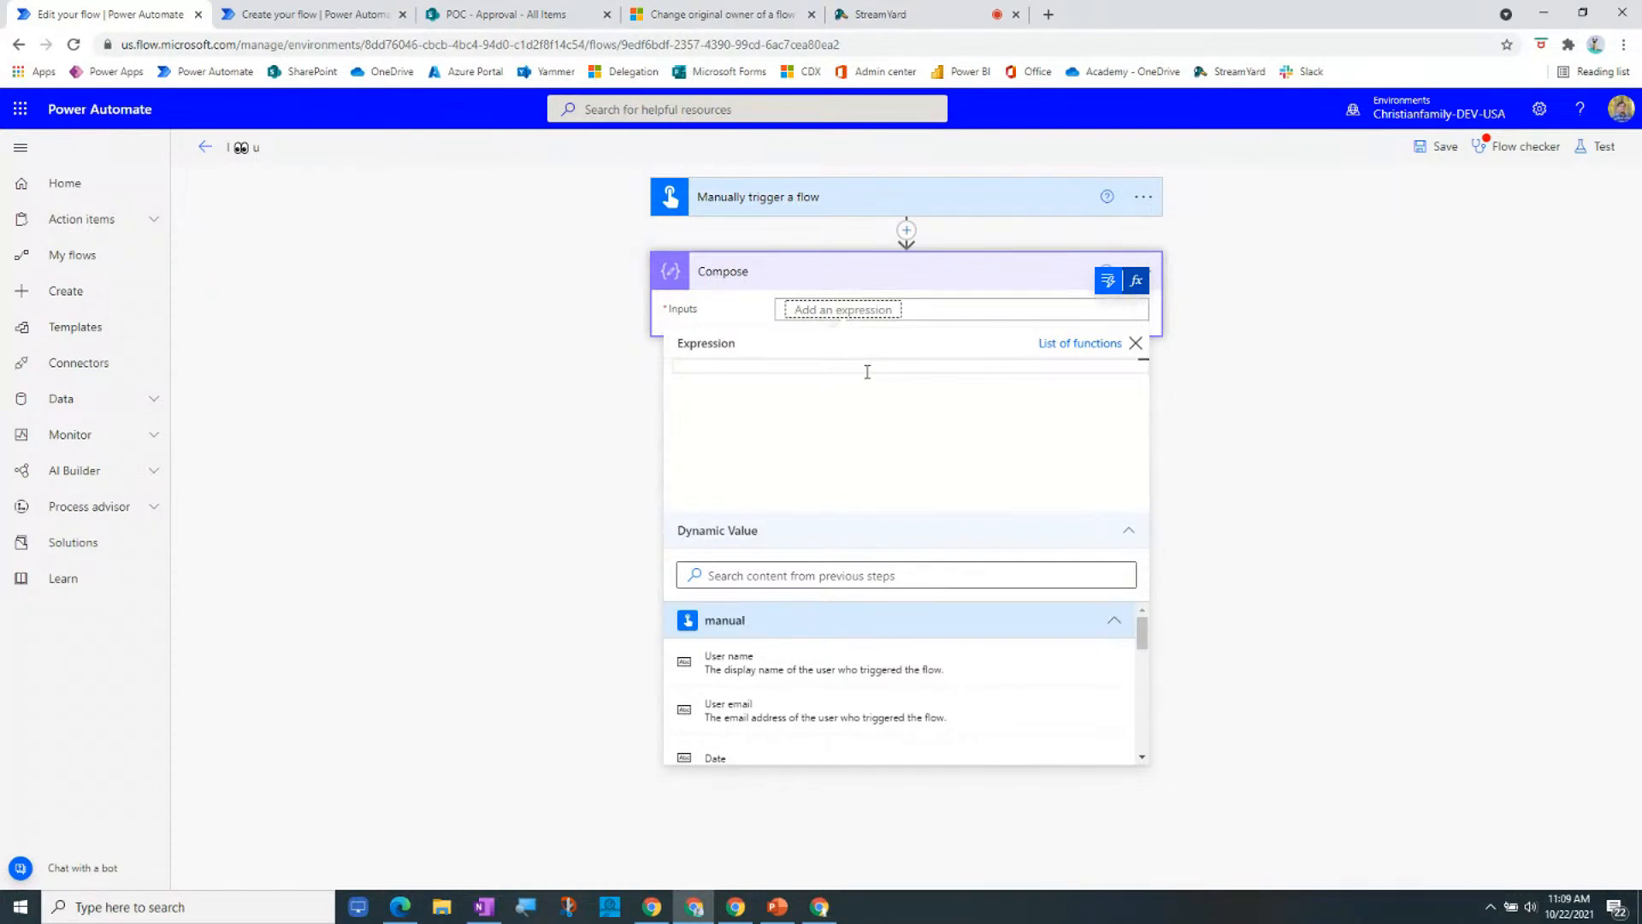
pyautogui.click(1082, 349)
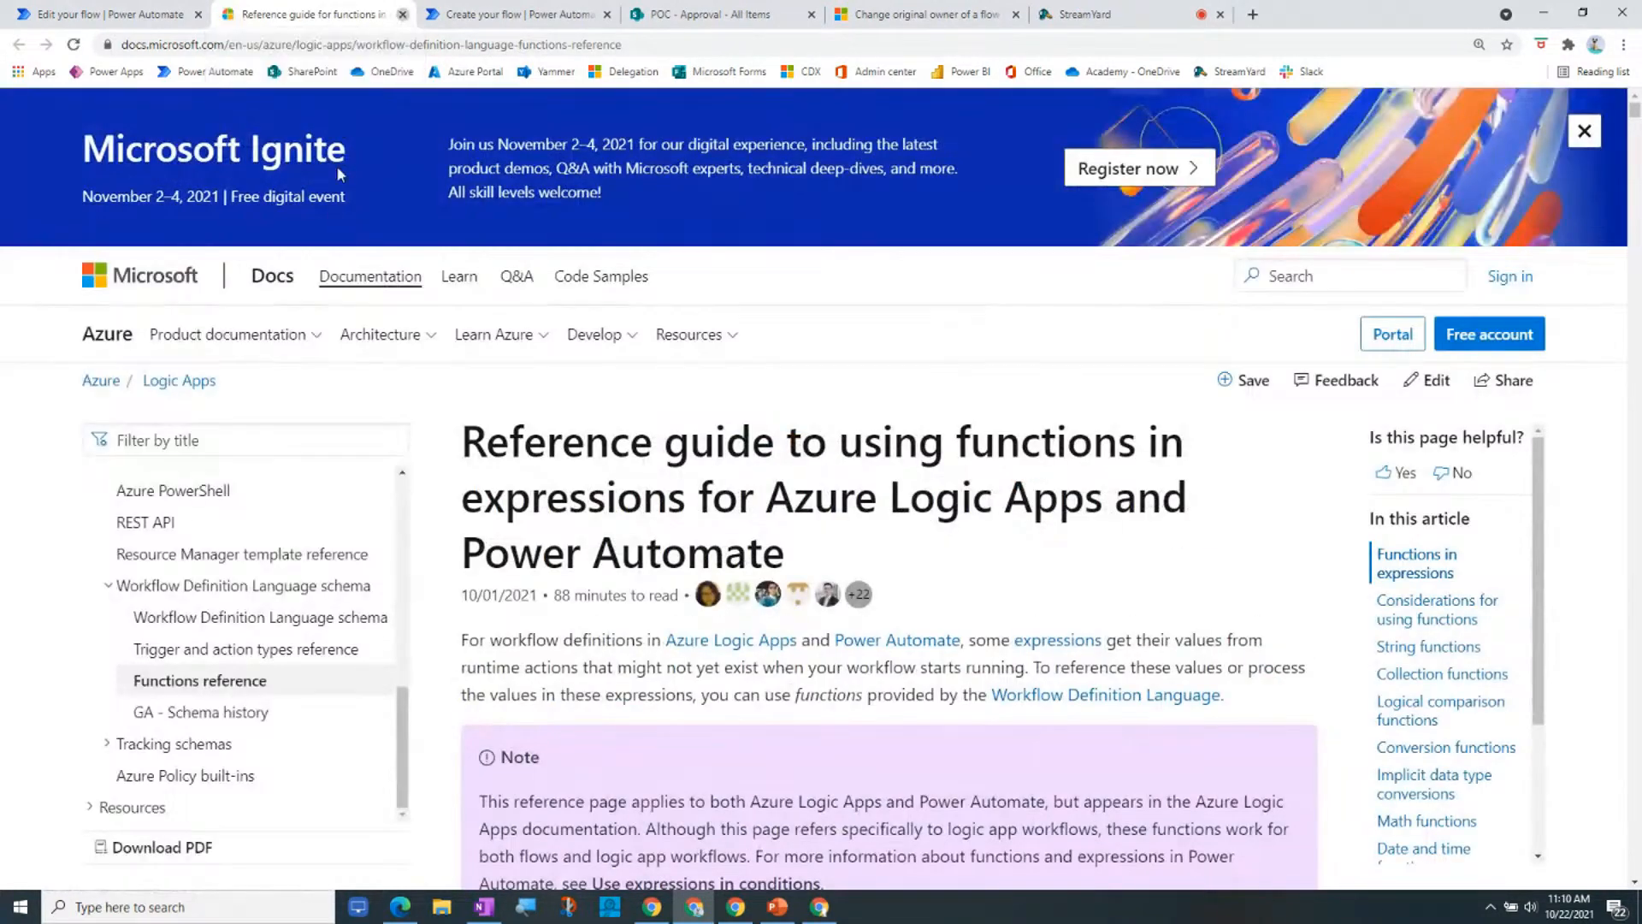
pyautogui.hotkey('ctrl', 'w')
pyautogui.click(807, 360)
pyautogui.write('now')
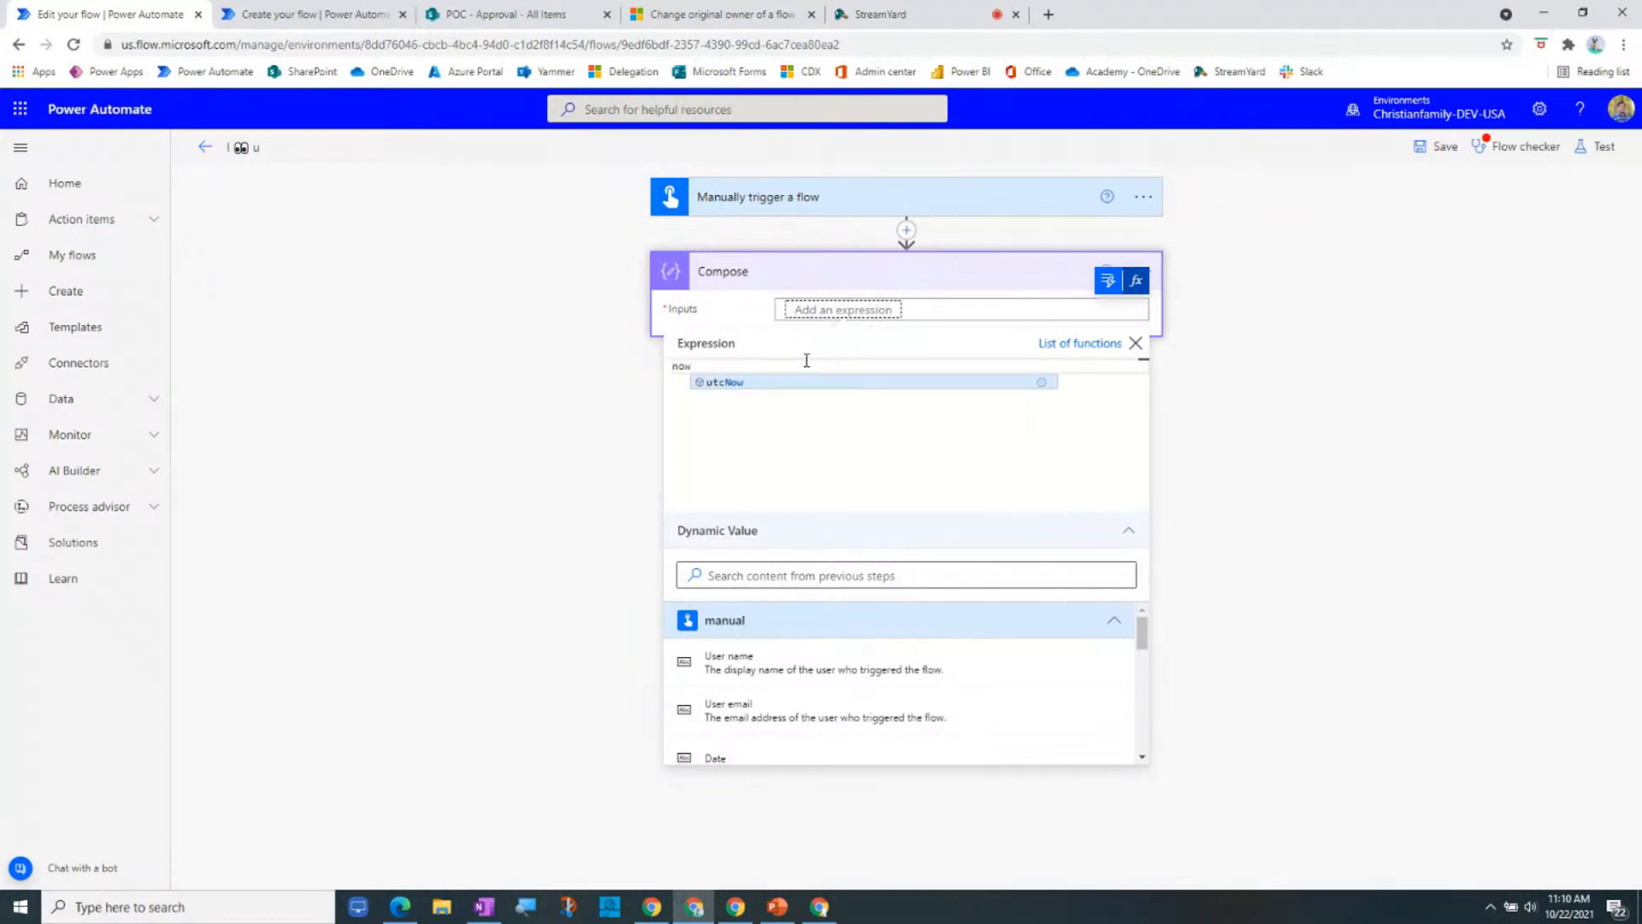
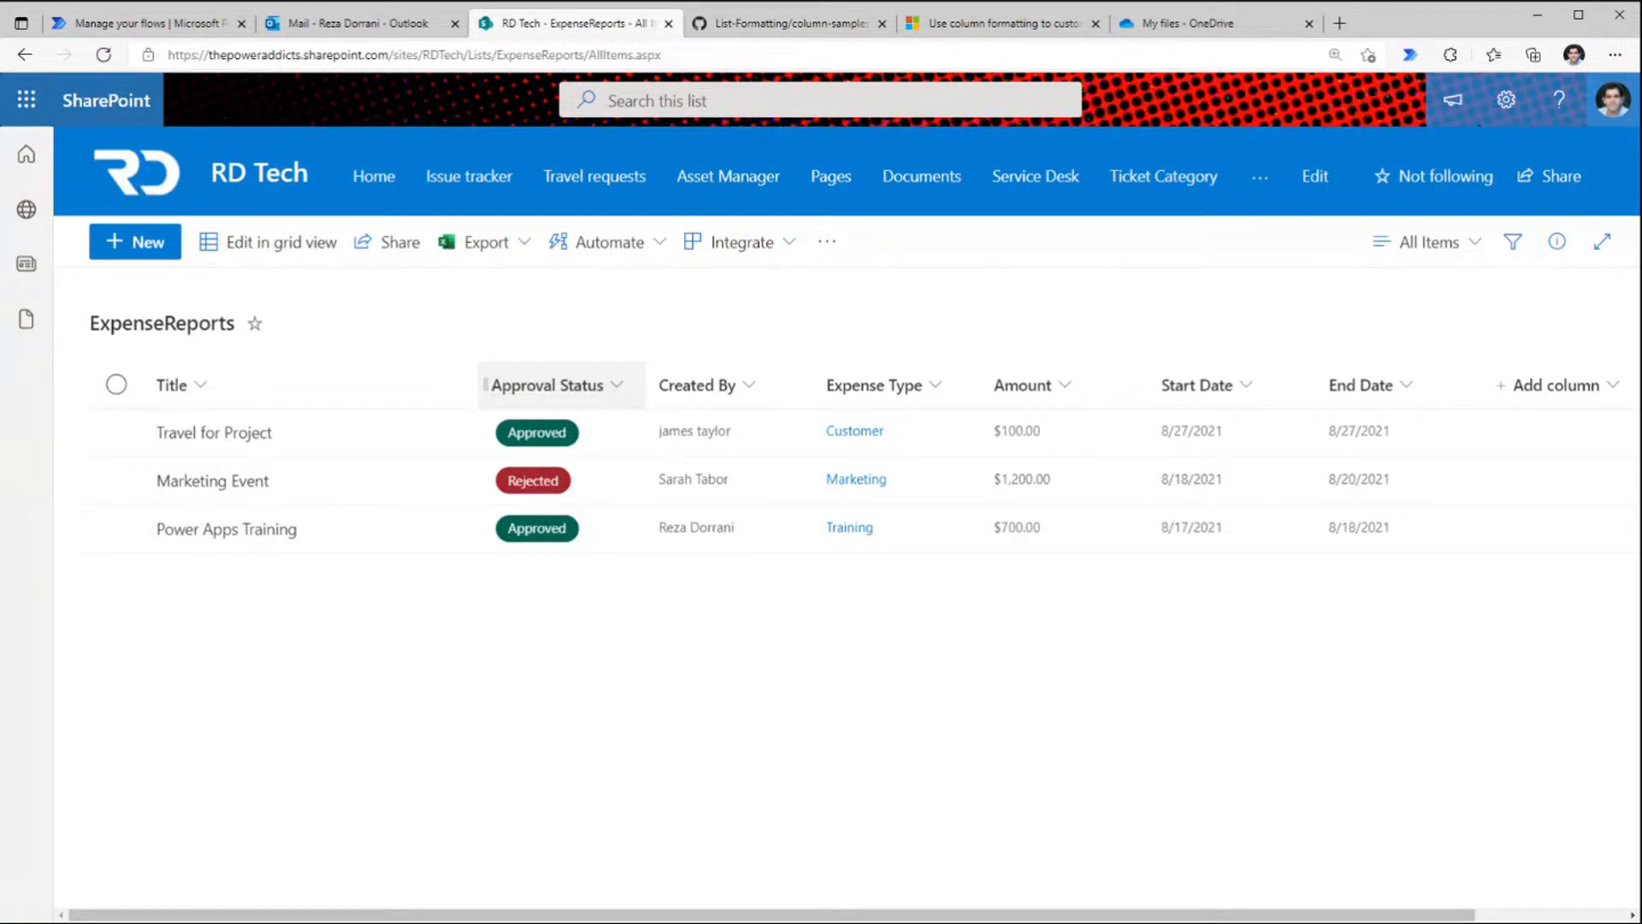
pyautogui.click(145, 23)
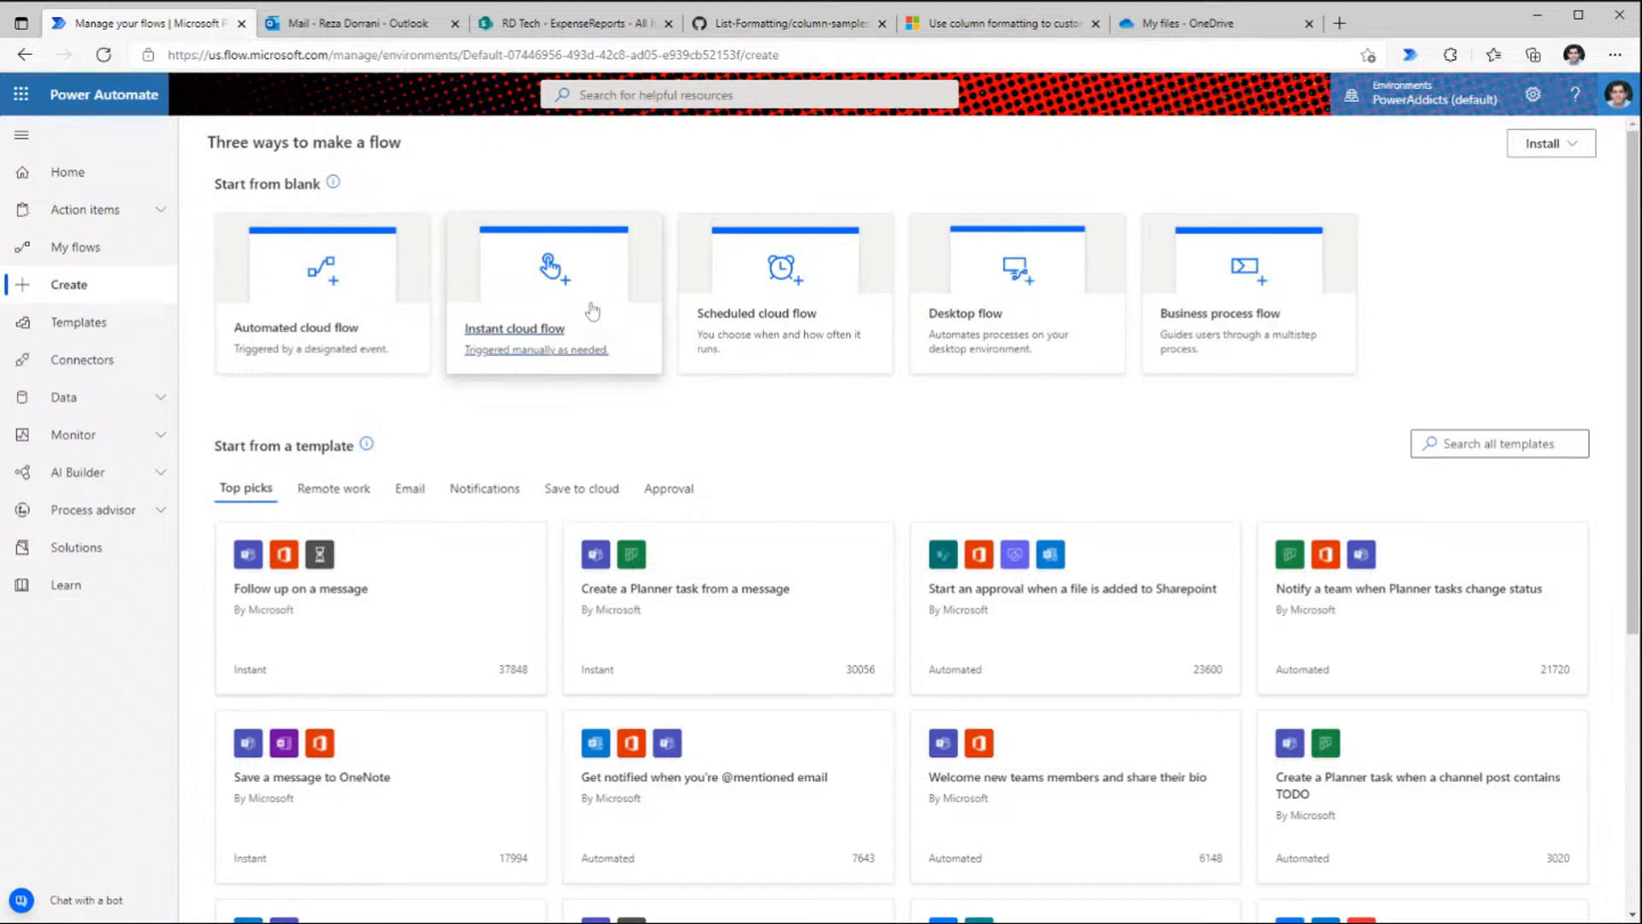
pyautogui.click(326, 328)
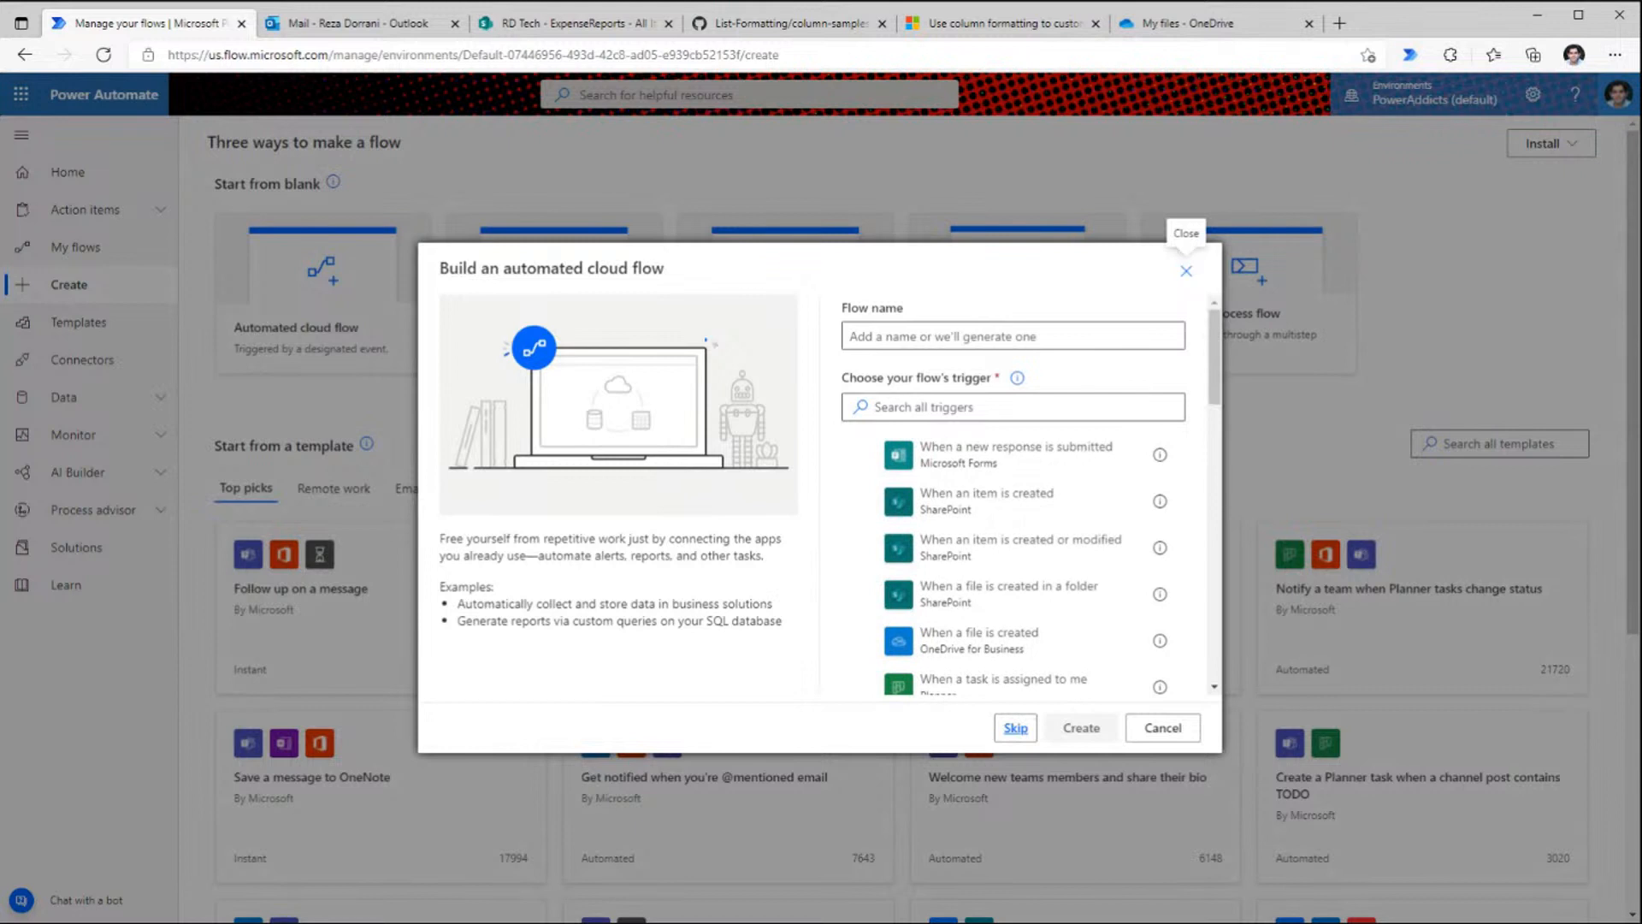
pyautogui.click(997, 522)
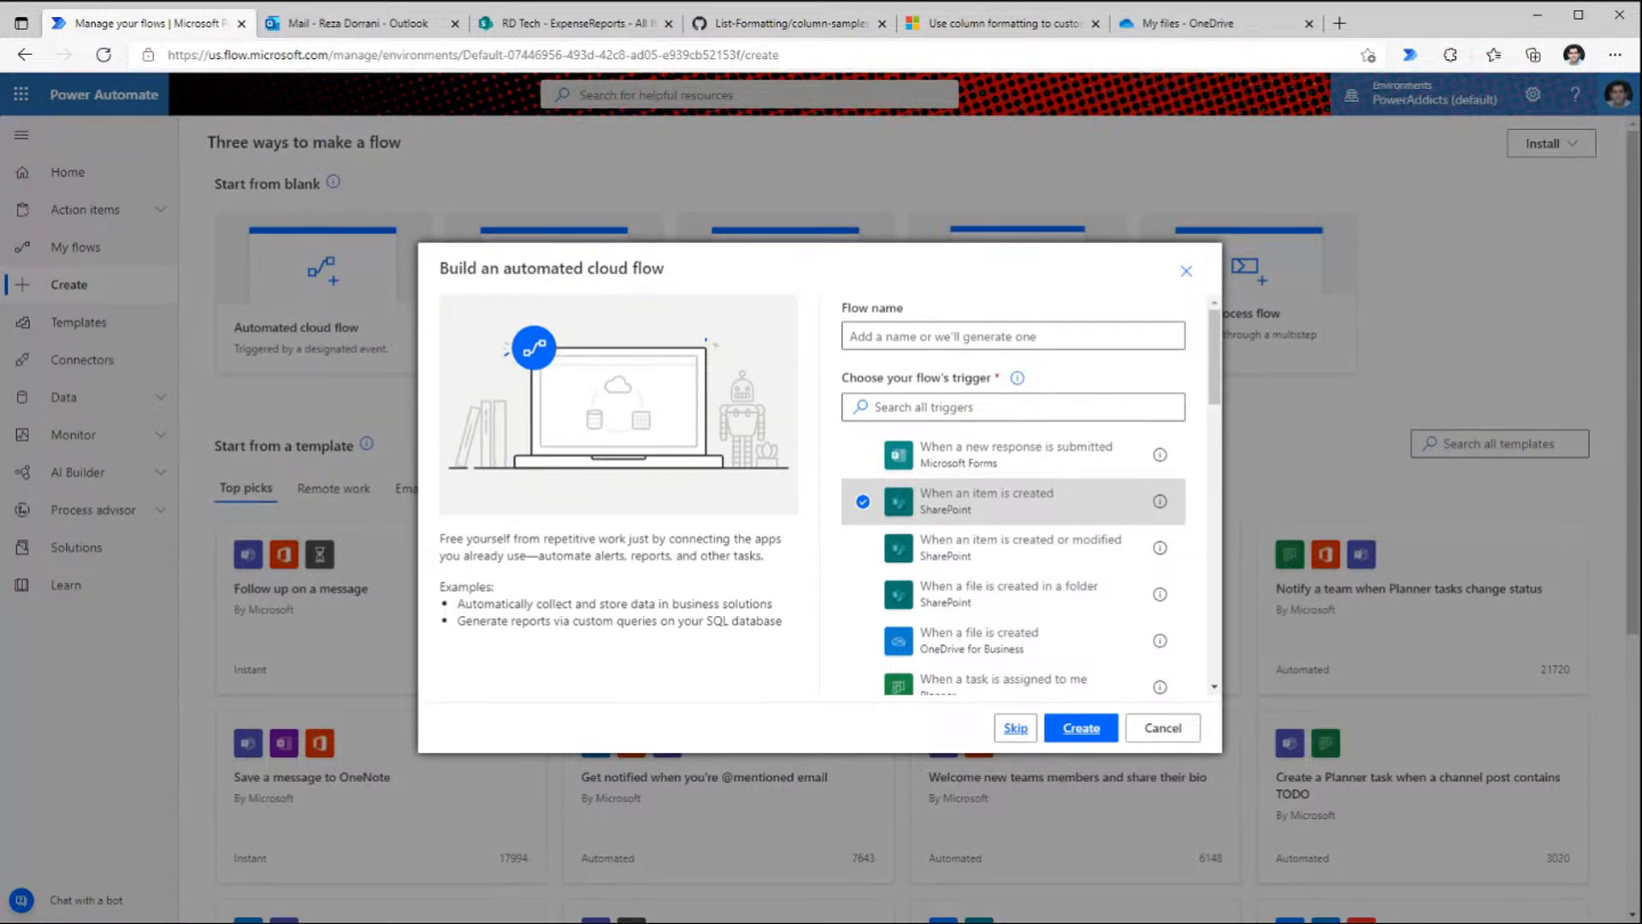
pyautogui.click(592, 34)
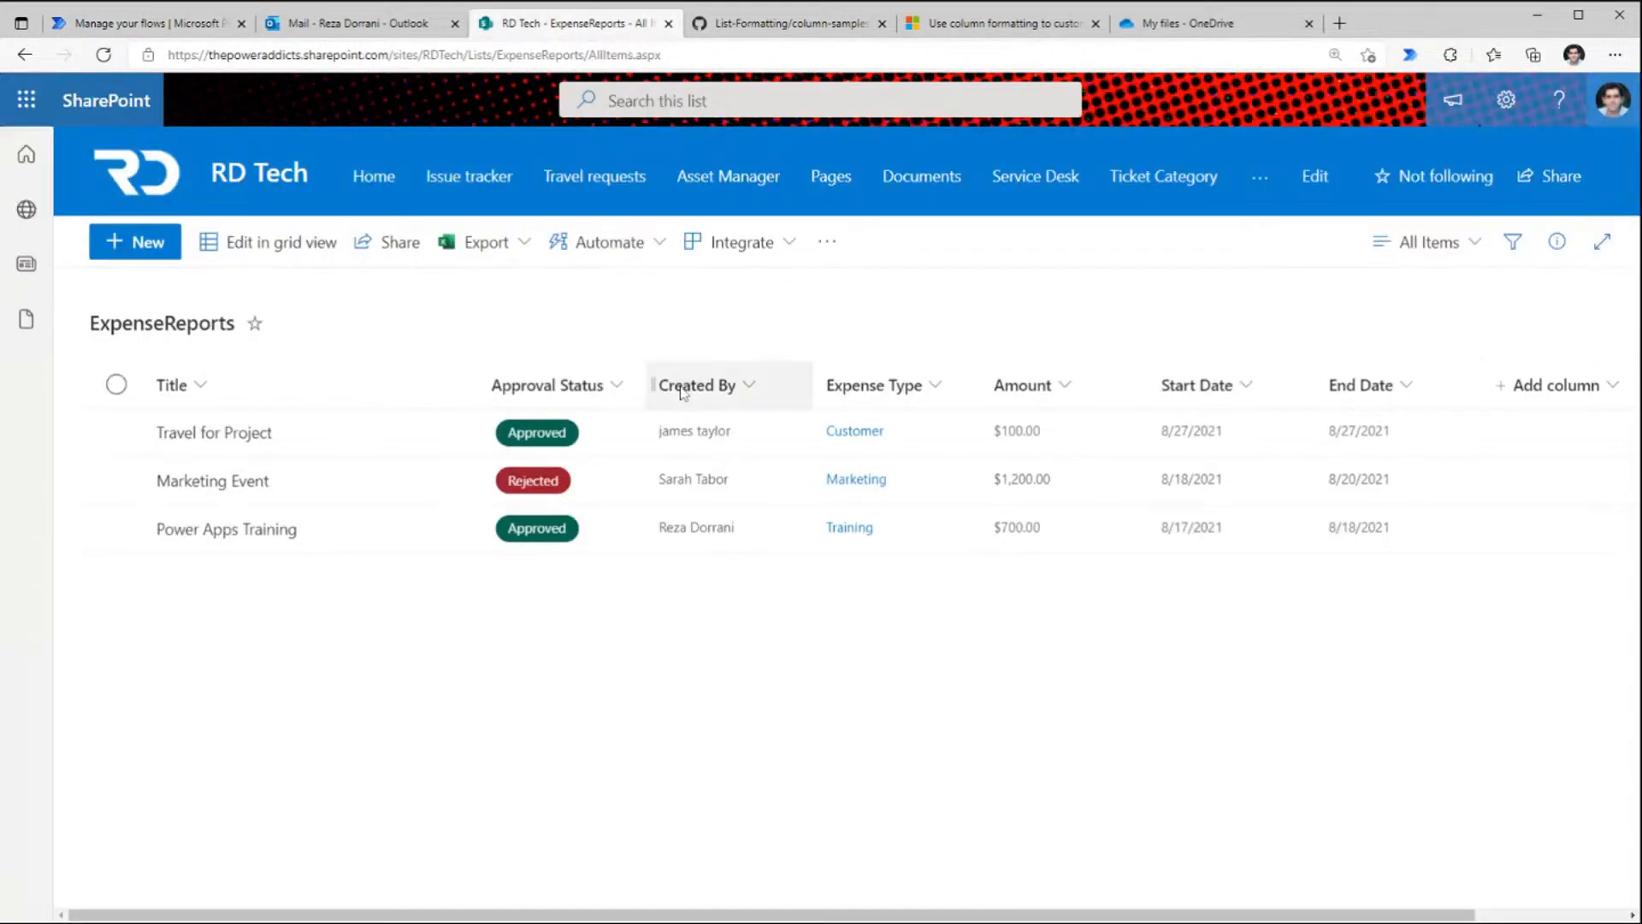
# Step: From Integrate > Power Automate > Configure flows, pick the 'Request approval (everyone must approve) for a selected item' template
pyautogui.moveTo(685, 441)
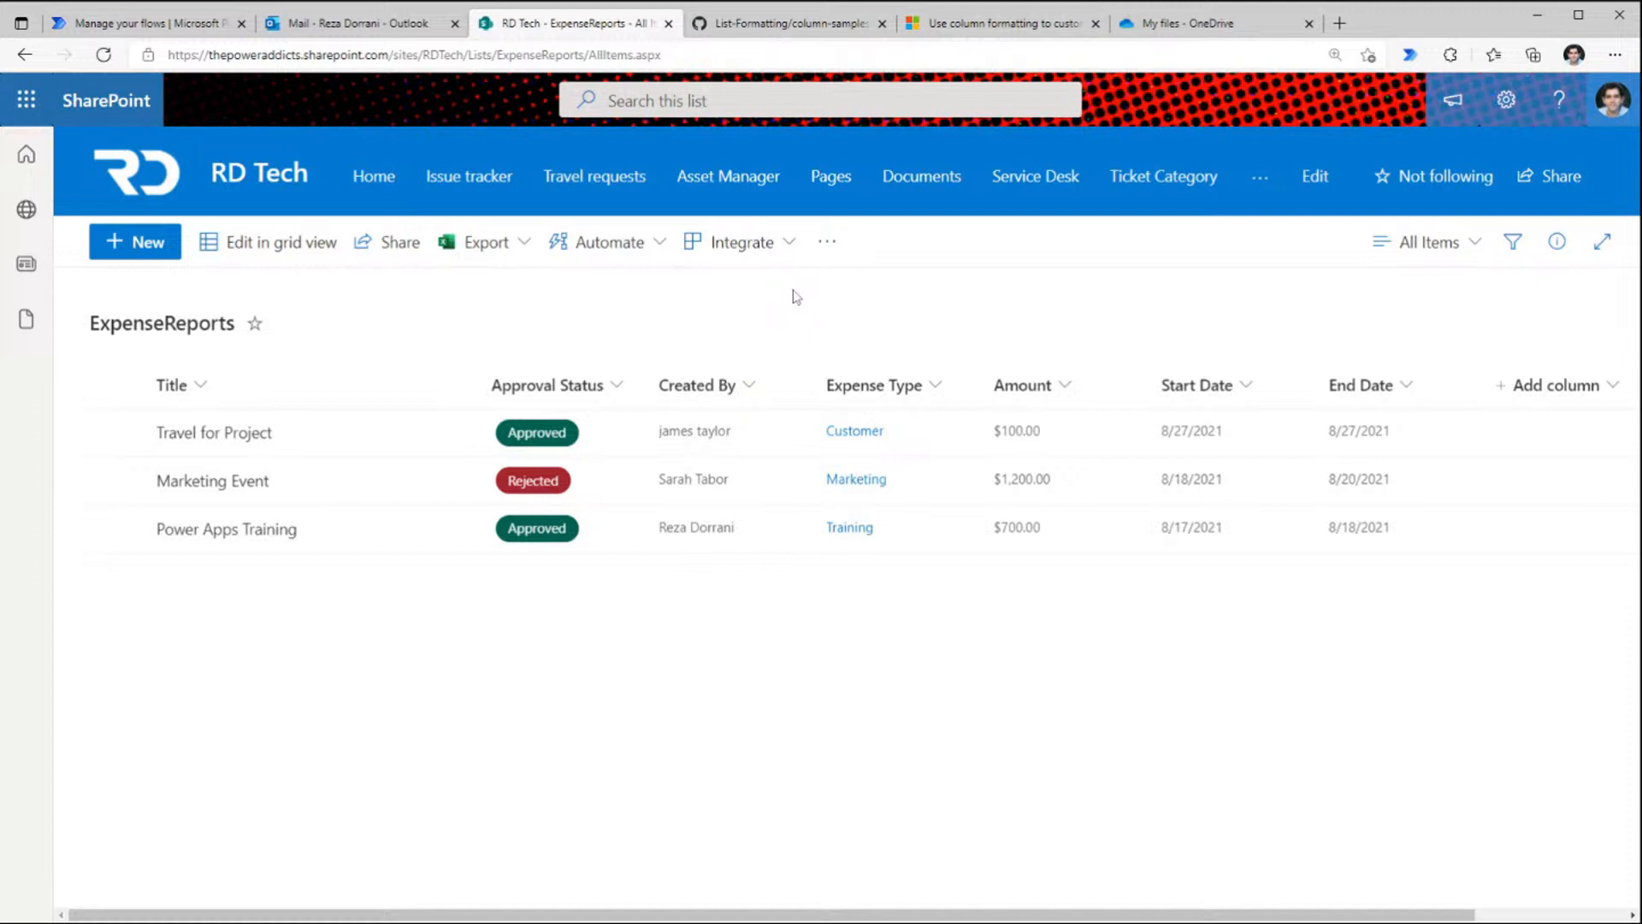
pyautogui.click(751, 256)
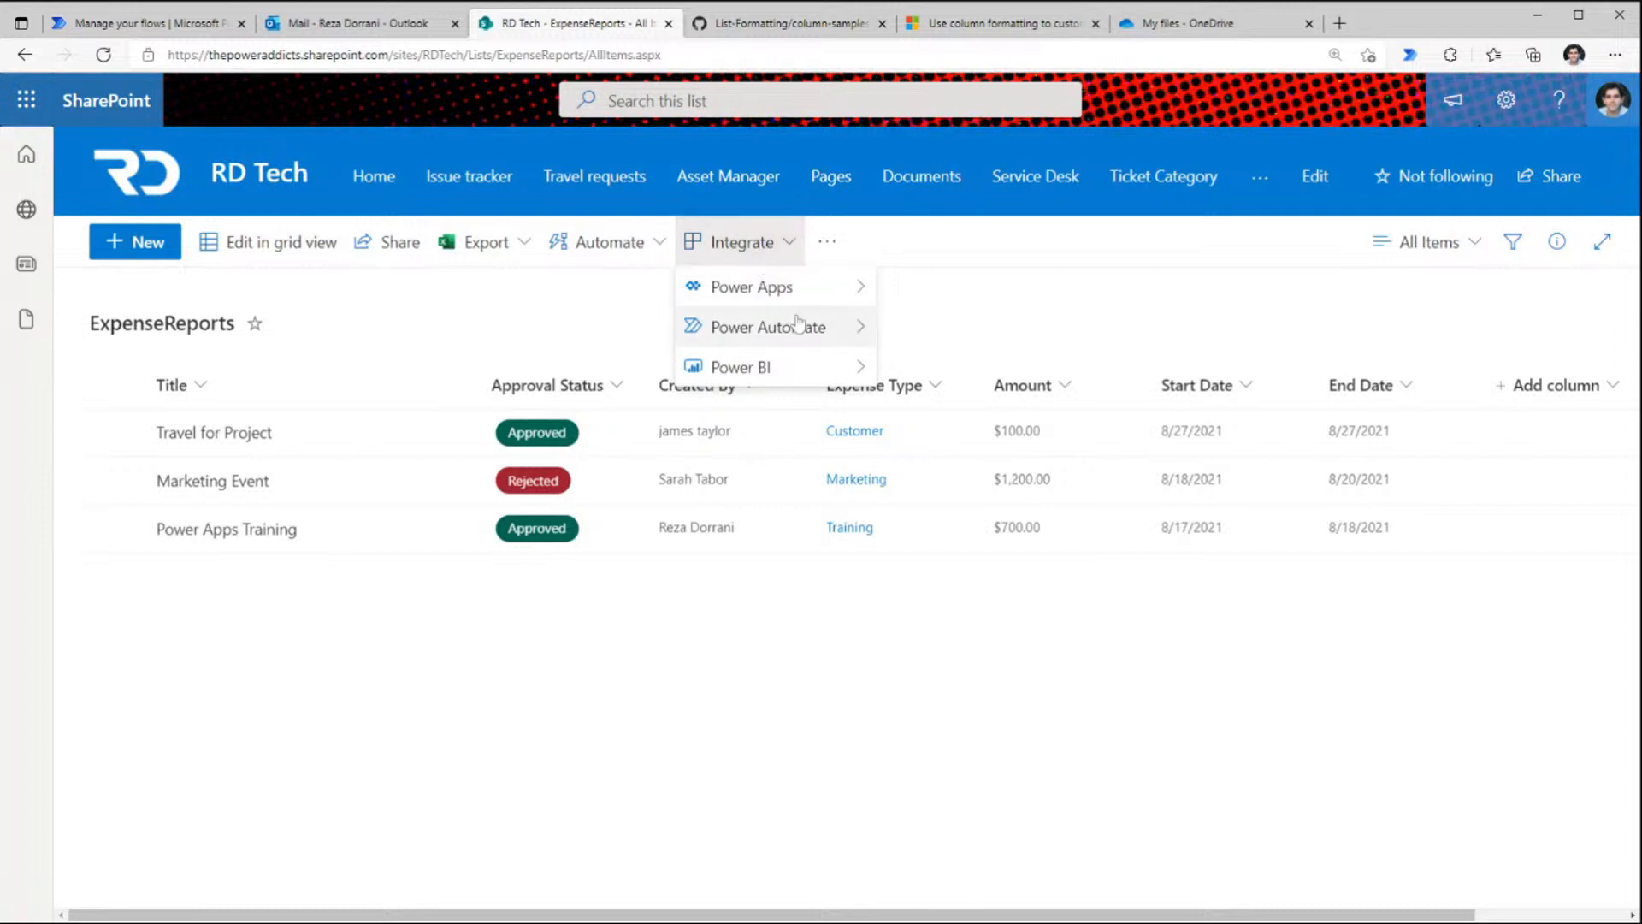
pyautogui.moveTo(798, 323)
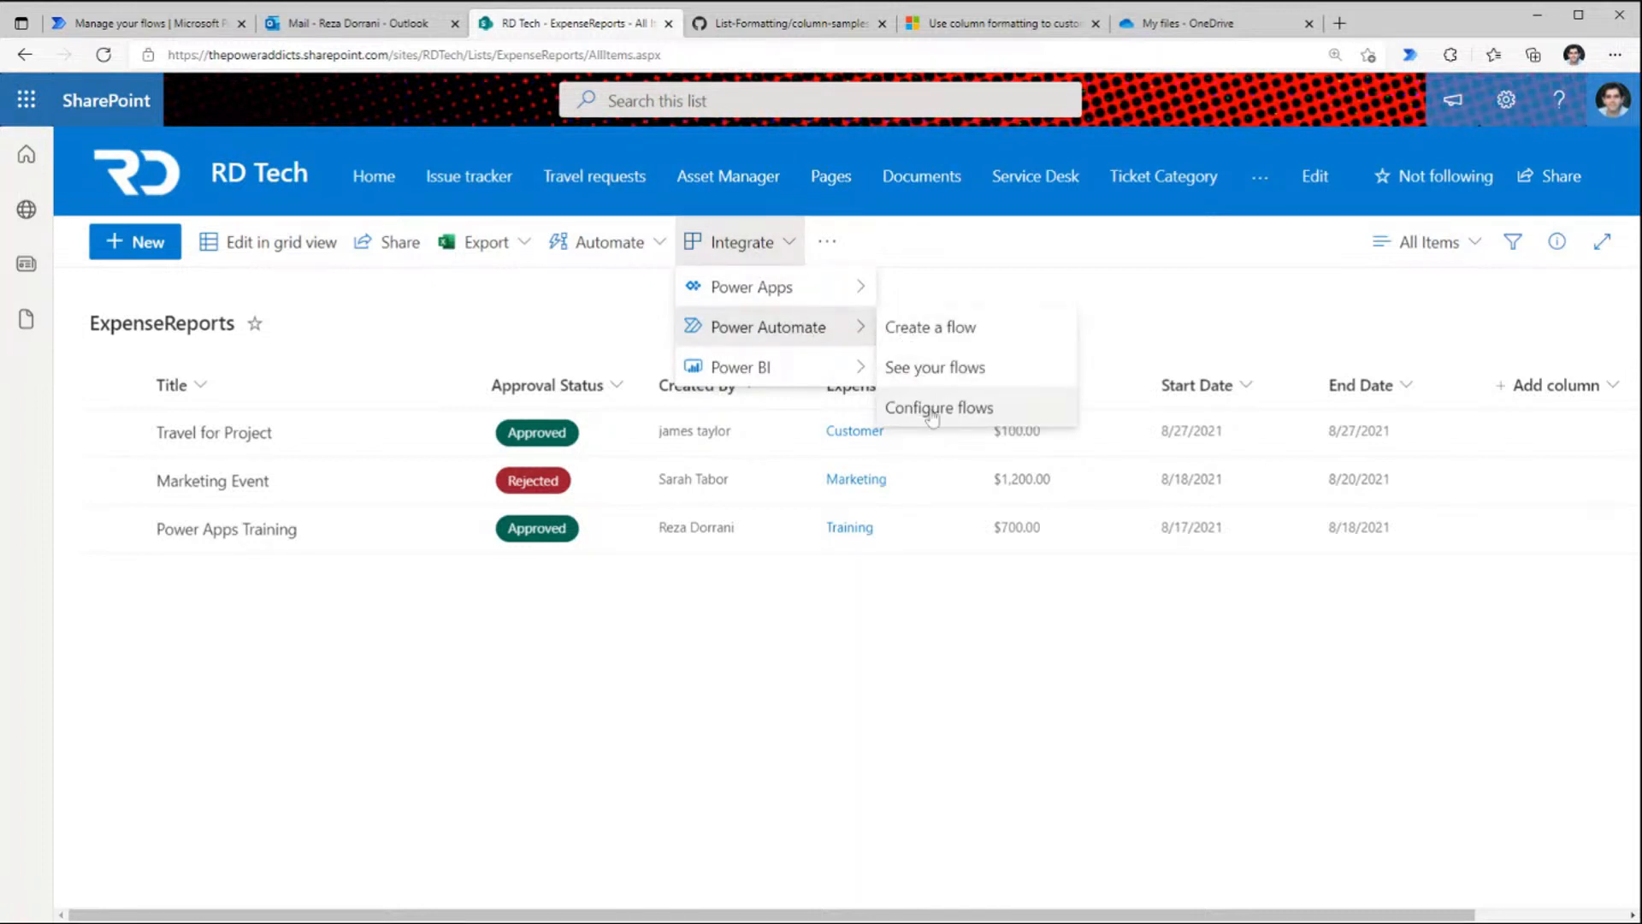
pyautogui.click(927, 341)
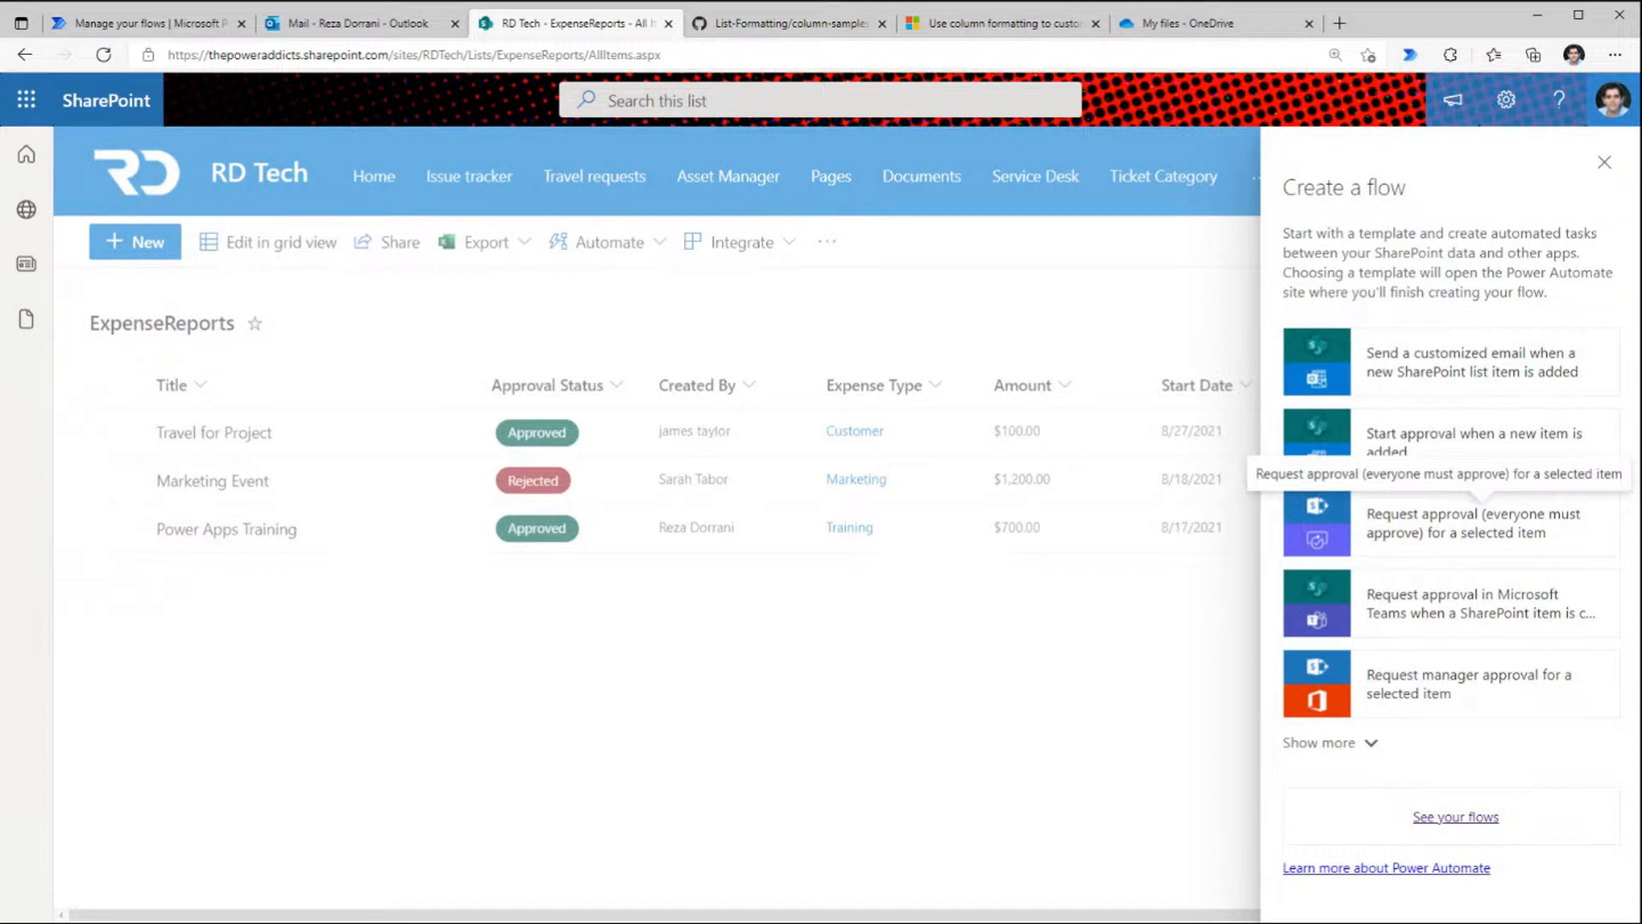
pyautogui.click(1442, 548)
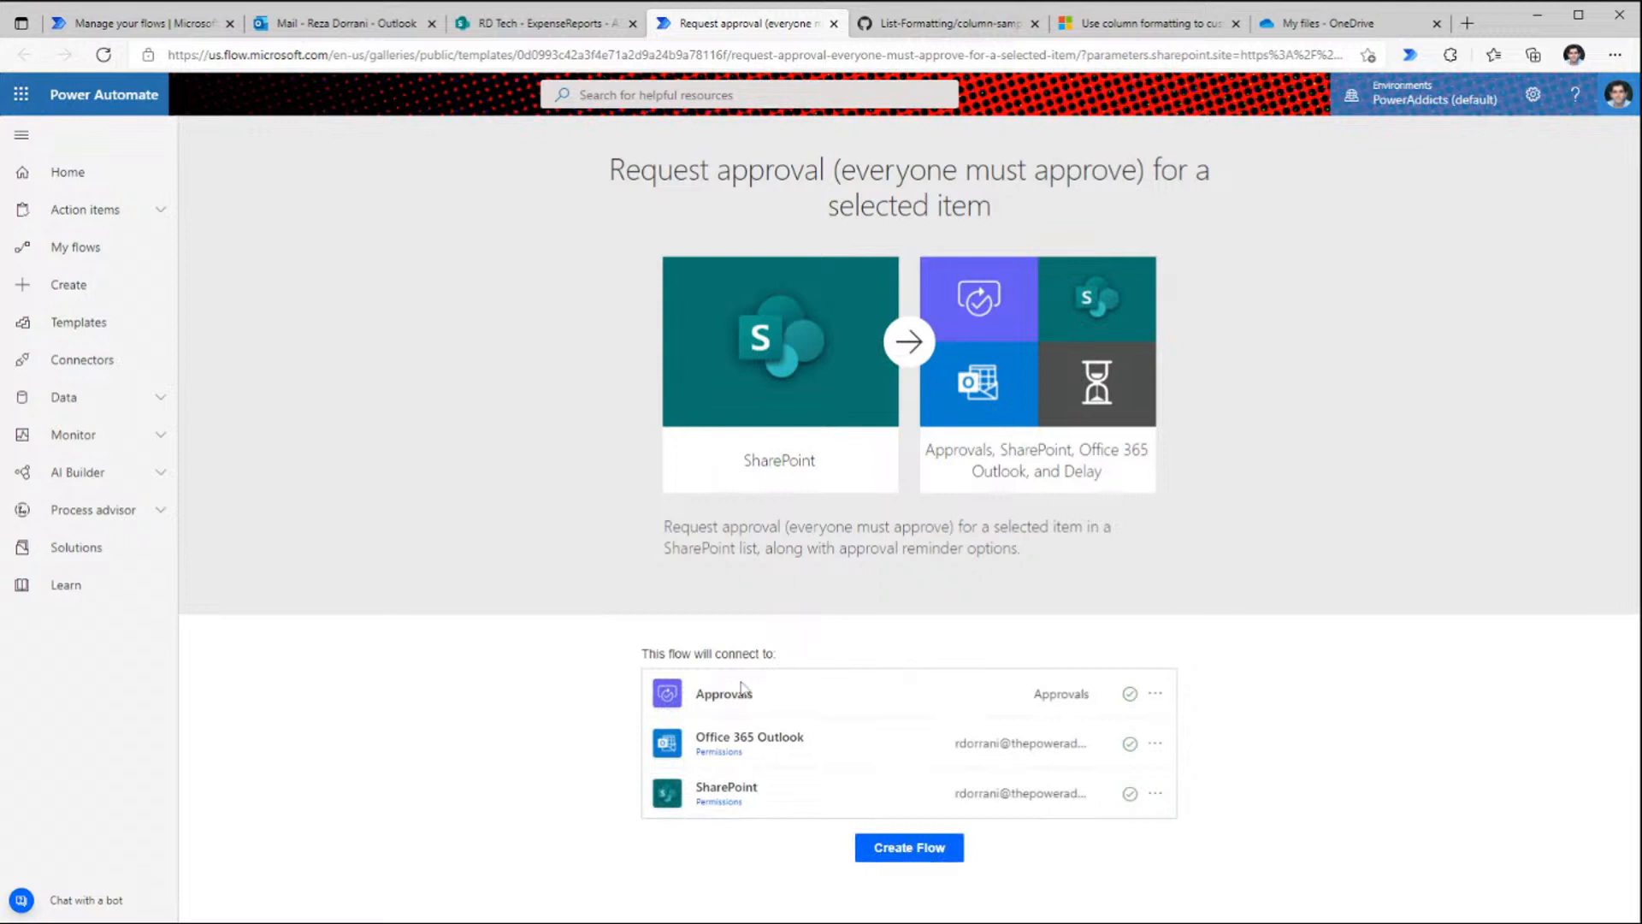
# Step: Create the approval flow from the template and open it in the editor
pyautogui.click(903, 858)
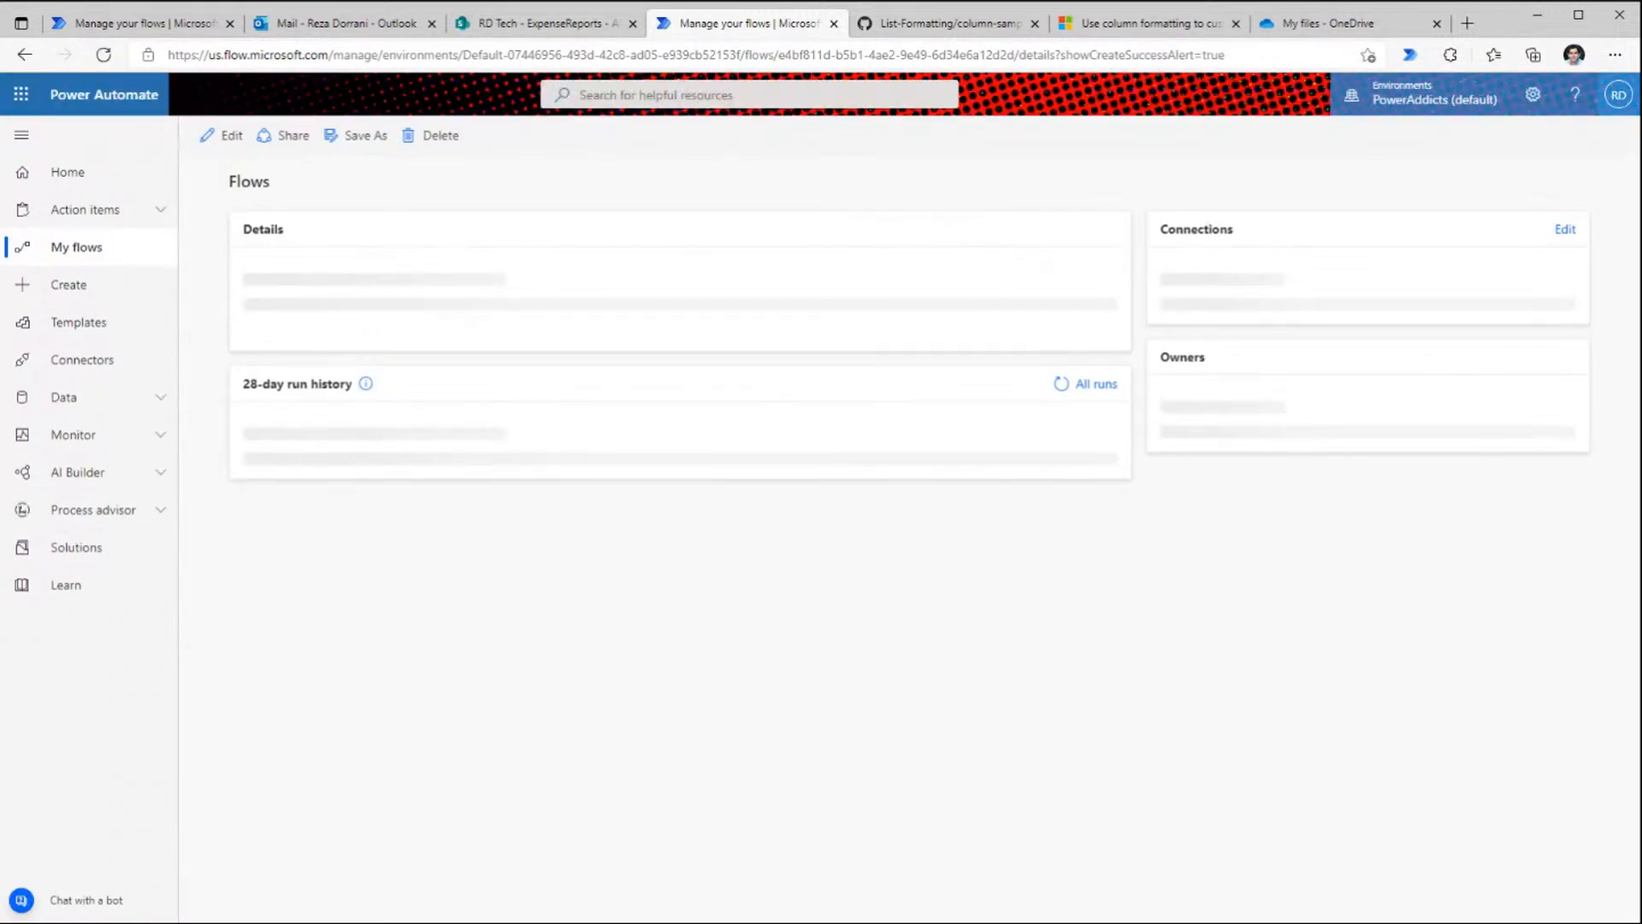
pyautogui.click(224, 136)
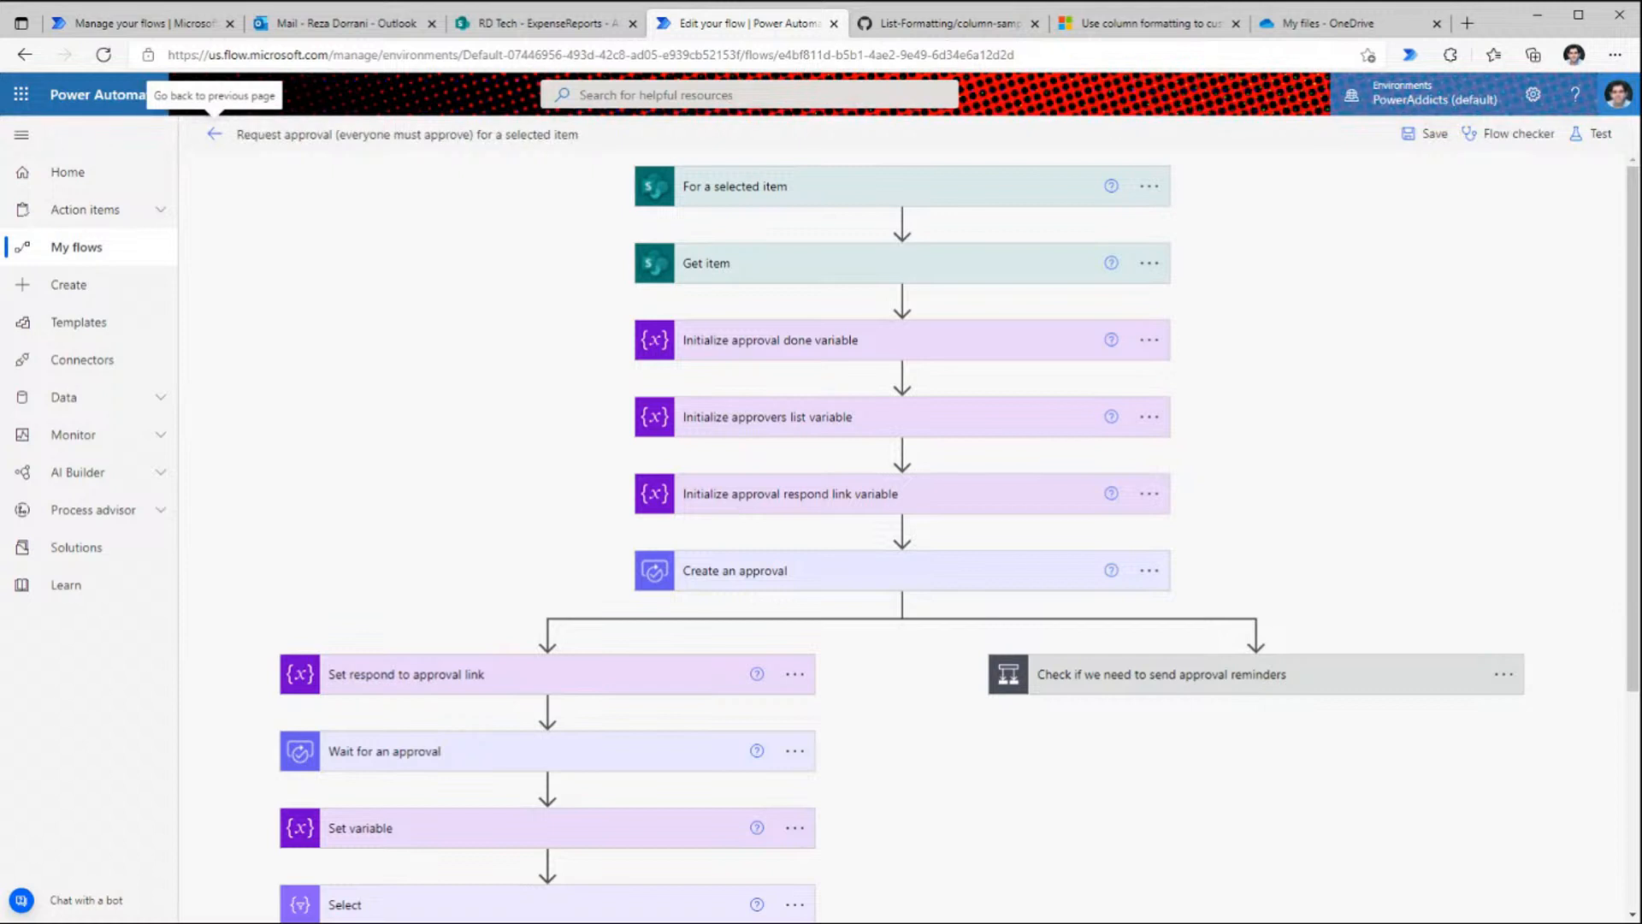
pyautogui.click(789, 199)
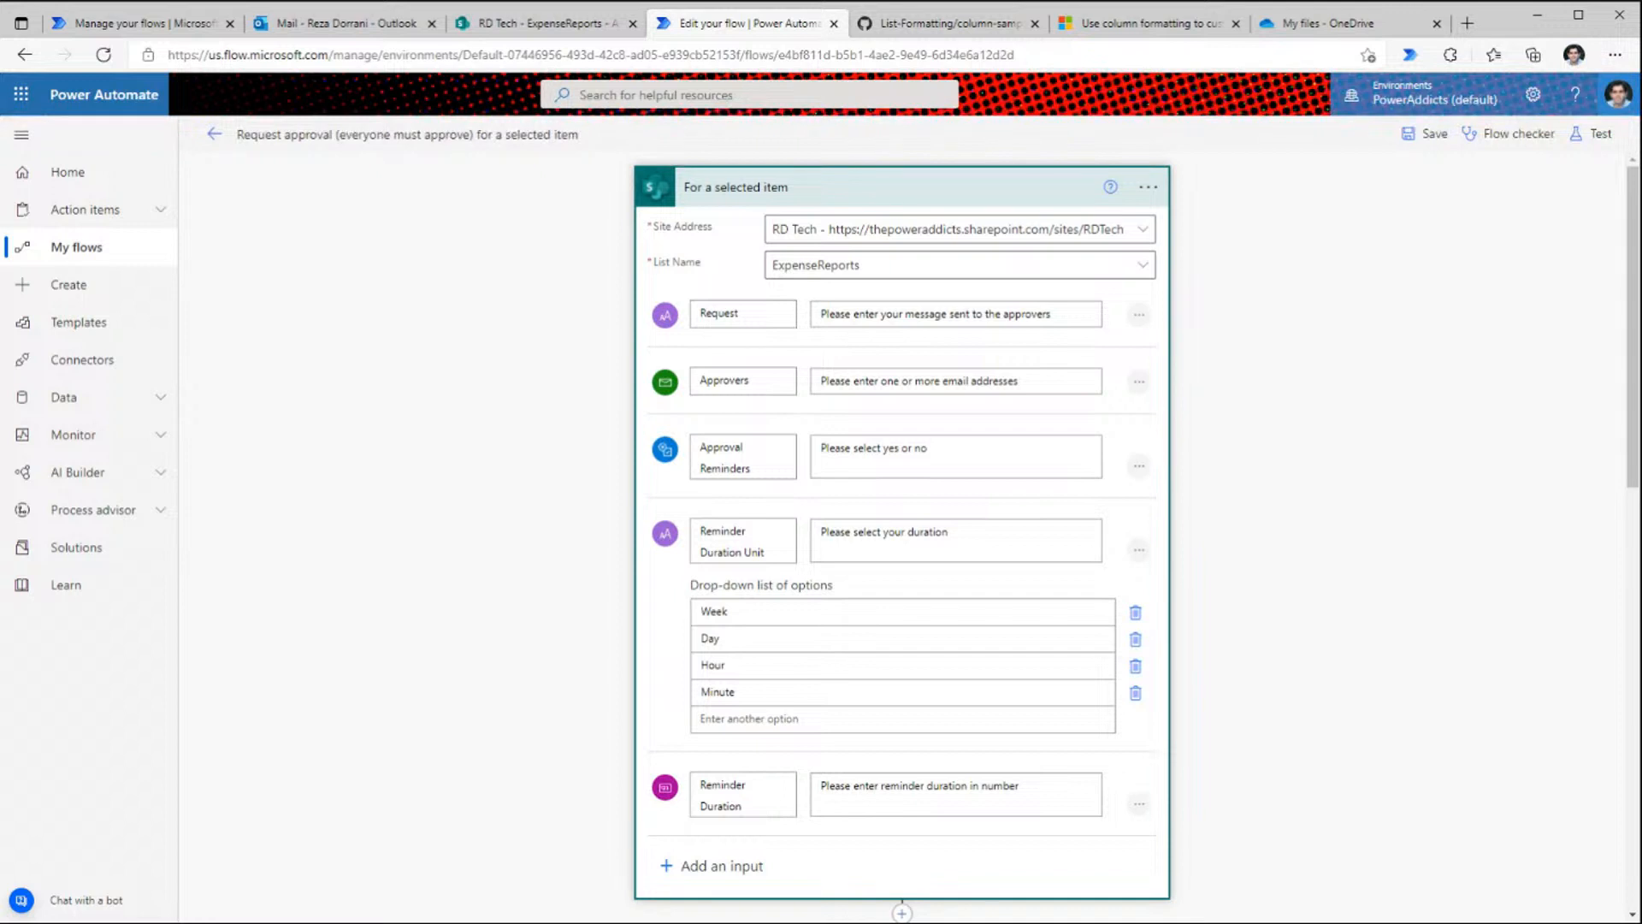
pyautogui.scroll(-1, 776, 488)
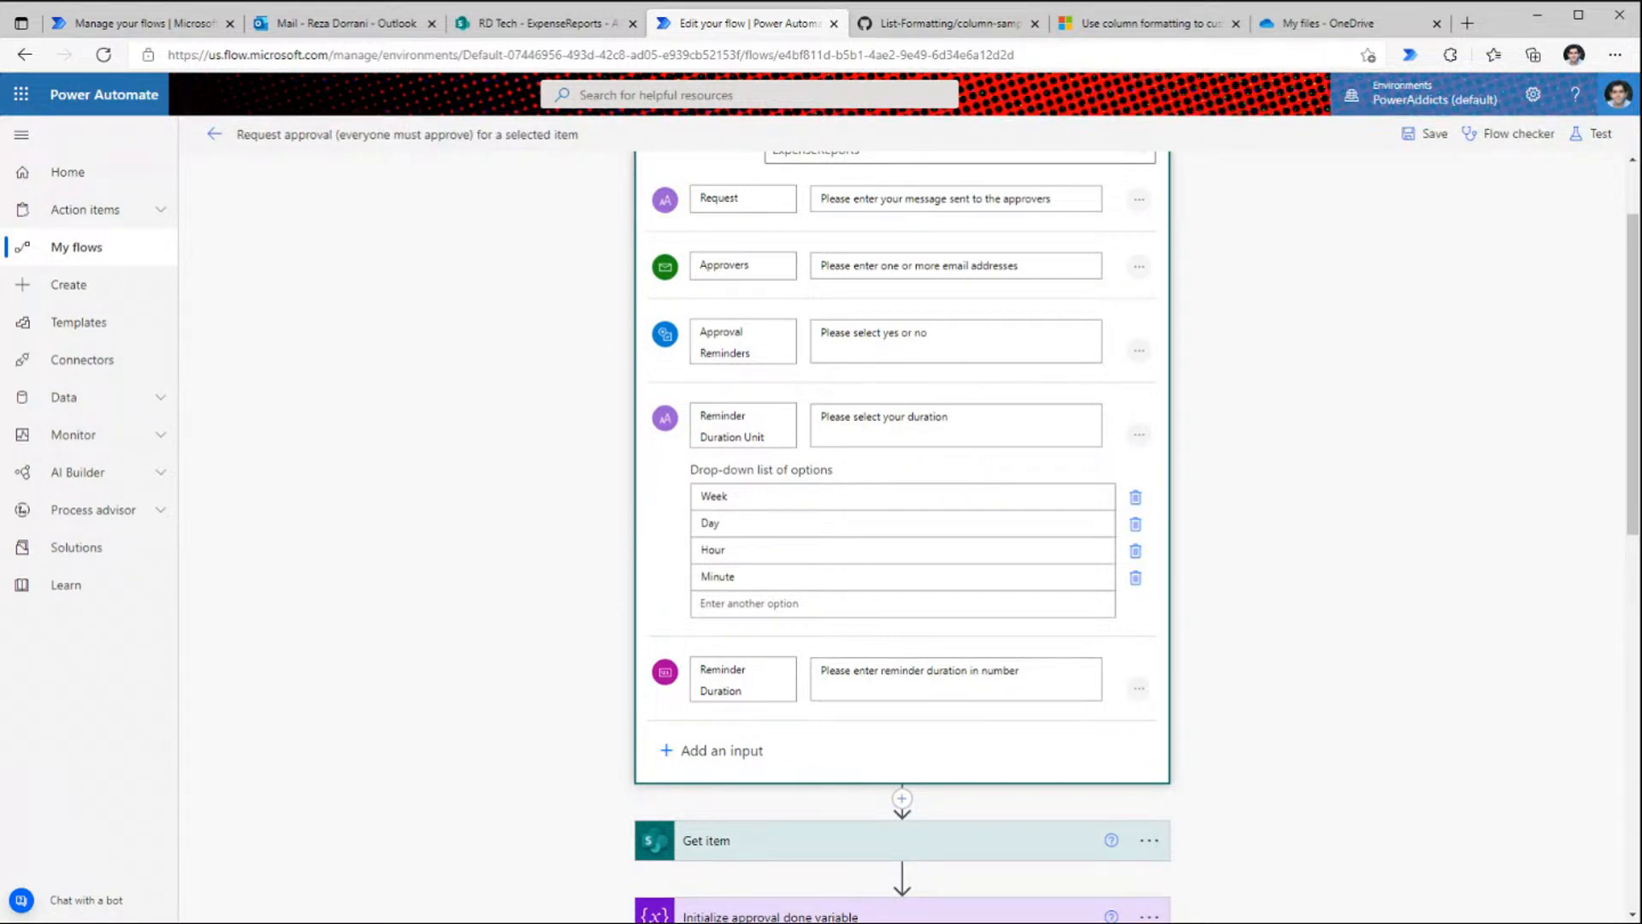
pyautogui.scroll(1, 731, 343)
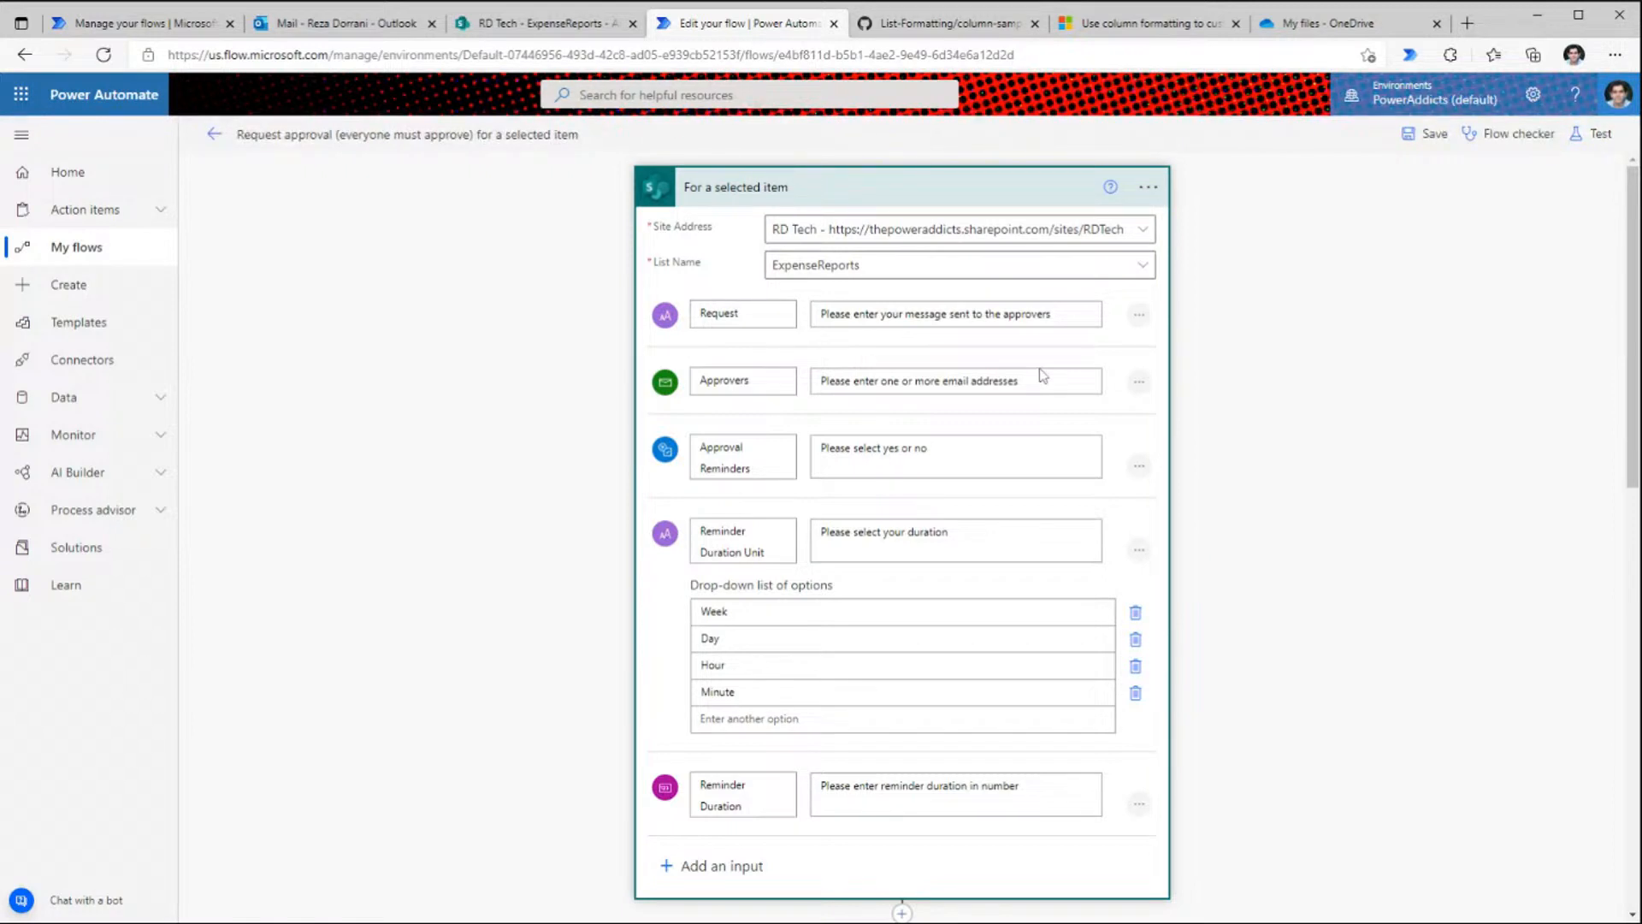
pyautogui.click(1140, 383)
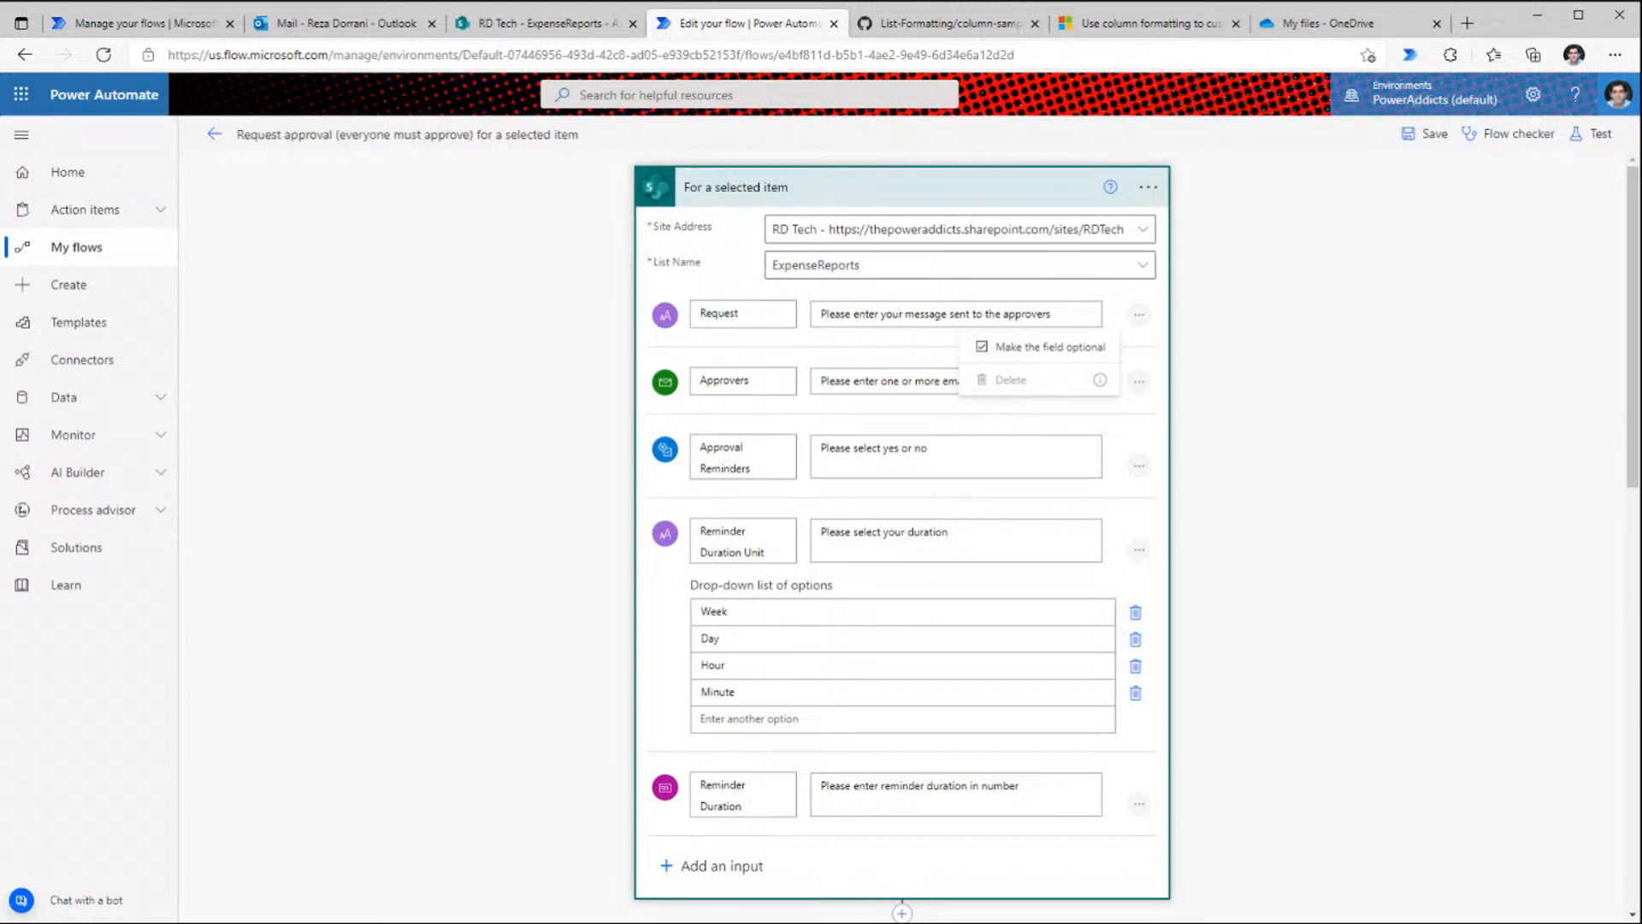
pyautogui.click(1194, 410)
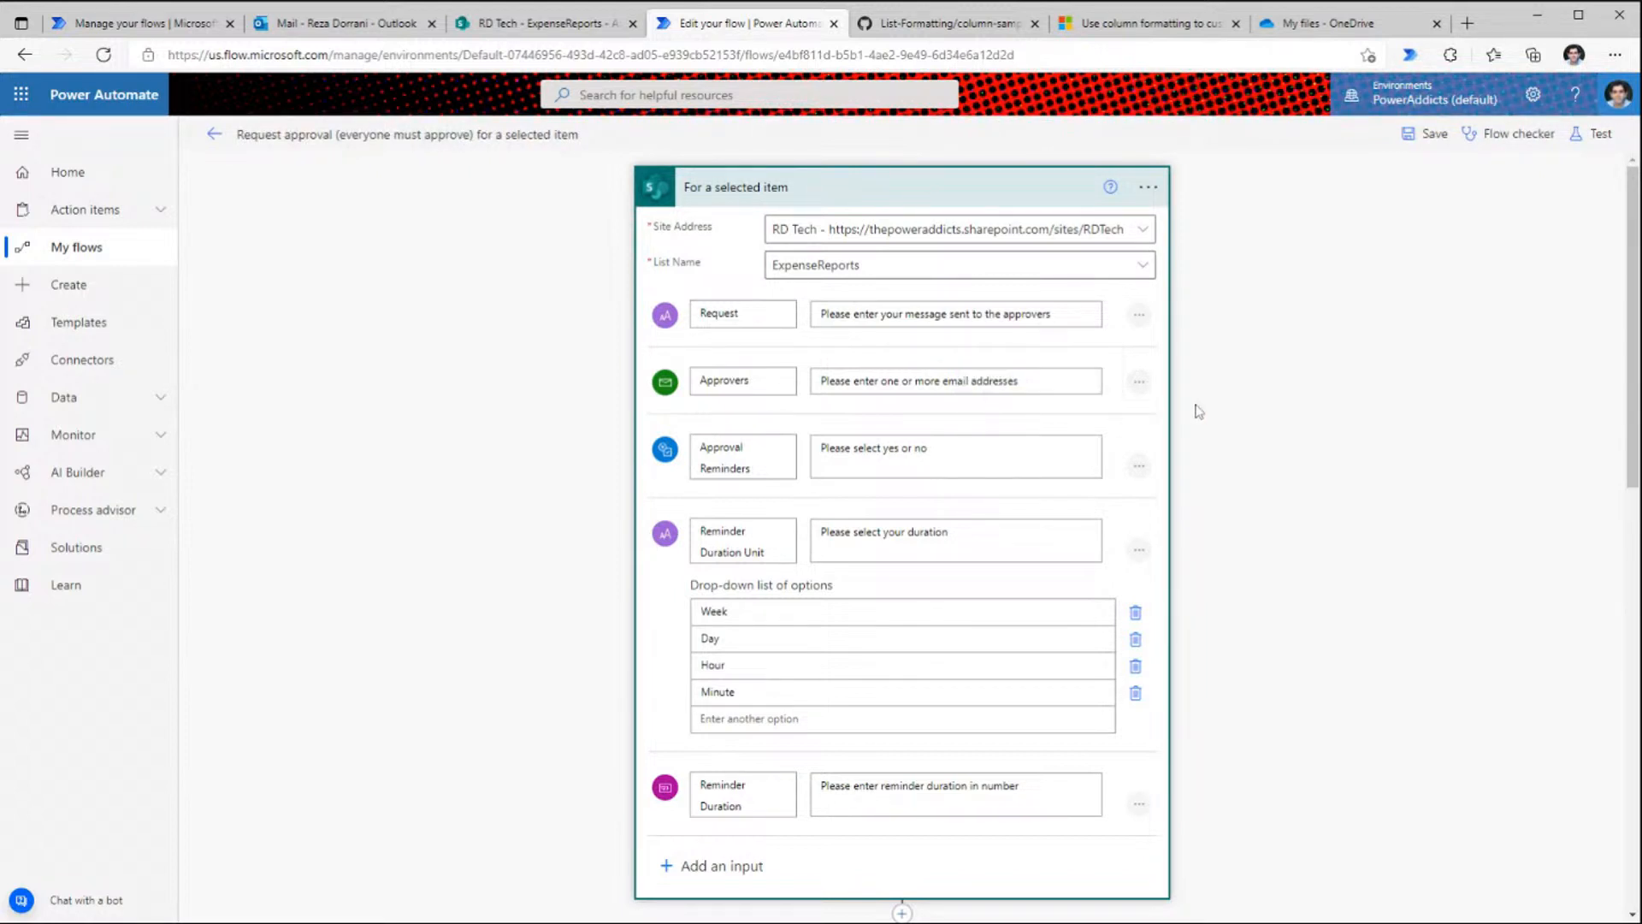
pyautogui.click(823, 191)
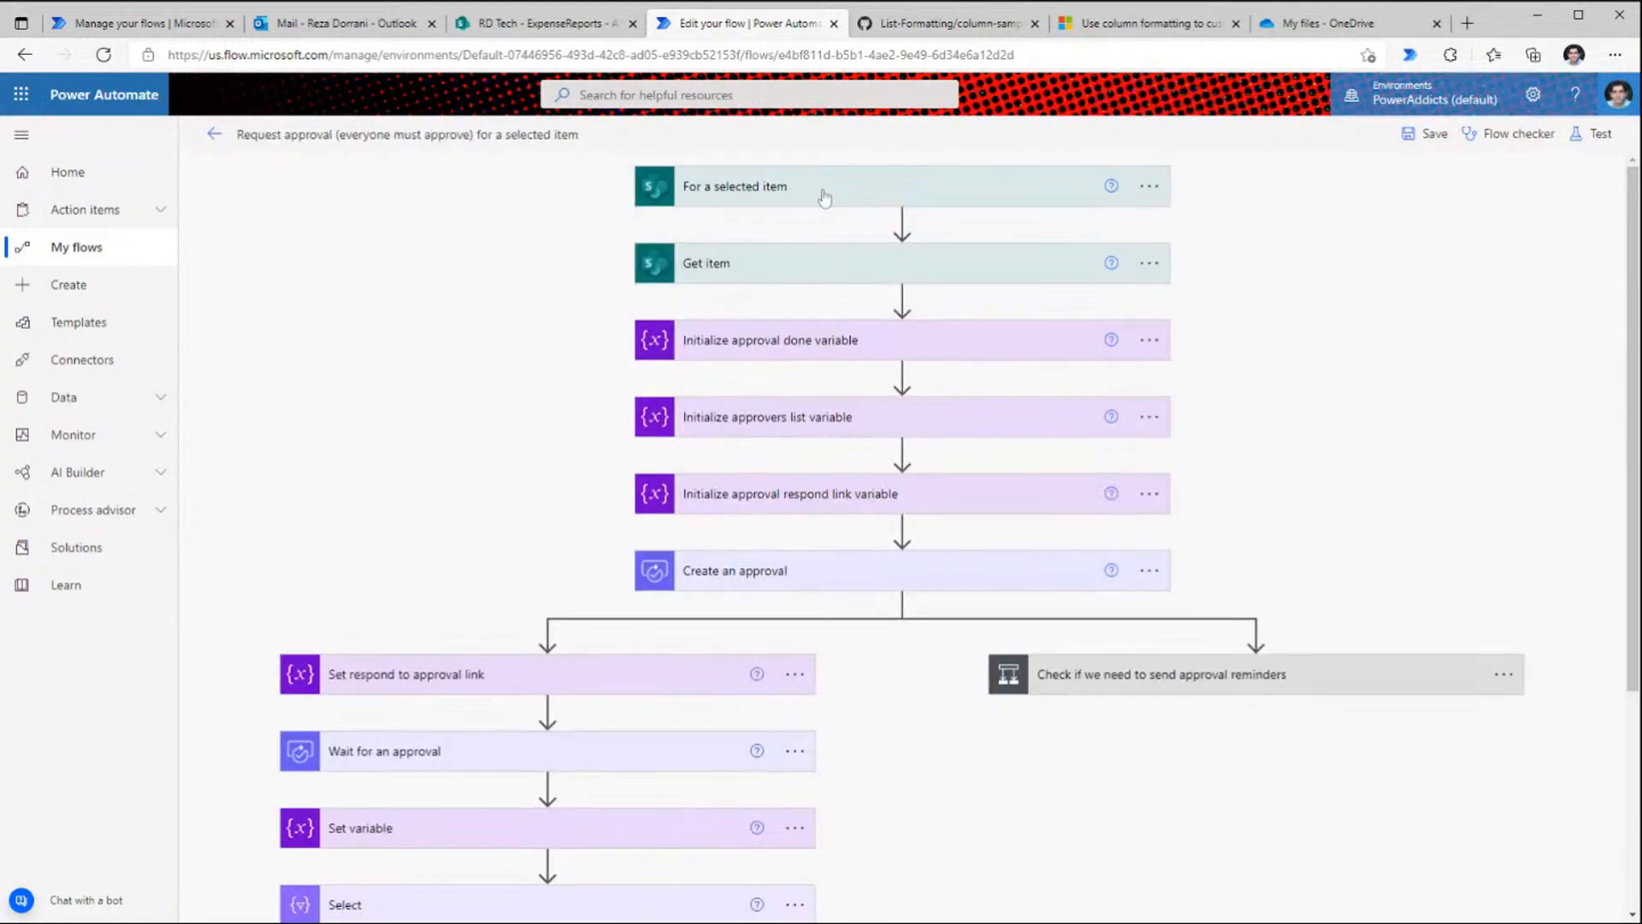
# Step: Review the Get item and Create an approval steps, then expand the approval reminders condition
pyautogui.click(800, 261)
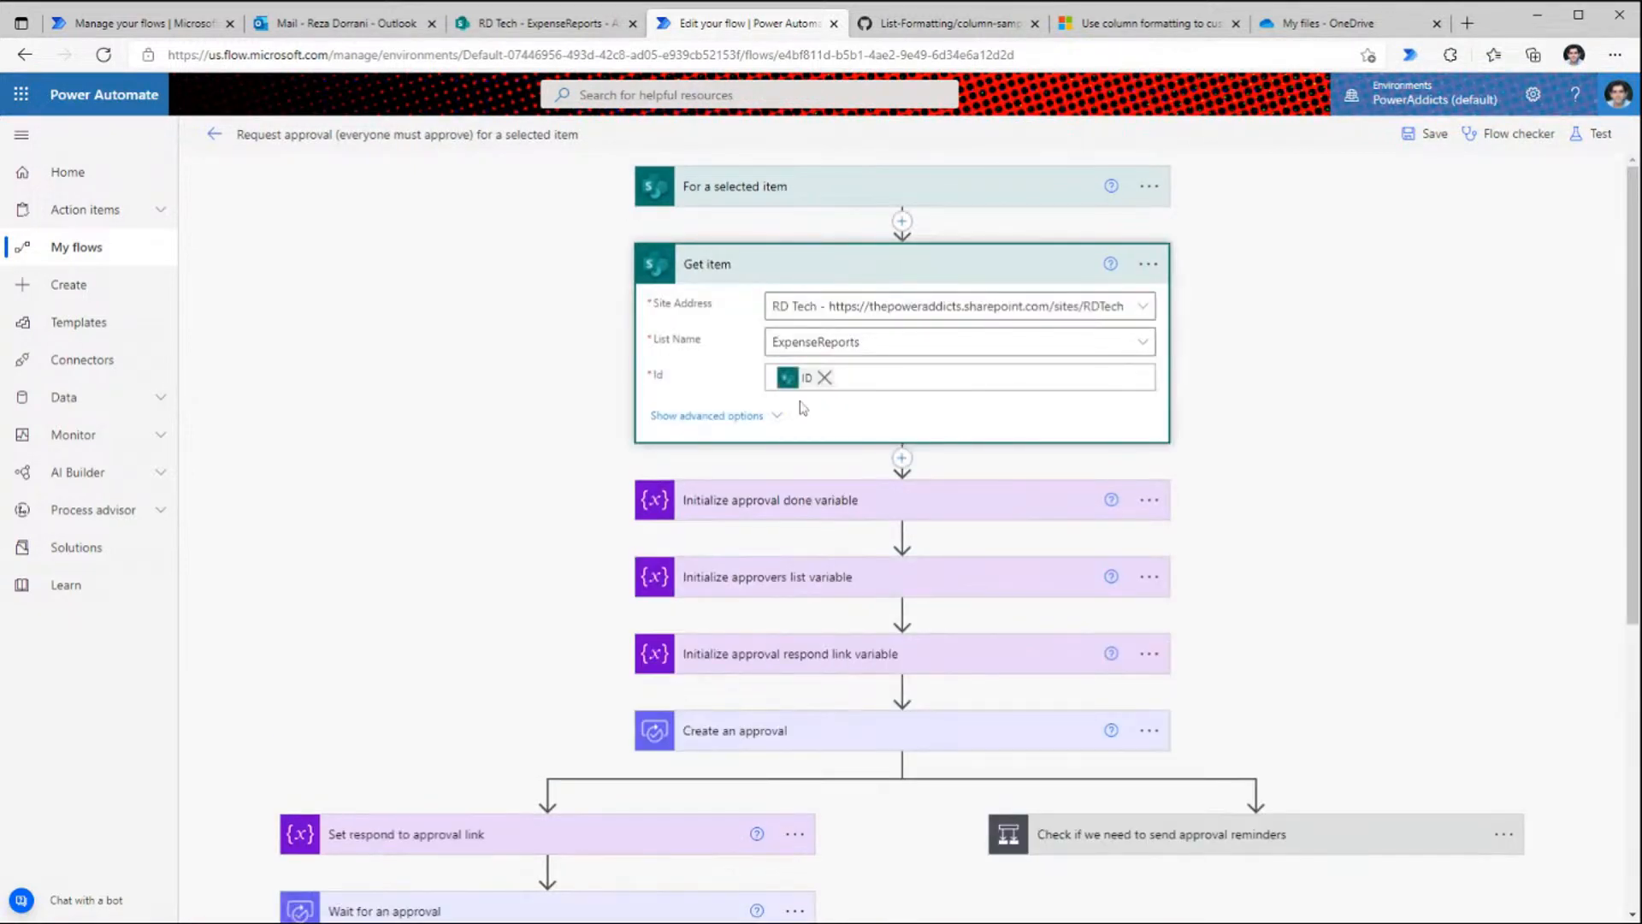
pyautogui.click(812, 264)
pyautogui.scroll(-2, 796, 462)
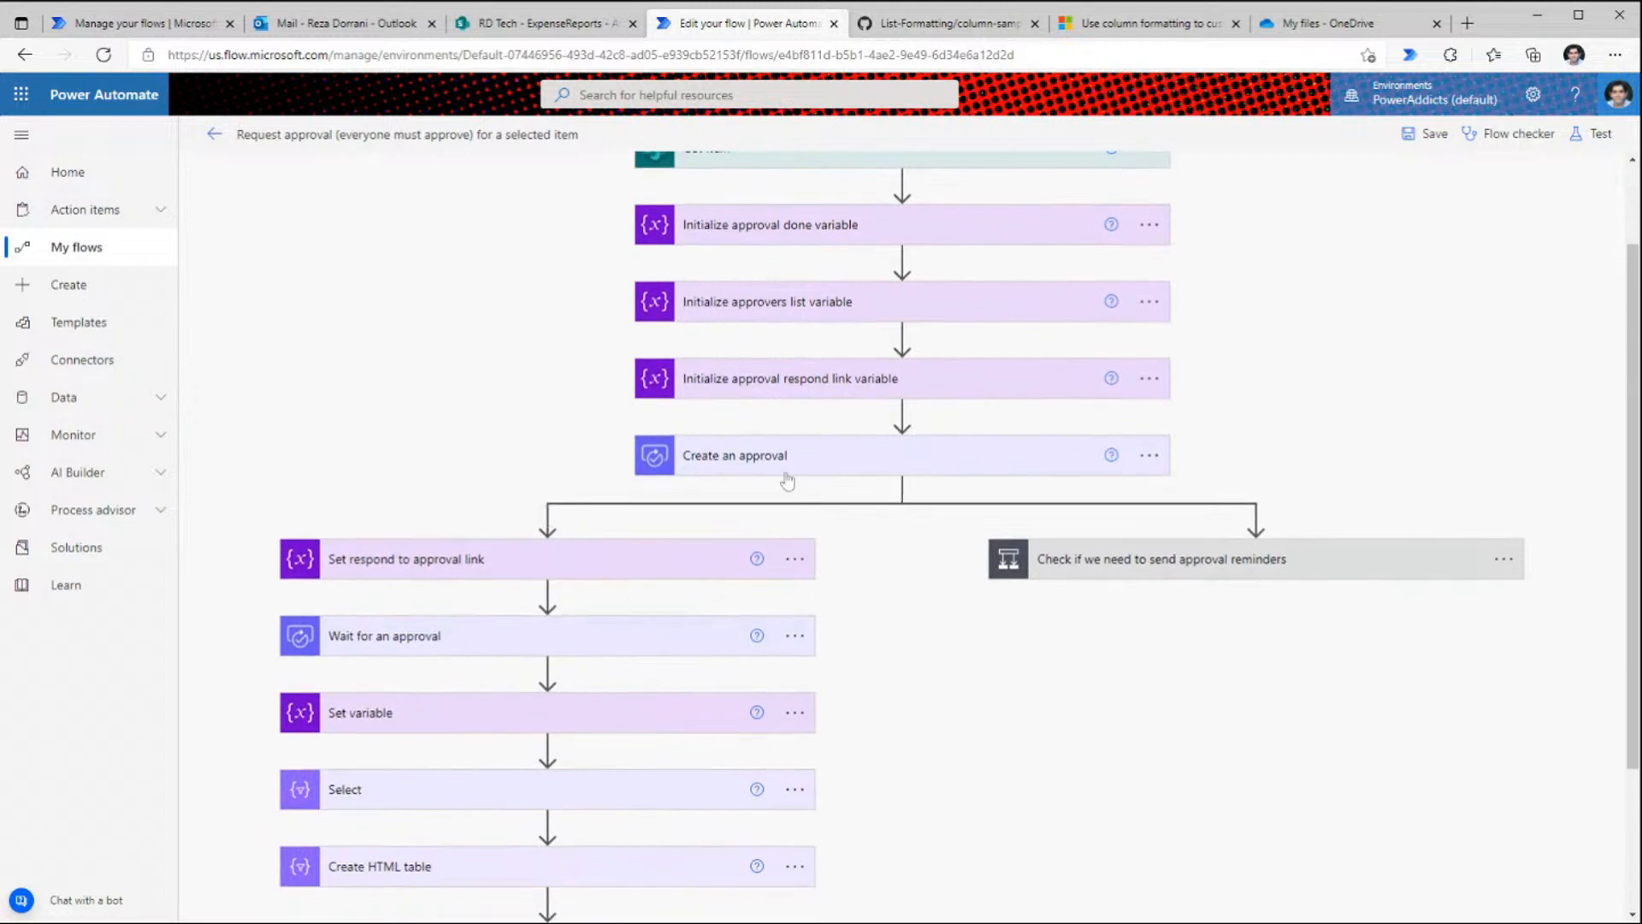
pyautogui.click(783, 462)
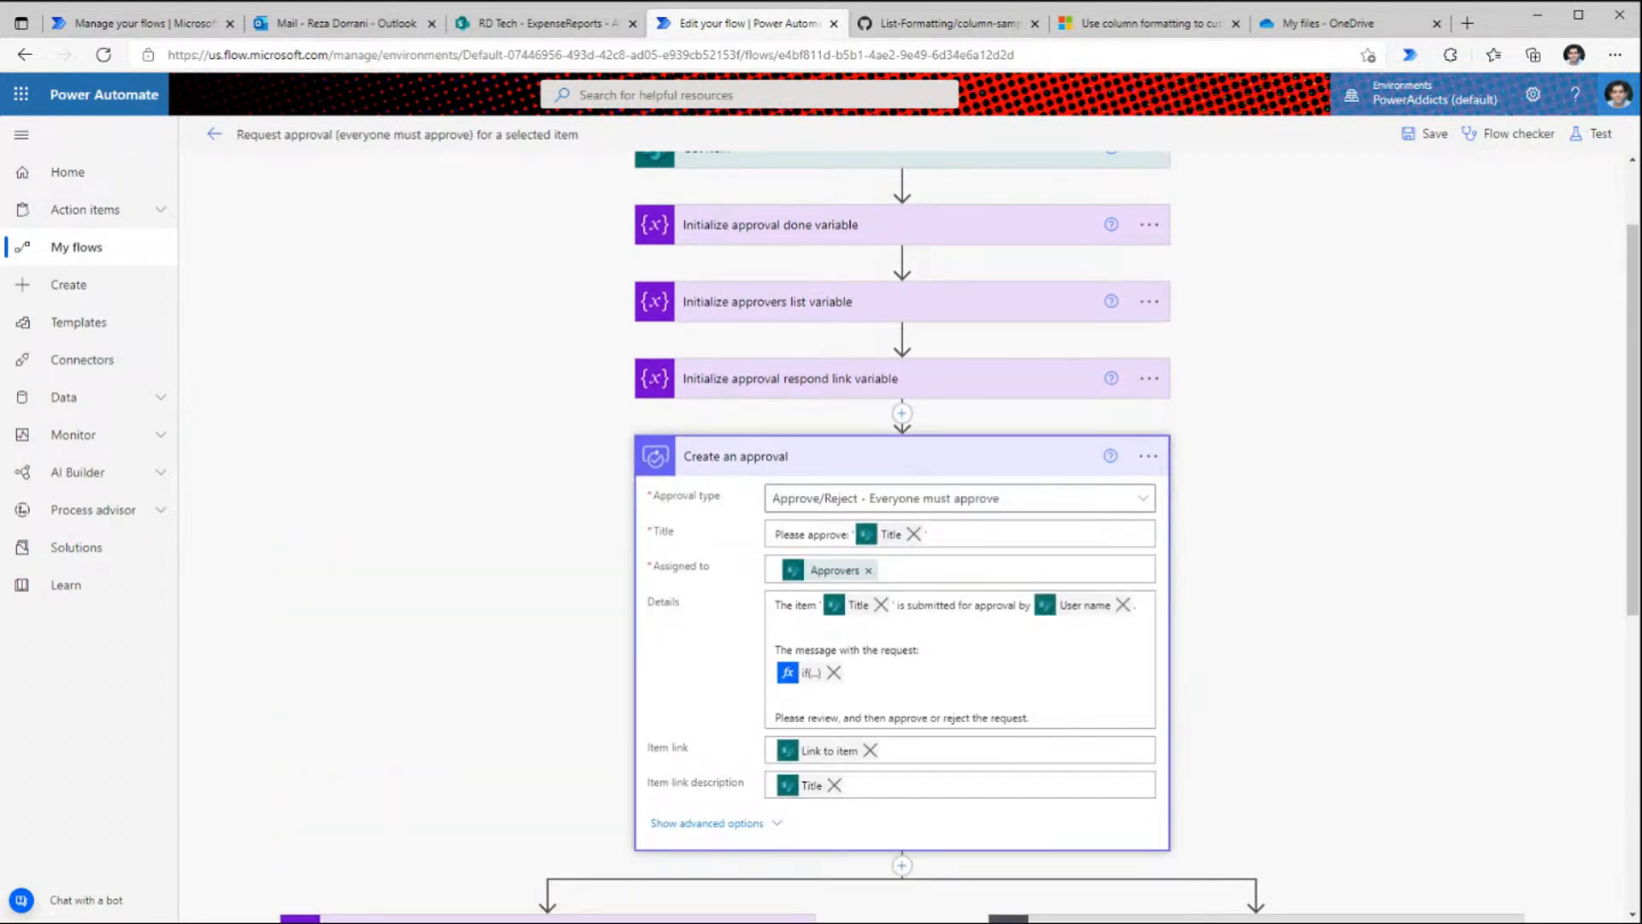
pyautogui.click(778, 461)
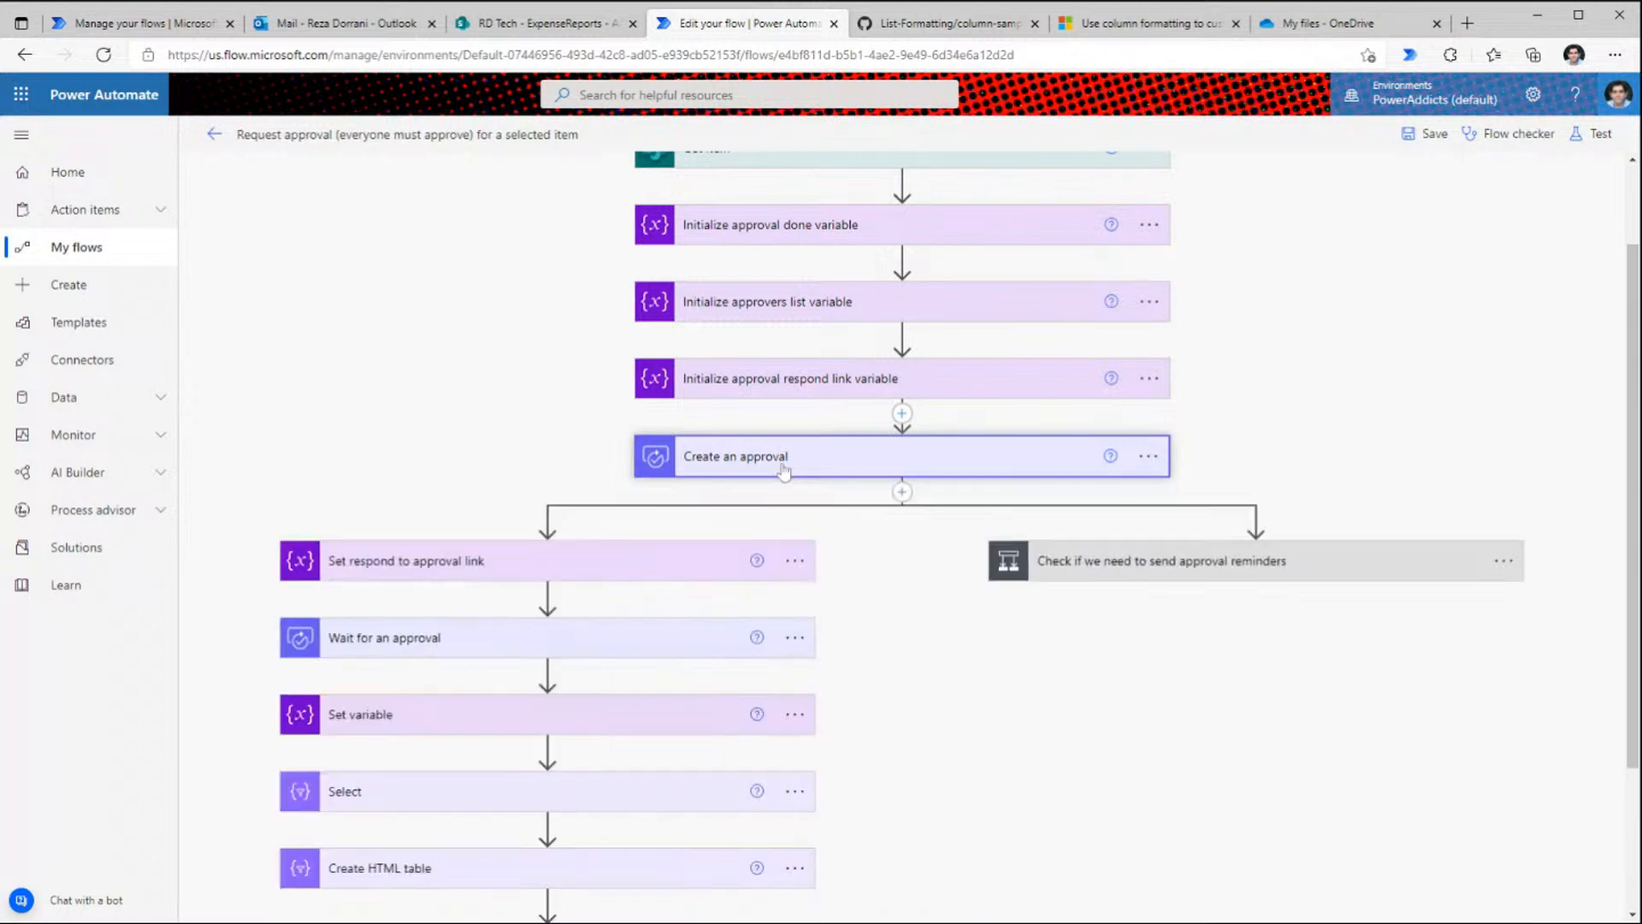
pyautogui.scroll(-3, 774, 513)
pyautogui.scroll(1, 769, 521)
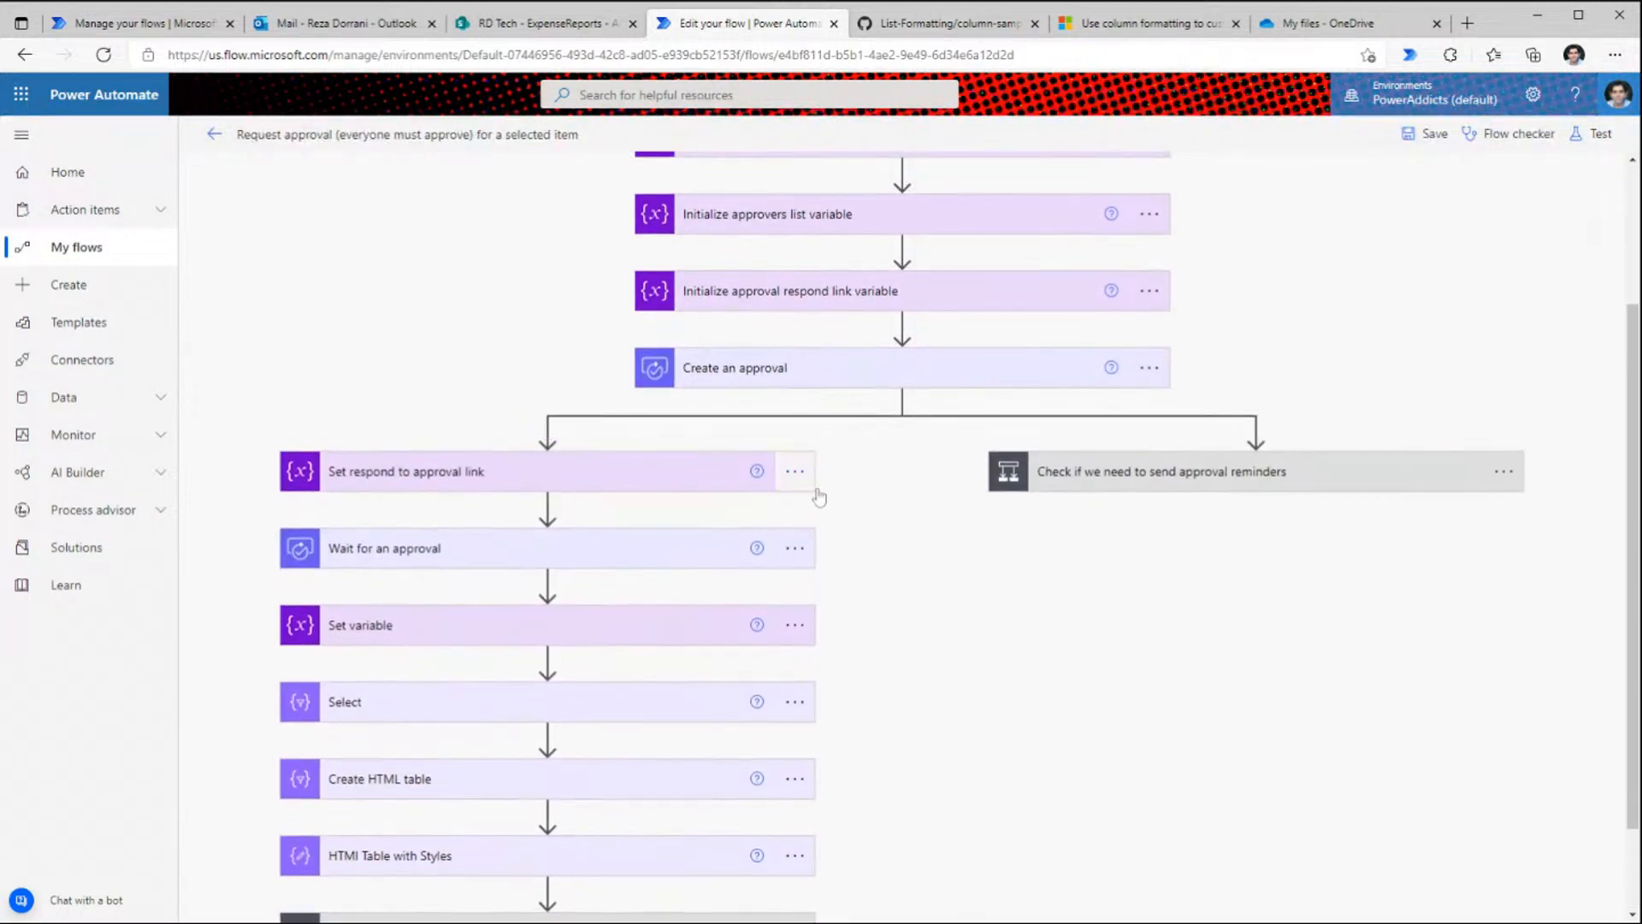
pyautogui.click(1118, 472)
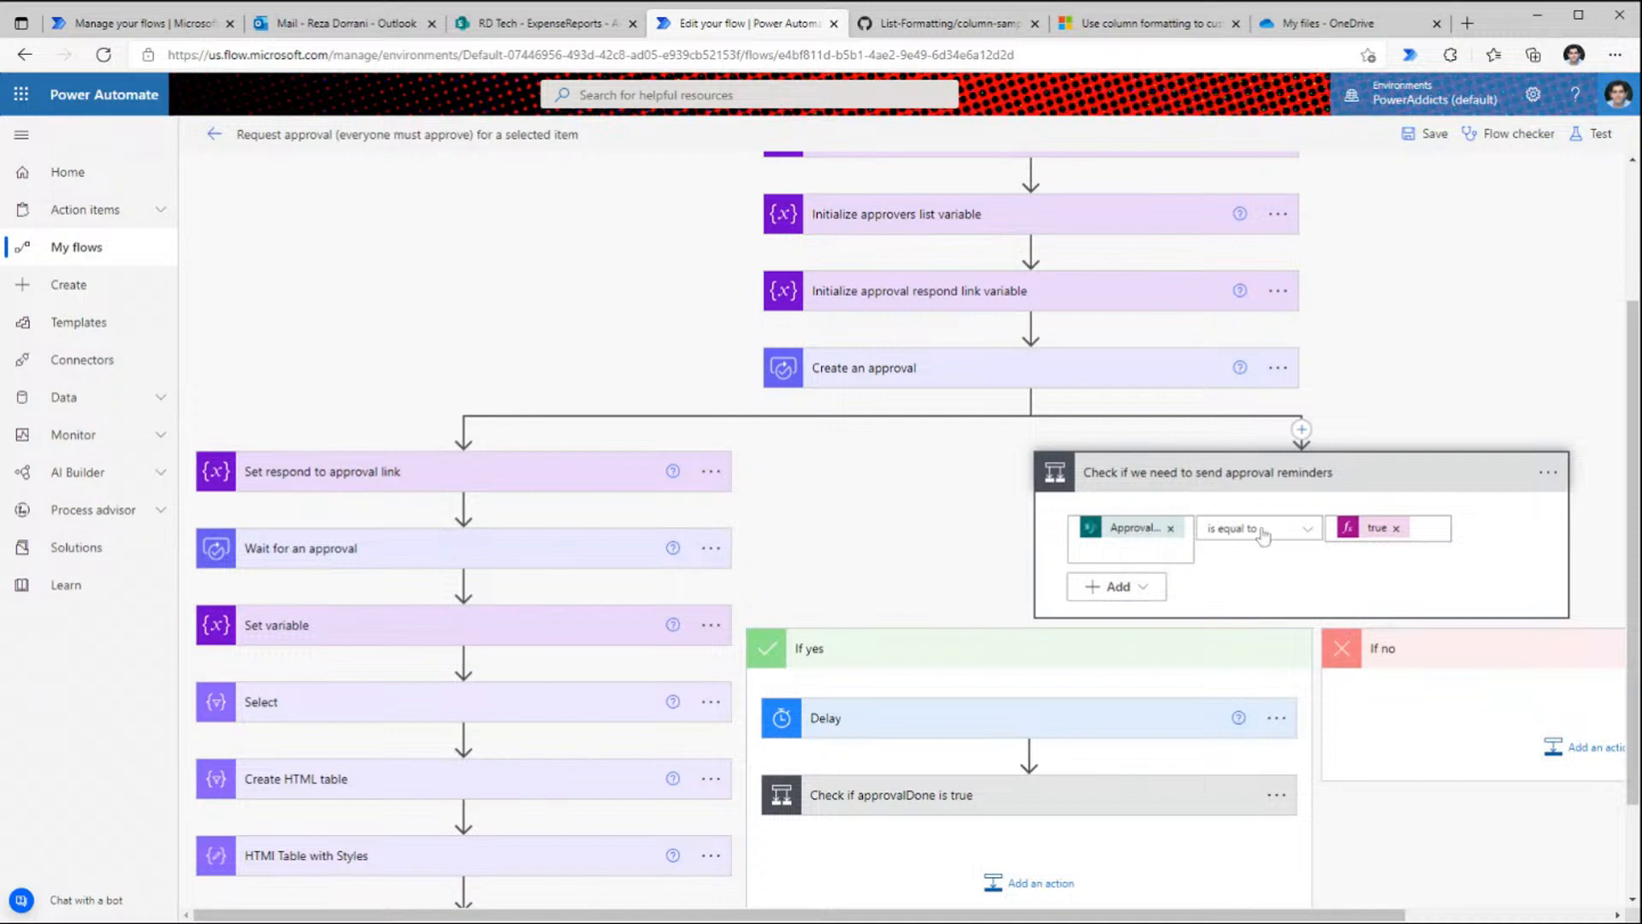
# Step: Expand the Delay, trigger, Create HTML table and Select steps to review their settings
pyautogui.scroll(-2, 1368, 582)
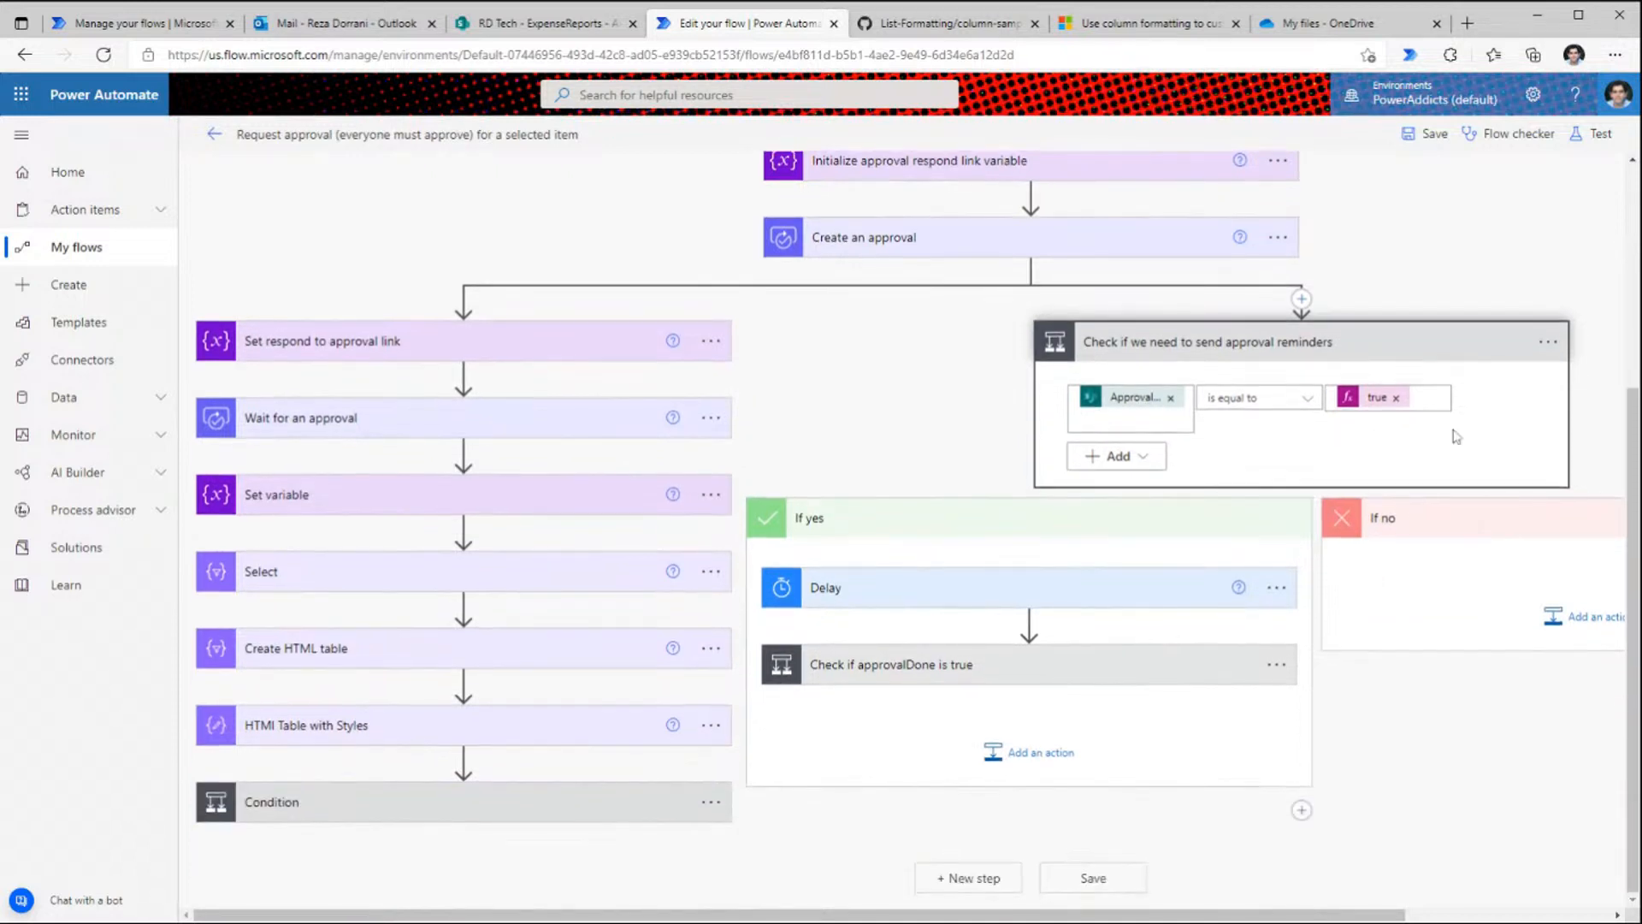
pyautogui.click(956, 601)
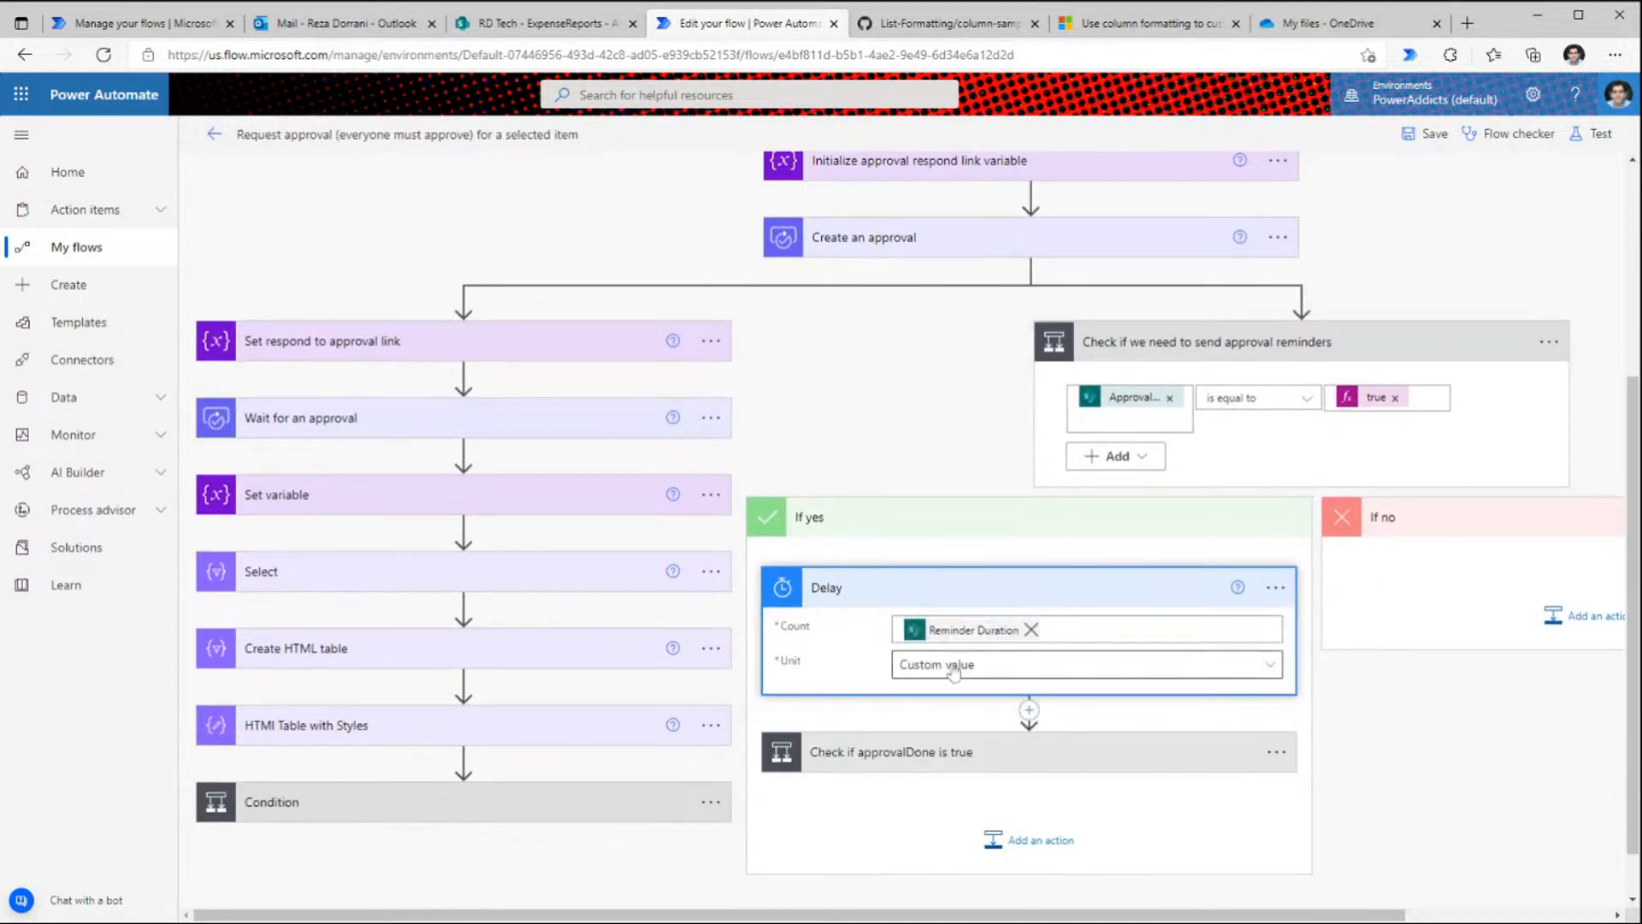
pyautogui.scroll(5, 954, 674)
pyautogui.click(893, 195)
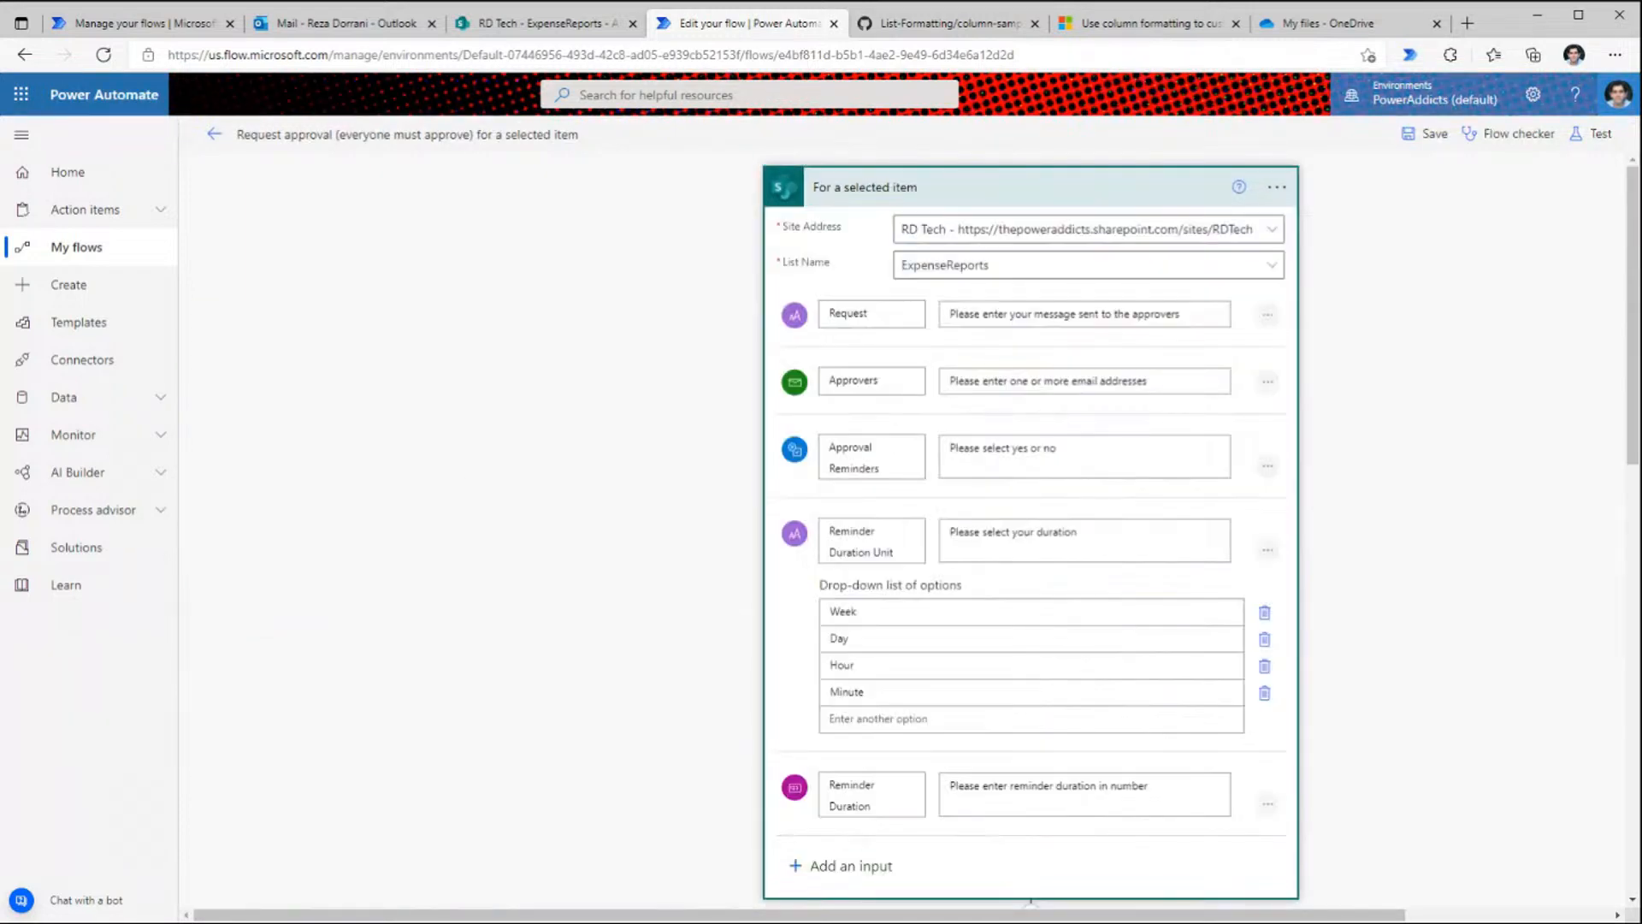
pyautogui.scroll(-10, 920, 606)
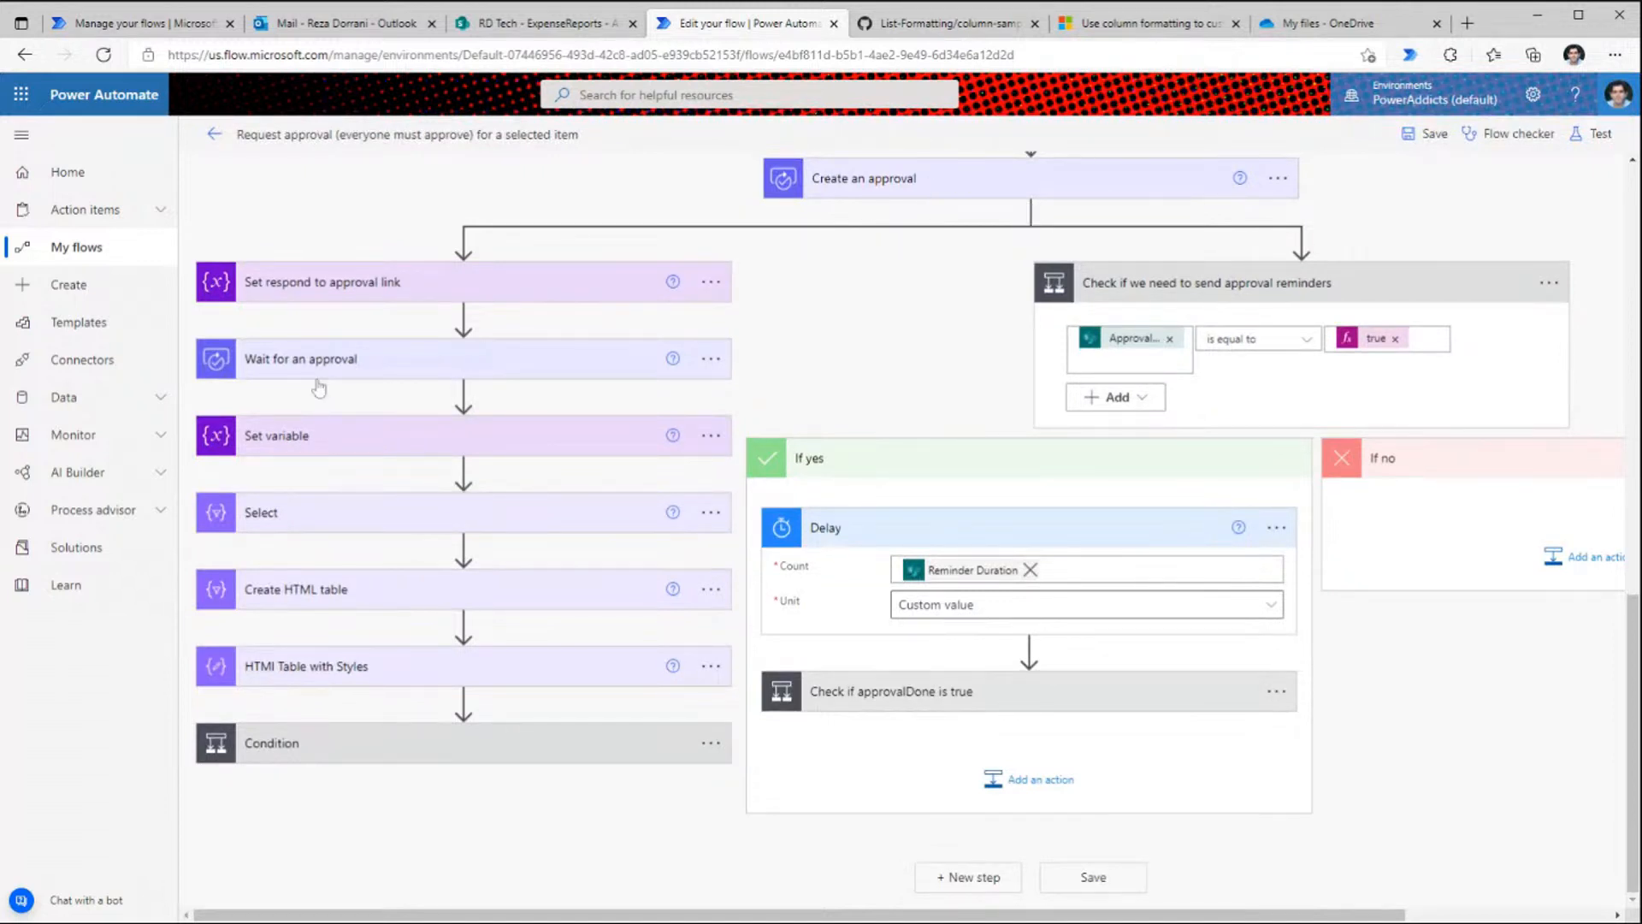
pyautogui.click(363, 588)
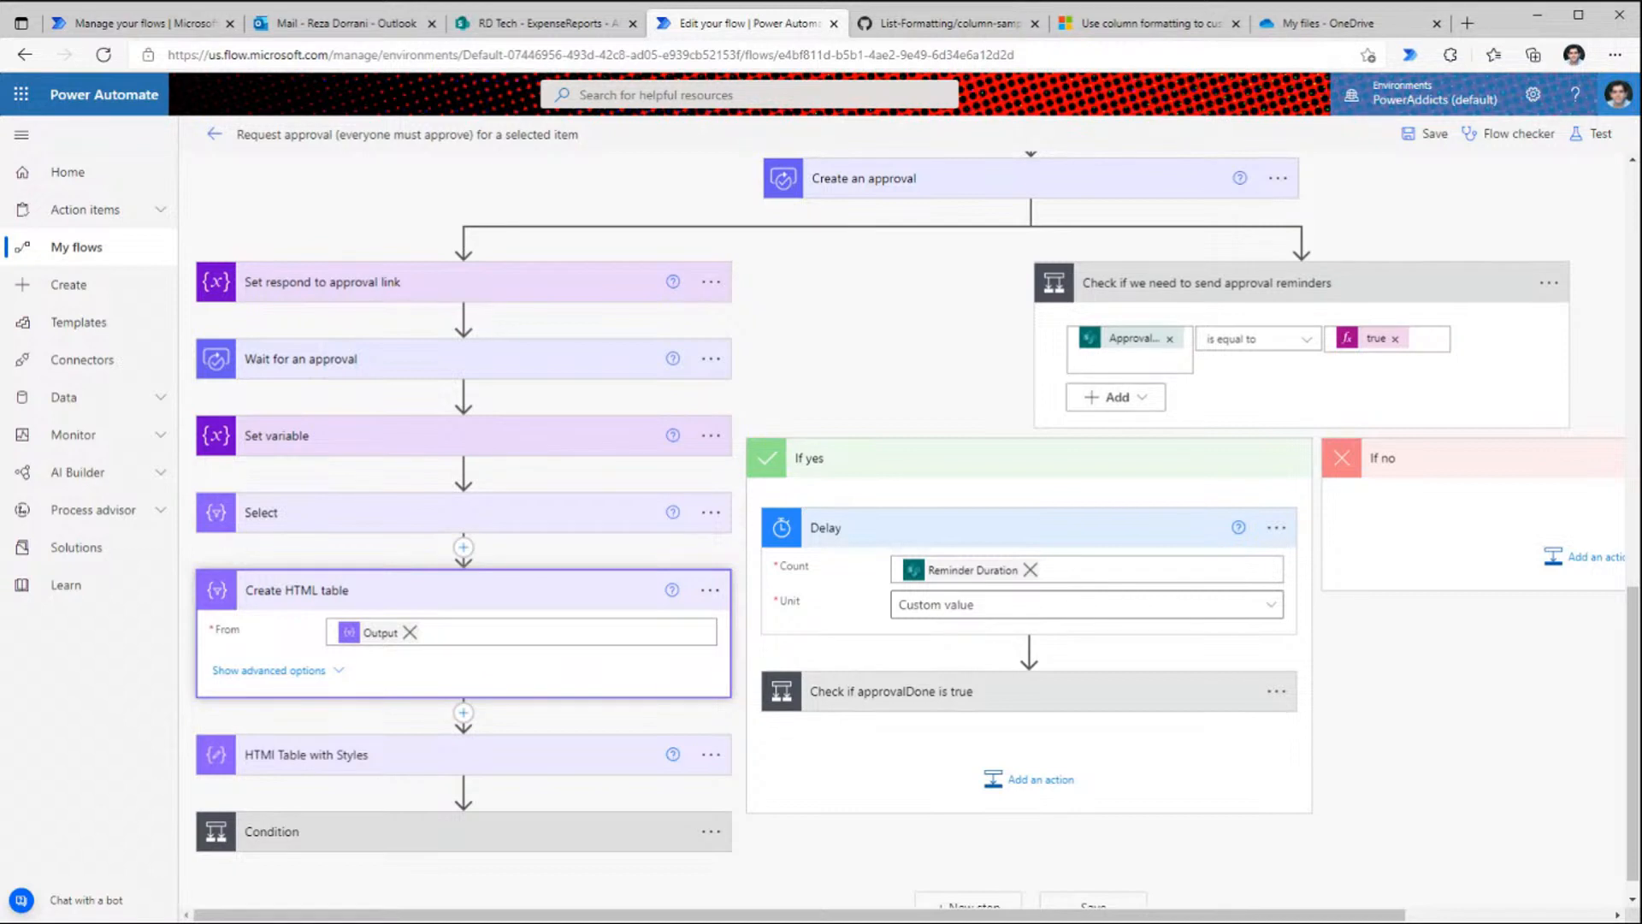
pyautogui.click(351, 517)
pyautogui.scroll(-2, 351, 518)
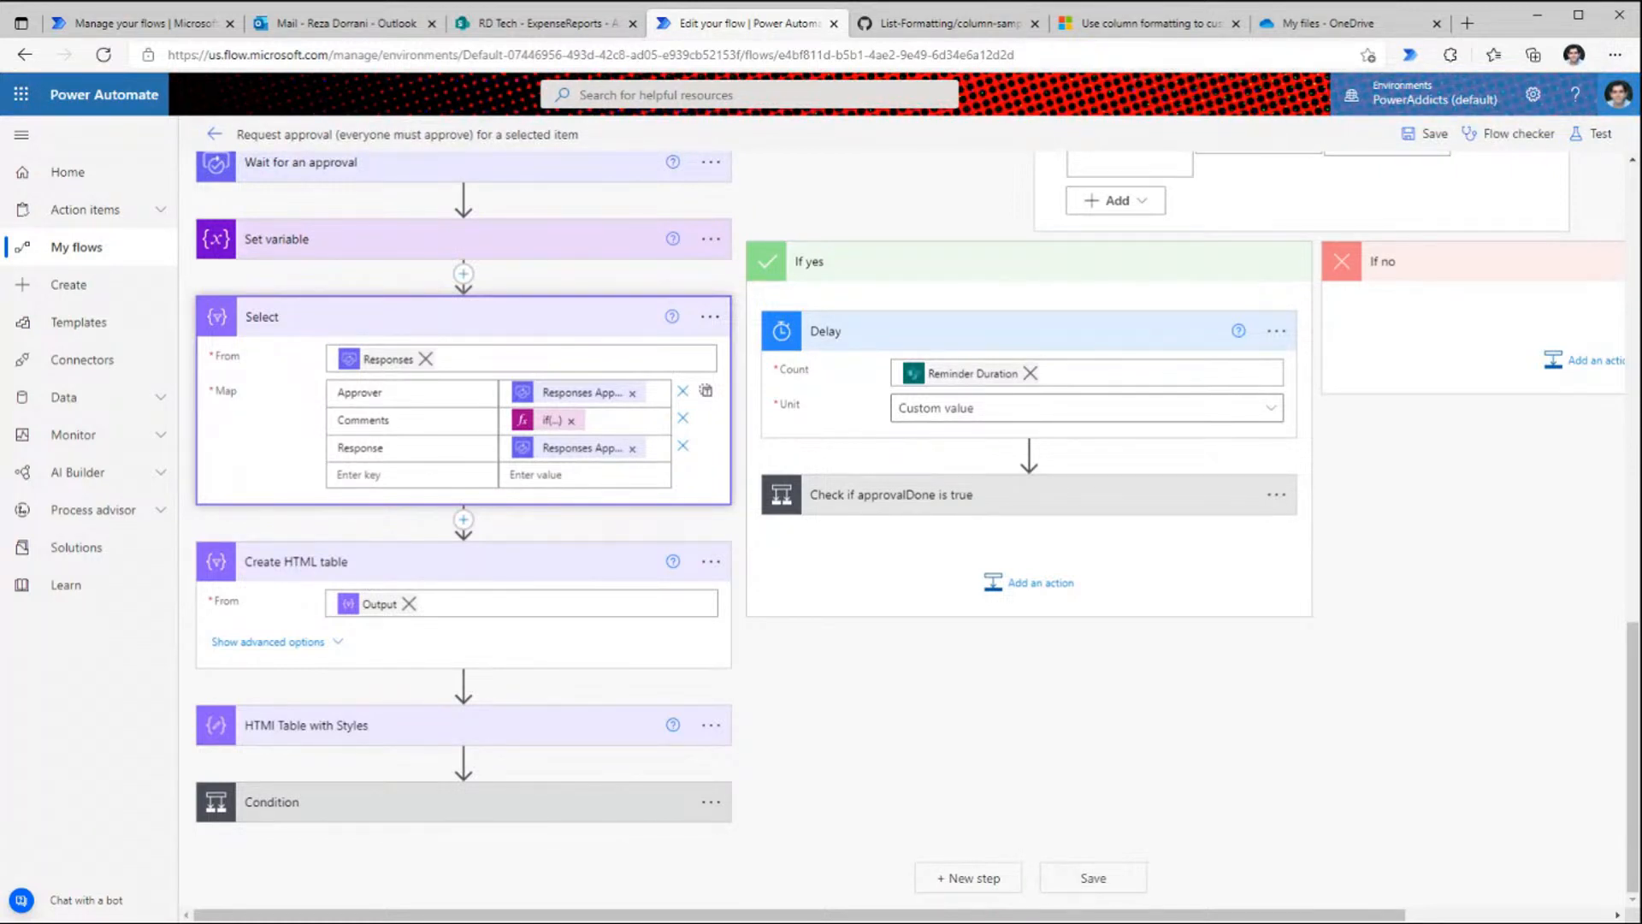
# Step: Expand the HTML table styles and Condition steps, showing the Reject rule and both emails
pyautogui.click(357, 725)
pyautogui.scroll(-5, 359, 770)
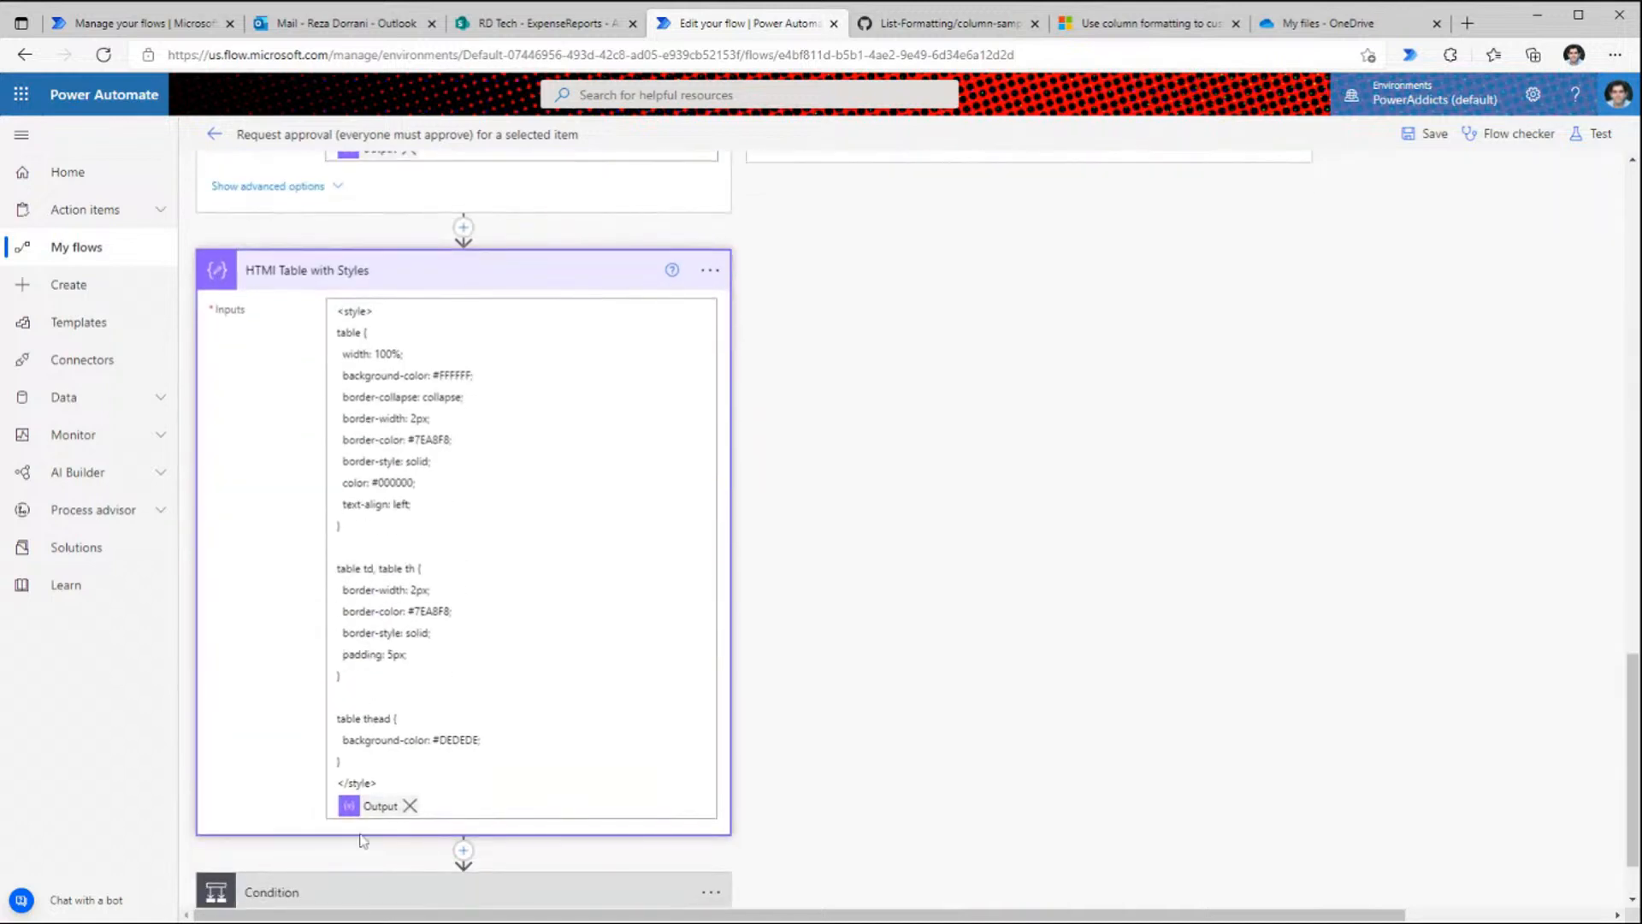
pyautogui.click(360, 896)
pyautogui.scroll(-4, 495, 693)
pyautogui.scroll(4, 495, 693)
pyautogui.scroll(-2, 495, 693)
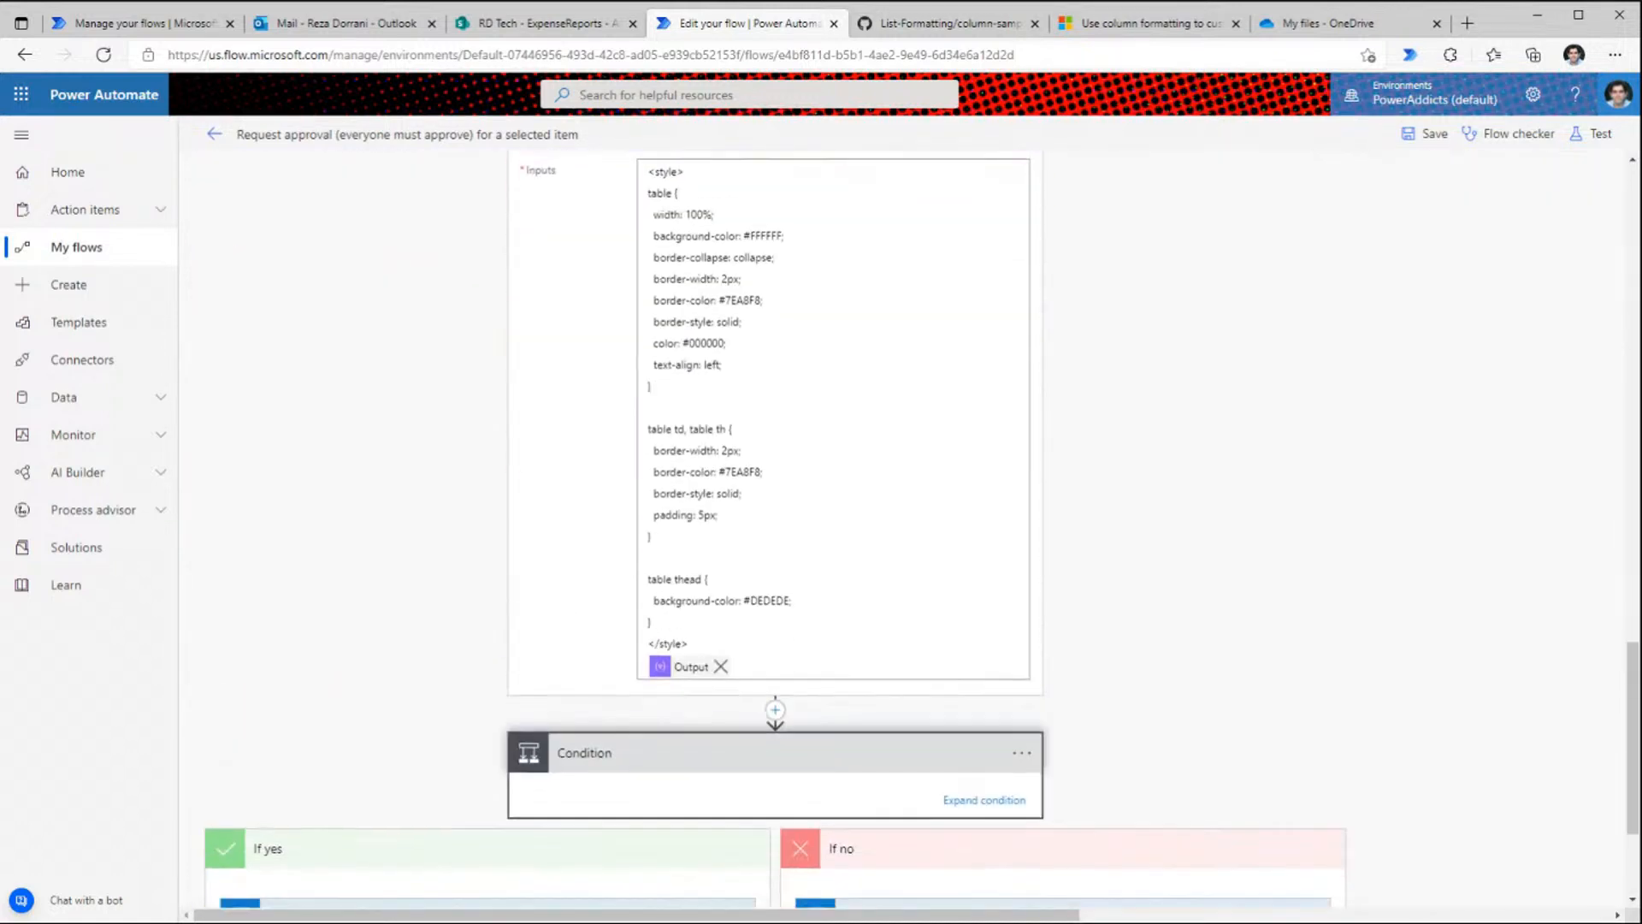
pyautogui.scroll(-3, 676, 667)
pyautogui.click(986, 572)
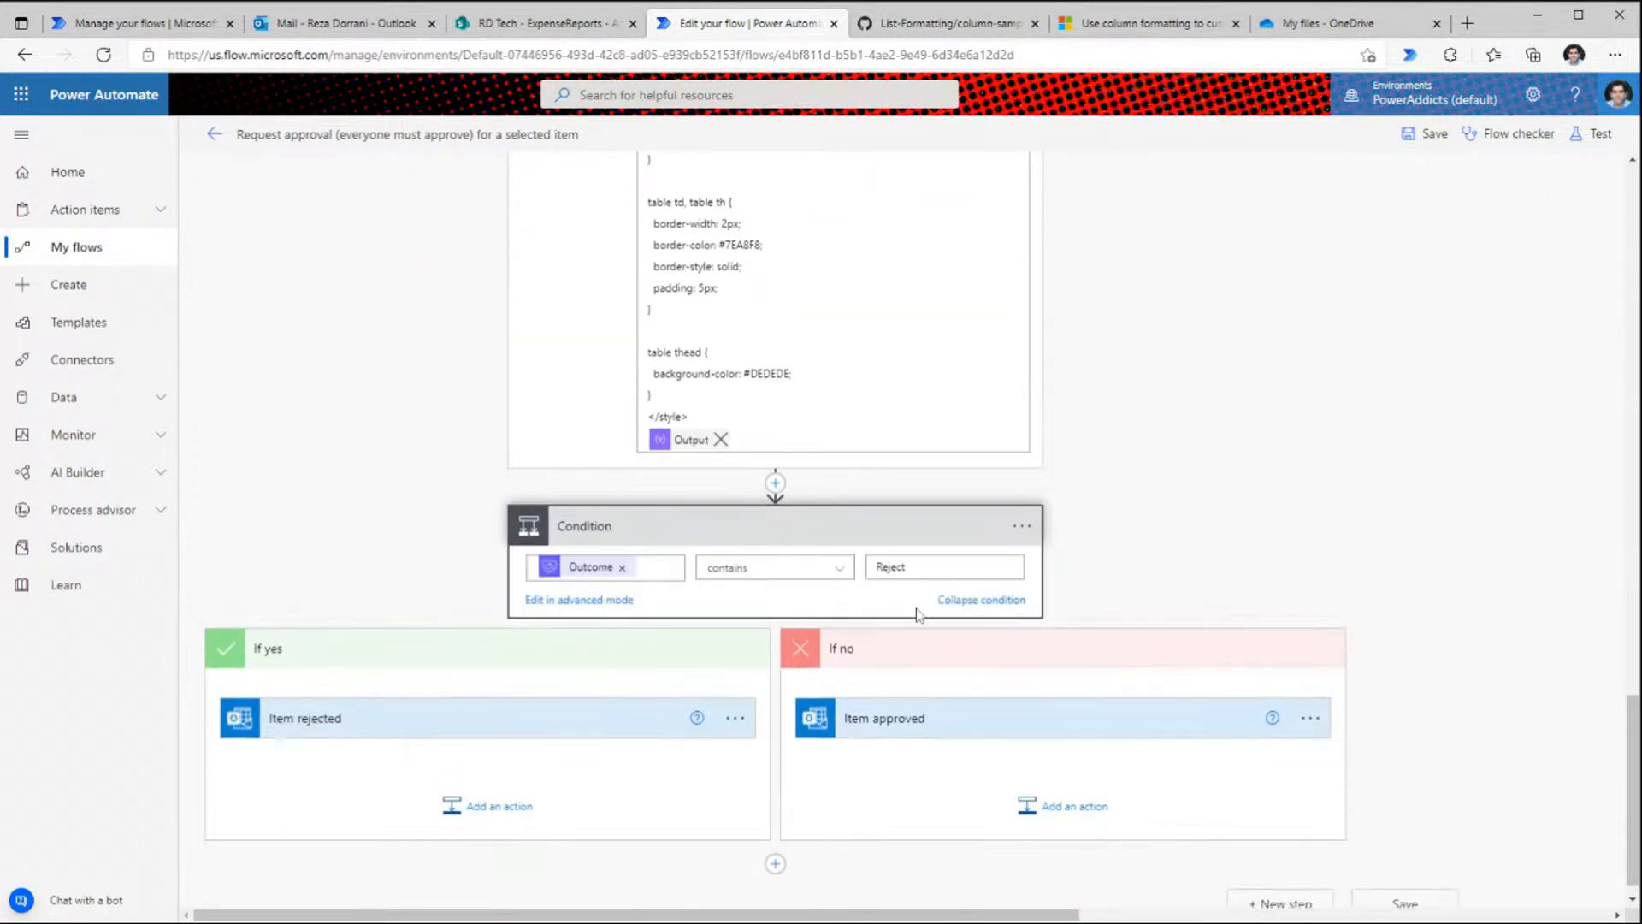
pyautogui.click(530, 723)
pyautogui.click(990, 727)
pyautogui.scroll(-3, 990, 727)
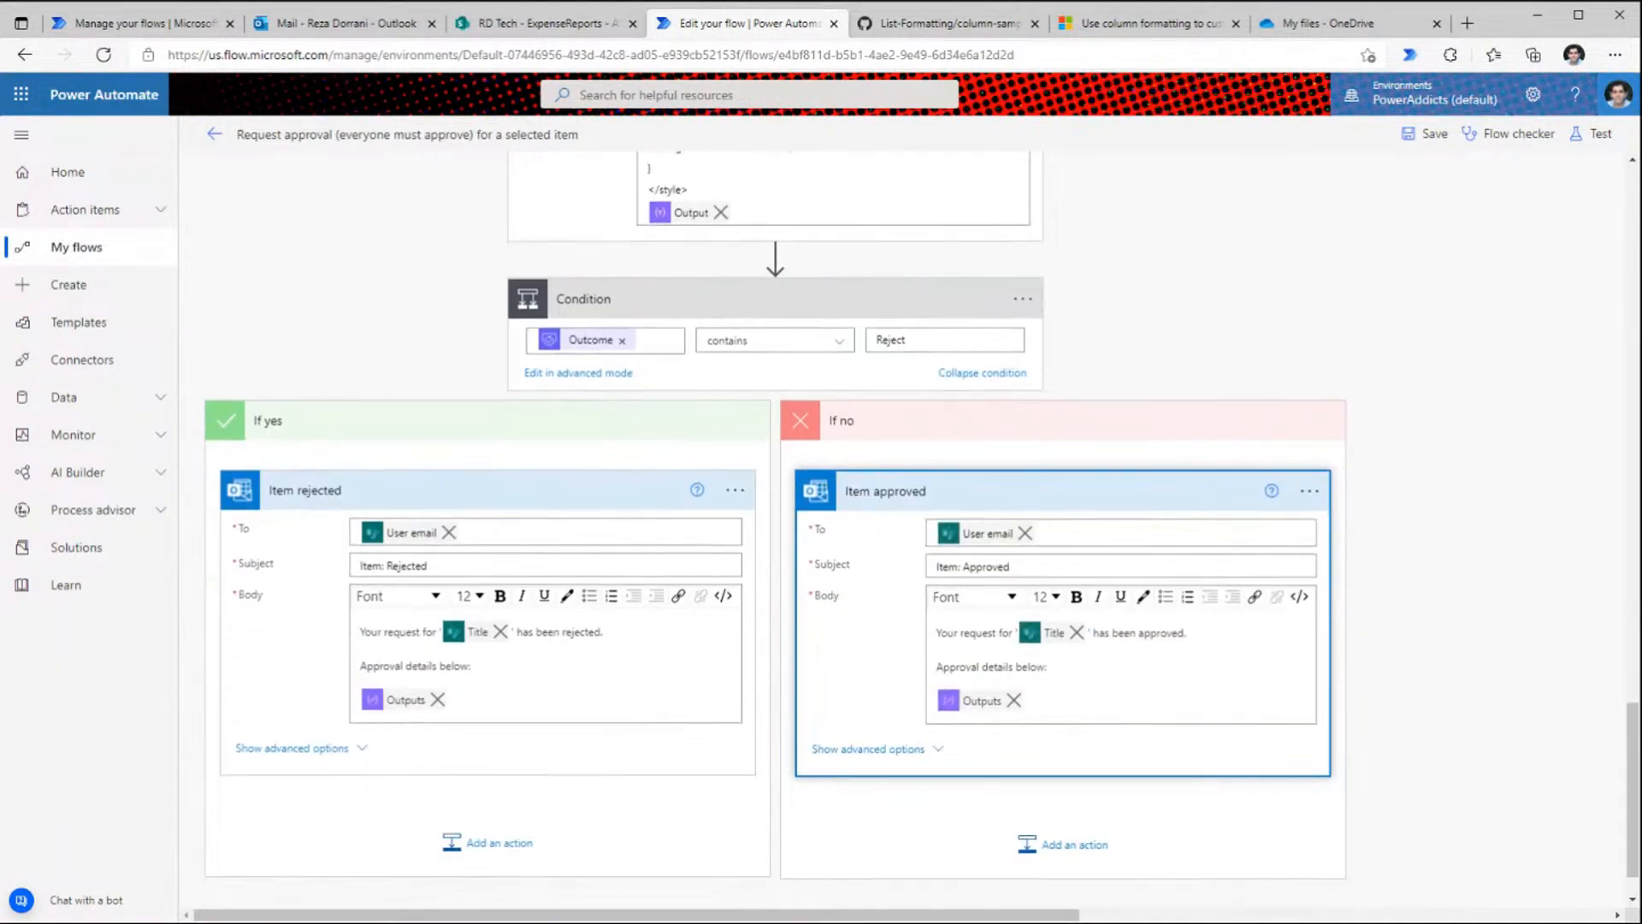
pyautogui.scroll(1, 443, 717)
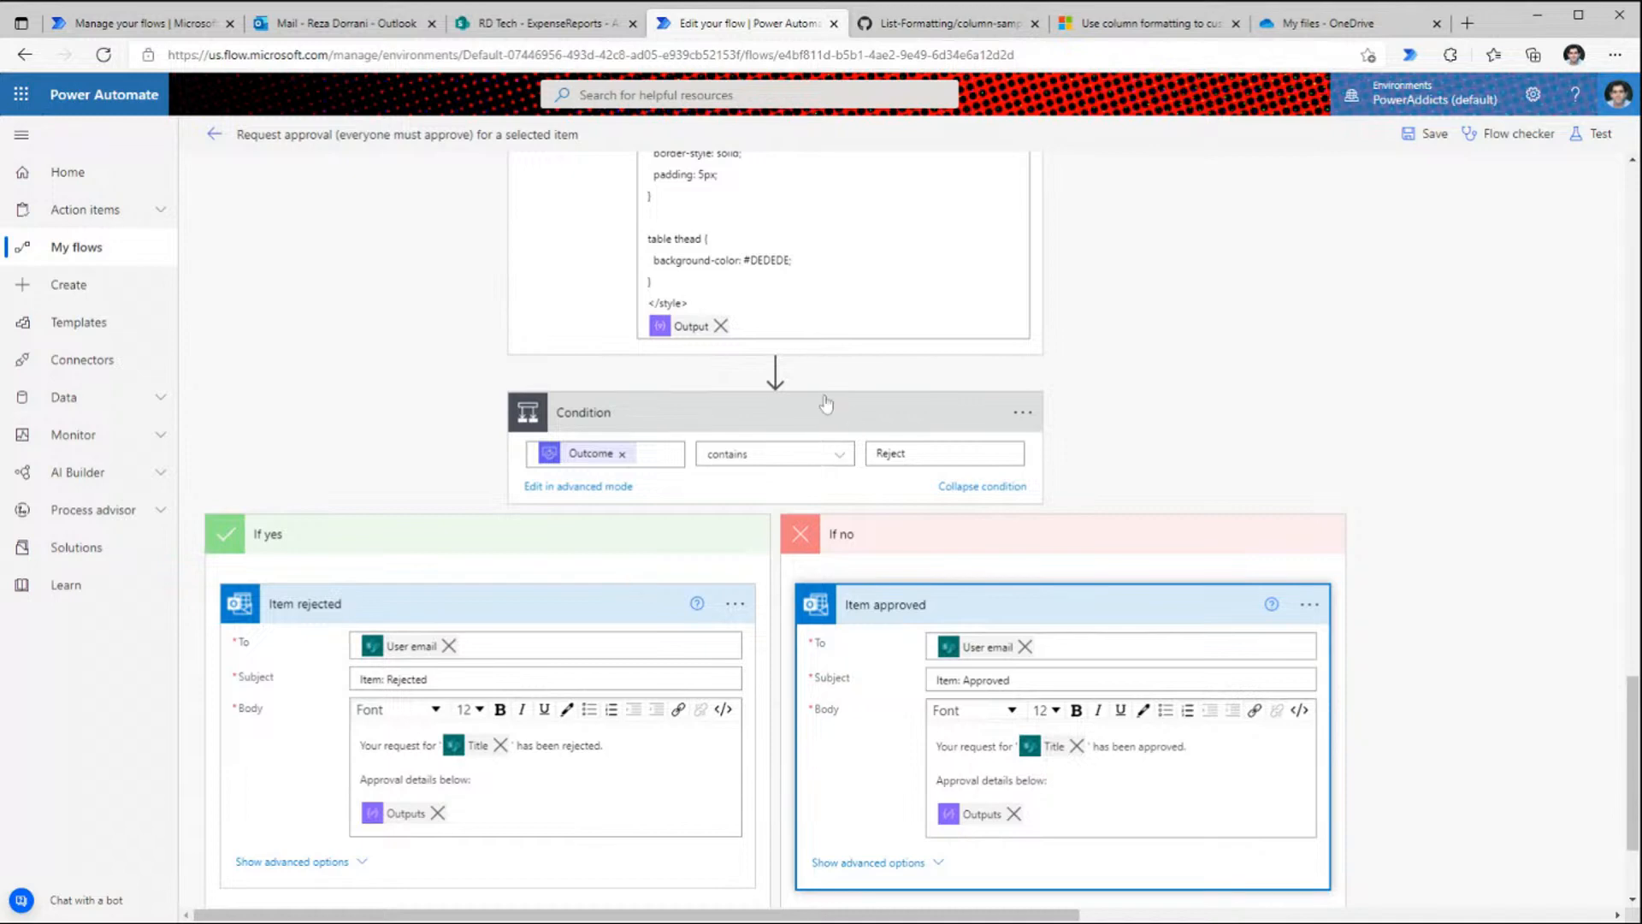
# Step: Collapse the trigger and switch back to the ExpenseReports list in SharePoint
pyautogui.scroll(20, 775, 376)
pyautogui.scroll(3, 781, 402)
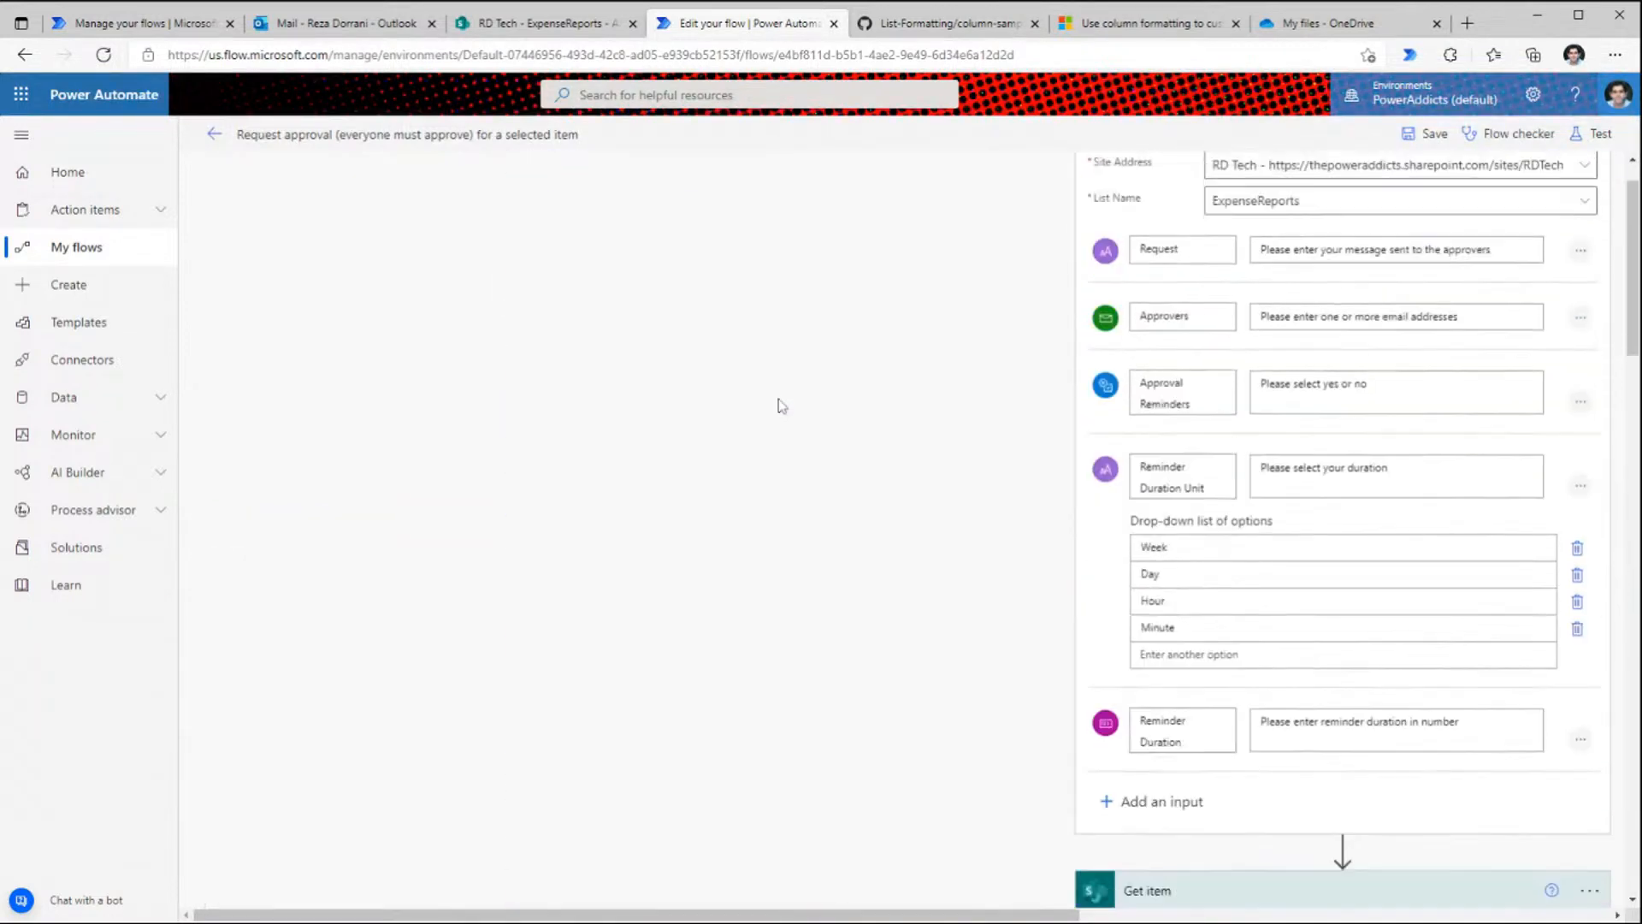
pyautogui.click(1151, 197)
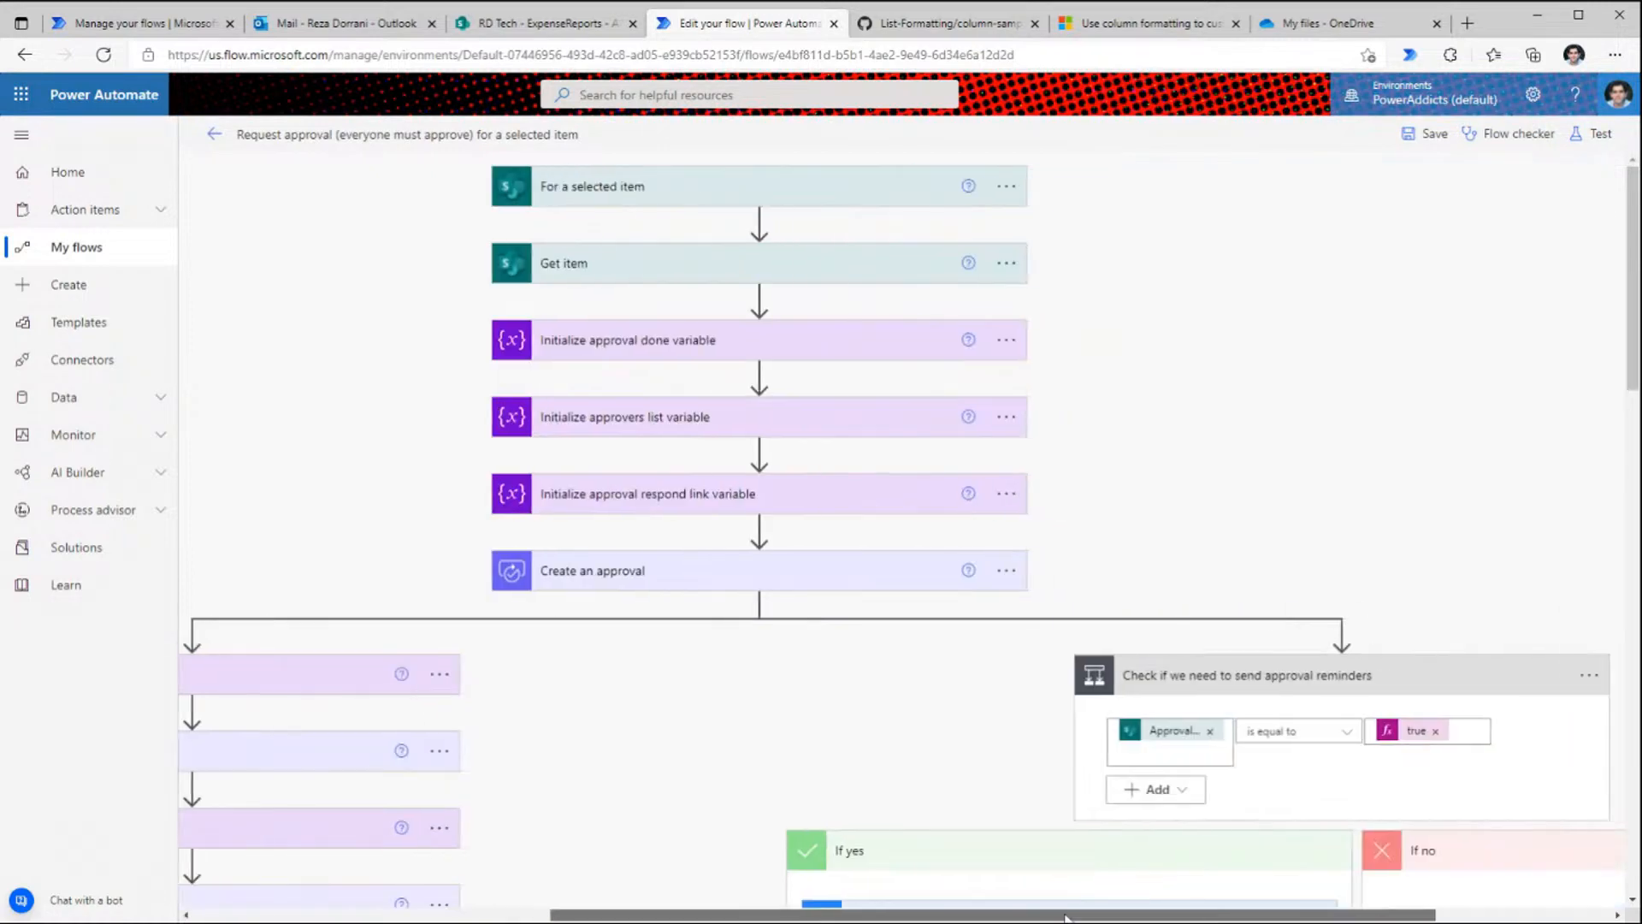
pyautogui.moveTo(710, 914); pyautogui.dragTo(1018, 915)
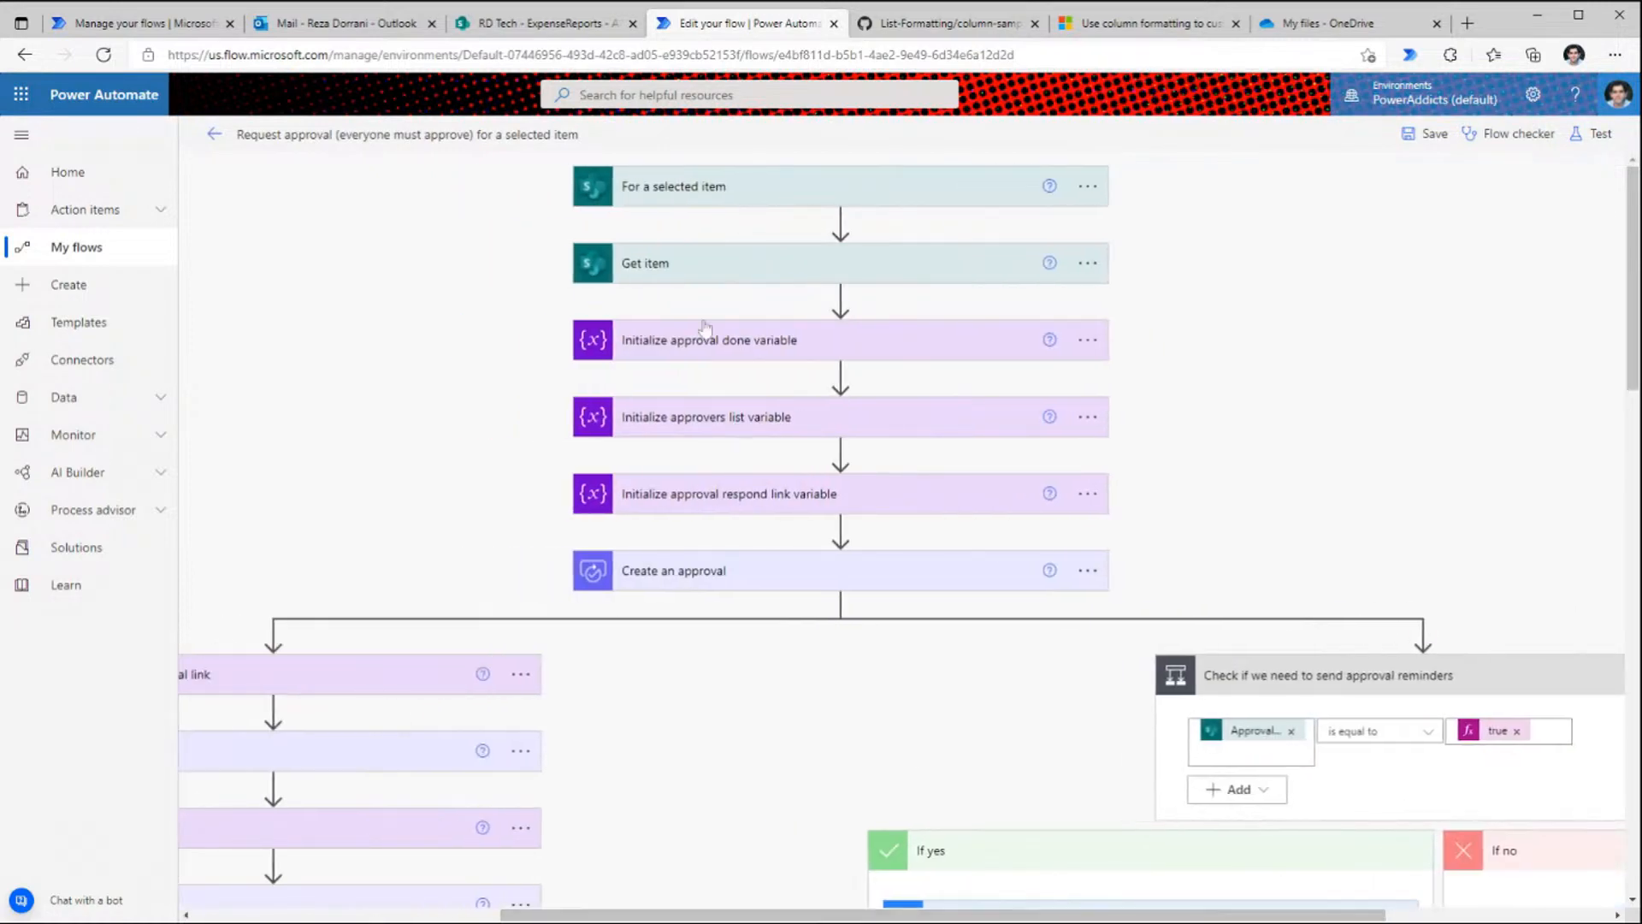
pyautogui.click(544, 25)
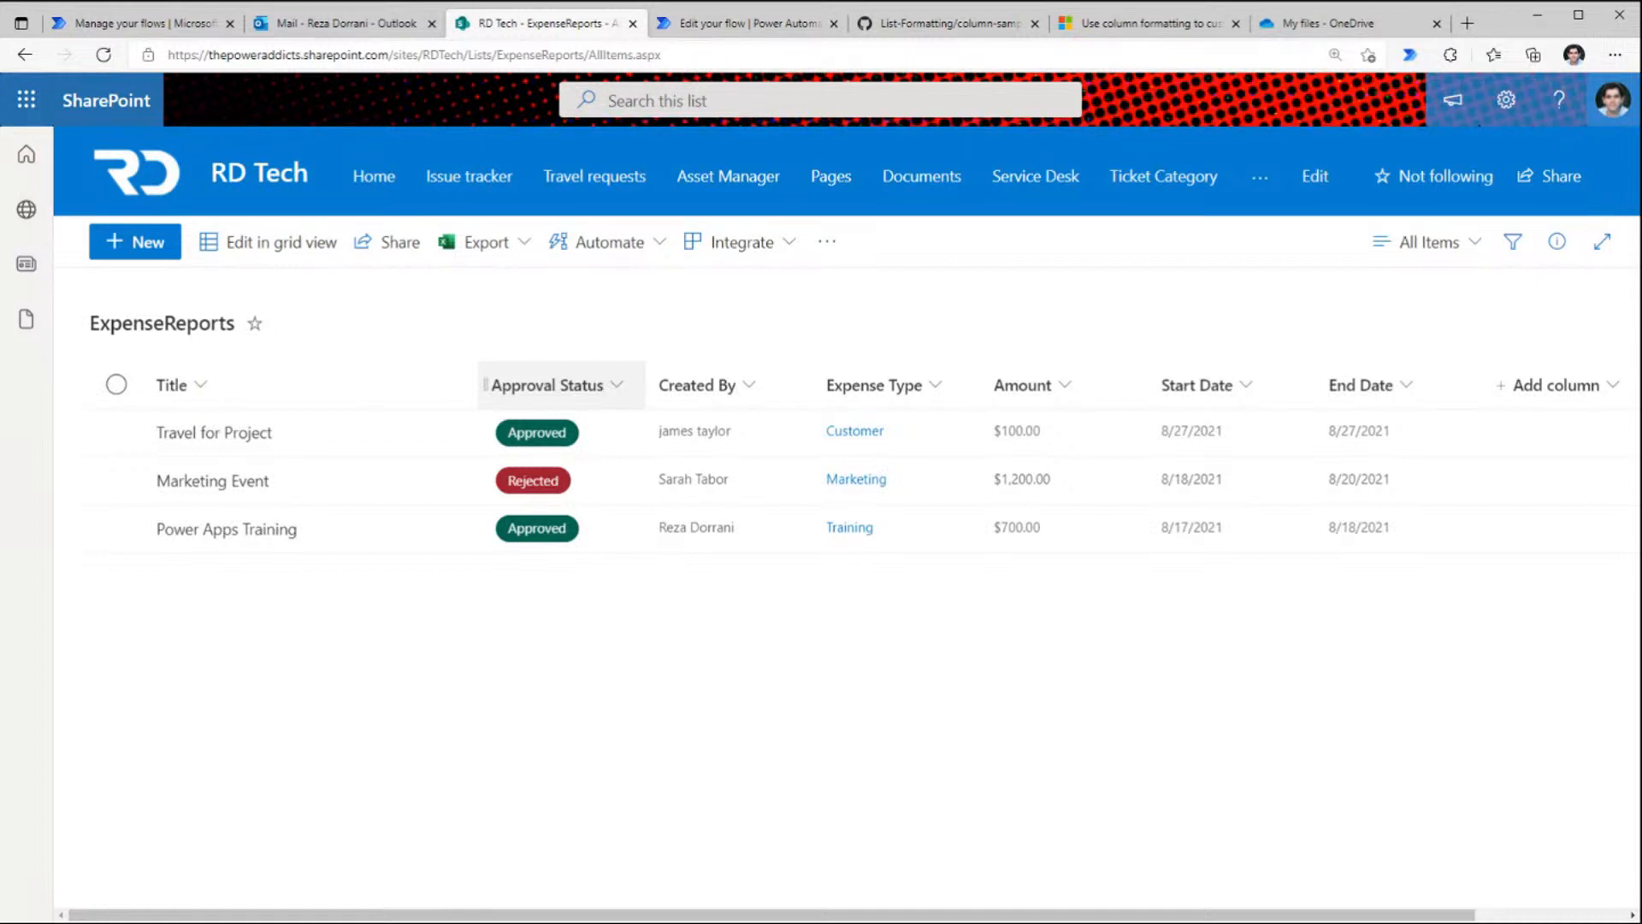
# Step: Insert a SharePoint Update item action just before Create an approval
pyautogui.click(745, 23)
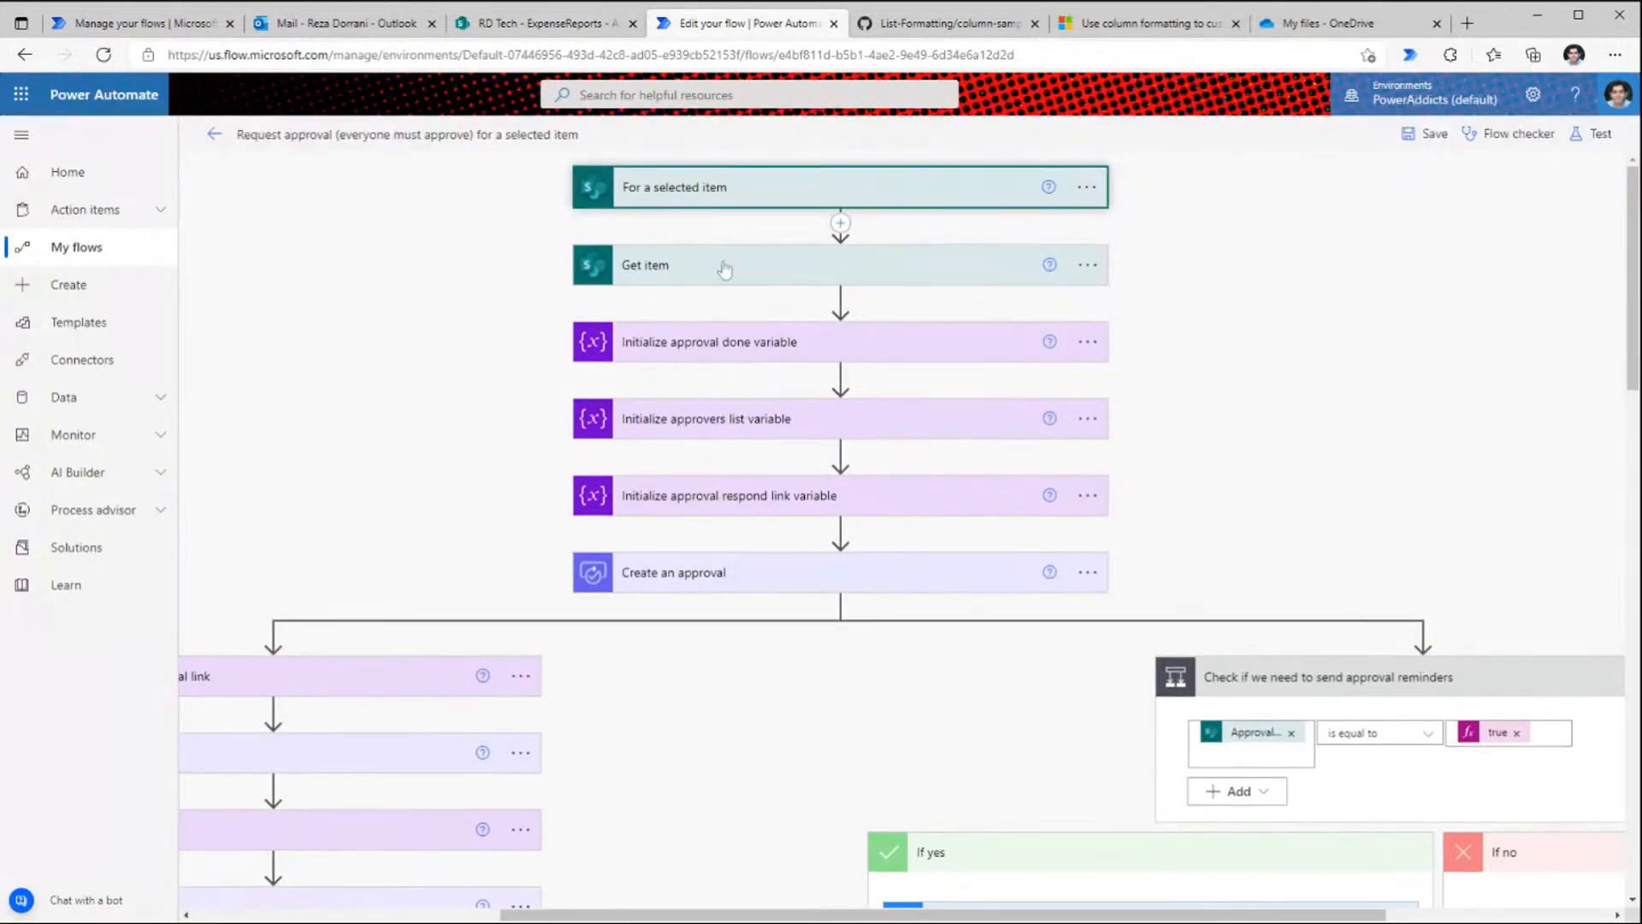
pyautogui.click(841, 529)
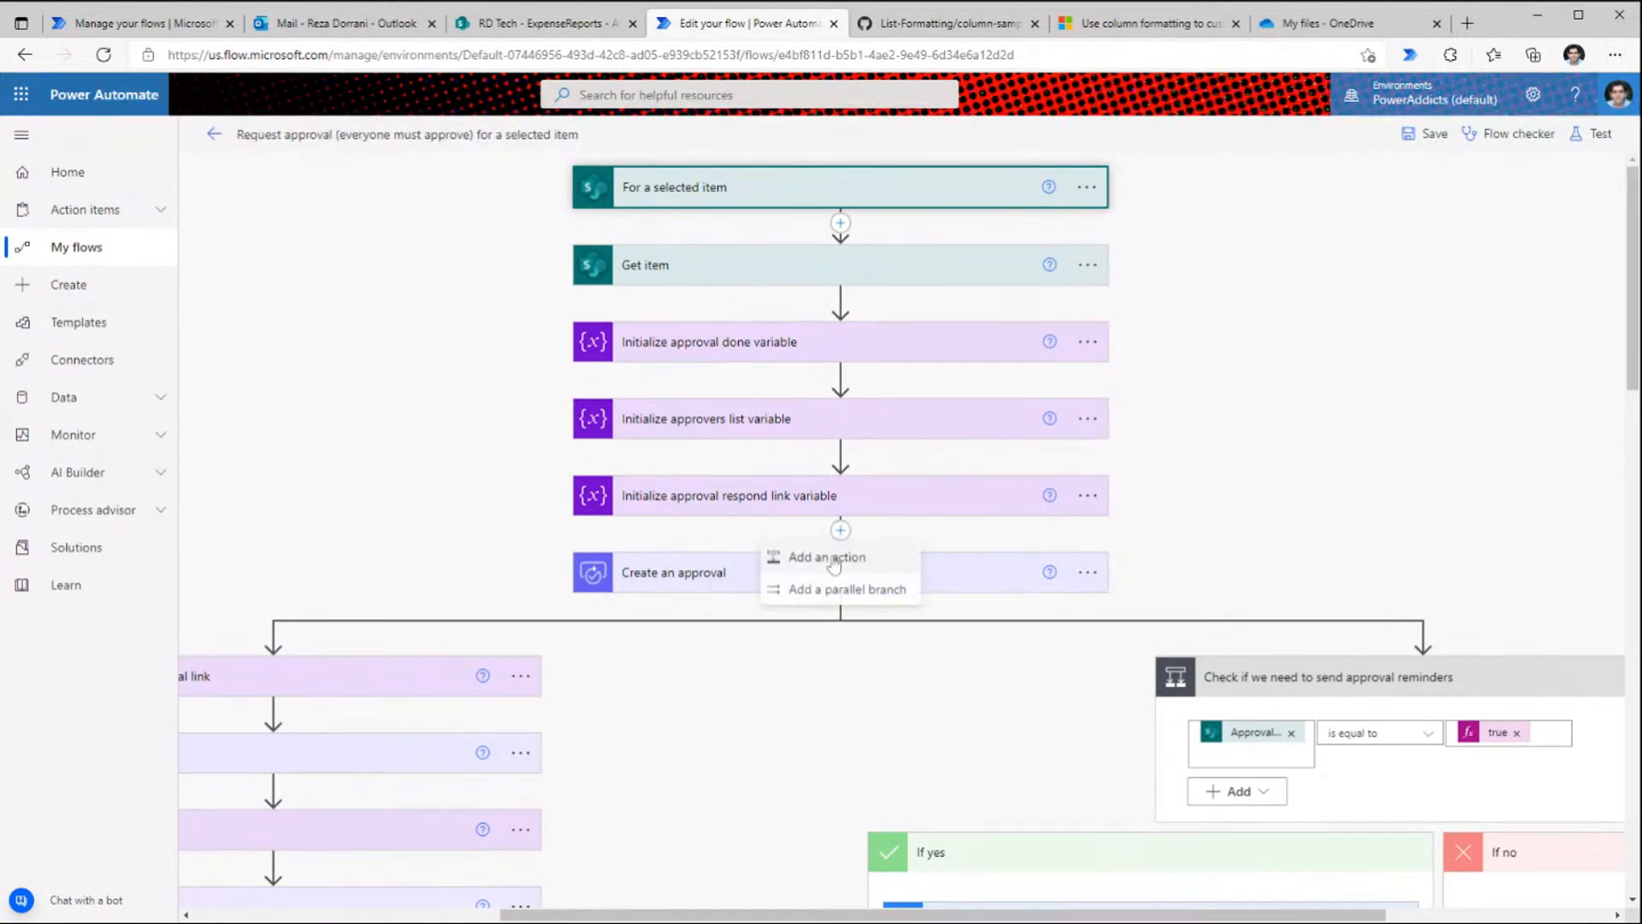
pyautogui.click(833, 559)
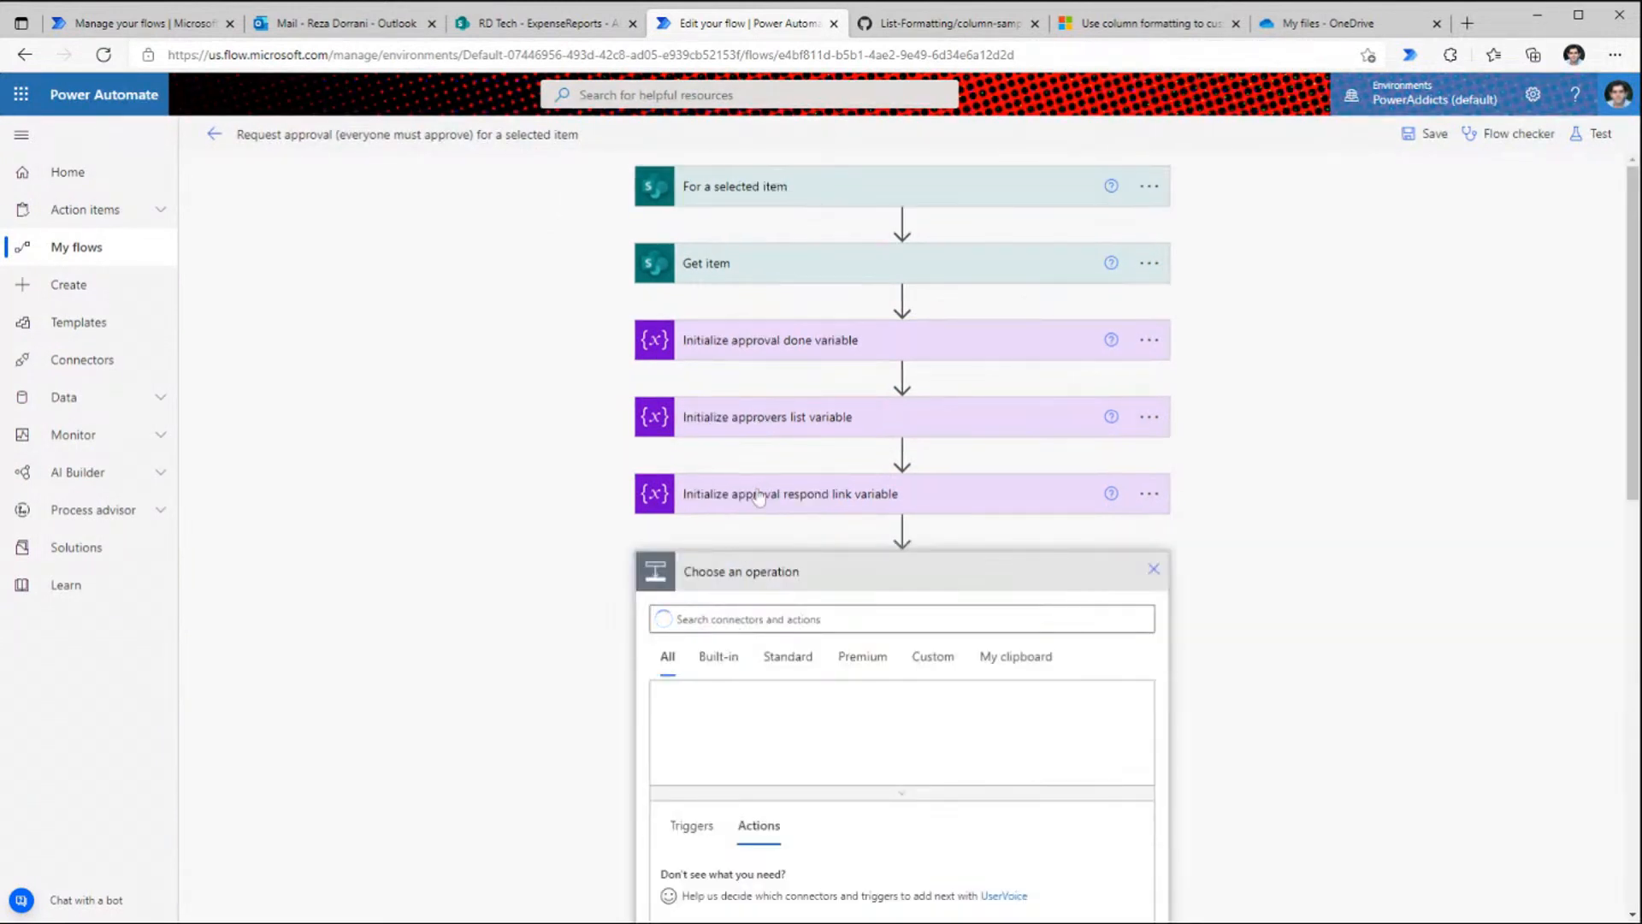
pyautogui.write('ate item')
pyautogui.scroll(-2, 767, 652)
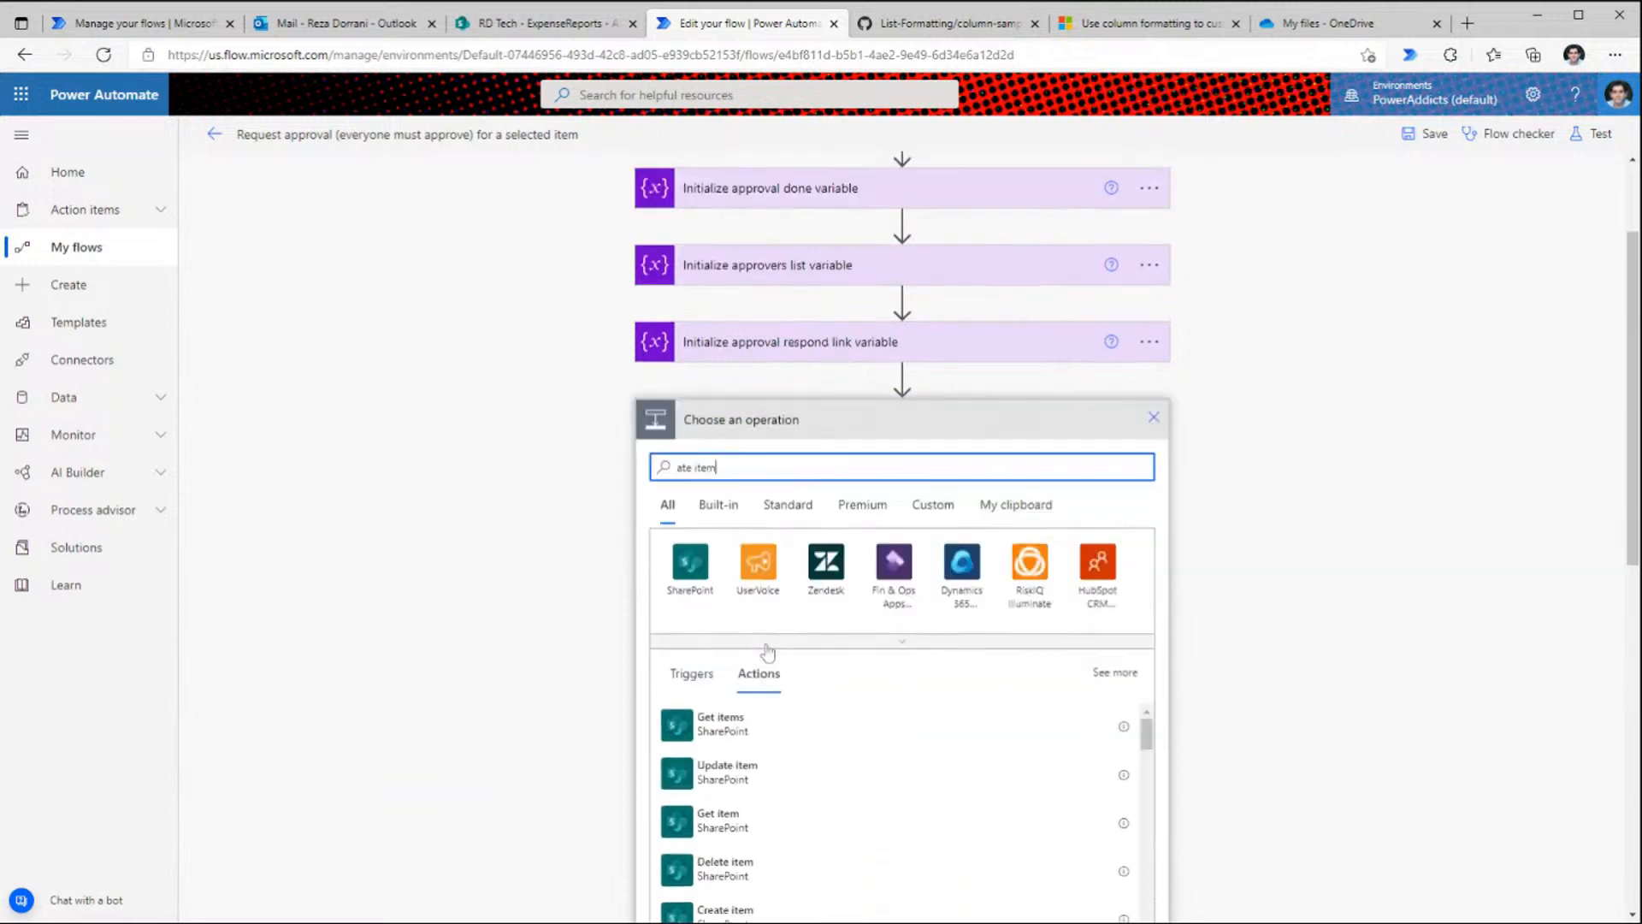
pyautogui.scroll(-1, 768, 653)
pyautogui.click(737, 691)
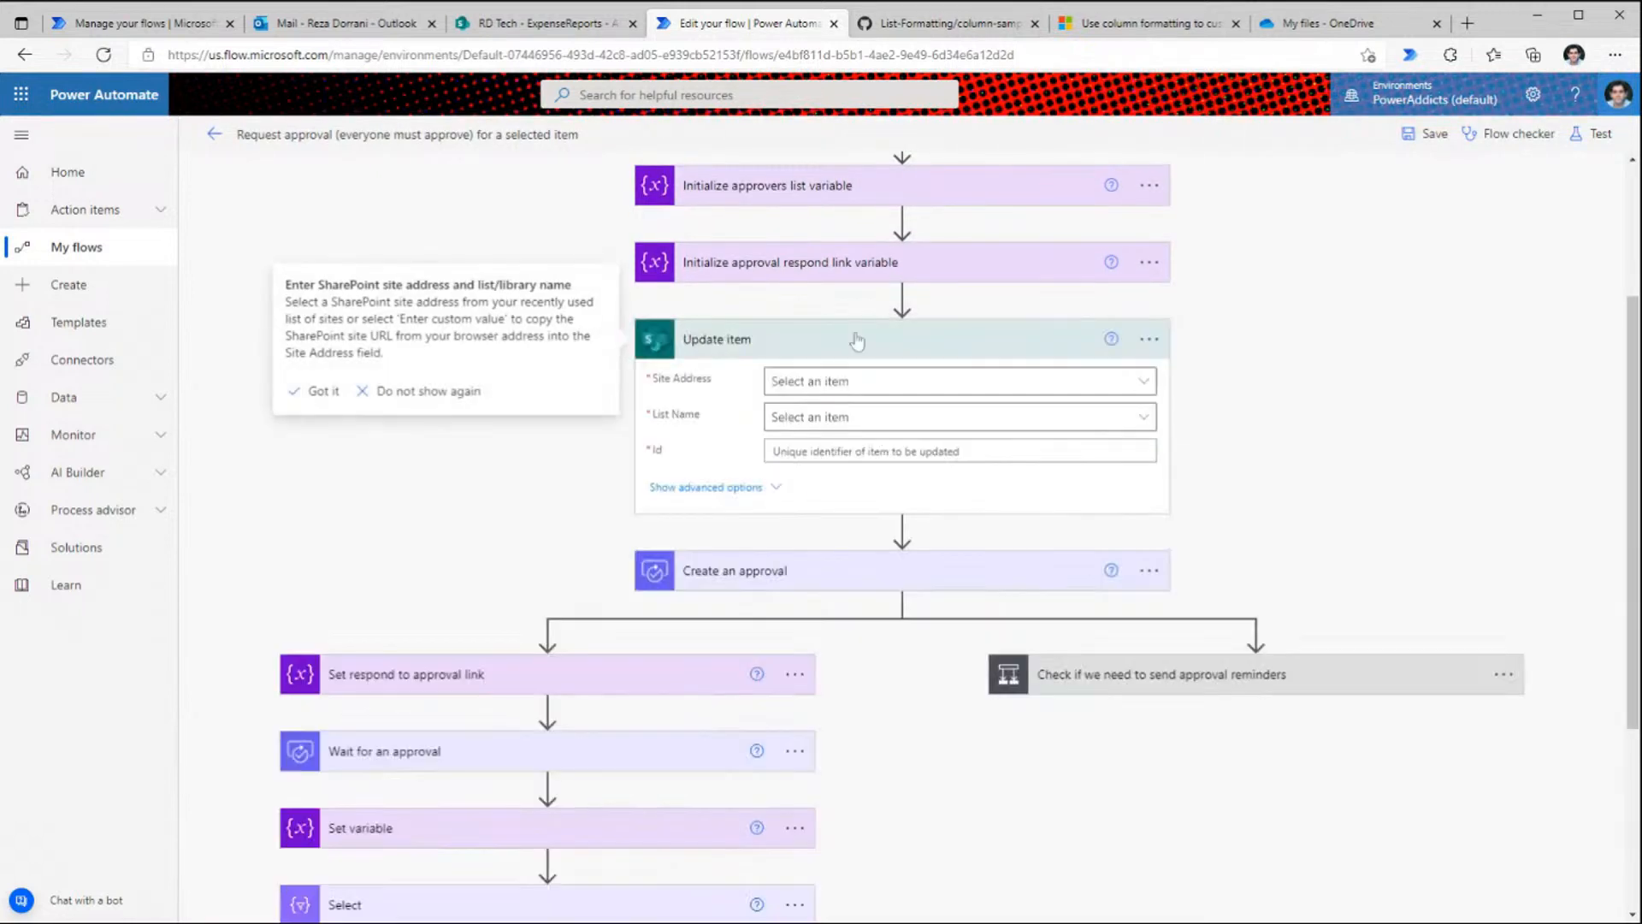
# Step: Point the Update item step at the RD Tech site and ExpenseReports list
pyautogui.click(921, 385)
pyautogui.scroll(-4, 855, 599)
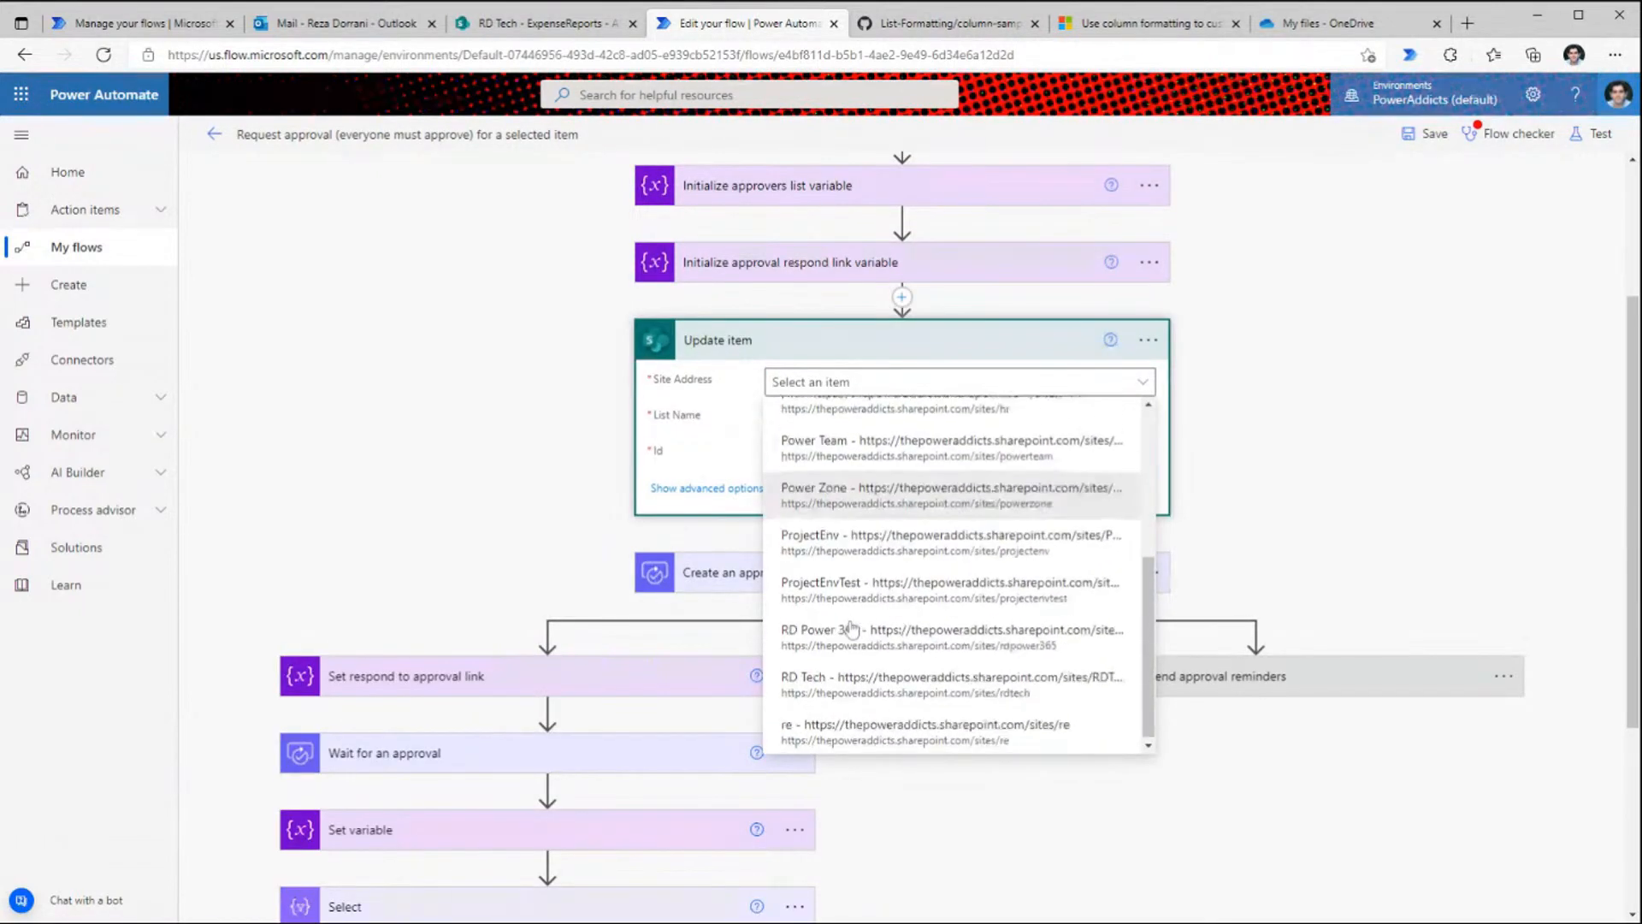
pyautogui.click(850, 675)
pyautogui.click(823, 421)
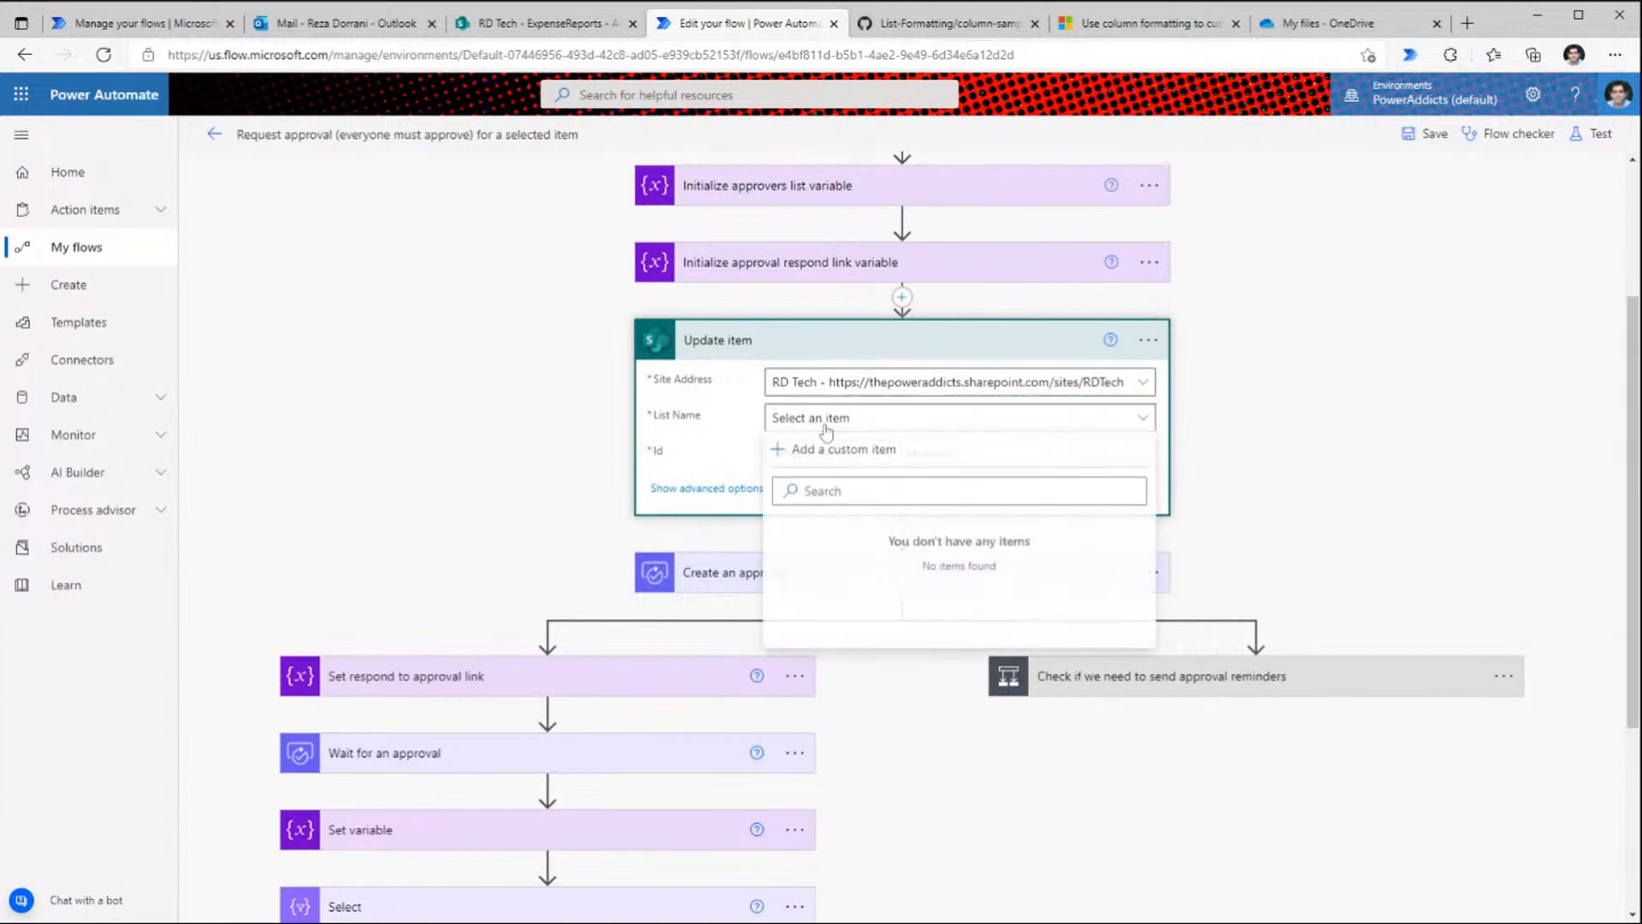
pyautogui.click(837, 481)
pyautogui.write('e')
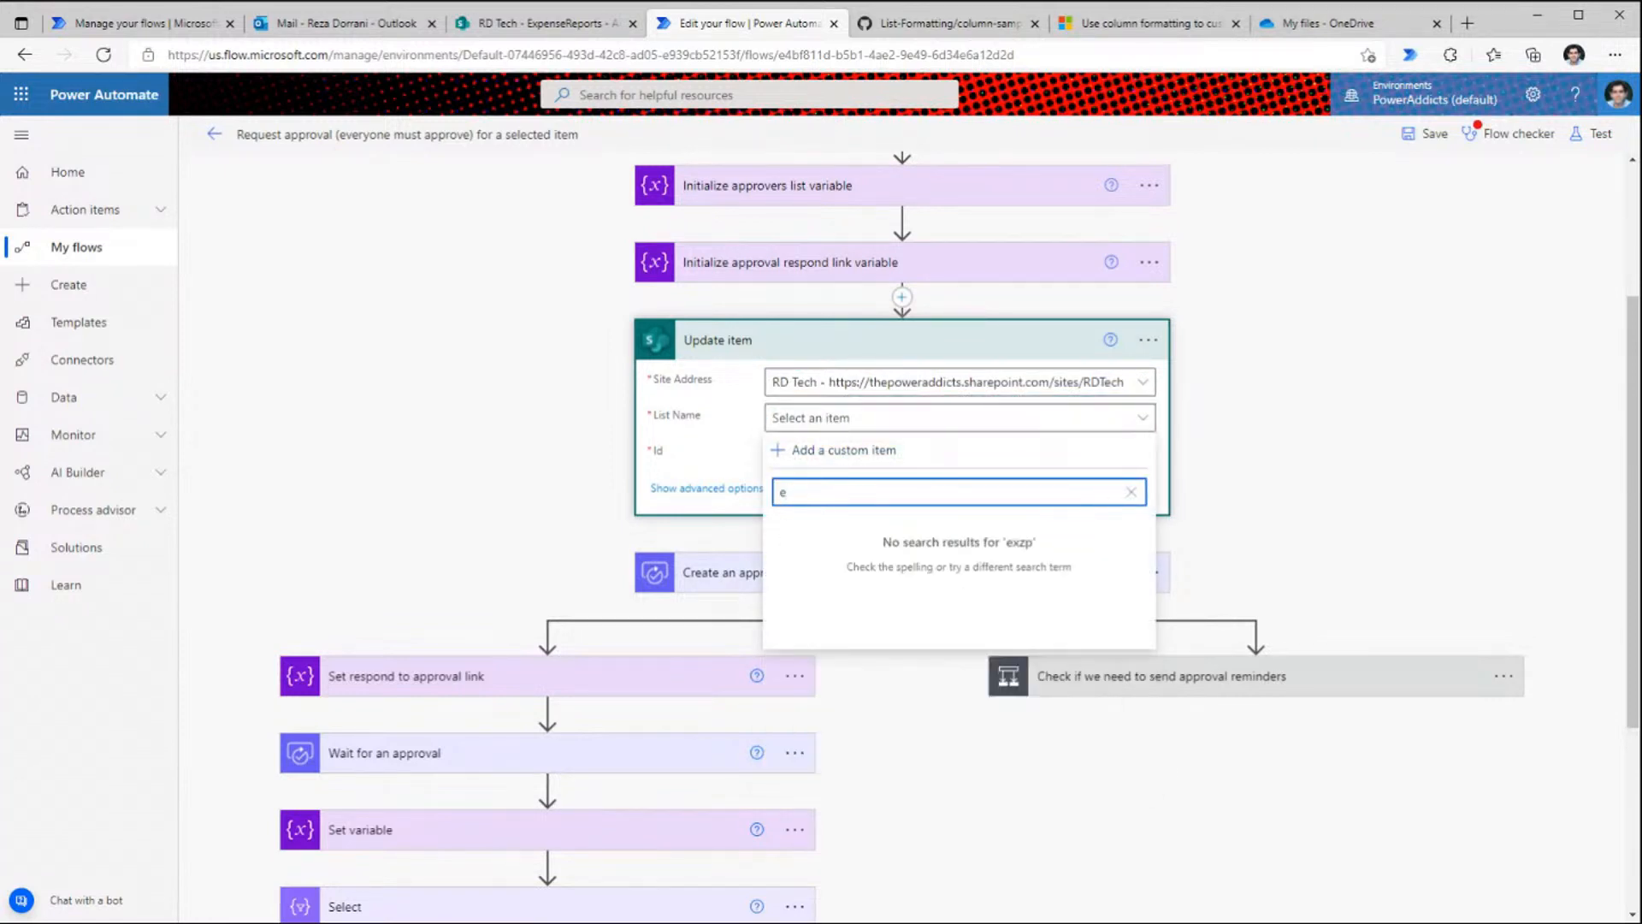
pyautogui.write('xzpxpe')
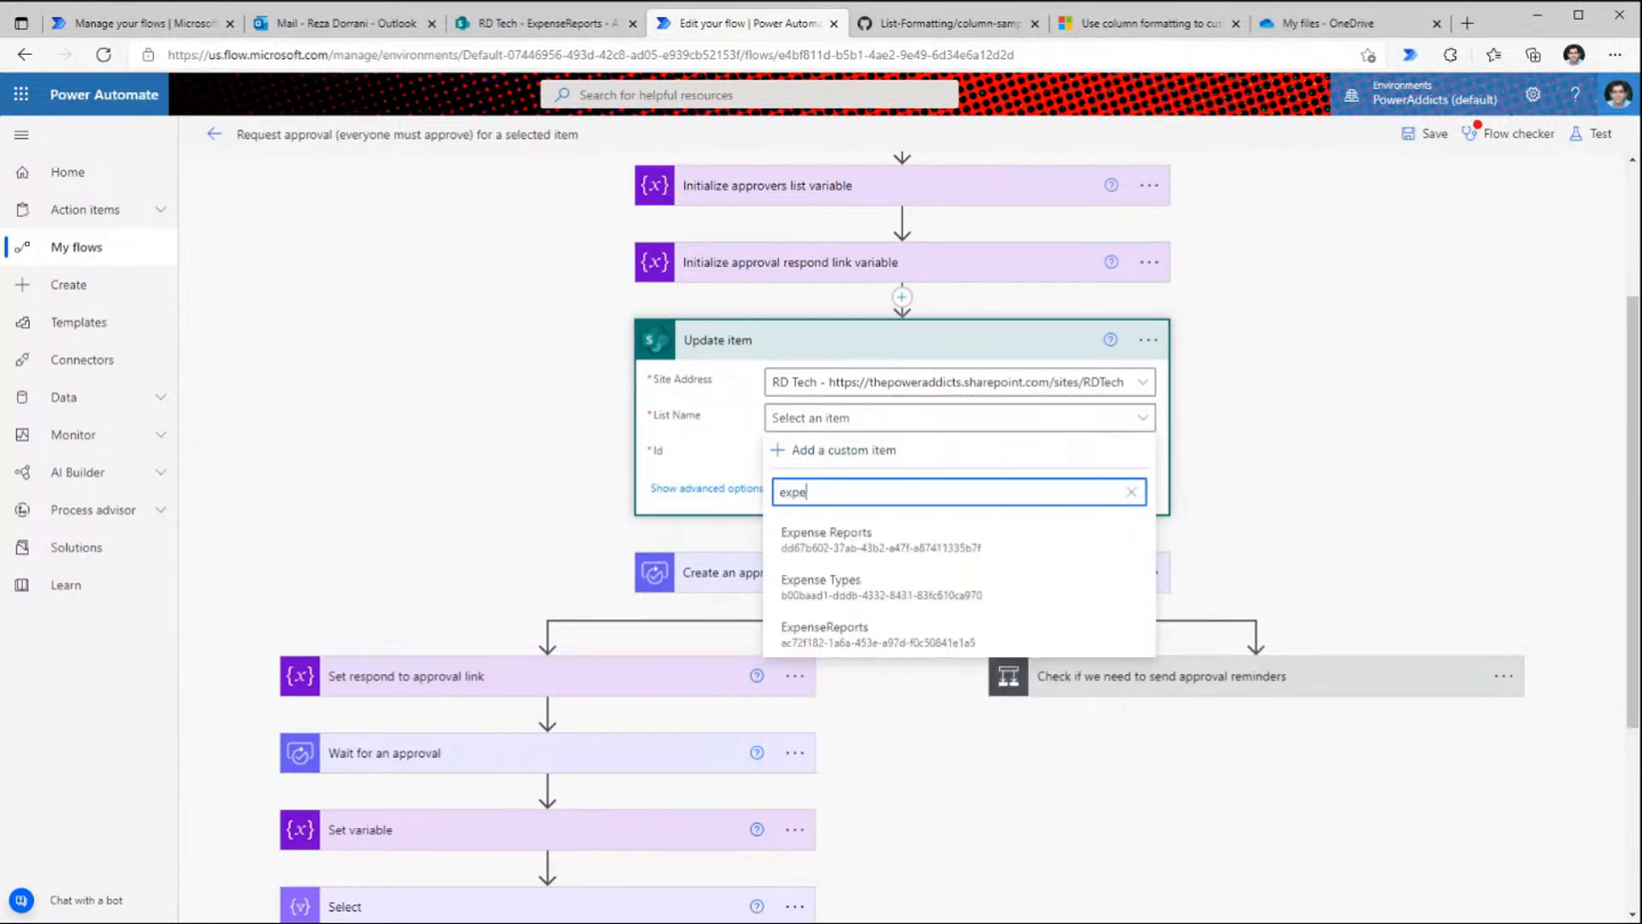
pyautogui.click(864, 631)
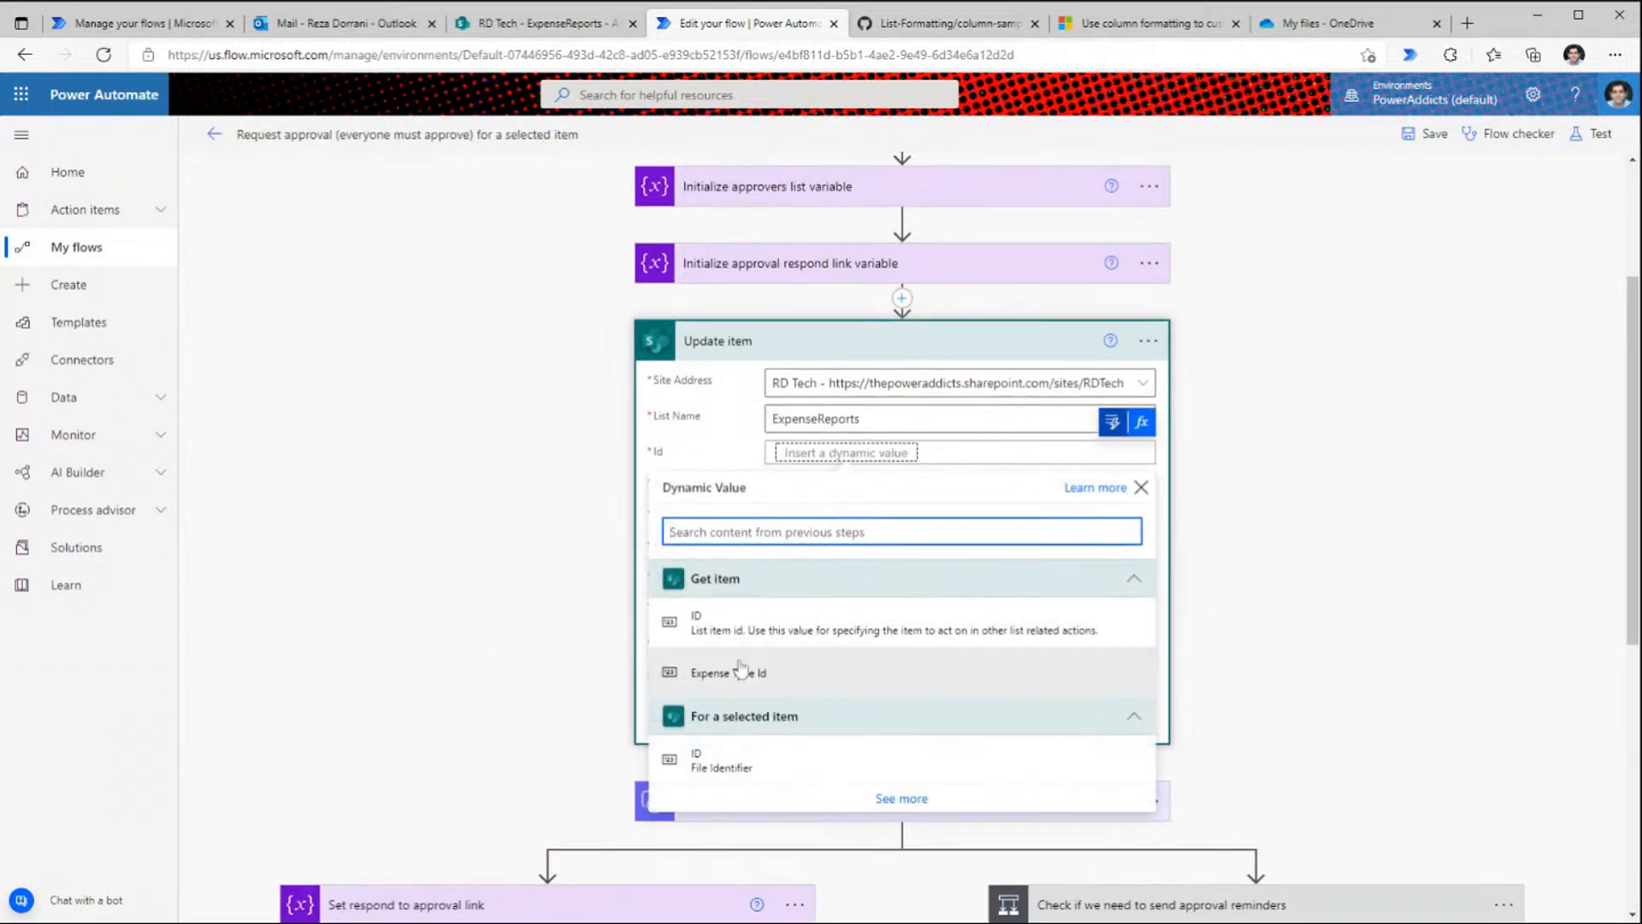
# Step: Map Id, Amount, Start Date, End Date and Description to the selected item's values
pyautogui.click(737, 624)
pyautogui.click(1106, 482)
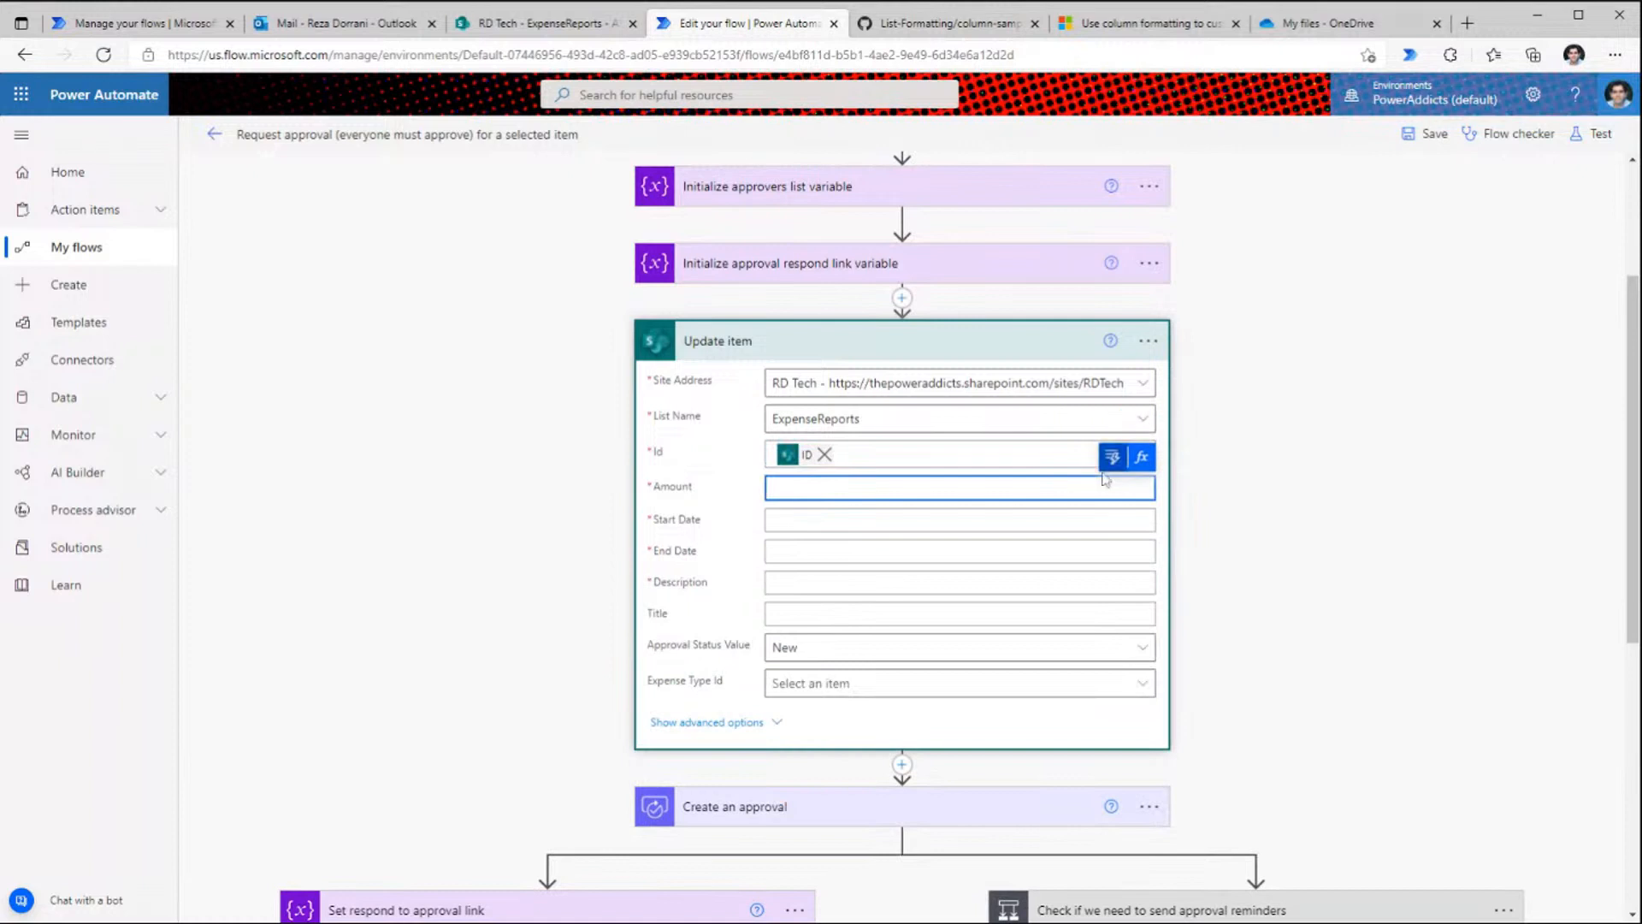
pyautogui.click(746, 660)
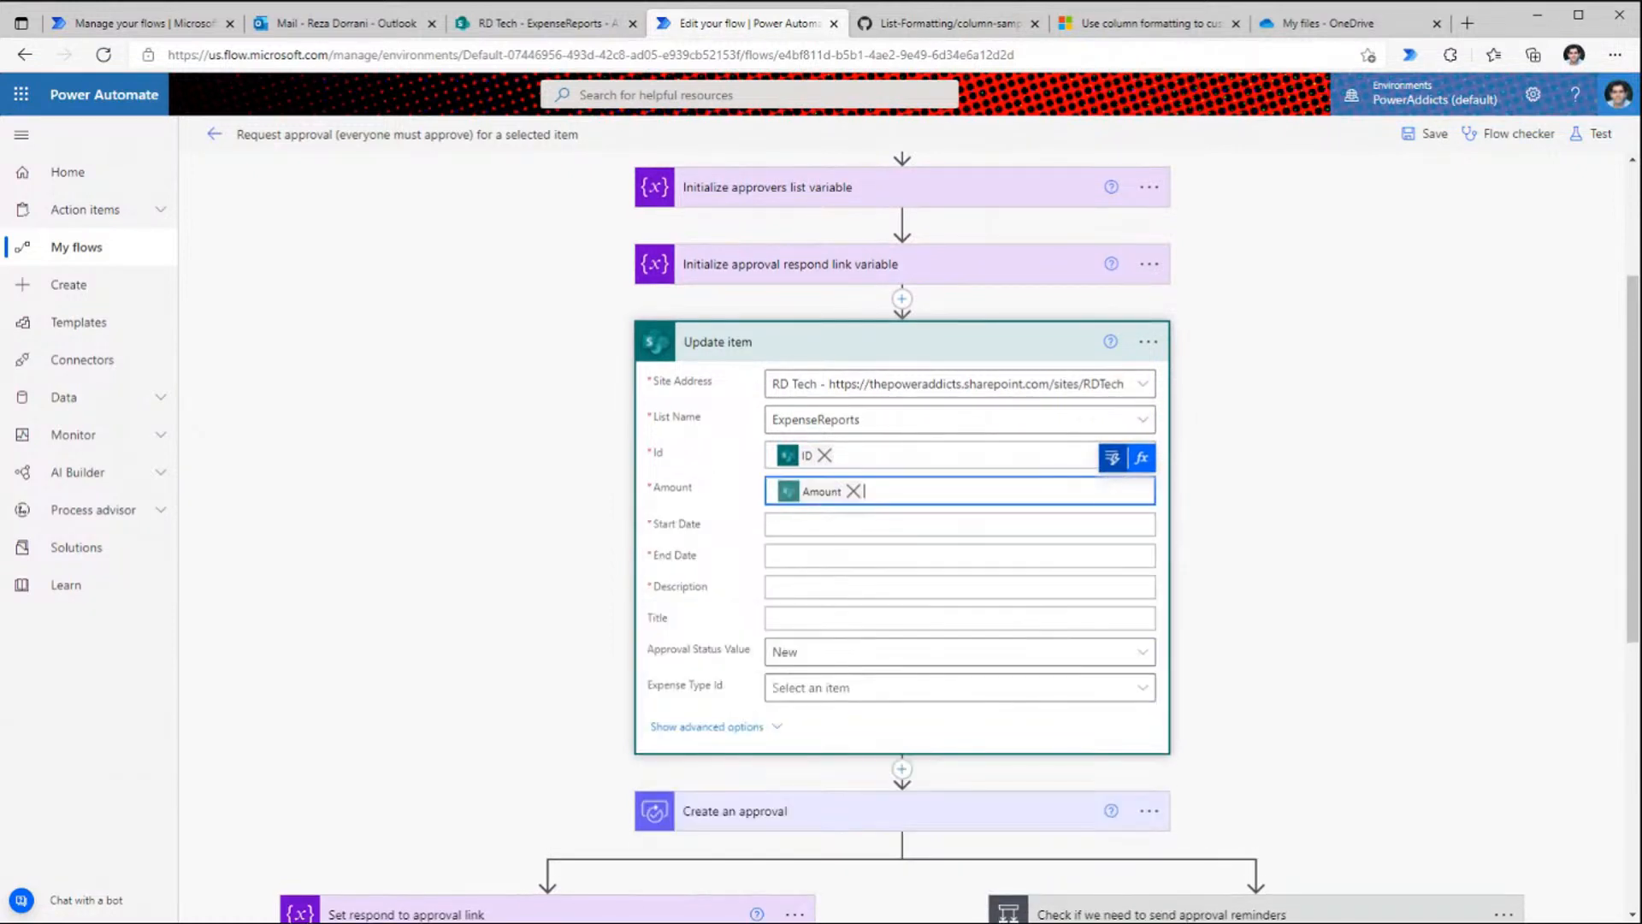
pyautogui.click(1119, 523)
pyautogui.click(1113, 494)
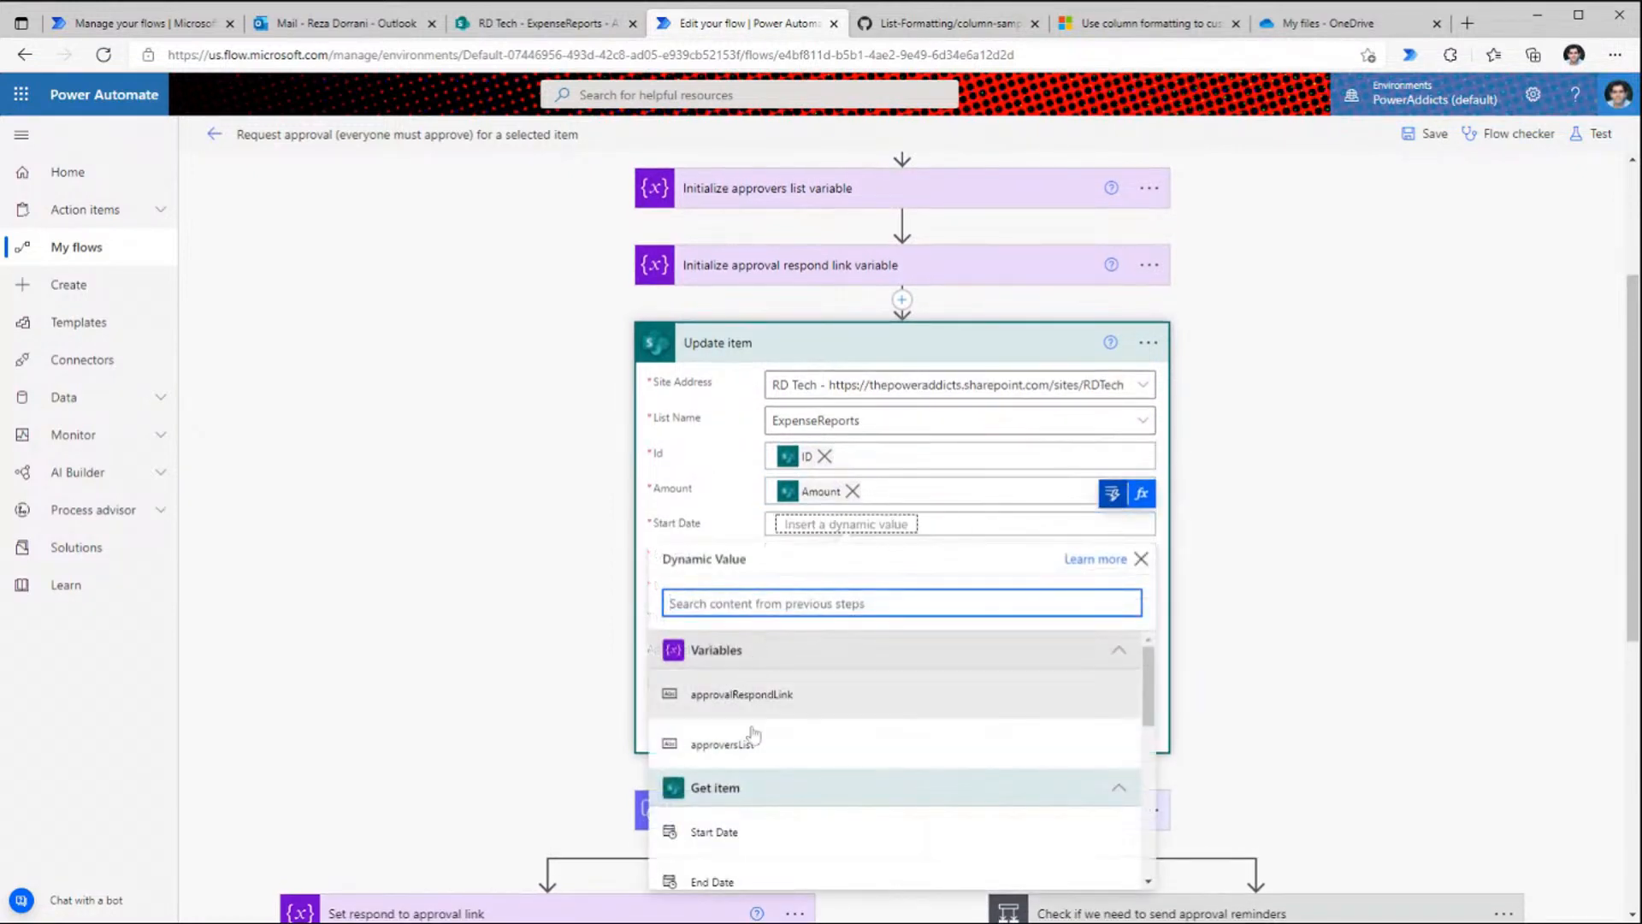
pyautogui.click(773, 832)
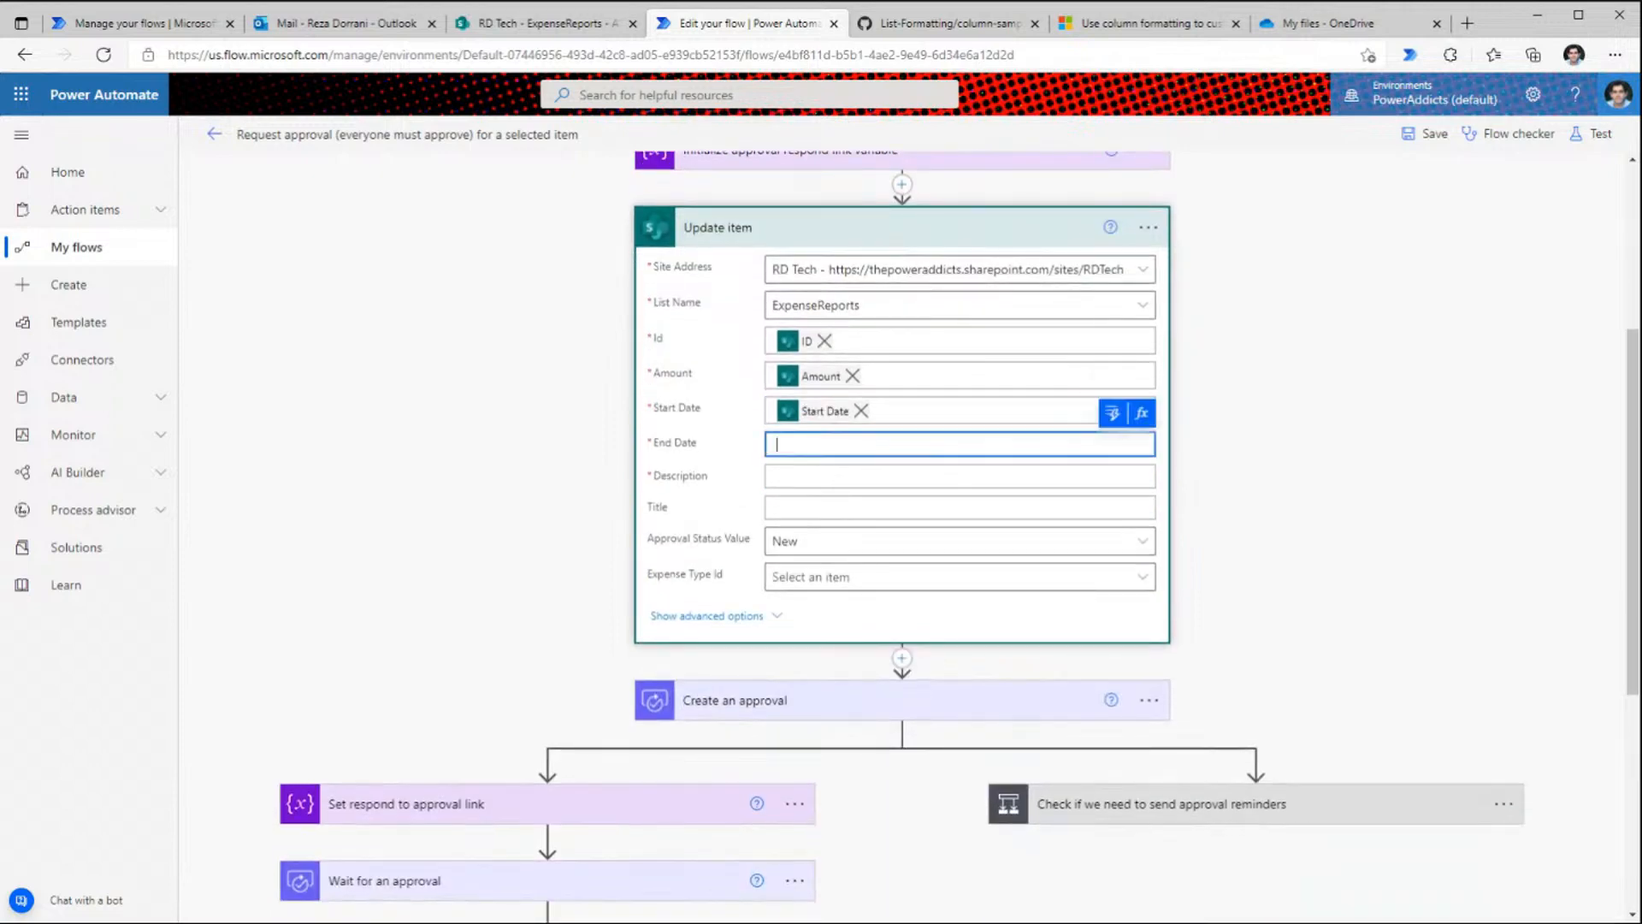
pyautogui.scroll(-1, 1010, 493)
pyautogui.click(1113, 298)
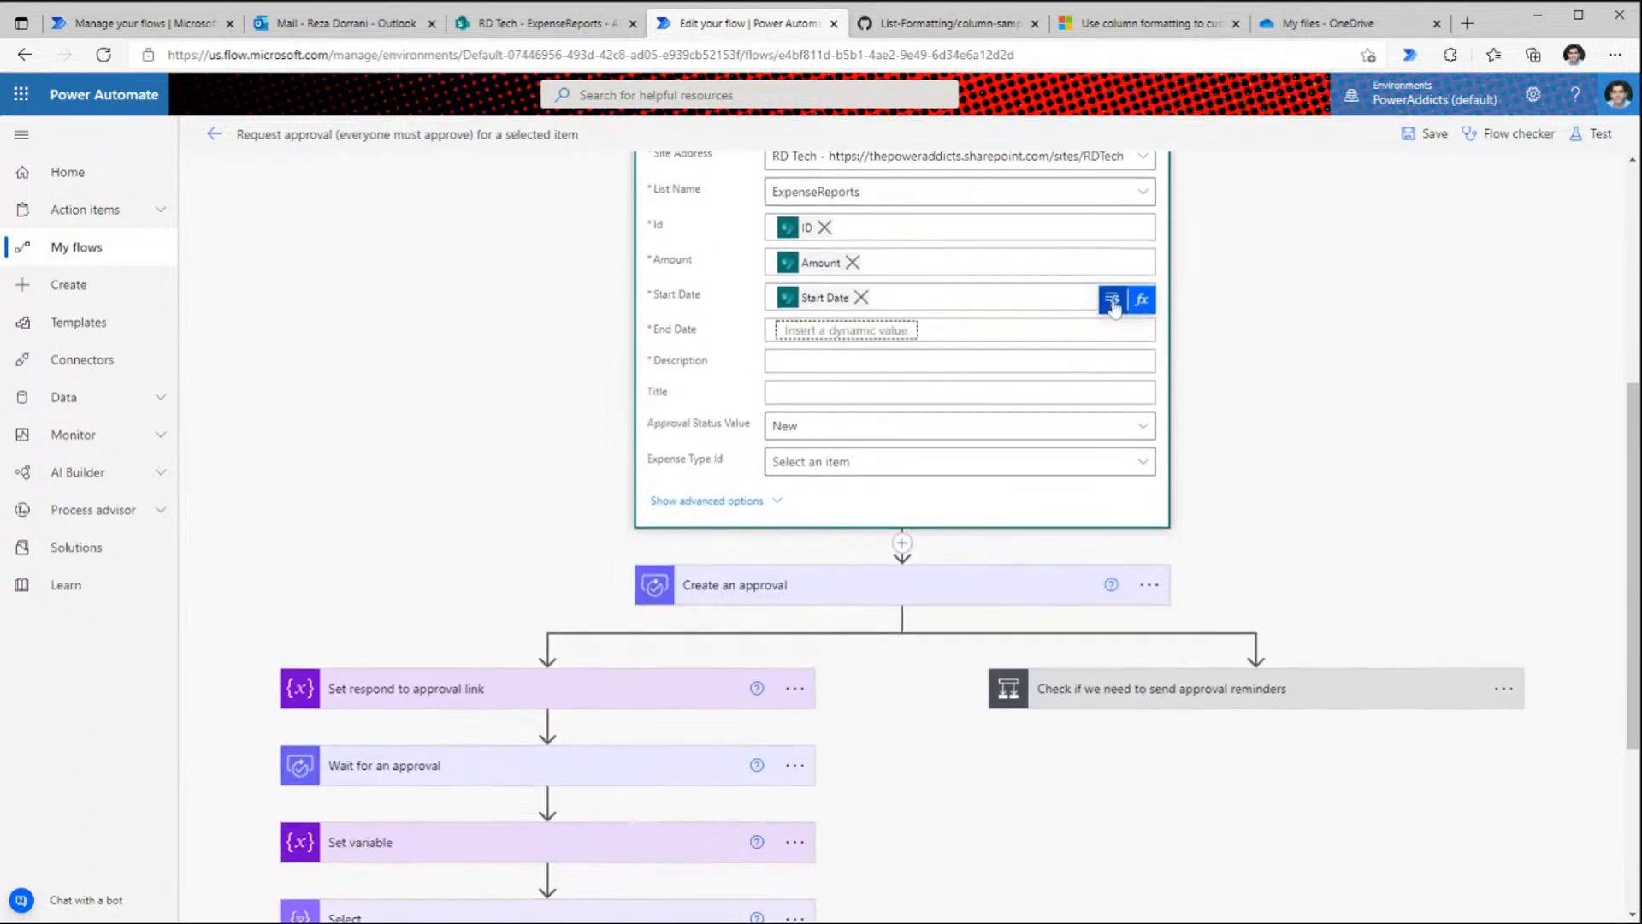
pyautogui.click(764, 690)
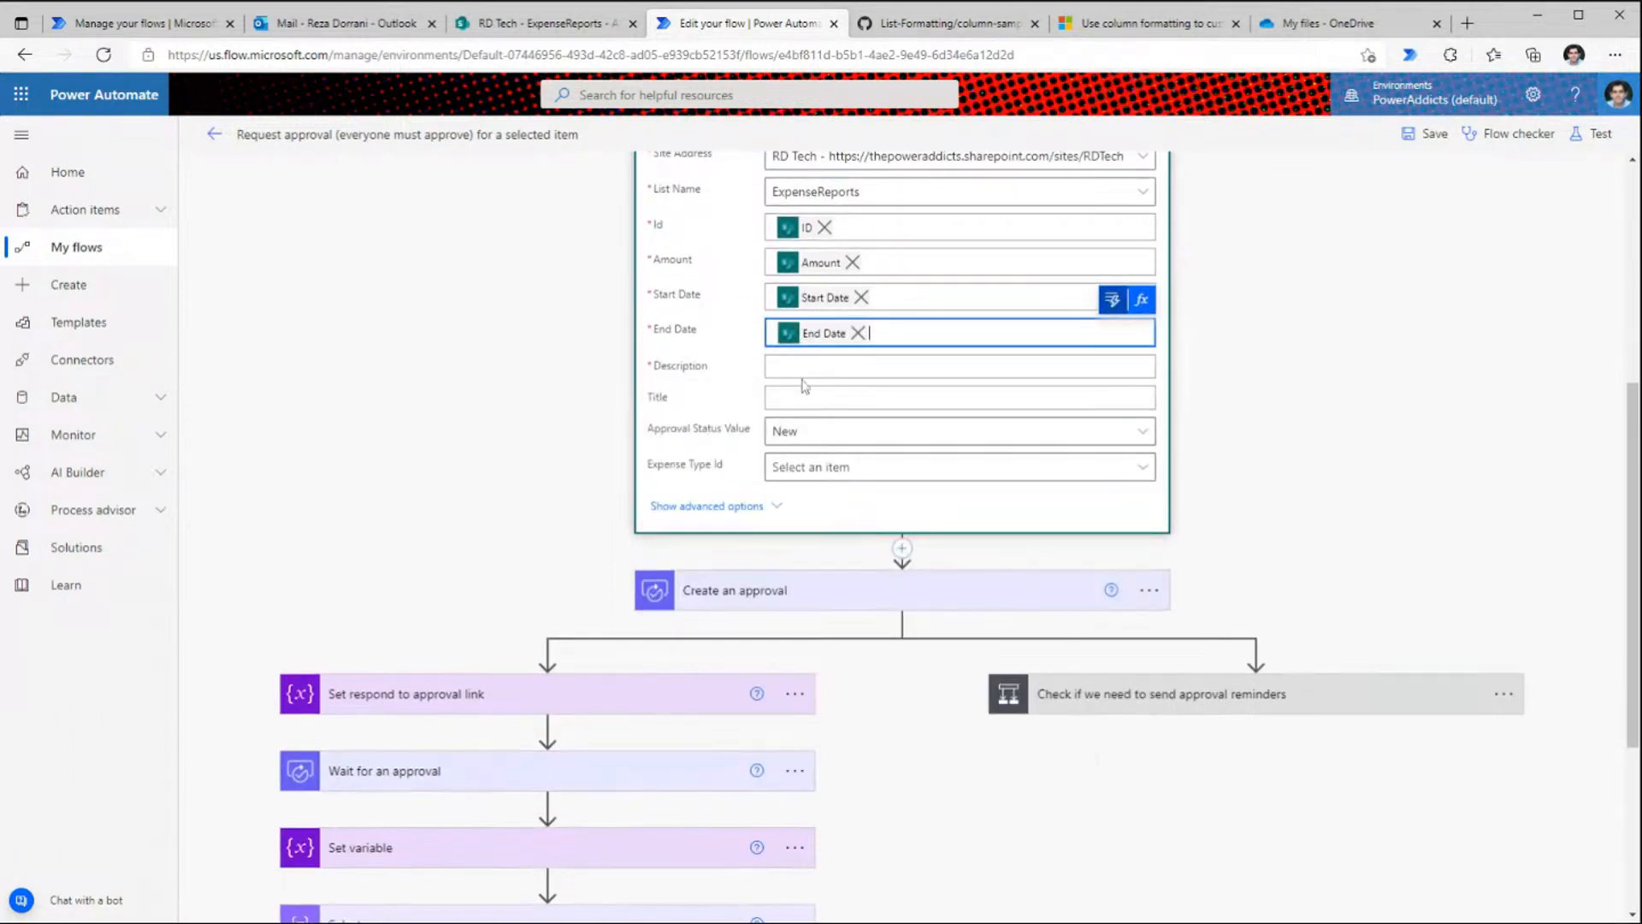
pyautogui.click(1112, 335)
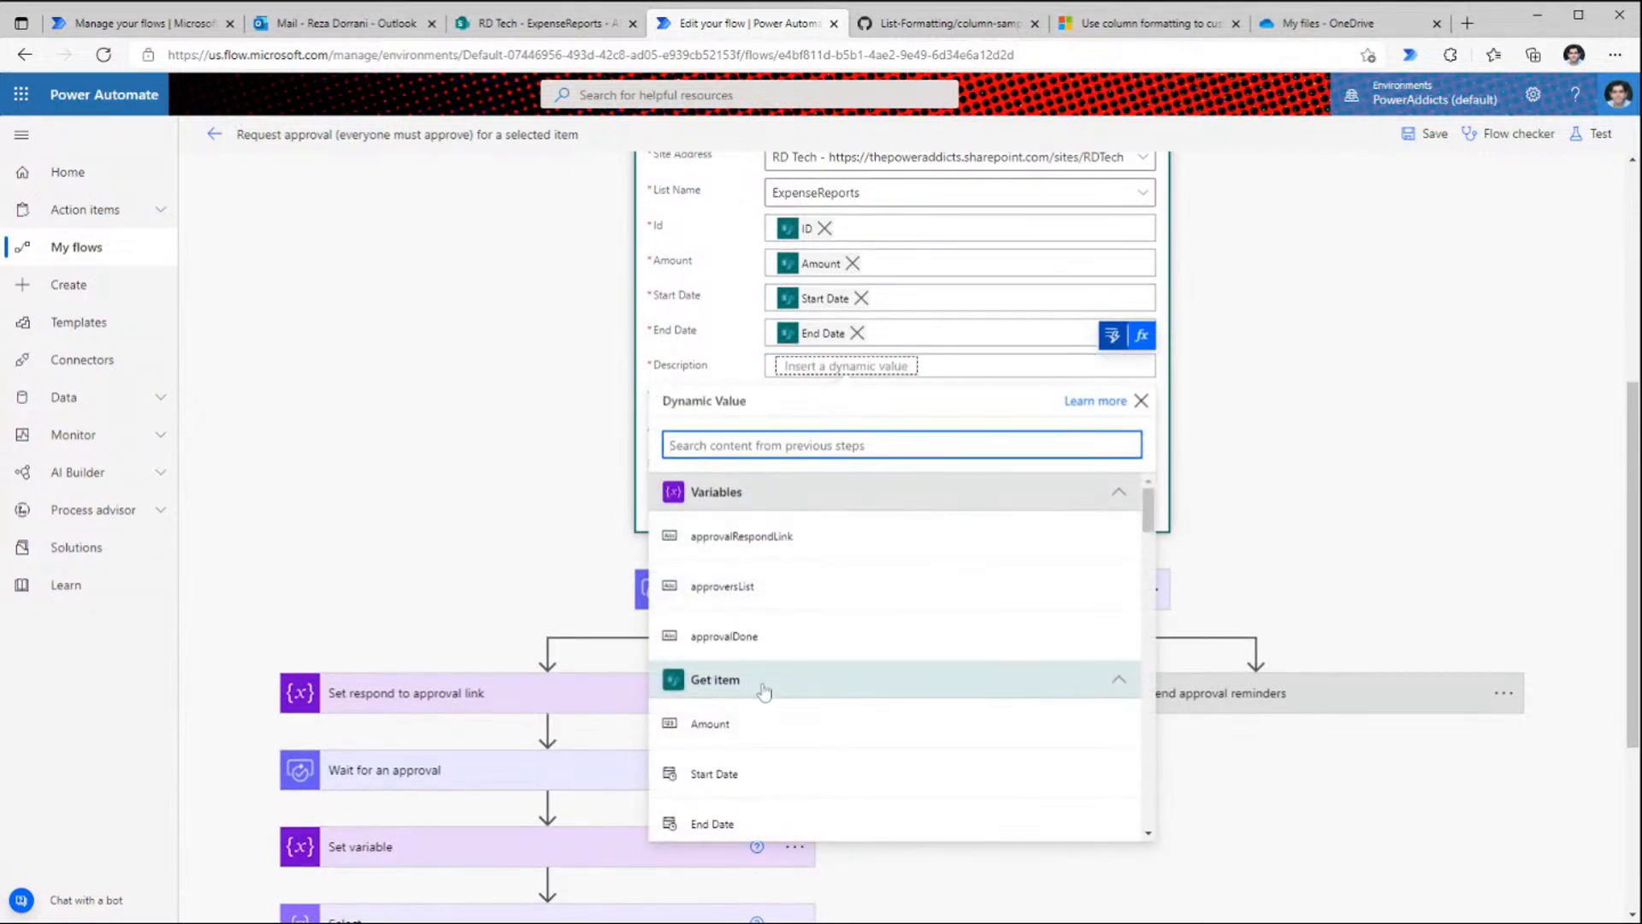
pyautogui.write('desc')
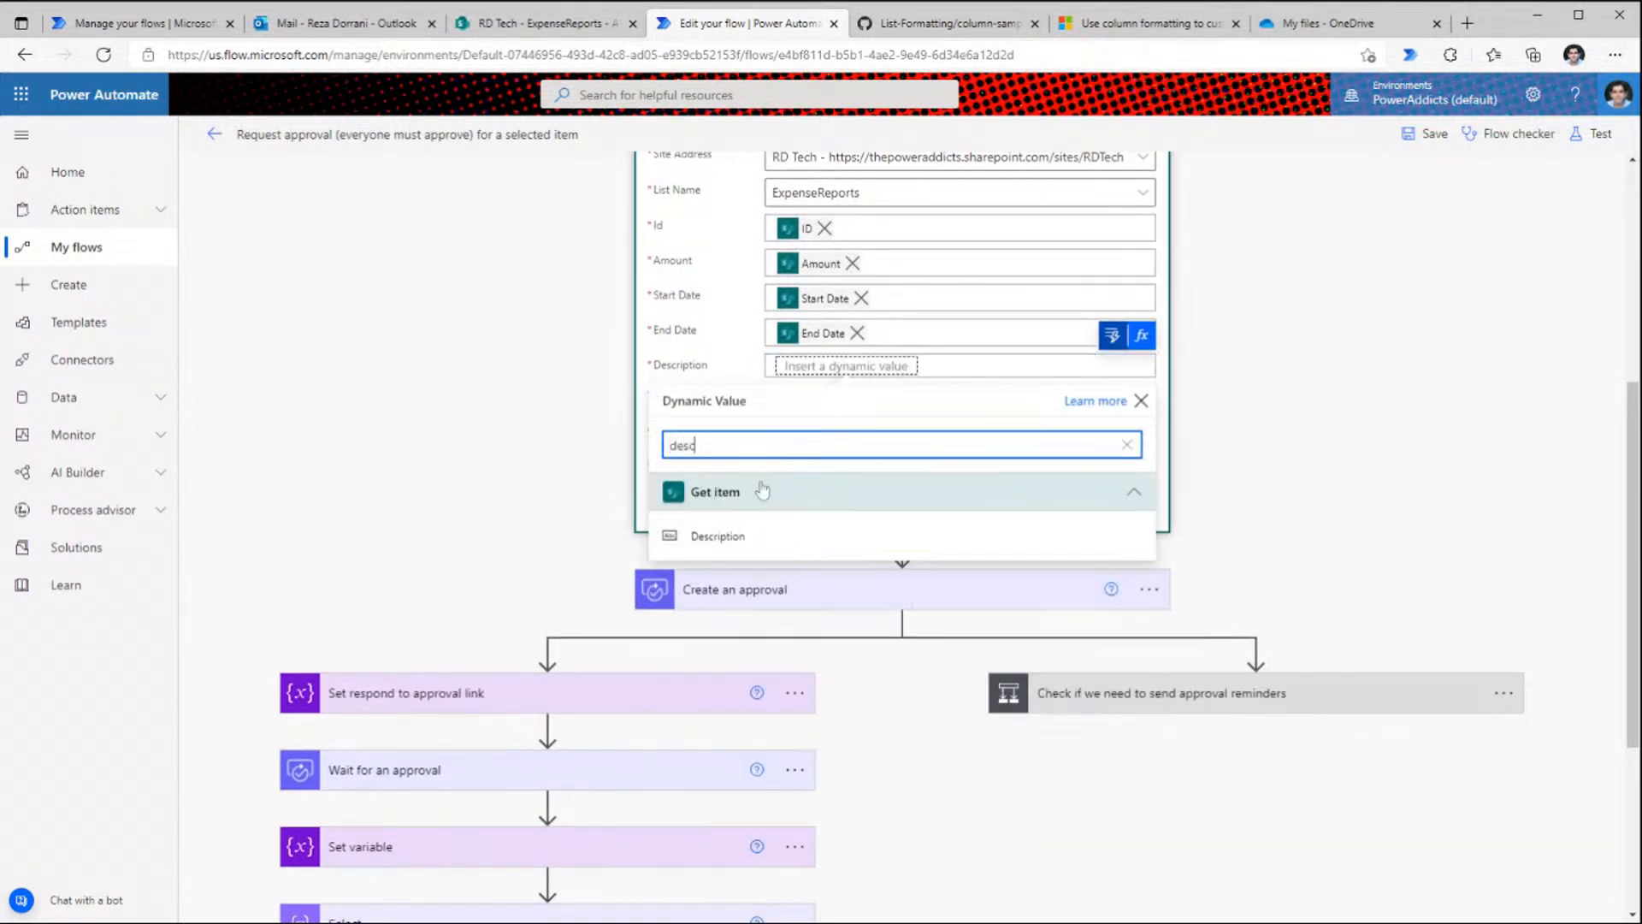
pyautogui.click(710, 532)
# Step: Set the Update item step's Approval Status Value to Pending
pyautogui.scroll(4, 743, 416)
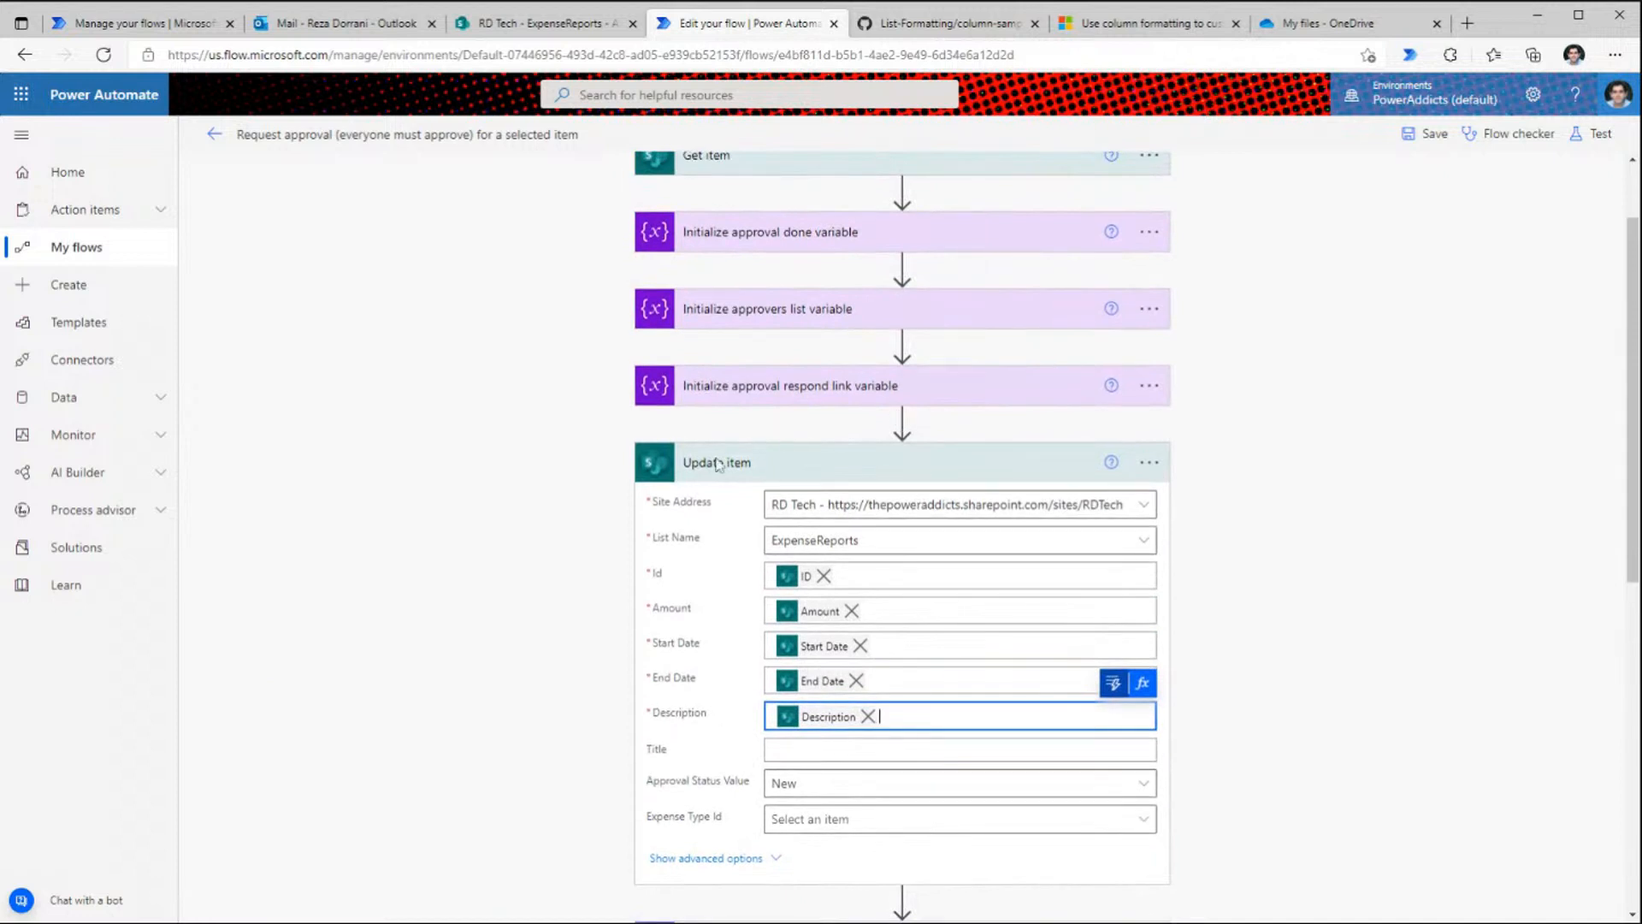
pyautogui.scroll(-4, 780, 537)
pyautogui.click(775, 514)
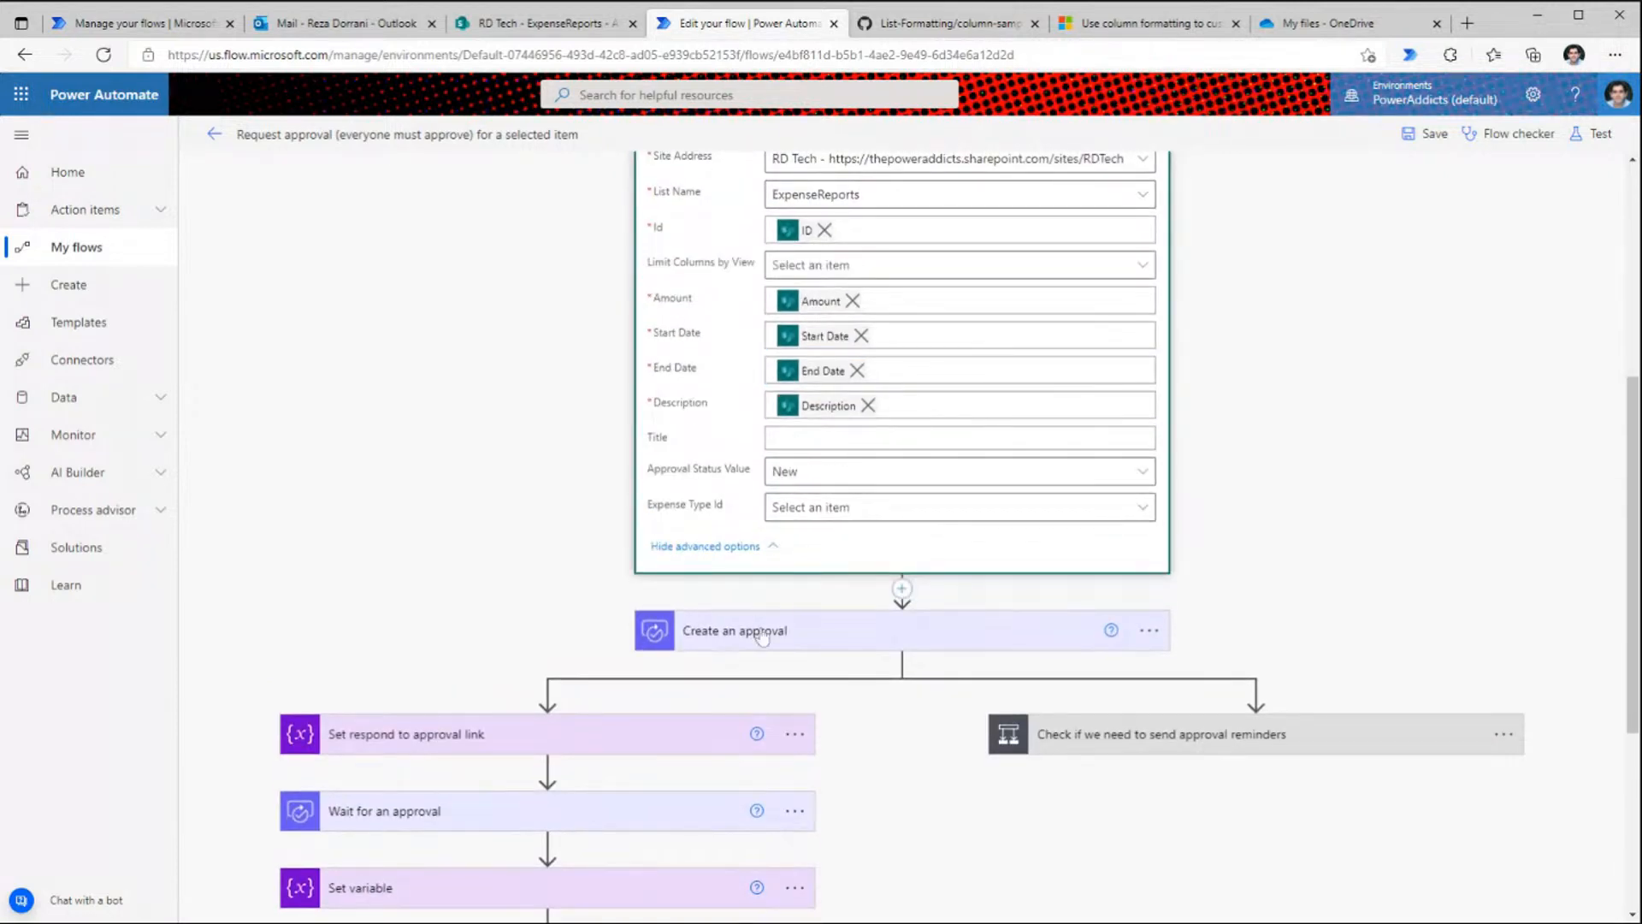
pyautogui.click(851, 472)
pyautogui.click(806, 689)
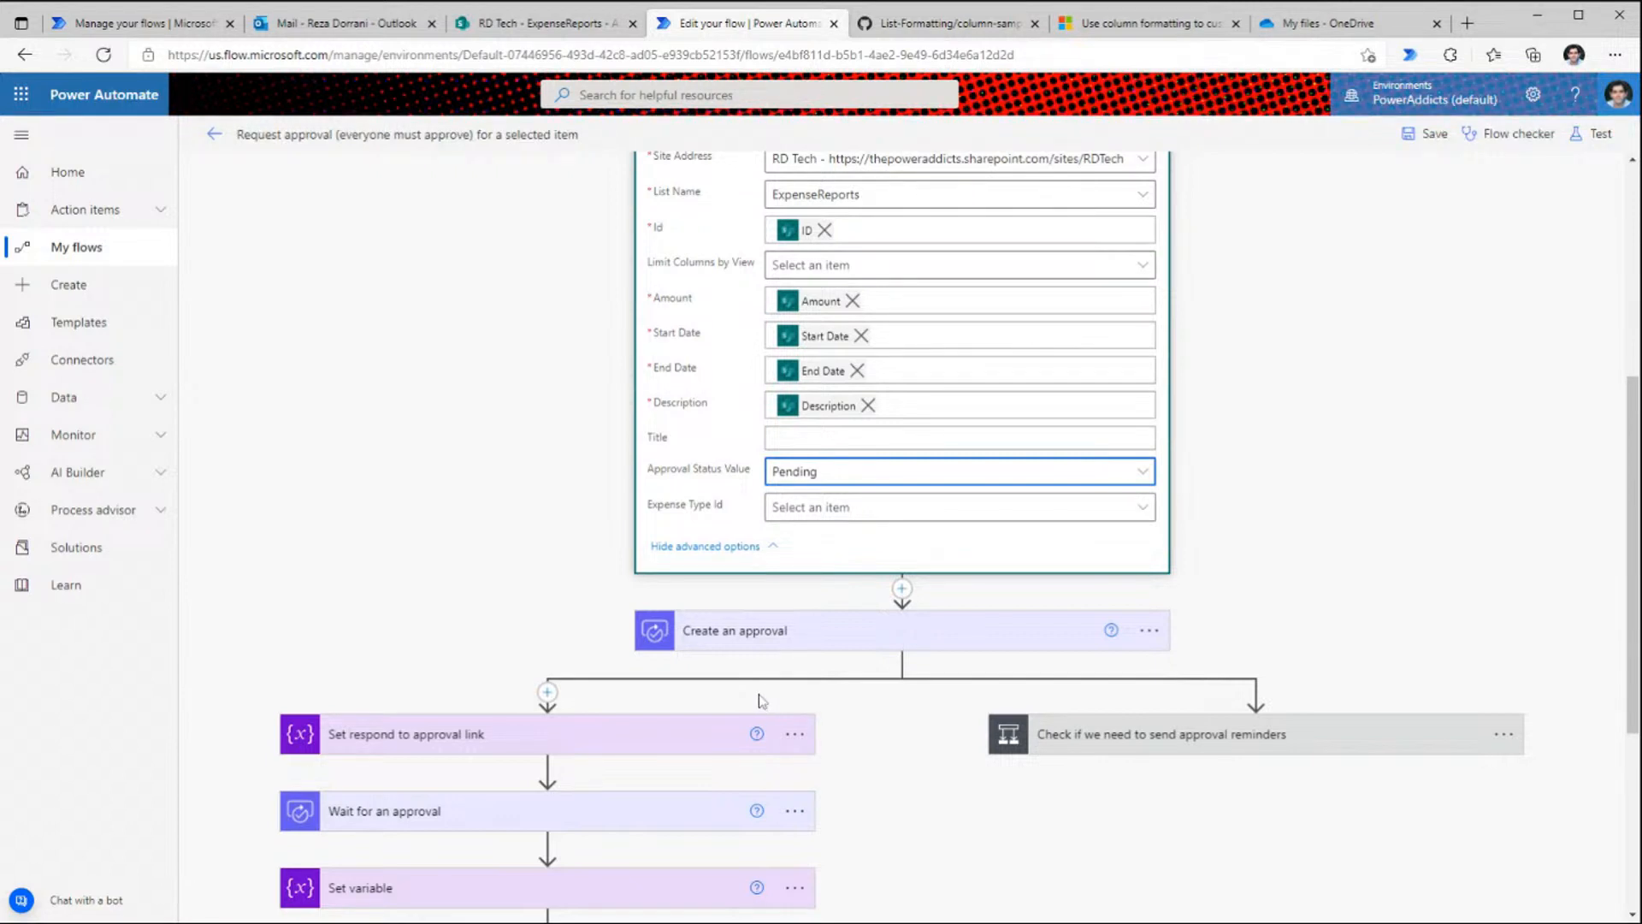
# Step: Copy the Update item step to the clipboard
pyautogui.scroll(-1, 759, 700)
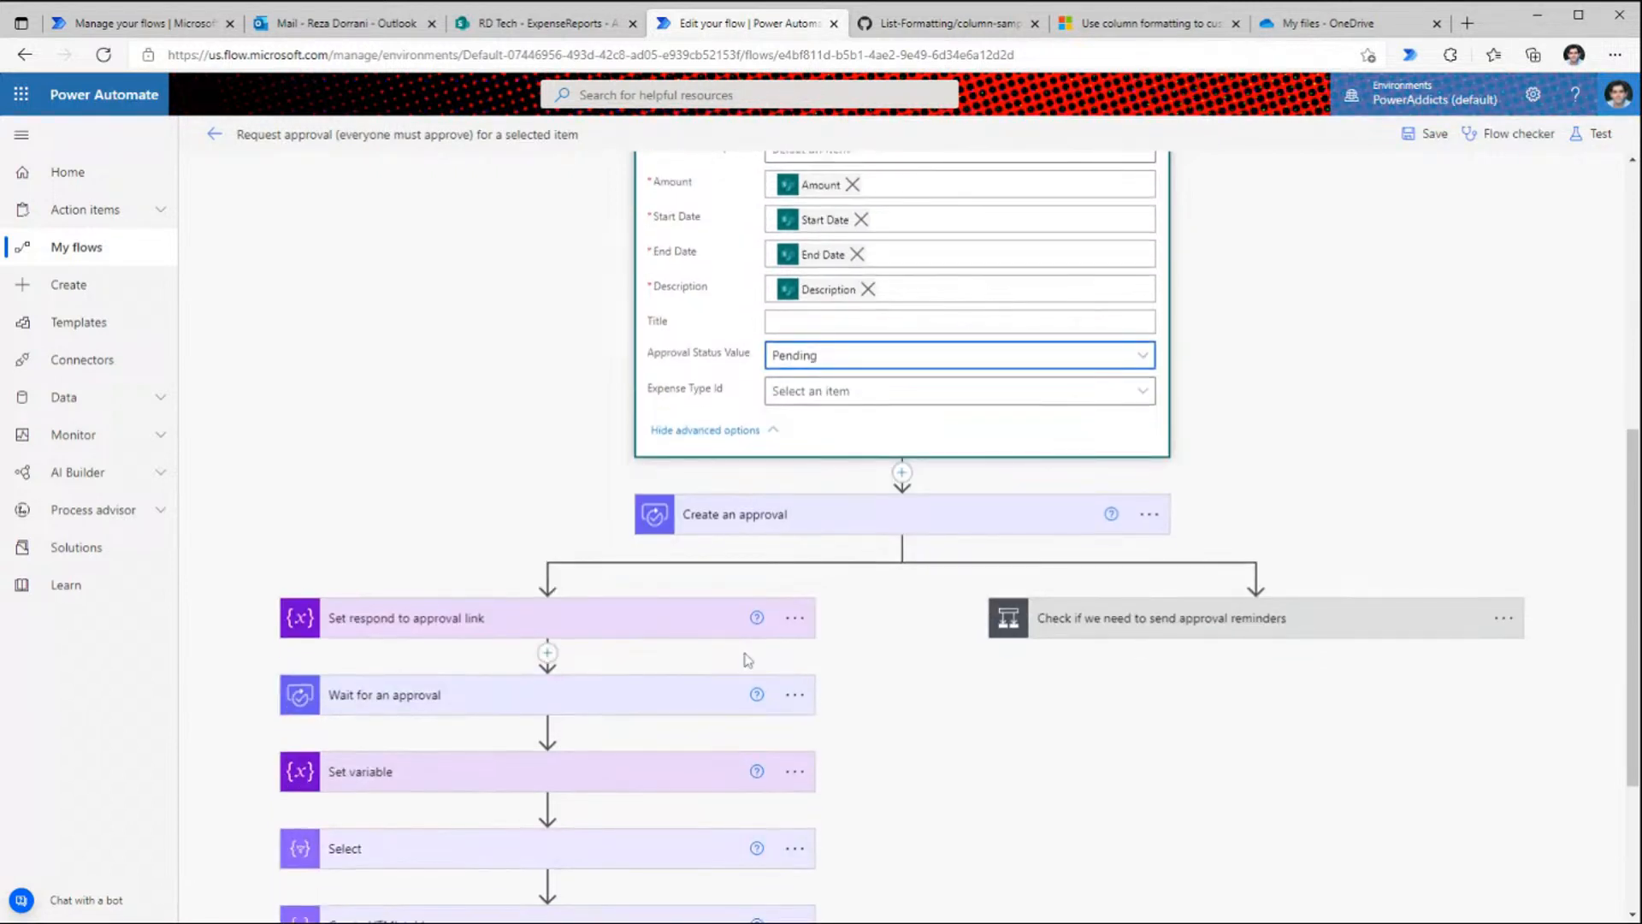
pyautogui.scroll(-2, 747, 660)
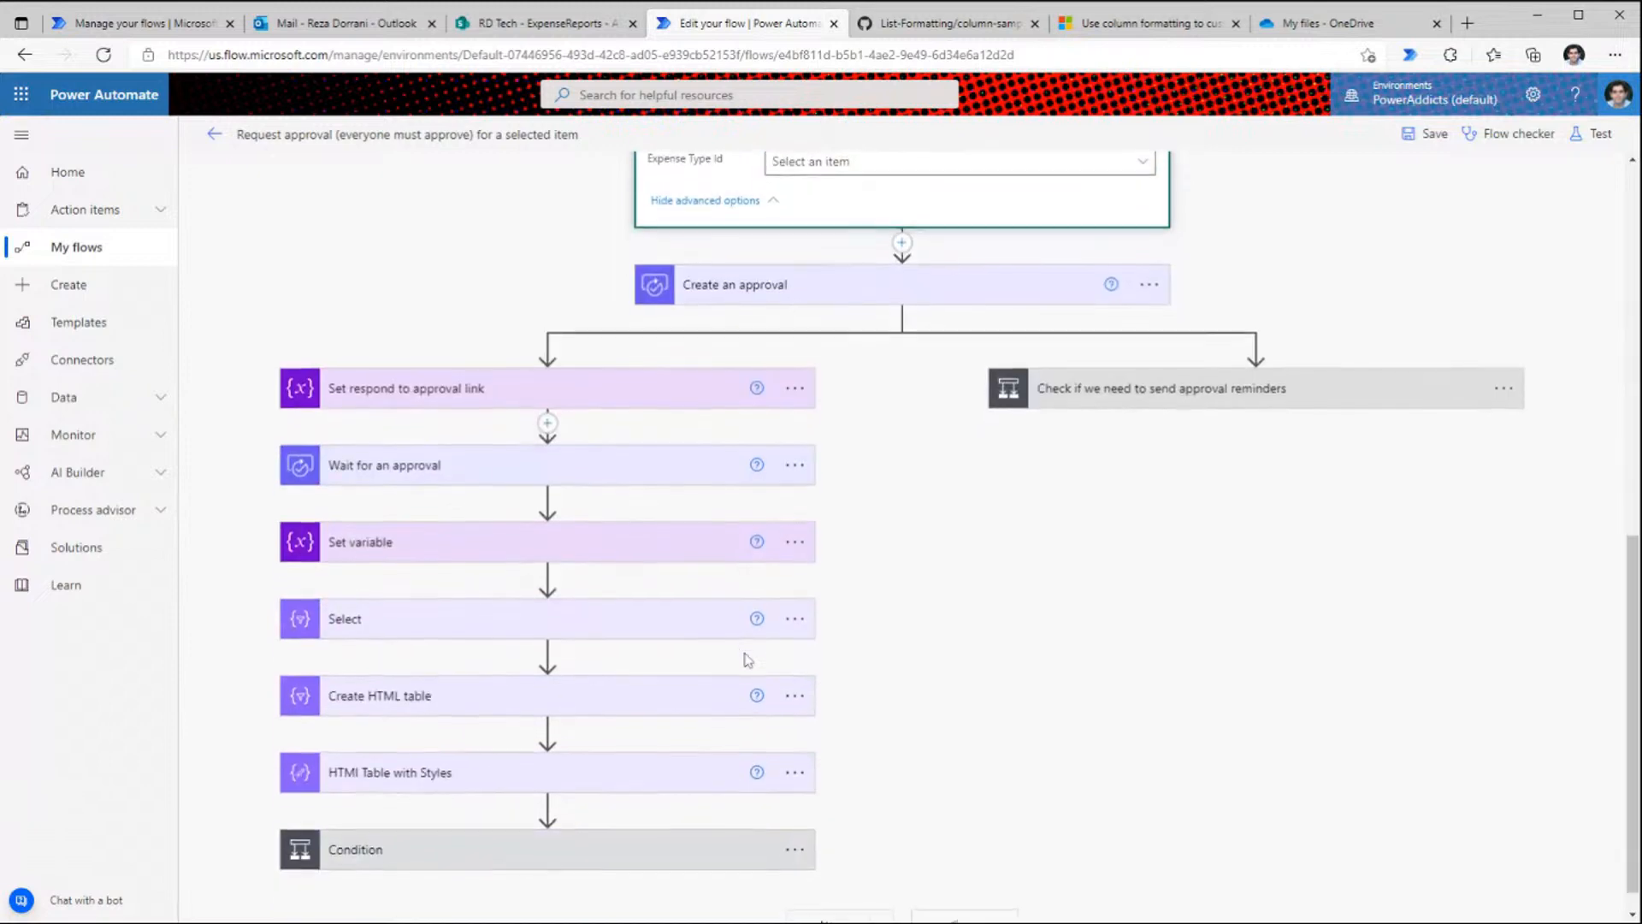
pyautogui.scroll(5, 747, 659)
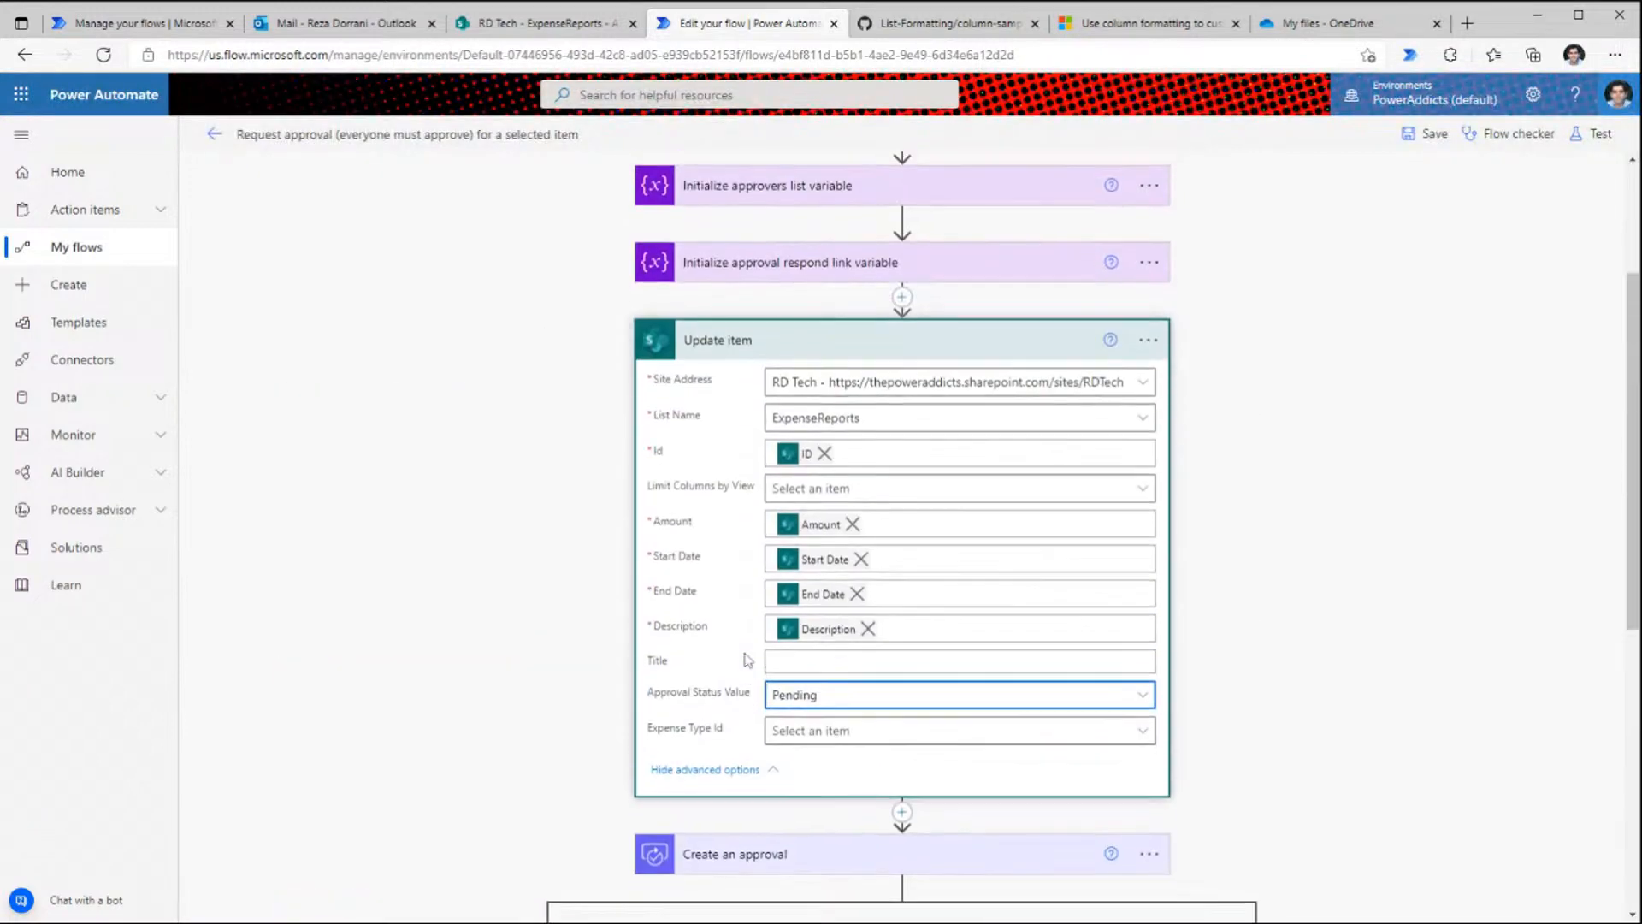
pyautogui.scroll(-2, 753, 654)
pyautogui.scroll(1, 988, 480)
pyautogui.click(1149, 232)
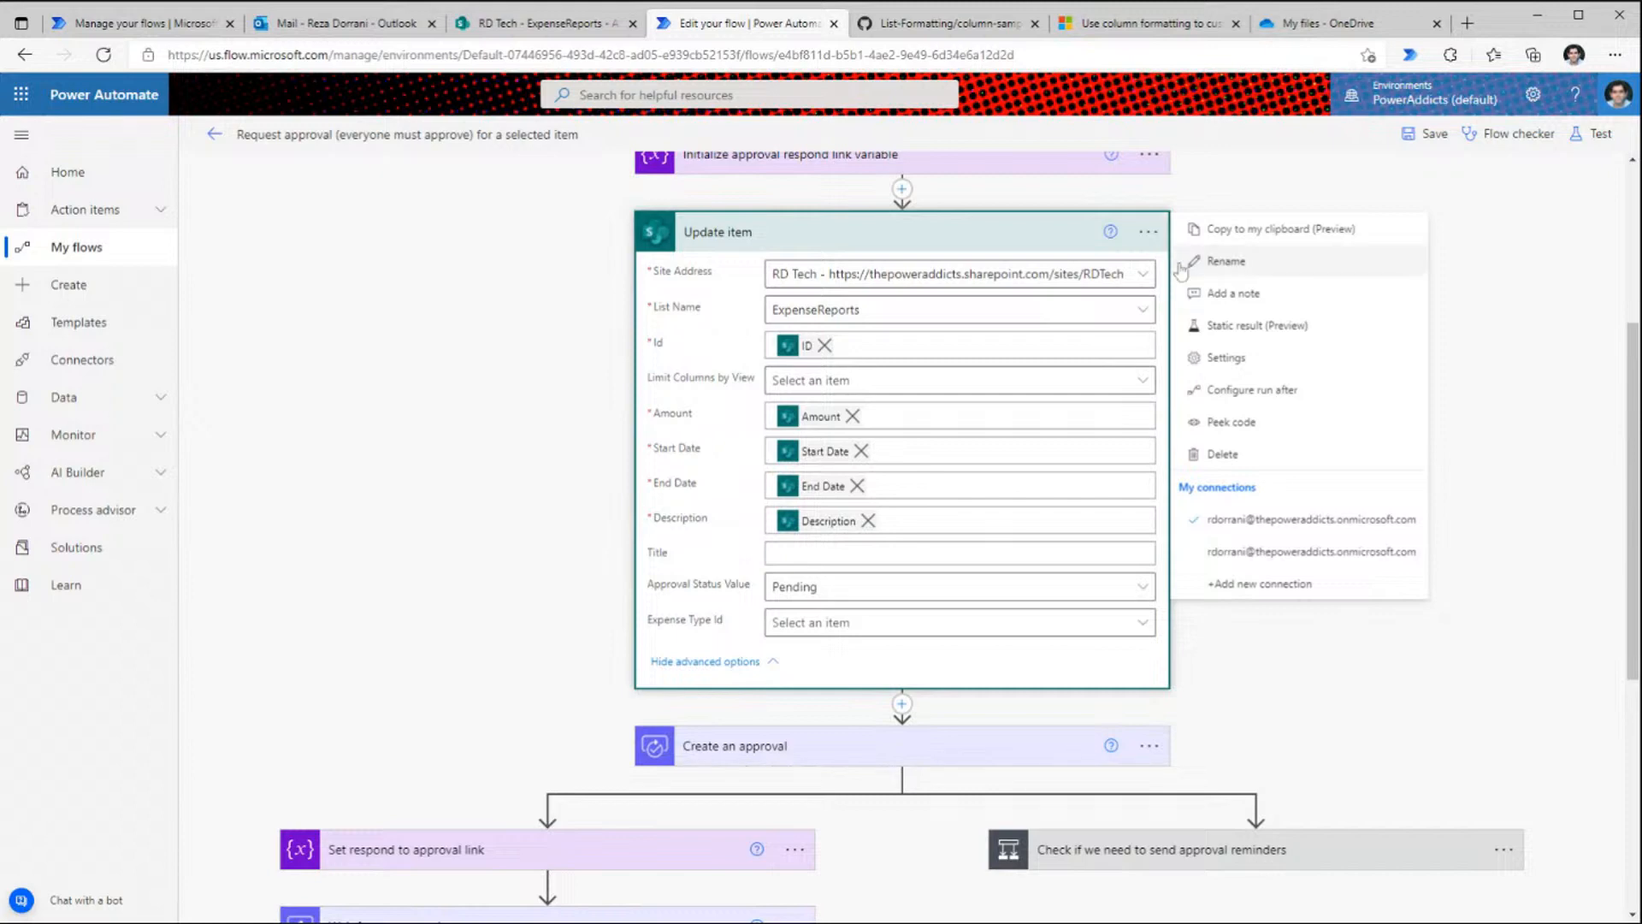
pyautogui.click(1235, 244)
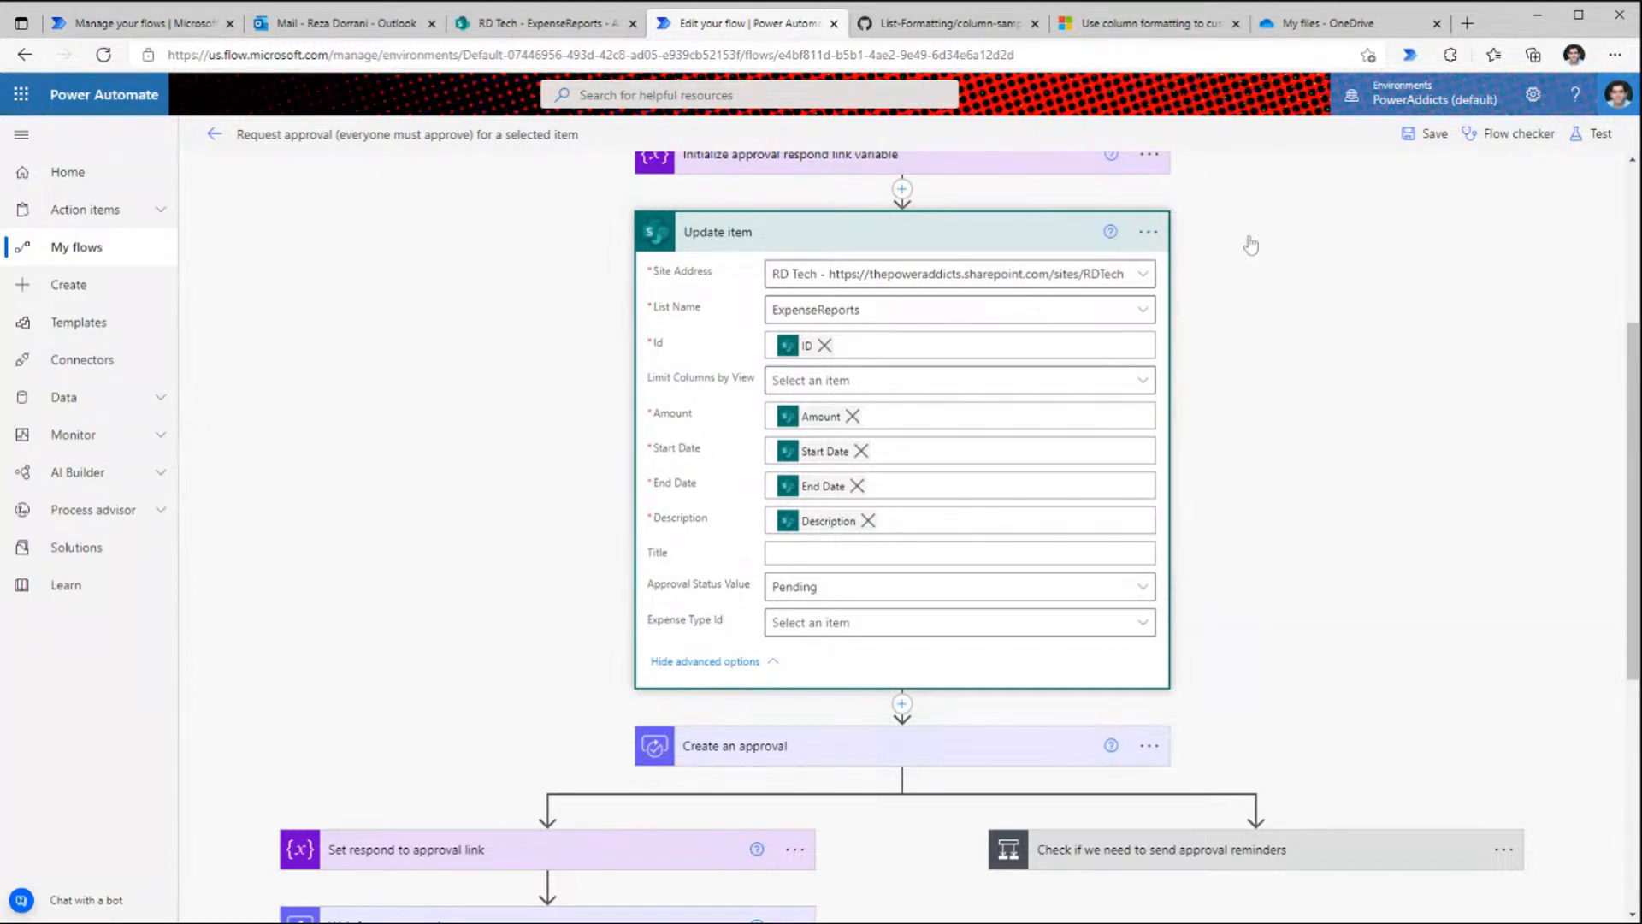
# Step: Expand the Condition to show its Outcome contains Reject rule
pyautogui.scroll(-5, 590, 637)
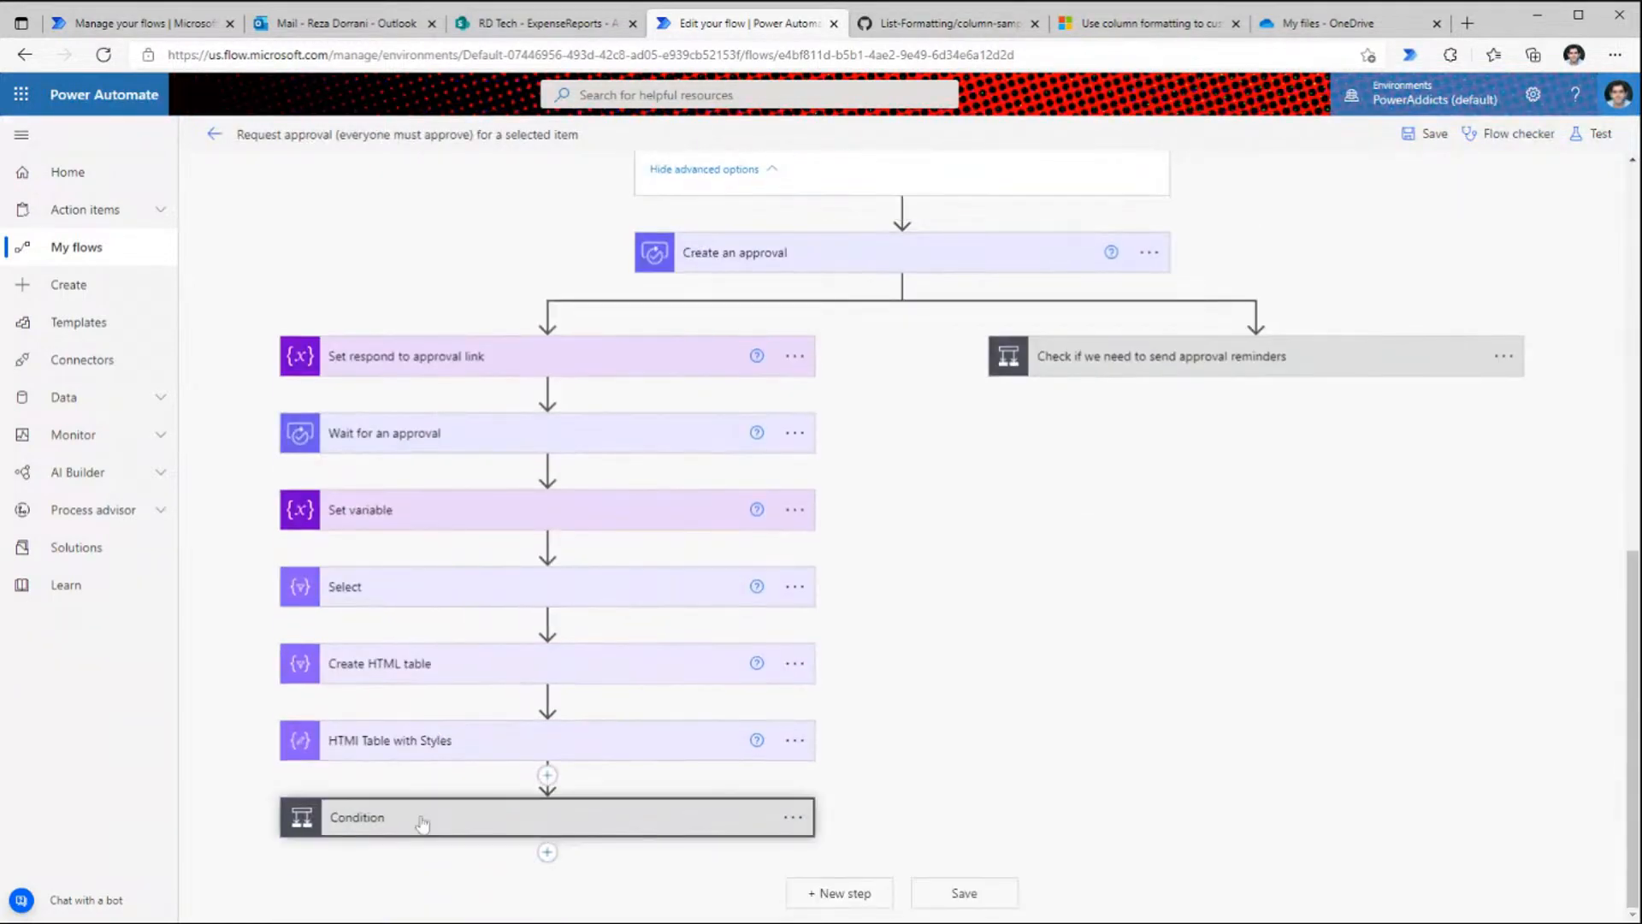
pyautogui.click(422, 823)
pyautogui.click(972, 574)
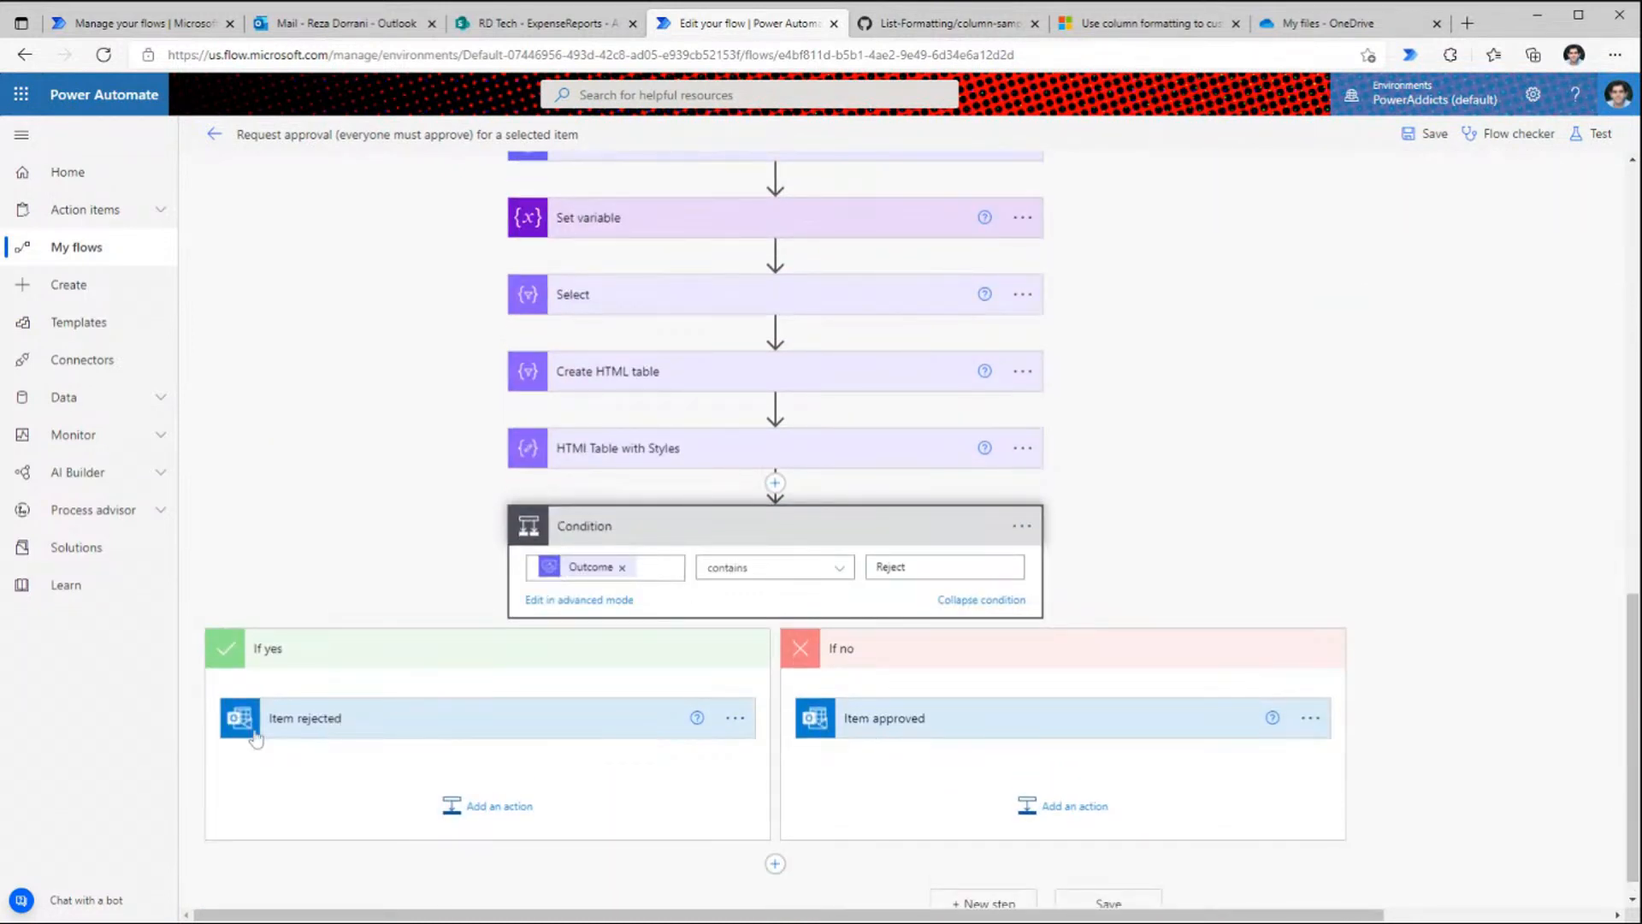
# Step: Paste an Update item step under If yes with Approval Status Value Rejected
pyautogui.click(483, 809)
pyautogui.click(600, 766)
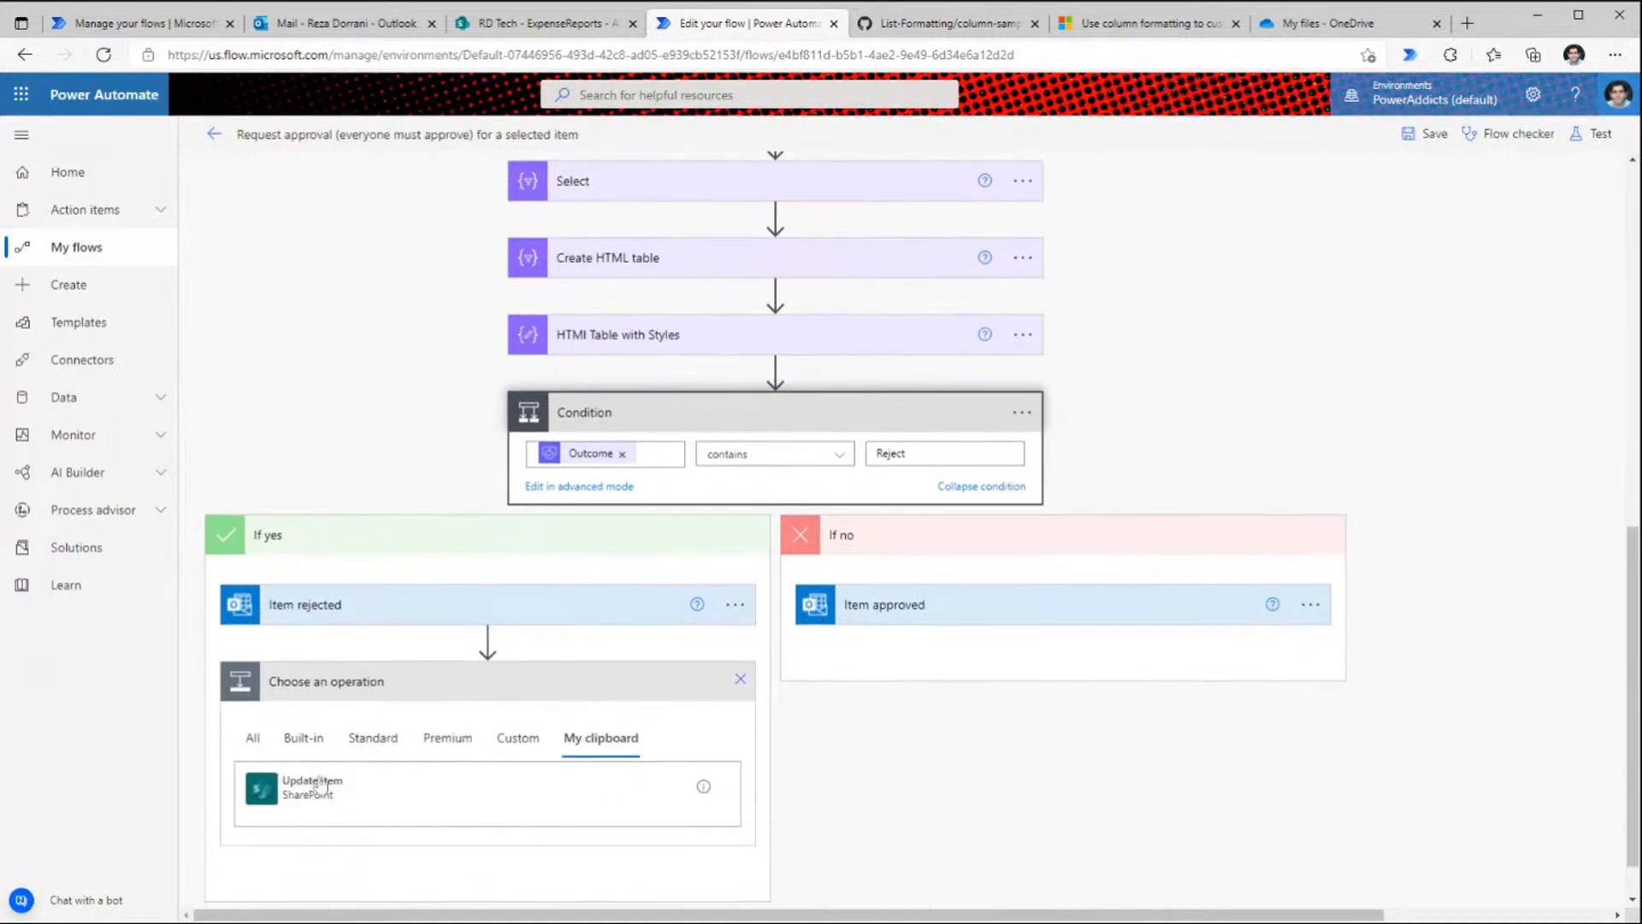
pyautogui.click(385, 766)
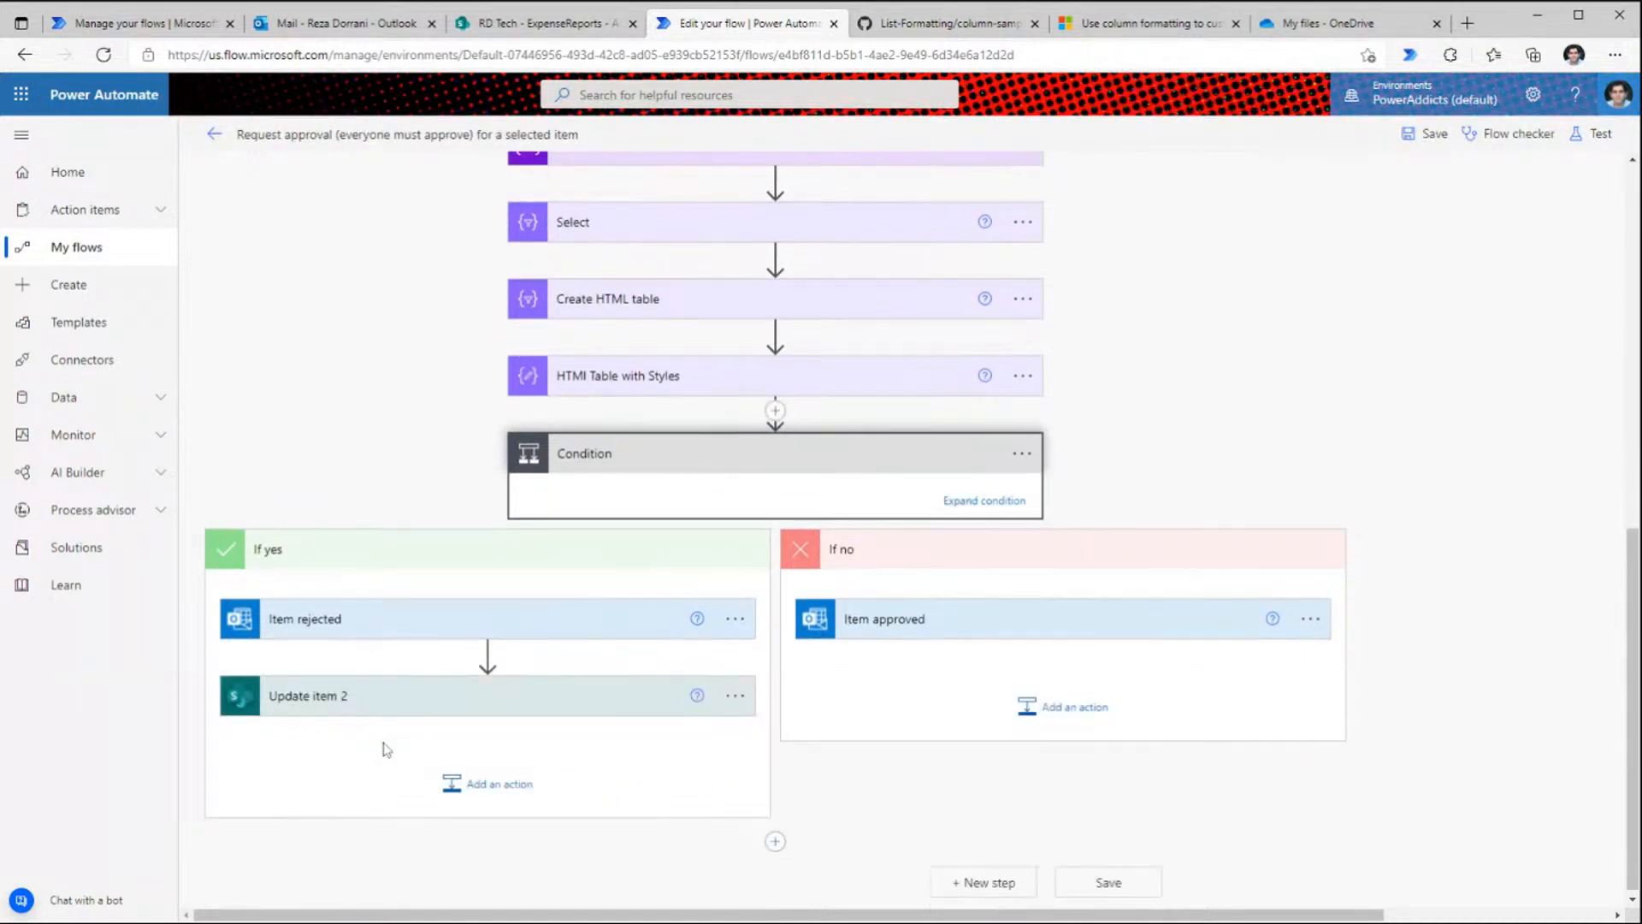
pyautogui.click(428, 696)
pyautogui.scroll(-5, 462, 684)
pyautogui.click(419, 611)
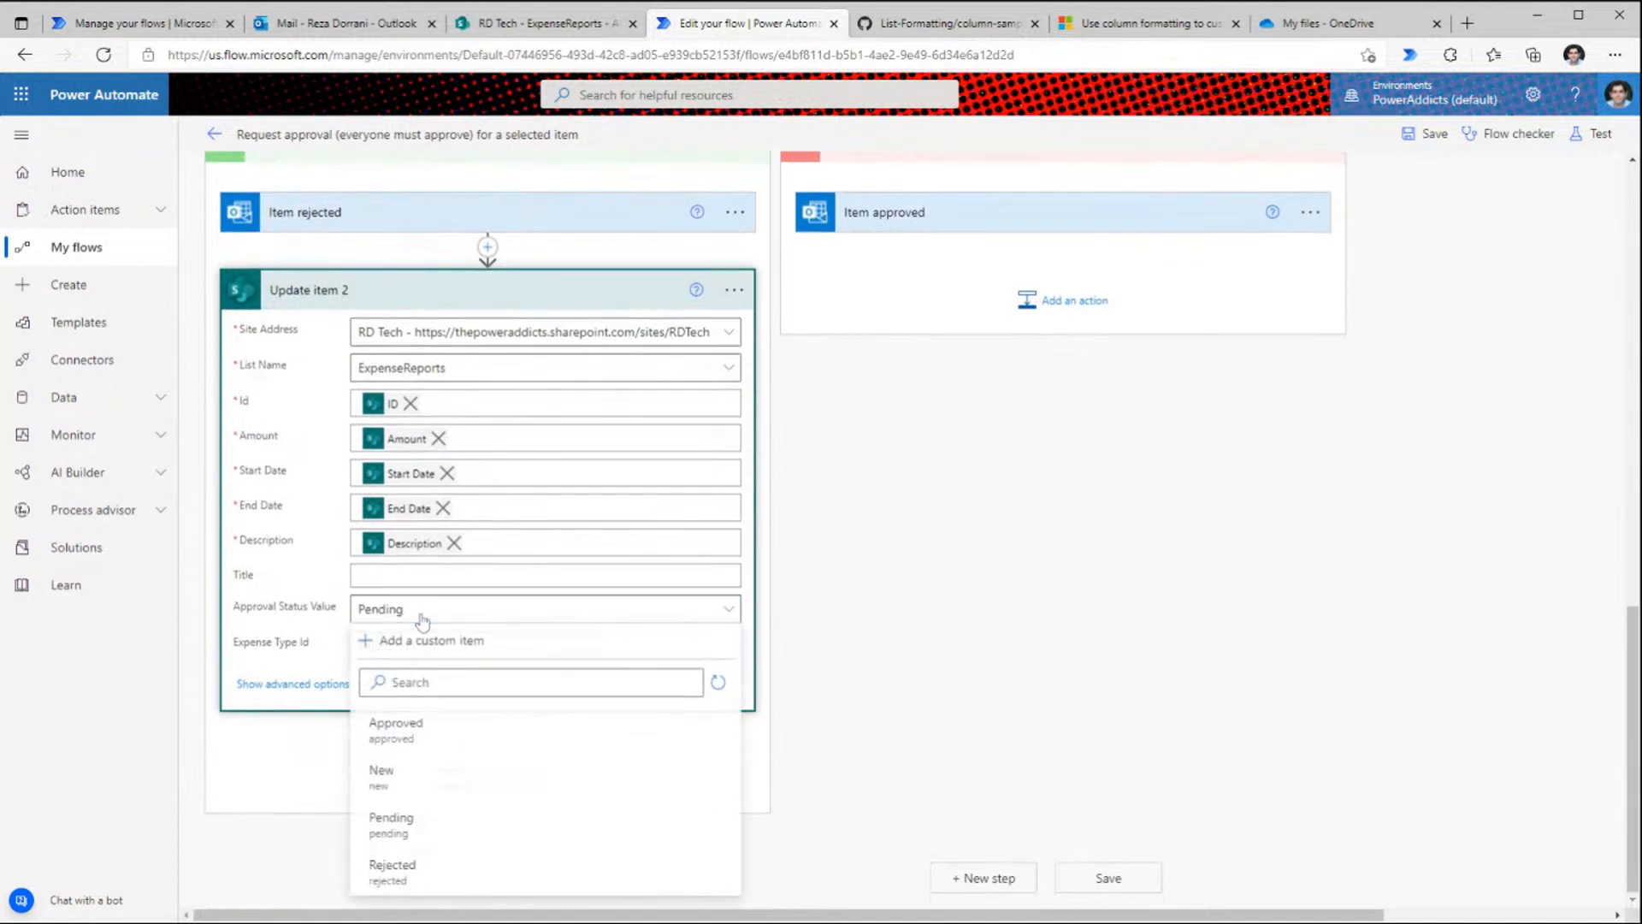
pyautogui.click(406, 869)
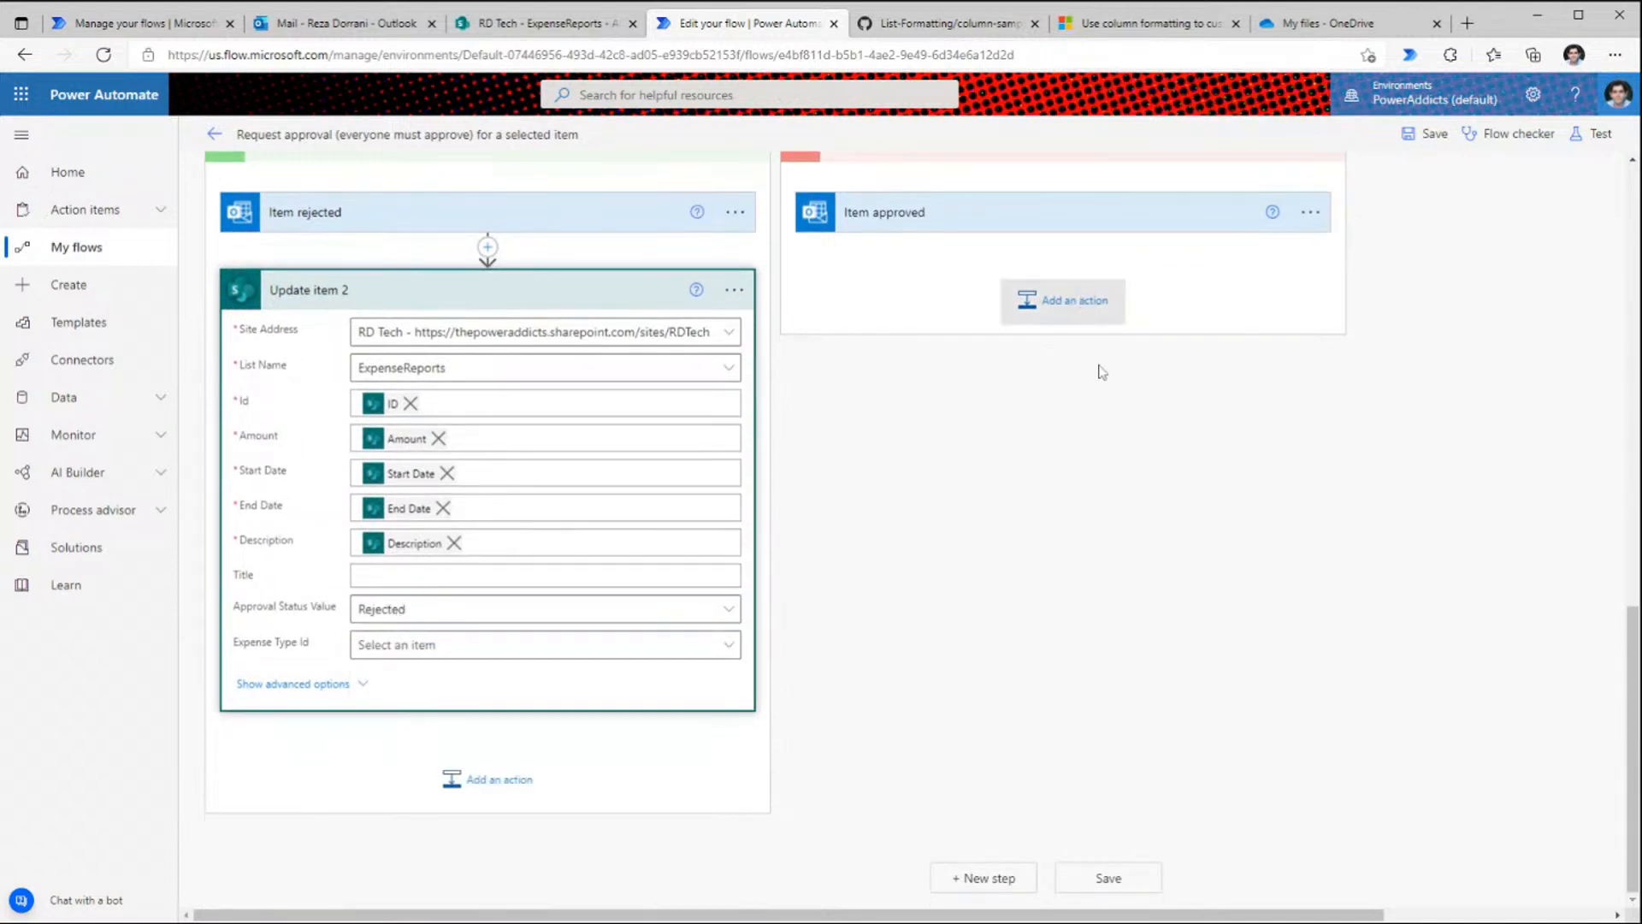
# Step: Paste an Update item step under If no with status Approved, then save the flow
pyautogui.click(1069, 300)
pyautogui.click(1174, 370)
pyautogui.scroll(4, 1121, 453)
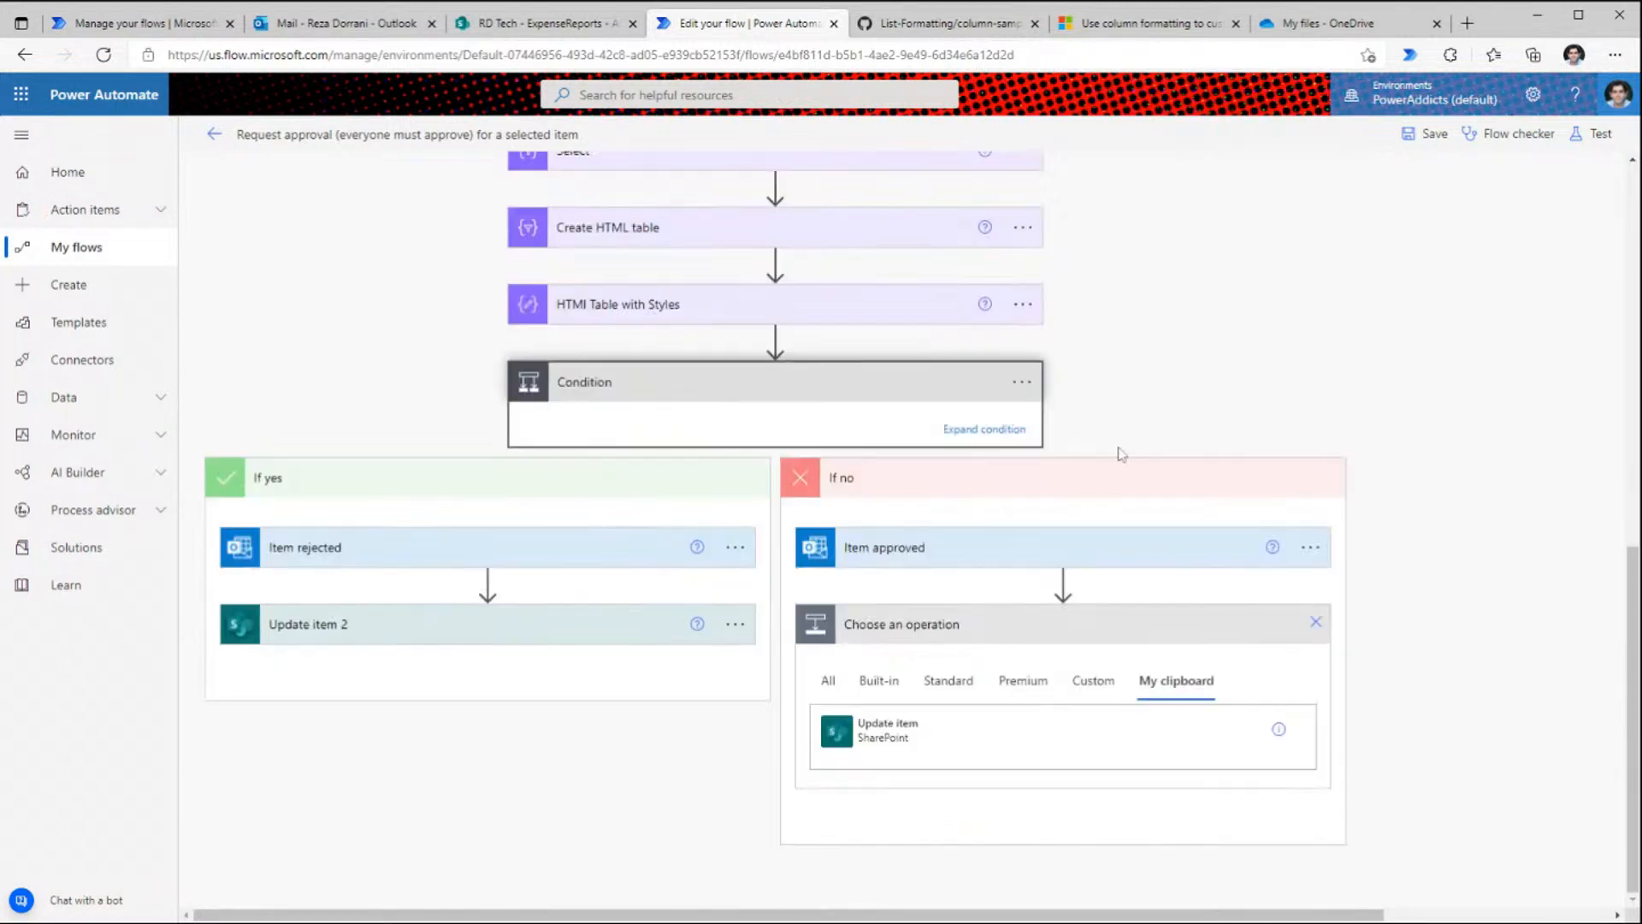
pyautogui.click(935, 731)
pyautogui.click(1053, 685)
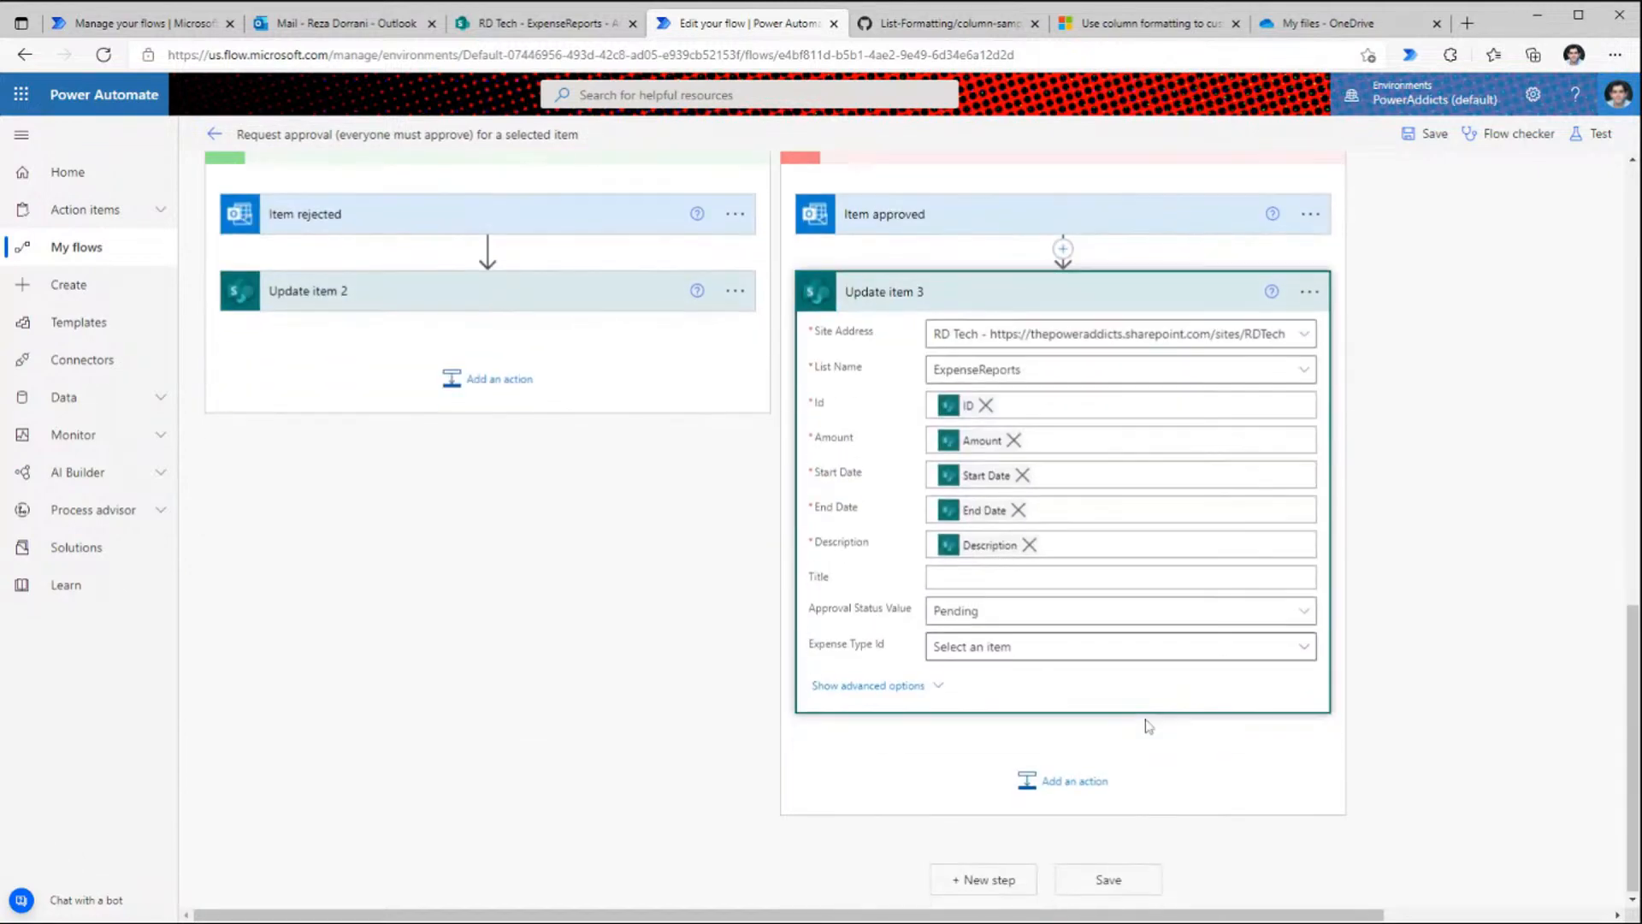
pyautogui.click(1009, 610)
pyautogui.click(972, 723)
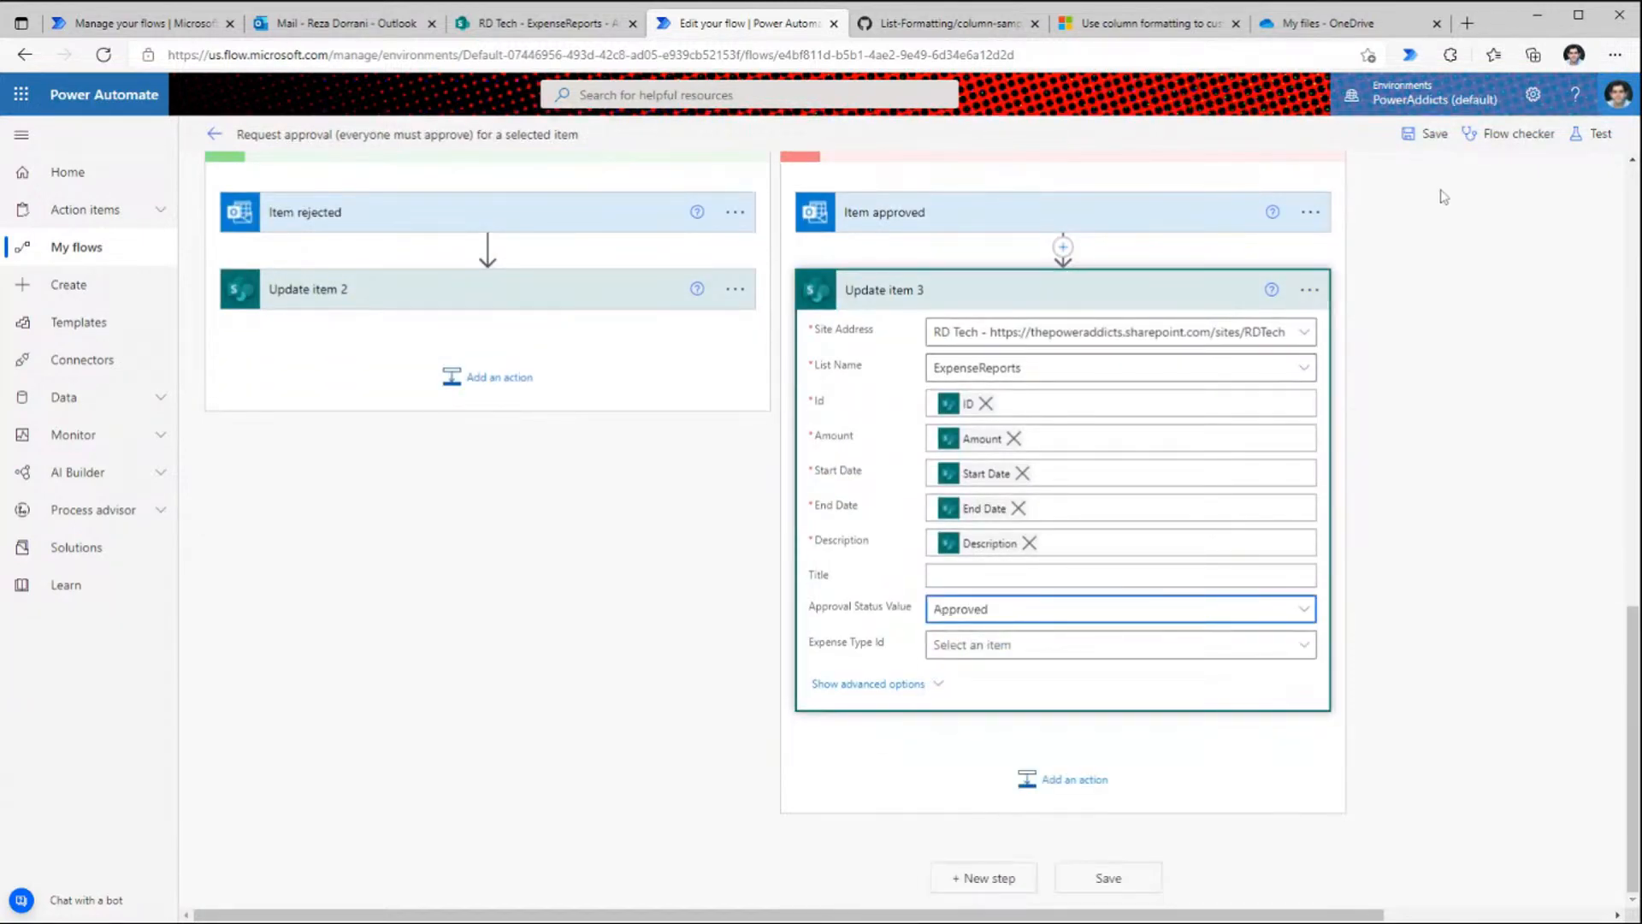
pyautogui.click(1427, 134)
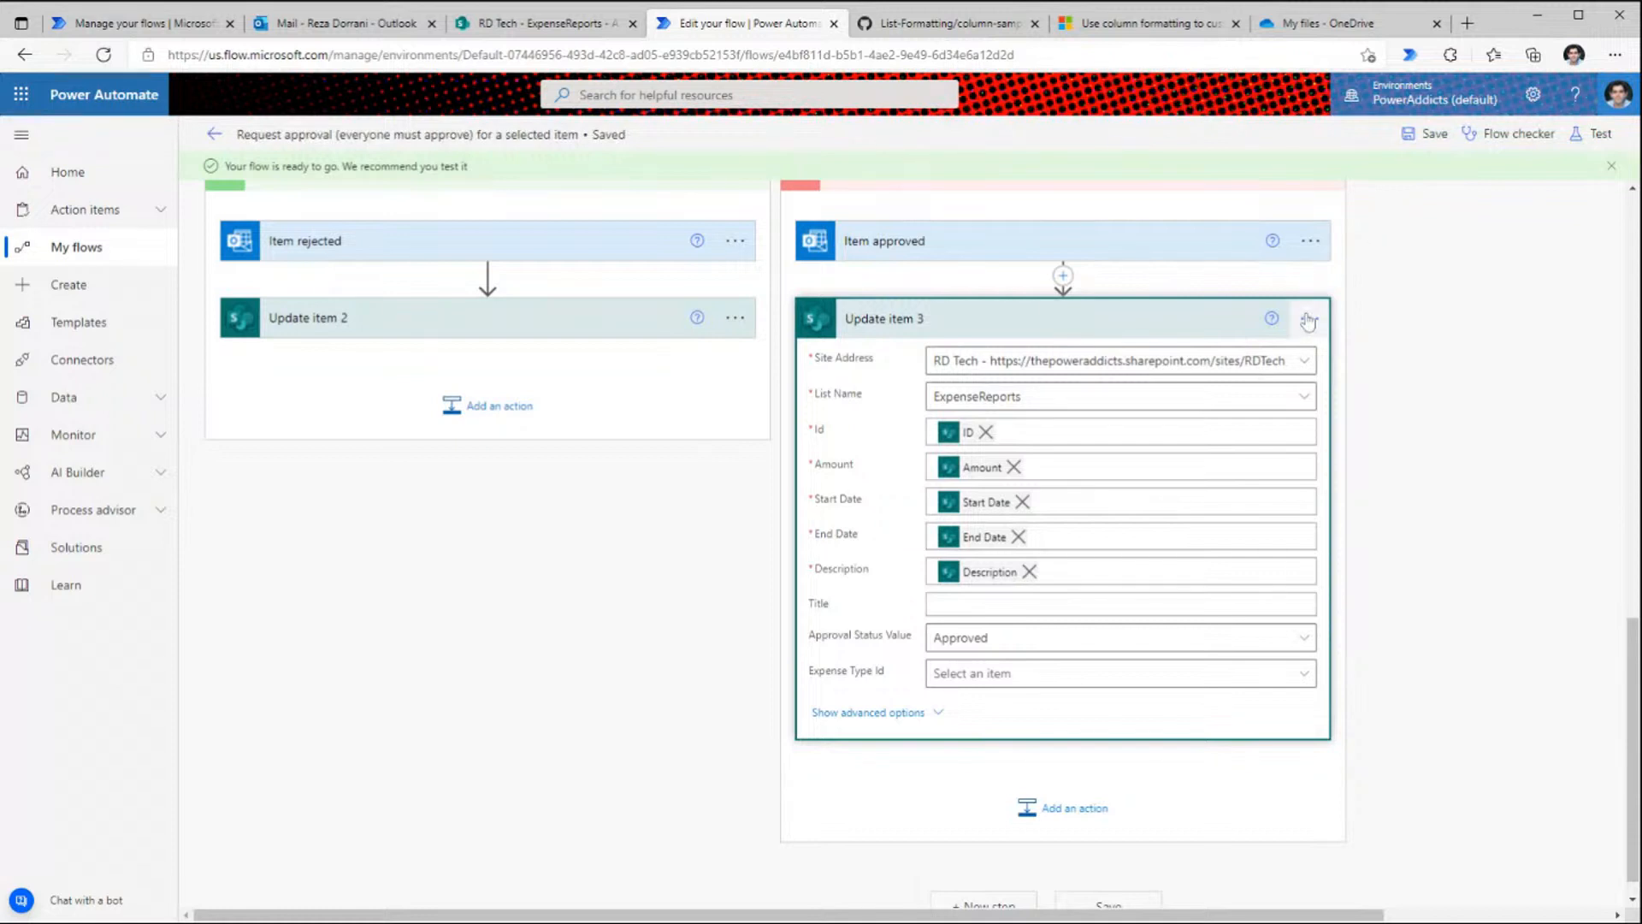
# Step: Exit to the flow's details page and switch to the RD Tech - ExpenseReports tab
pyautogui.click(213, 134)
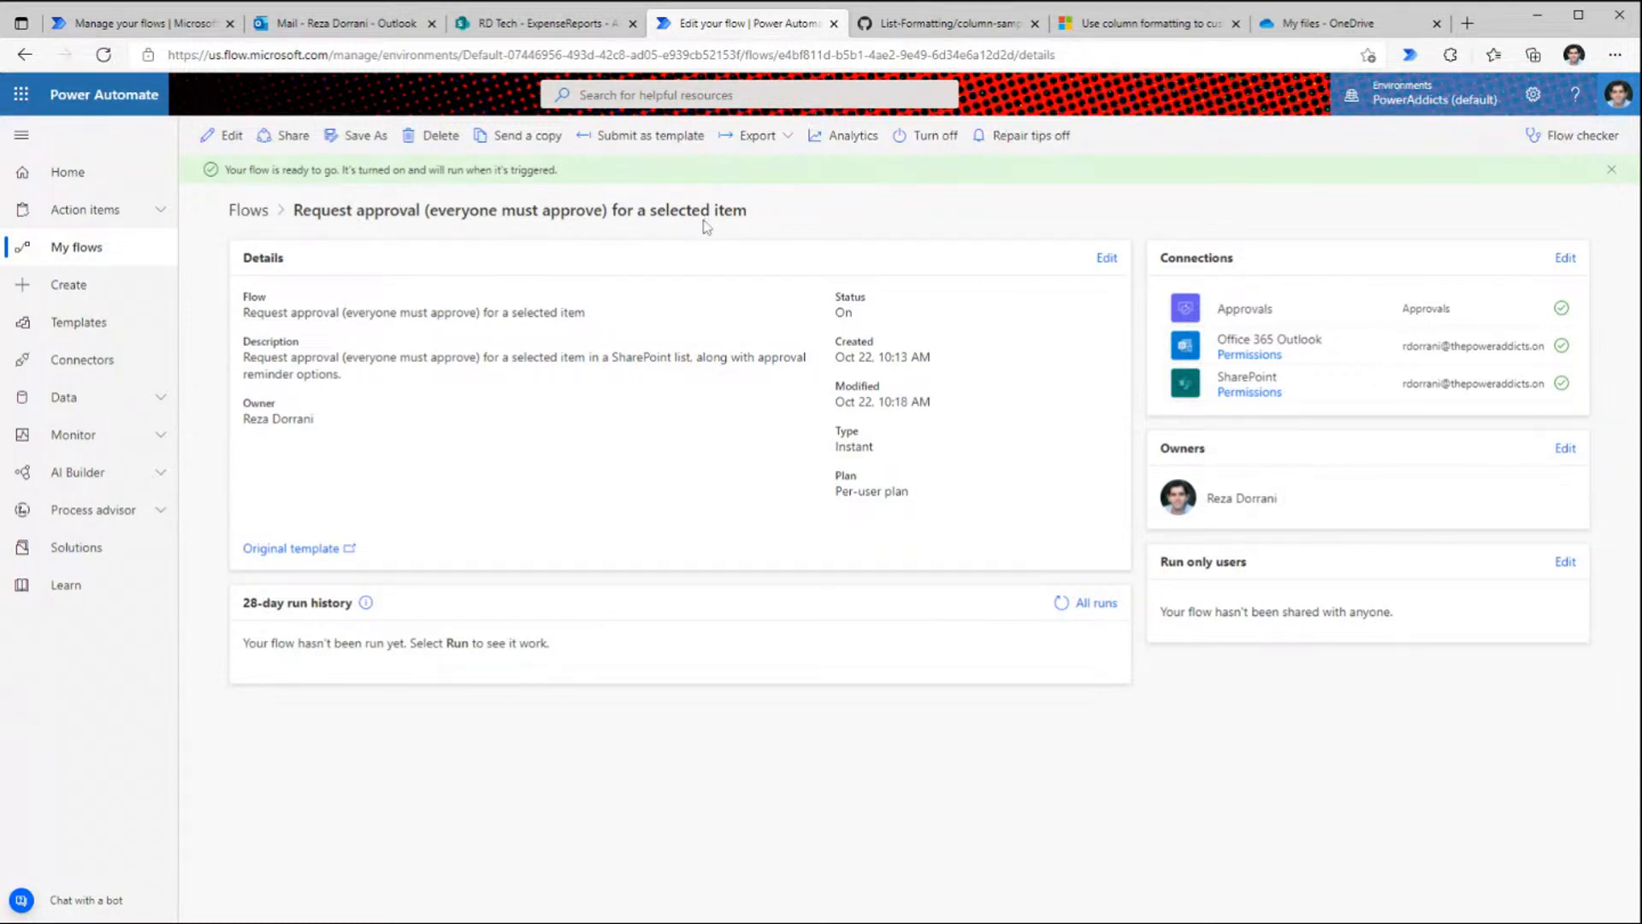
pyautogui.click(565, 26)
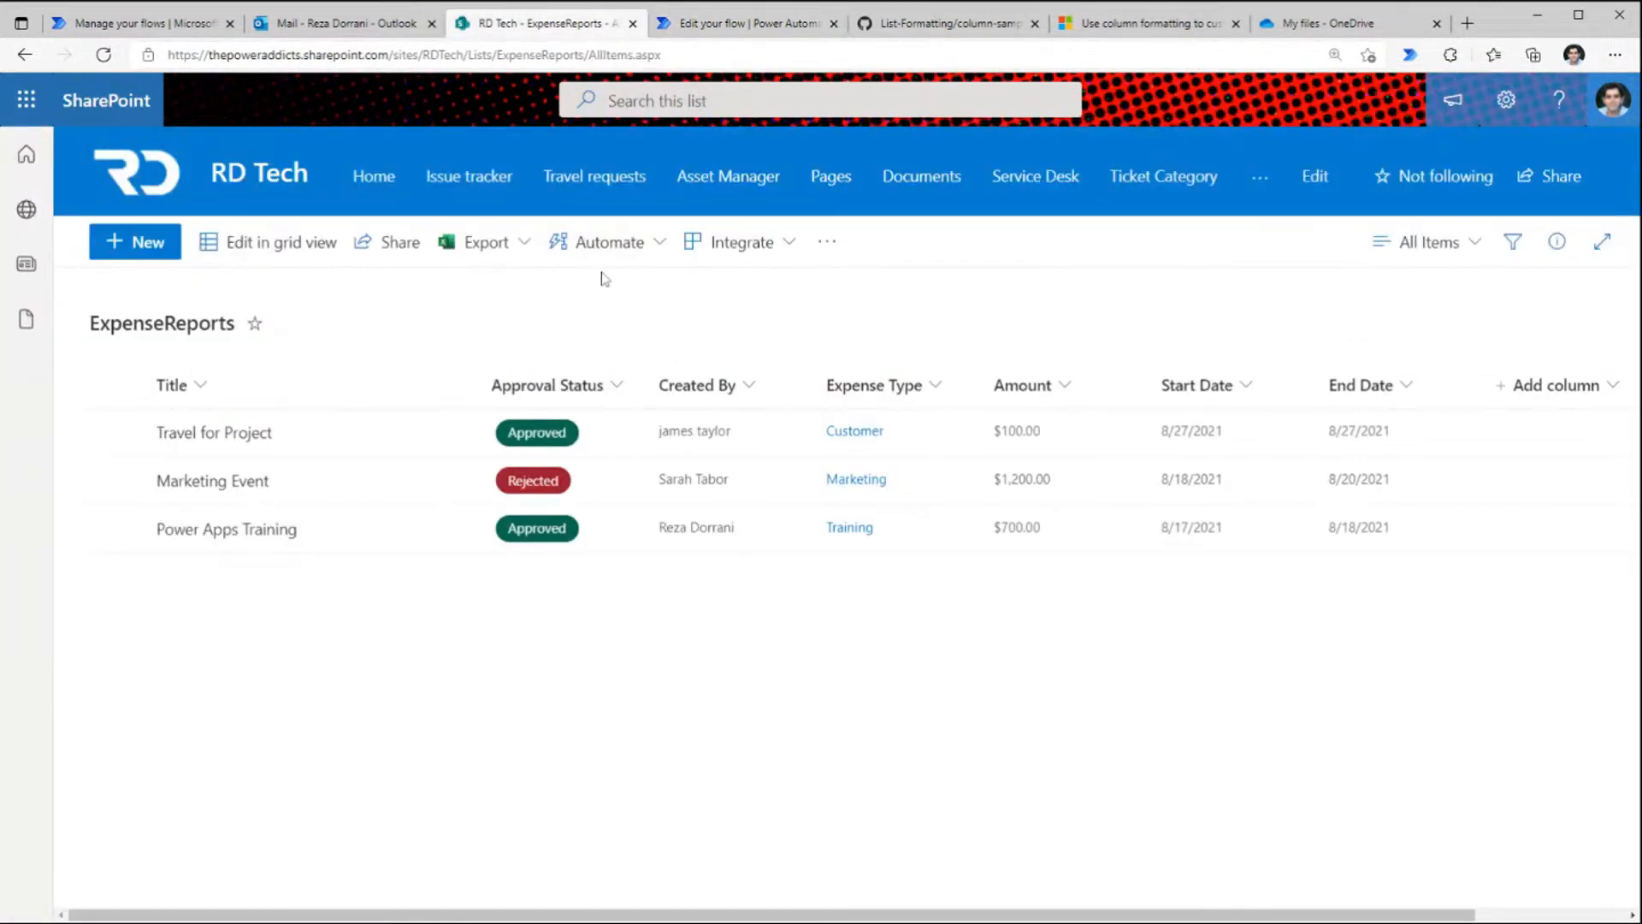
# Step: Refresh the list and start a new item titled 'Travel to florida', amount 600, description 'test'
pyautogui.press('F5')
pyautogui.click(116, 246)
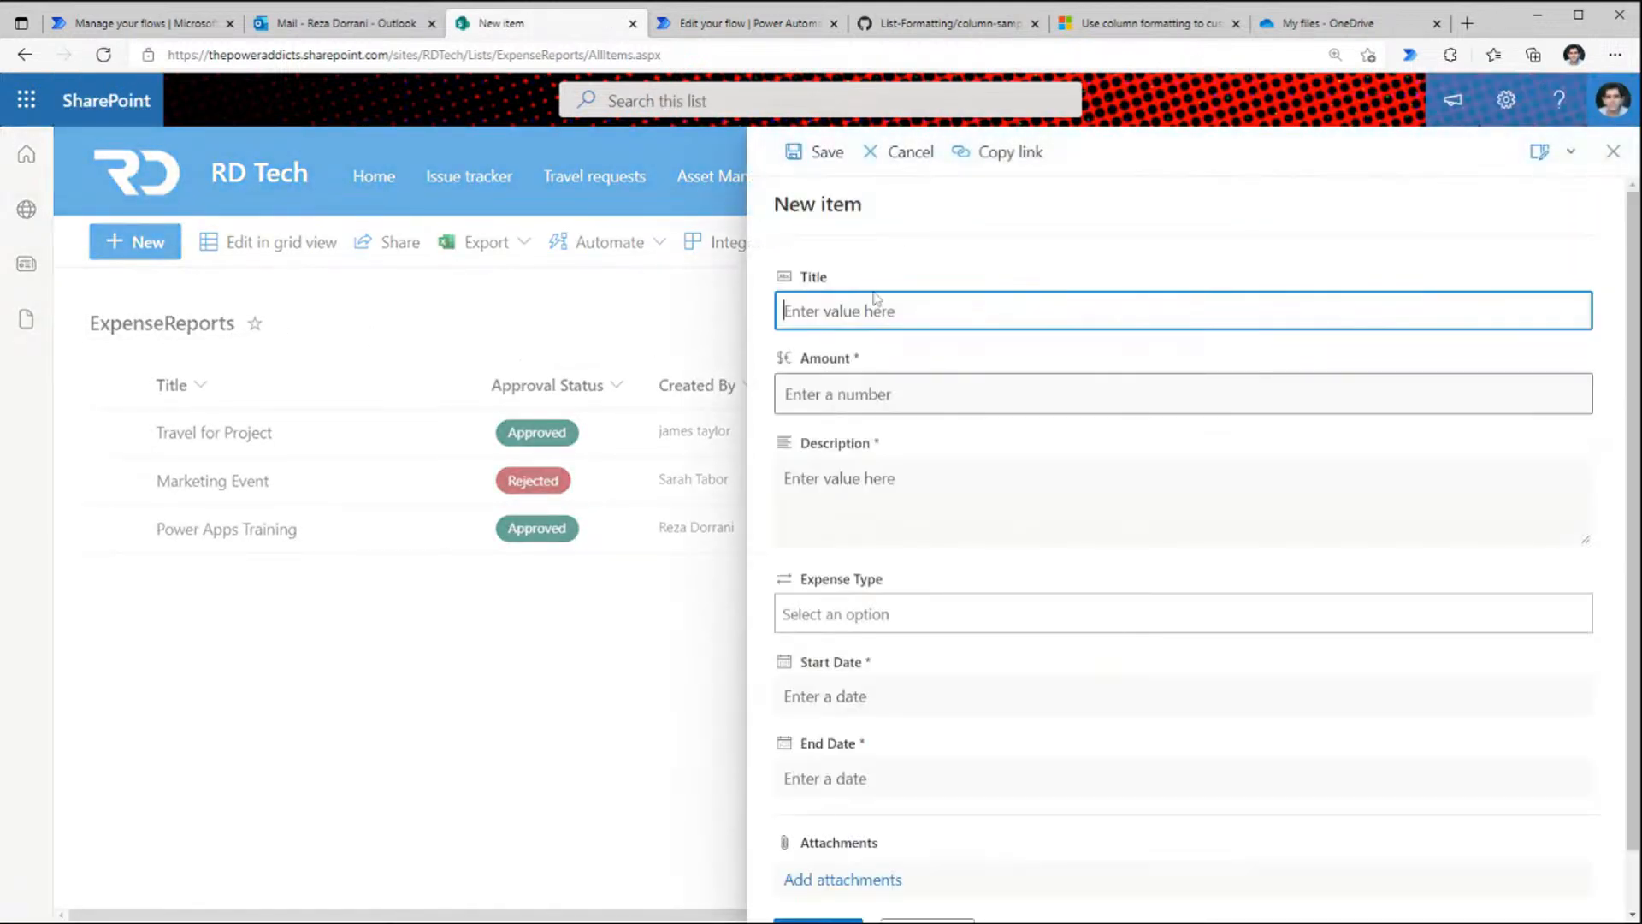
pyautogui.write('Travel to florida')
pyautogui.press('Tab')
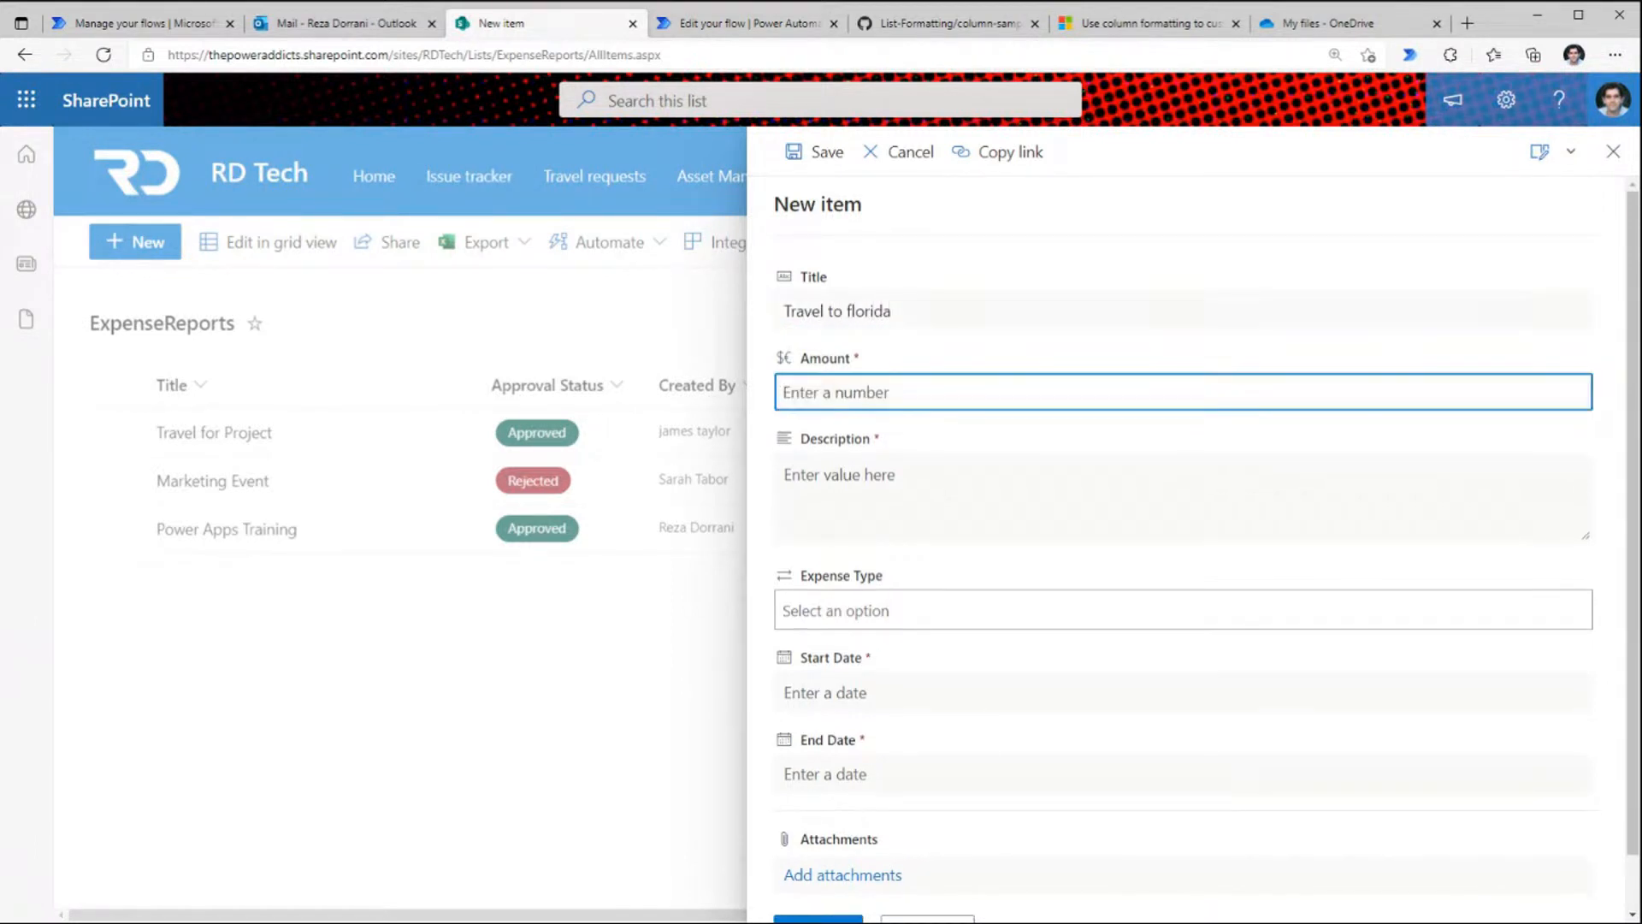
pyautogui.write('600')
pyautogui.write('test')
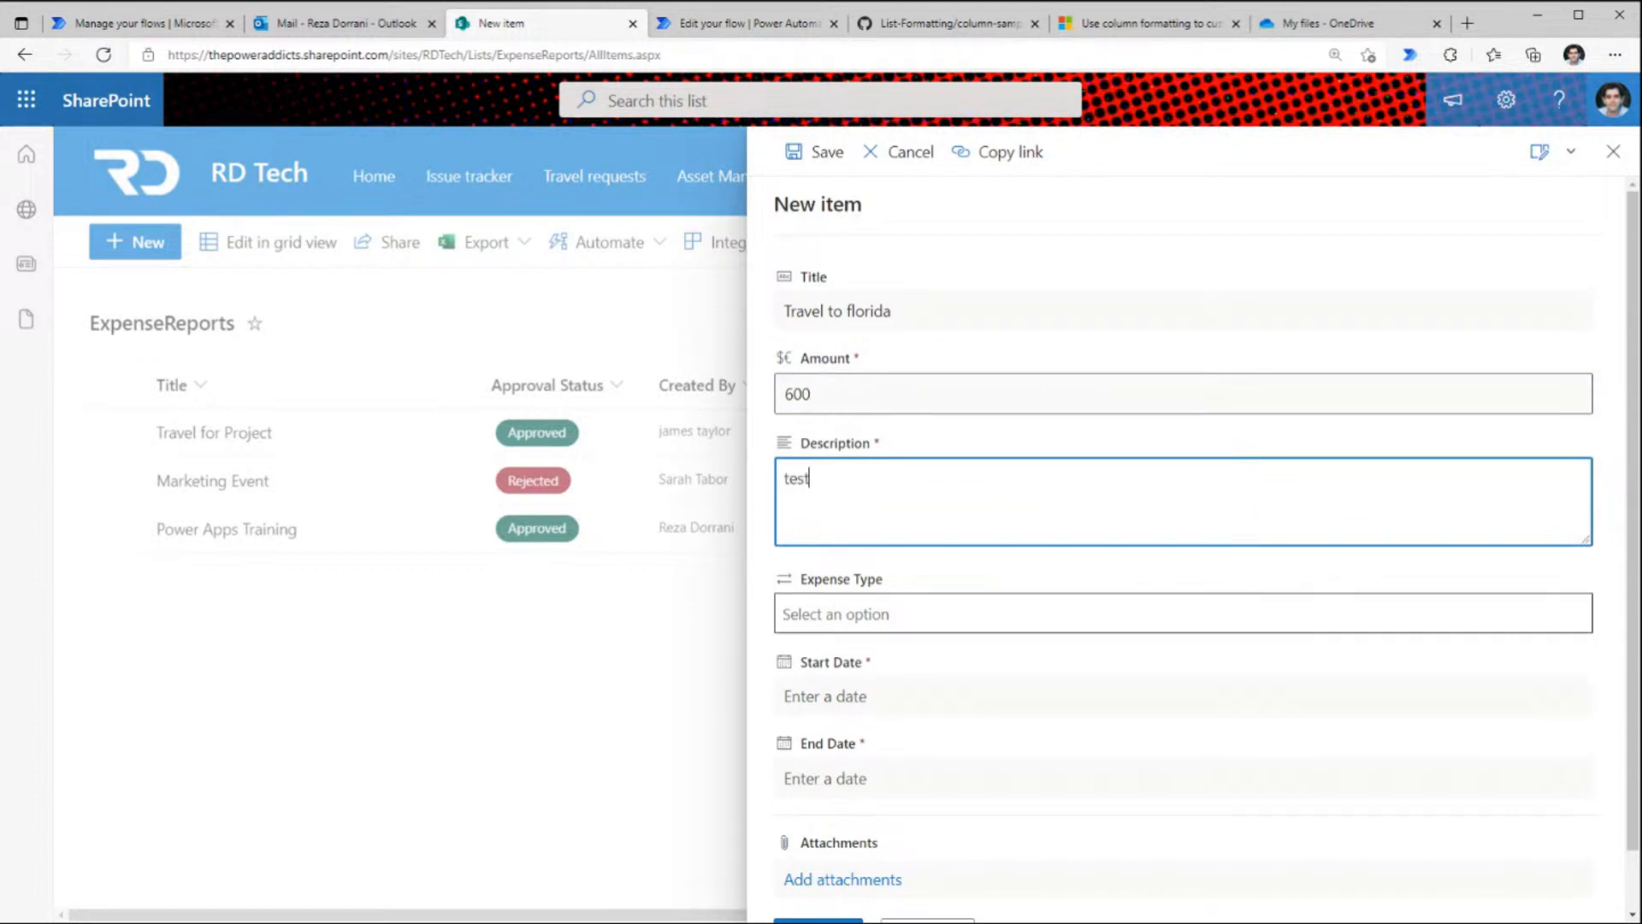
# Step: Set Expense Type to Marketing, start and end dates to October 26, and save the item
pyautogui.click(856, 612)
pyautogui.click(853, 695)
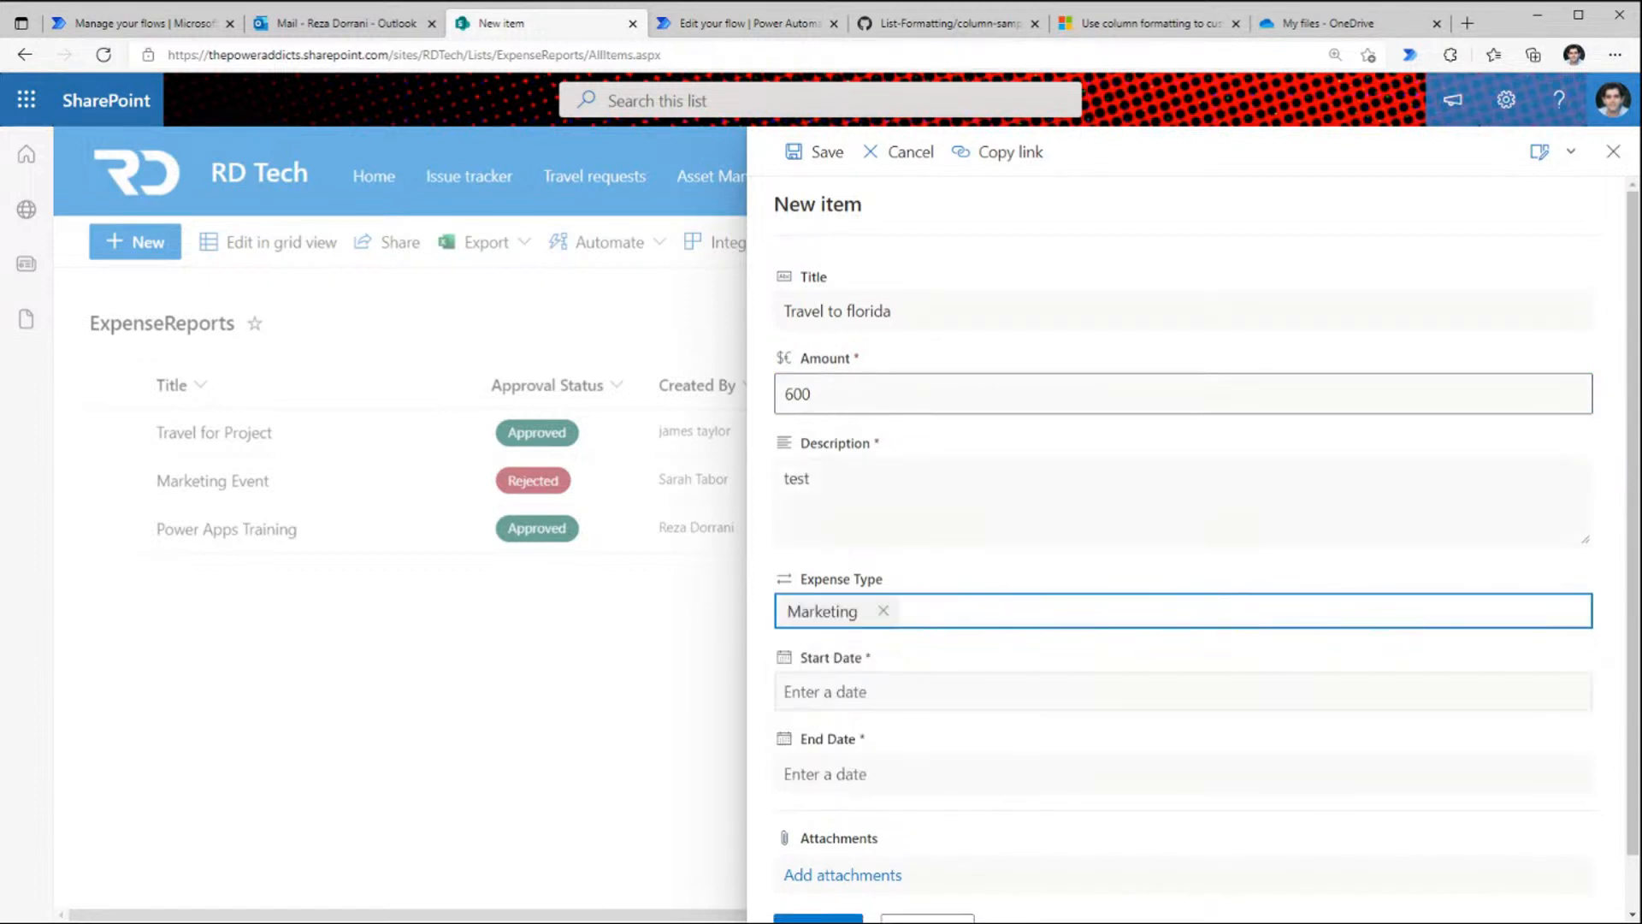
pyautogui.click(853, 689)
pyautogui.click(869, 544)
pyautogui.click(846, 714)
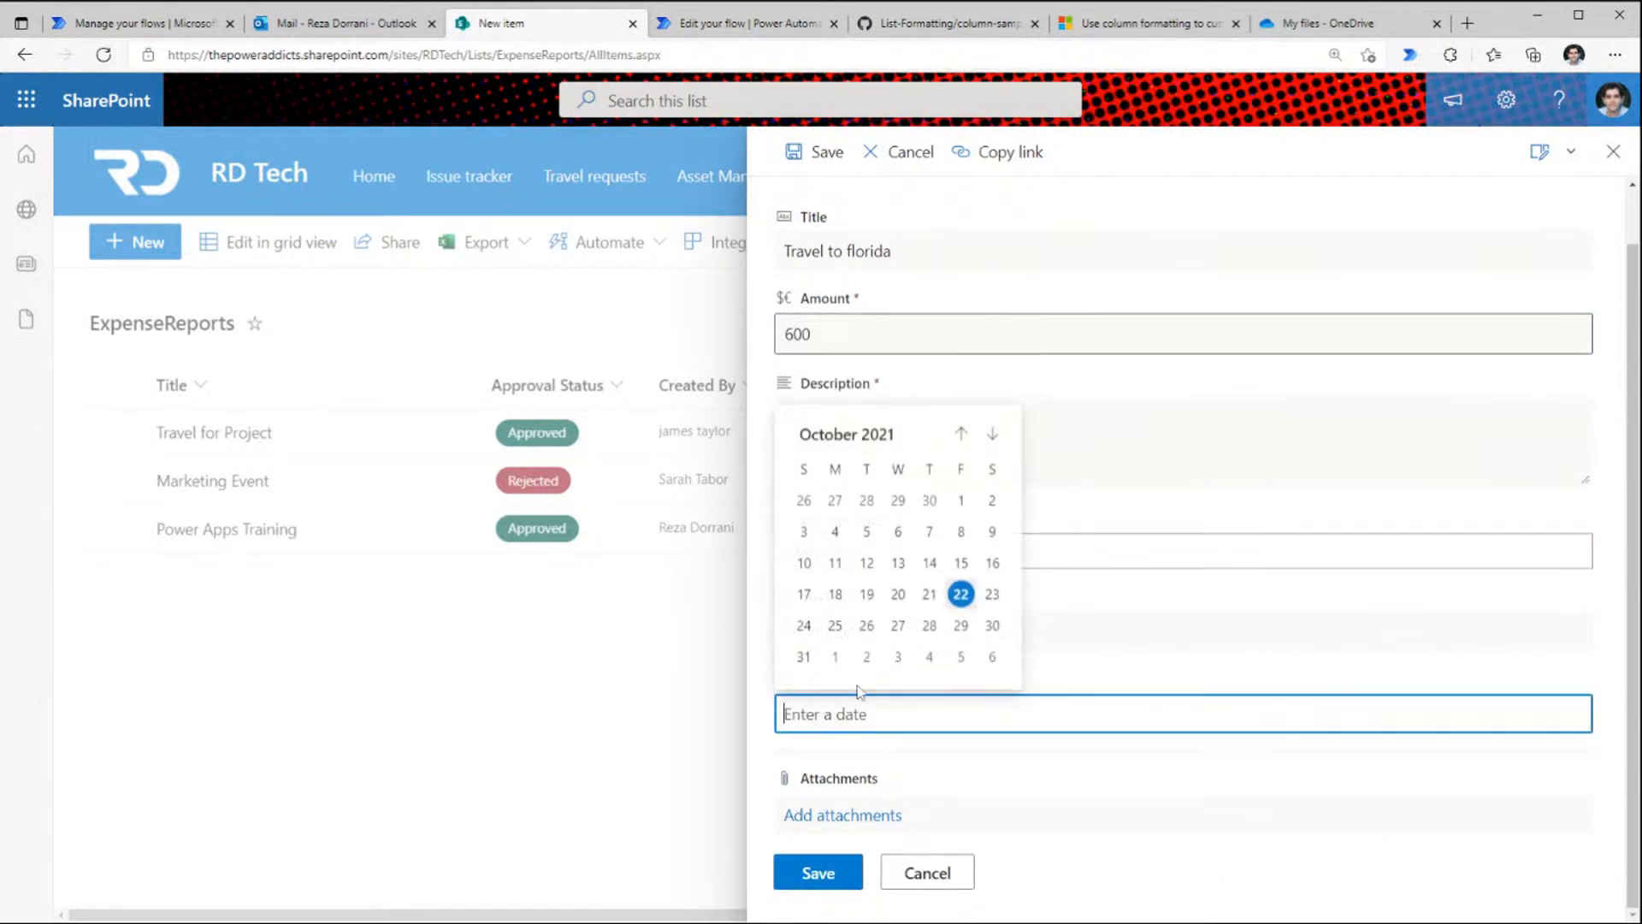
pyautogui.click(961, 593)
pyautogui.click(829, 873)
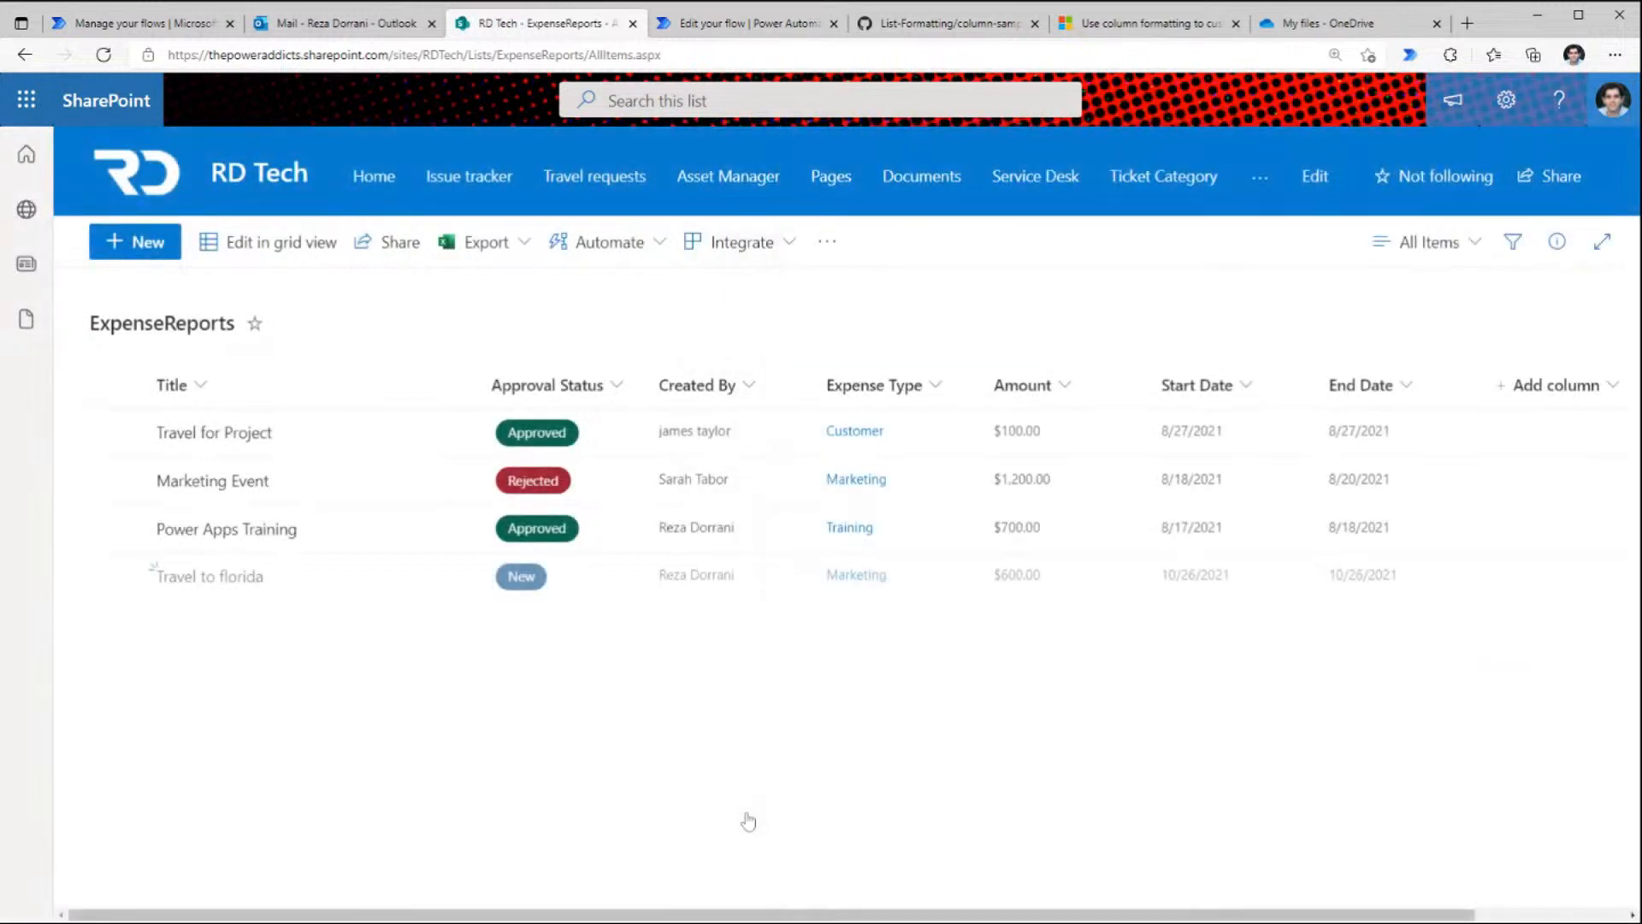
# Step: Select the Travel to florida item and run the Request approval (everyone must approve) flow from Automate
pyautogui.click(122, 579)
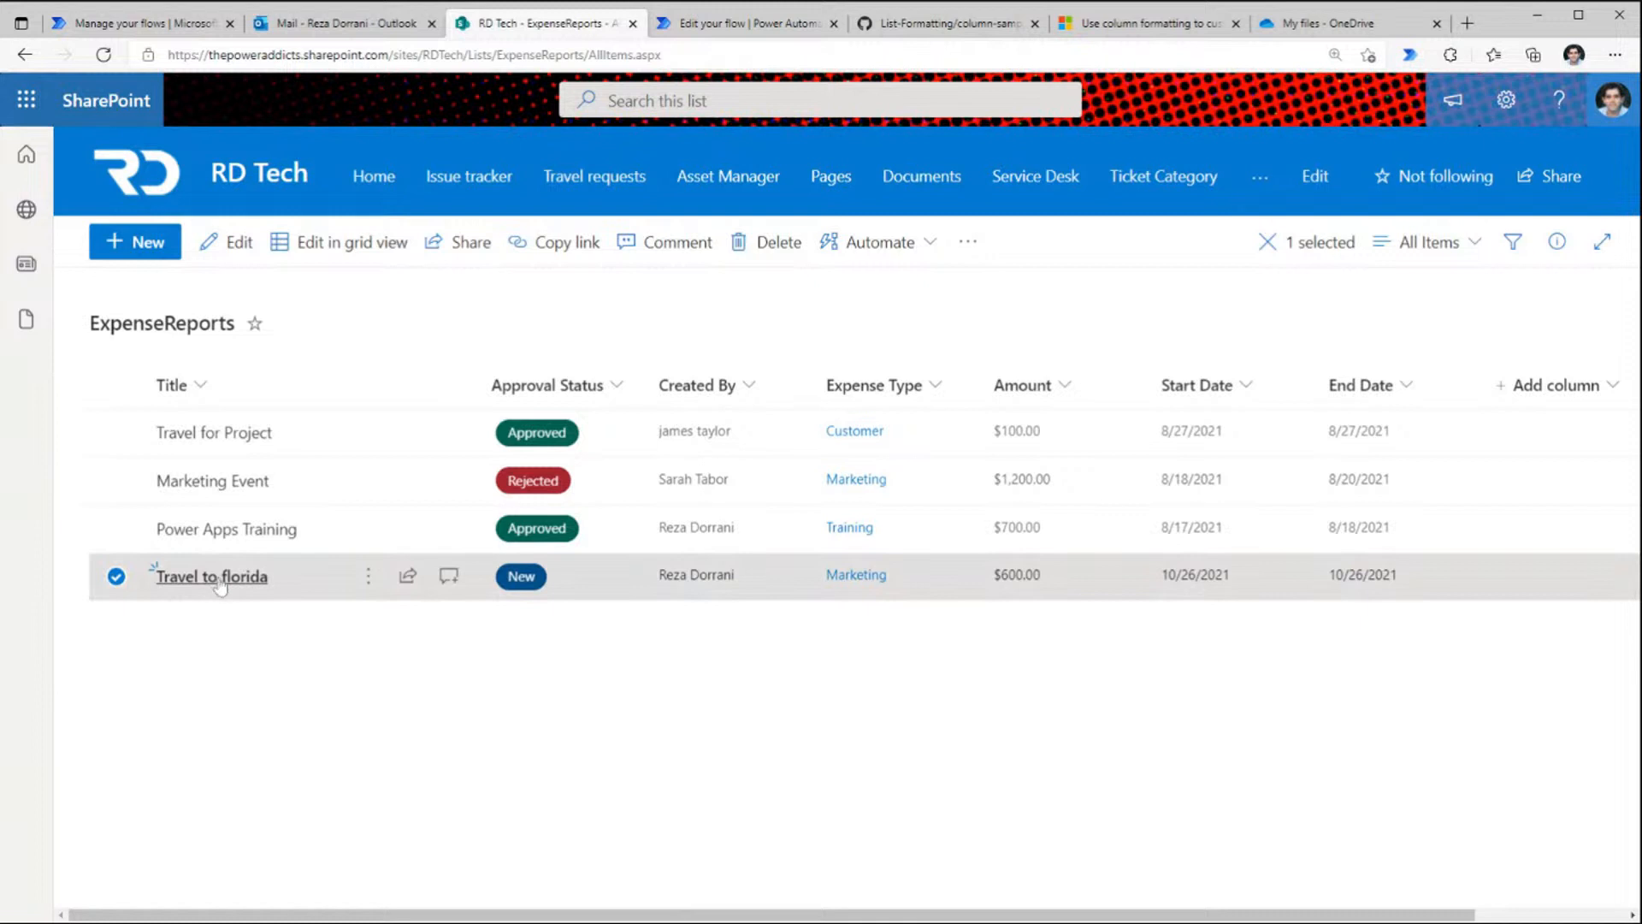
pyautogui.click(898, 255)
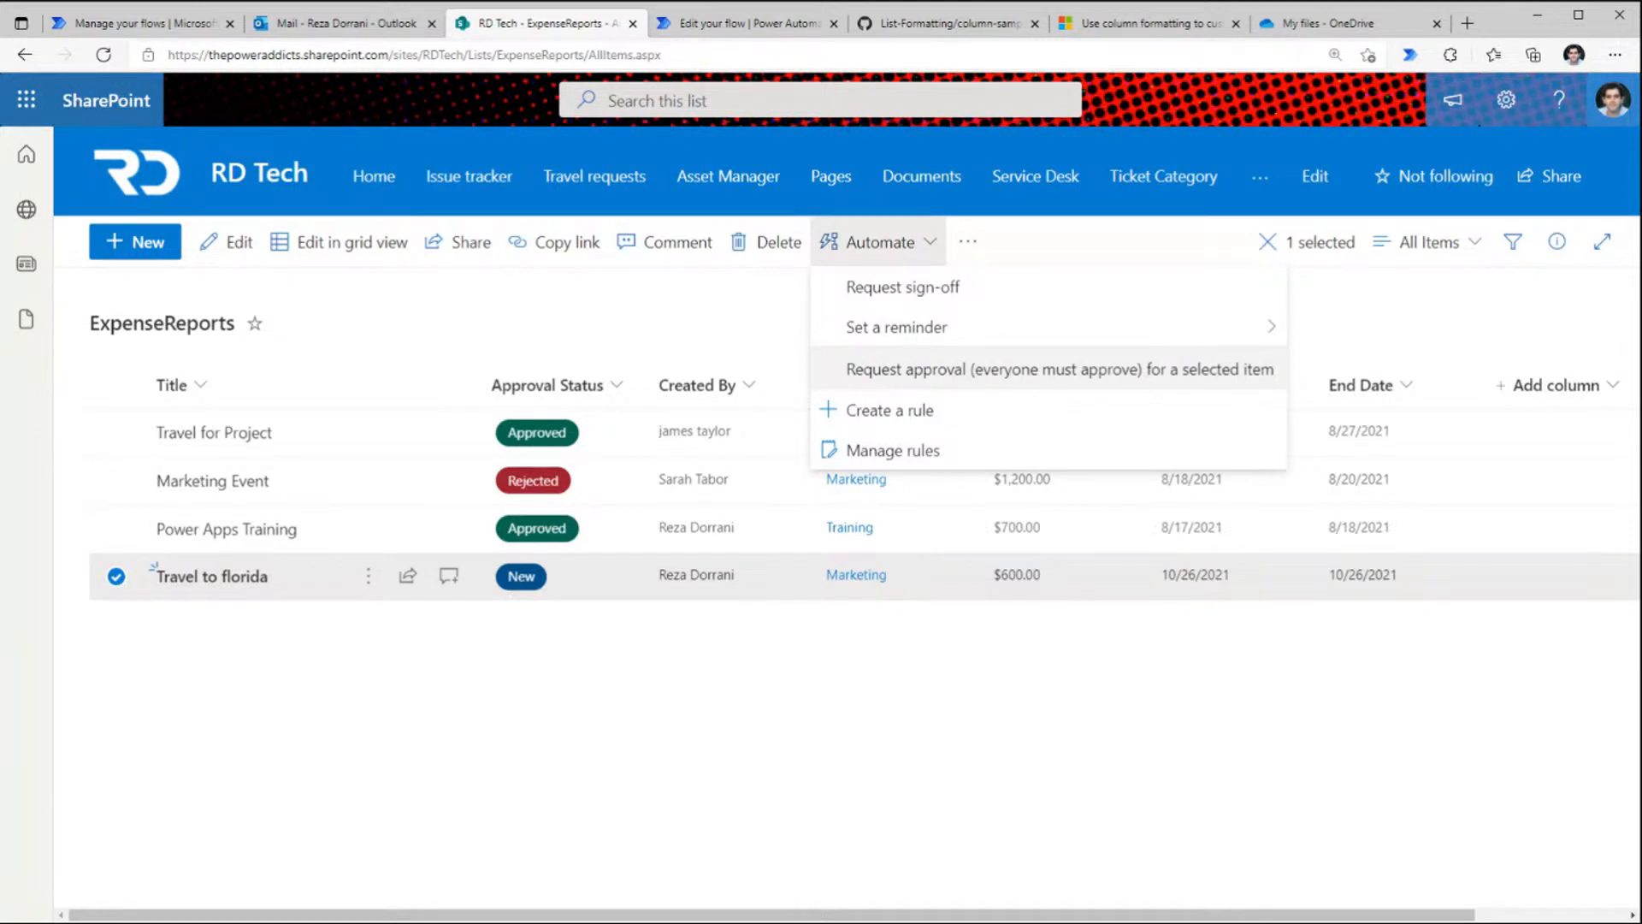
pyautogui.click(947, 373)
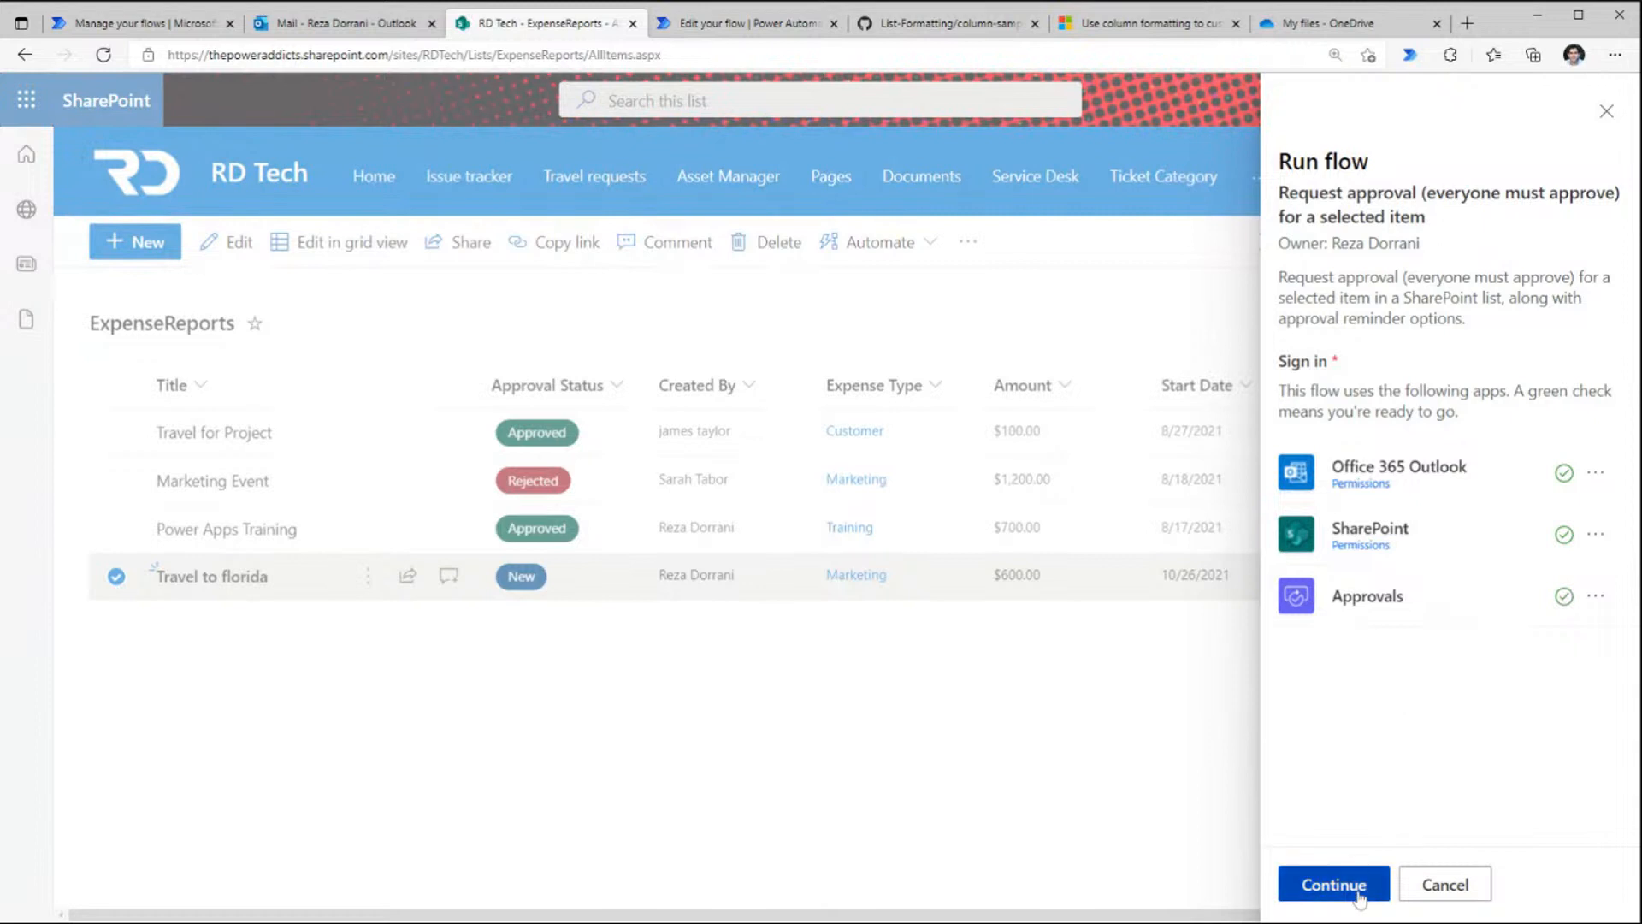
# Step: Accept the flow's connections and enter the message 'Plz approve my exzpense request'
pyautogui.click(1324, 884)
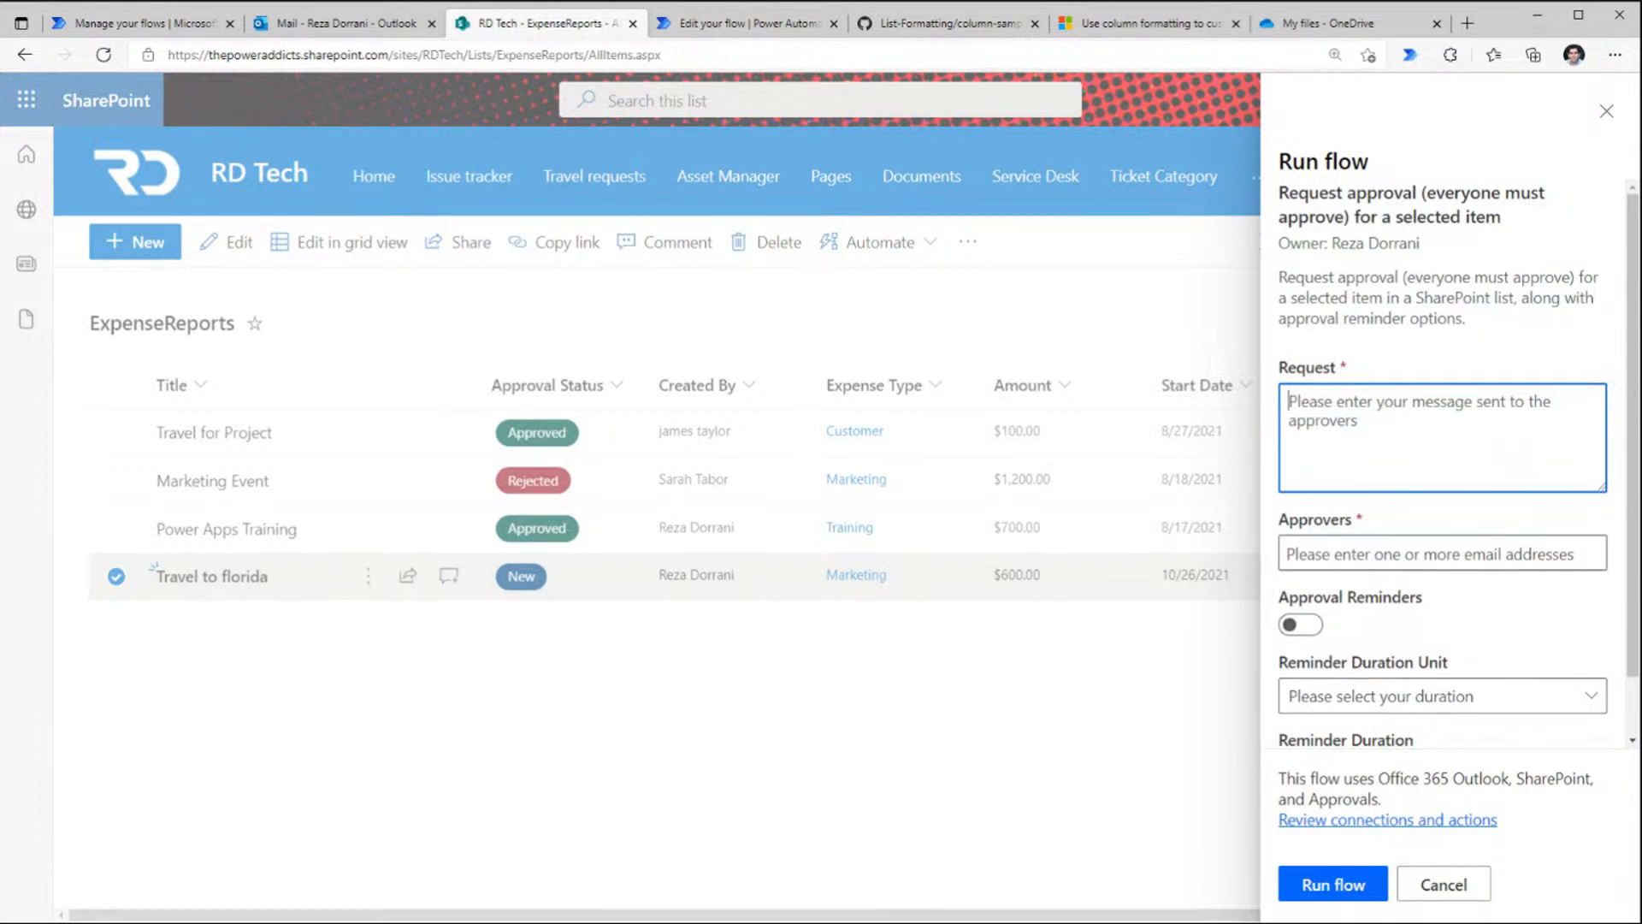
pyautogui.scroll(-1, 1454, 462)
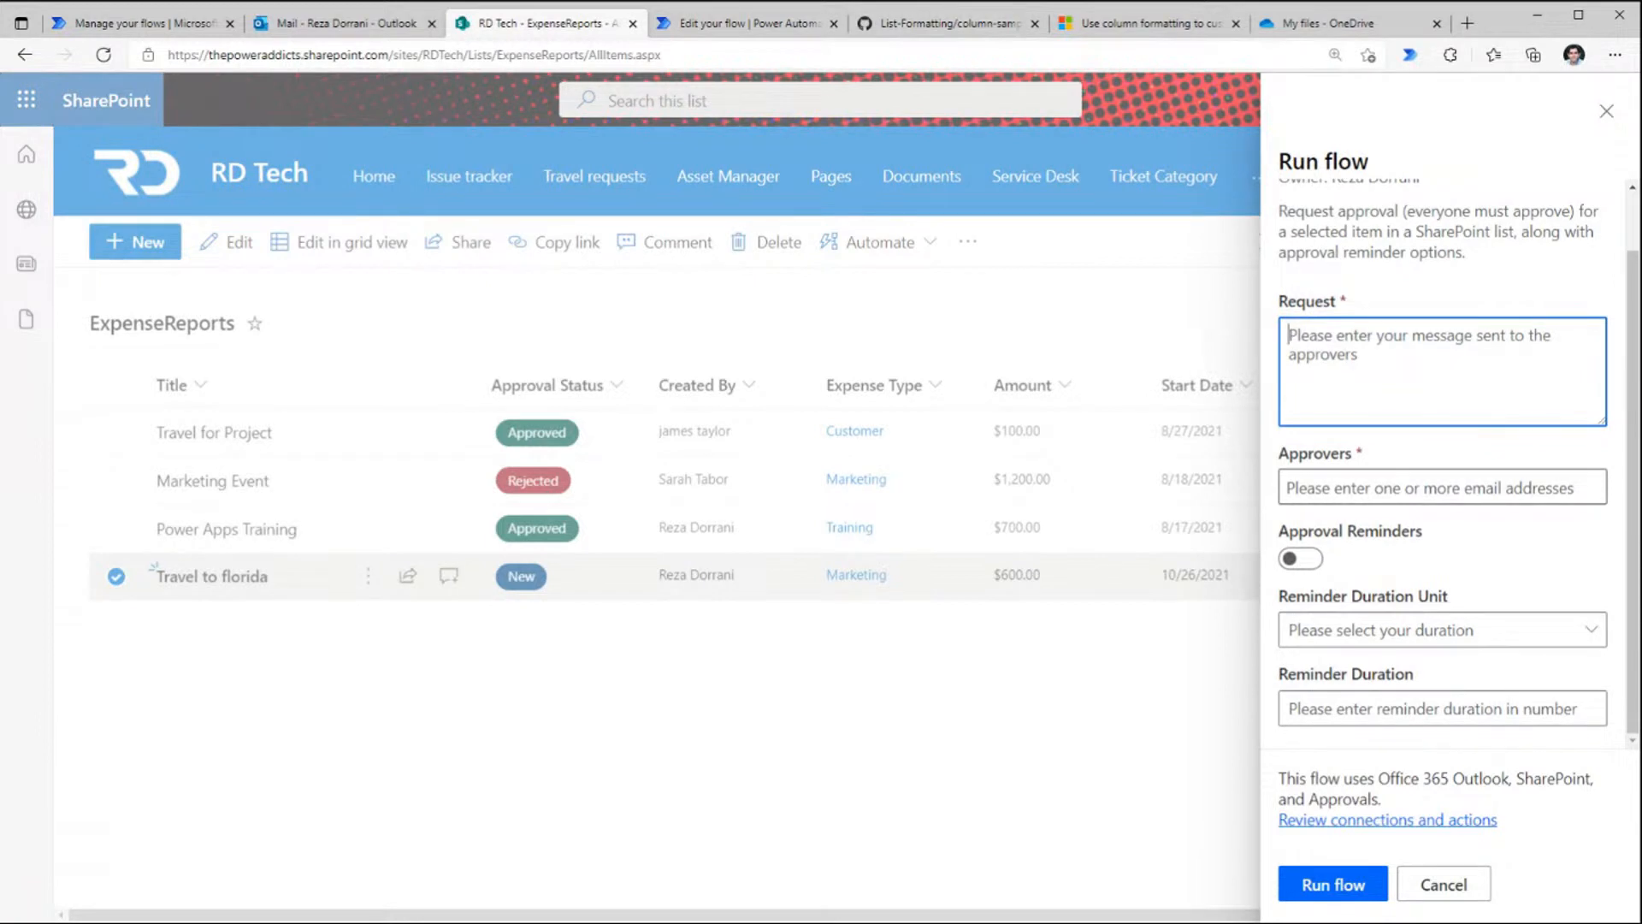
pyautogui.write('Plz approve my ')
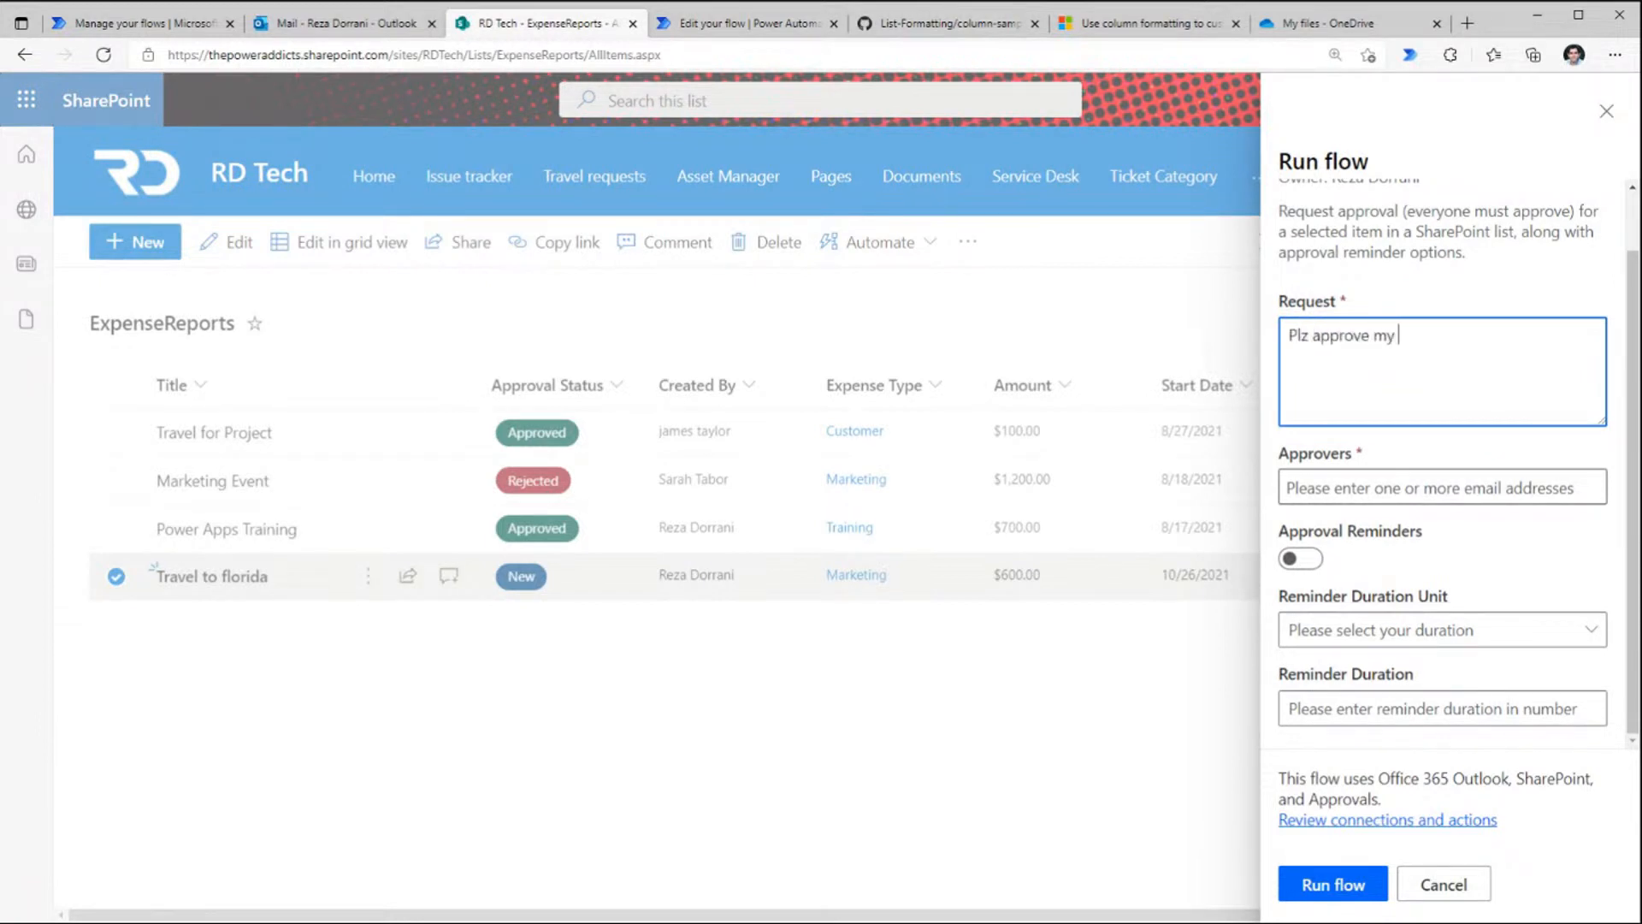
pyautogui.write('exzpense request')
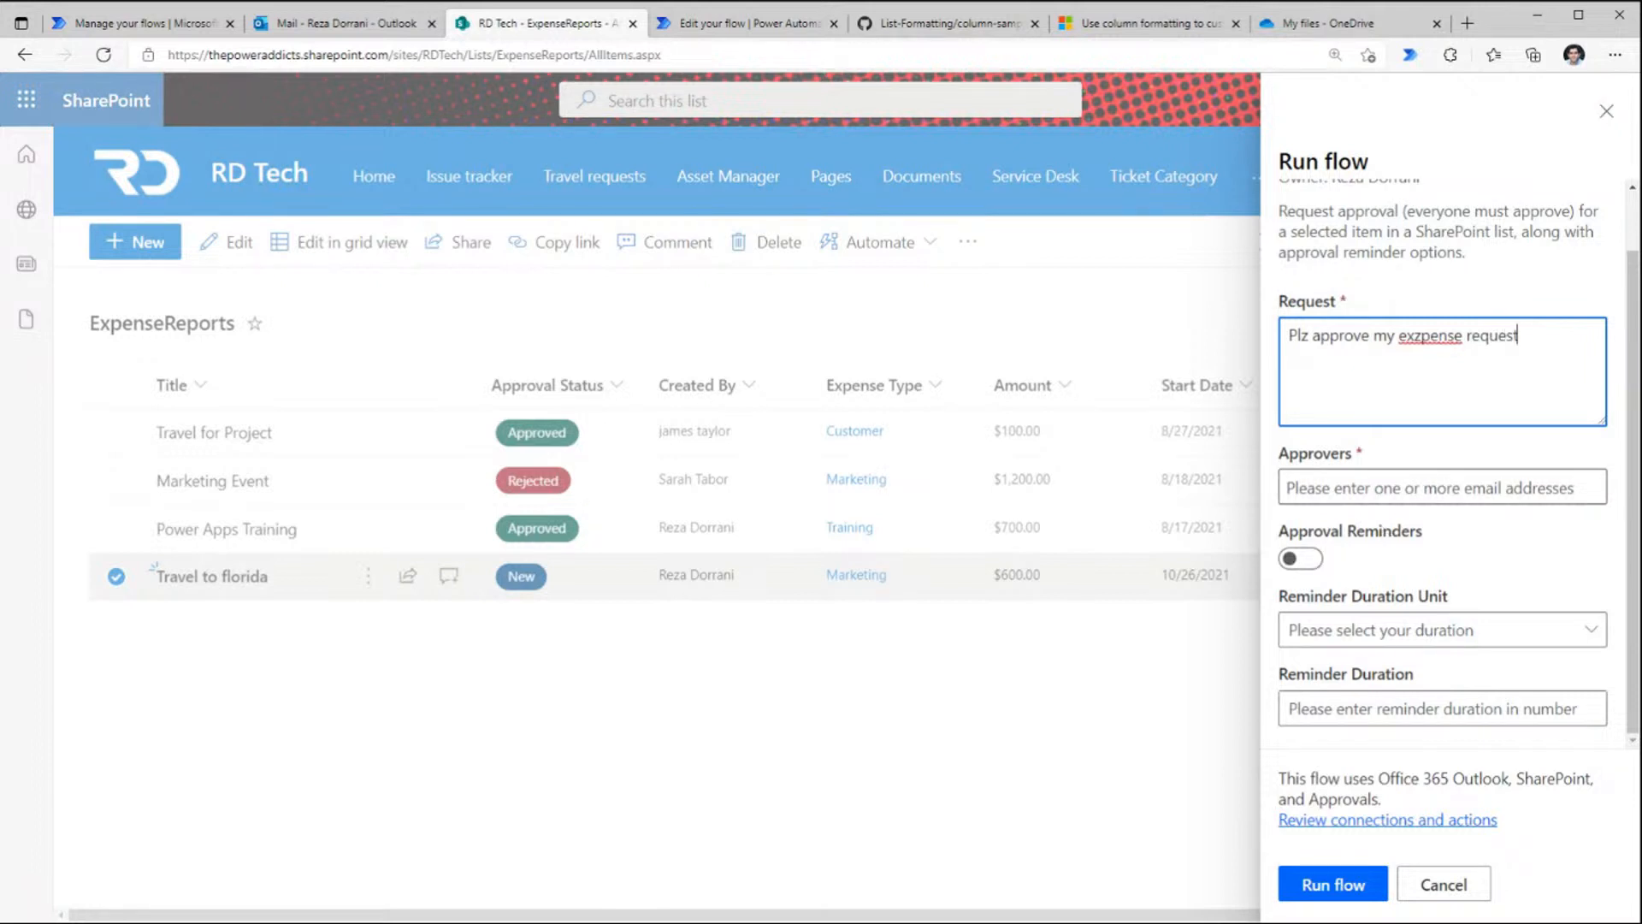
# Step: Add the two approvers, picking each person from the name suggestions
pyautogui.click(1383, 489)
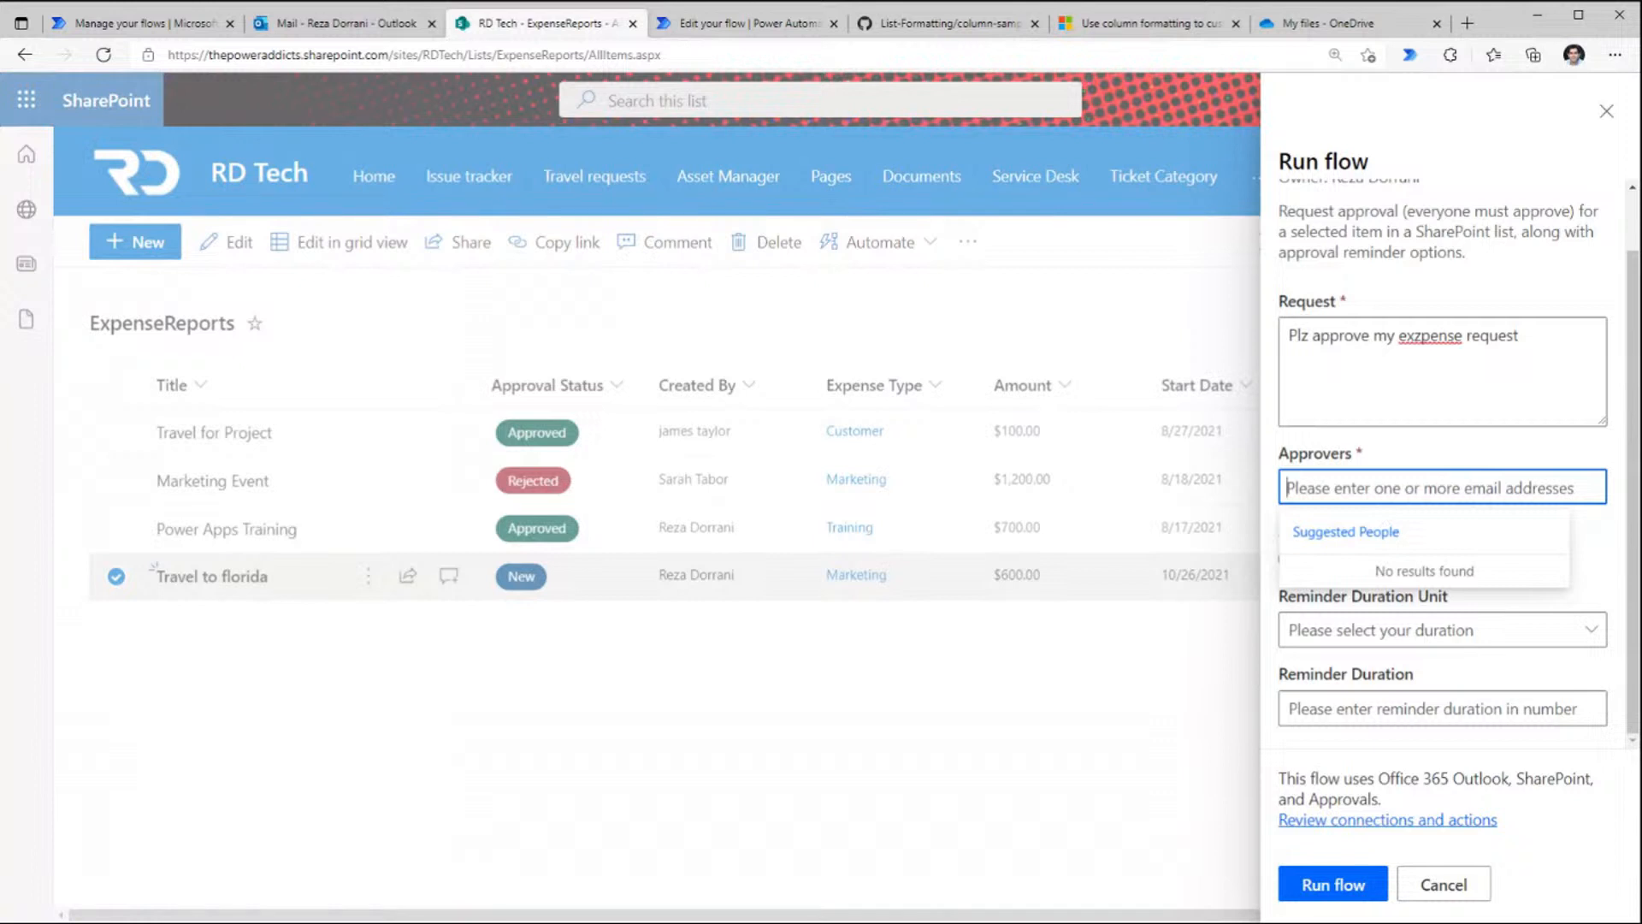
pyautogui.write('sarah')
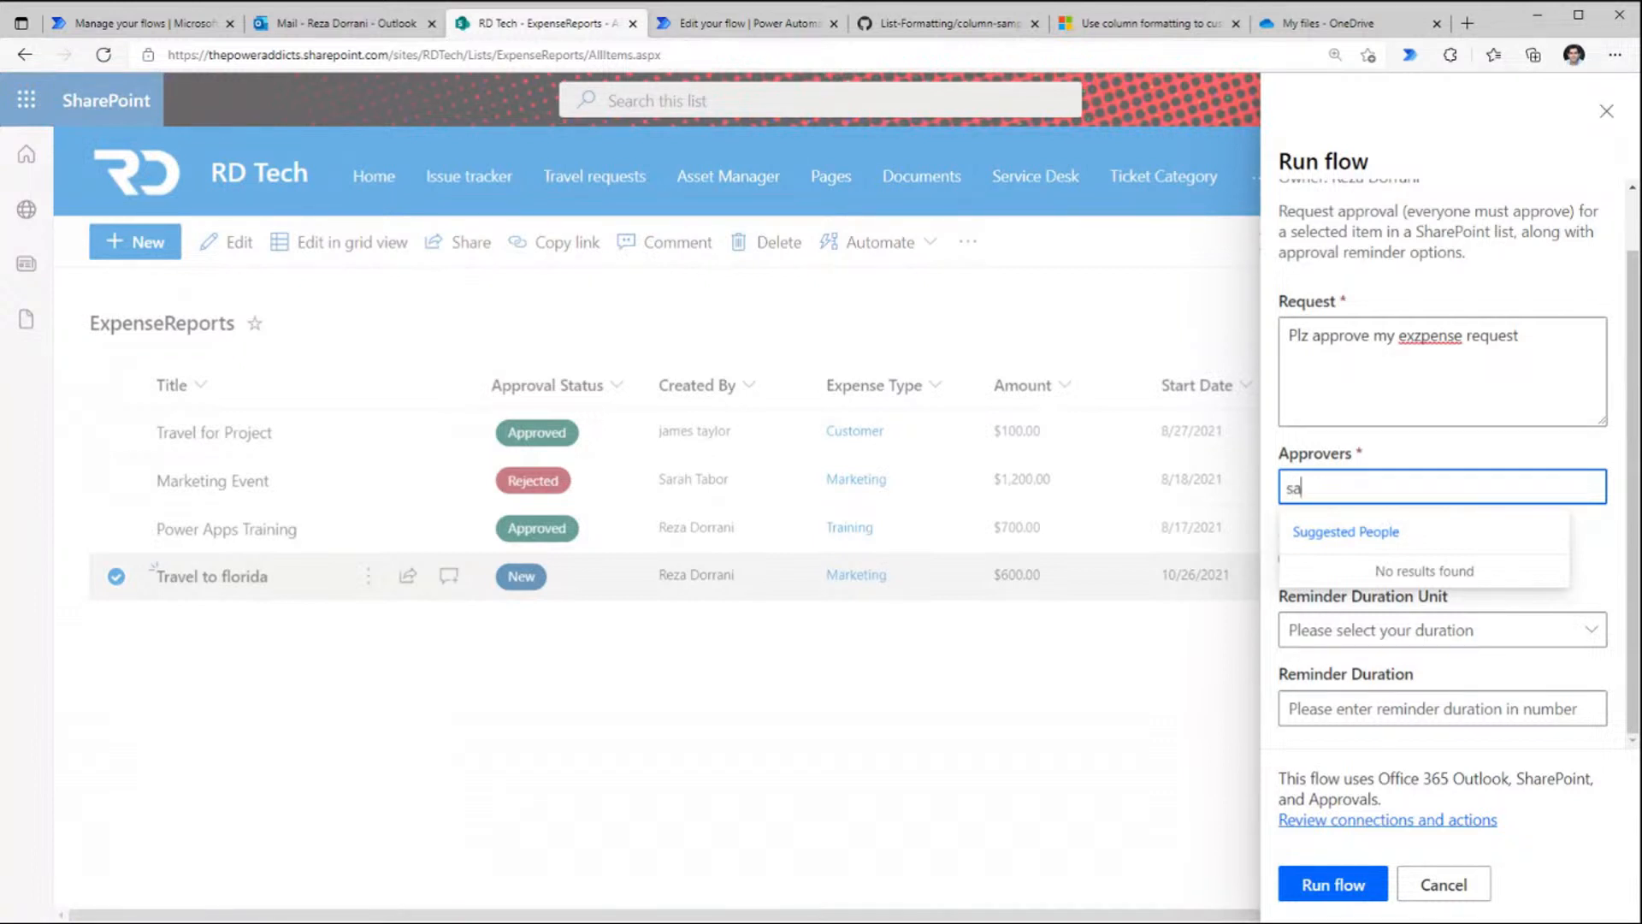
pyautogui.click(1401, 585)
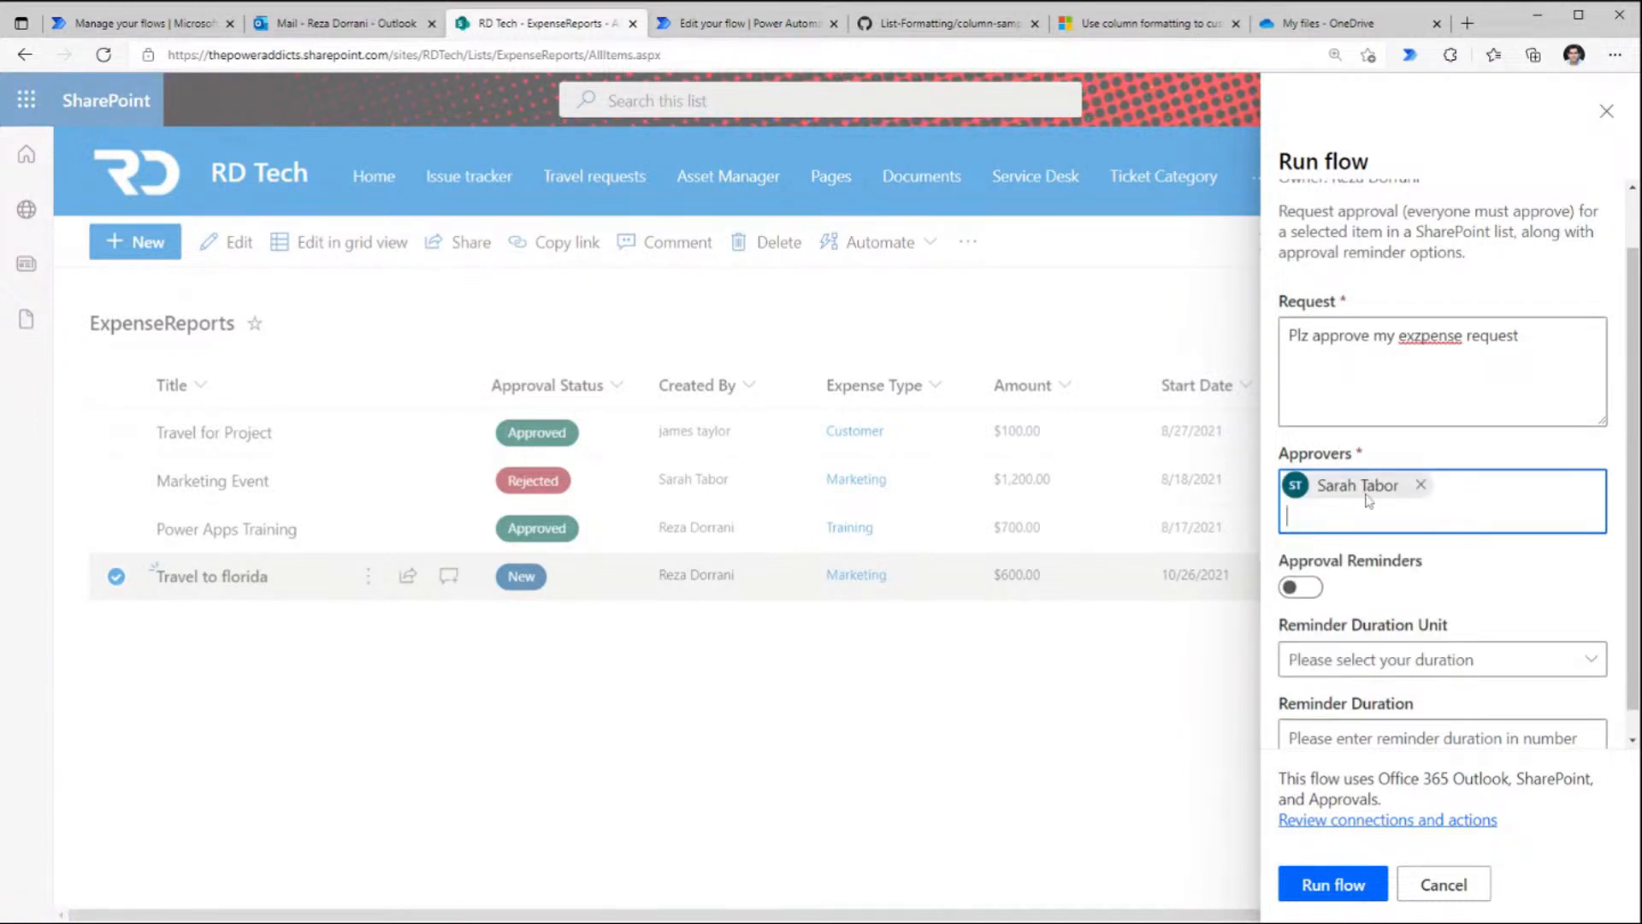
pyautogui.press('Return')
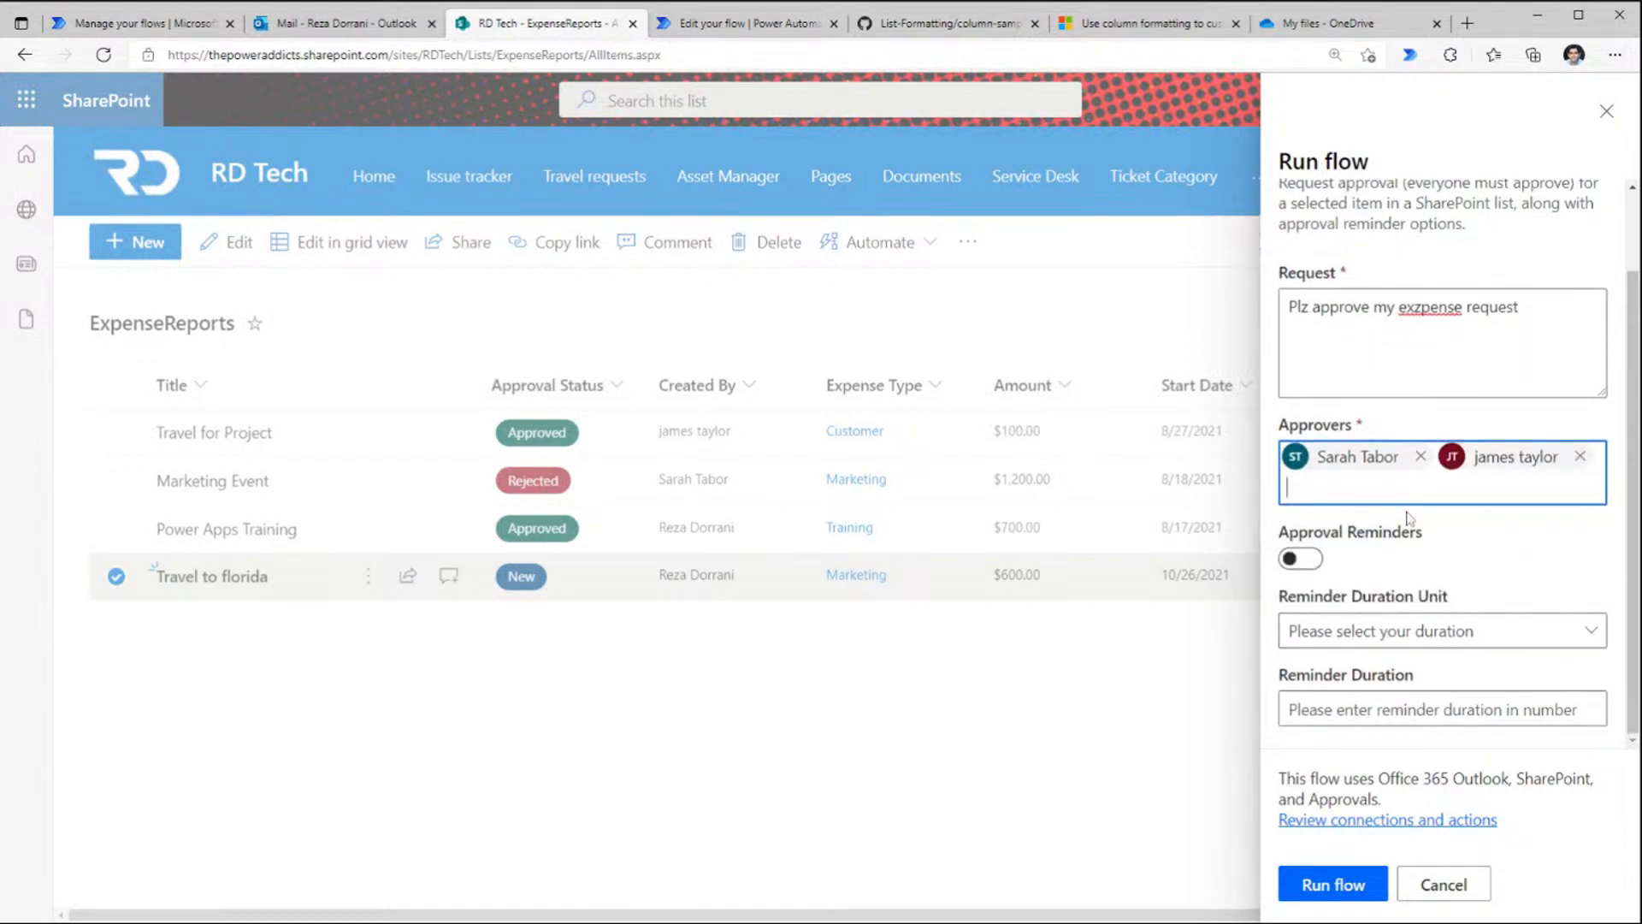
# Step: Turn on approval reminders every 1 Week and run the flow
pyautogui.click(1314, 572)
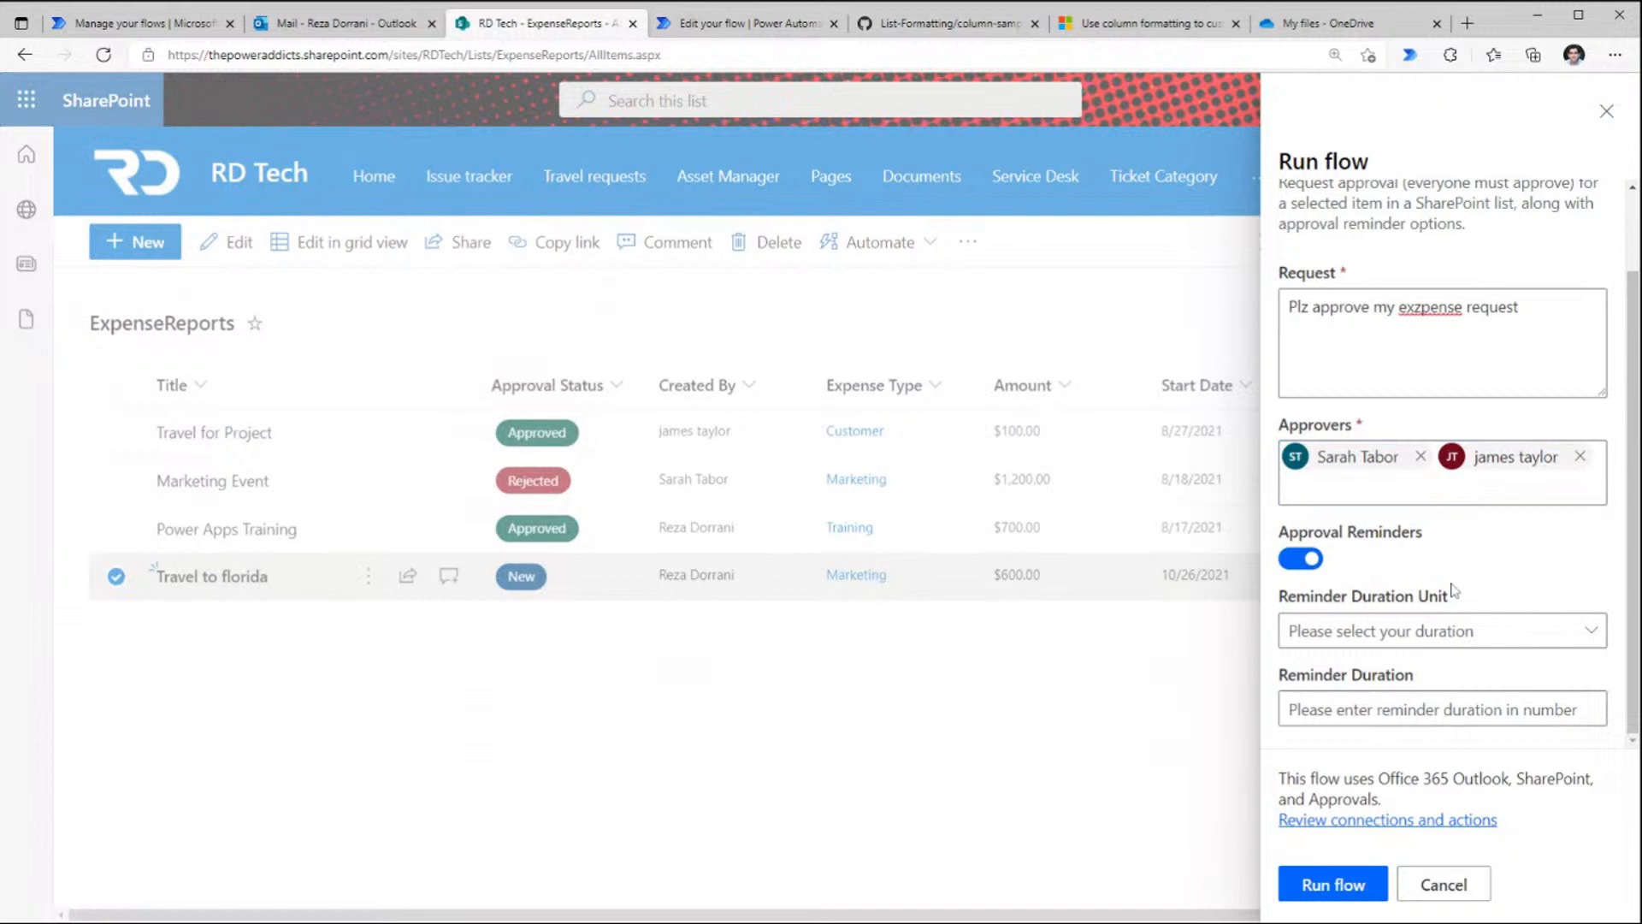
pyautogui.click(1439, 630)
pyautogui.click(1343, 669)
pyautogui.click(1369, 709)
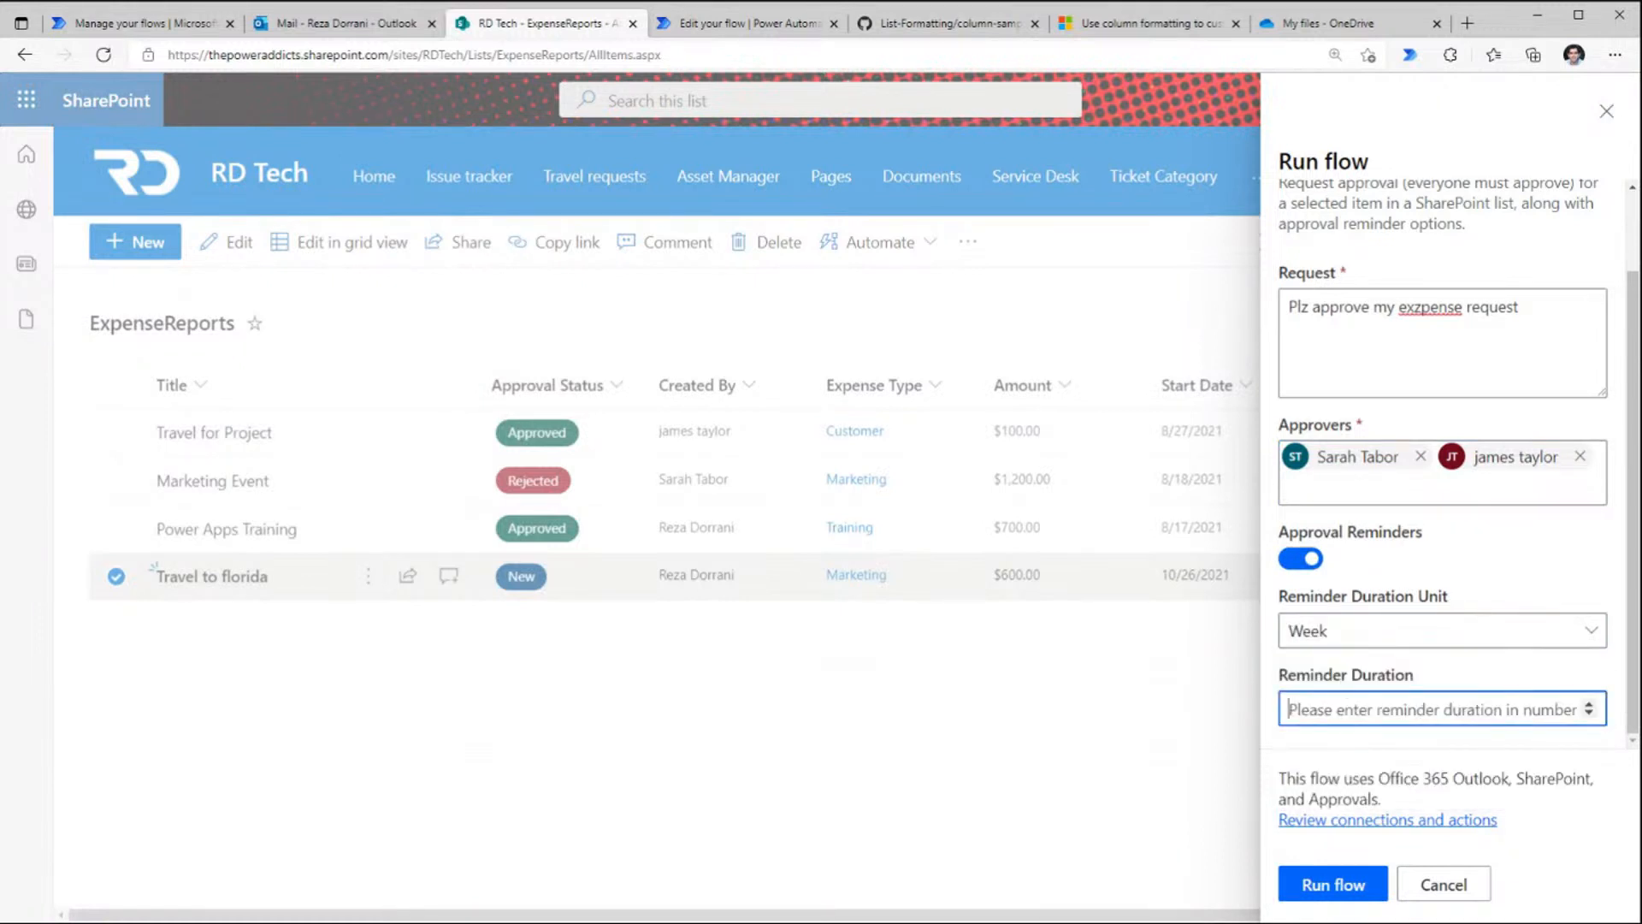
pyautogui.write('1')
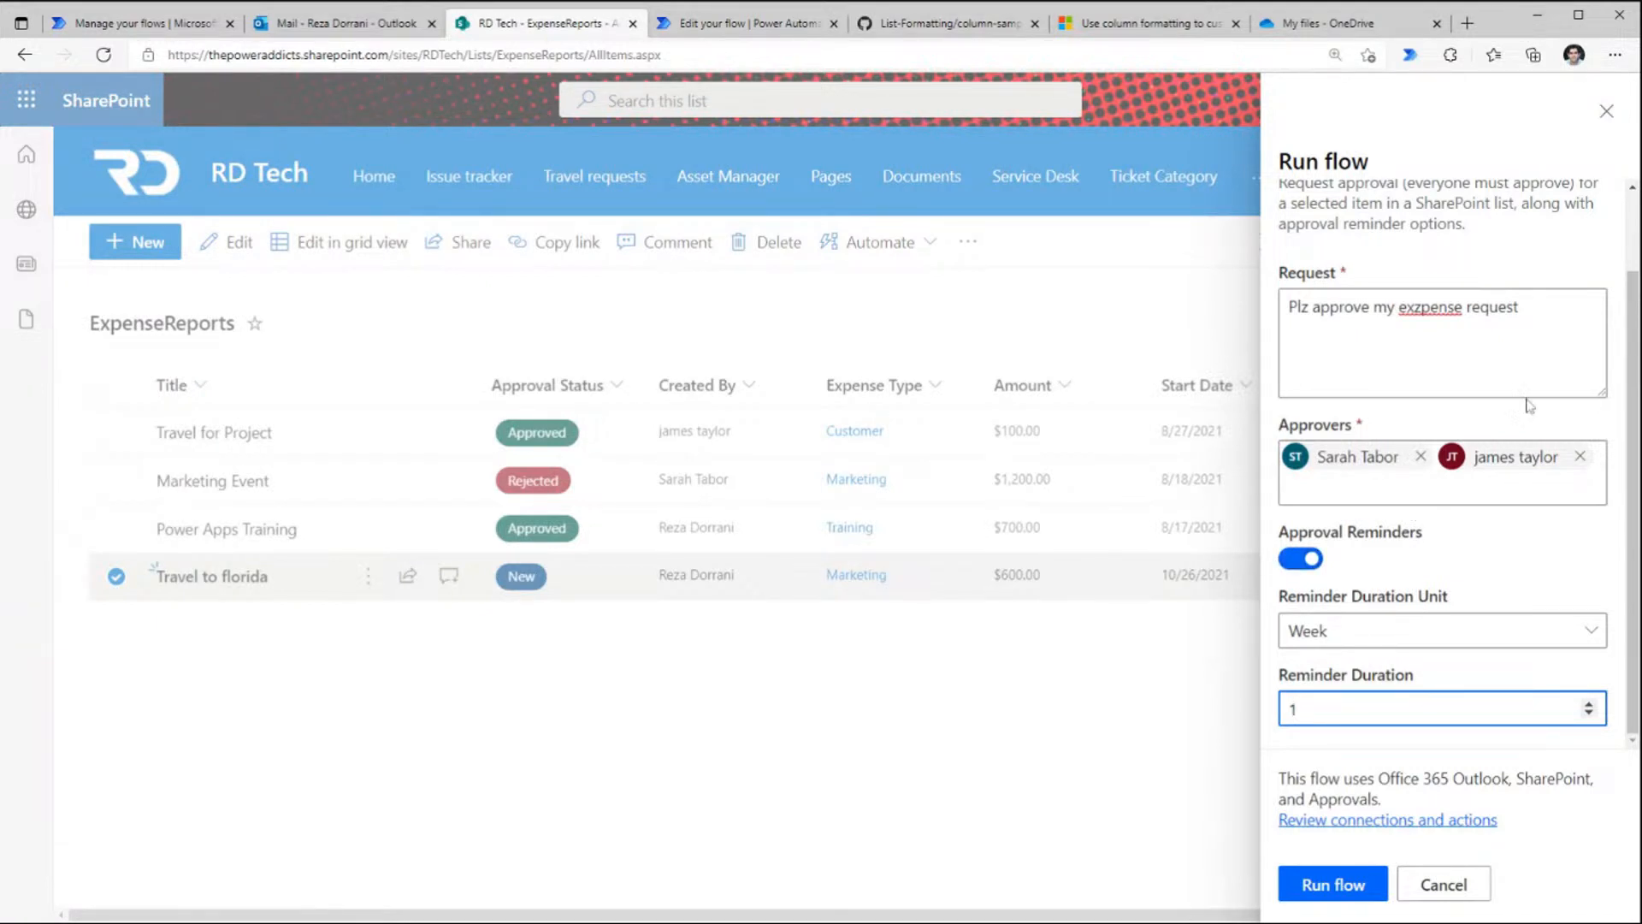
pyautogui.click(1337, 886)
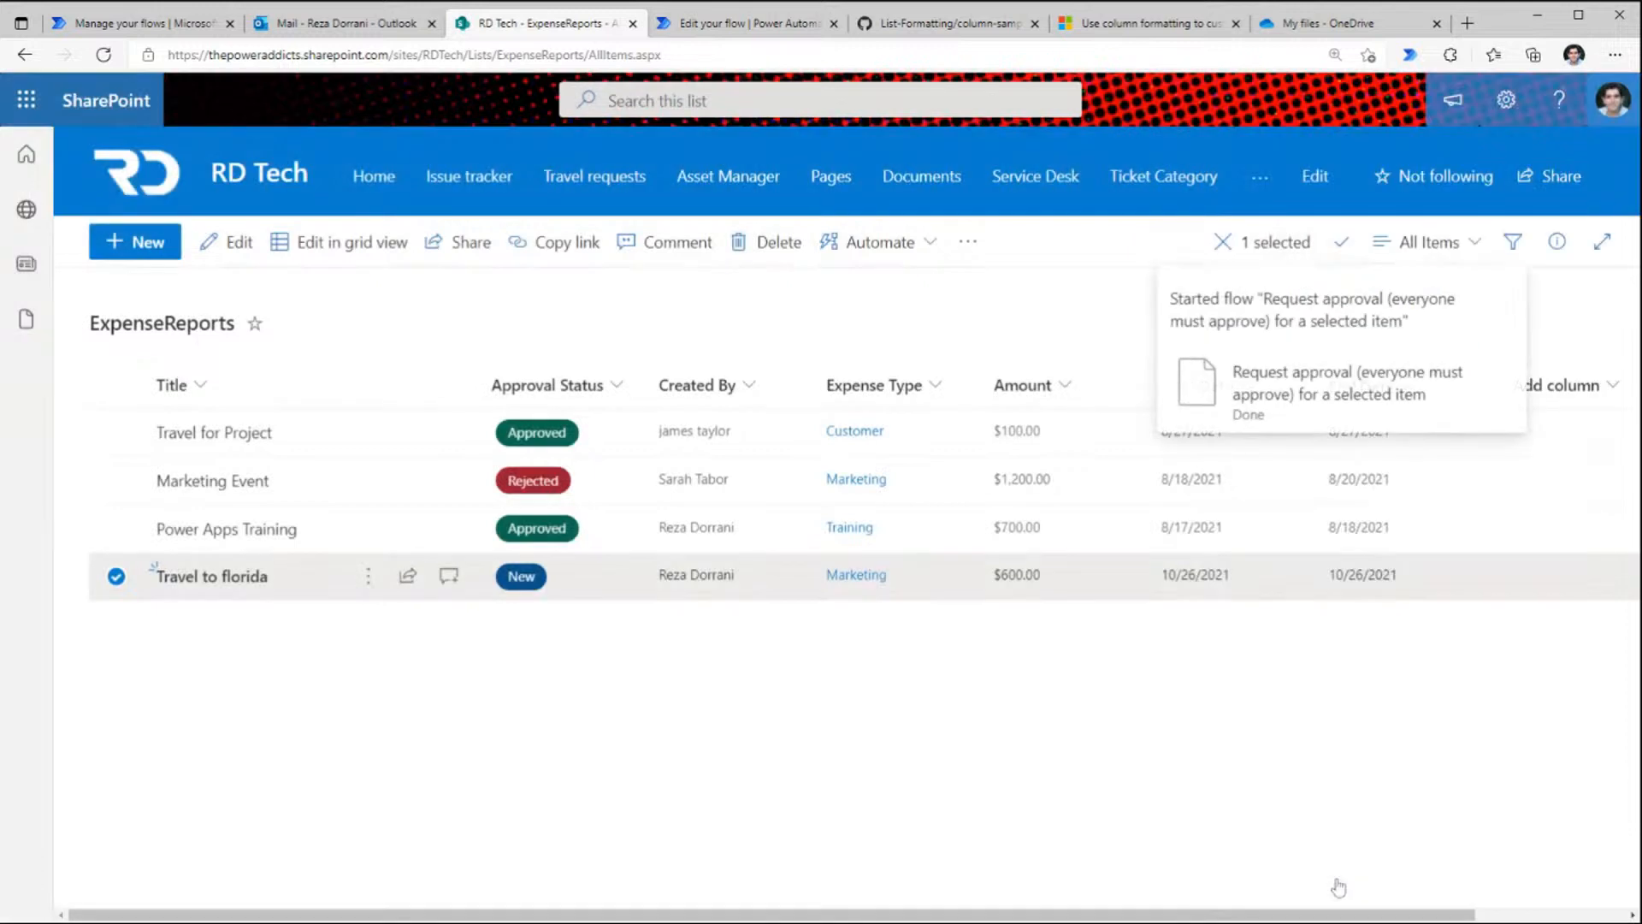
# Step: Refresh the flow's run history, reload the list showing Travel to florida Pending, and open the latest run
pyautogui.click(117, 578)
pyautogui.click(697, 25)
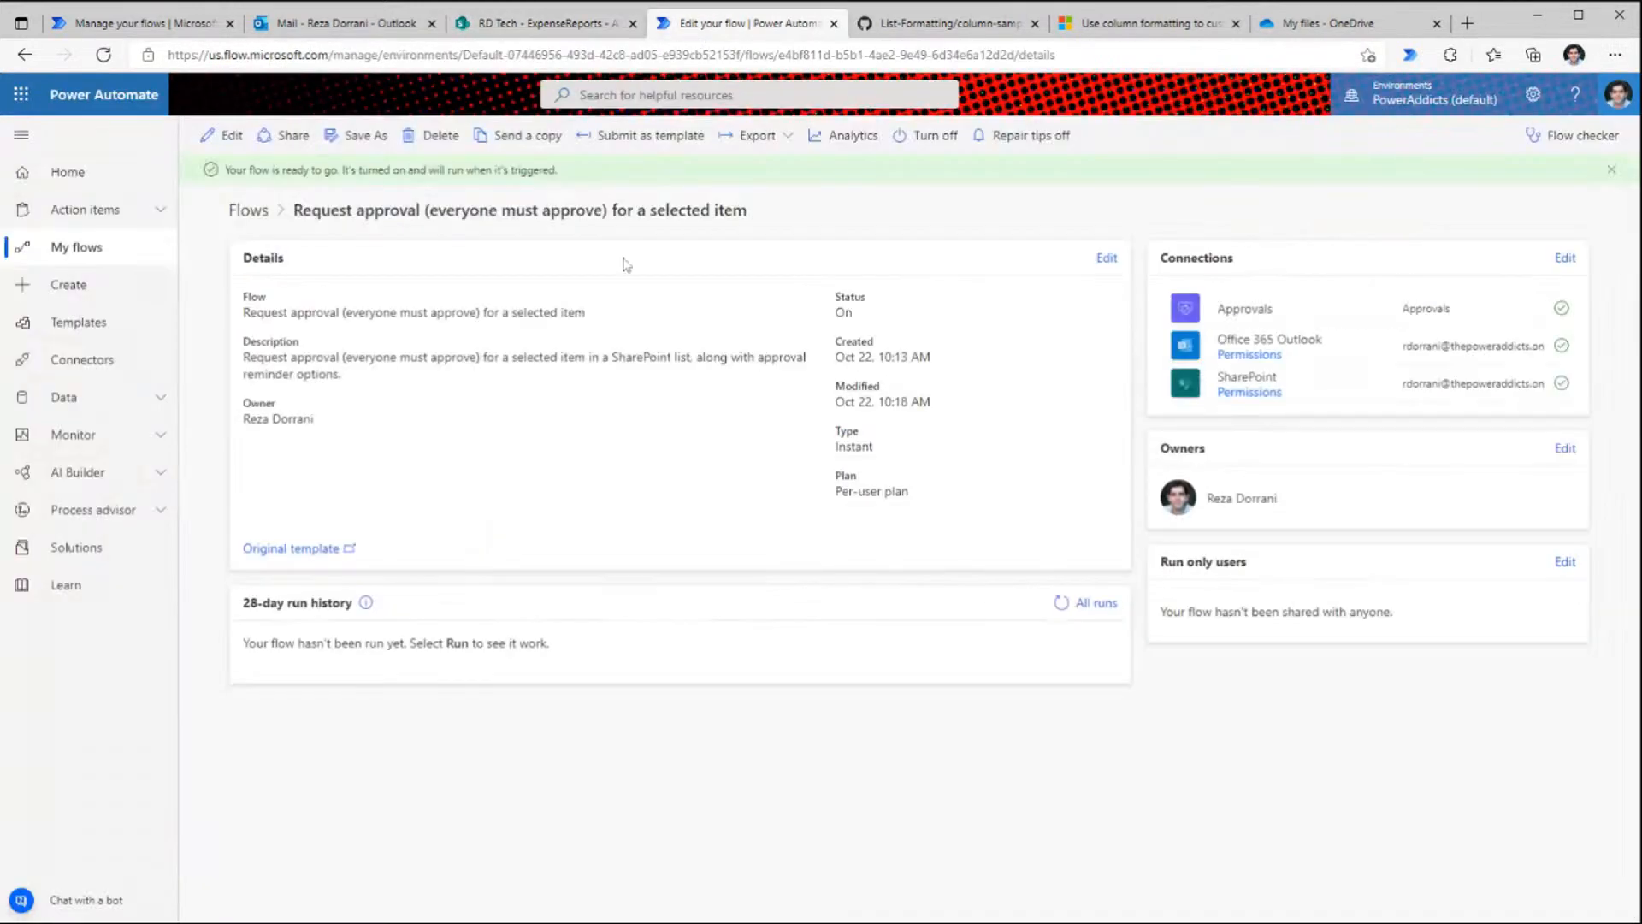
pyautogui.click(1061, 602)
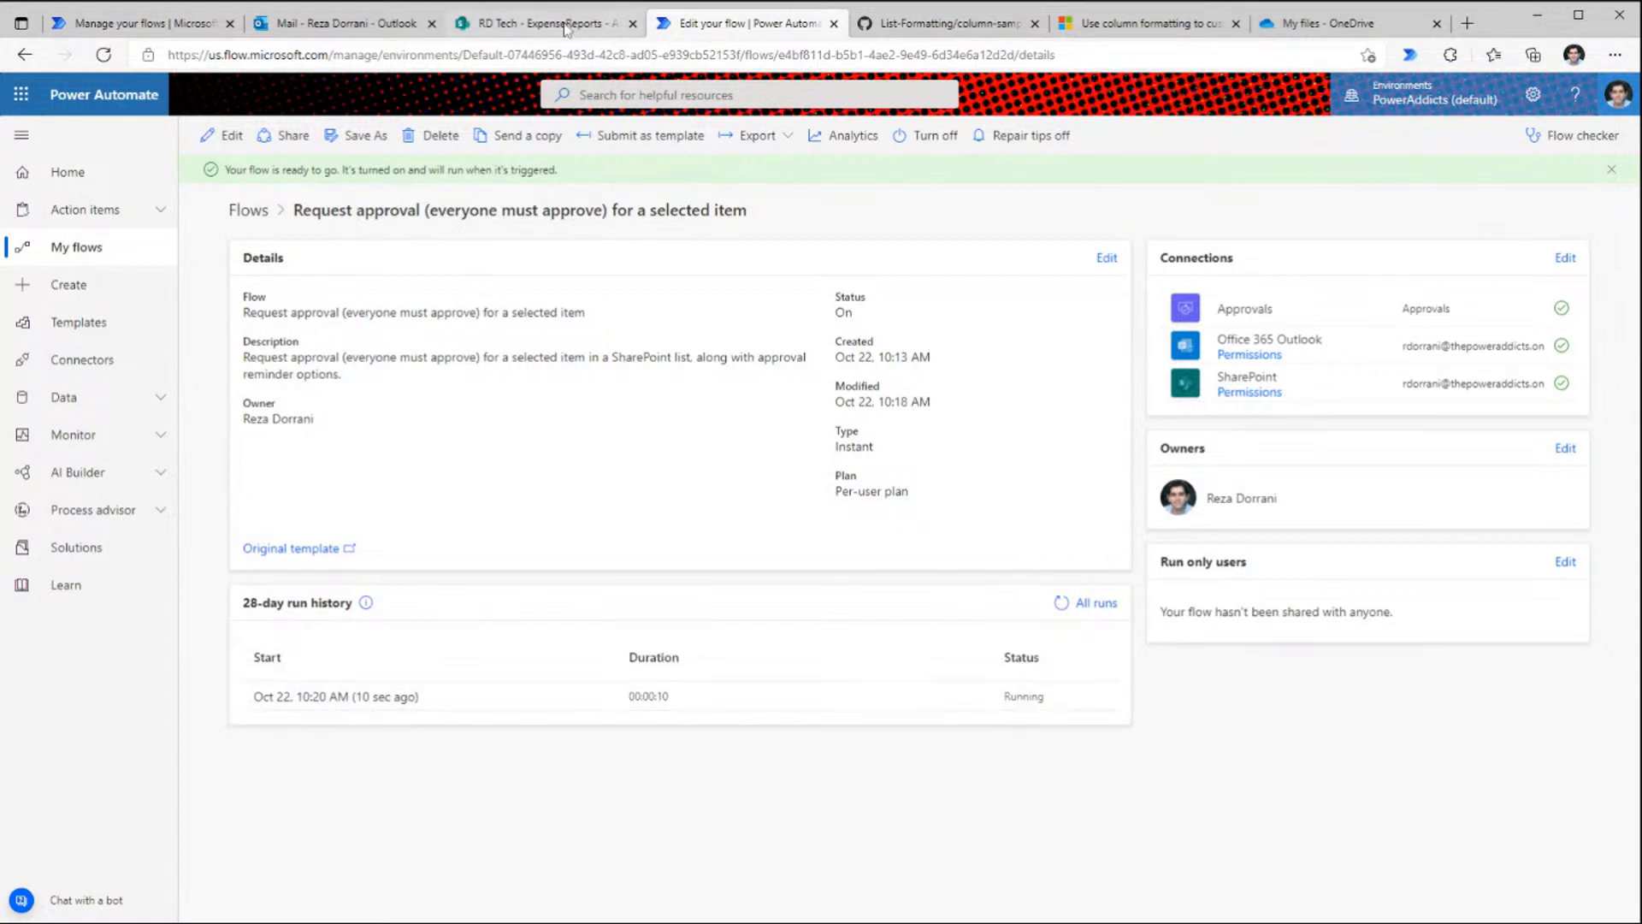
pyautogui.click(535, 23)
pyautogui.press('F5')
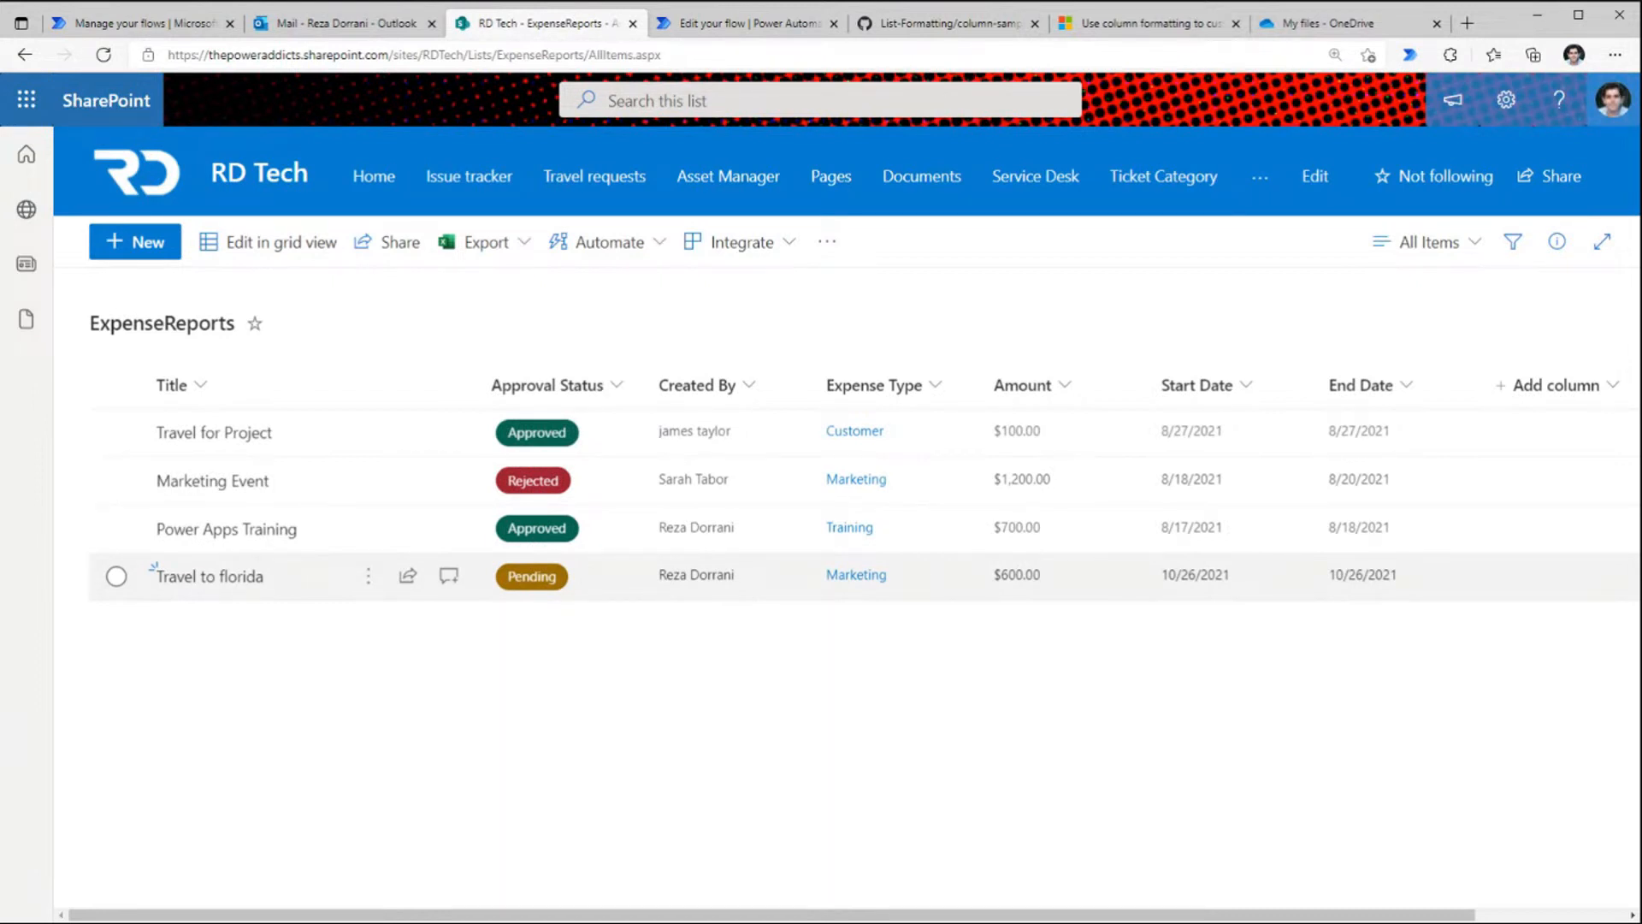
pyautogui.click(781, 30)
pyautogui.click(343, 698)
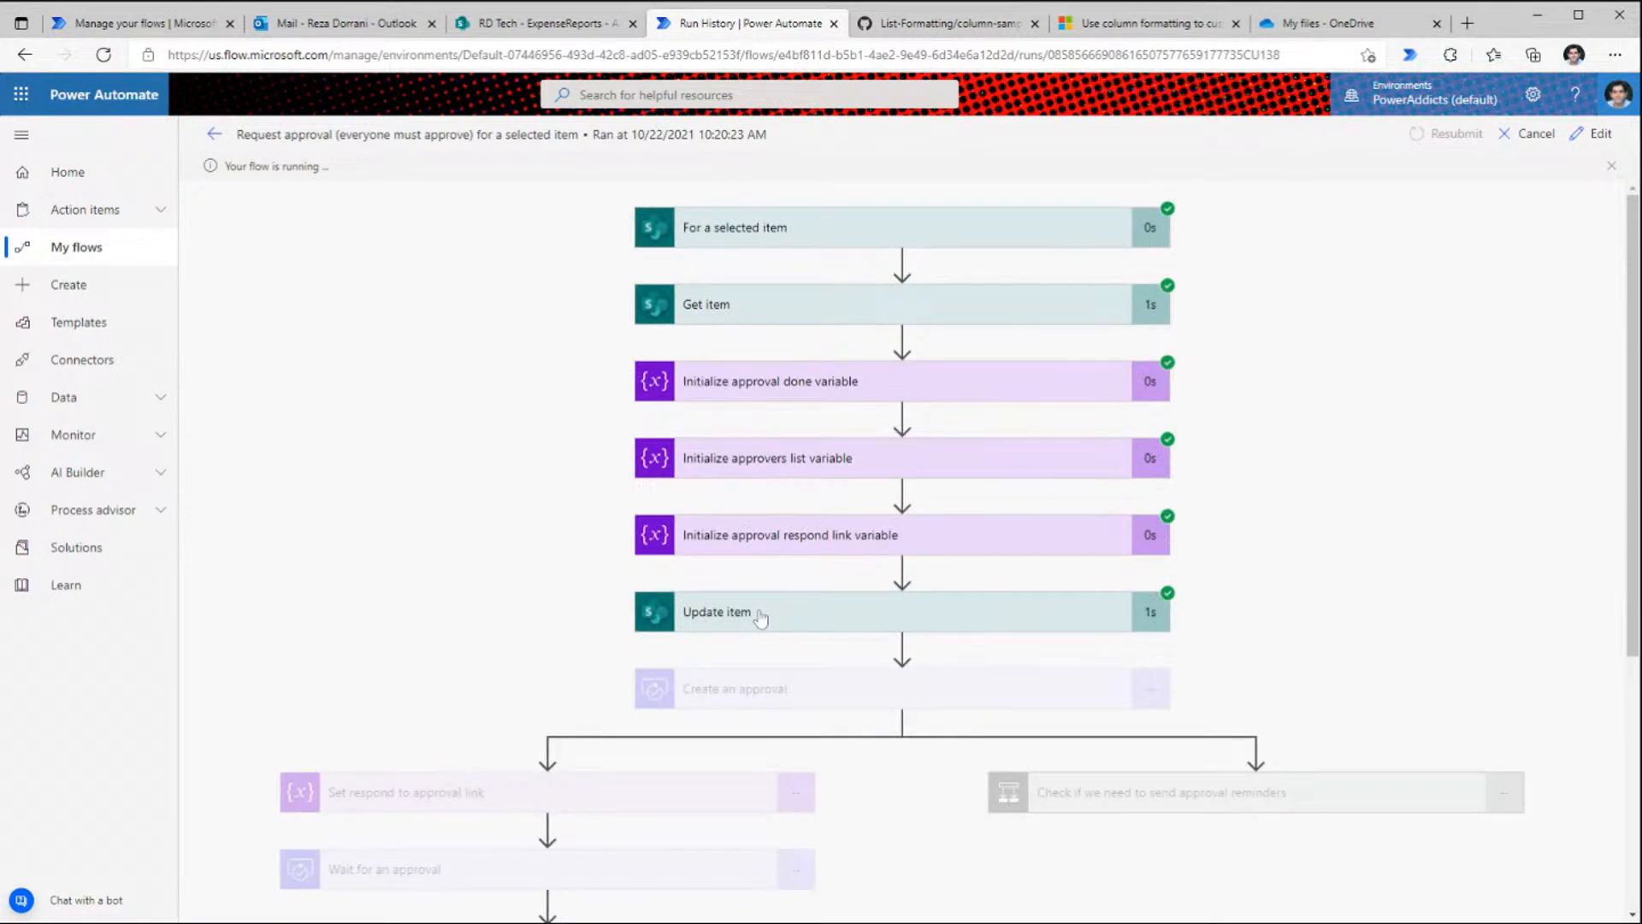
# Step: Expand the Wait for an approval step and review its outputs showing both approvers approved
pyautogui.scroll(-1, 761, 618)
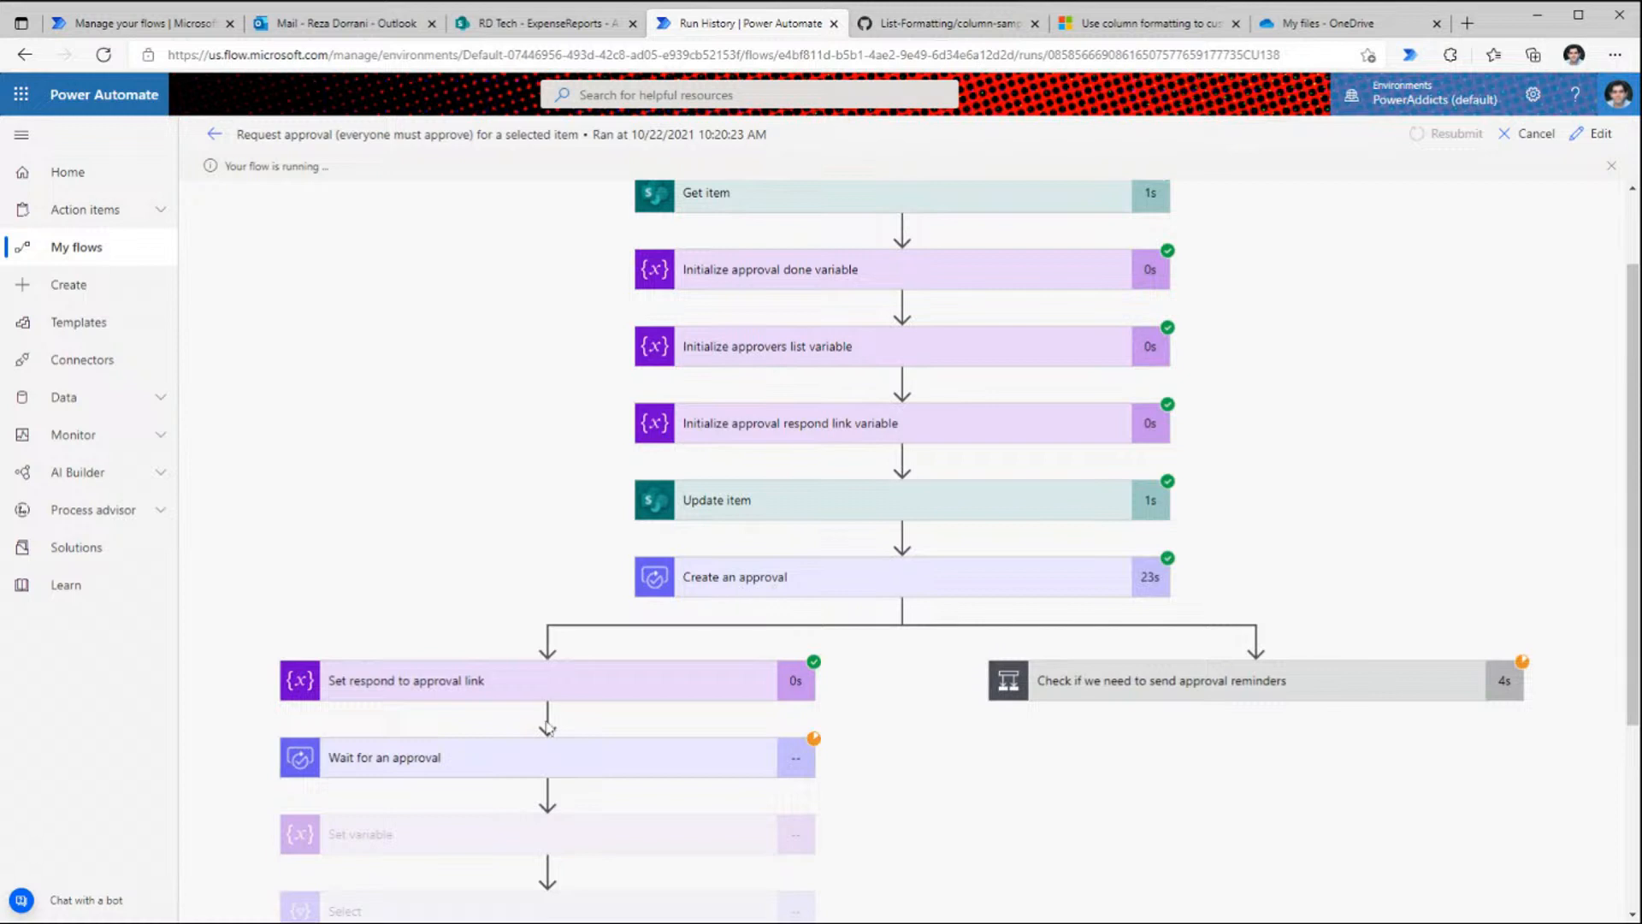
pyautogui.click(564, 765)
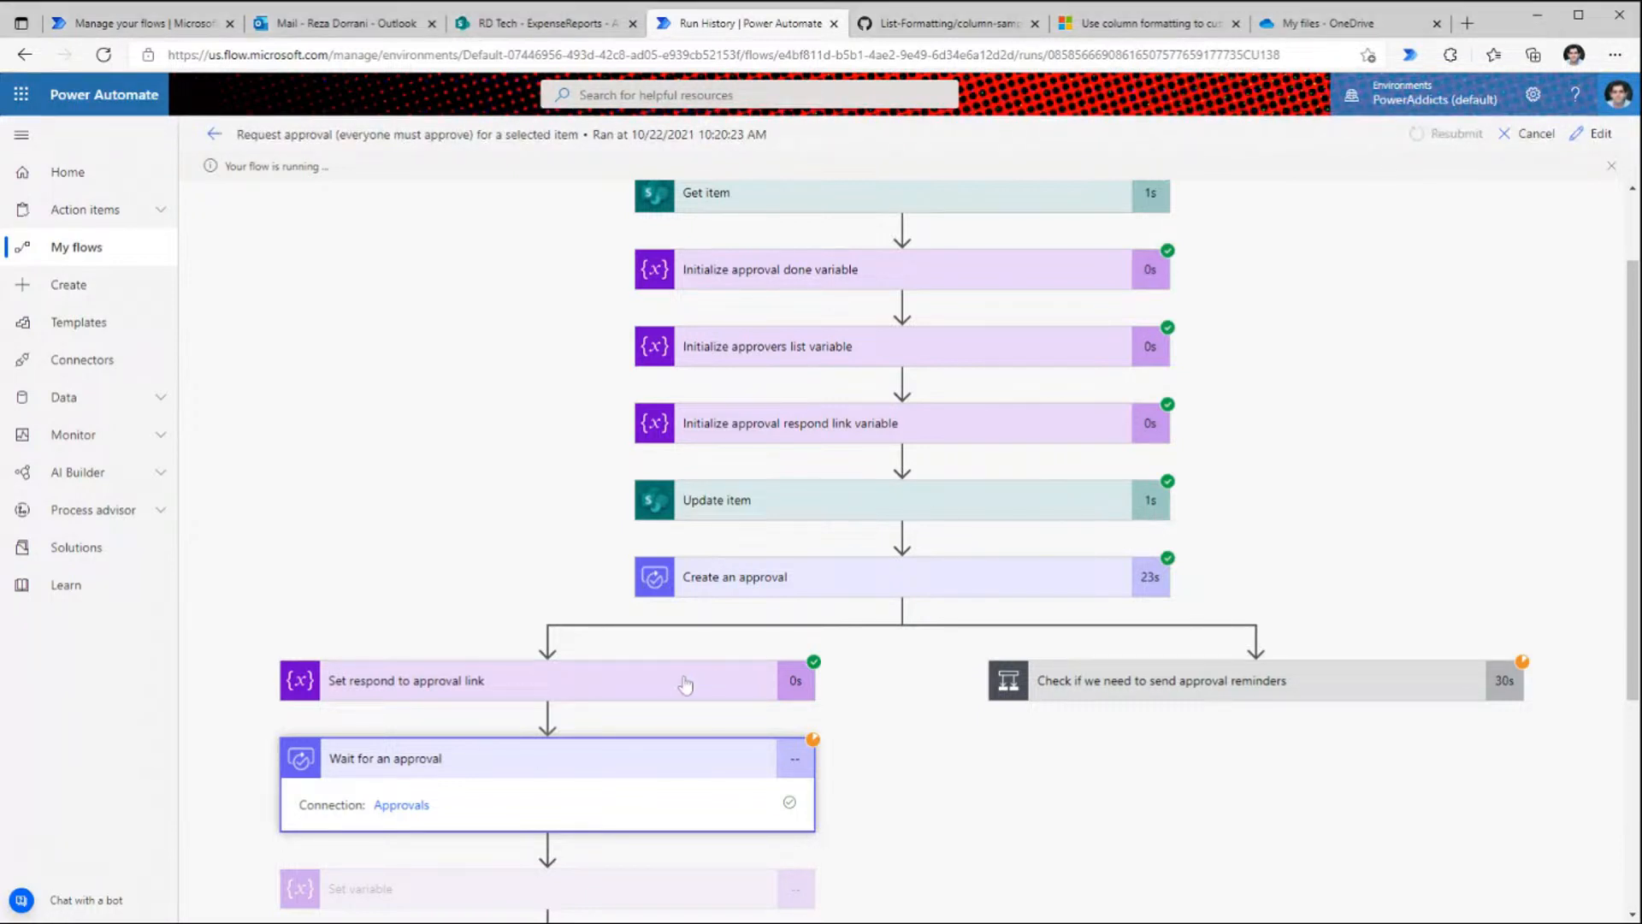
pyautogui.scroll(-3, 631, 697)
pyautogui.scroll(5, 629, 697)
pyautogui.scroll(-4, 629, 697)
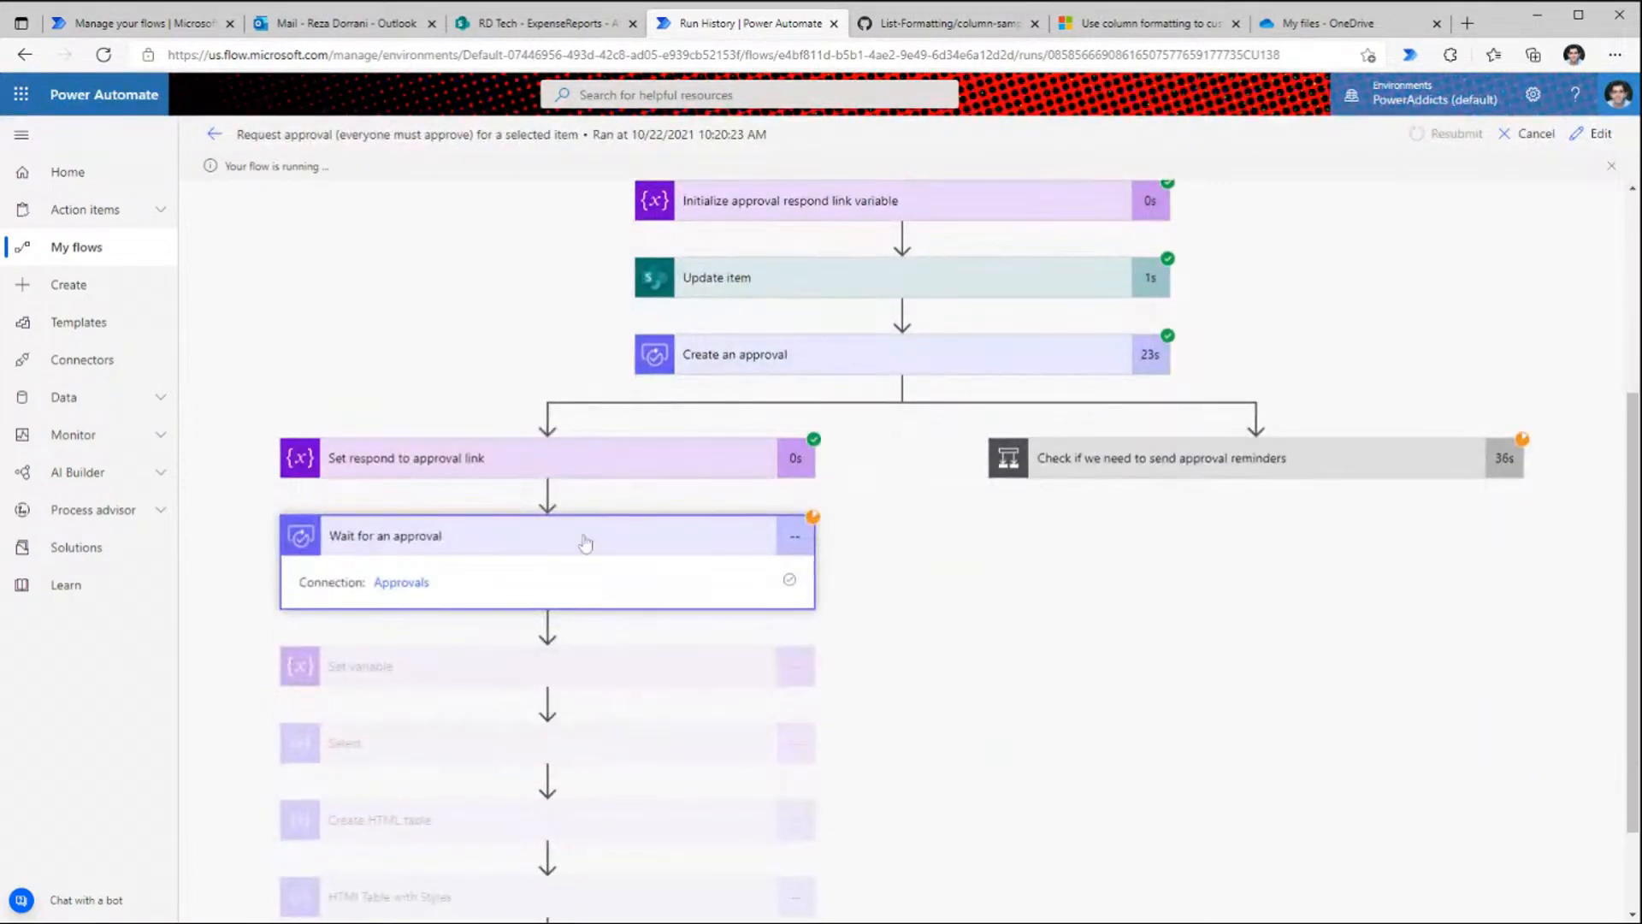
pyautogui.scroll(-1, 605, 597)
pyautogui.scroll(1, 599, 599)
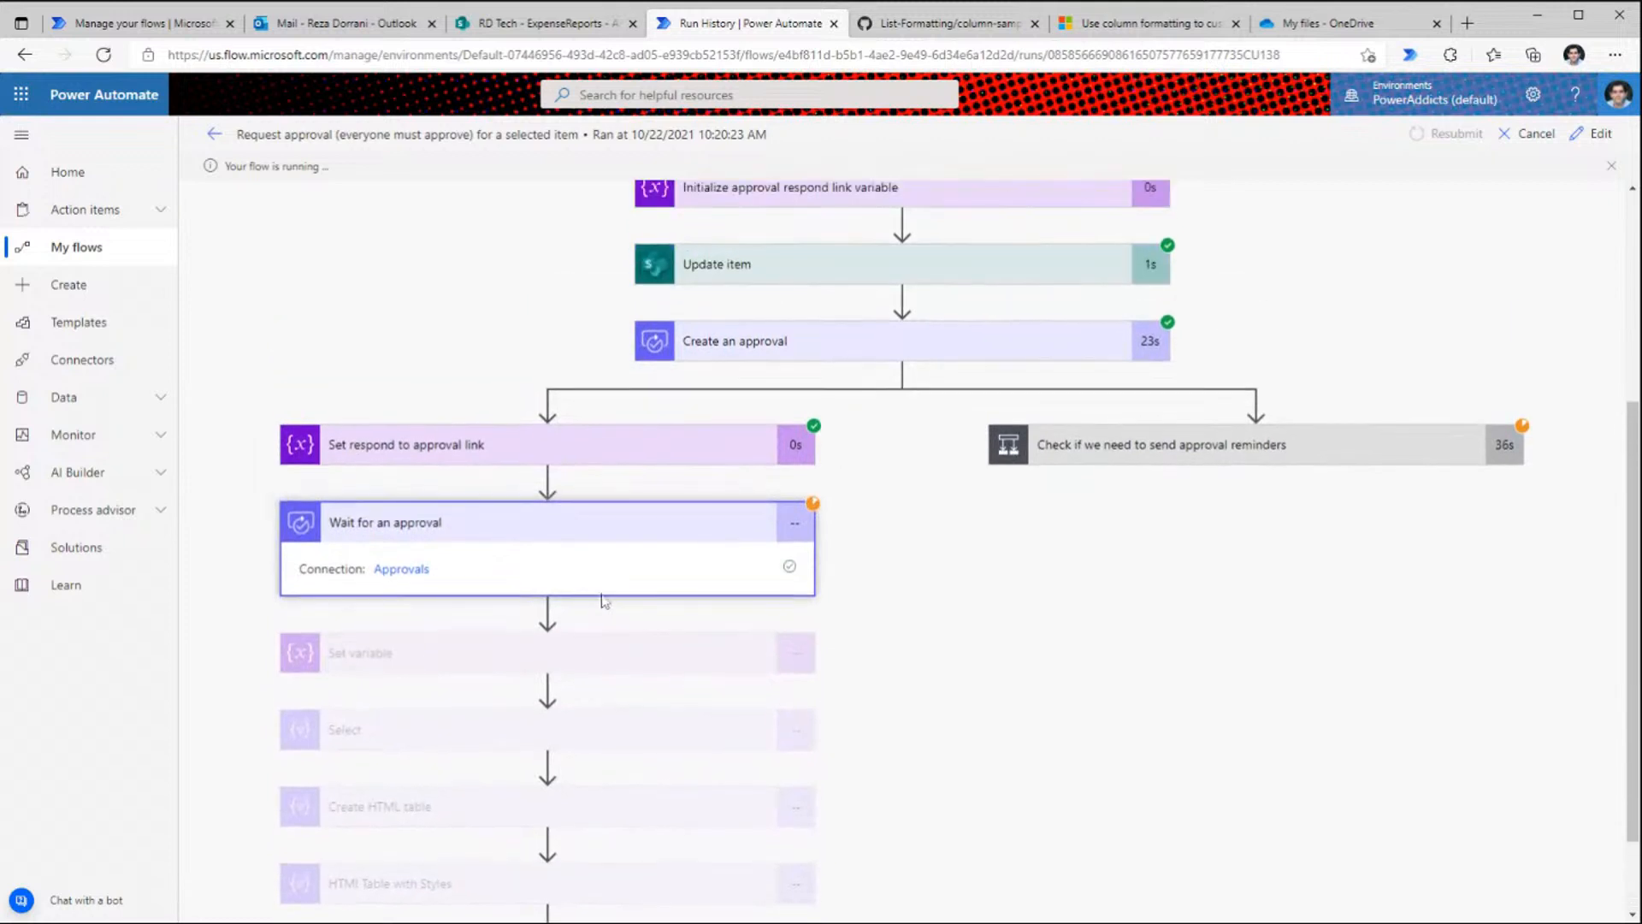
pyautogui.scroll(-1, 548, 619)
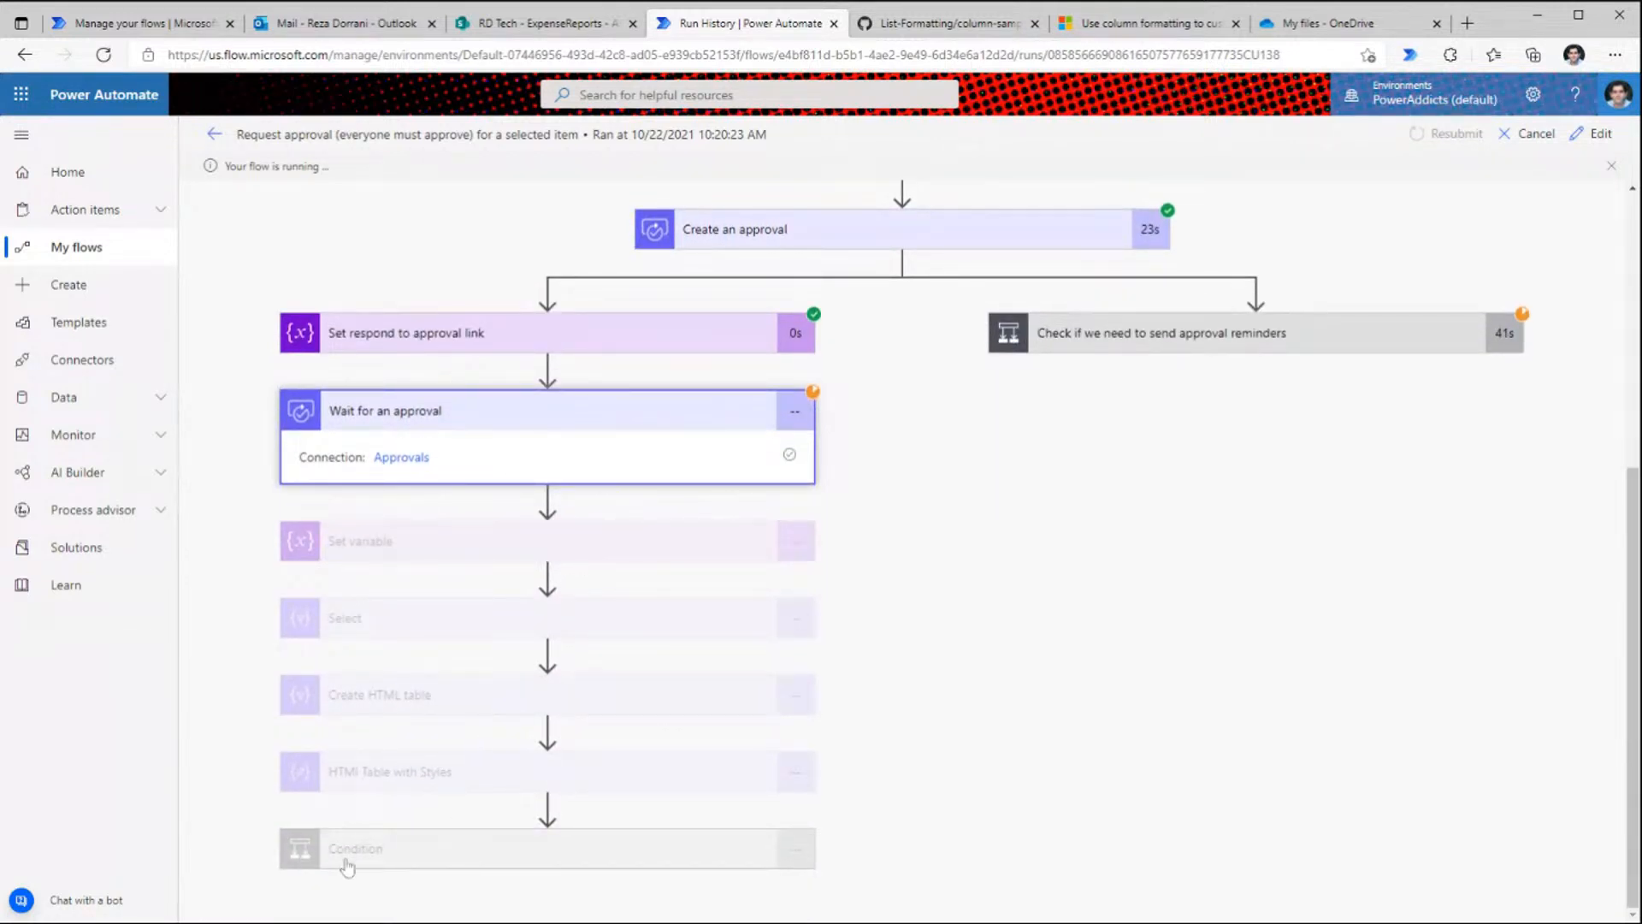
pyautogui.click(326, 923)
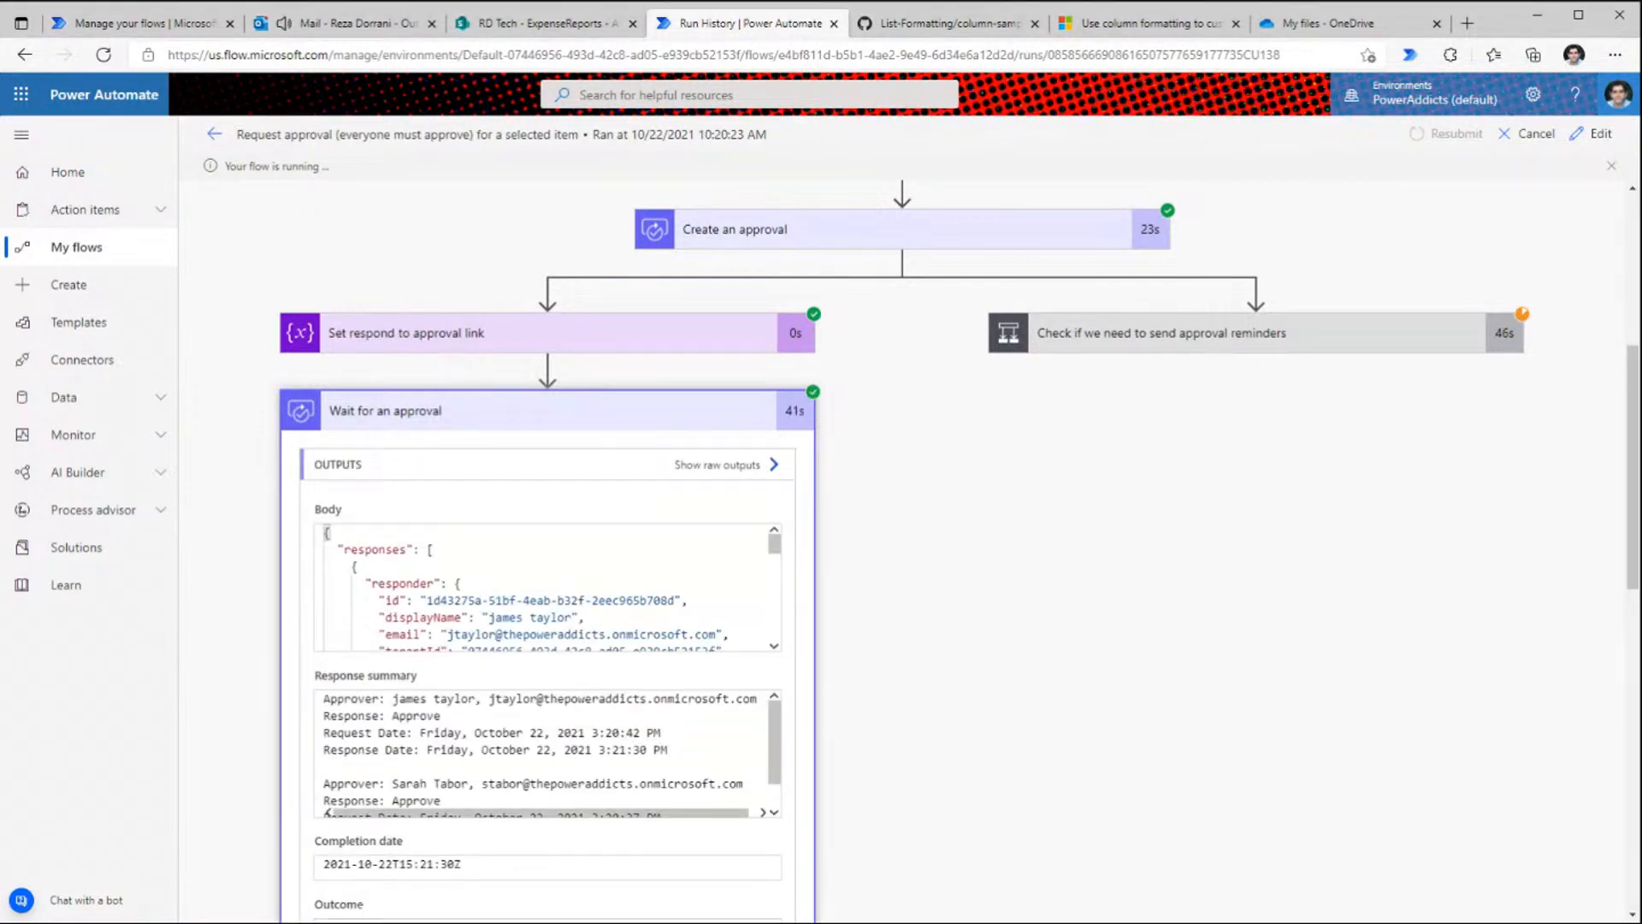
pyautogui.scroll(2, 510, 462)
pyautogui.scroll(-6, 510, 514)
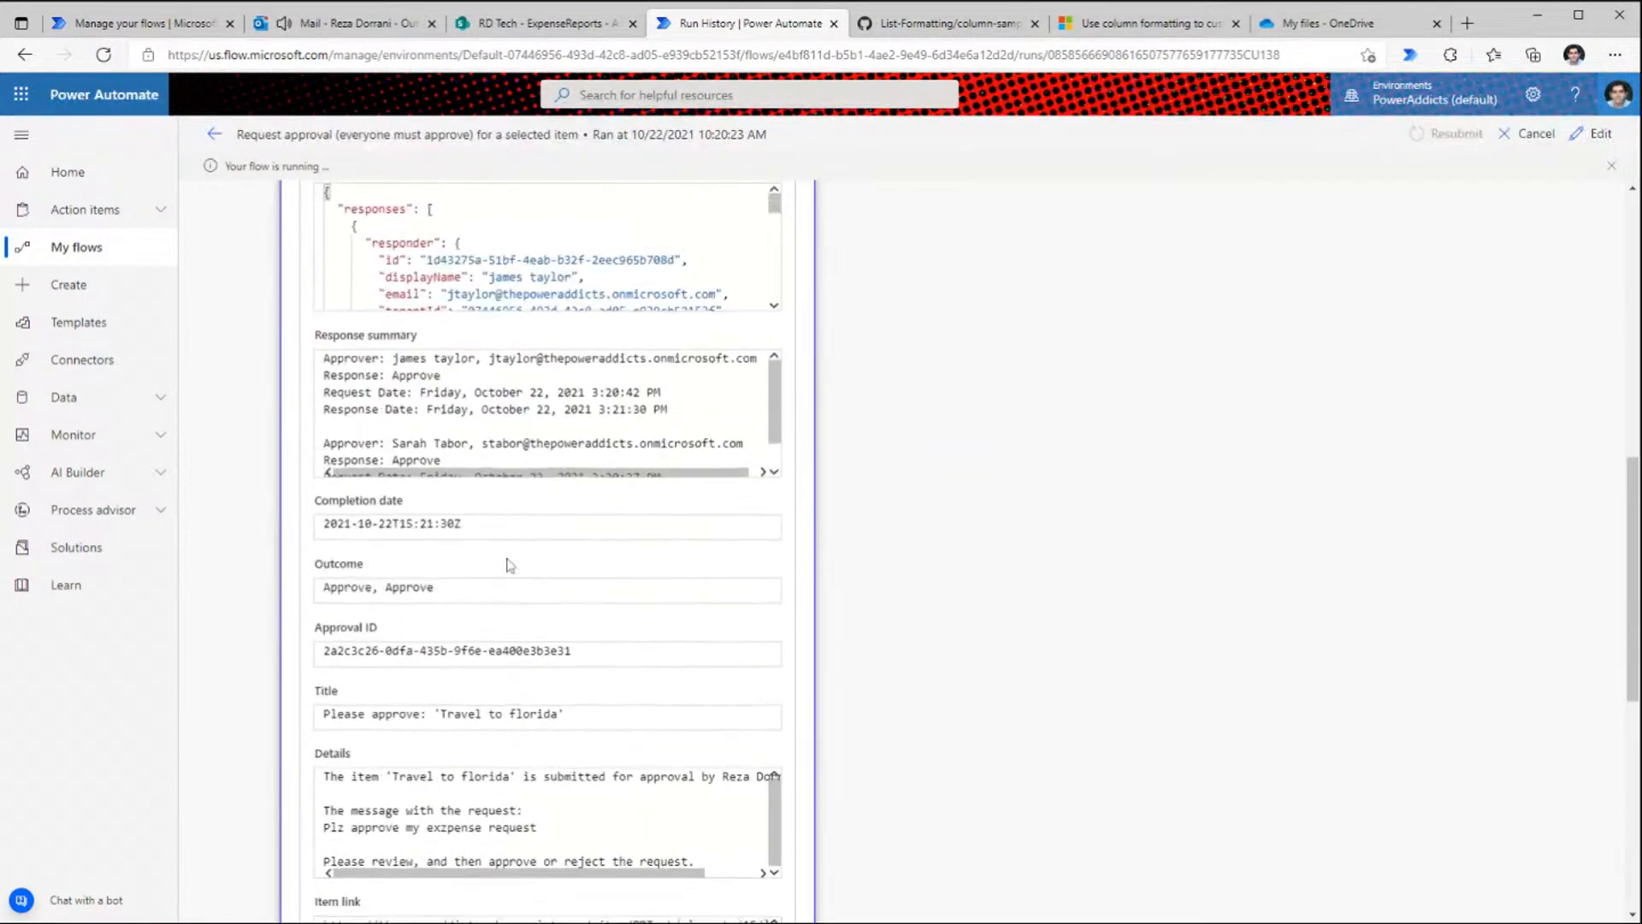
pyautogui.scroll(8, 510, 564)
pyautogui.scroll(-2, 450, 475)
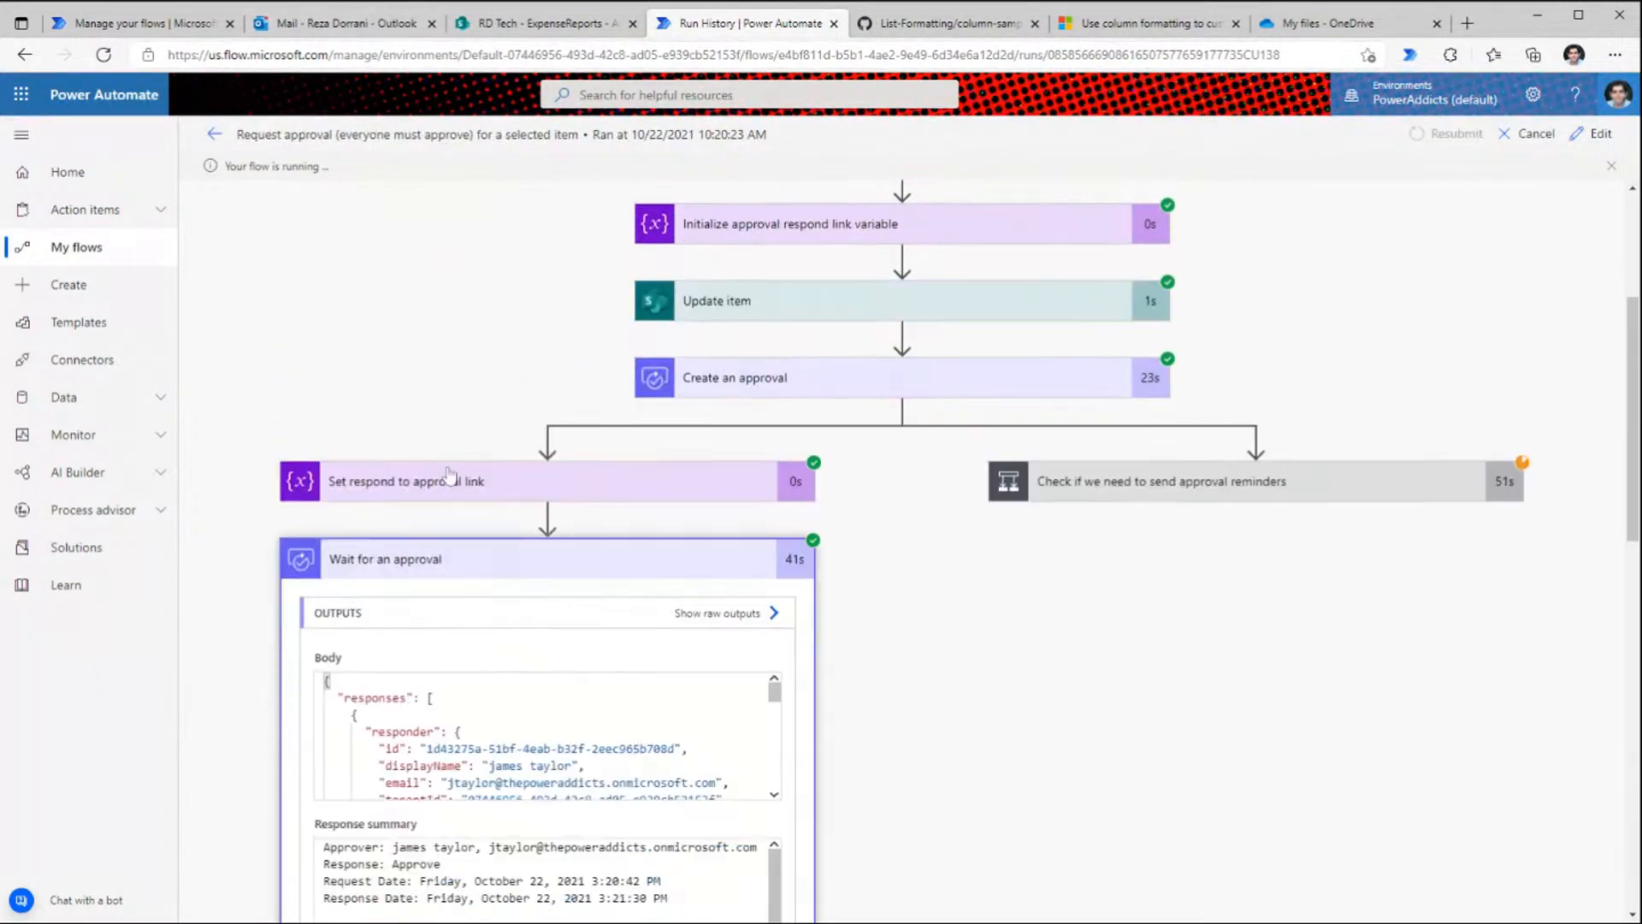
pyautogui.scroll(-10, 450, 475)
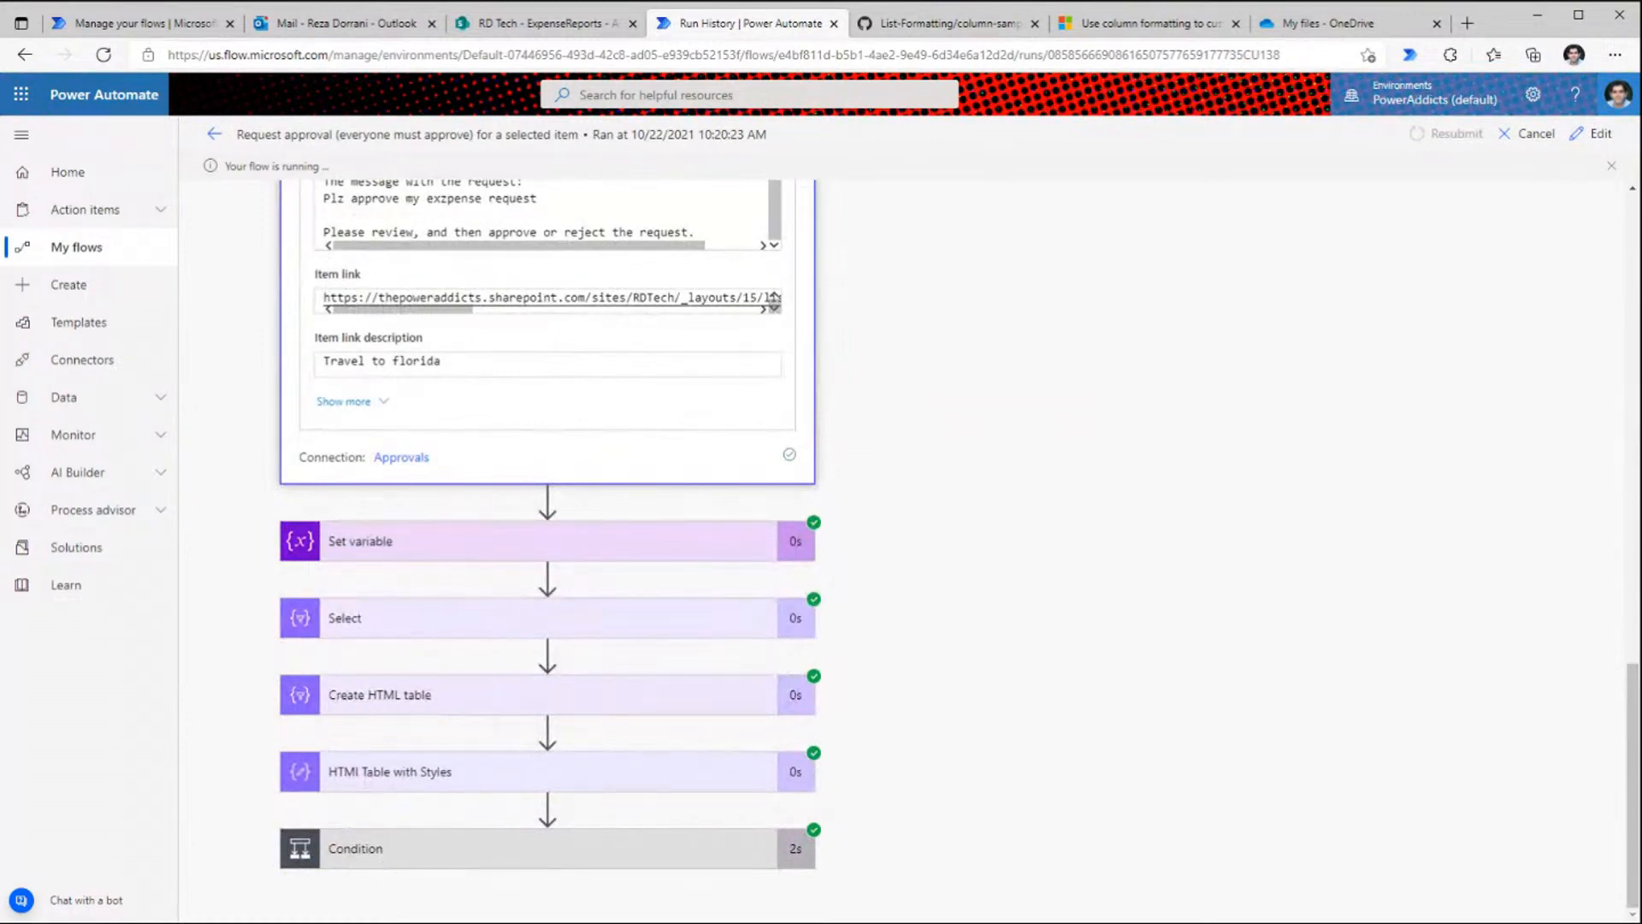
pyautogui.click(369, 26)
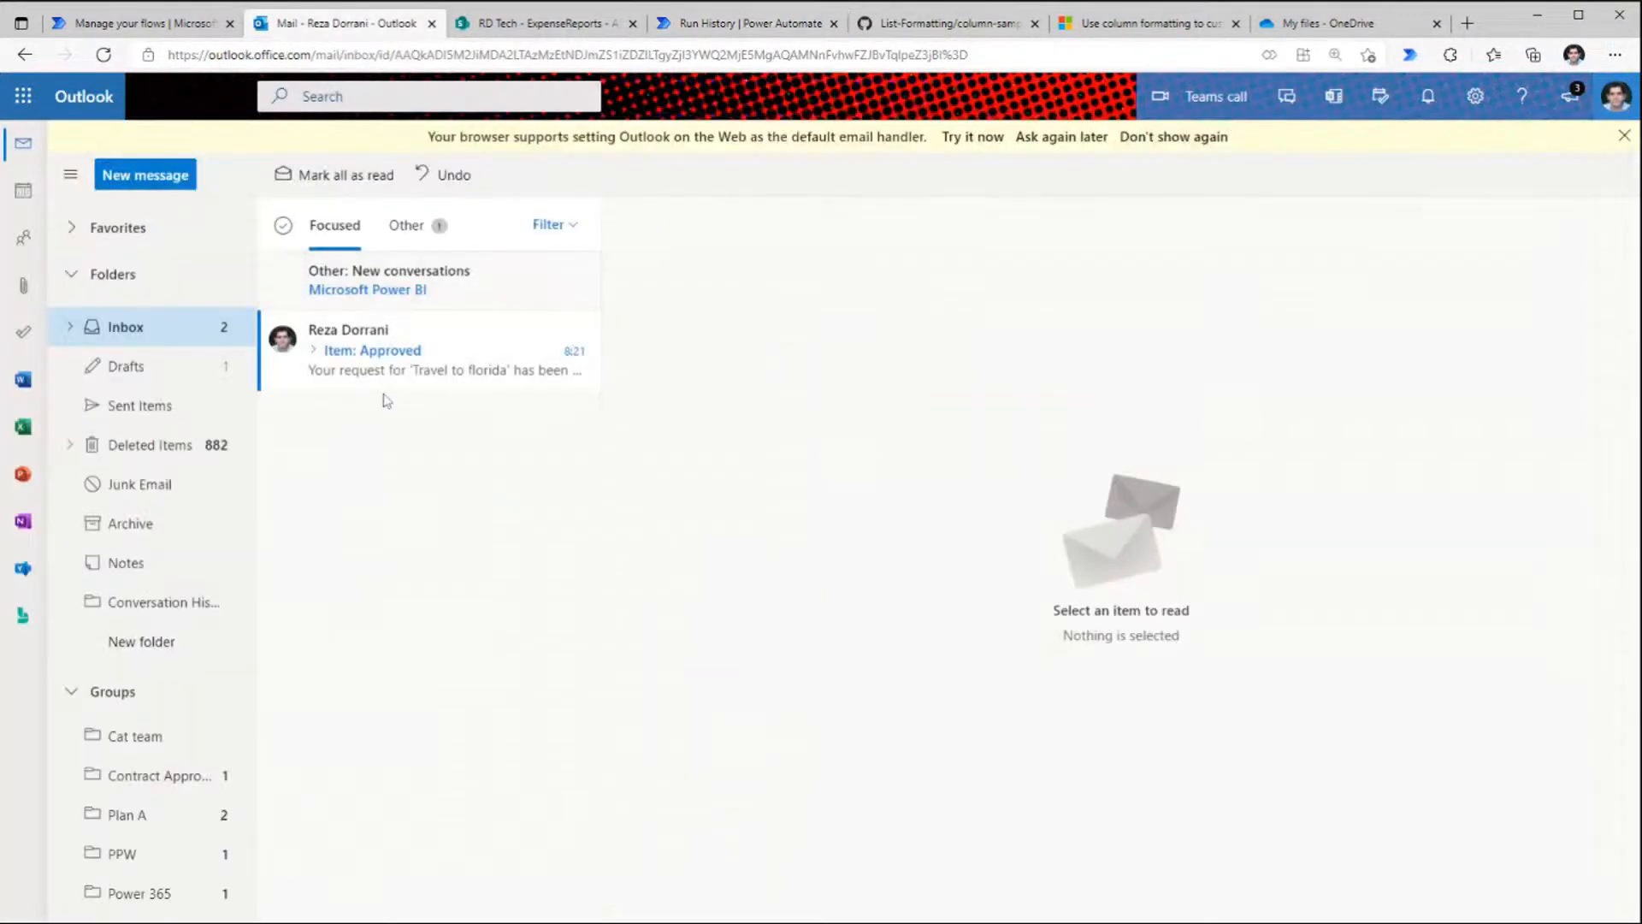
# Step: Read the 'Item: Approved' email for Travel to florida, then go back to the ExpenseReports list
pyautogui.click(390, 368)
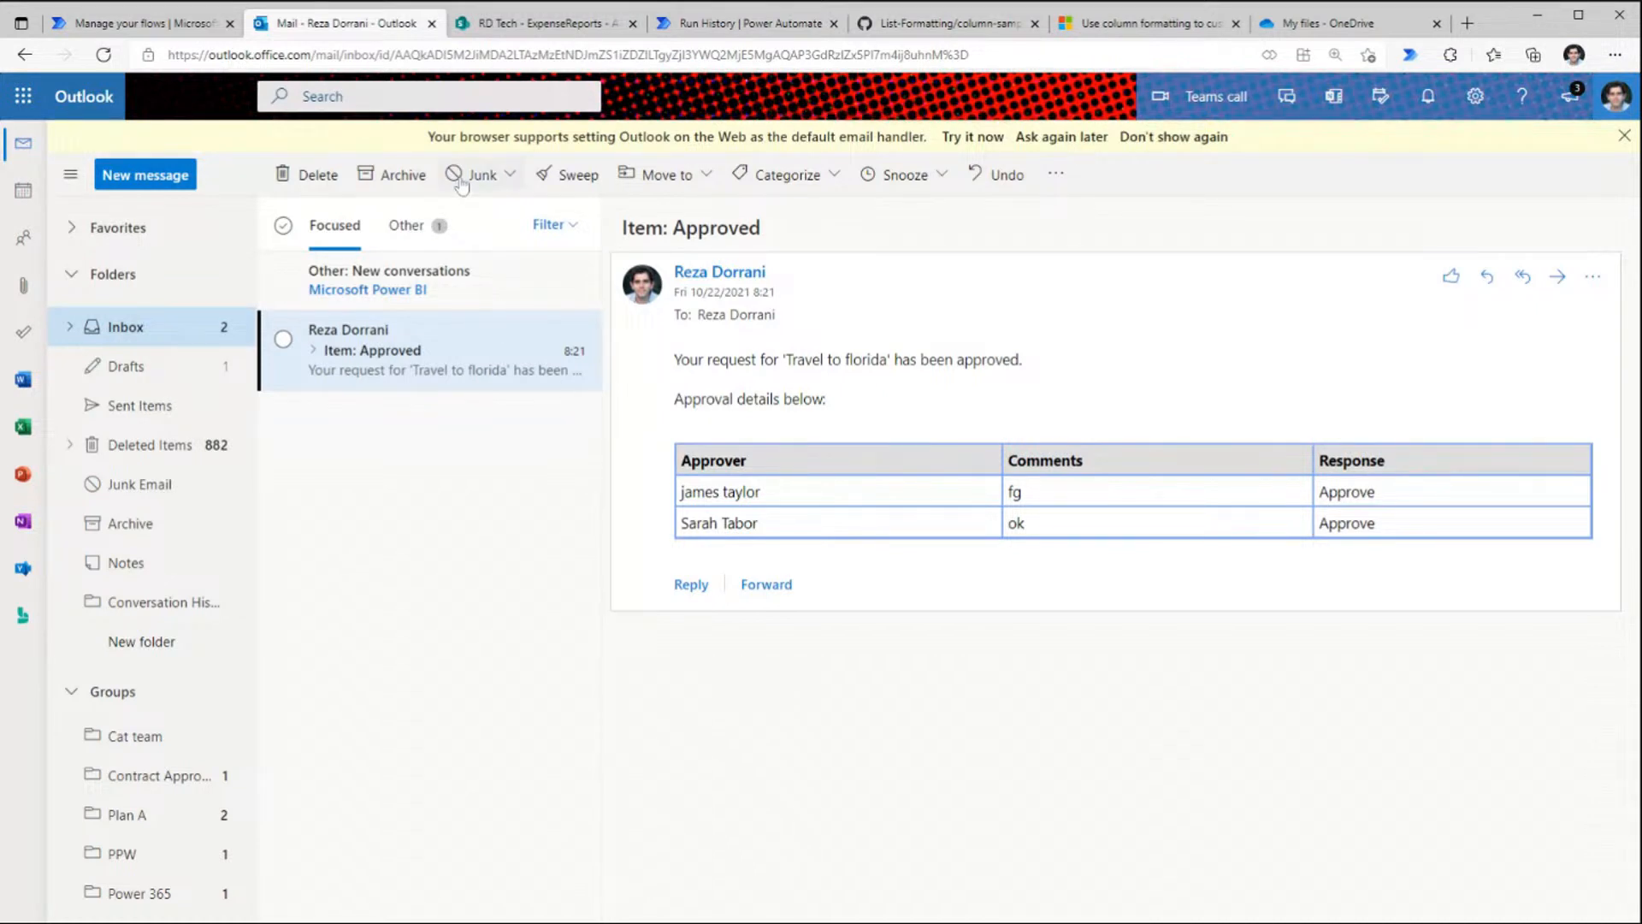
pyautogui.click(511, 27)
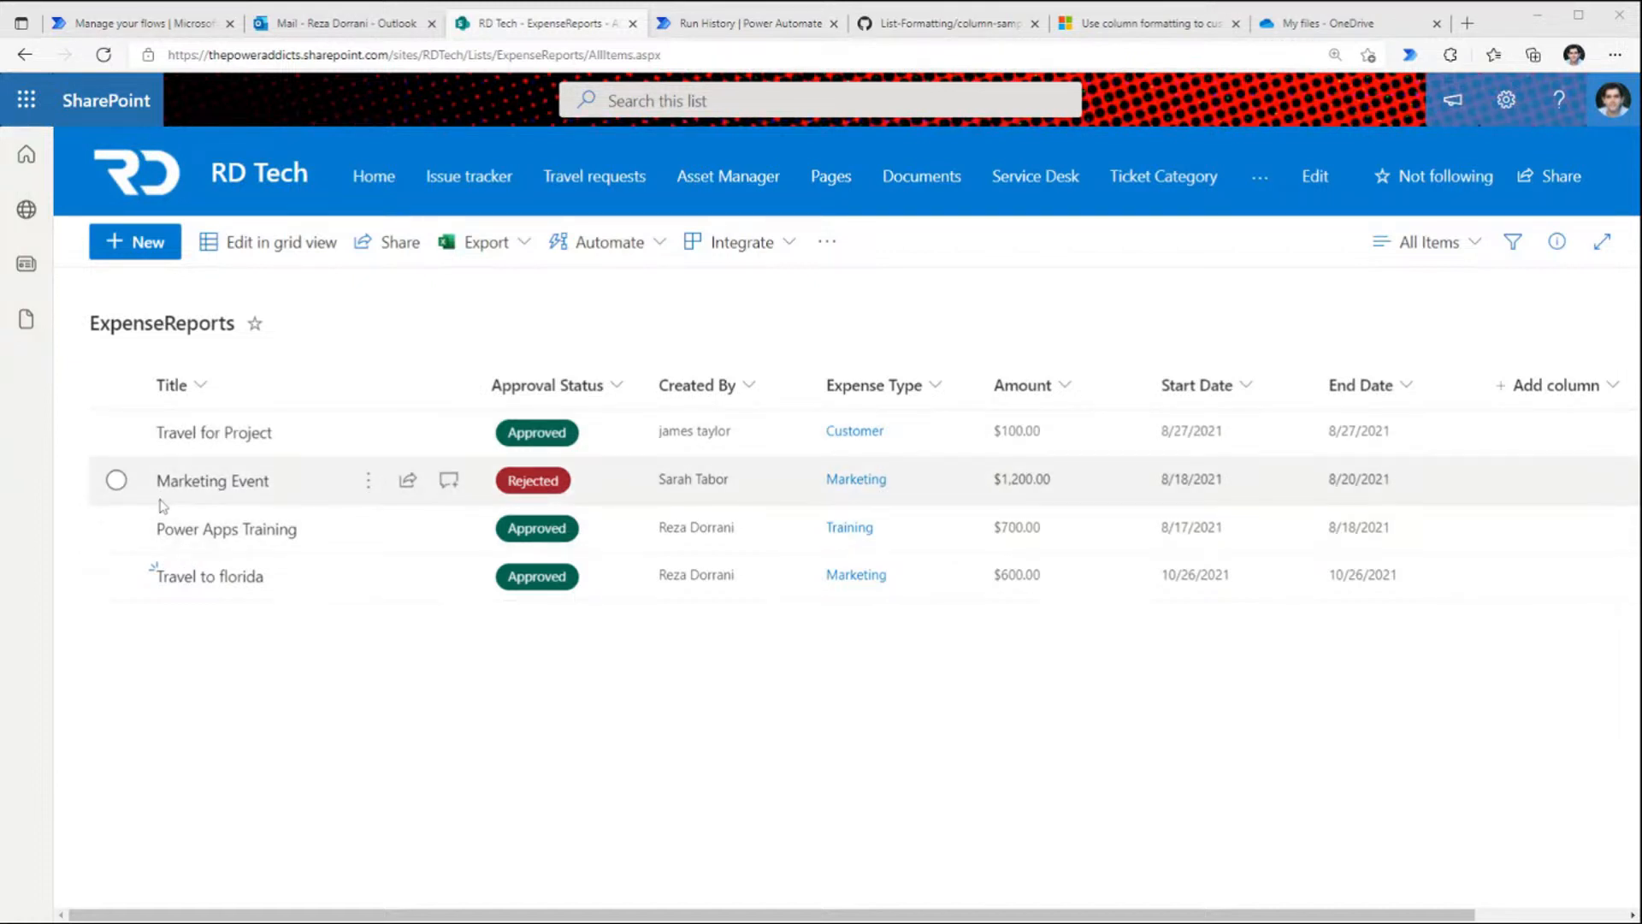
# Step: Select the Marketing Event item and look through its automation options without running anything
pyautogui.click(117, 482)
pyautogui.click(872, 246)
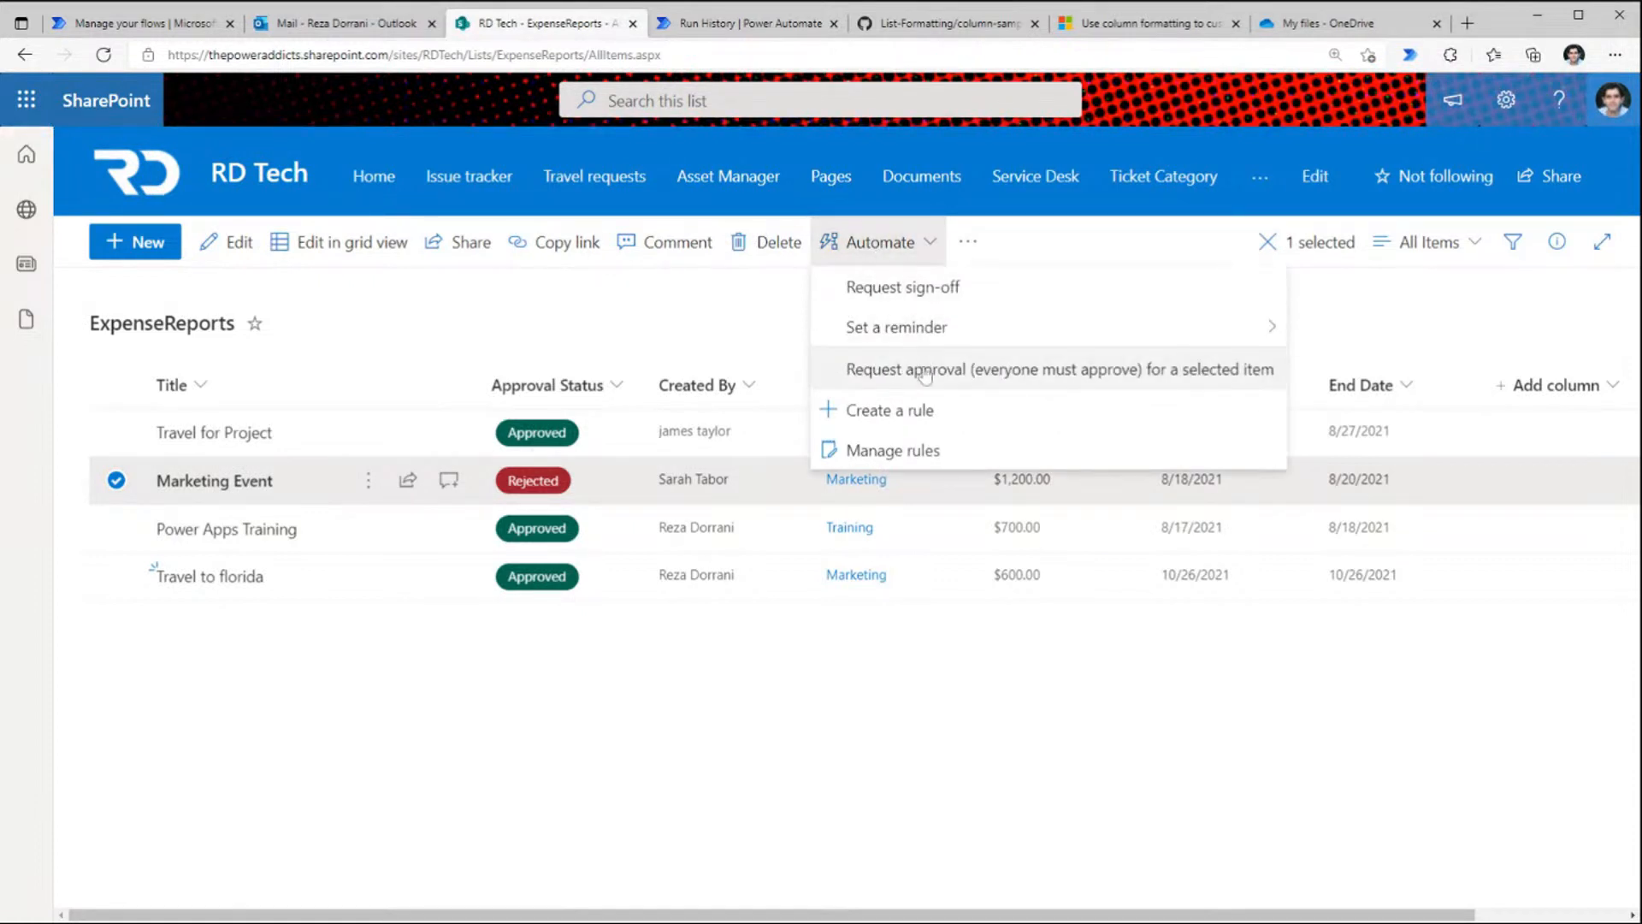
pyautogui.click(770, 325)
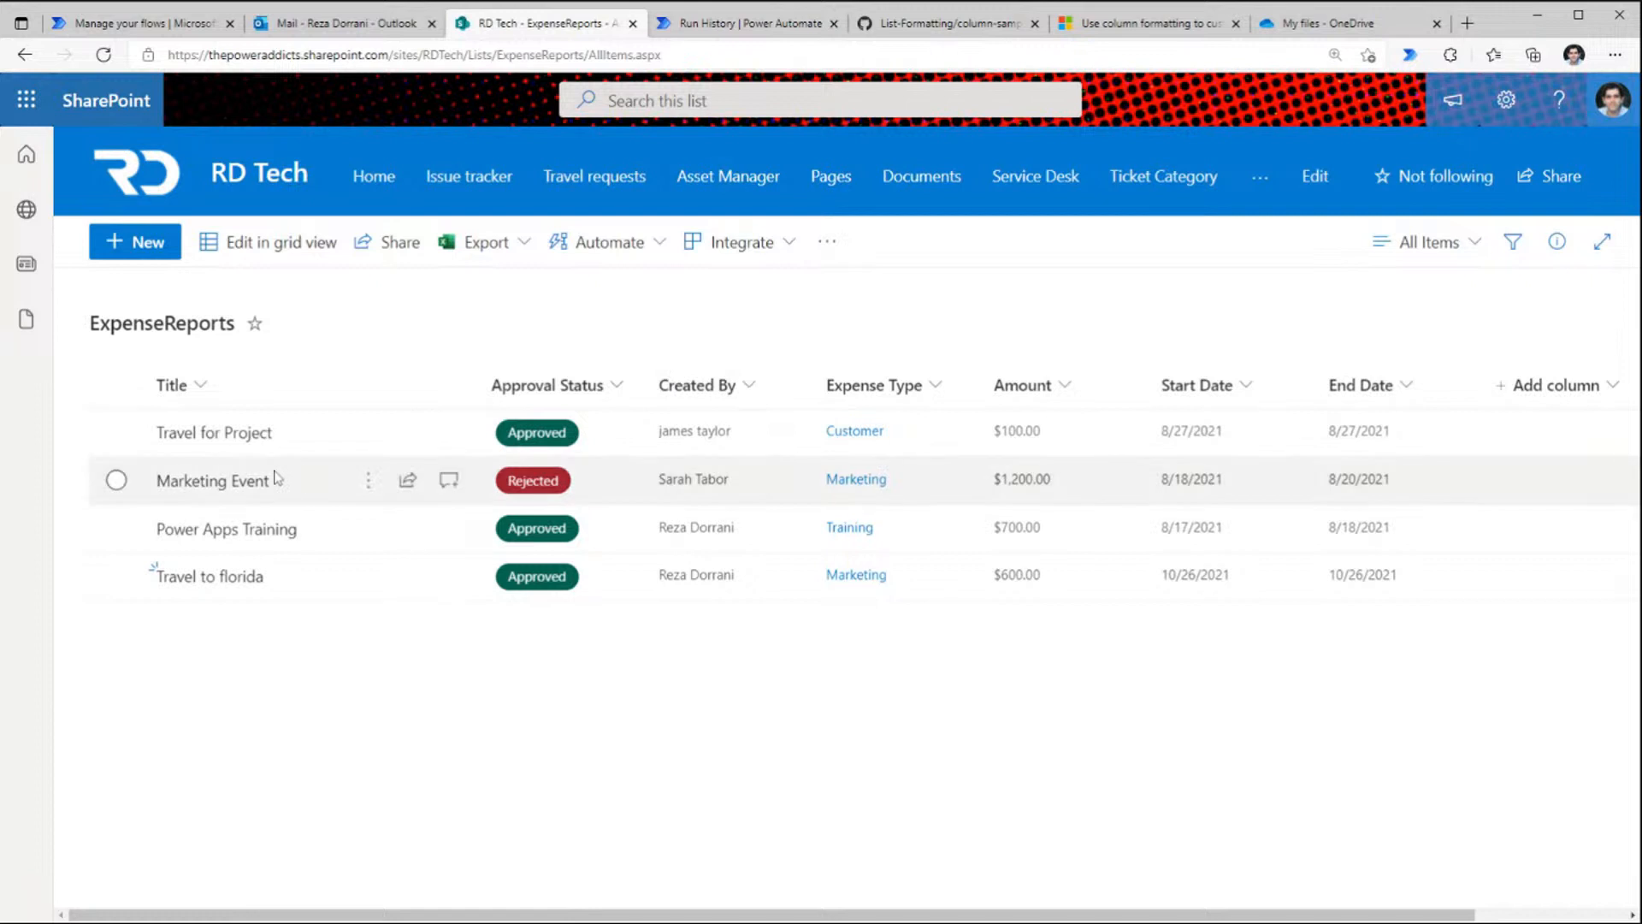
pyautogui.click(117, 480)
pyautogui.click(880, 242)
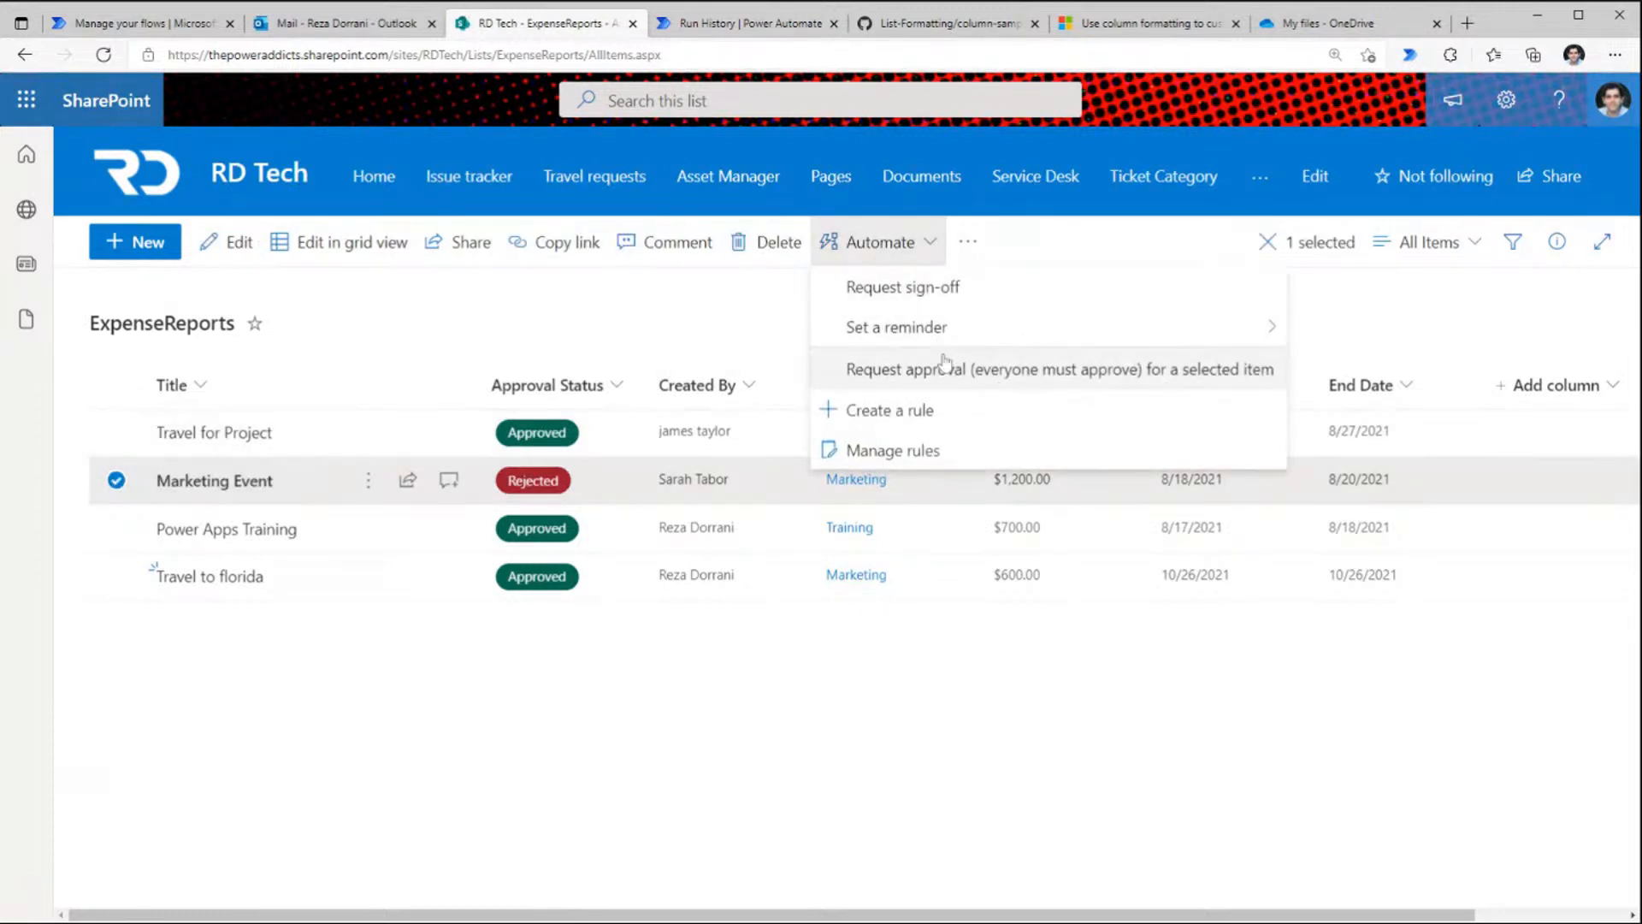
pyautogui.click(274, 391)
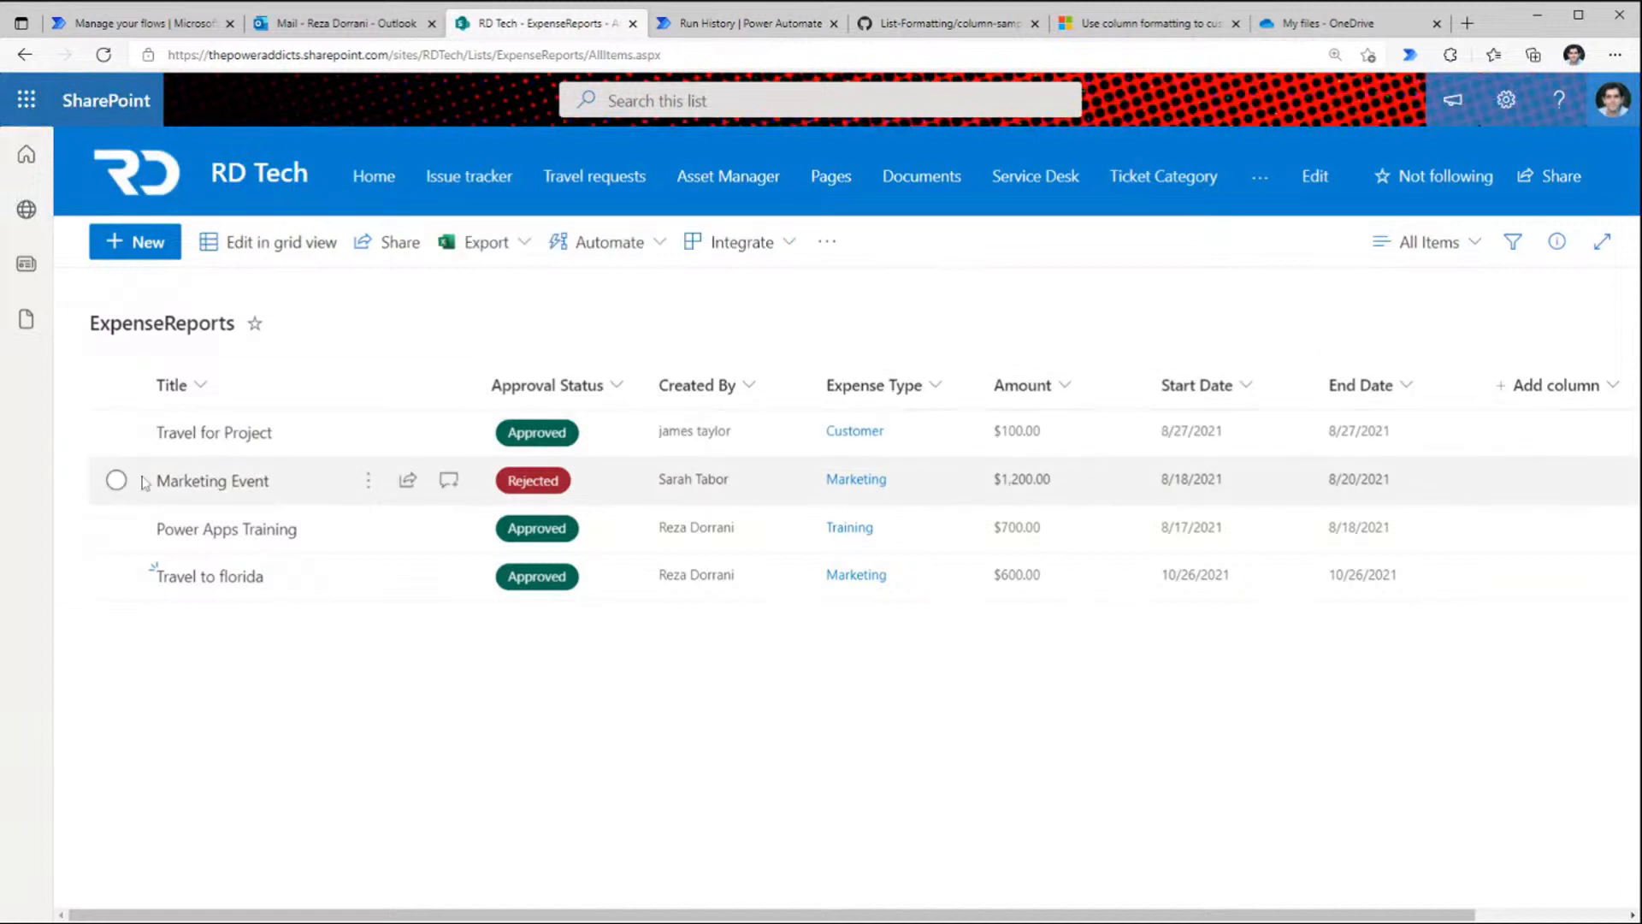
# Step: Add a single line of text column named 'Start Approval'
pyautogui.click(1550, 395)
pyautogui.press('Escape')
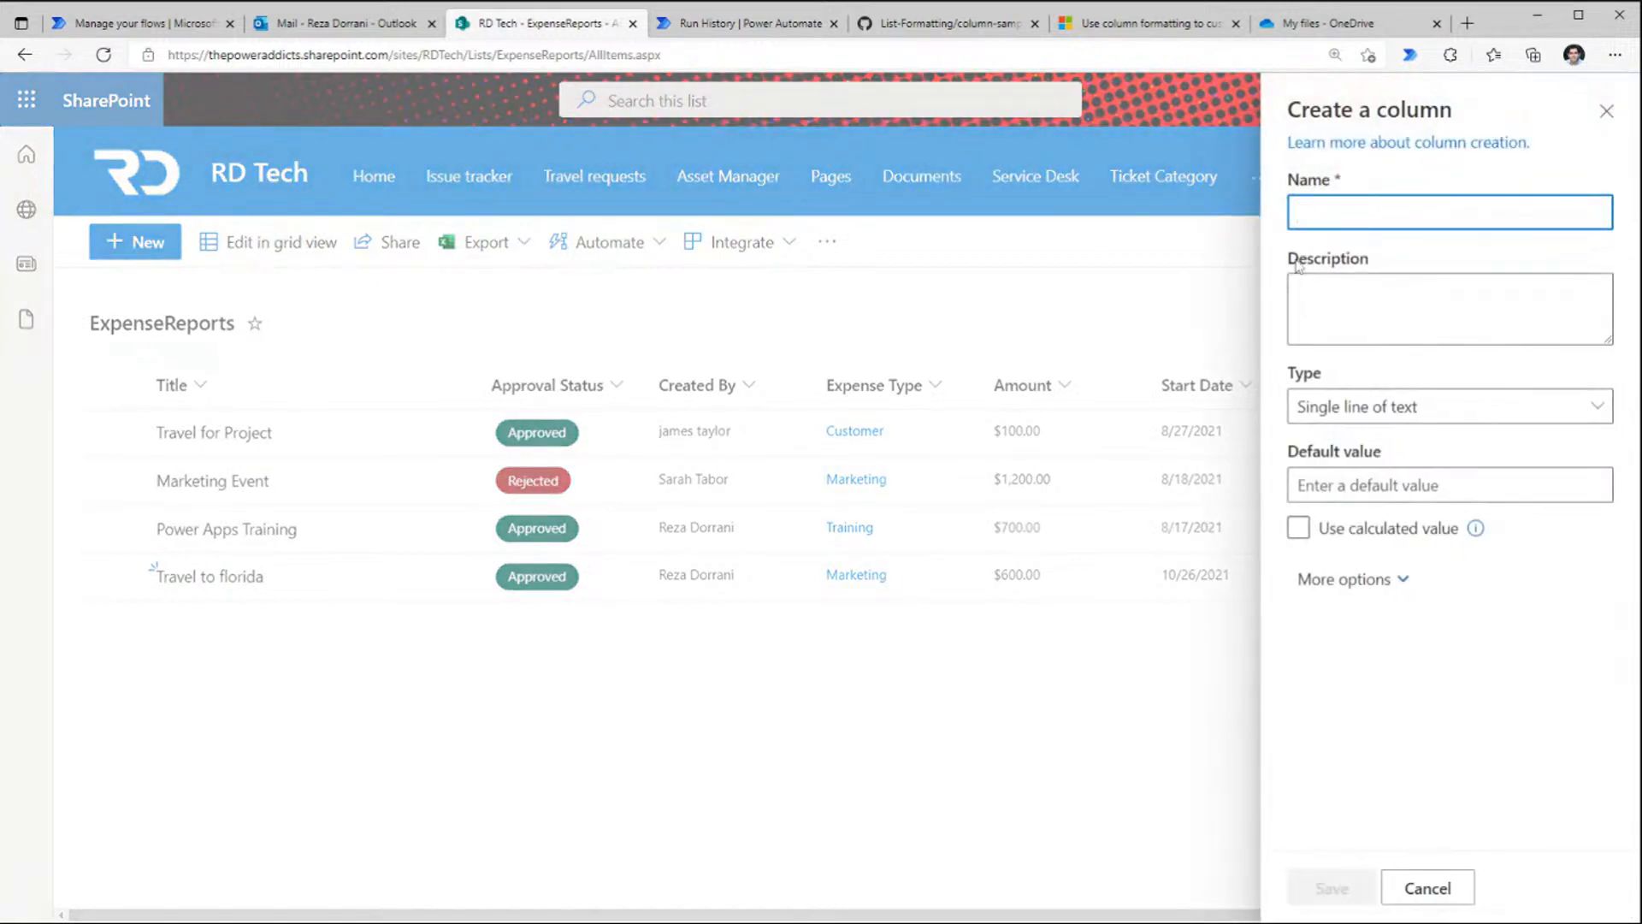
pyautogui.write('Start Approva')
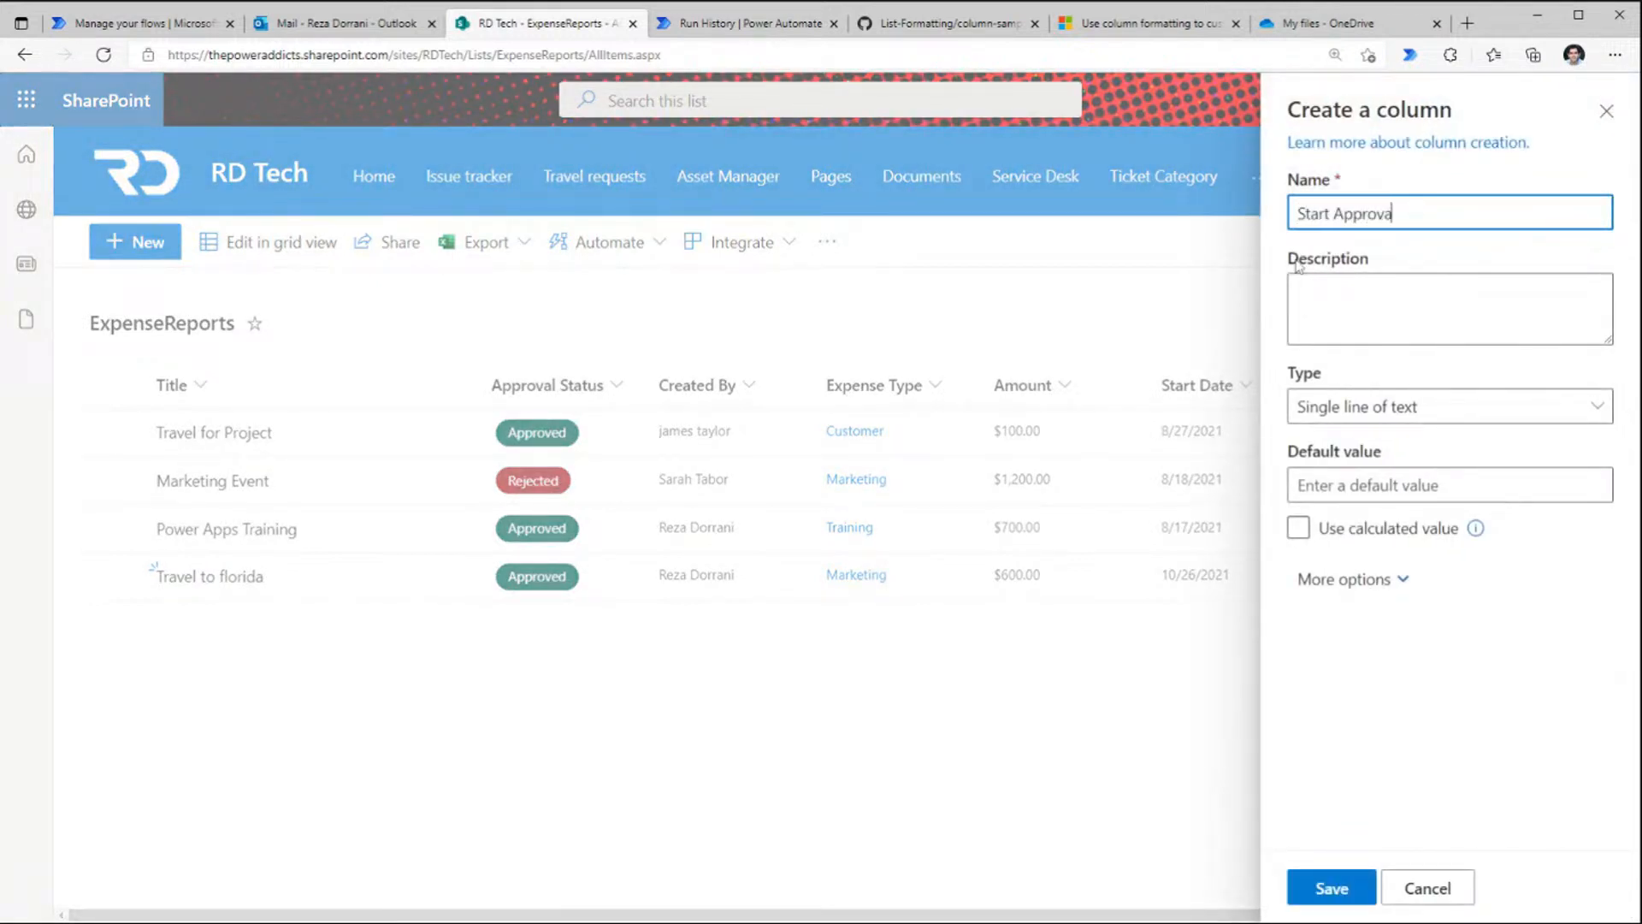
pyautogui.write('l')
pyautogui.click(1332, 887)
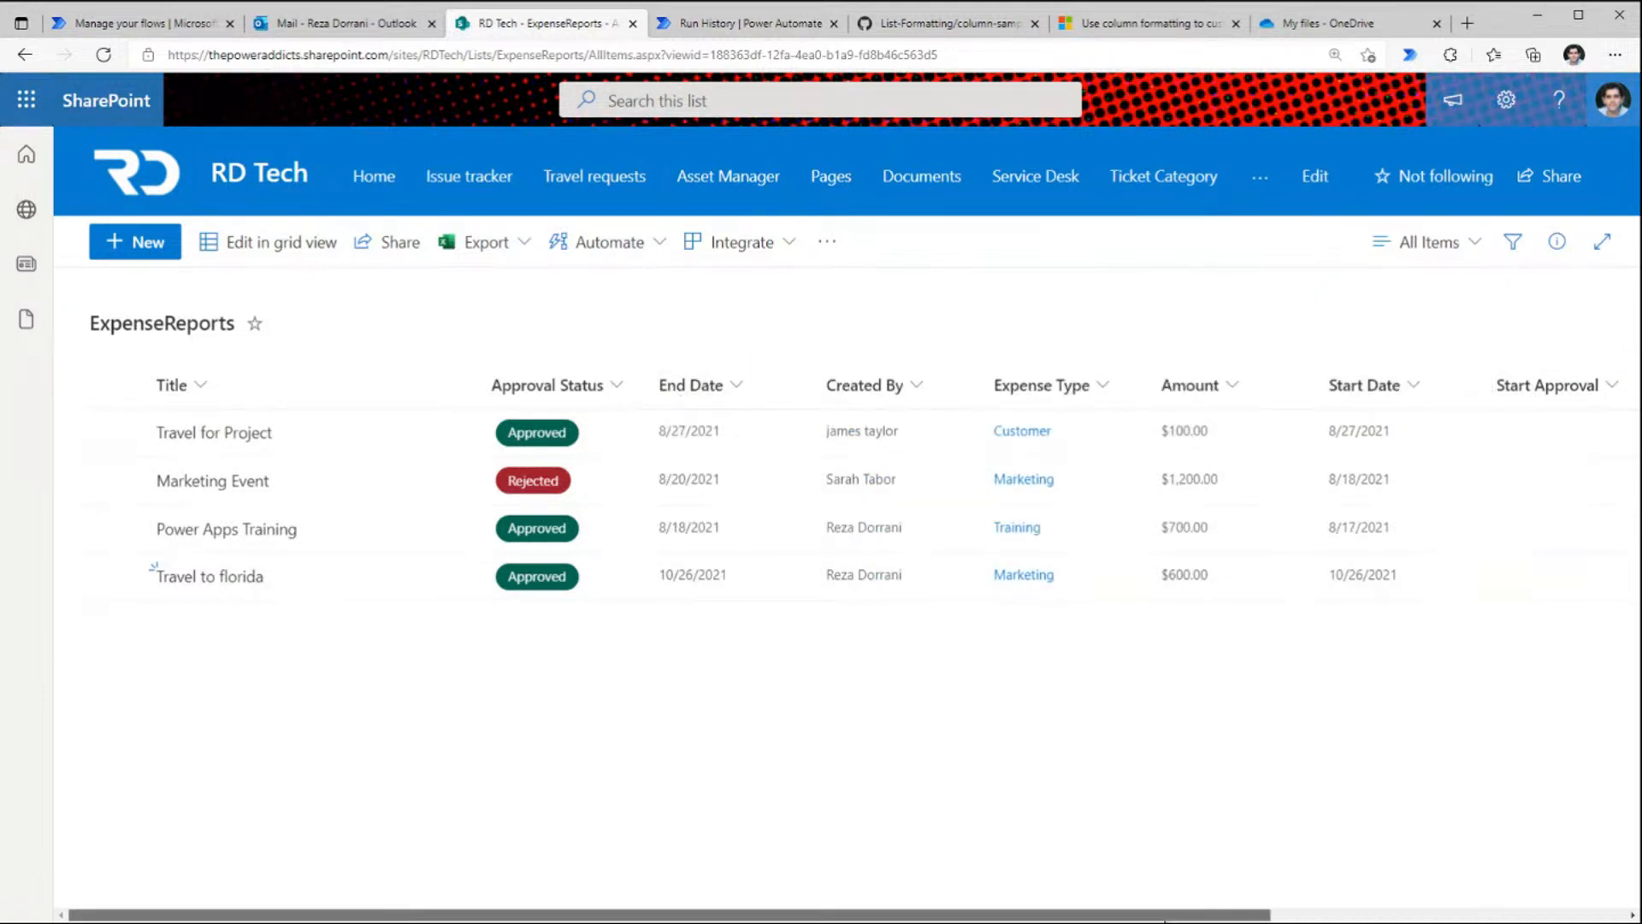
# Step: Scroll the list right and open the Start Approval column's settings menu
pyautogui.moveTo(1170, 916); pyautogui.dragTo(1342, 916)
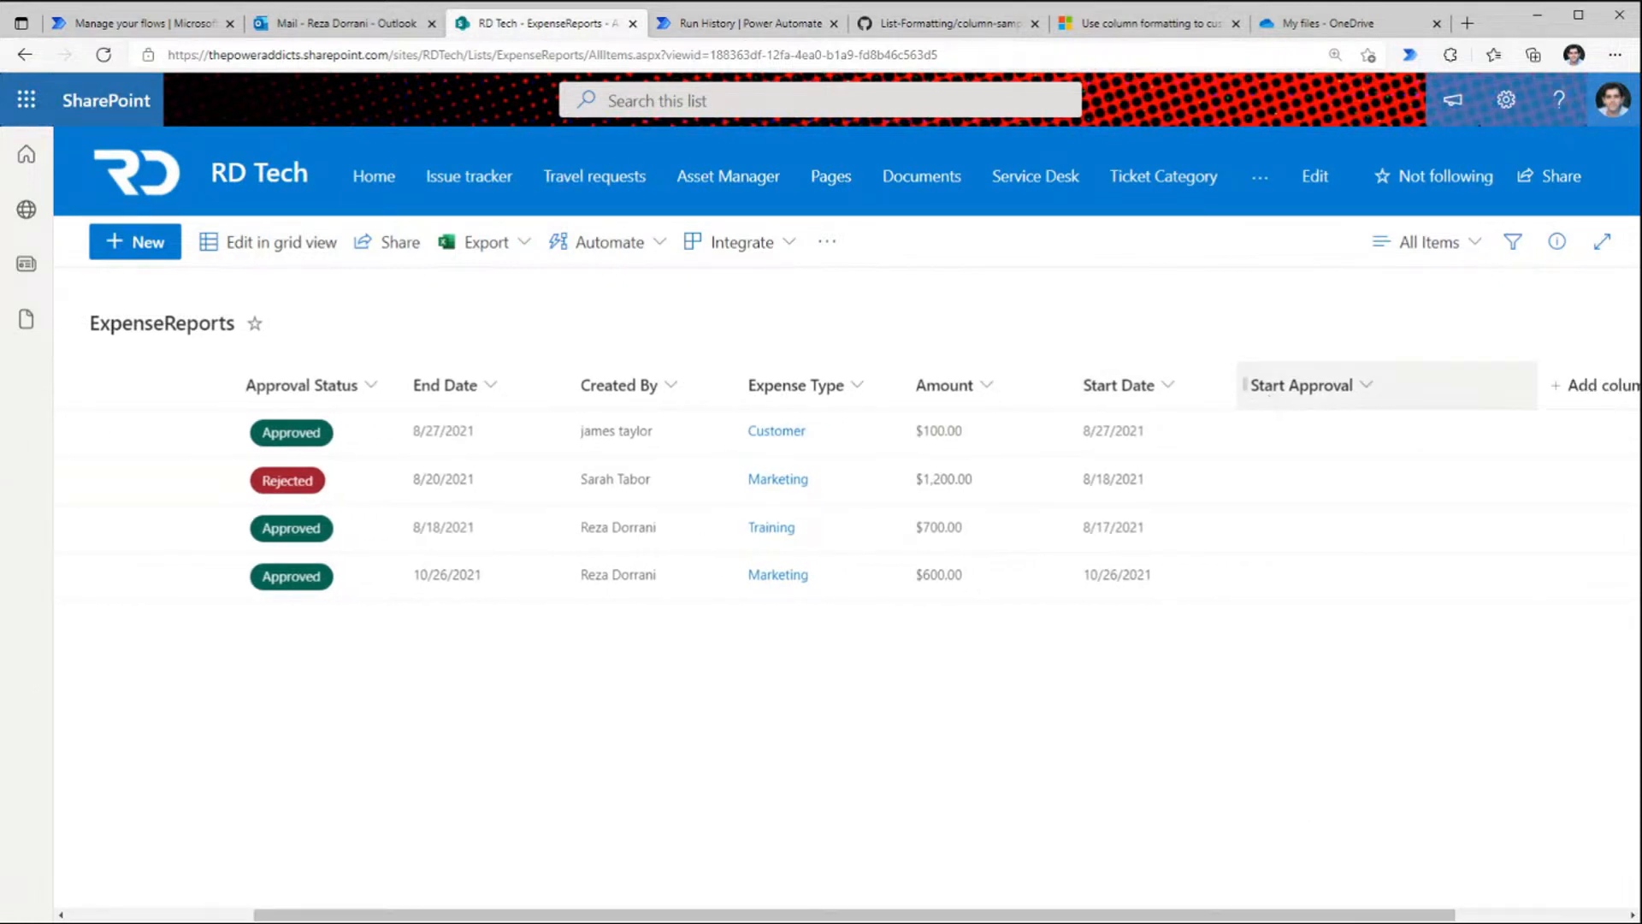
pyautogui.click(1257, 385)
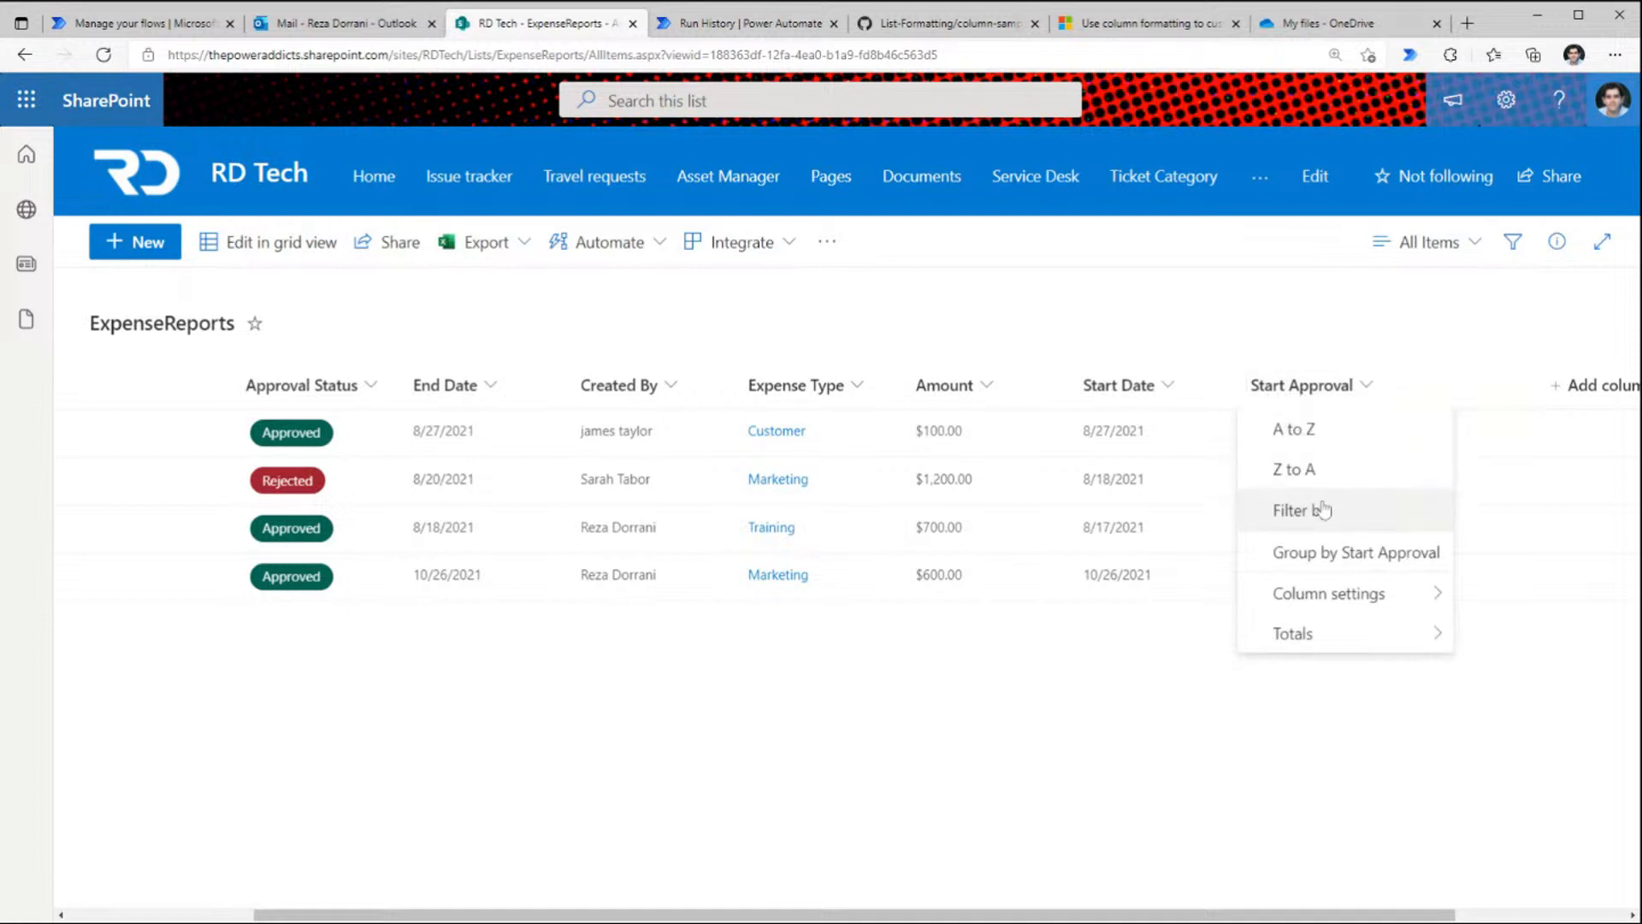
pyautogui.moveTo(1339, 604)
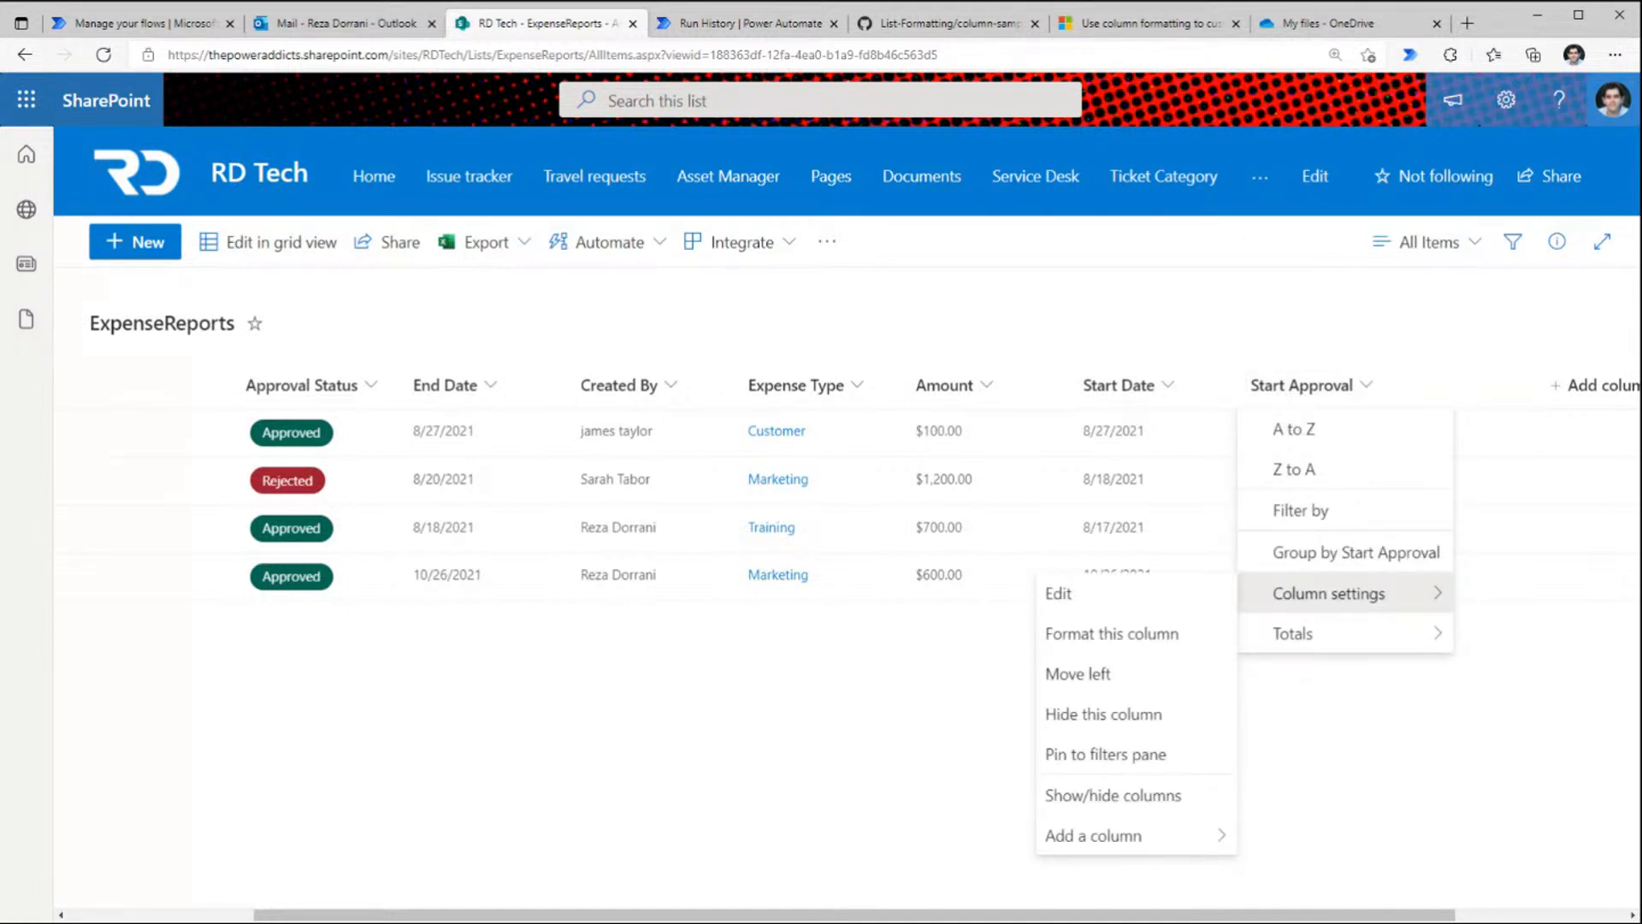
pyautogui.click(922, 25)
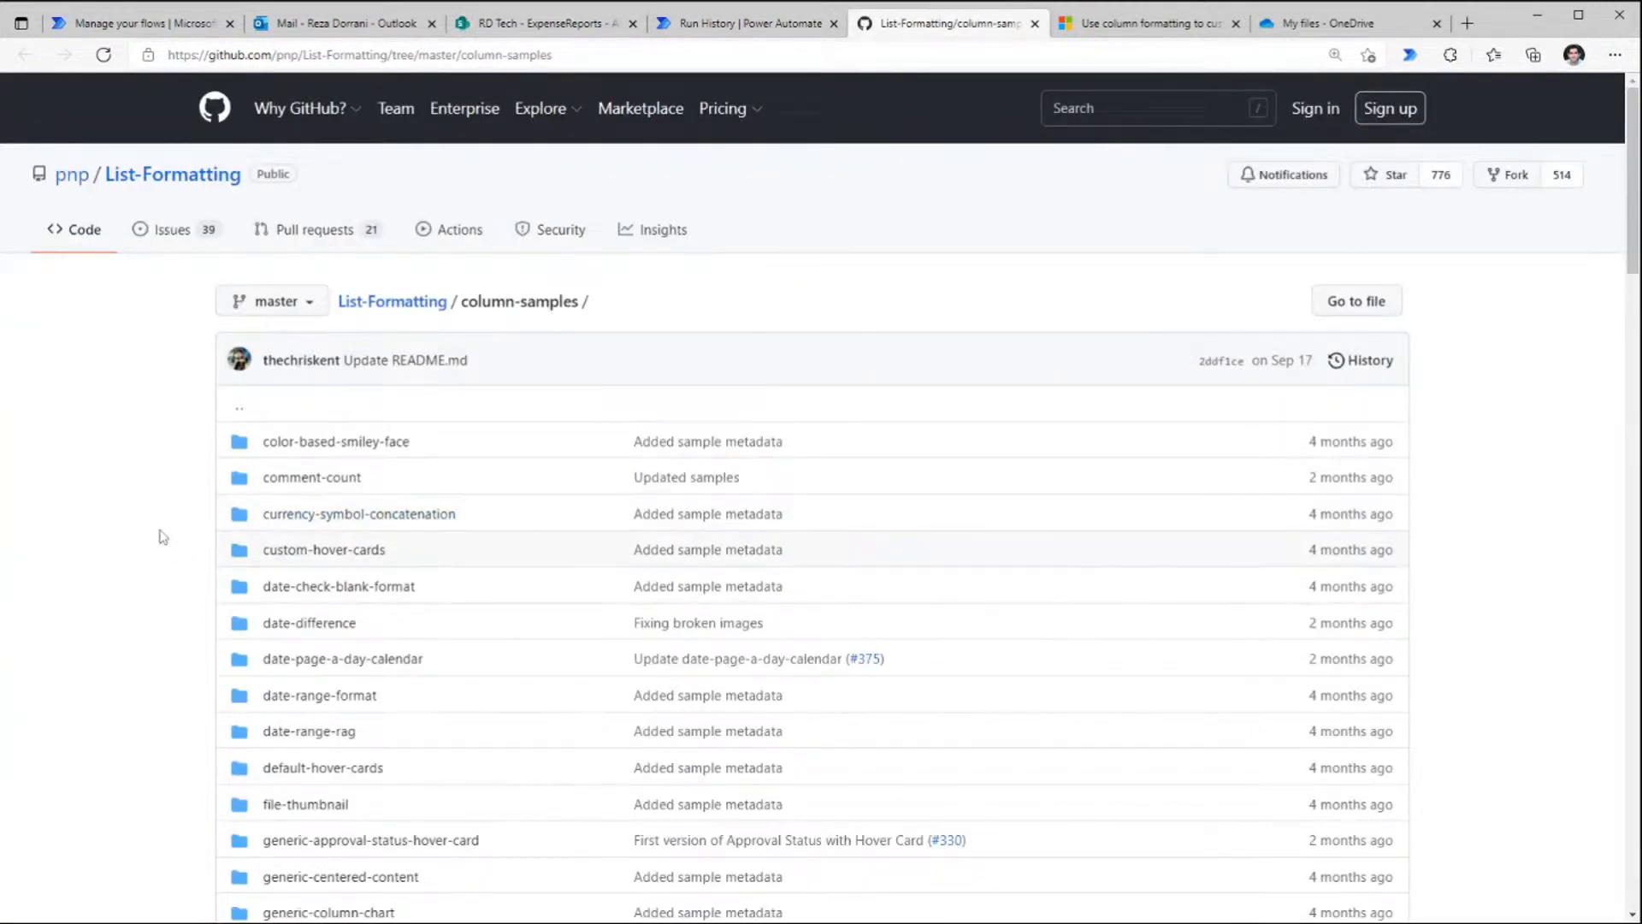
# Step: Open generic-start-flow's start-flow-button.json as raw and select all of its JSON
pyautogui.hotkey('ctrl', 'f')
pyautogui.write('flow')
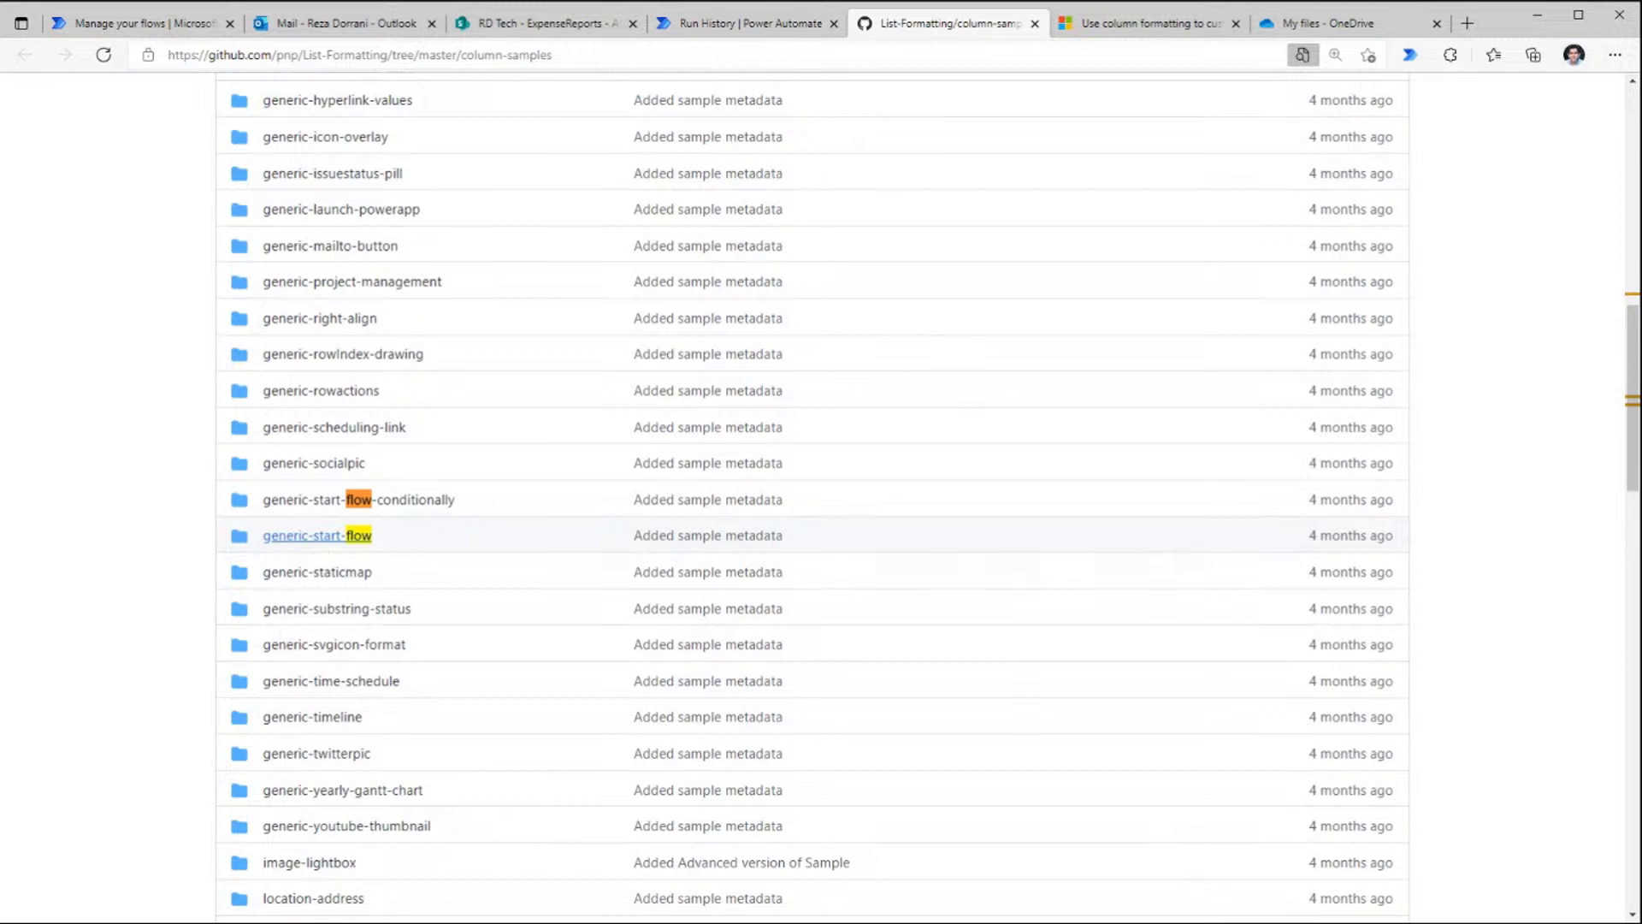
pyautogui.click(320, 537)
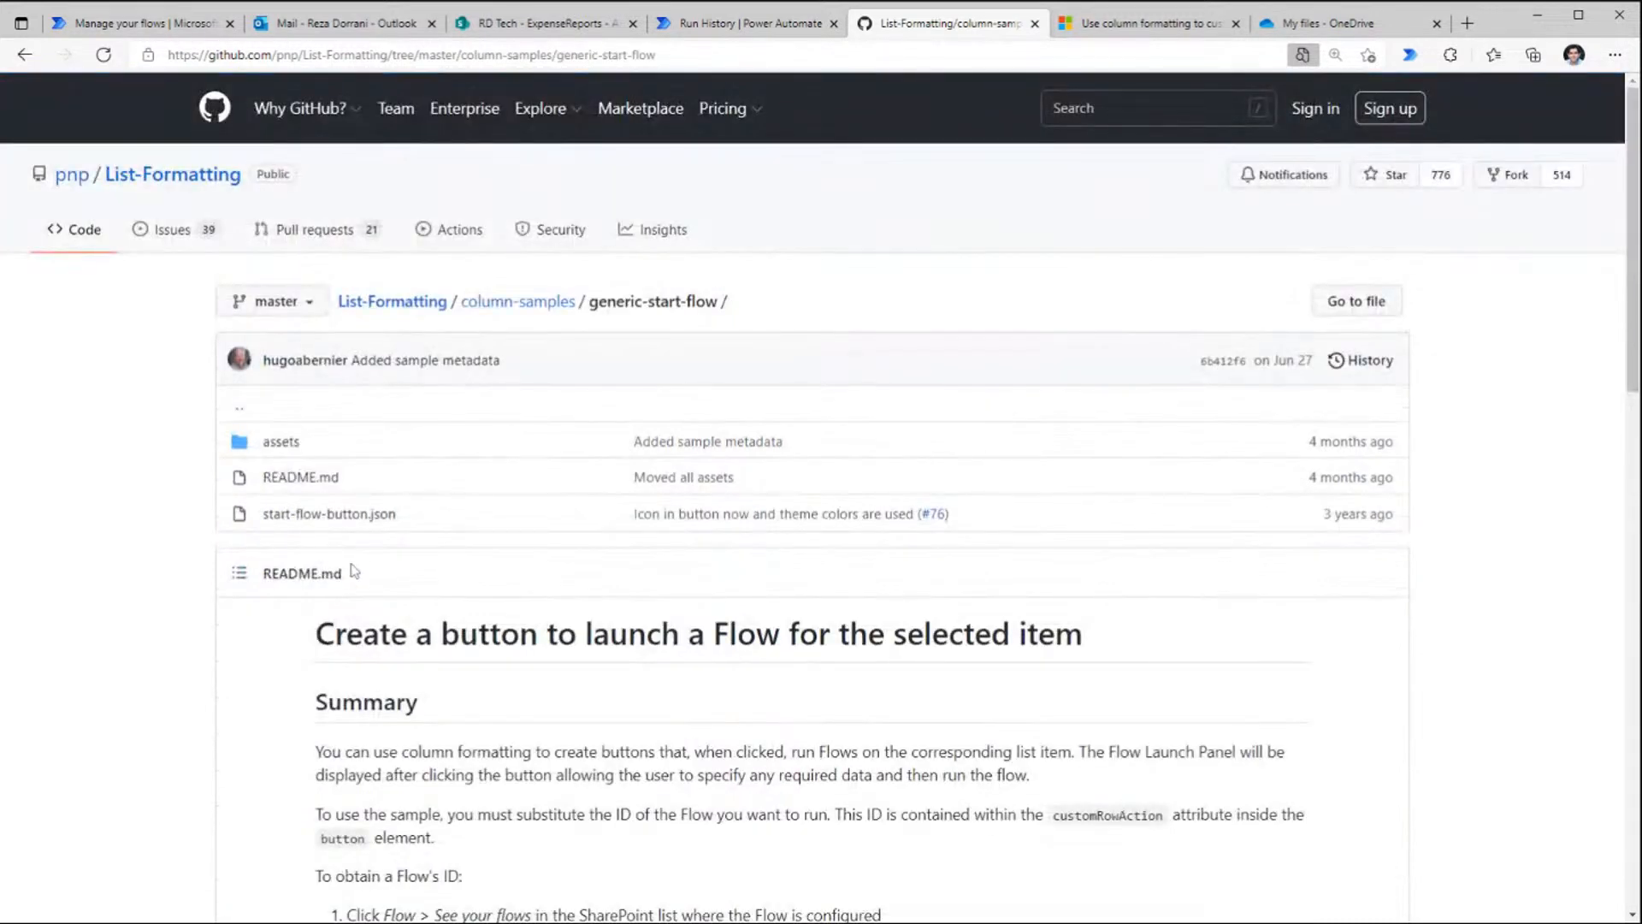
pyautogui.click(330, 514)
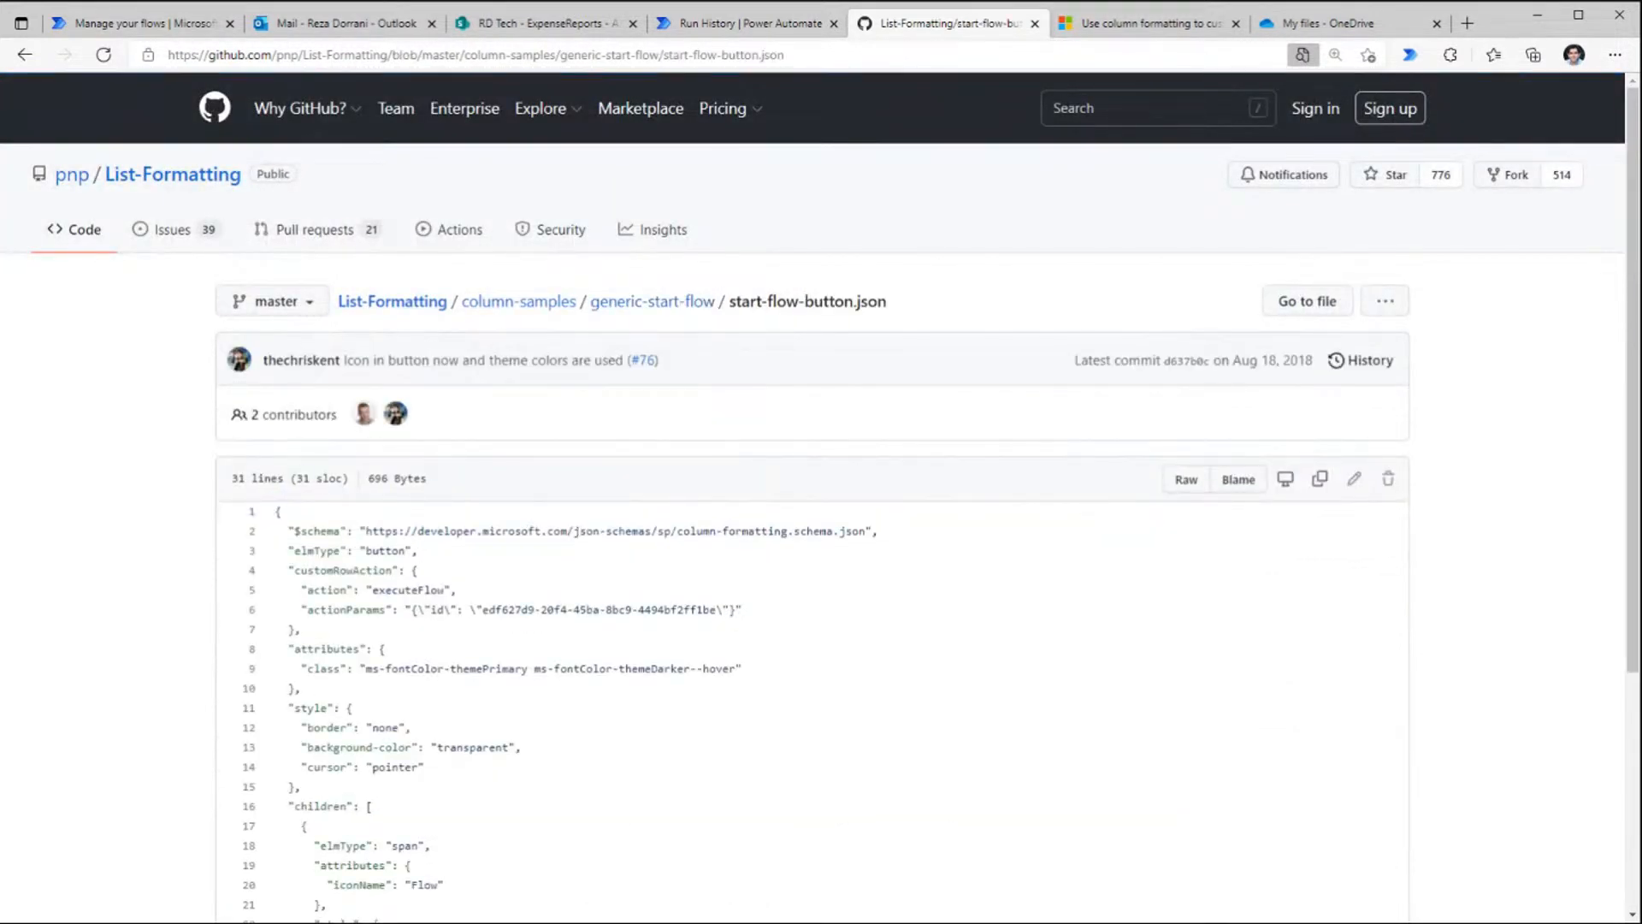
pyautogui.click(1187, 482)
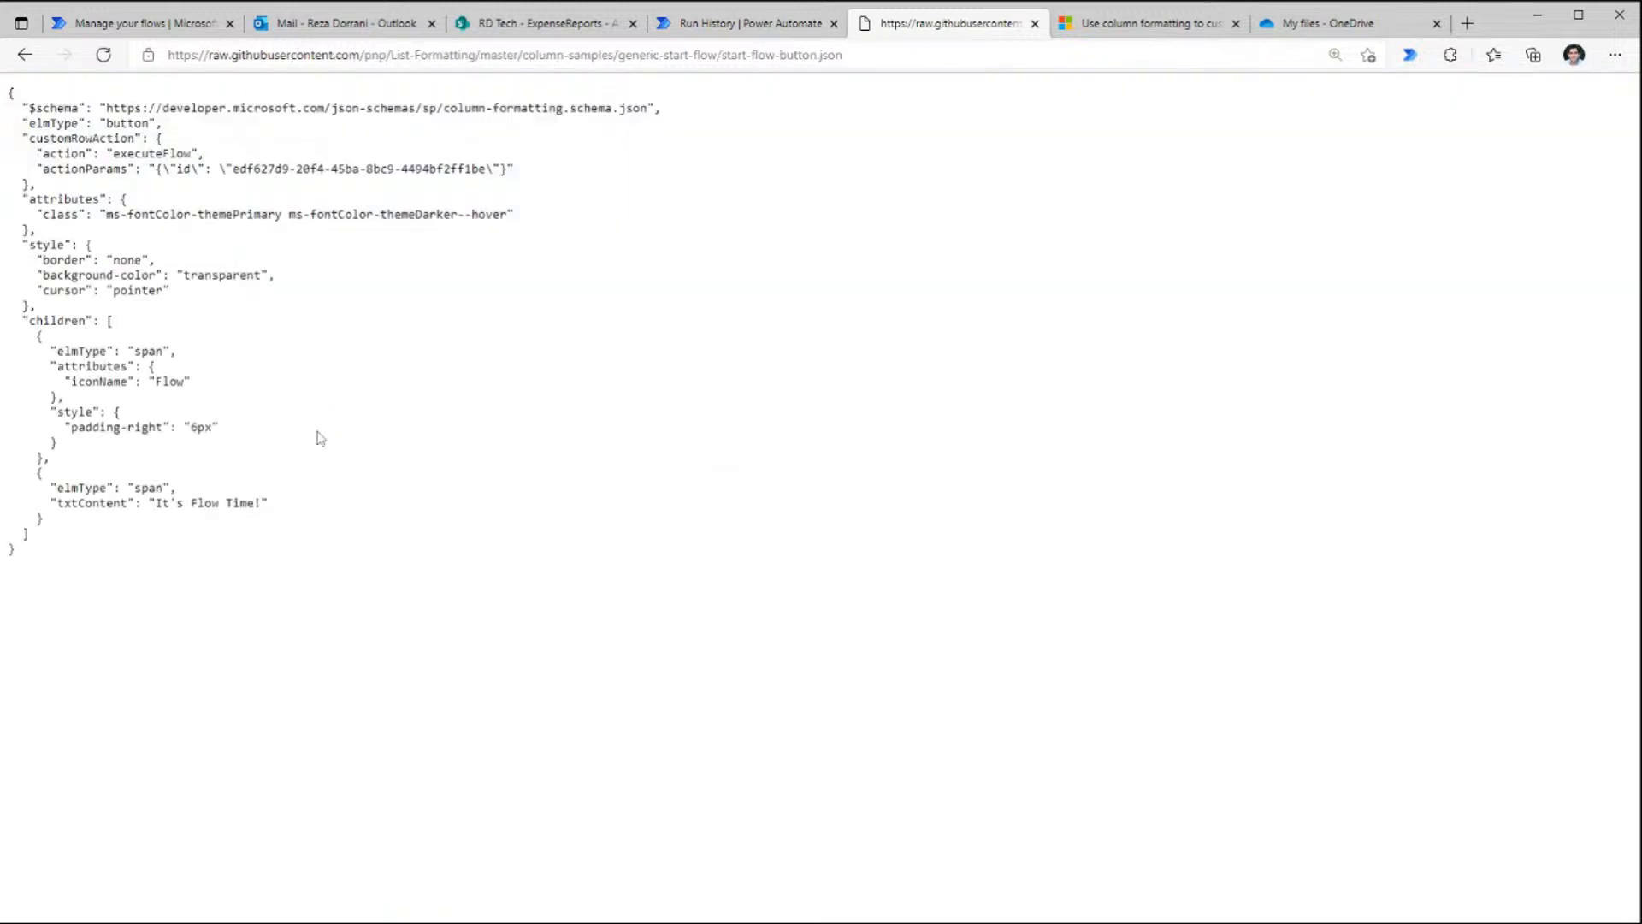
pyautogui.hotkey('ctrl', 'a')
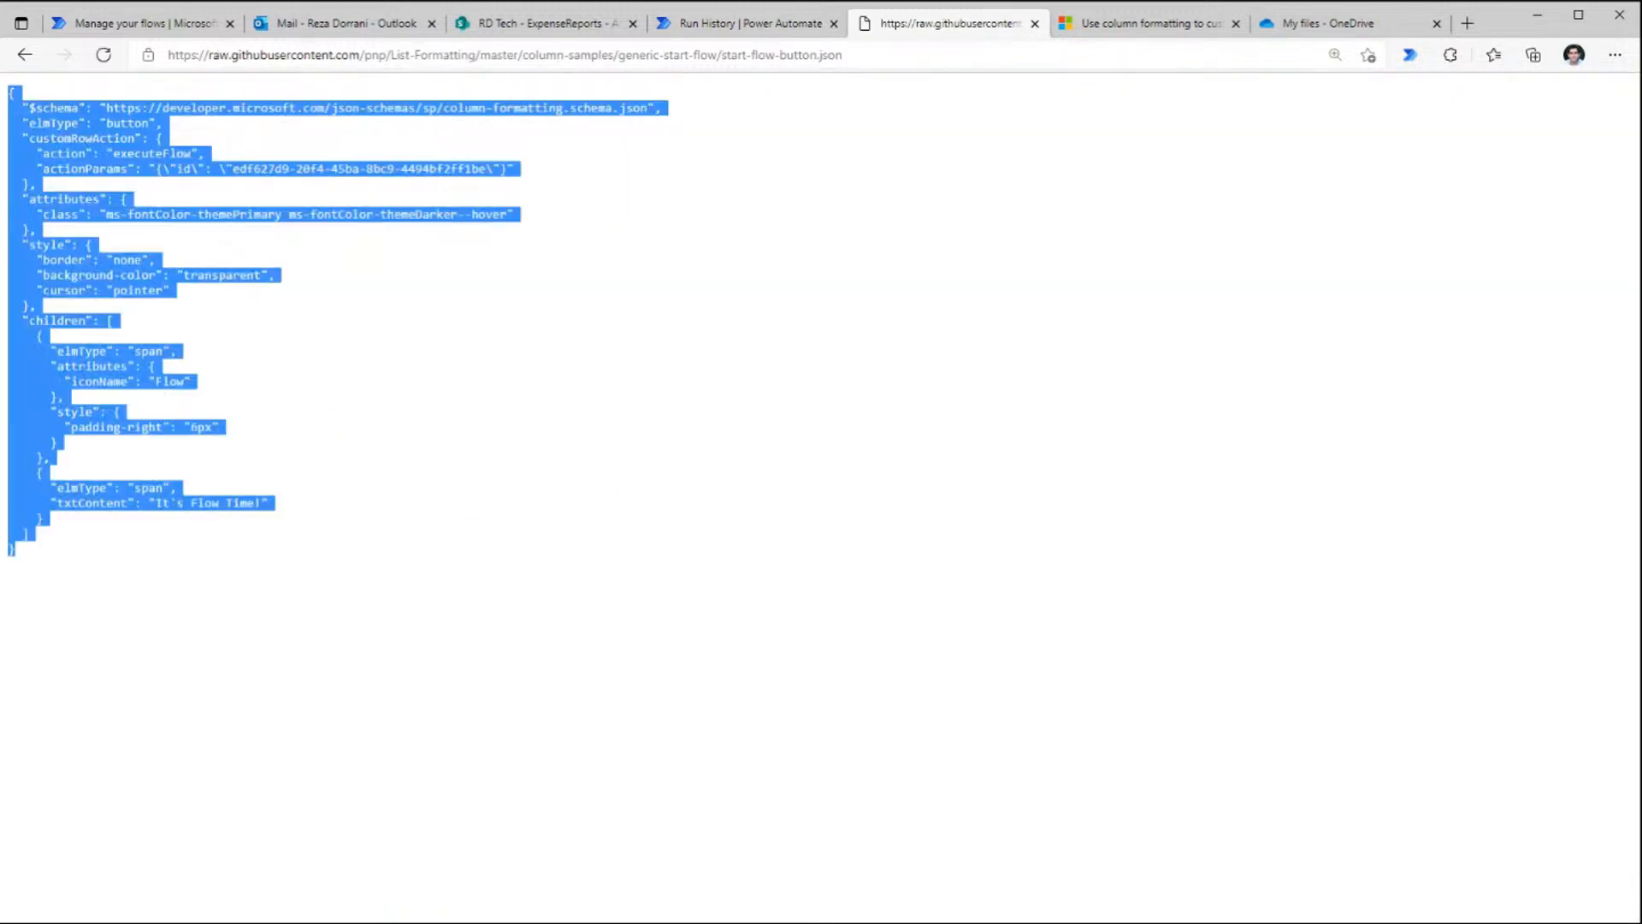
pyautogui.click(530, 26)
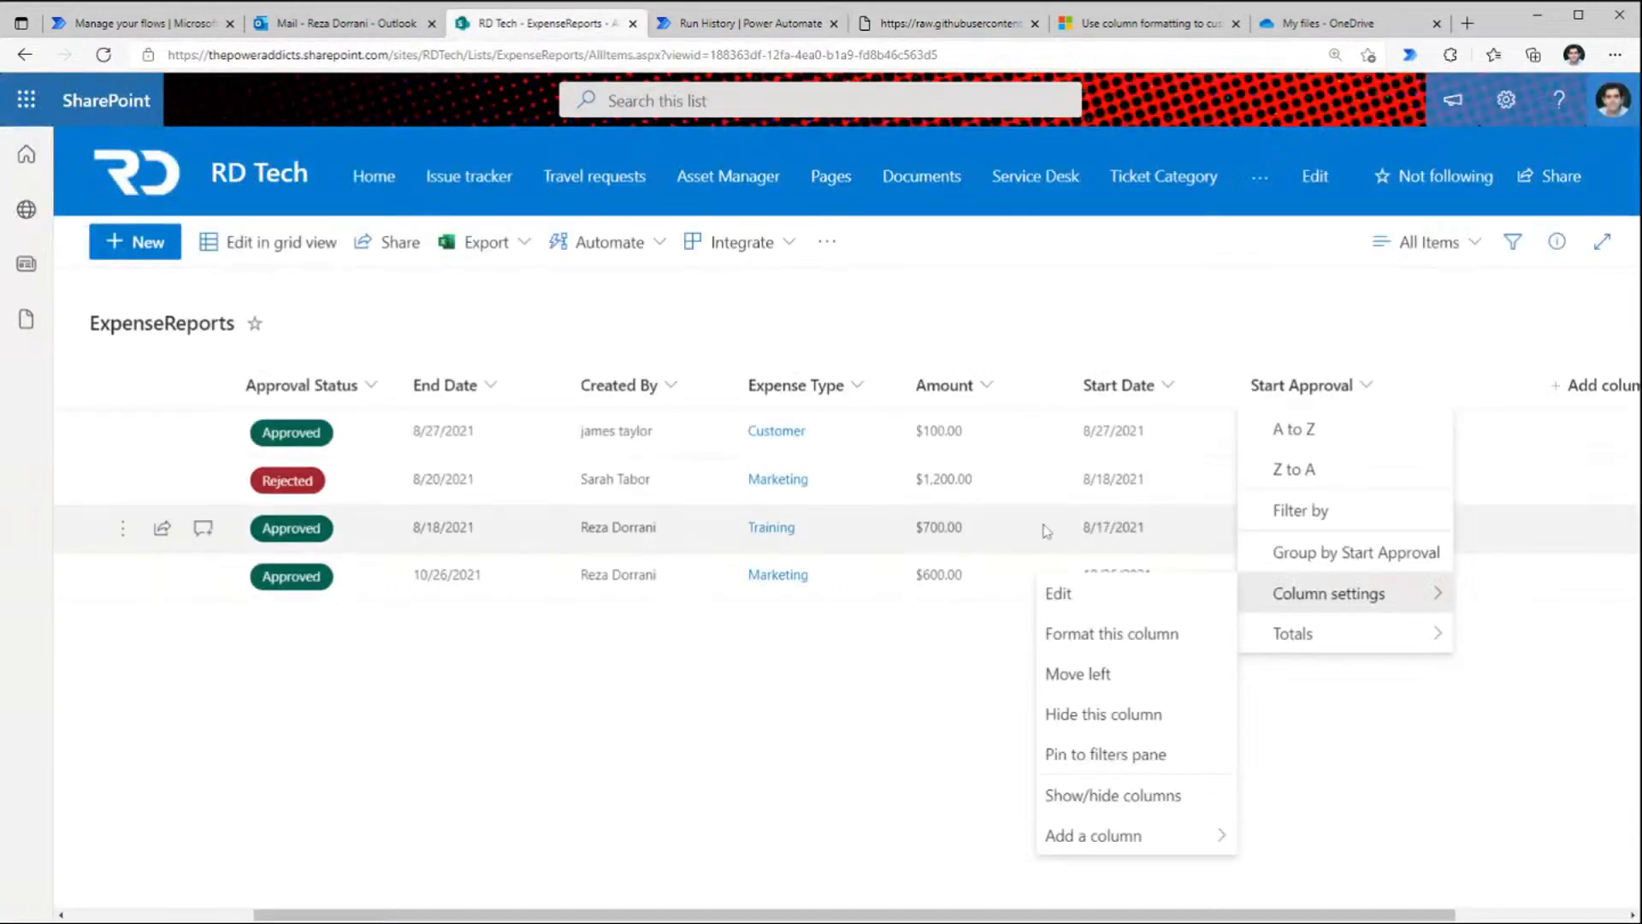
# Step: In Advanced mode, replace the Start Approval column's formatting with the start-flow button JSON and preview it
pyautogui.moveTo(1364, 596)
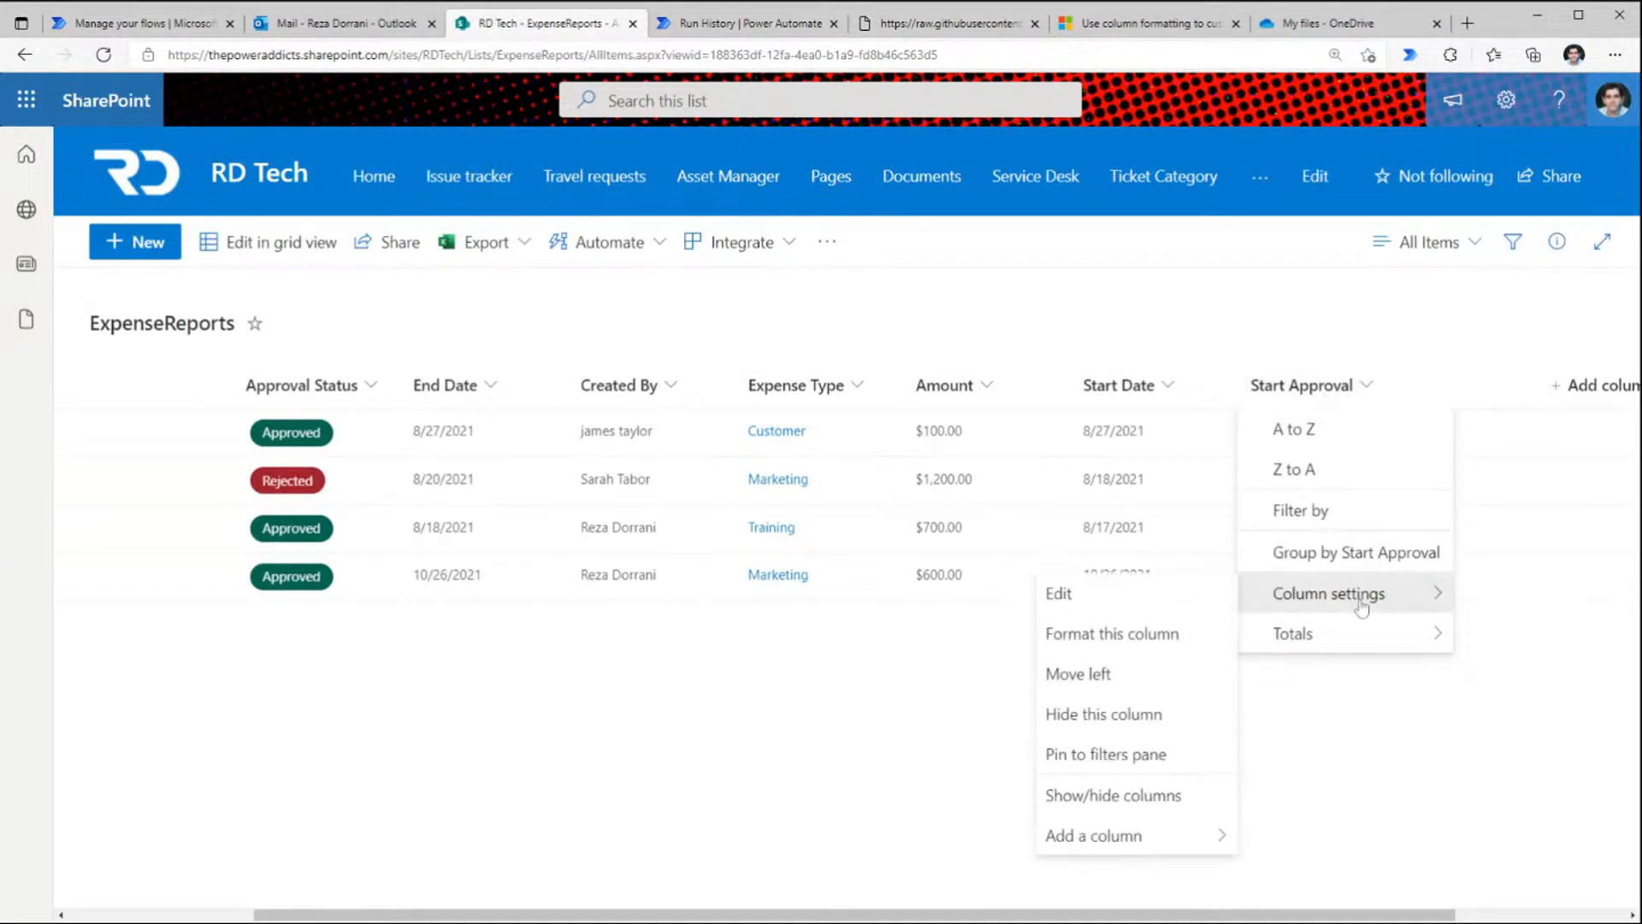
pyautogui.click(1189, 645)
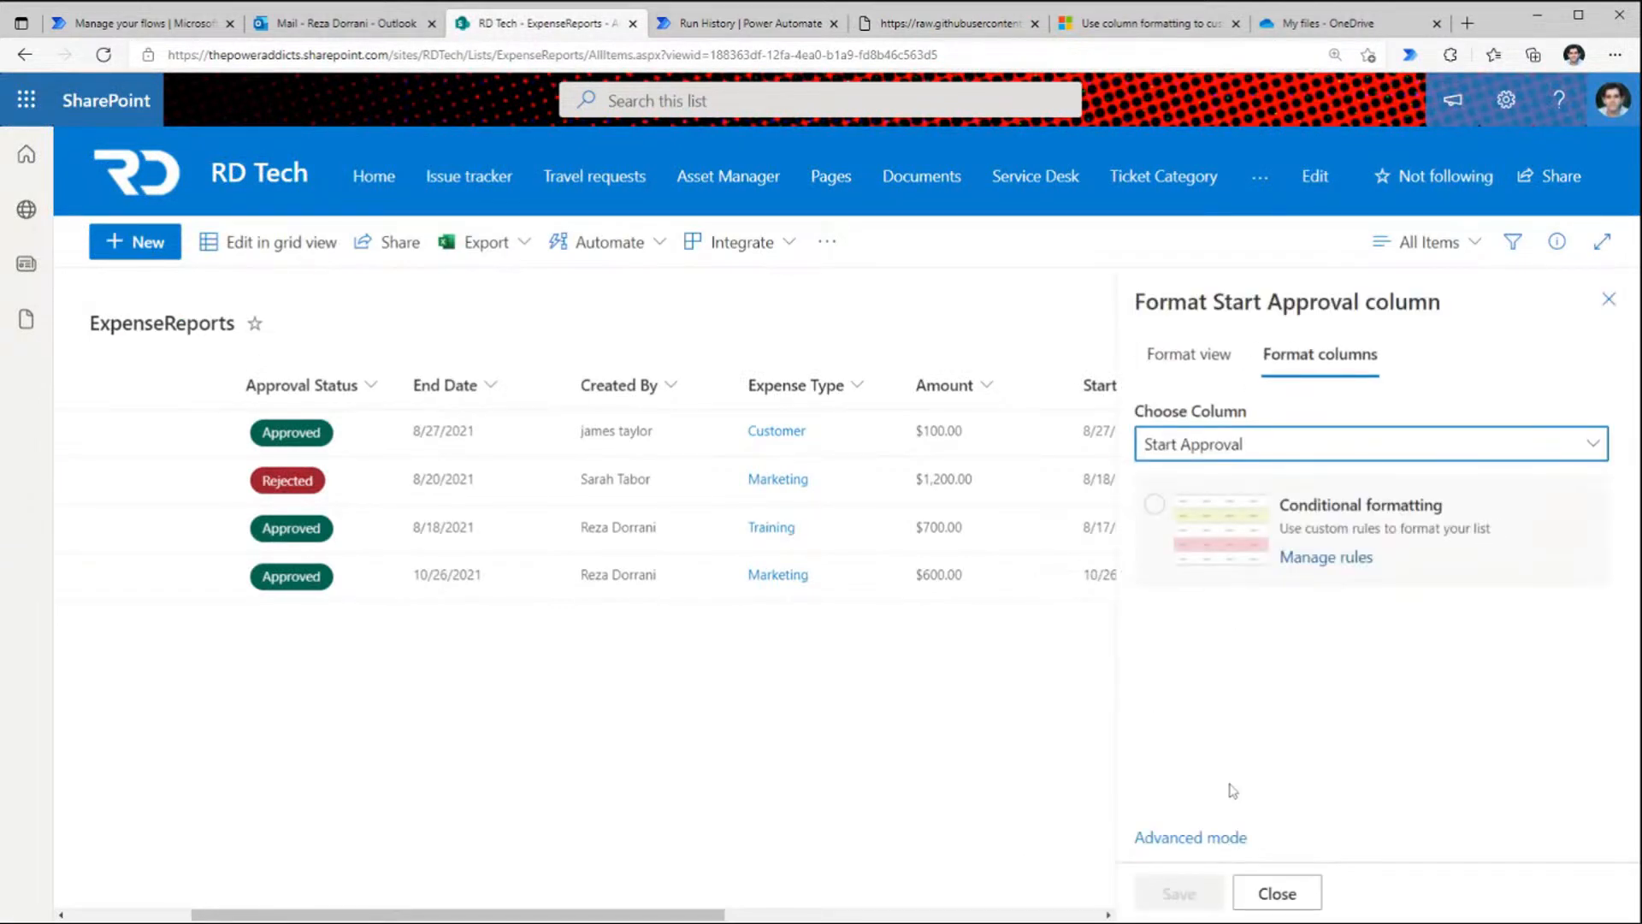
pyautogui.click(1198, 840)
pyautogui.hotkey('ctrl', 'a')
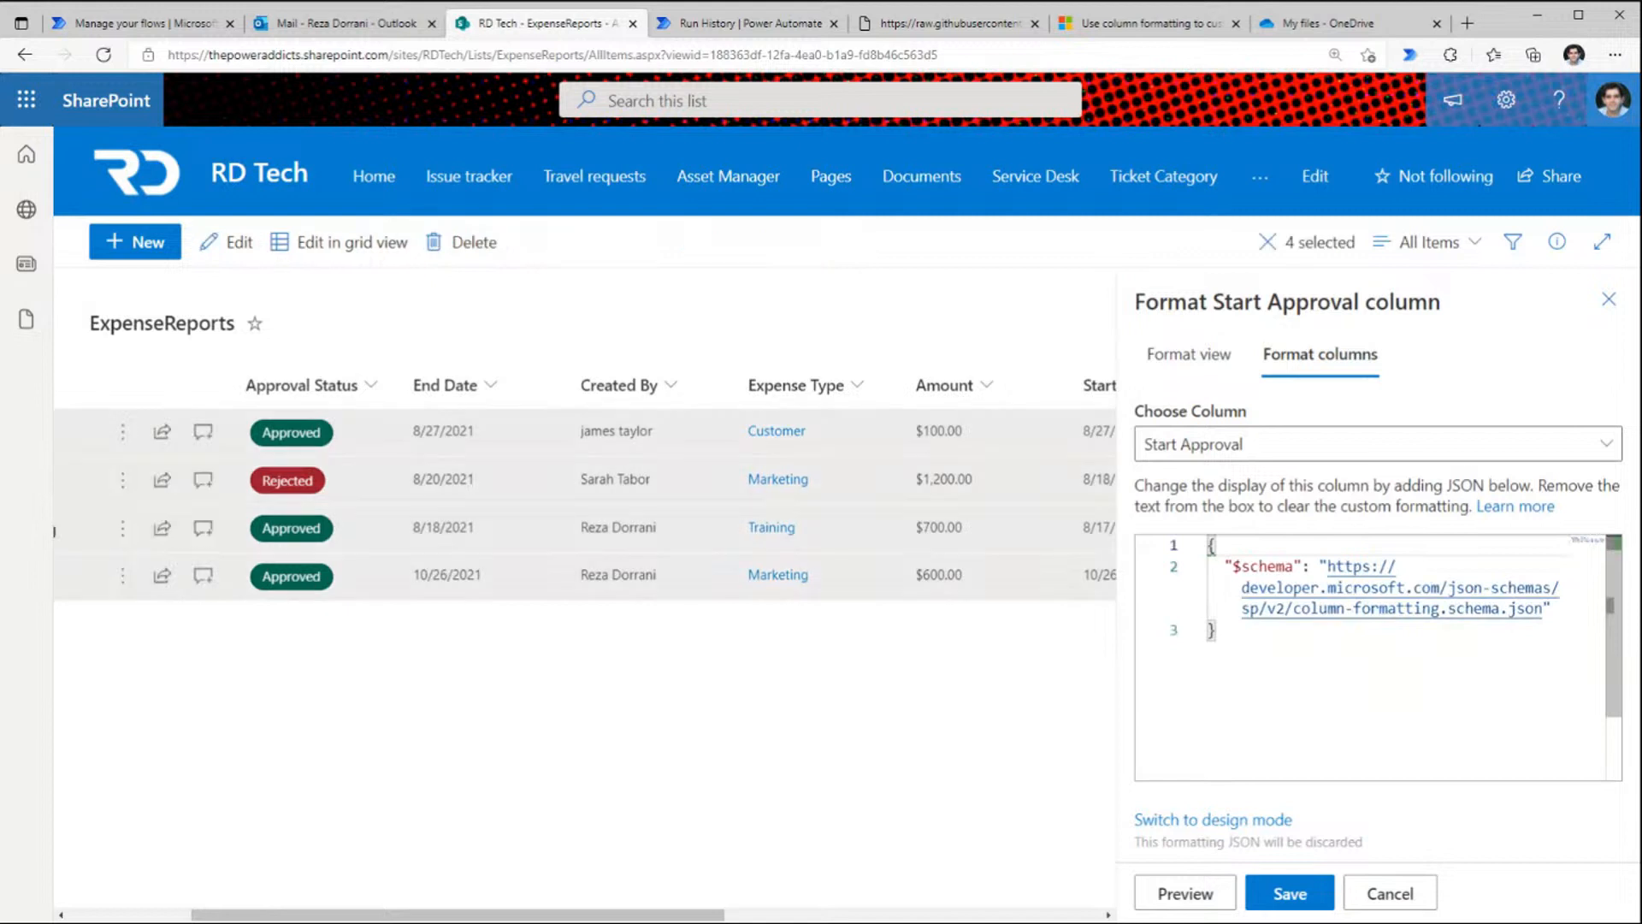
pyautogui.click(1218, 631)
pyautogui.hotkey('ctrl', 'a')
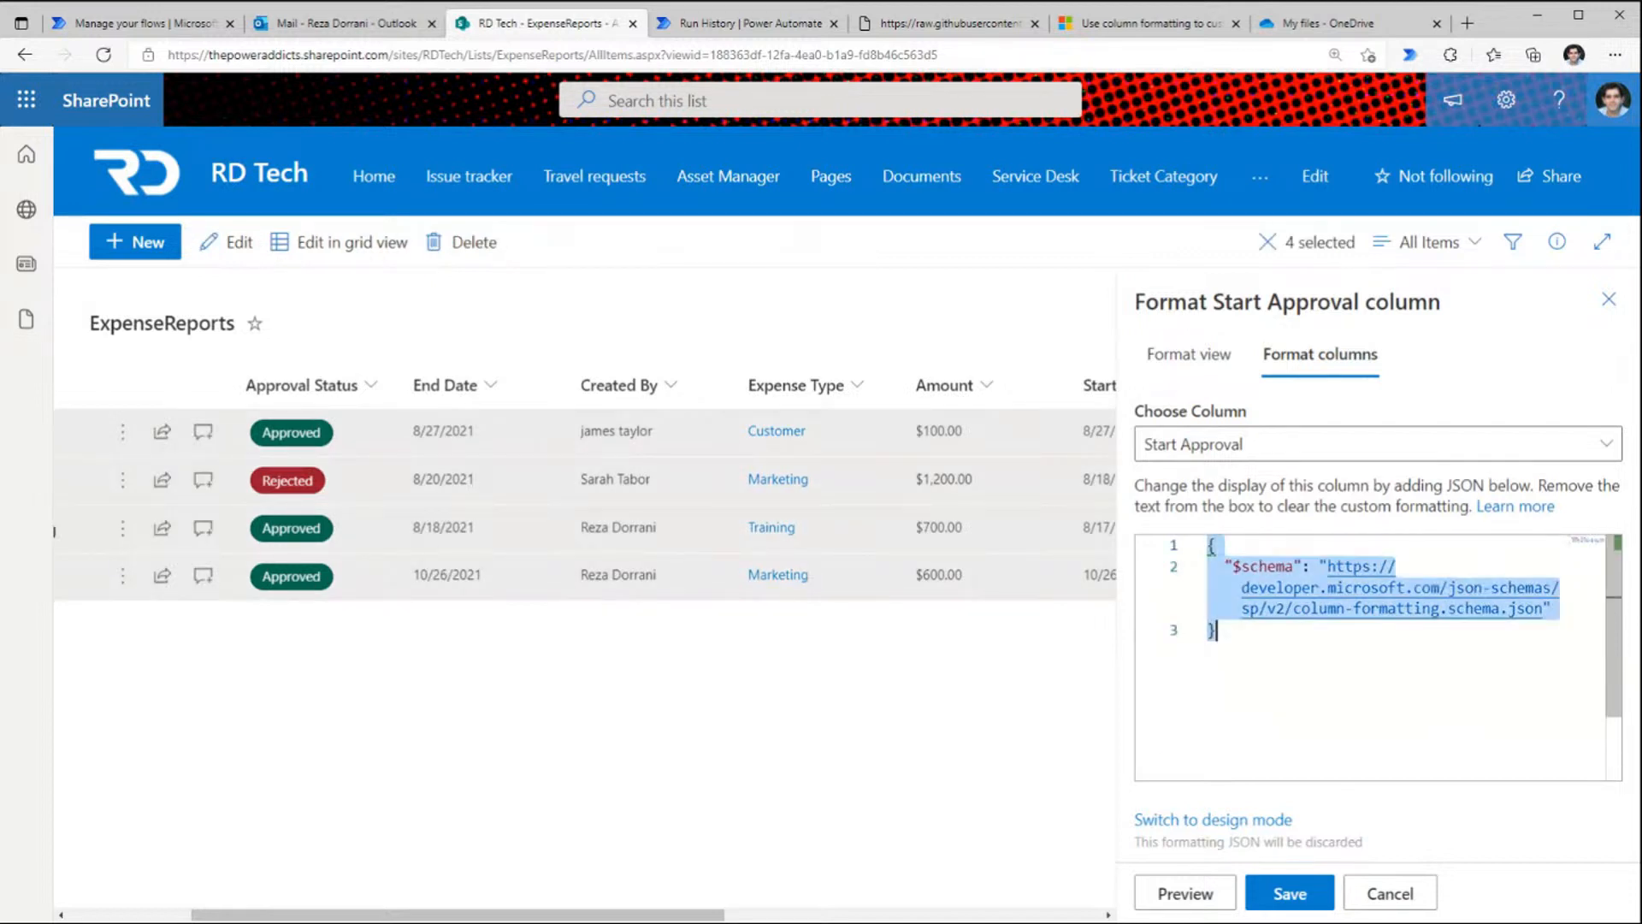
pyautogui.hotkey('ctrl', 'v')
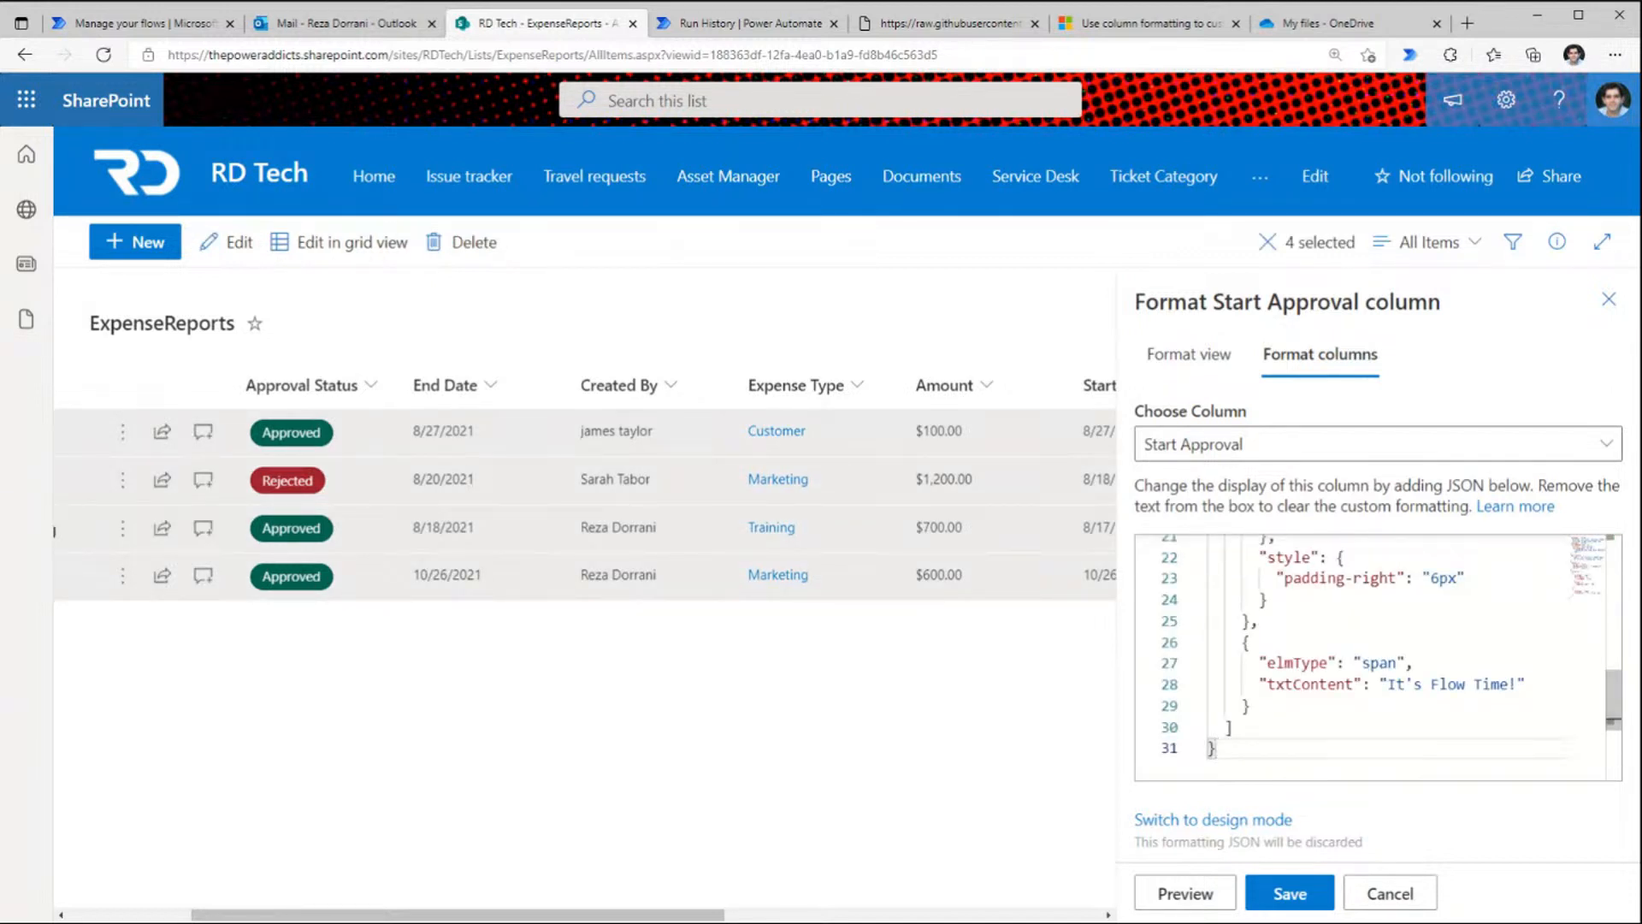
pyautogui.click(1185, 893)
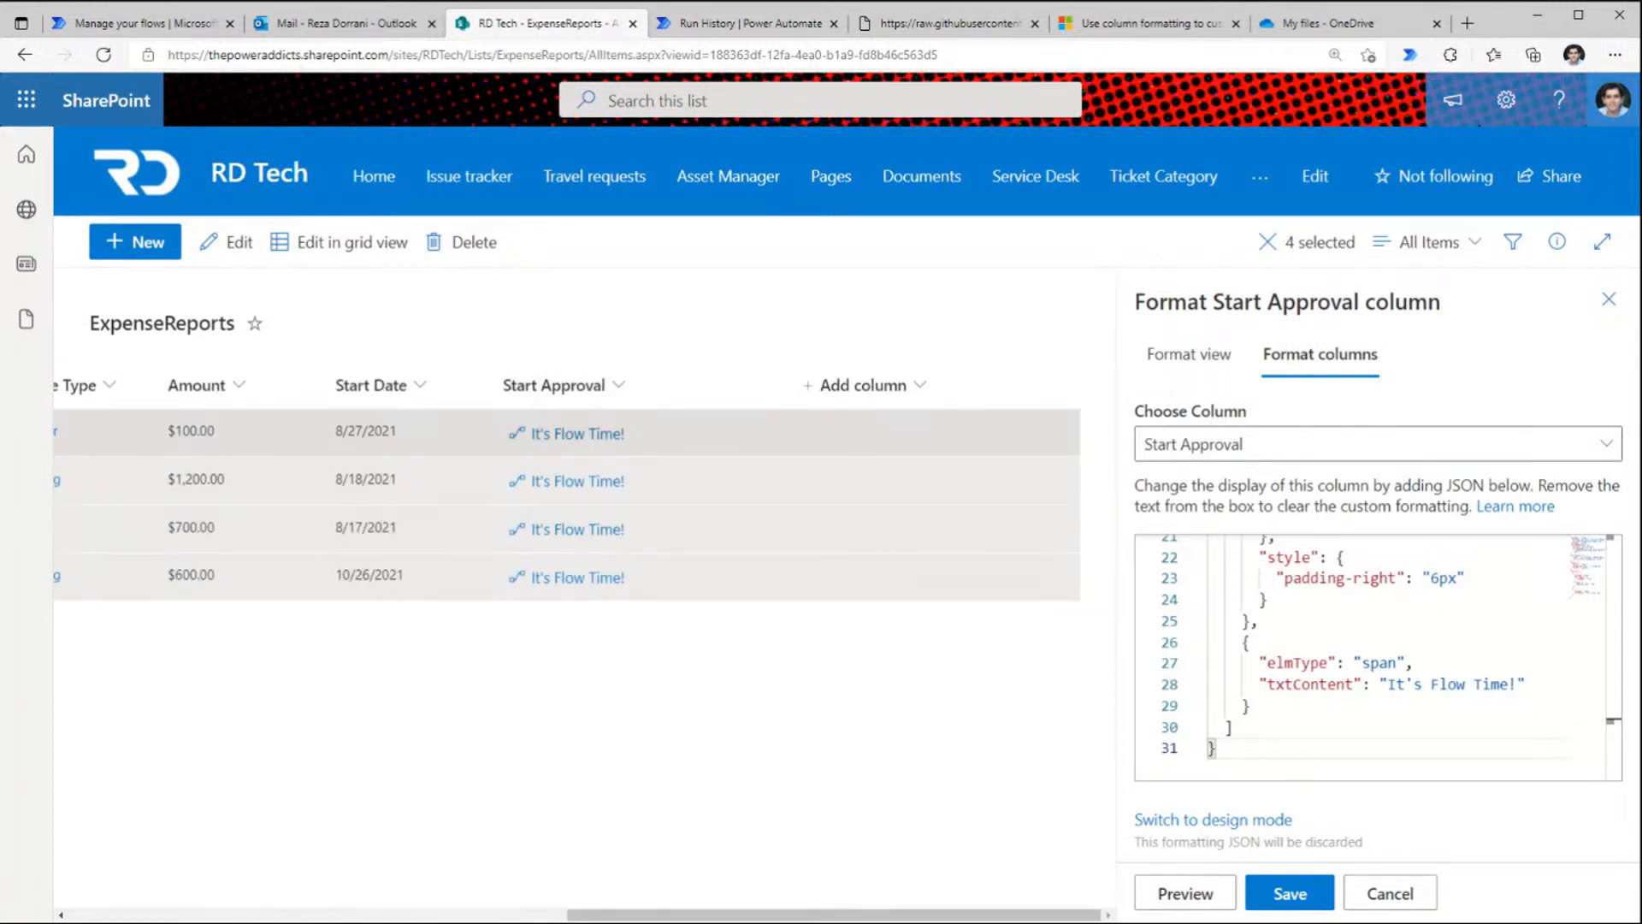
# Step: Relabel the button 'Start Approval Process', preview it, and select the sample flow id
pyautogui.moveTo(1388, 685); pyautogui.dragTo(1519, 685)
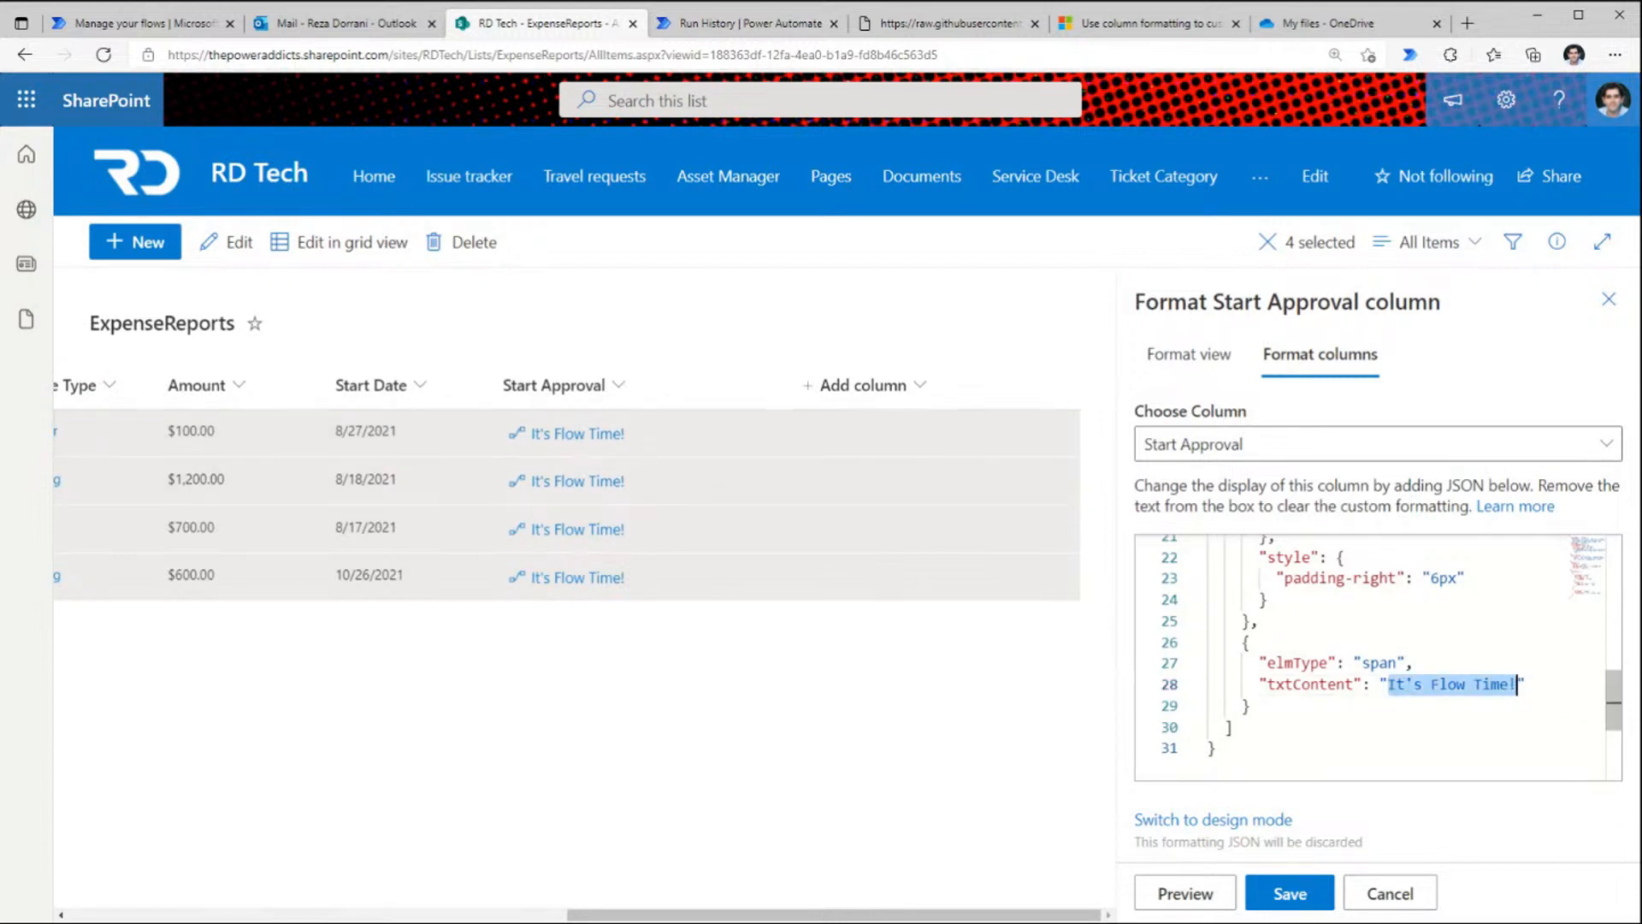
pyautogui.write('Start Approva')
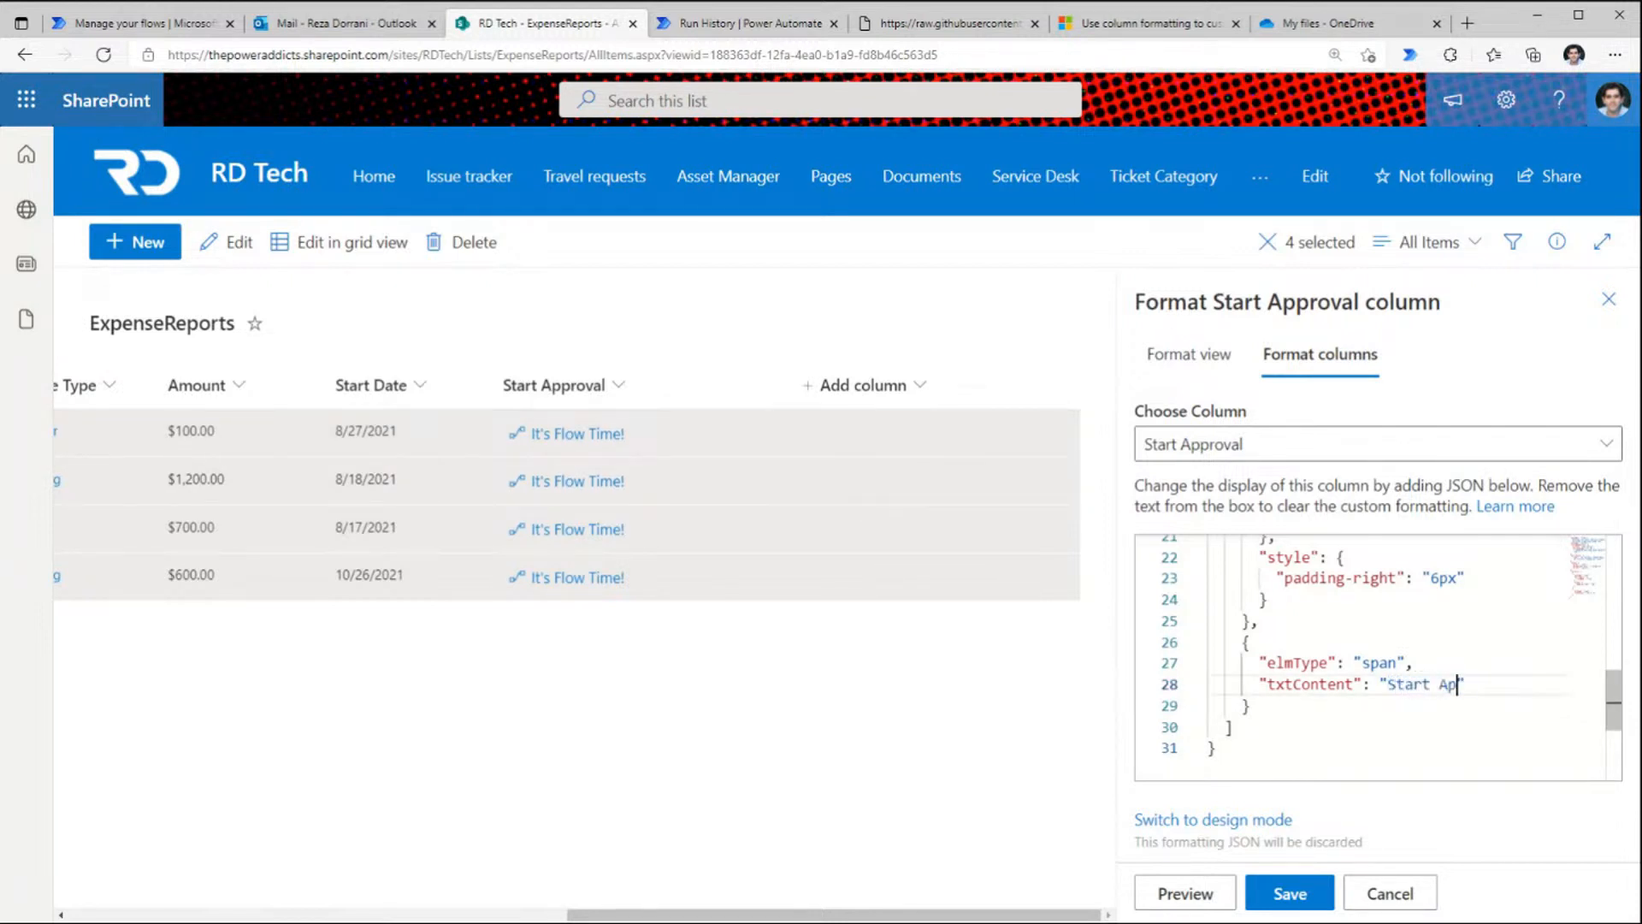
pyautogui.write('l Process')
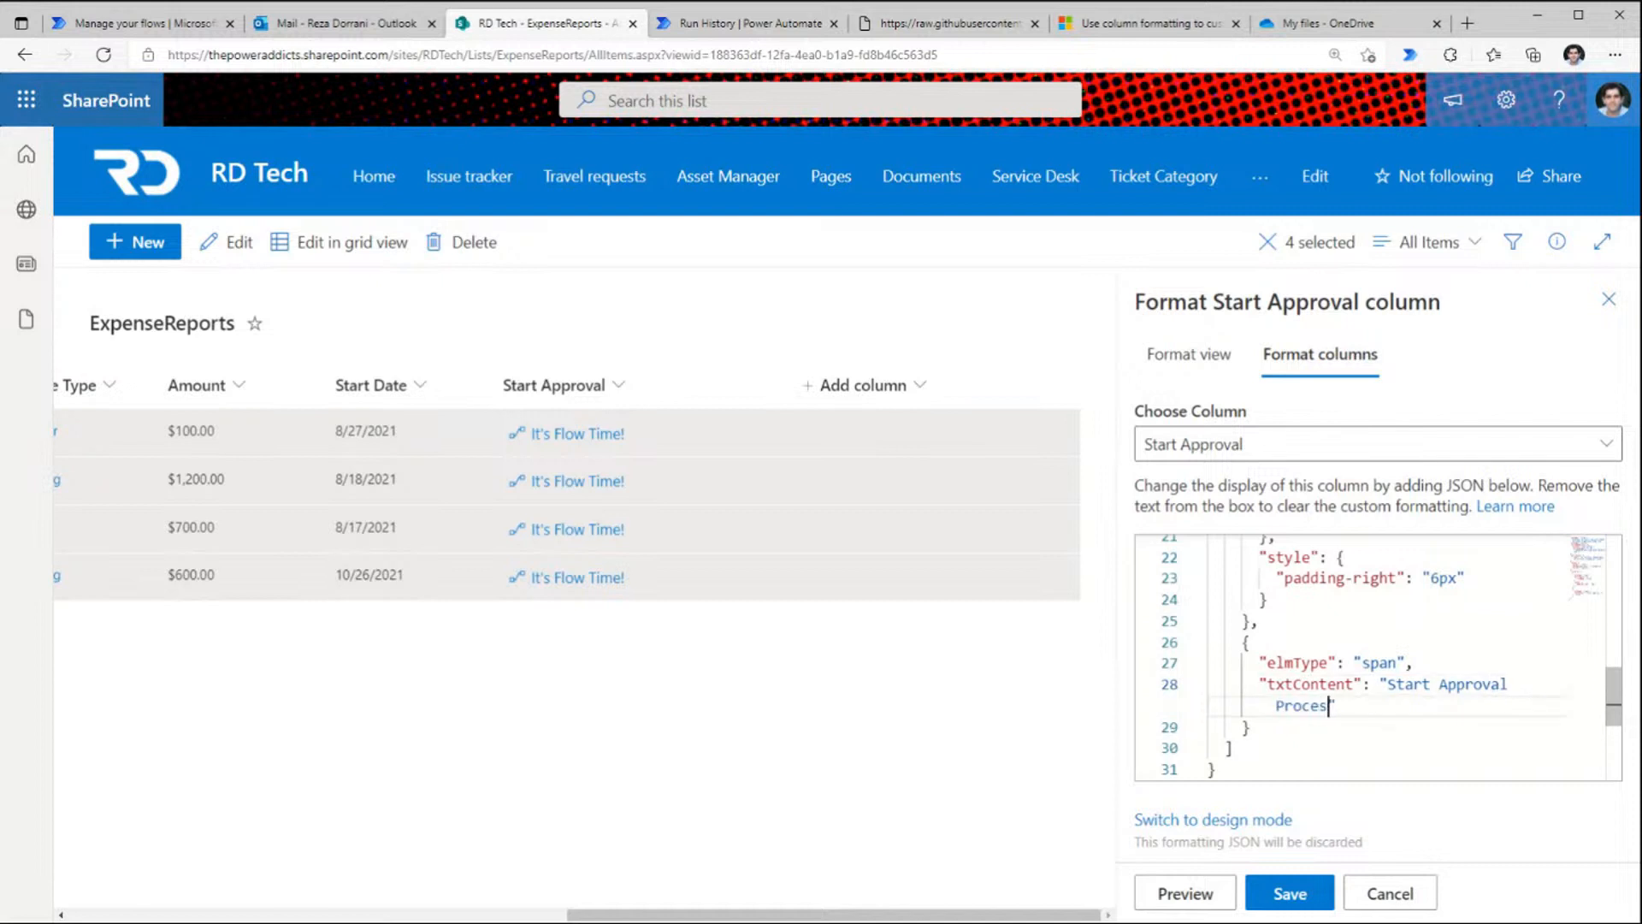
pyautogui.click(1186, 891)
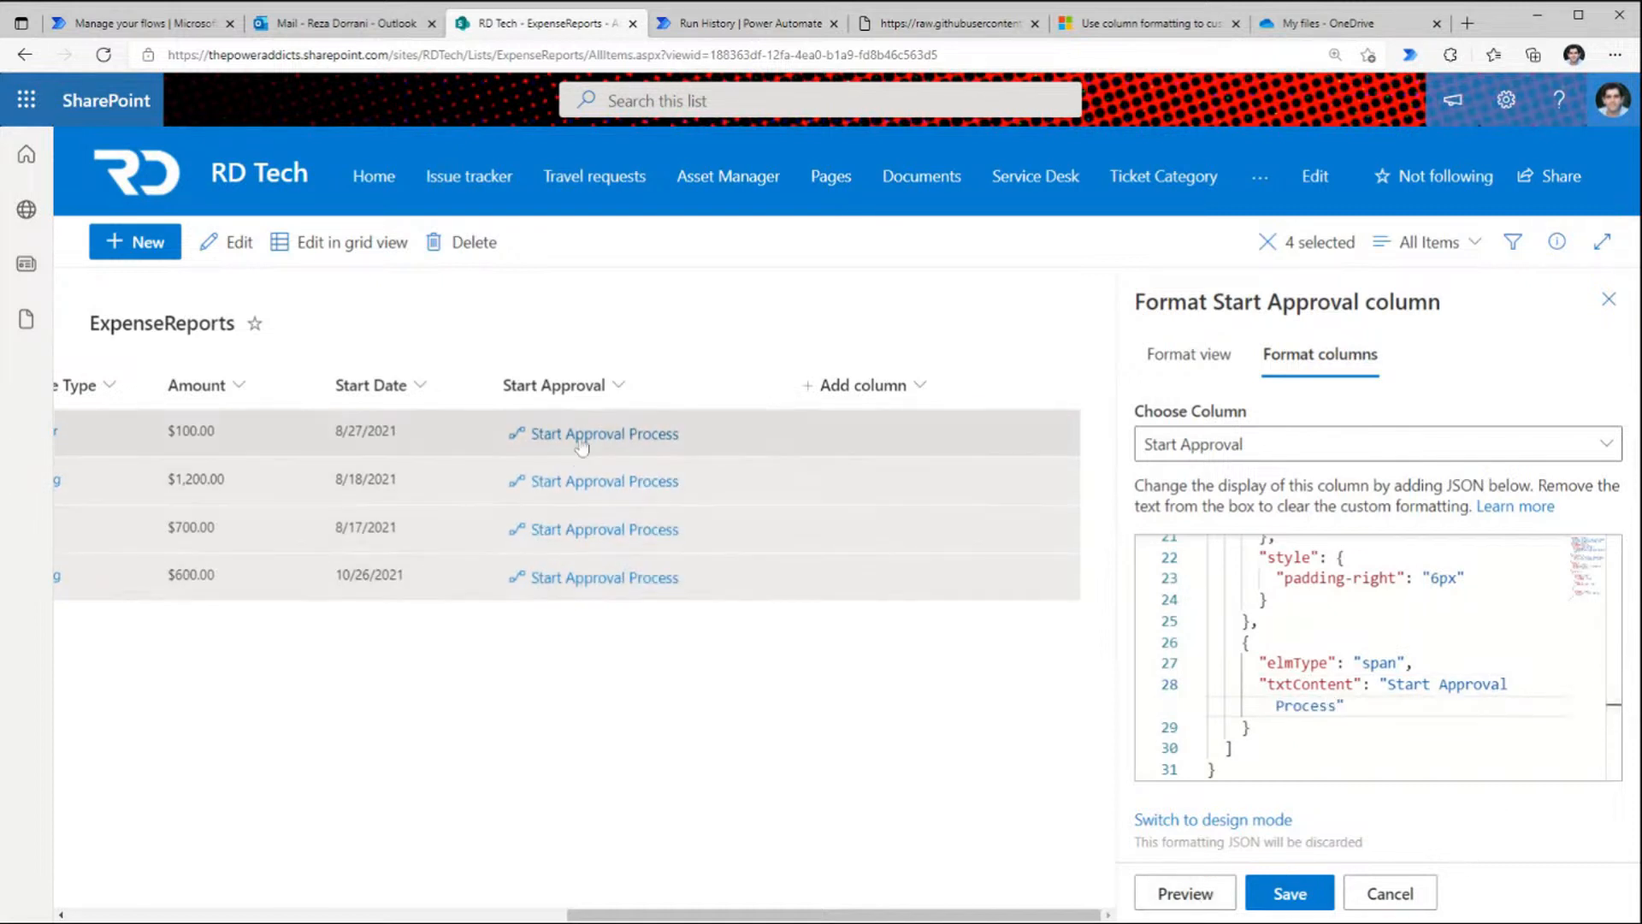
pyautogui.scroll(6, 1377, 658)
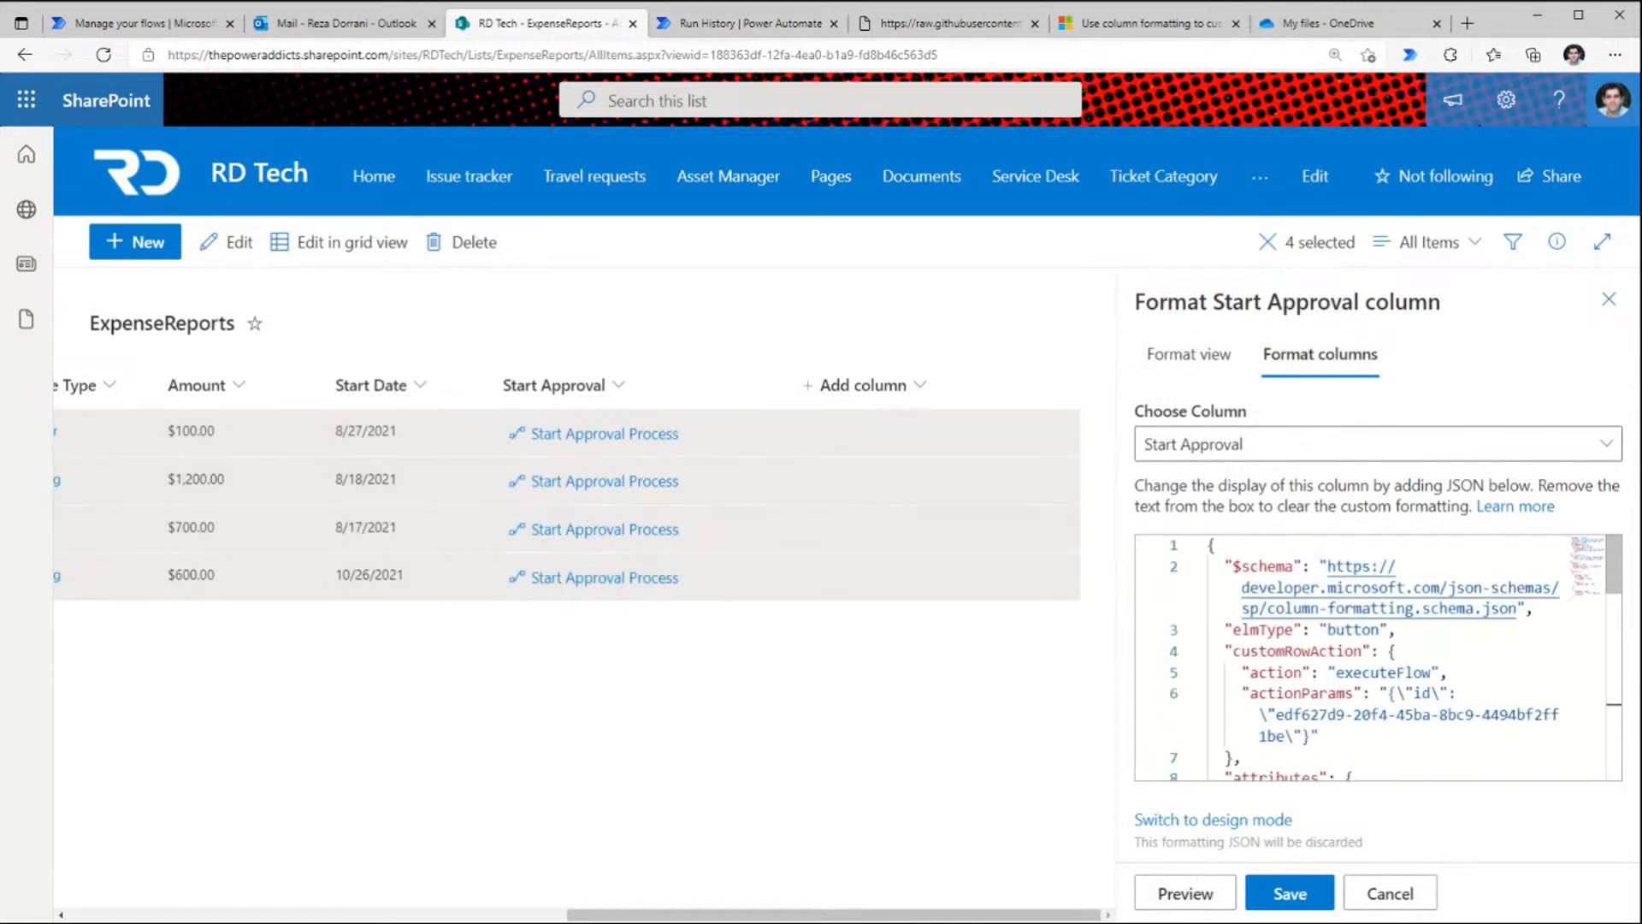
pyautogui.scroll(-1, 1377, 659)
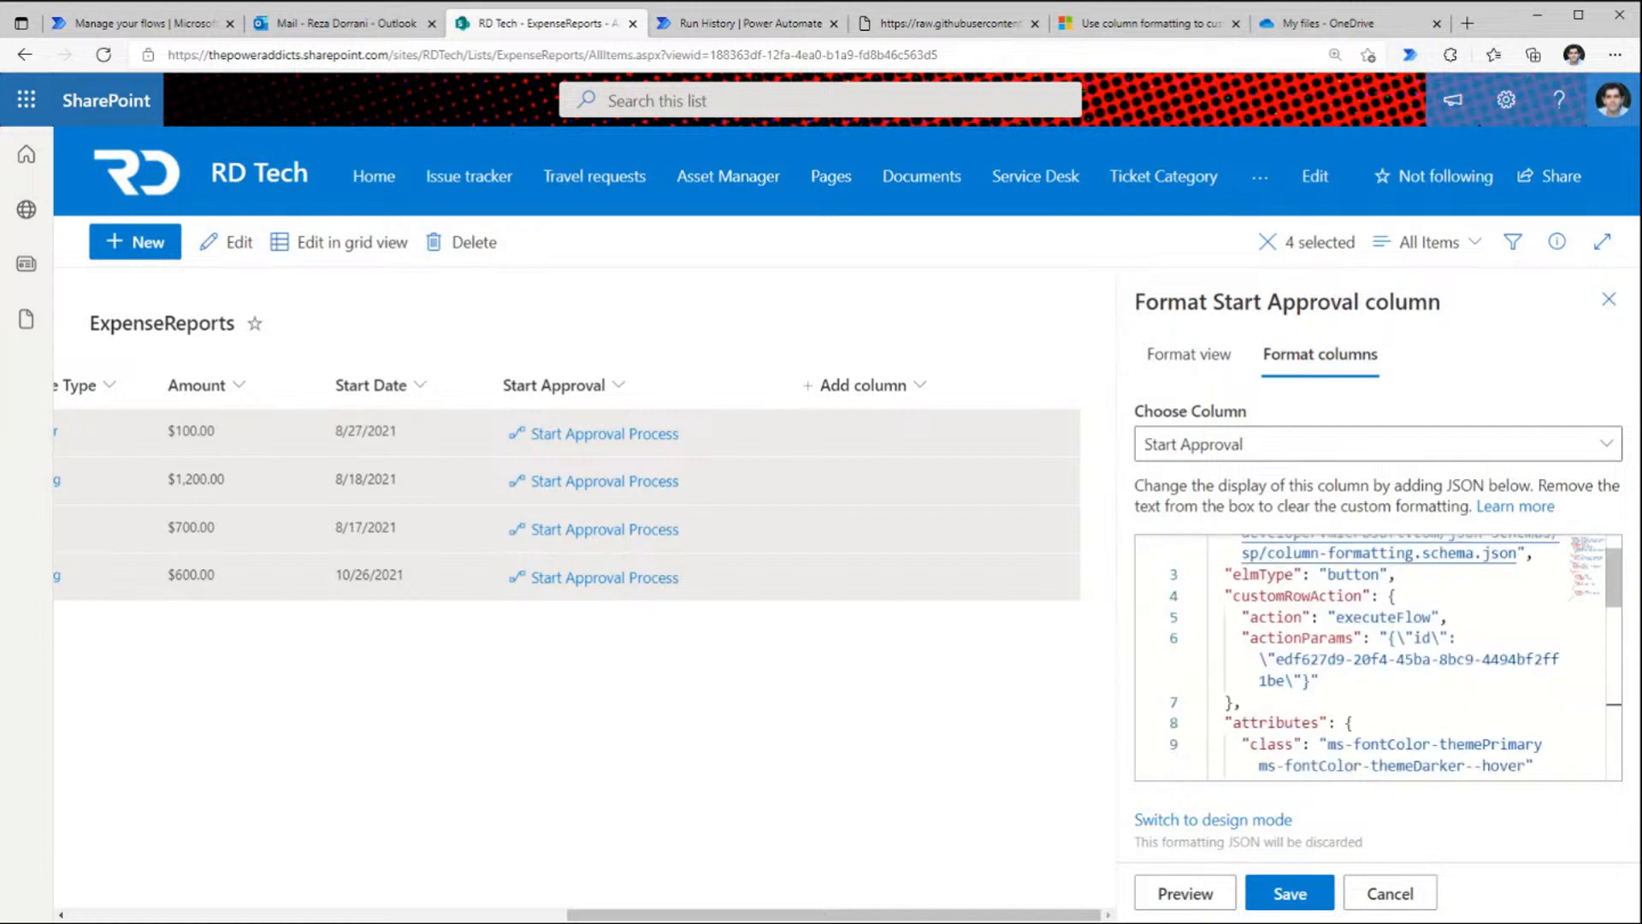
pyautogui.moveTo(1276, 659)
pyautogui.mouseDown()
pyautogui.moveTo(1561, 660)
pyautogui.moveTo(1286, 680)
pyautogui.mouseUp()
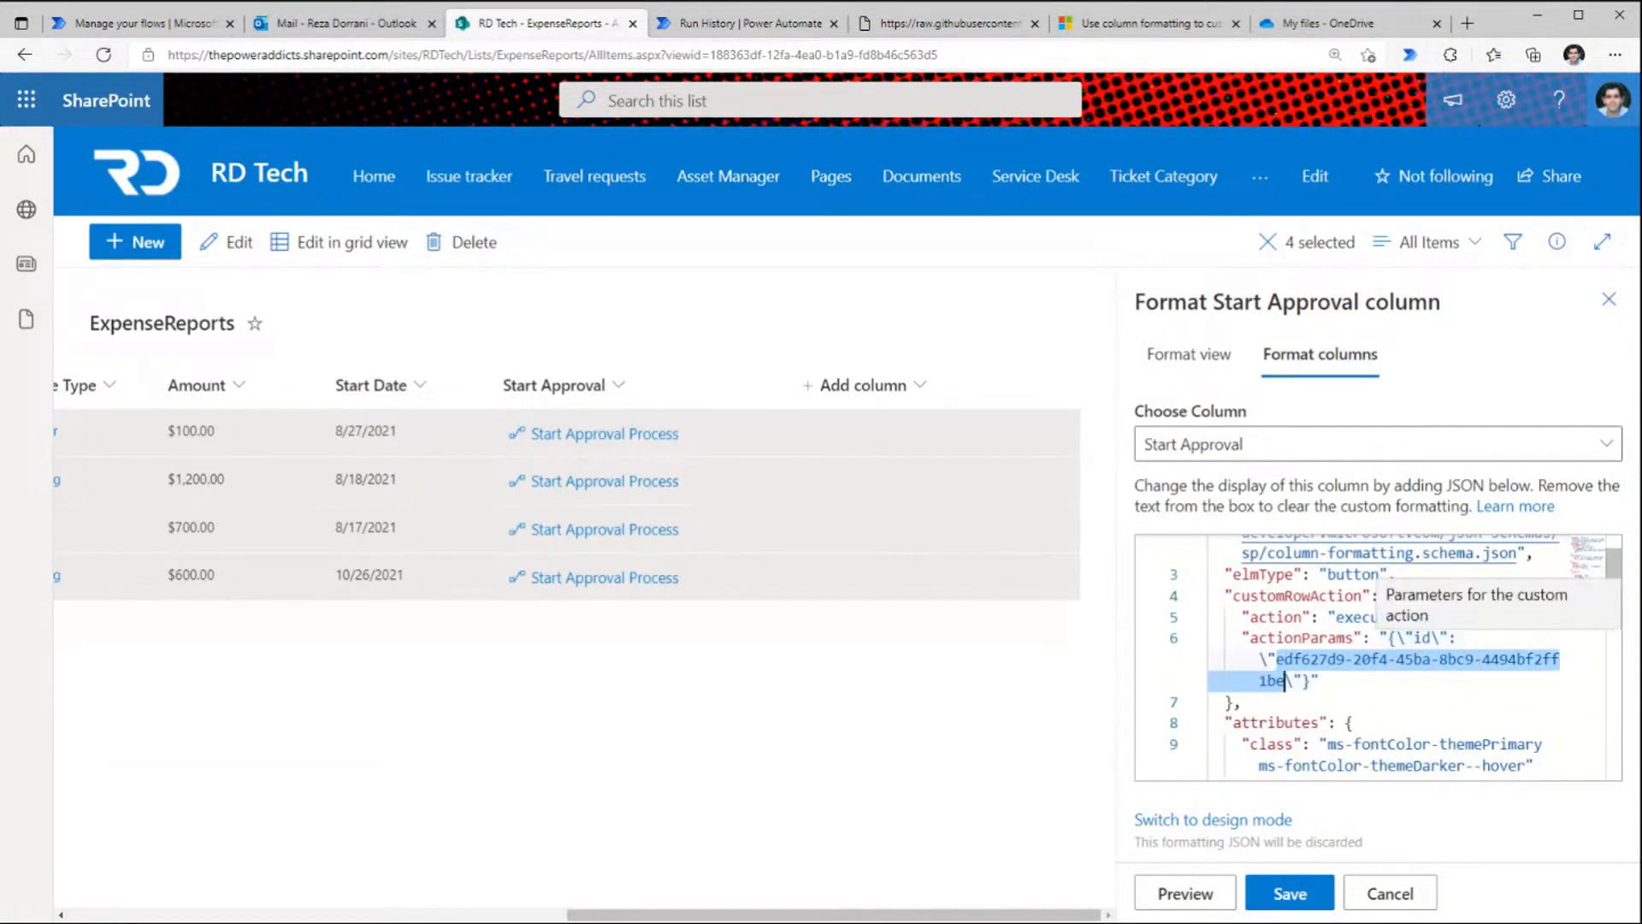
# Step: Copy the approval flow's identifier from Export > Get flow identifier
pyautogui.click(723, 28)
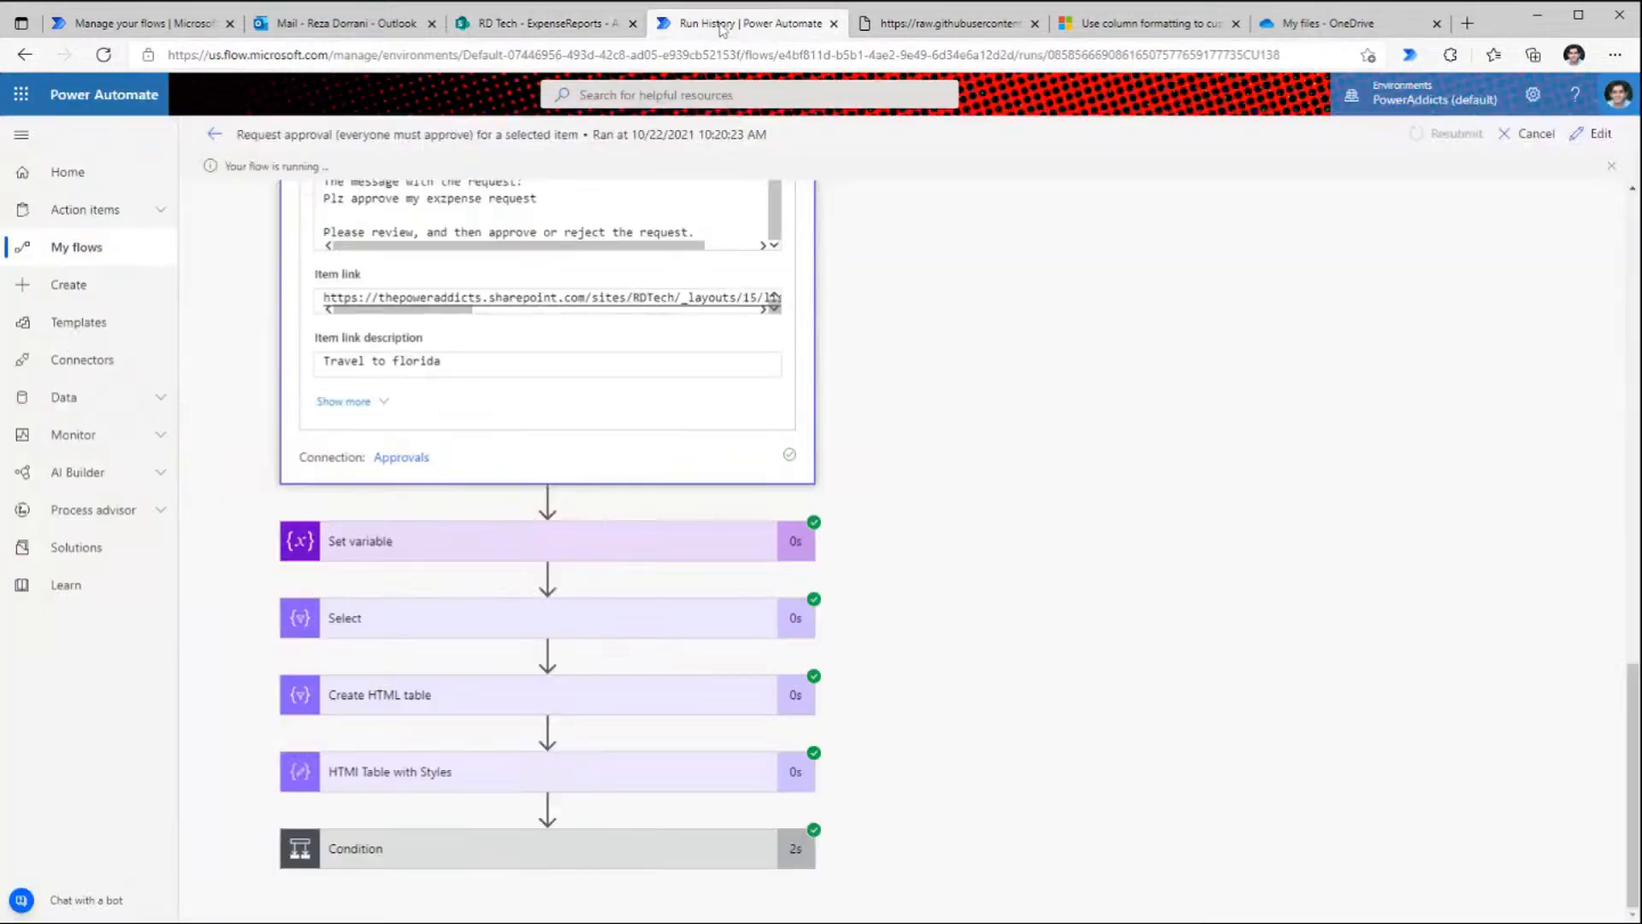
pyautogui.scroll(7, 654, 256)
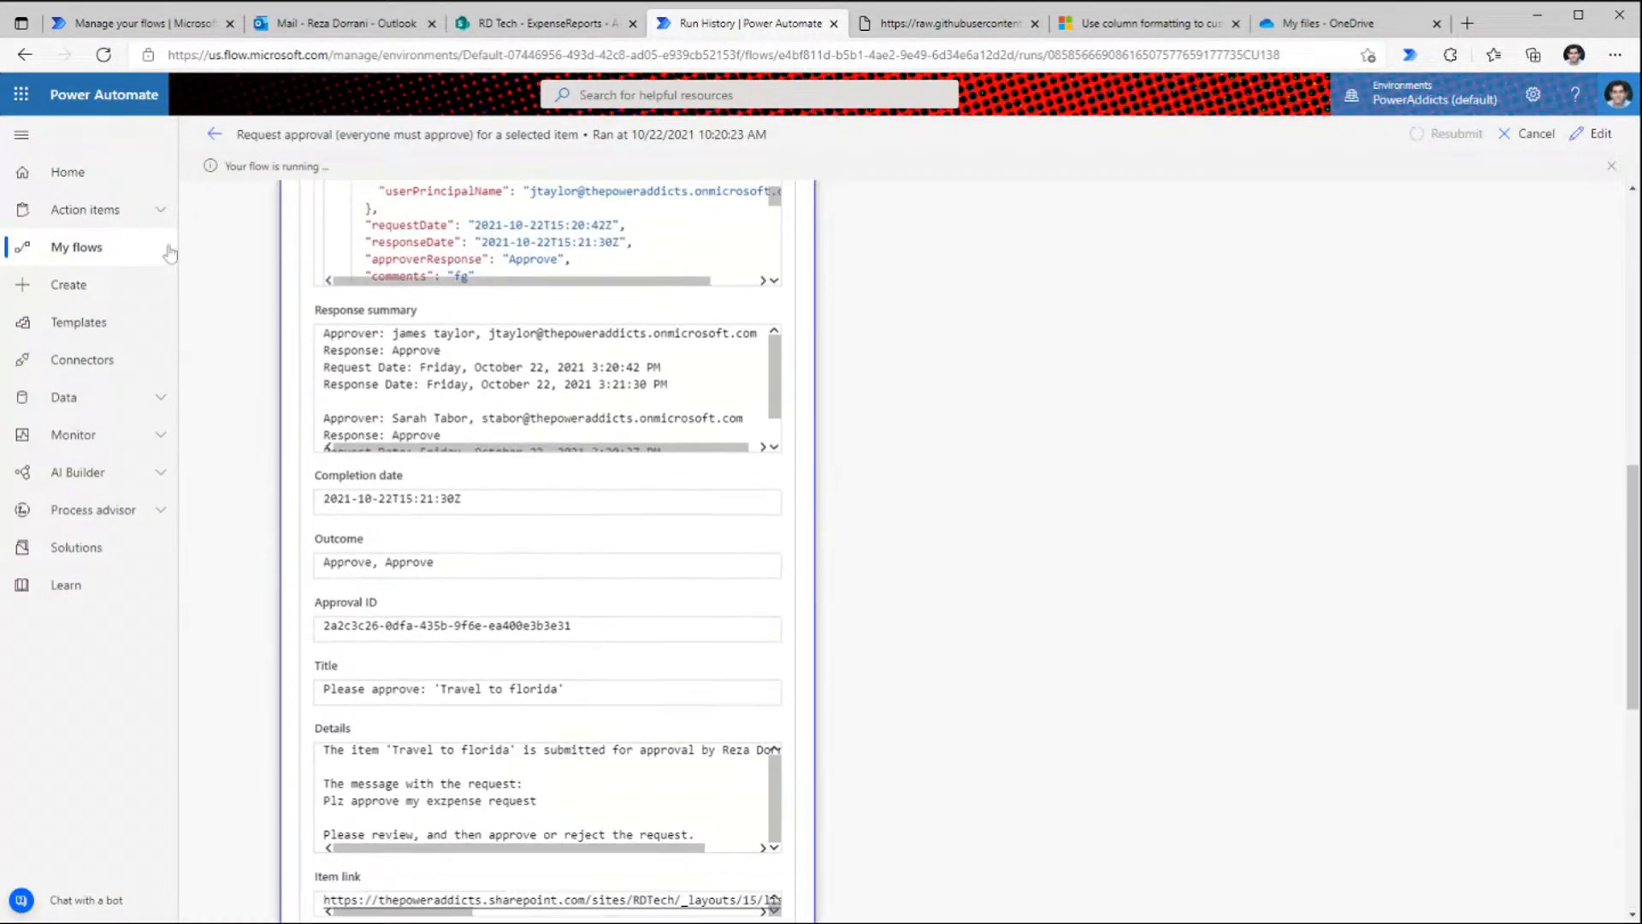
pyautogui.scroll(-4, 190, 231)
pyautogui.click(214, 134)
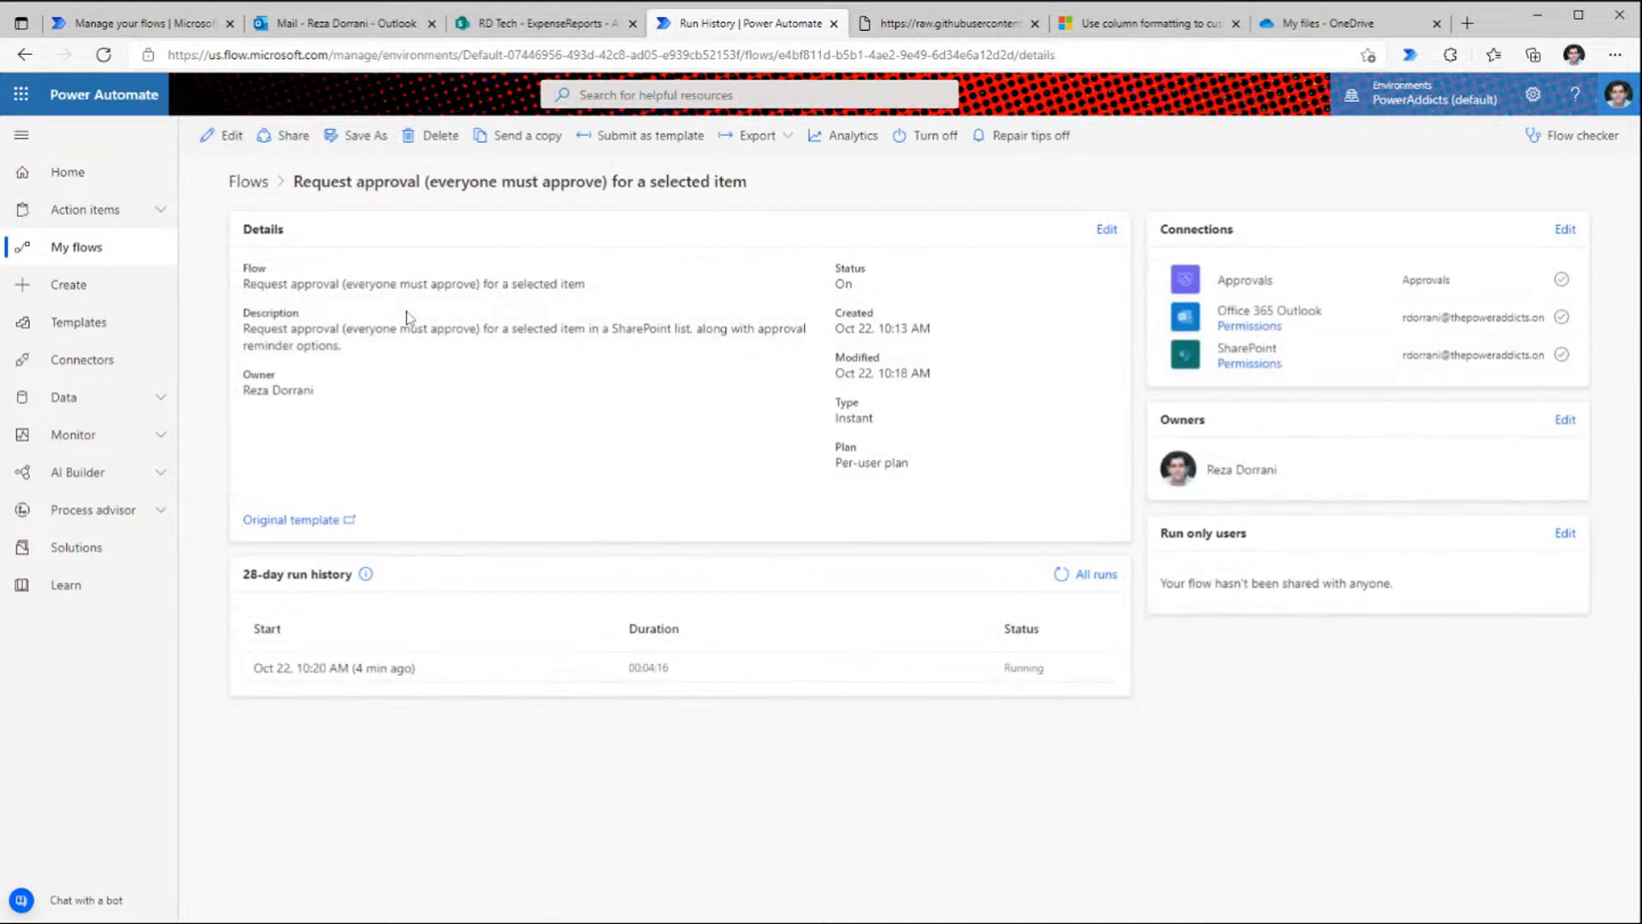
pyautogui.click(772, 145)
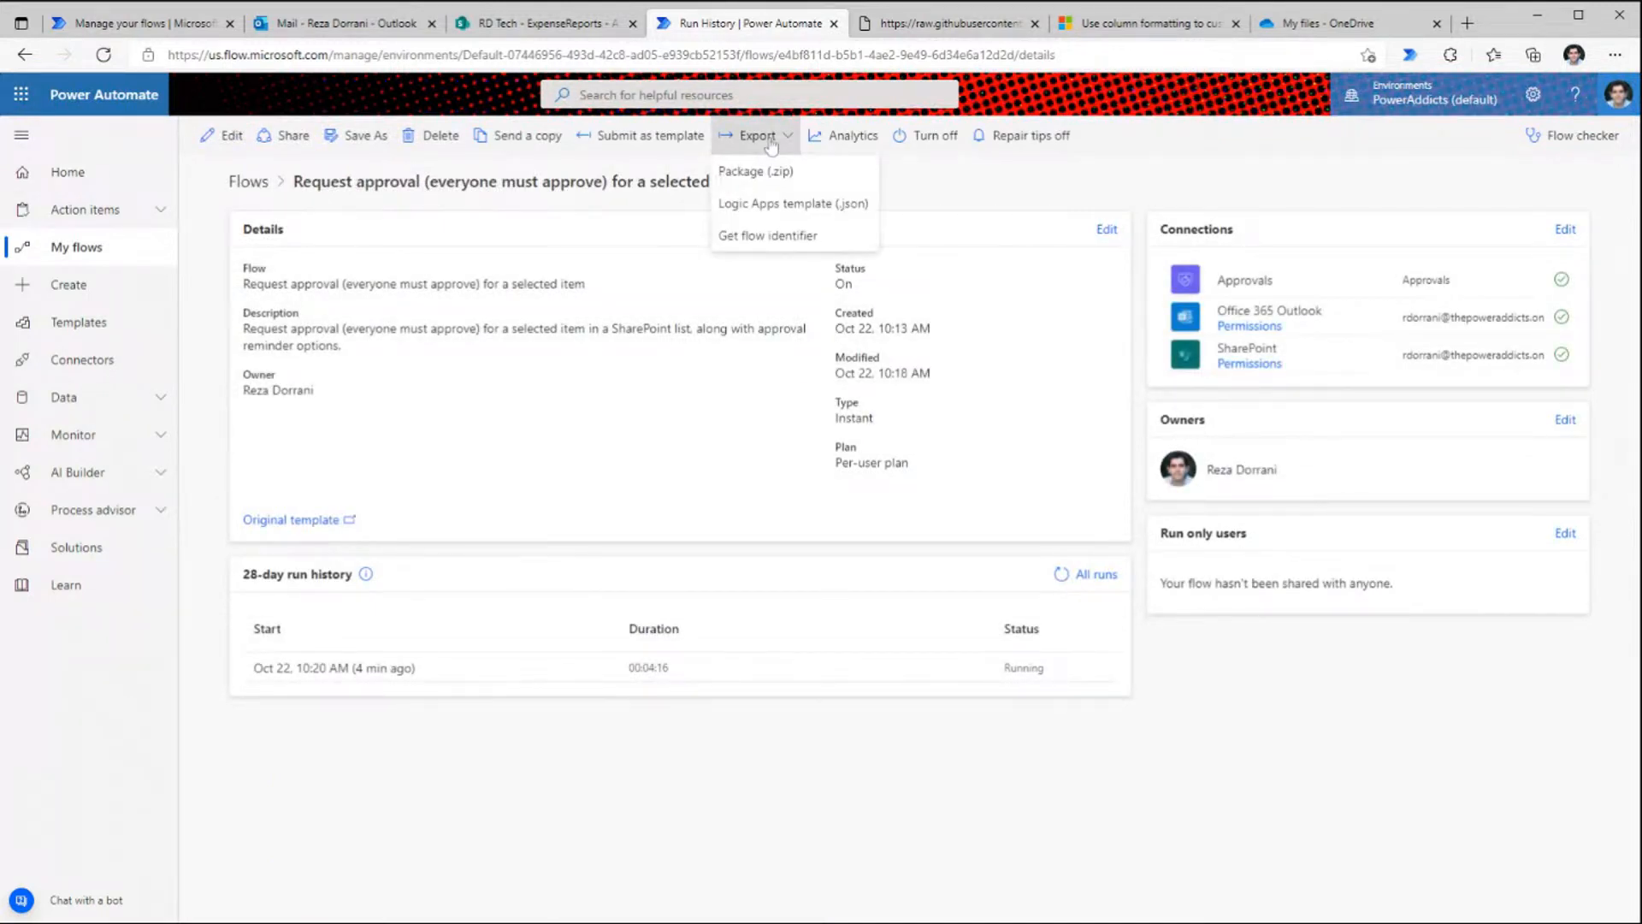
pyautogui.click(793, 239)
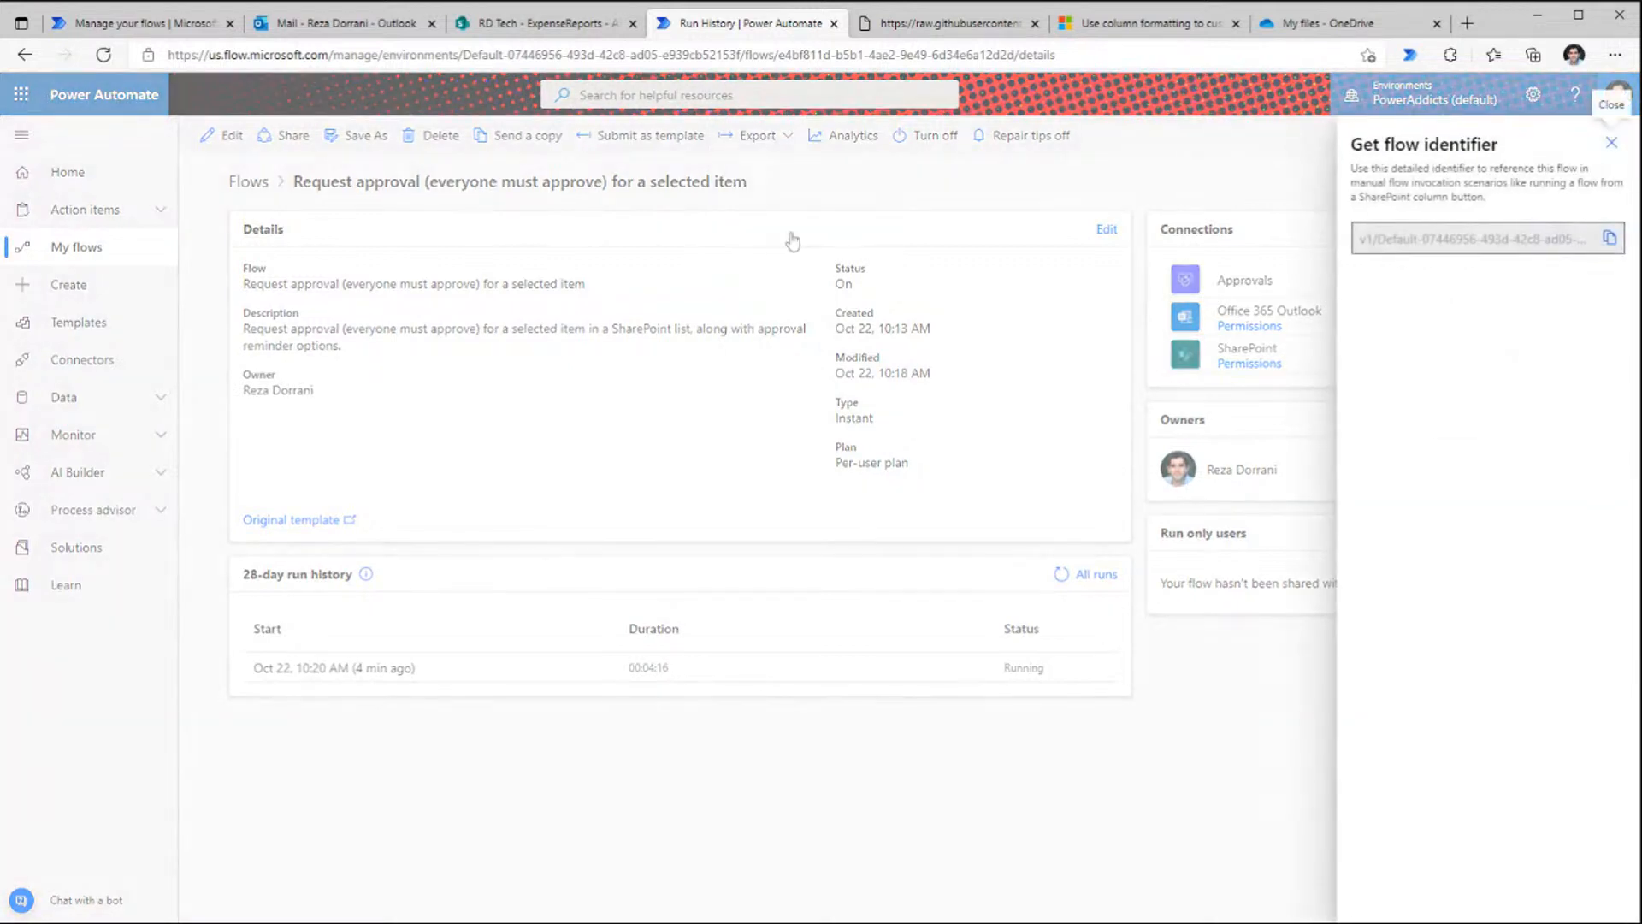
pyautogui.click(1610, 239)
pyautogui.click(1330, 23)
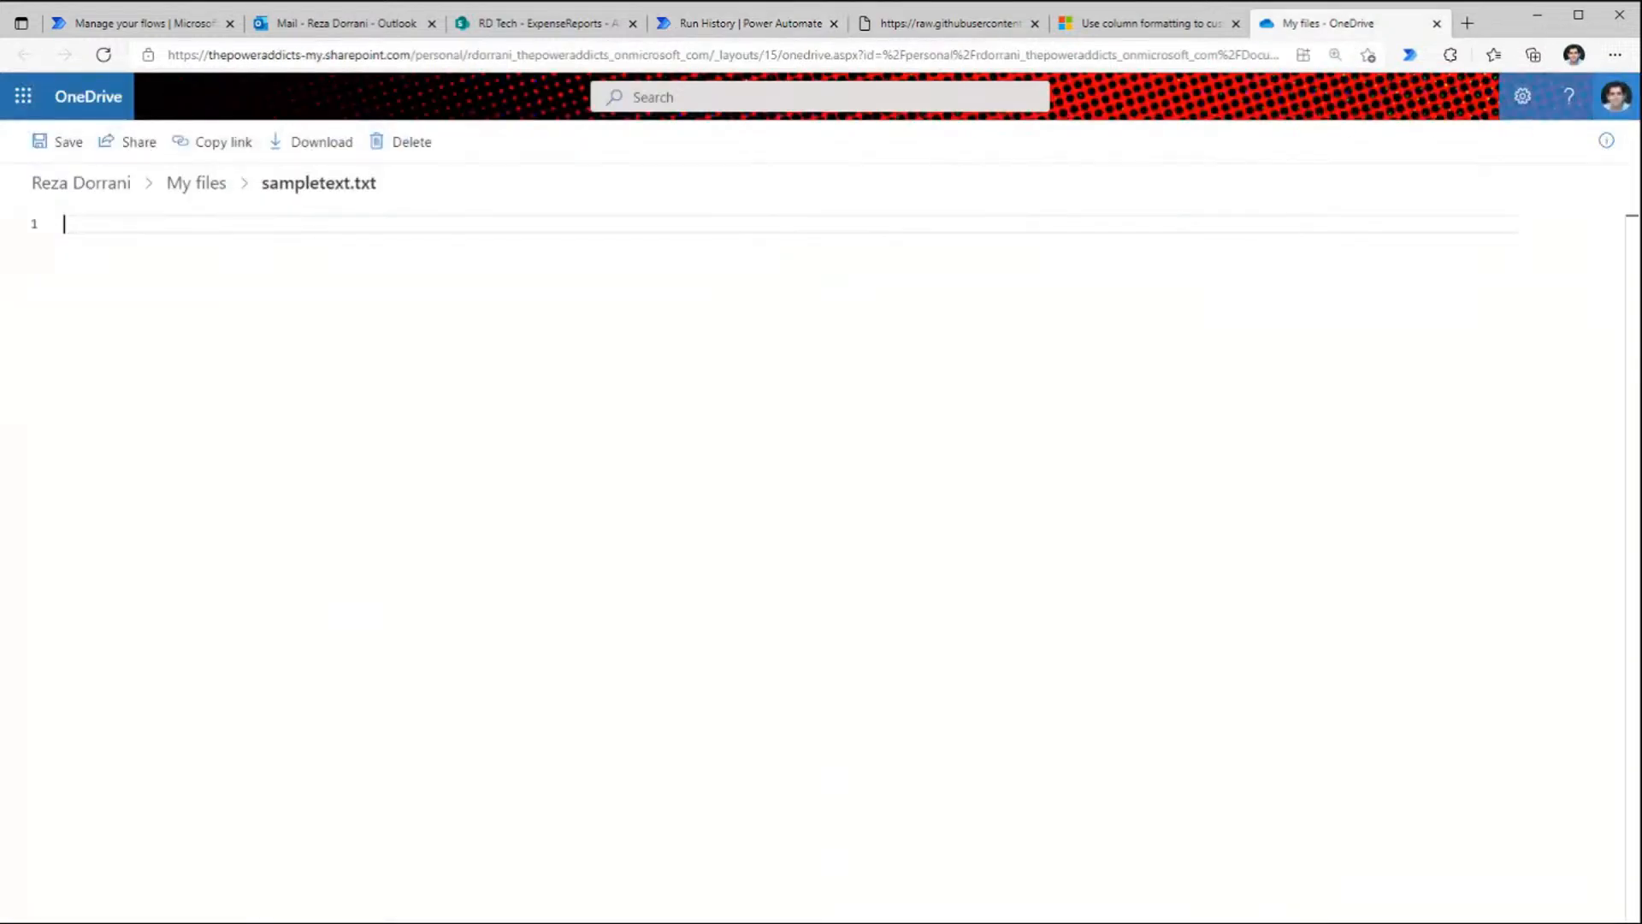
# Step: Paste the flow identifier into sampletext.txt and select the ID after the slash
pyautogui.hotkey('ctrl', 'v')
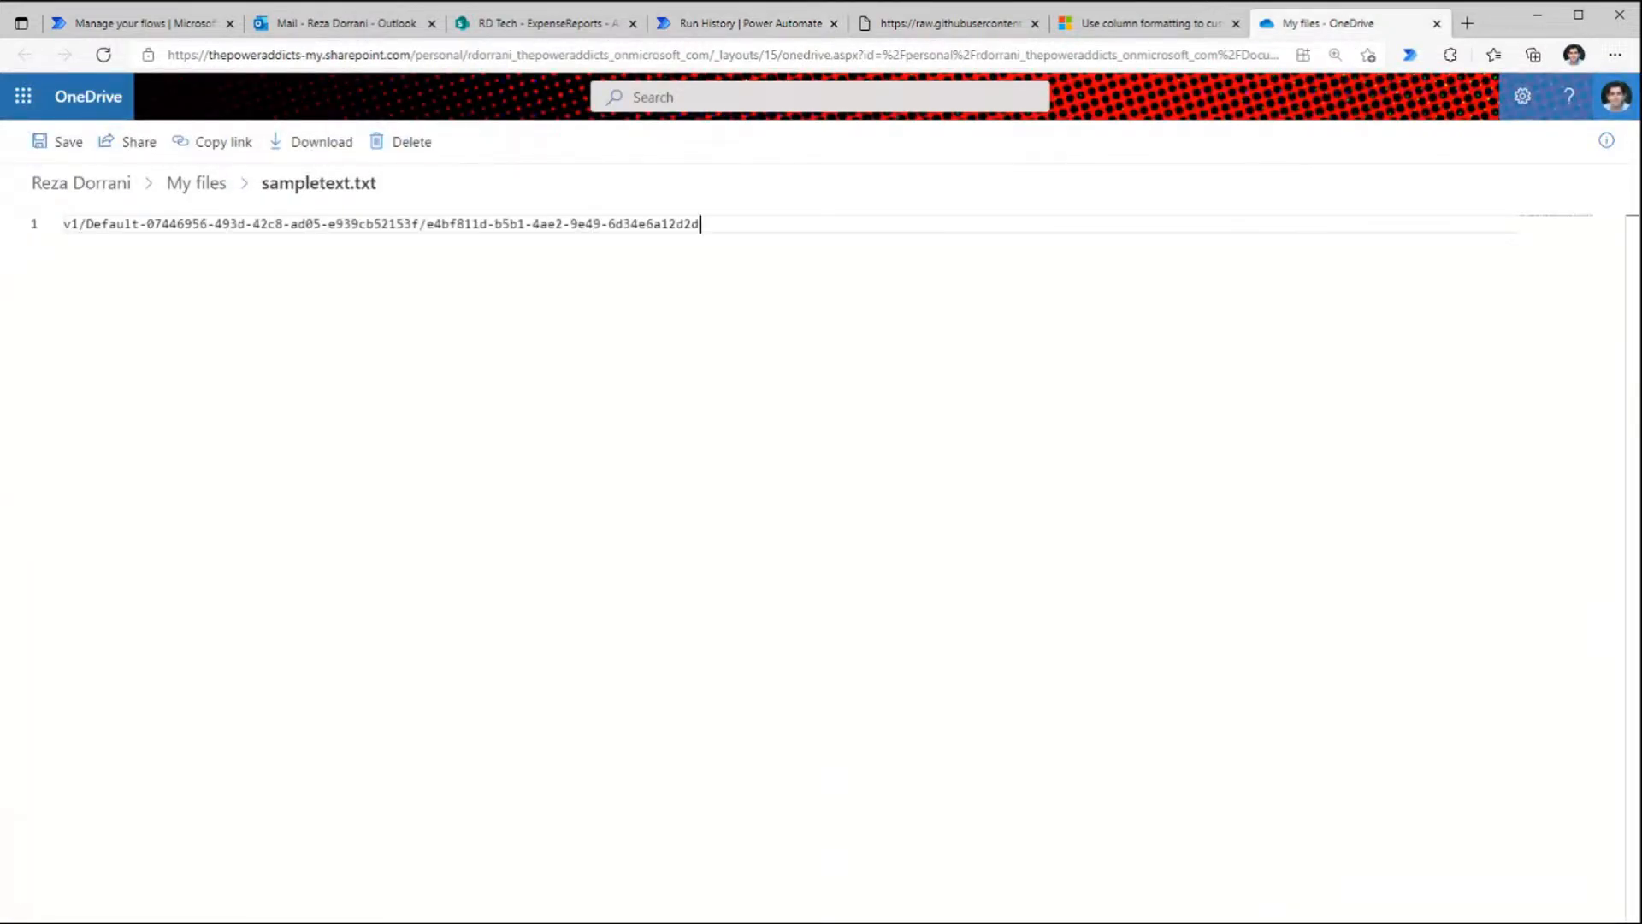
pyautogui.click(420, 224)
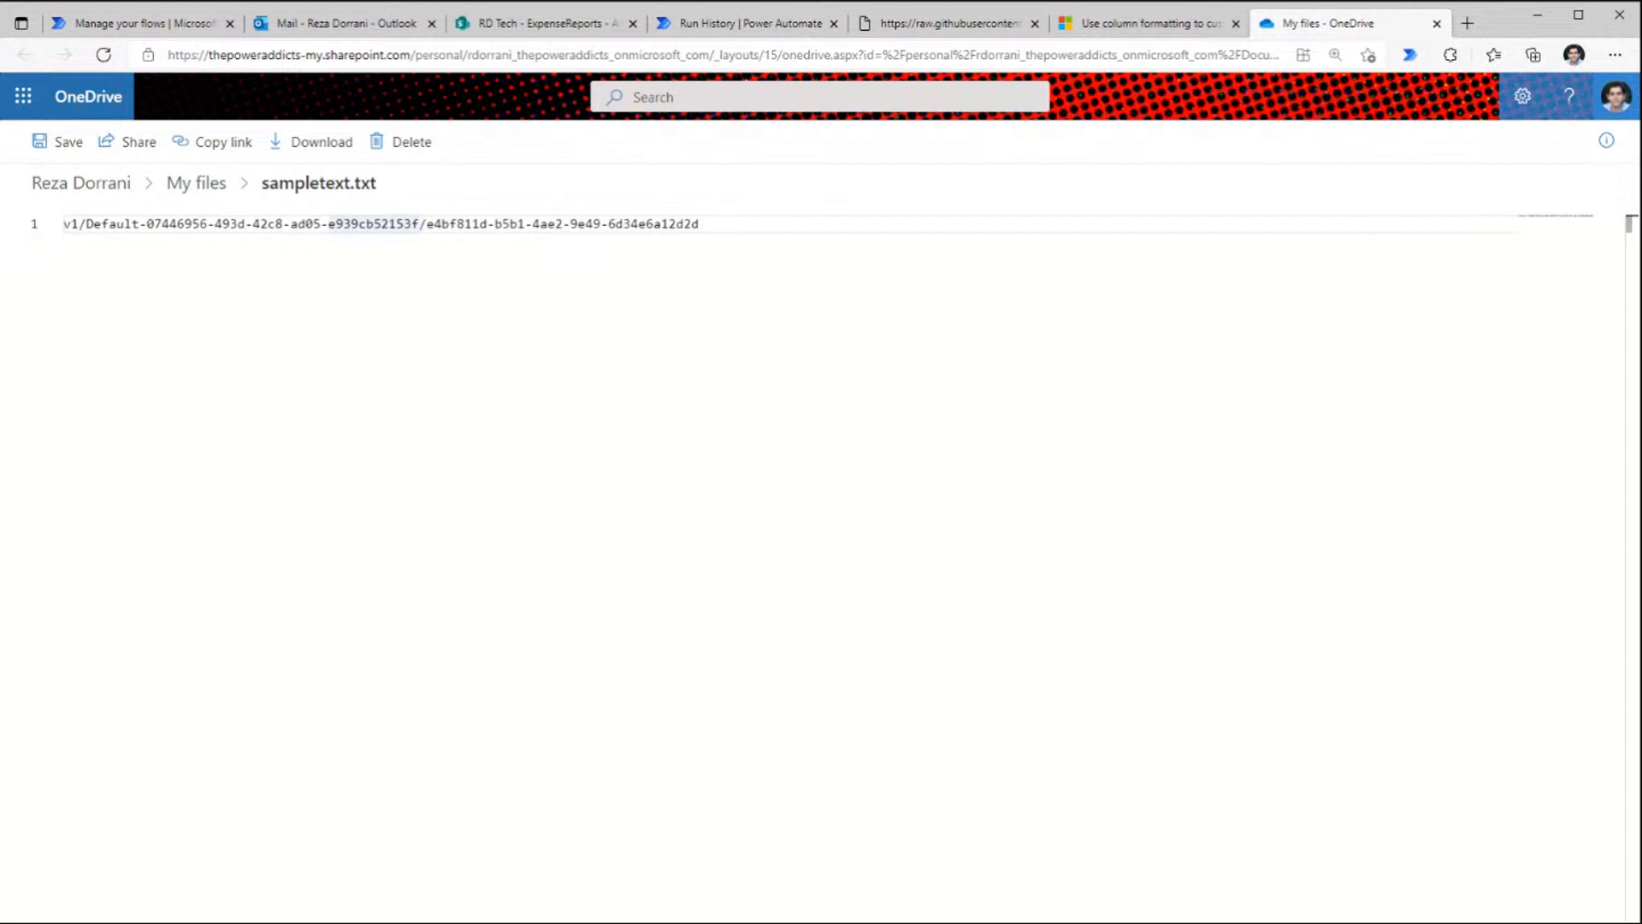
pyautogui.moveTo(426, 224); pyautogui.dragTo(700, 224)
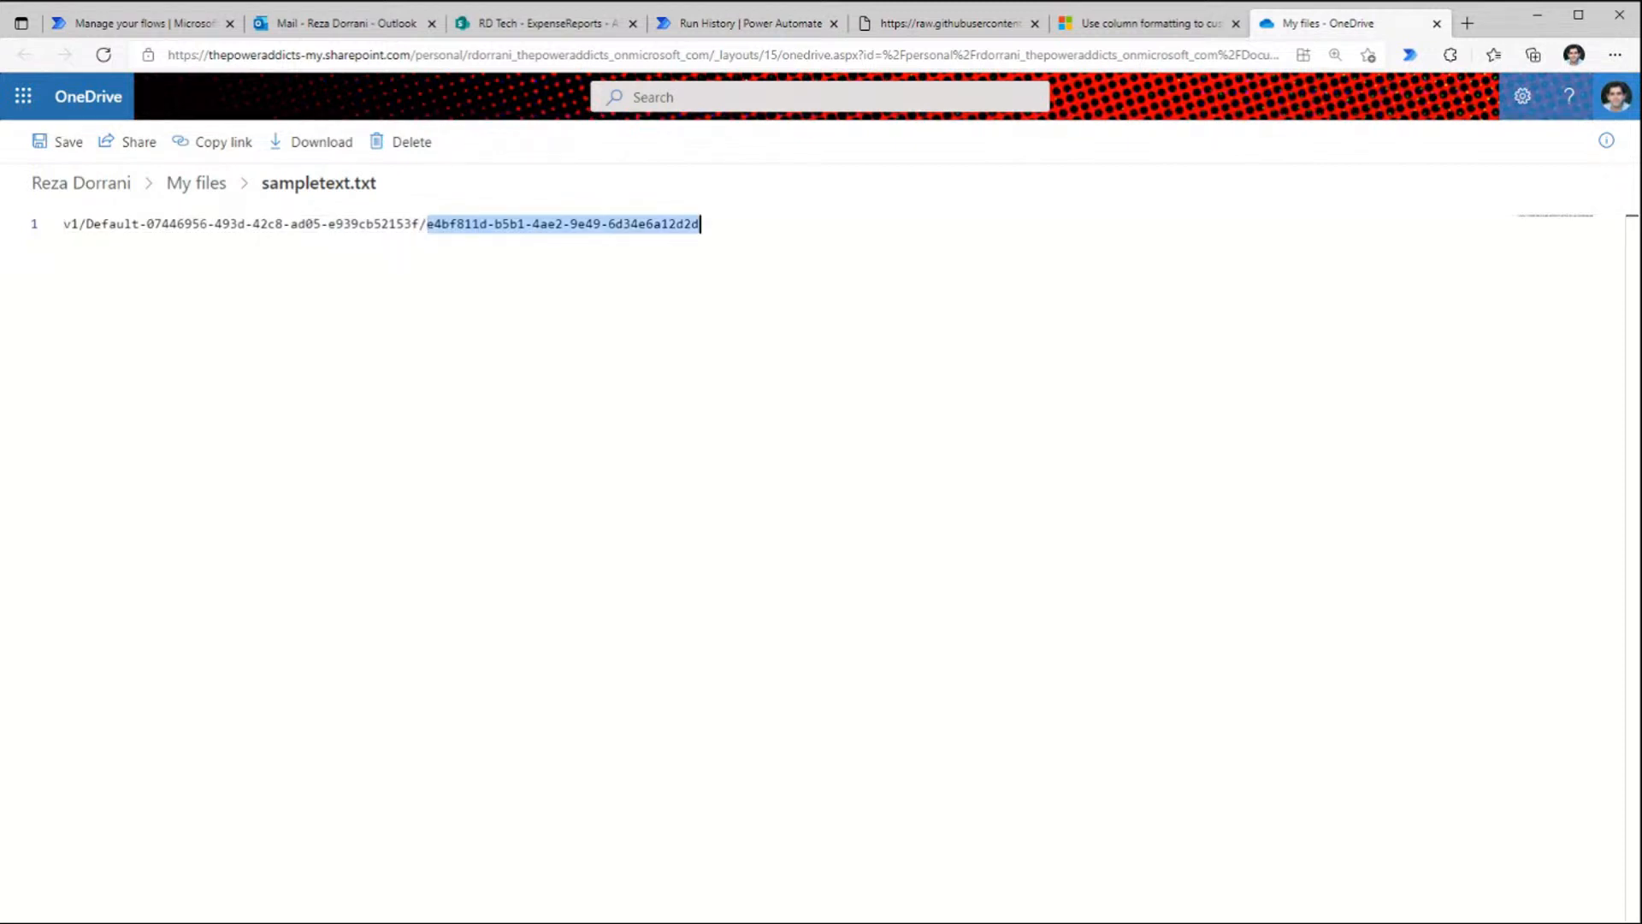
pyautogui.click(554, 26)
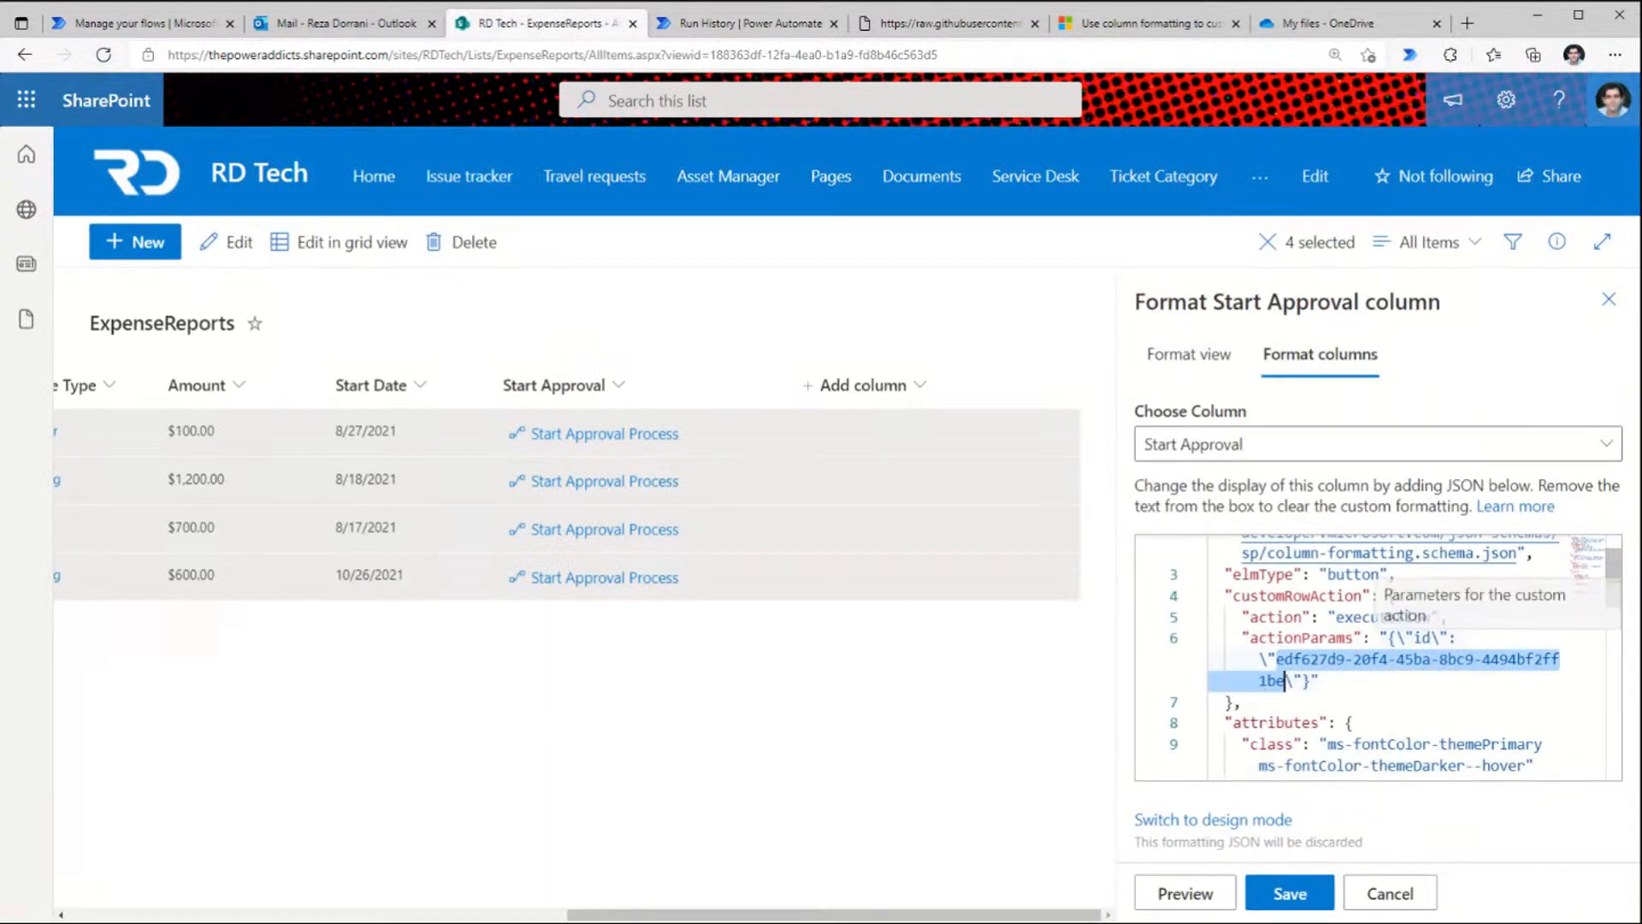
# Step: Replace the actionParams flow ID with the copied one and save the column formatting
pyautogui.hotkey('ctrl', 'v')
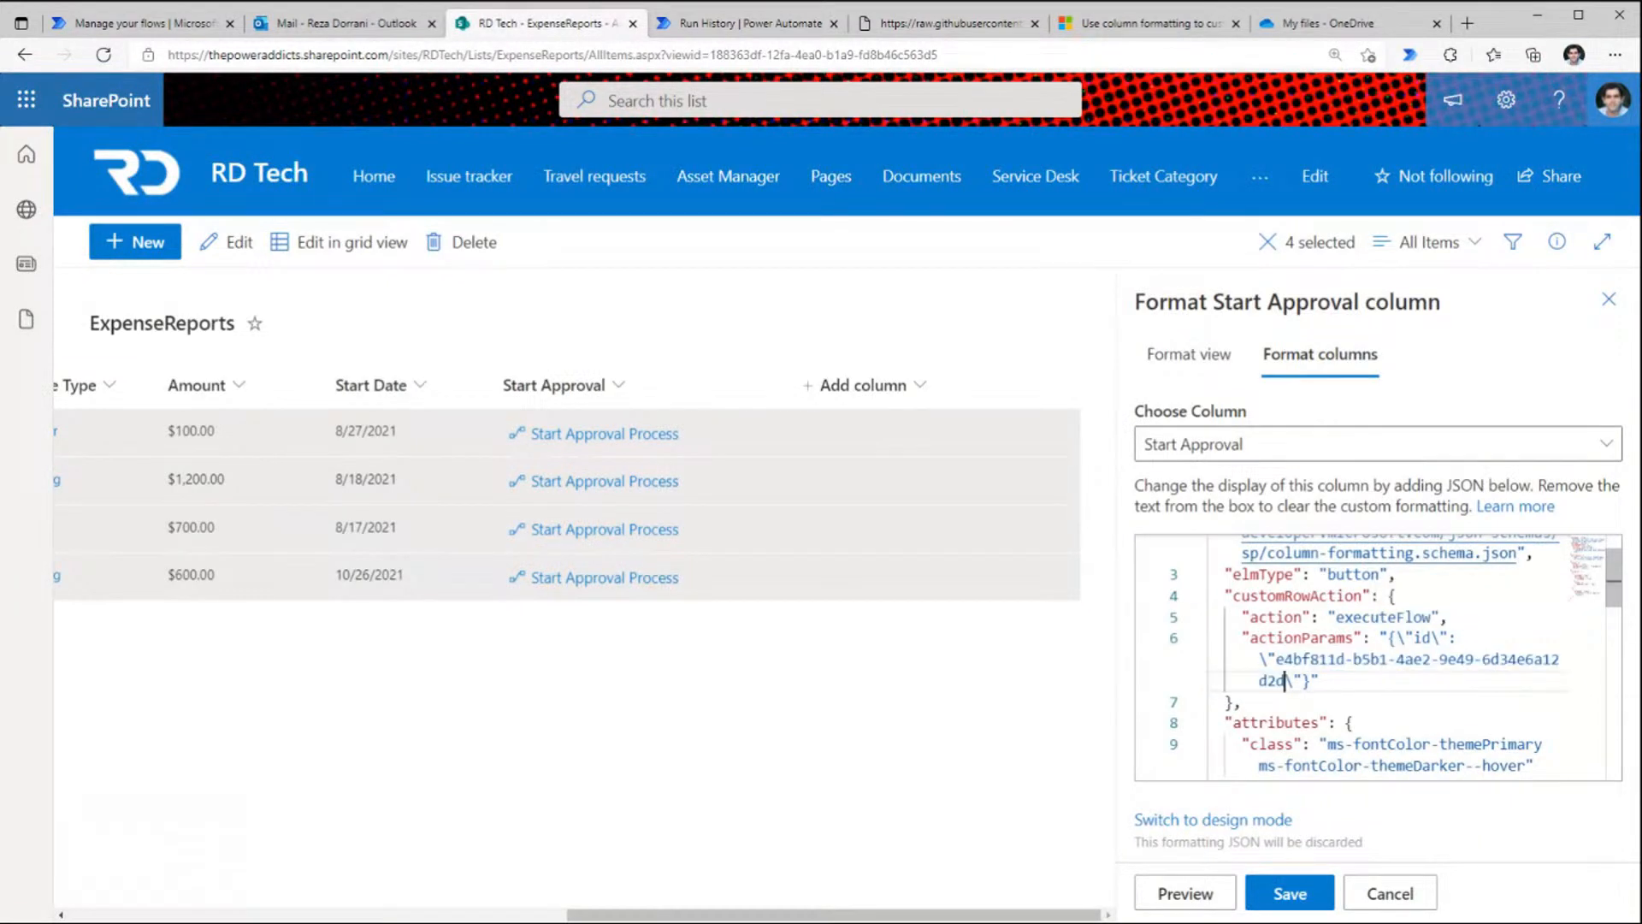
pyautogui.click(1290, 893)
pyautogui.click(1609, 301)
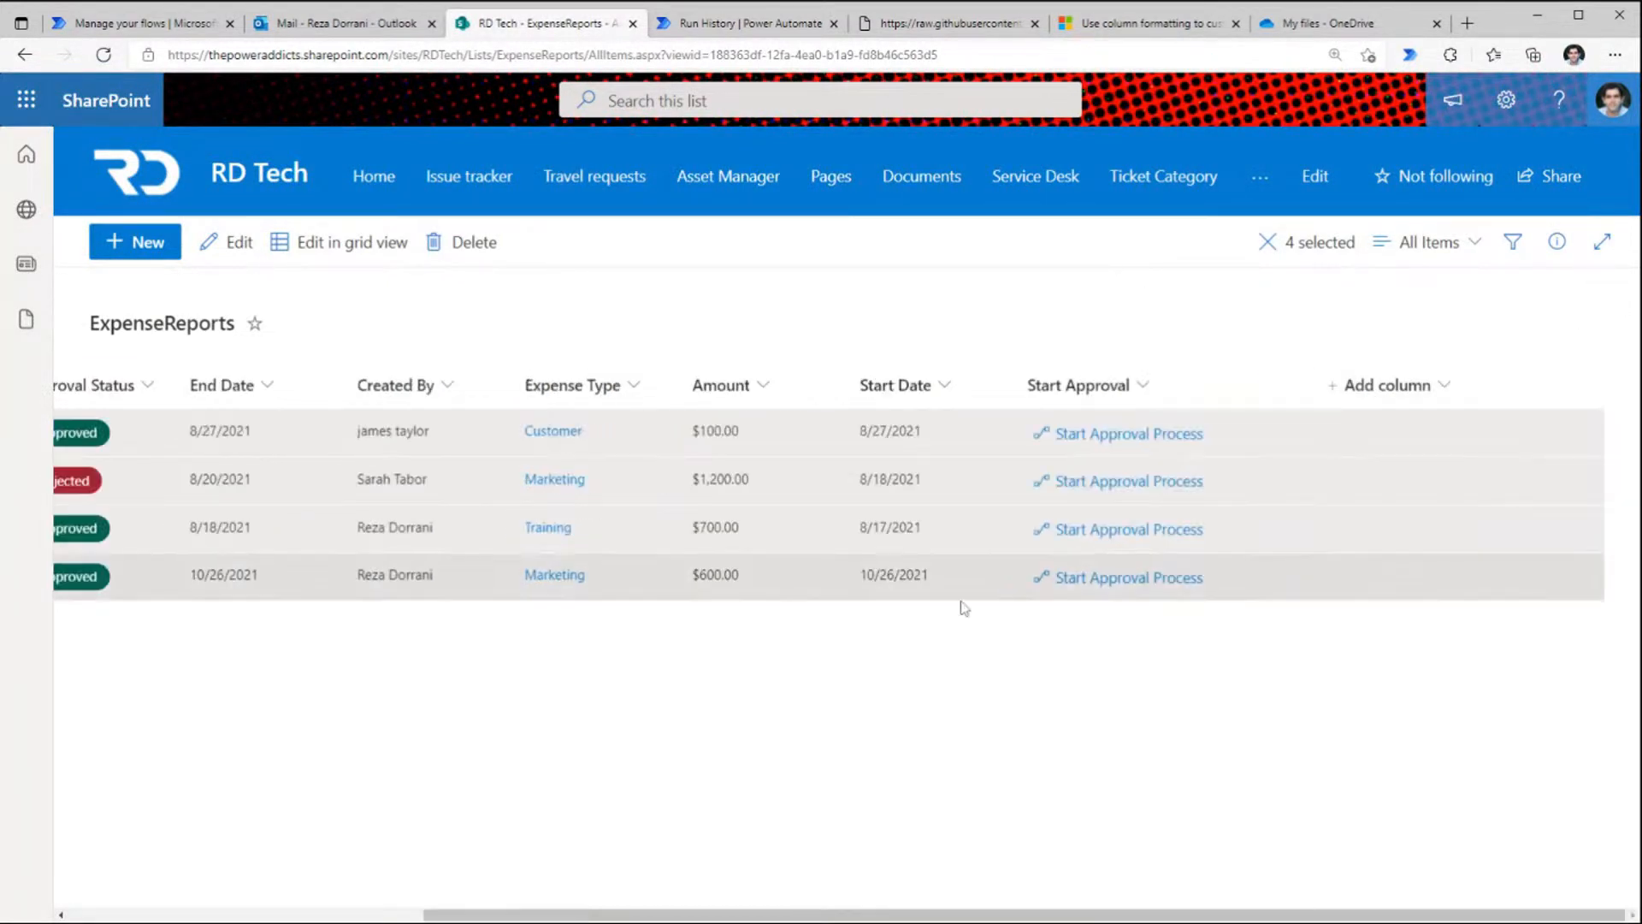
# Step: Test the Start Approval Process button on two rows, dismissing the Run flow pane each time
pyautogui.click(1102, 443)
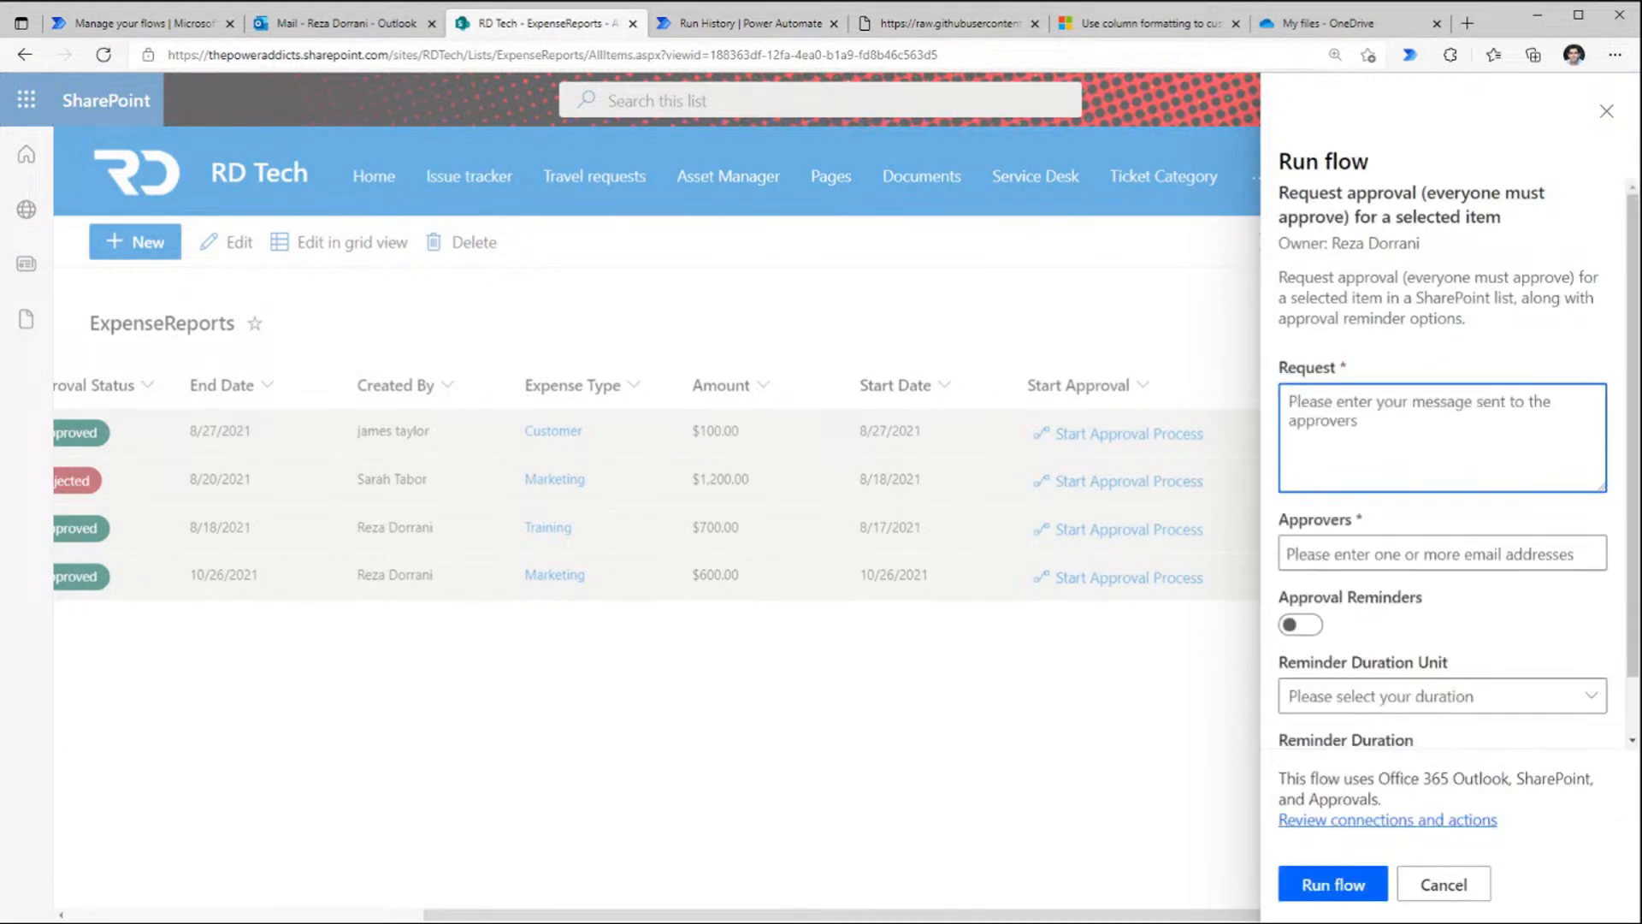
pyautogui.click(1403, 885)
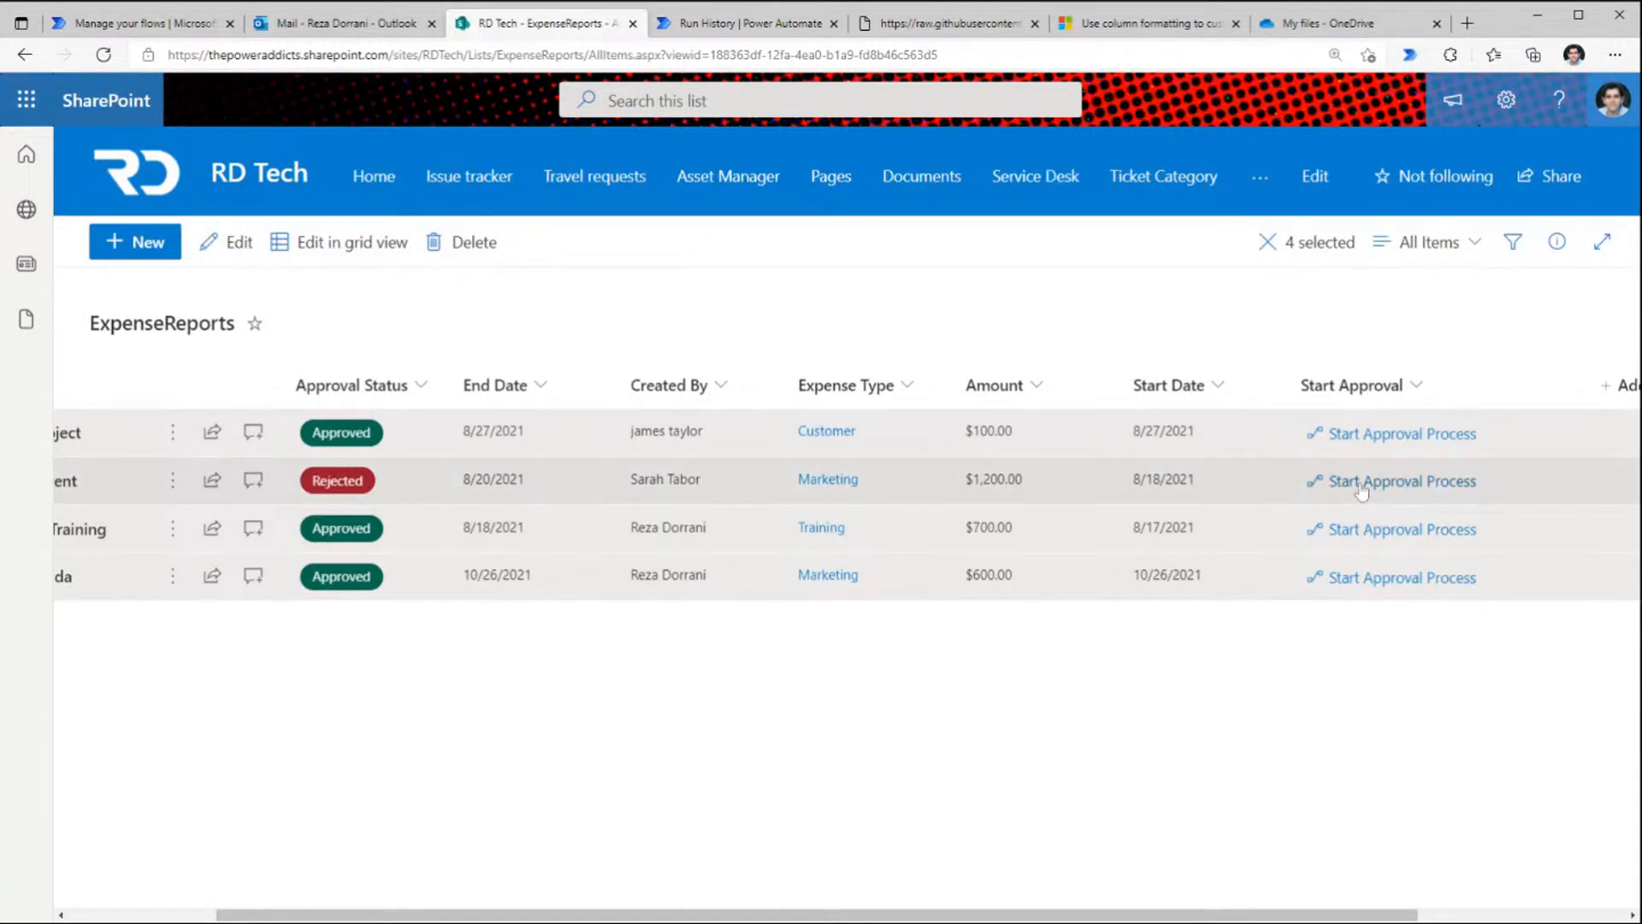
pyautogui.moveTo(493, 915); pyautogui.dragTo(393, 916)
pyautogui.click(1606, 111)
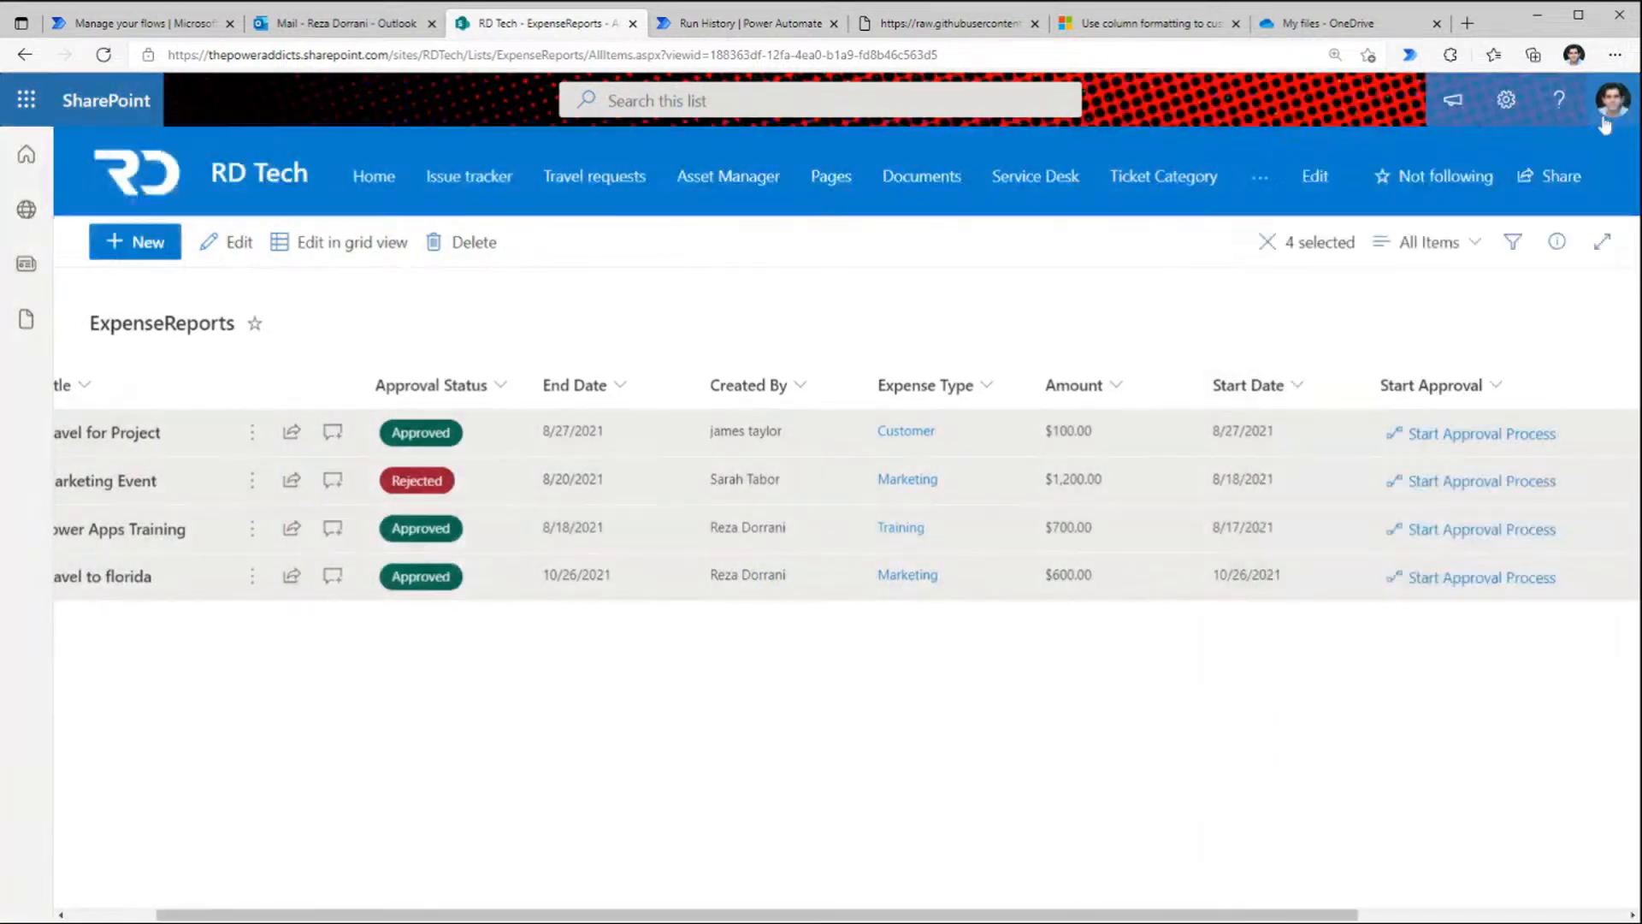
# Step: Scroll right and open the Start Approval column header's dropdown menu
pyautogui.hscroll(5, 1096, 860)
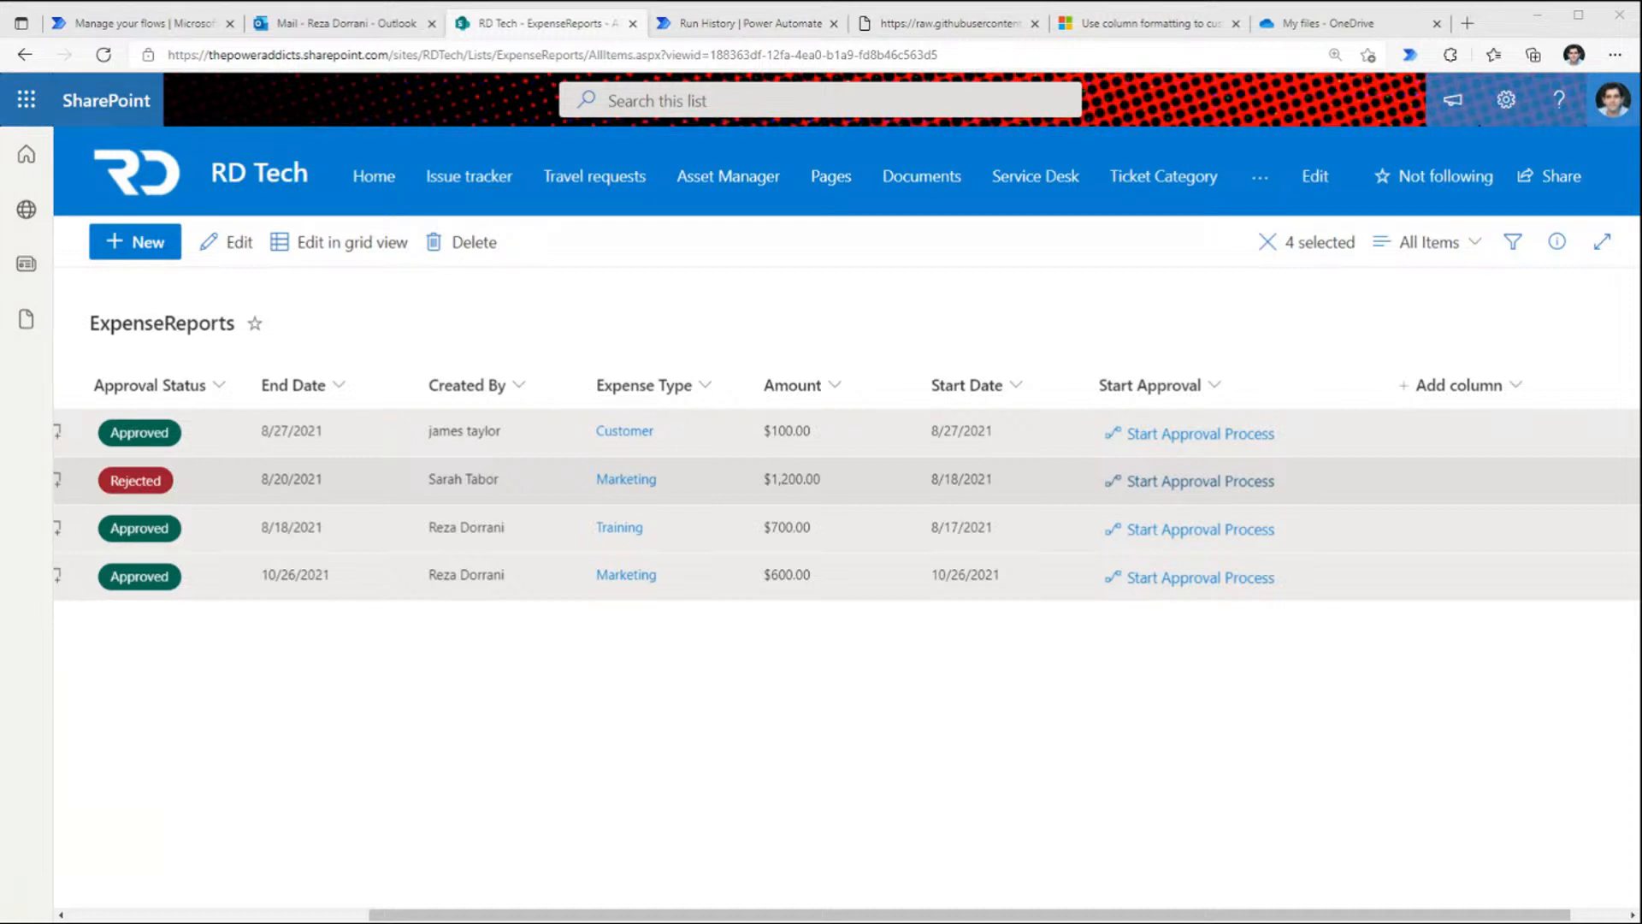
pyautogui.click(1172, 387)
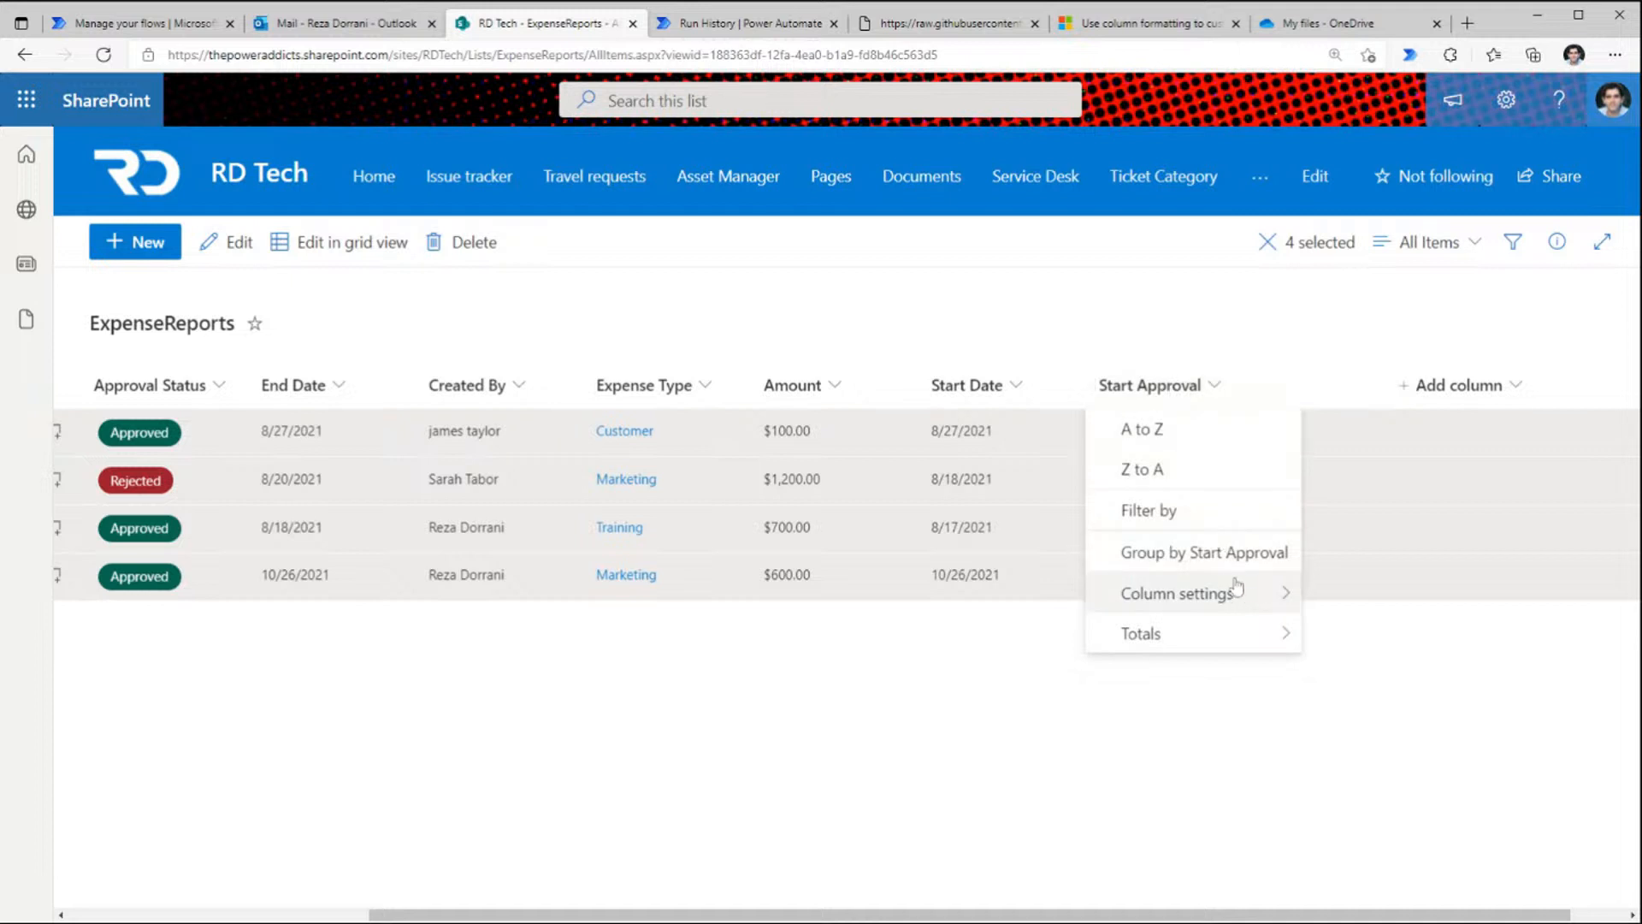
# Step: Paste an approval-status display rule at the end of the Start Approval column's style block
pyautogui.moveTo(1235, 593)
pyautogui.click(1352, 633)
pyautogui.scroll(-3, 1368, 659)
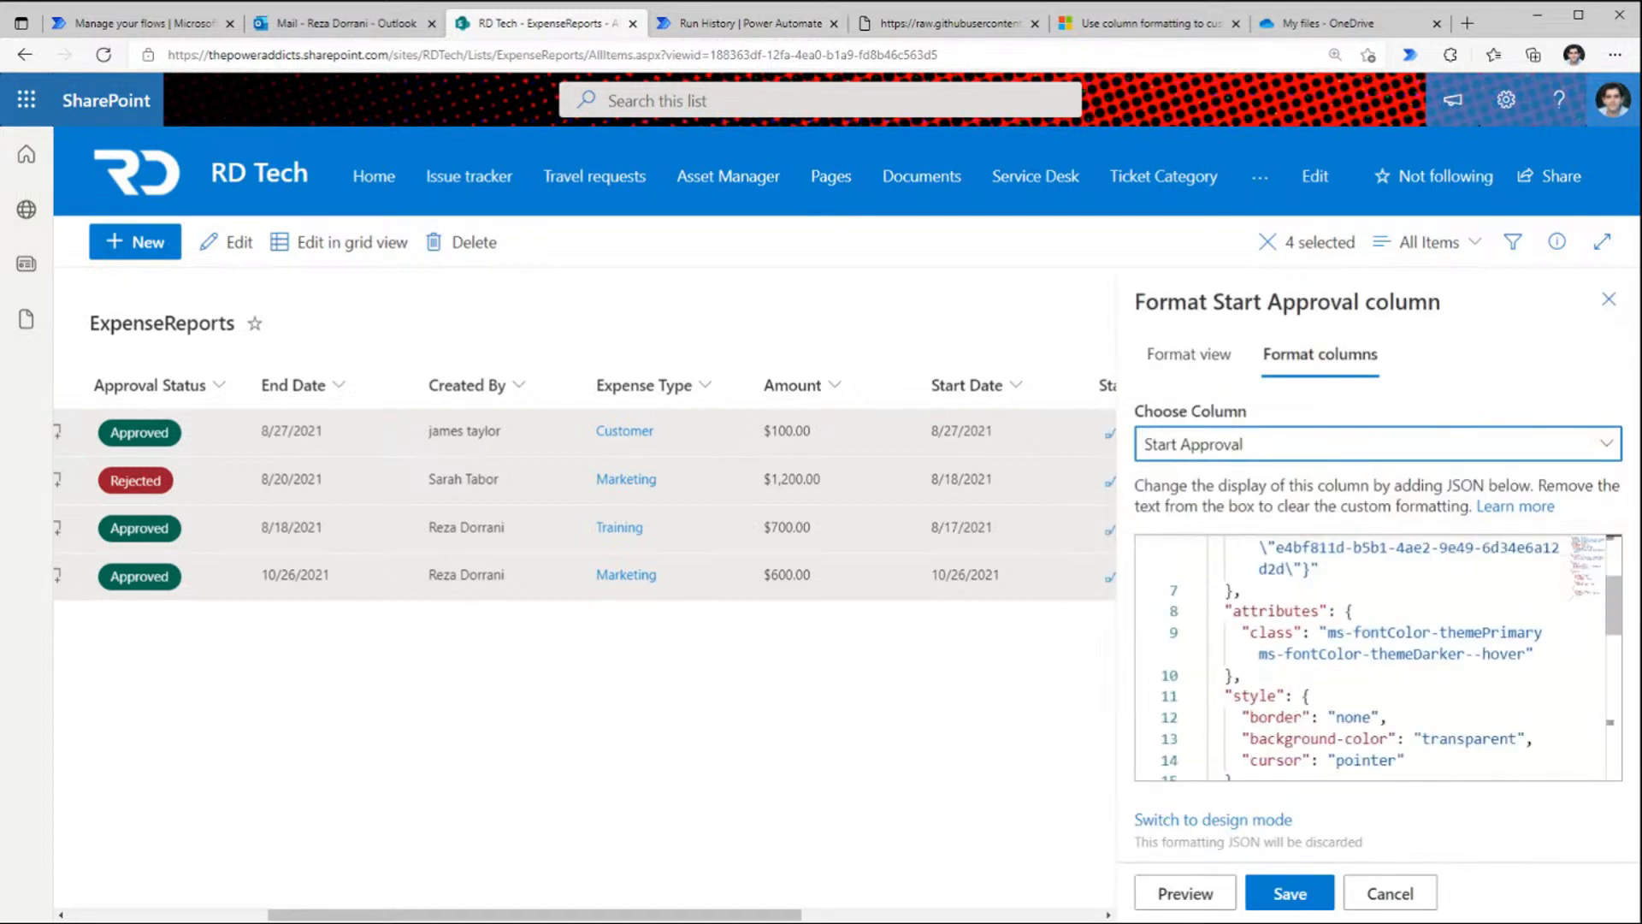
pyautogui.scroll(-1, 1369, 659)
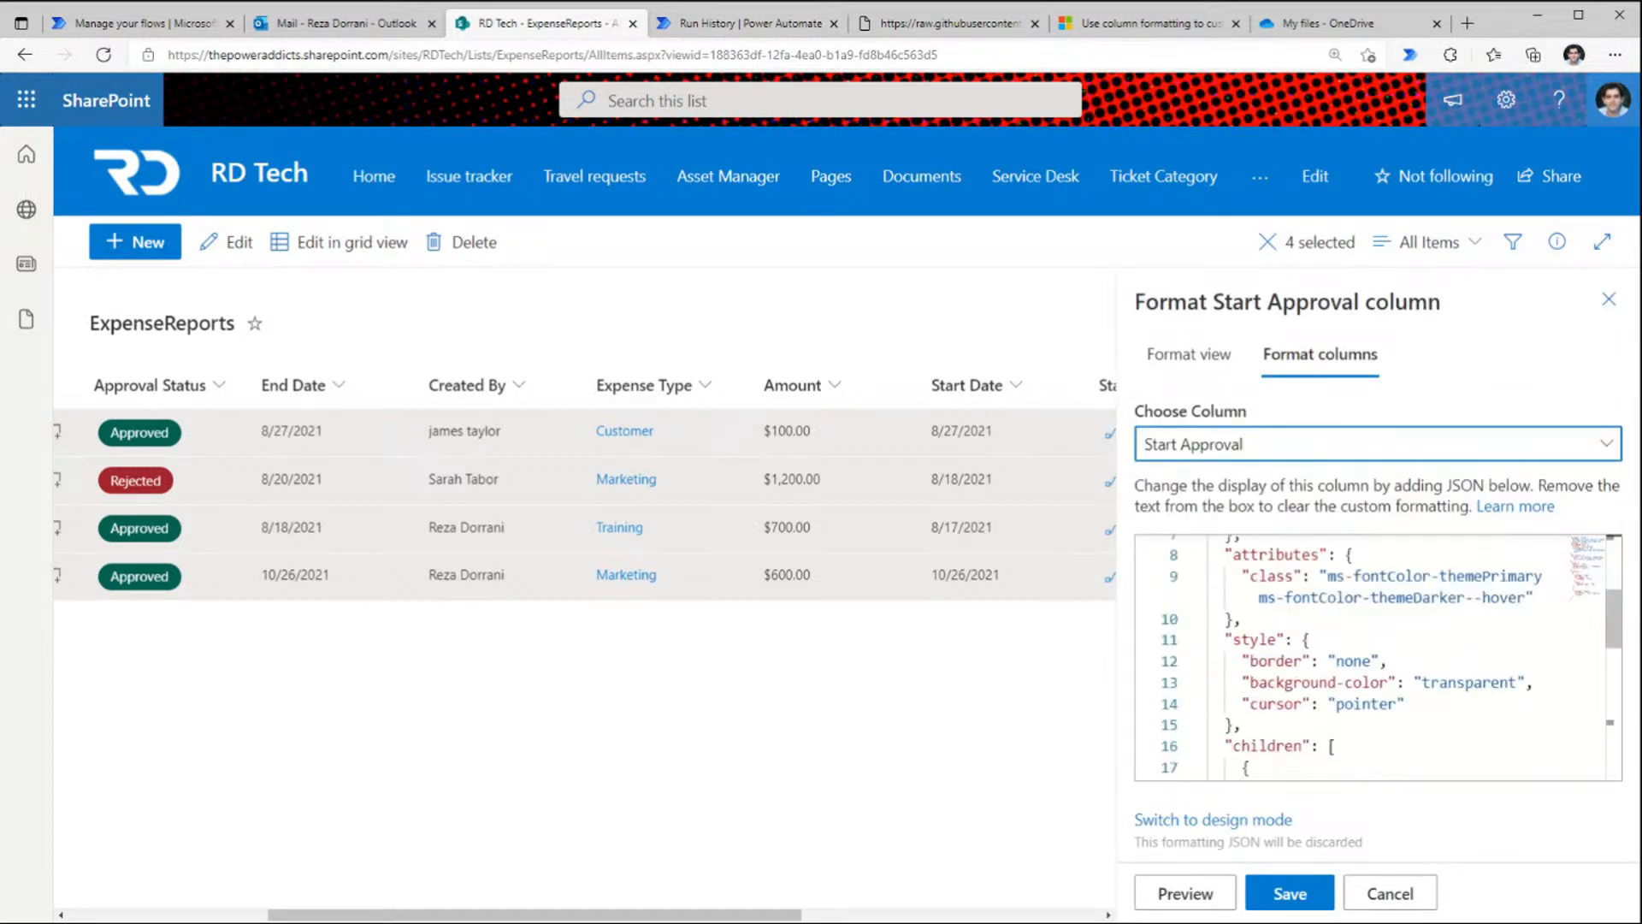
pyautogui.click(1406, 703)
pyautogui.write(',')
pyautogui.press('Return')
pyautogui.hotkey('ctrl', 'v')
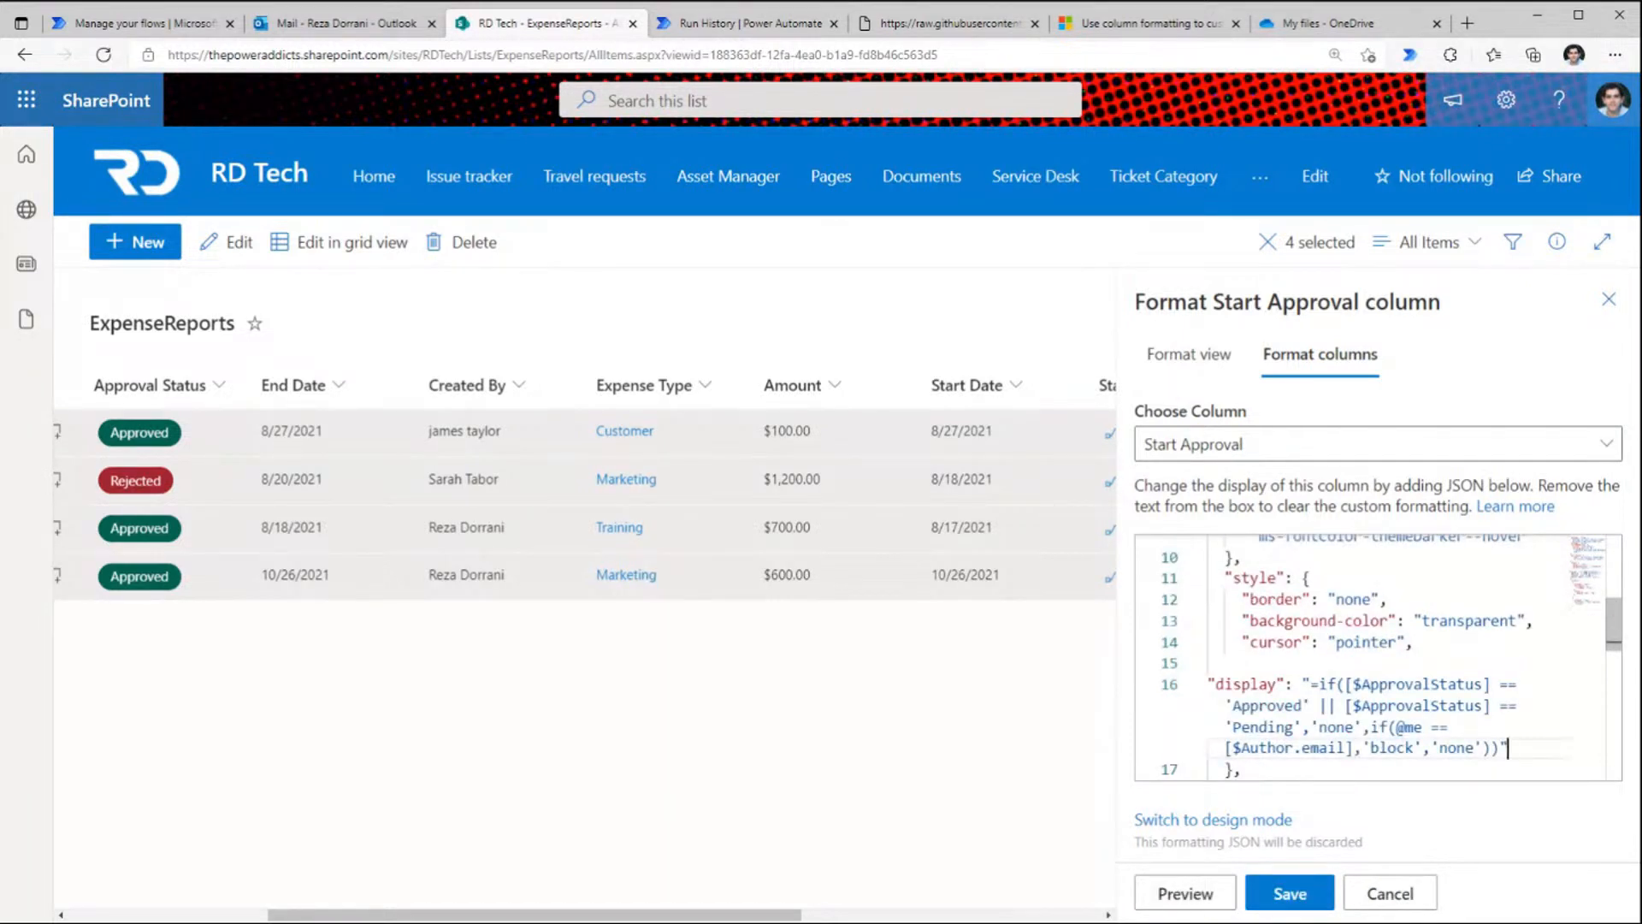
pyautogui.scroll(-2, 1378, 659)
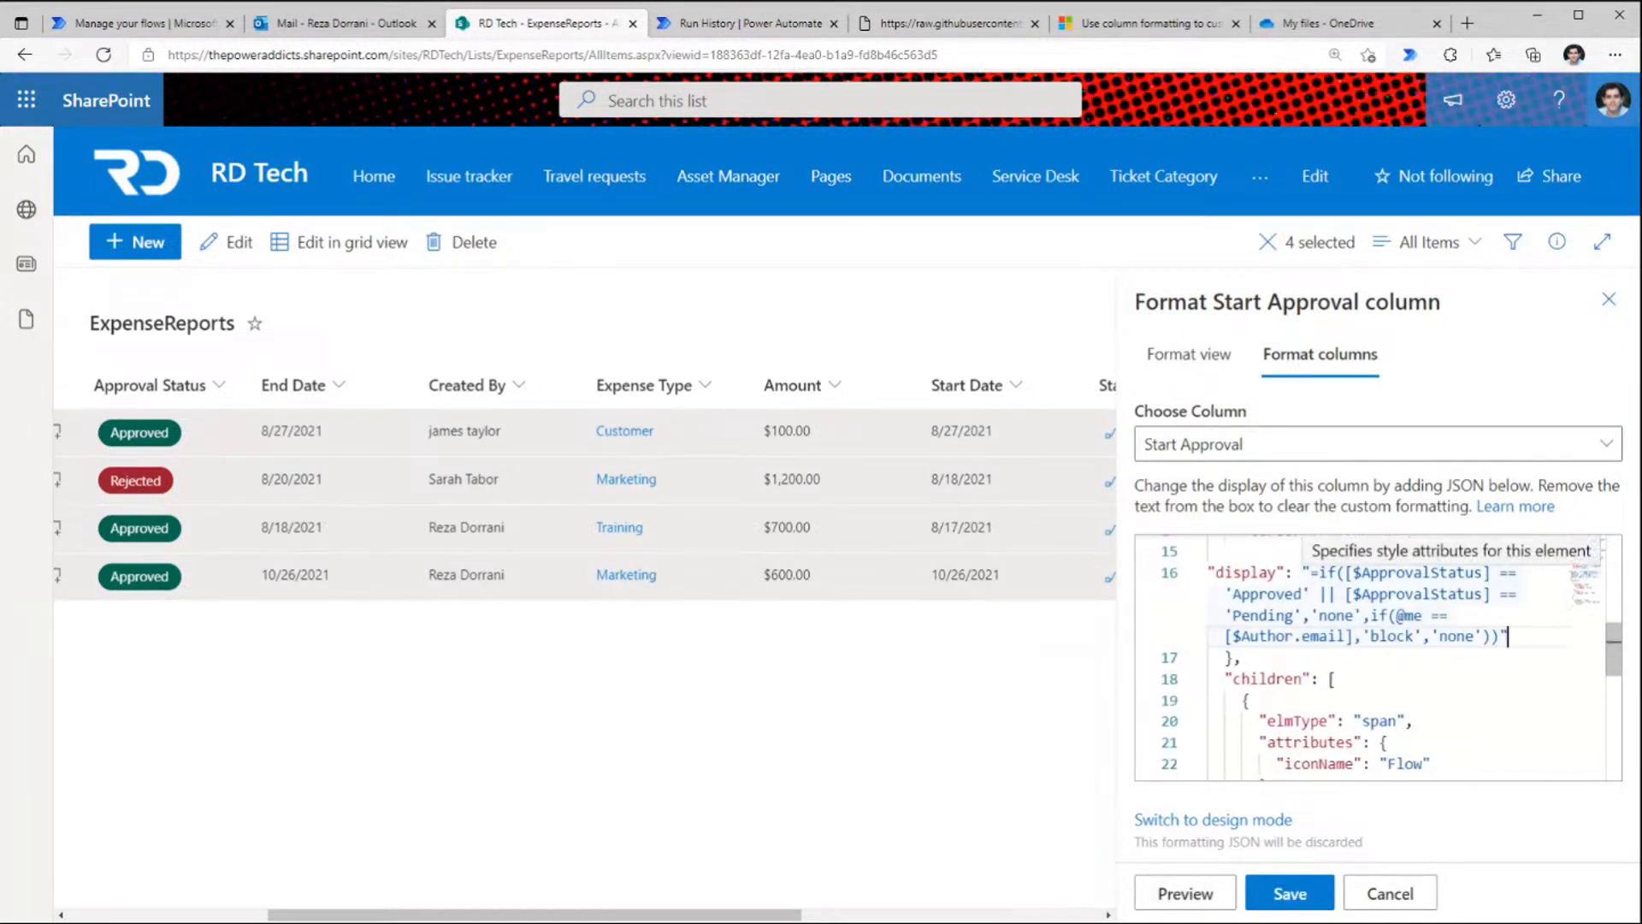
# Step: Check the rule's Approved and Pending conditions, then save the formatting and close the panel
pyautogui.doubleClick(1421, 573)
pyautogui.doubleClick(1268, 594)
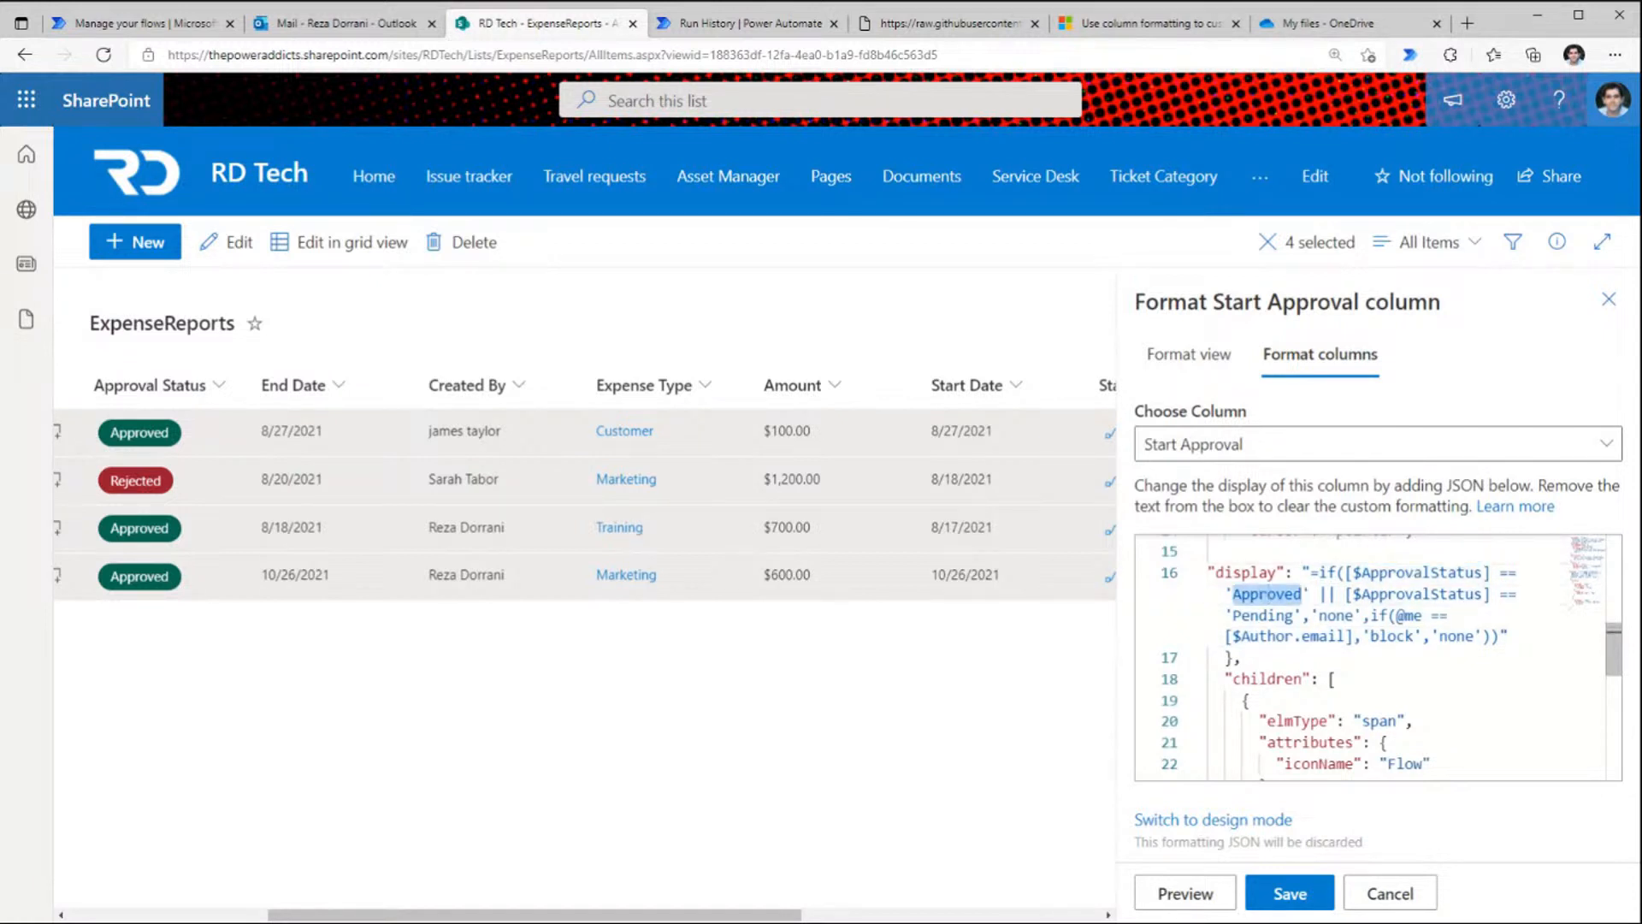
pyautogui.doubleClick(1422, 594)
pyautogui.doubleClick(1262, 615)
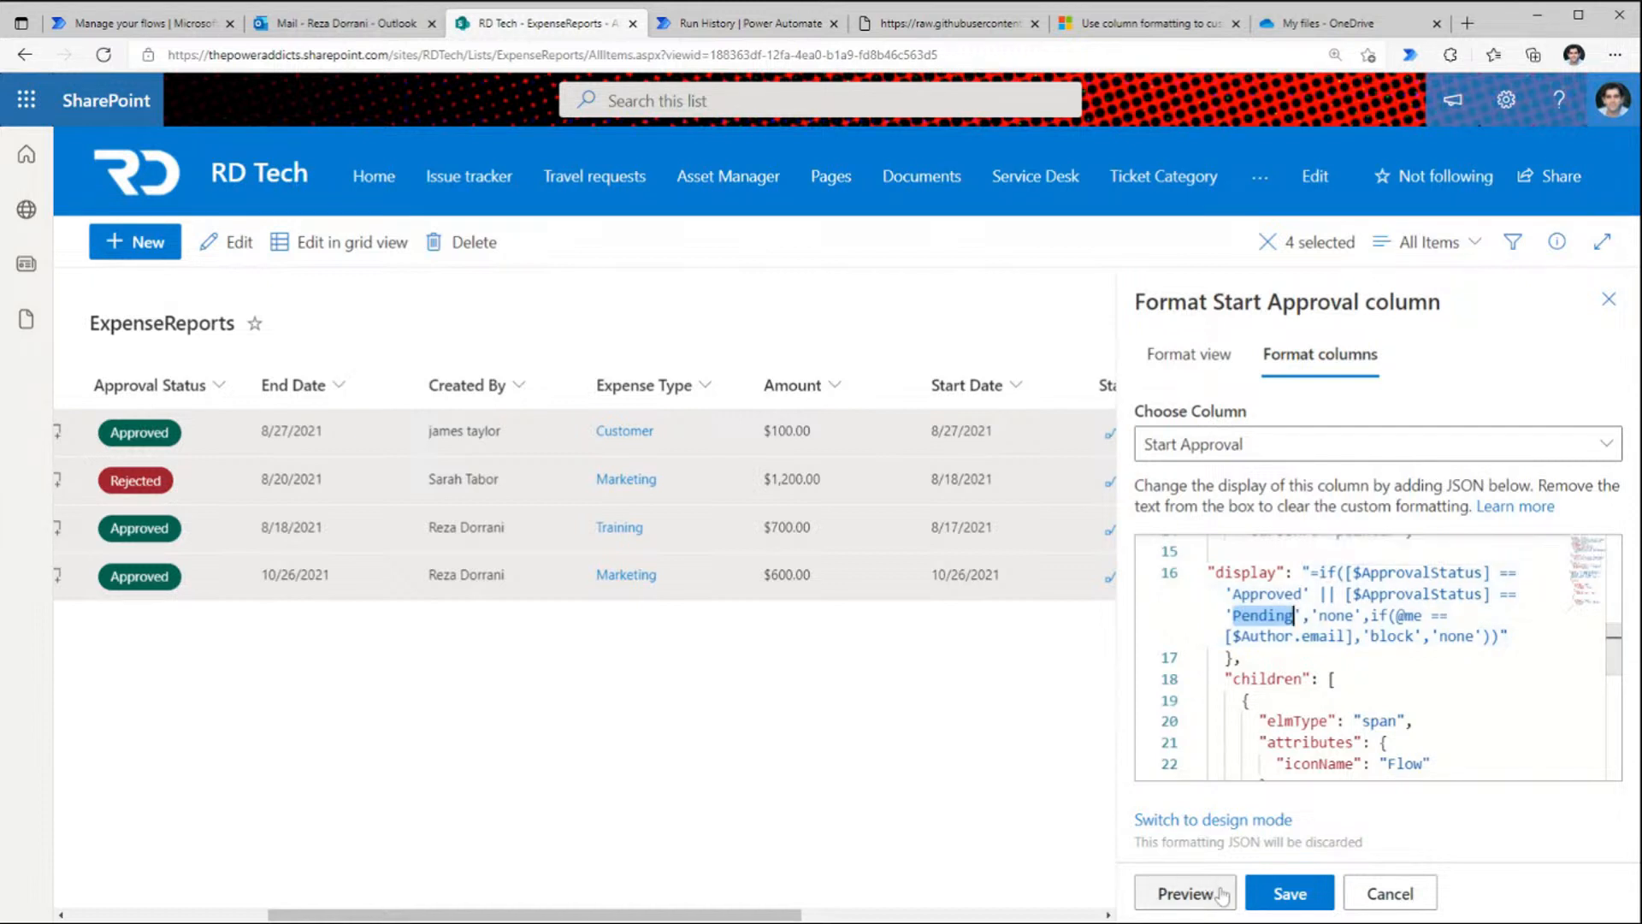
pyautogui.click(1288, 887)
pyautogui.click(1609, 299)
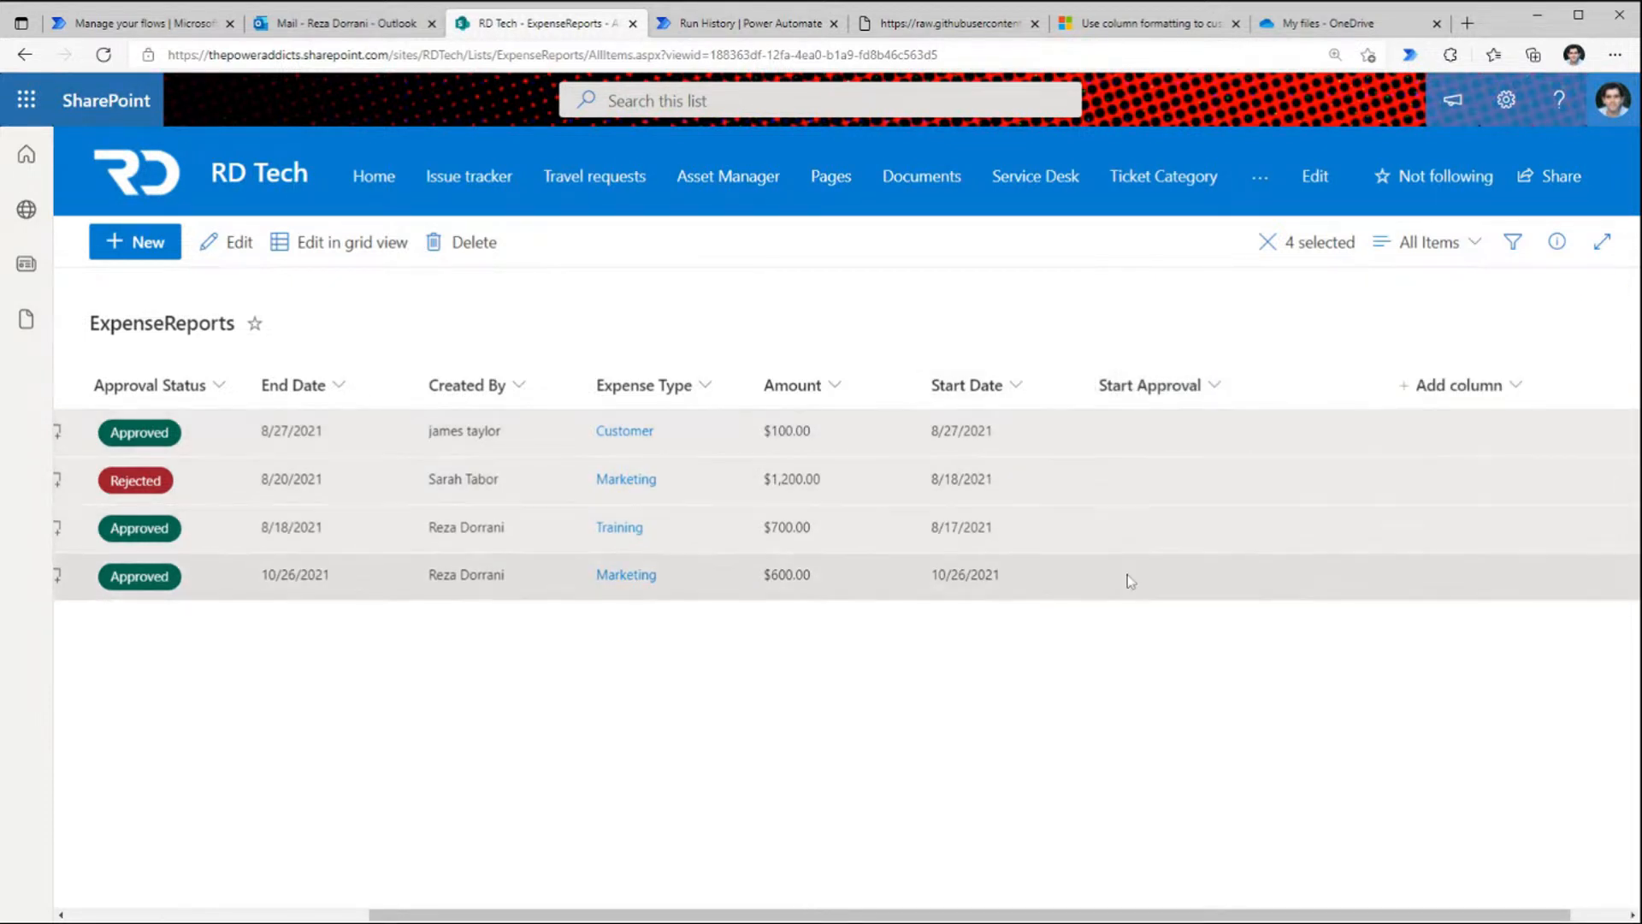
pyautogui.moveTo(1164, 402); pyautogui.dragTo(419, 388)
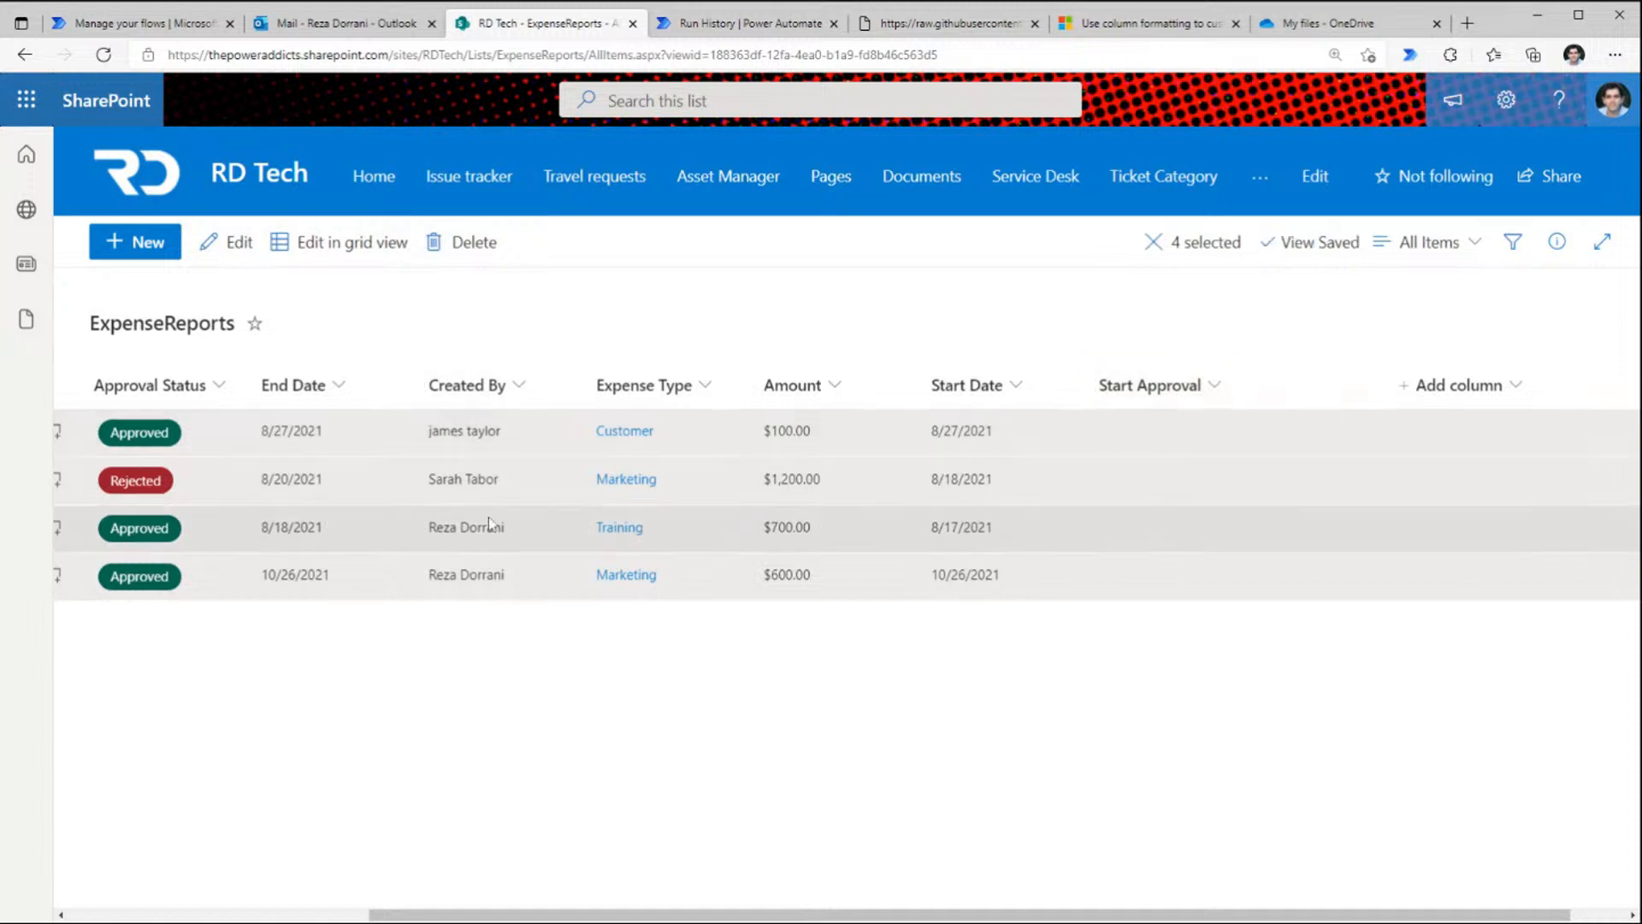
# Step: Move the Start Date column beside End Date and clear the item selection
pyautogui.moveTo(619, 916); pyautogui.dragTo(401, 915)
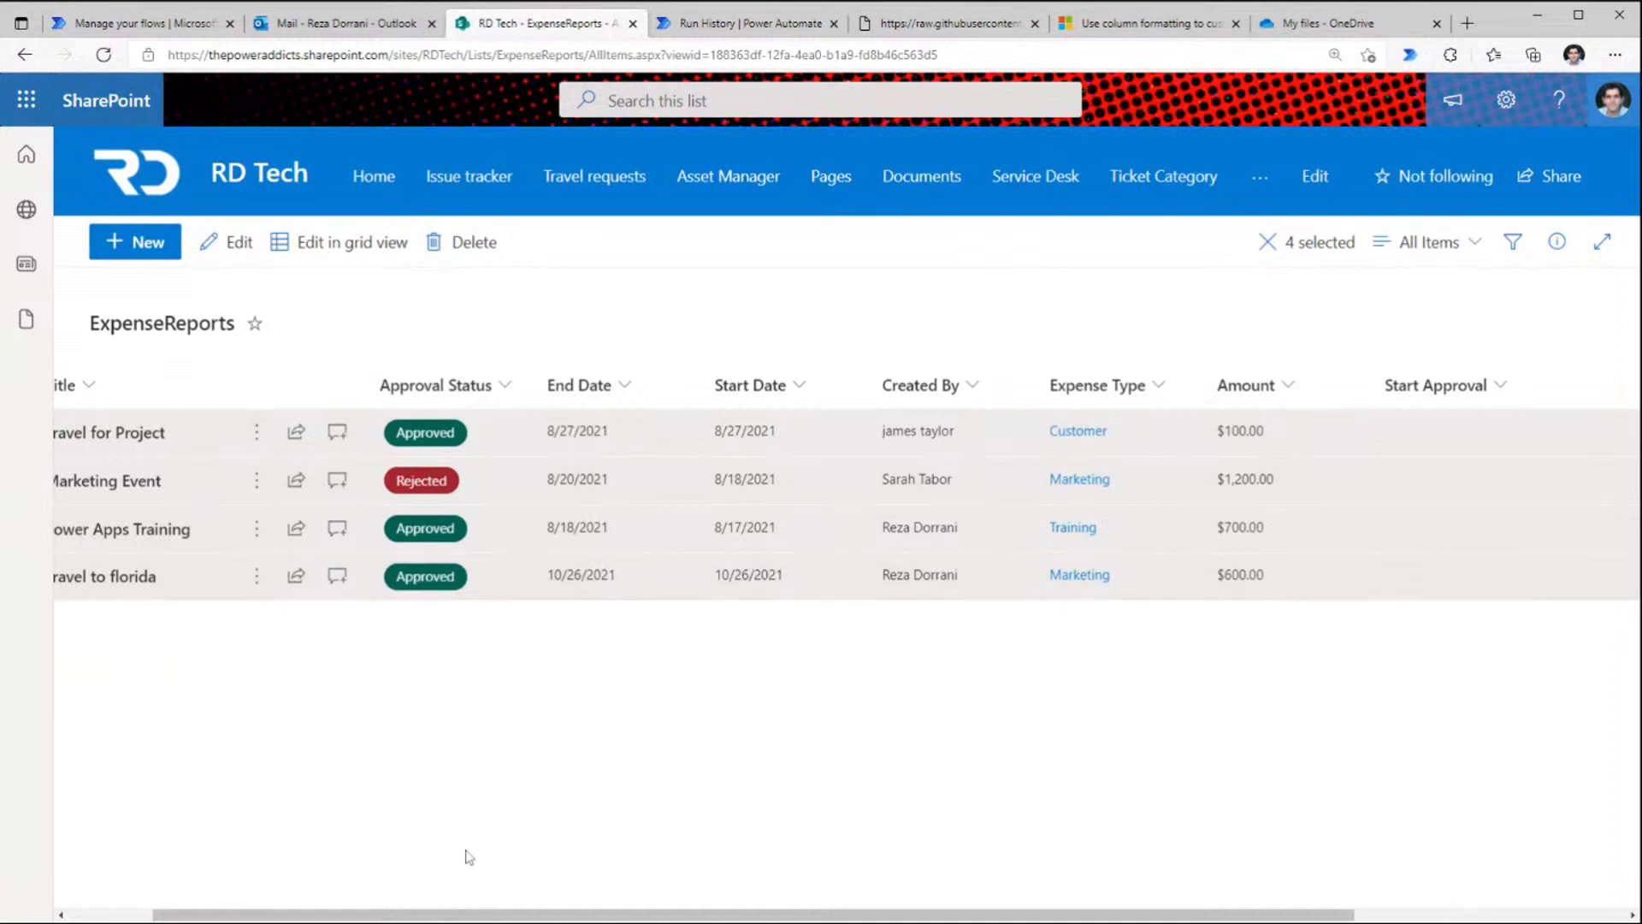
pyautogui.moveTo(466, 915); pyautogui.dragTo(381, 915)
pyautogui.click(110, 484)
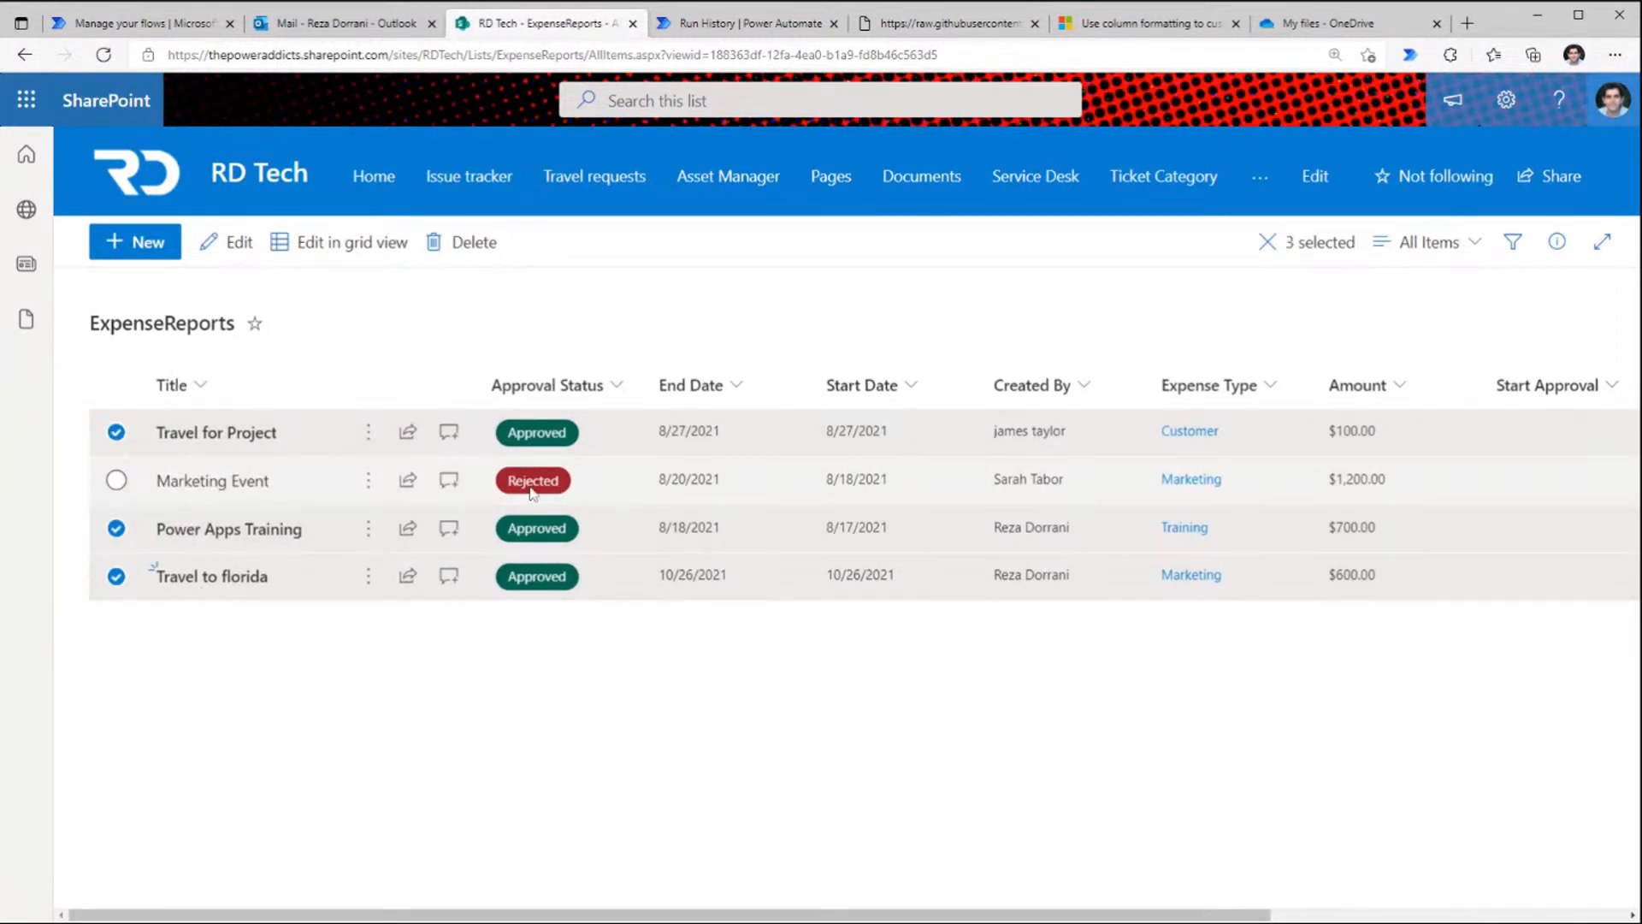
pyautogui.click(116, 385)
pyautogui.click(116, 384)
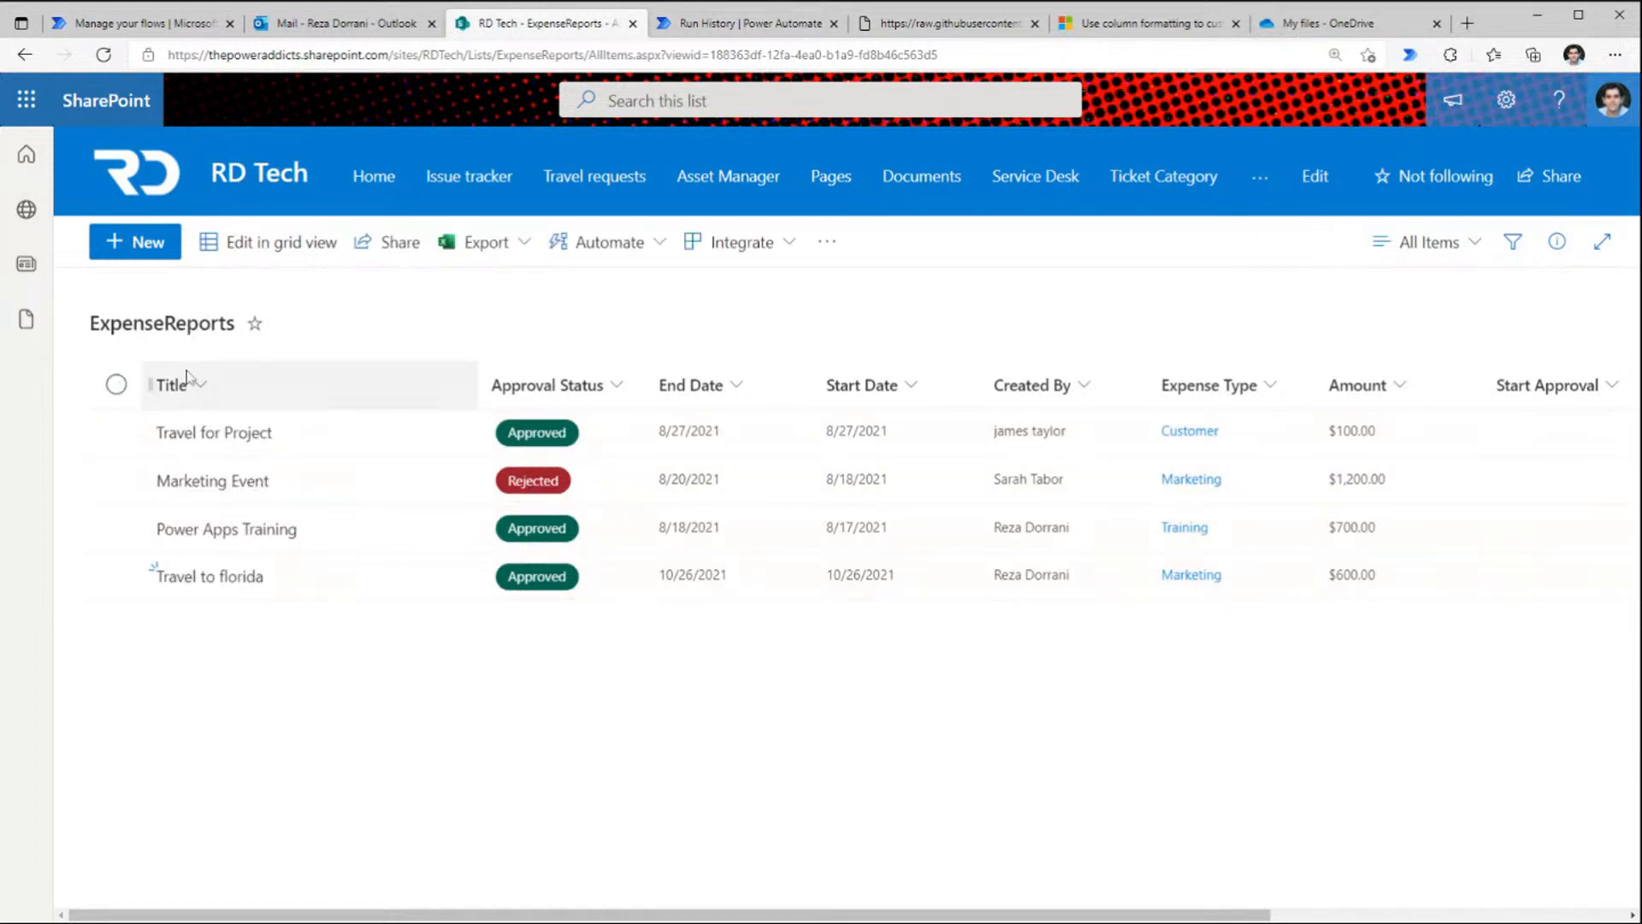
# Step: Start a new expense item with Title 'test', Amount 5445 and Description 'dfdfdf'
pyautogui.click(135, 242)
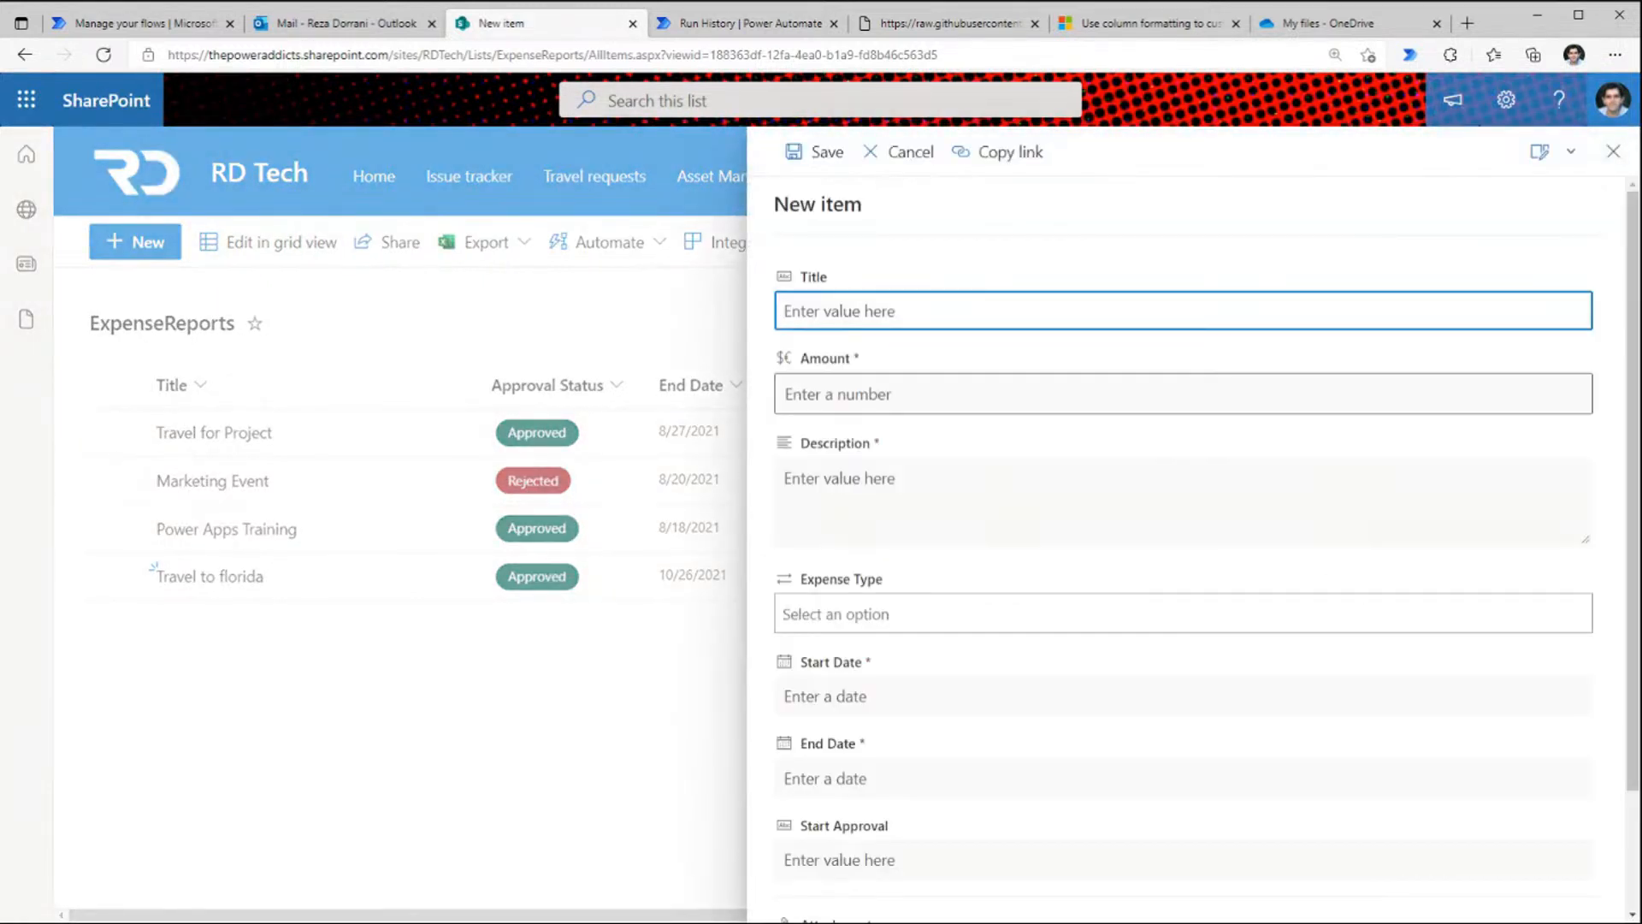
pyautogui.write('test')
pyautogui.press('Tab')
pyautogui.write('5445')
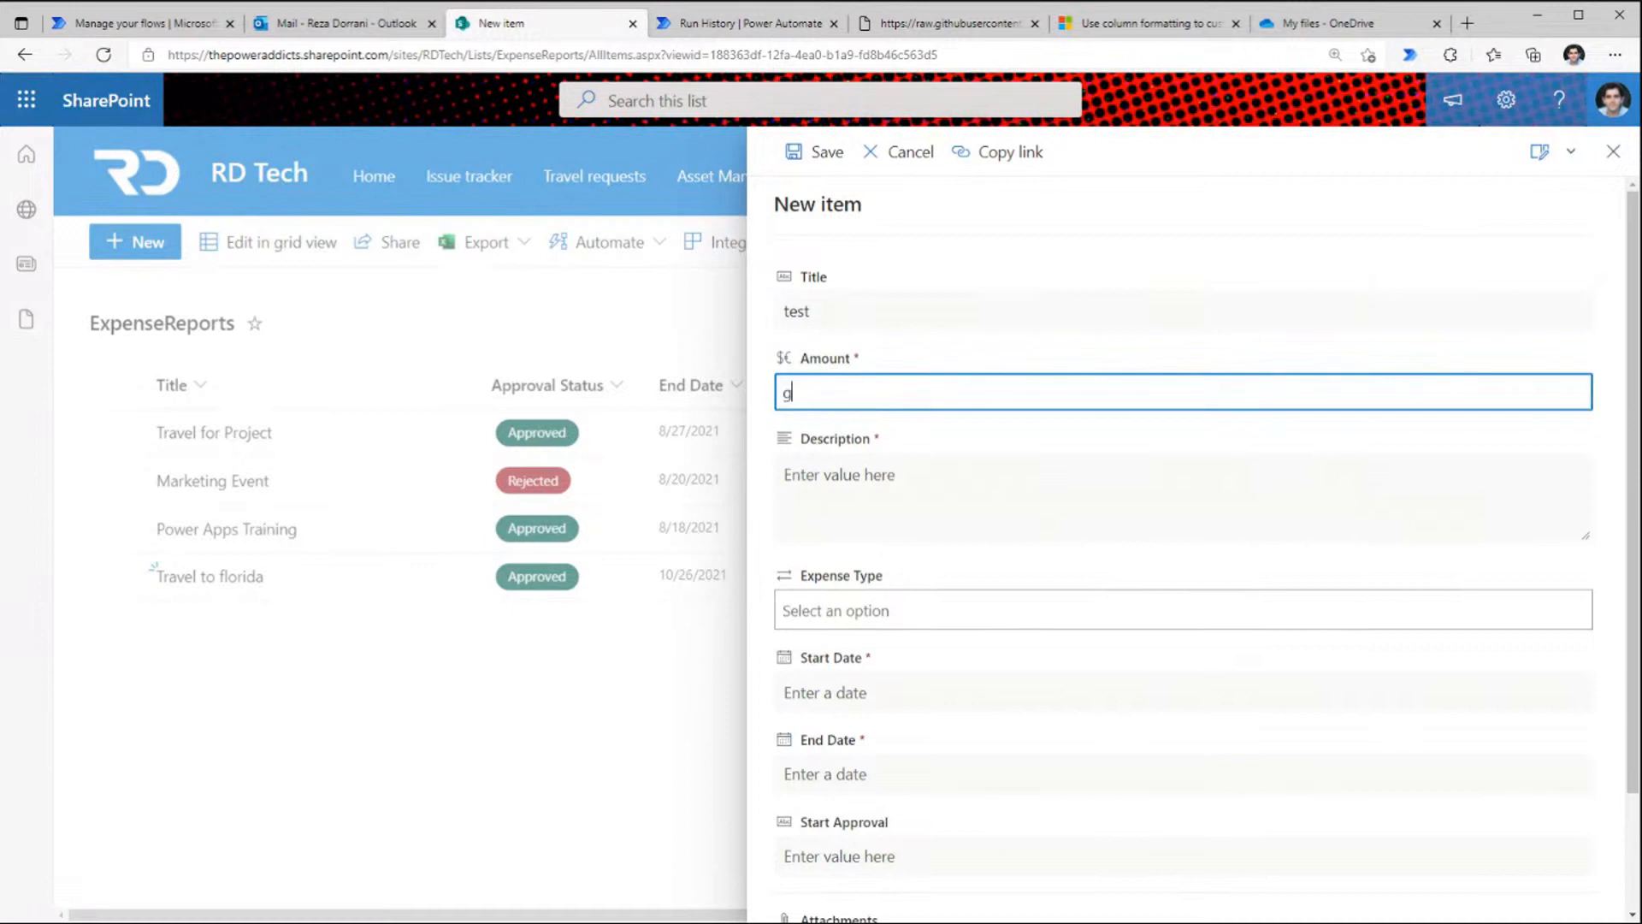
pyautogui.press('Tab')
pyautogui.write('dfdfdf')
pyautogui.press('Tab')
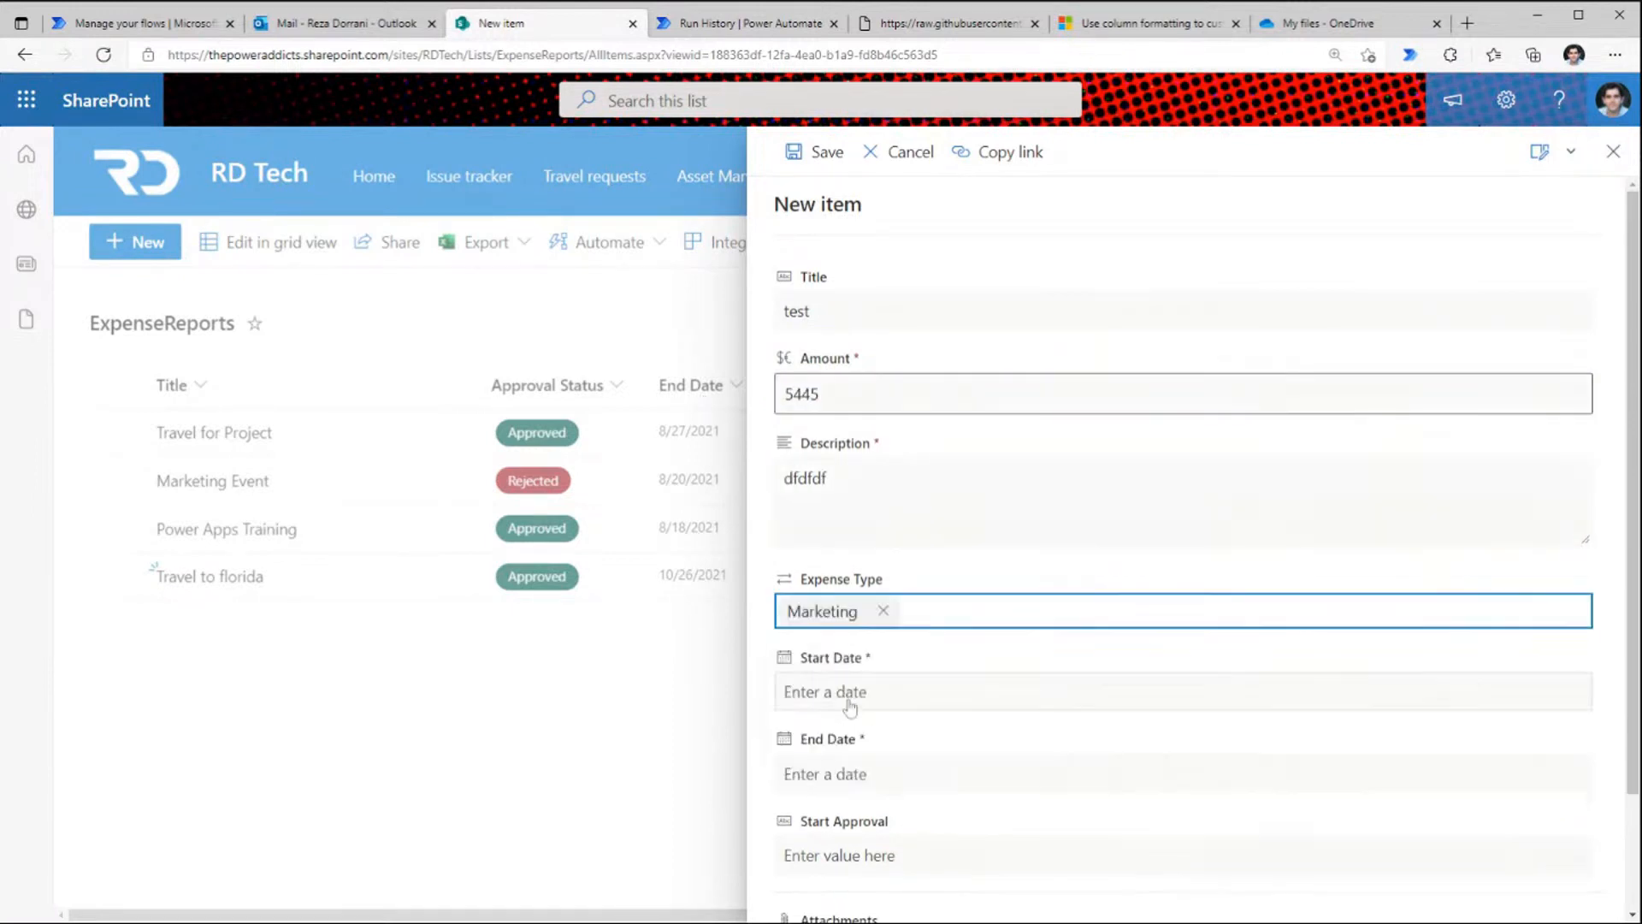
# Step: Set Expense Type Marketing, dates 10/25/2021 to 10/26/2021, and save the item
pyautogui.click(847, 699)
pyautogui.click(837, 606)
pyautogui.click(854, 777)
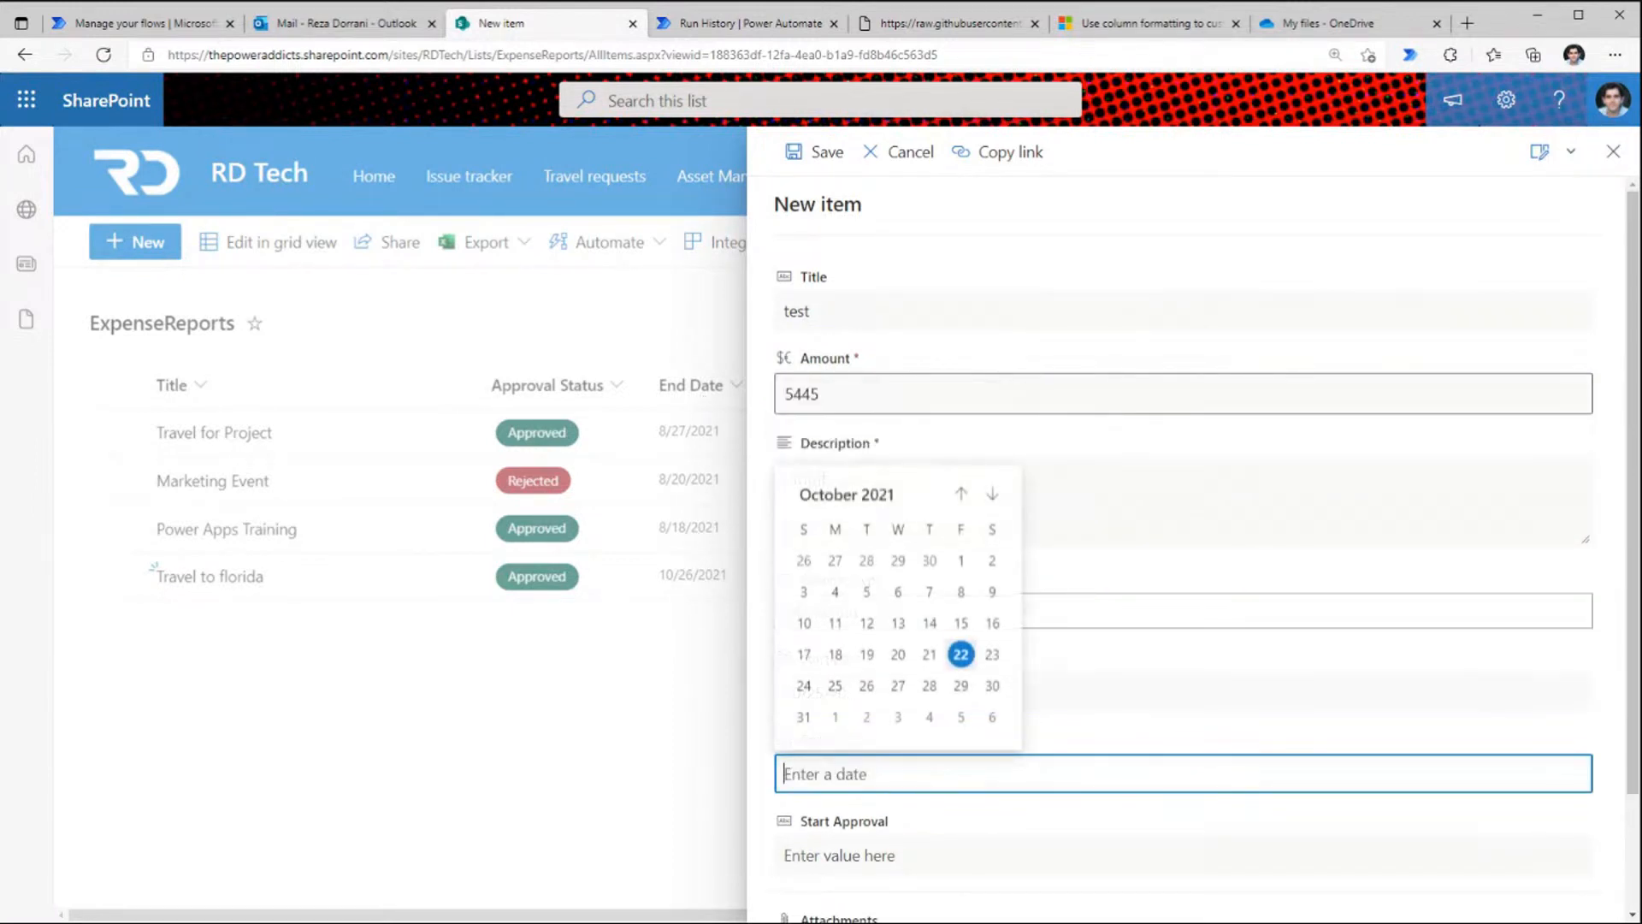
pyautogui.click(867, 685)
pyautogui.click(815, 151)
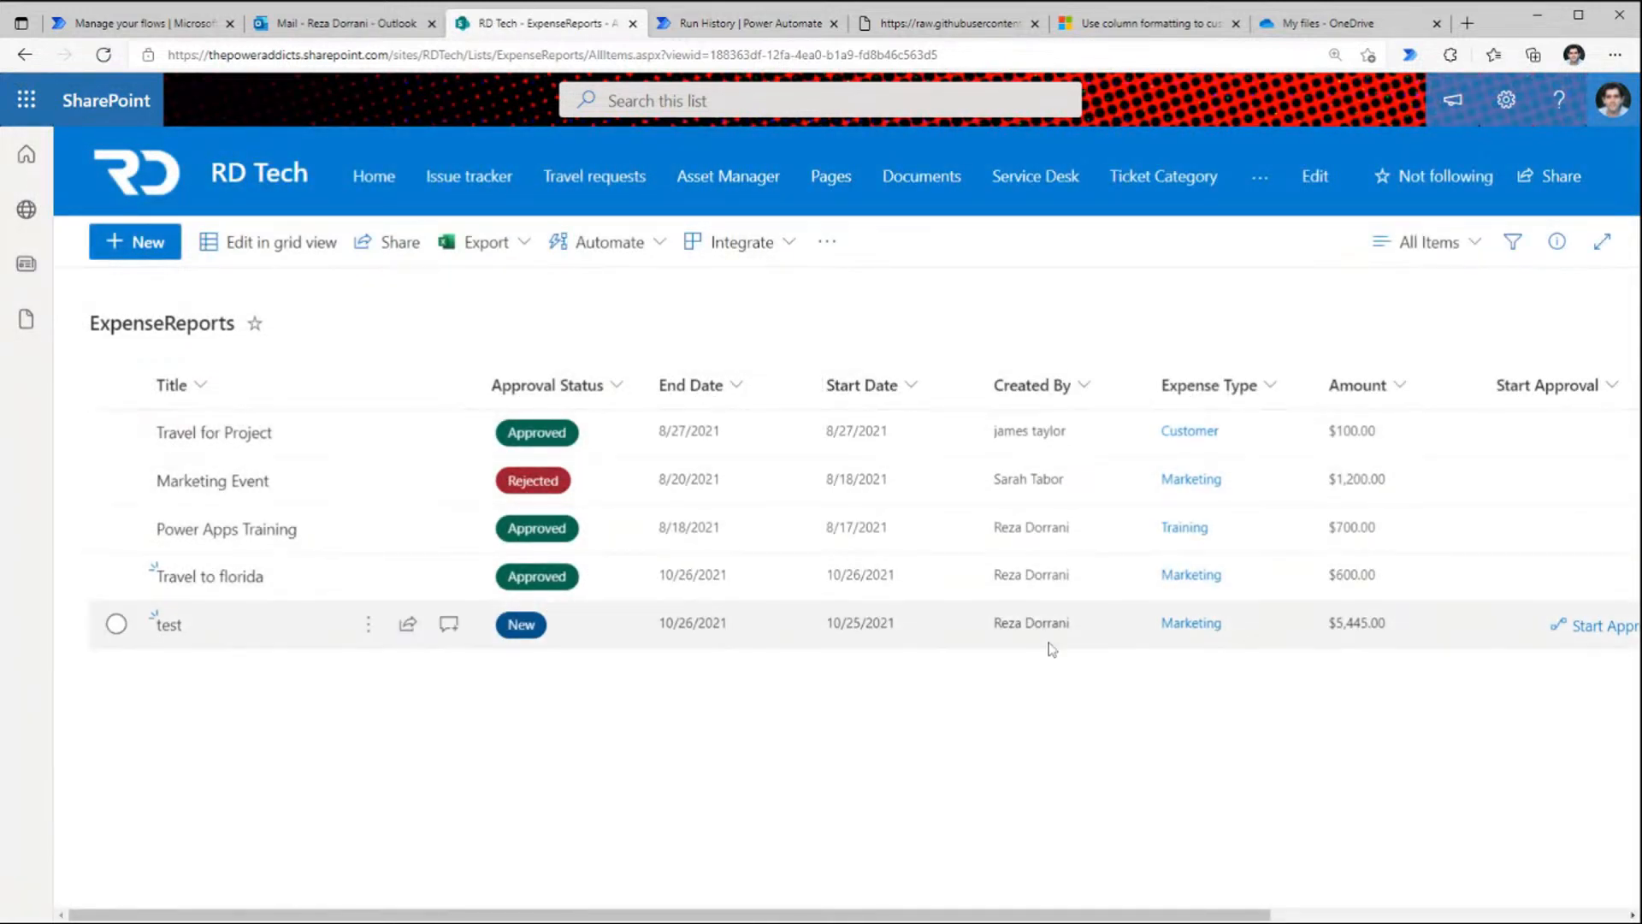
pyautogui.moveTo(1134, 914); pyautogui.dragTo(1360, 917)
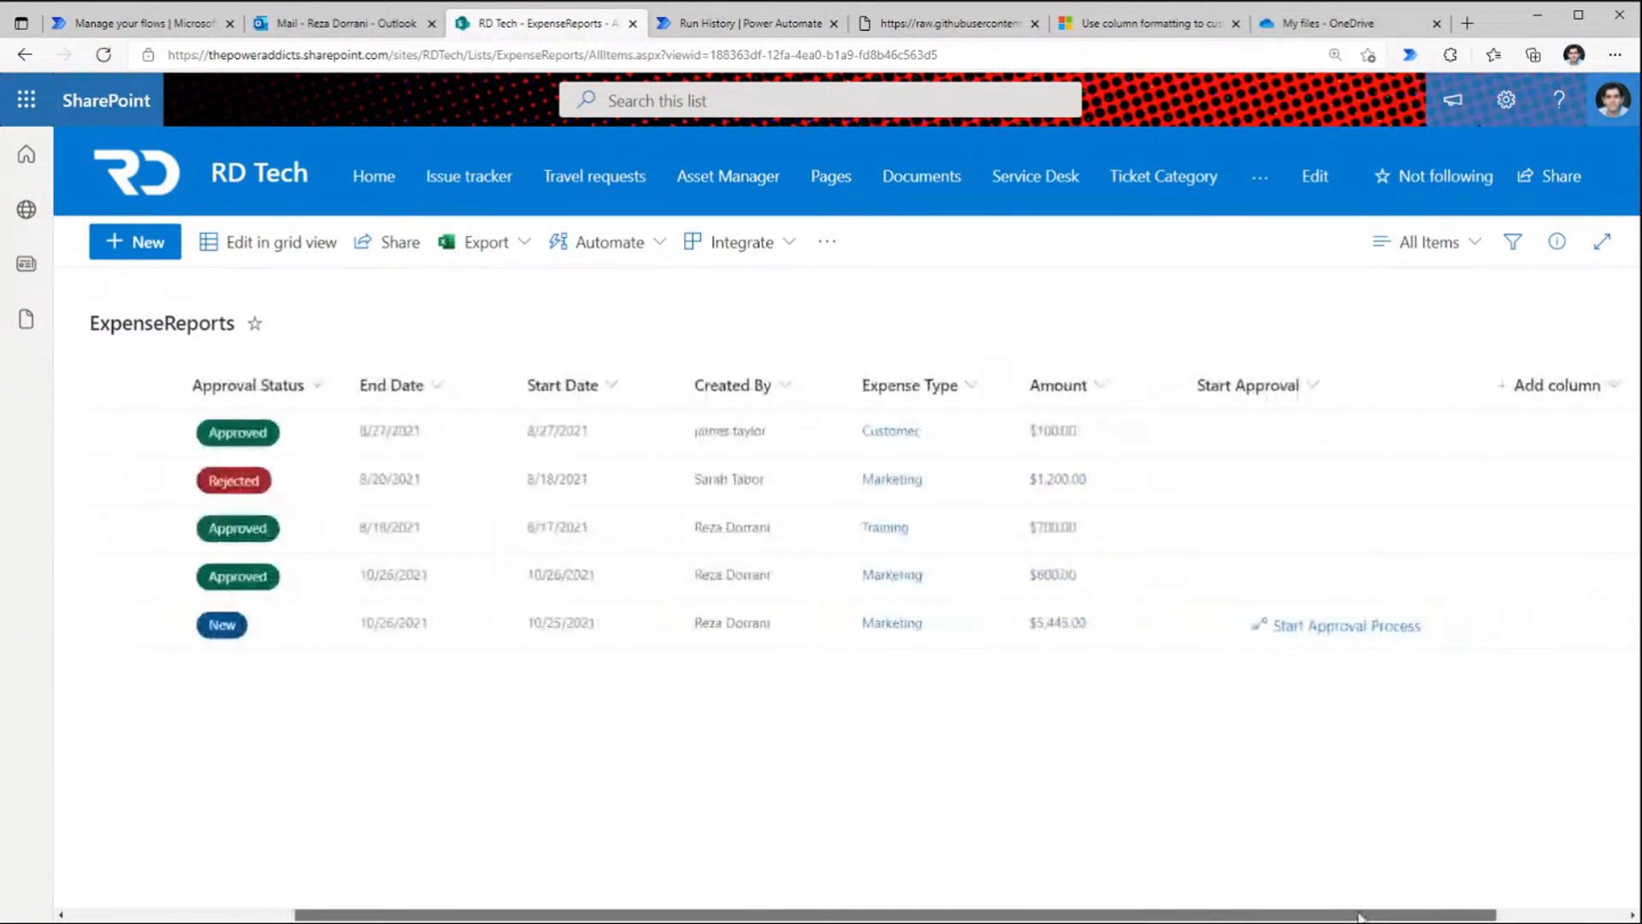
pyautogui.click(1333, 640)
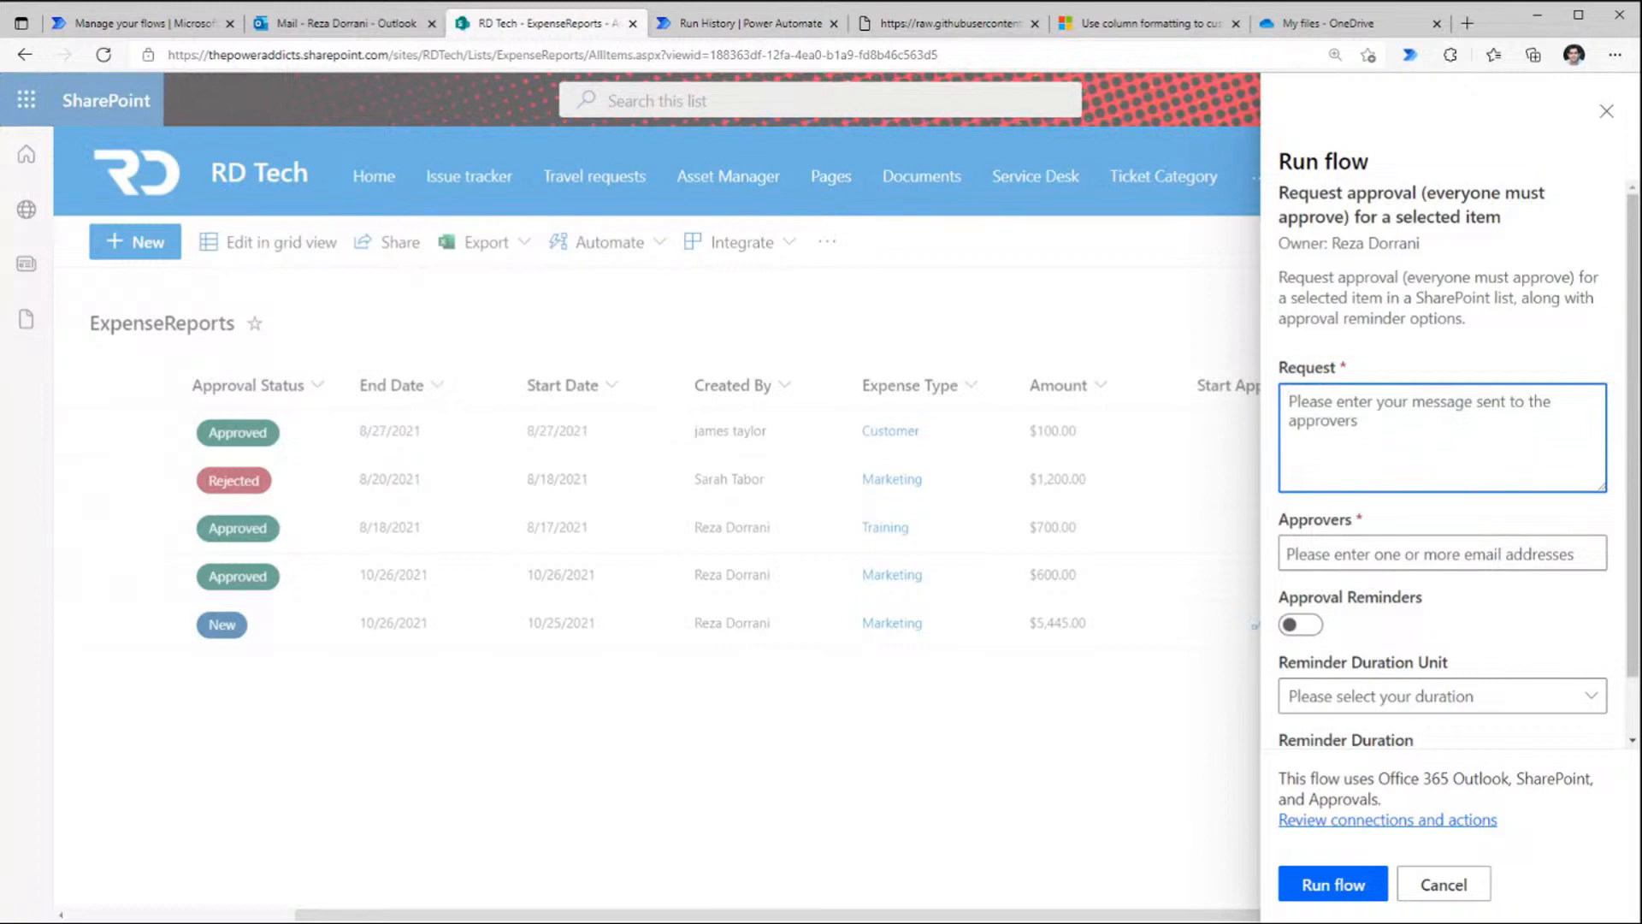
pyautogui.click(1440, 885)
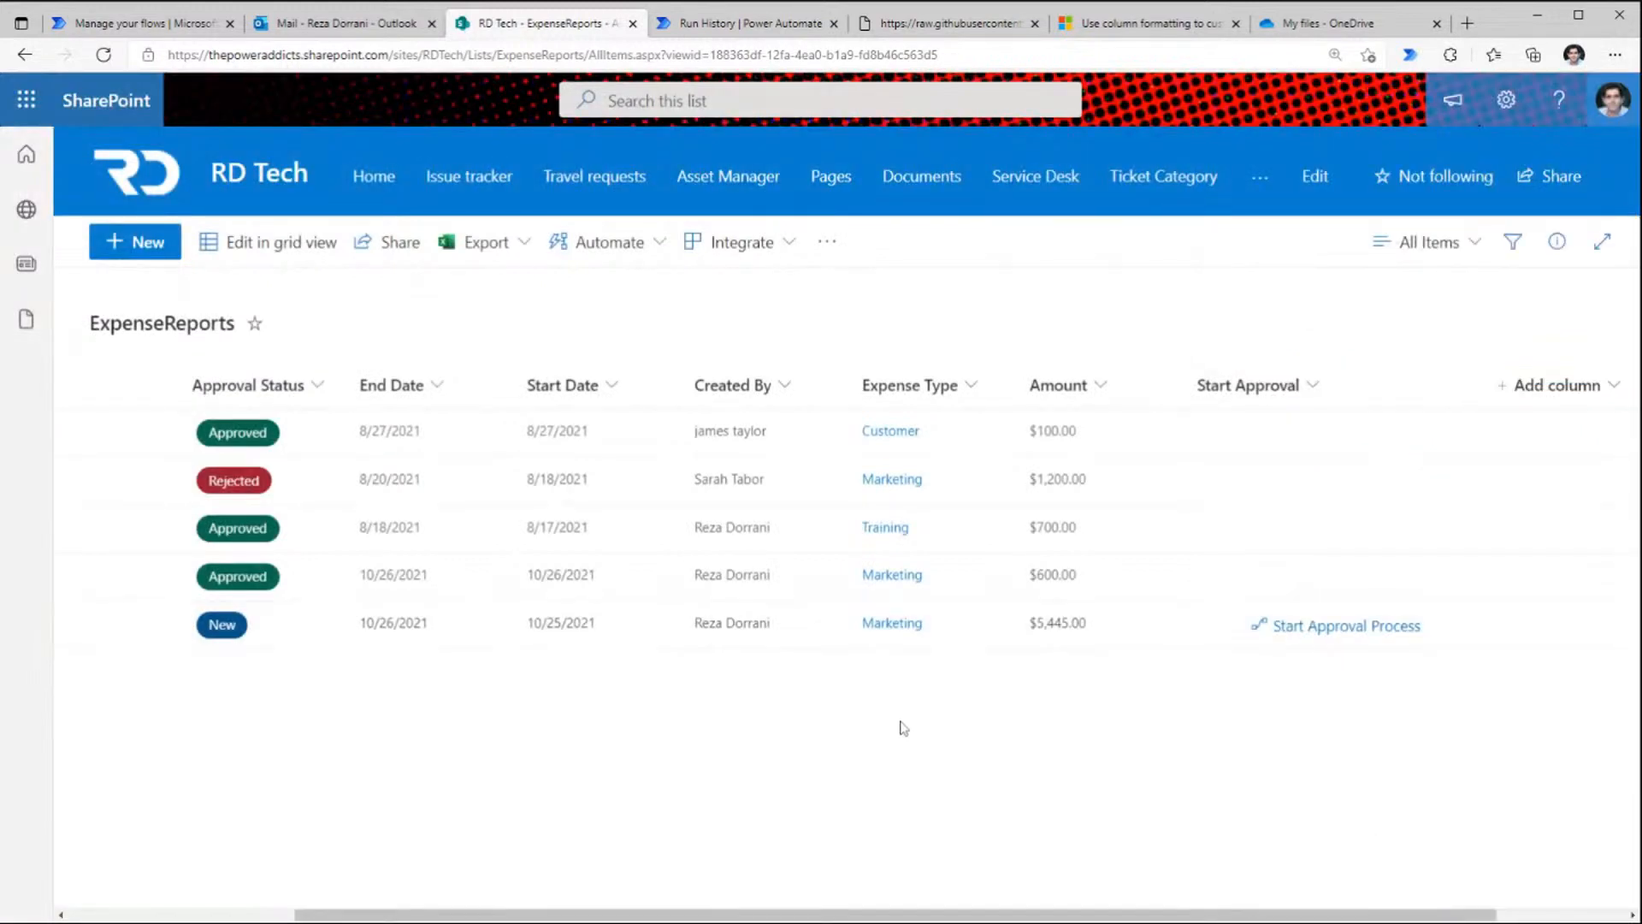
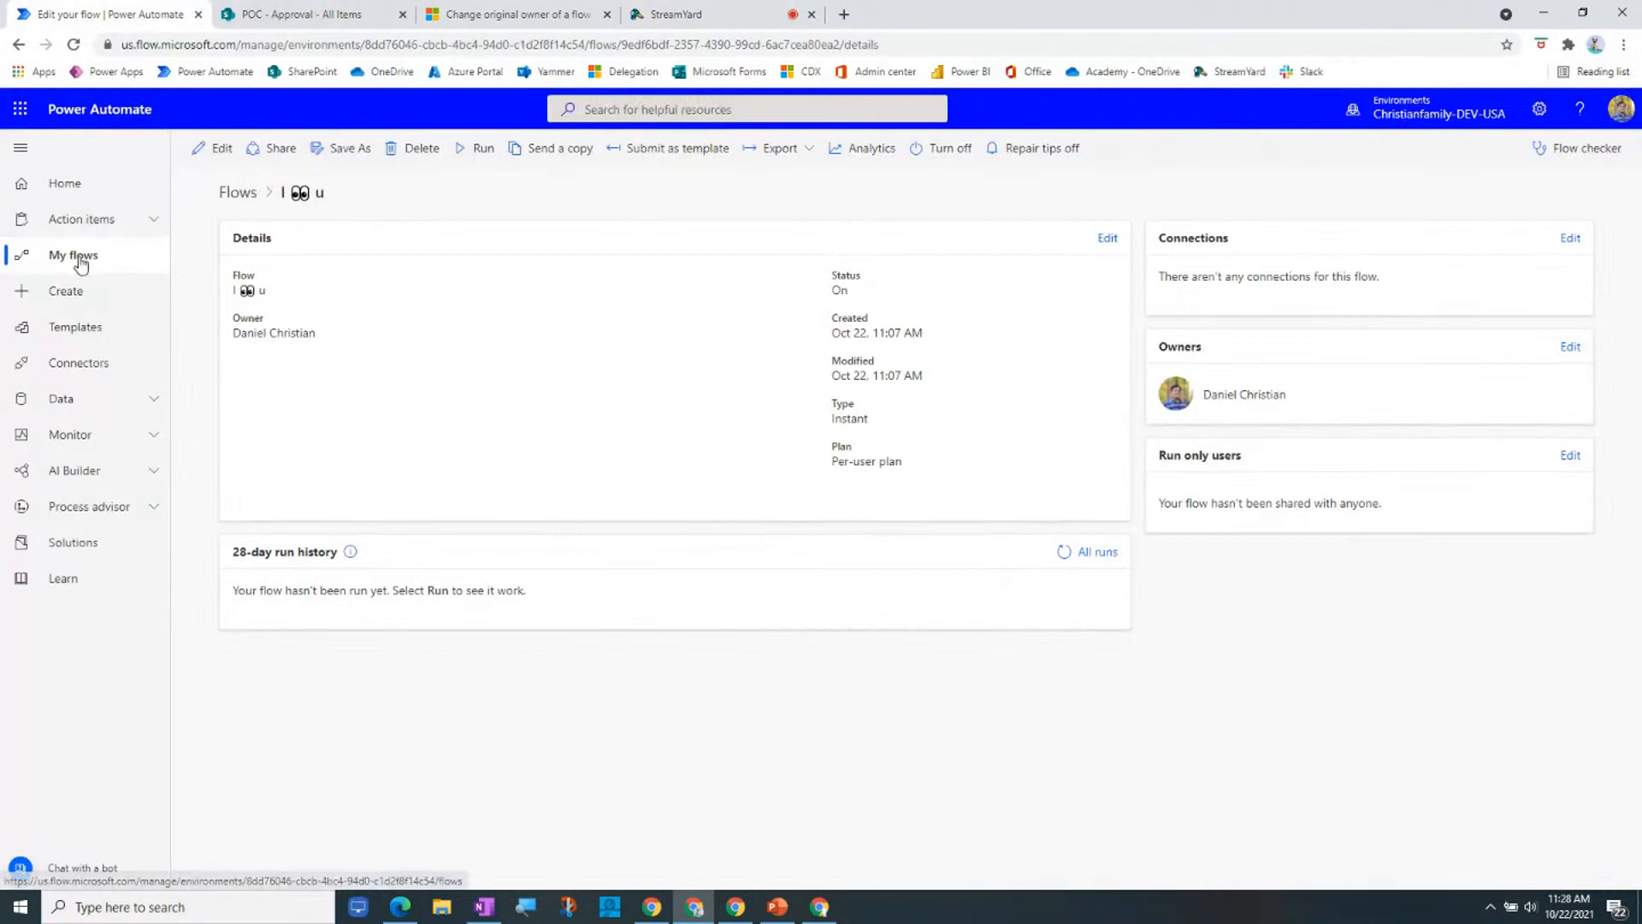
# Step: From My flows, create an instant cloud flow with the 'Manually trigger a flow' trigger
pyautogui.click(81, 261)
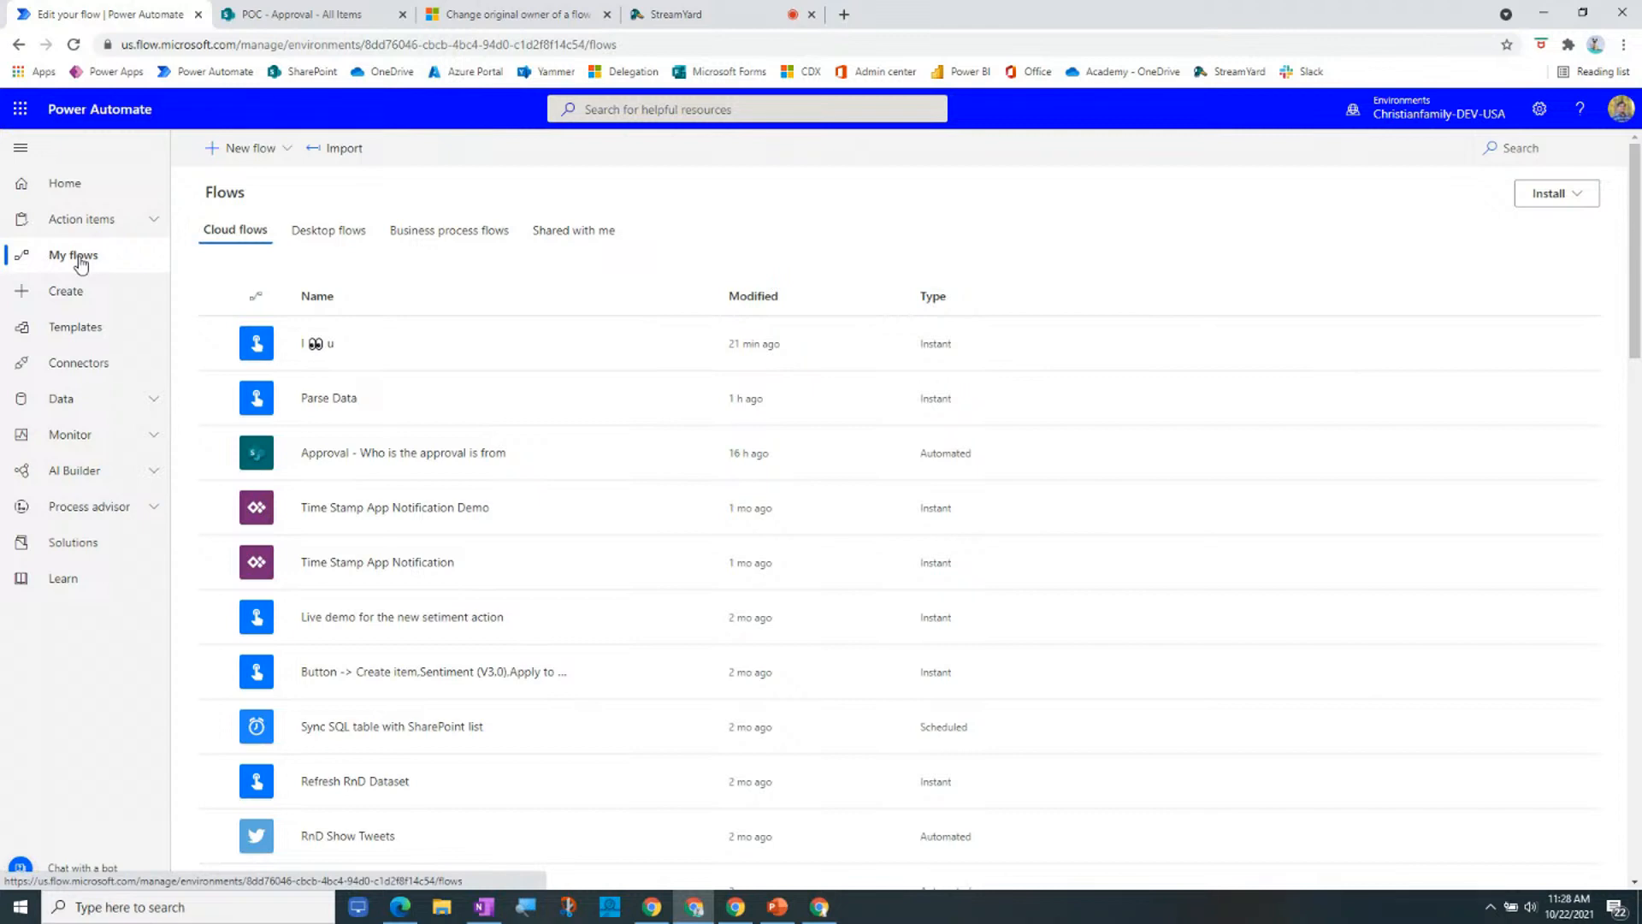
pyautogui.click(78, 297)
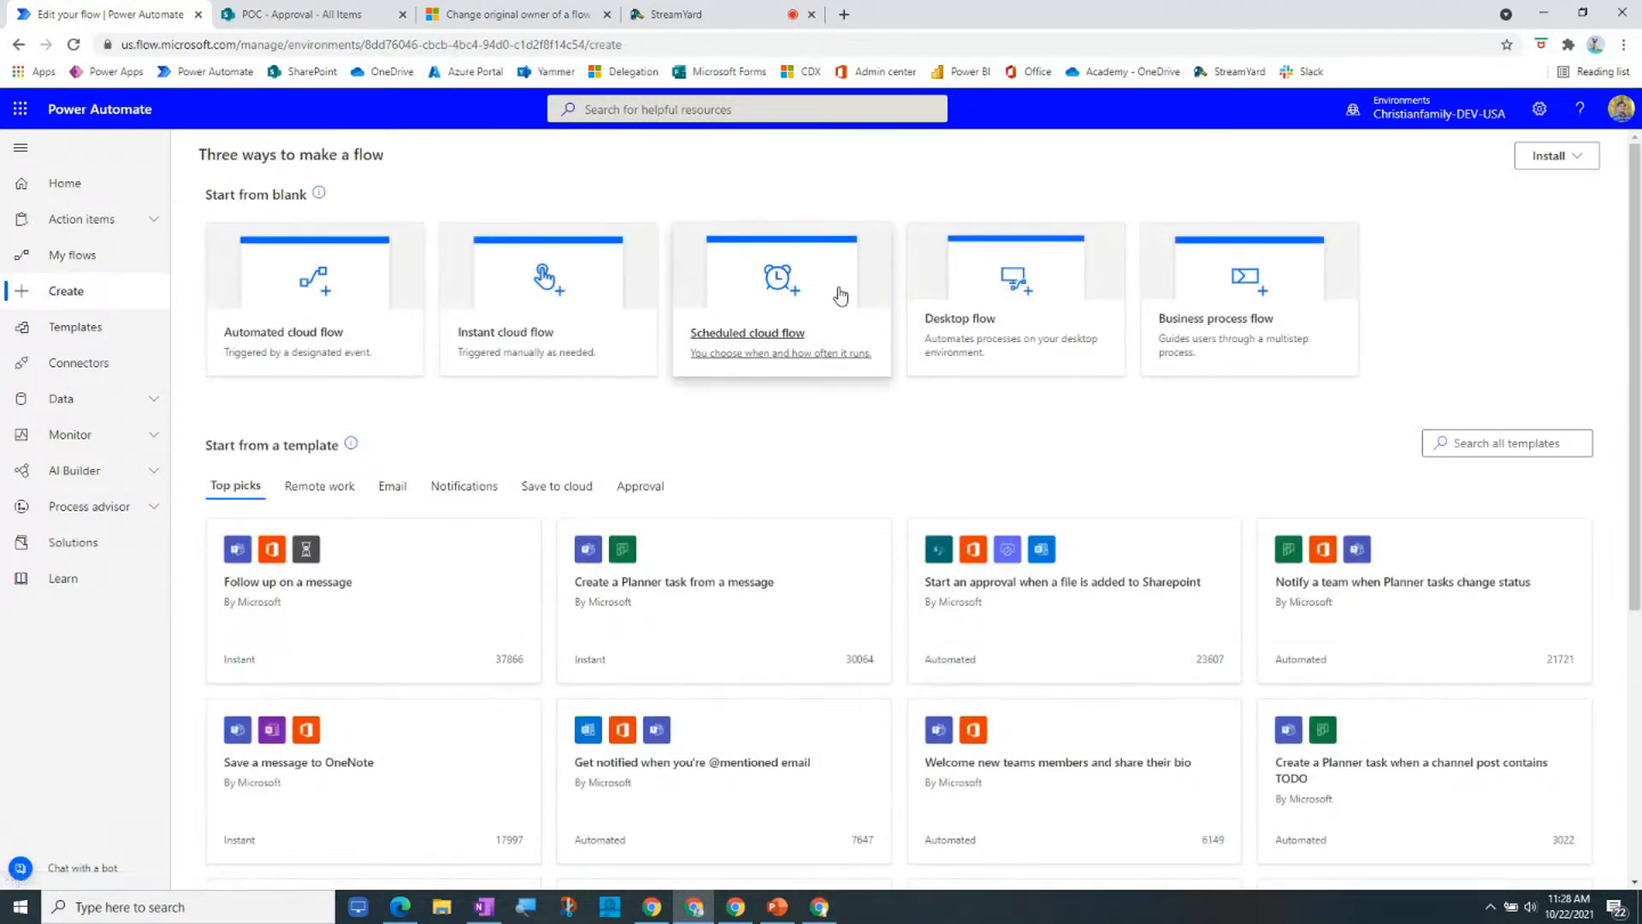
pyautogui.click(601, 299)
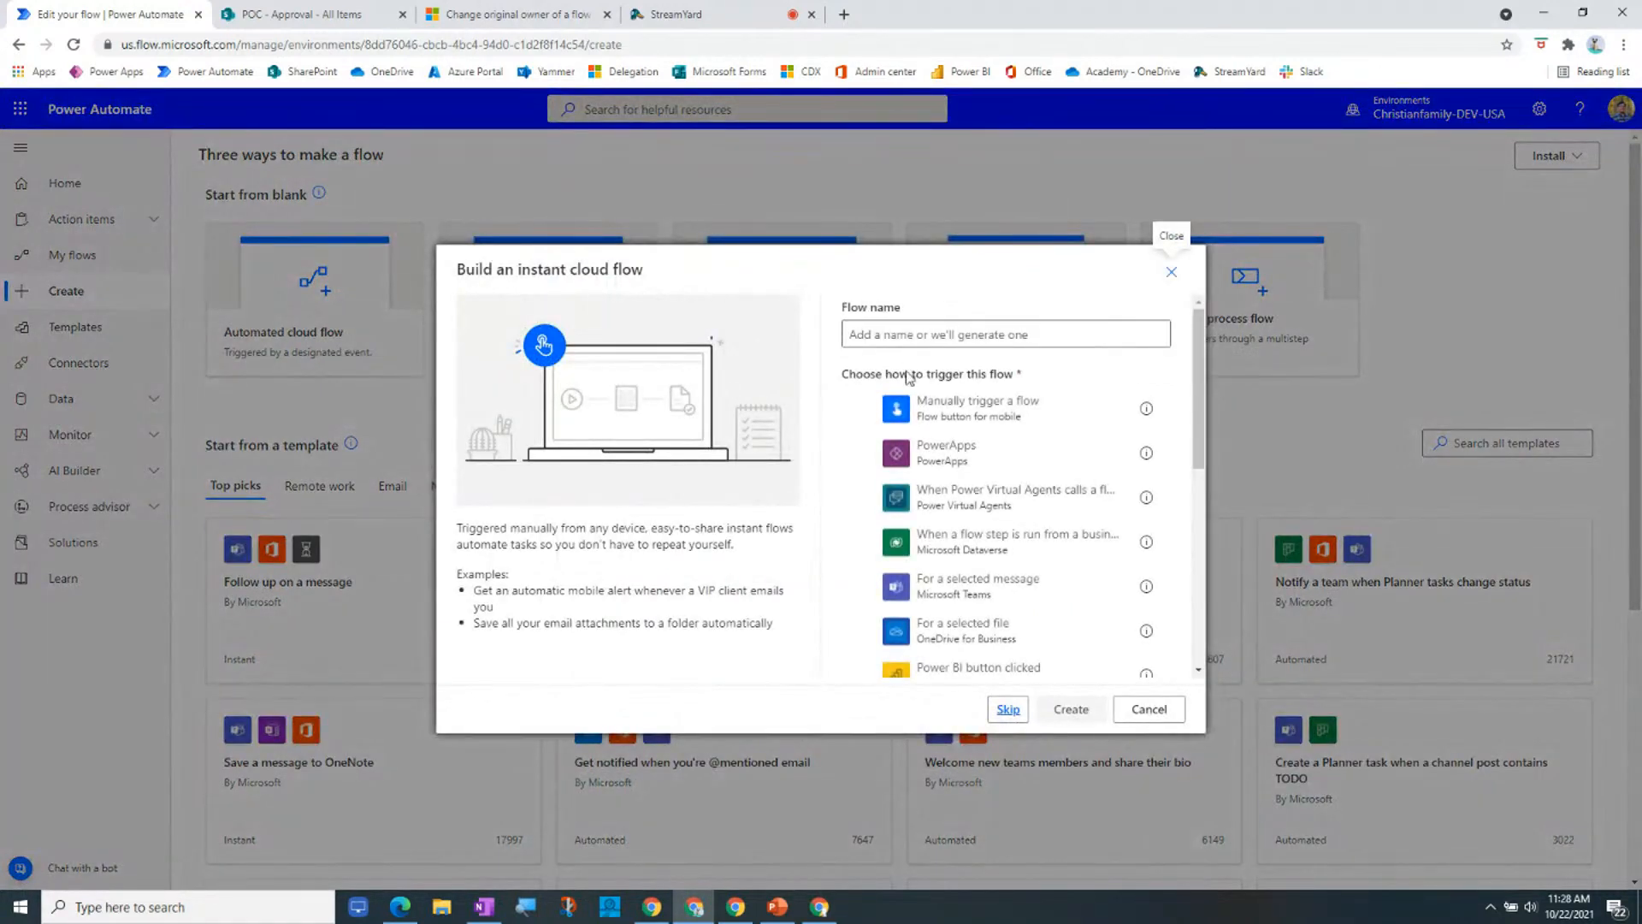
pyautogui.click(949, 425)
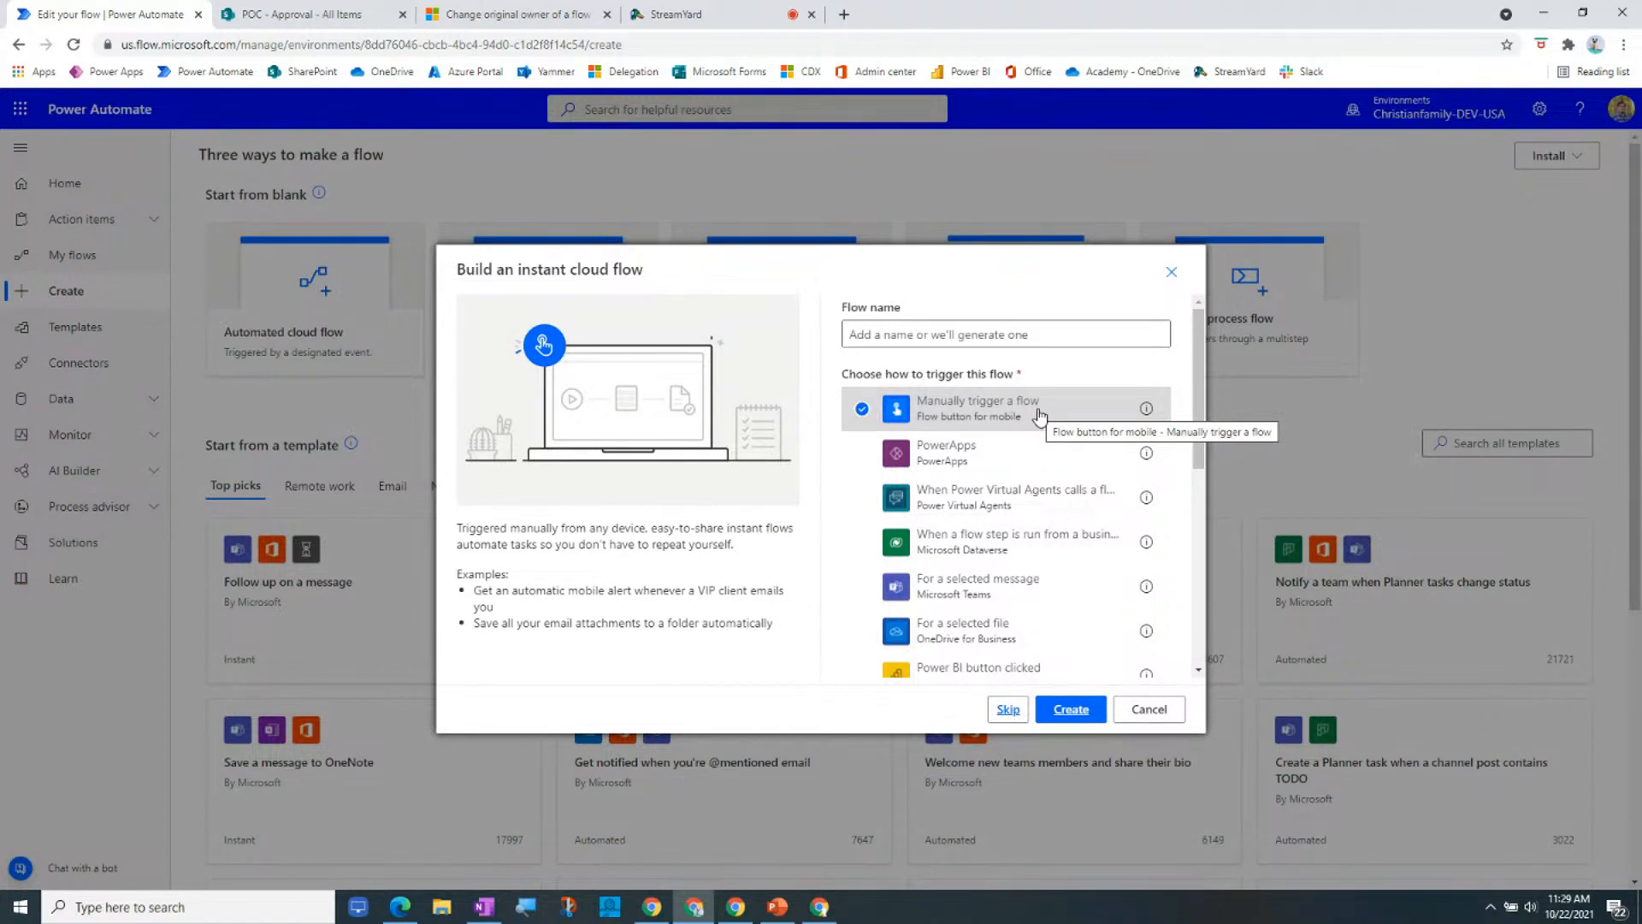
pyautogui.click(1069, 721)
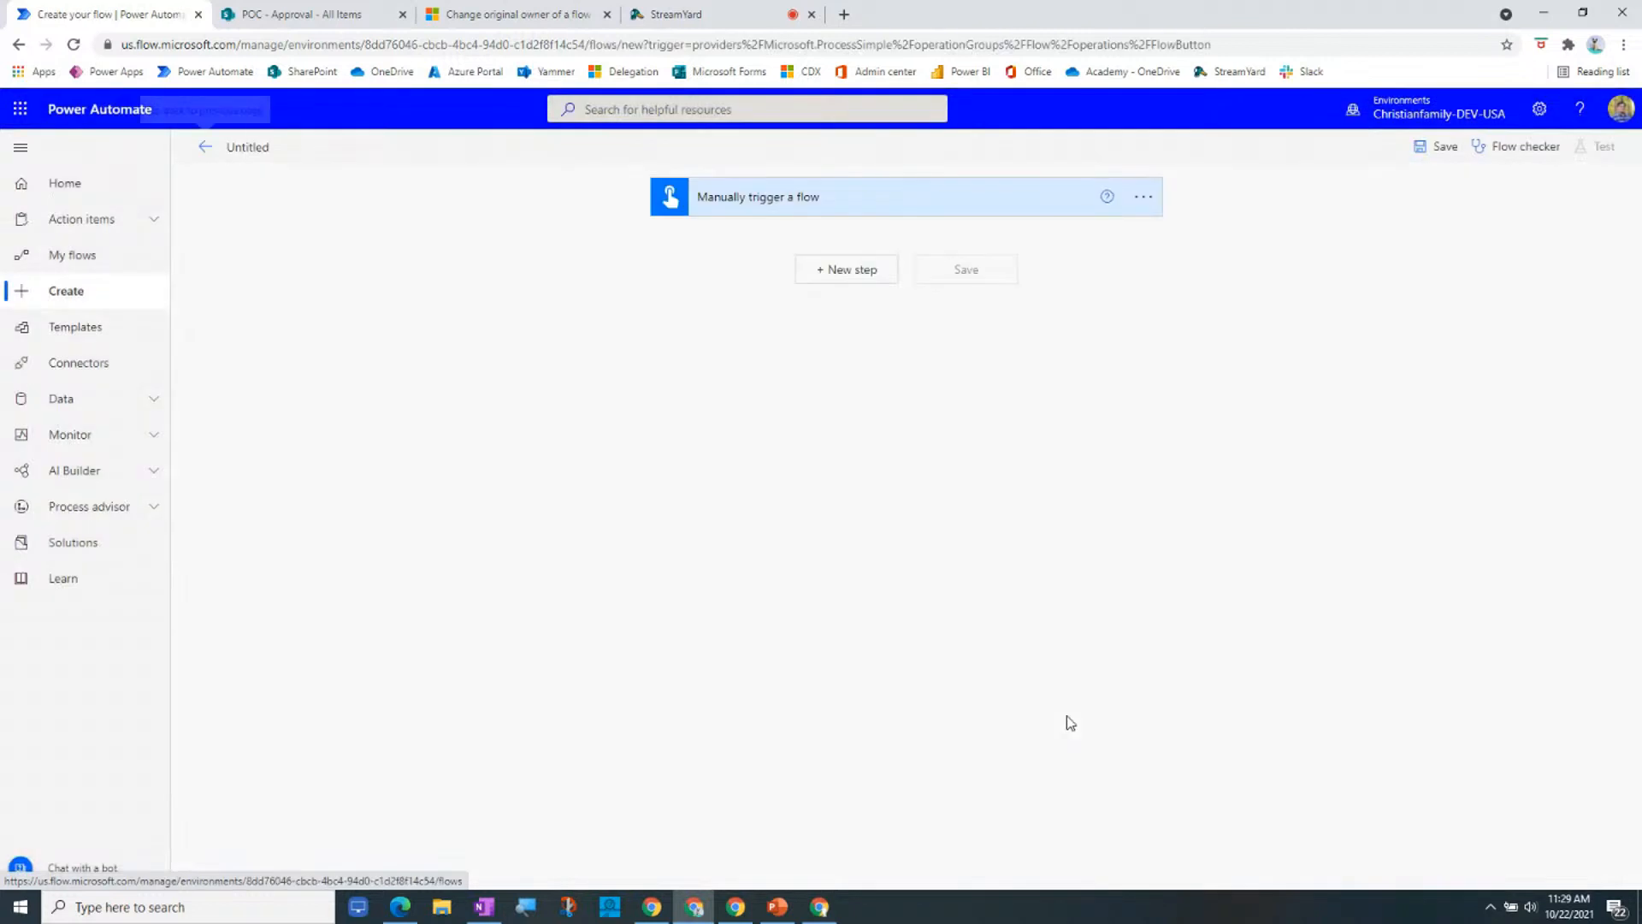
# Step: Rename the untitled flow to 'Rnd Show Live'
pyautogui.click(244, 147)
pyautogui.write('Rnd')
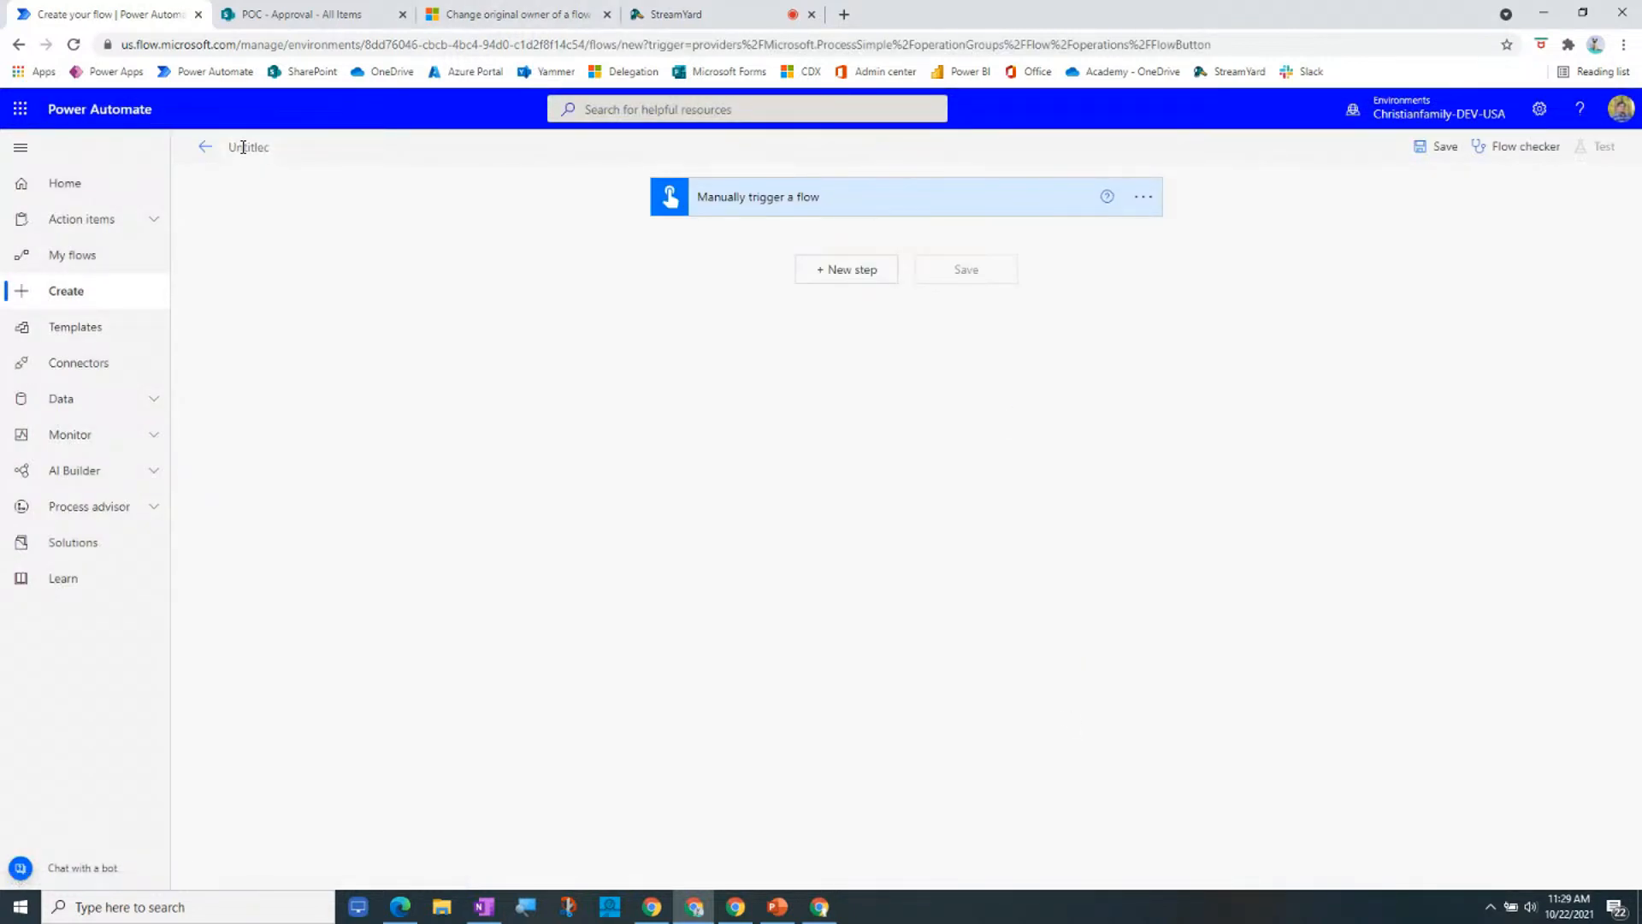
pyautogui.write(' Show Live')
pyautogui.click(588, 312)
# Step: Add a Data Operation Compose action after the manual trigger
pyautogui.click(839, 219)
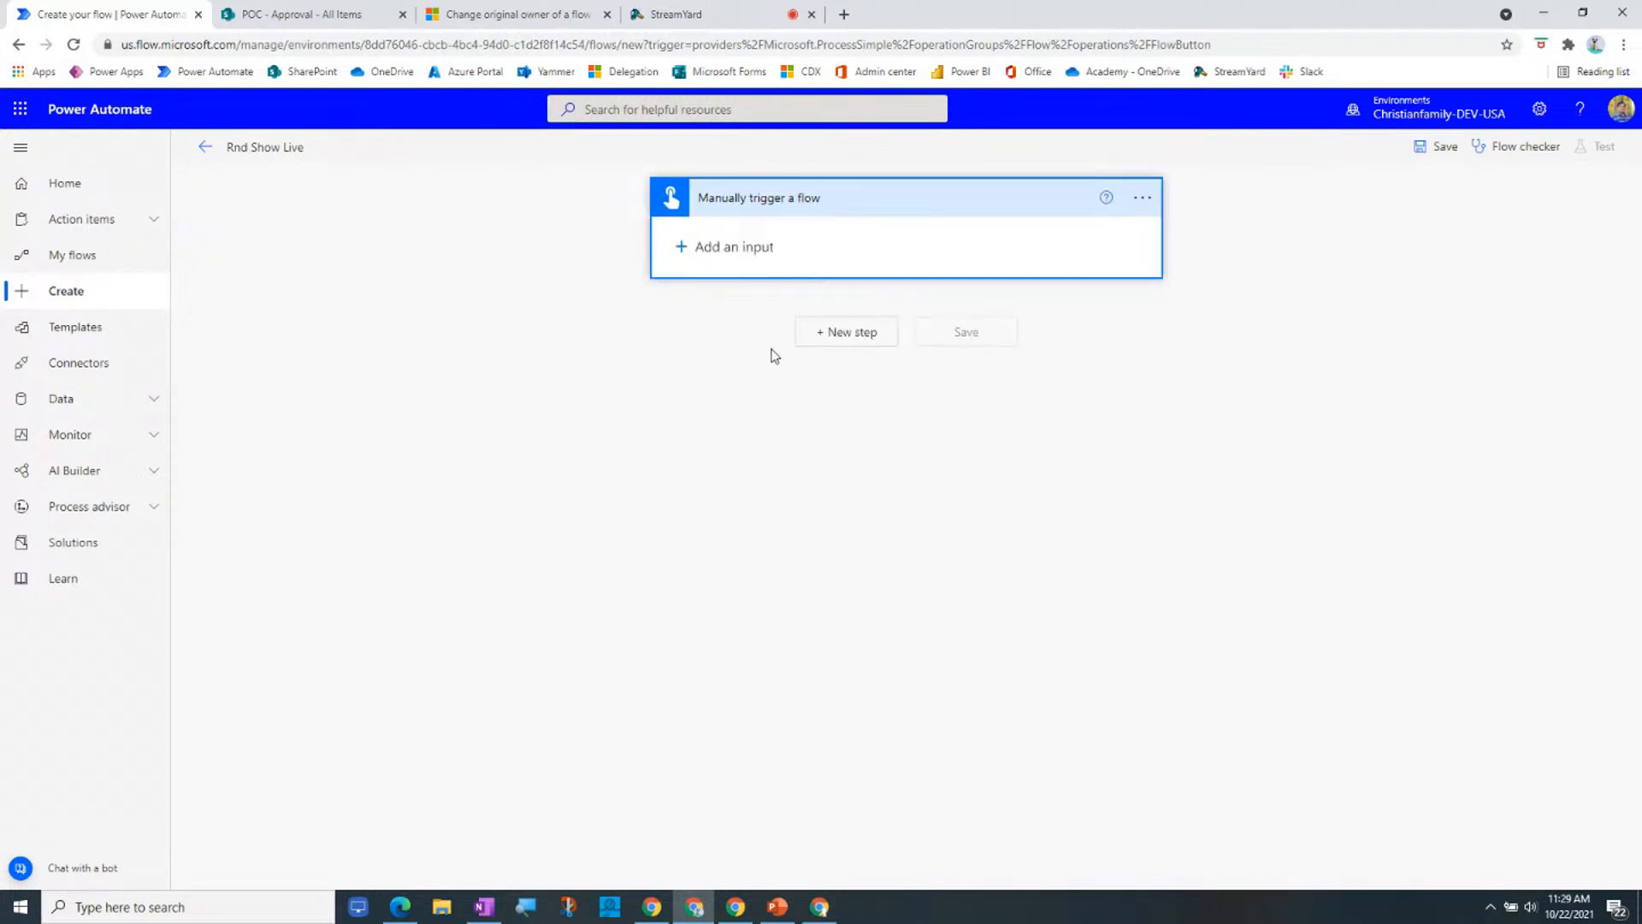
pyautogui.click(851, 344)
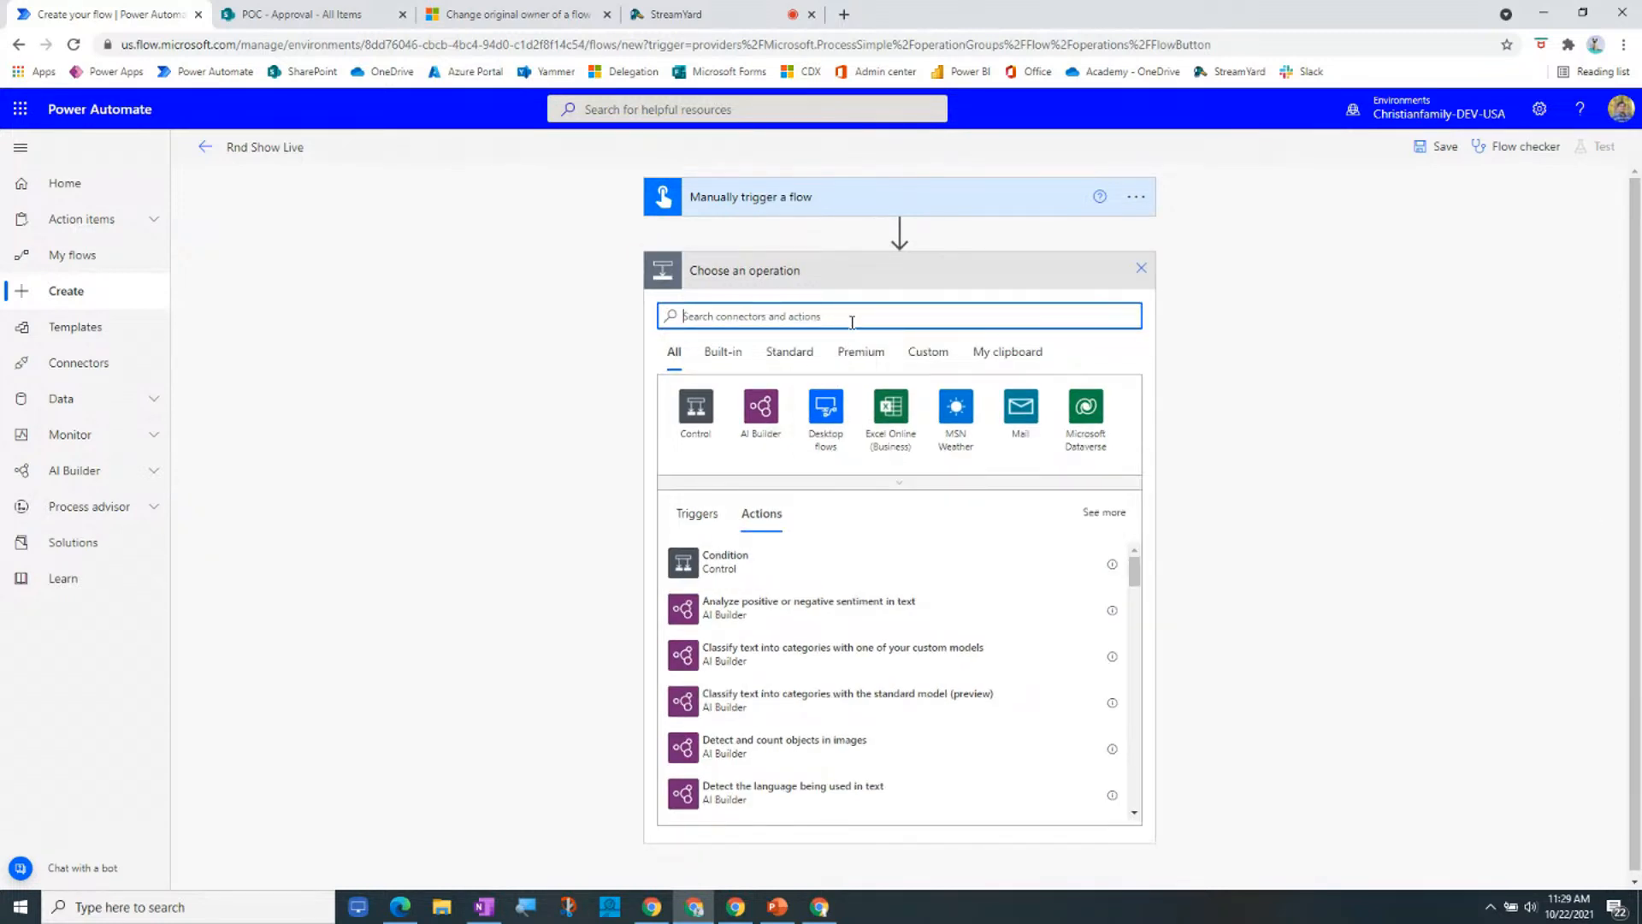
pyautogui.write('Compose')
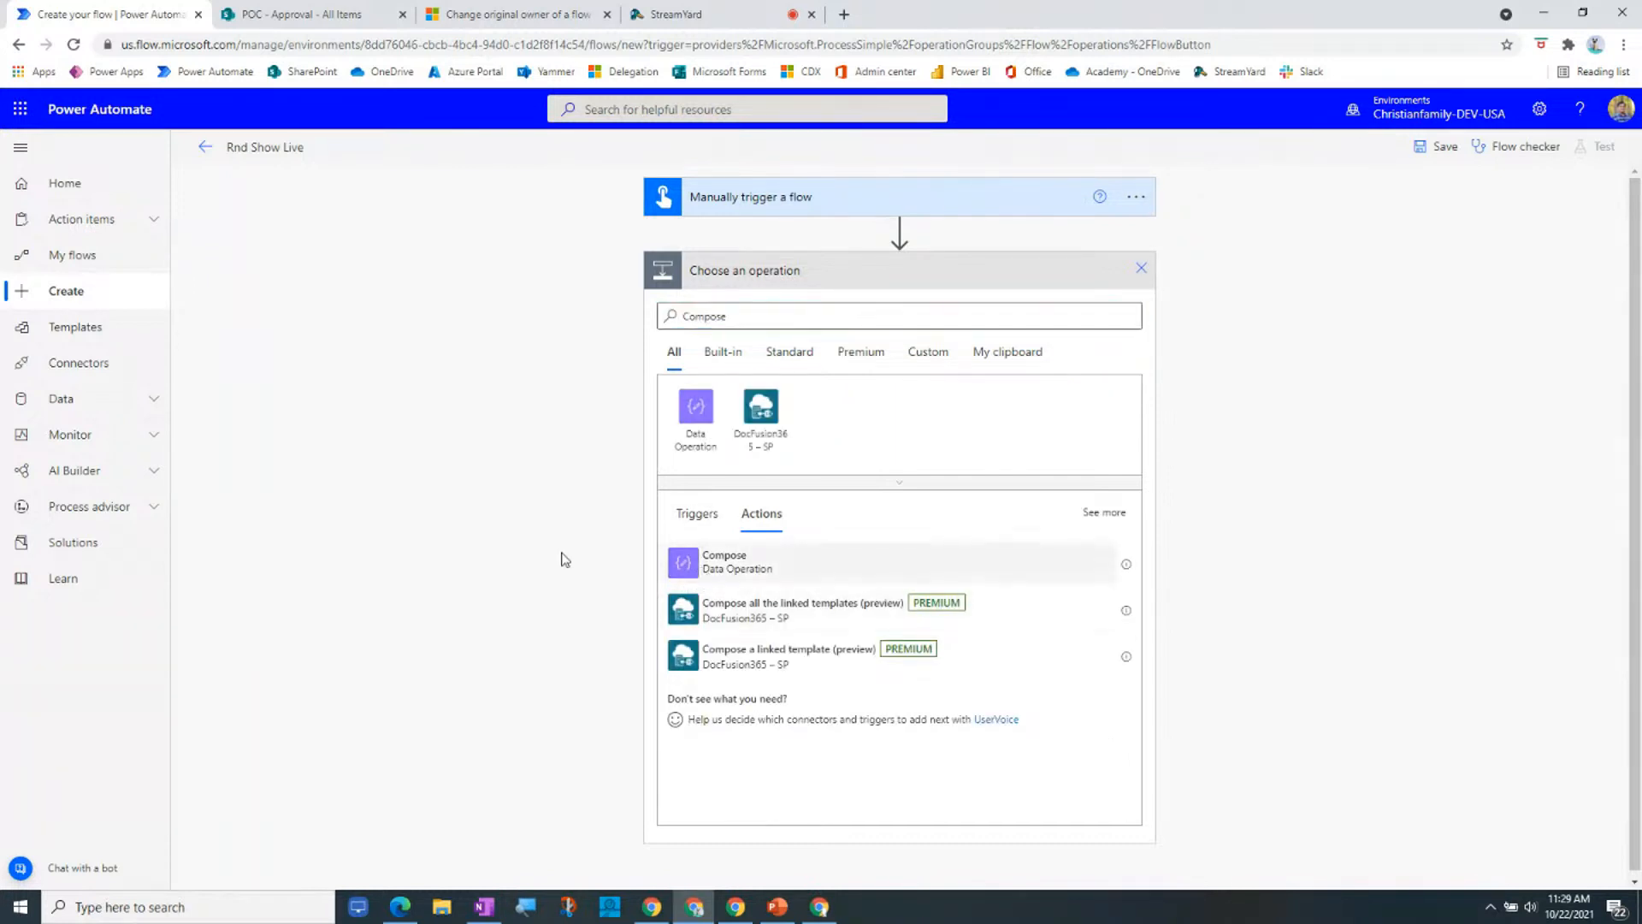
pyautogui.click(972, 316)
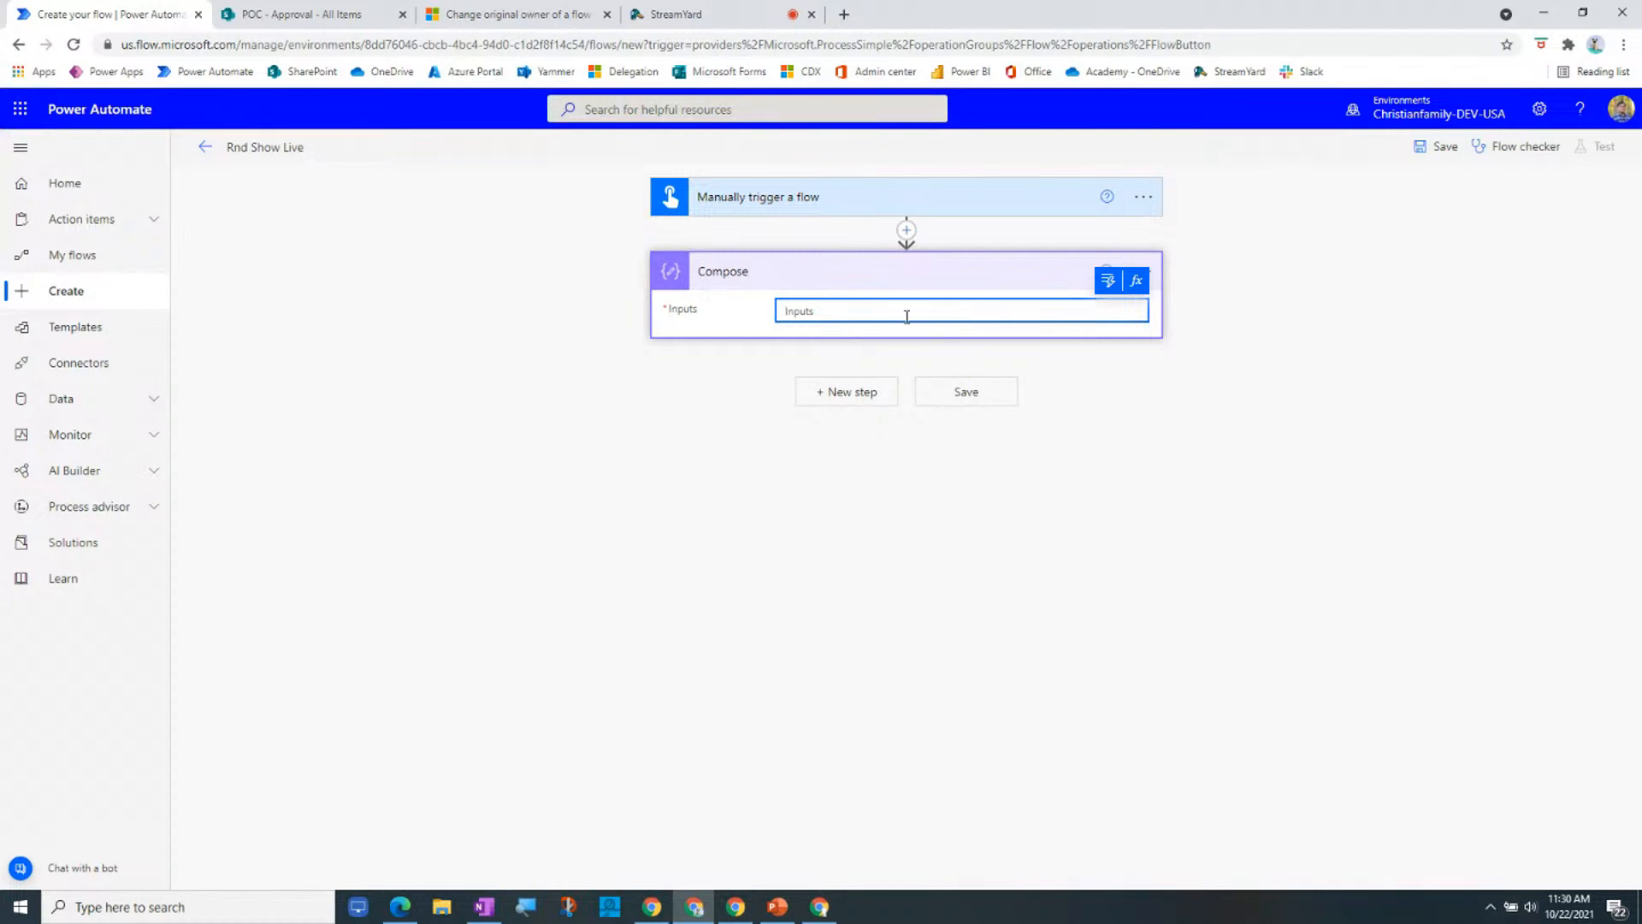
# Step: Set the Compose Inputs to the utcNow() expression, discarding the User name value and stray text
pyautogui.click(1108, 282)
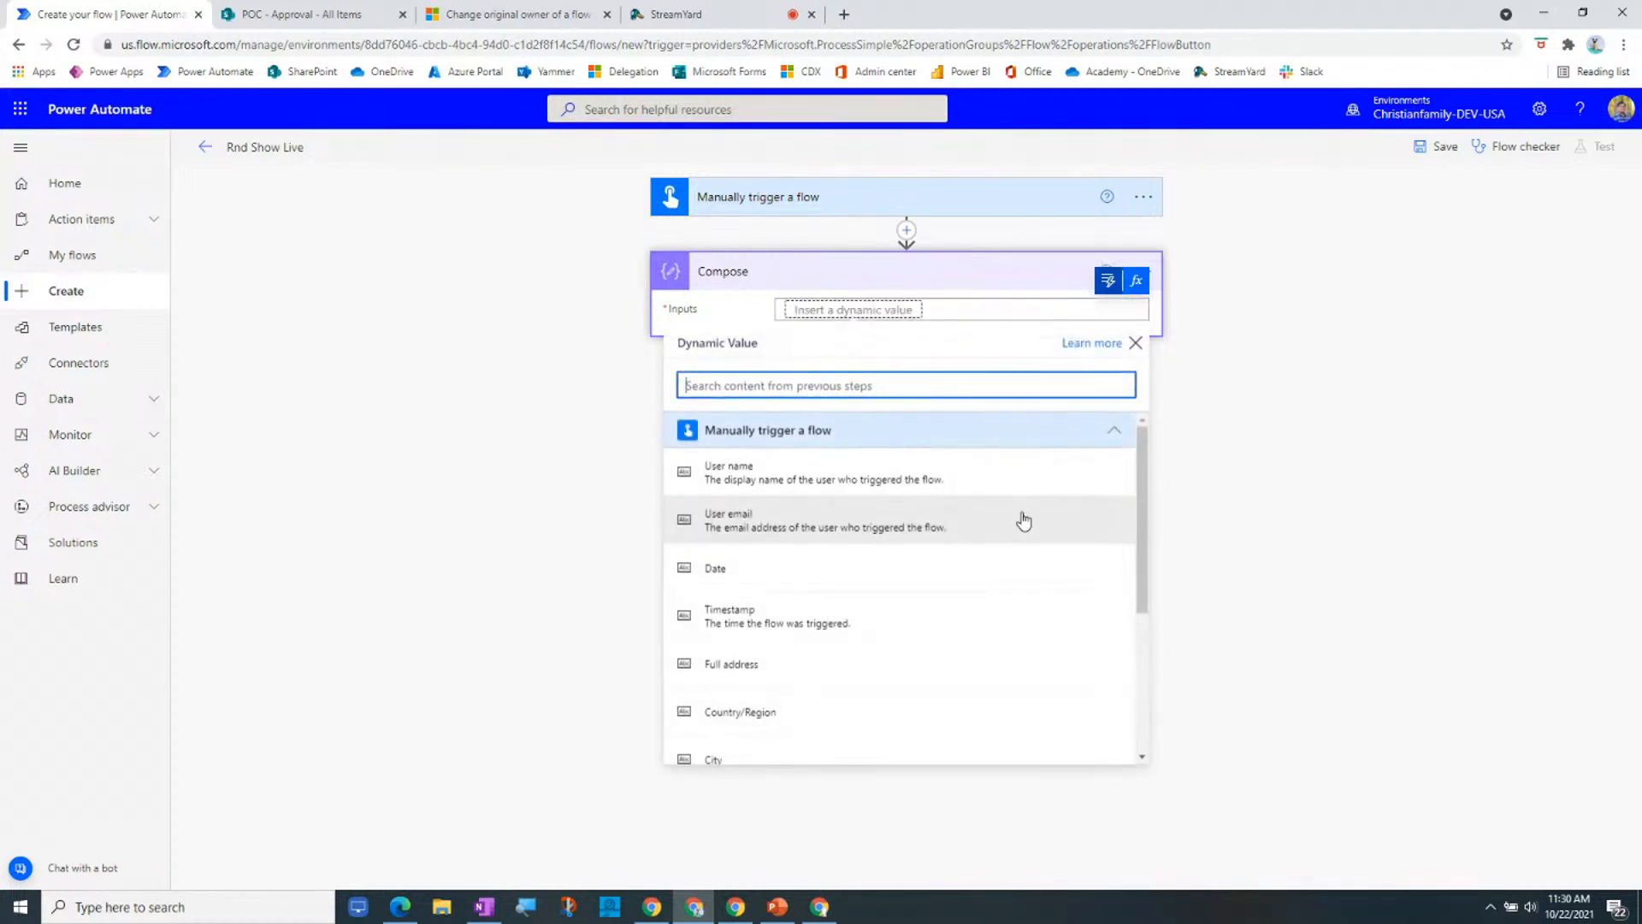
pyautogui.click(760, 483)
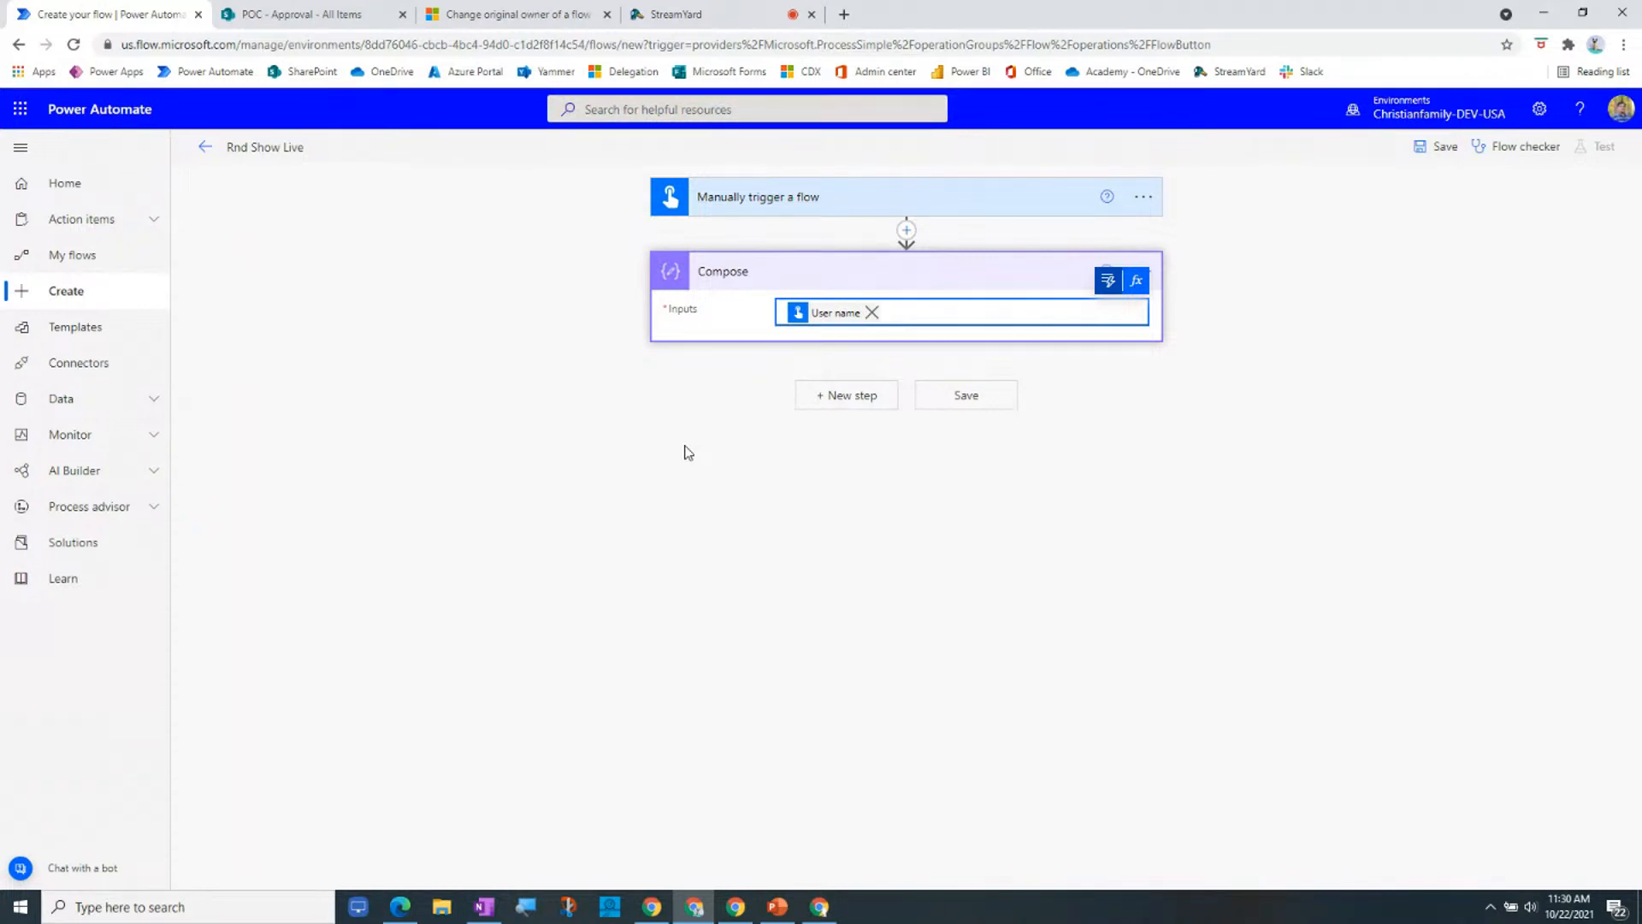
pyautogui.click(872, 313)
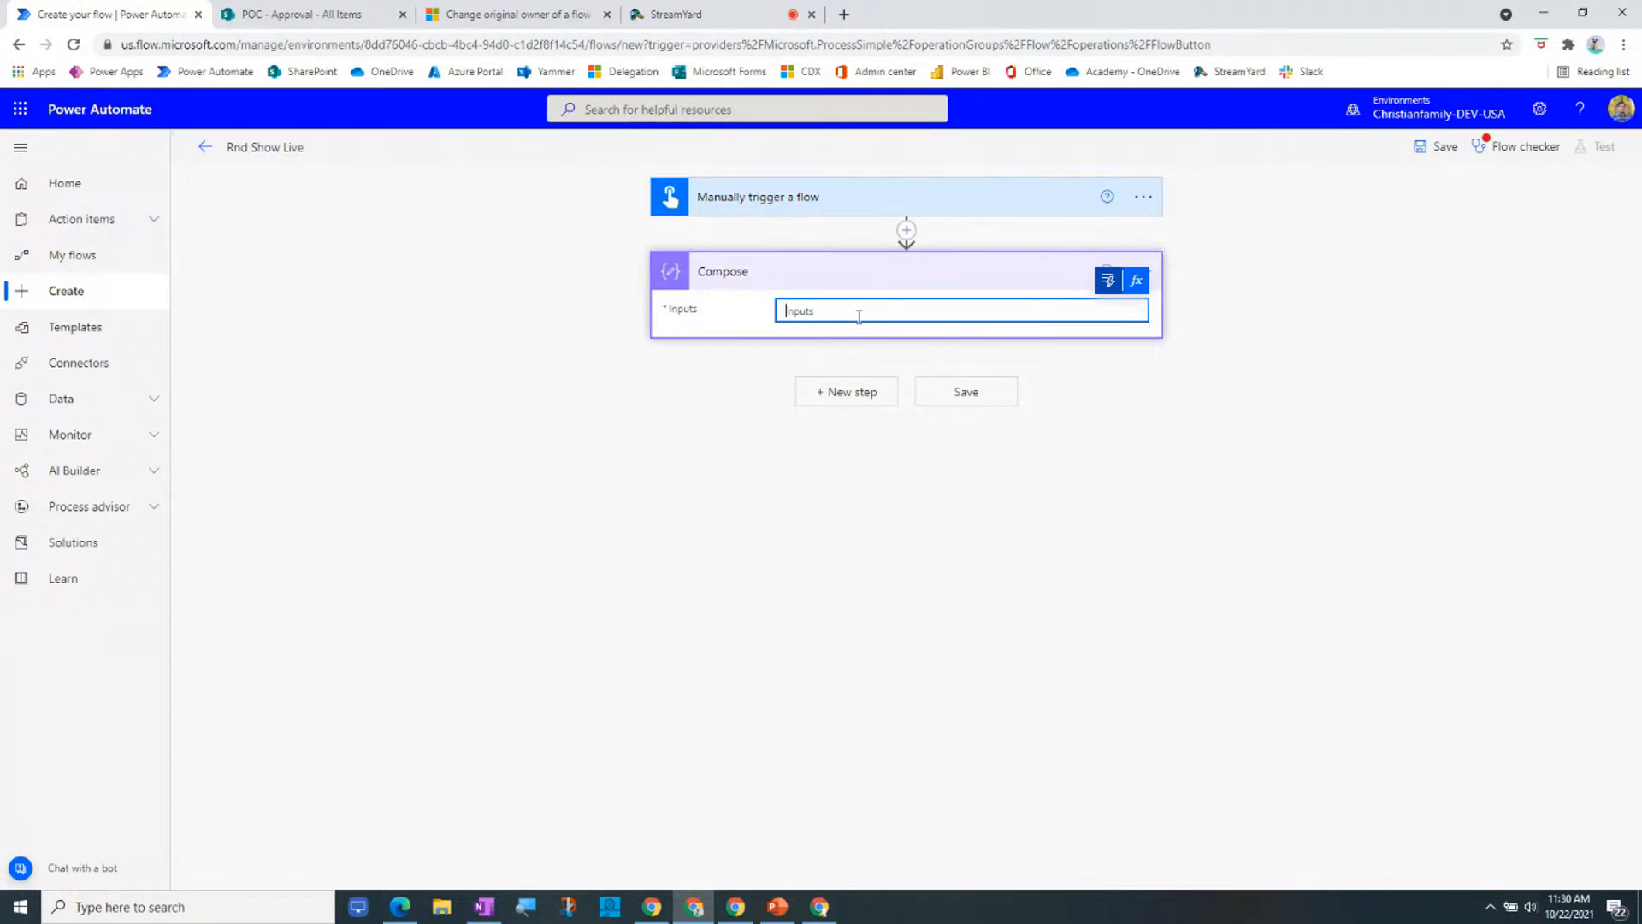
pyautogui.write('utc')
pyautogui.click(1136, 281)
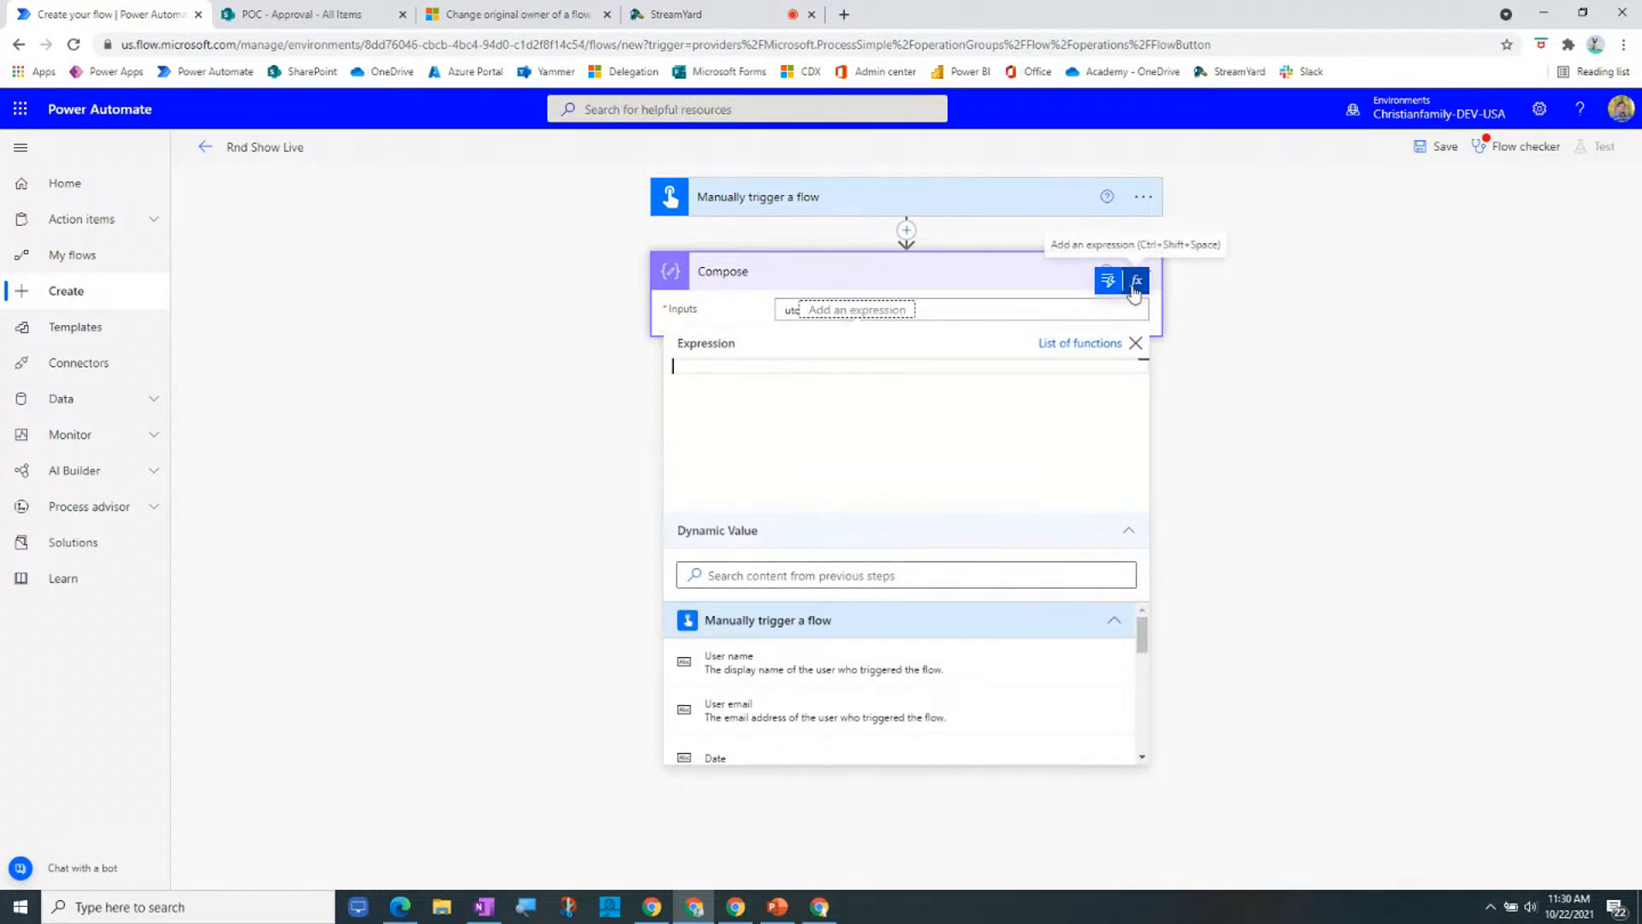
pyautogui.write('ut')
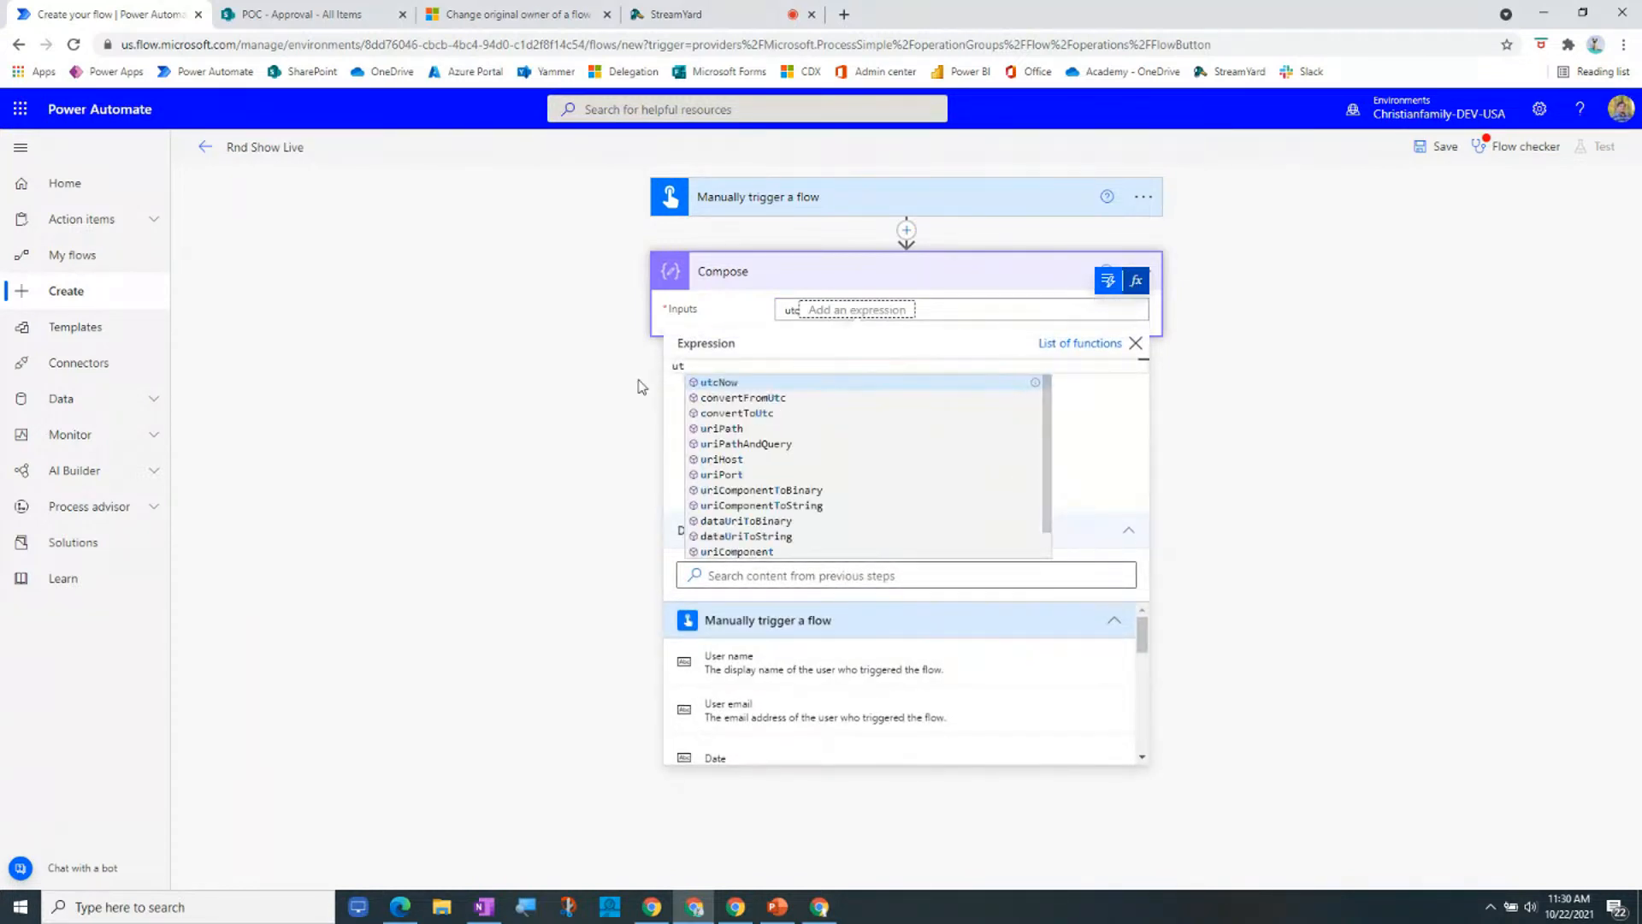
pyautogui.click(774, 385)
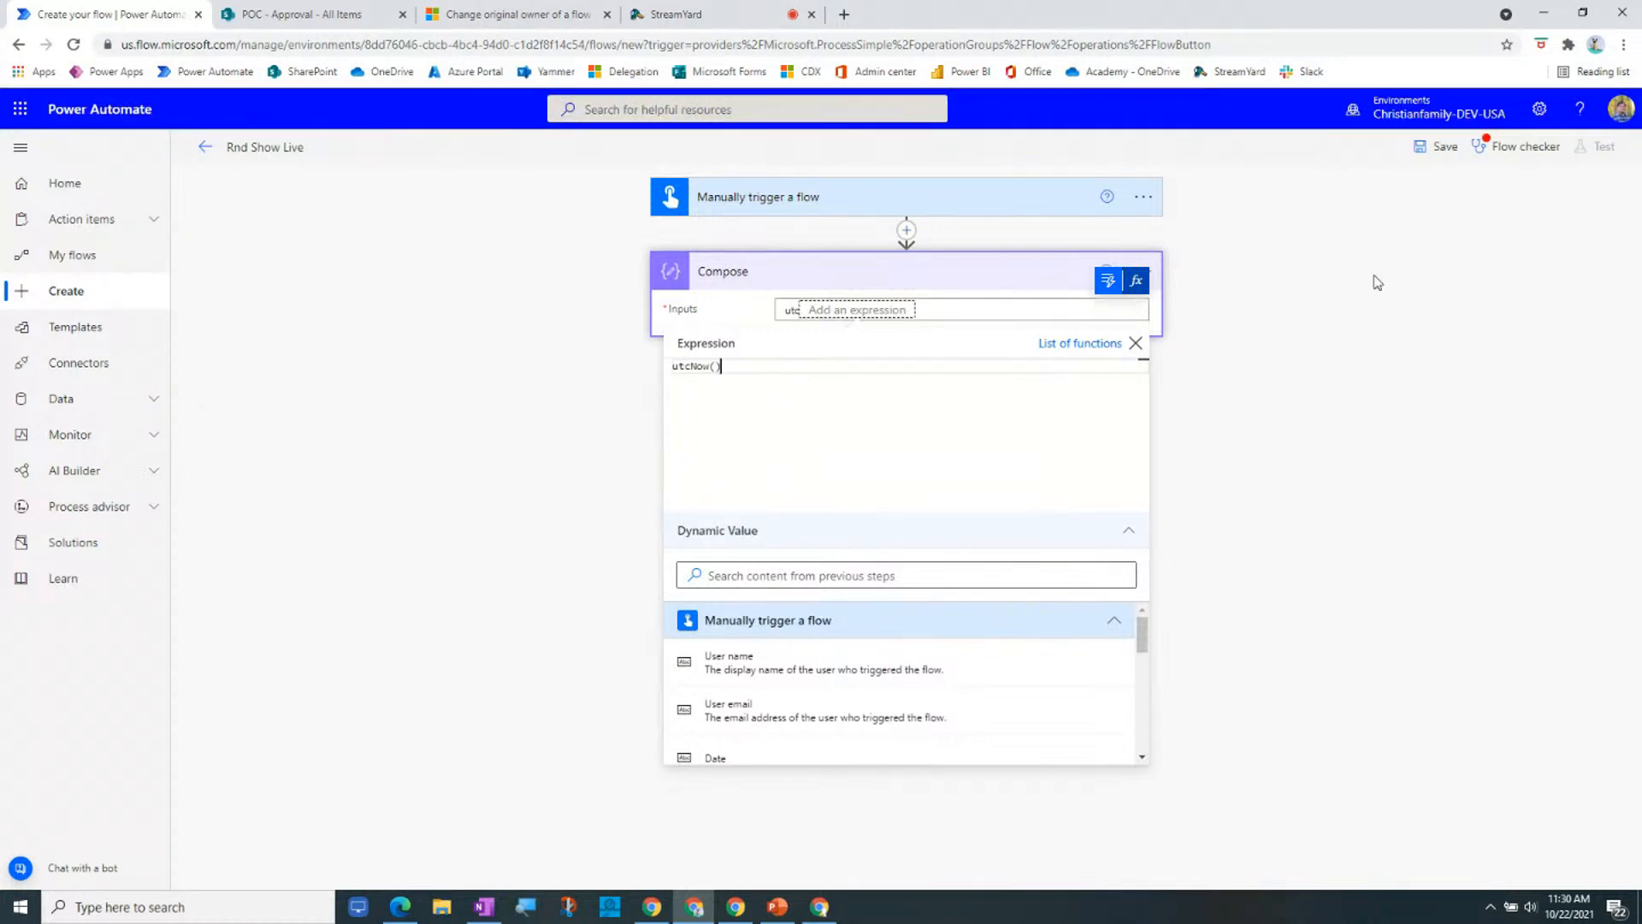
pyautogui.click(1408, 266)
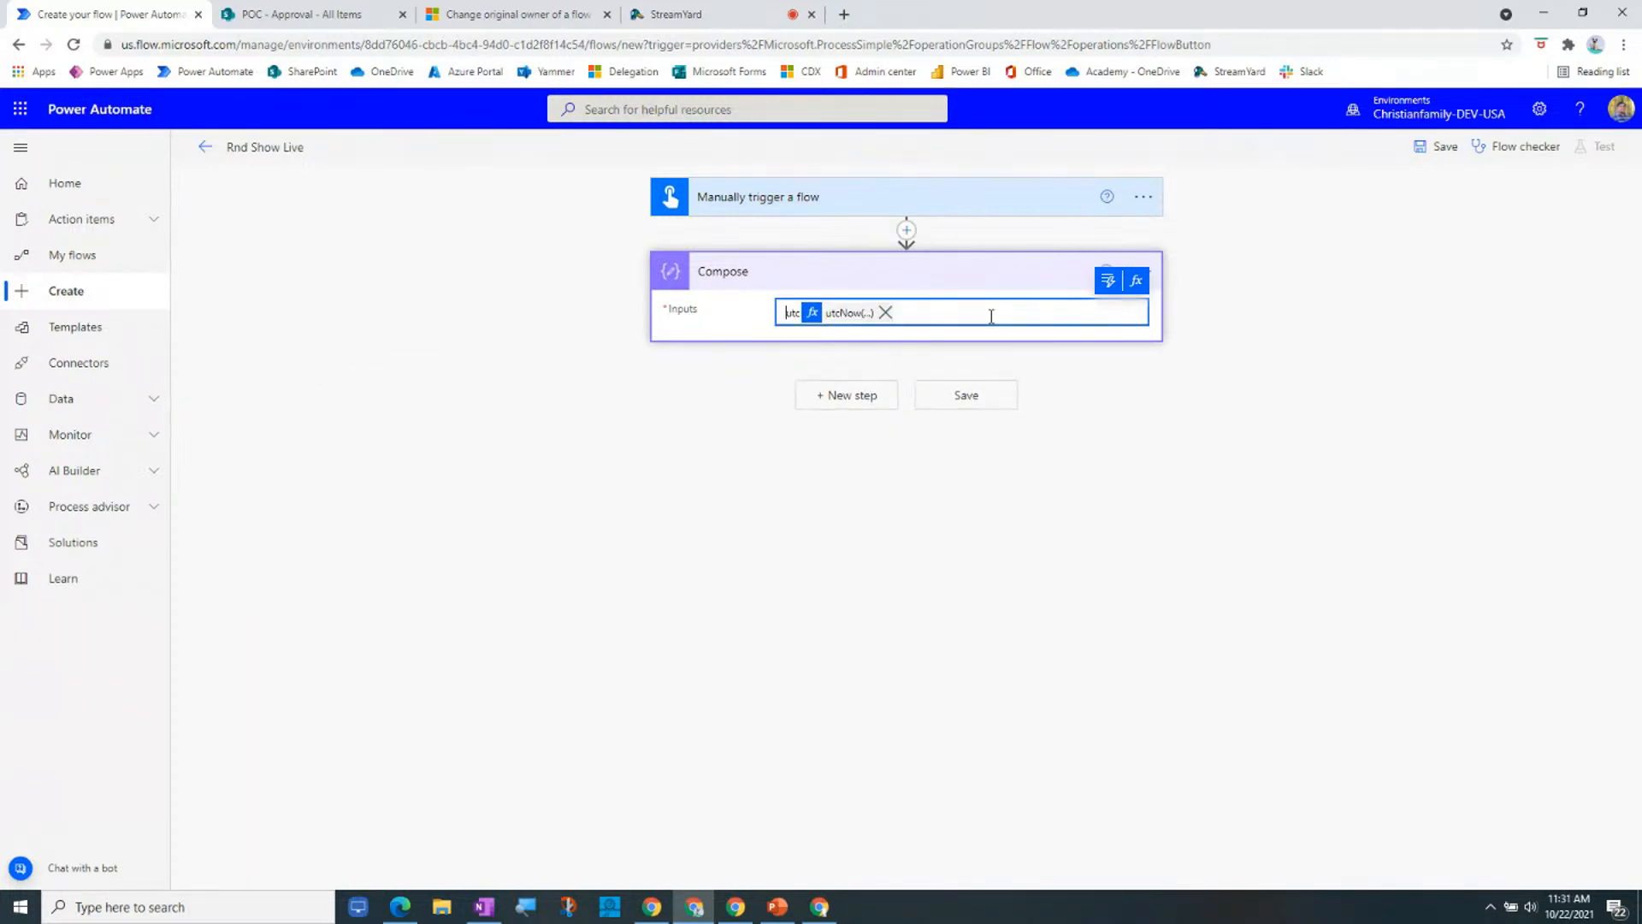
pyautogui.press('Delete')
pyautogui.press('Delete')
pyautogui.press('Delete')
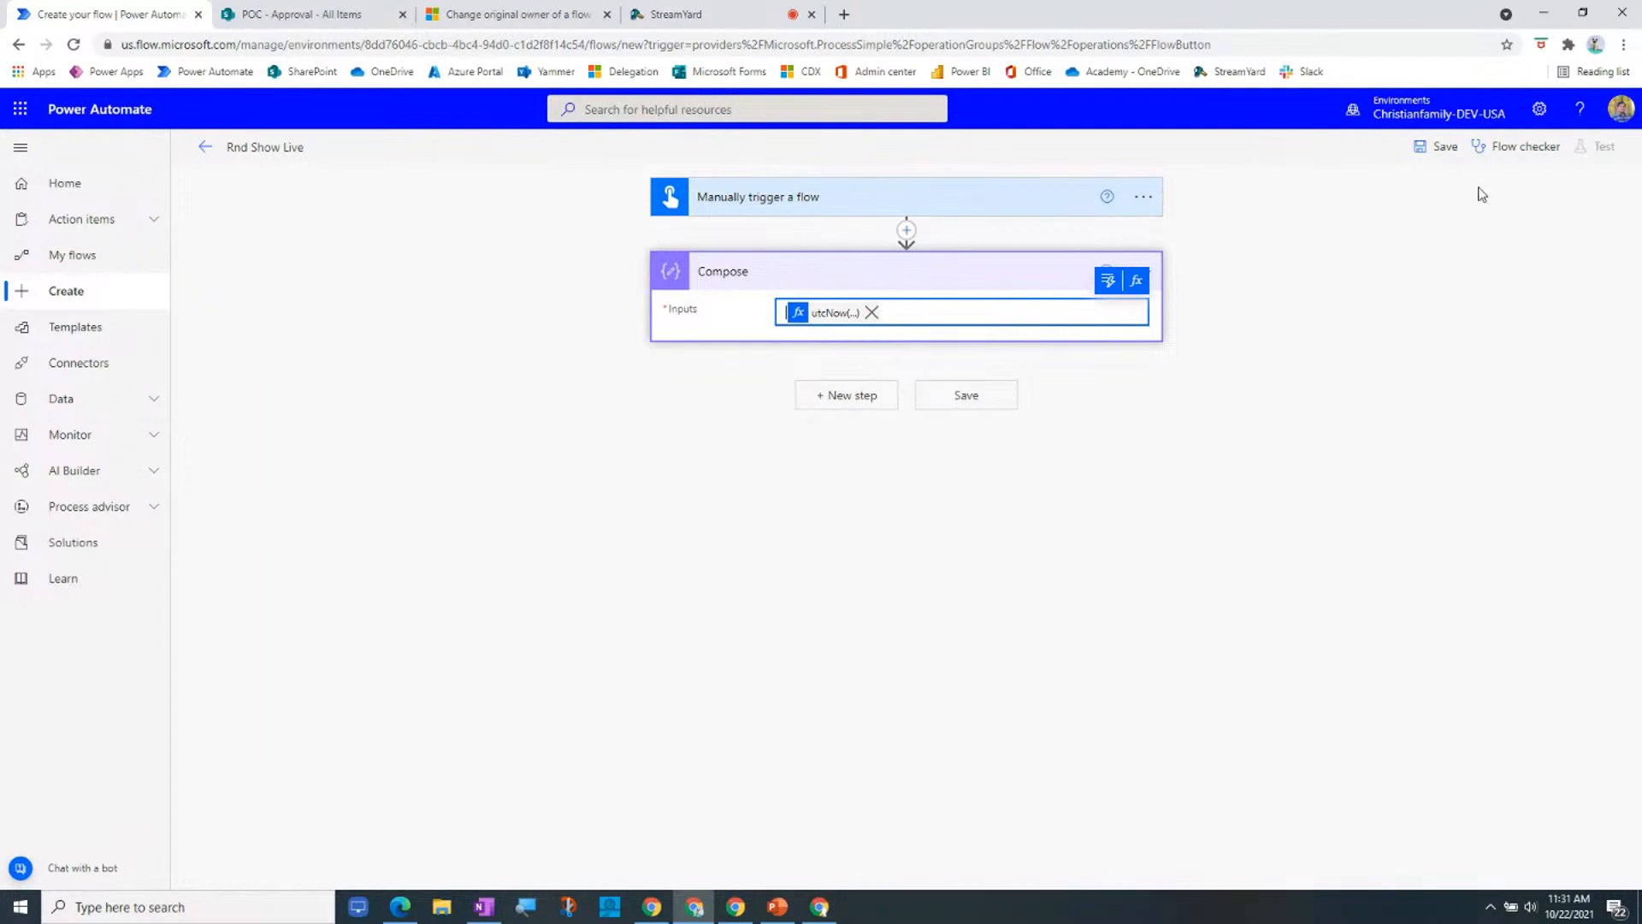
# Step: Run the flow checker, then save the Rnd Show Live flow
pyautogui.click(1511, 151)
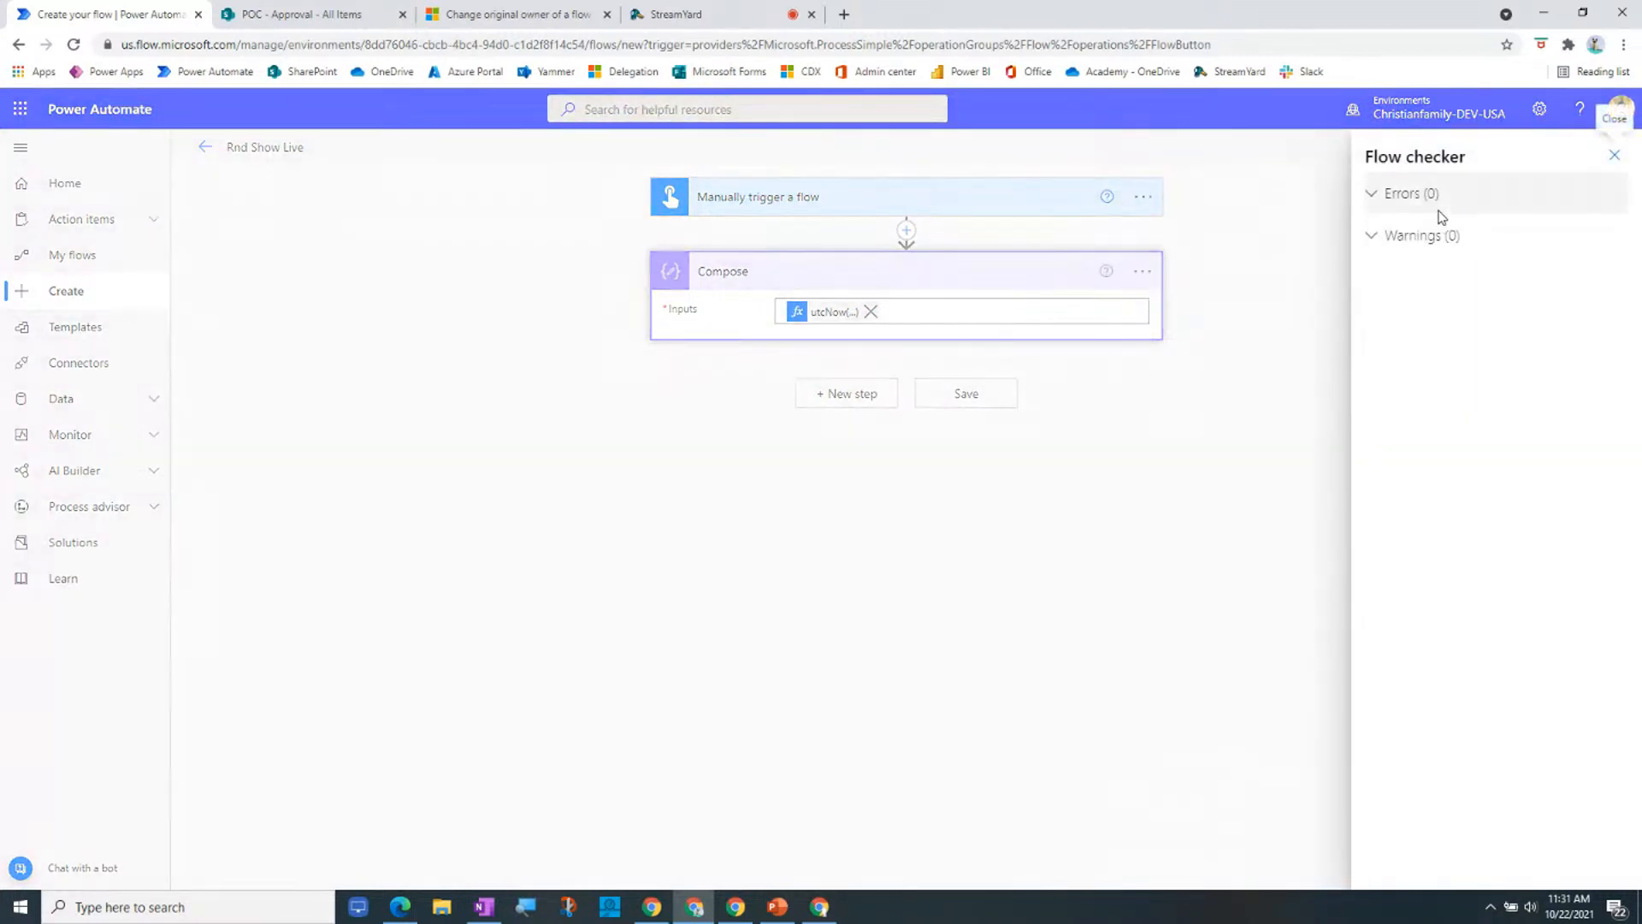
pyautogui.click(1615, 155)
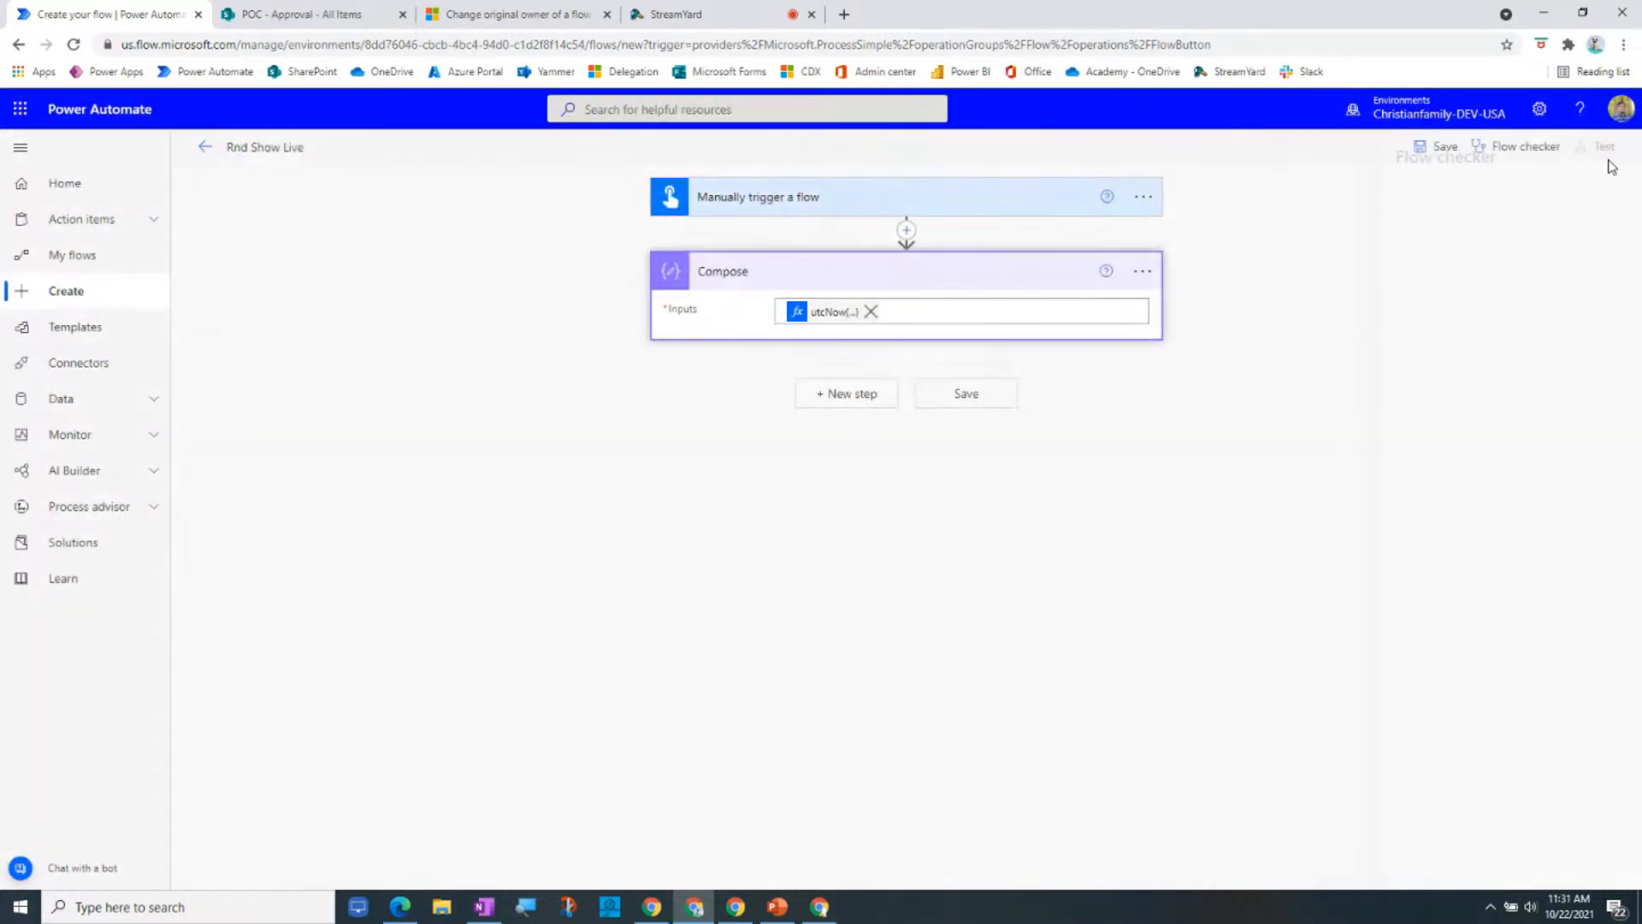
pyautogui.click(1441, 147)
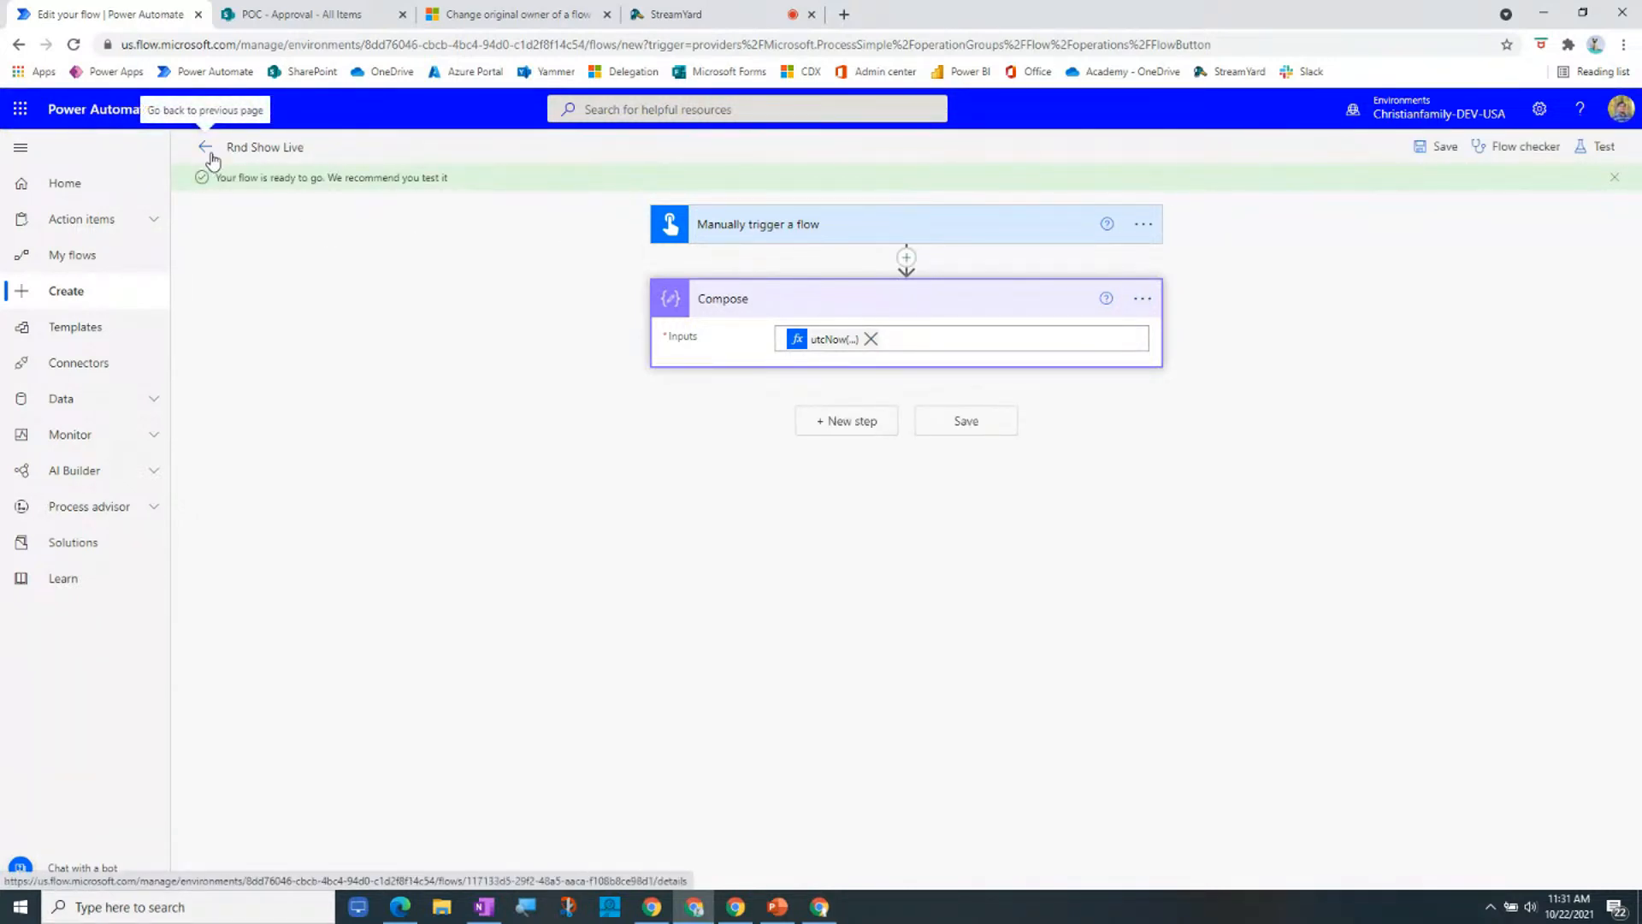
# Step: Test the flow manually and view the successful run result
pyautogui.click(1600, 147)
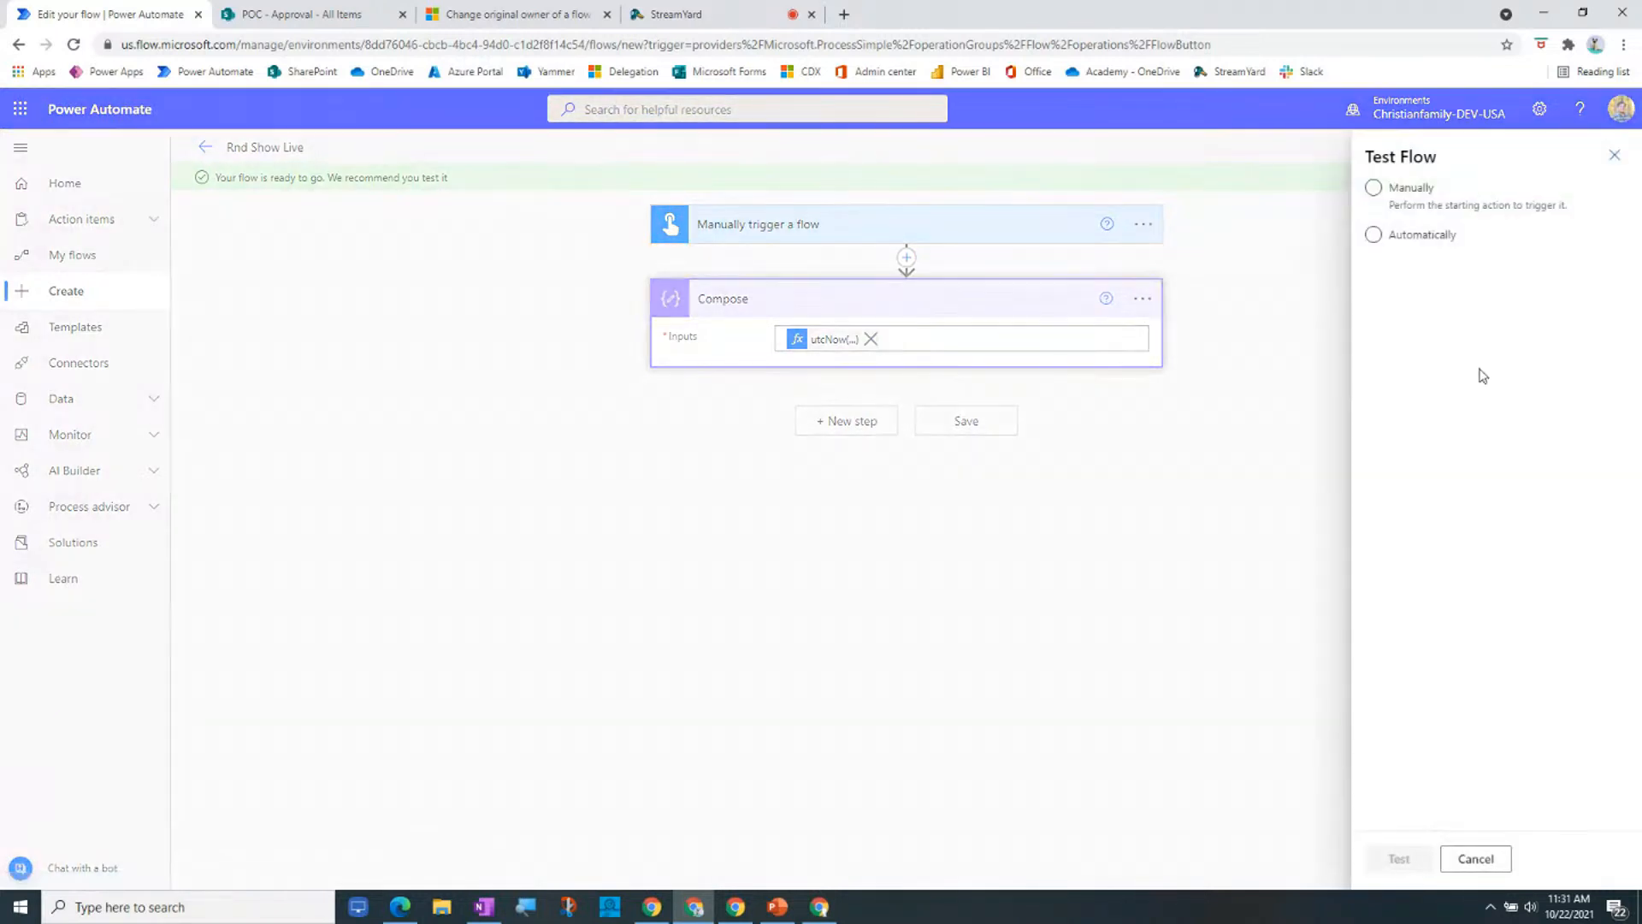
pyautogui.click(1374, 188)
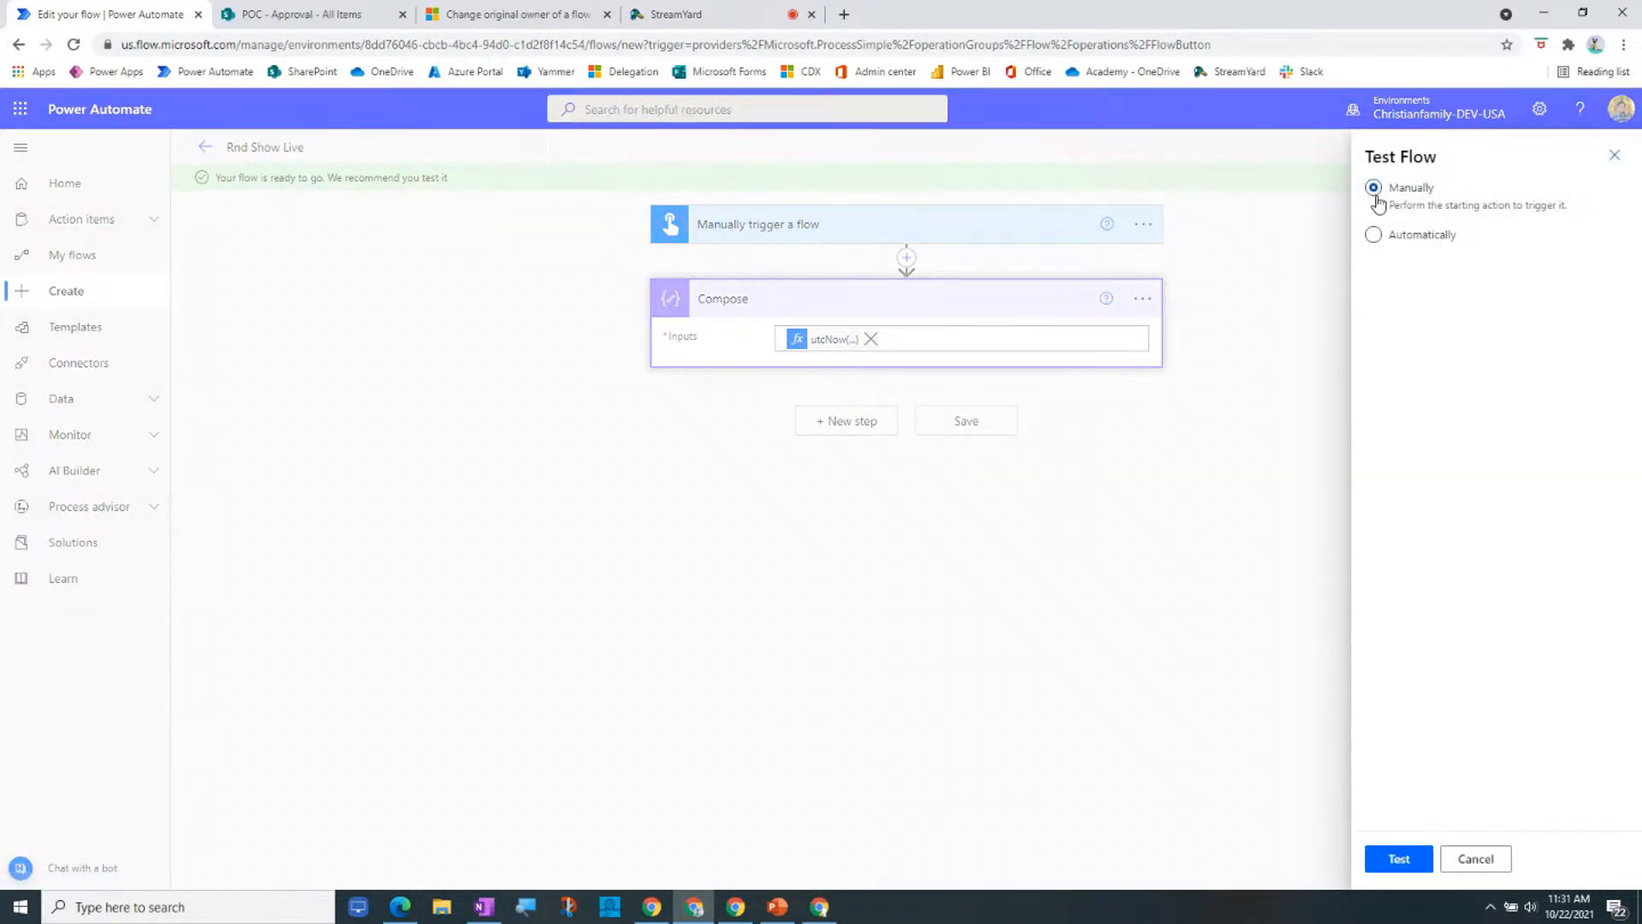
pyautogui.click(1390, 861)
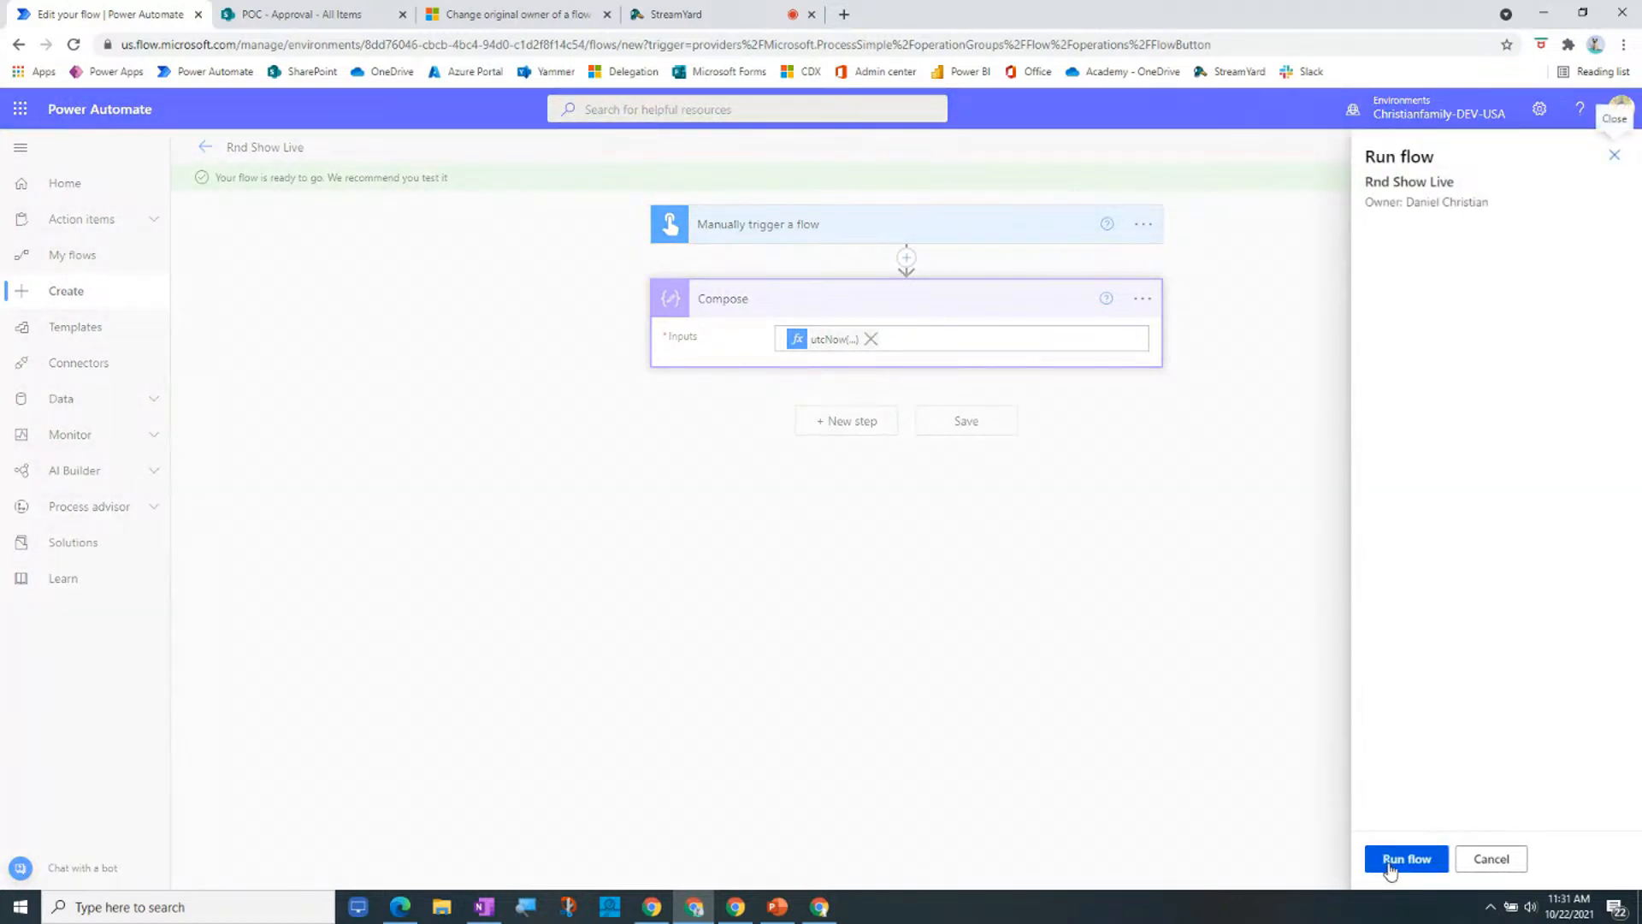
pyautogui.click(1389, 860)
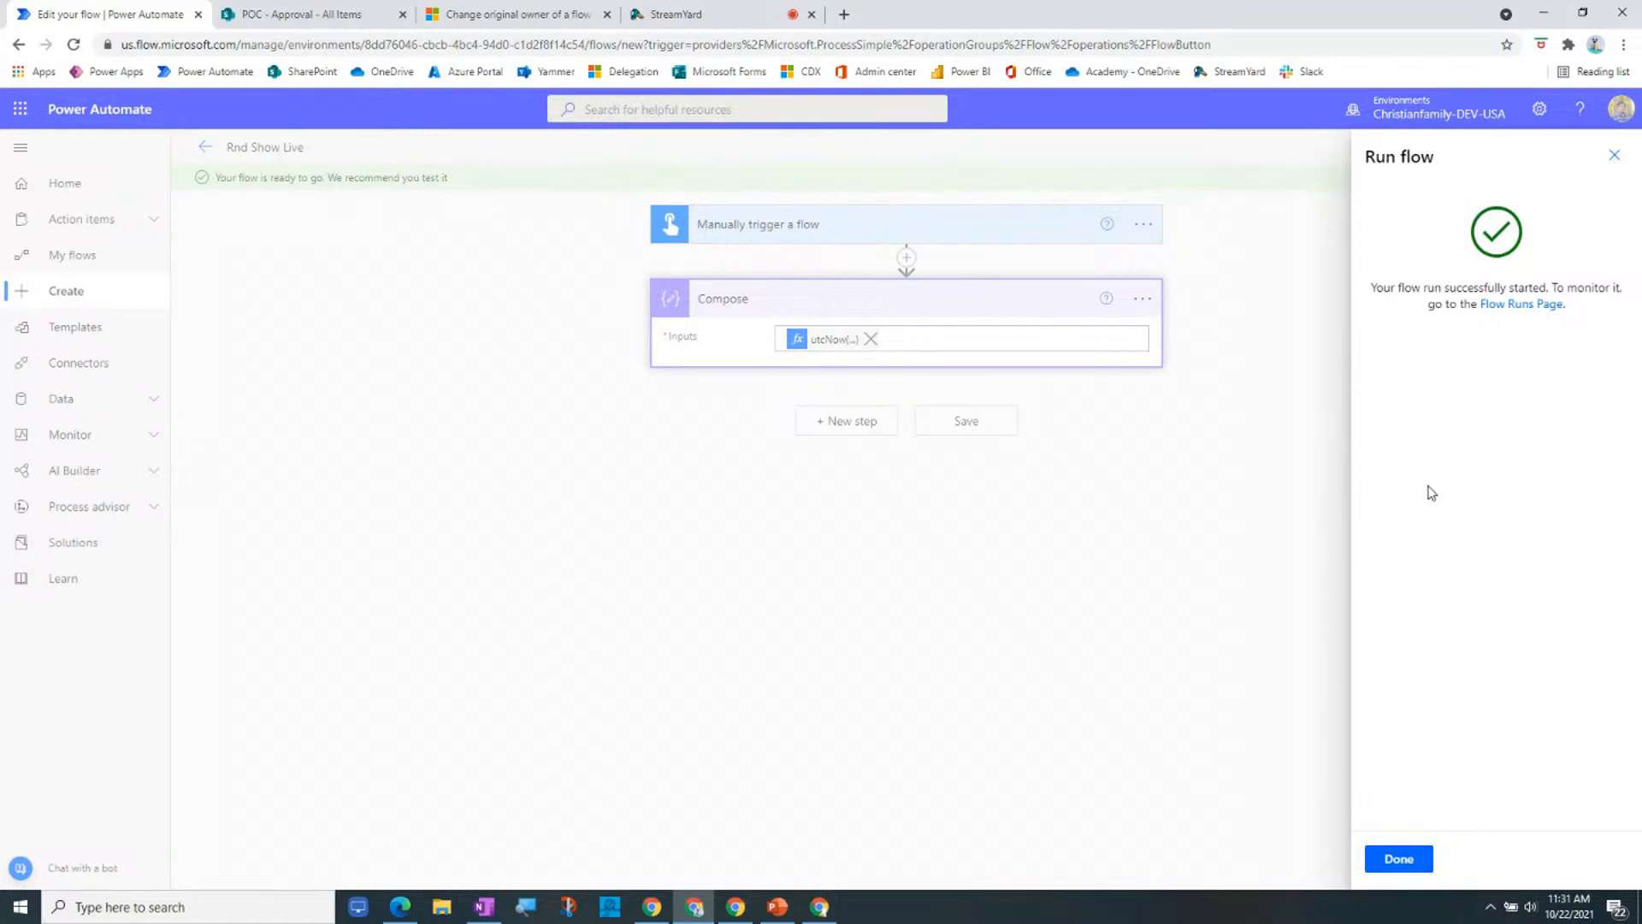
pyautogui.click(1400, 859)
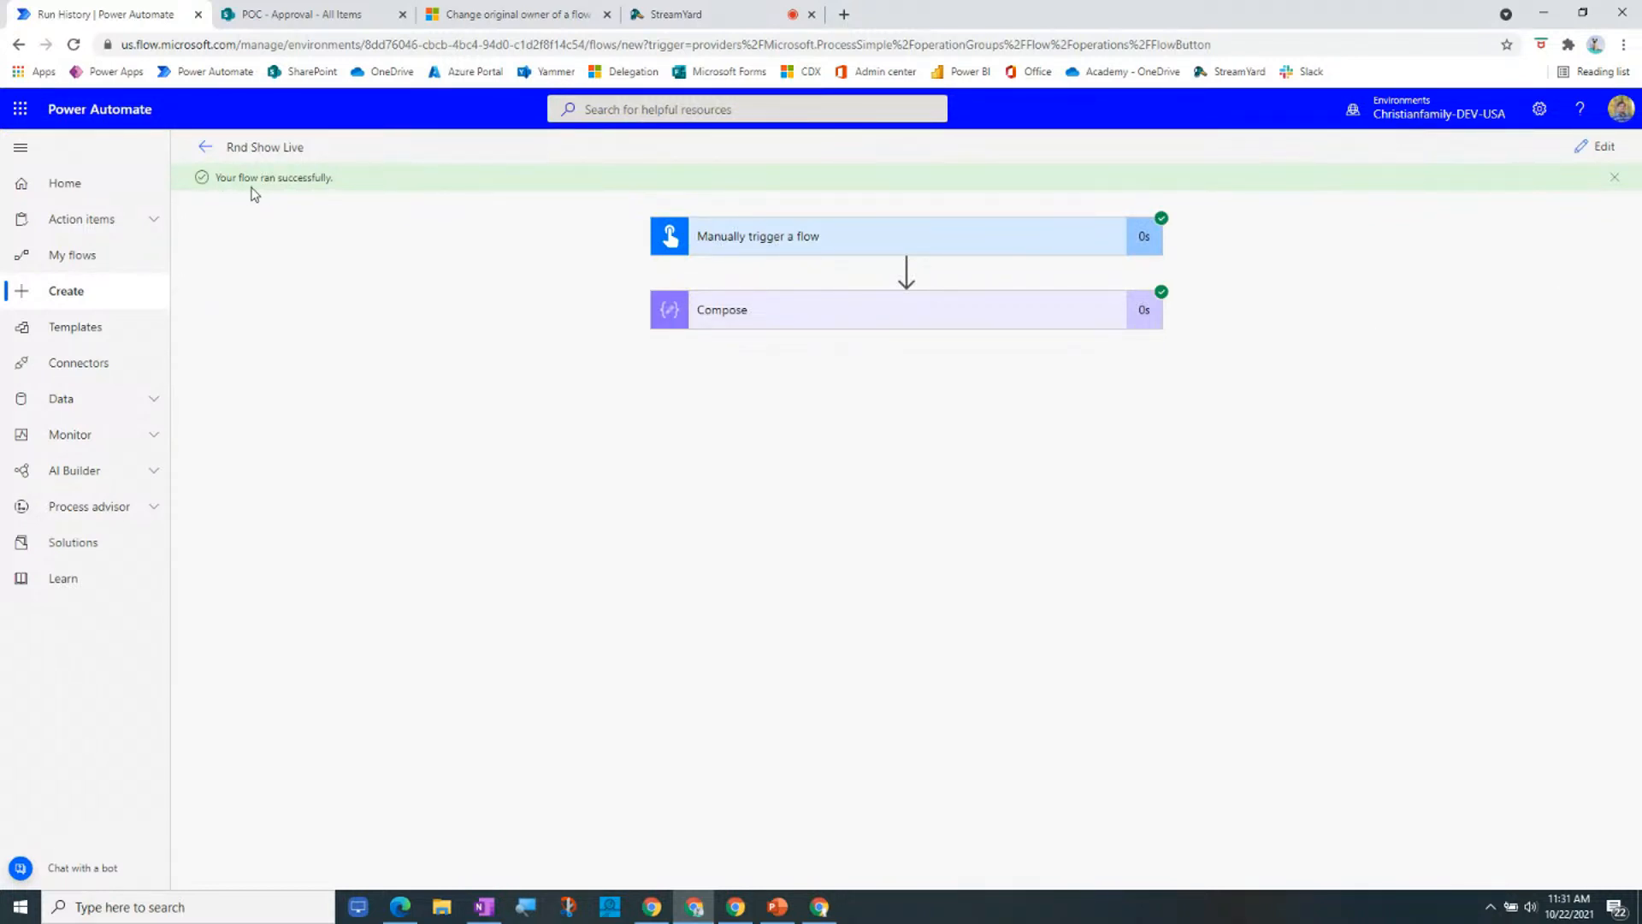
# Step: Inspect the Compose step's UTC timestamp output, then return to editing the flow
pyautogui.click(836, 319)
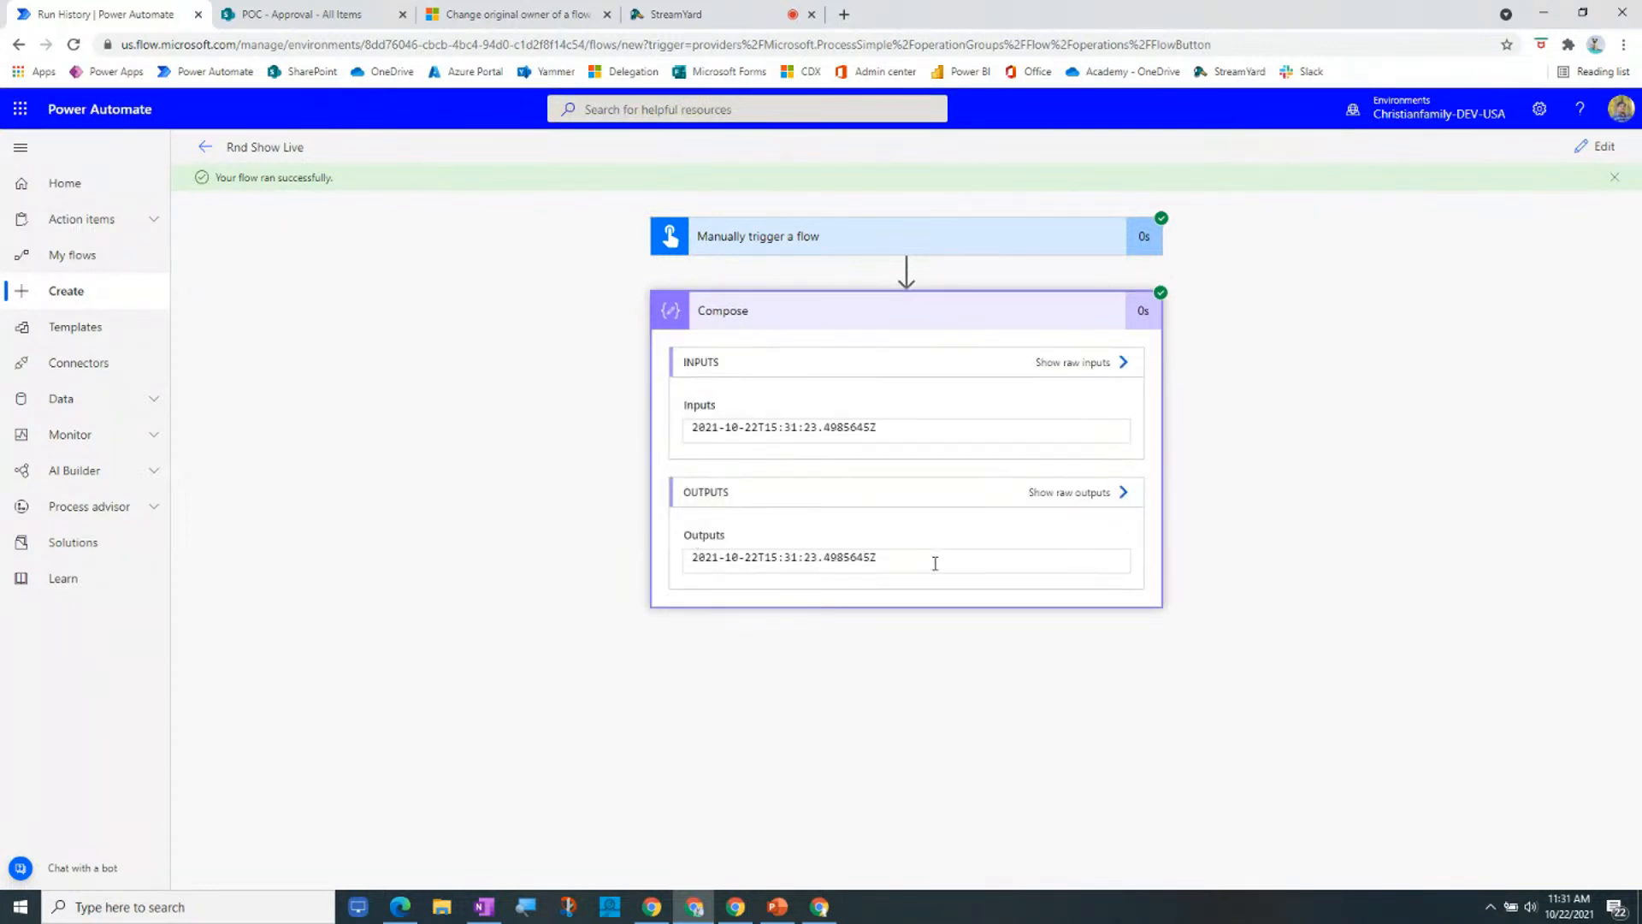
pyautogui.moveTo(935, 561); pyautogui.dragTo(689, 556)
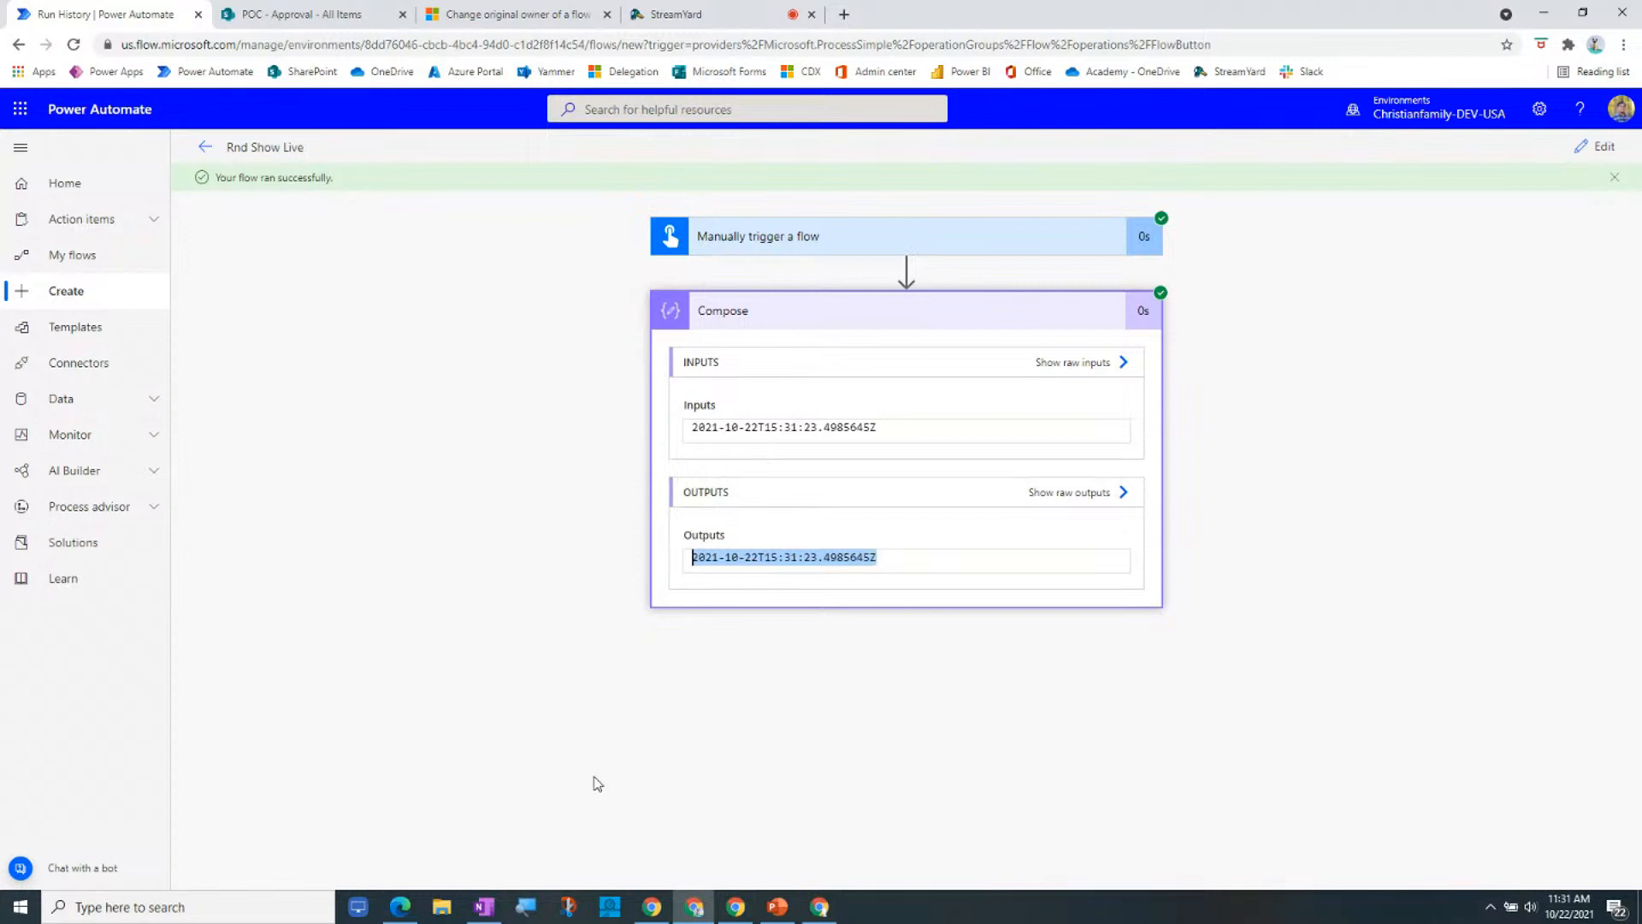
pyautogui.click(1597, 147)
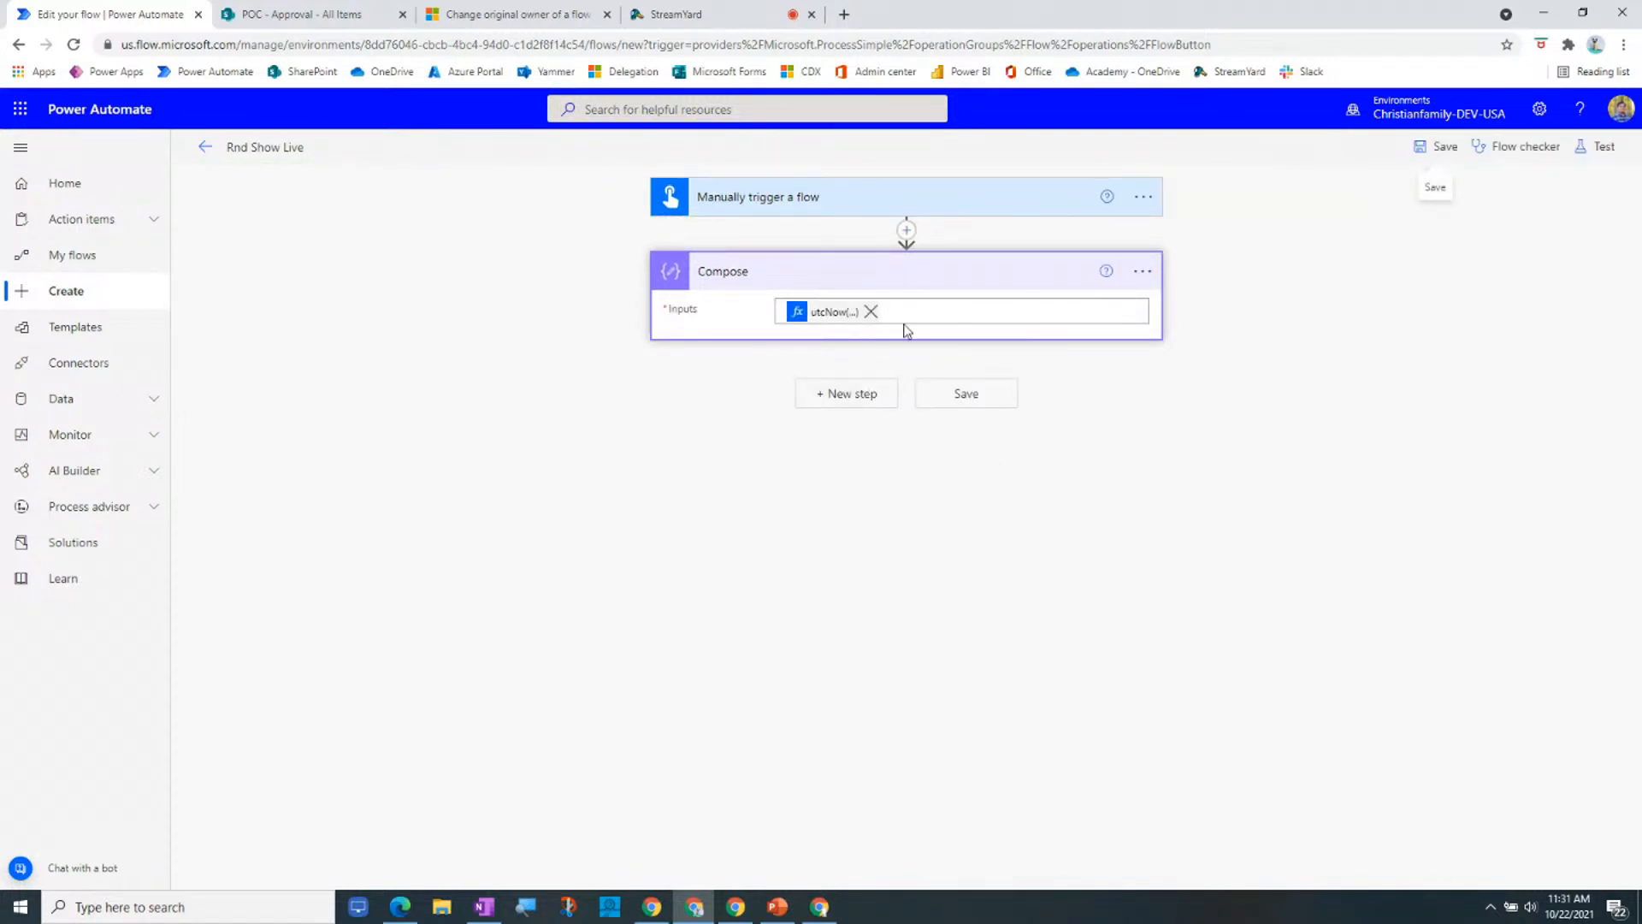
# Step: Rename the first Compose step to 'Compose- OriginalUTC' and add a new step below it
pyautogui.click(1143, 271)
pyautogui.click(1222, 306)
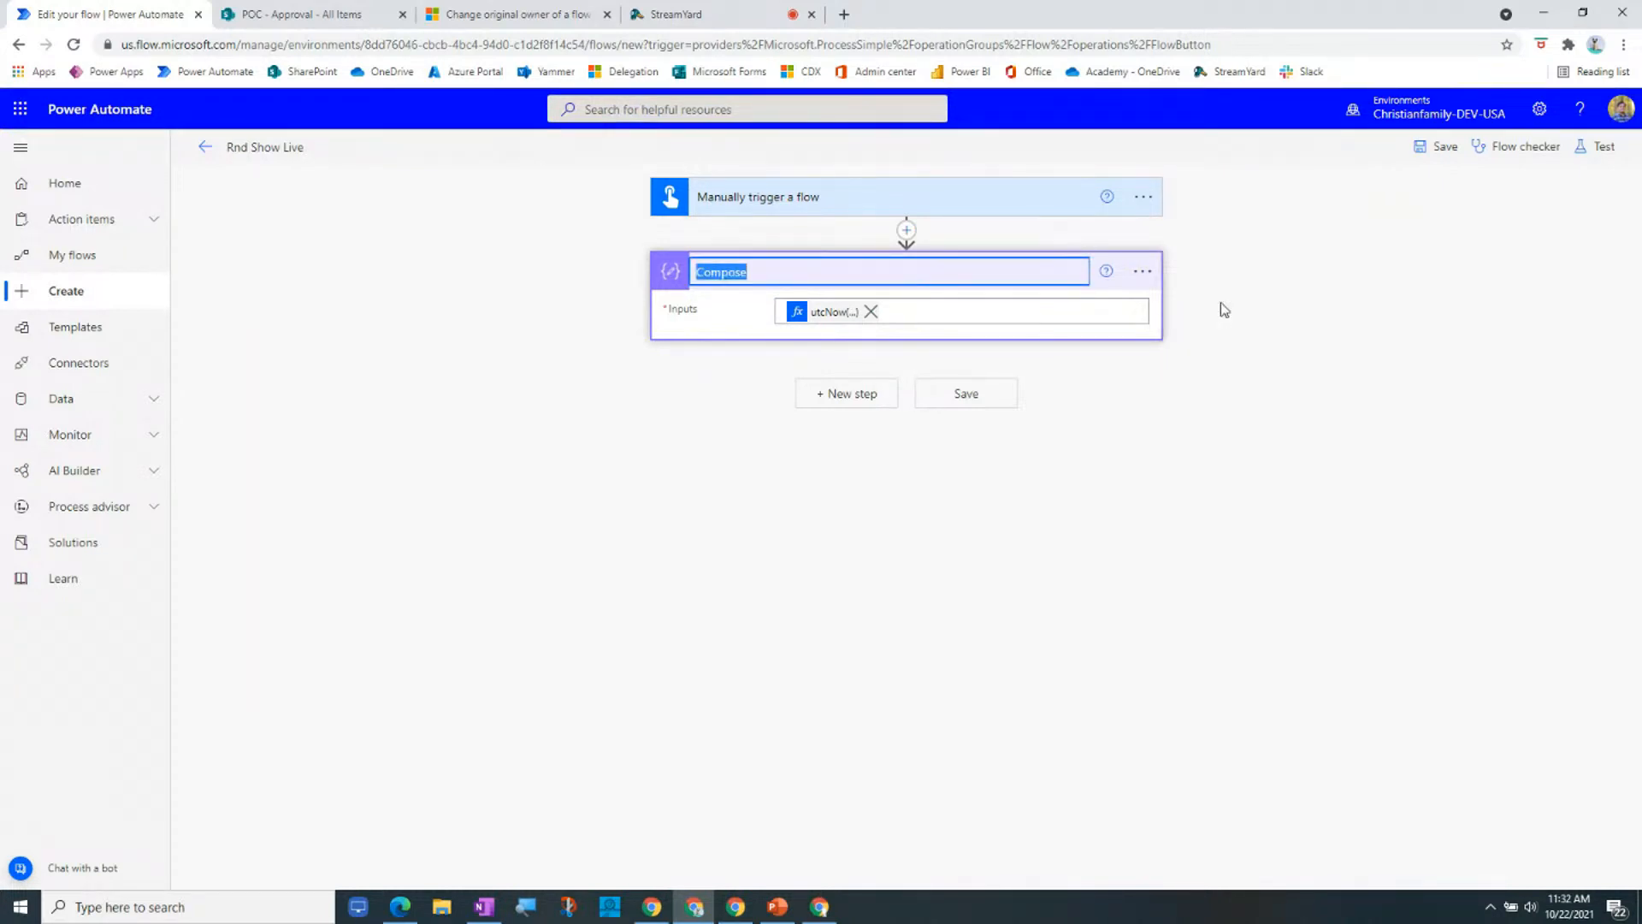
pyautogui.click(1223, 317)
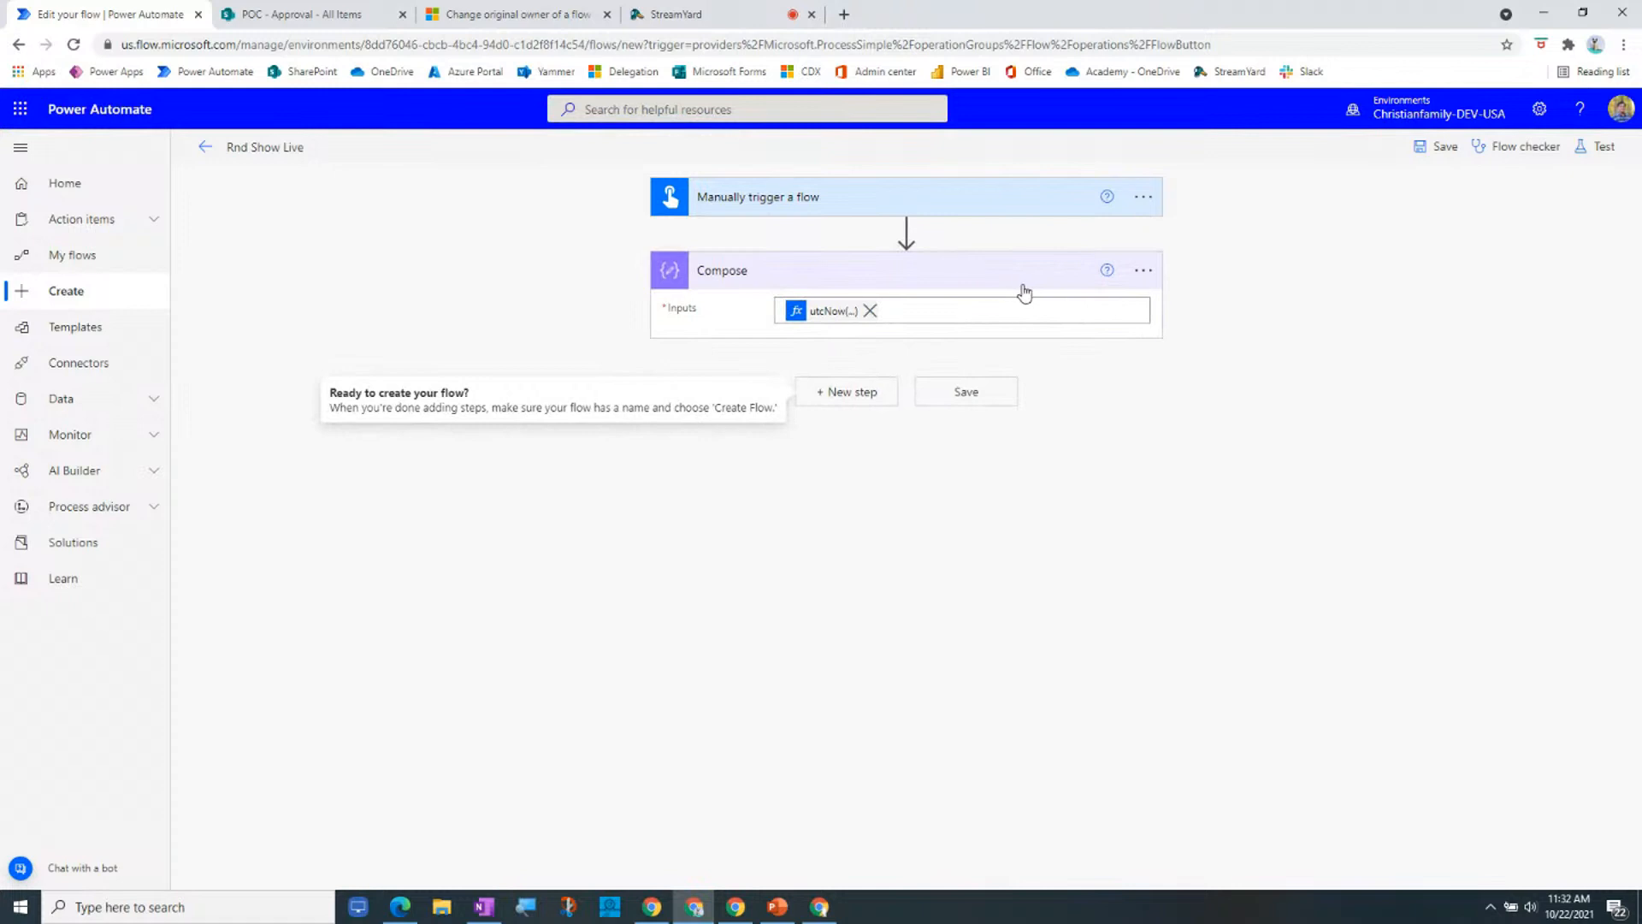
pyautogui.click(1150, 282)
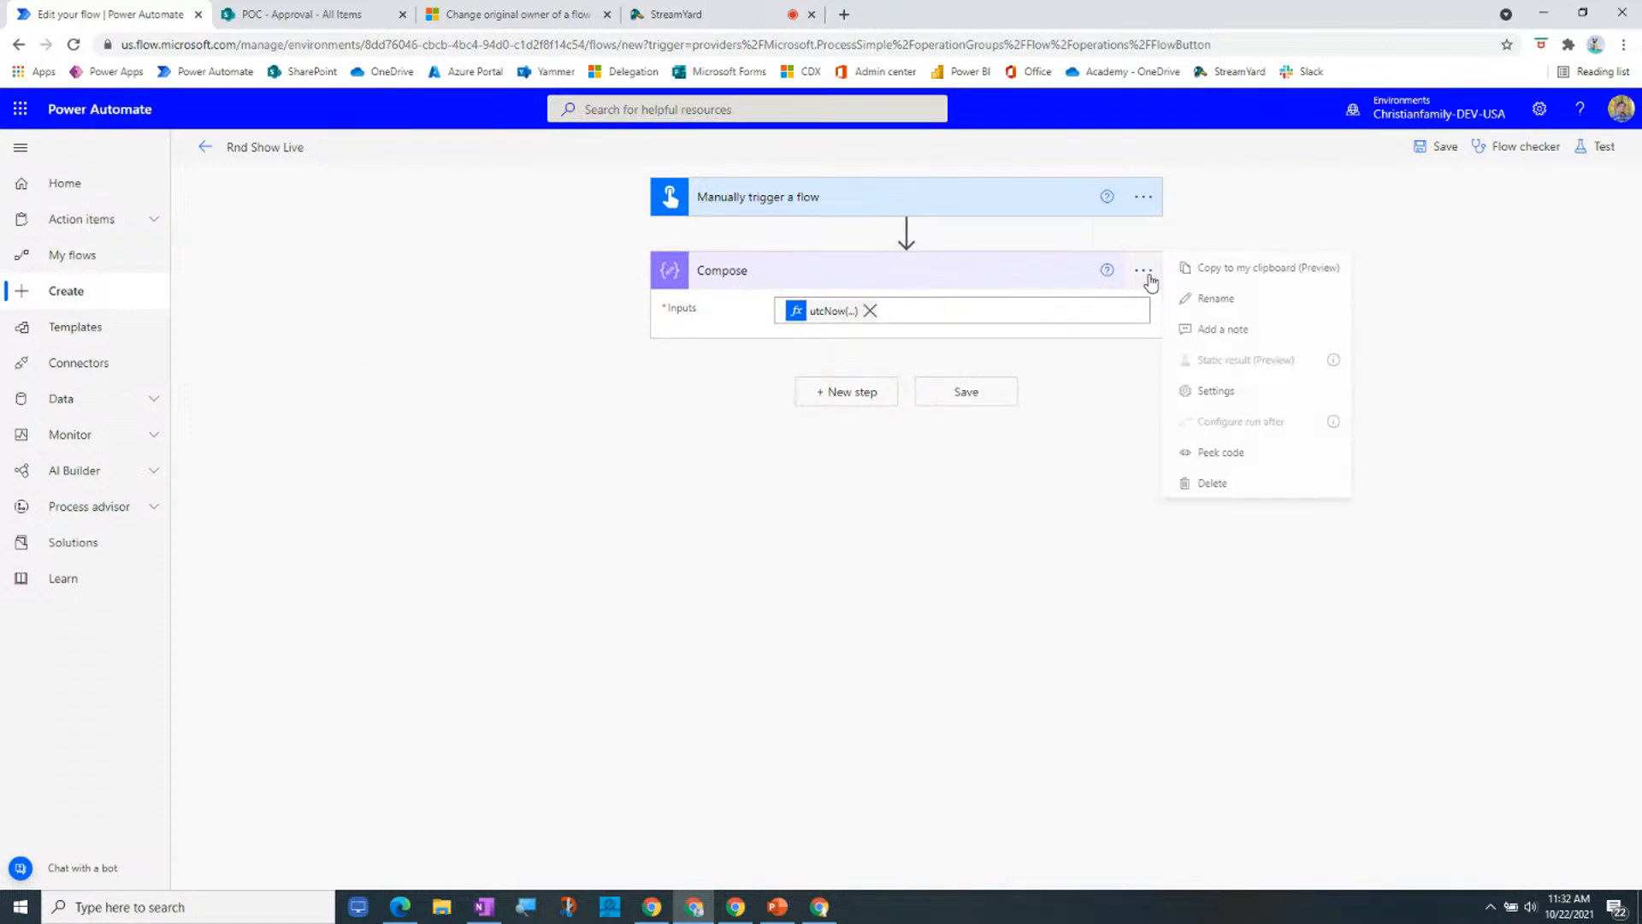
pyautogui.click(1202, 300)
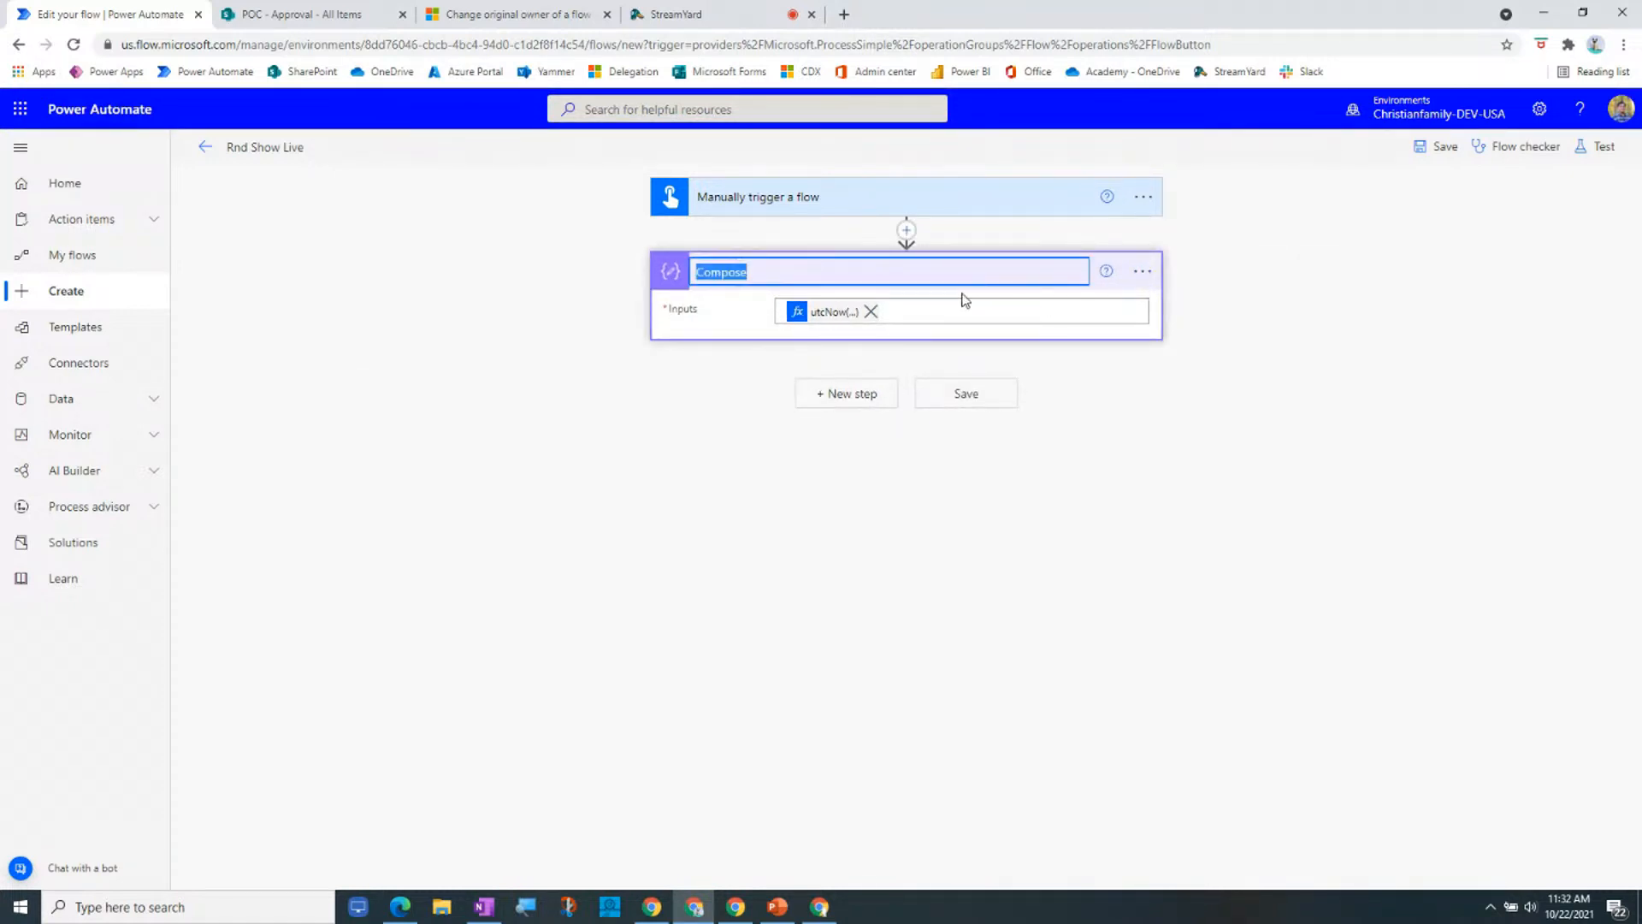
pyautogui.press('End')
pyautogui.write('- OriginalUTC')
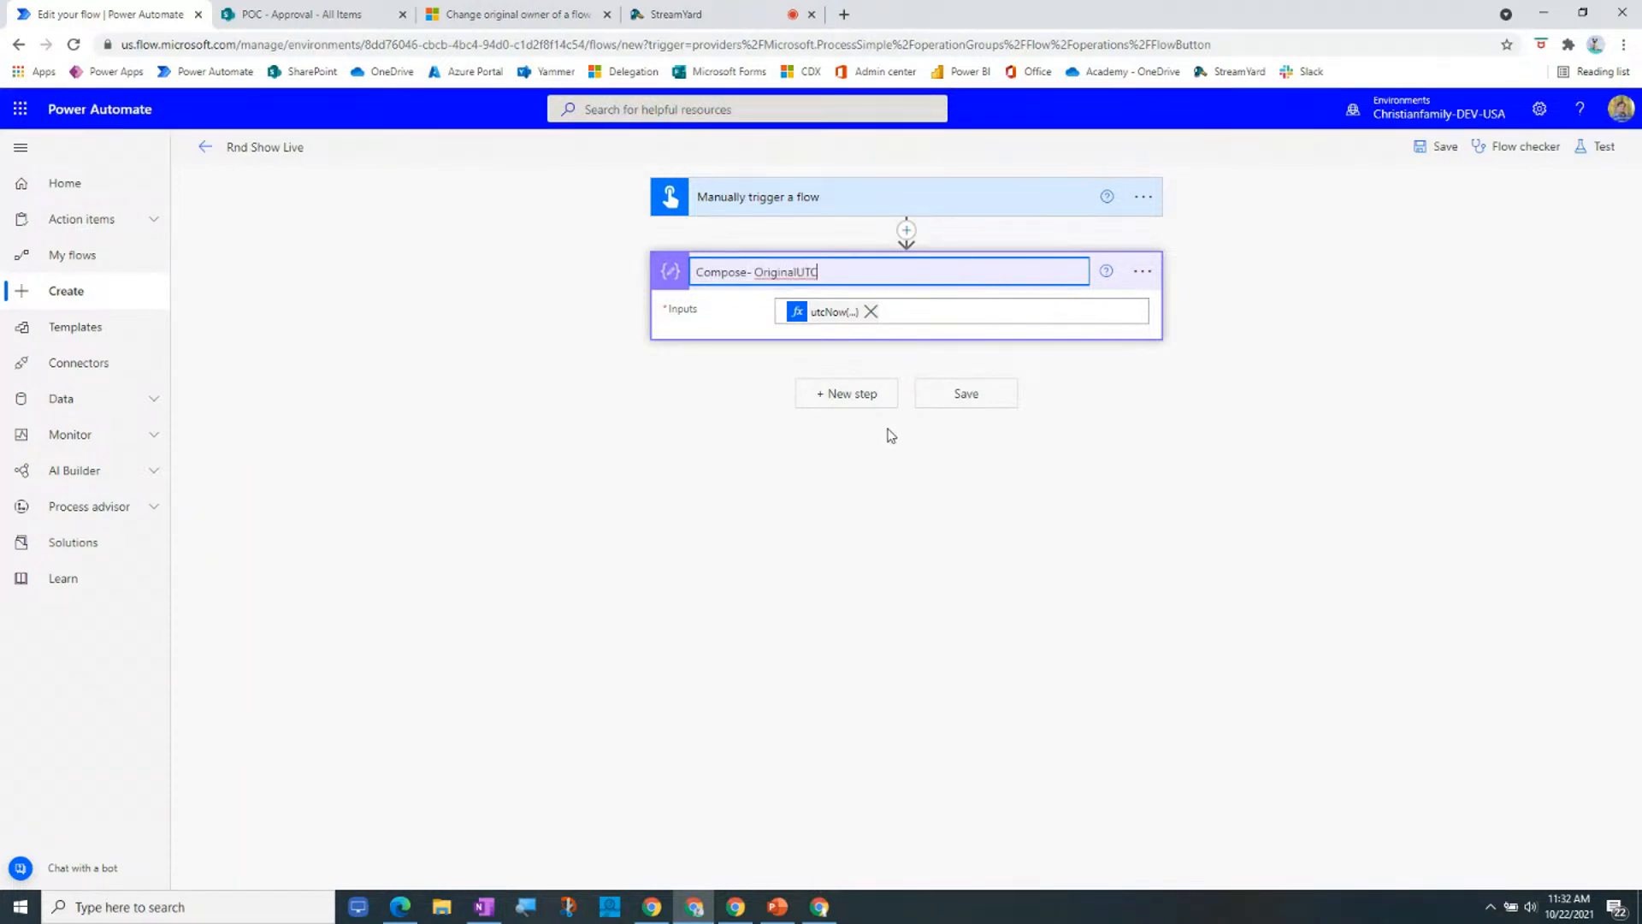
pyautogui.click(872, 399)
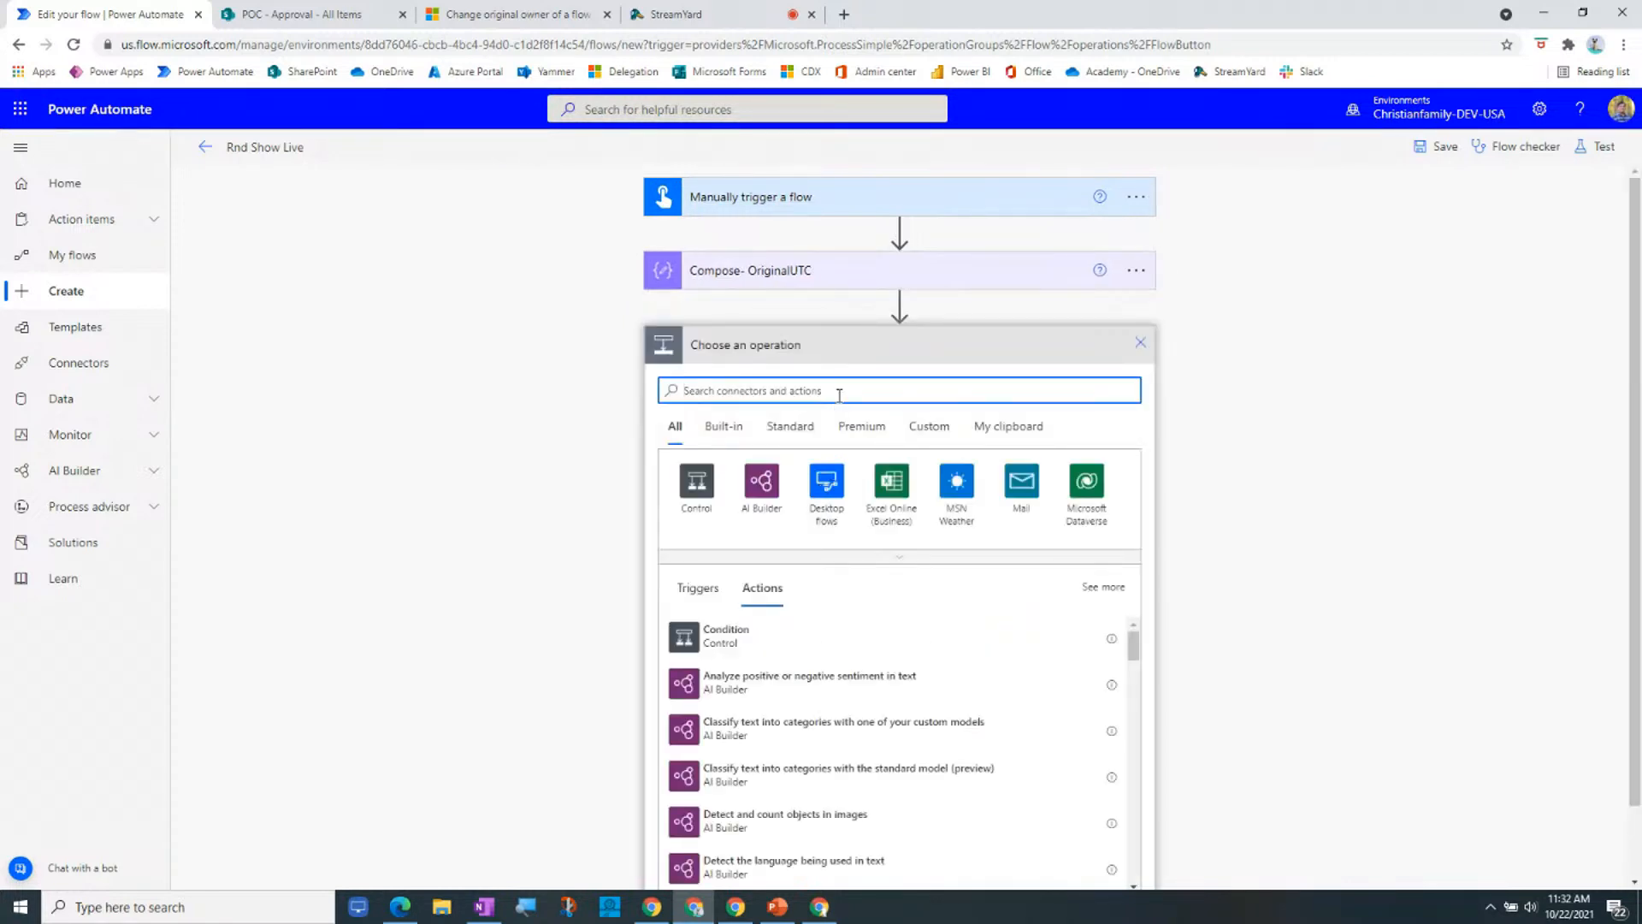
# Step: Add a second Compose step named 'Compose-Data and Time format', then insert a step between the Compose steps
pyautogui.write('compose')
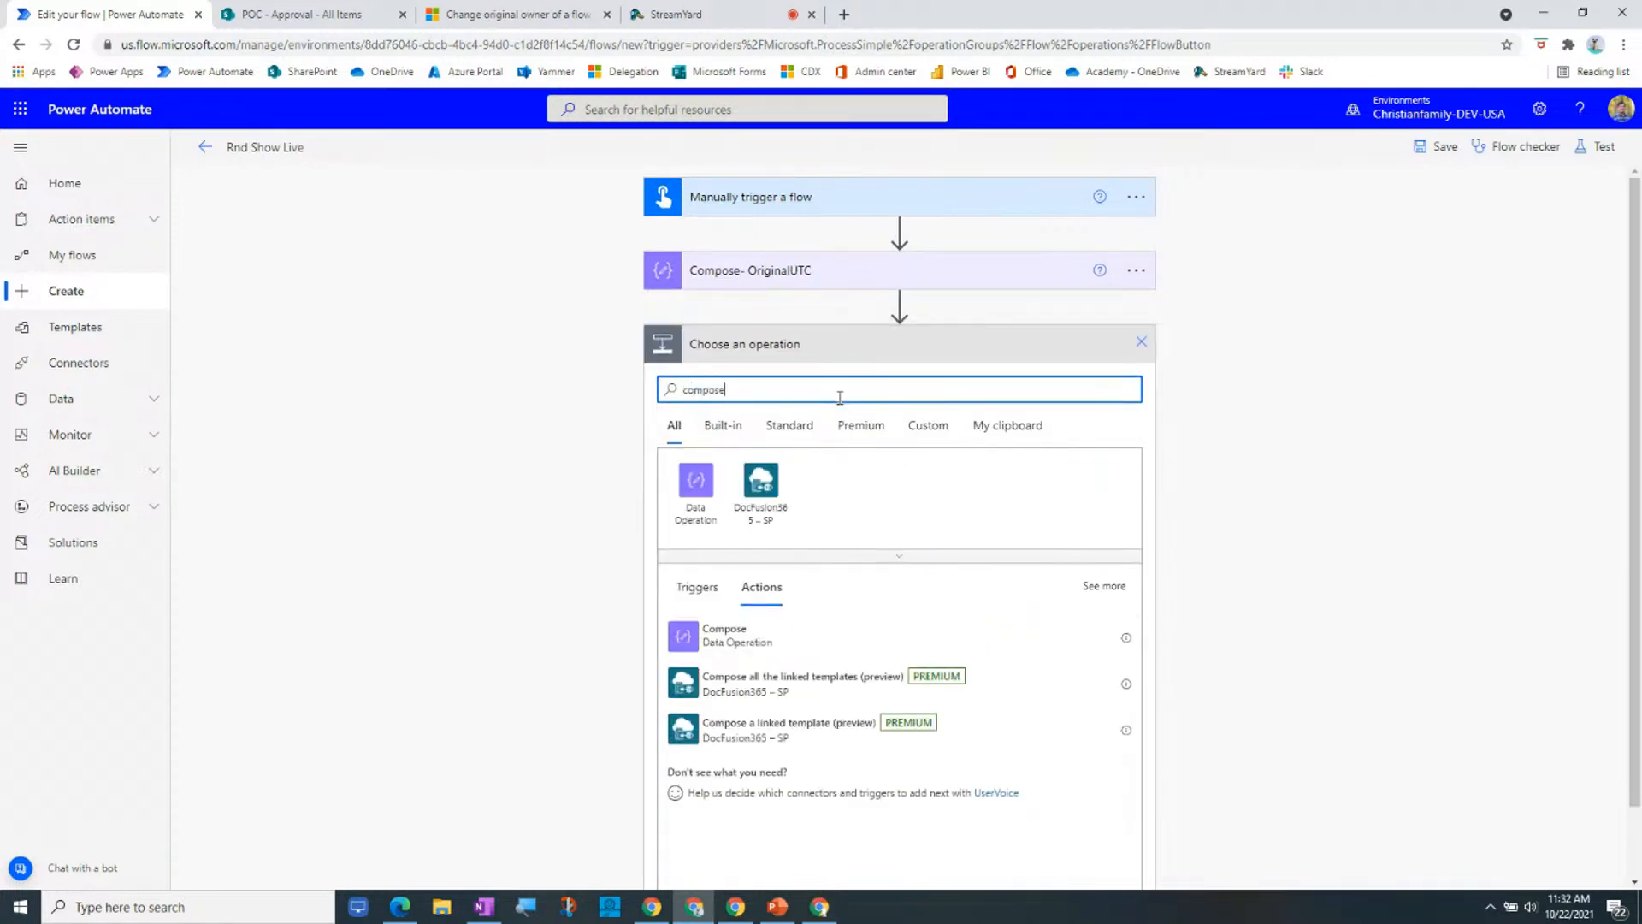
pyautogui.click(697, 635)
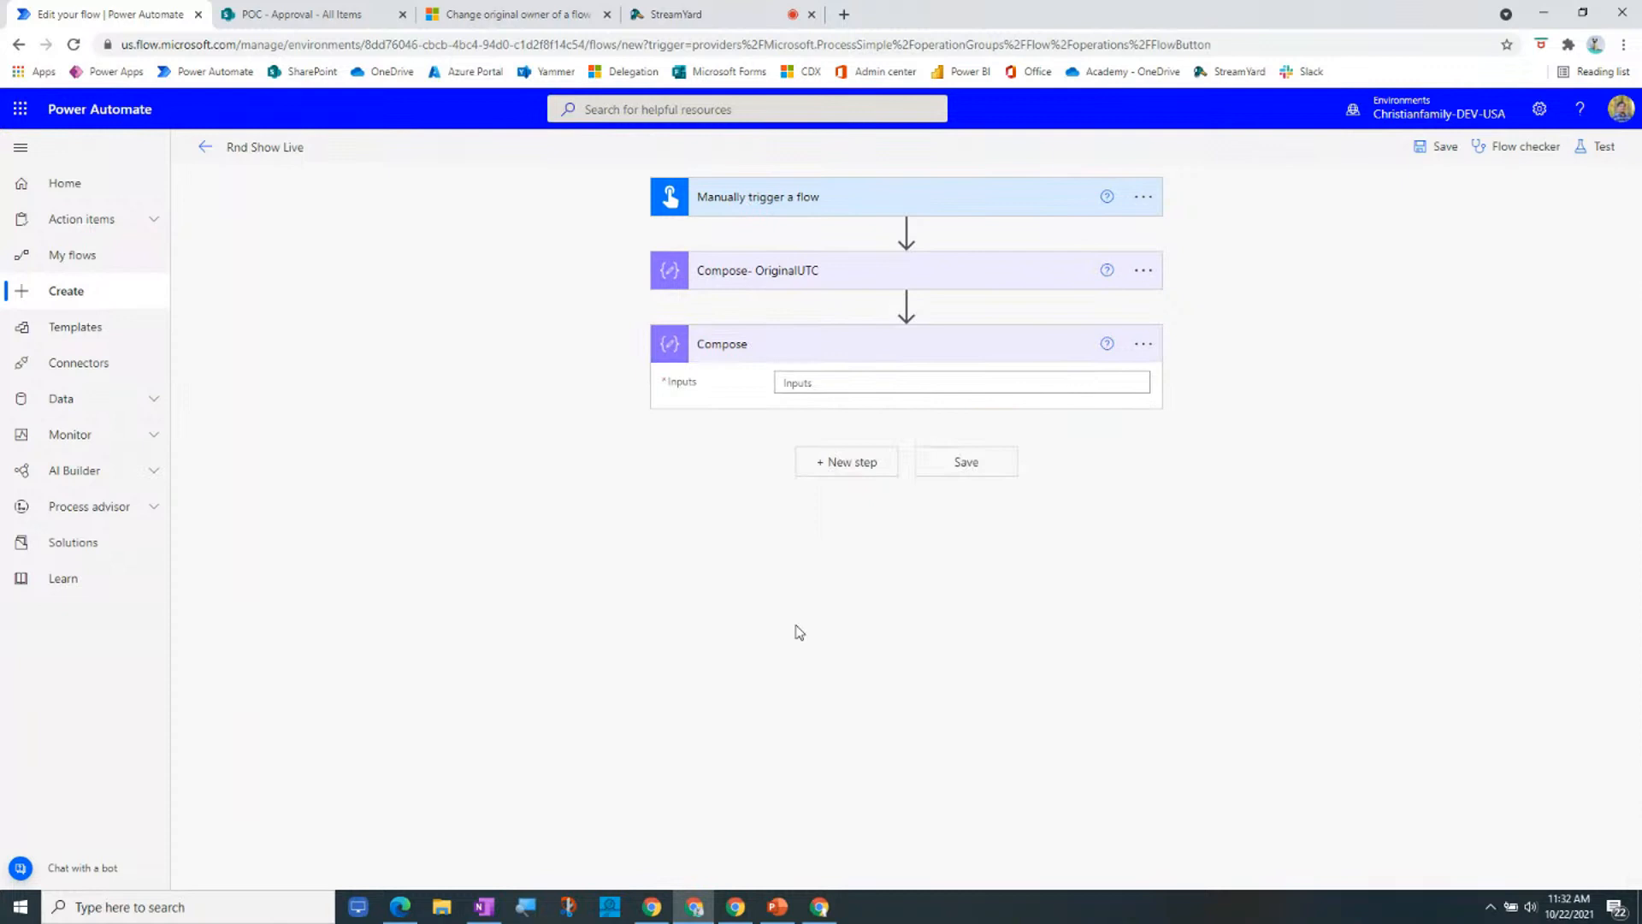
pyautogui.click(1143, 345)
pyautogui.click(1214, 370)
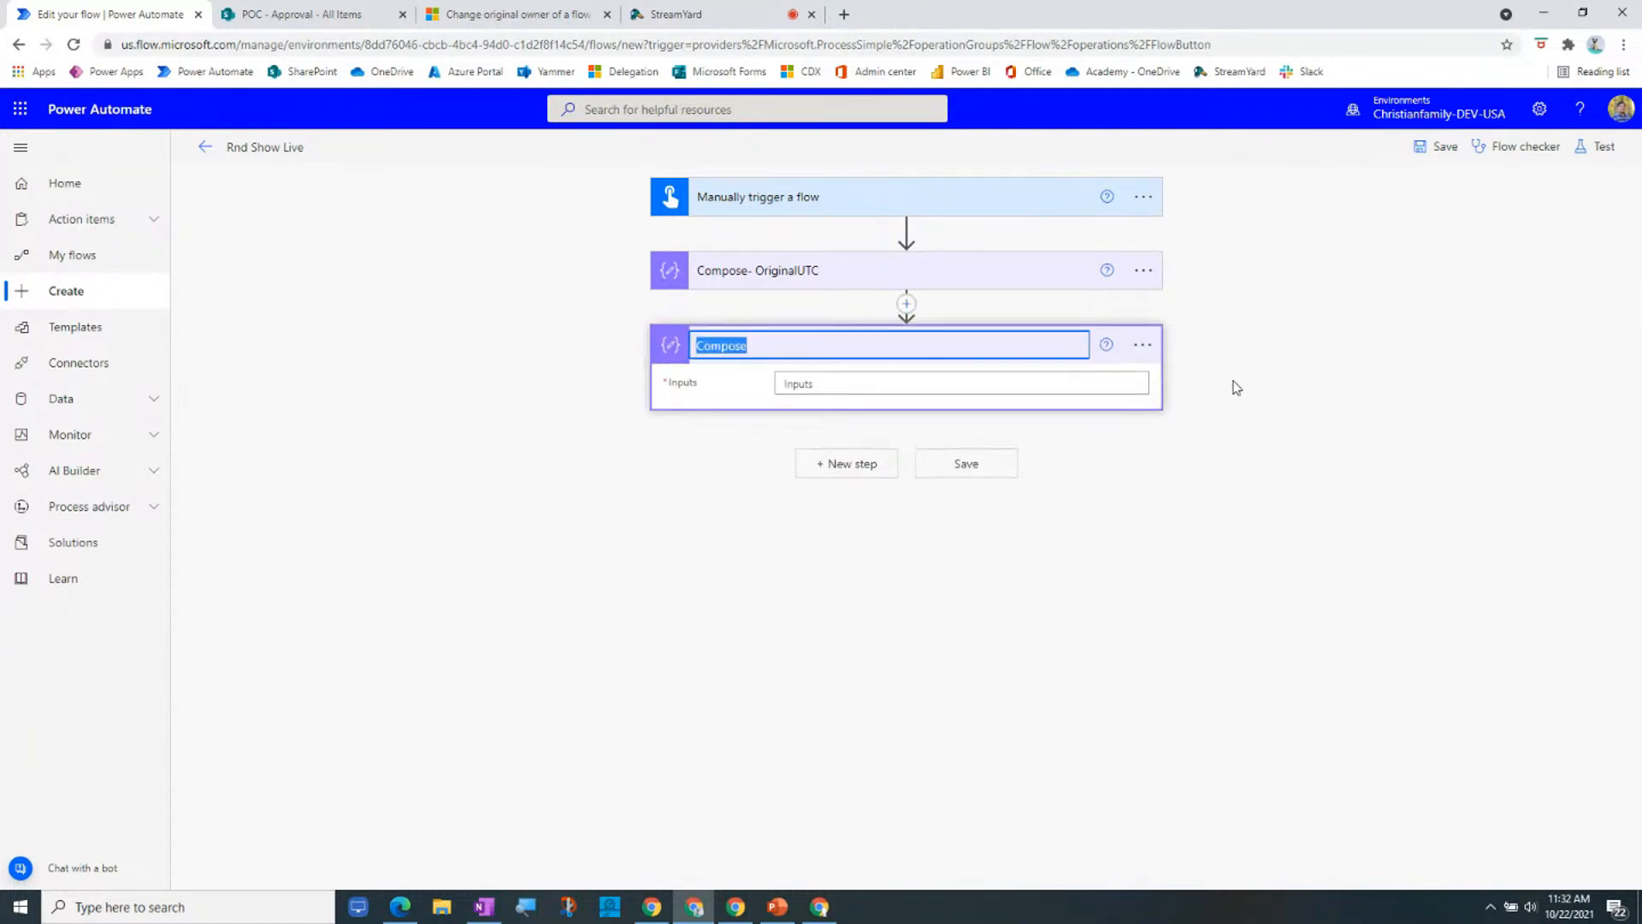
pyautogui.press('End')
pyautogui.write('-Data and Time format')
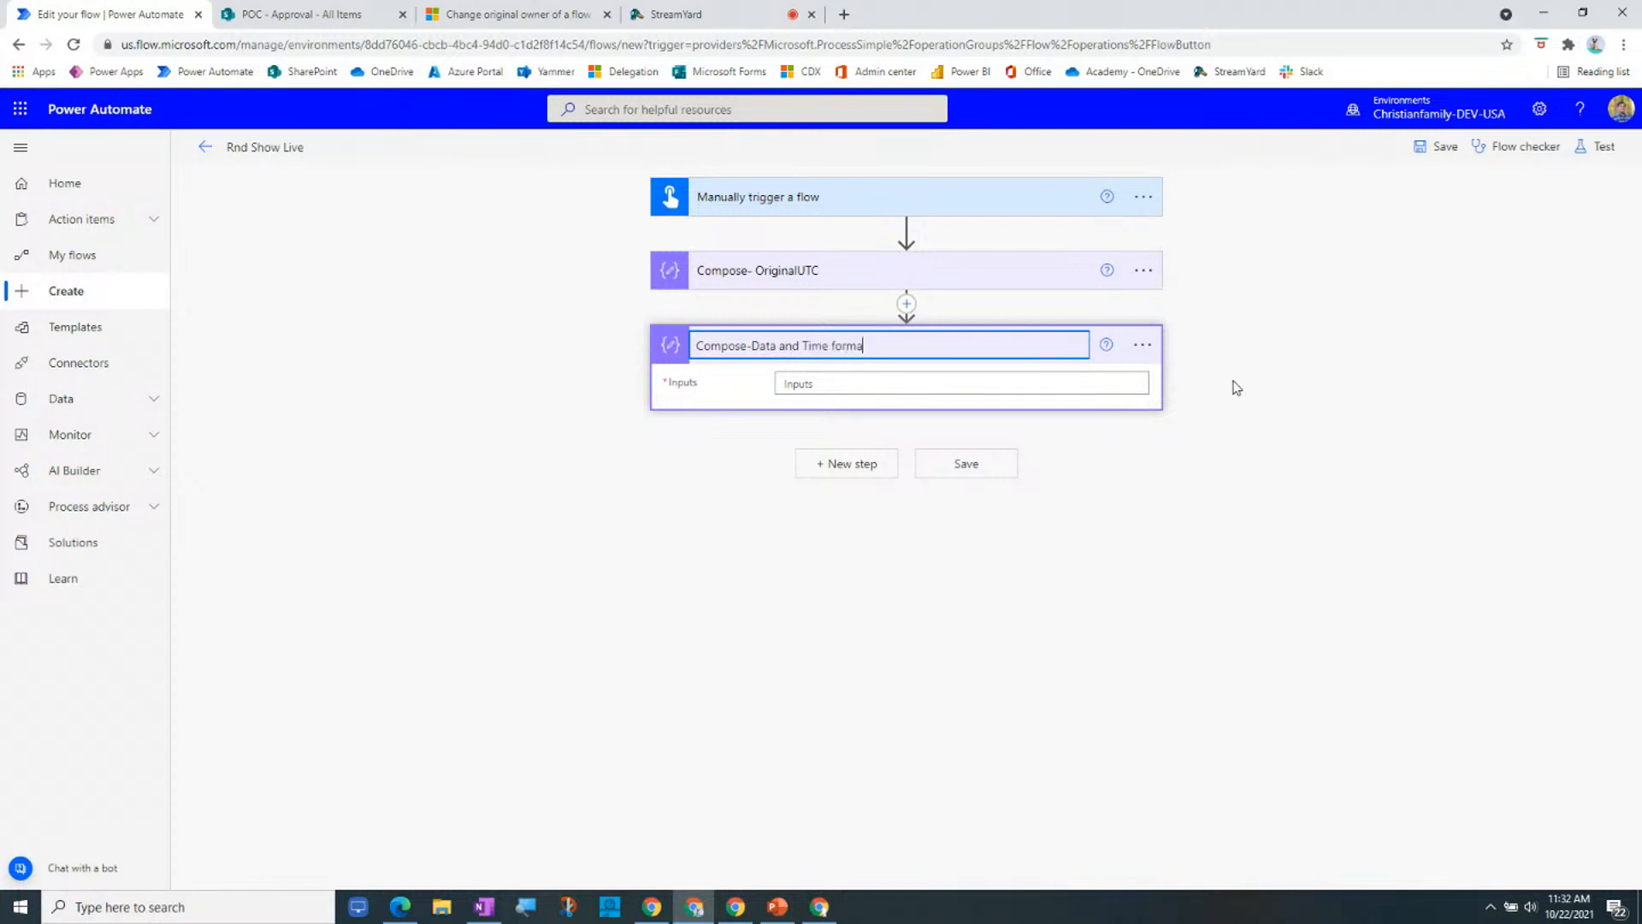
pyautogui.click(1088, 381)
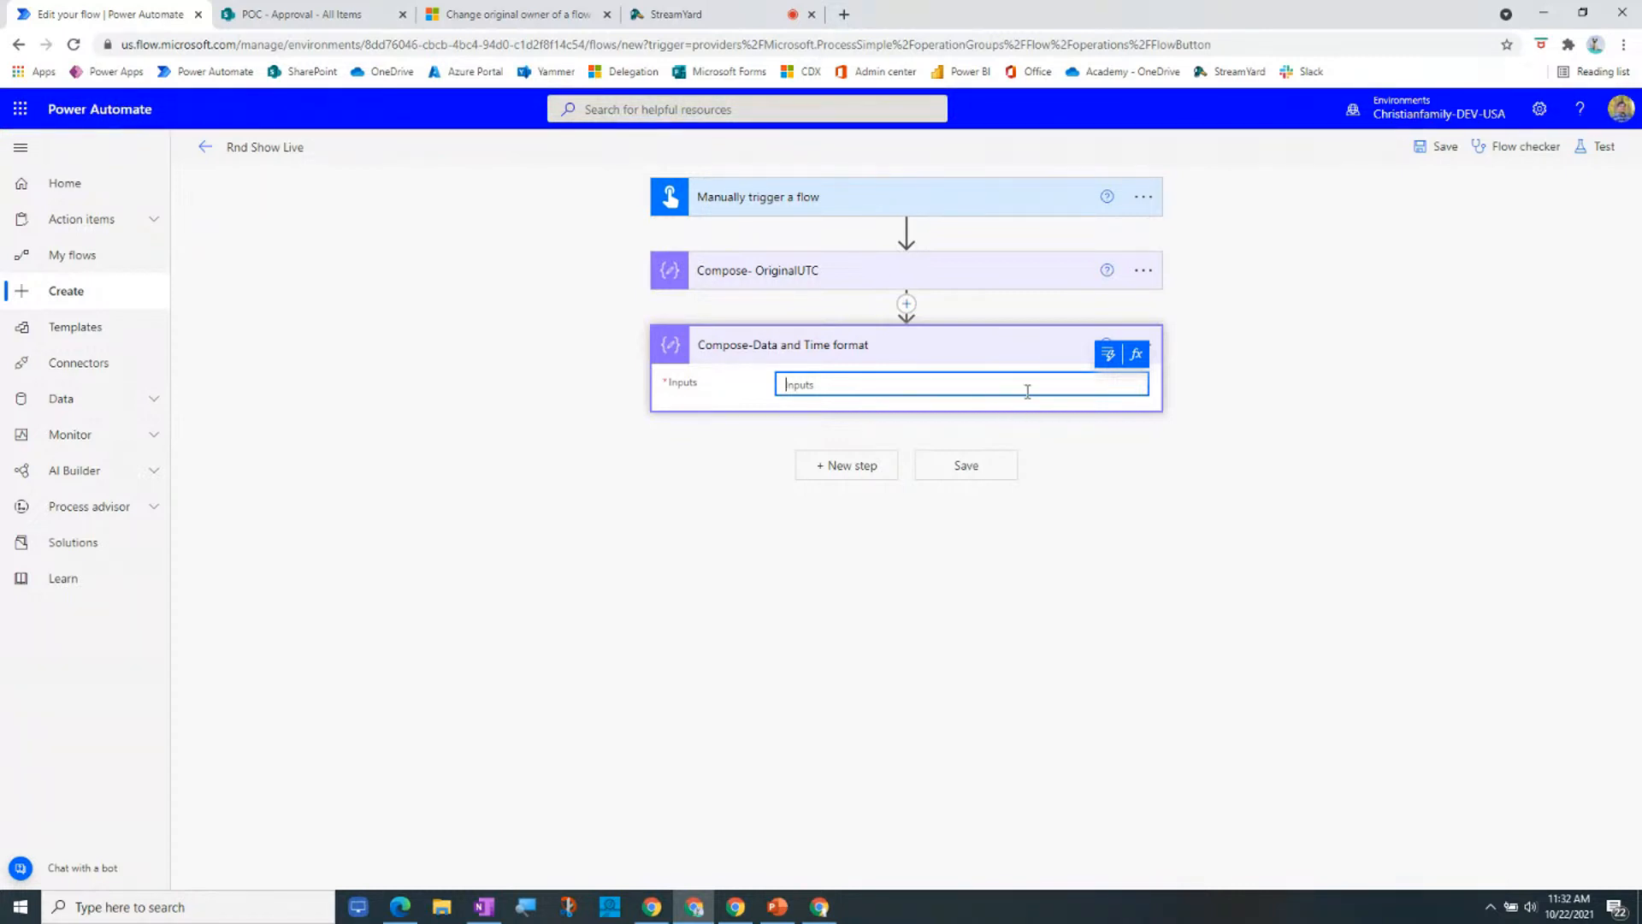
pyautogui.click(907, 304)
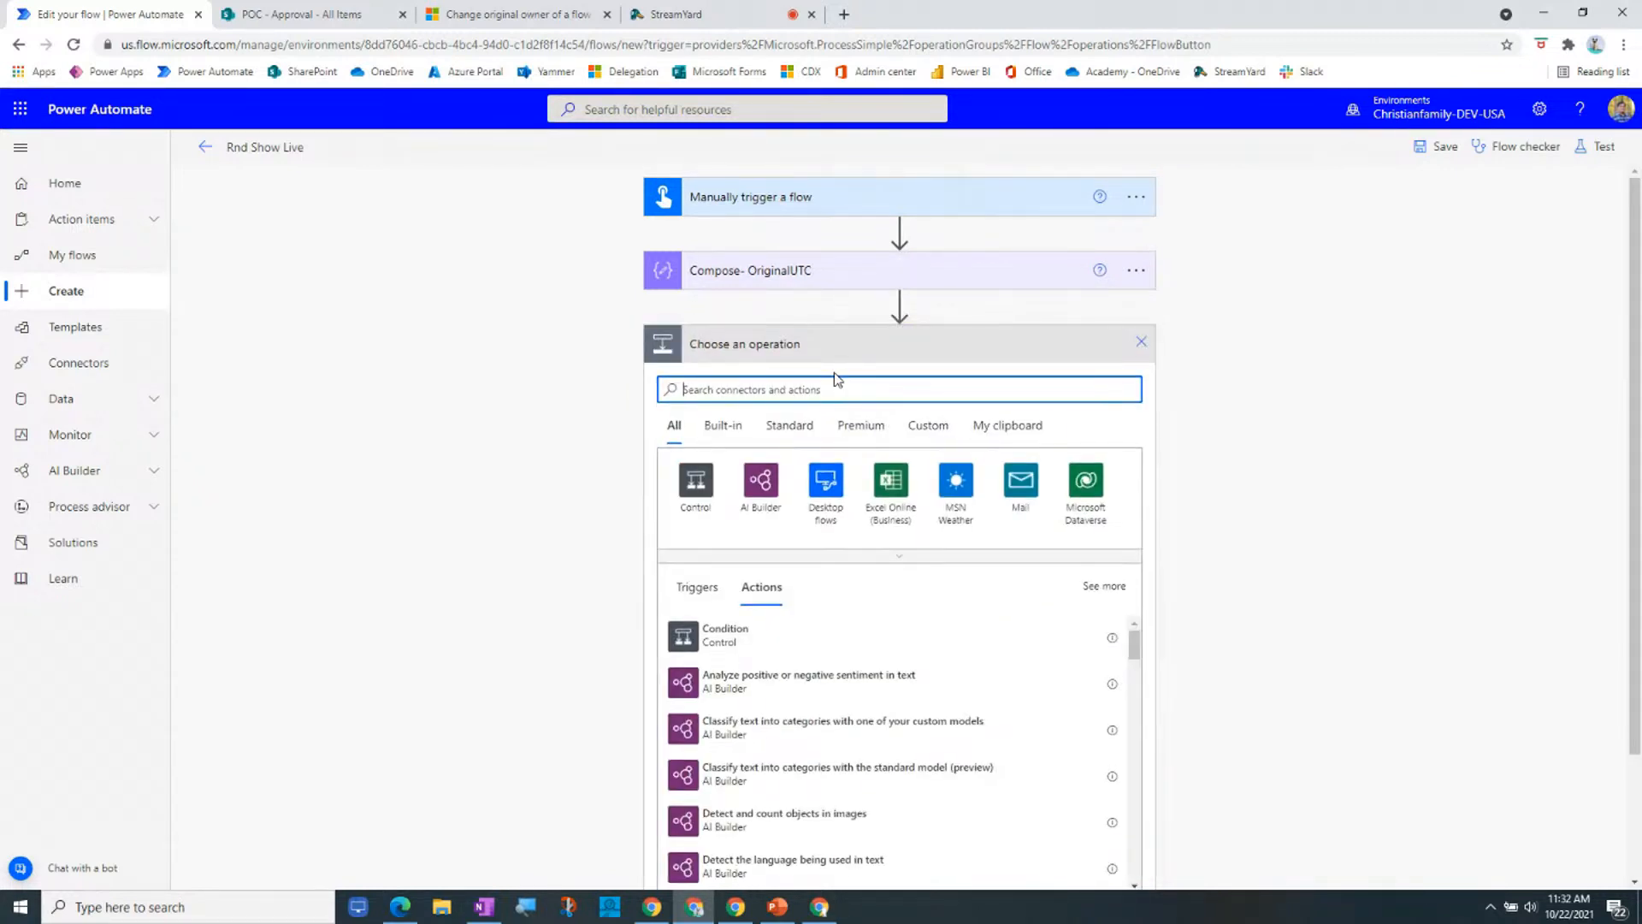
pyautogui.write('data')
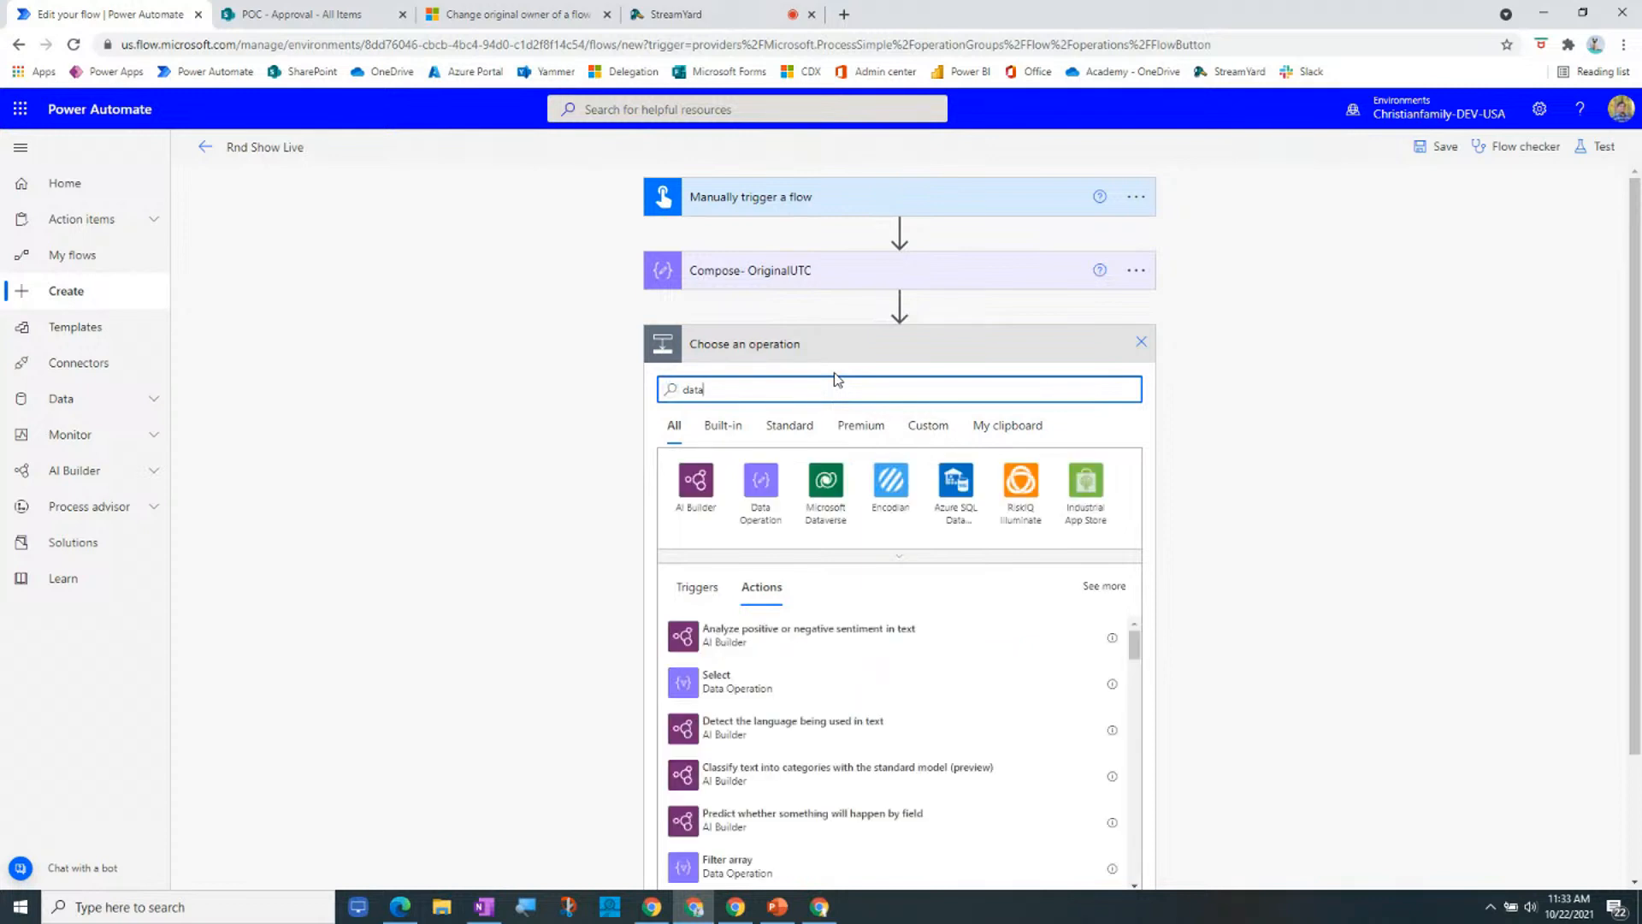
# Step: Insert the Date Time 'Convert time zone' action between the two Compose steps
pyautogui.press('BackSpace')
pyautogui.write('e')
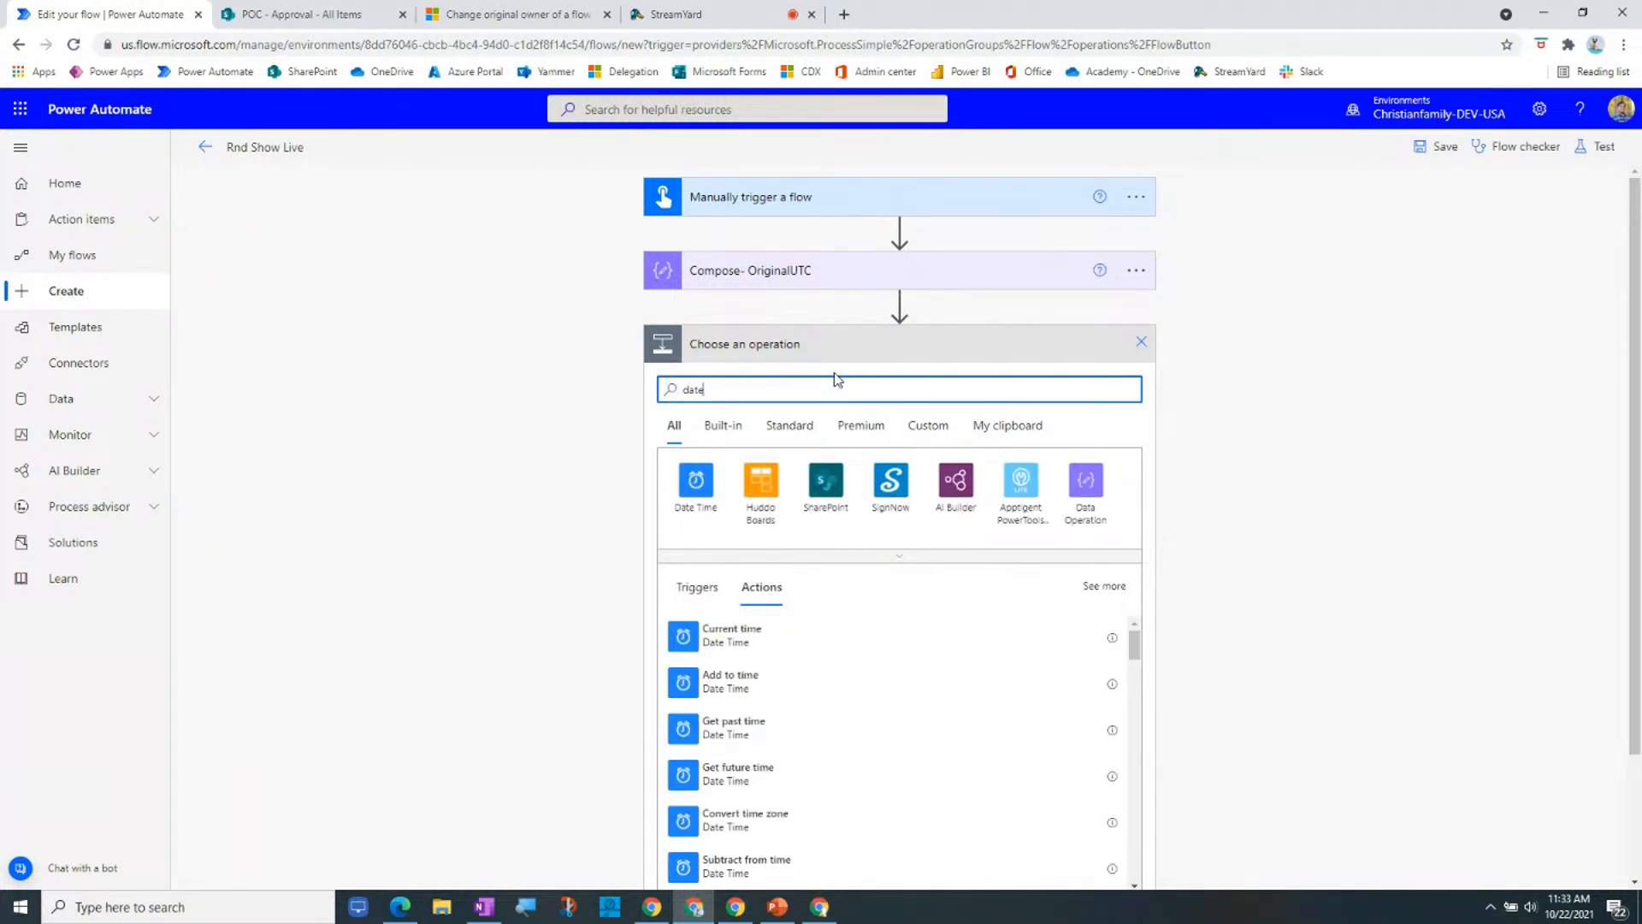
pyautogui.click(693, 486)
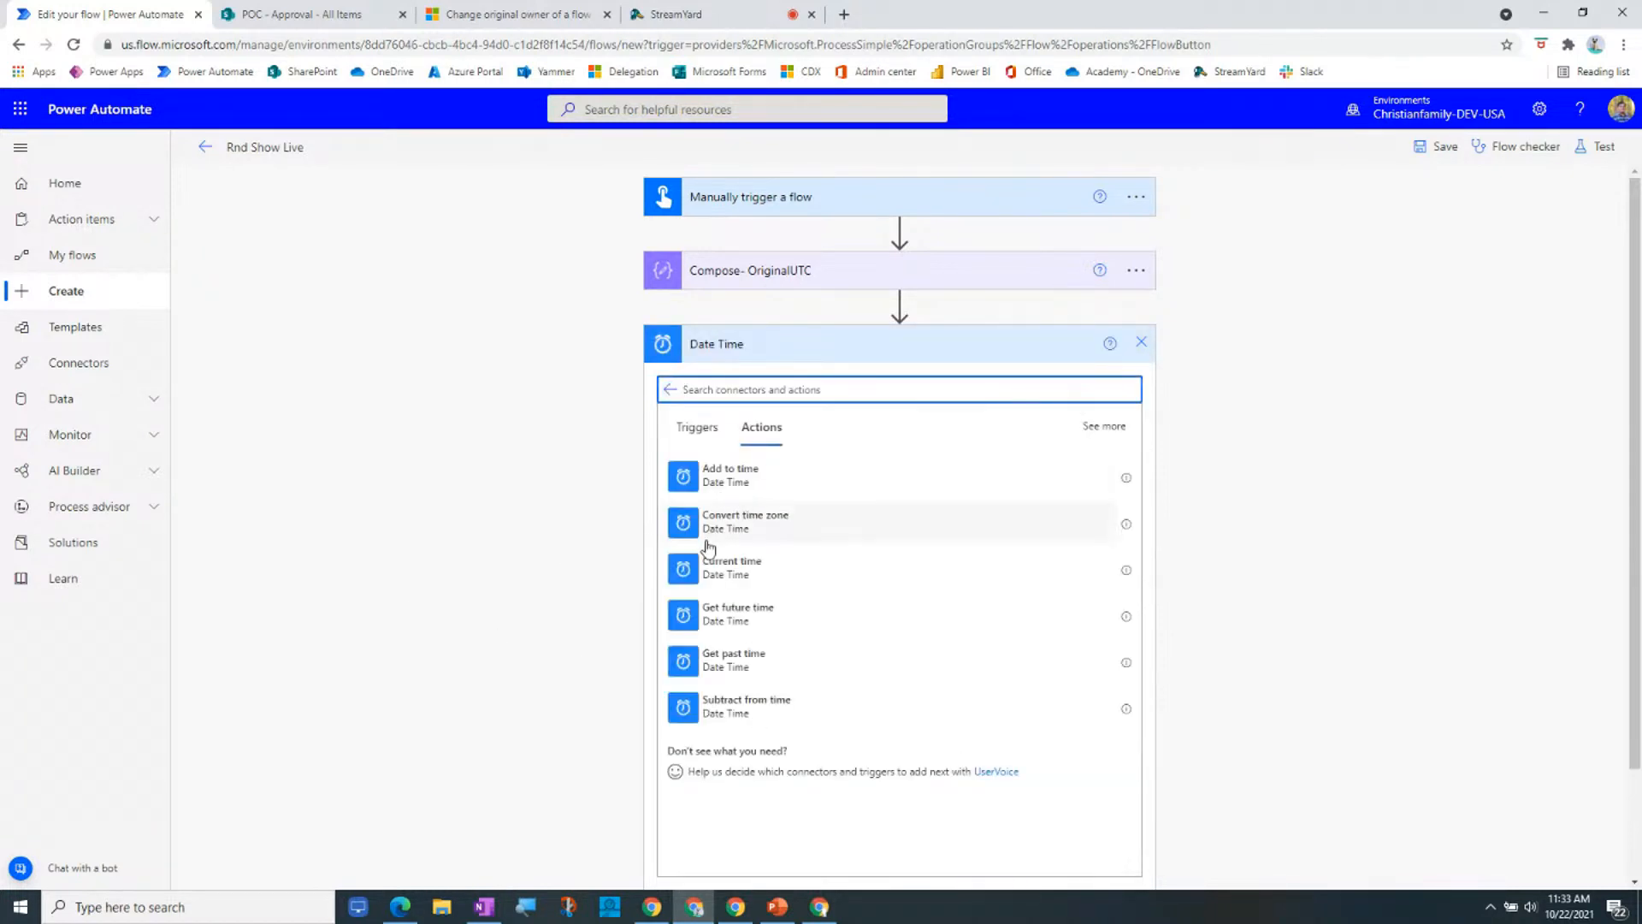
pyautogui.click(767, 535)
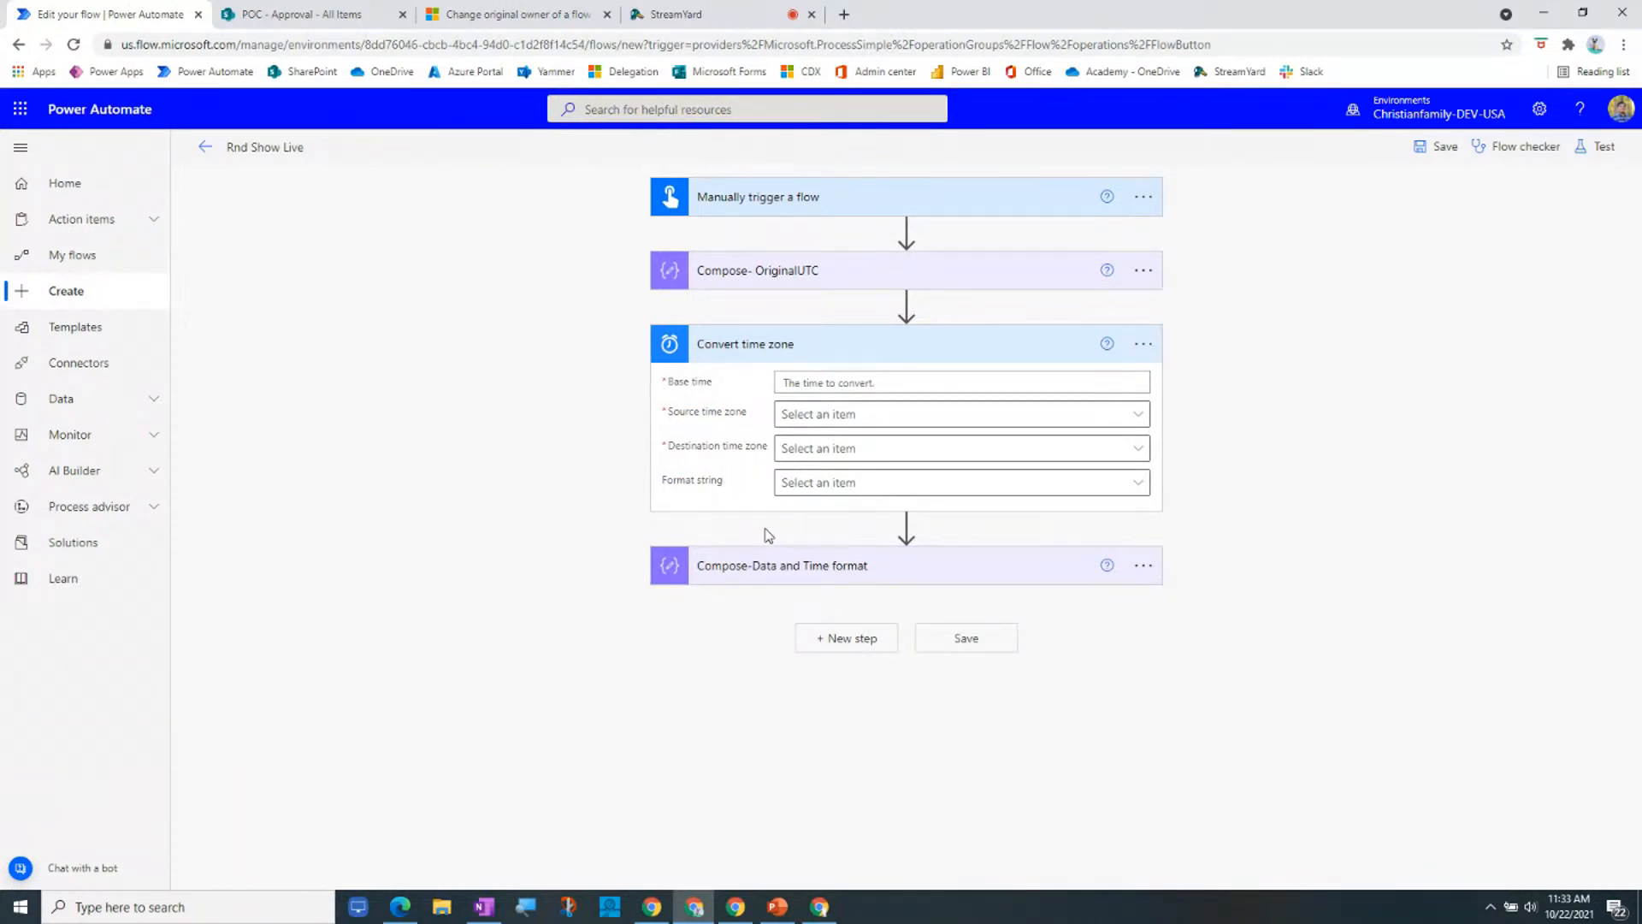
# Step: Set Base time to the OriginalUTC Outputs and source time zone to Eastern Time (US & Canada)
pyautogui.click(952, 383)
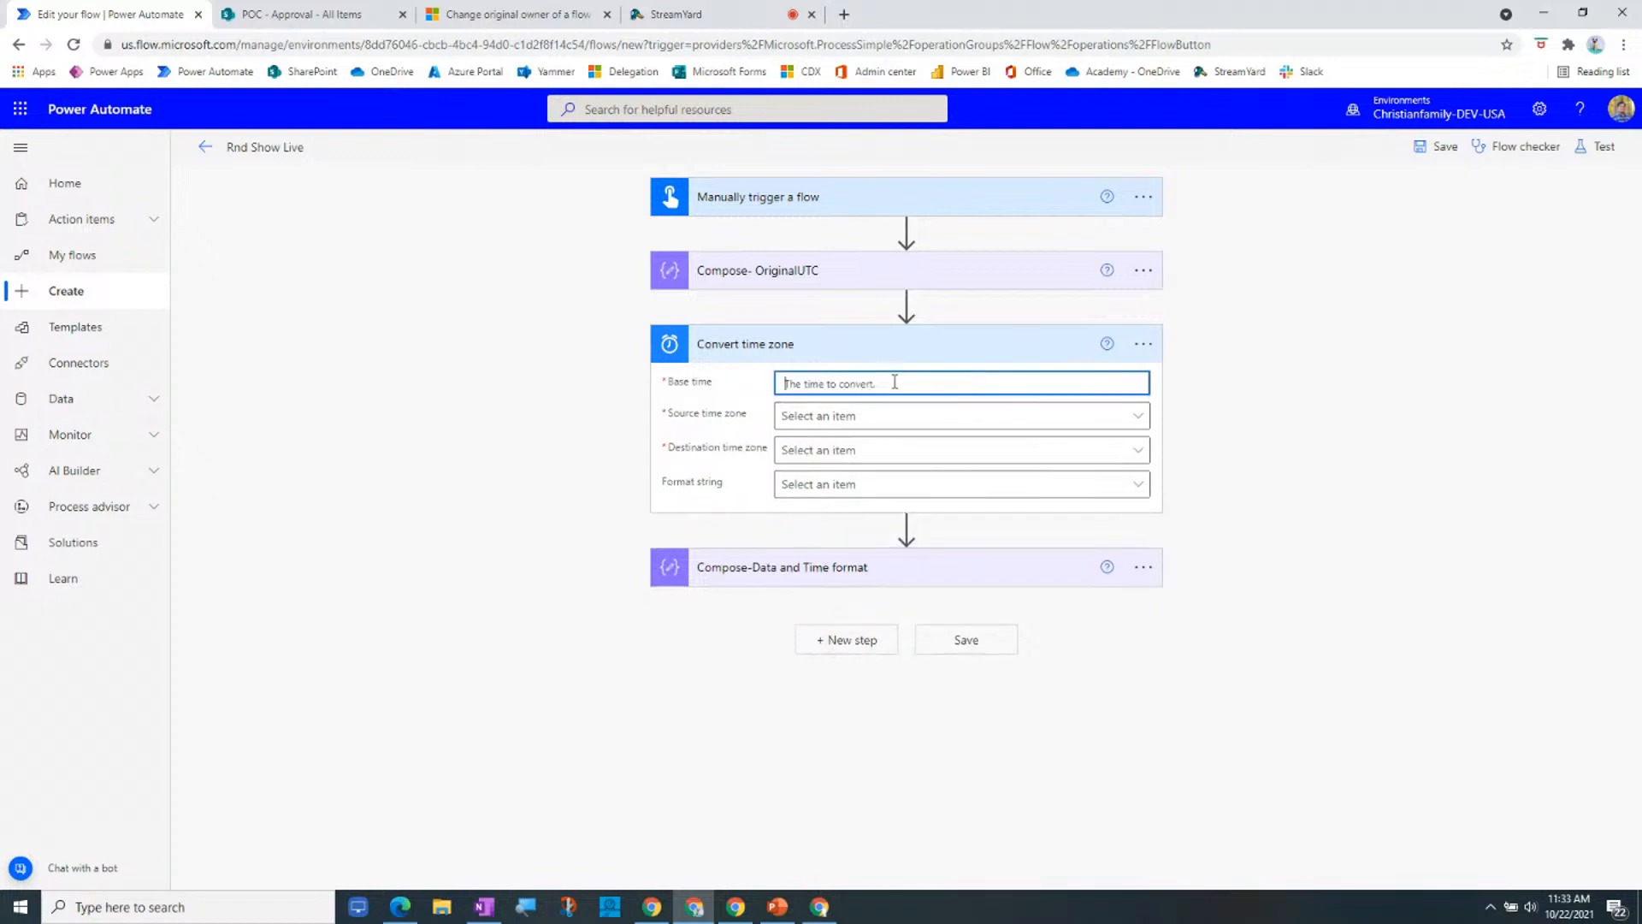
pyautogui.click(1107, 354)
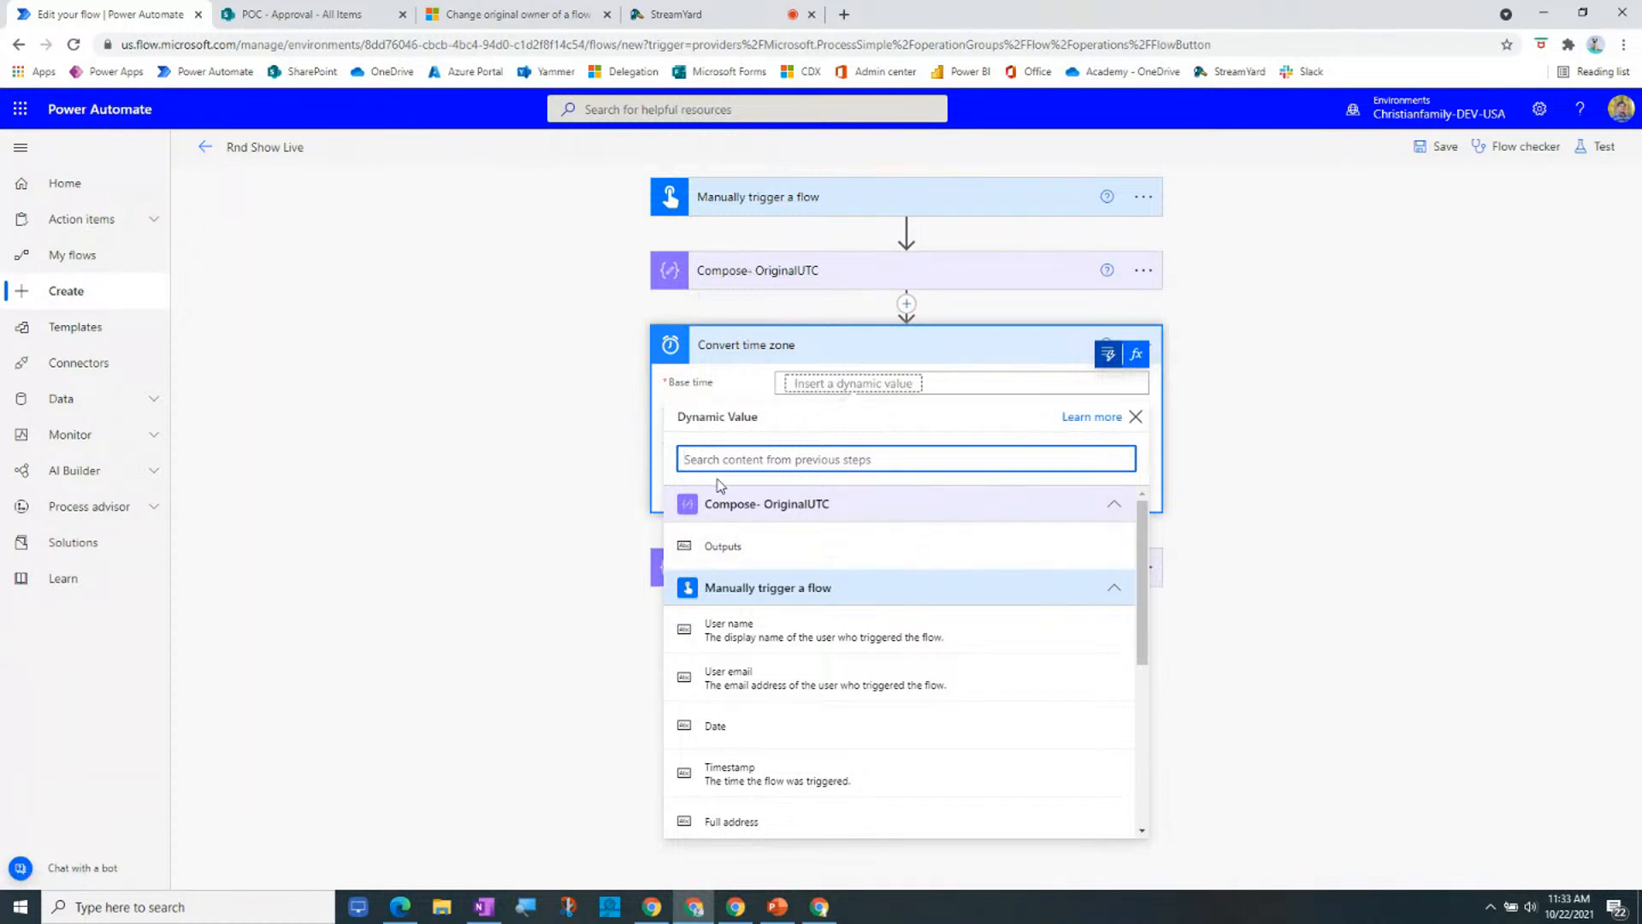
pyautogui.click(722, 551)
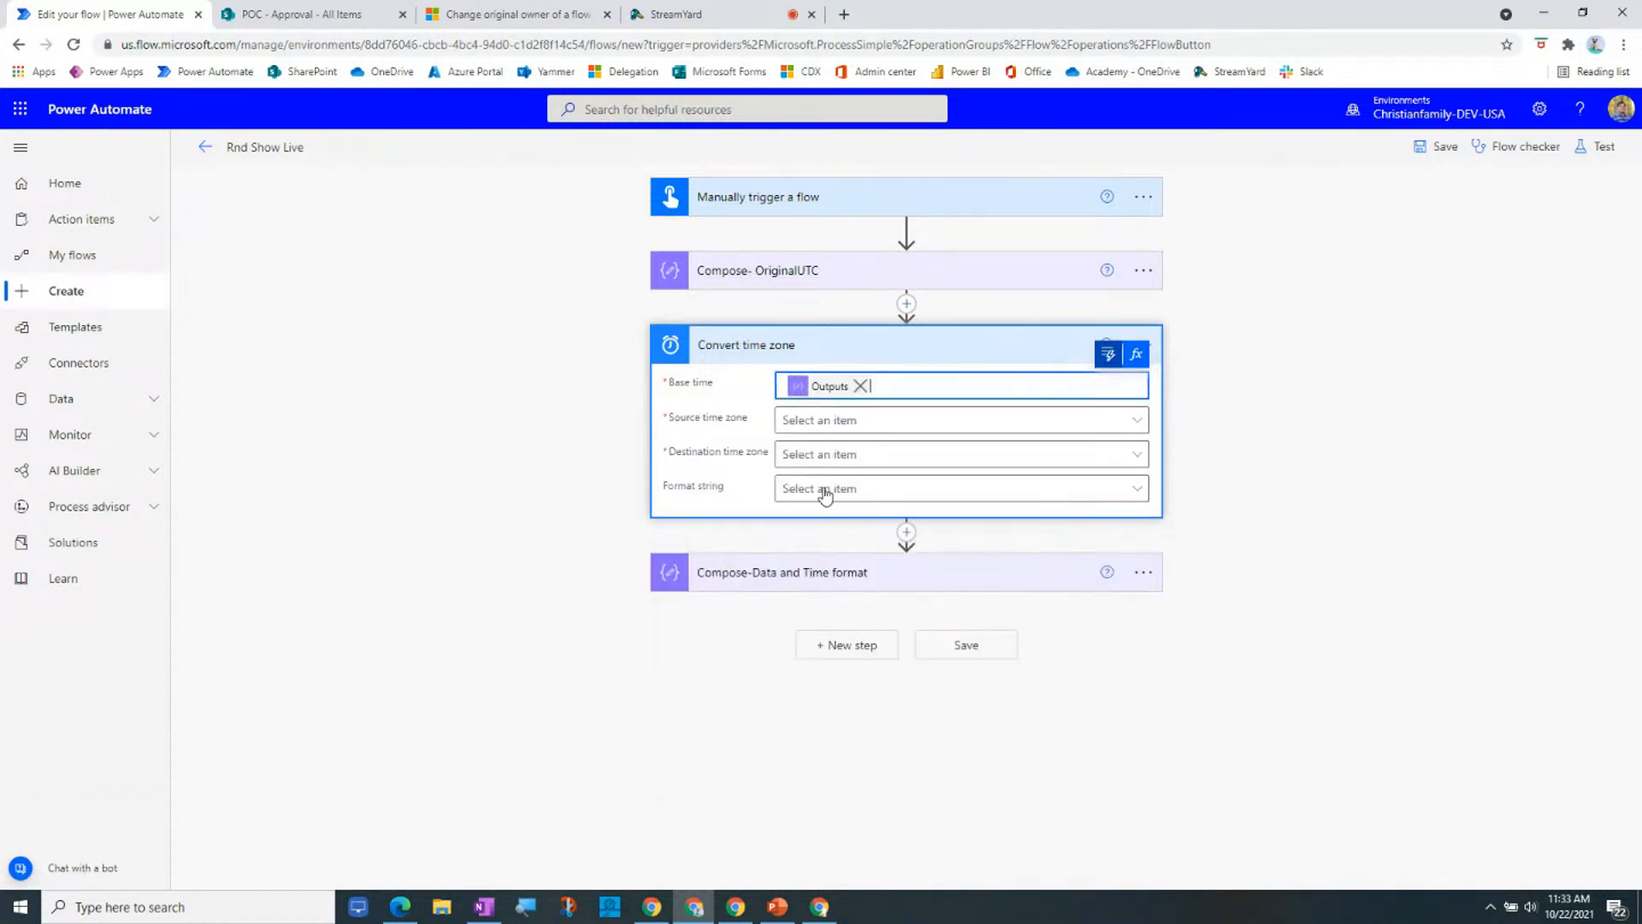
pyautogui.click(1074, 423)
pyautogui.click(983, 490)
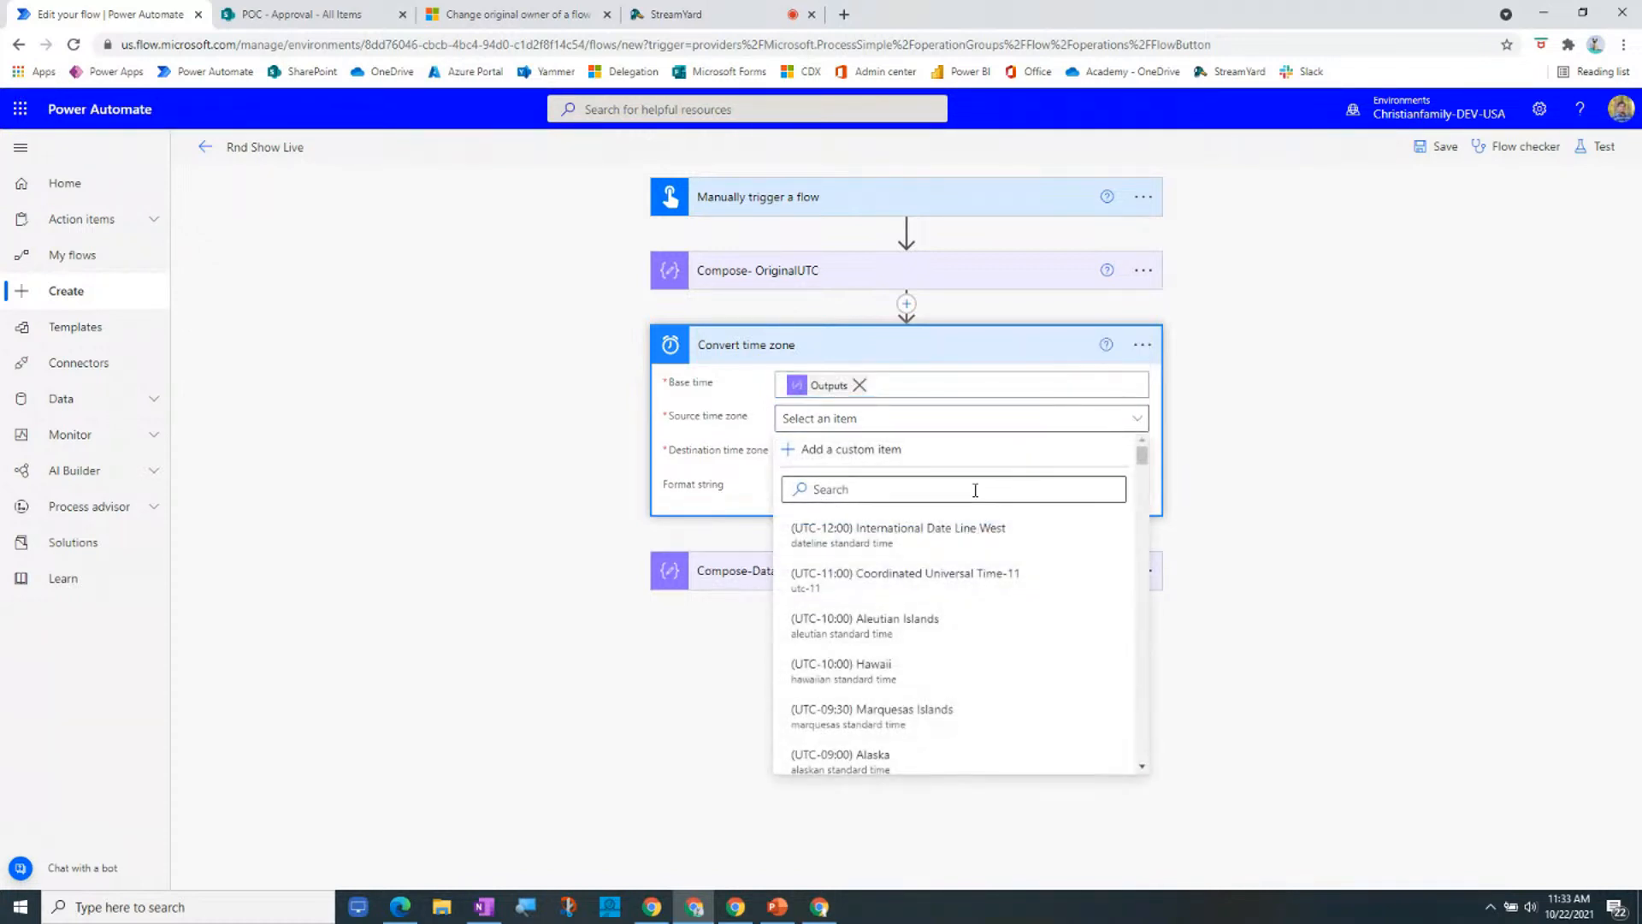
pyautogui.write('eas')
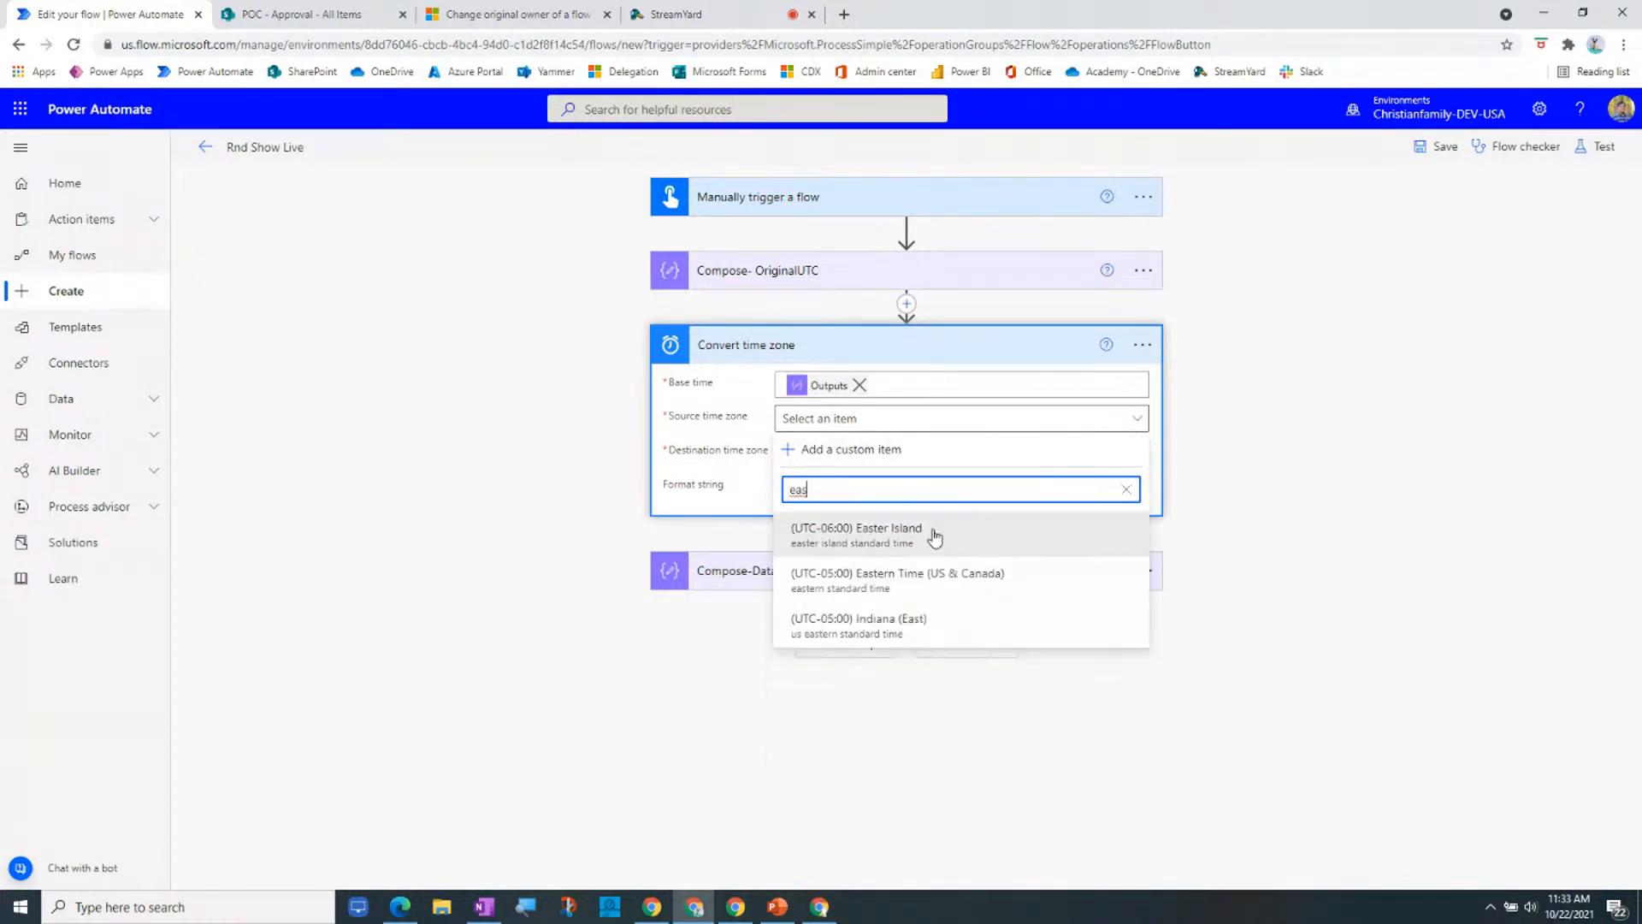
pyautogui.click(867, 584)
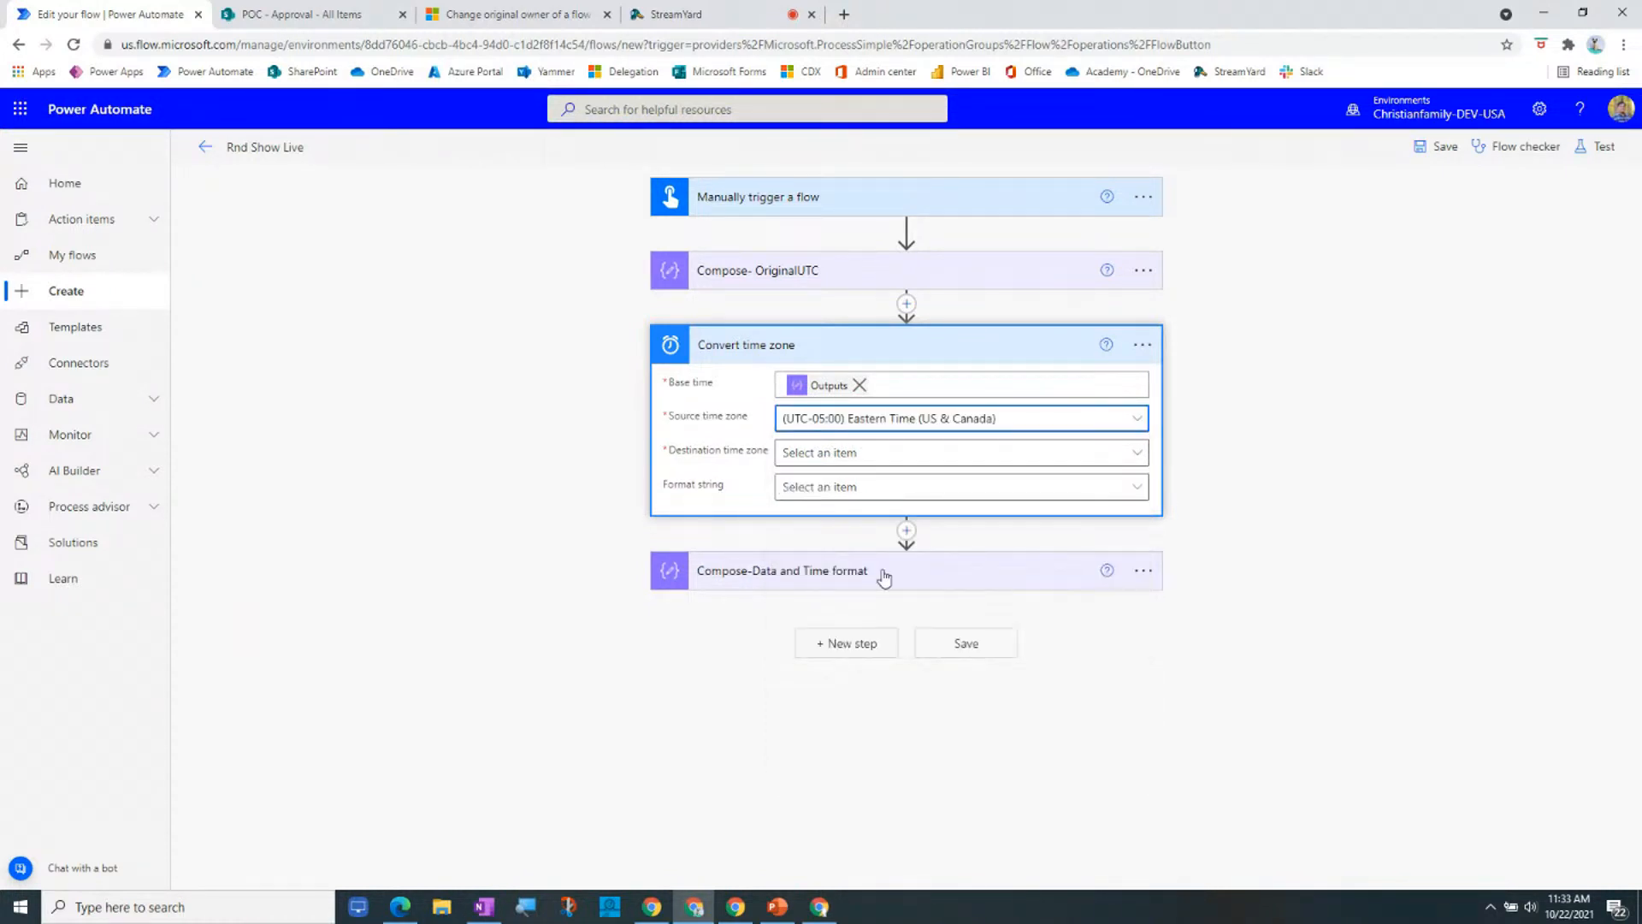
# Step: Set destination time zone to Eastern Time (US & Canada) and format to Full date/time pattern (long time)
pyautogui.click(814, 453)
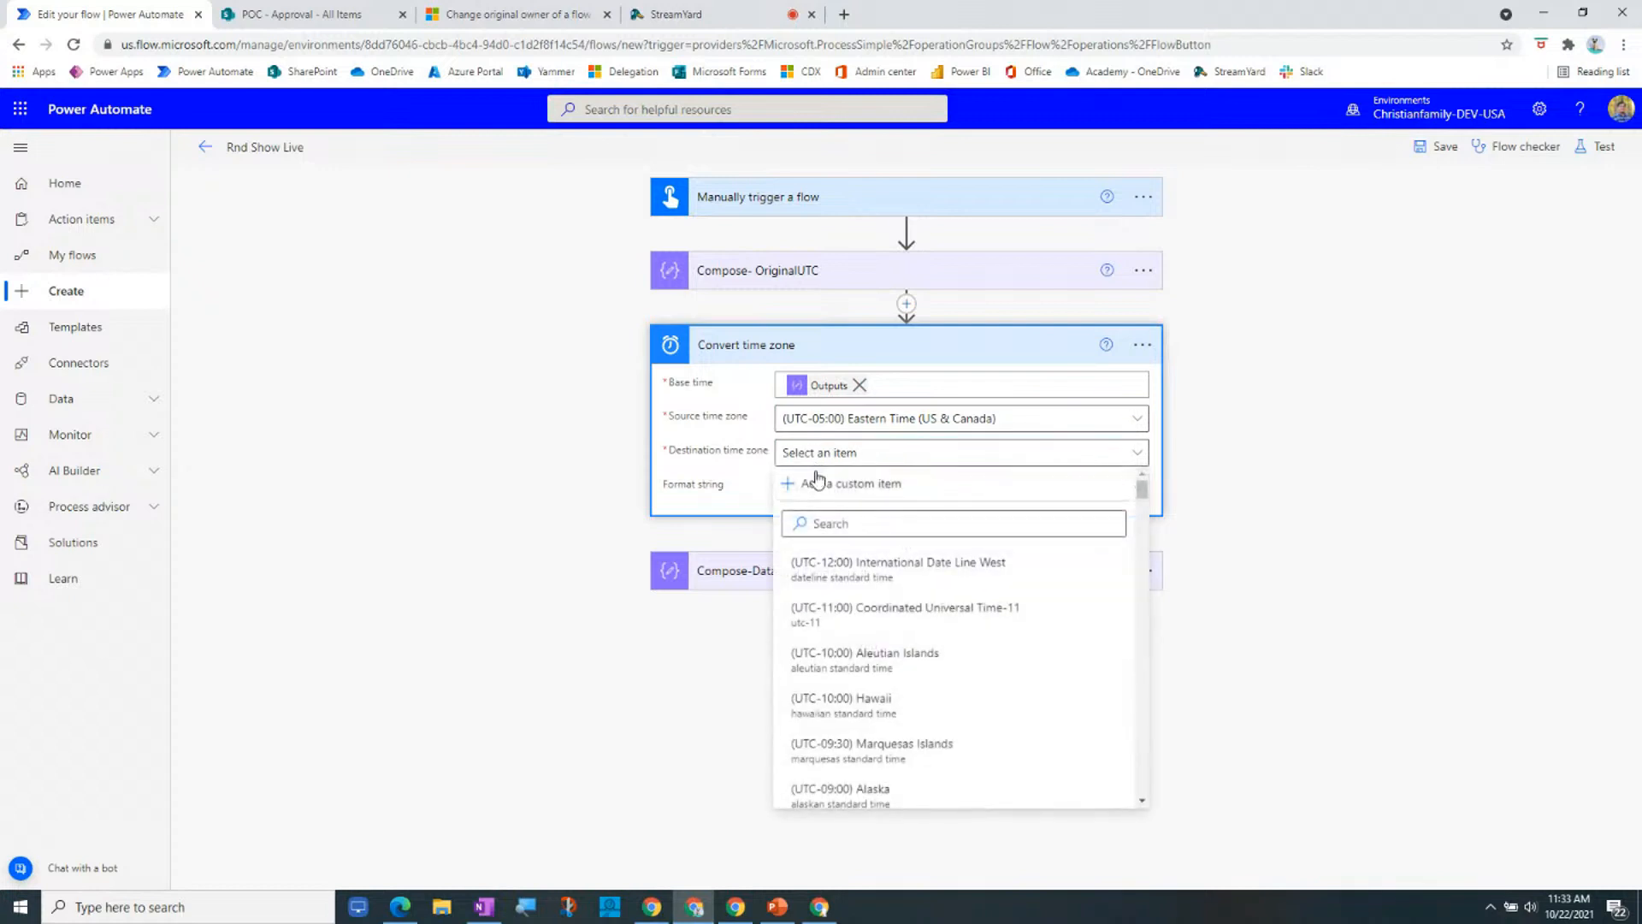
pyautogui.click(853, 524)
pyautogui.write('eas')
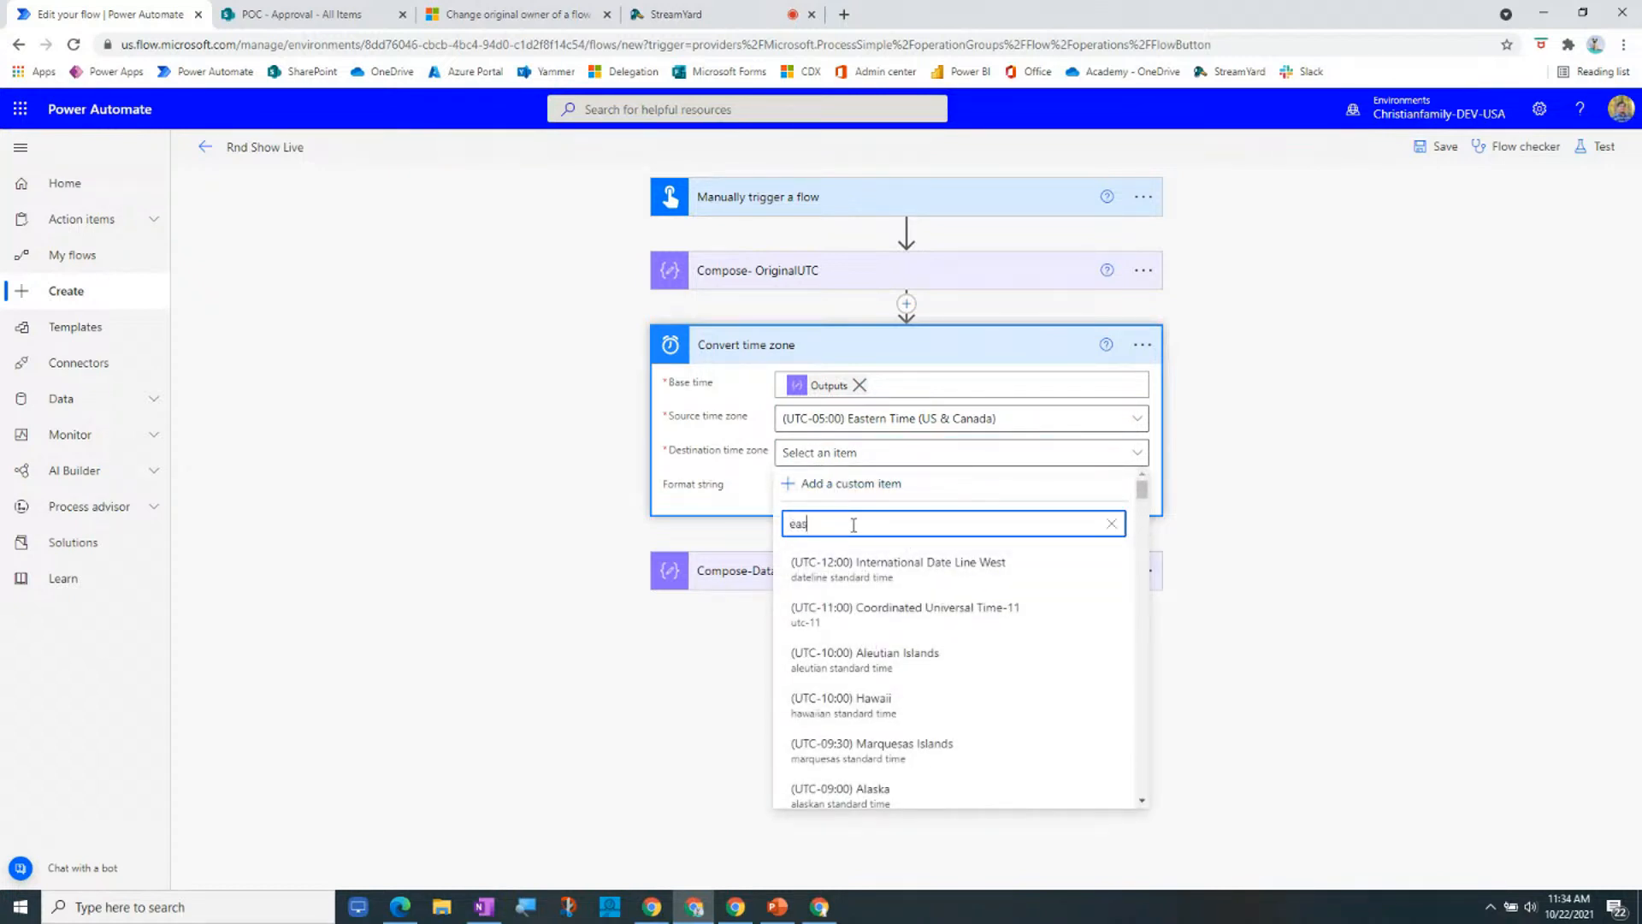
pyautogui.click(881, 599)
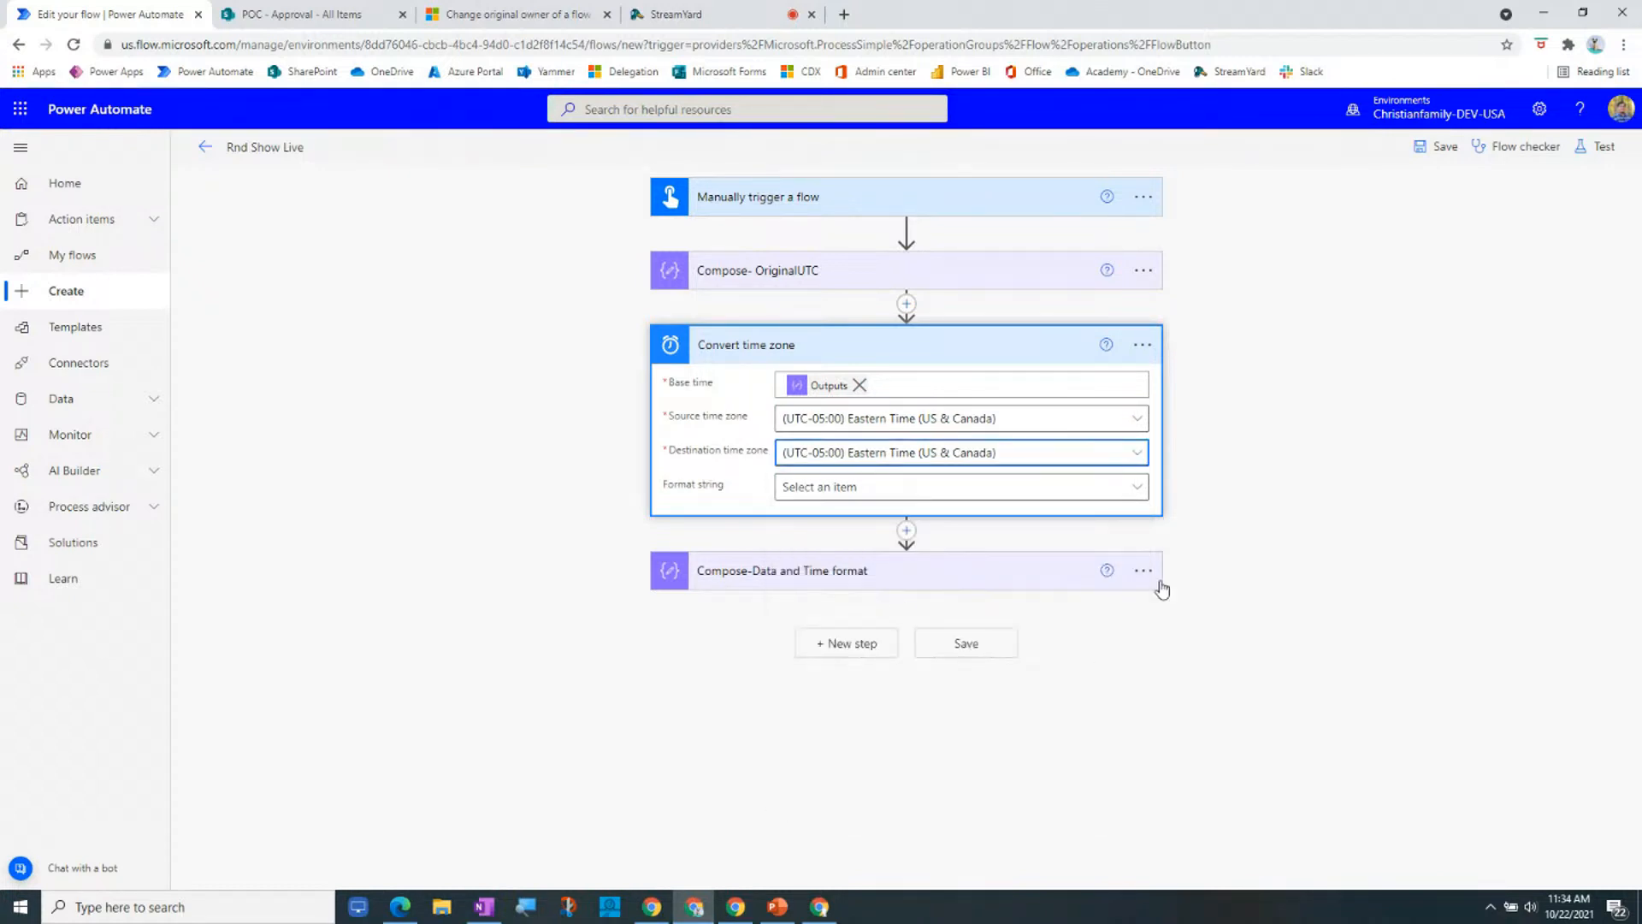
pyautogui.click(1144, 496)
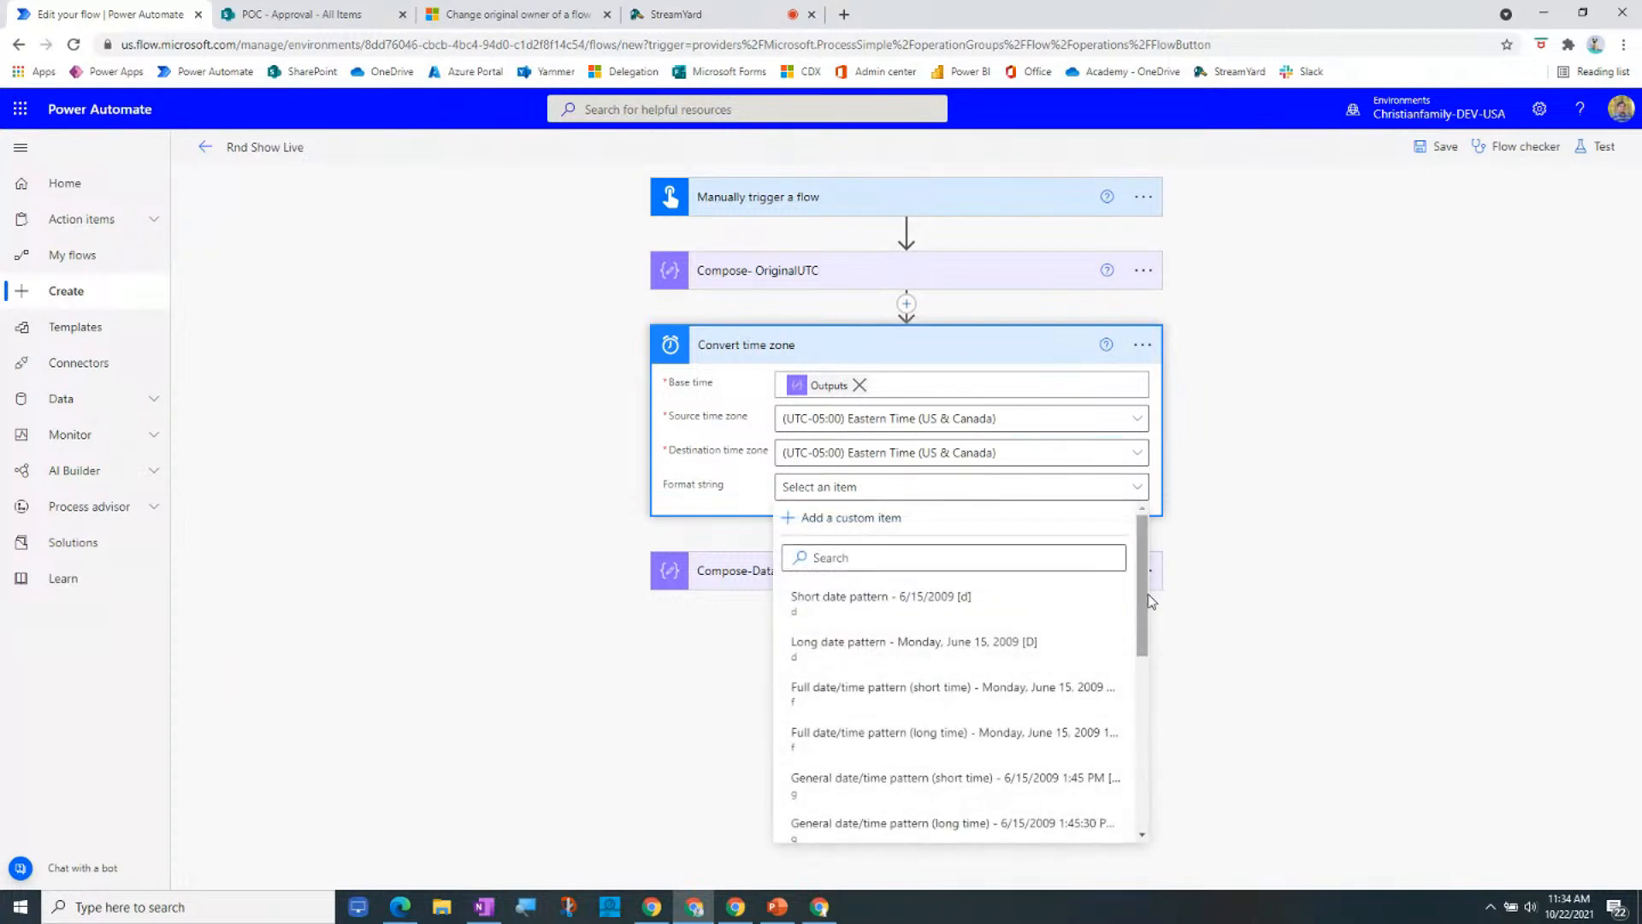
pyautogui.moveTo(1146, 622); pyautogui.dragTo(1147, 645)
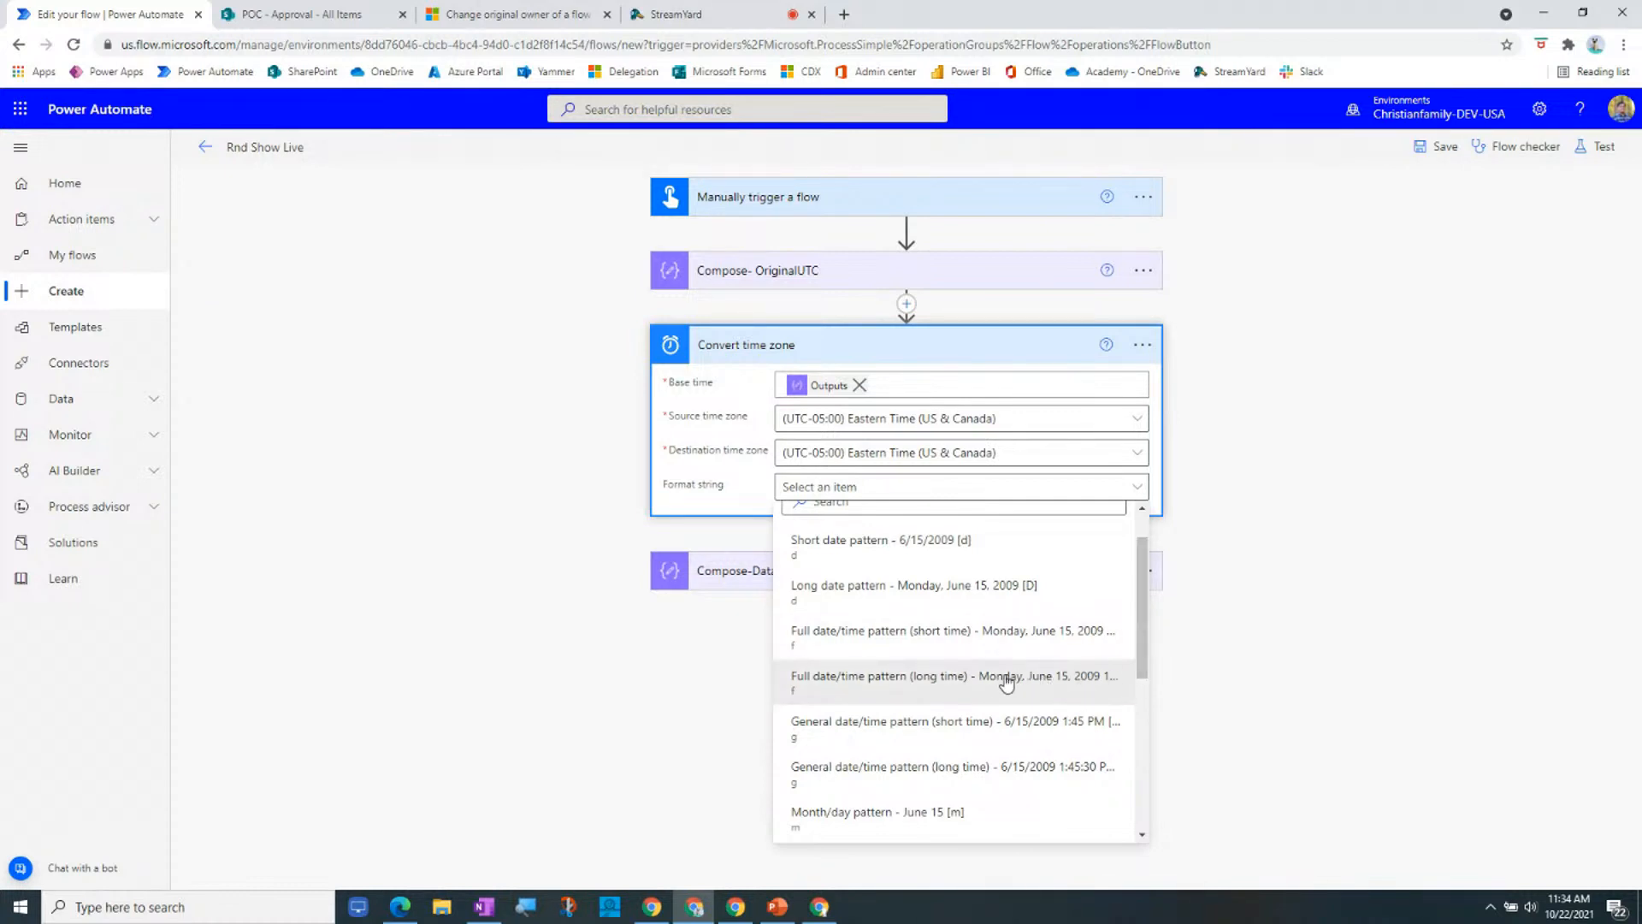
pyautogui.click(938, 677)
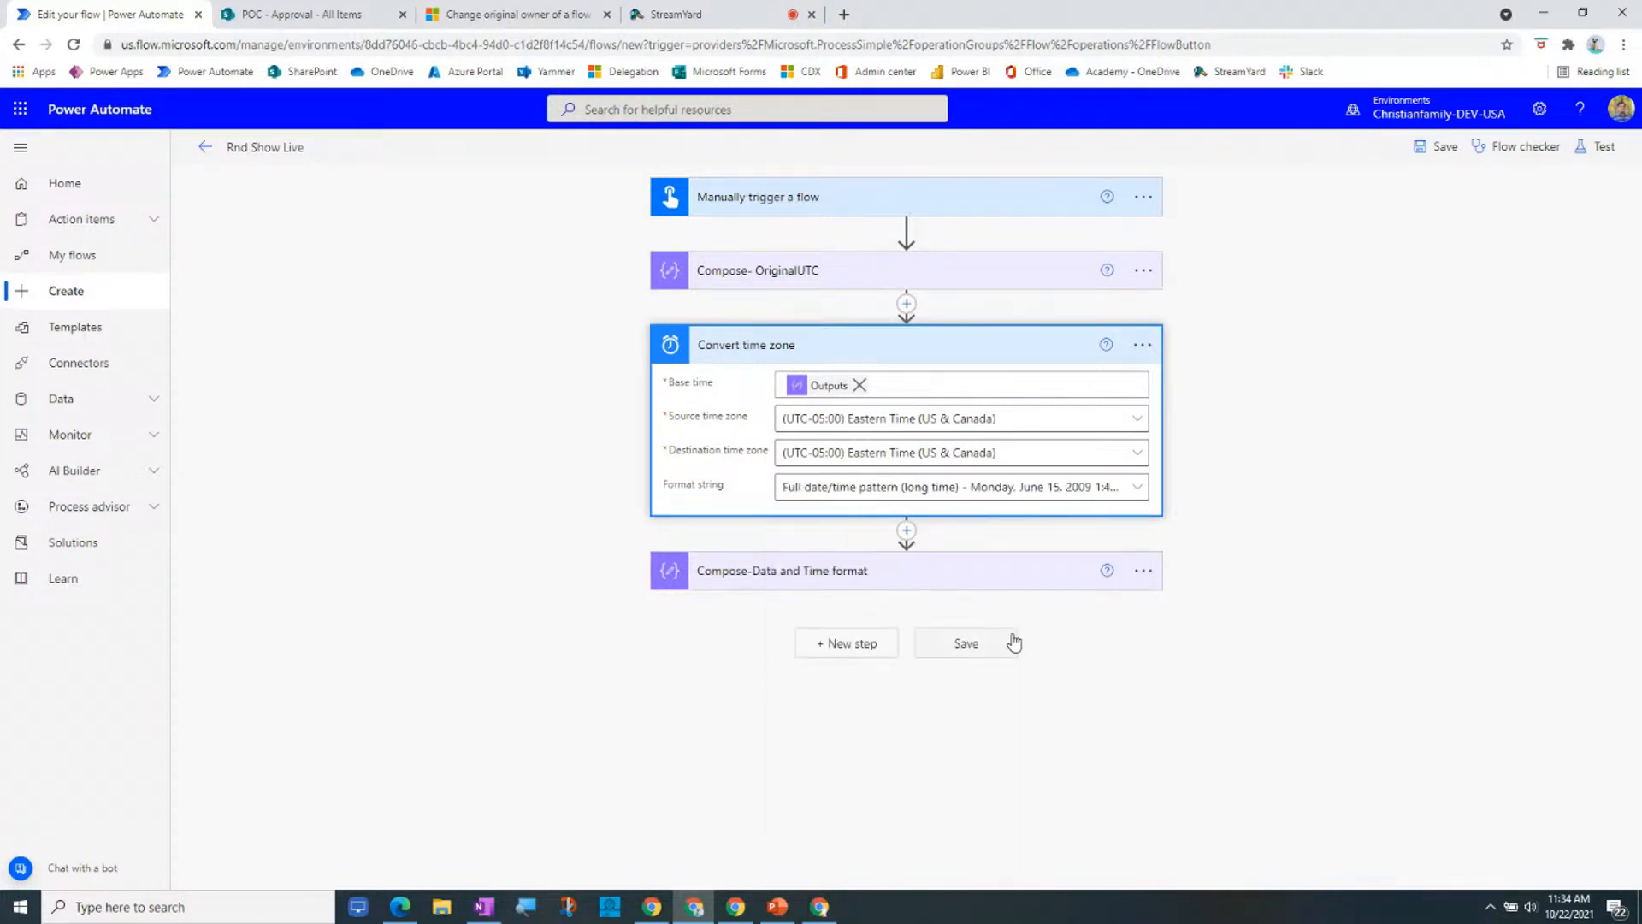
# Step: Put Converted time into the Compose-Data and Time format Inputs and save the flow
pyautogui.click(904, 575)
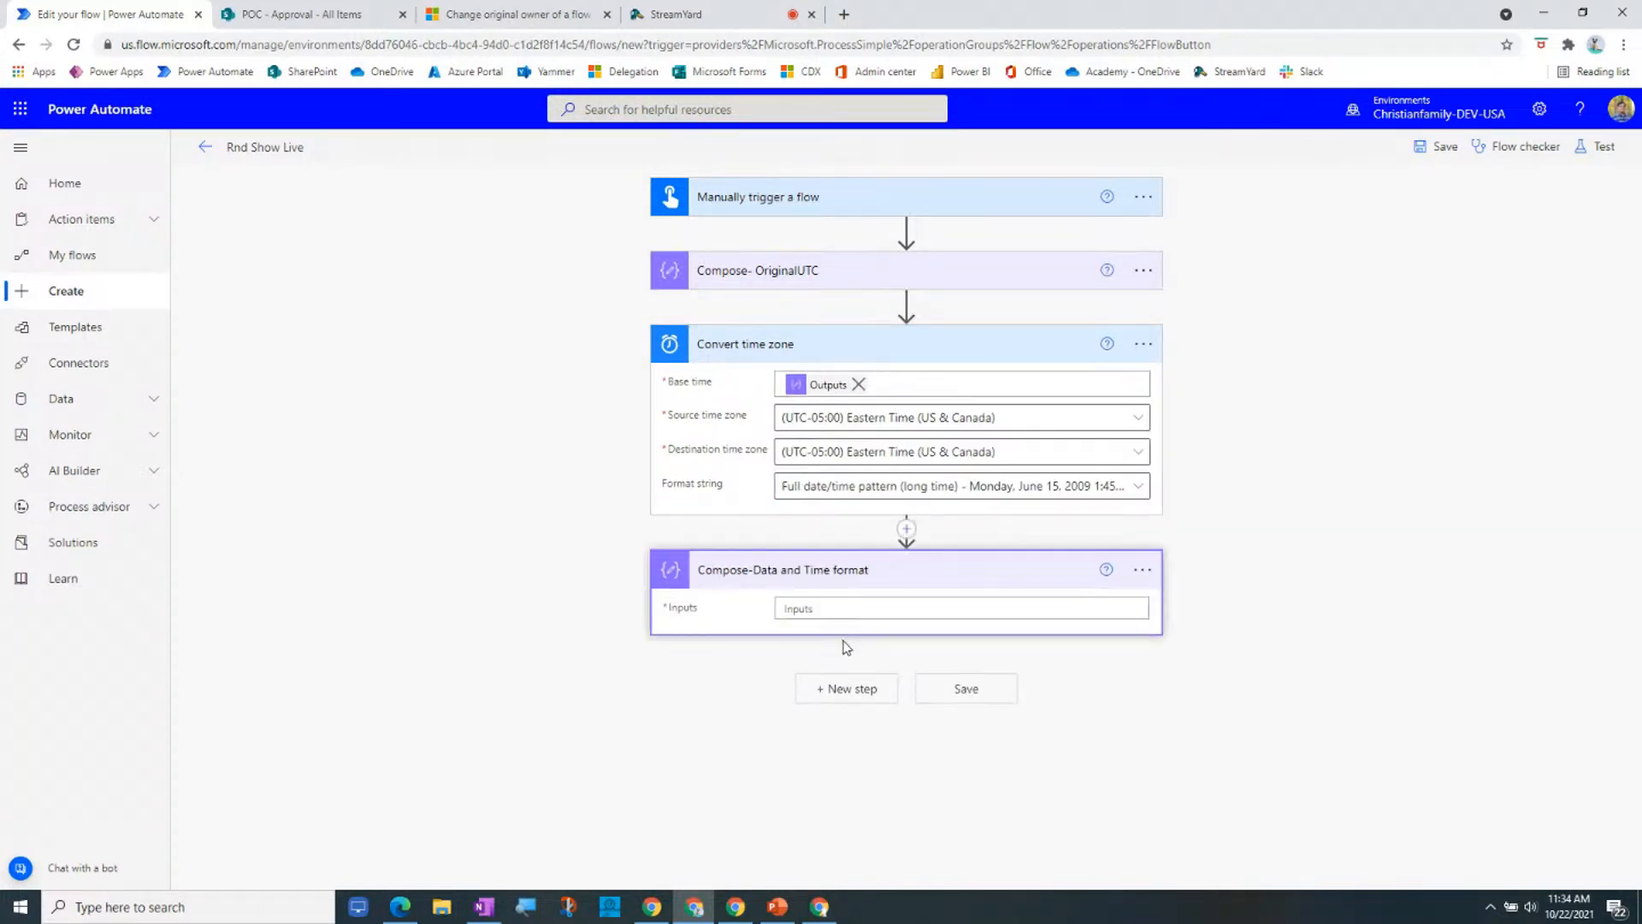
pyautogui.click(853, 612)
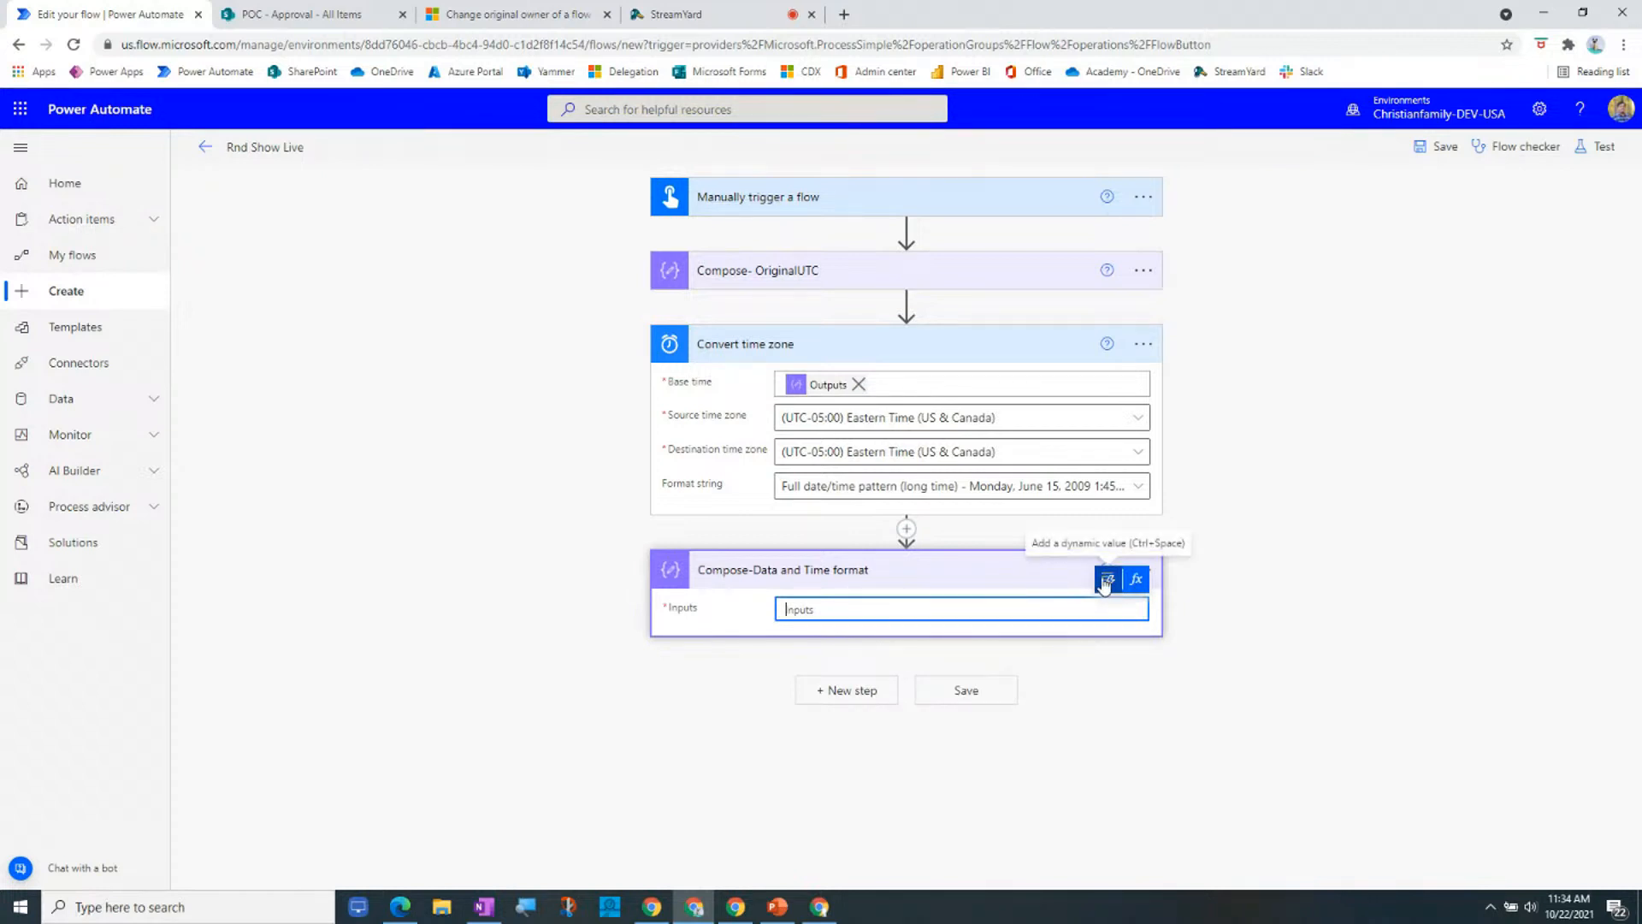
pyautogui.click(1106, 580)
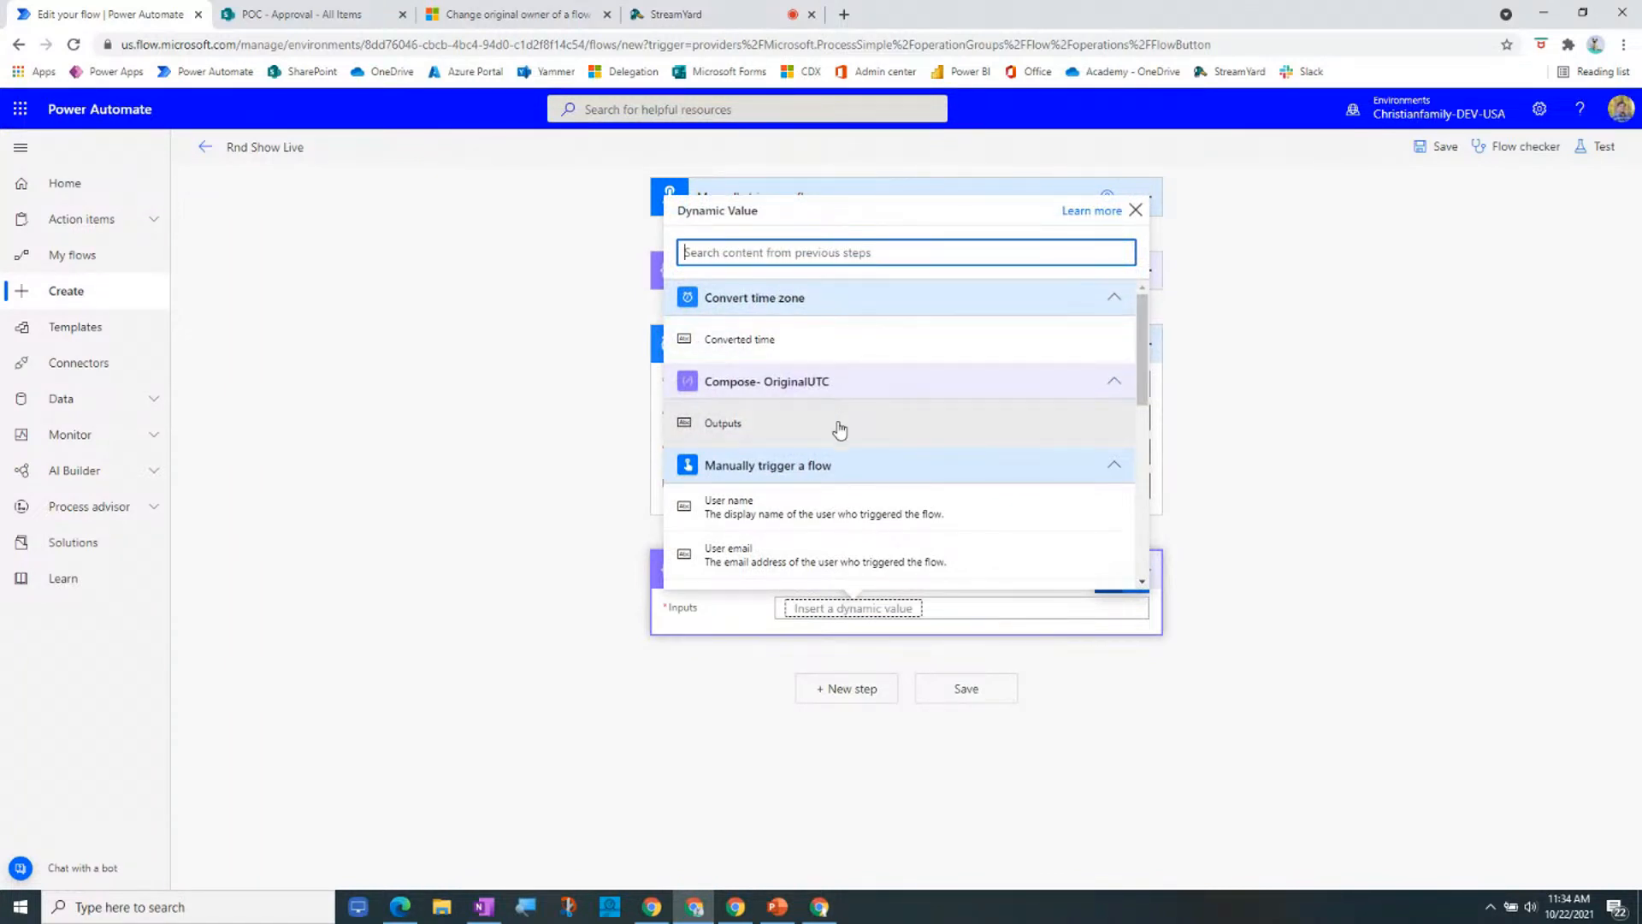
pyautogui.scroll(-2, 839, 430)
pyautogui.scroll(2, 839, 430)
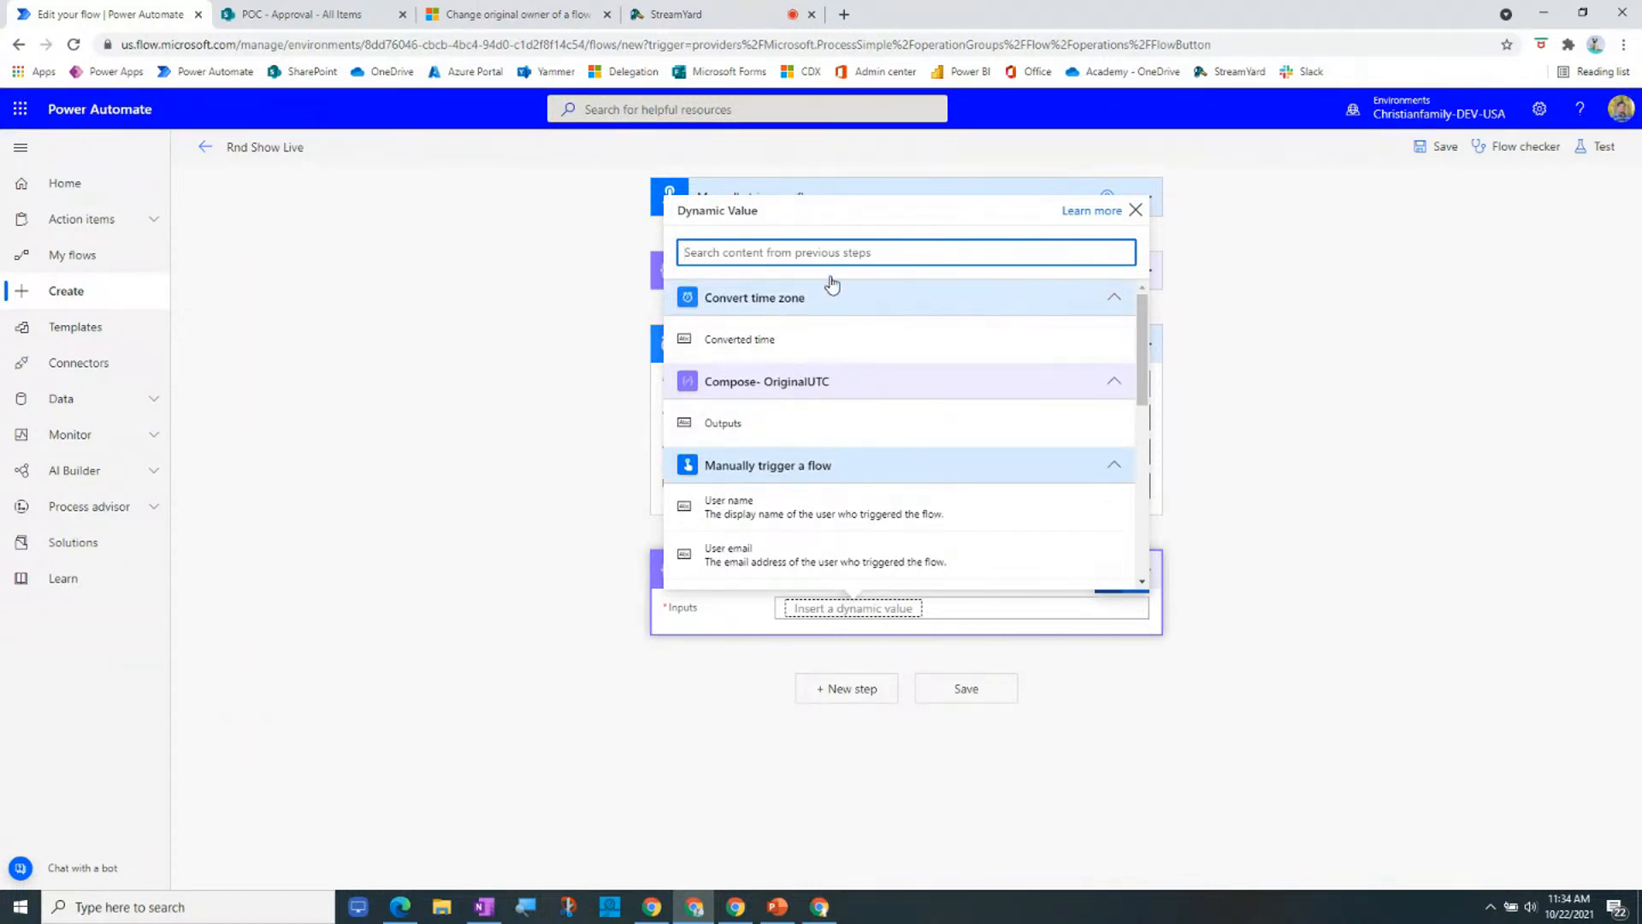
pyautogui.click(814, 339)
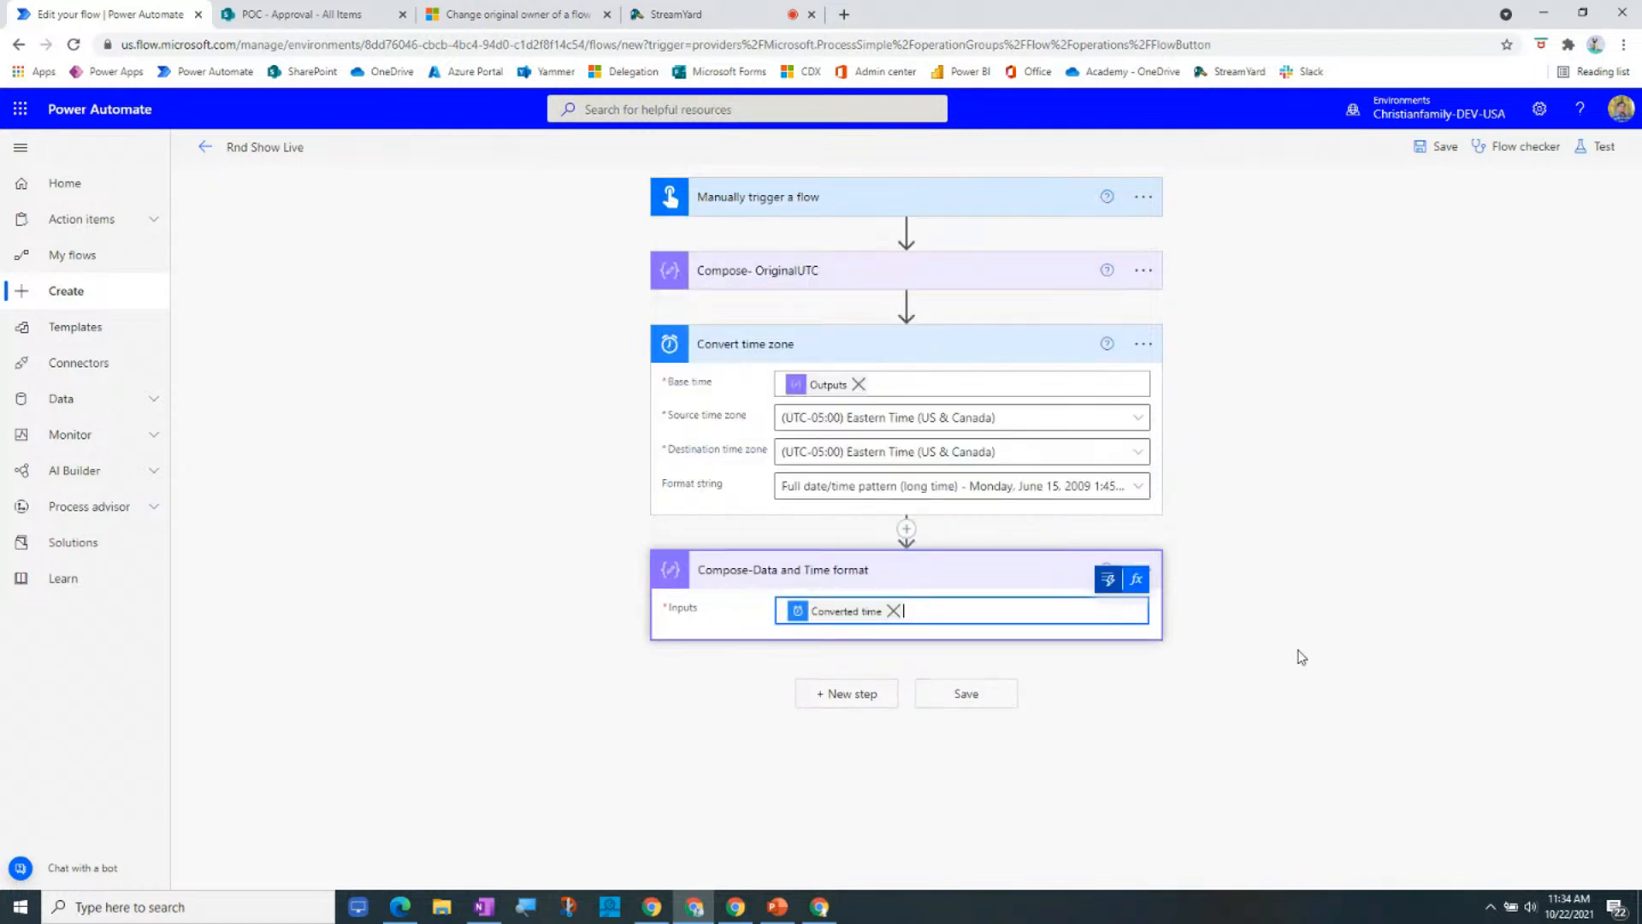
pyautogui.click(1449, 150)
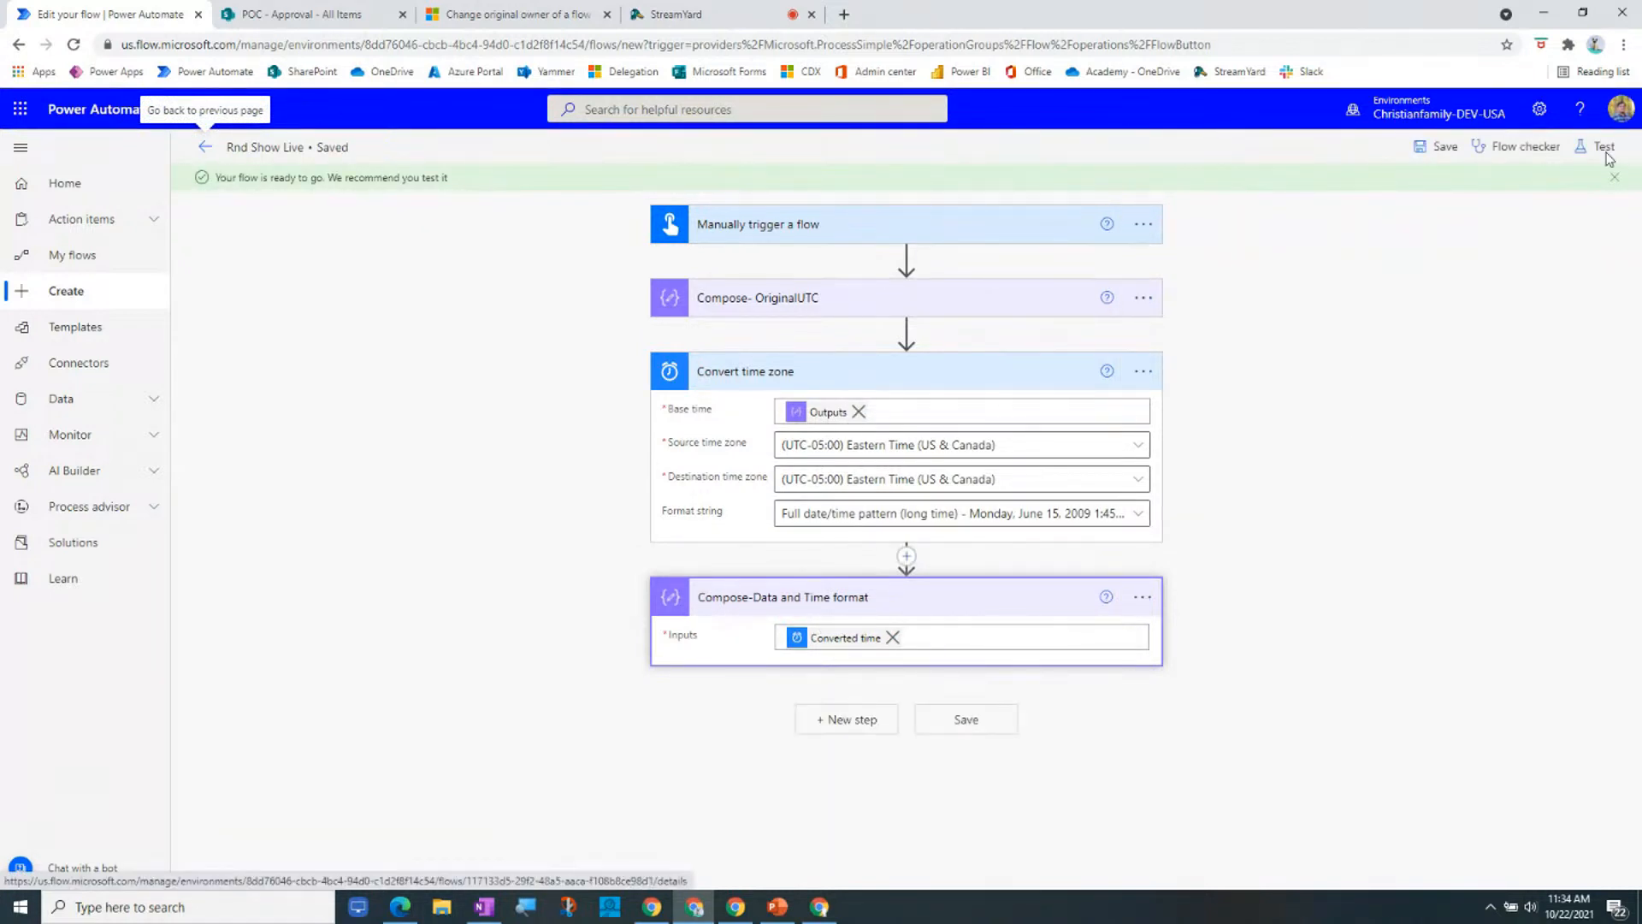
# Step: Run a manual test of the Rnd Show Live flow
pyautogui.click(1598, 152)
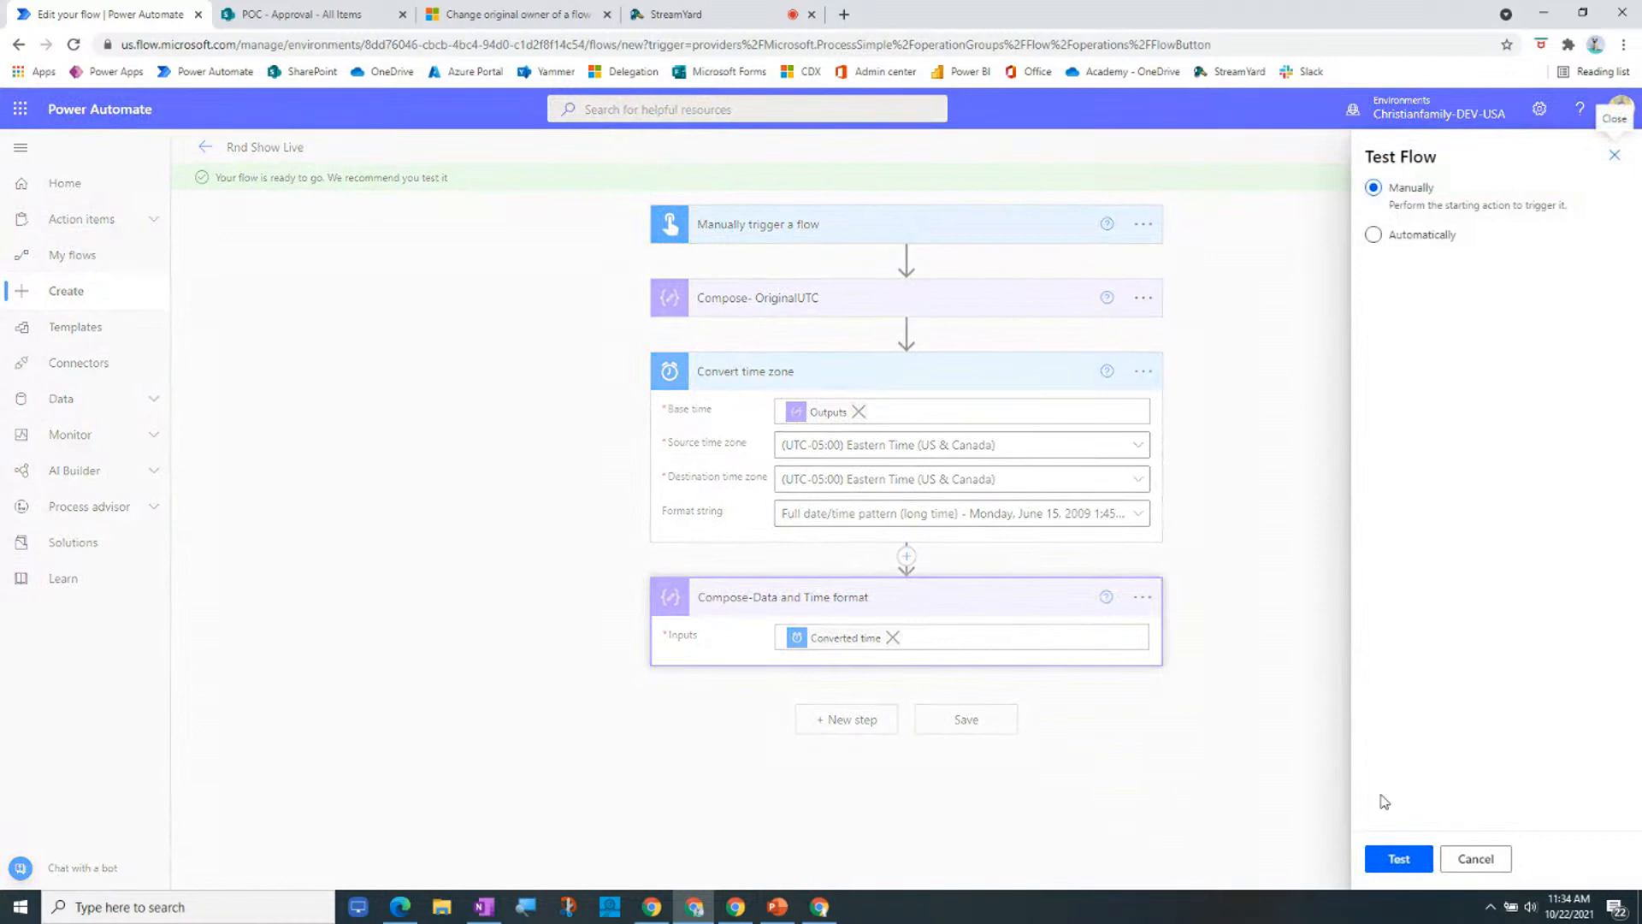
pyautogui.click(1400, 860)
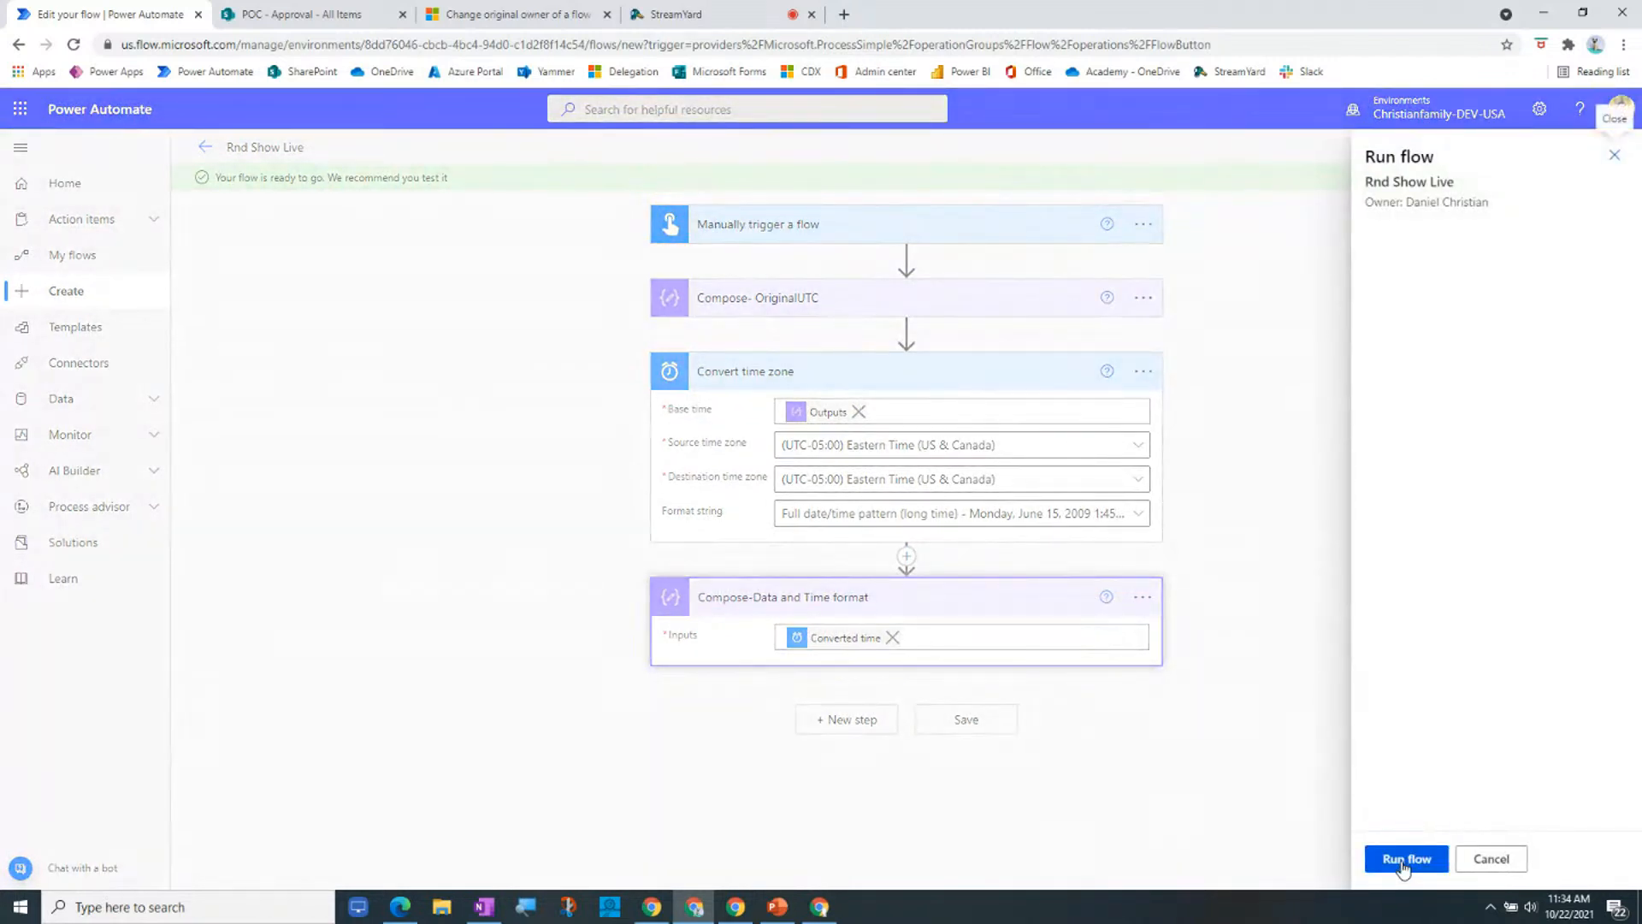
pyautogui.click(1404, 861)
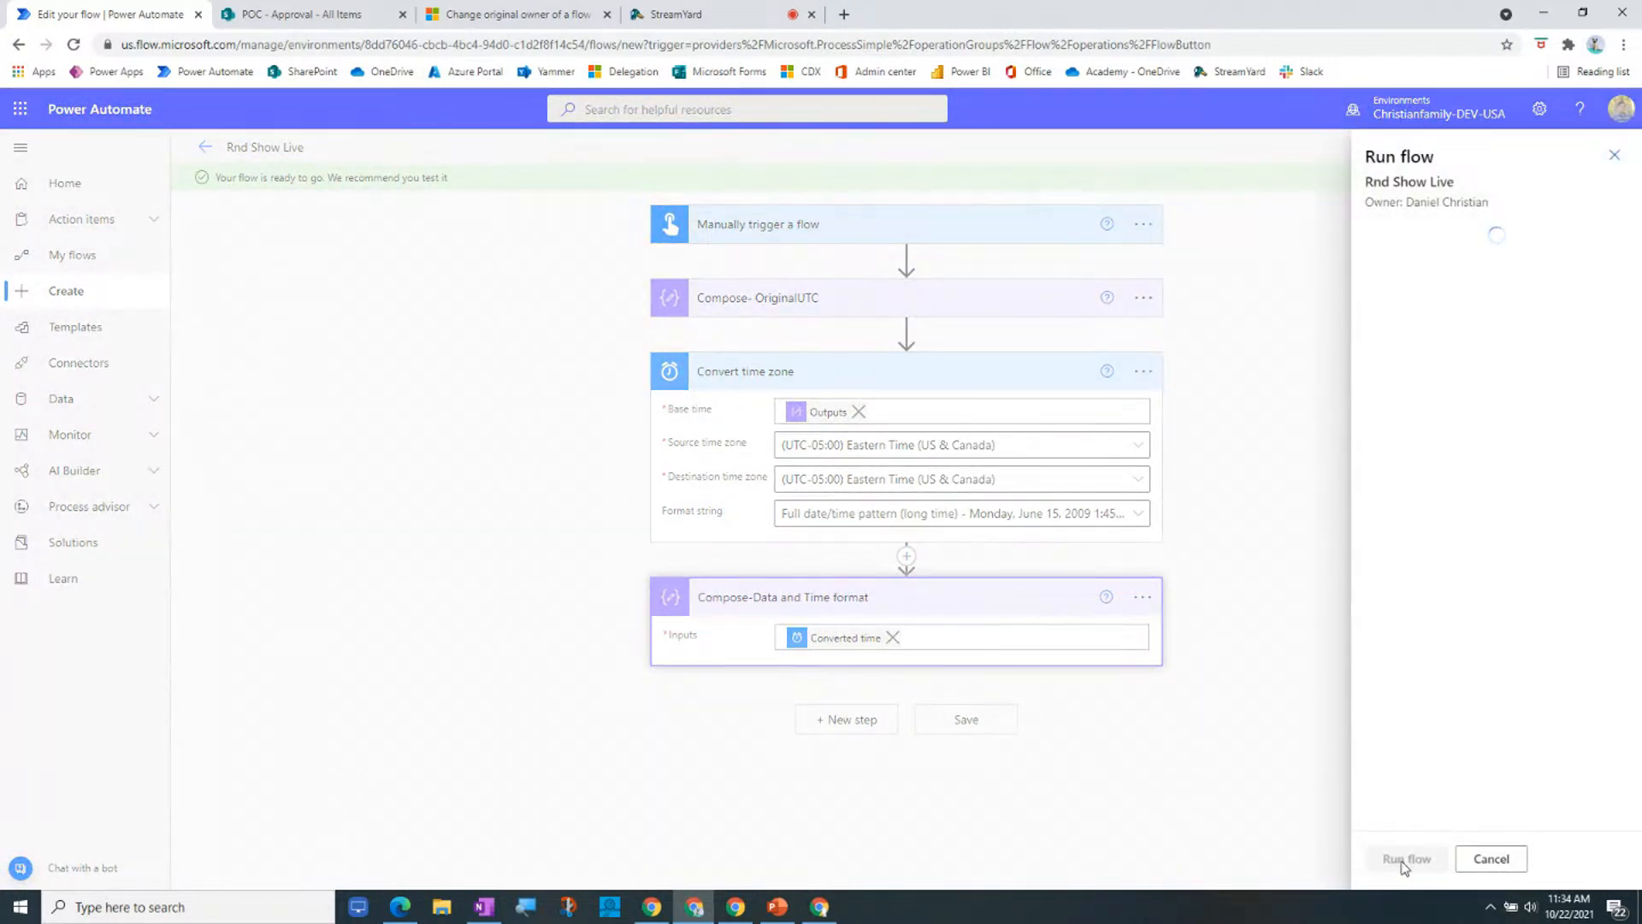
pyautogui.click(1401, 861)
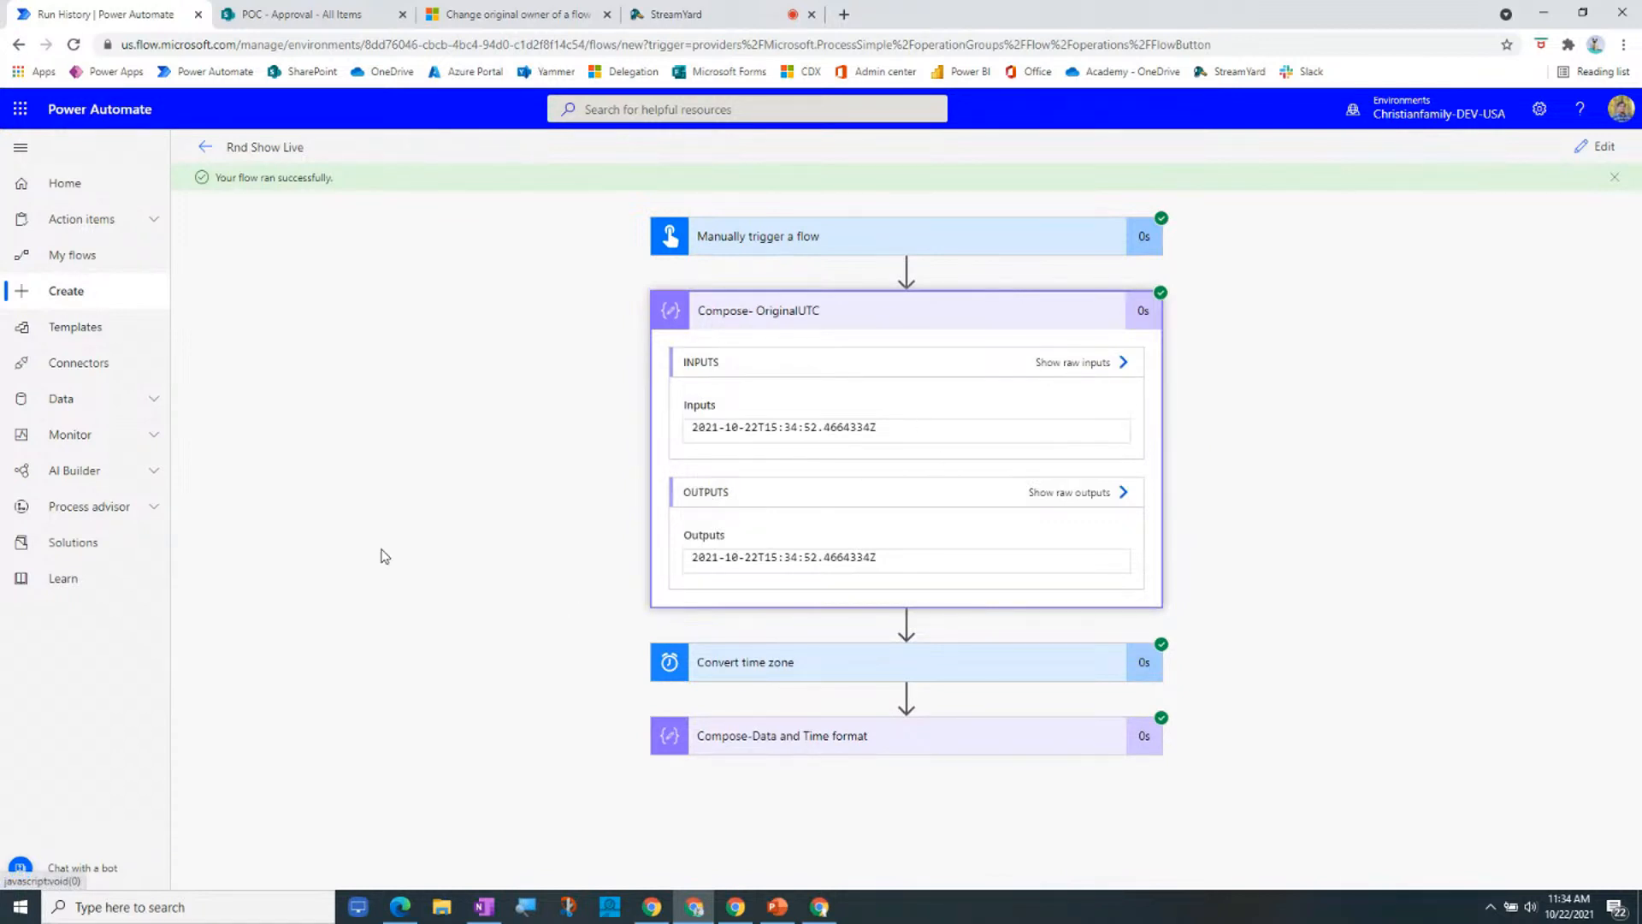
# Step: Check that Compose-Data and Time format output Friday, October 22, 2021 11:34:52 AM, then return to editing
pyautogui.click(854, 737)
pyautogui.scroll(-2, 873, 681)
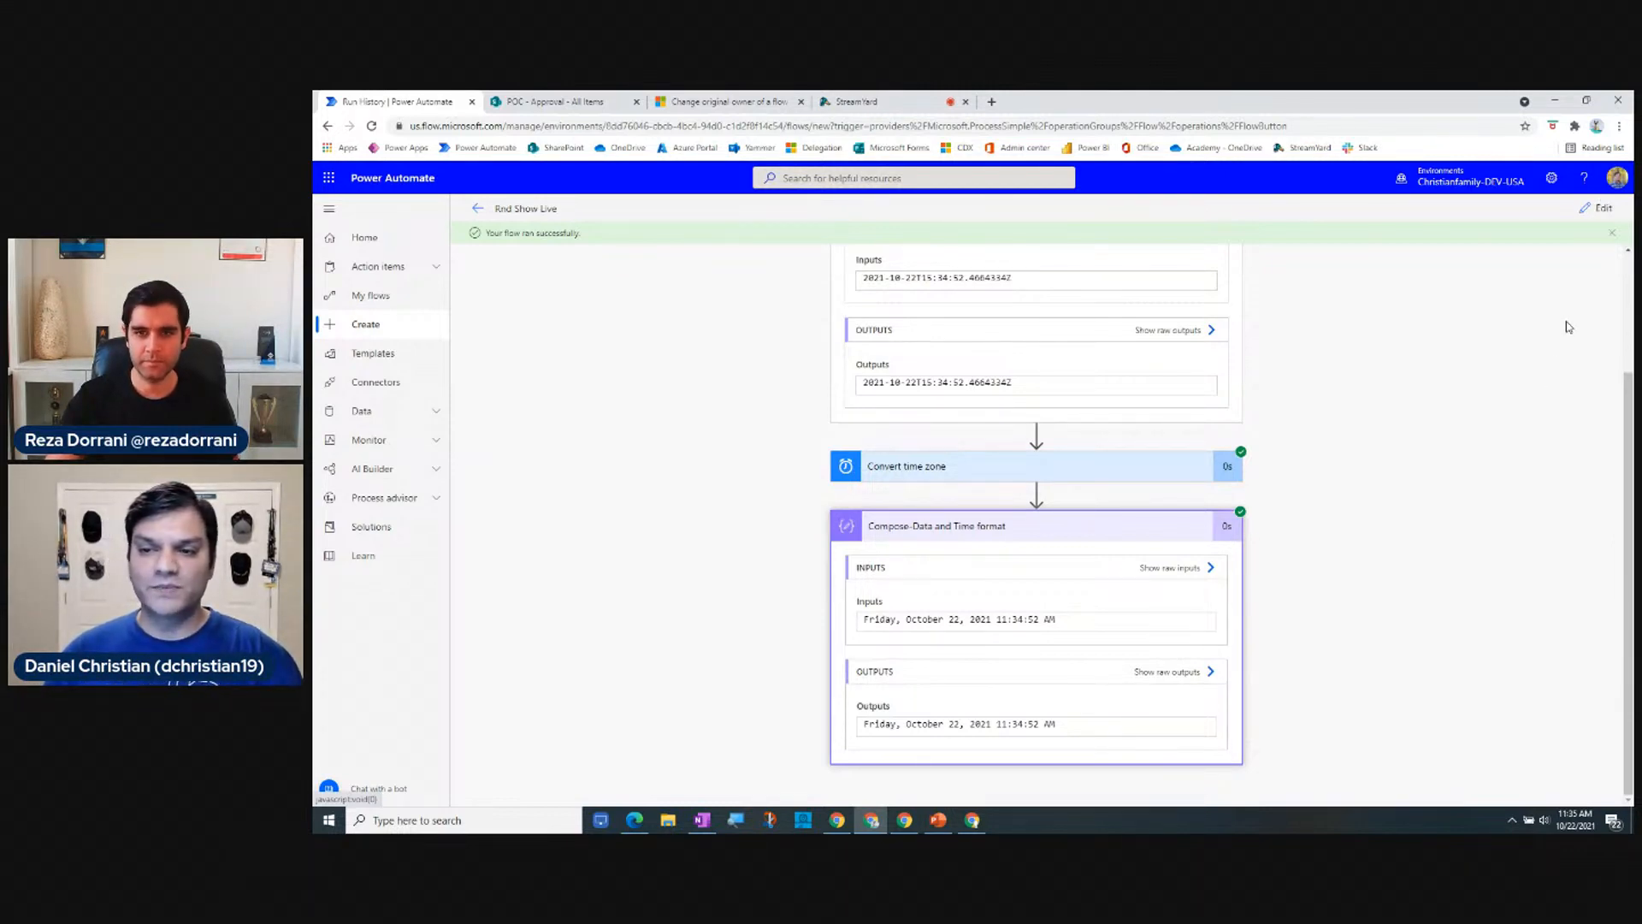
pyautogui.scroll(3, 1568, 328)
pyautogui.click(1596, 156)
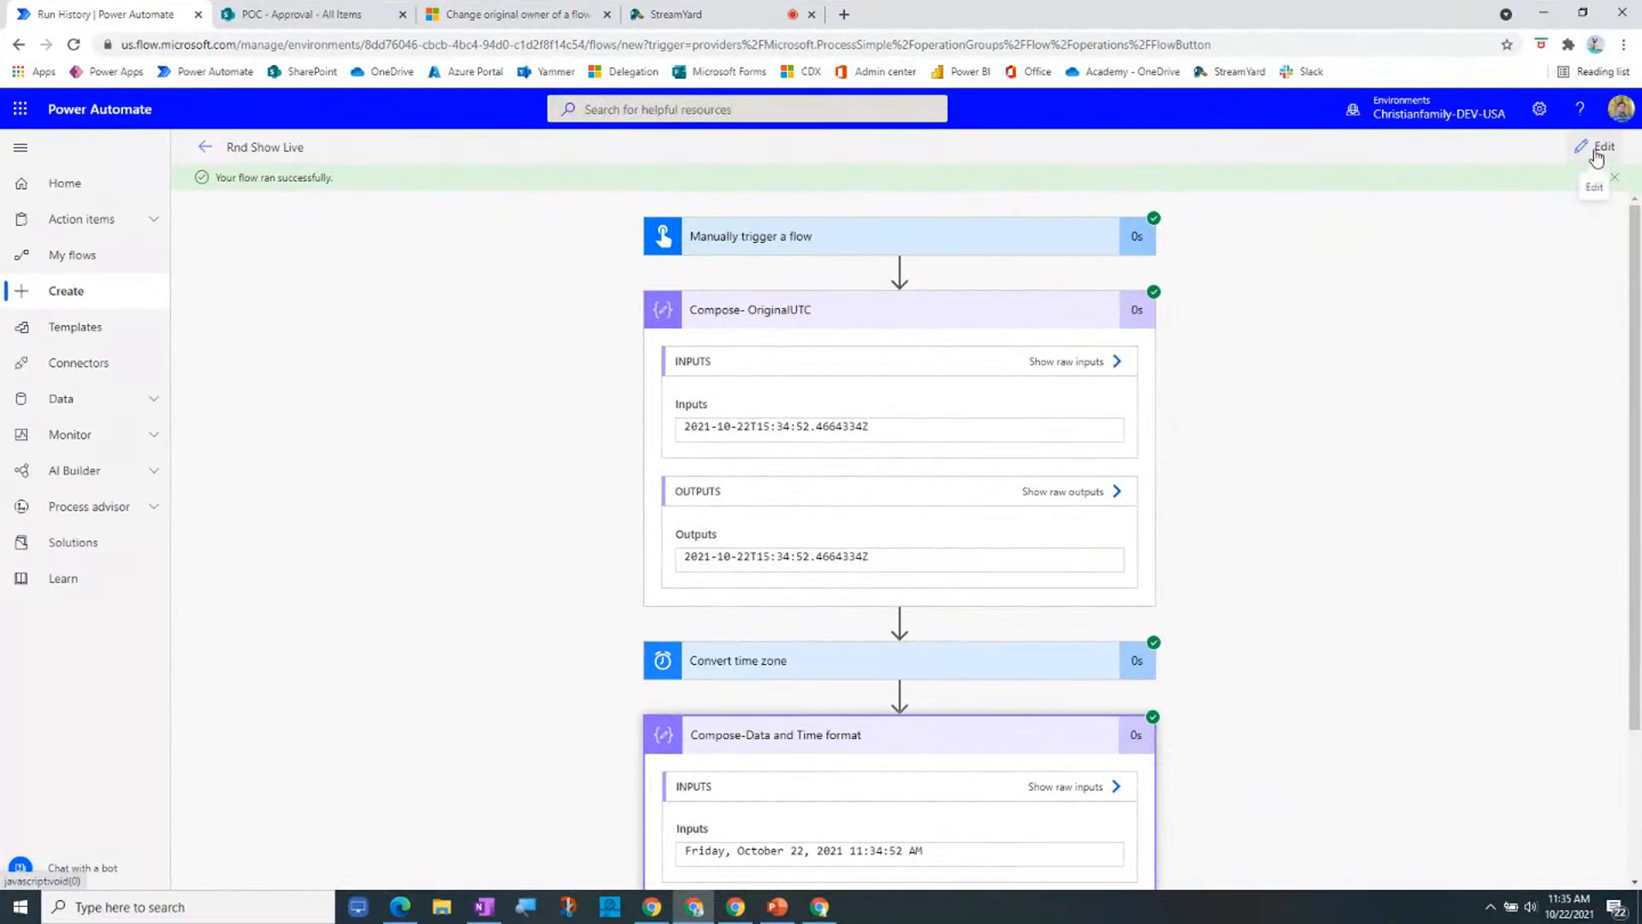
# Step: Give the manual trigger a RawText text input and add a new step after Compose-Data and Time format
pyautogui.click(800, 211)
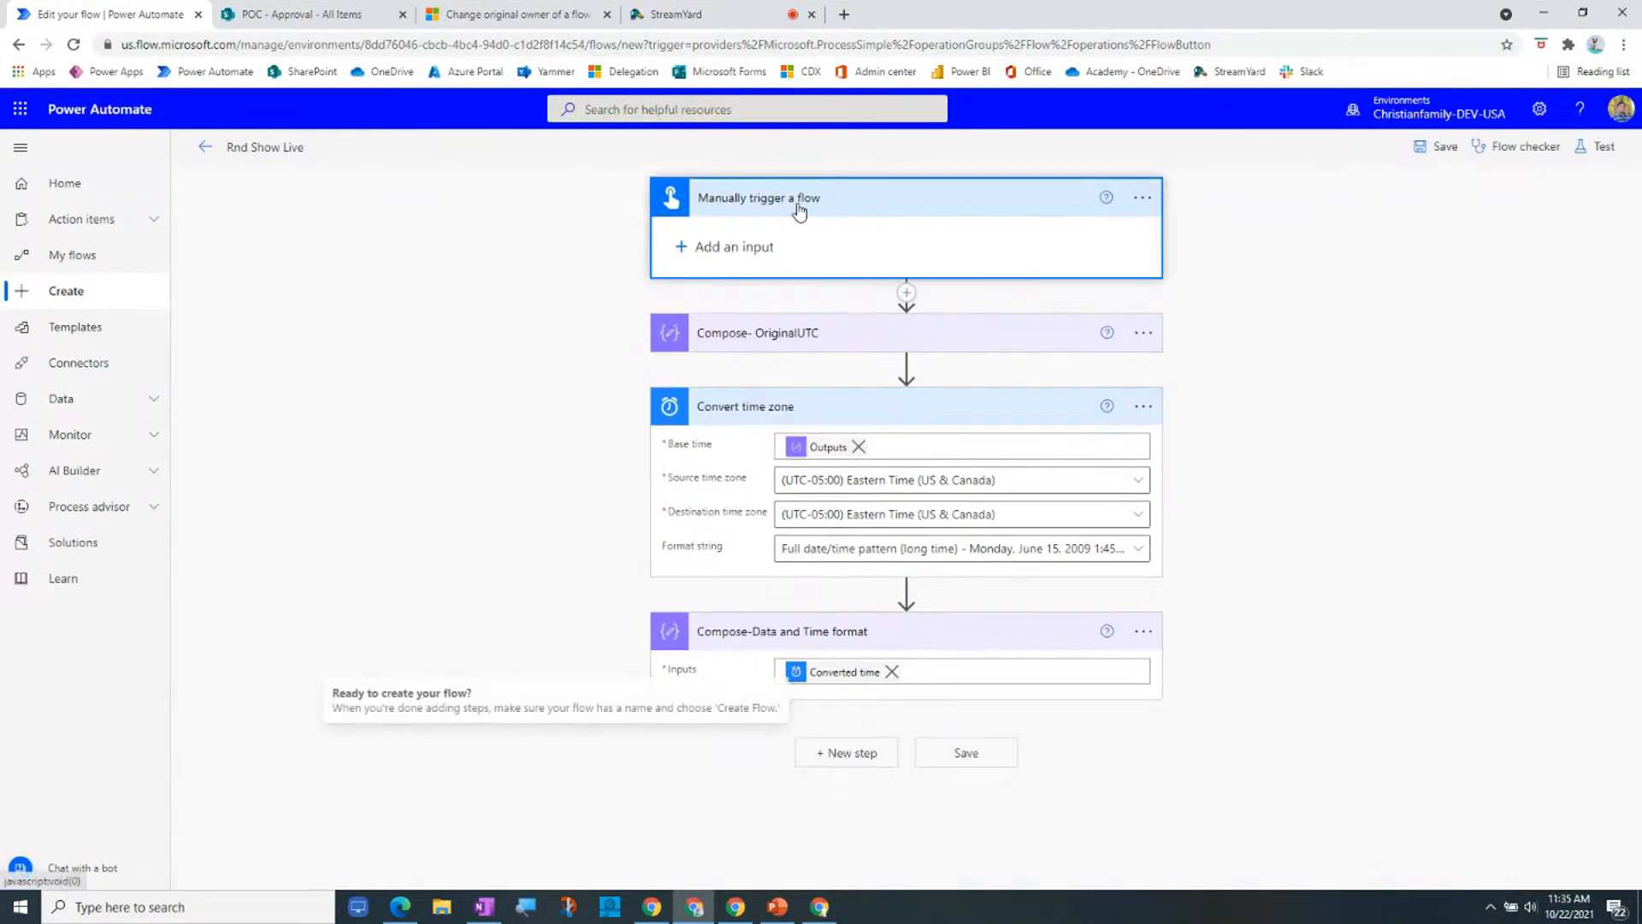
pyautogui.click(737, 246)
pyautogui.click(715, 281)
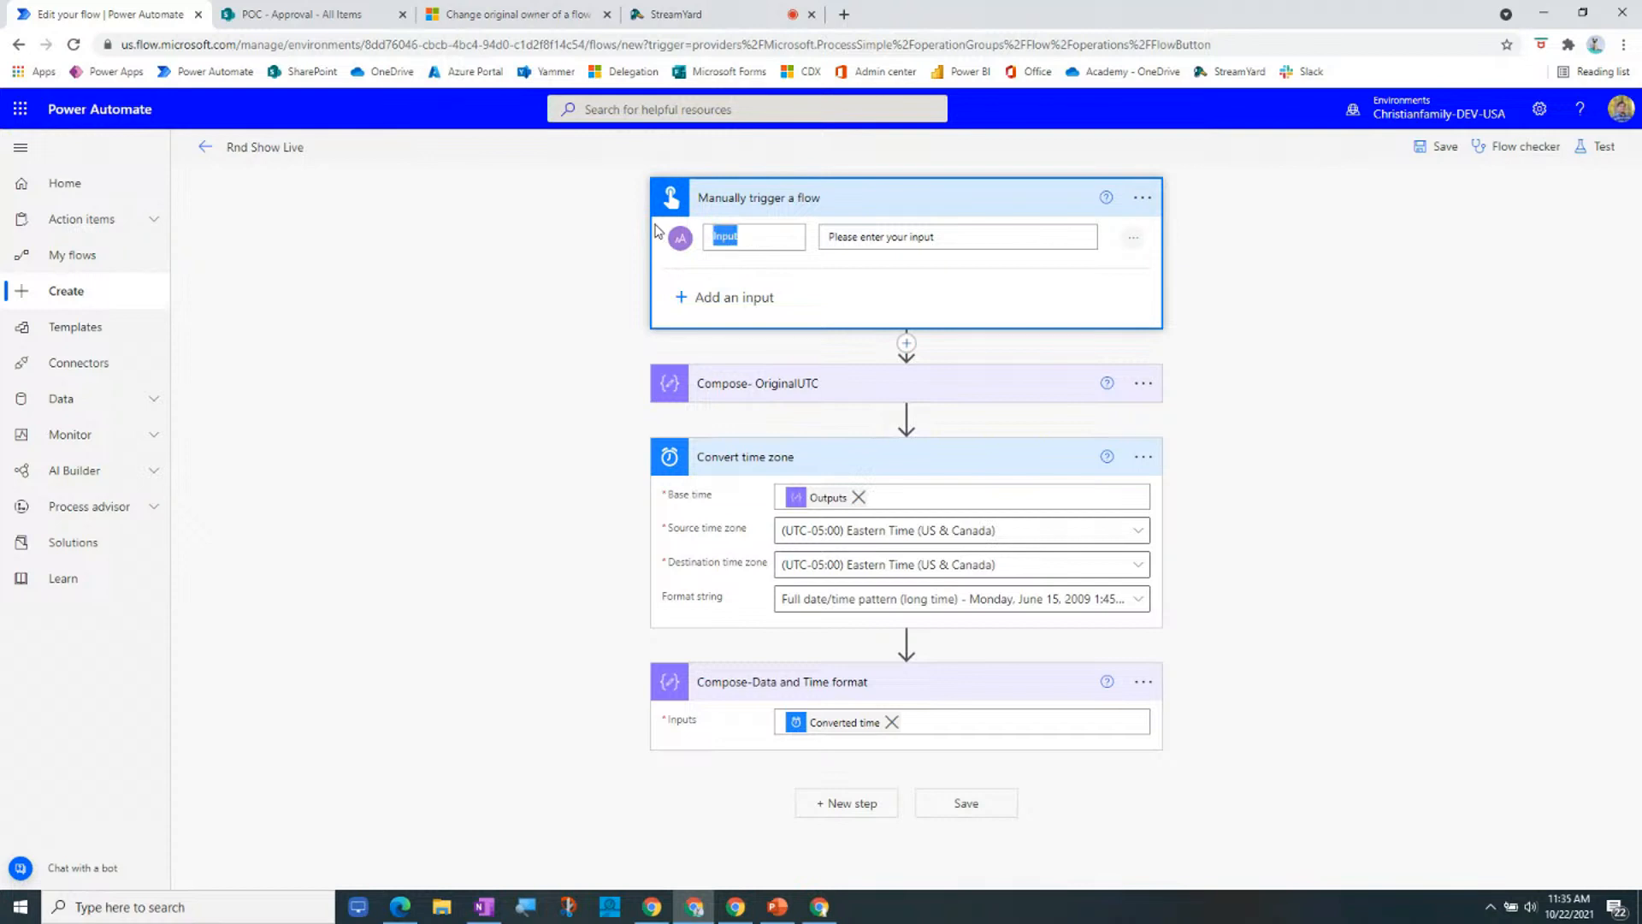
pyautogui.write('RawText')
pyautogui.click(1443, 324)
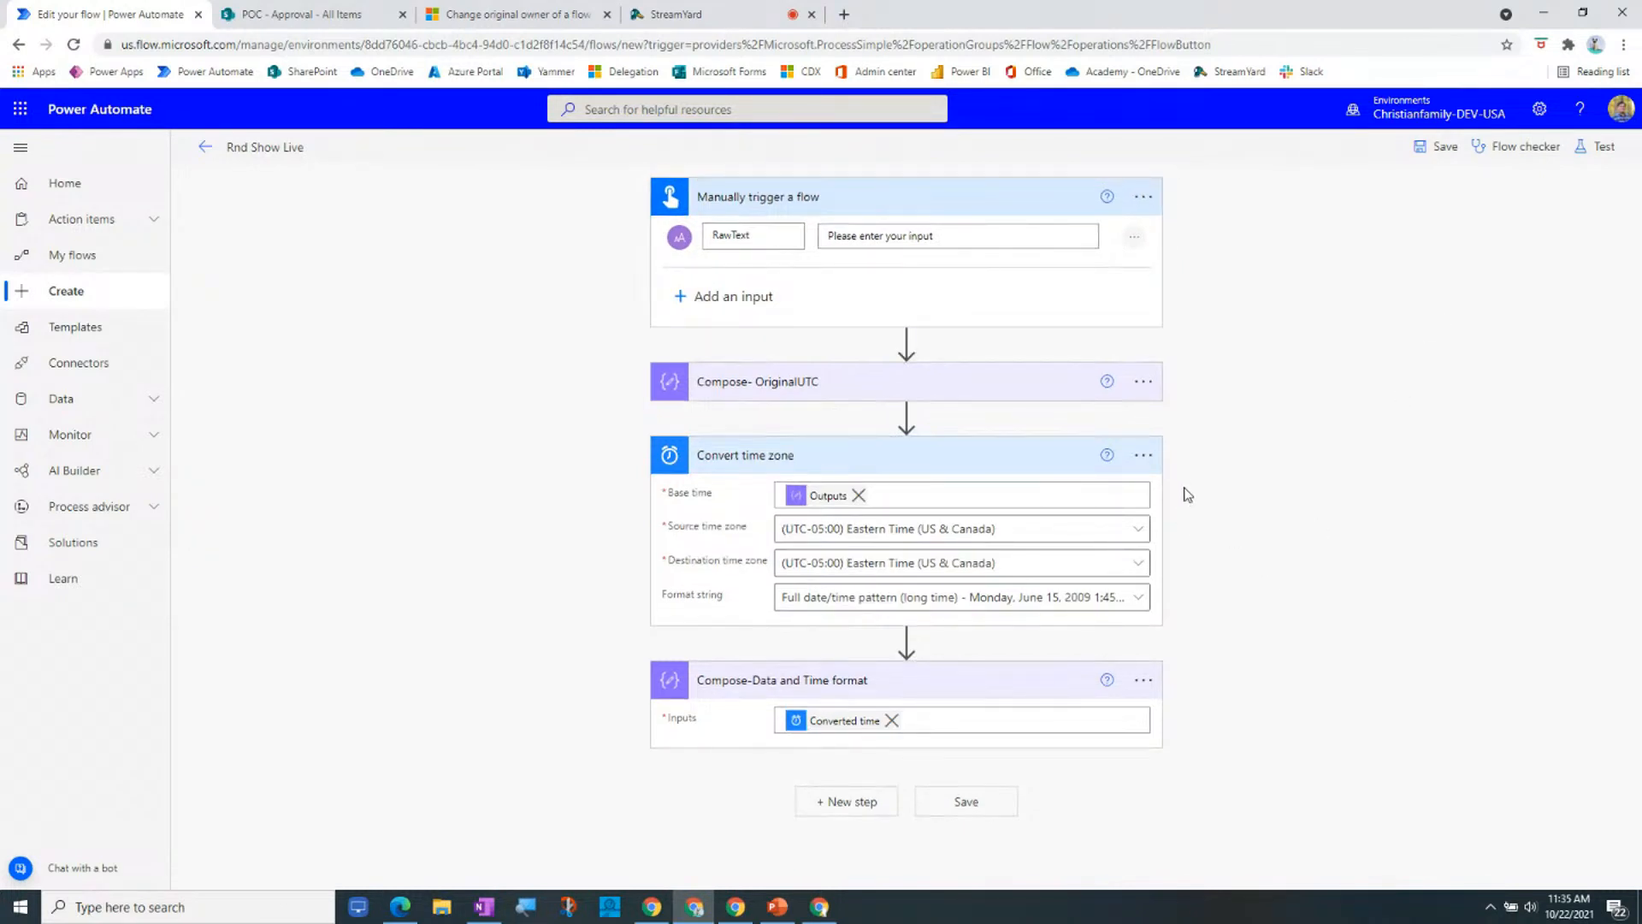
pyautogui.click(841, 820)
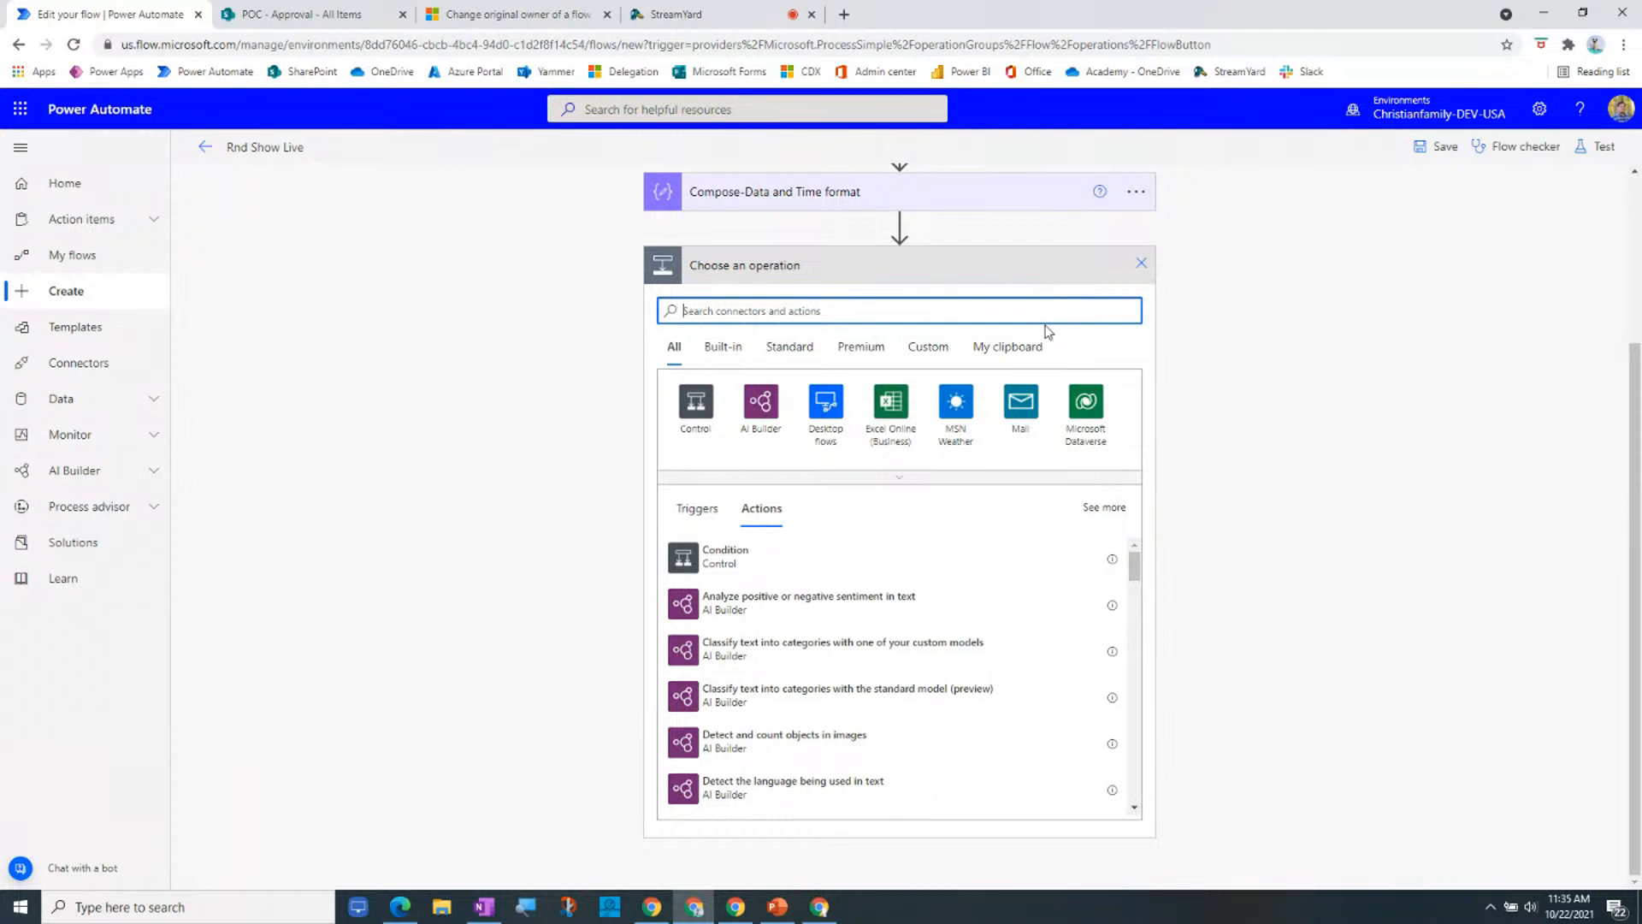
# Step: Add a Compose (Data Operation) action as the new step
pyautogui.write('compose')
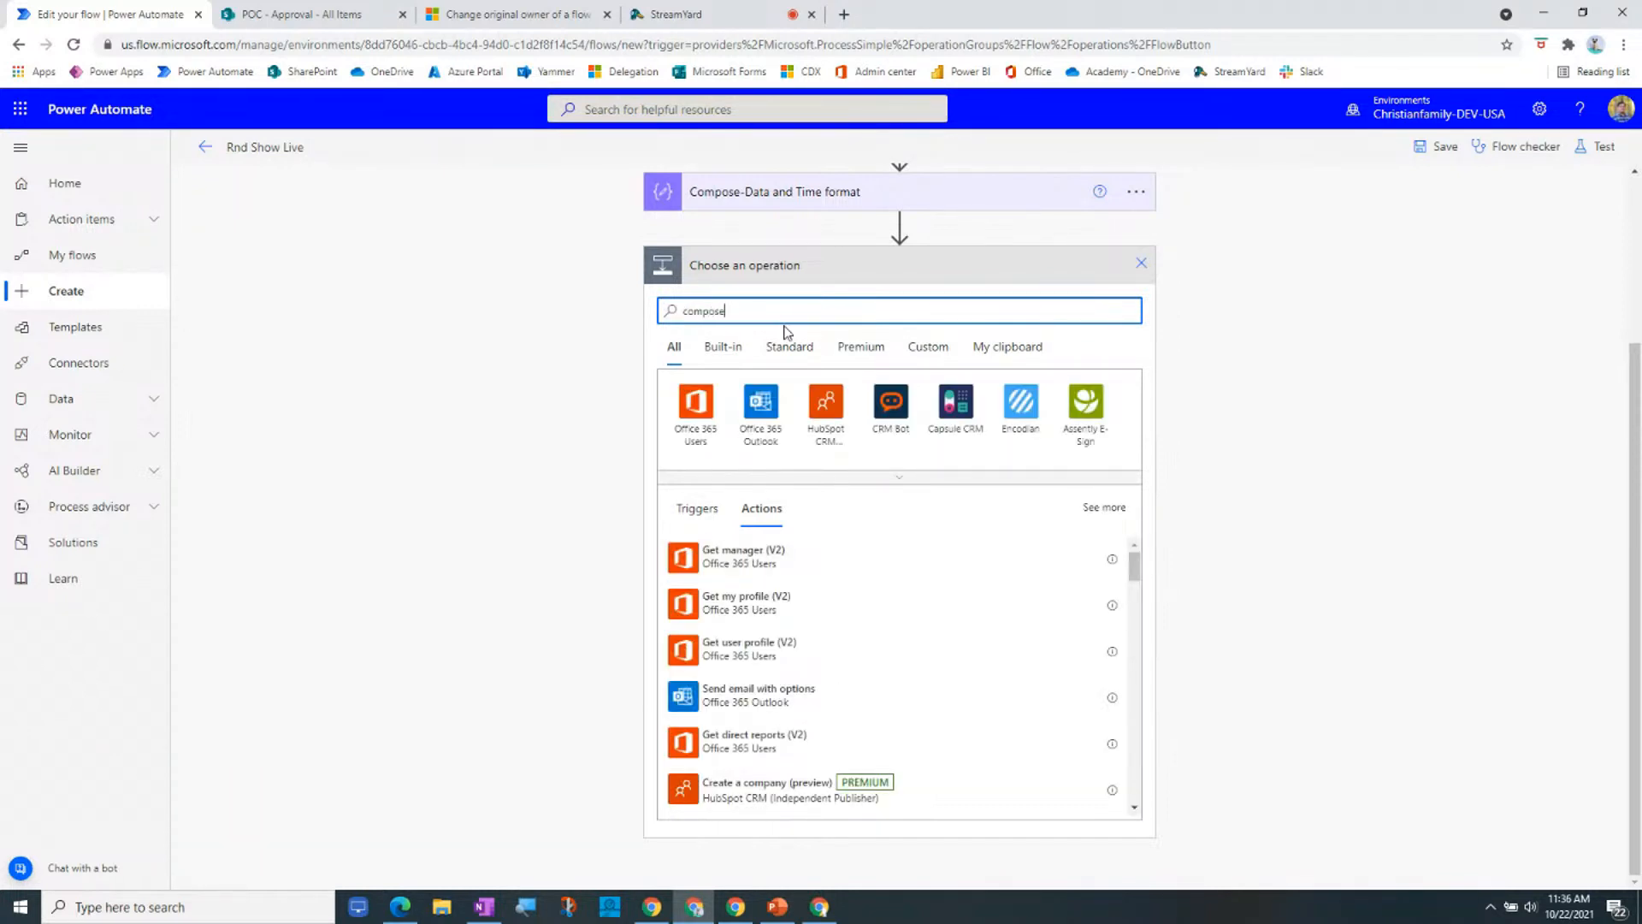
pyautogui.click(699, 558)
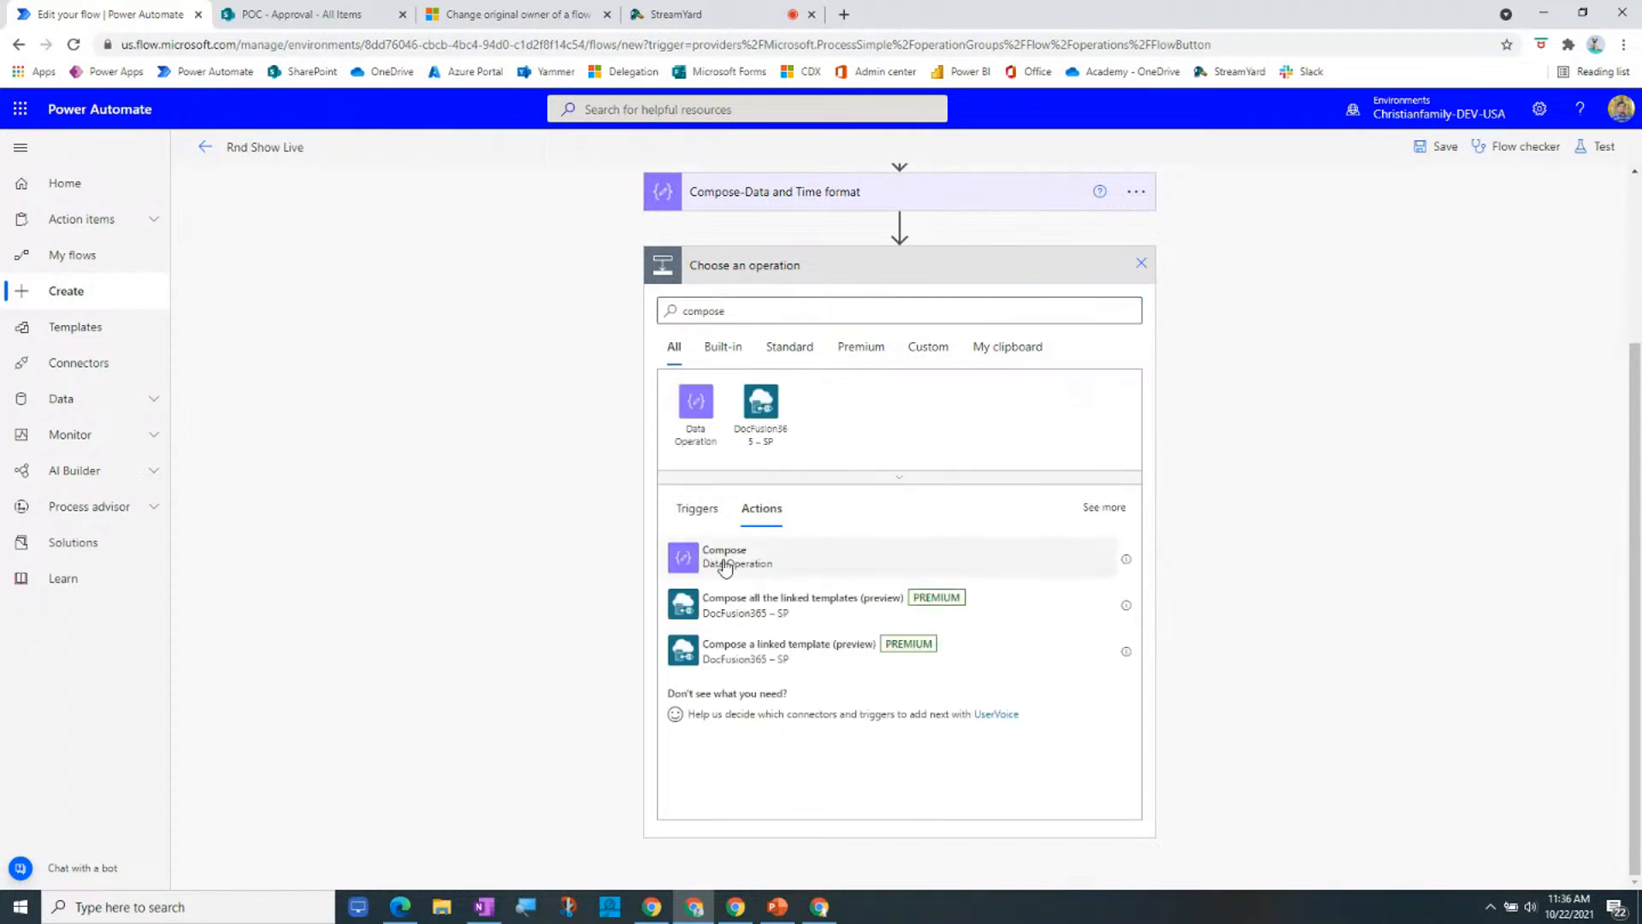
pyautogui.click(725, 560)
# Step: Try out the expression editor and step options on Compose's Inputs, leaving Inputs empty
pyautogui.click(905, 531)
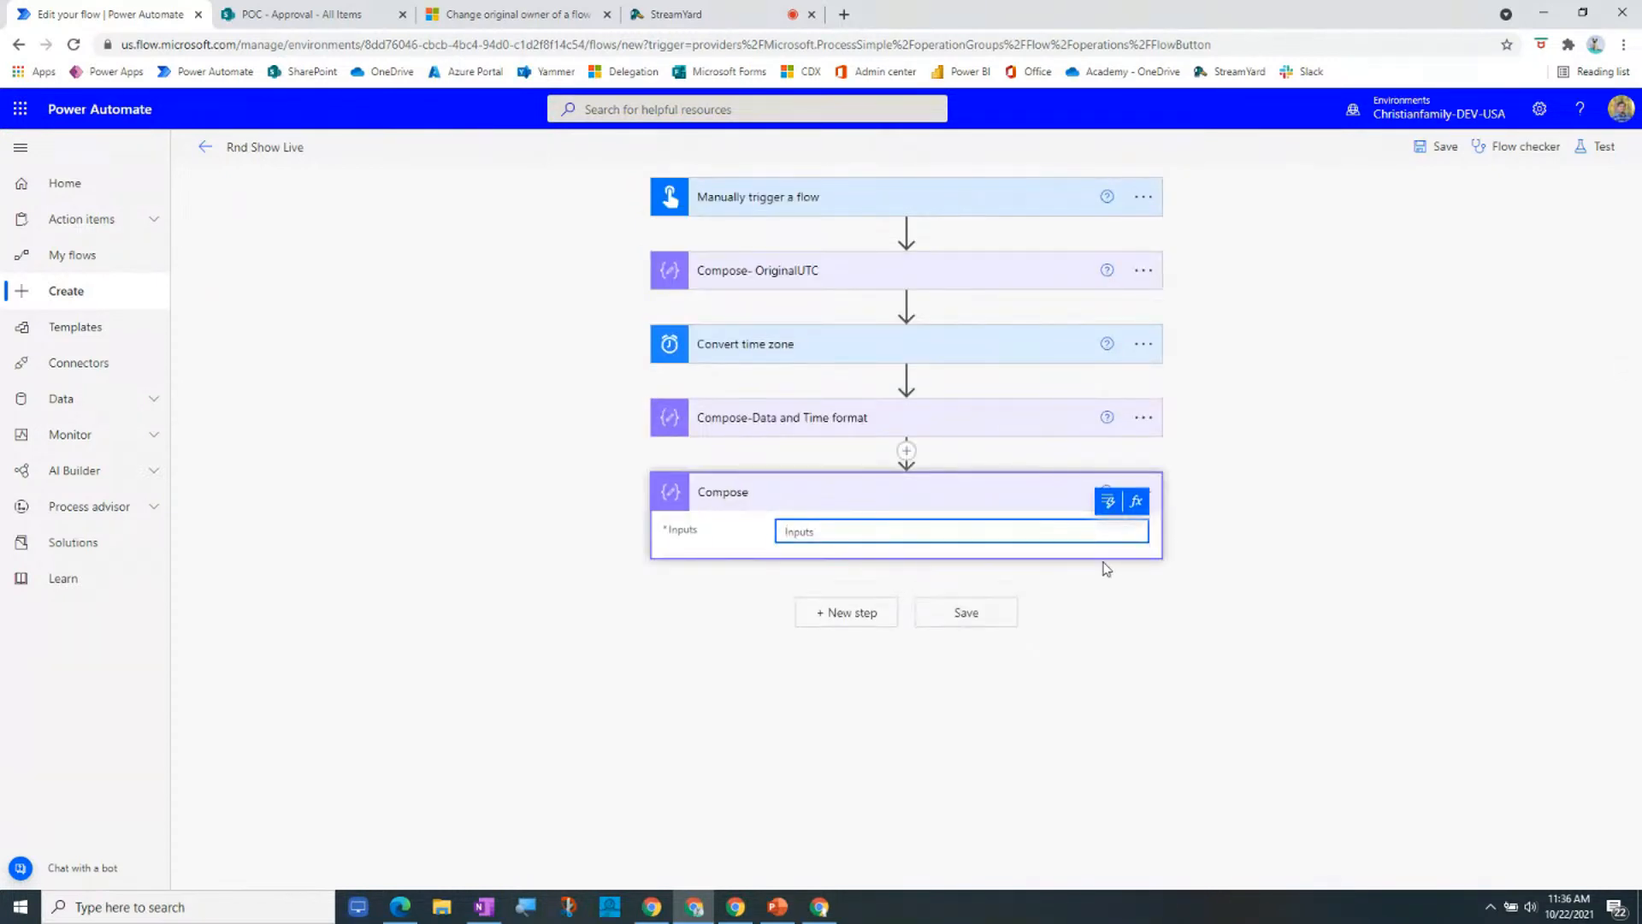
pyautogui.click(1135, 510)
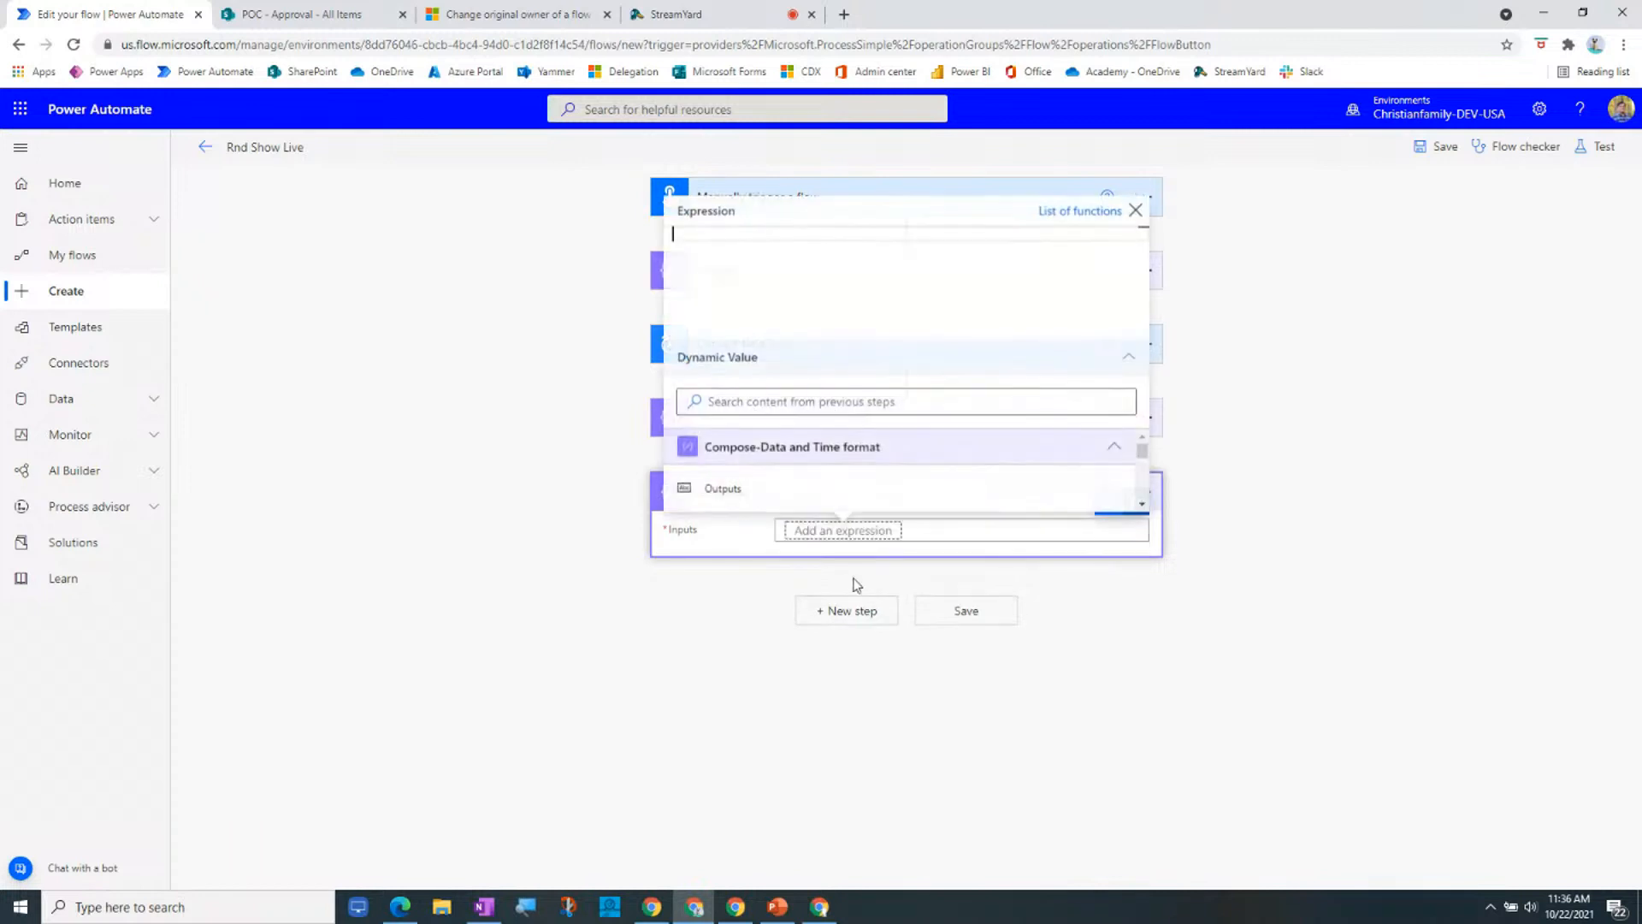
pyautogui.click(785, 402)
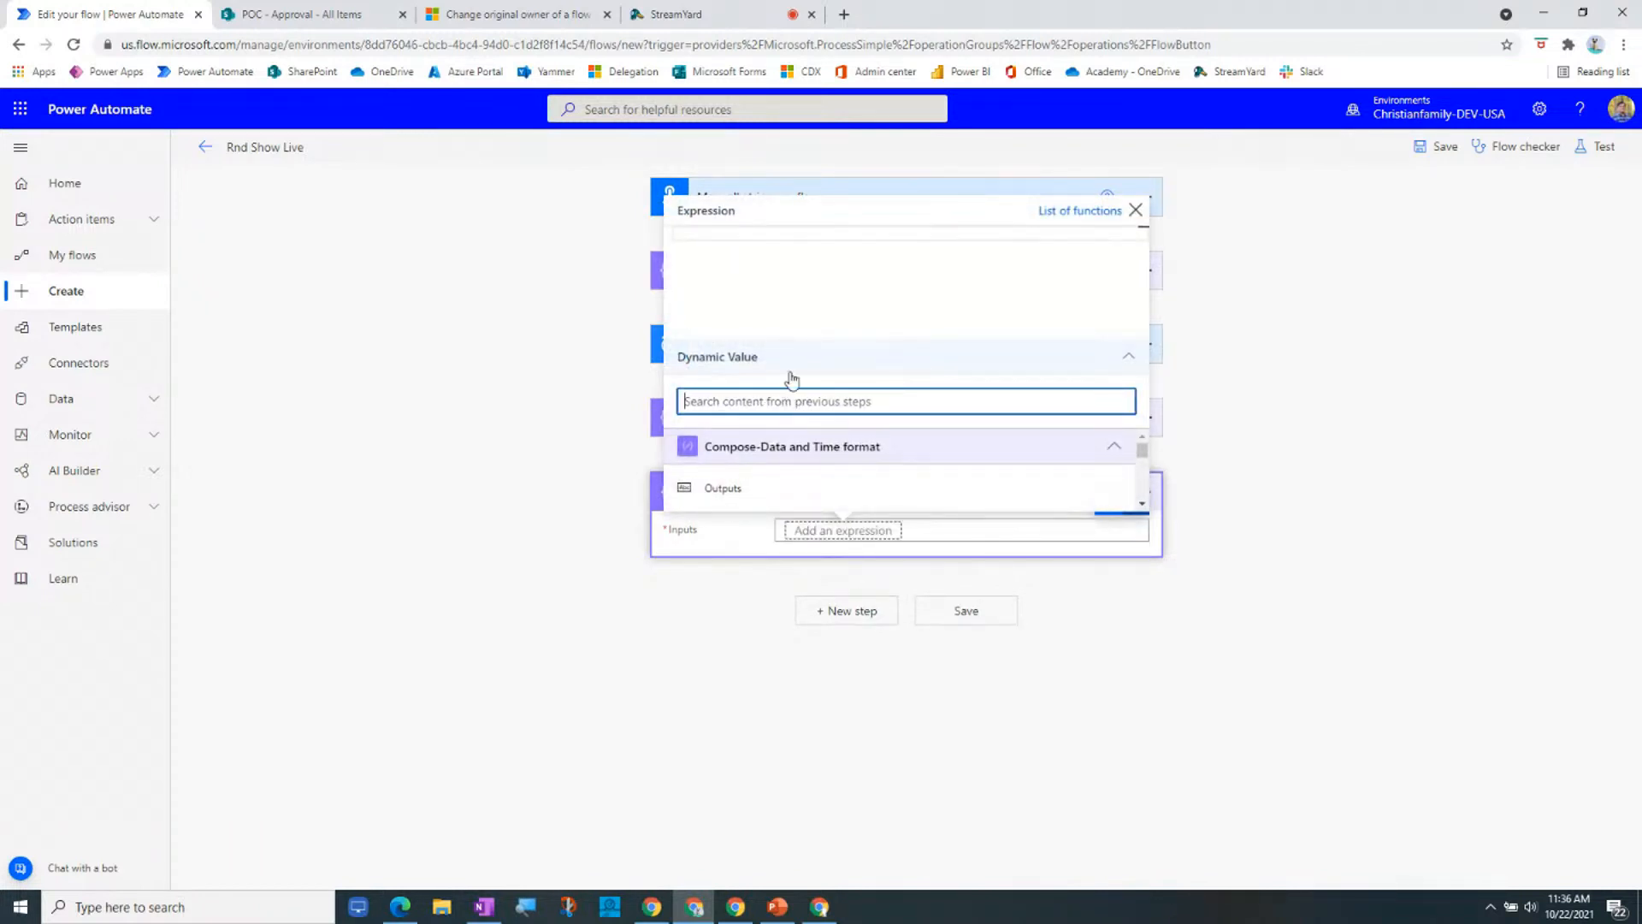
pyautogui.click(814, 233)
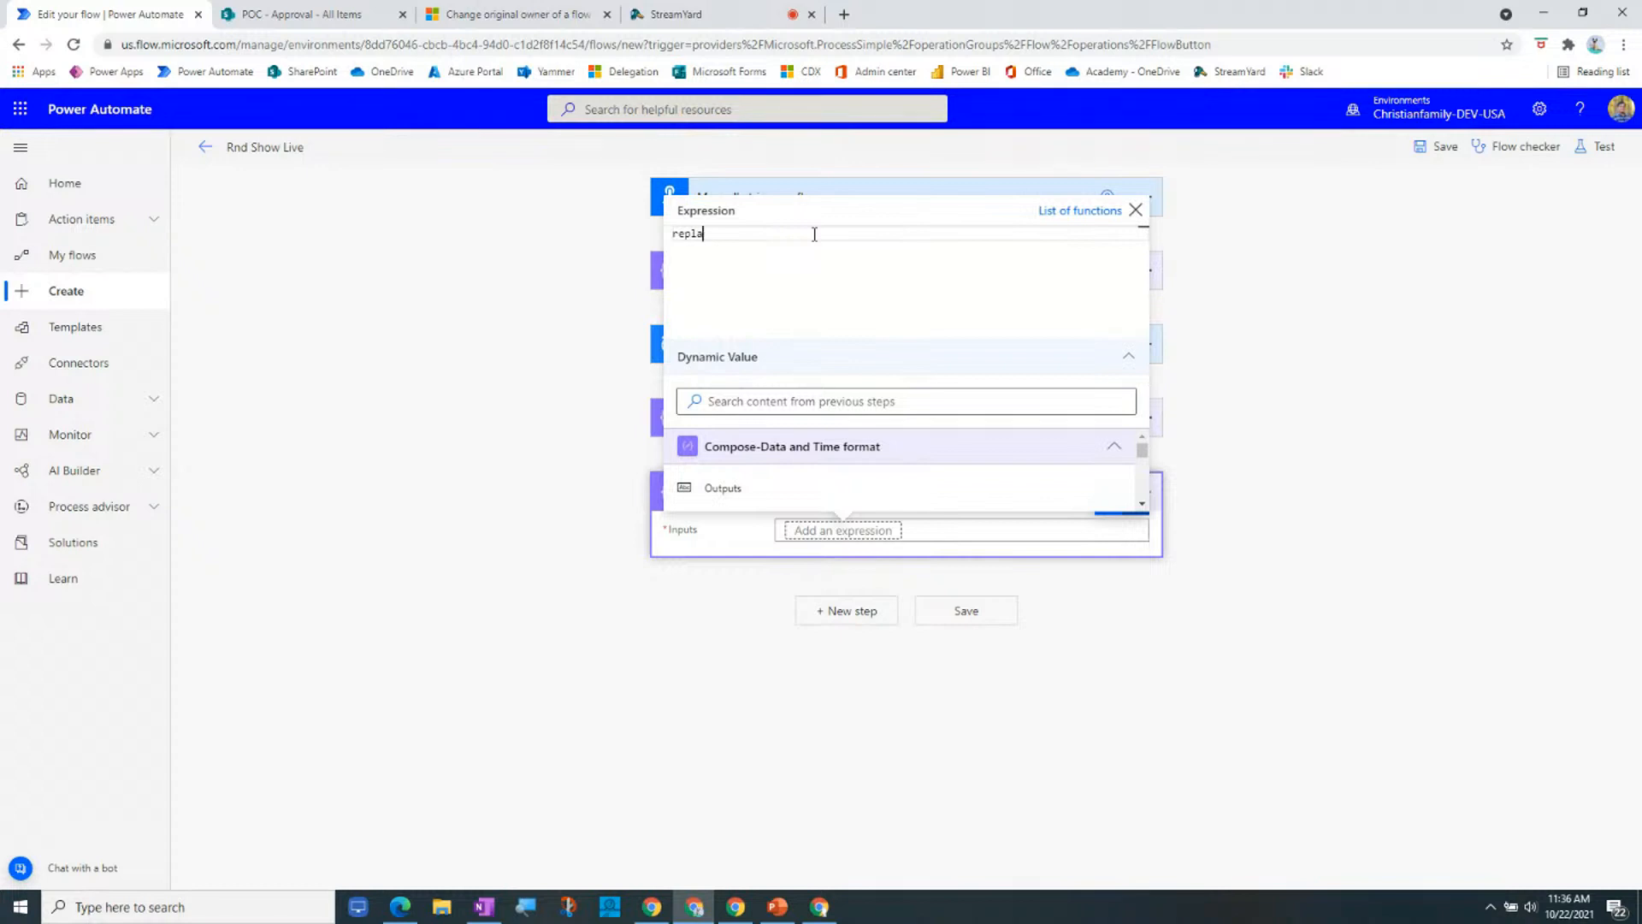
pyautogui.press('BackSpace')
pyautogui.press('BackSpace')
pyautogui.press('BackSpace')
pyautogui.press('BackSpace')
pyautogui.press('BackSpace')
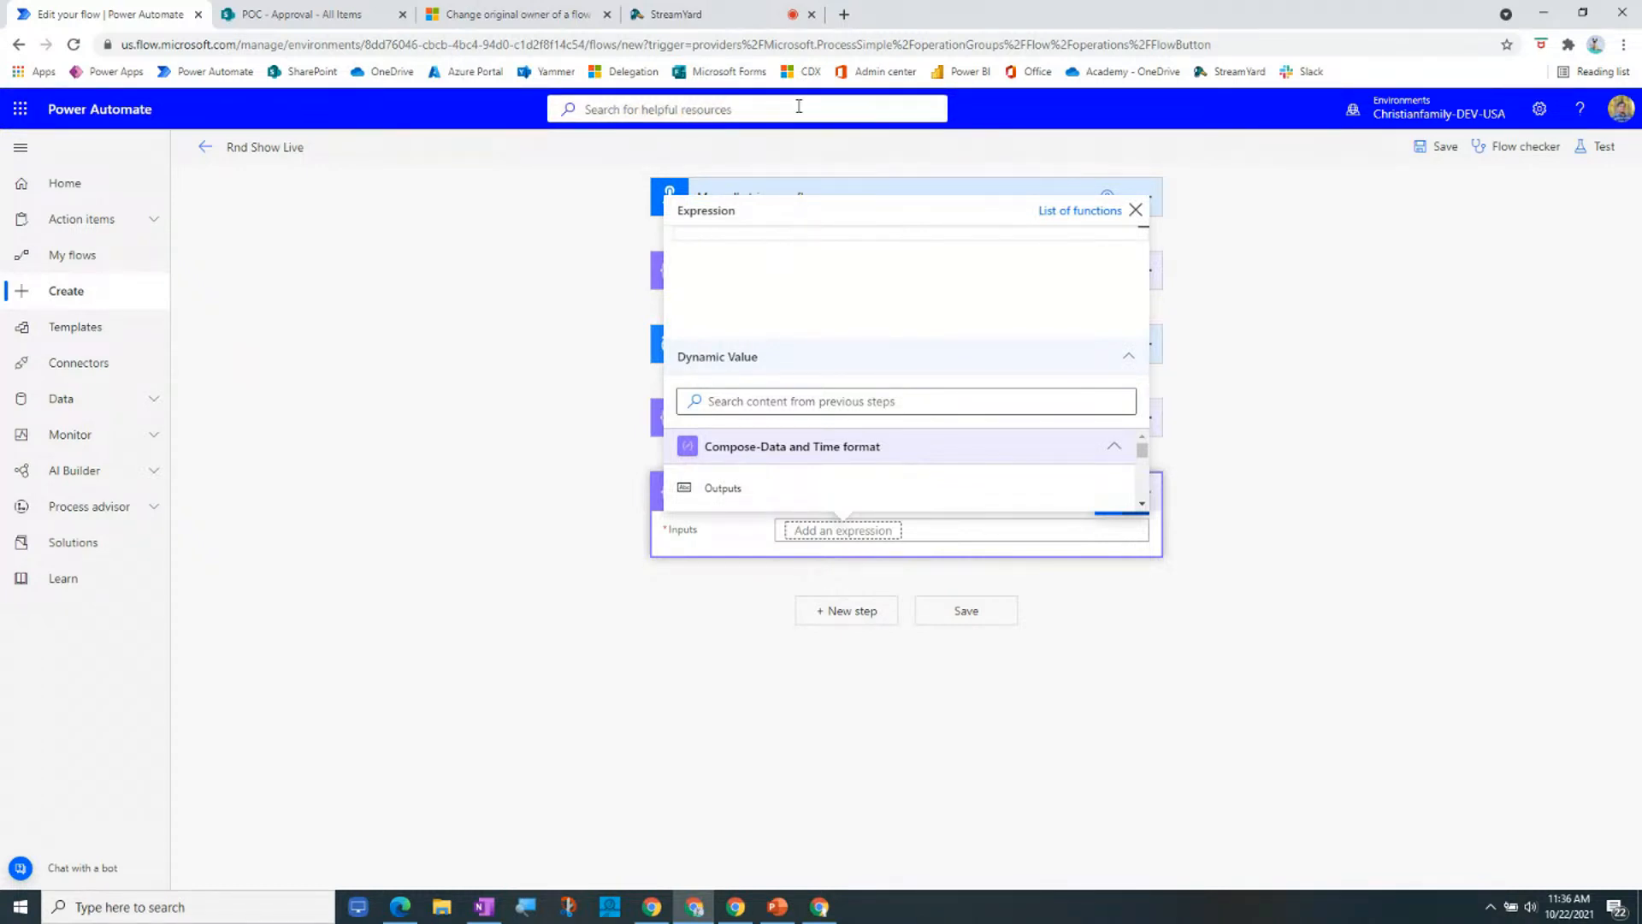
pyautogui.click(1295, 324)
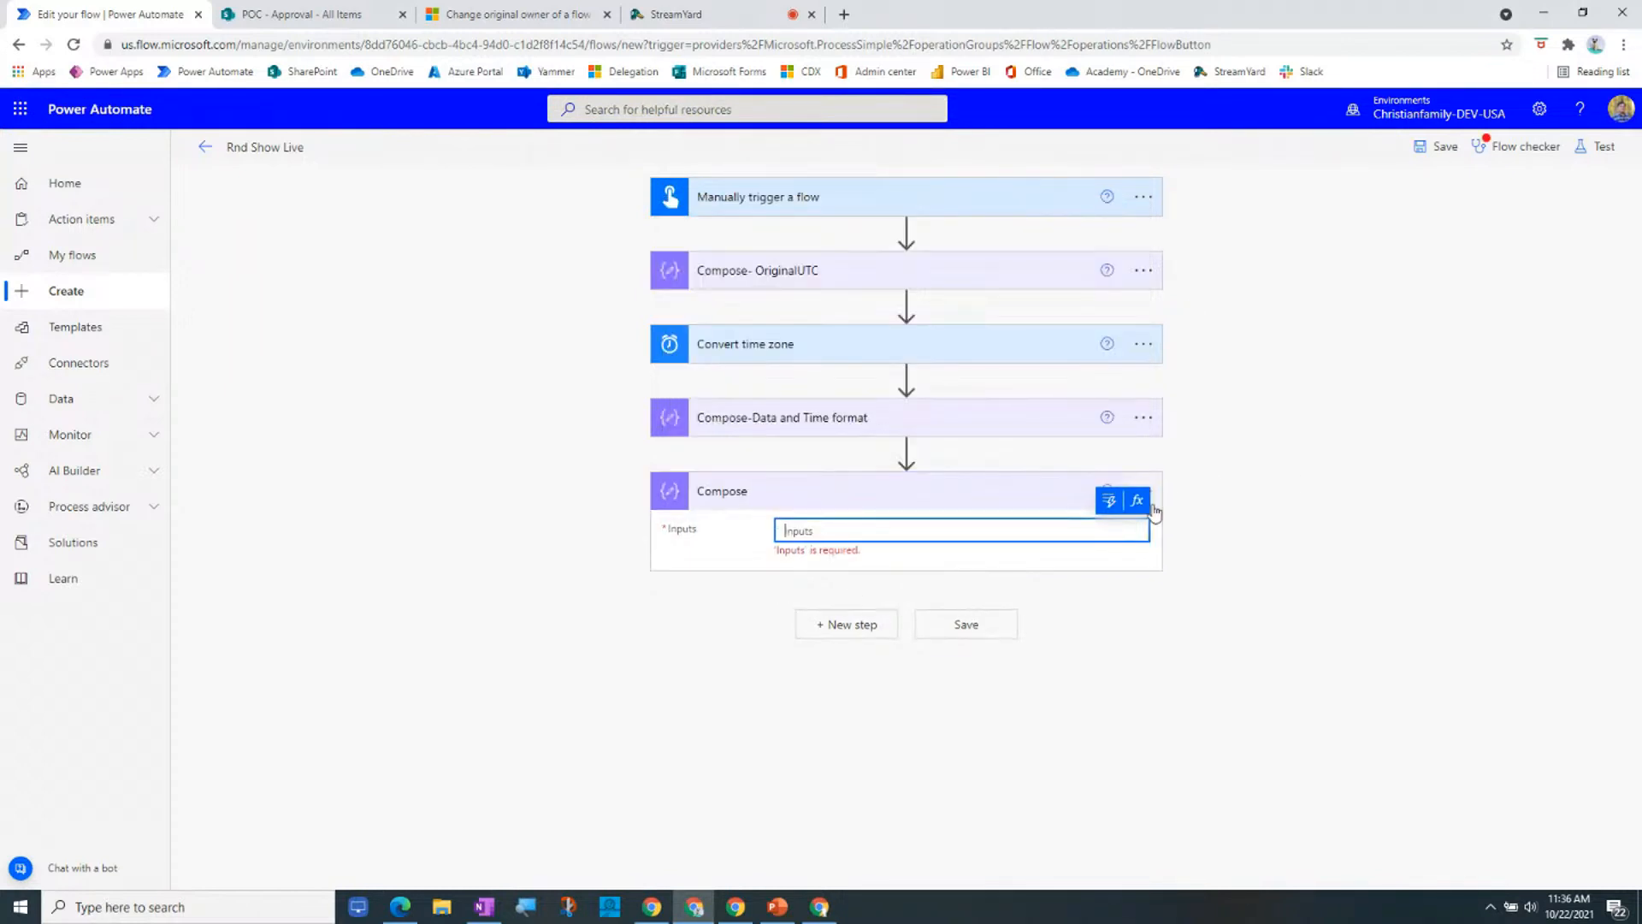
pyautogui.click(1143, 491)
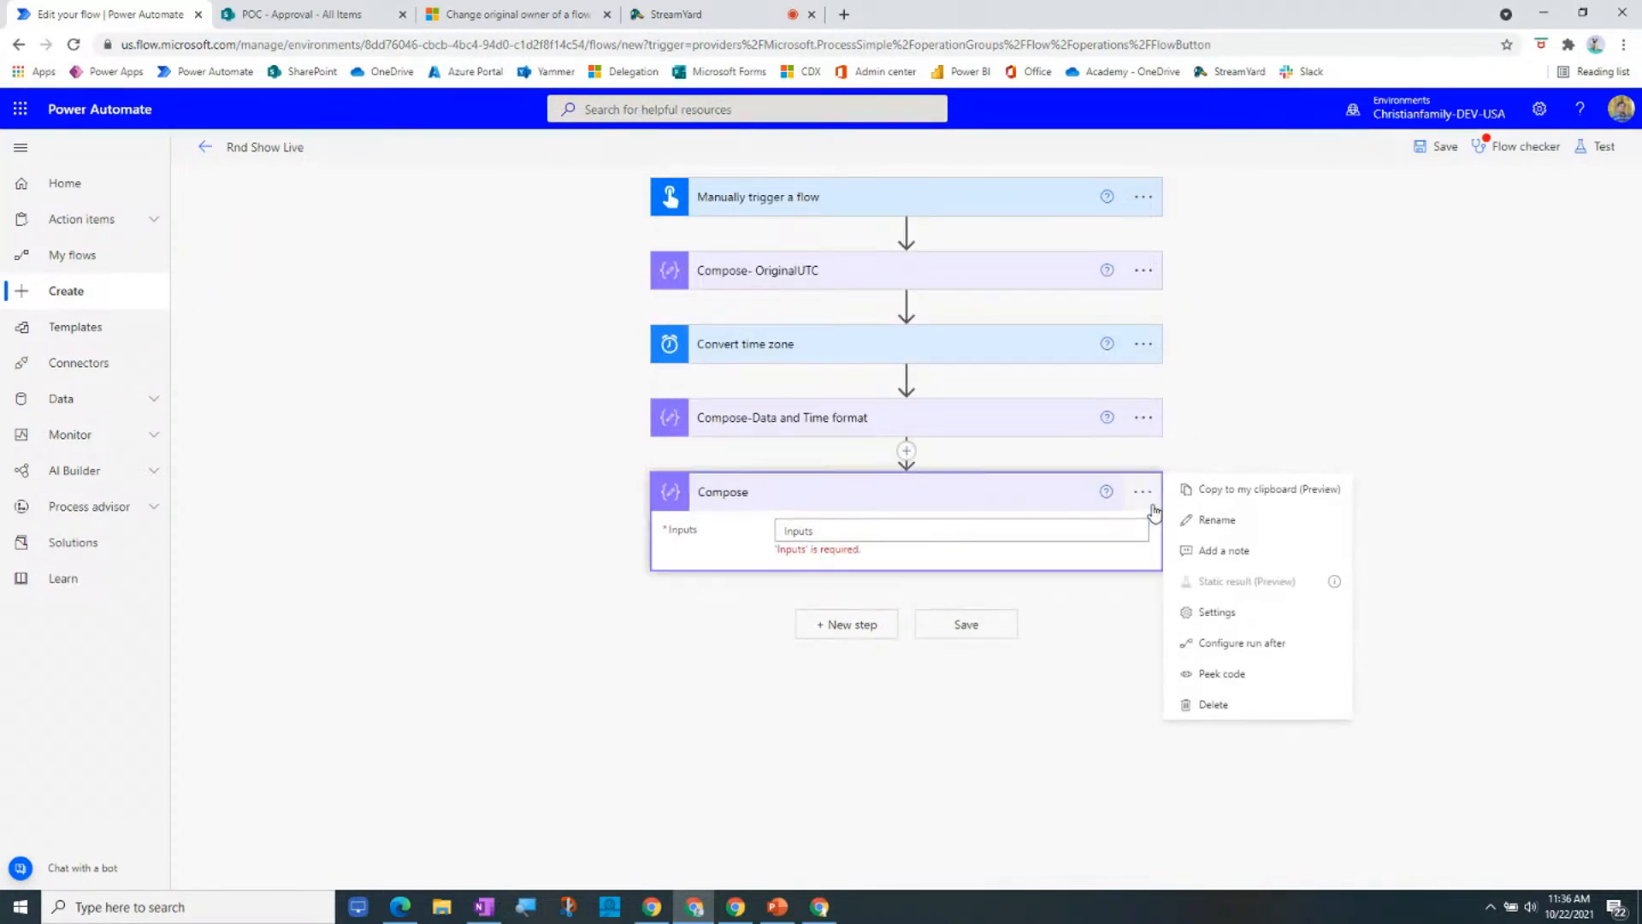
pyautogui.click(942, 528)
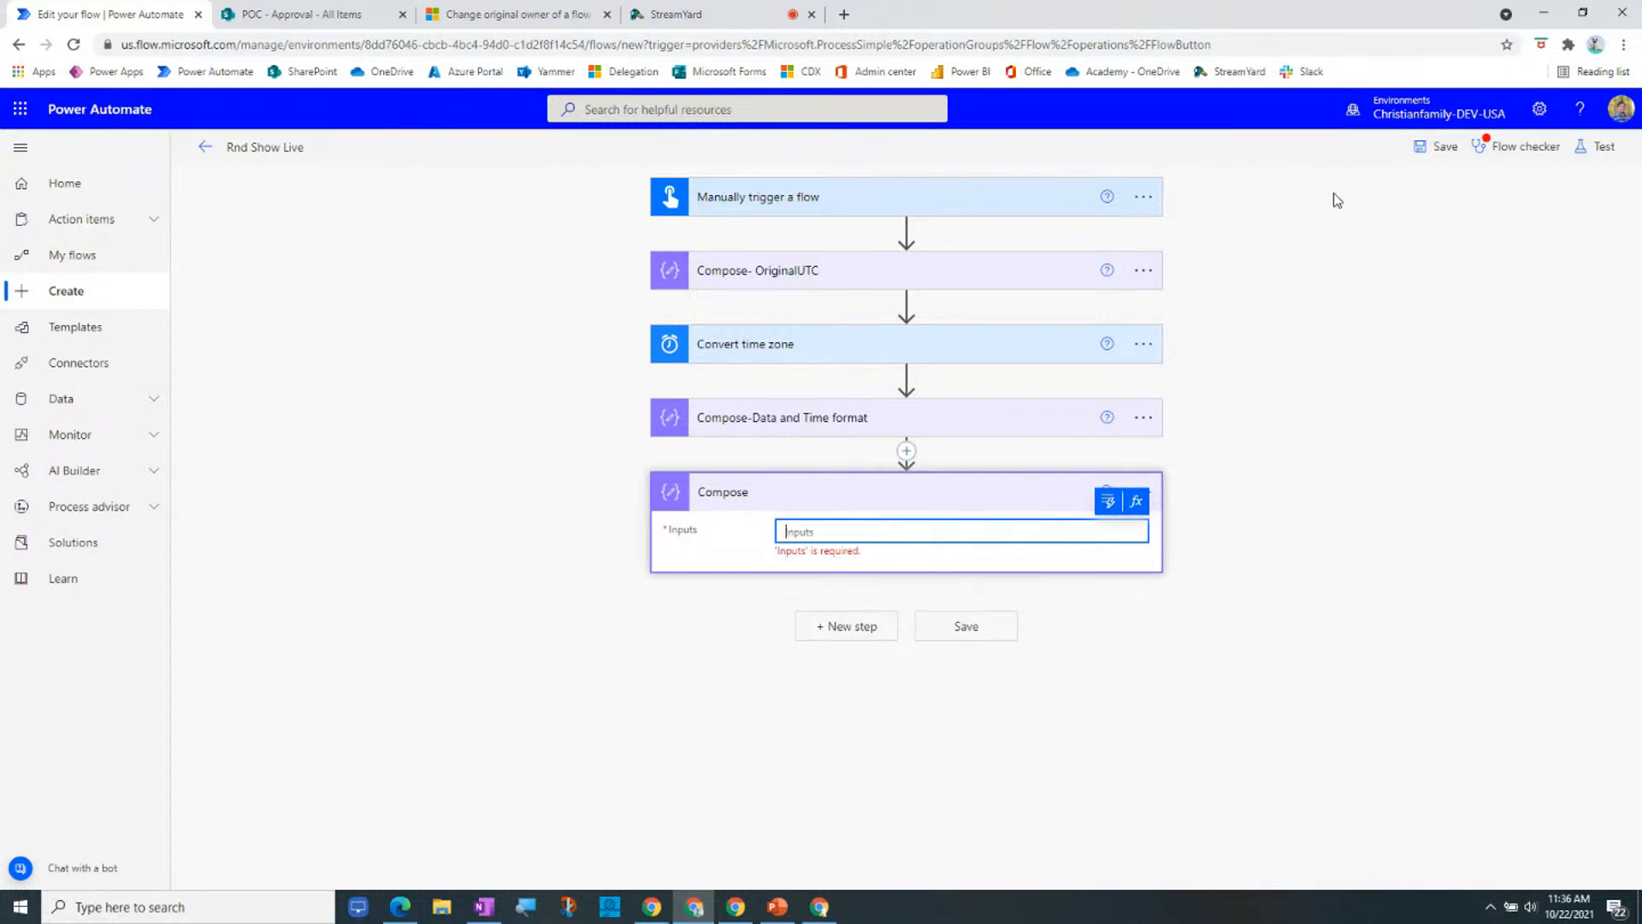
# Step: Turn Experimental Features off in Power Automate settings, save, reload, and leave the untitled flow
pyautogui.click(1540, 109)
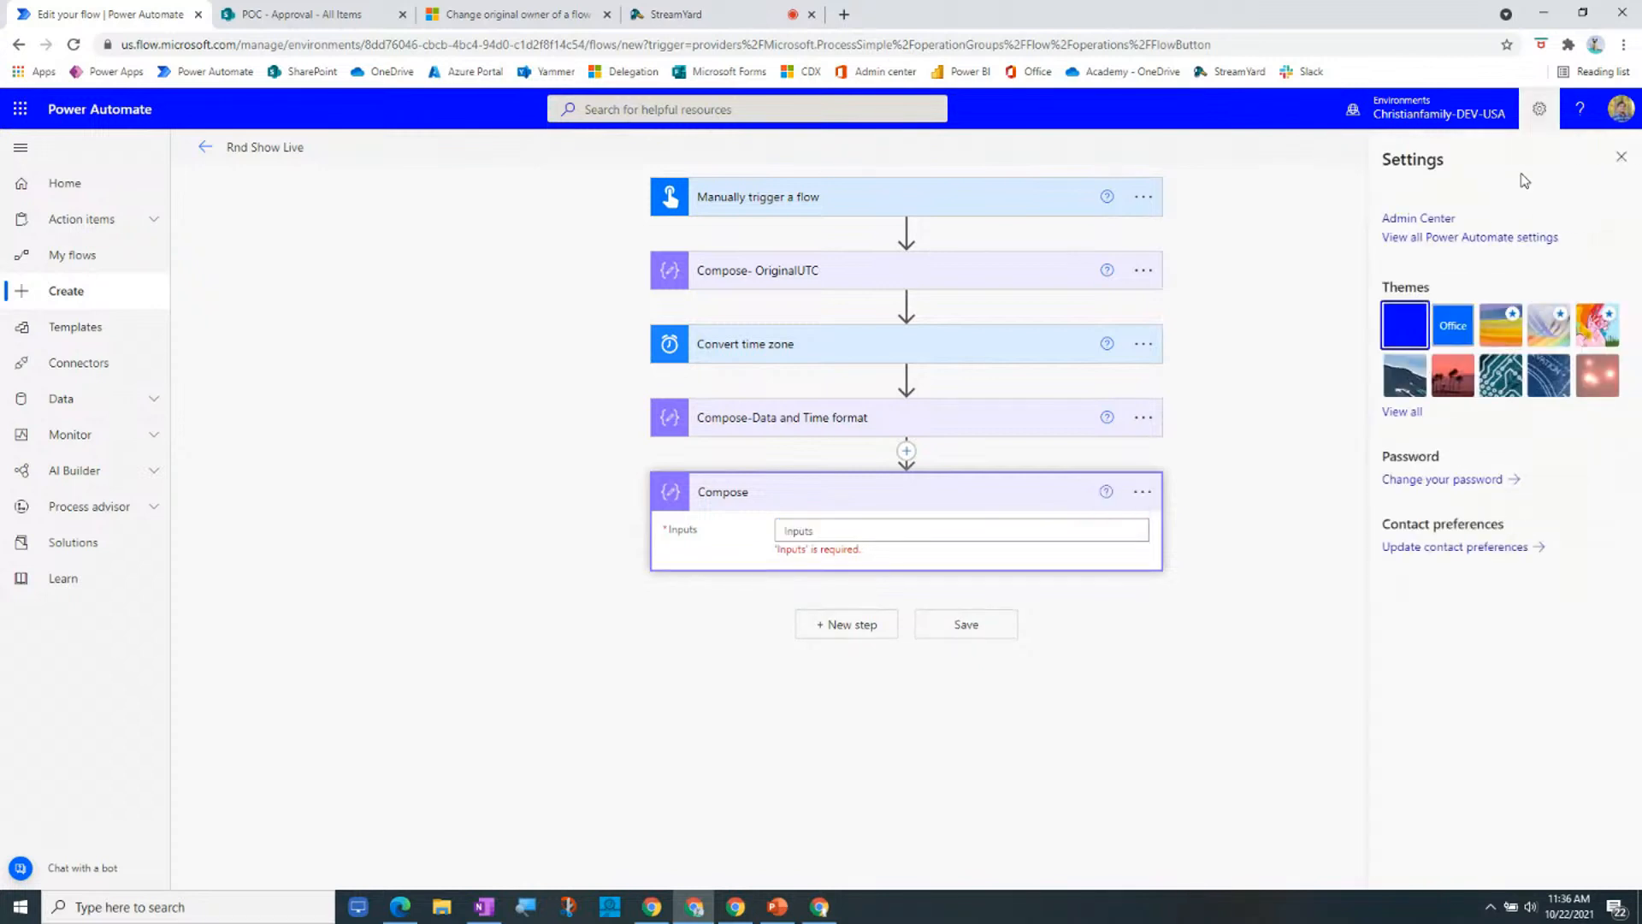
pyautogui.click(1470, 239)
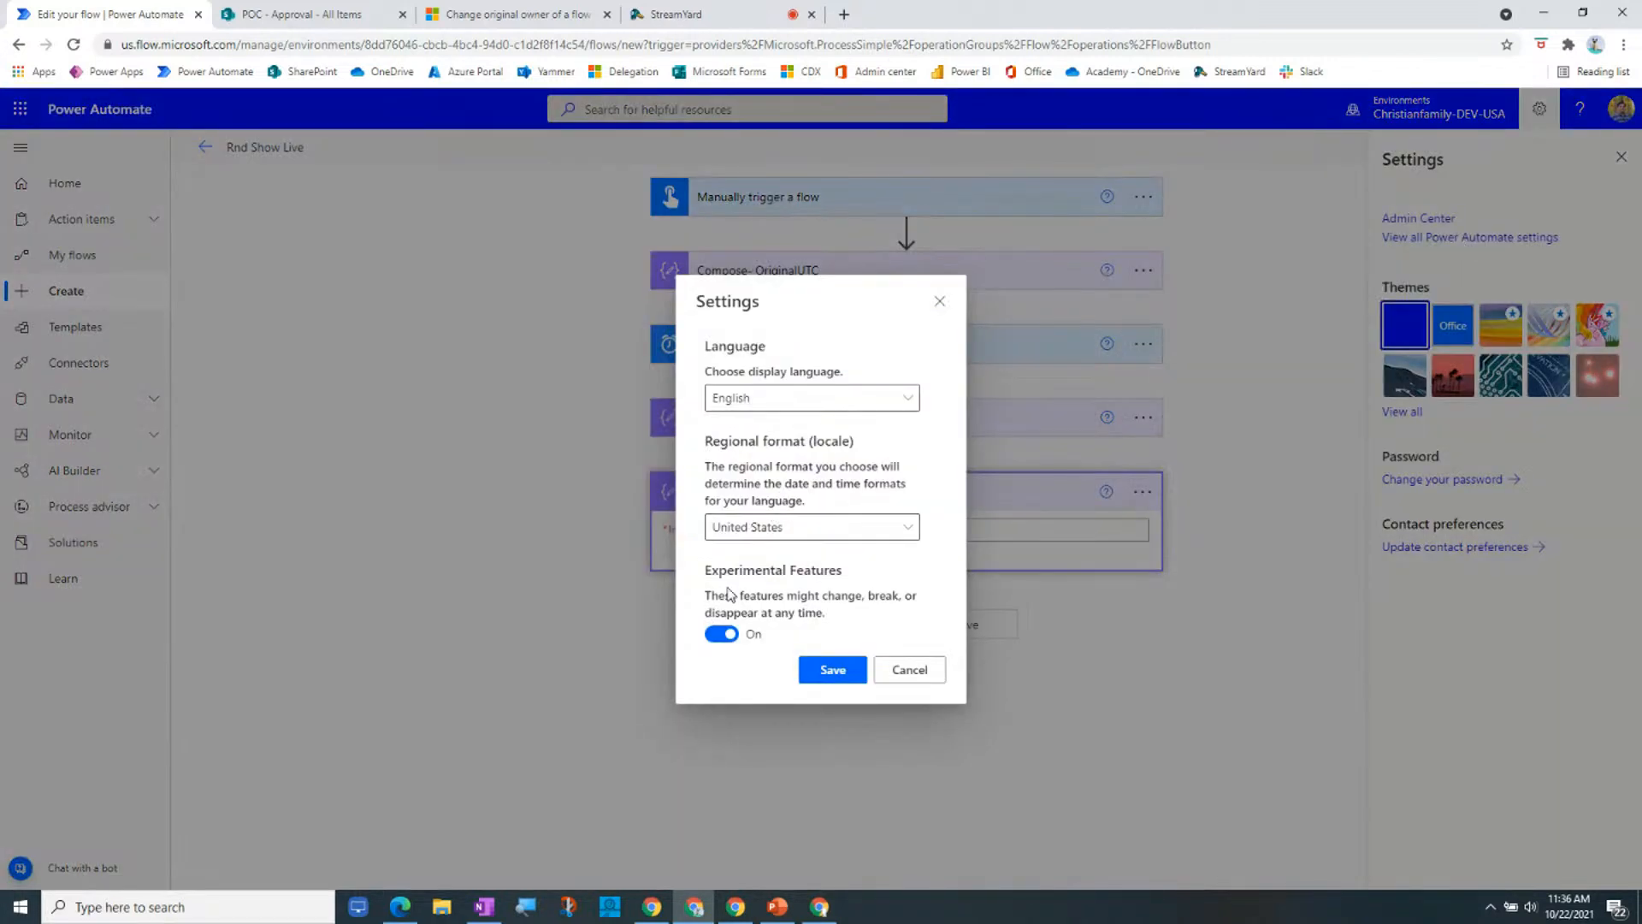
pyautogui.click(721, 635)
pyautogui.click(843, 672)
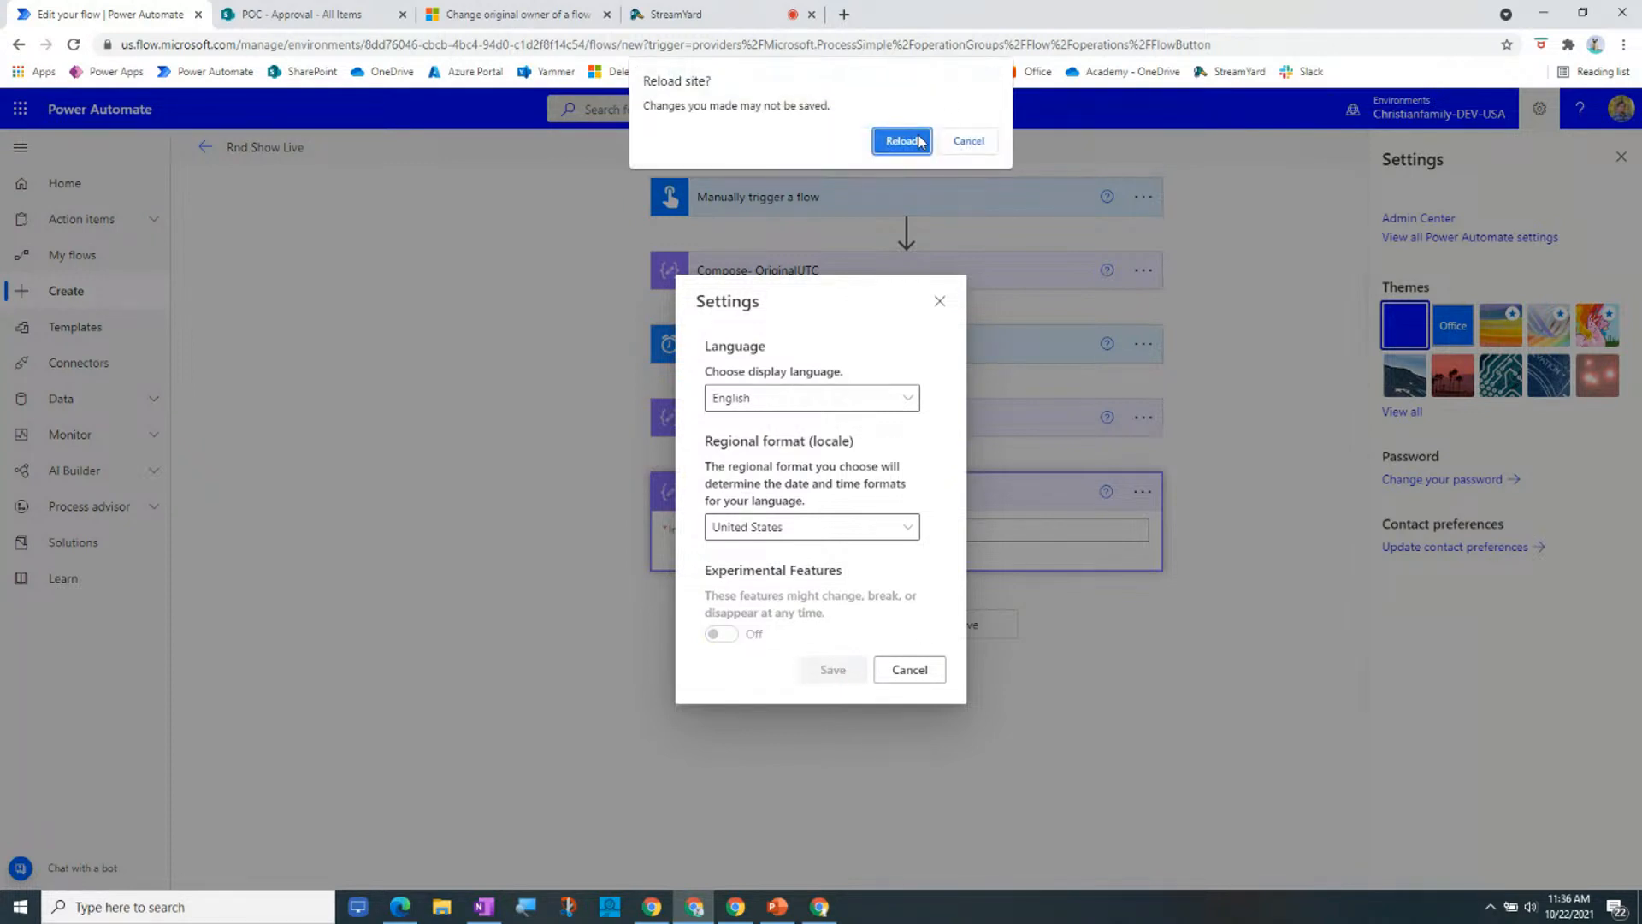
pyautogui.click(901, 141)
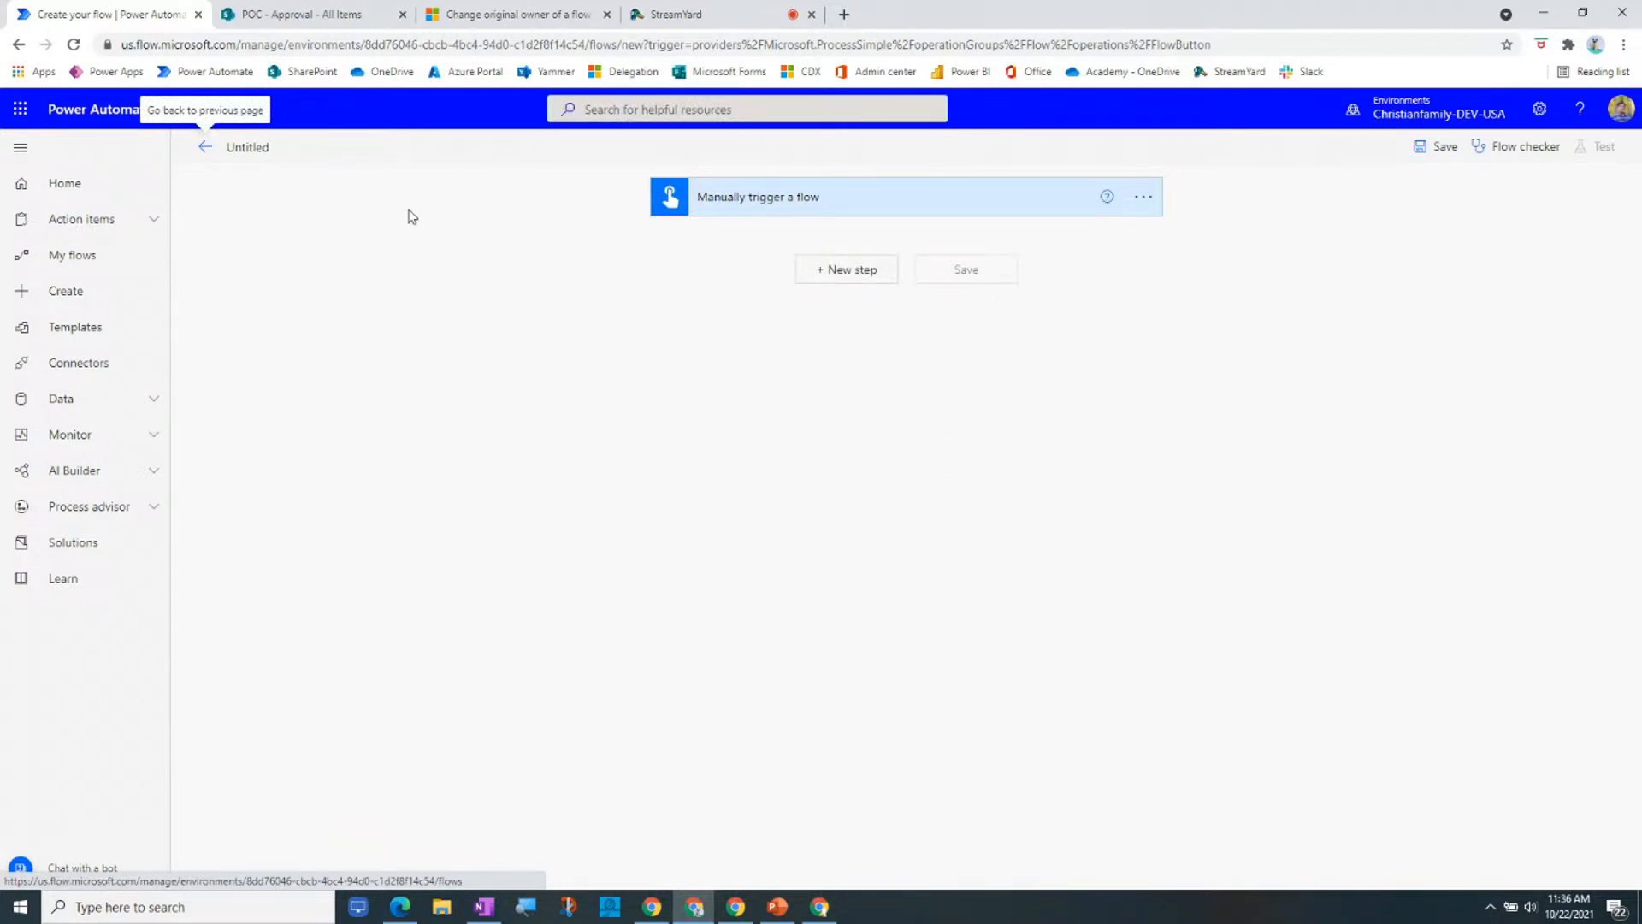
pyautogui.click(205, 149)
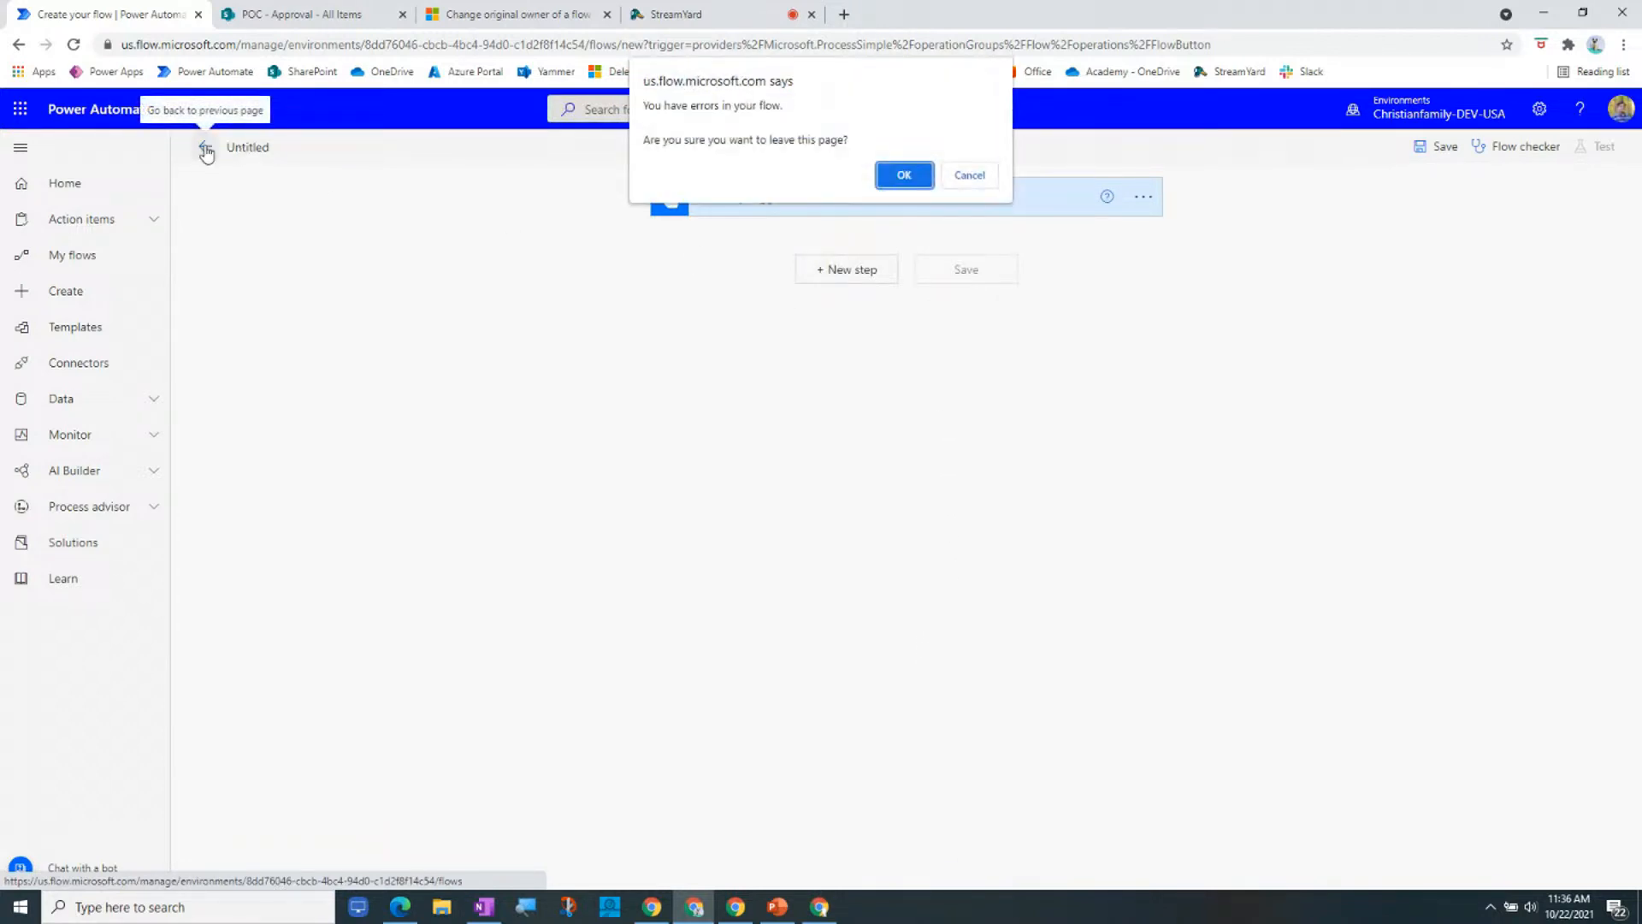
pyautogui.click(916, 185)
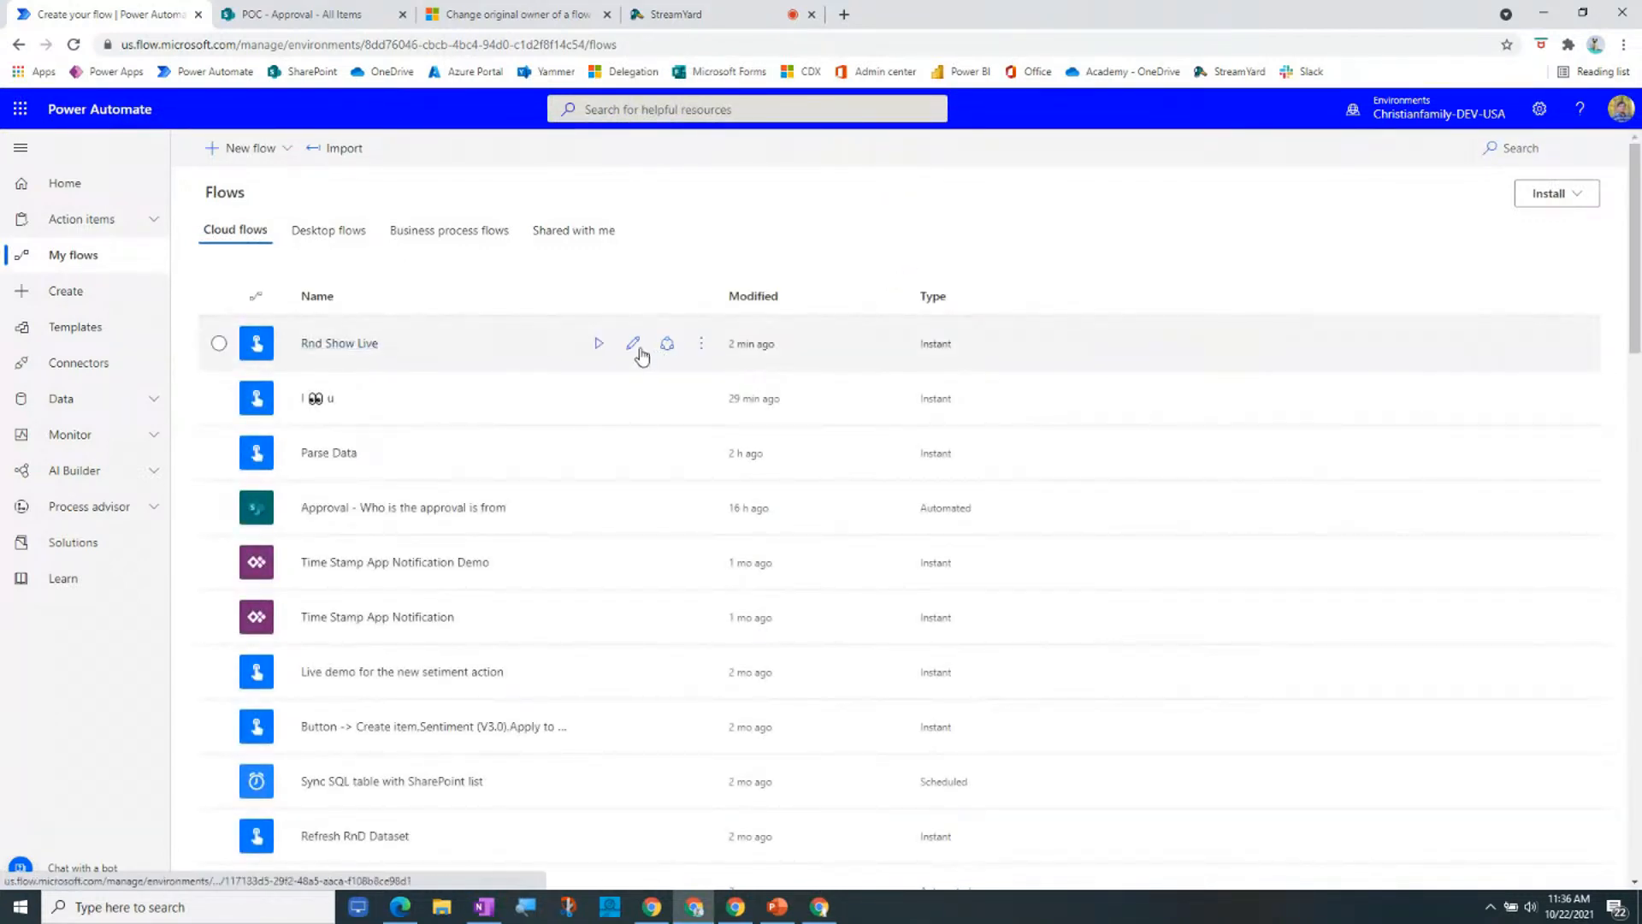
# Step: Open Rnd Show Live and add a Compose action after Compose-Data and Time format
pyautogui.click(634, 346)
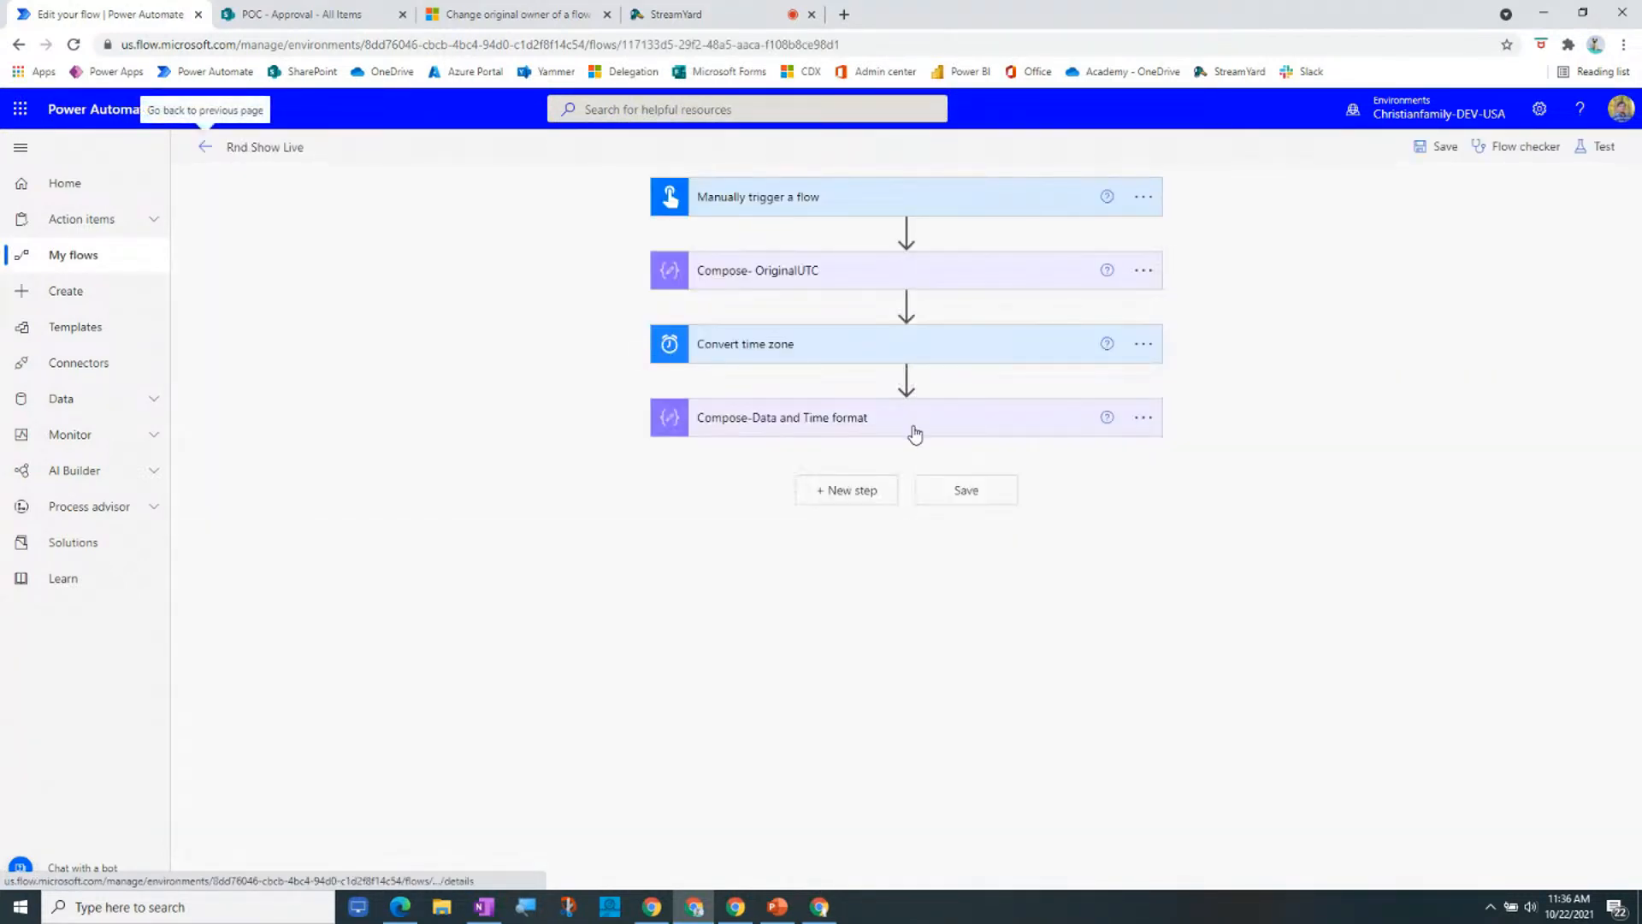
pyautogui.click(836, 498)
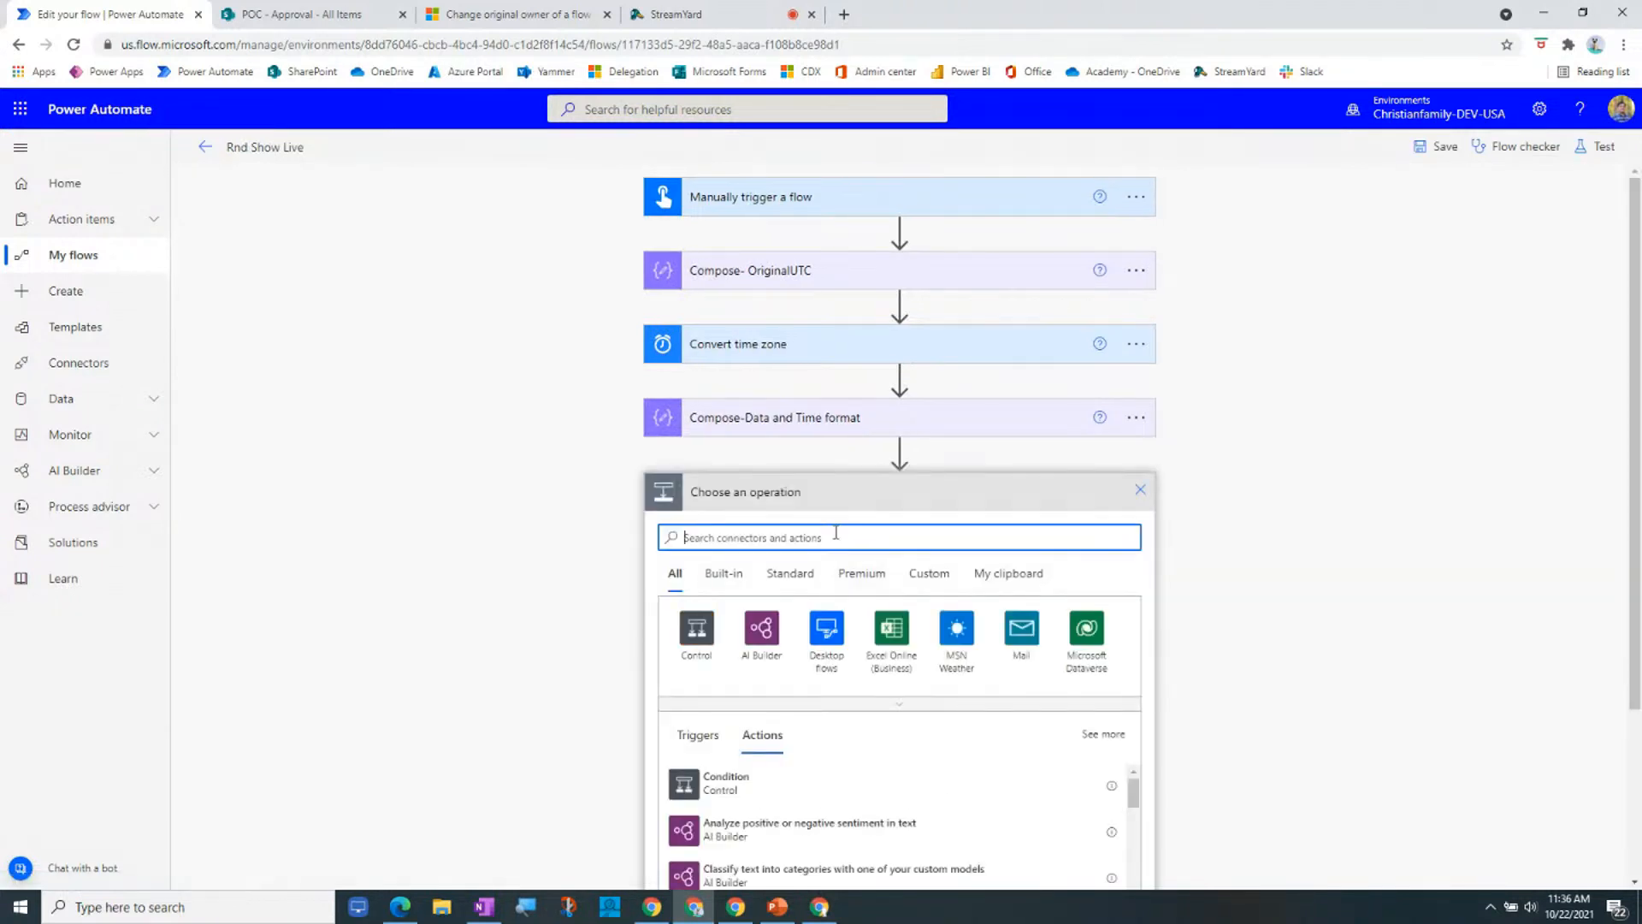
pyautogui.write('compose')
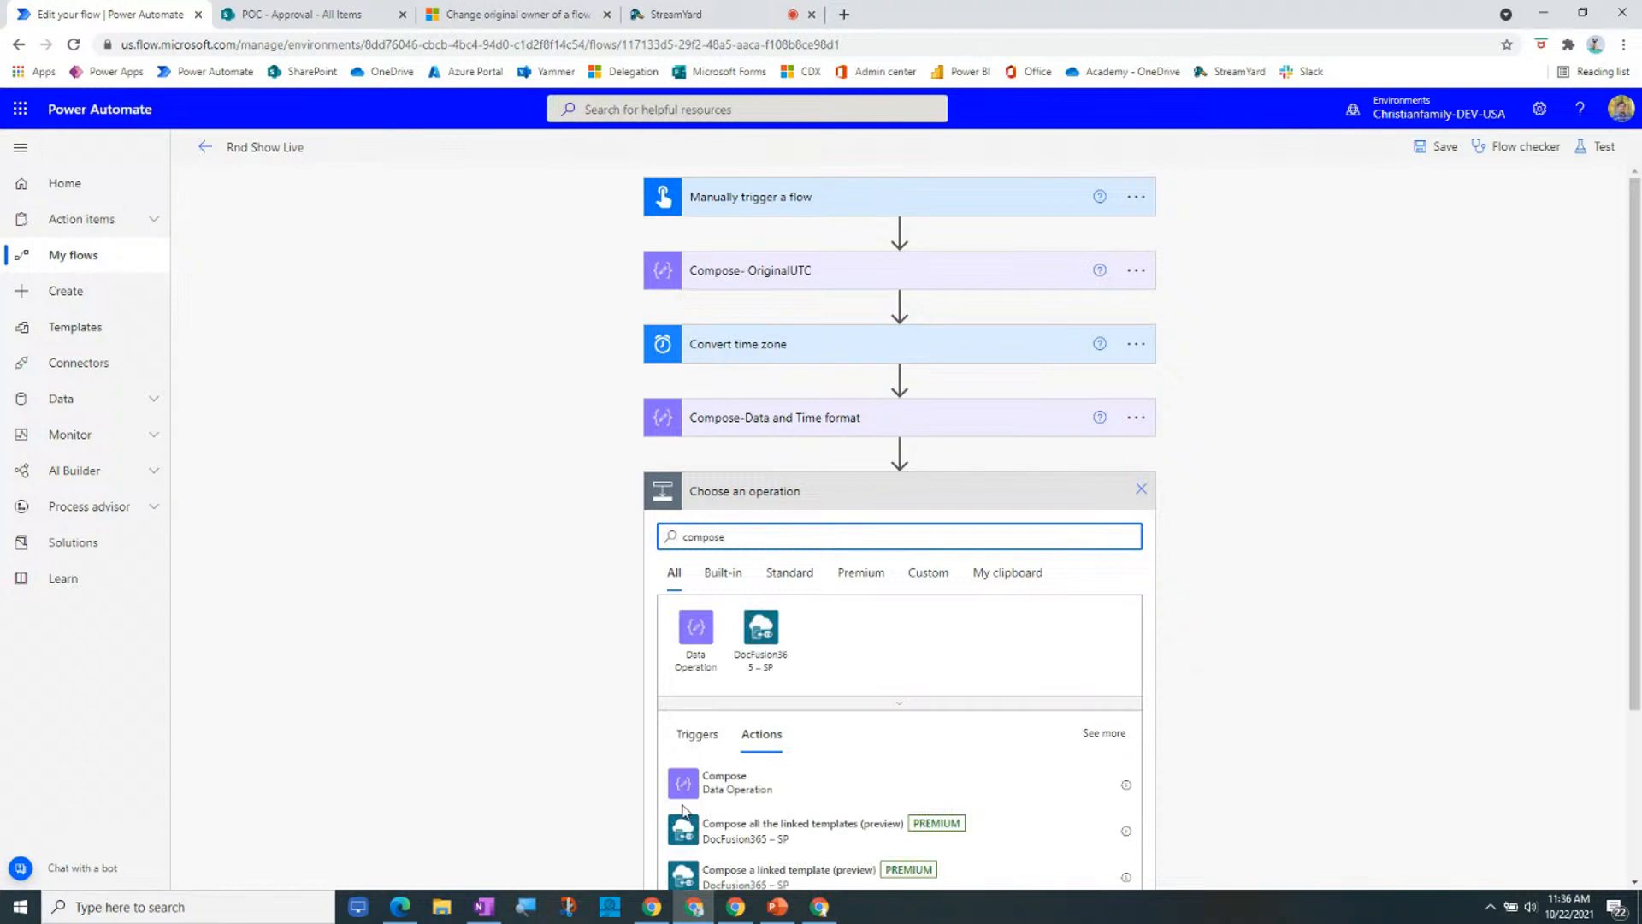
pyautogui.click(692, 798)
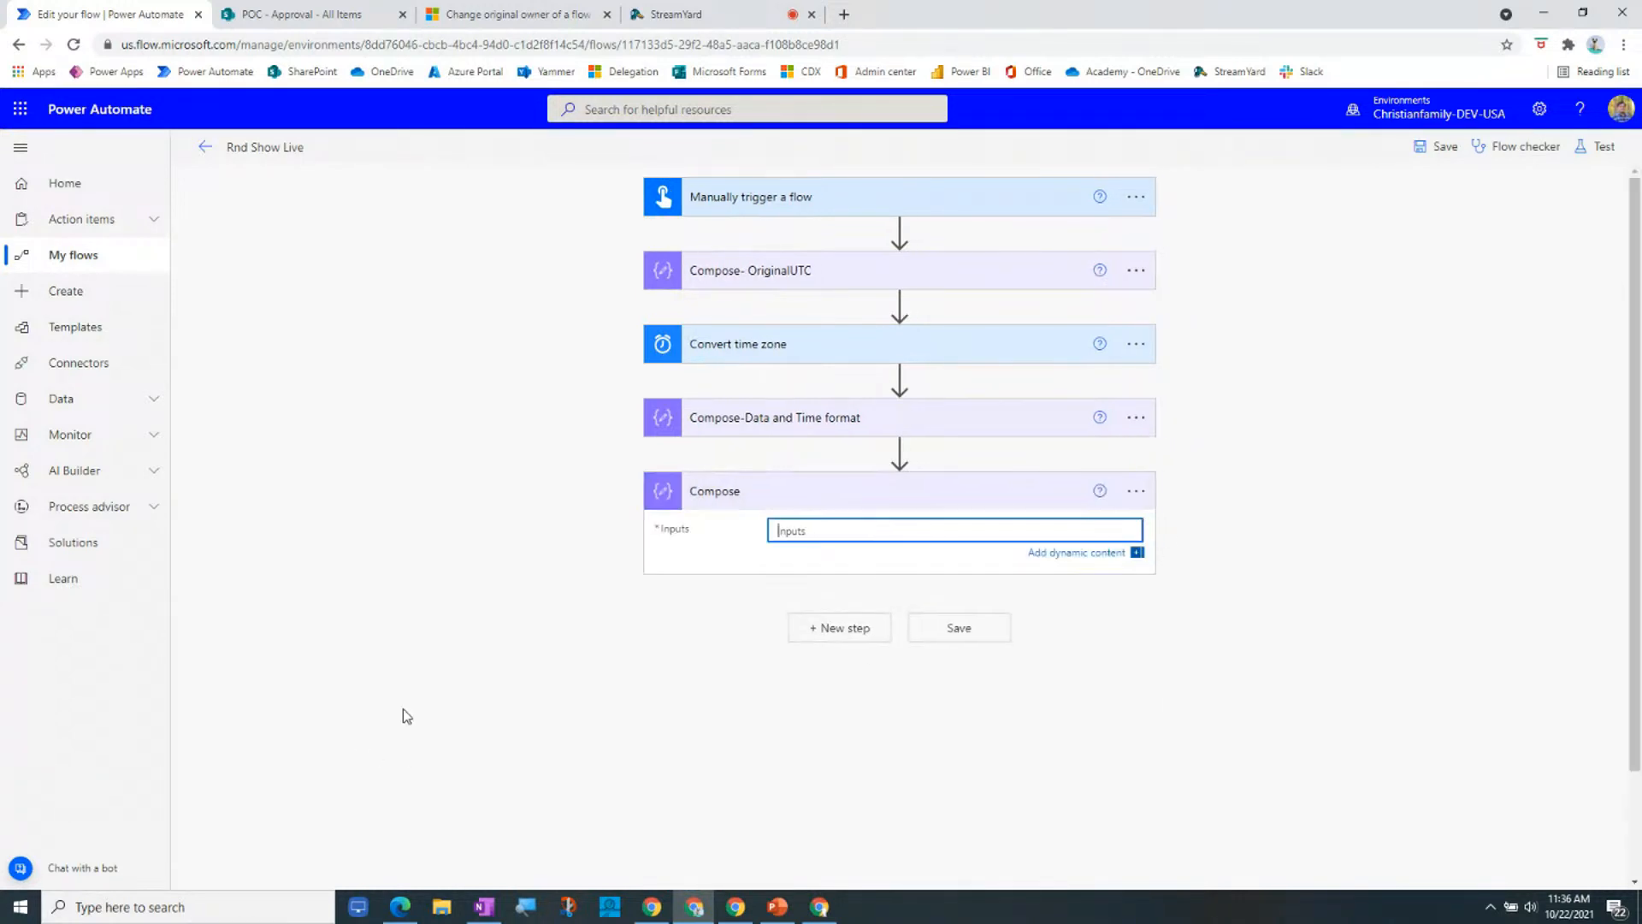
# Step: Start a replace() expression from the String functions for Compose's Inputs, then browse Dynamic content
pyautogui.click(1335, 621)
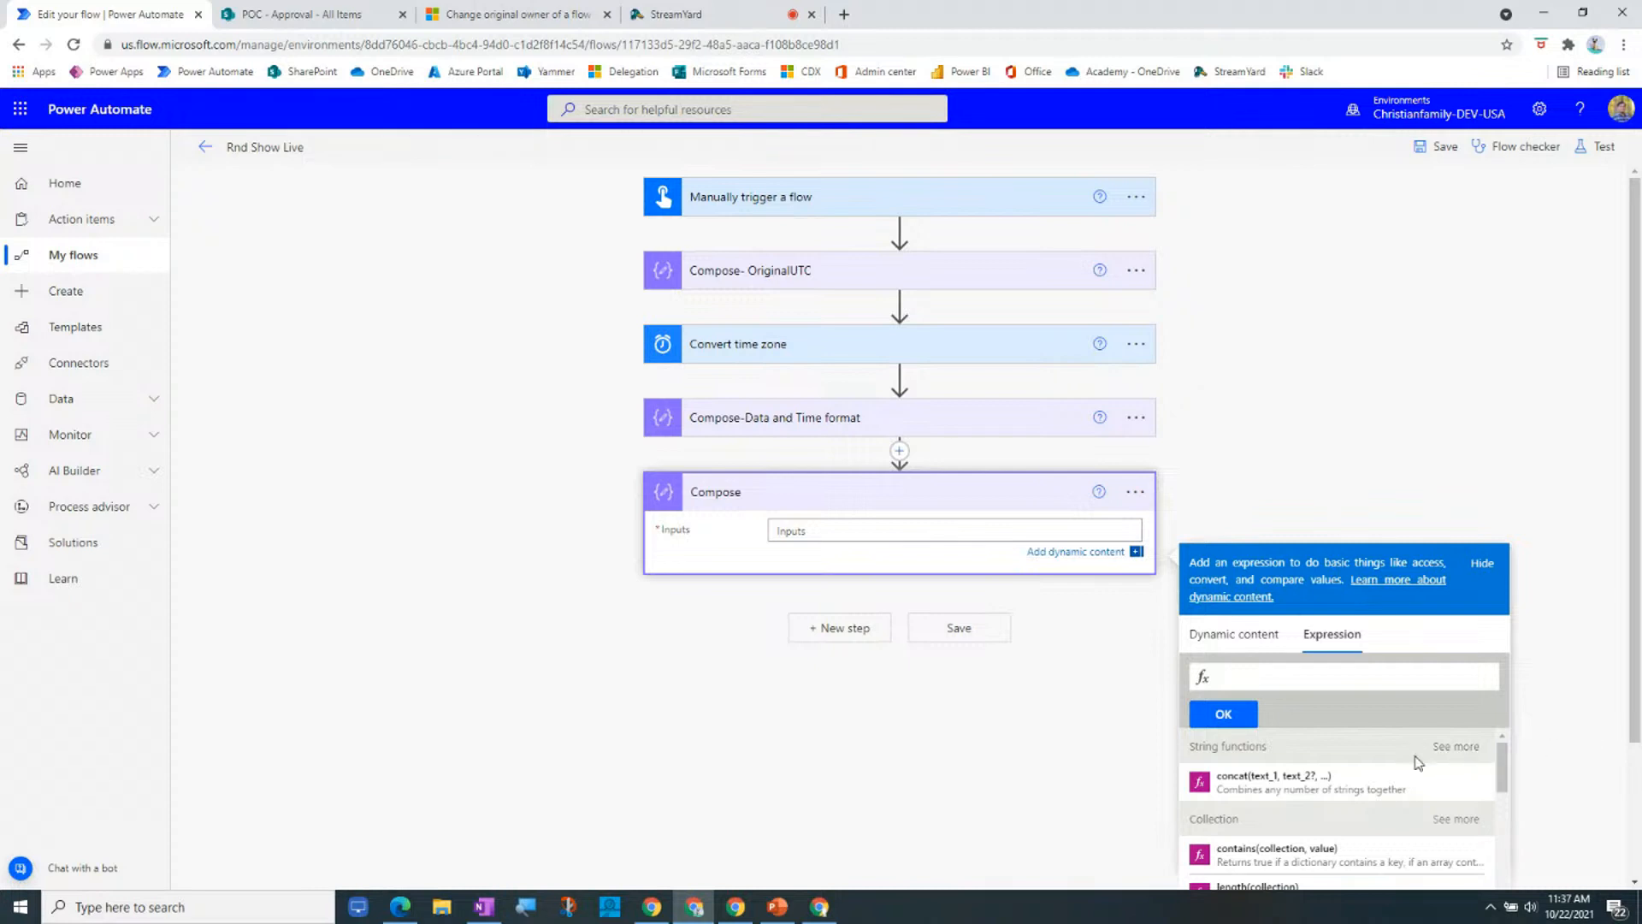
pyautogui.click(1450, 745)
pyautogui.scroll(-2, 1574, 667)
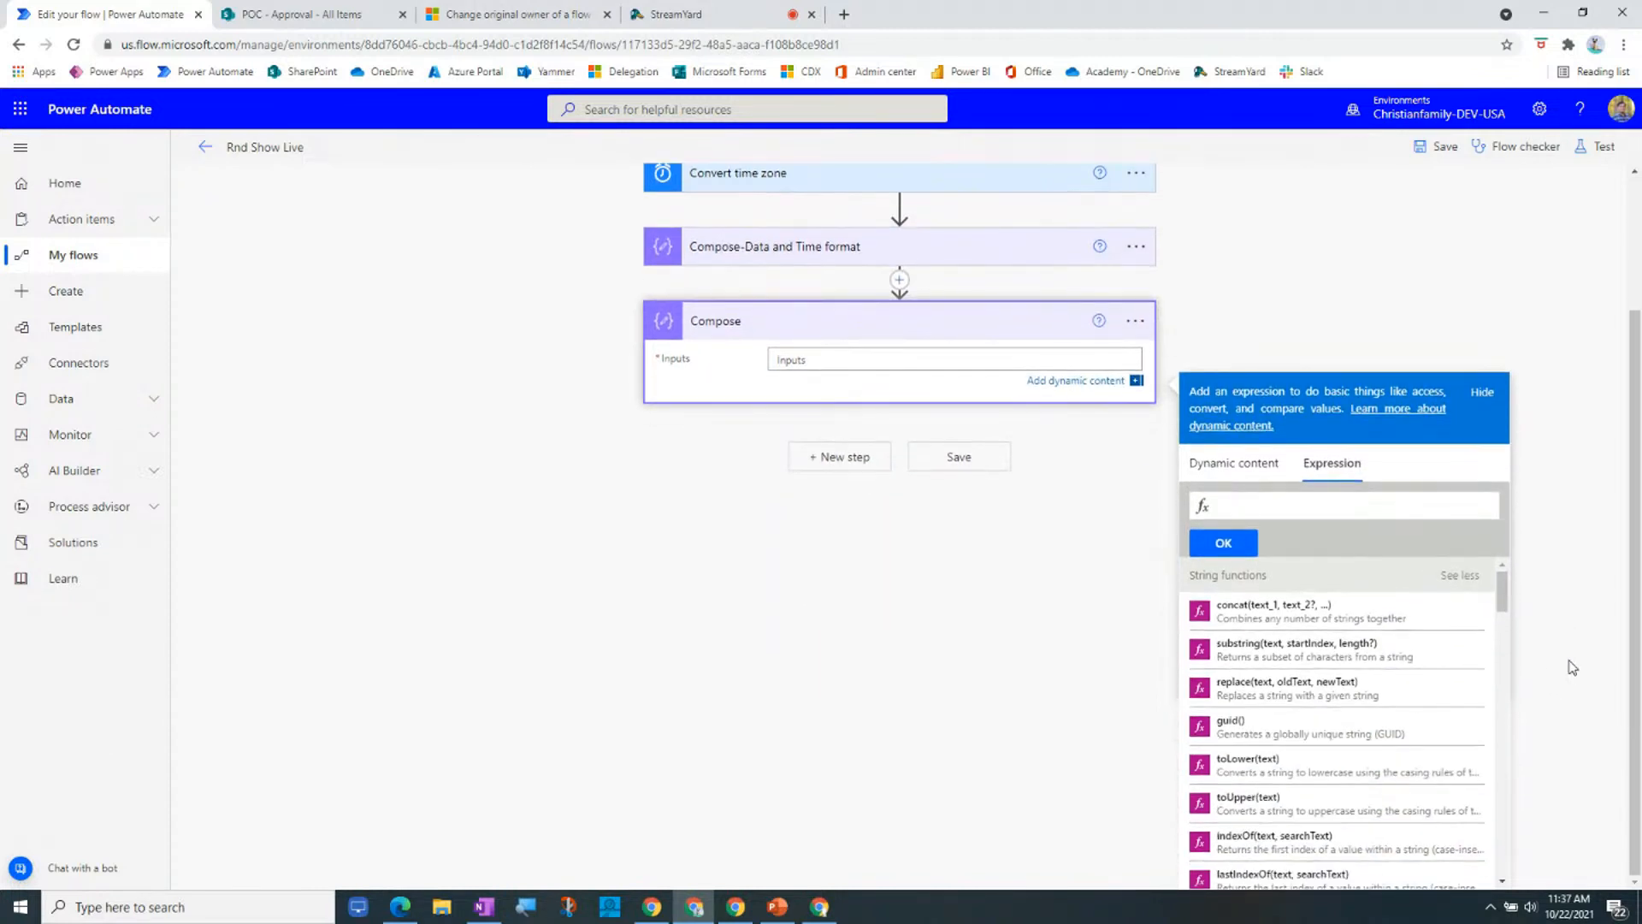
pyautogui.moveTo(1502, 611)
pyautogui.mouseDown()
pyautogui.moveTo(1499, 646)
pyautogui.moveTo(1500, 627)
pyautogui.mouseUp()
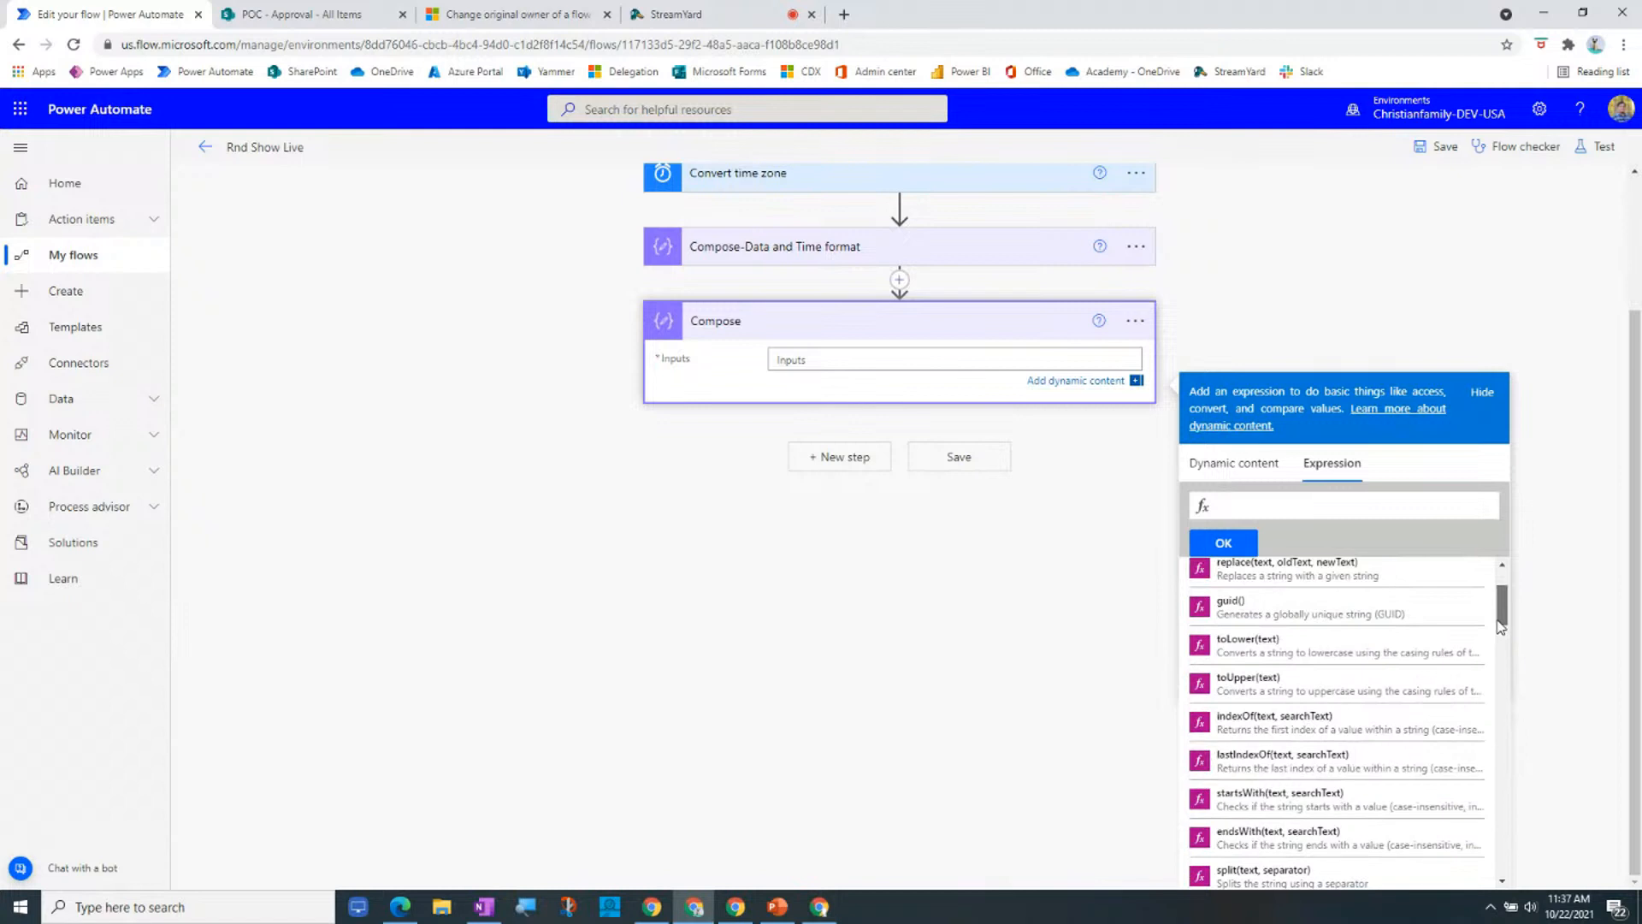
pyautogui.click(1301, 571)
pyautogui.scroll(2, 945, 523)
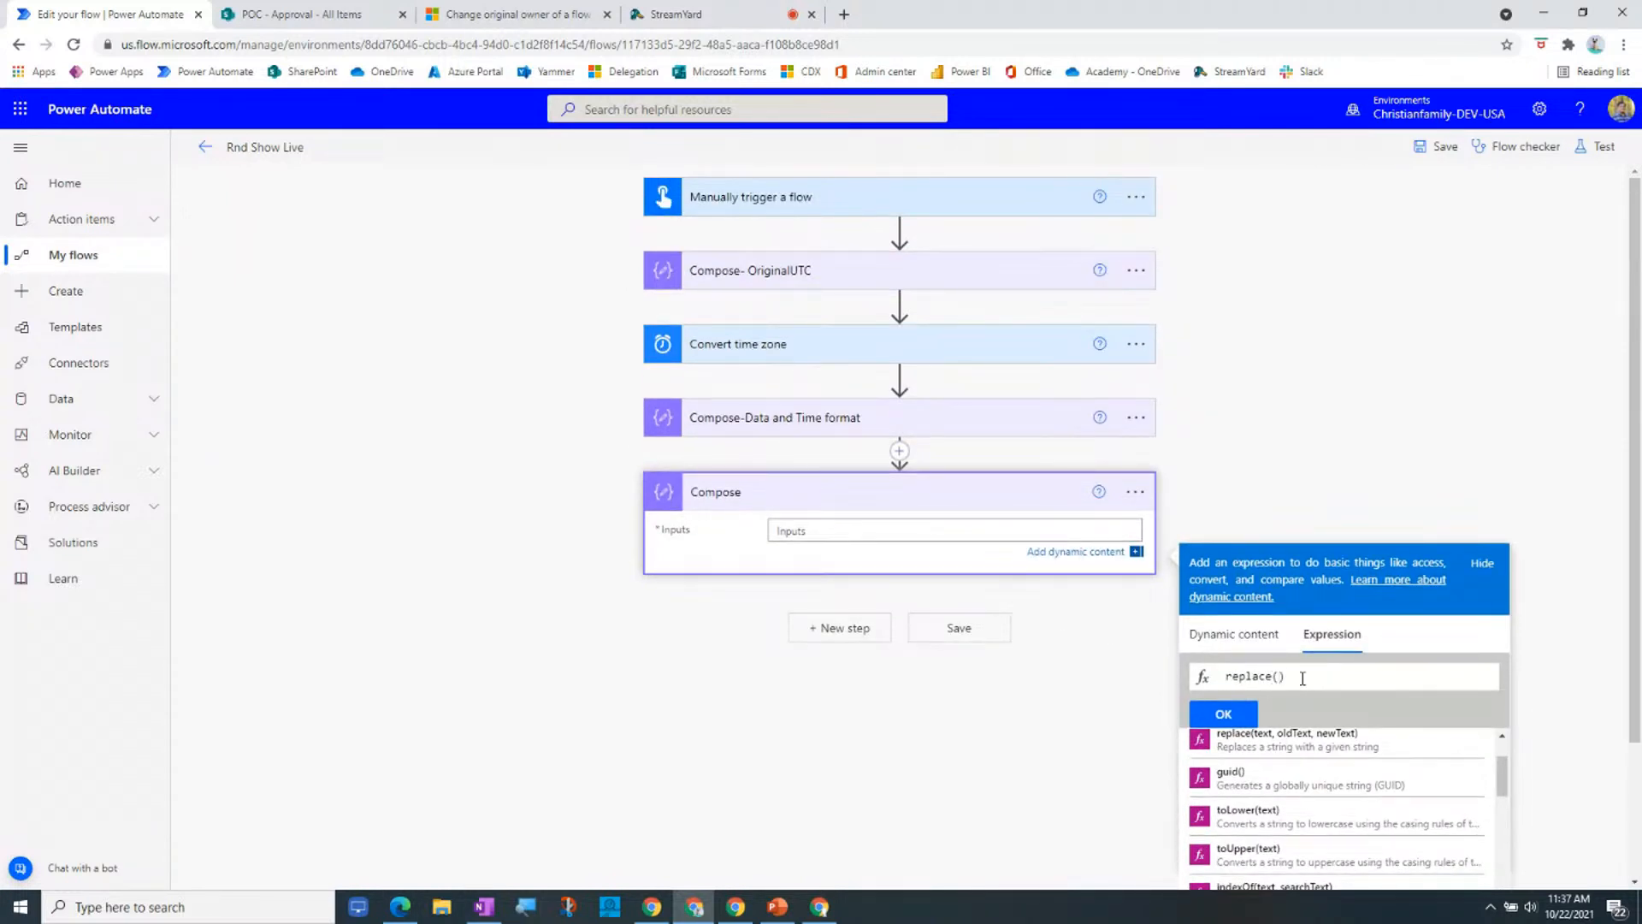
pyautogui.click(1266, 640)
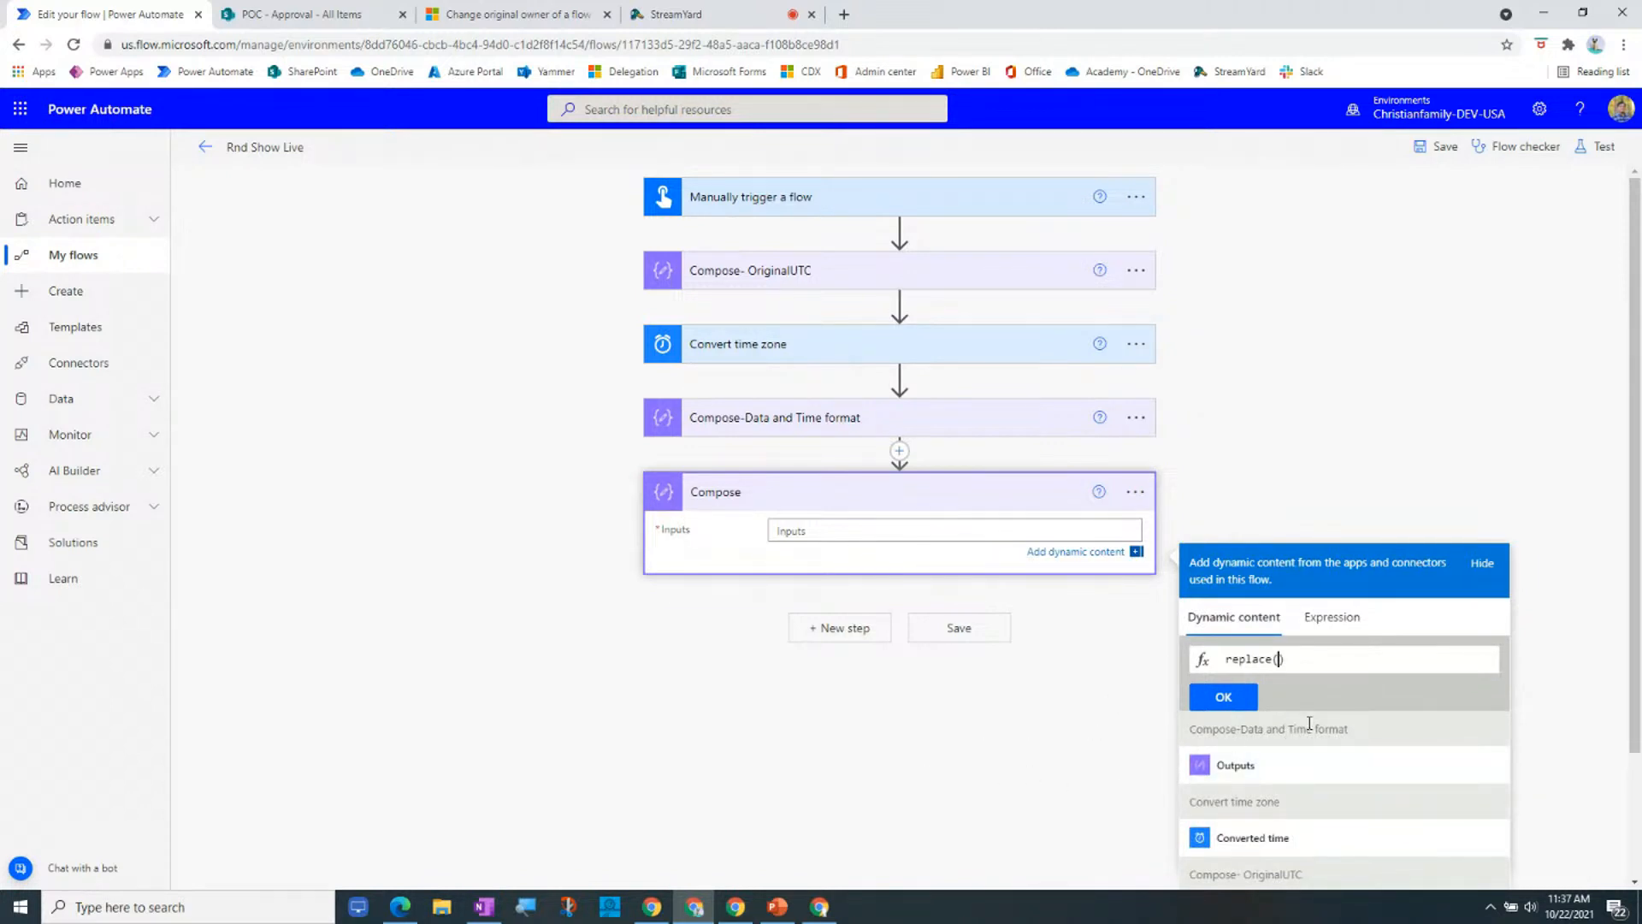
pyautogui.scroll(-2, 1552, 777)
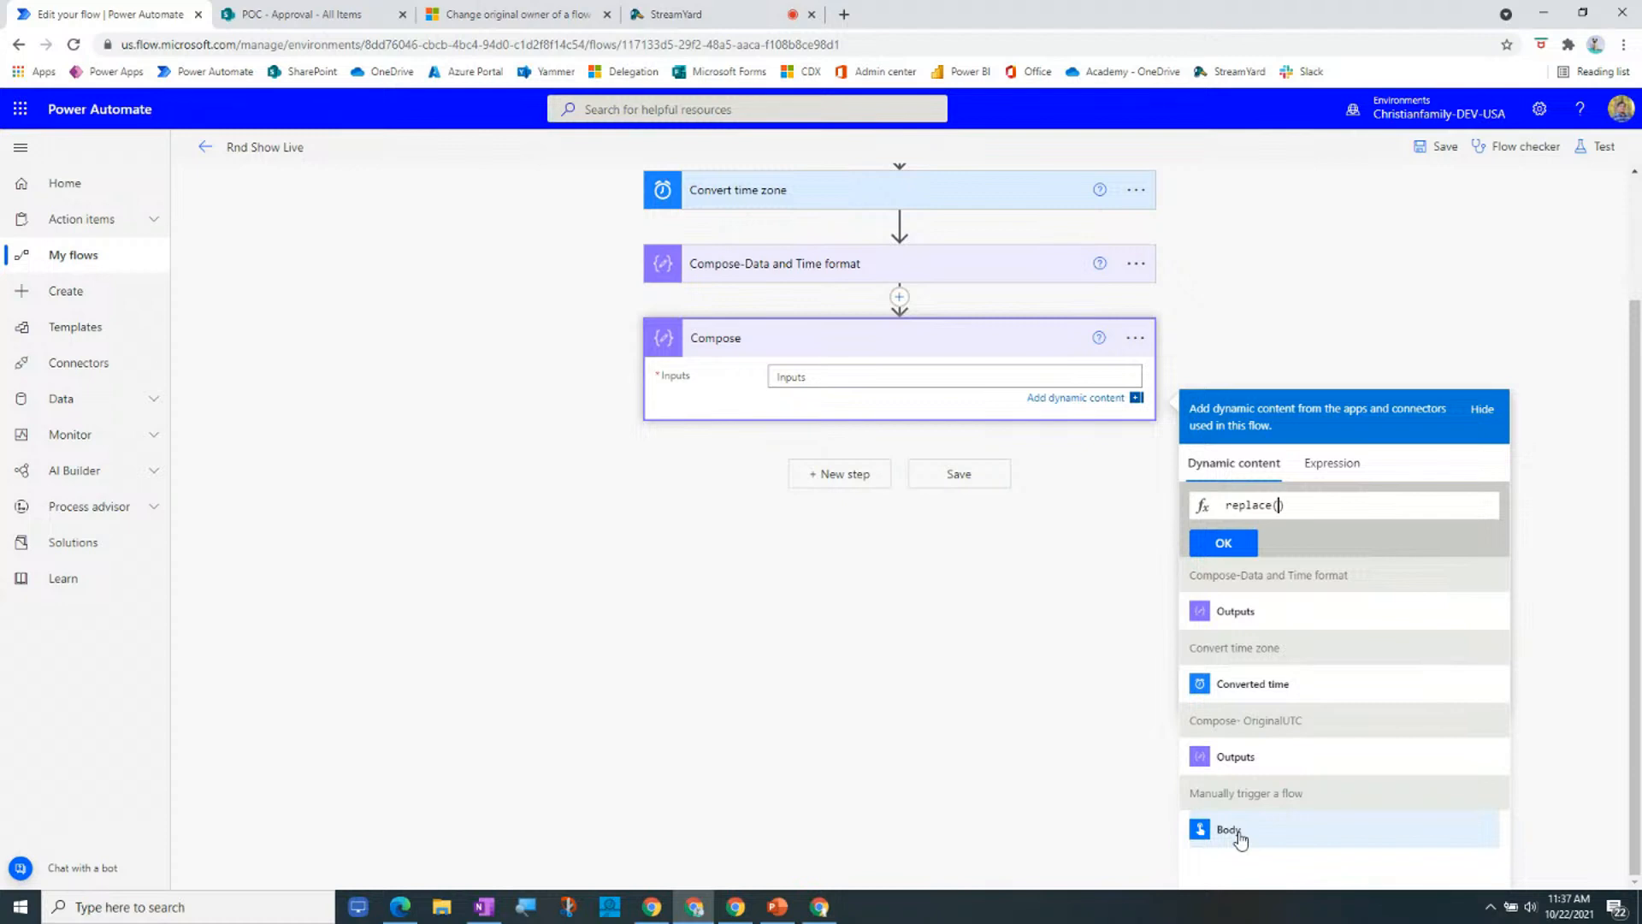
pyautogui.scroll(2, 778, 349)
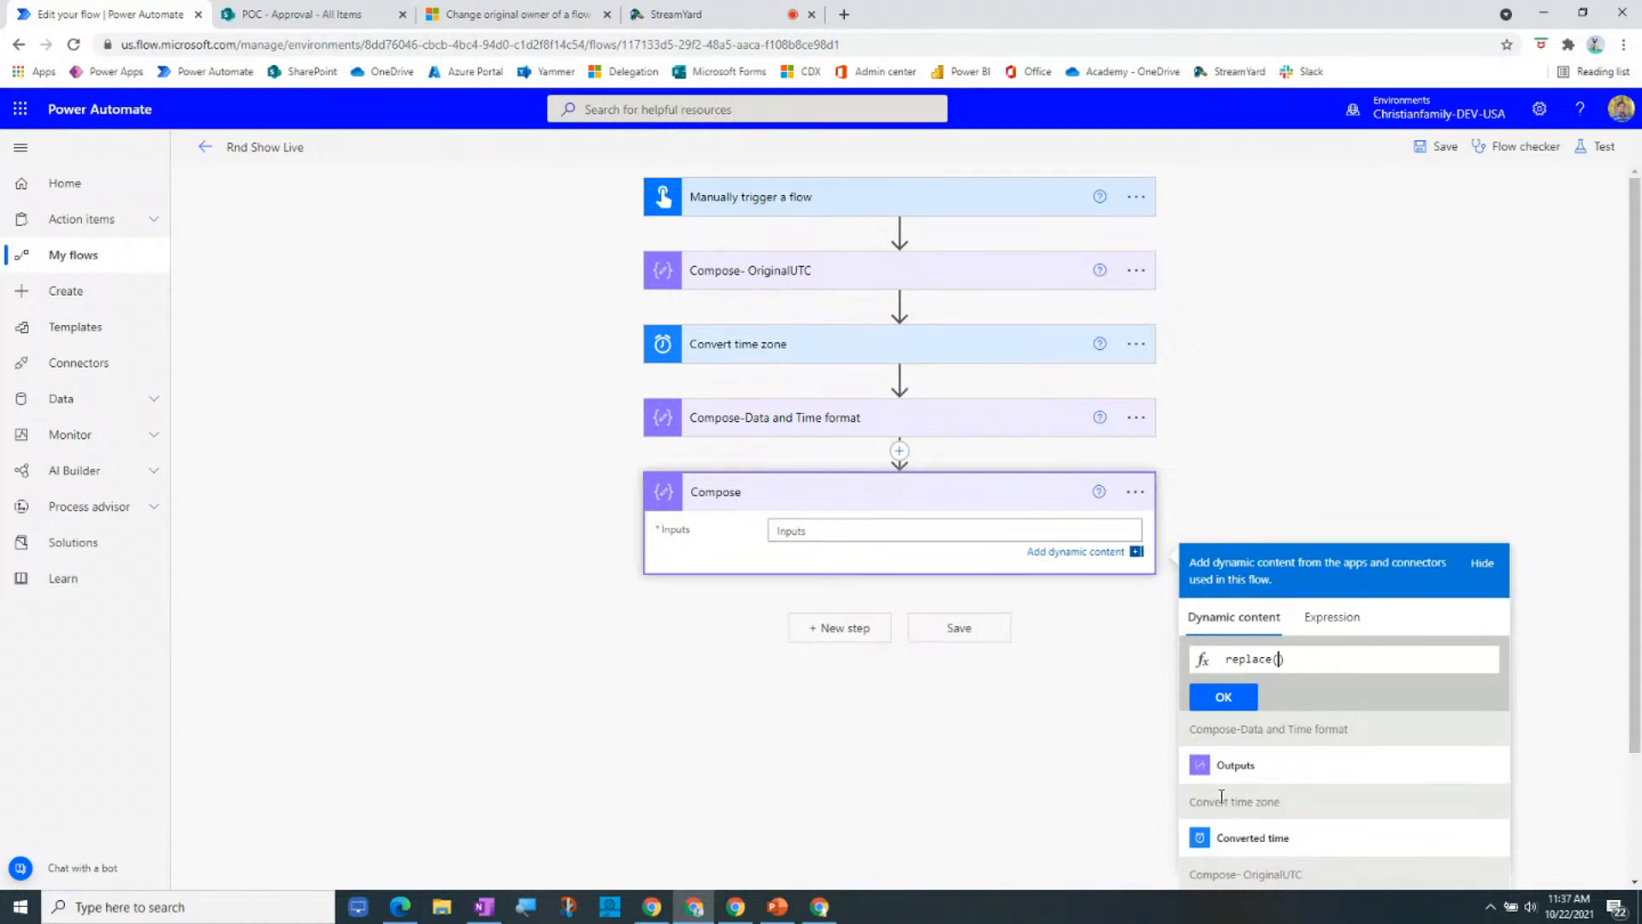
# Step: Add a text input named RawText to the manual trigger
pyautogui.click(855, 202)
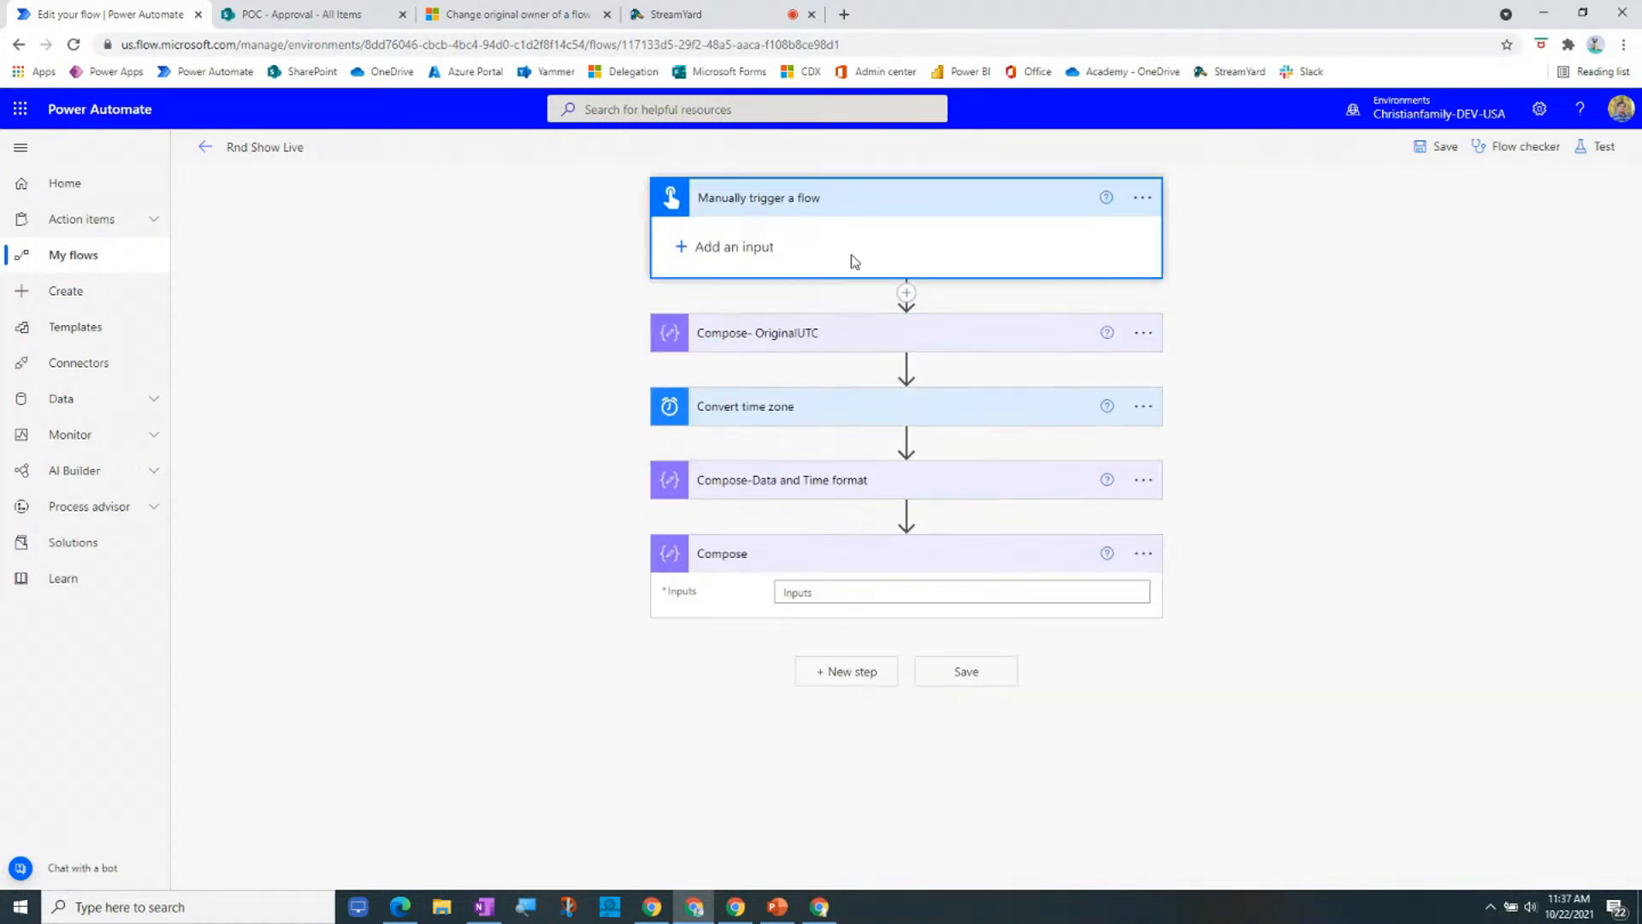
pyautogui.click(761, 253)
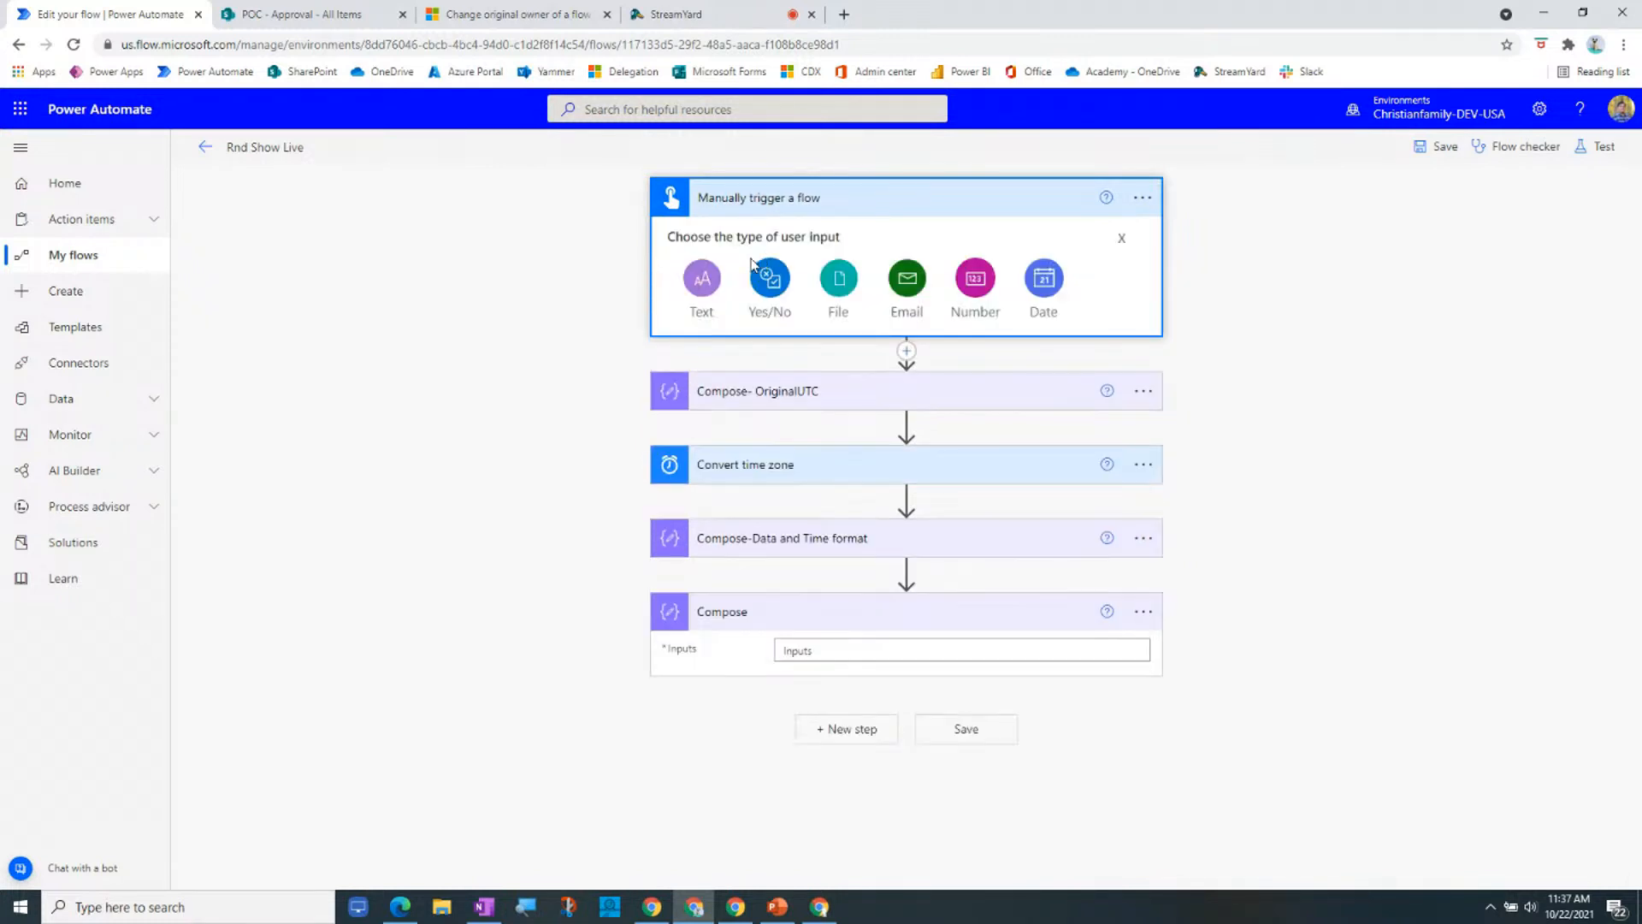
pyautogui.click(702, 279)
pyautogui.moveTo(755, 240); pyautogui.dragTo(654, 250)
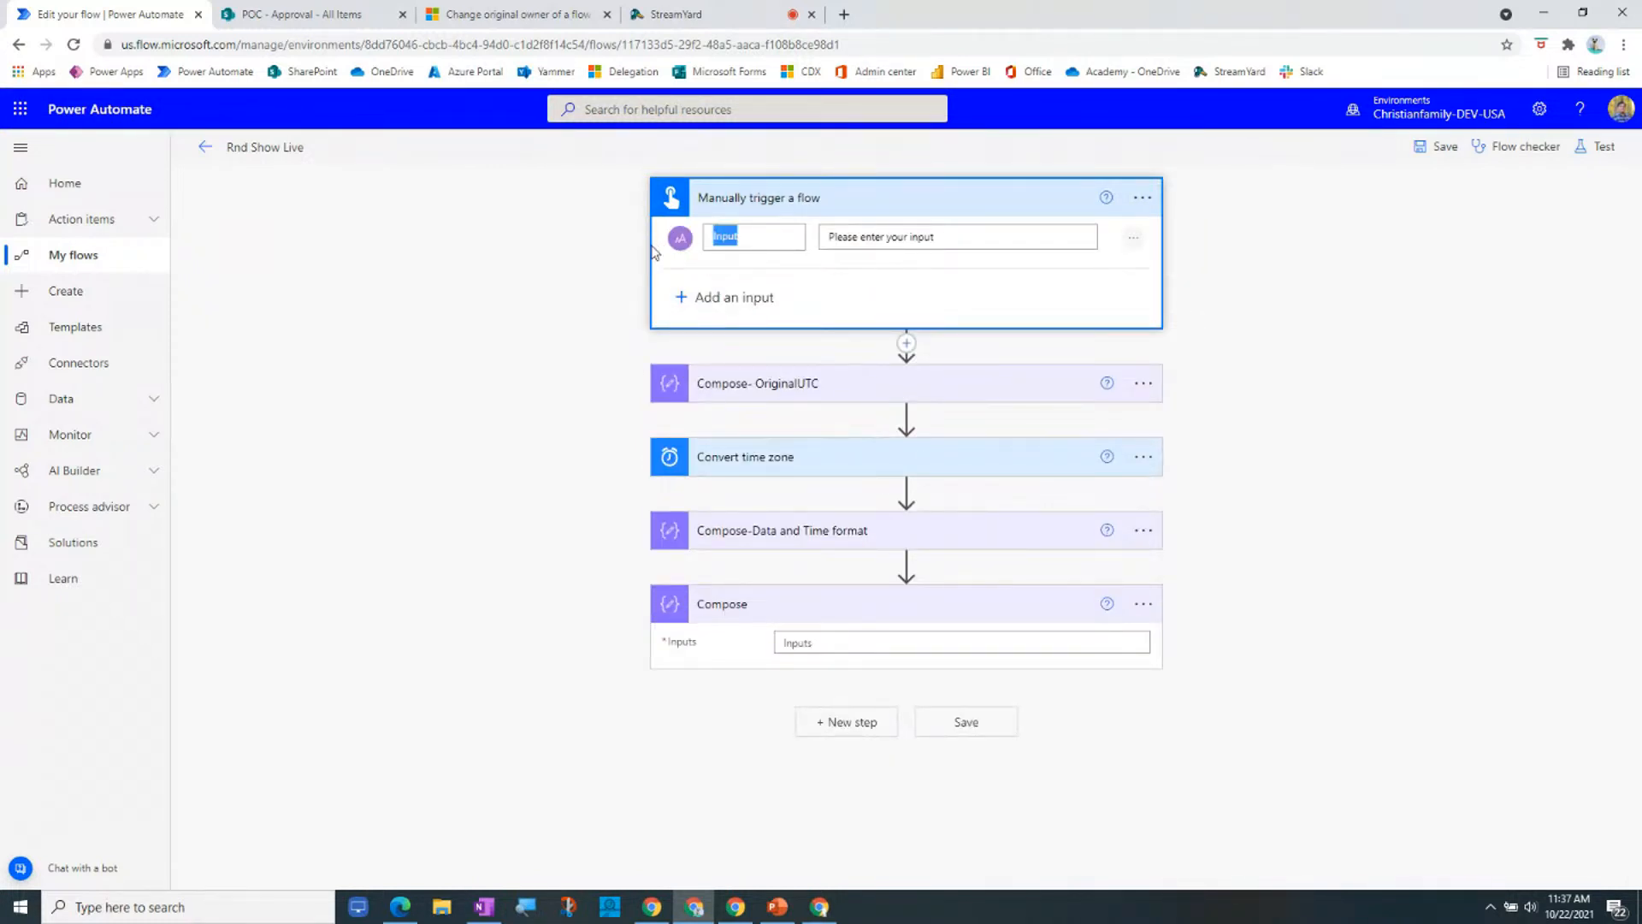
pyautogui.write('RawText')
# Step: Attempt to save, dismiss the Flow checker error about empty Compose Inputs, and return to them
pyautogui.click(1442, 147)
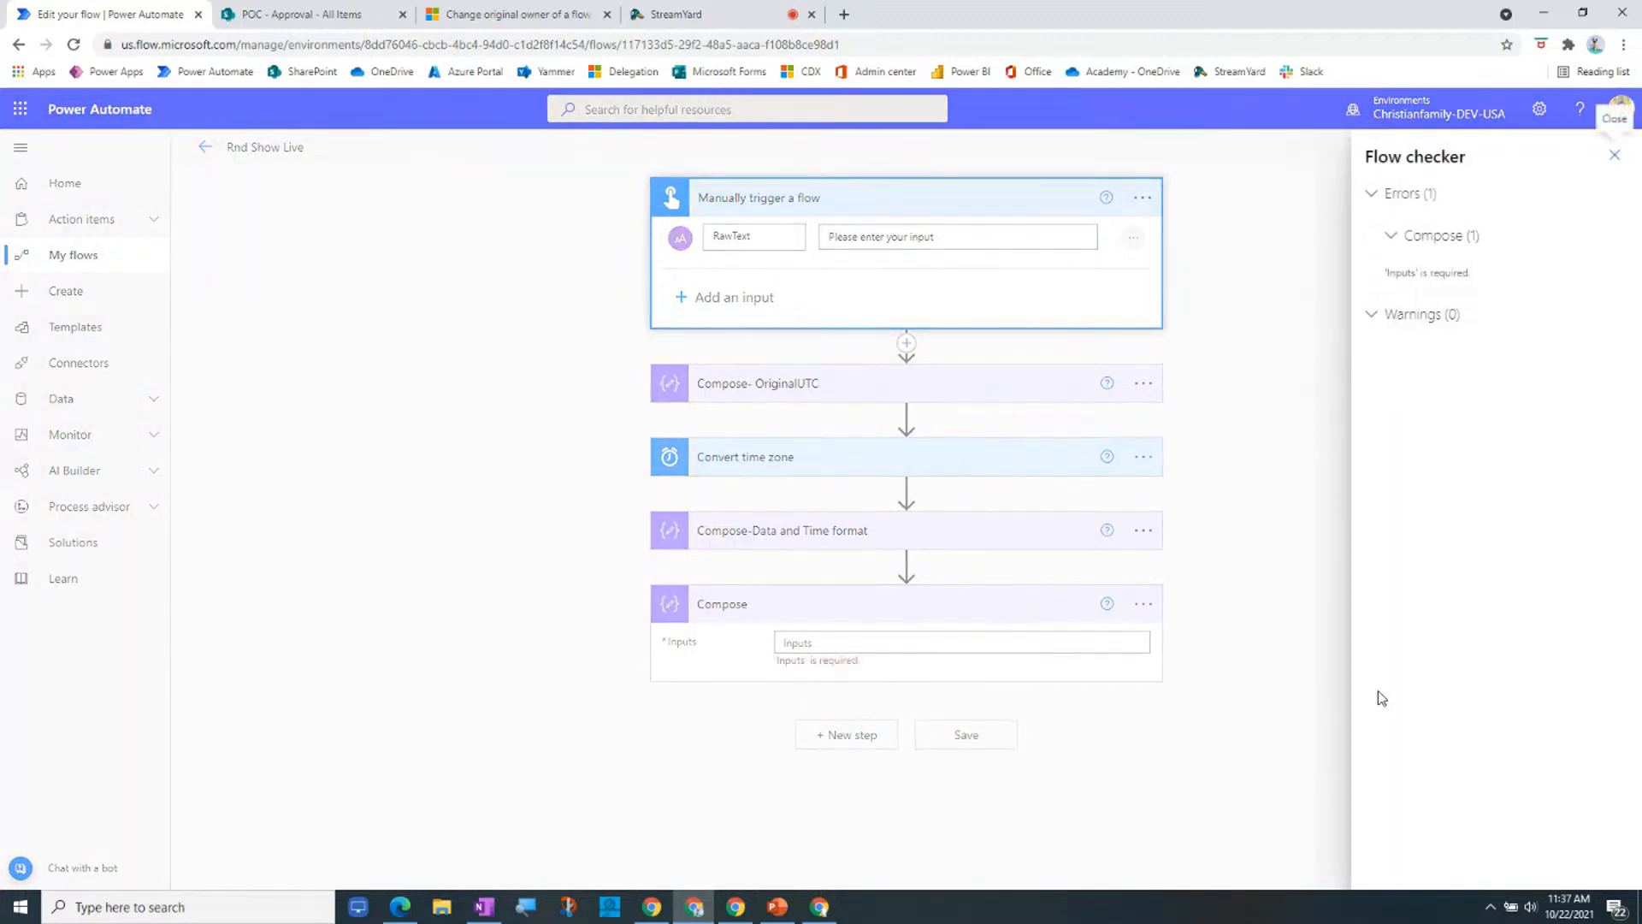
pyautogui.click(1360, 376)
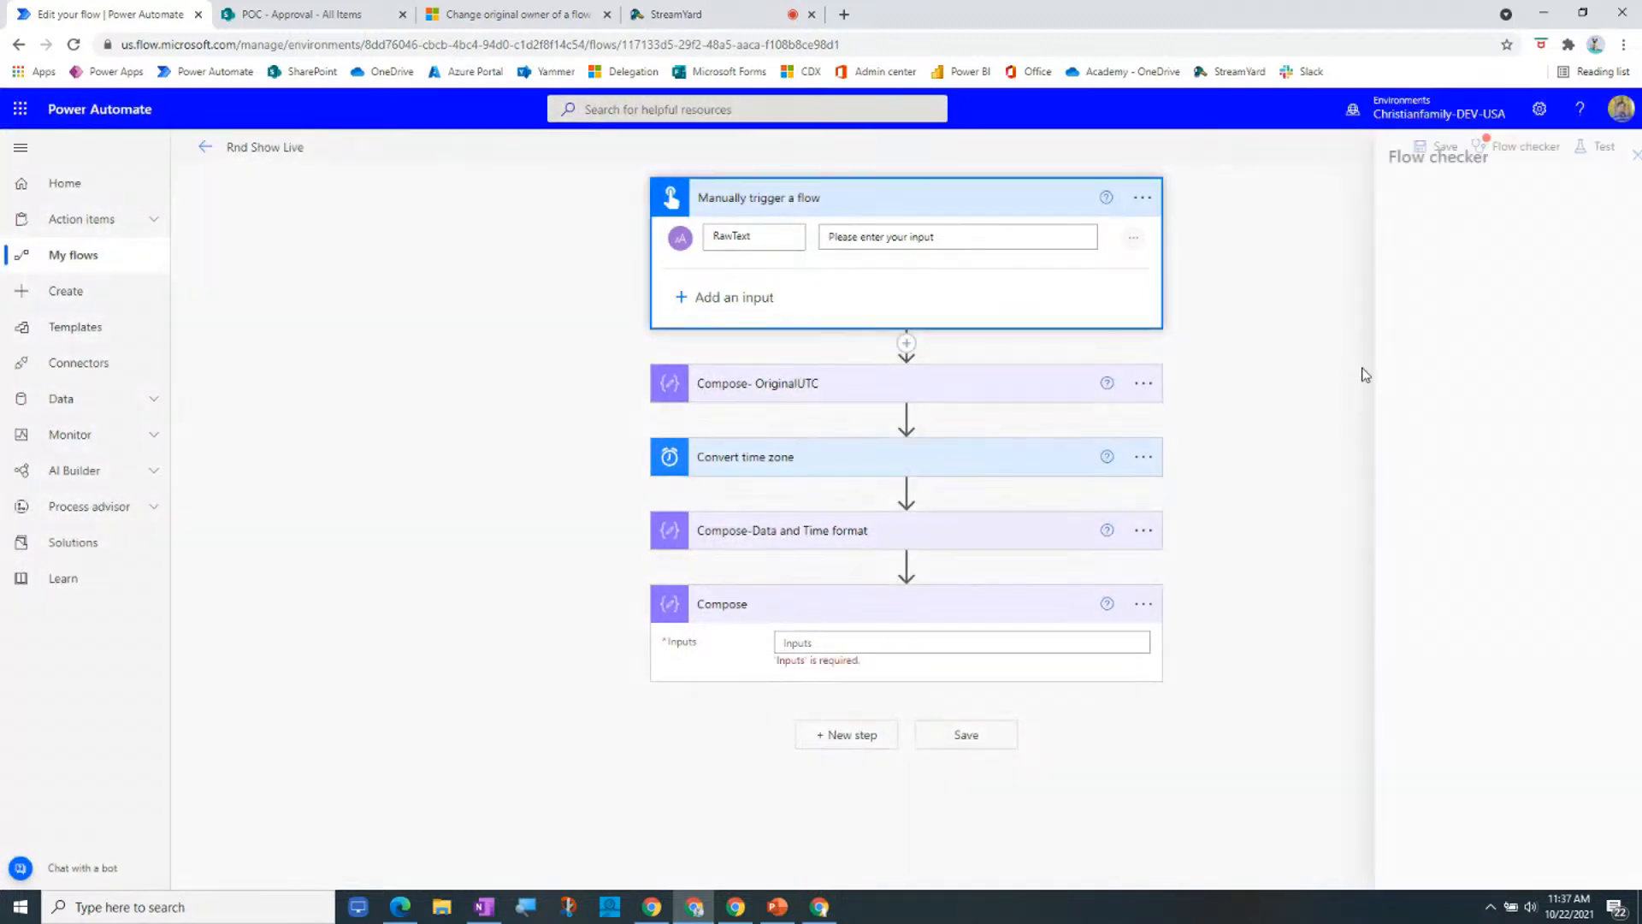
pyautogui.click(932, 643)
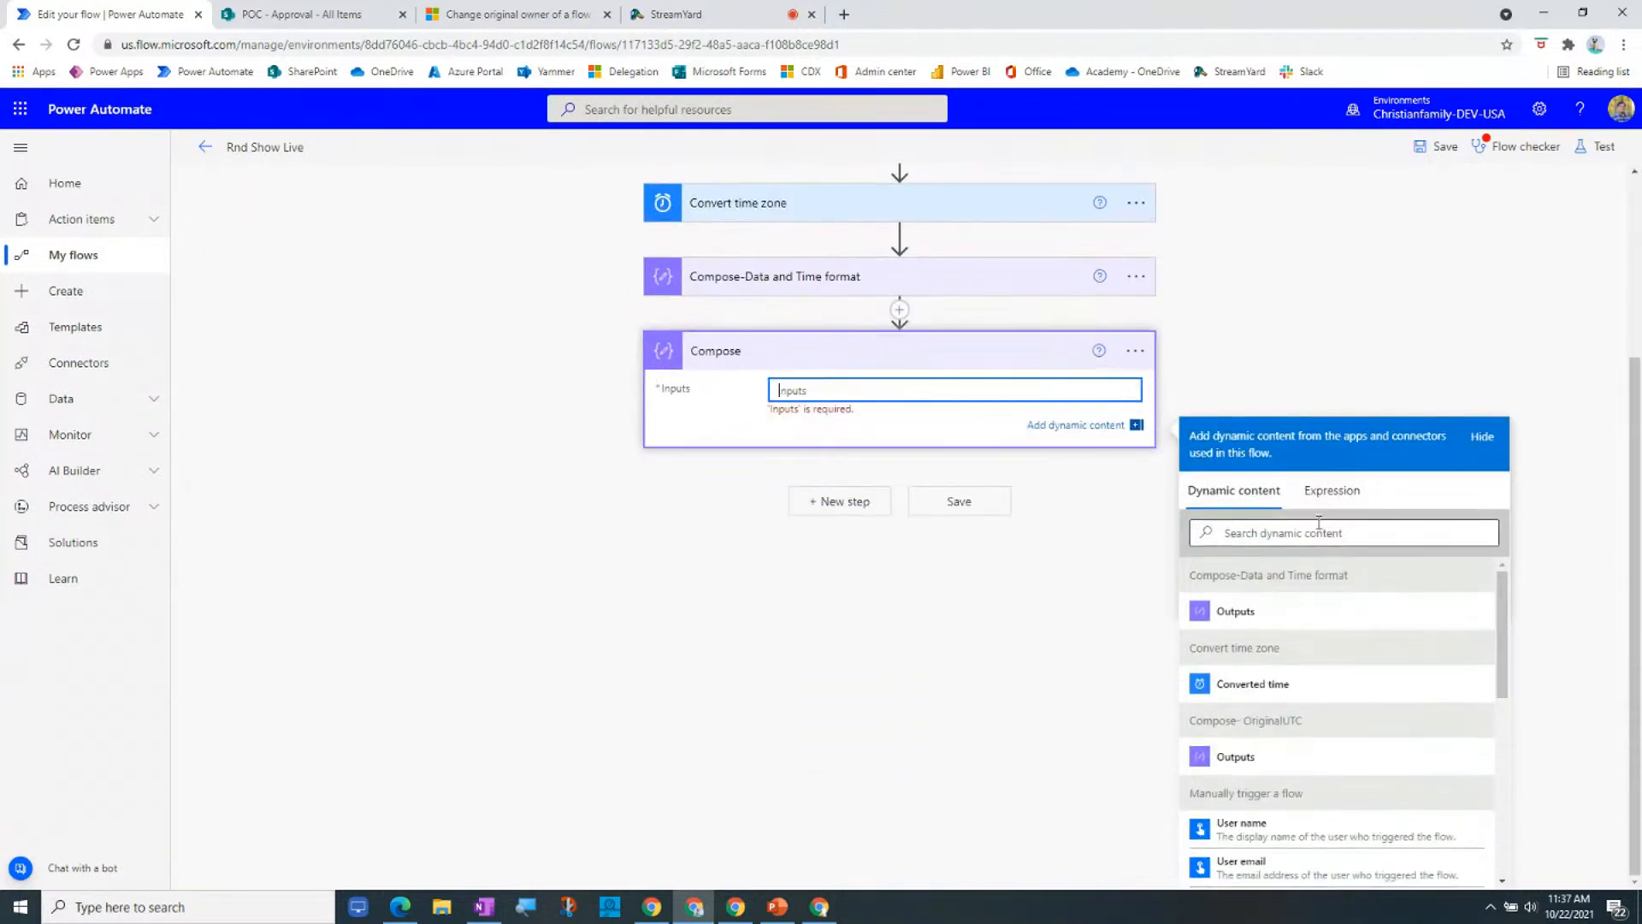
# Step: Start a replace() expression for the Compose Inputs from the String functions list
pyautogui.click(1331, 492)
pyautogui.write('re')
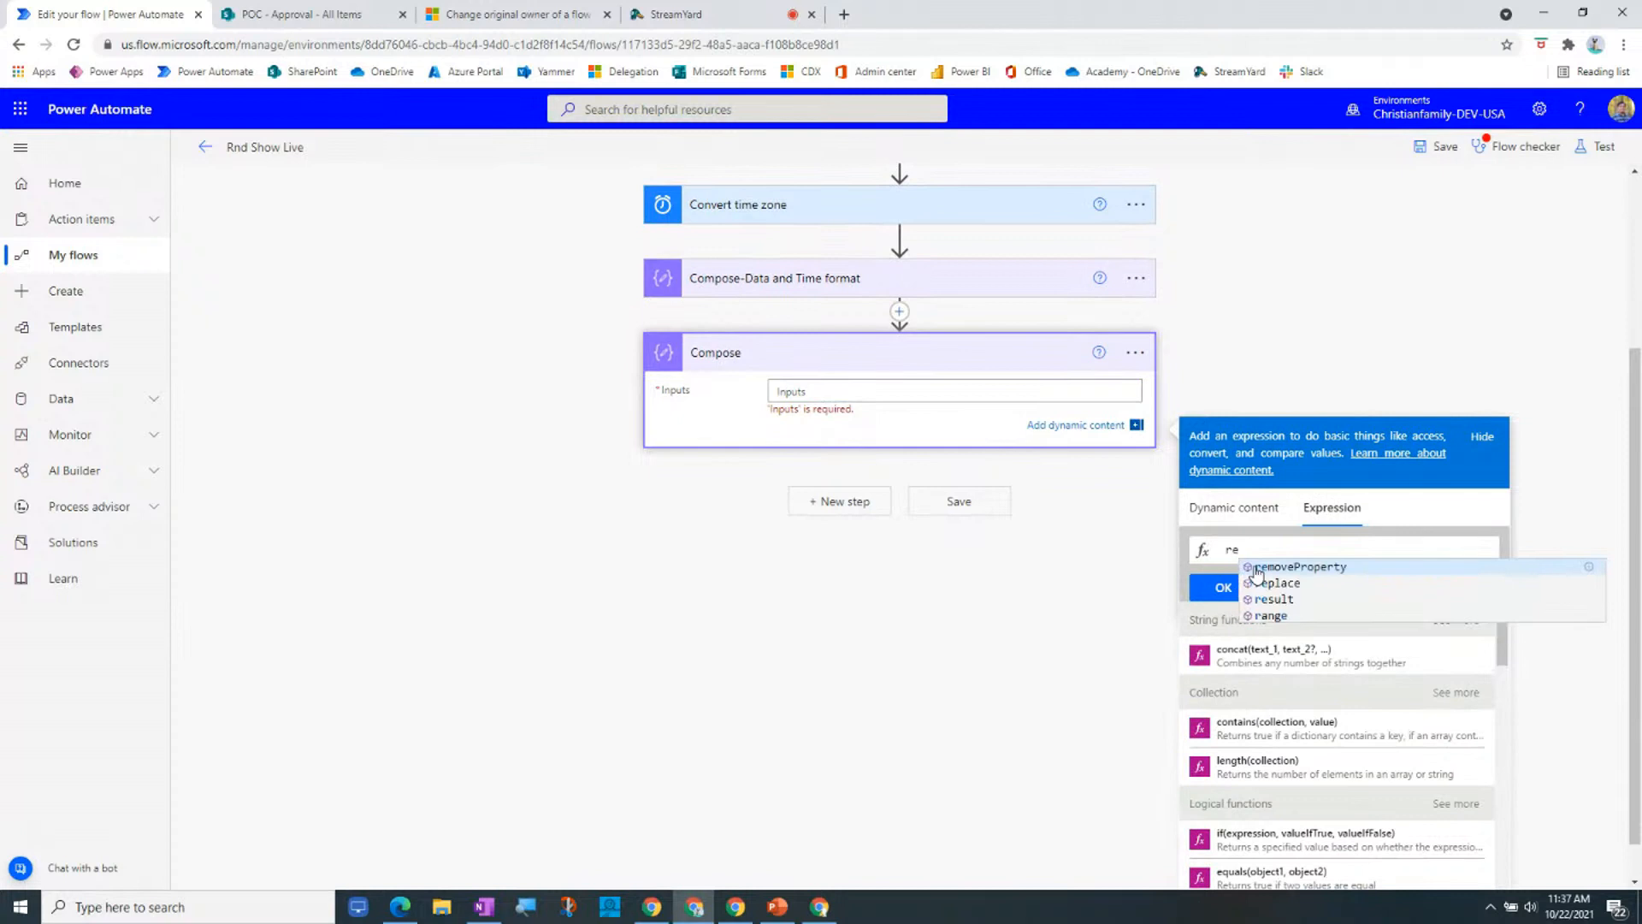
pyautogui.click(1162, 681)
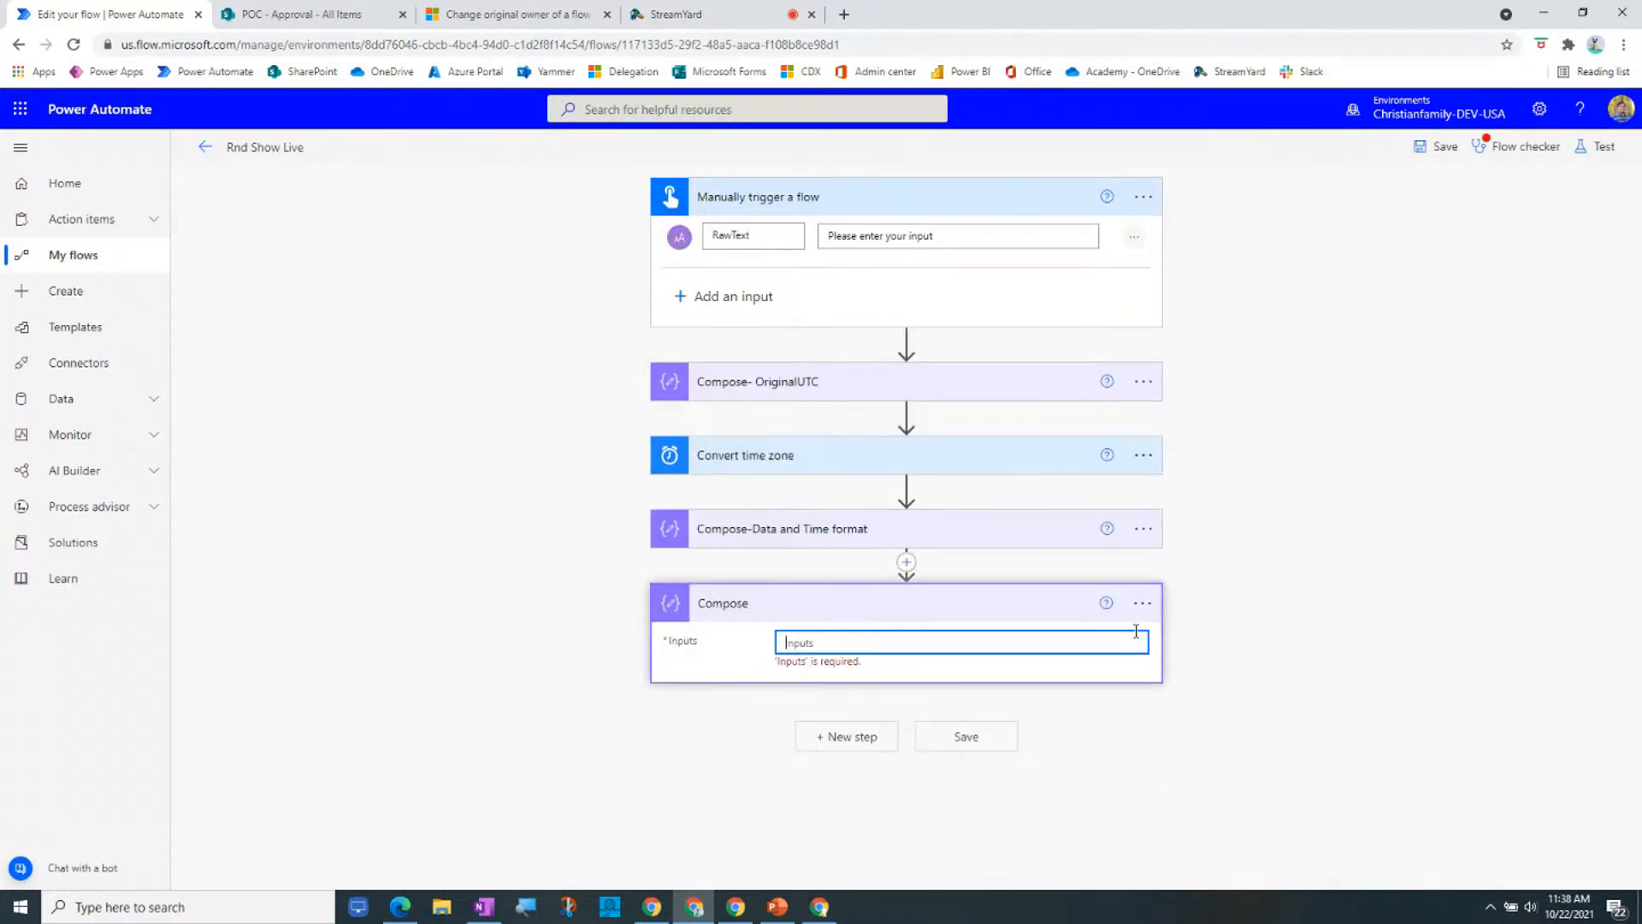
pyautogui.click(999, 643)
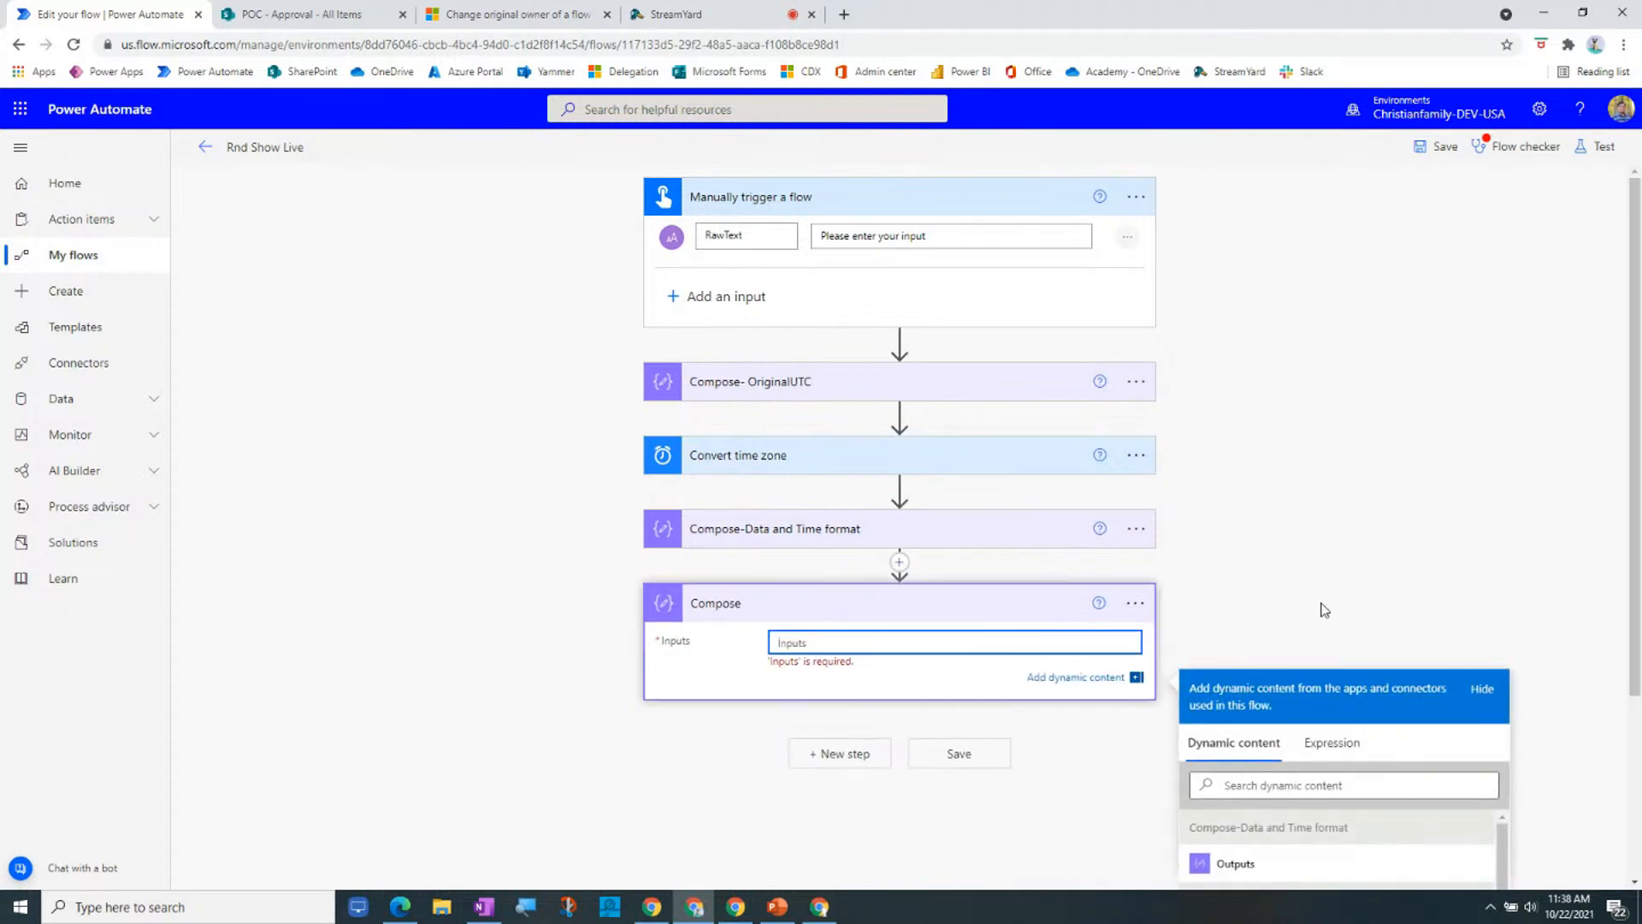
pyautogui.click(1340, 489)
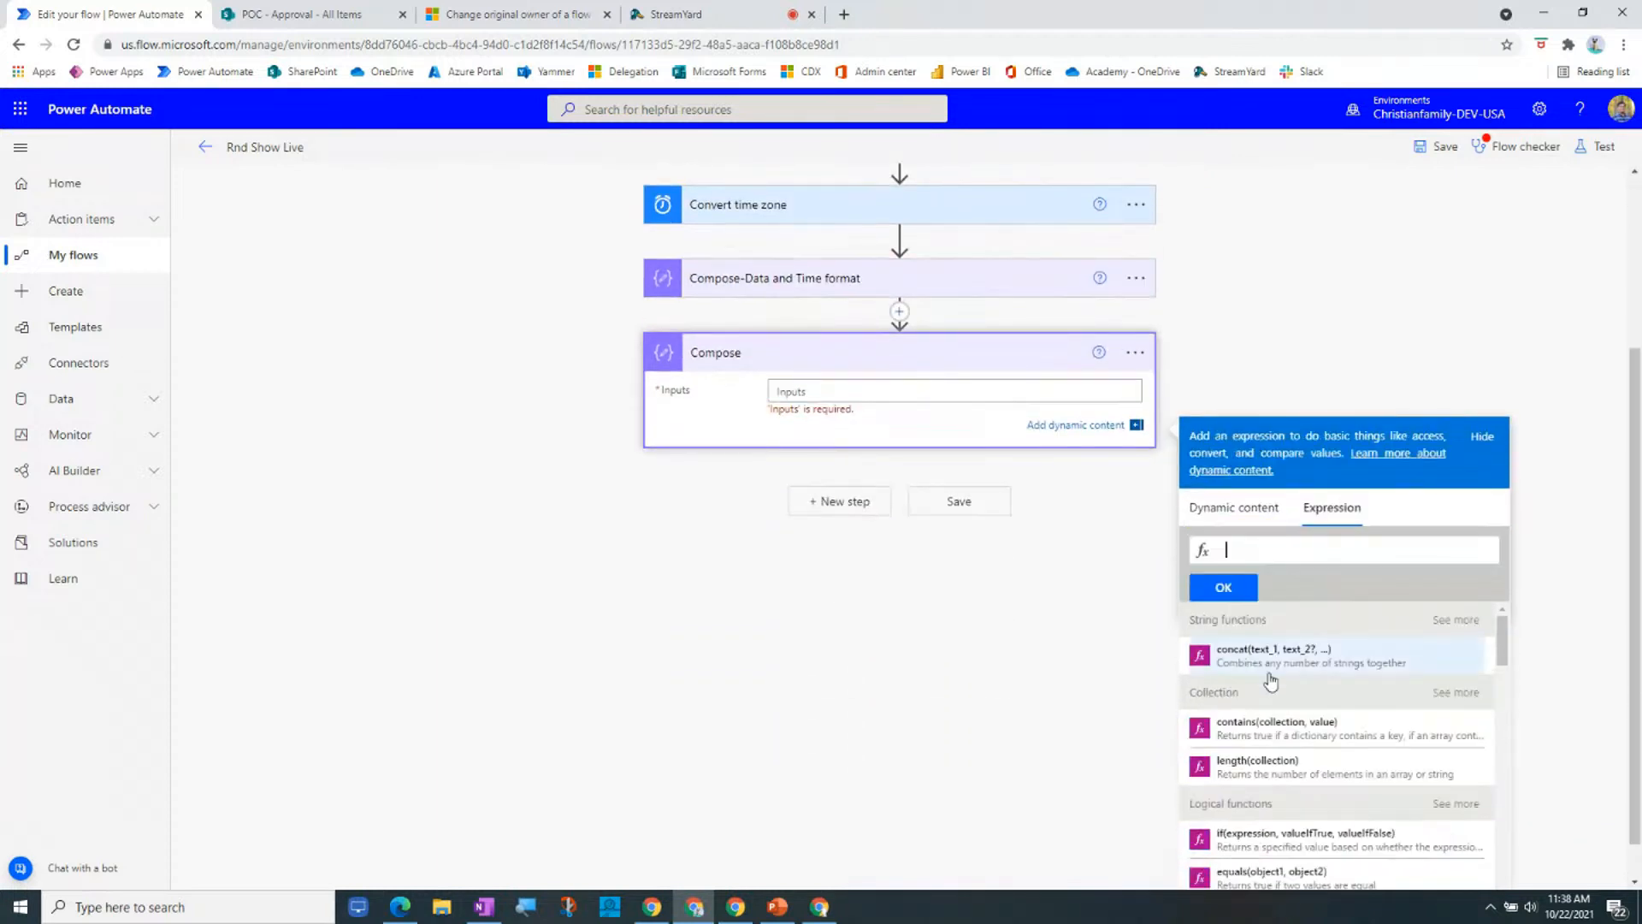
pyautogui.click(1473, 622)
pyautogui.scroll(-1, 1528, 608)
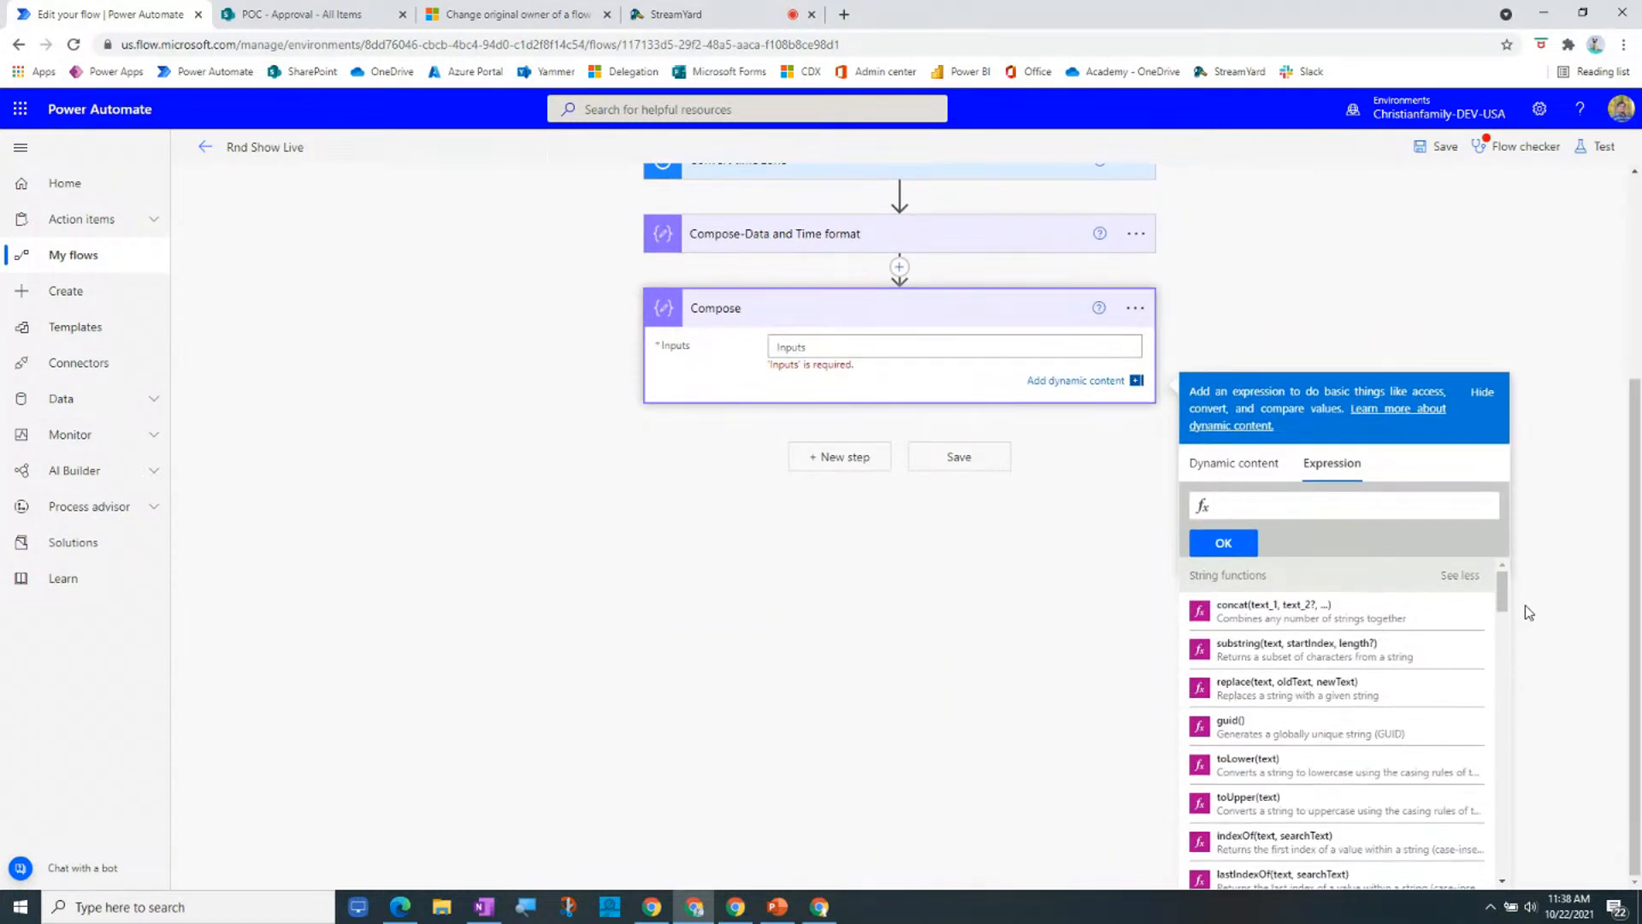
pyautogui.scroll(-3, 1351, 735)
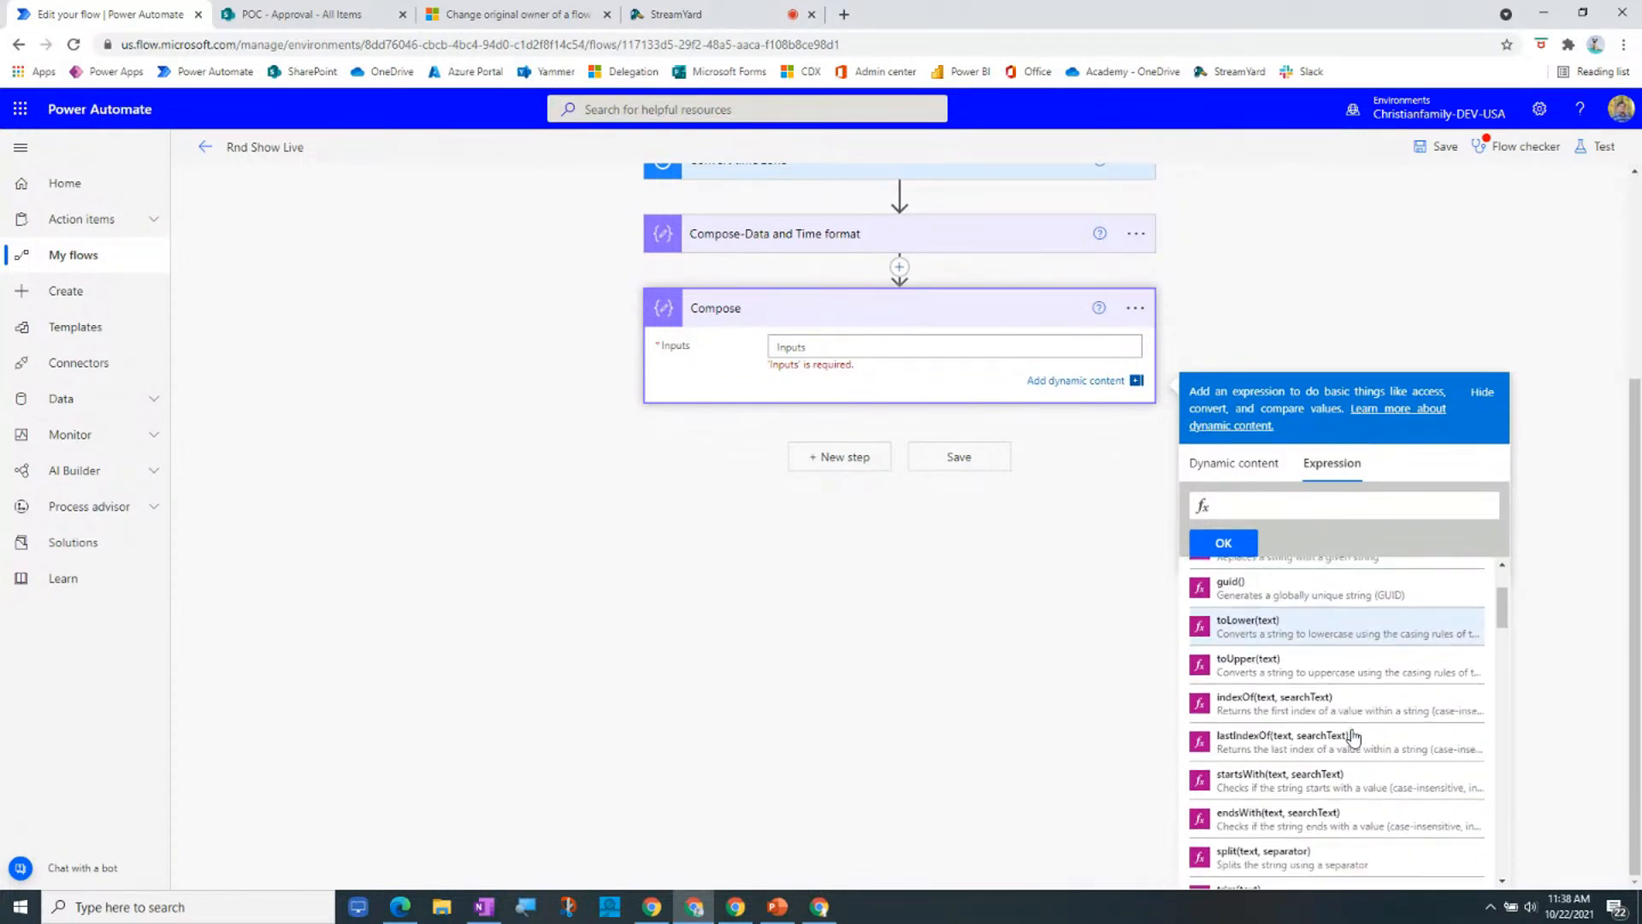
pyautogui.scroll(-2, 1353, 736)
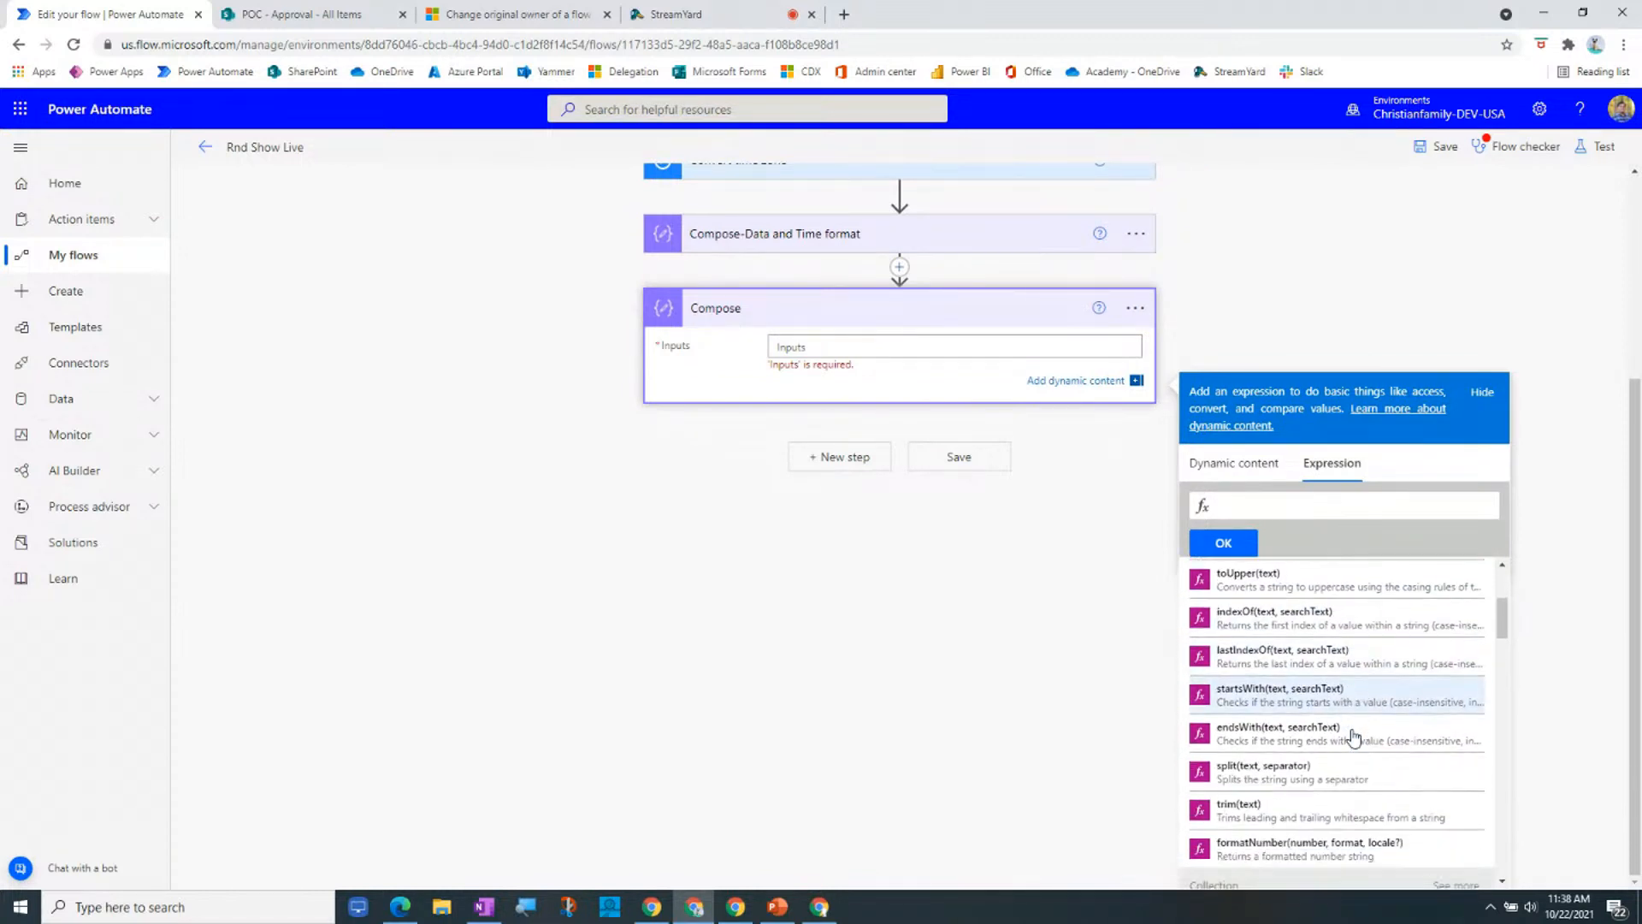
pyautogui.scroll(3, 1353, 735)
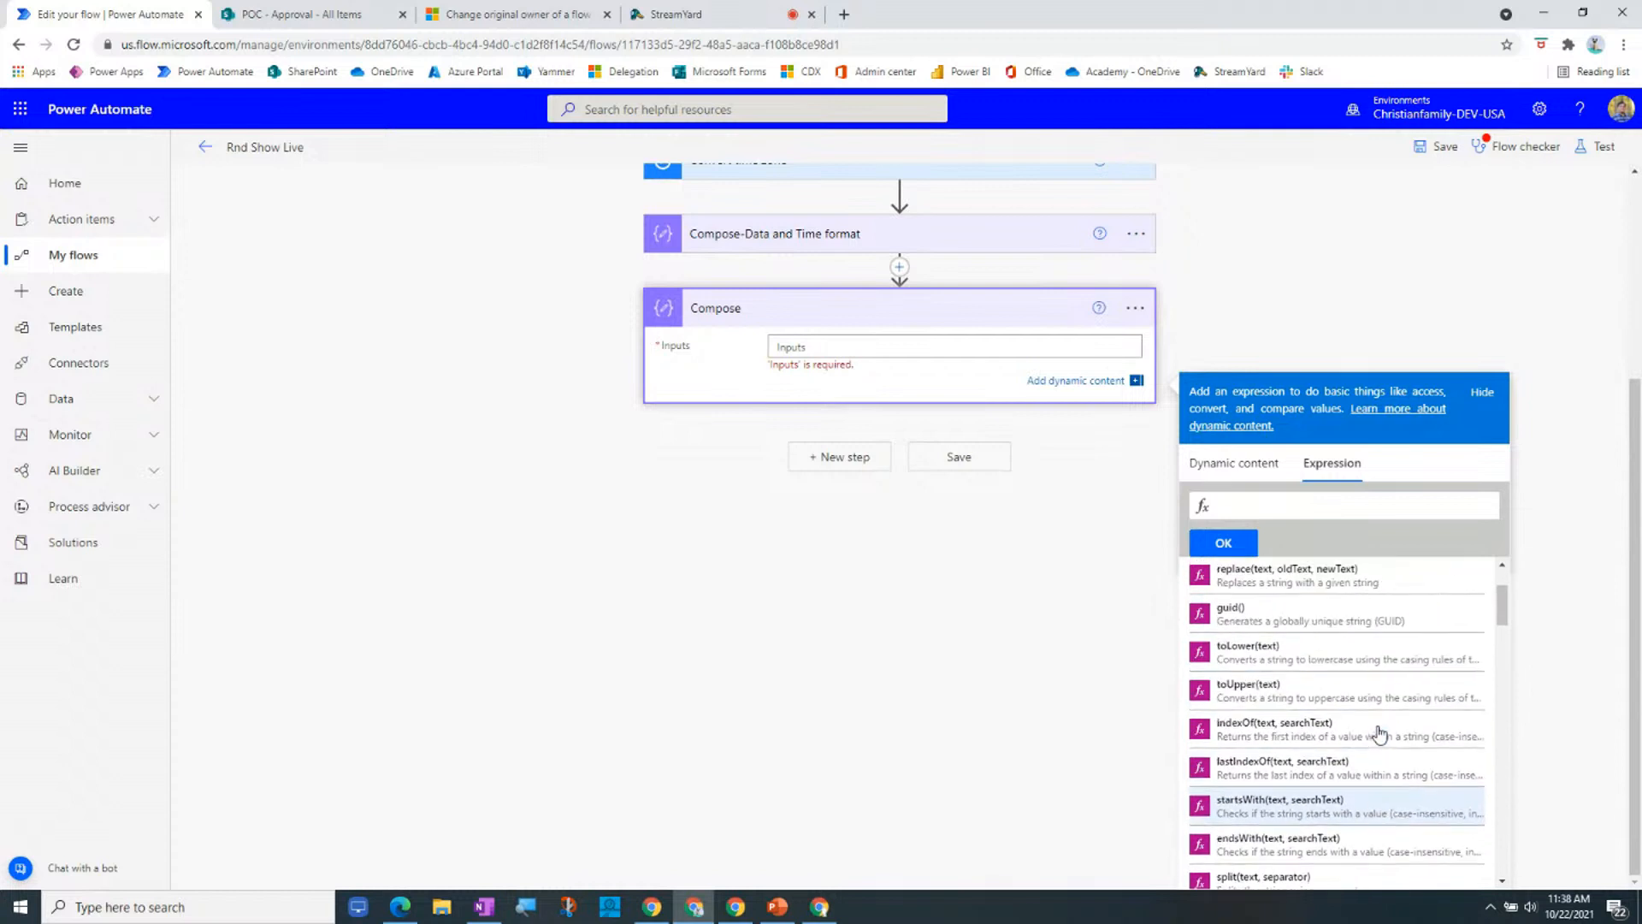
pyautogui.click(1232, 576)
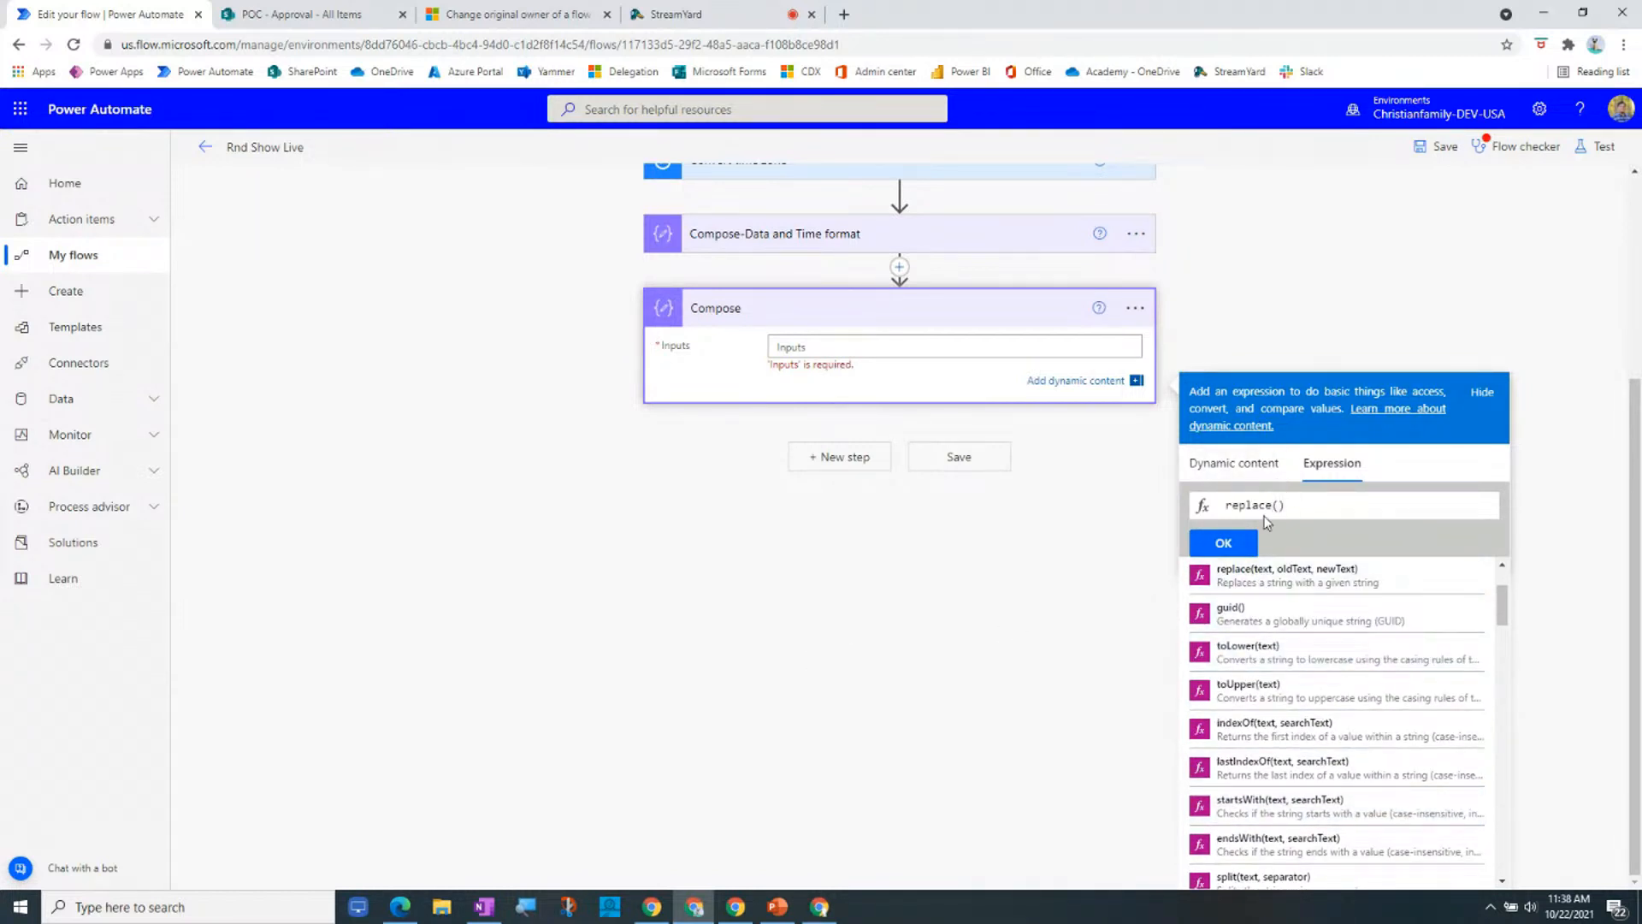
# Step: Complete replace() with the RawText input, 'hard' and 'fun', and insert it into Inputs
pyautogui.click(1251, 464)
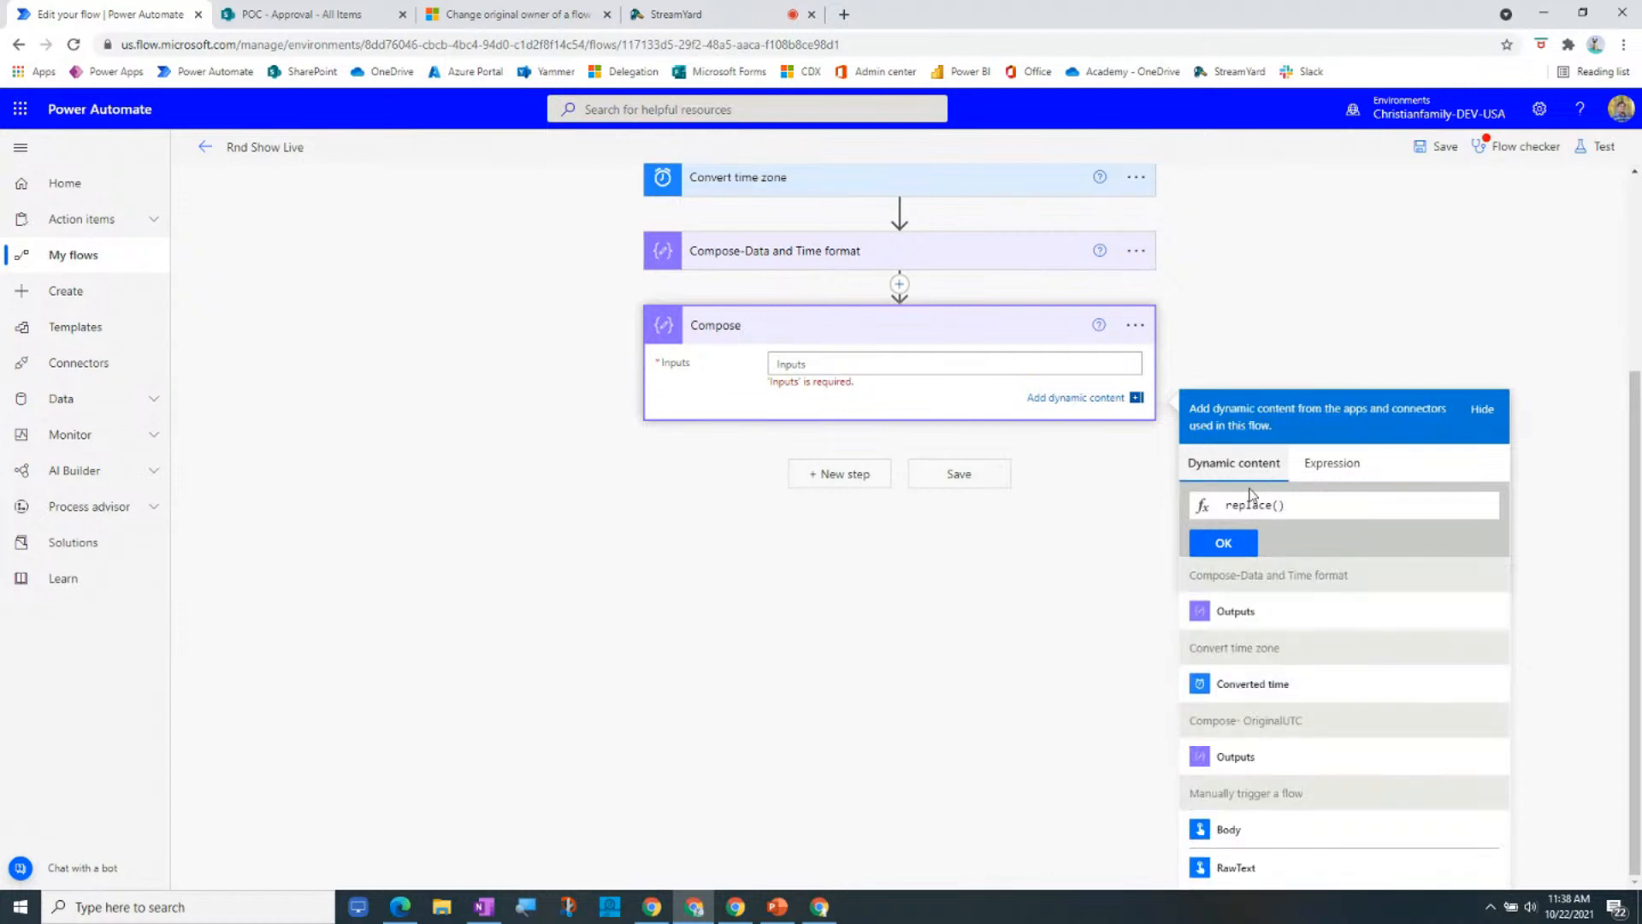
pyautogui.click(1273, 881)
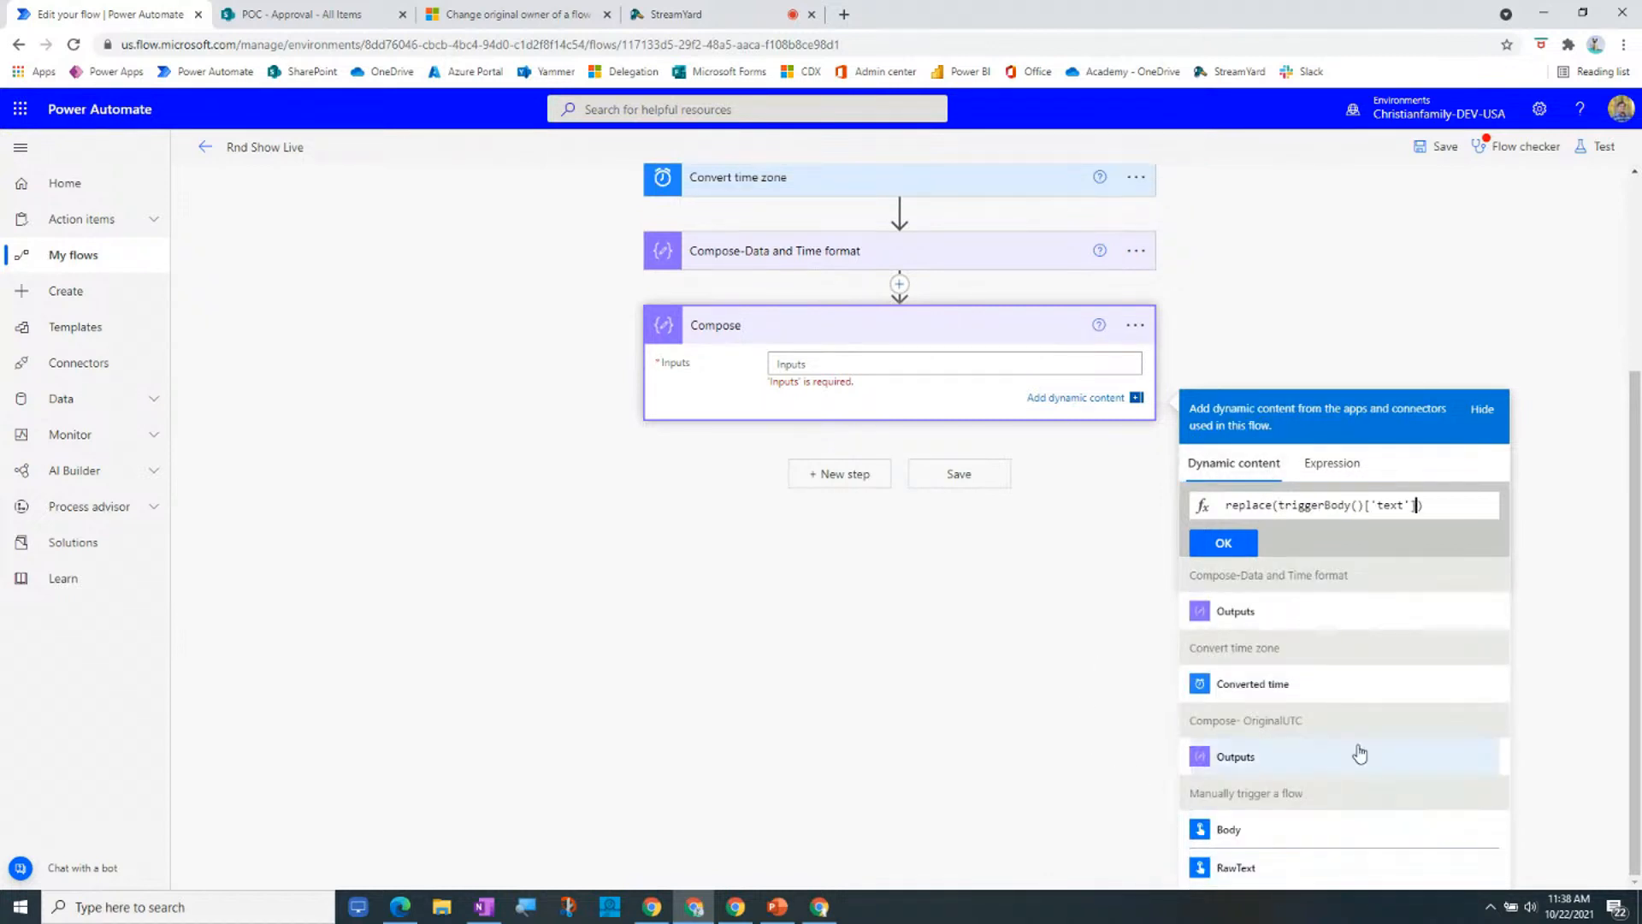
pyautogui.write(',')
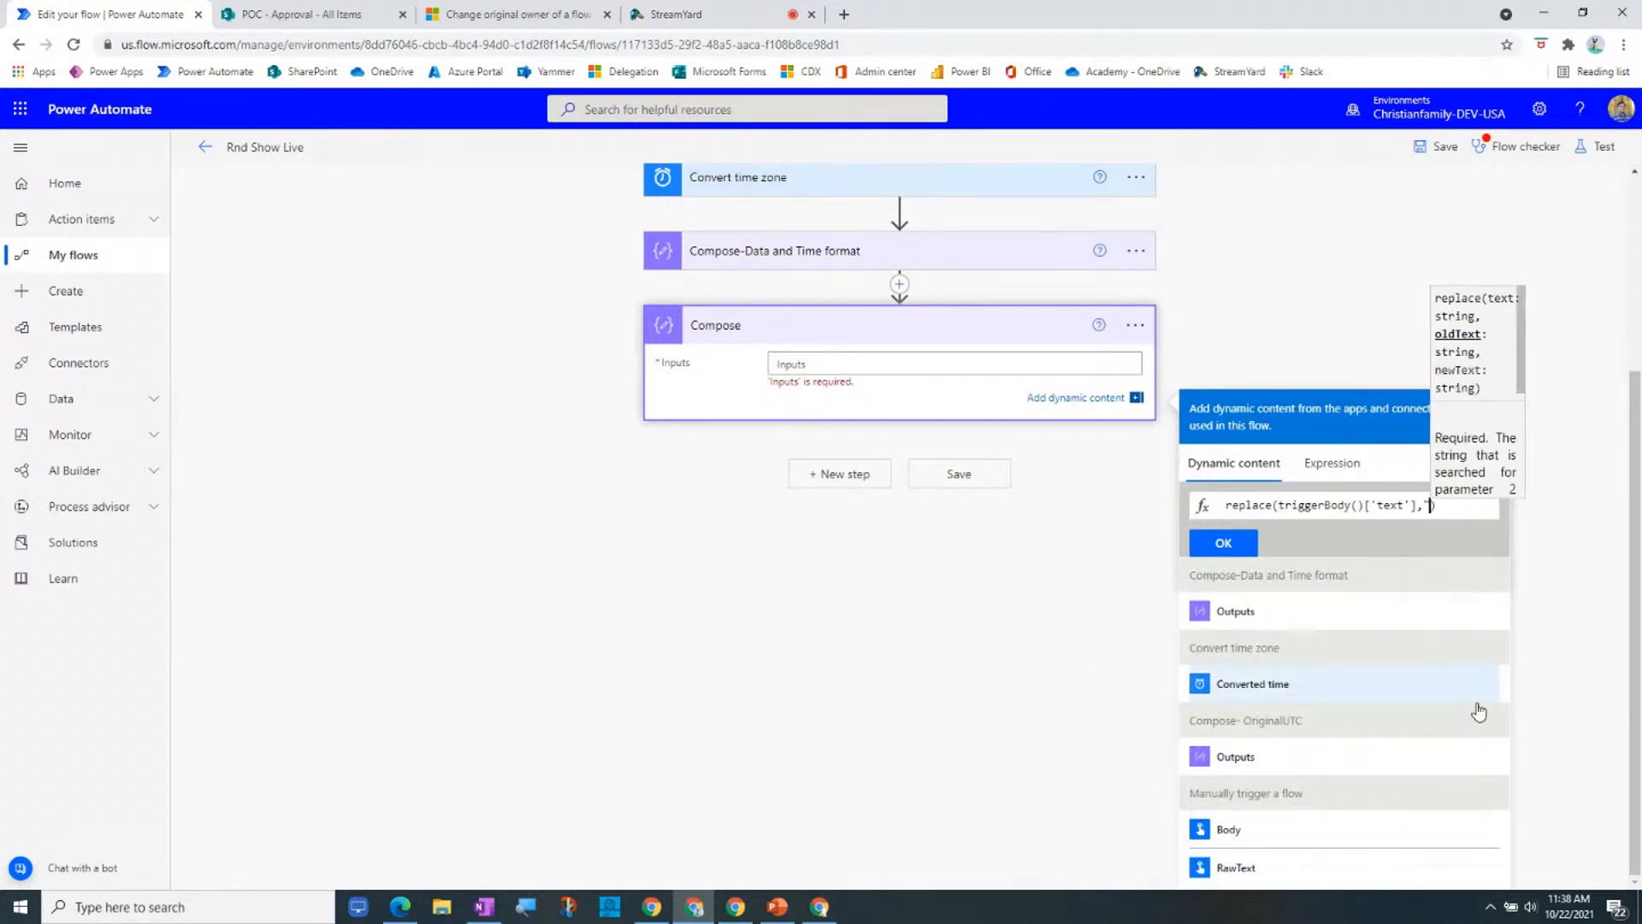
pyautogui.write("'hard")
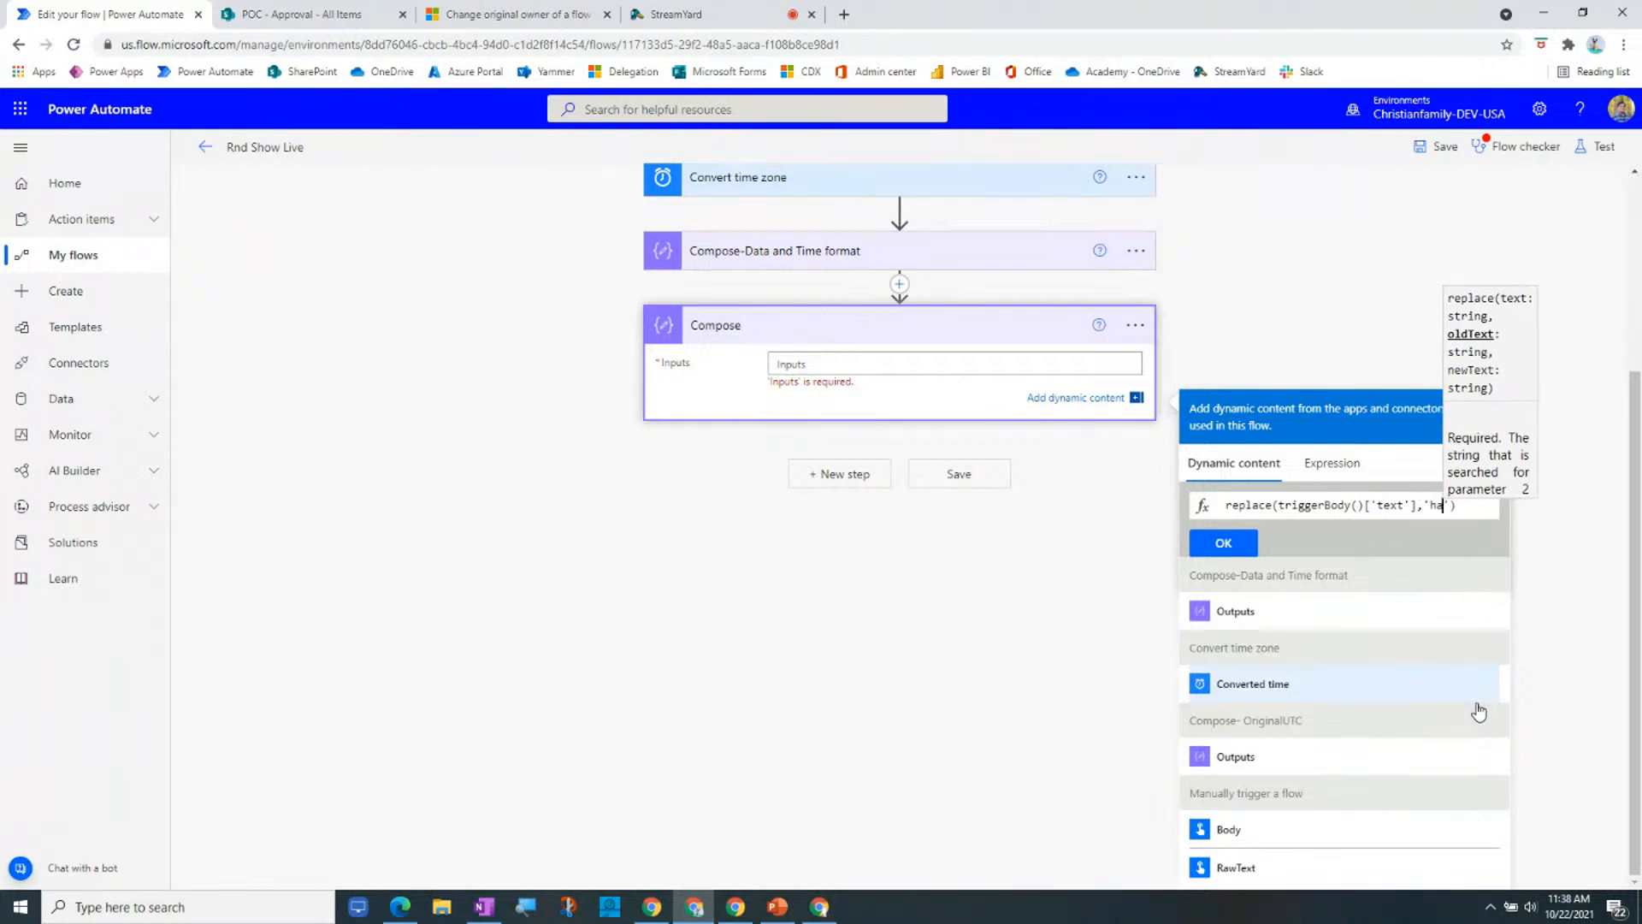
pyautogui.write("',")
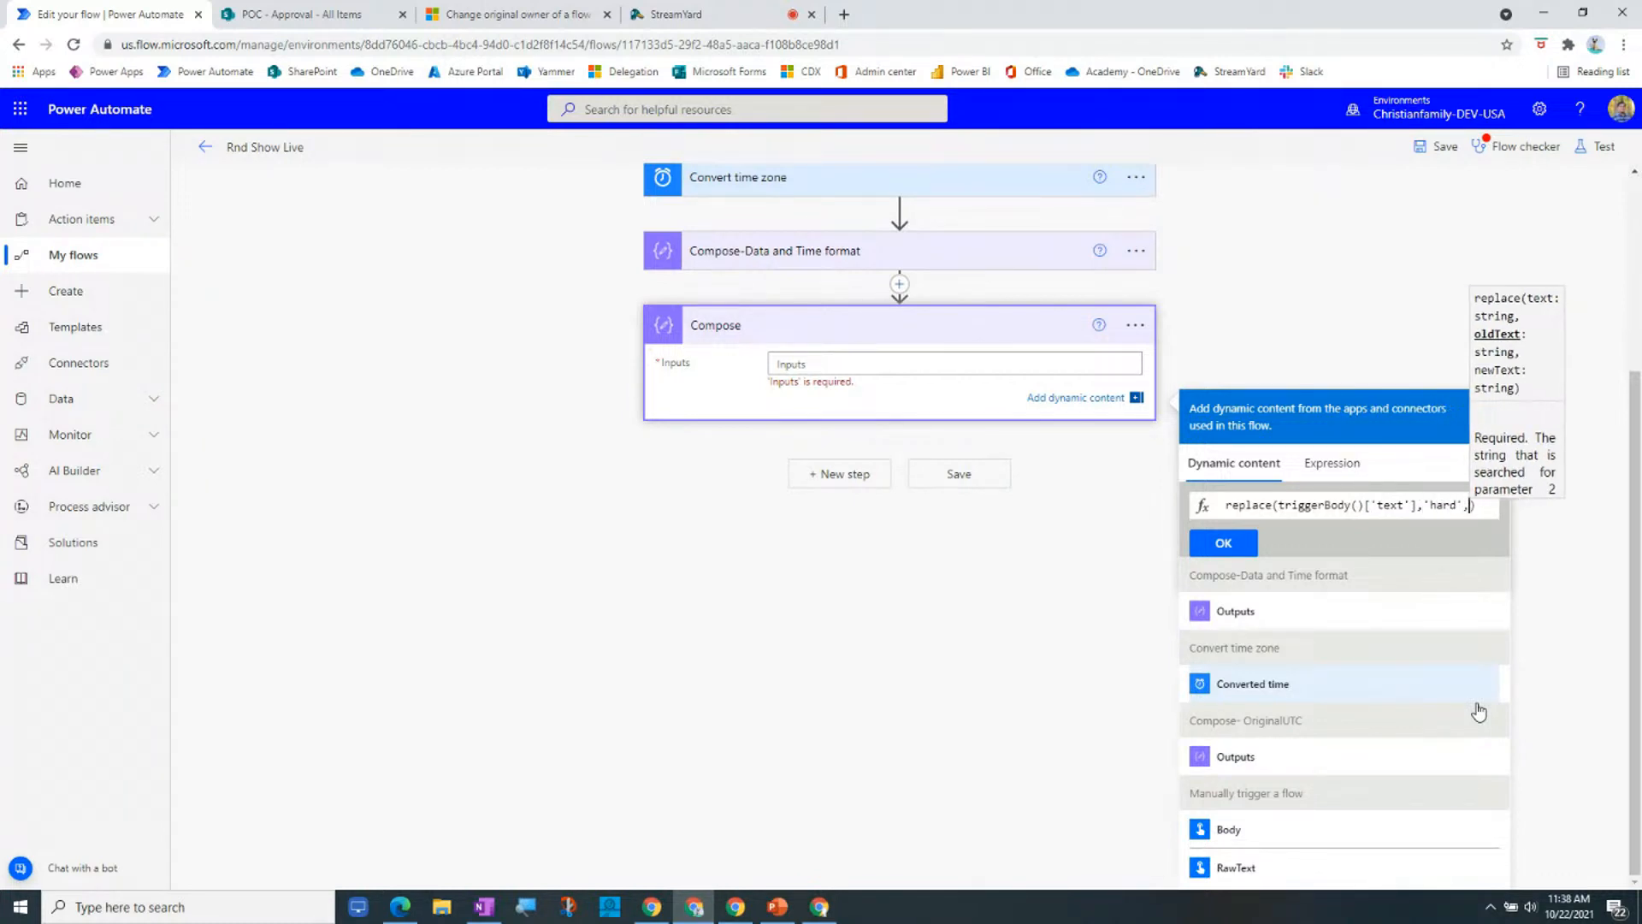
pyautogui.write("'fun")
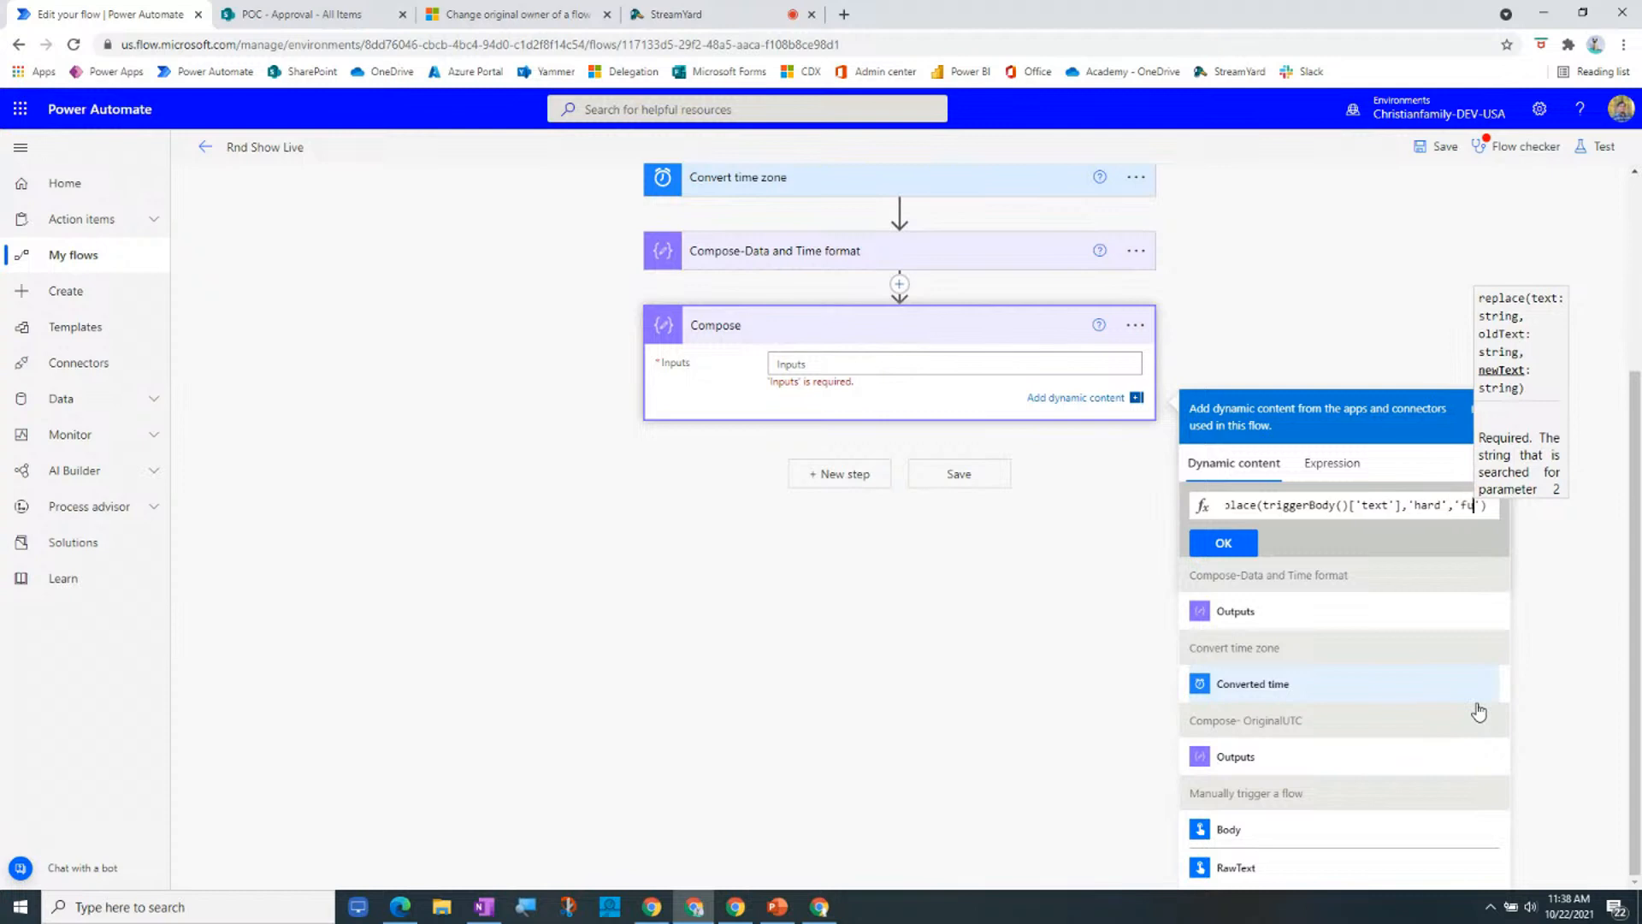
pyautogui.click(1224, 542)
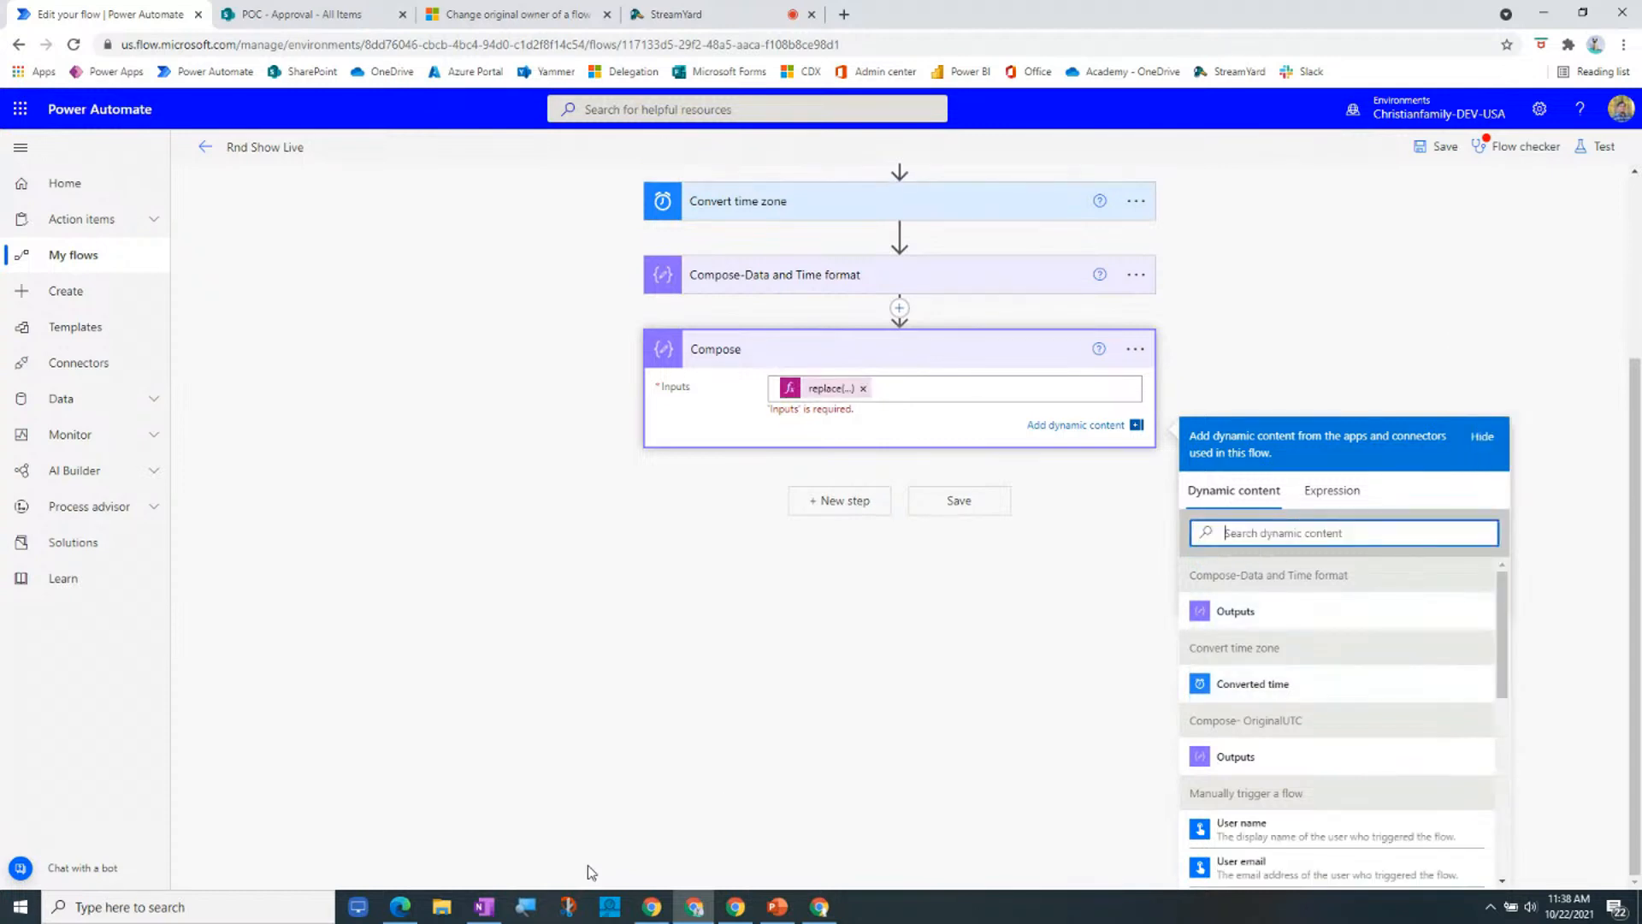
# Step: Save the flow and run a manual test with RawText 'Power Automate is hard'
pyautogui.scroll(3, 1220, 379)
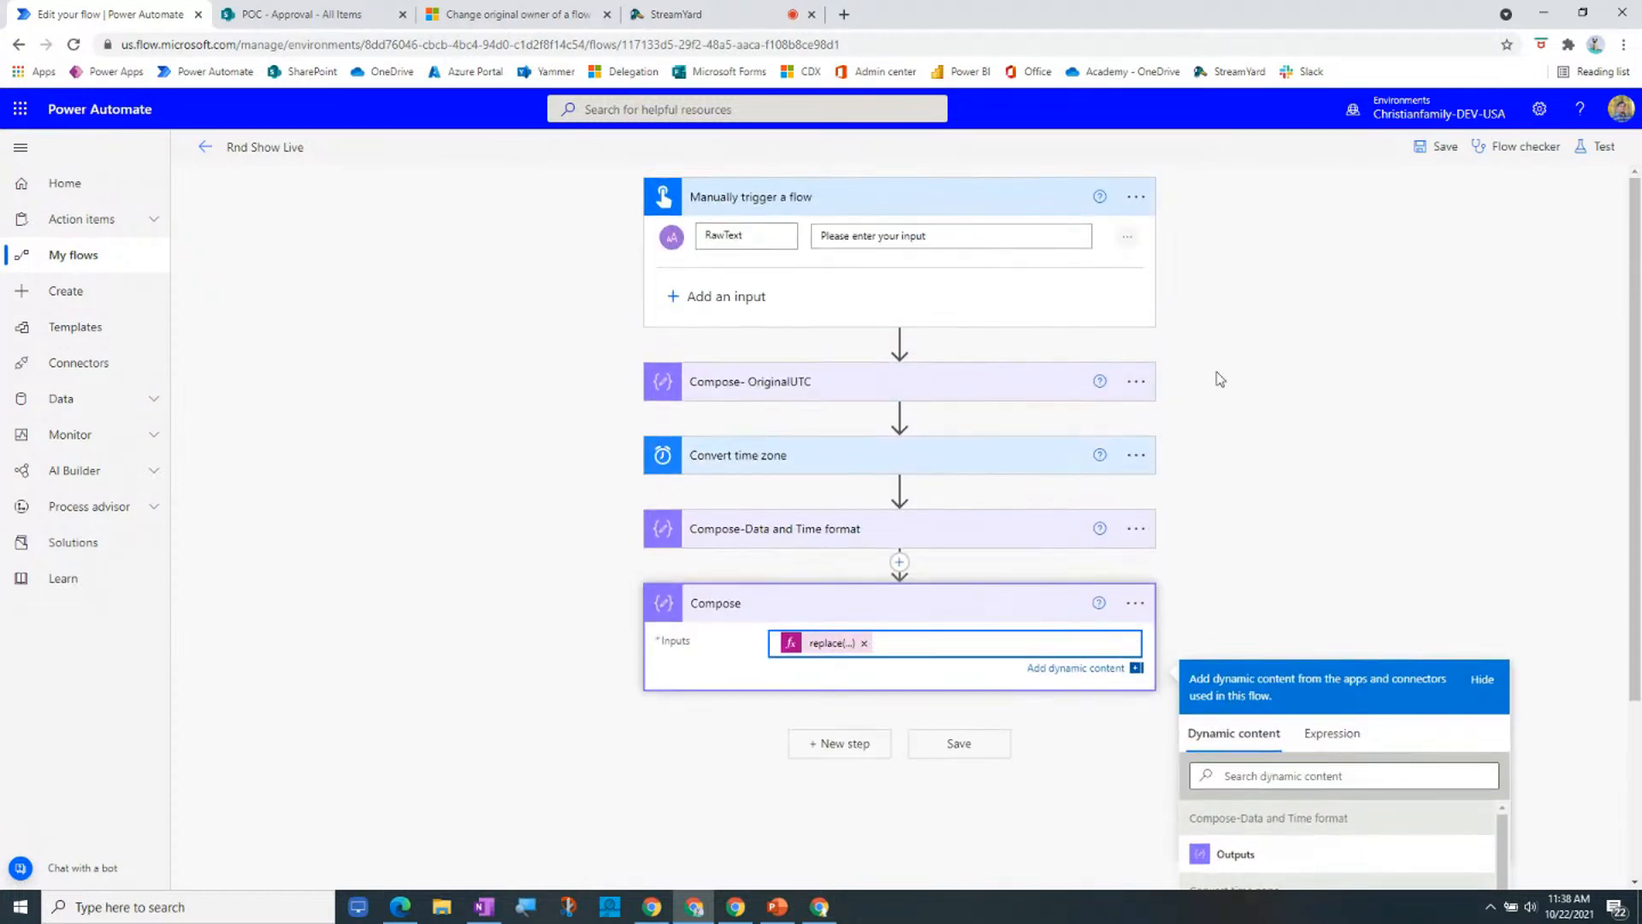
pyautogui.click(1438, 147)
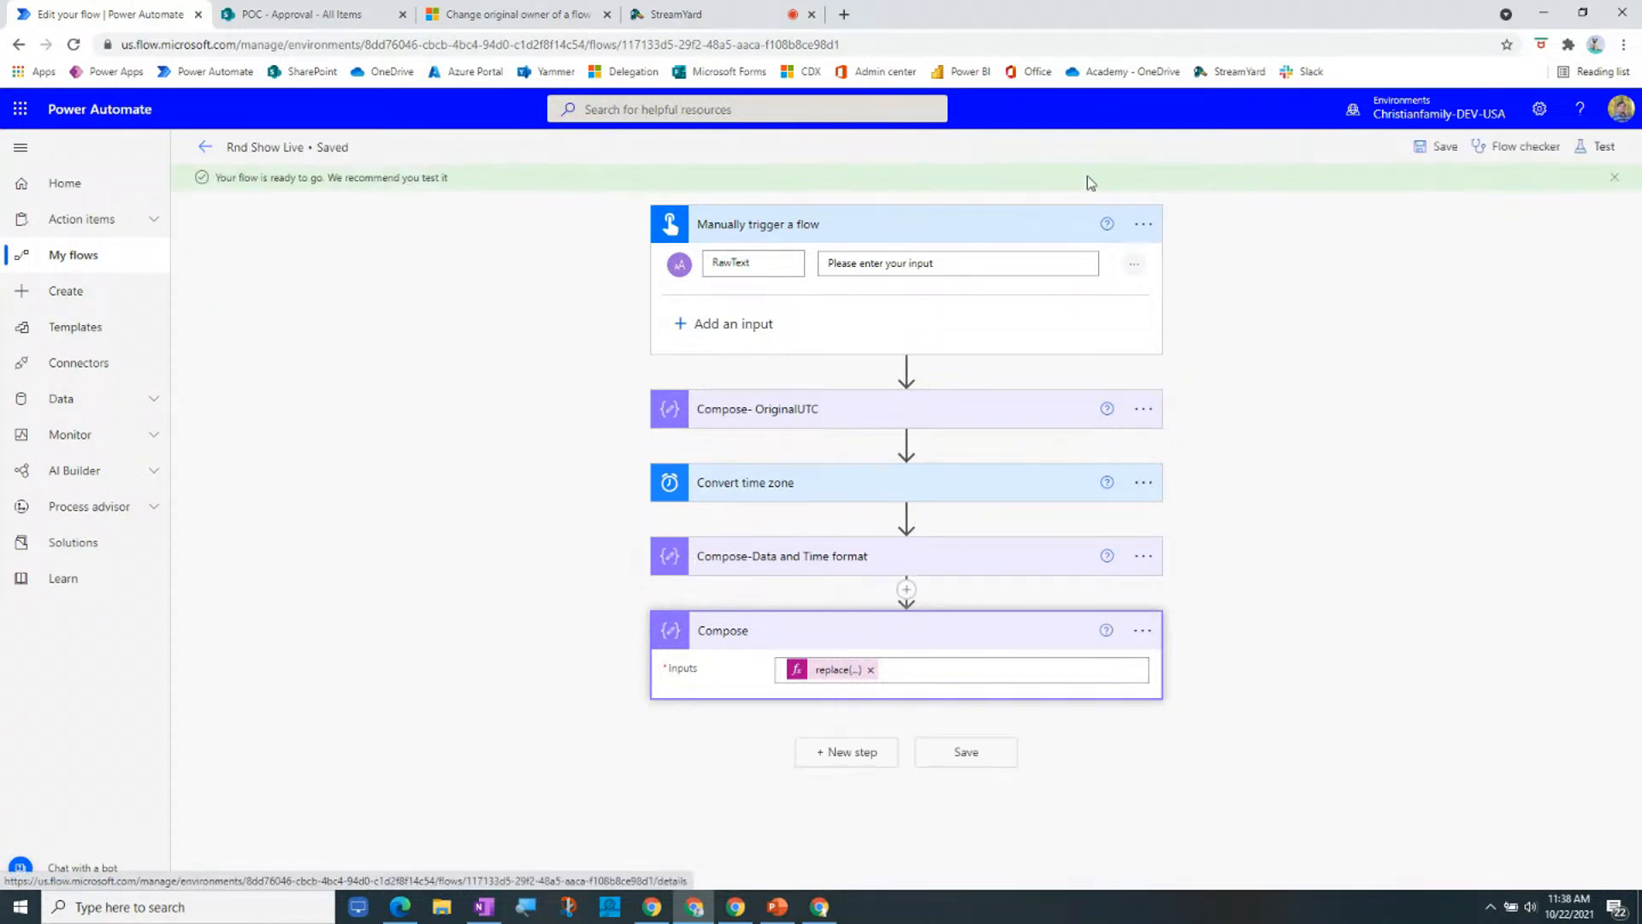
pyautogui.click(1600, 147)
pyautogui.click(1375, 189)
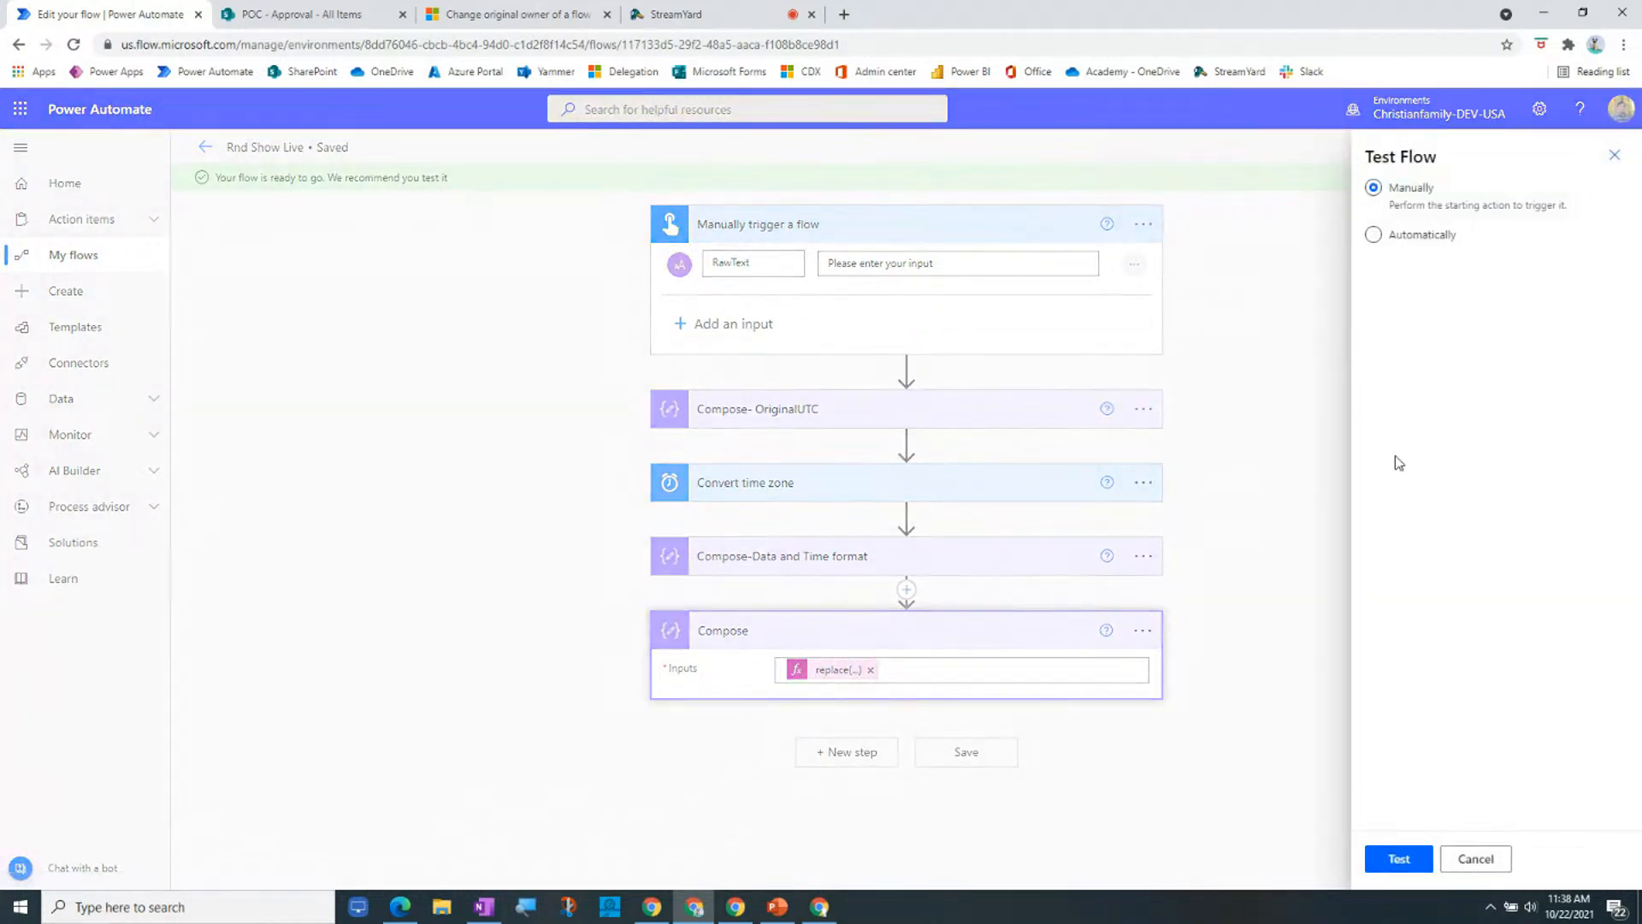
pyautogui.click(1392, 861)
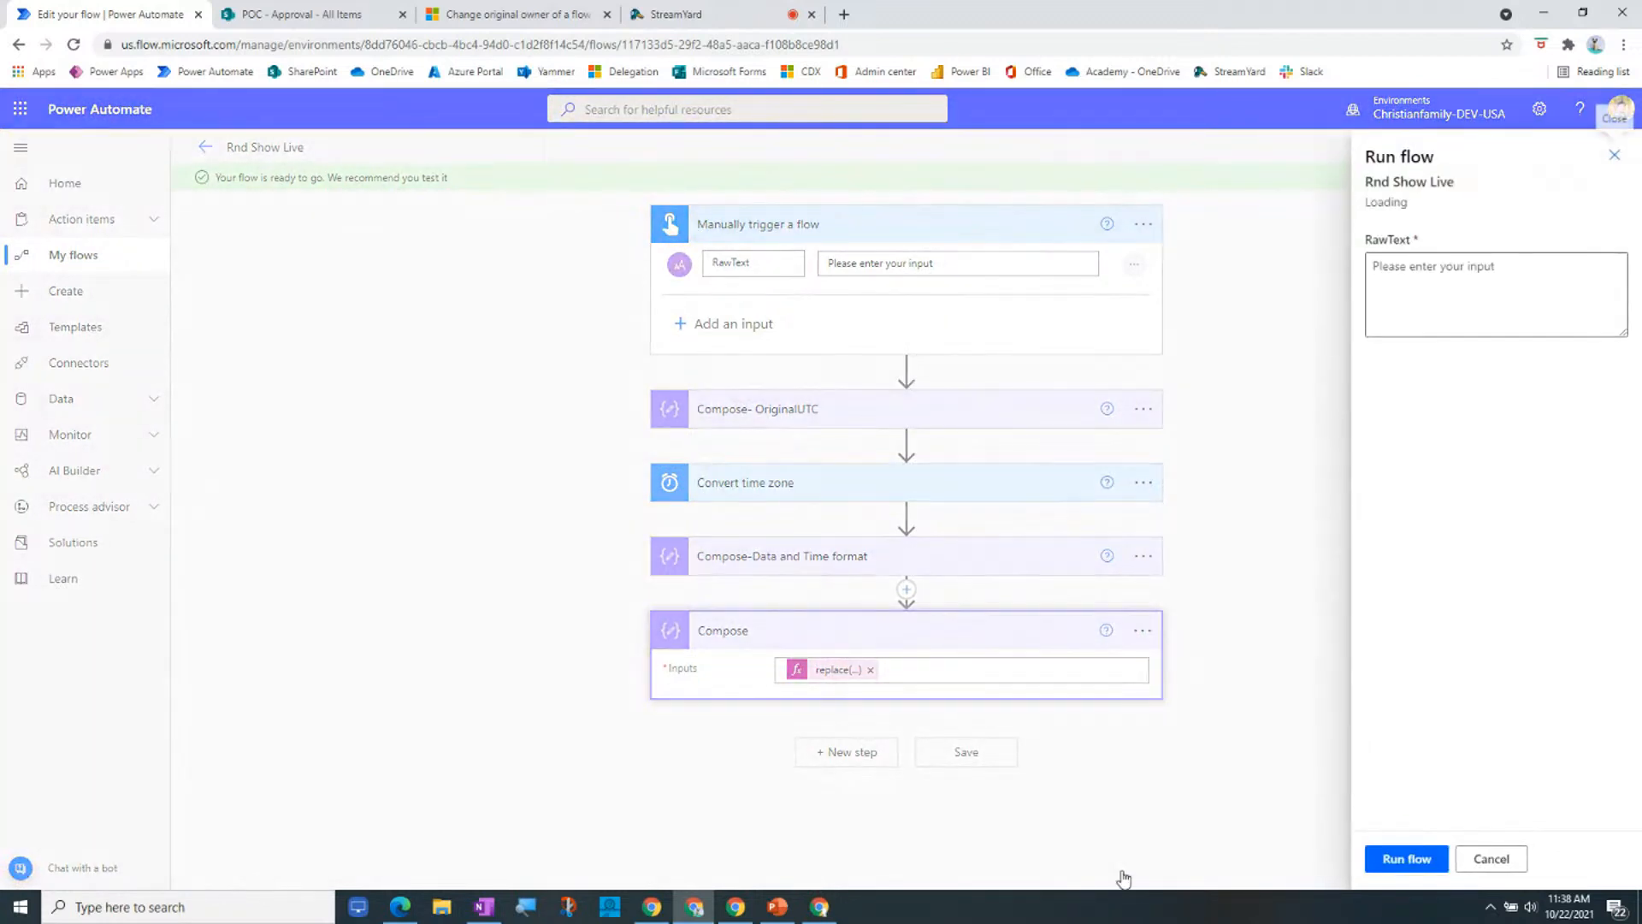
pyautogui.click(1488, 325)
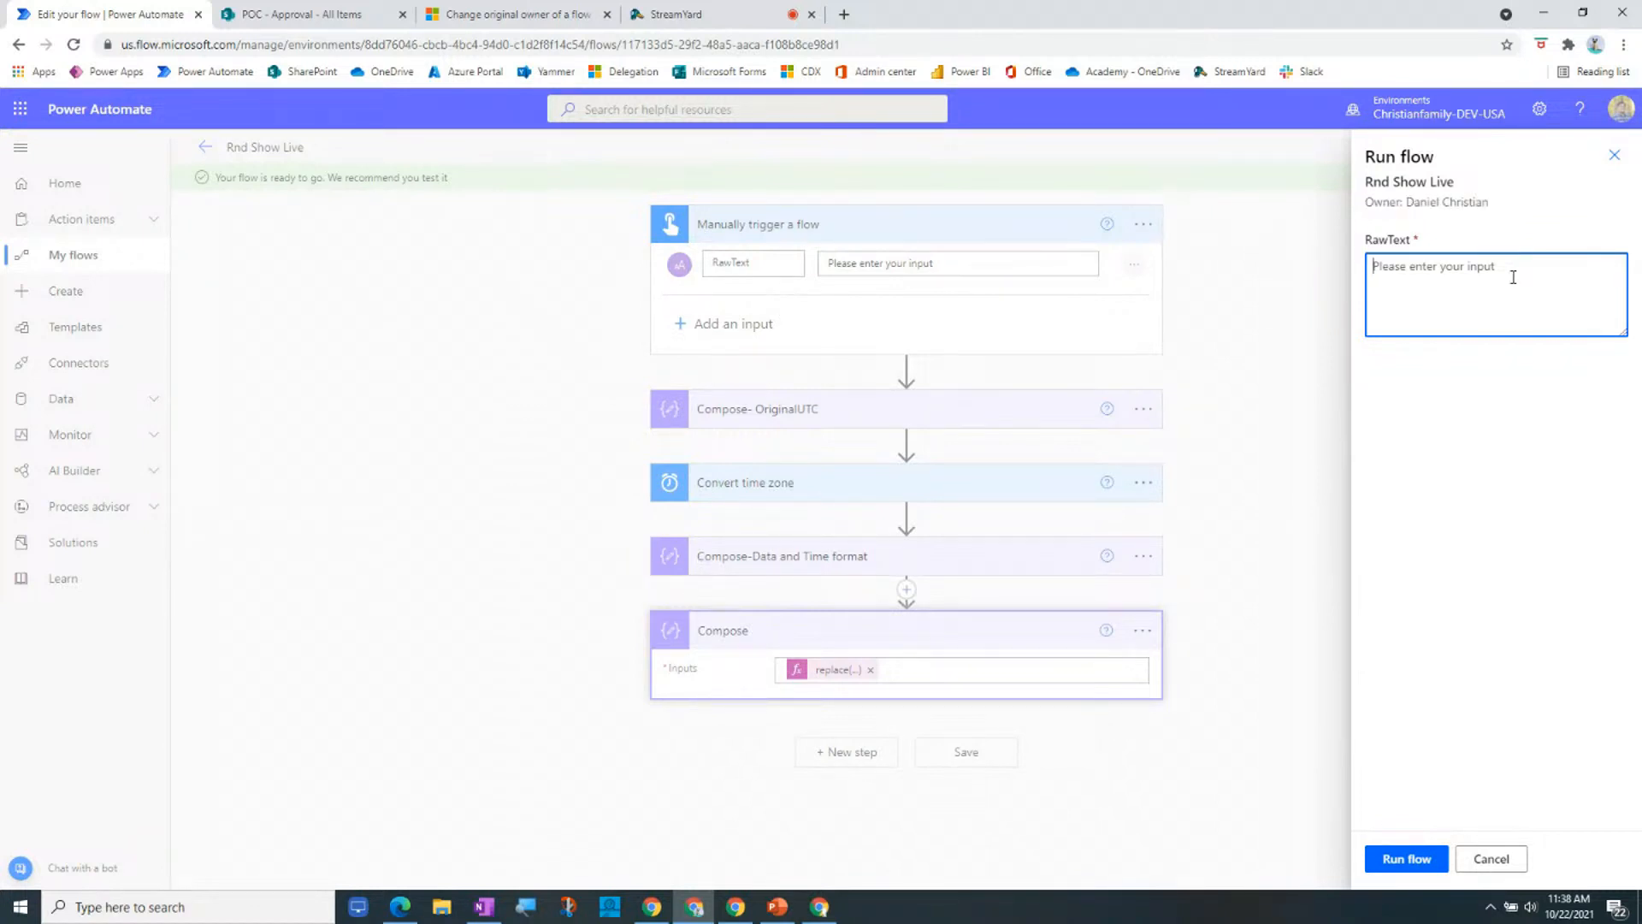
pyautogui.write('Power Automate is hard')
pyautogui.click(1403, 866)
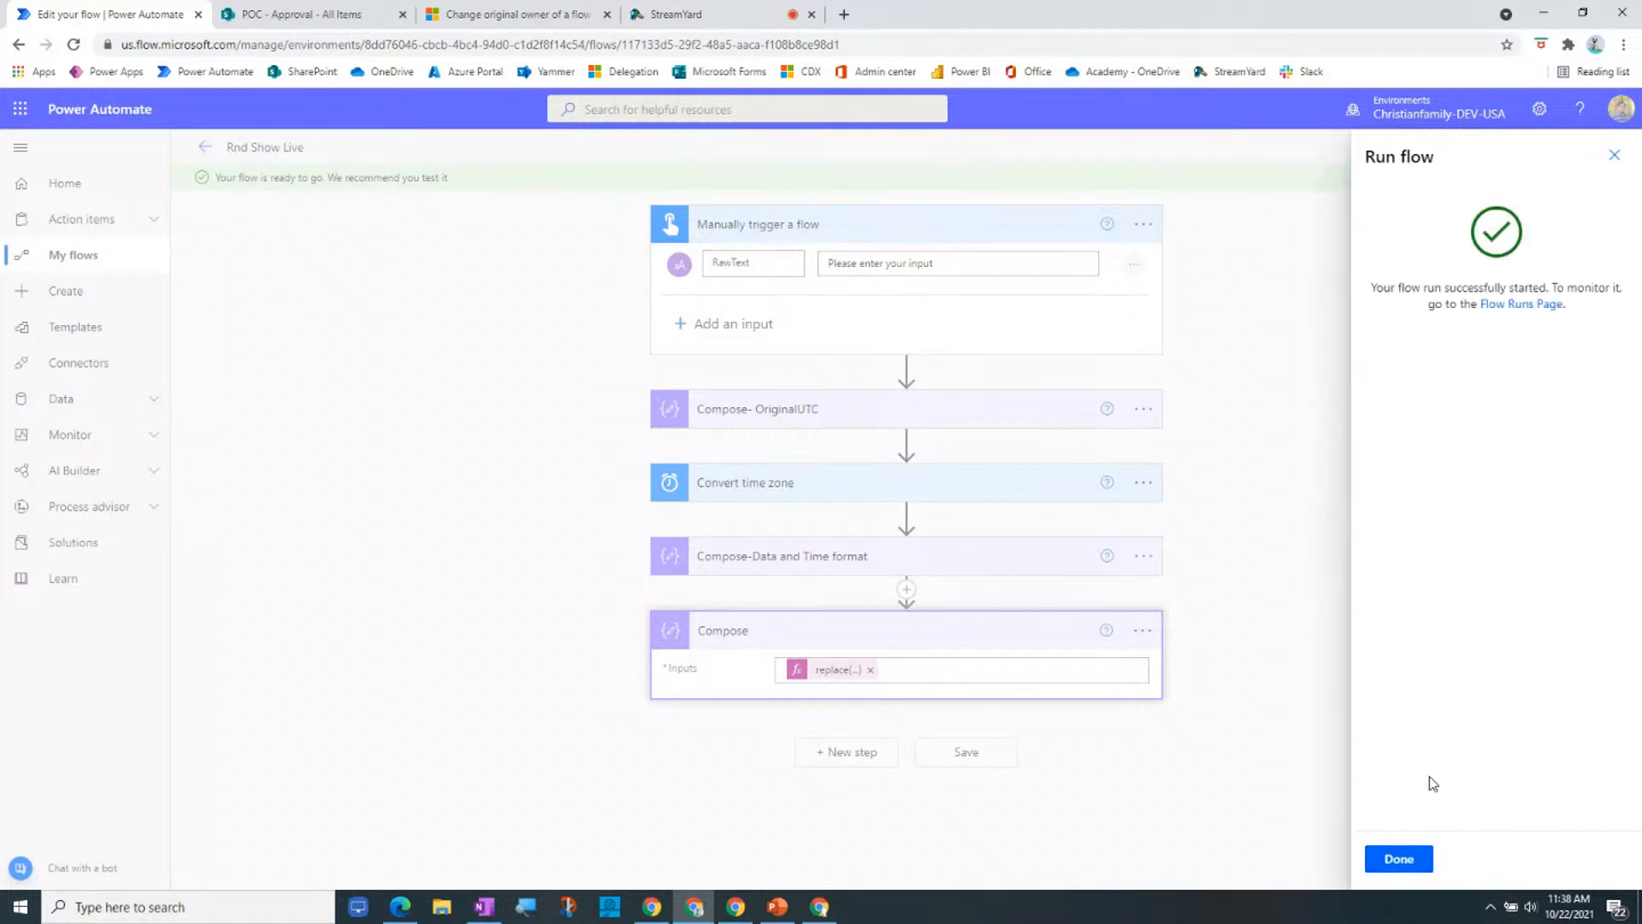
pyautogui.click(1408, 862)
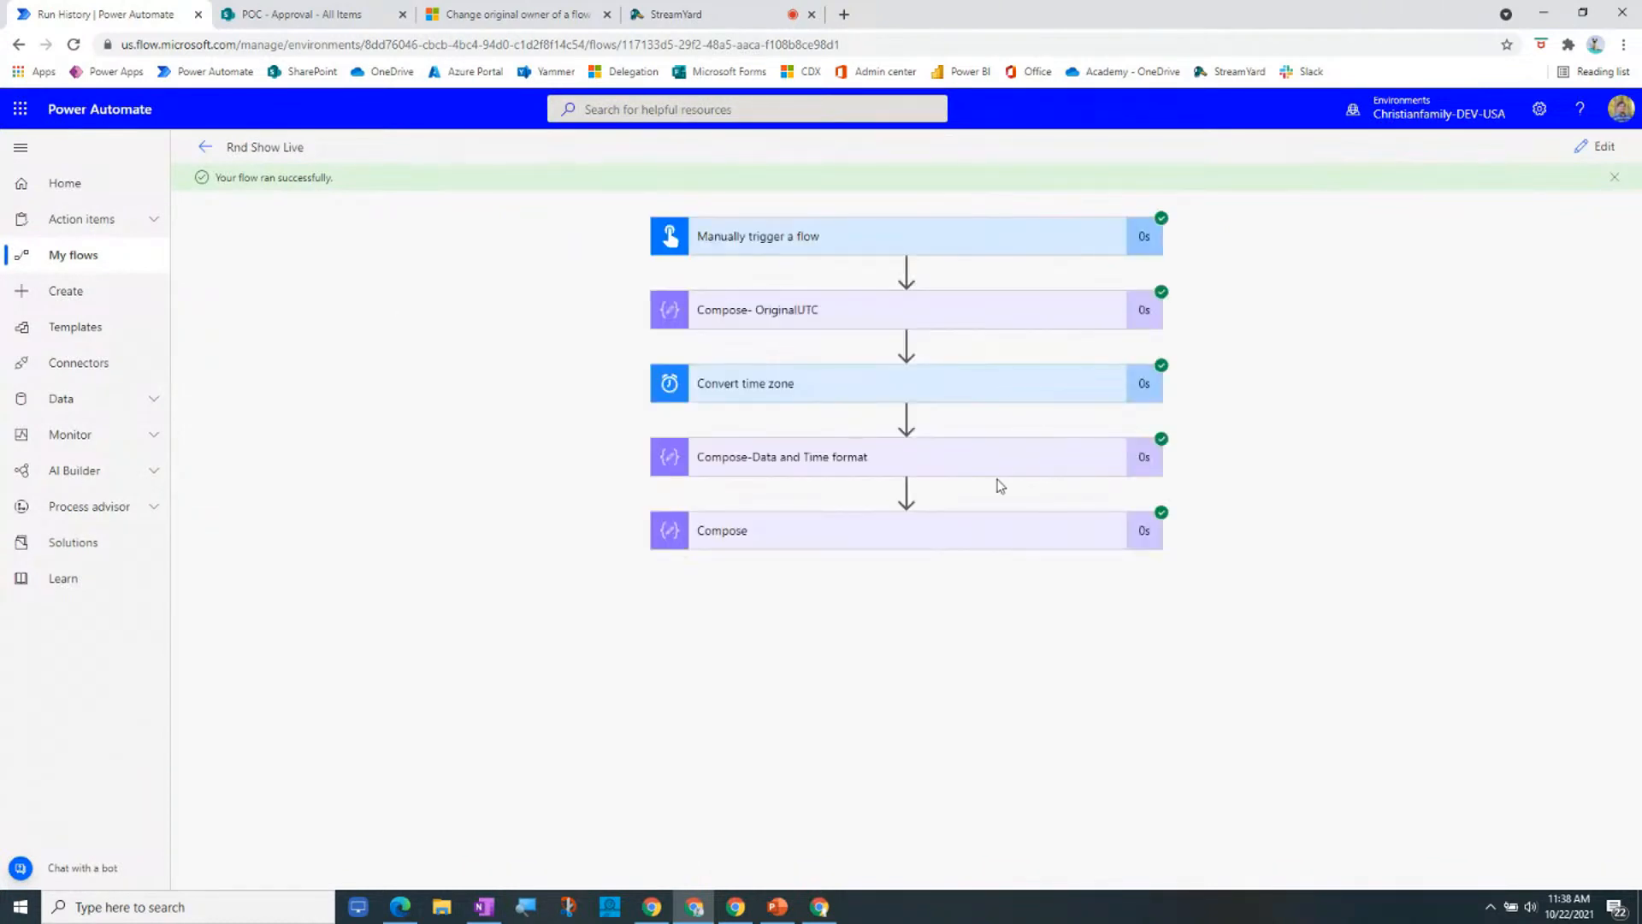
# Step: Confirm the trigger input and the Compose output 'Power Automate is fun', then return to edit mode
pyautogui.click(855, 235)
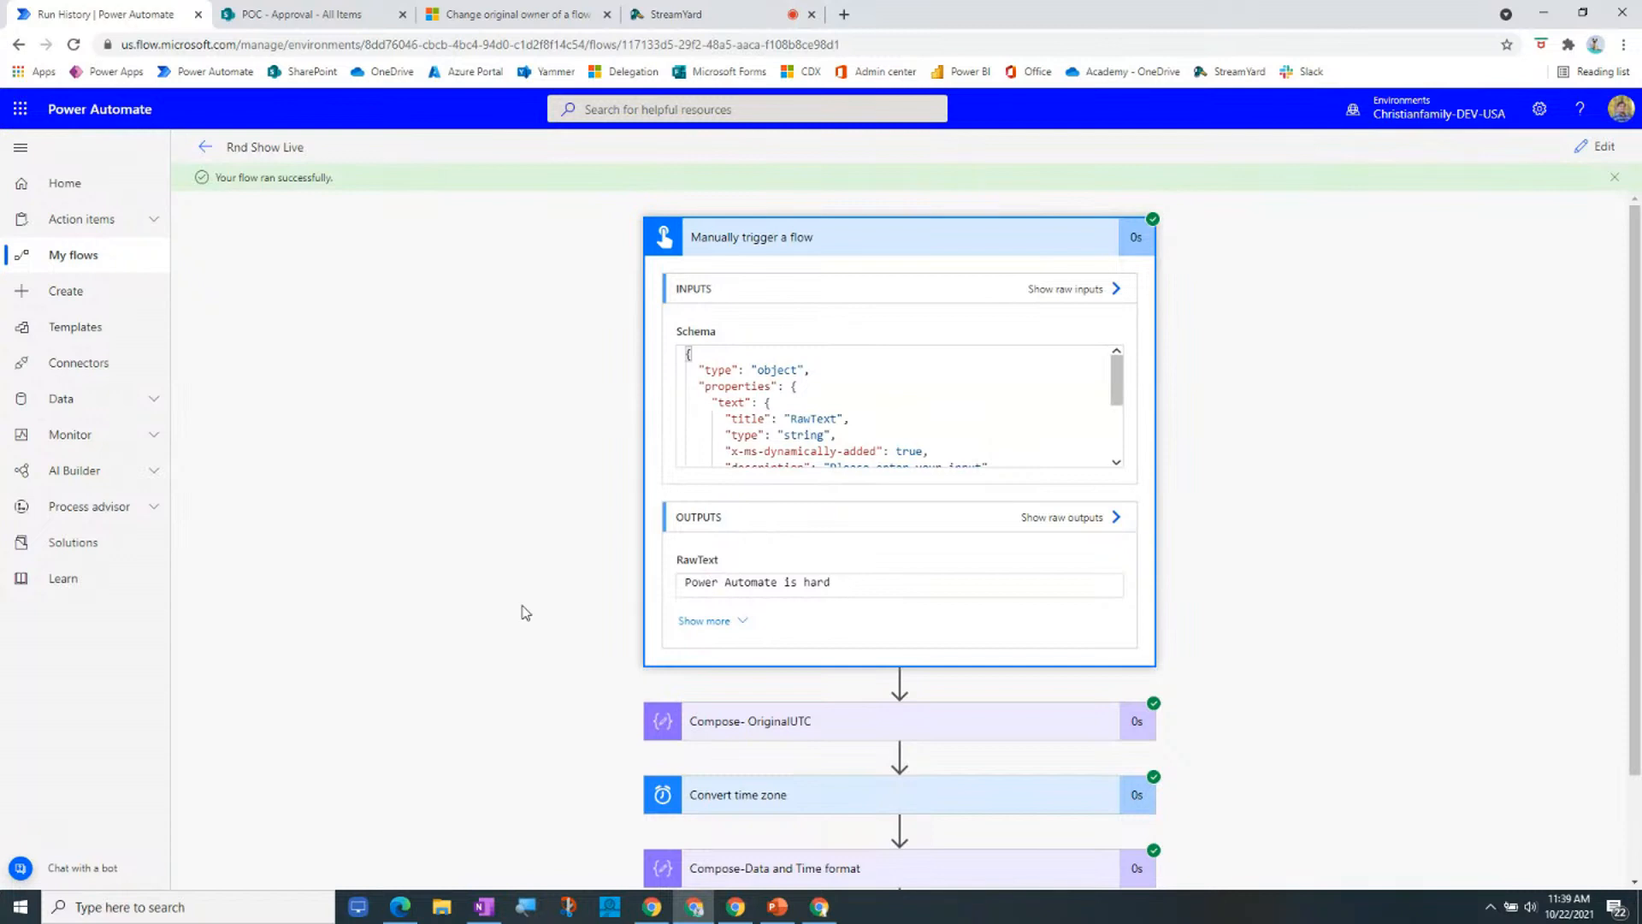
pyautogui.scroll(-2, 524, 612)
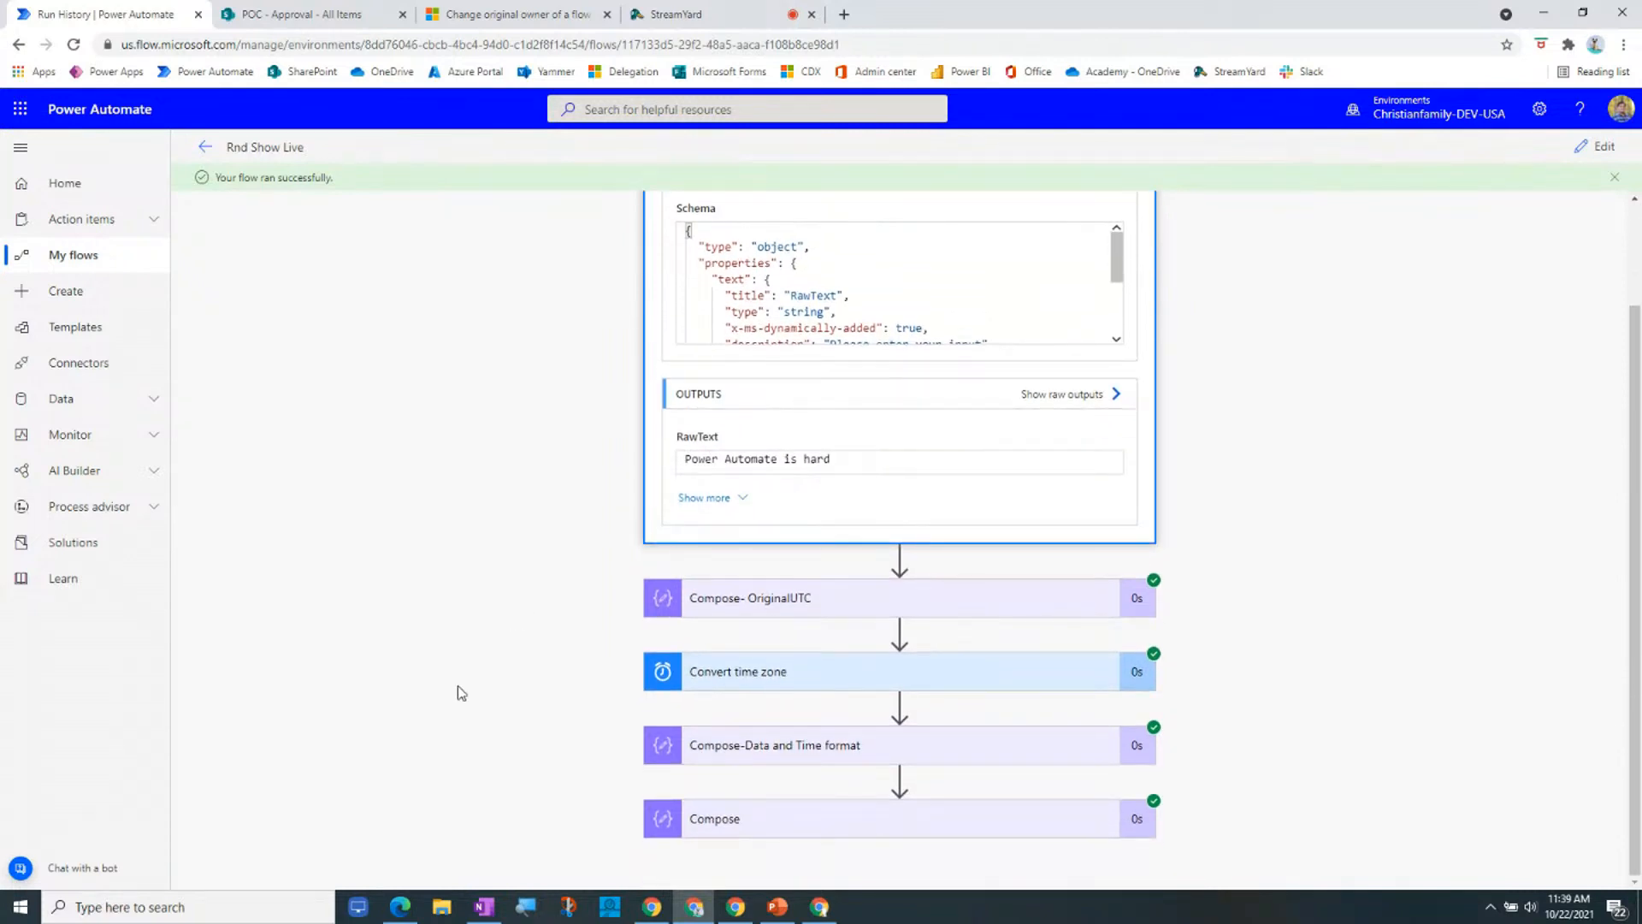
pyautogui.click(768, 821)
pyautogui.scroll(-3, 510, 752)
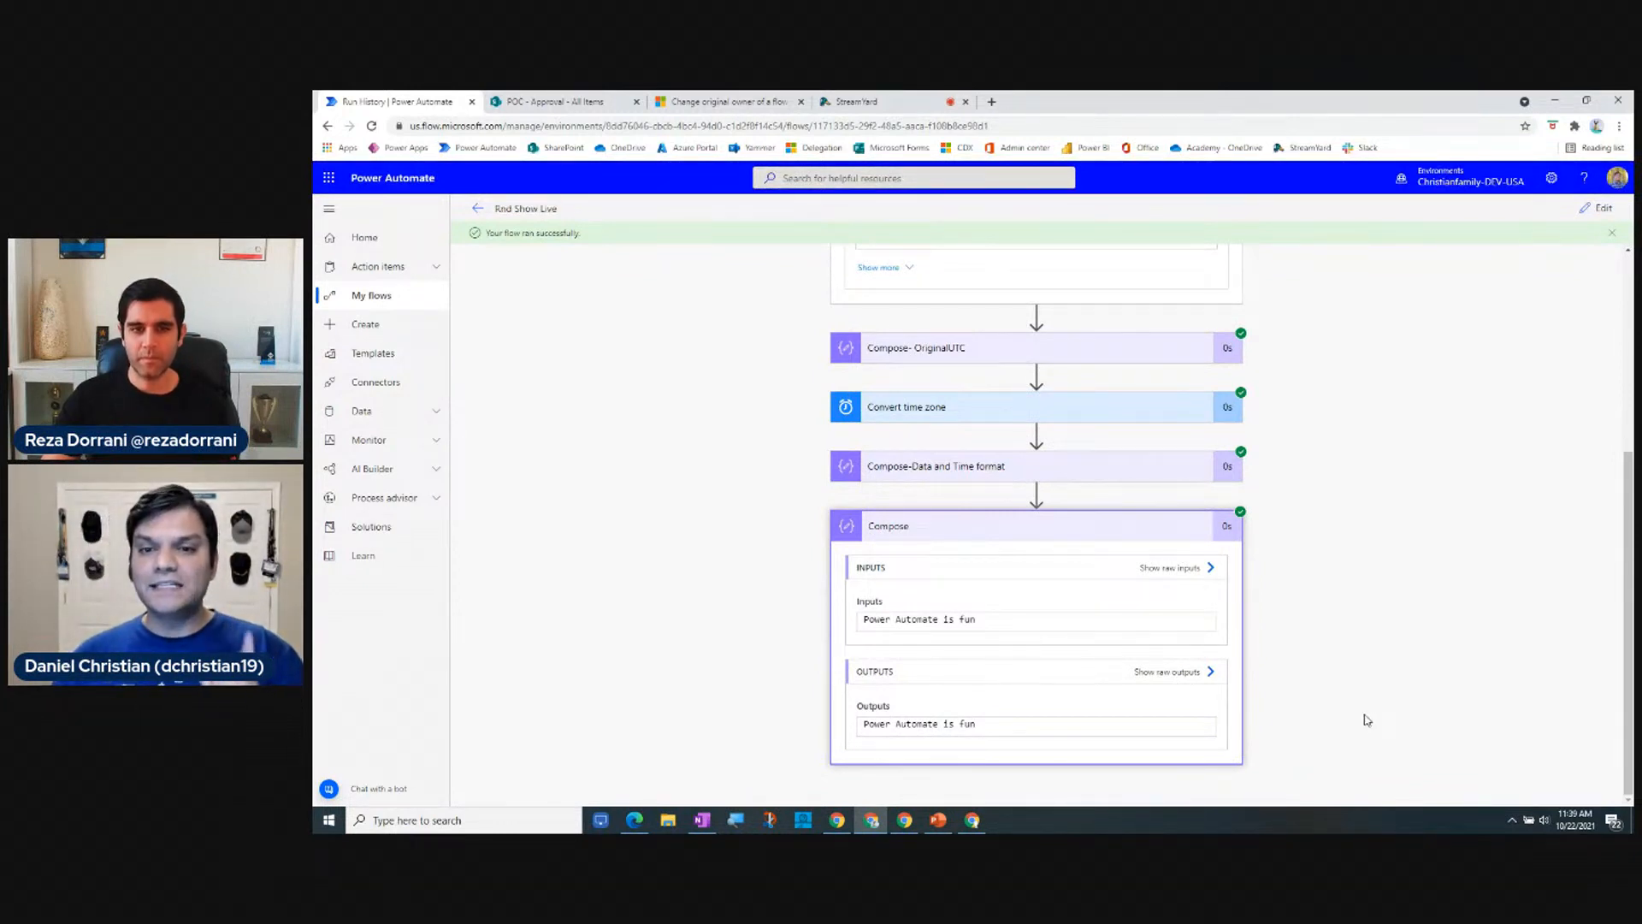
pyautogui.click(1604, 214)
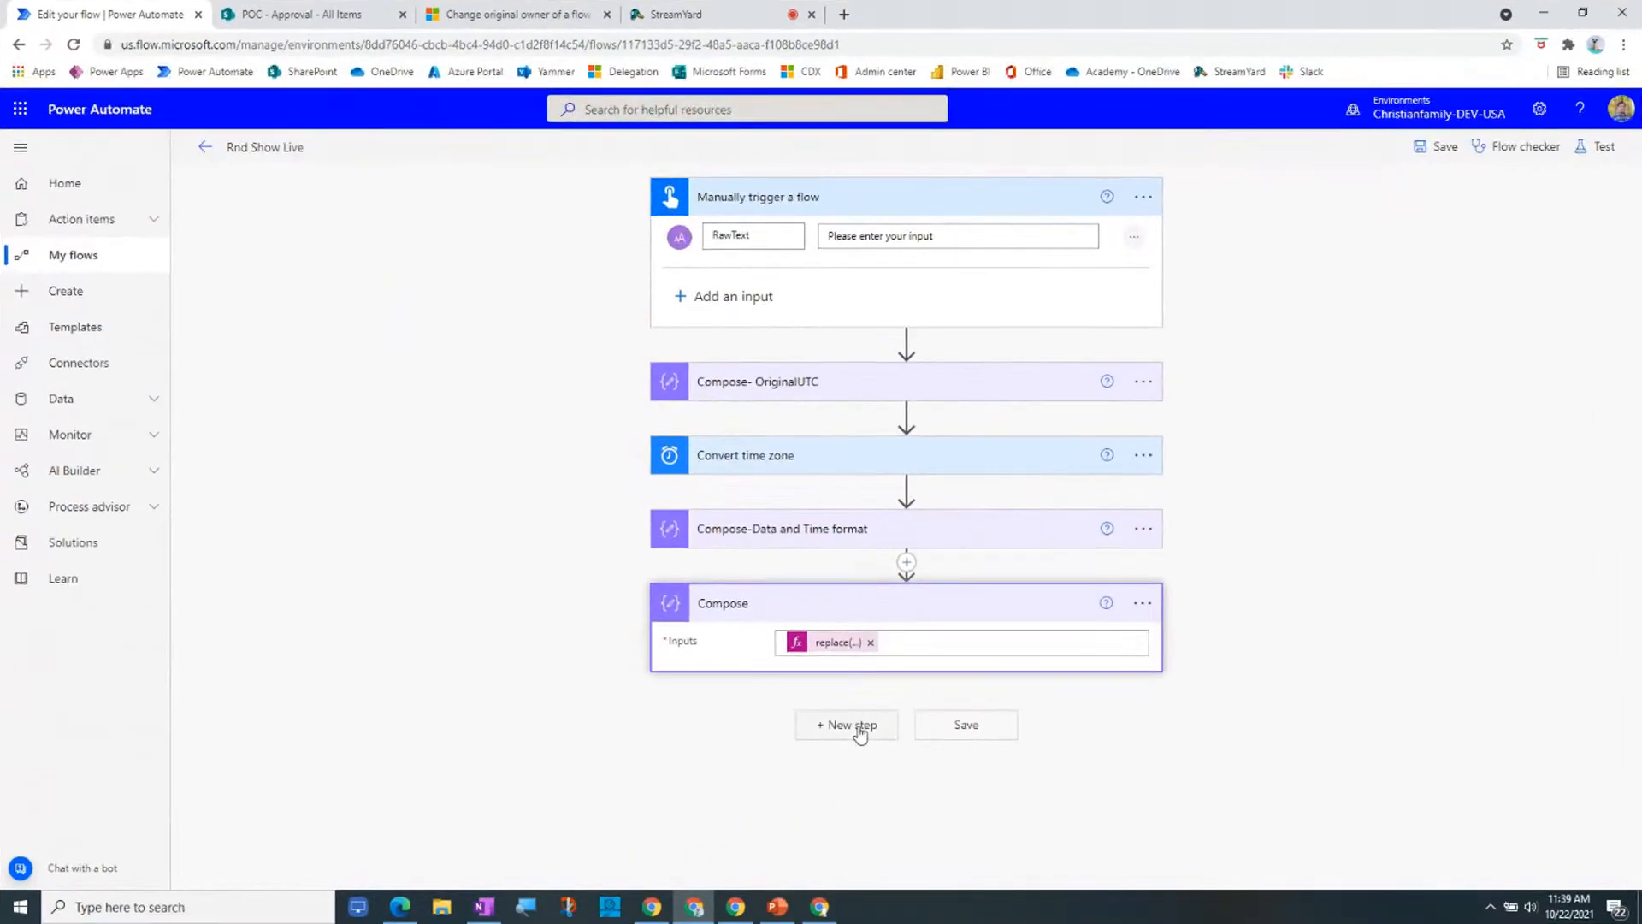
# Step: Add an HTTP action as a new step after the Compose step
pyautogui.click(861, 727)
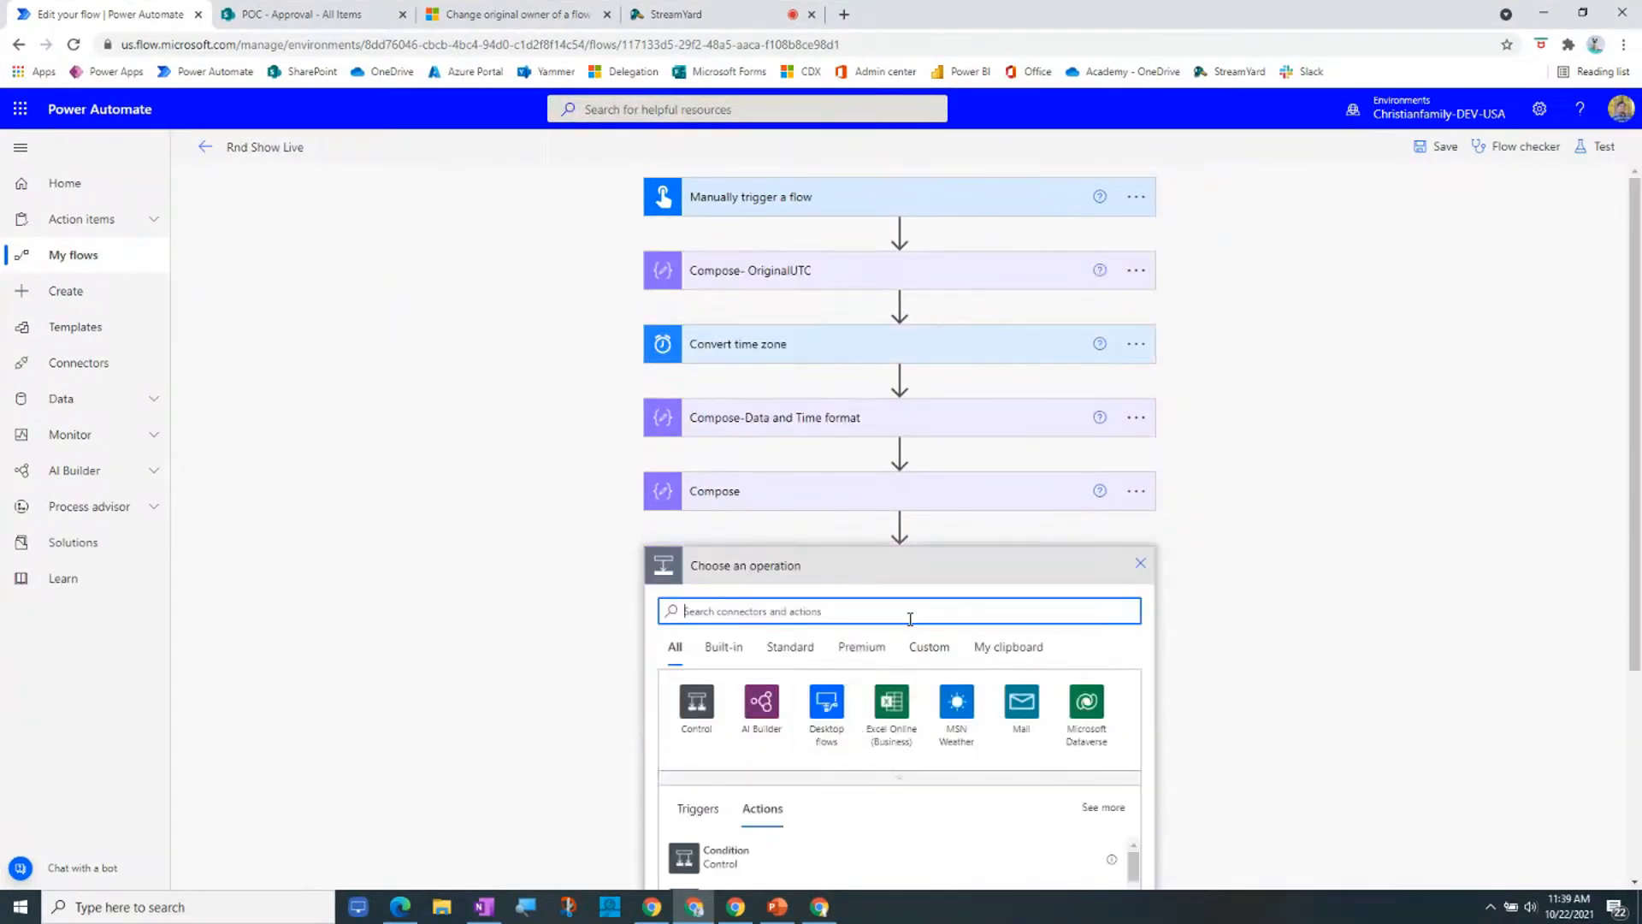
pyautogui.write('http')
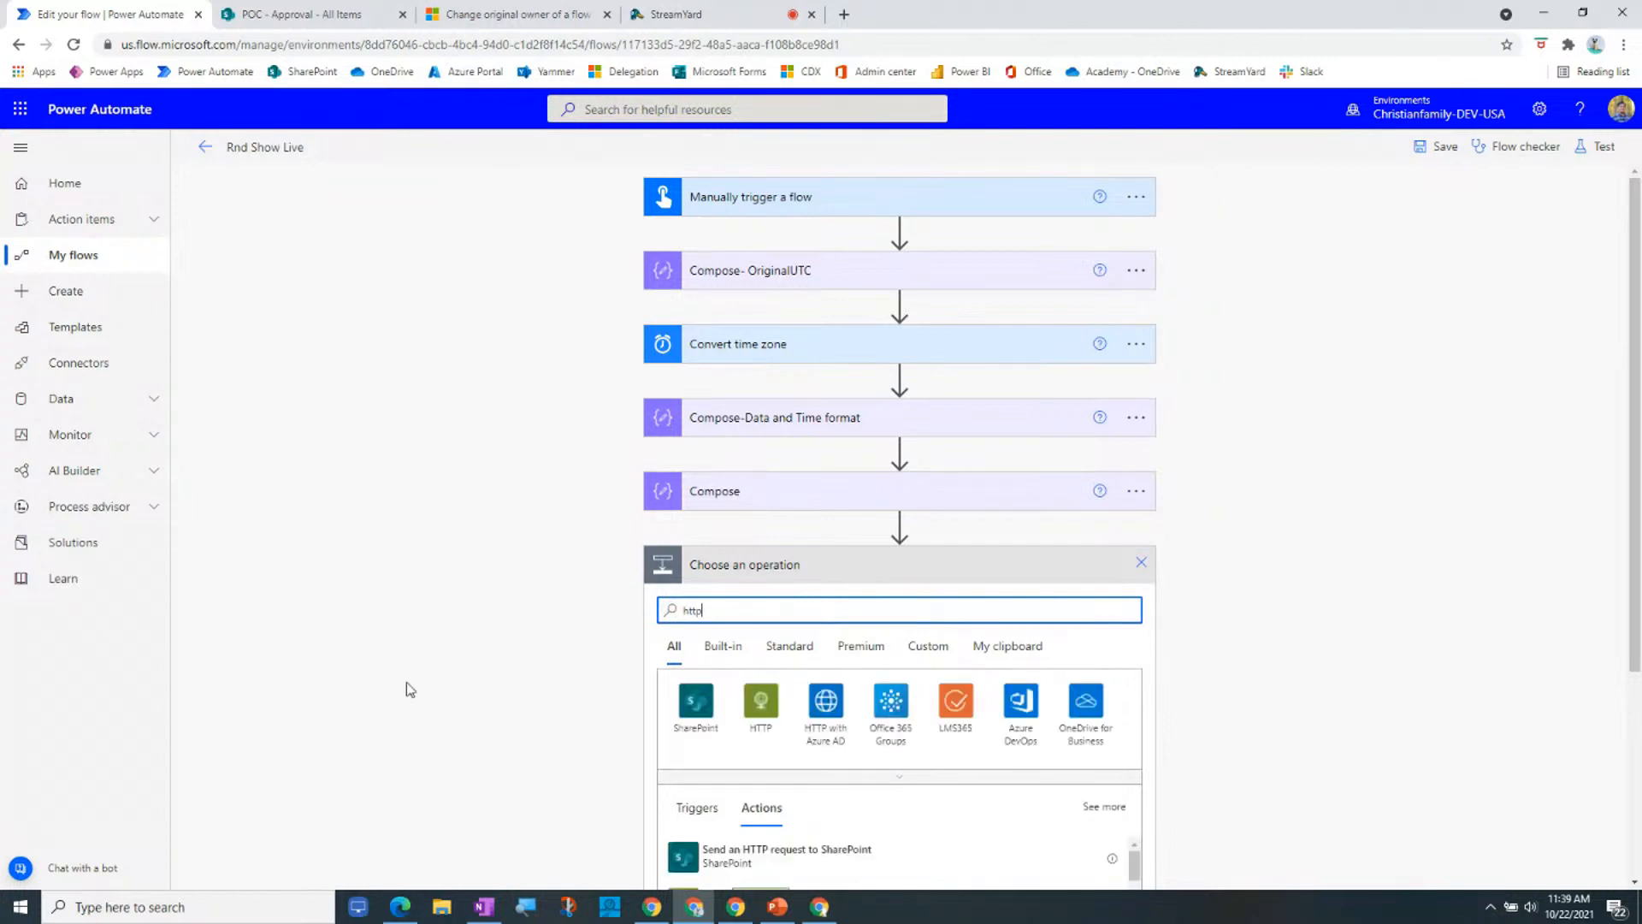
pyautogui.scroll(-3, 405, 689)
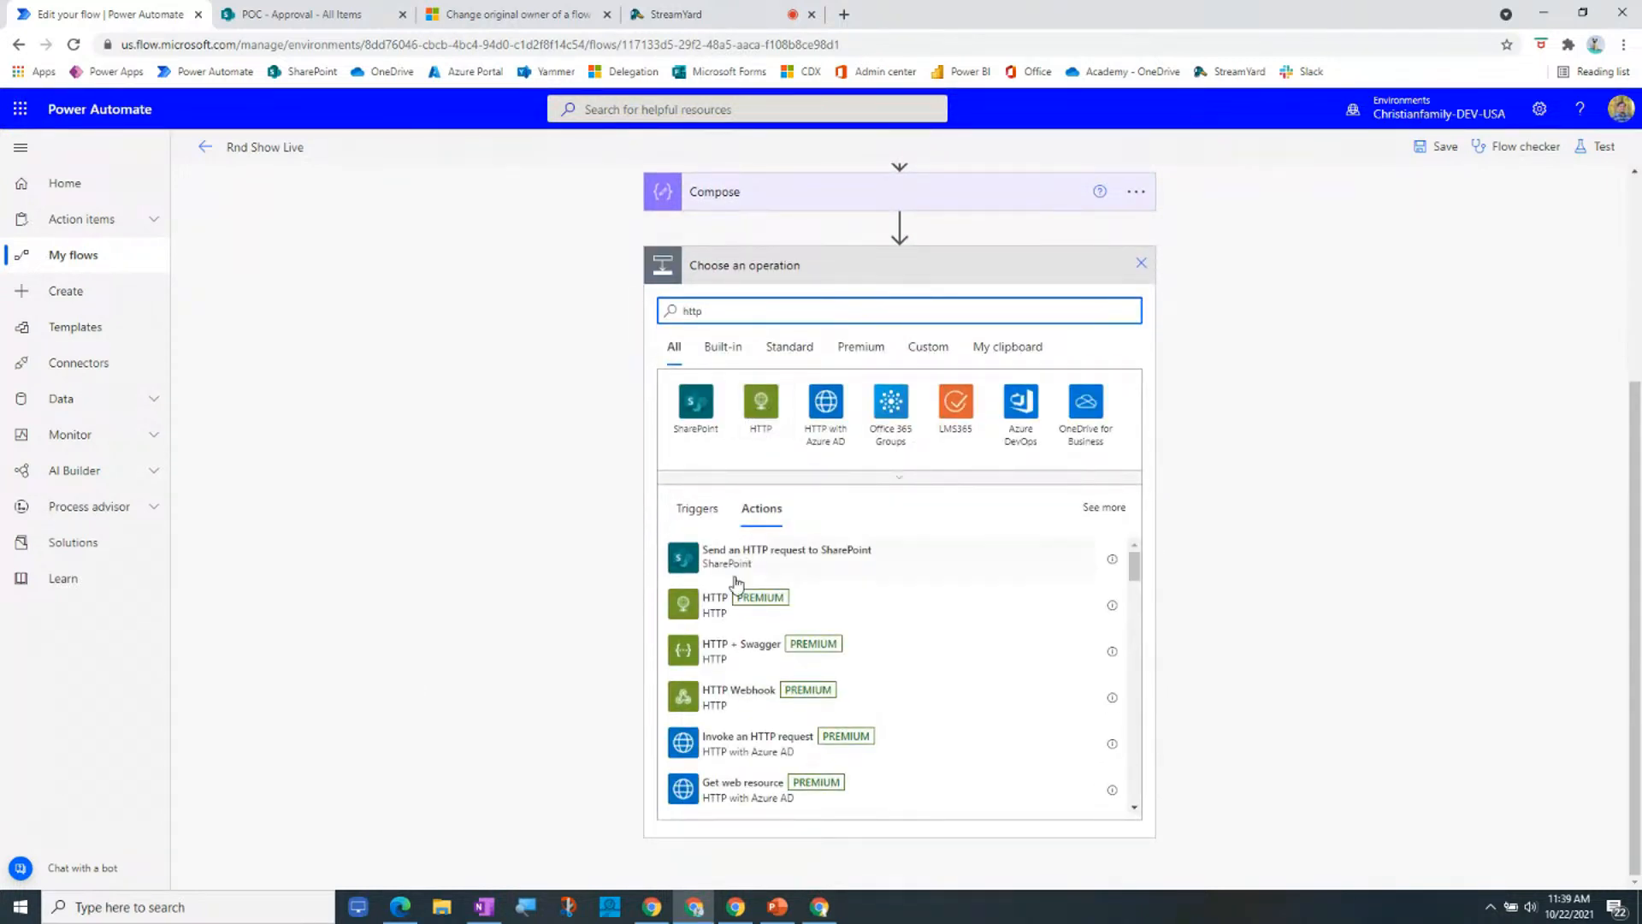
pyautogui.click(683, 610)
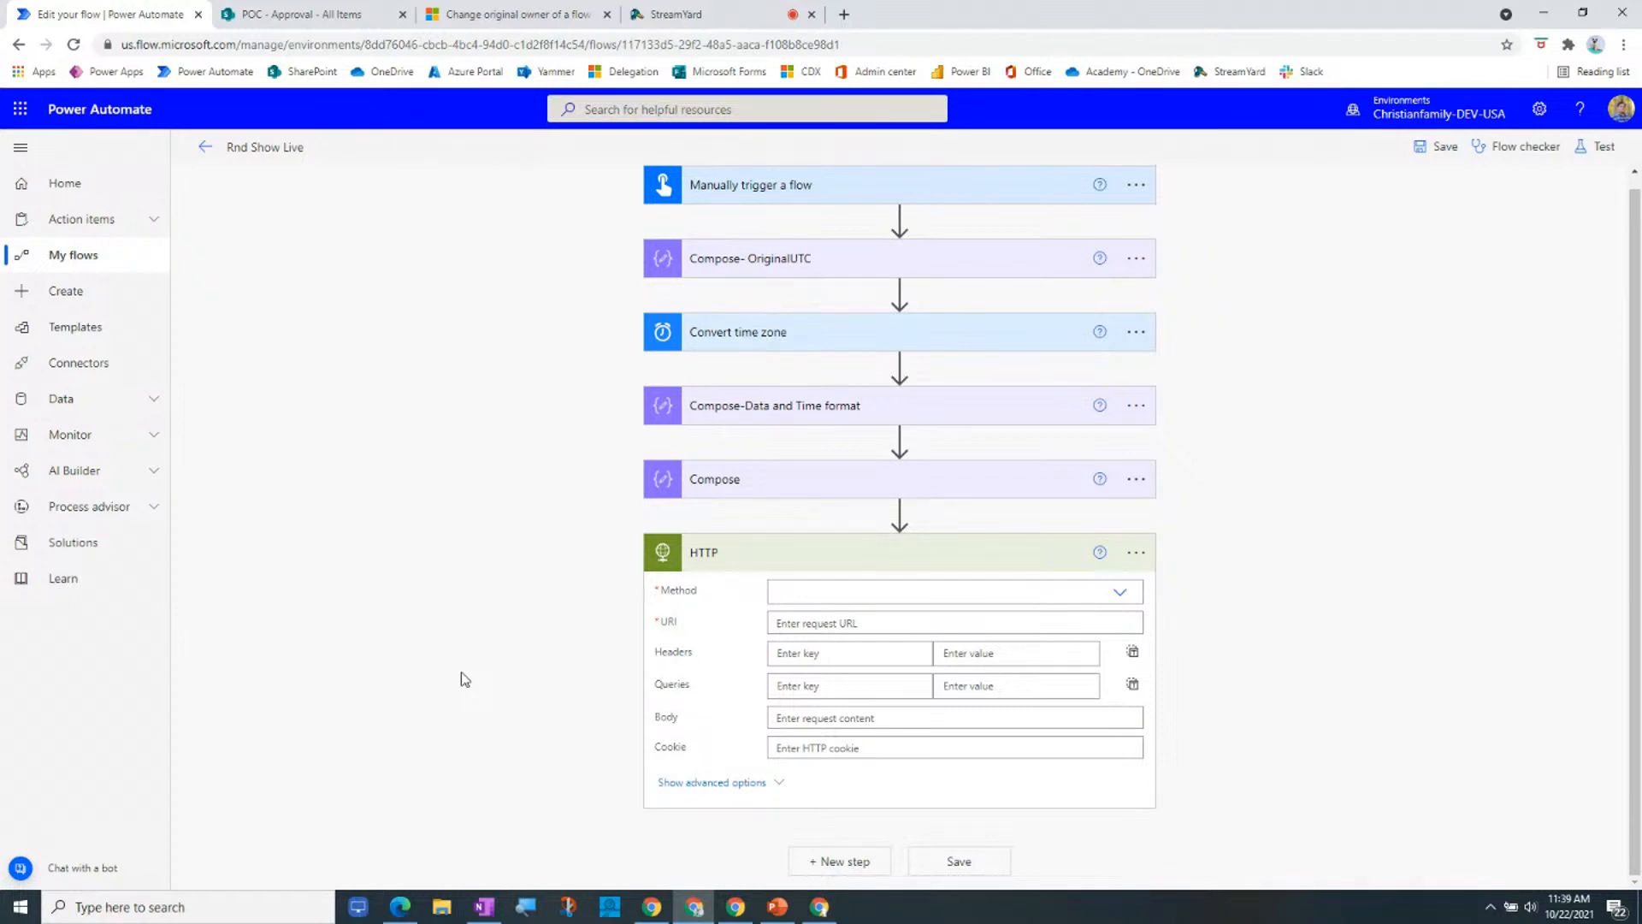
# Step: Open a new blank tab in the browser
pyautogui.hotkey('alt', 'Tab')
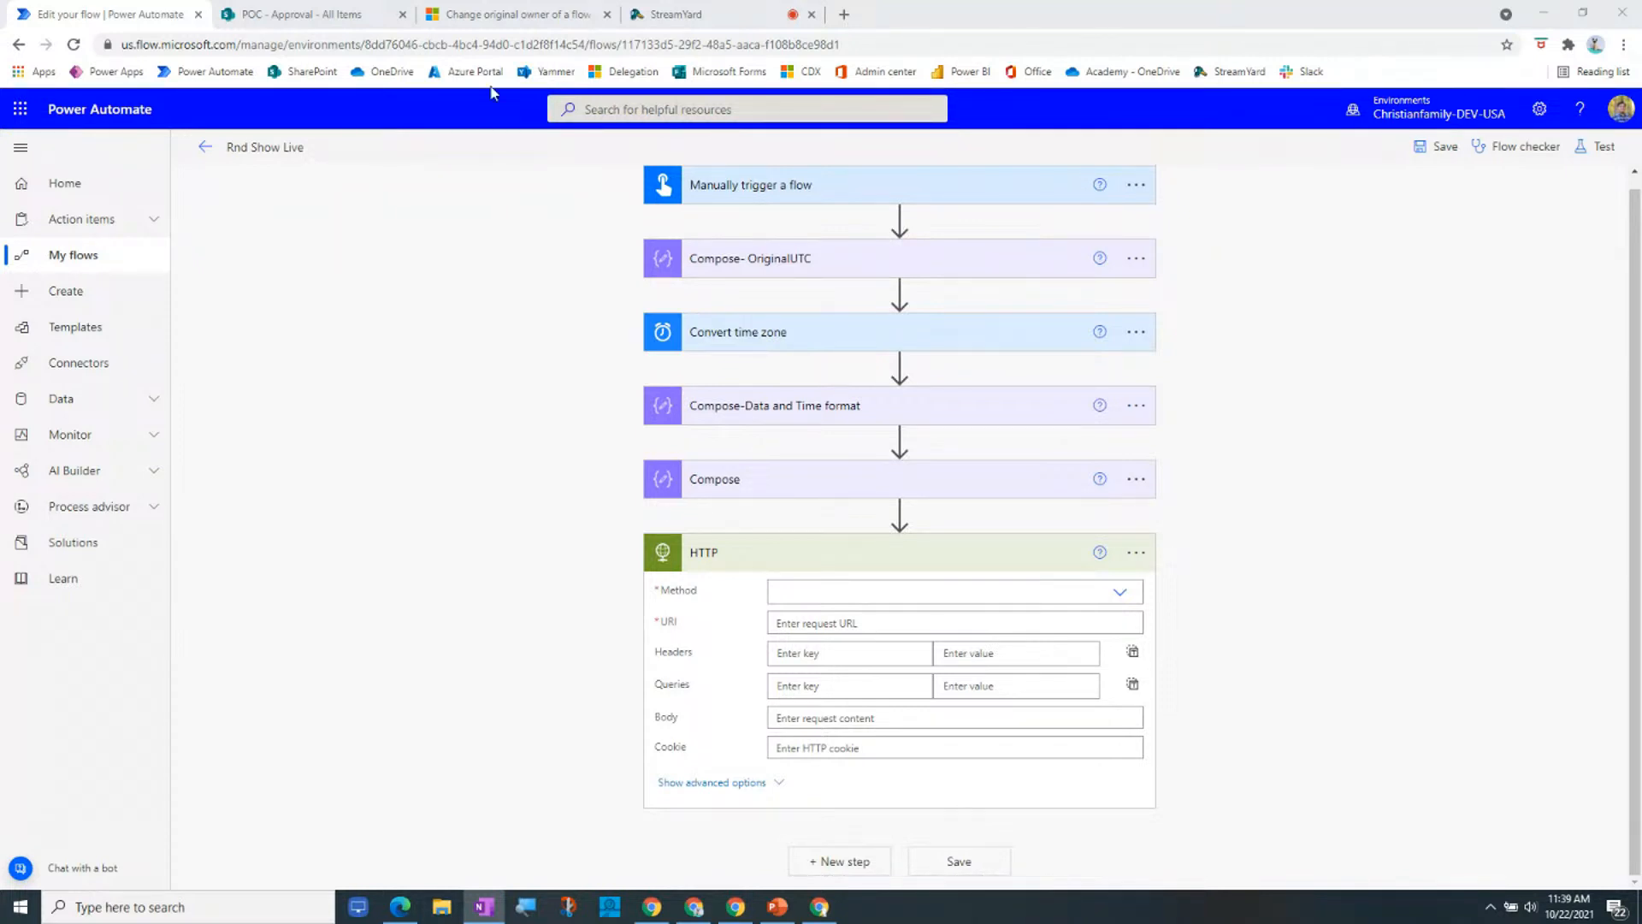
pyautogui.click(841, 17)
pyautogui.click(841, 15)
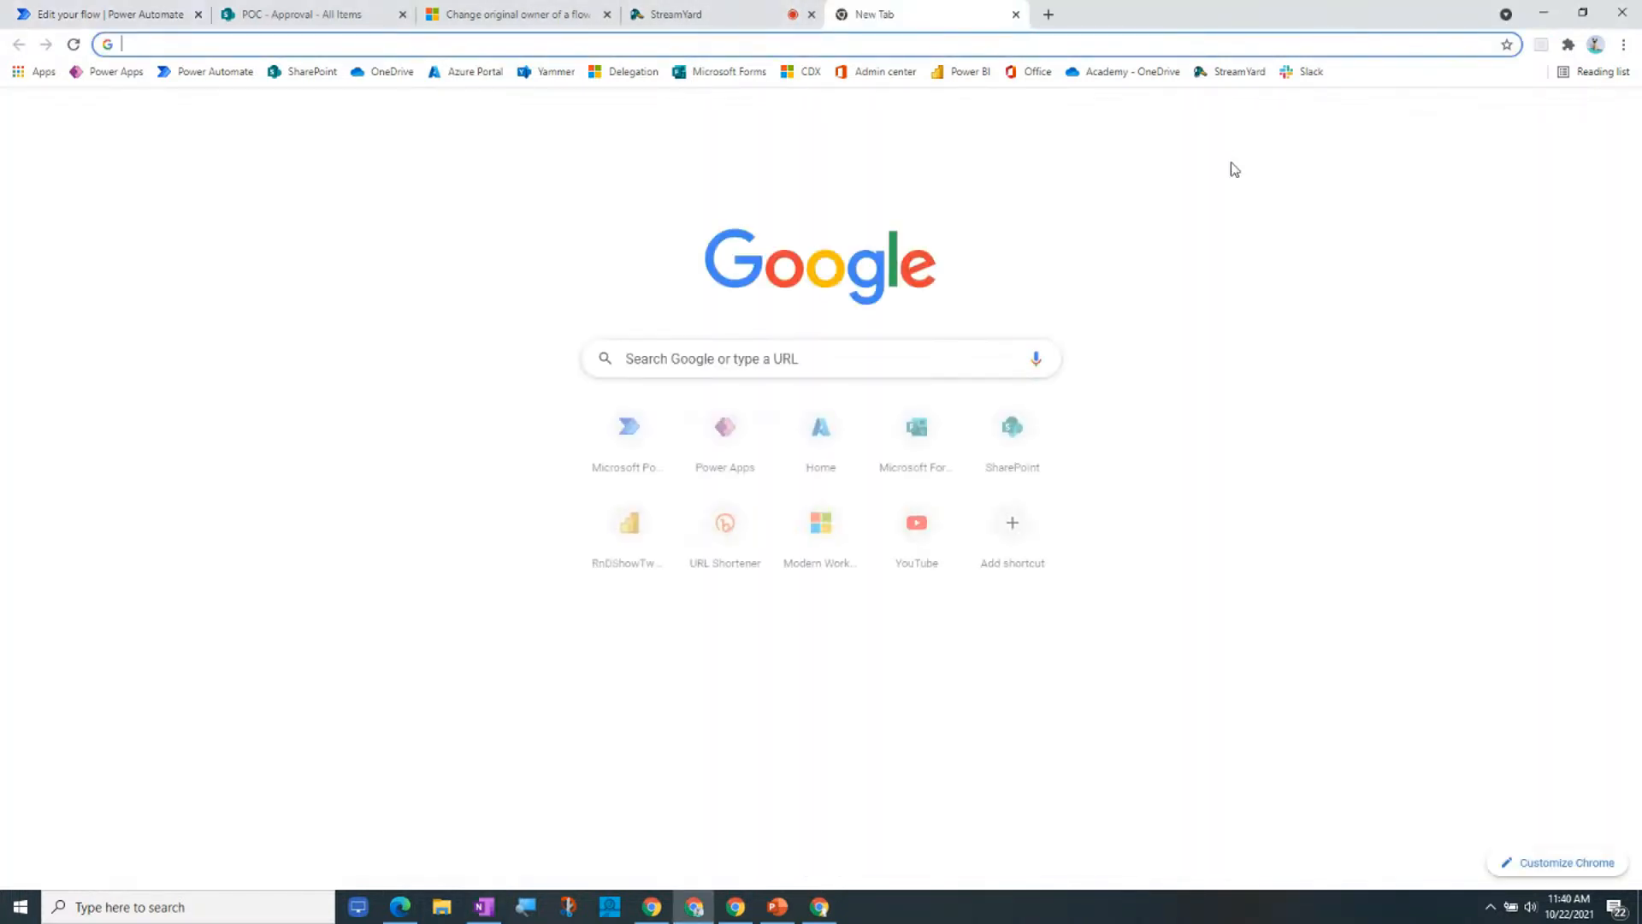
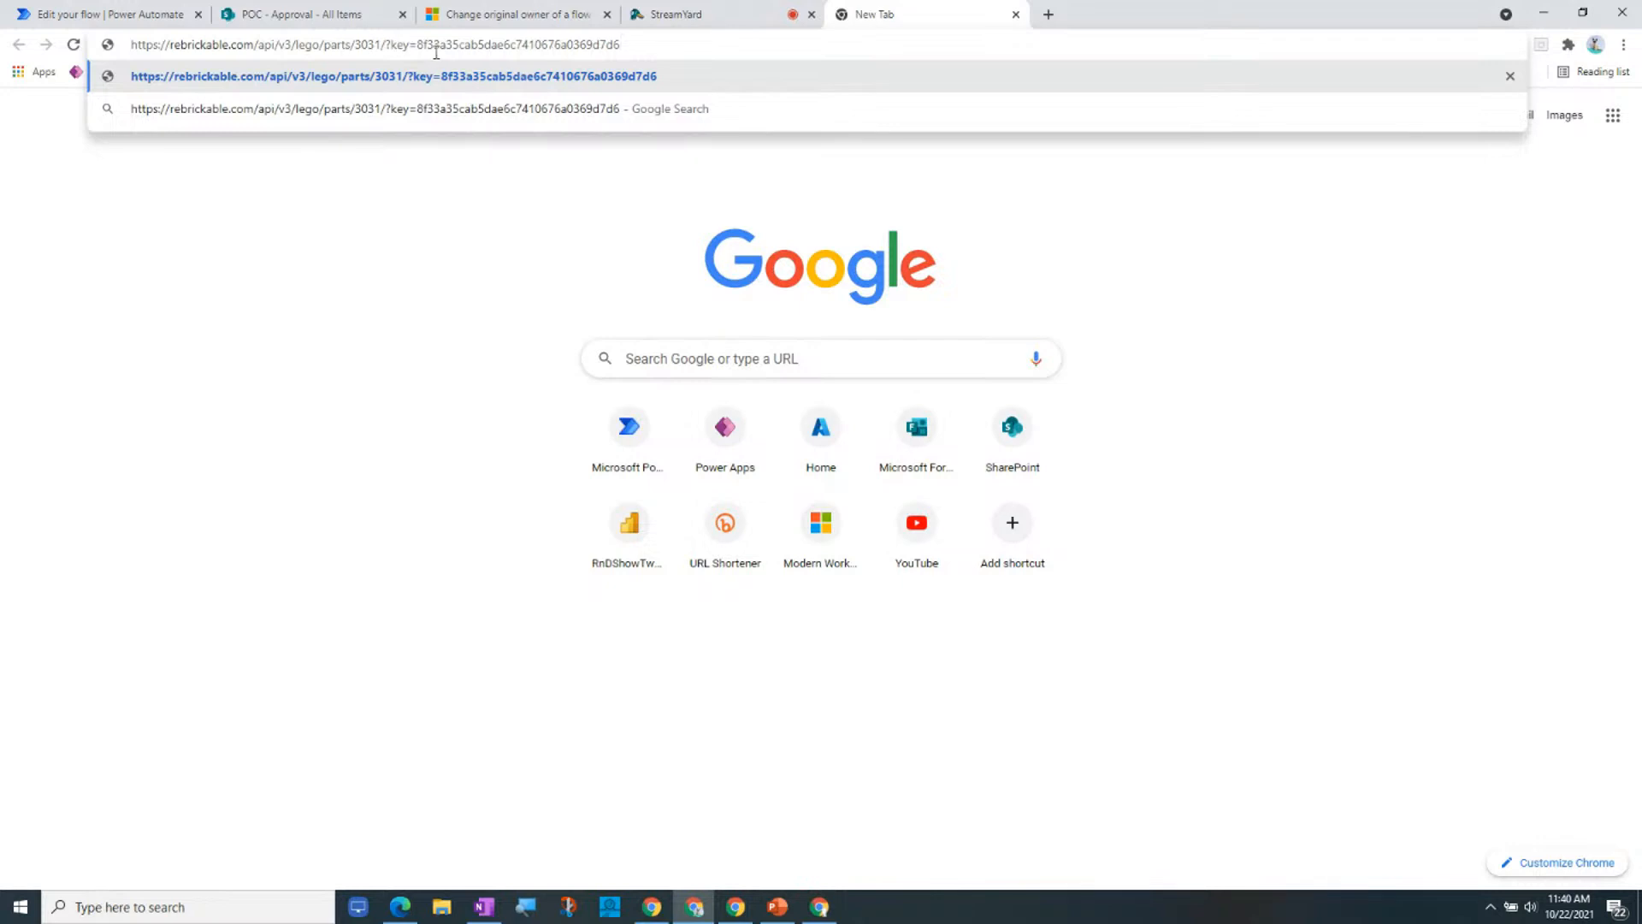
# Step: Load the Rebrickable API URL for part 3031 in Chrome, review its 'Plate 4 x 4' JSON, then close the tab
pyautogui.moveTo(650, 39); pyautogui.dragTo(99, 37)
pyautogui.click(74, 44)
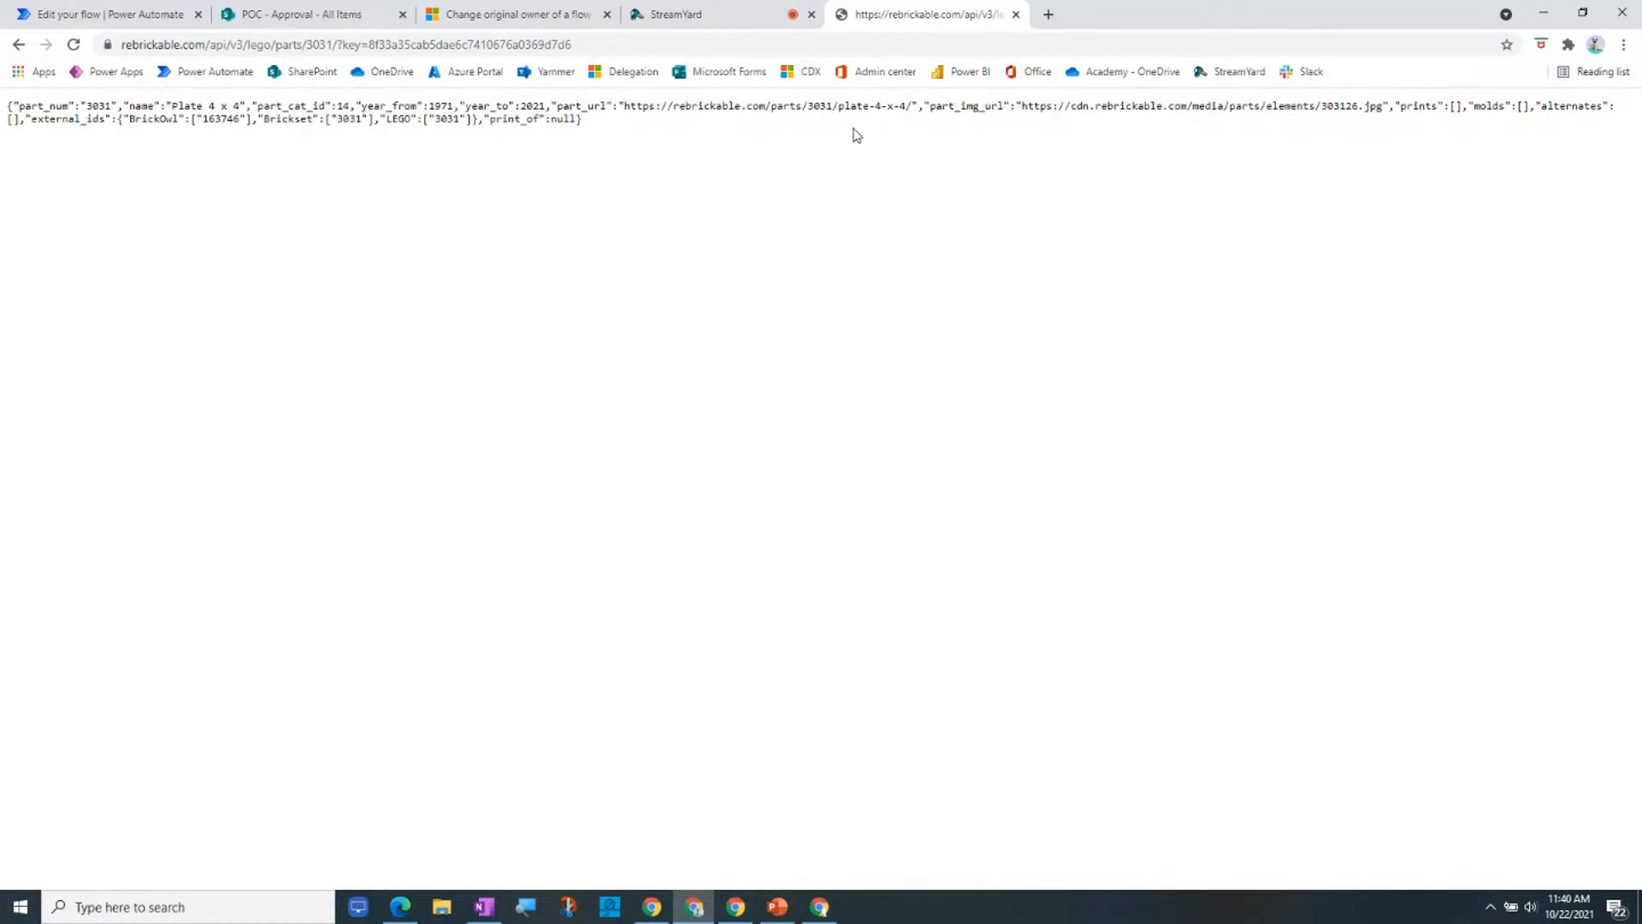
pyautogui.click(1016, 15)
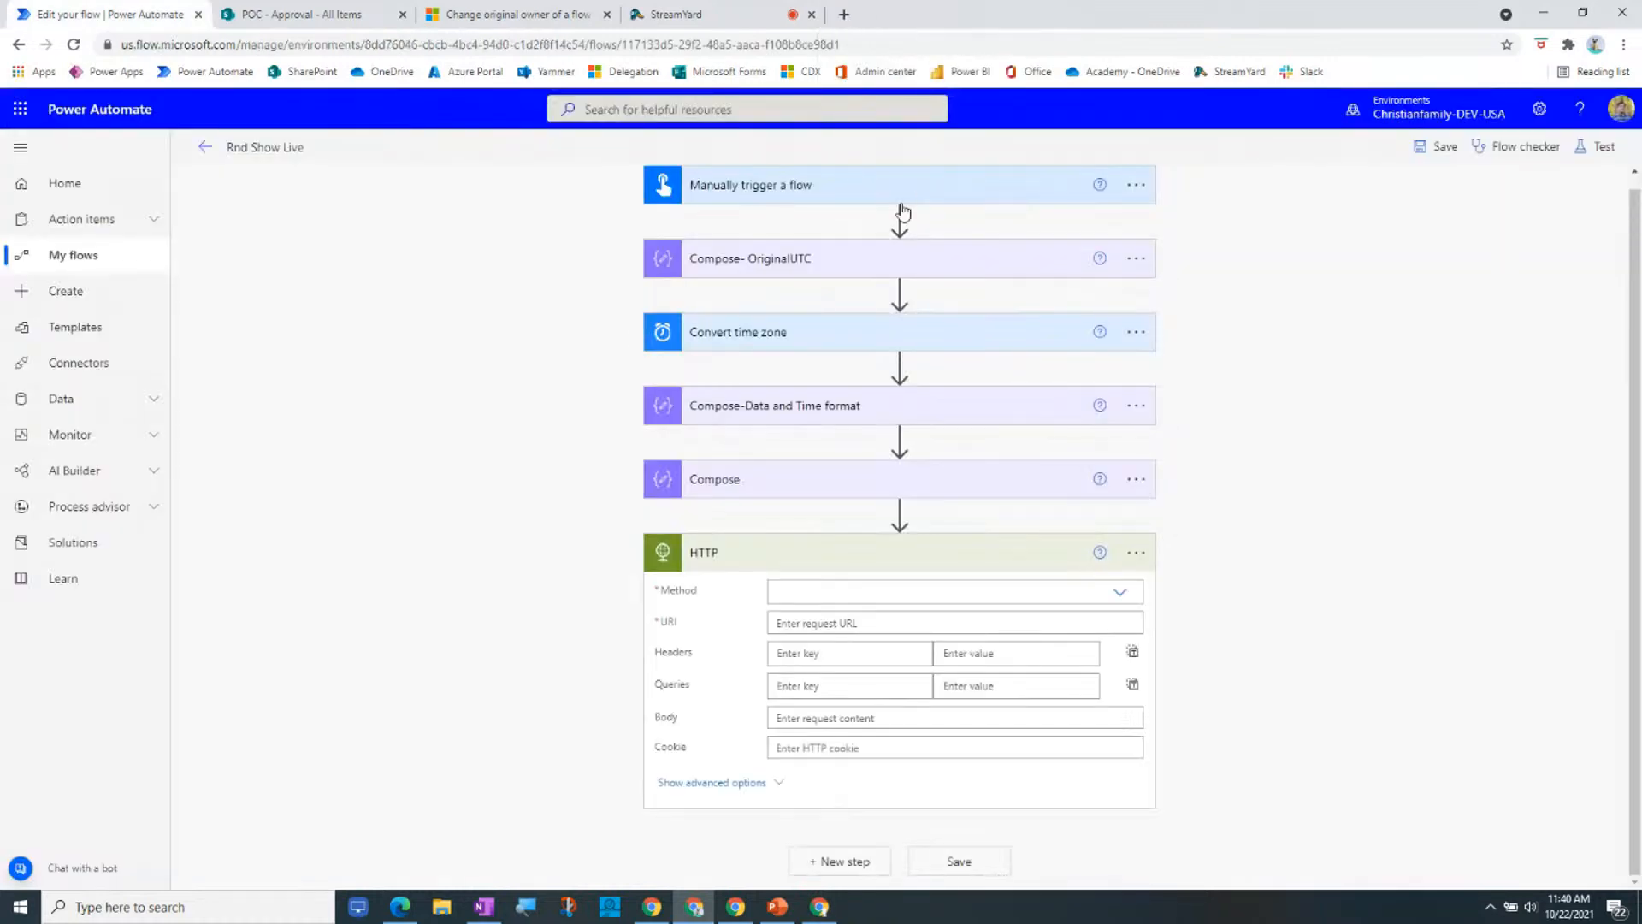
# Step: Set the HTTP step to GET the pasted Rebrickable part 3031 URI and save the flow
pyautogui.click(1118, 593)
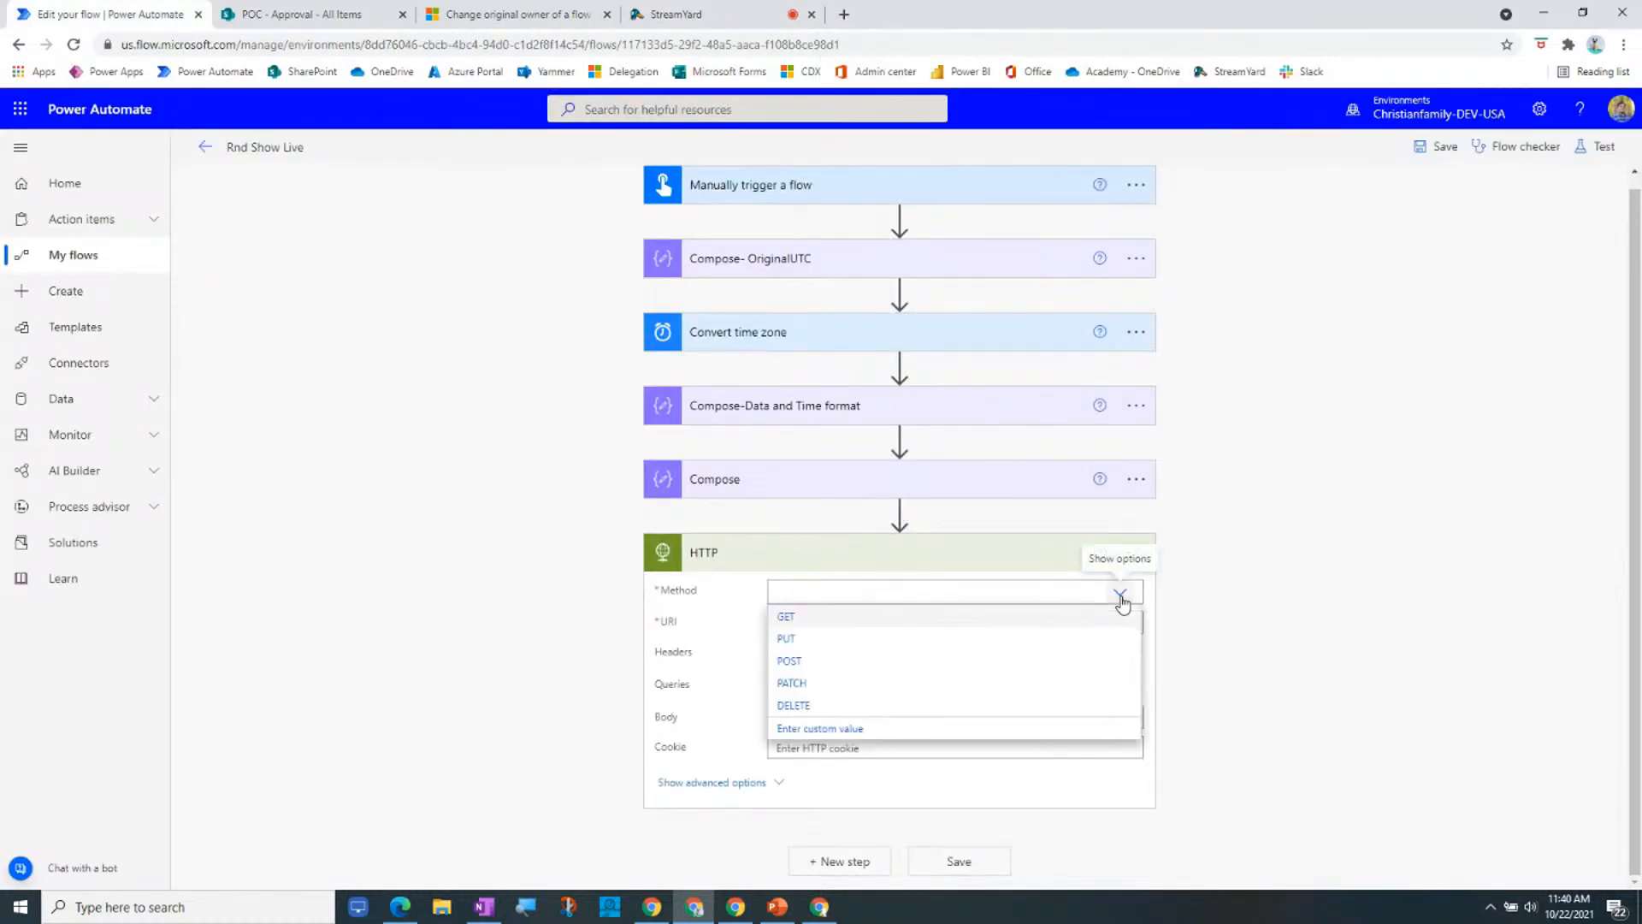
pyautogui.click(872, 616)
pyautogui.click(877, 623)
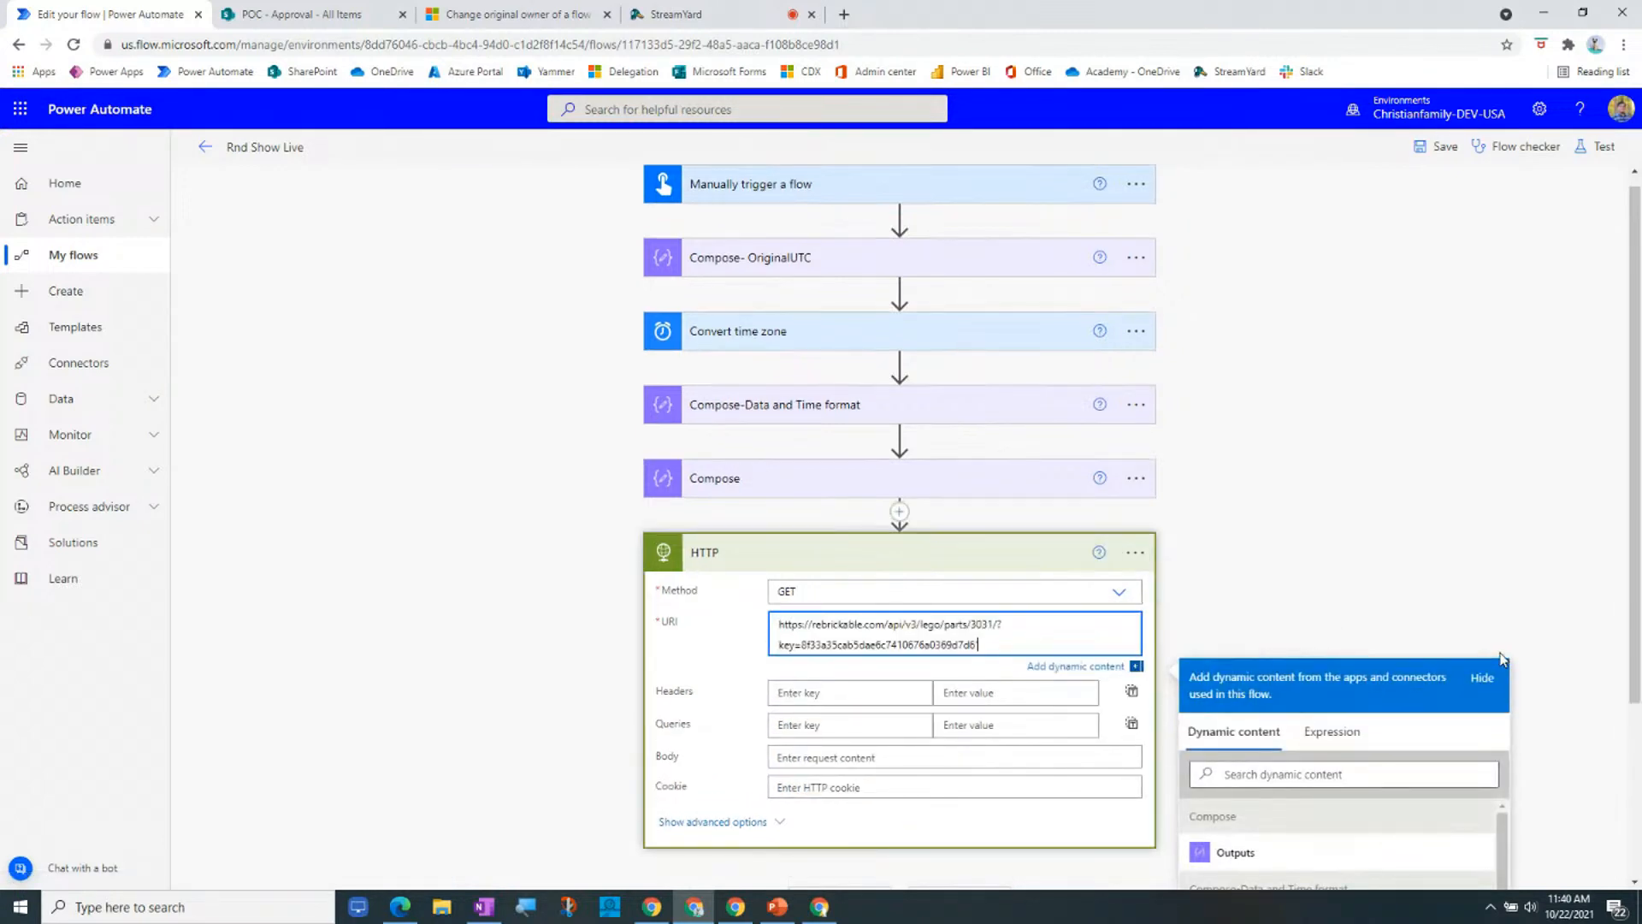
pyautogui.click(1444, 148)
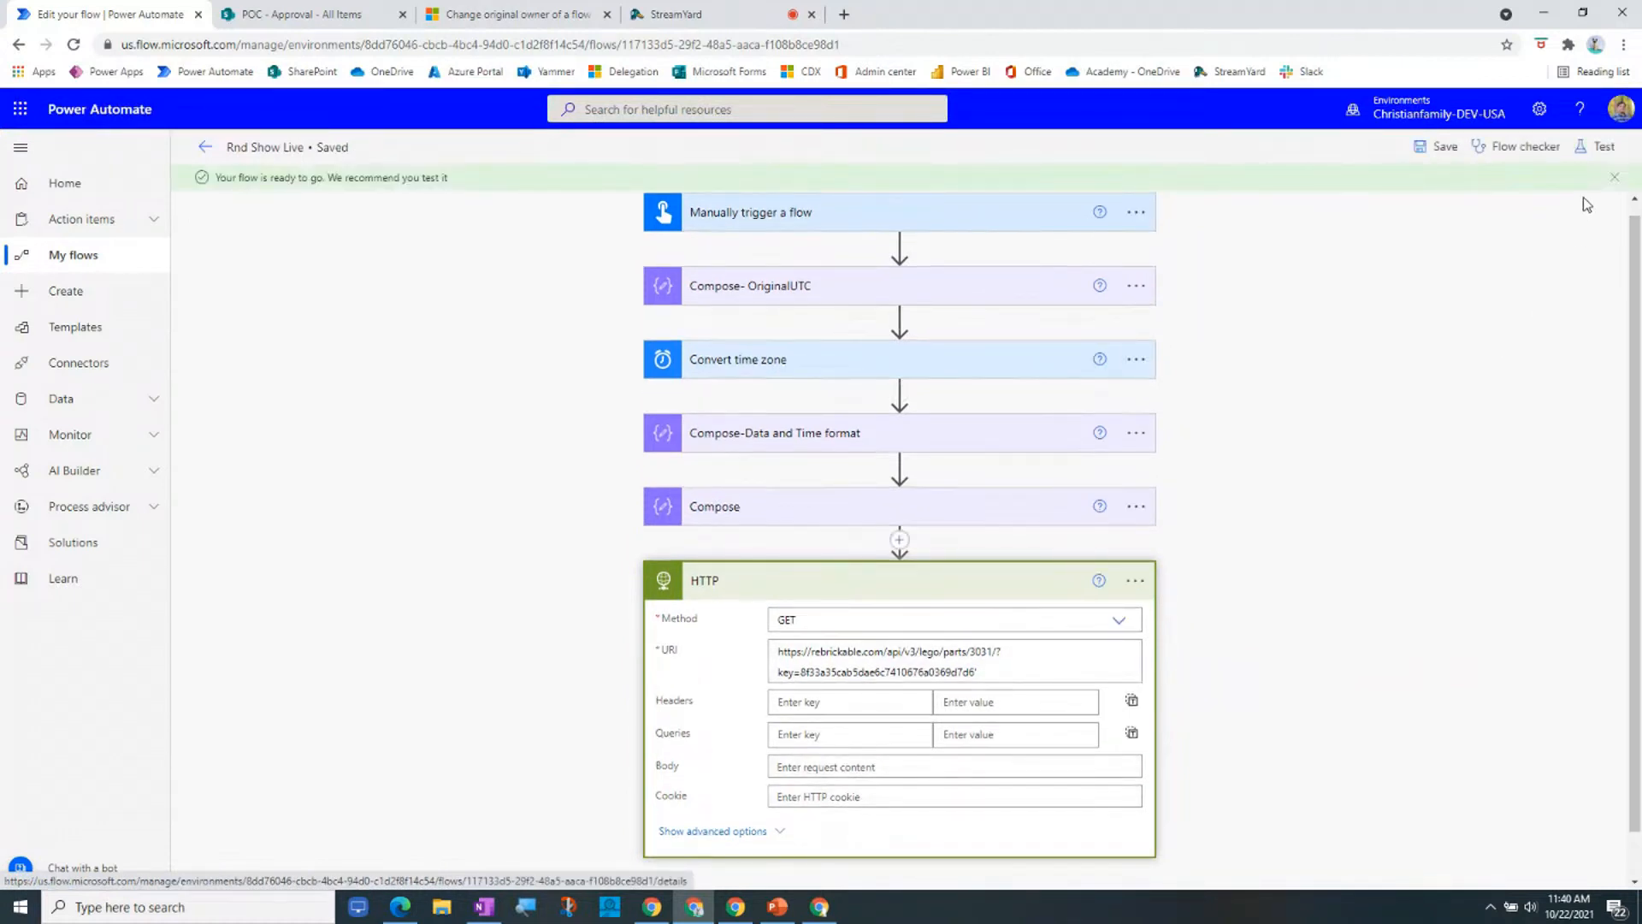
# Step: Run a manual test of the flow with RawText 'Test'
pyautogui.click(1600, 148)
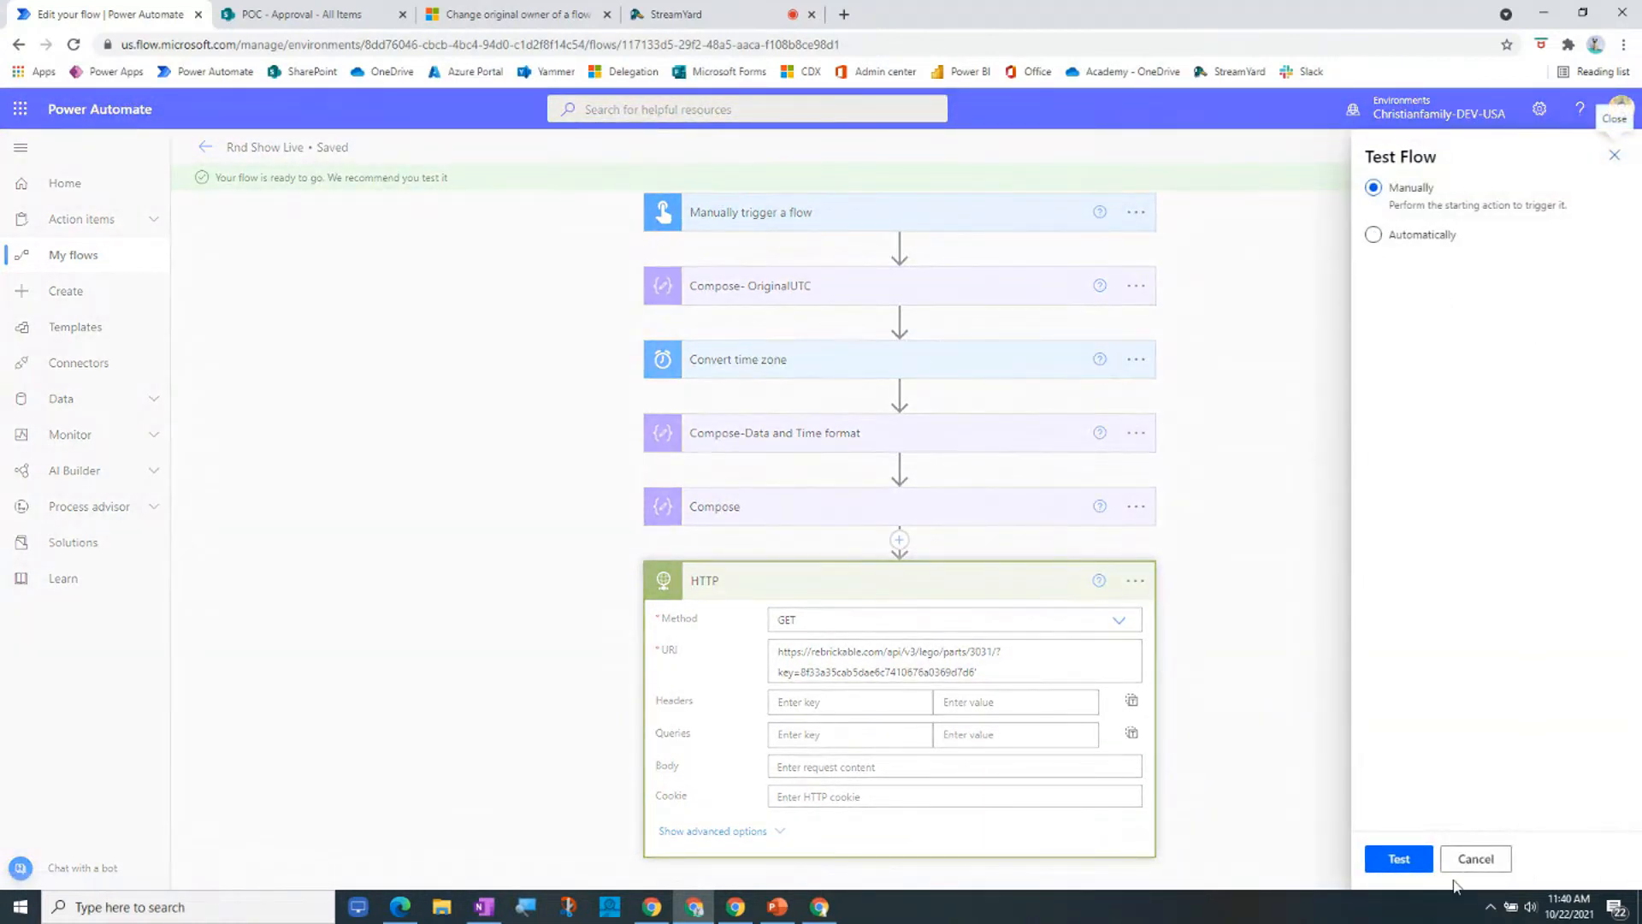
pyautogui.click(1396, 861)
pyautogui.click(1473, 286)
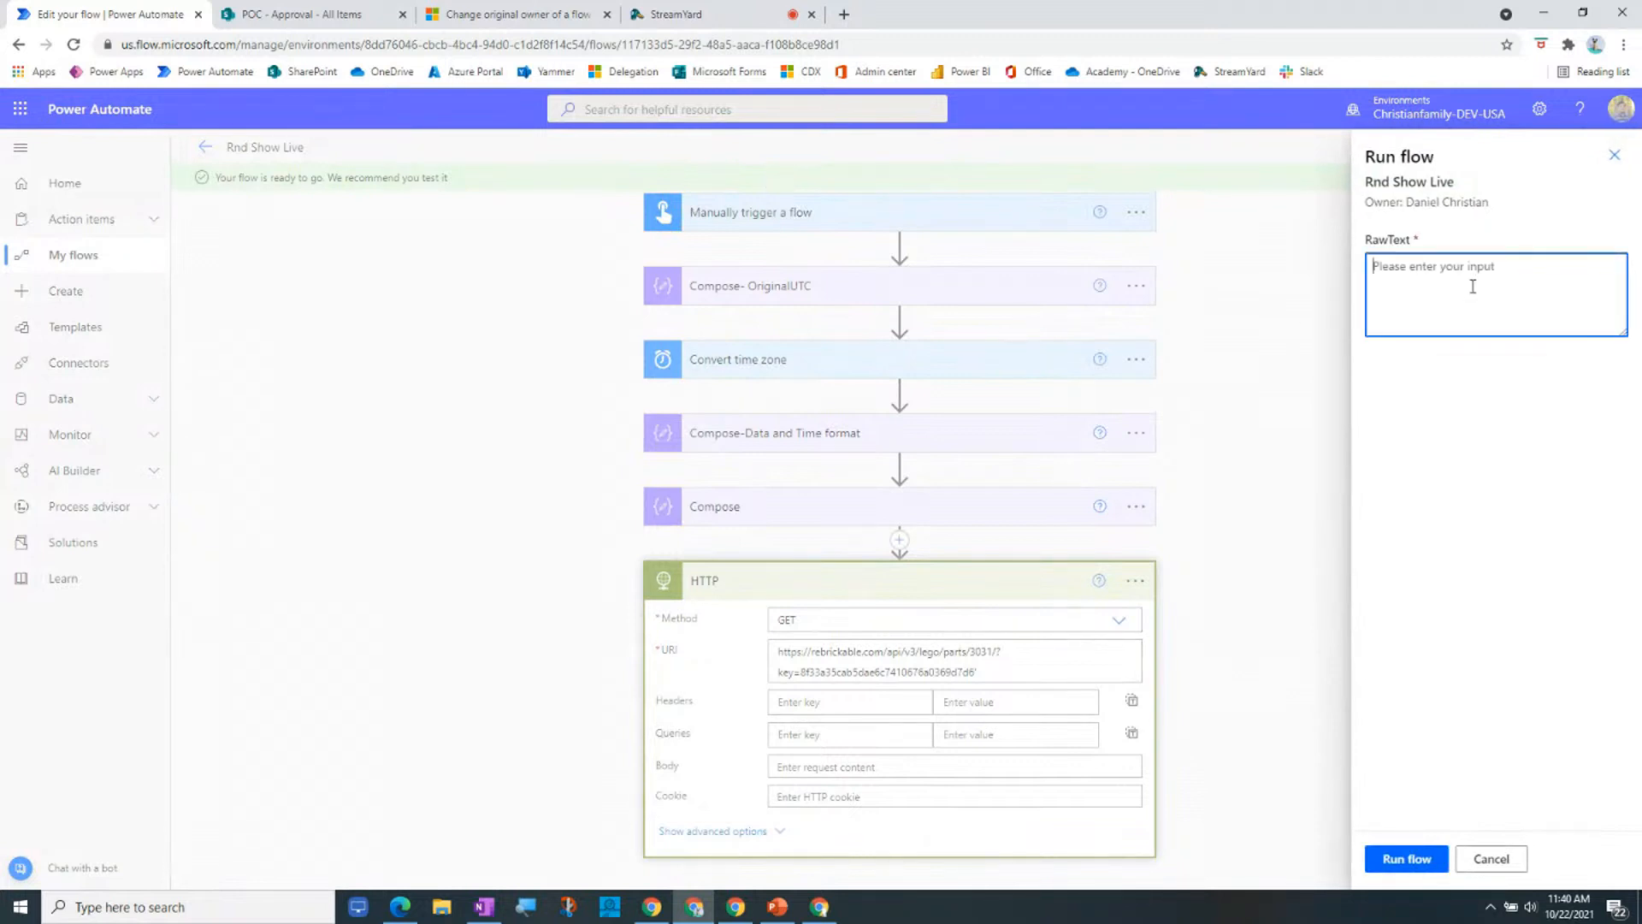
pyautogui.write('Test')
pyautogui.click(1406, 859)
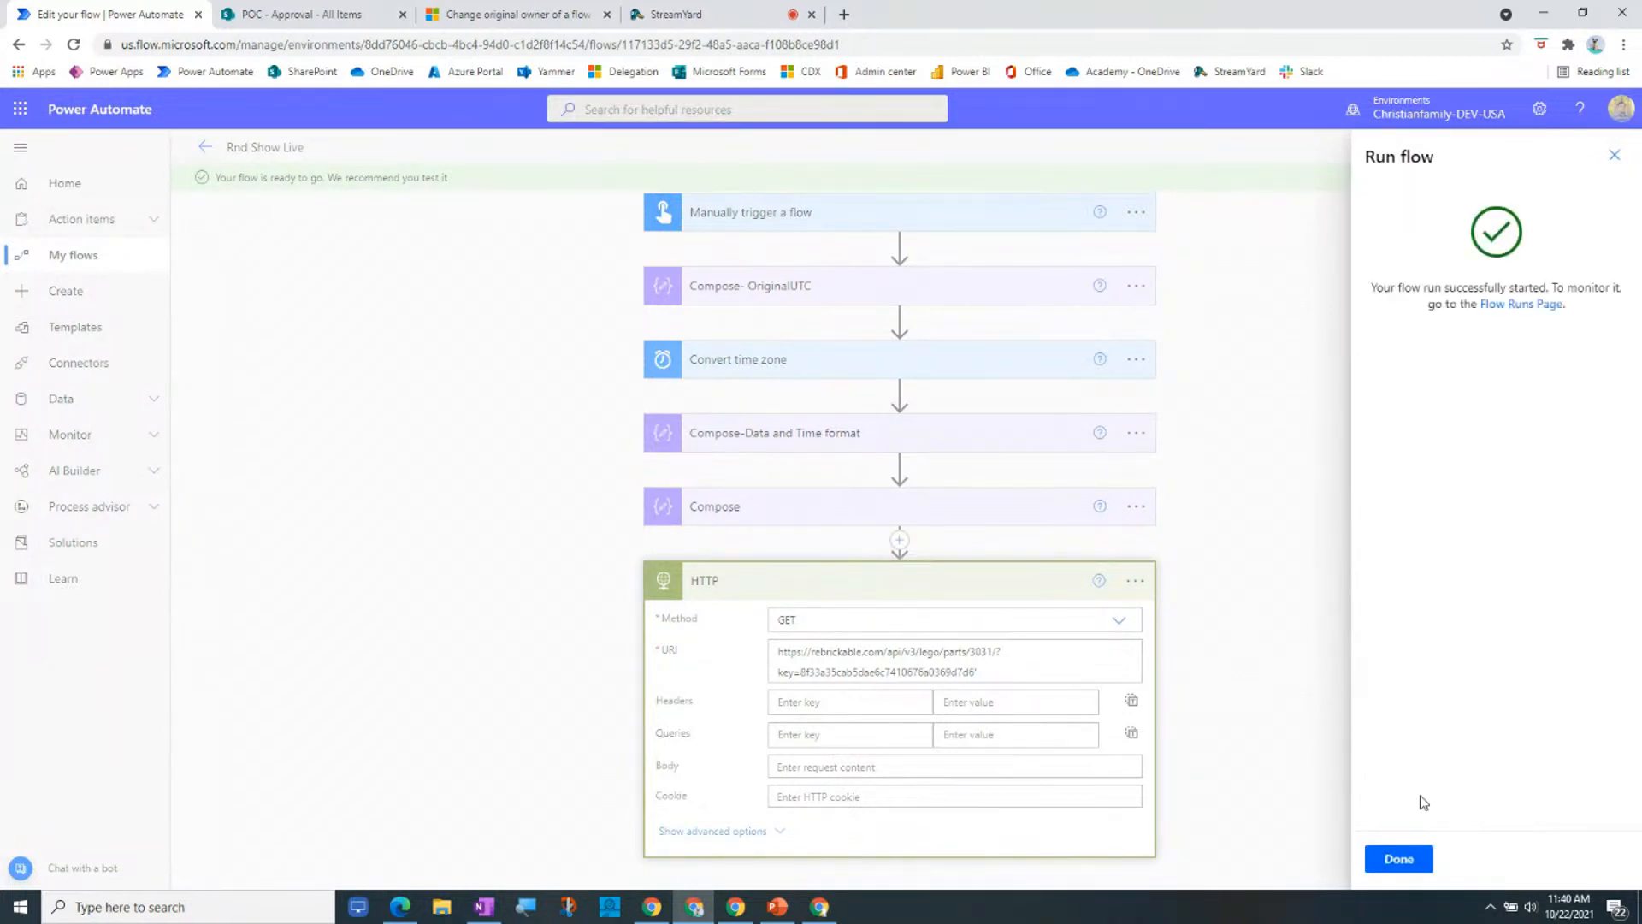
pyautogui.click(1419, 861)
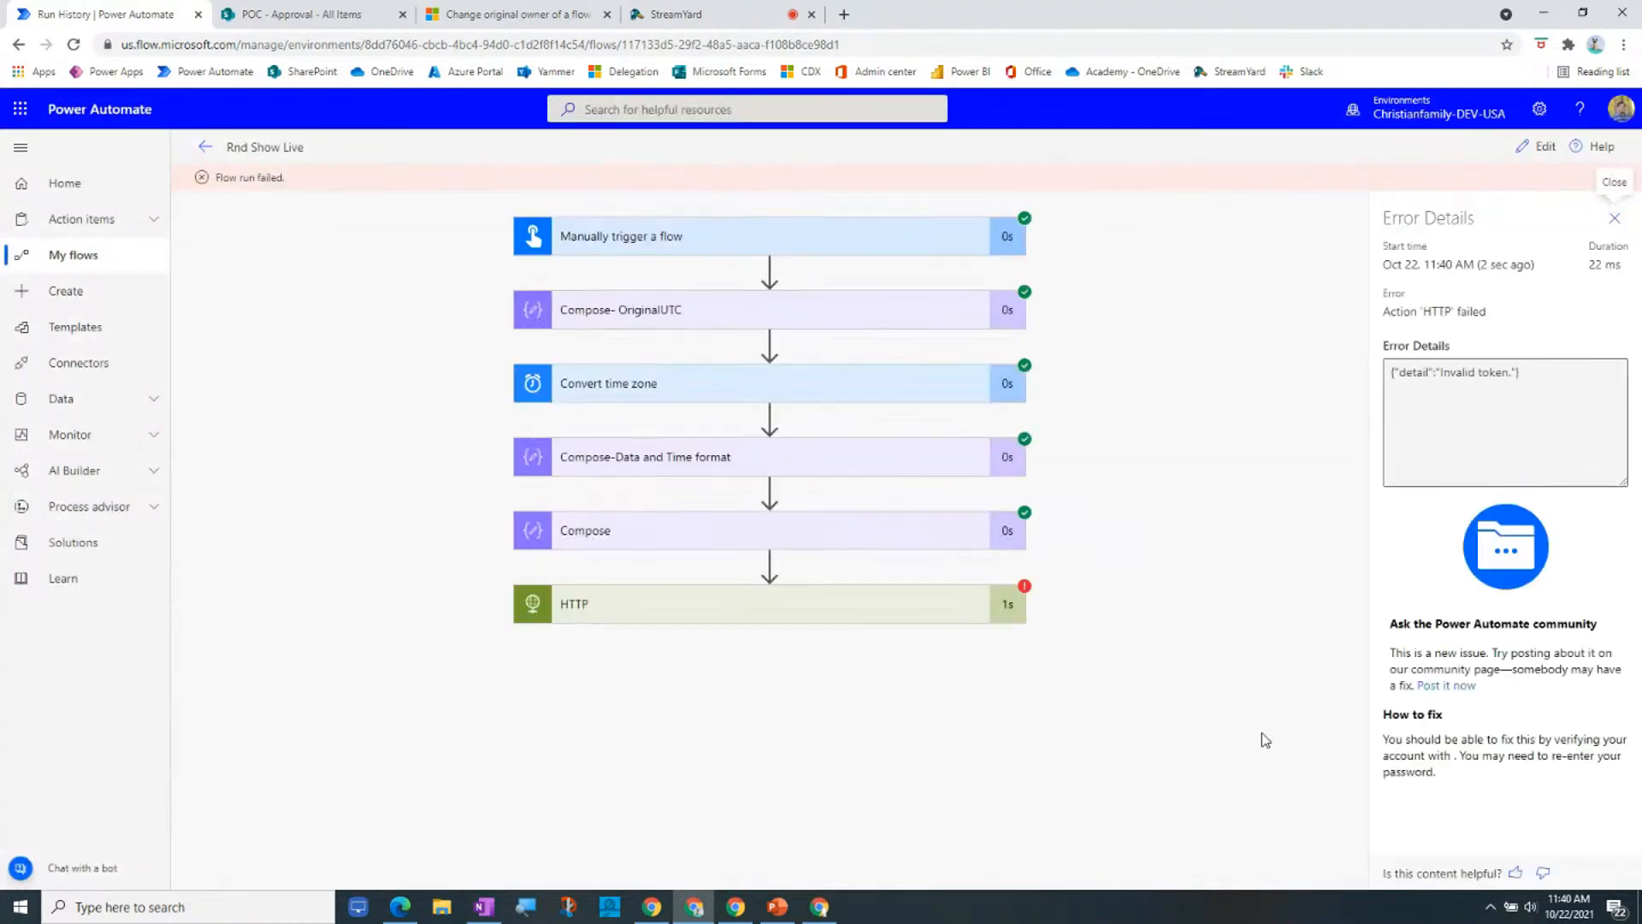
# Step: Inspect the failed HTTP step's Invalid token error, then check the URI in the editor
pyautogui.click(761, 611)
pyautogui.scroll(-3, 483, 727)
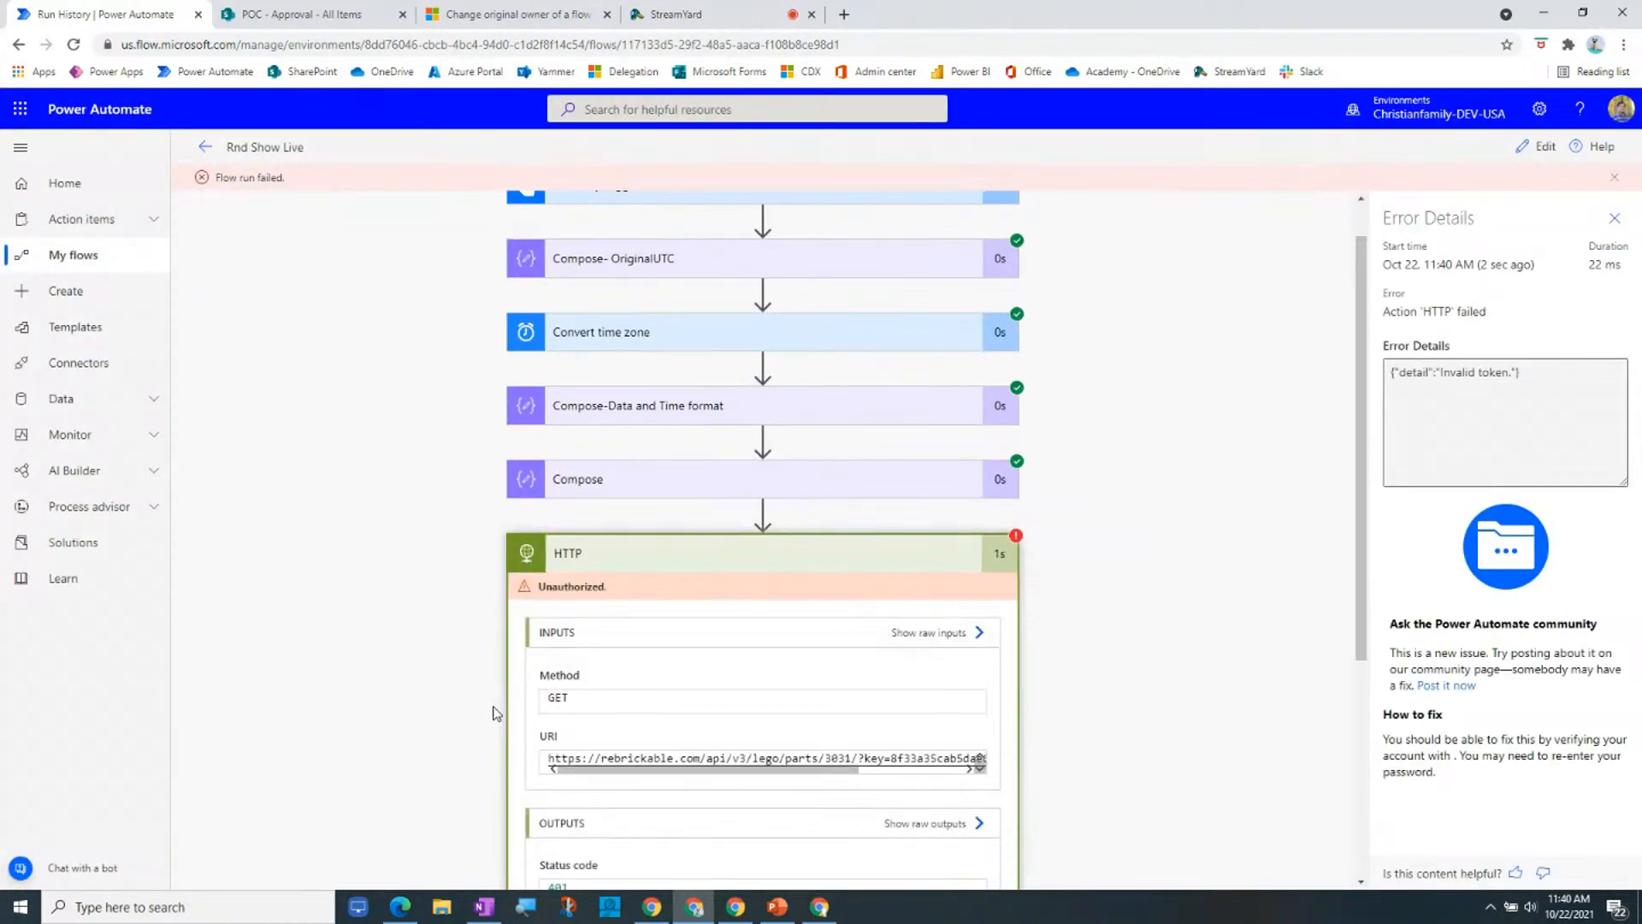
pyautogui.scroll(-1, 470, 742)
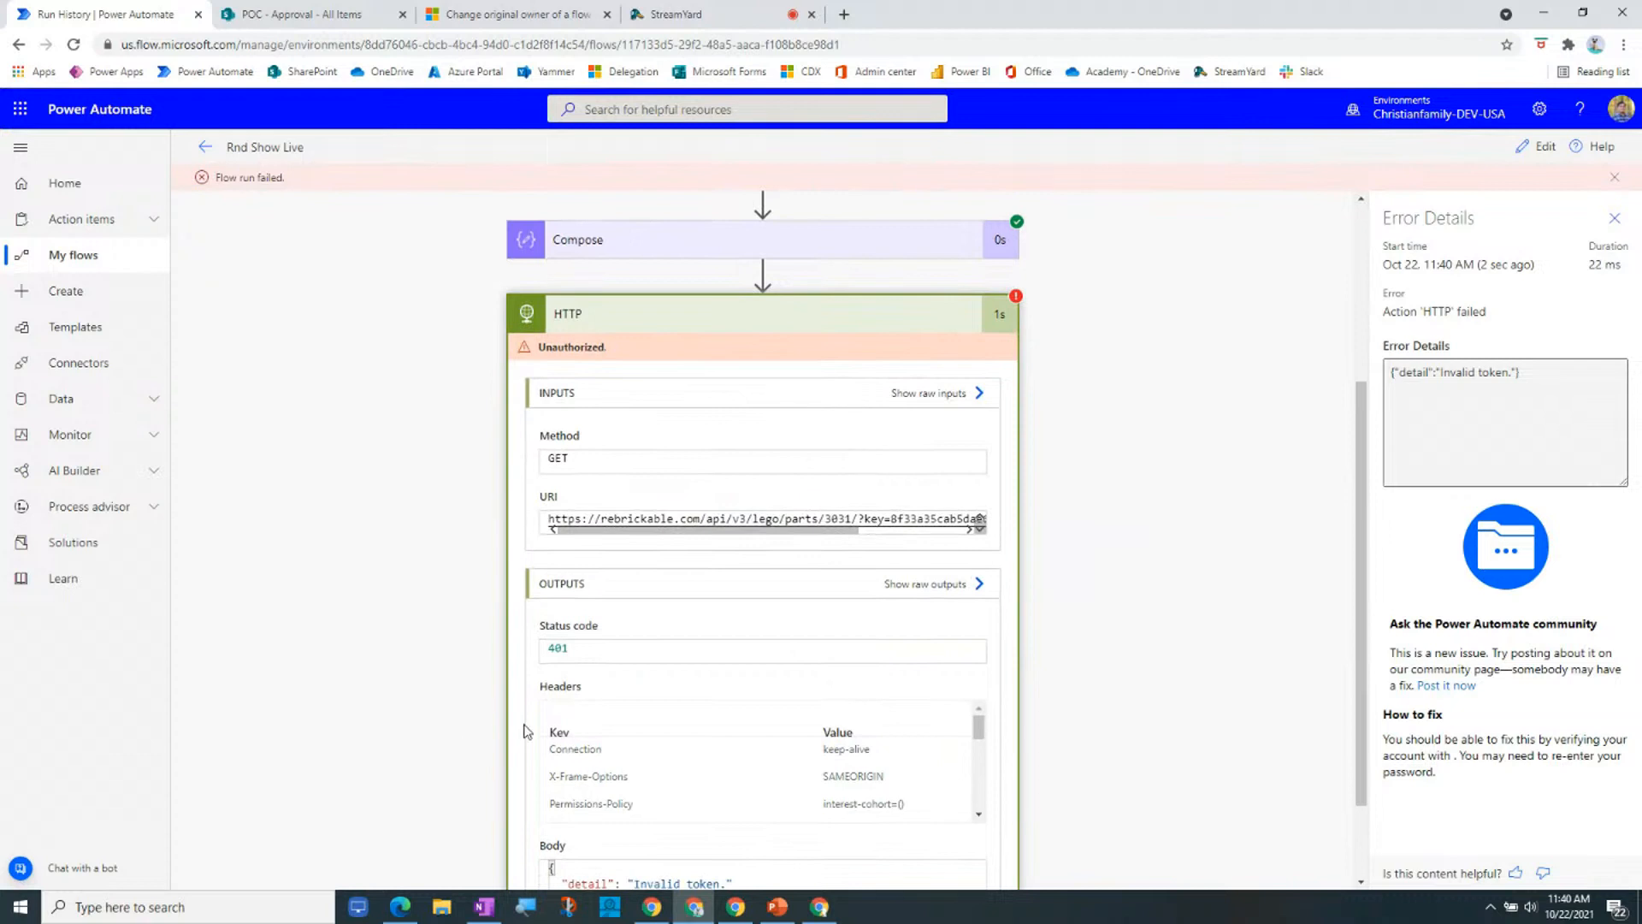
pyautogui.click(1544, 147)
pyautogui.click(1024, 642)
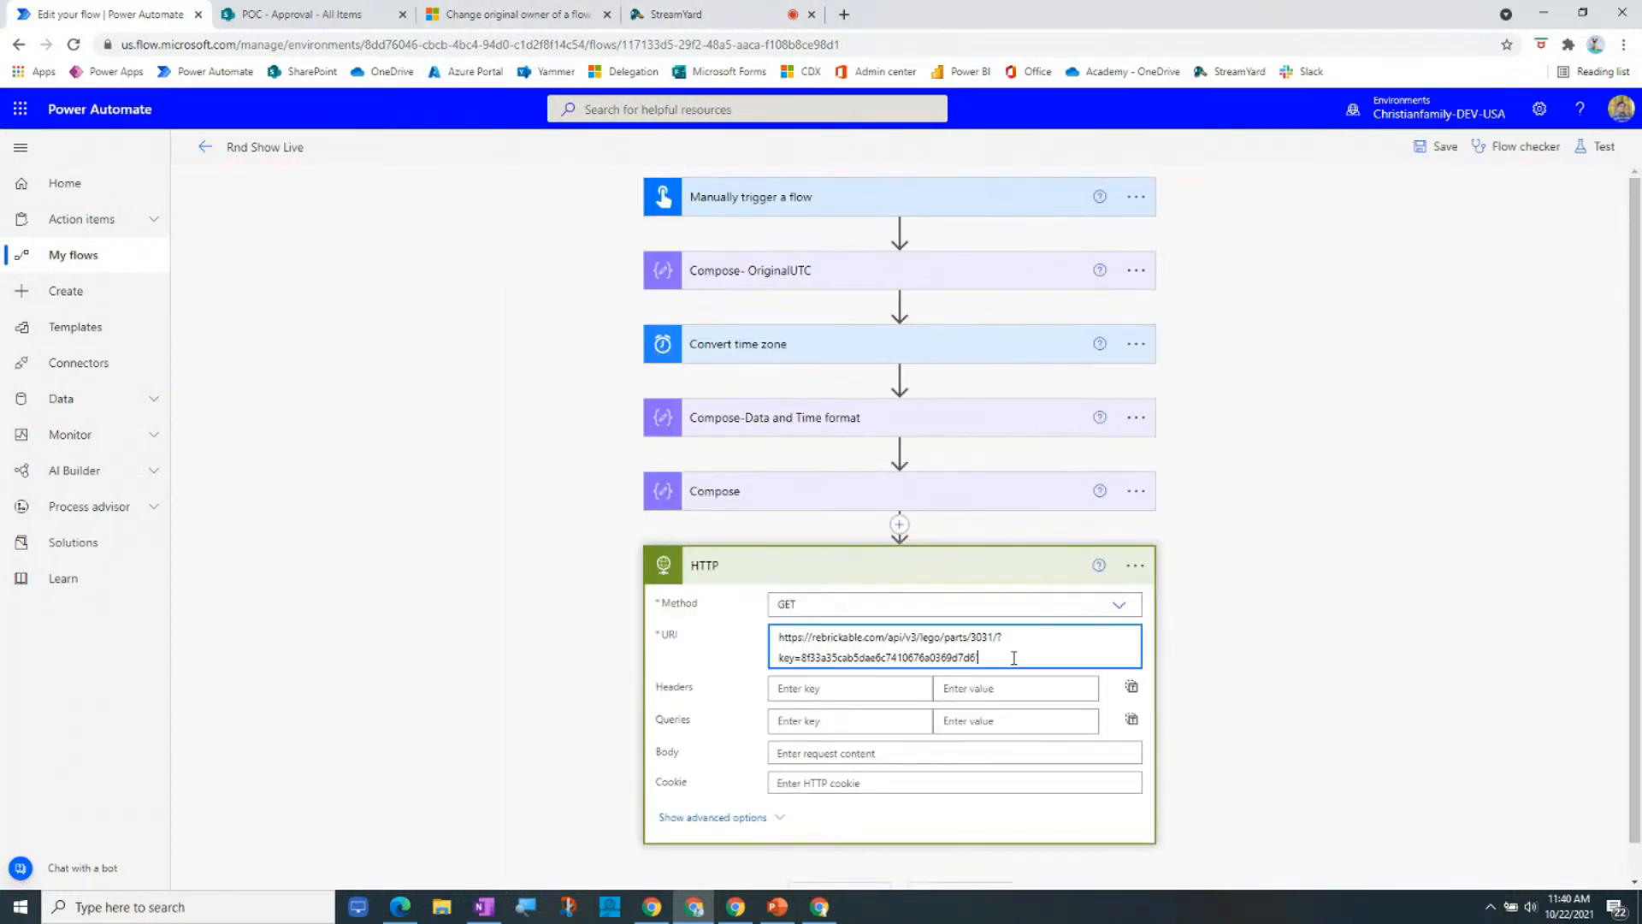
pyautogui.click(1094, 680)
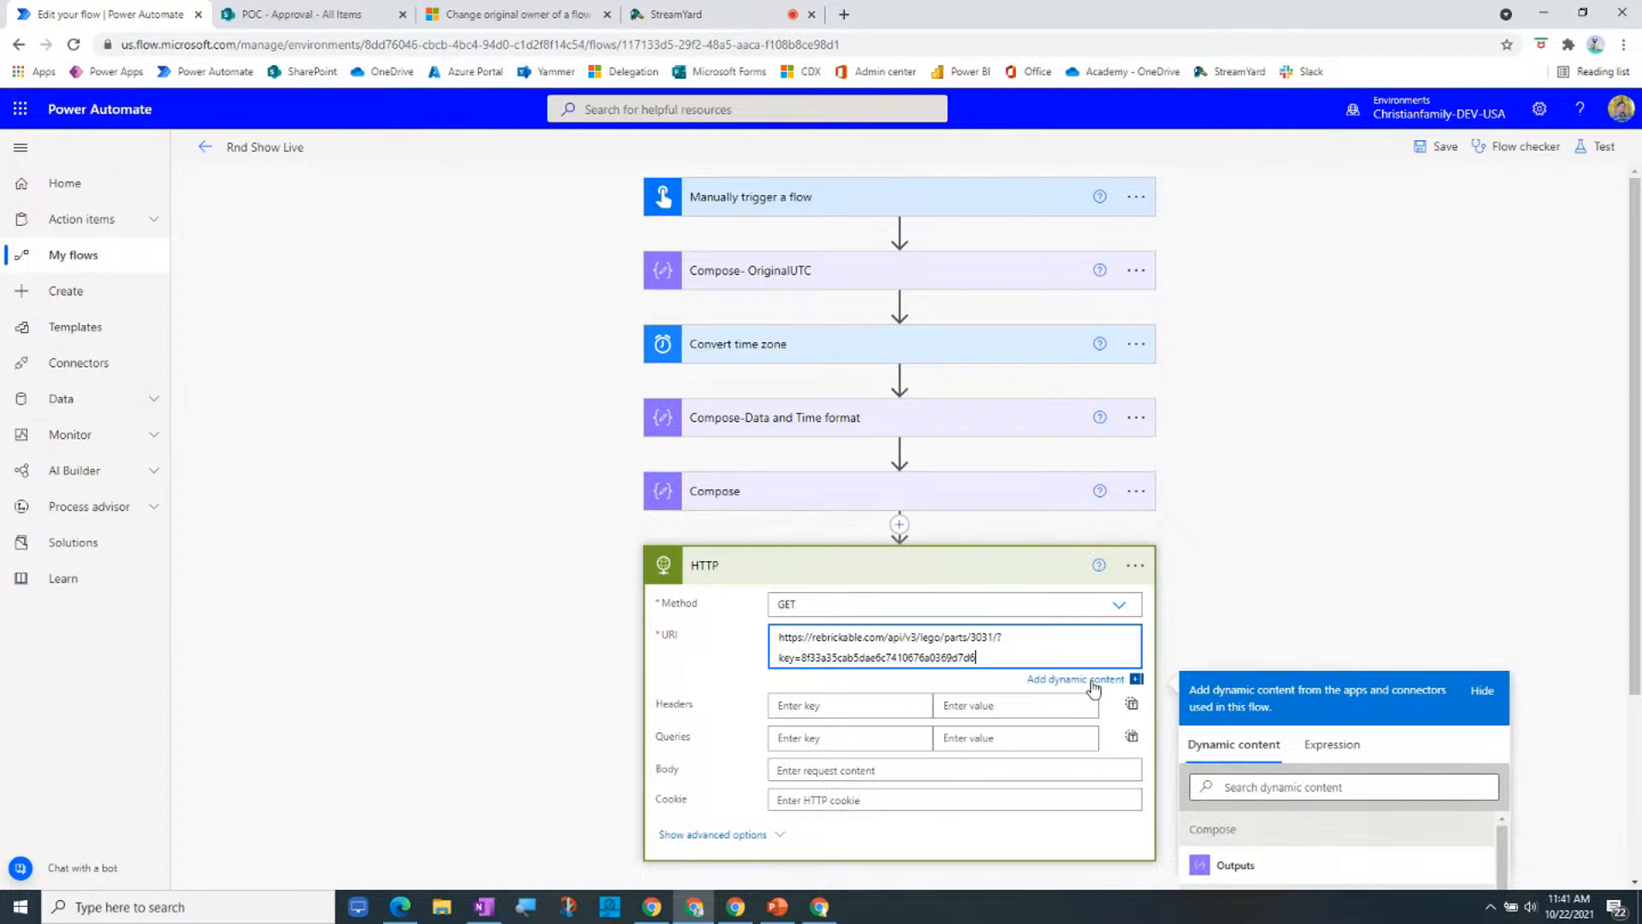
# Step: Save and test the flow manually again with RawText 'Test'
pyautogui.click(1592, 149)
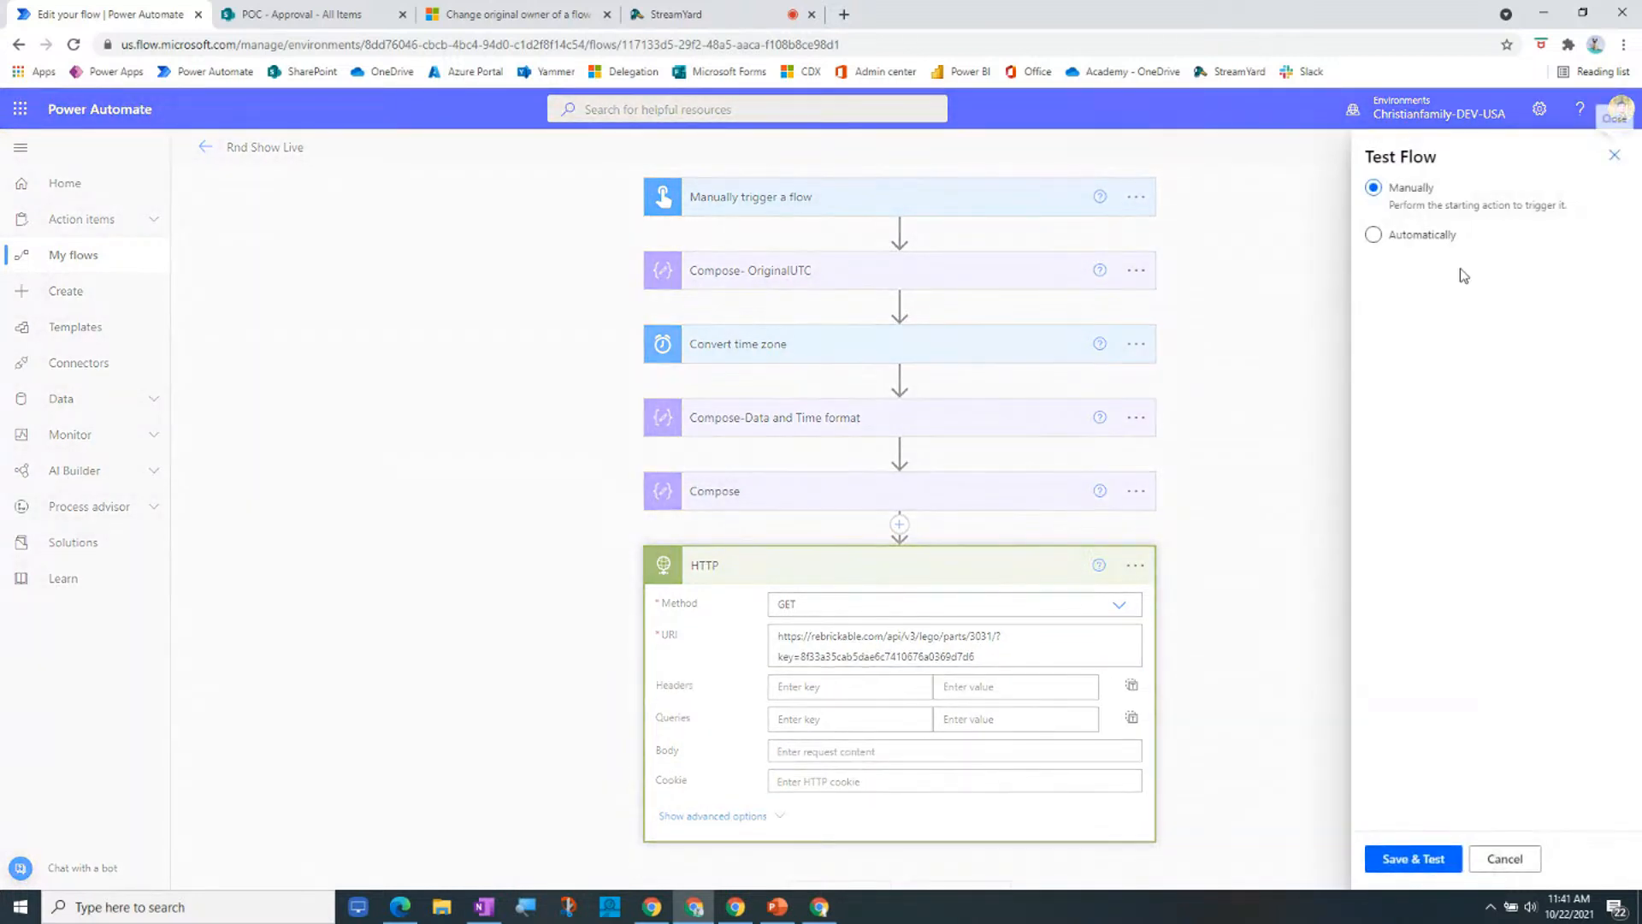
pyautogui.click(1403, 858)
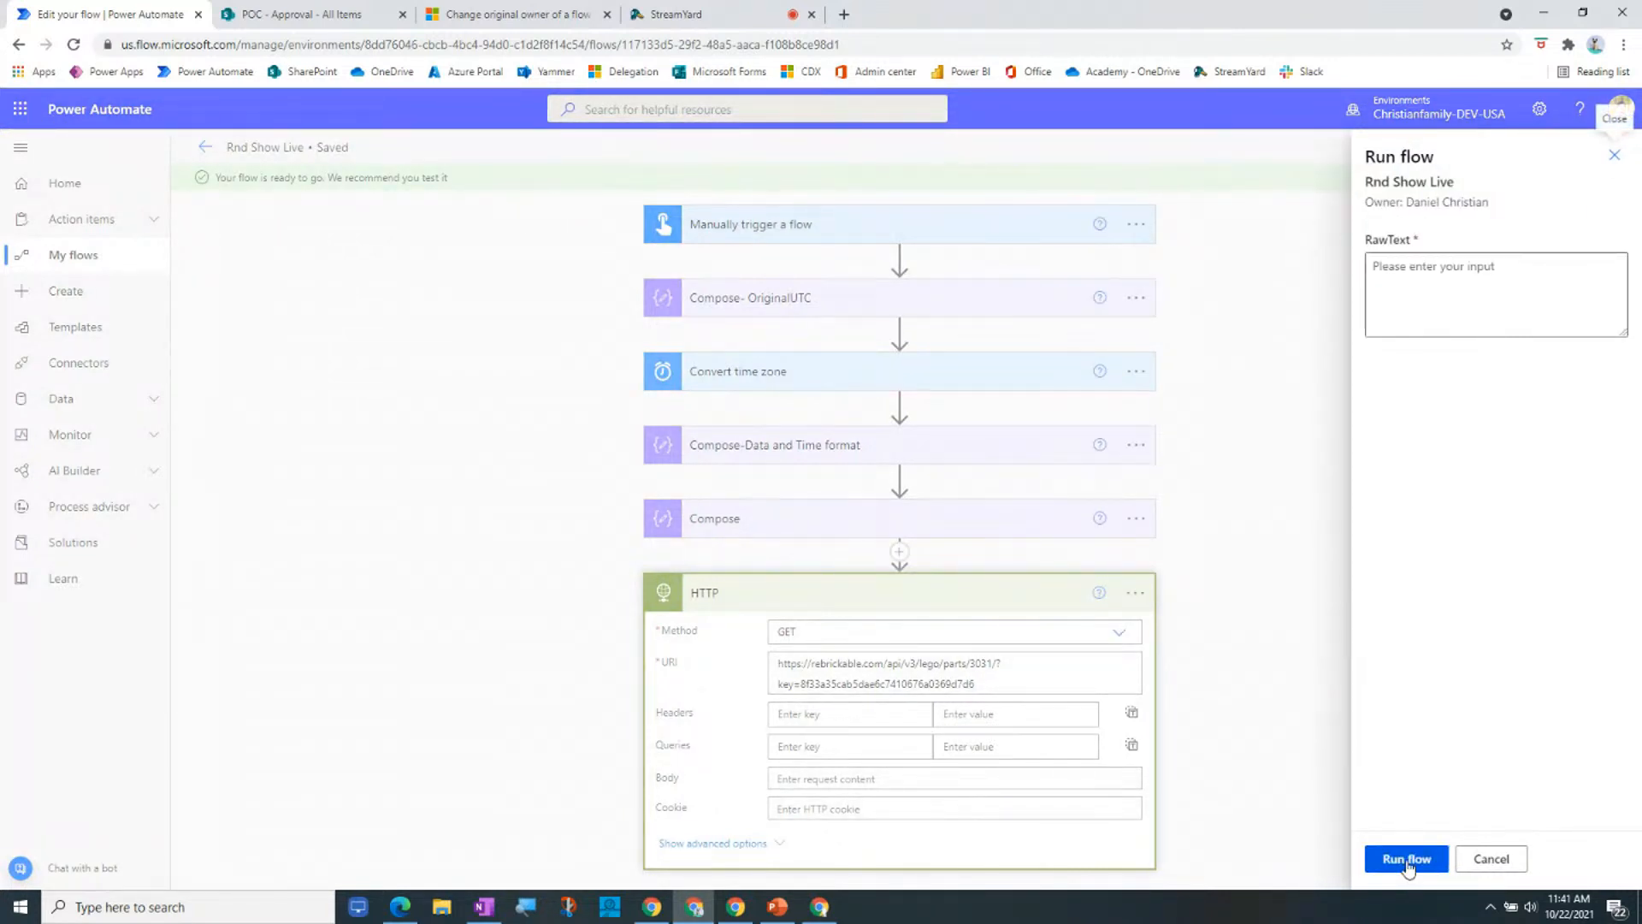
pyautogui.click(1466, 311)
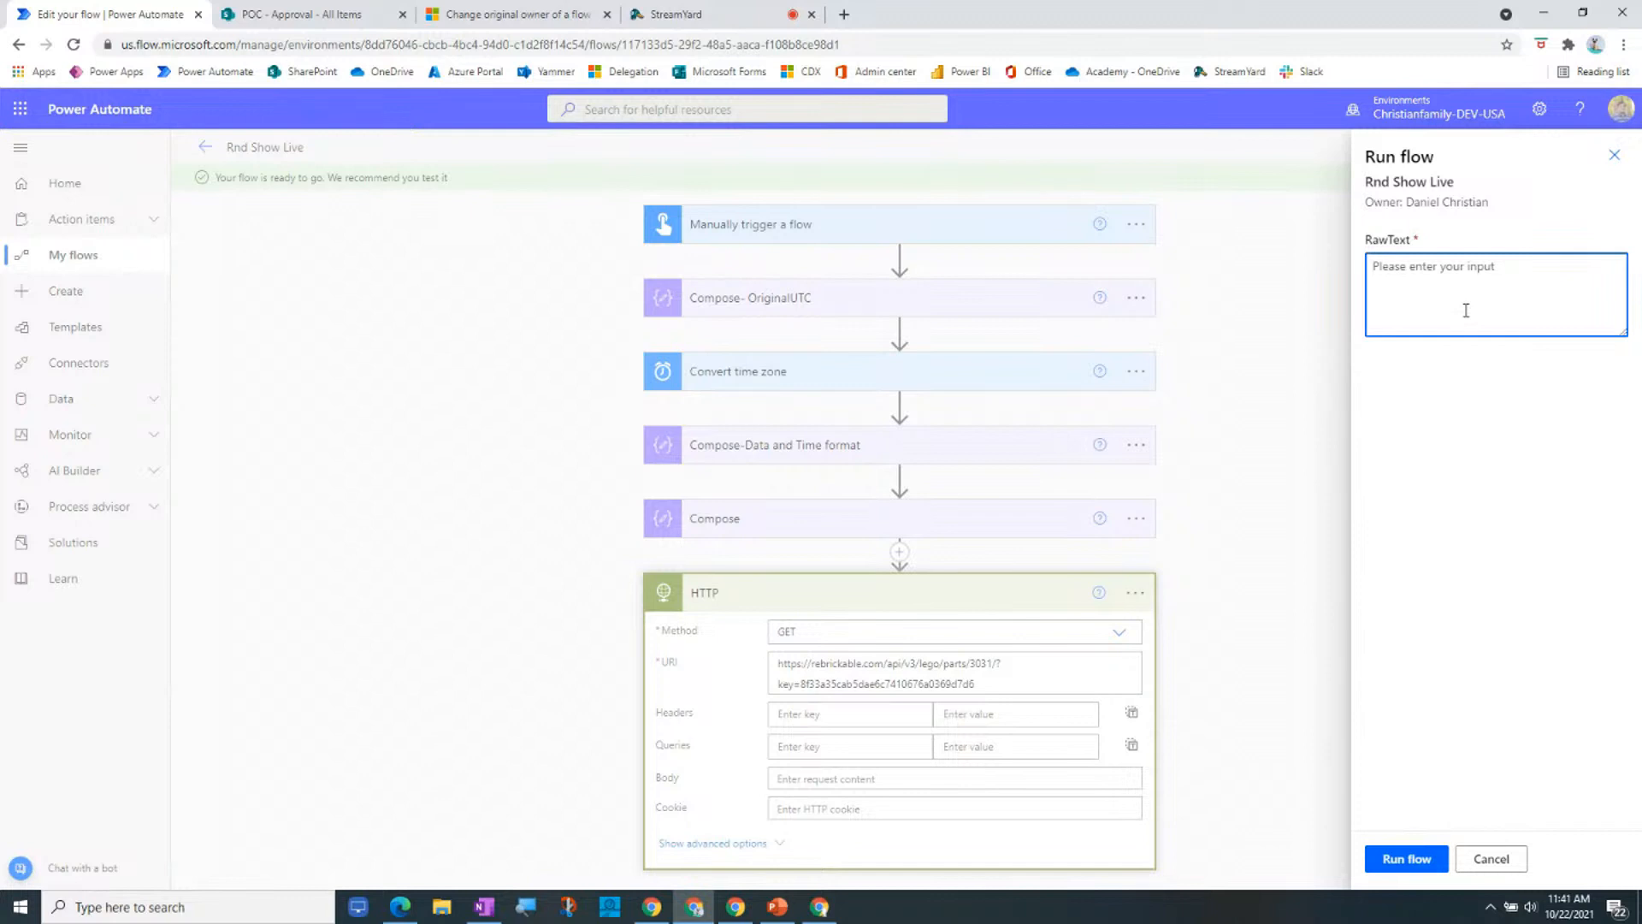
pyautogui.write('Test')
pyautogui.click(1413, 859)
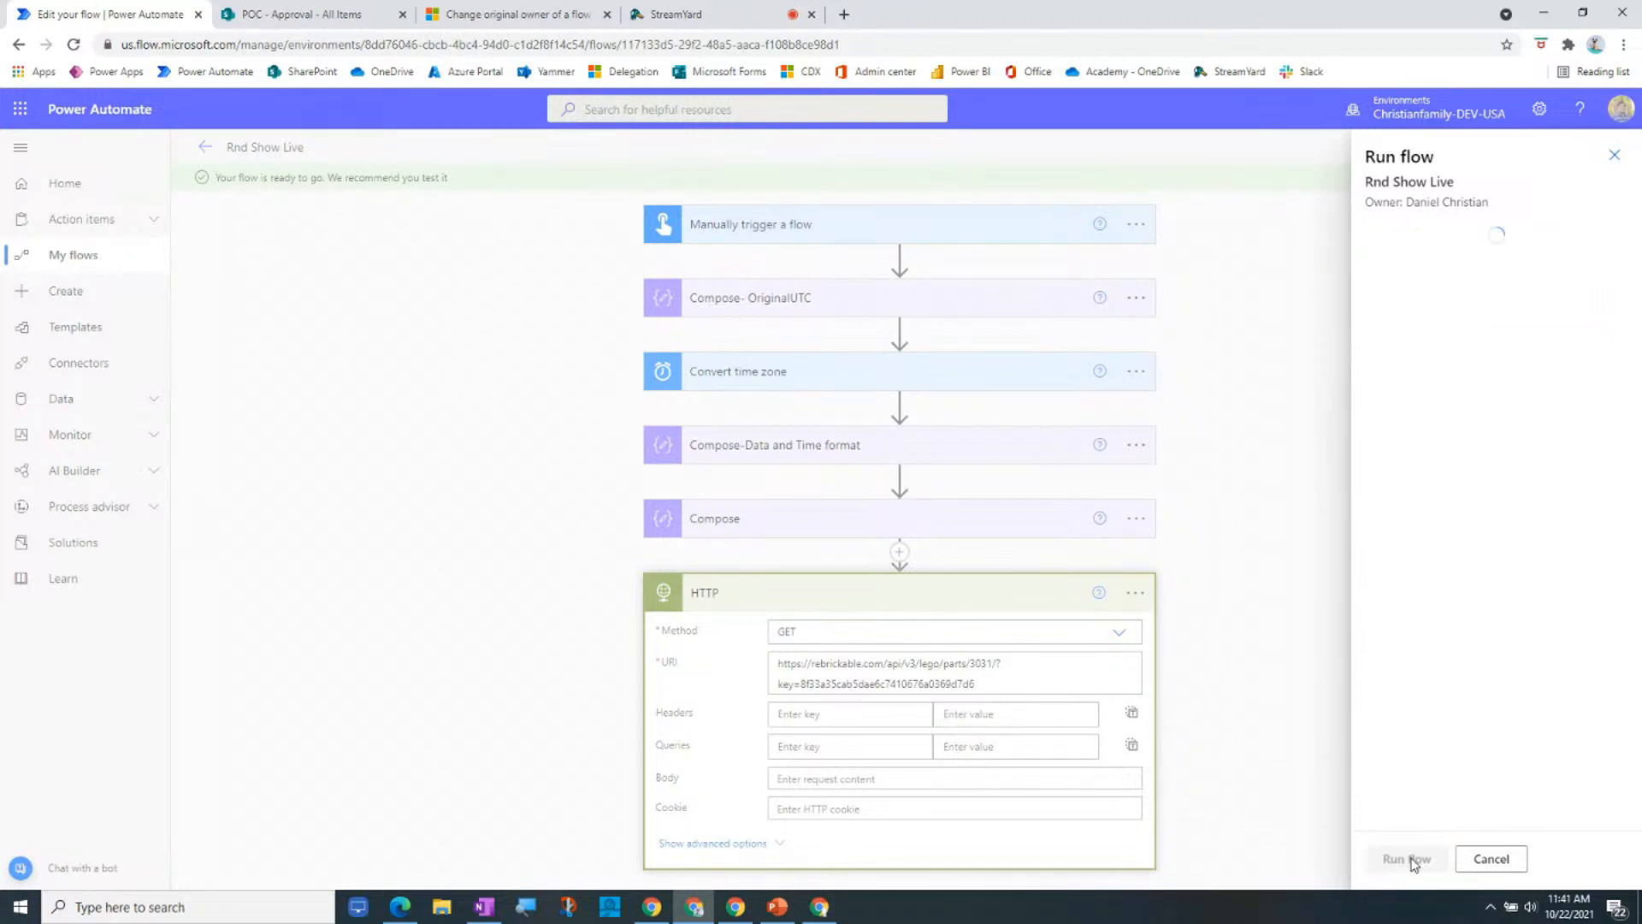
pyautogui.click(1407, 860)
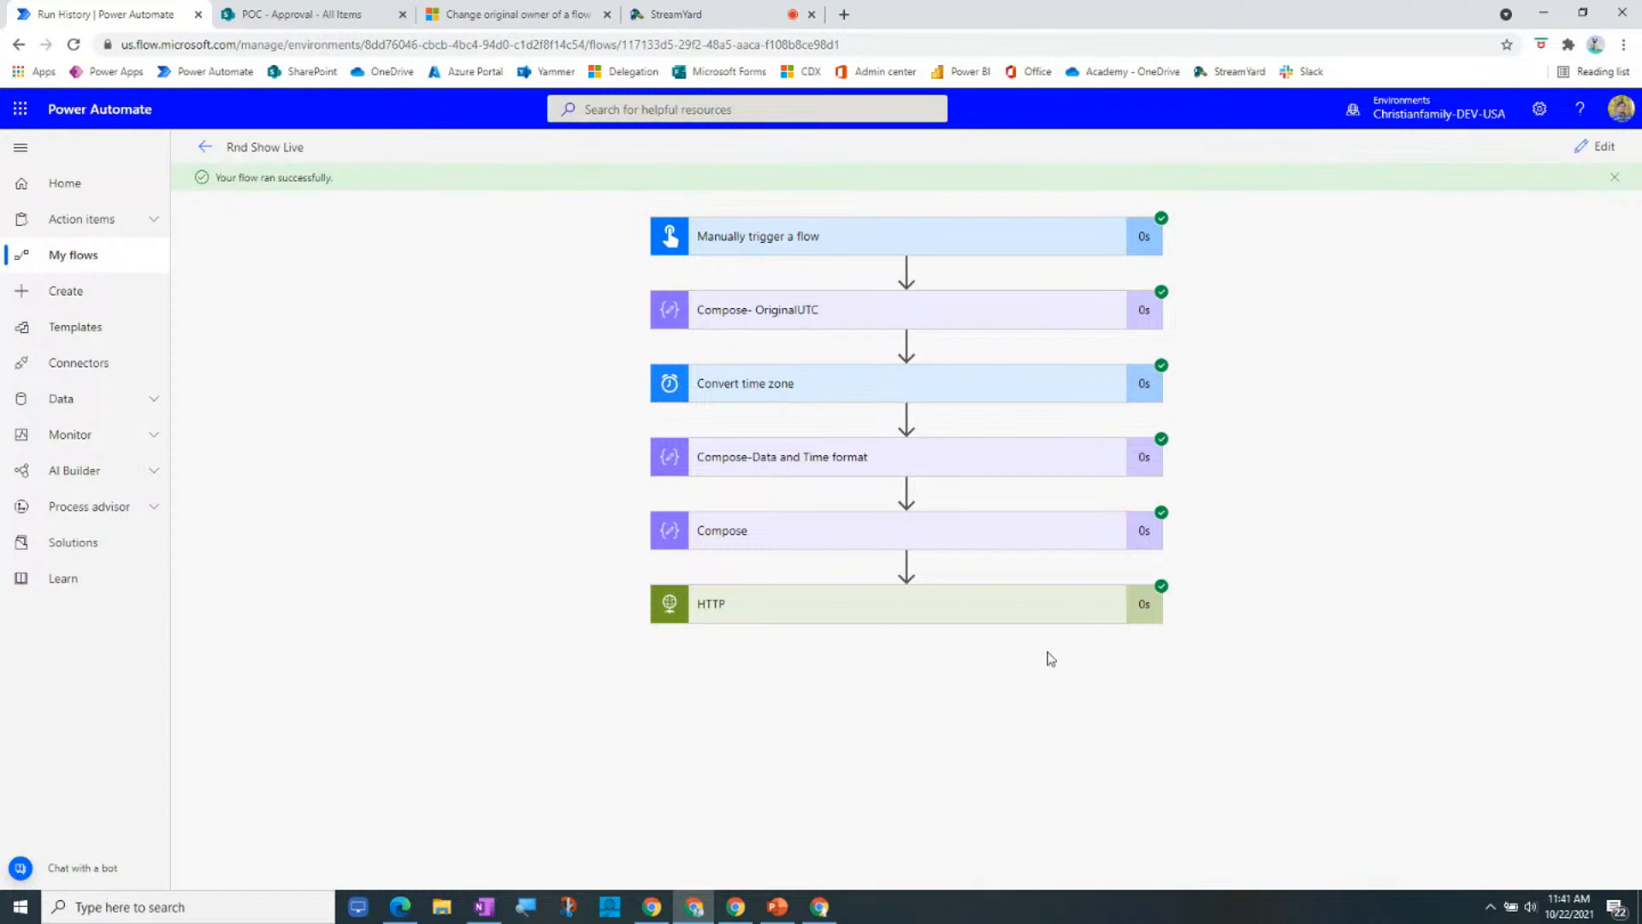
# Step: Expand the HTTP step's run results to view status 200 and part 3031's JSON body
pyautogui.click(1052, 609)
pyautogui.scroll(-5, 1361, 576)
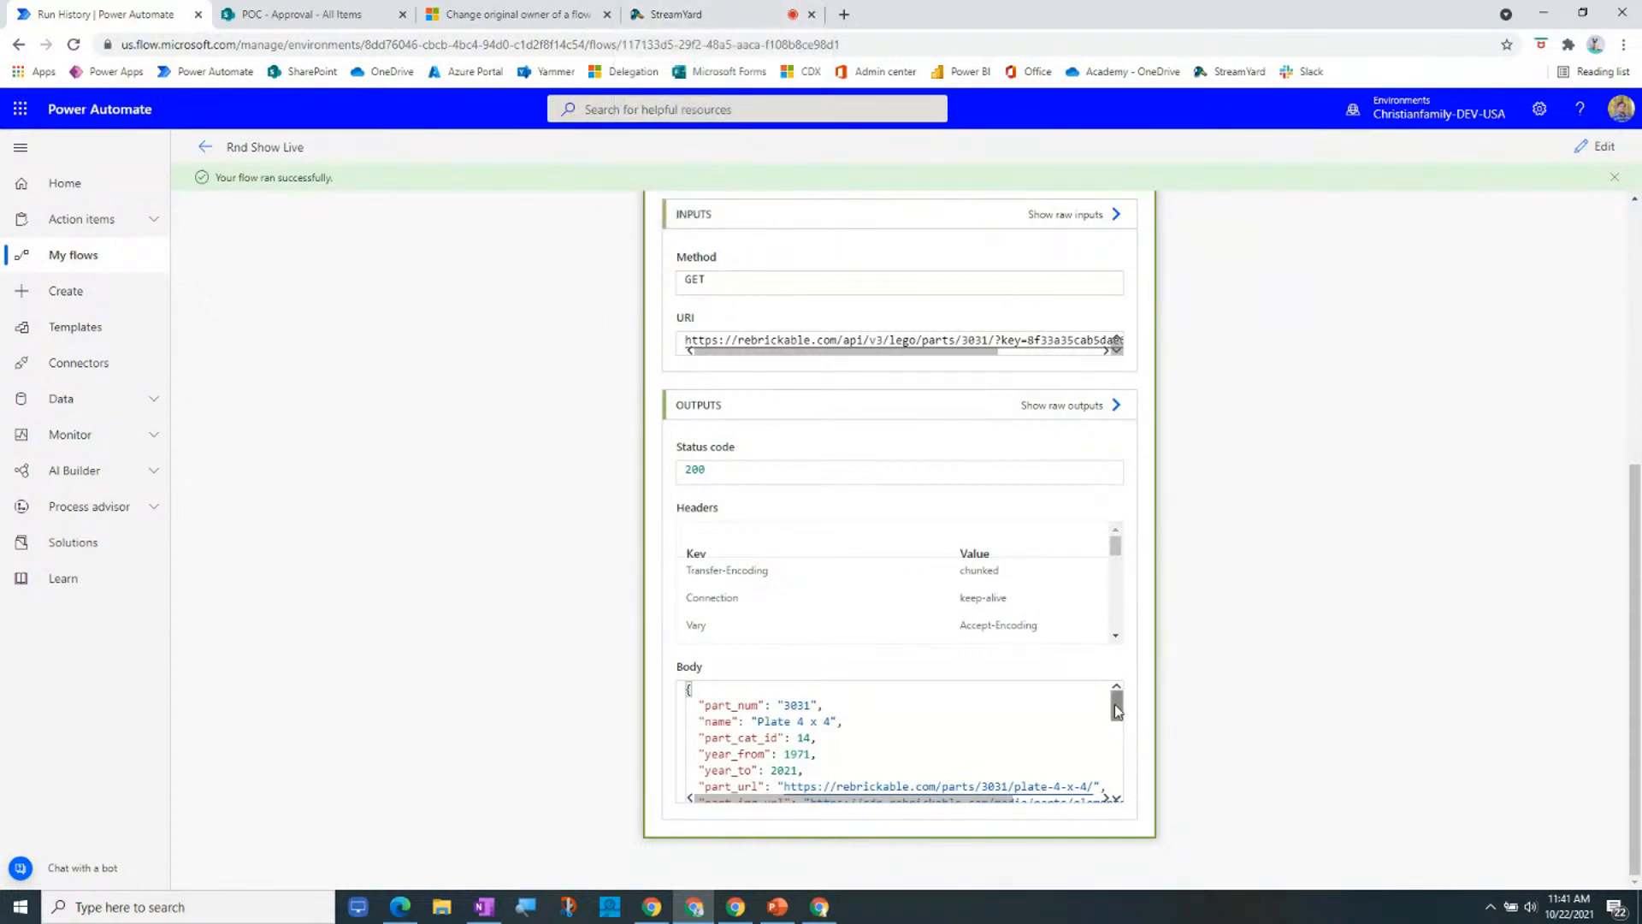
pyautogui.moveTo(1116, 710)
pyautogui.mouseDown()
pyautogui.moveTo(1123, 731)
pyautogui.moveTo(1133, 706)
pyautogui.mouseUp()
# Step: Copy the part_img_url value from the Body and paste it into a new browser tab
pyautogui.click(997, 786)
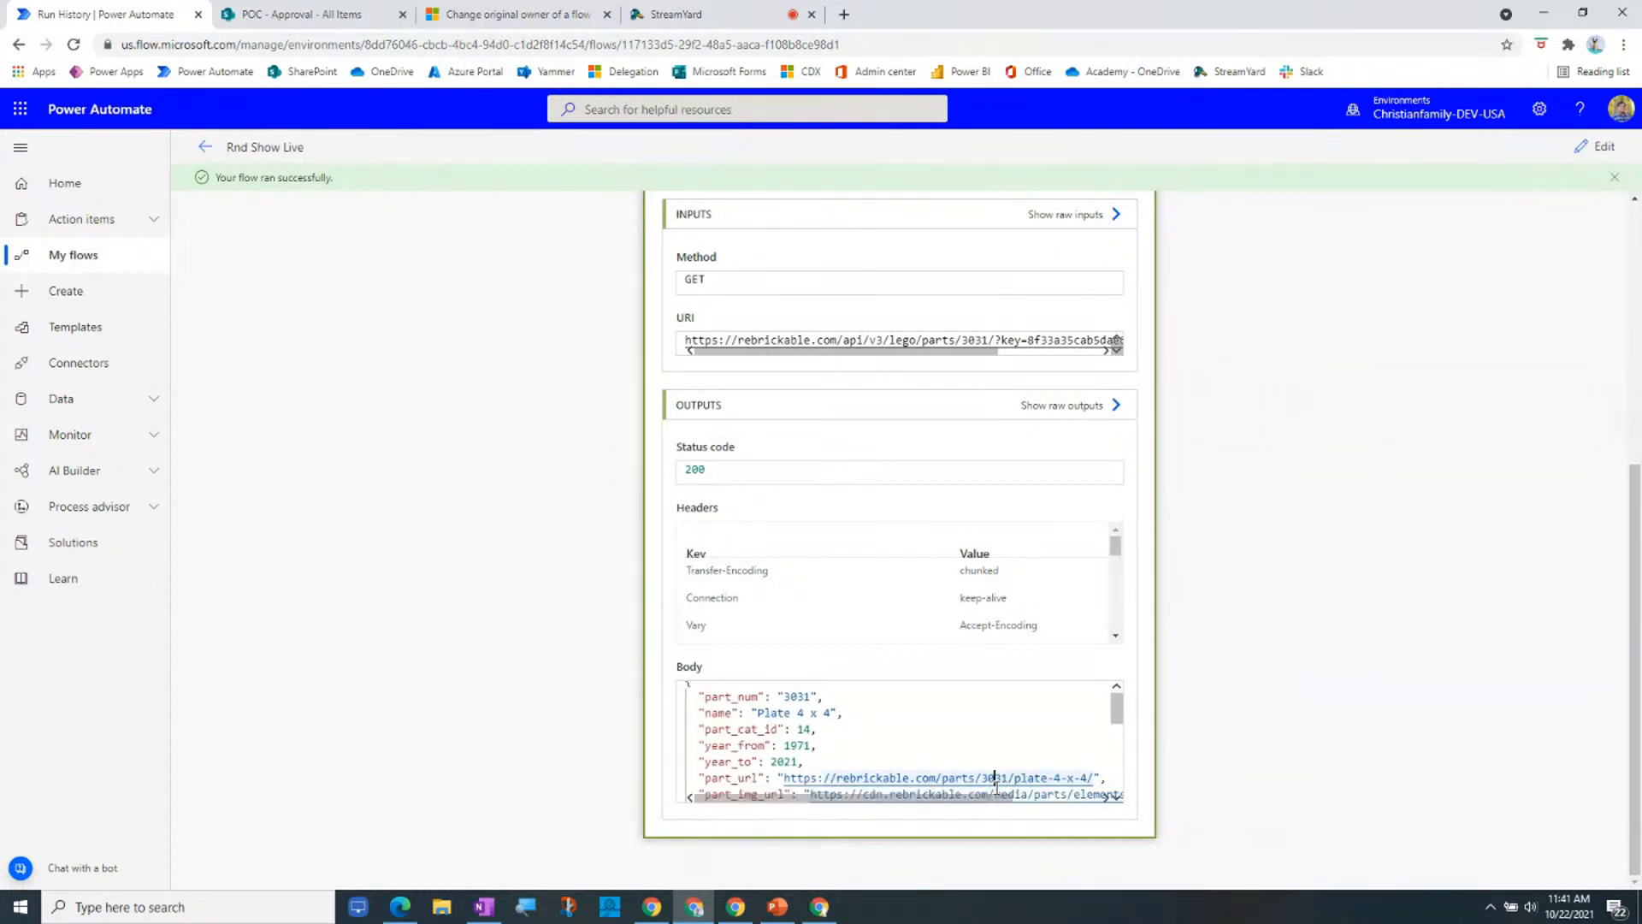
pyautogui.press('Down')
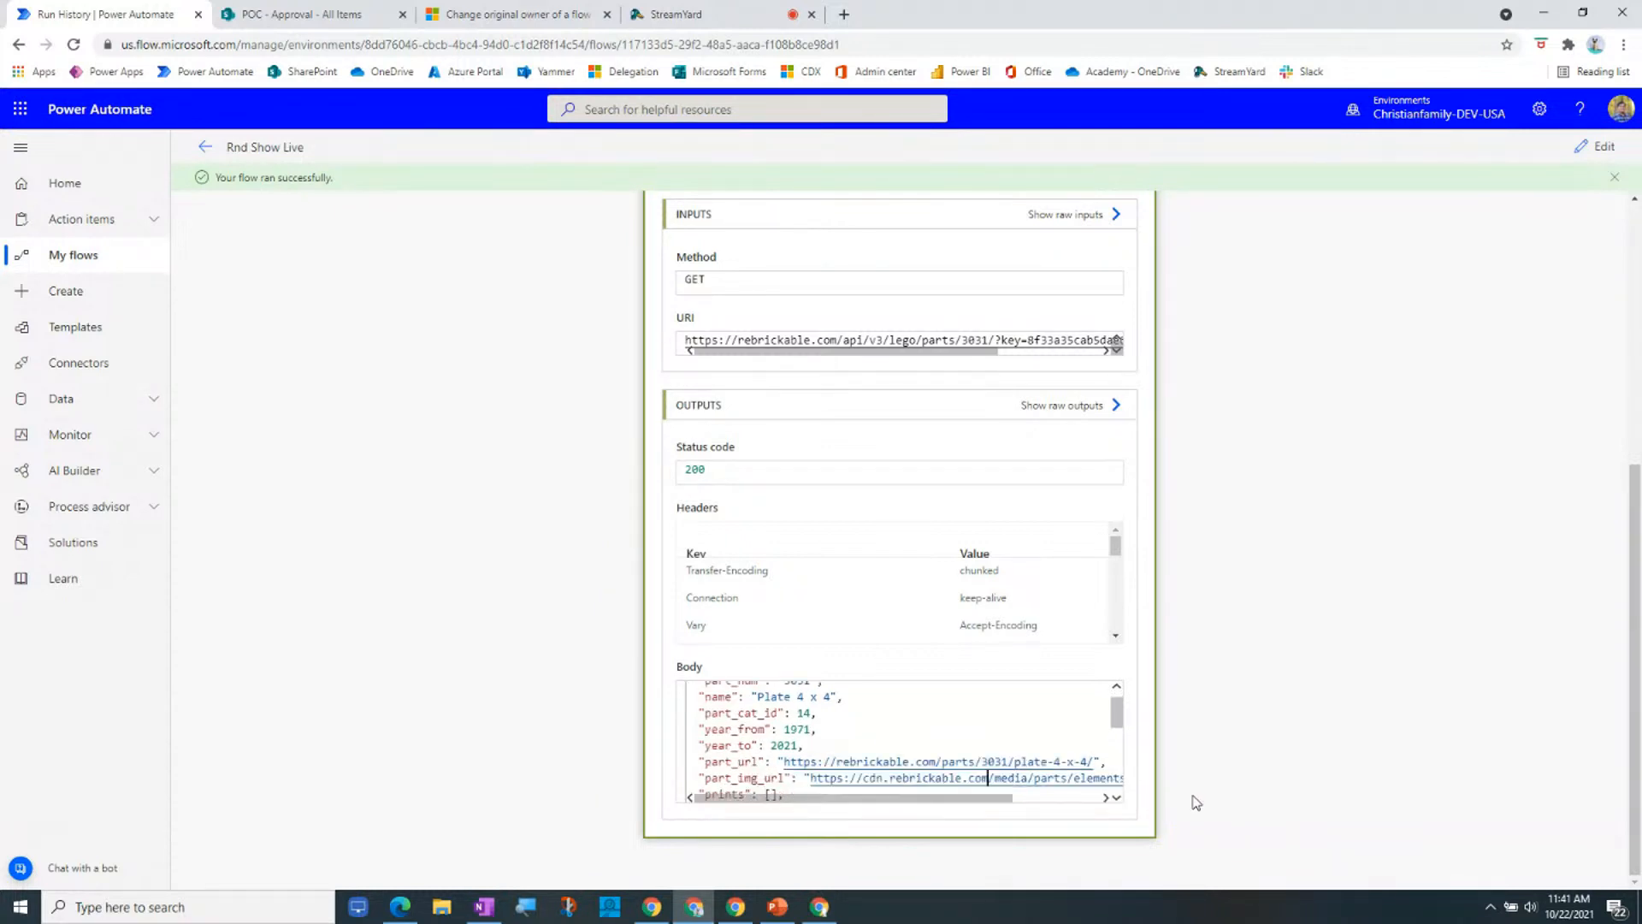
pyautogui.press('Left')
pyautogui.press('Left')
pyautogui.press('Left')
pyautogui.press('Left')
pyautogui.press('Left')
pyautogui.press('Left')
pyautogui.press('Left')
pyautogui.press('Left')
pyautogui.press('Left')
pyautogui.press('Left')
pyautogui.press('Left')
pyautogui.press('Left')
pyautogui.press('Left')
pyautogui.press('Left')
pyautogui.press('Left')
pyautogui.press('Left')
pyautogui.press('Left')
pyautogui.press('Left')
pyautogui.press('Left')
pyautogui.hotkey('shift', 'End')
pyautogui.hotkey('shift', 'Left')
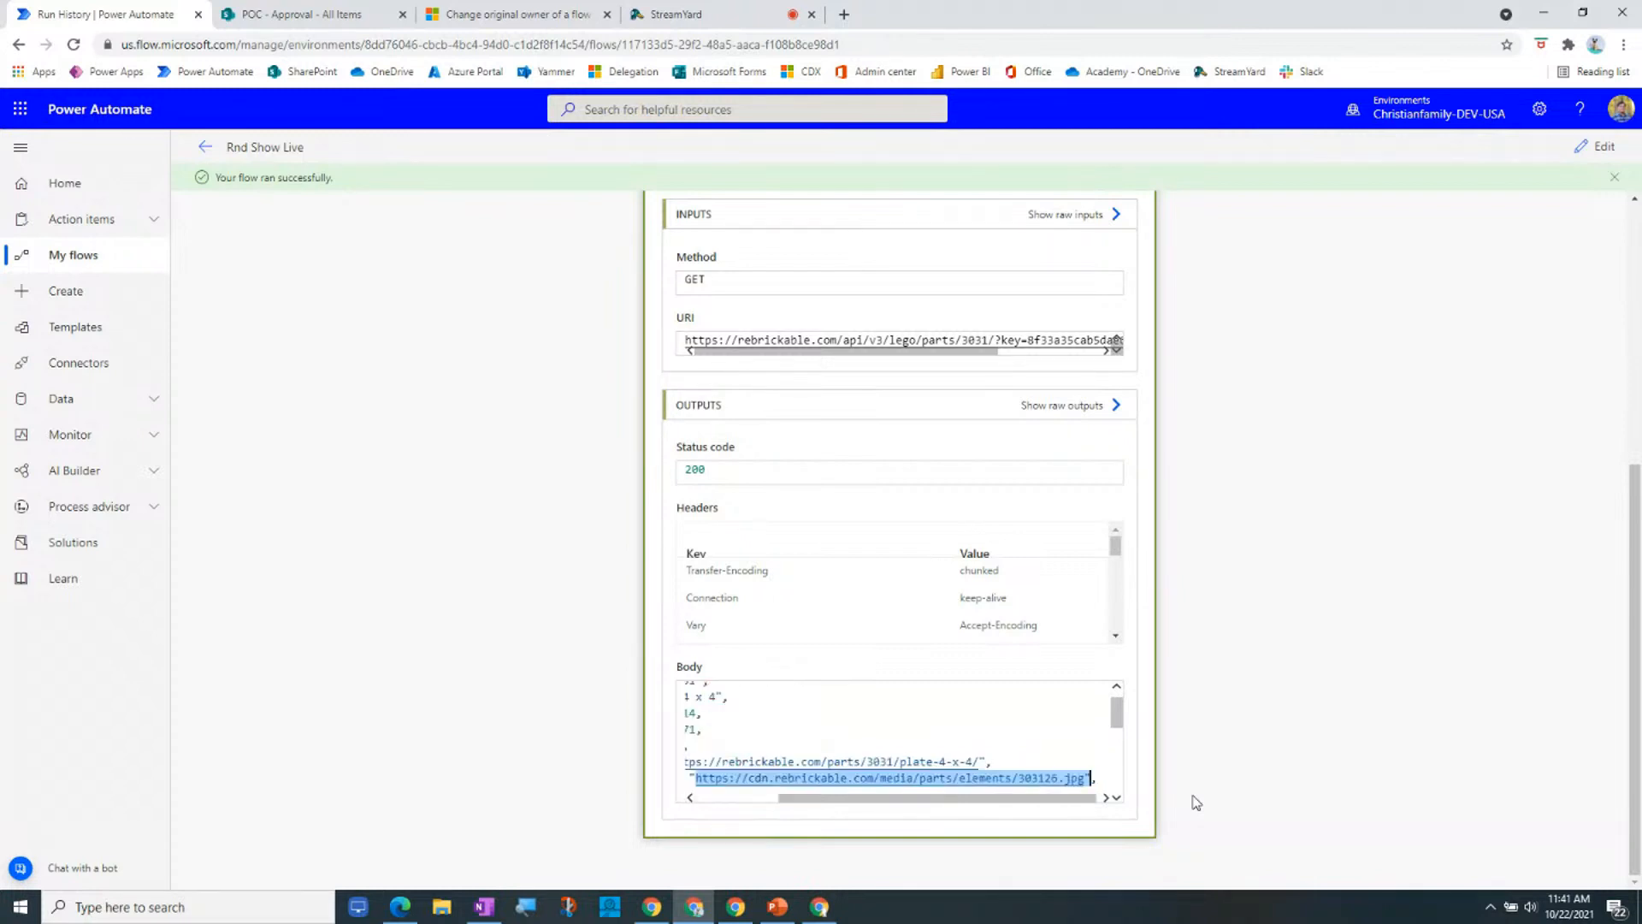
pyautogui.hotkey('shift', 'Left')
pyautogui.hotkey('ctrl', 'c')
pyautogui.click(845, 14)
pyautogui.hotkey('ctrl', 'v')
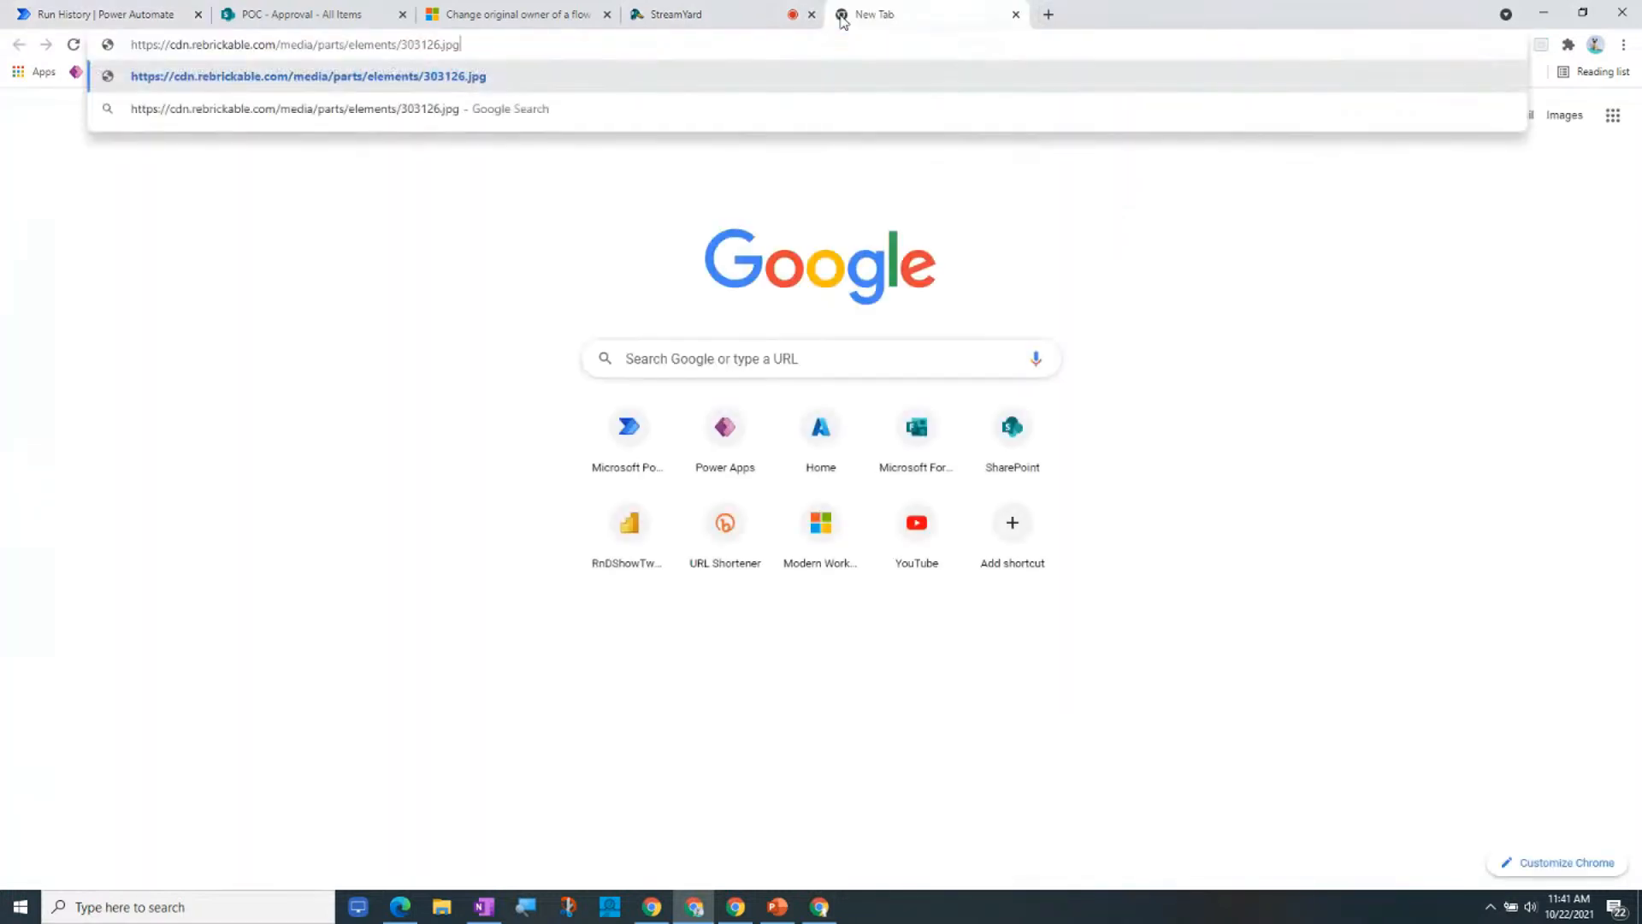
# Step: Load the 303126.jpg 4 x 4 plate image, view it, and close its tab
pyautogui.press('Return')
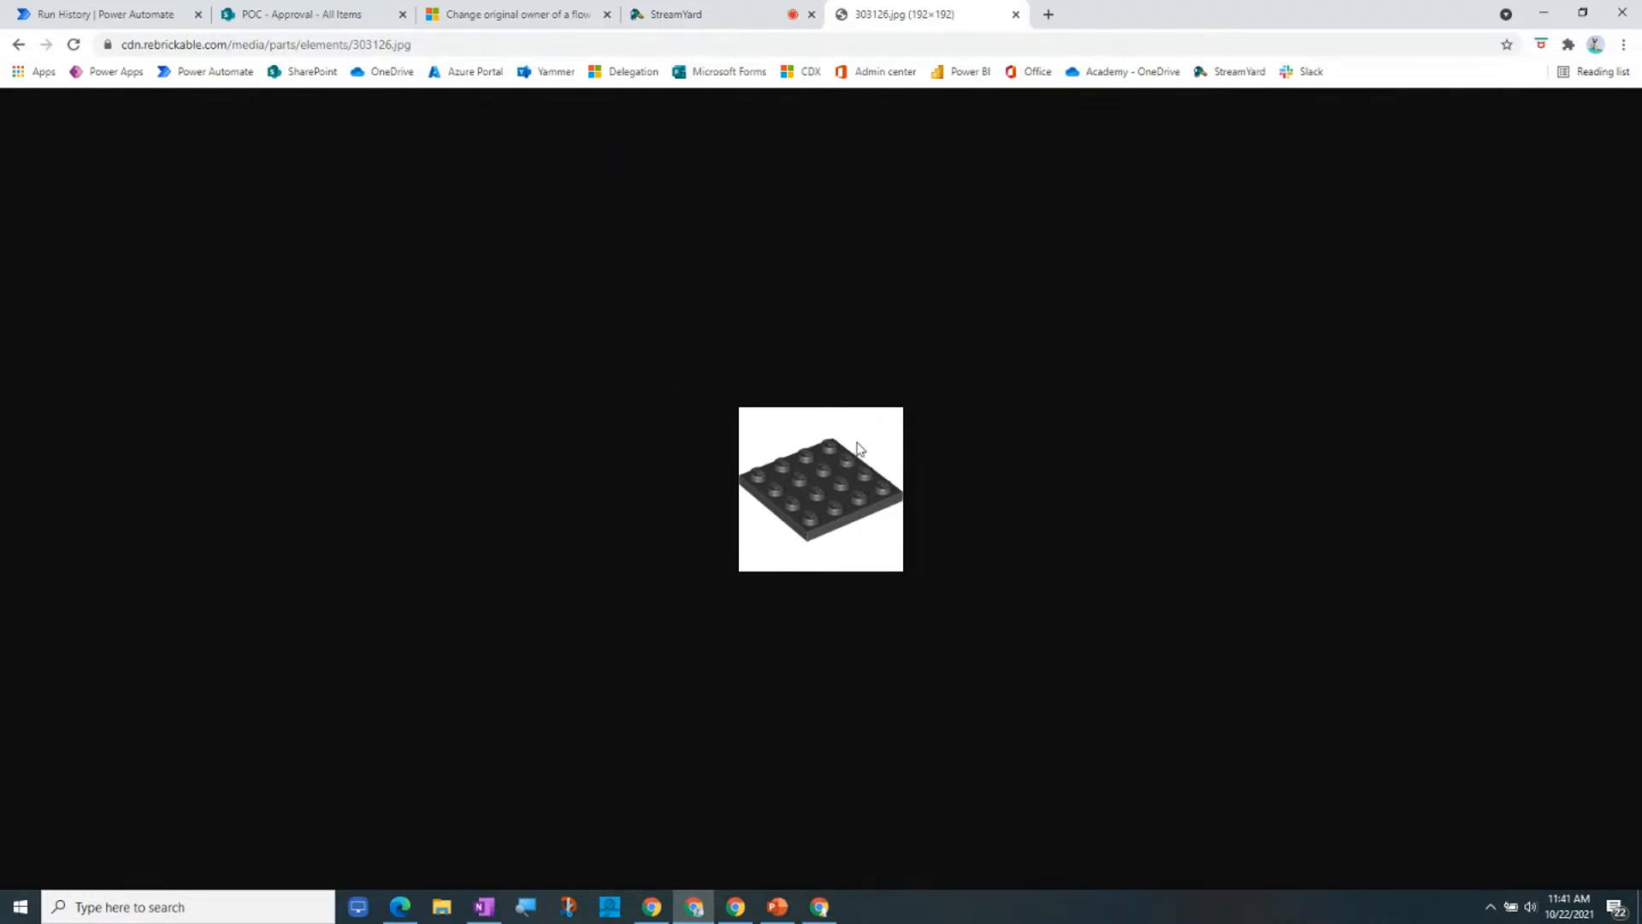
pyautogui.click(1016, 15)
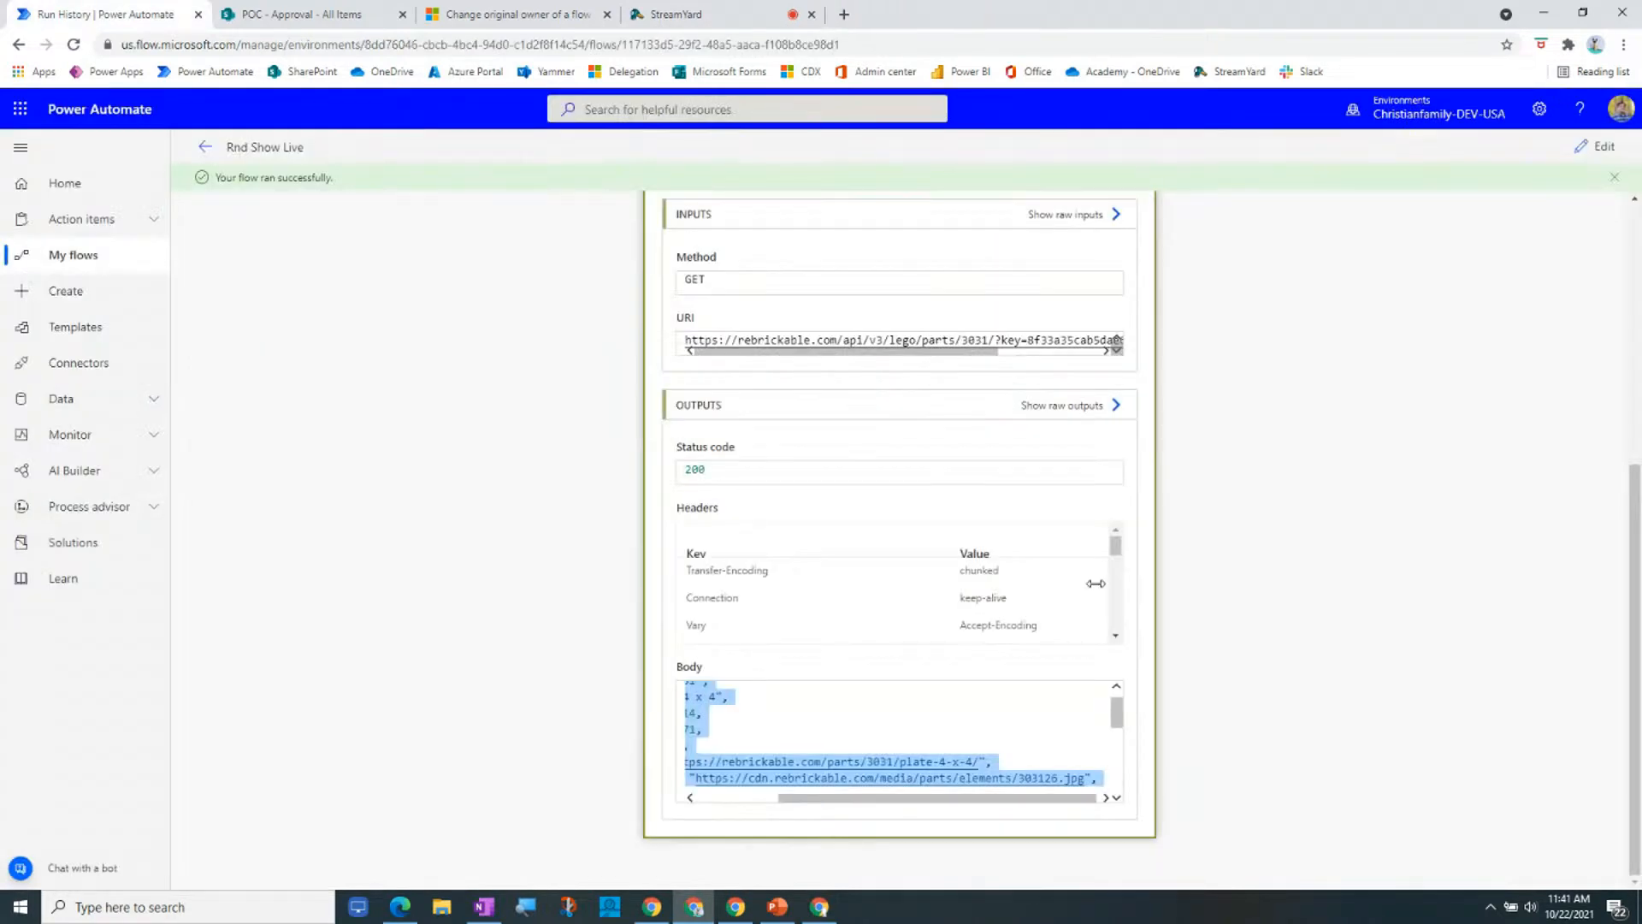
# Step: Scroll up the run view and switch Rnd Show Live back to edit mode
pyautogui.scroll(1, 1107, 726)
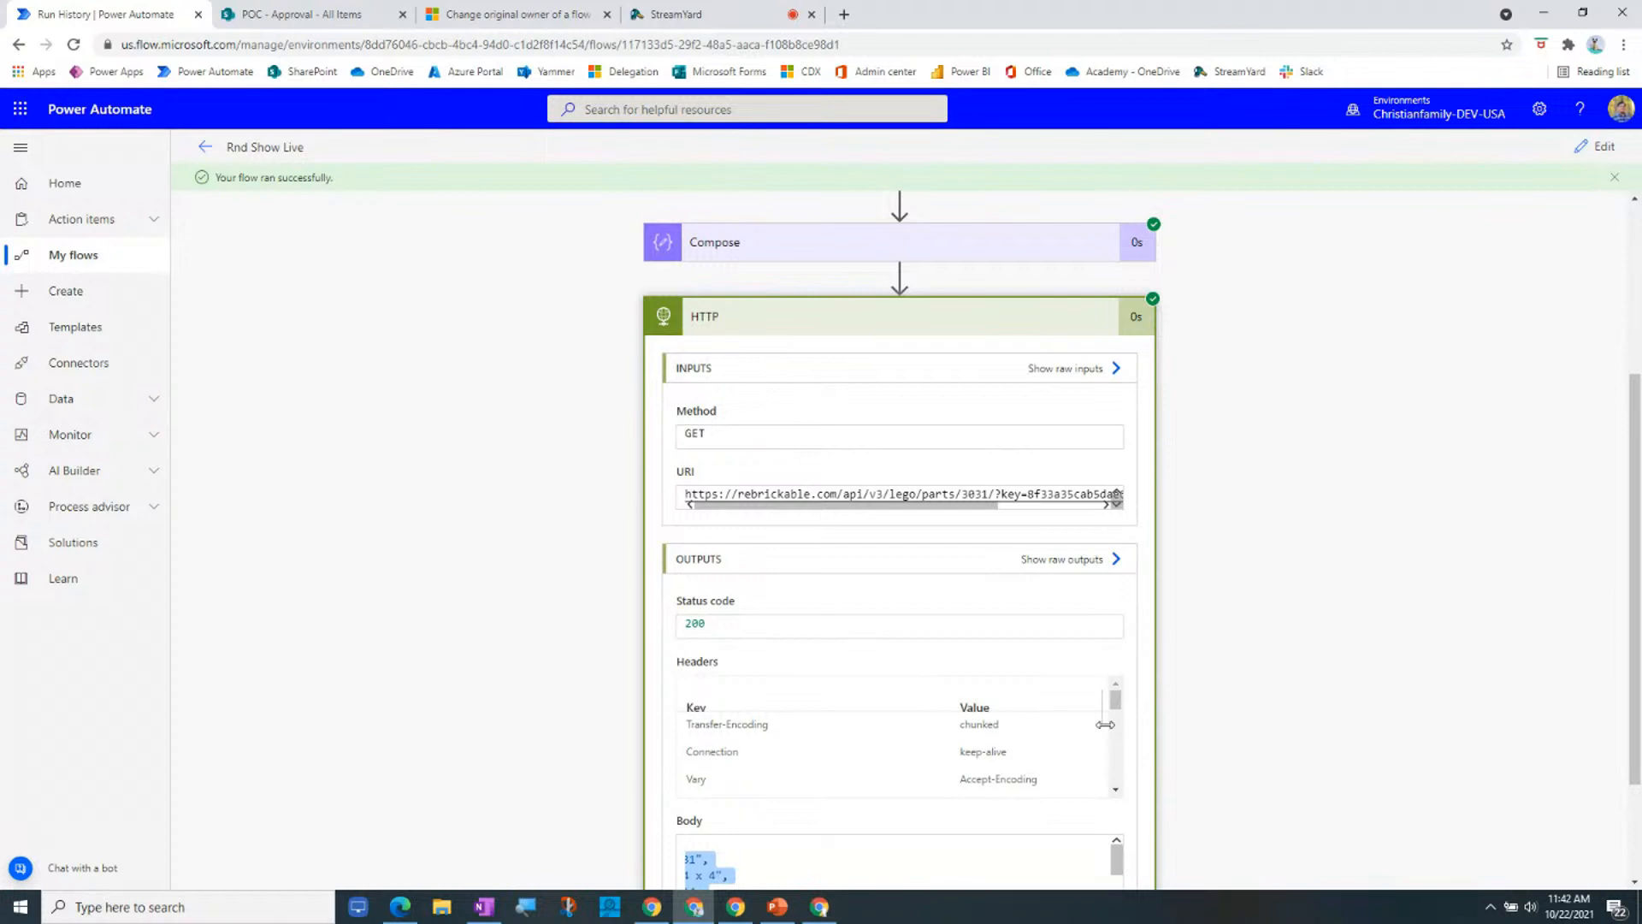
pyautogui.click(1605, 154)
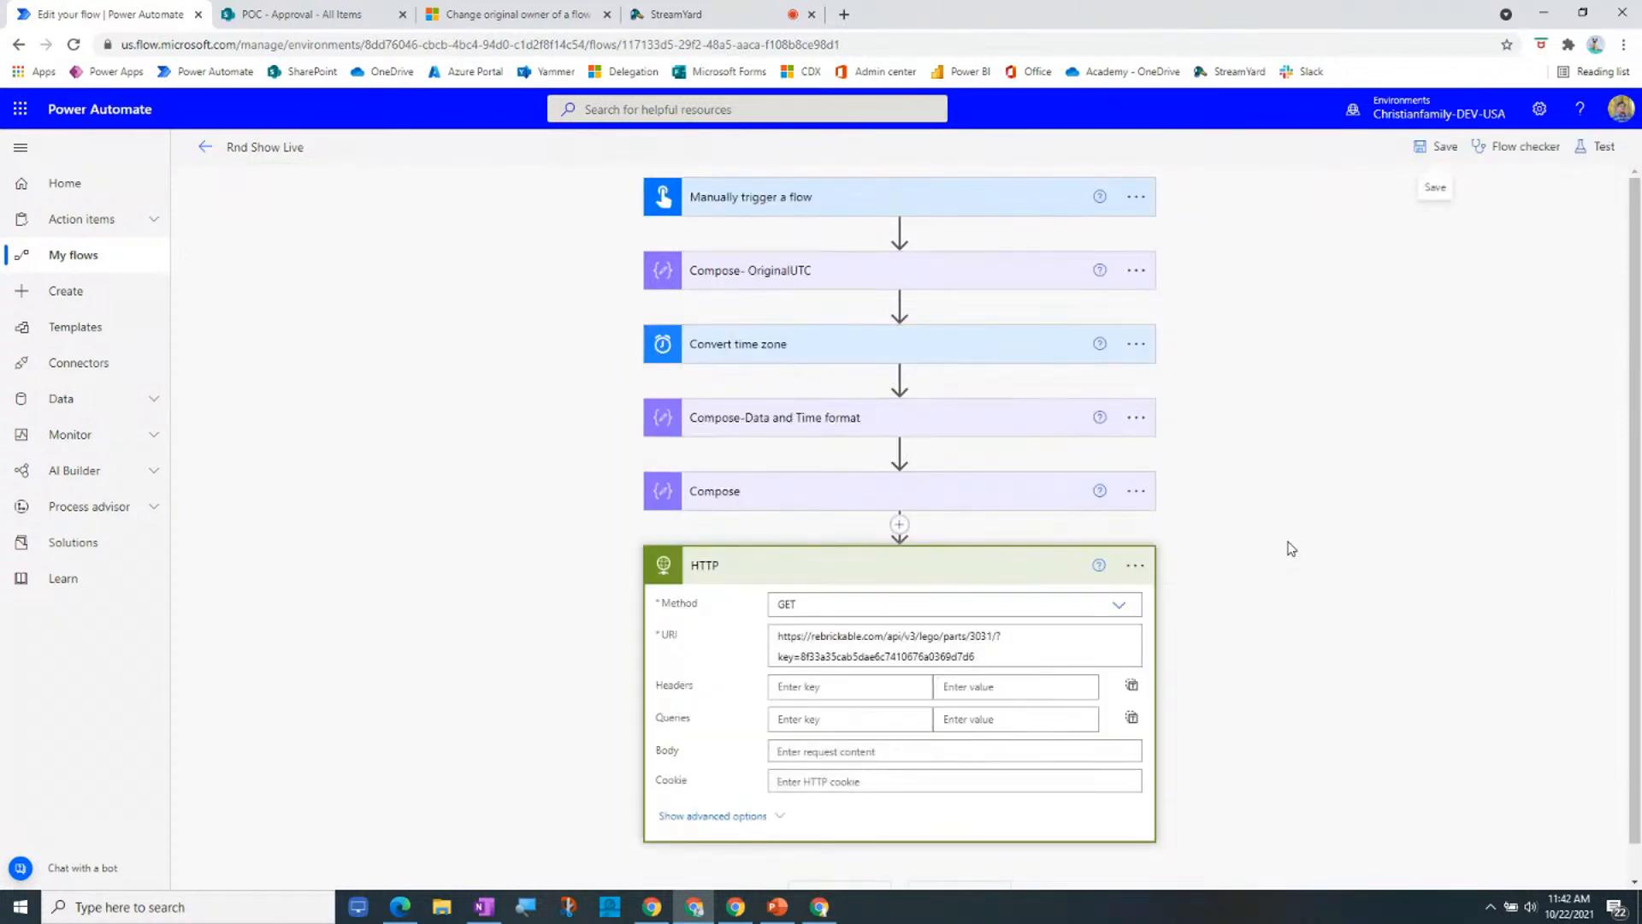
# Step: Go back to the flow details and reopen the latest successful 11:41:14 AM run
pyautogui.click(204, 149)
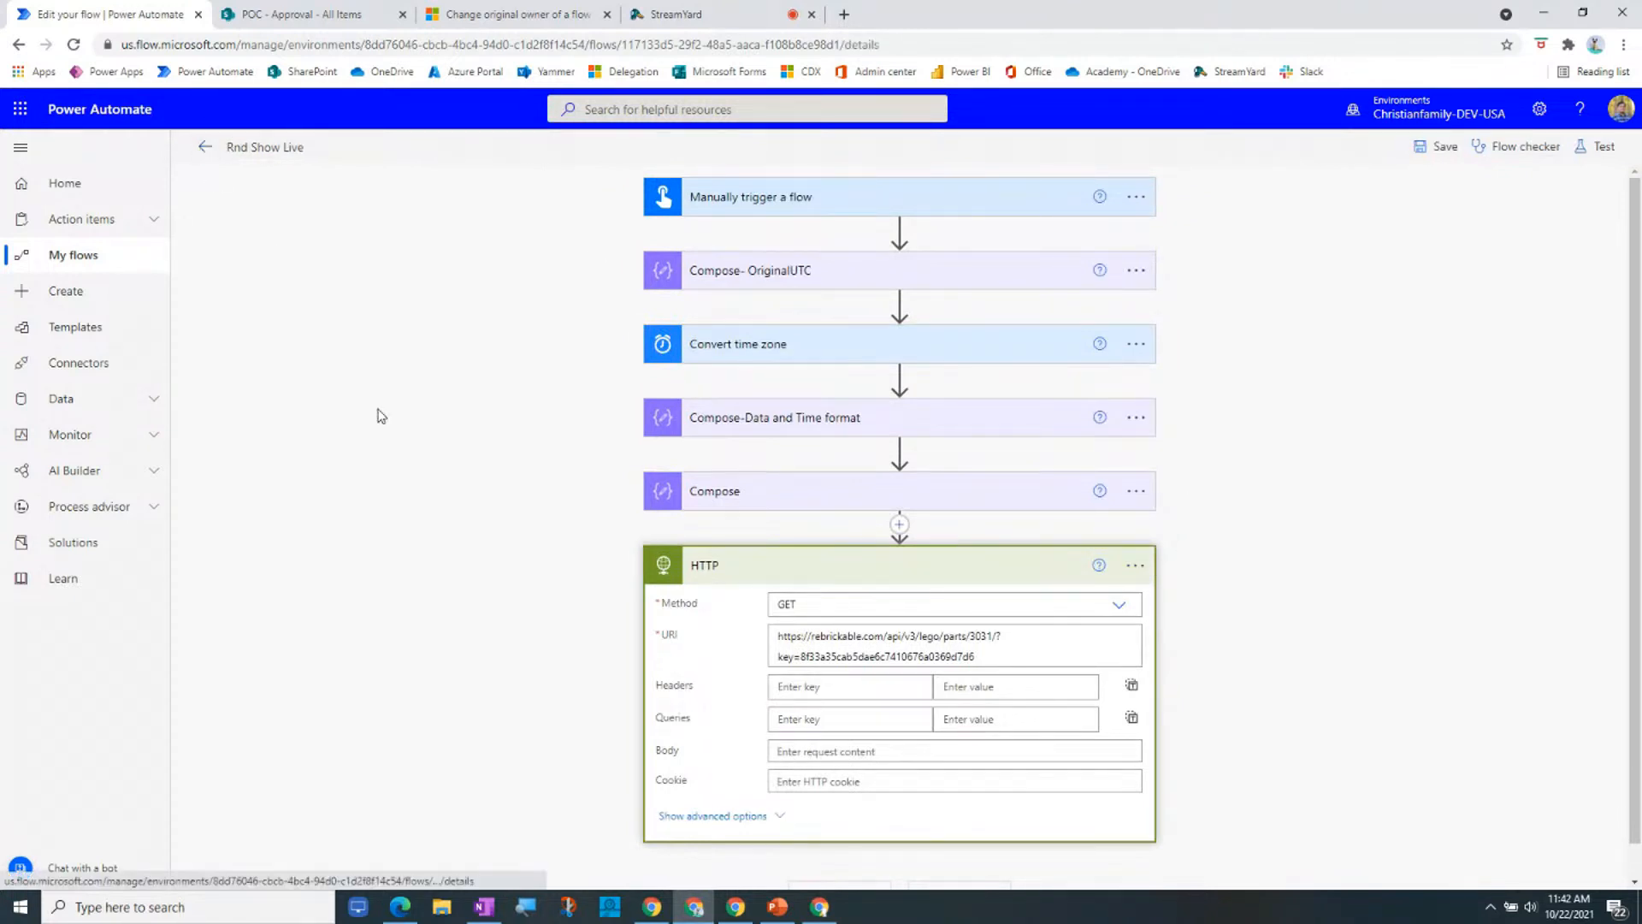
pyautogui.click(417, 675)
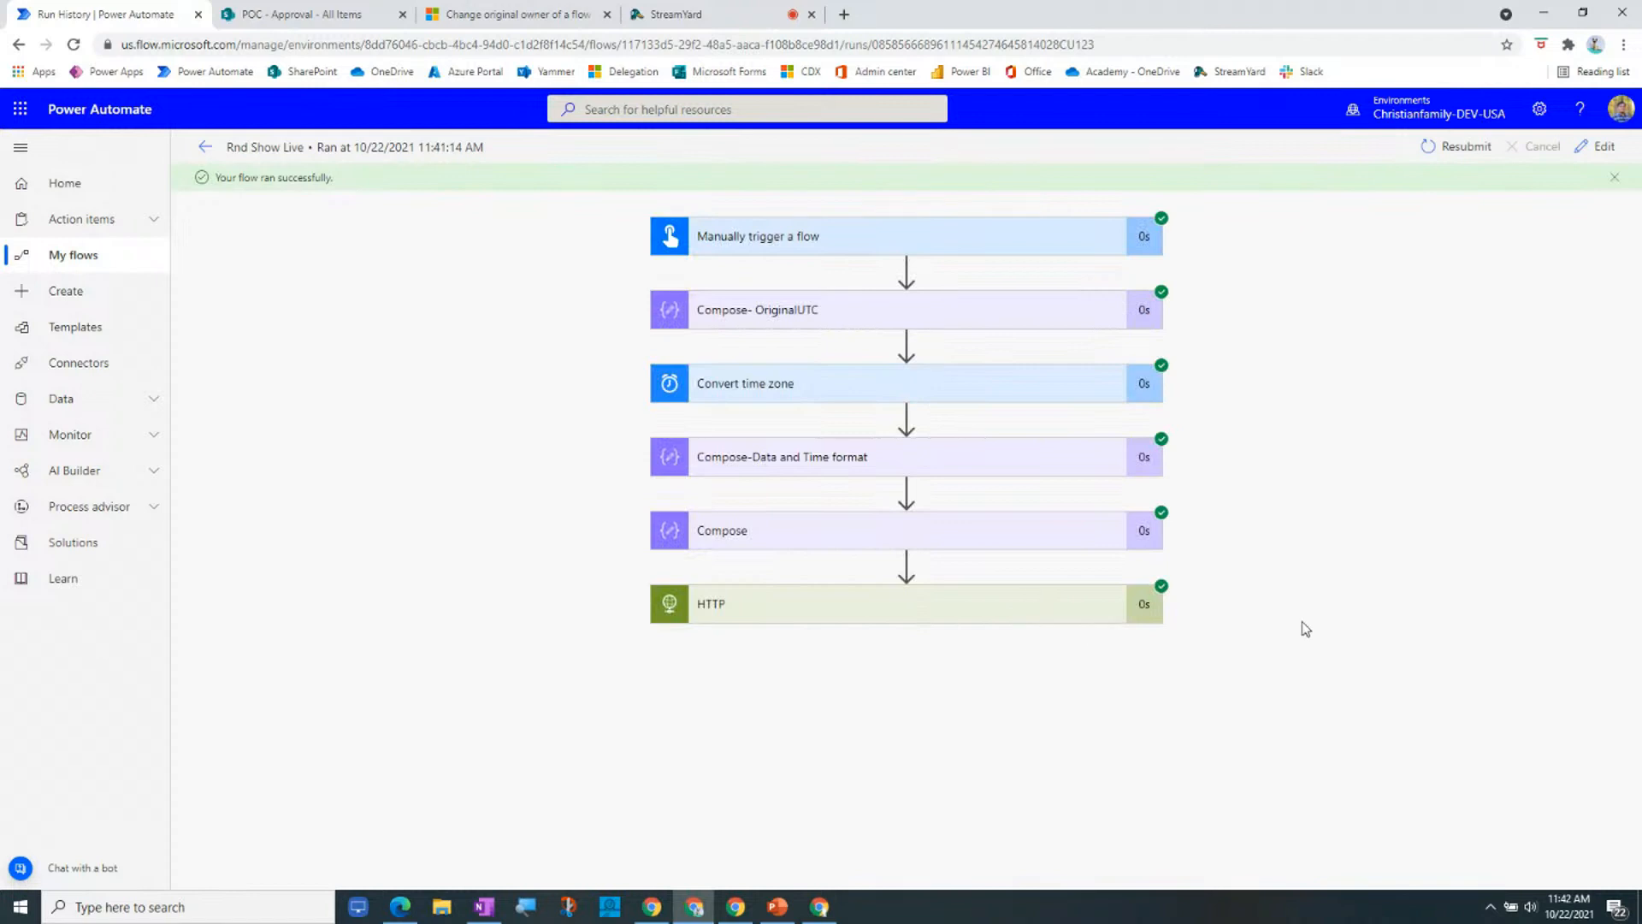
pyautogui.scroll(-5, 1301, 627)
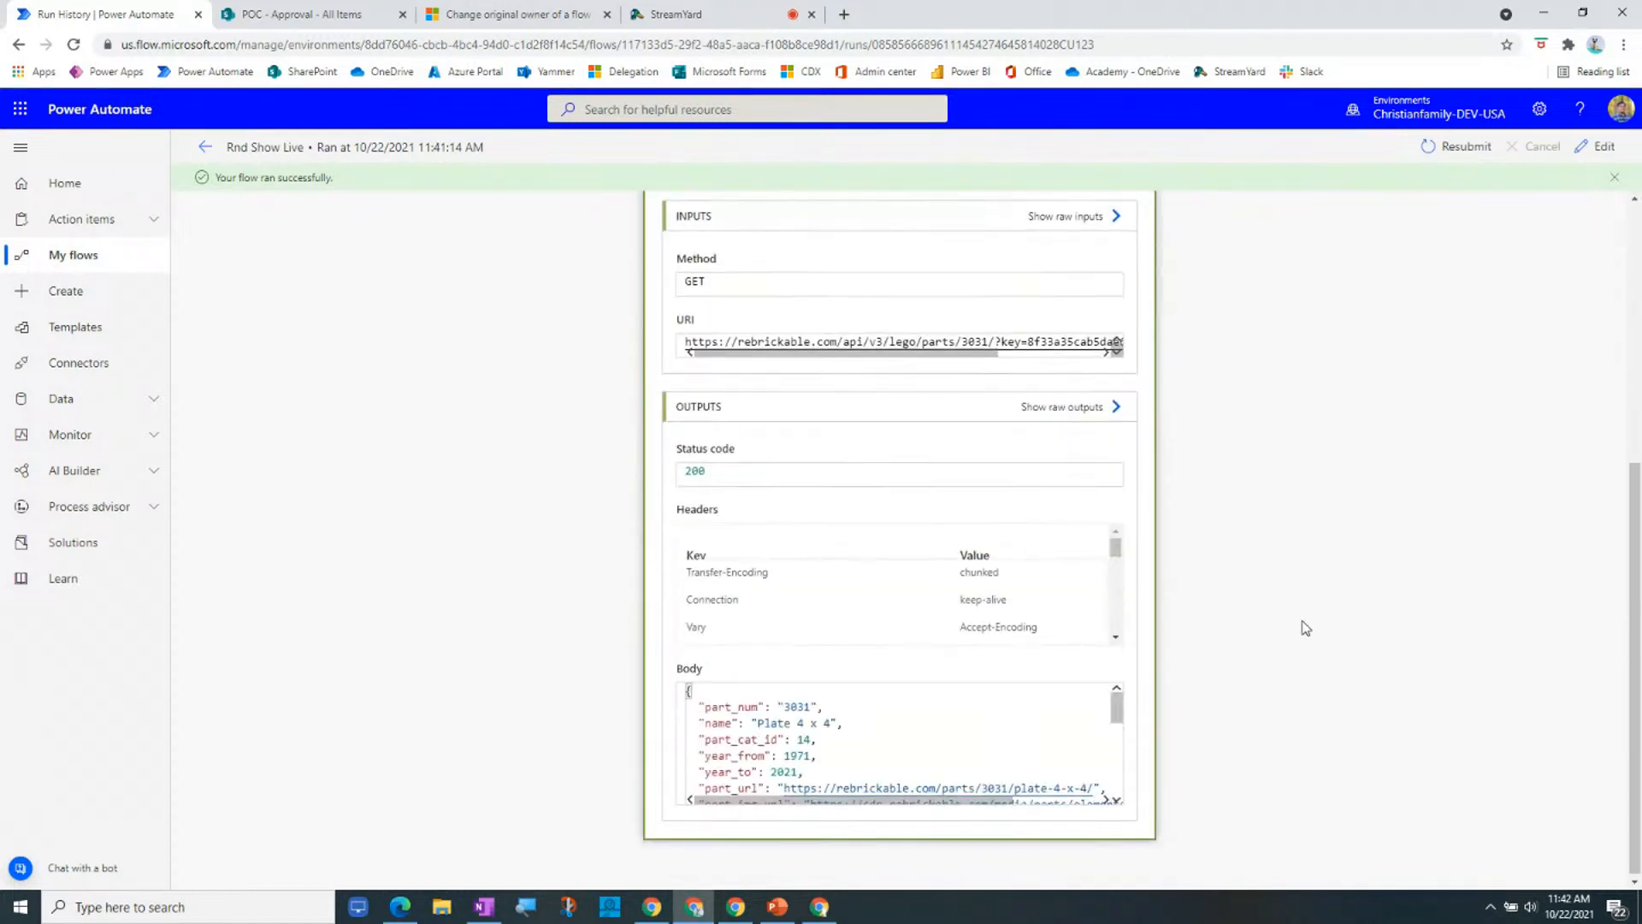
# Step: Select the HTTP step's entire JSON response body for copying
pyautogui.click(844, 685)
pyautogui.hotkey('shift', 'Down')
pyautogui.hotkey('shift', 'Down')
pyautogui.hotkey('shift', 'Down')
pyautogui.hotkey('shift', 'Down')
pyautogui.hotkey('shift', 'Down')
pyautogui.hotkey('shift', 'Down')
pyautogui.hotkey('shift', 'Down')
pyautogui.hotkey('shift', 'Down')
pyautogui.hotkey('shift', 'Down')
pyautogui.hotkey('shift', 'Down')
pyautogui.hotkey('shift', 'Down')
pyautogui.hotkey('shift', 'Down')
pyautogui.hotkey('shift', 'Down')
pyautogui.hotkey('shift', 'Down')
pyautogui.hotkey('shift', 'Down')
pyautogui.hotkey('shift', 'Down')
pyautogui.hotkey('shift', 'Down')
pyautogui.hotkey('shift', 'Down')
pyautogui.hotkey('shift', 'Down')
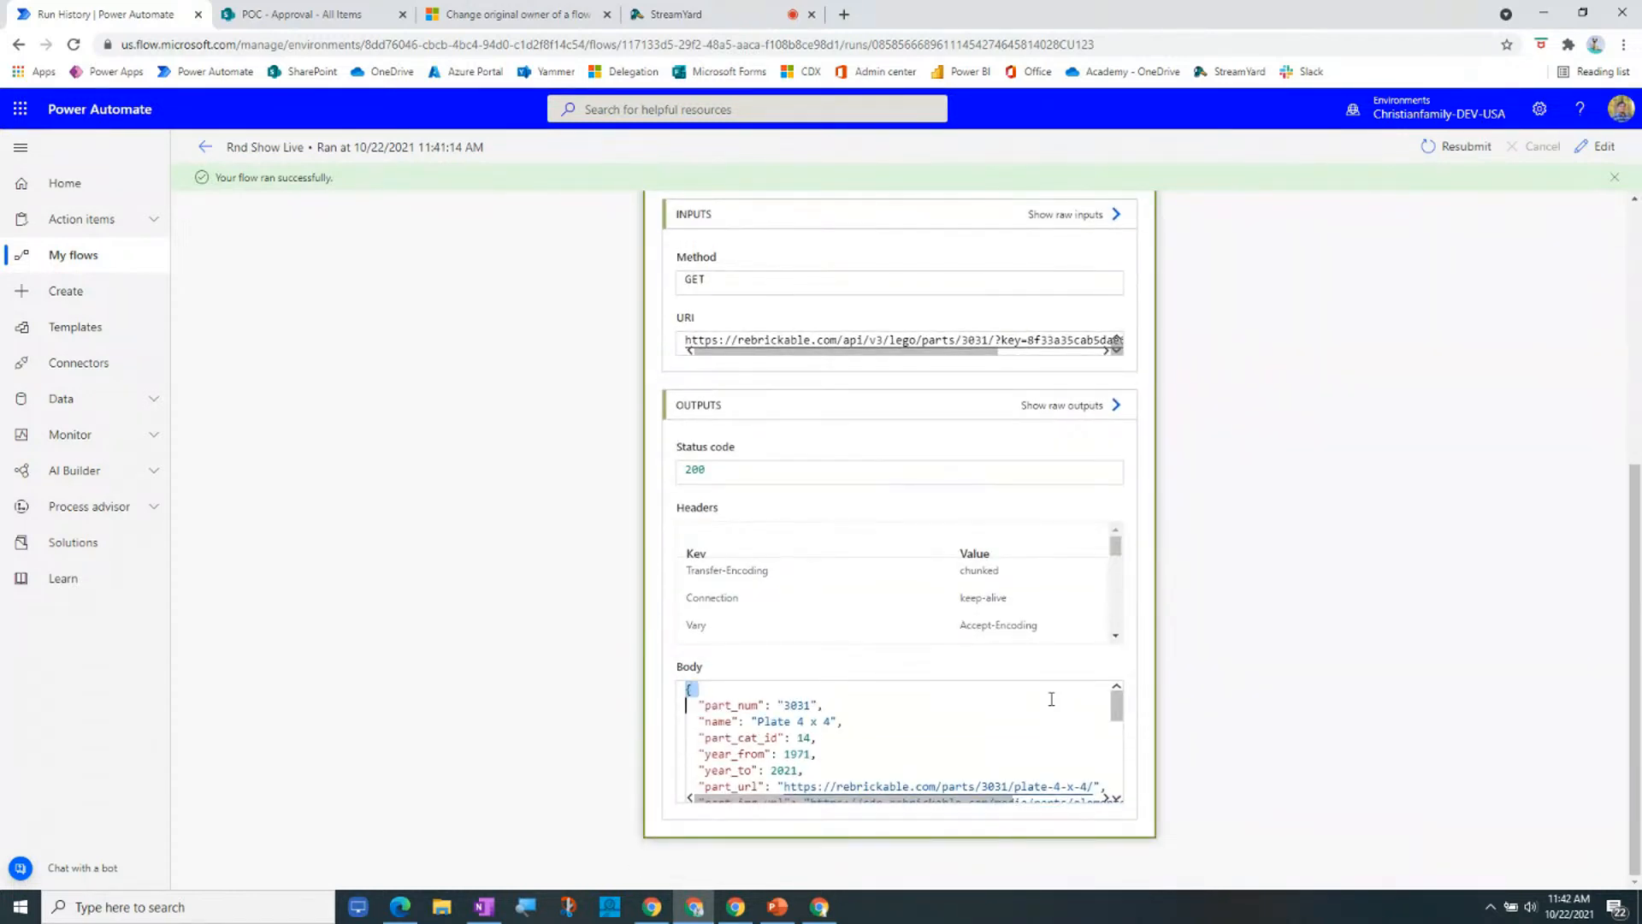
pyautogui.hotkey('shift', 'Down')
pyautogui.hotkey('shift', 'Down')
pyautogui.hotkey('shift', 'Down')
pyautogui.hotkey('shift', 'Down')
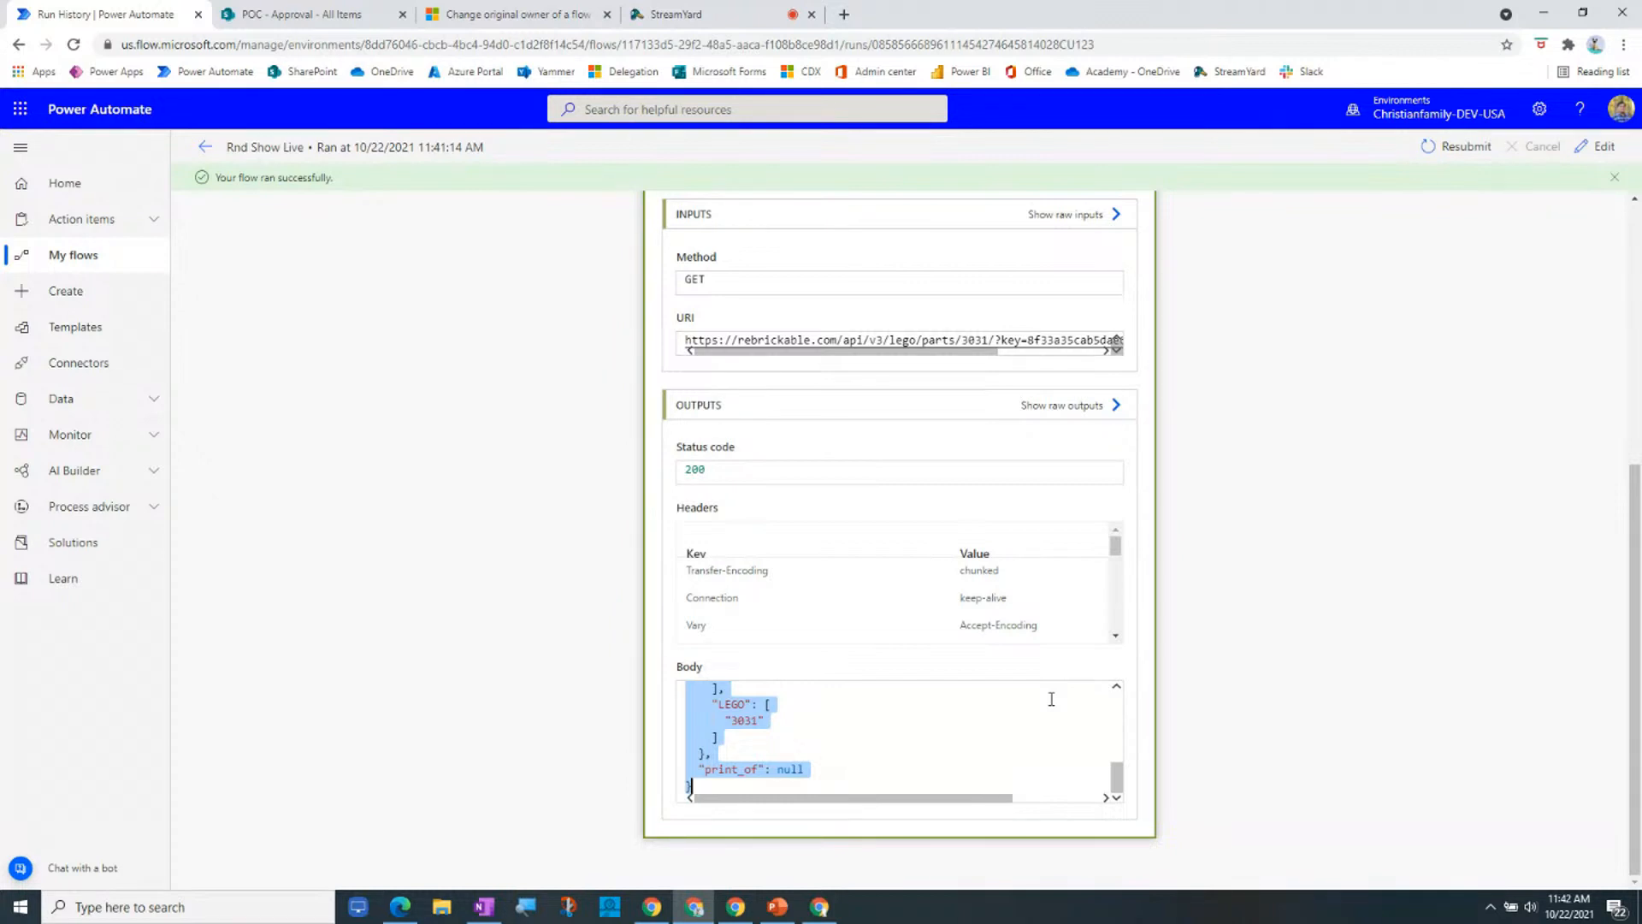
pyautogui.rightClick(697, 703)
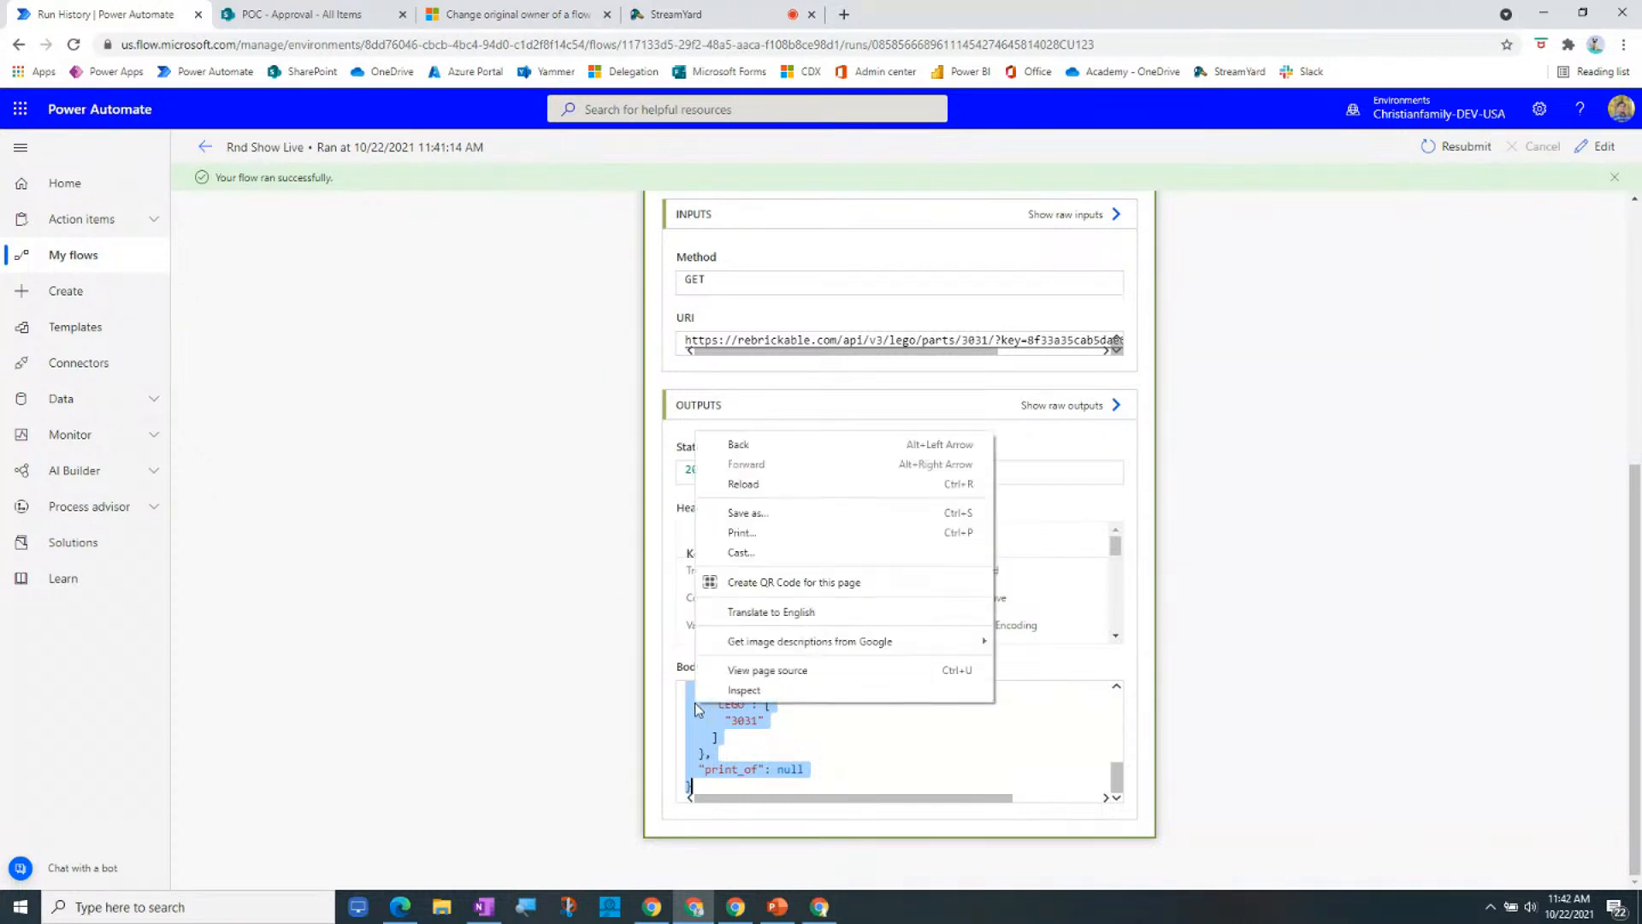
pyautogui.click(1364, 763)
pyautogui.click(733, 779)
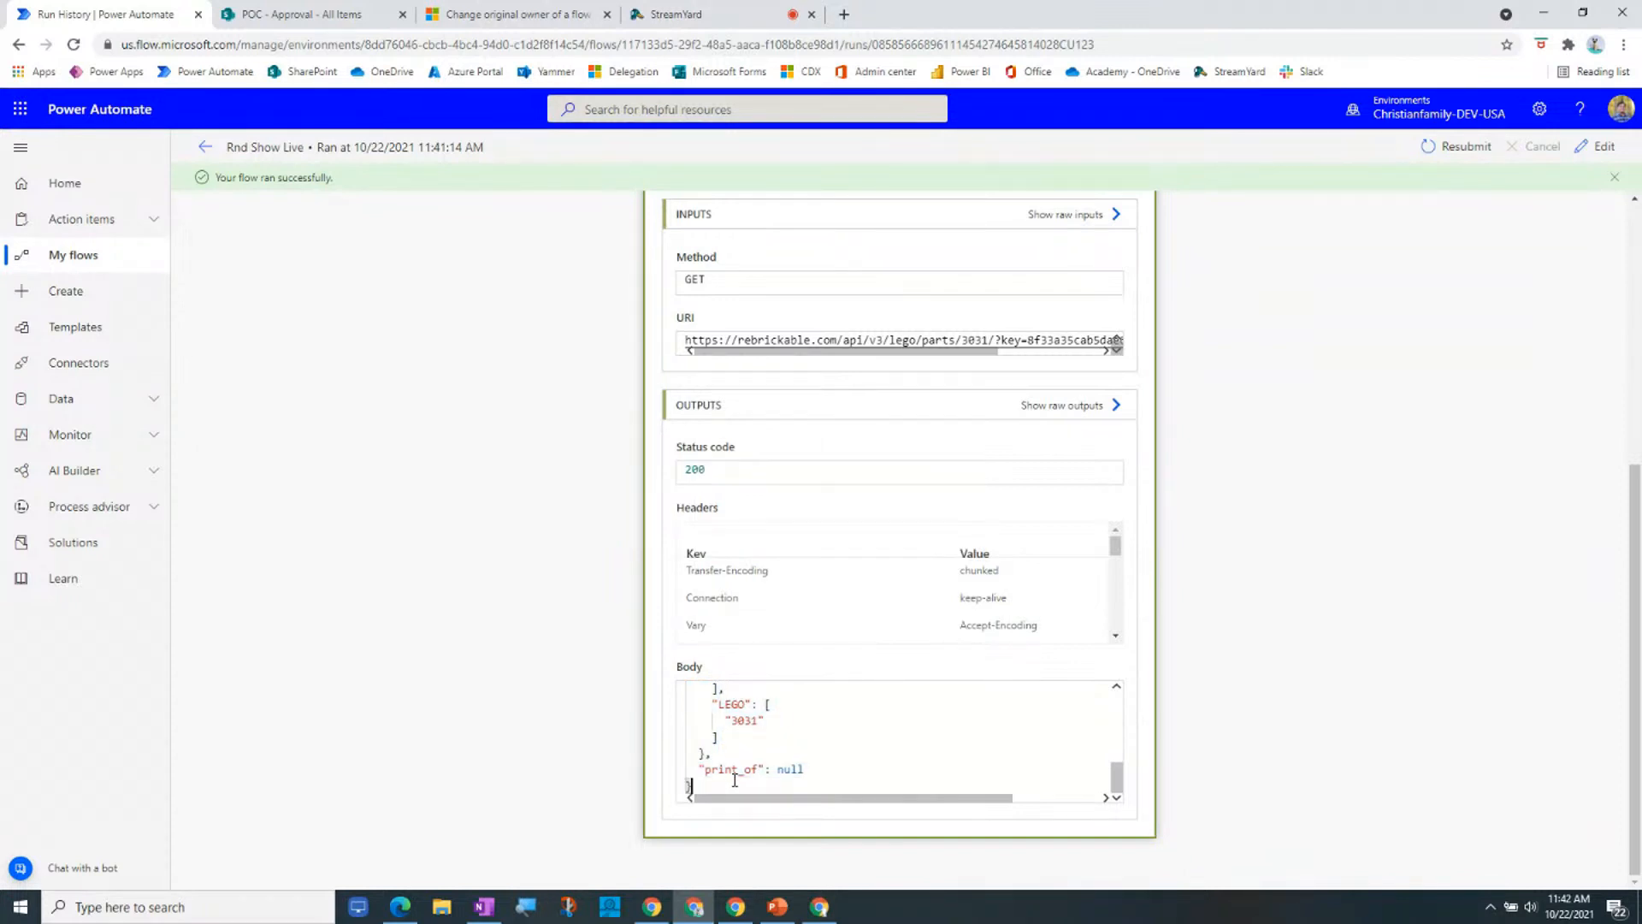
pyautogui.hotkey('shift', 'Up')
pyautogui.hotkey('shift', 'Up')
pyautogui.hotkey('shift', 'Up')
pyautogui.hotkey('shift', 'Up')
pyautogui.hotkey('shift', 'Up')
pyautogui.hotkey('shift', 'Up')
pyautogui.hotkey('shift', 'Up')
pyautogui.hotkey('shift', 'Up')
pyautogui.hotkey('shift', 'Up')
pyautogui.hotkey('shift', 'Up')
pyautogui.hotkey('shift', 'Up')
pyautogui.hotkey('shift', 'Up')
pyautogui.hotkey('shift', 'Up')
pyautogui.hotkey('shift', 'Up')
pyautogui.hotkey('shift', 'Up')
pyautogui.hotkey('shift', 'Up')
pyautogui.hotkey('shift', 'Up')
pyautogui.hotkey('shift', 'Up')
pyautogui.hotkey('shift', 'Up')
pyautogui.hotkey('shift', 'Up')
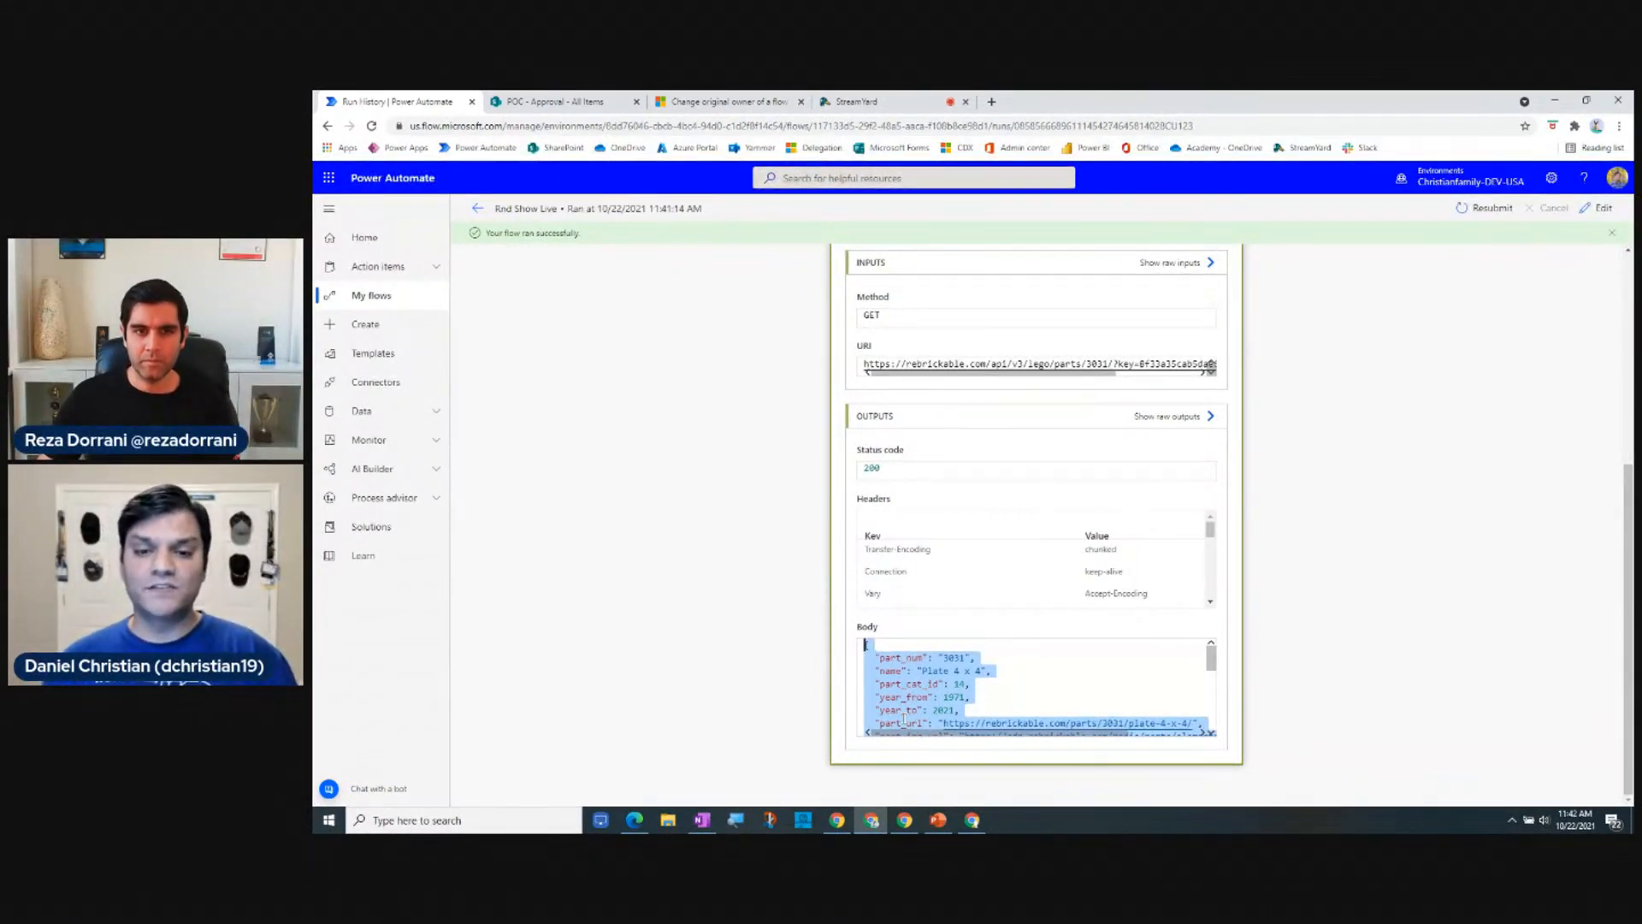
# Step: In the editor, add a Parse JSON action after the HTTP step
pyautogui.click(1597, 208)
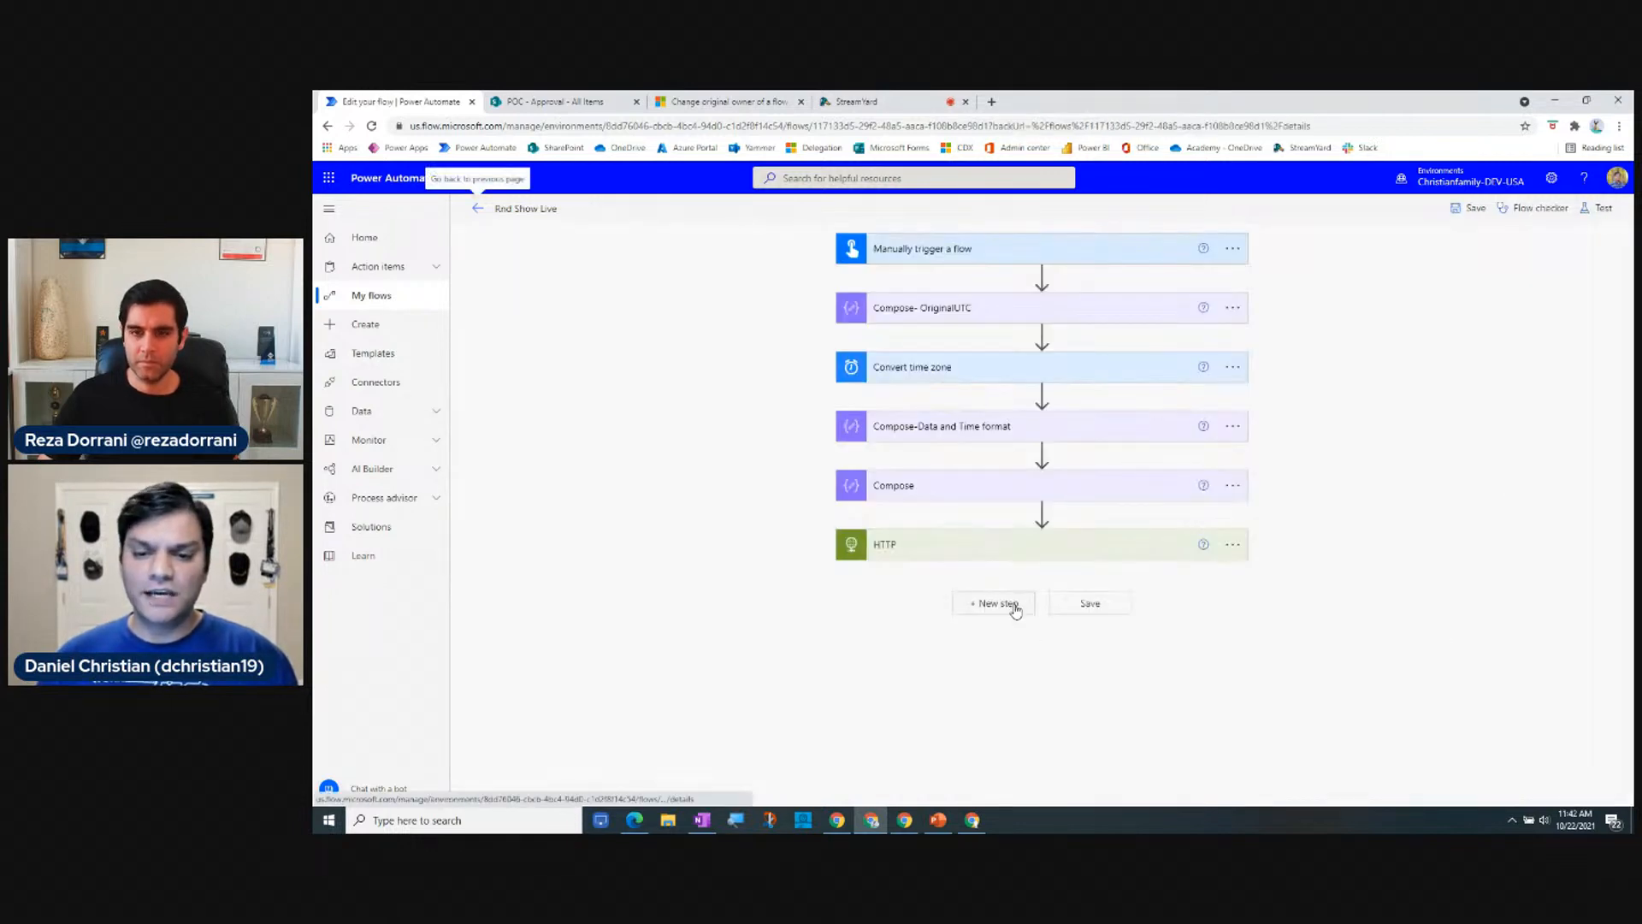
pyautogui.click(995, 603)
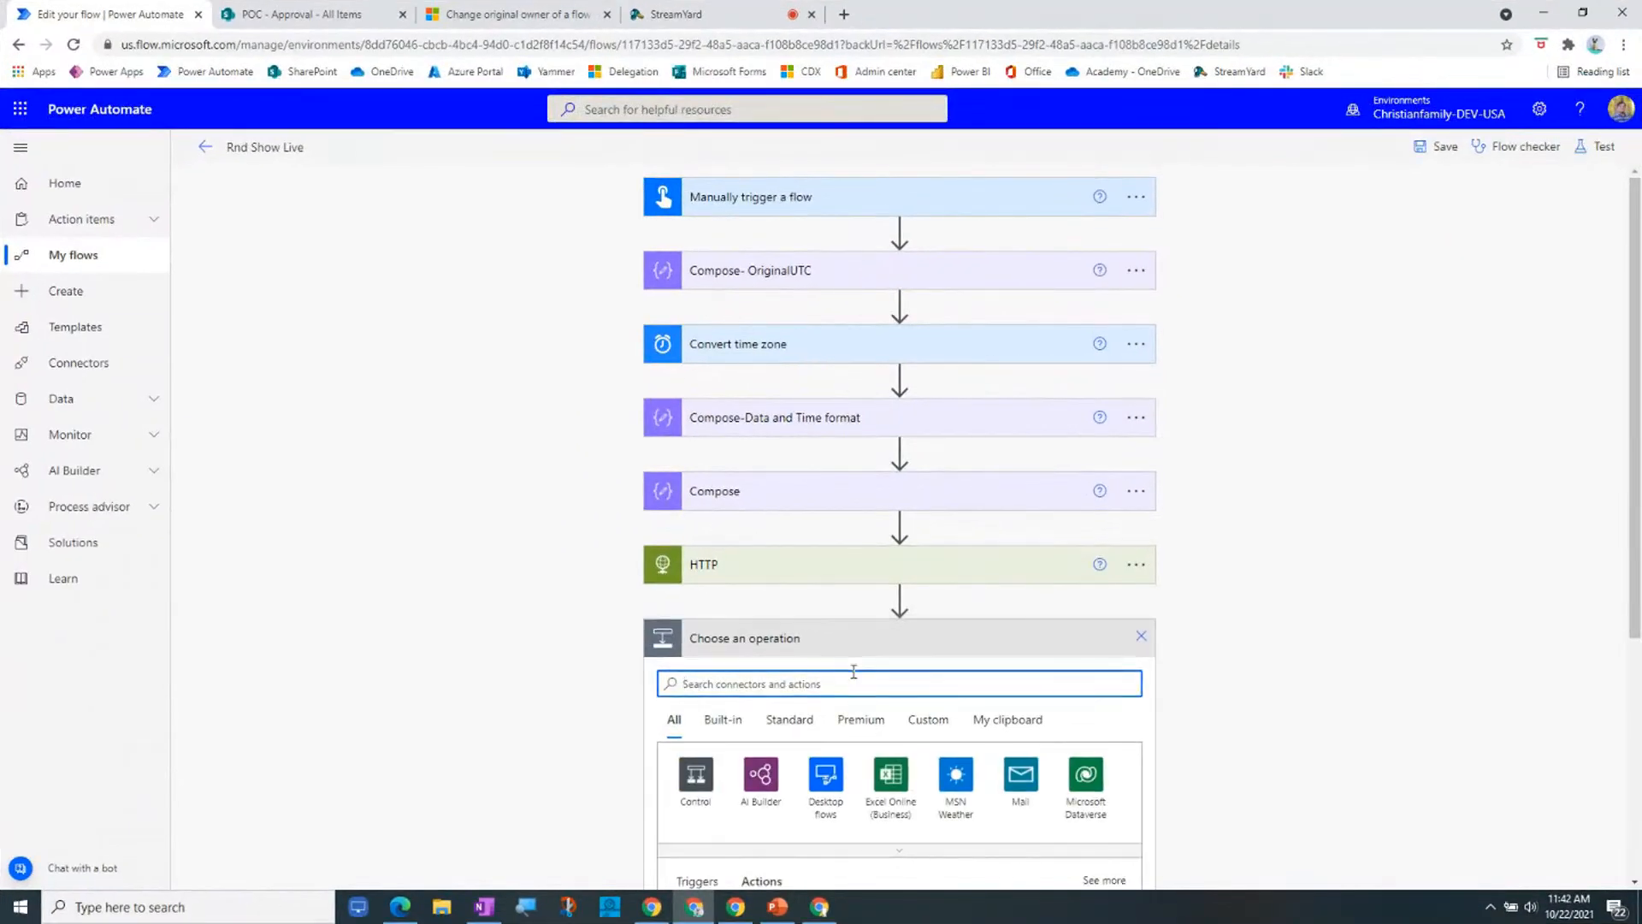
pyautogui.write('parse')
pyautogui.scroll(-4, 1476, 749)
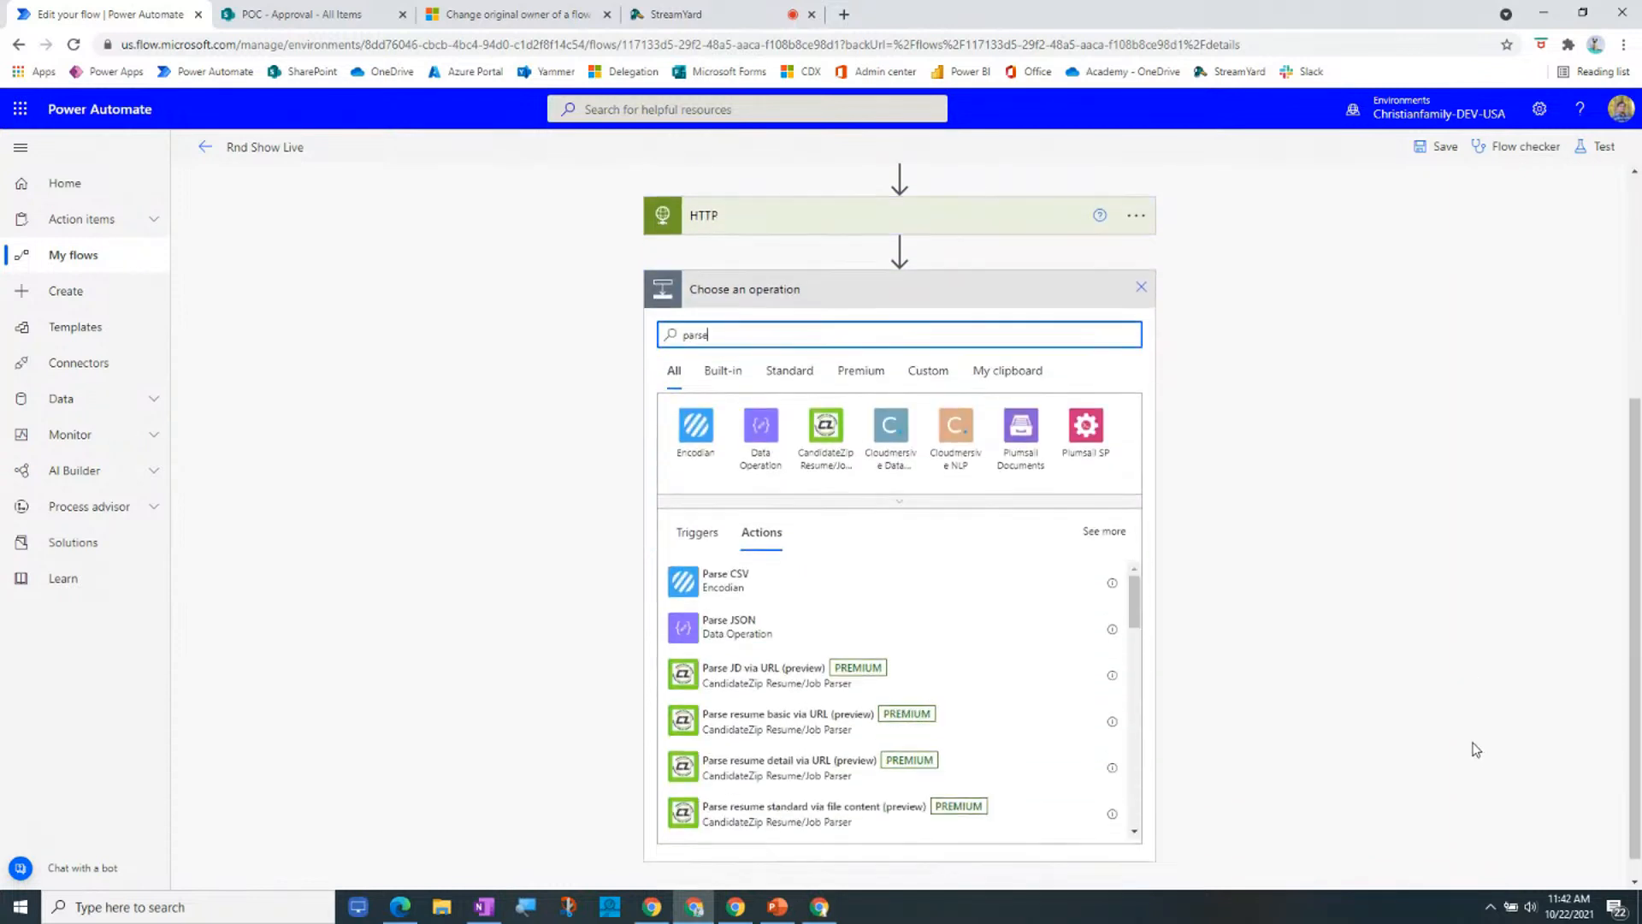
pyautogui.click(737, 626)
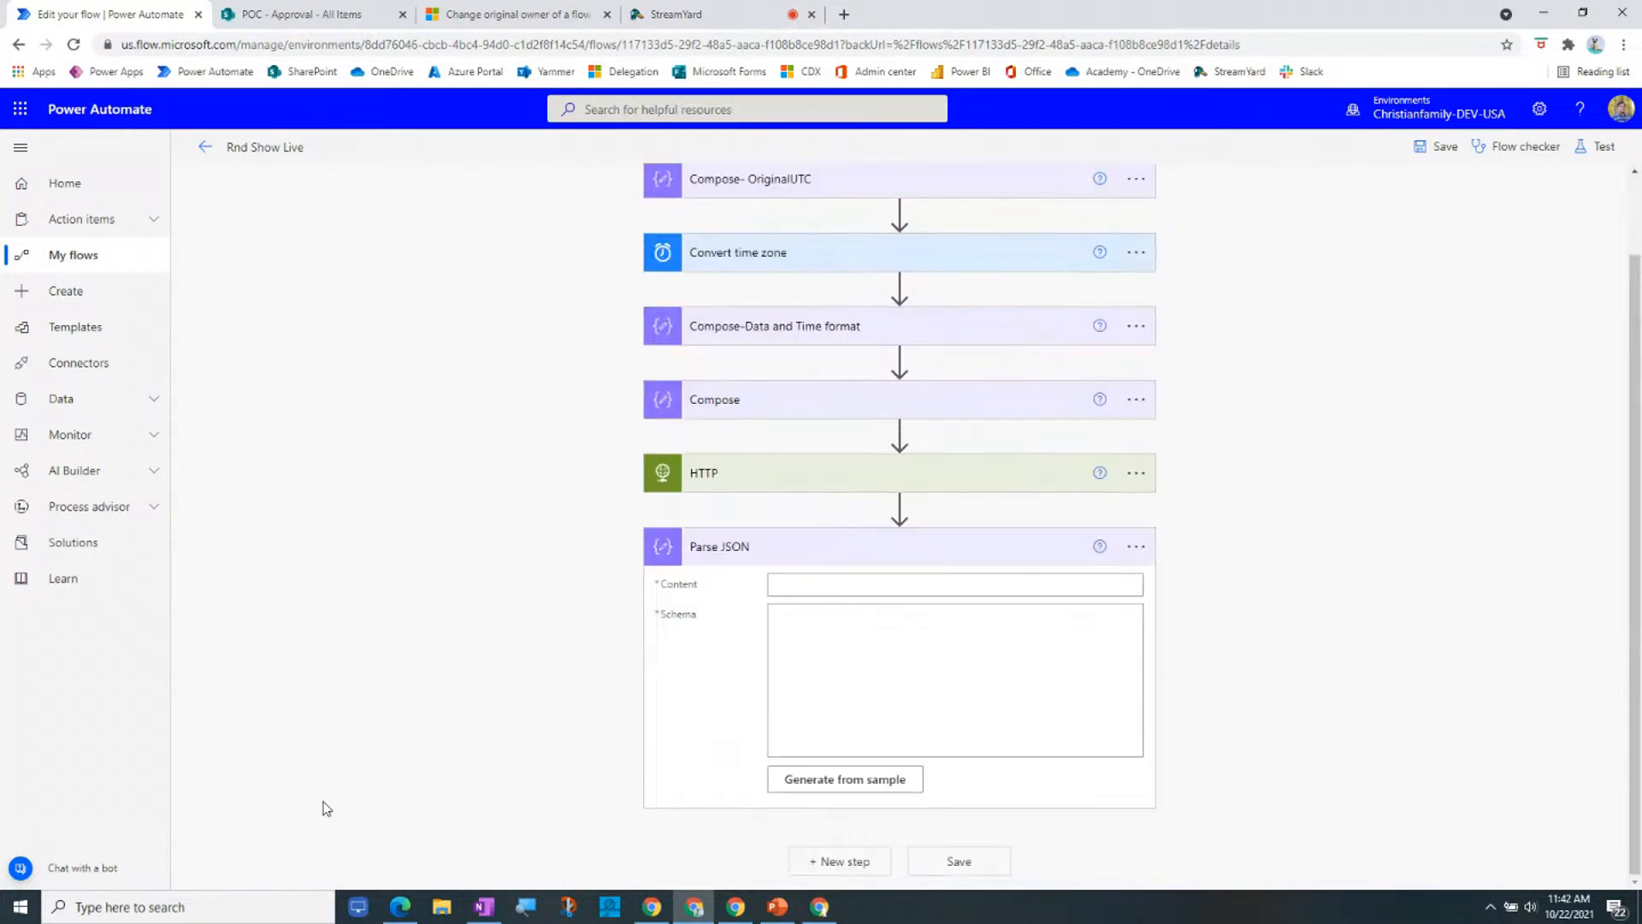
# Step: Set Parse JSON's Content to the HTTP Body and generate its schema from the pasted sample JSON
pyautogui.click(832, 588)
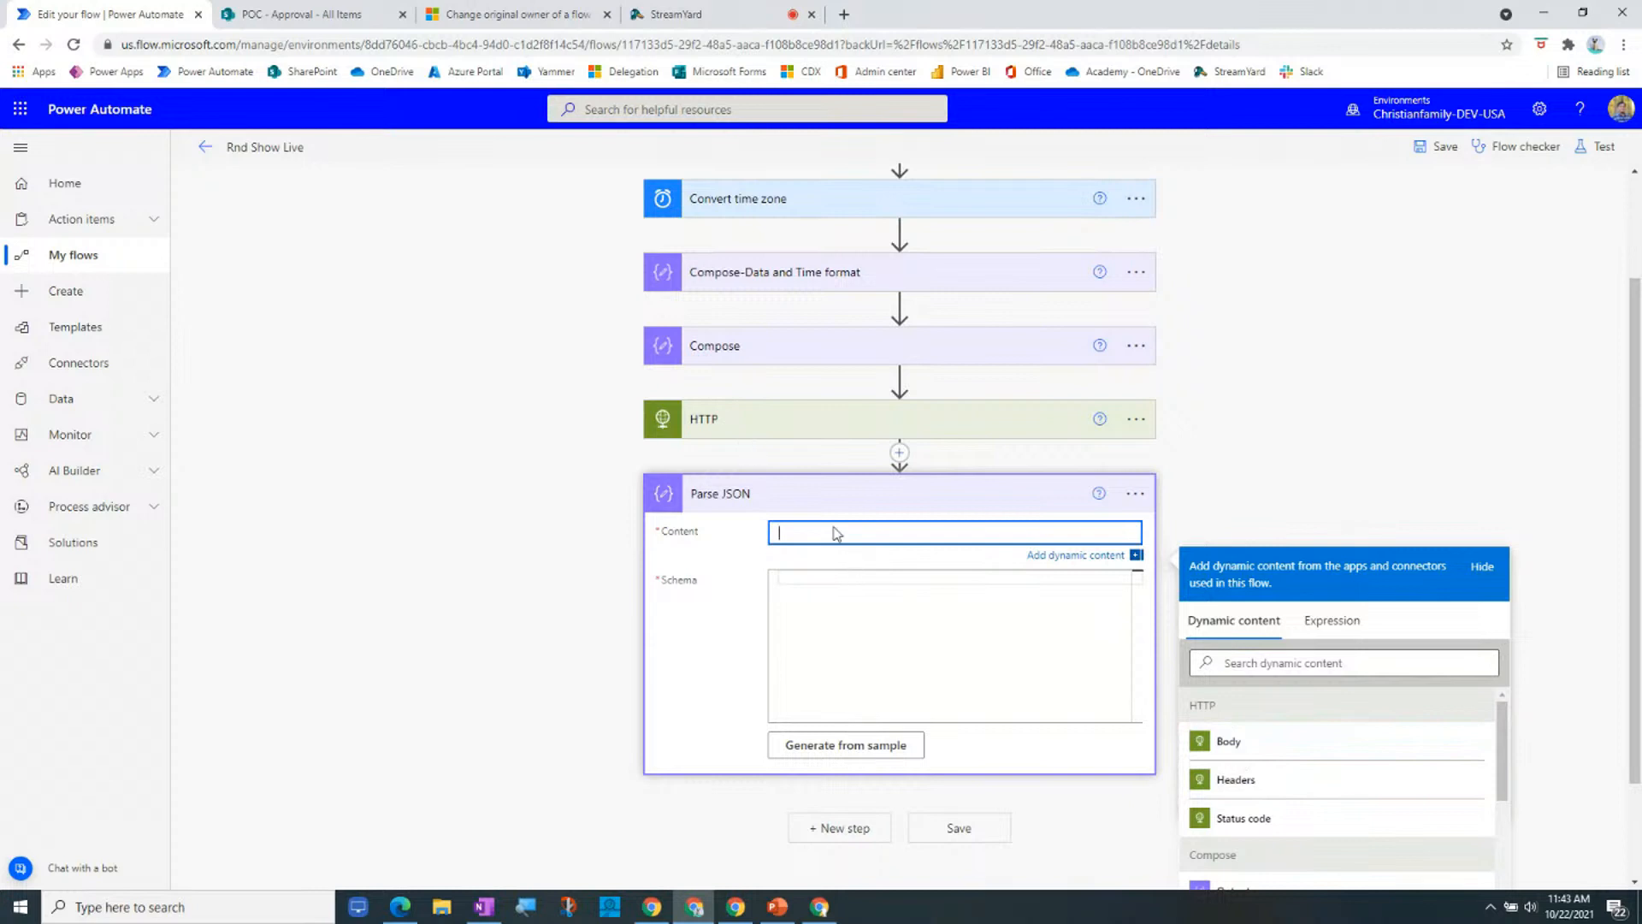
pyautogui.click(1297, 751)
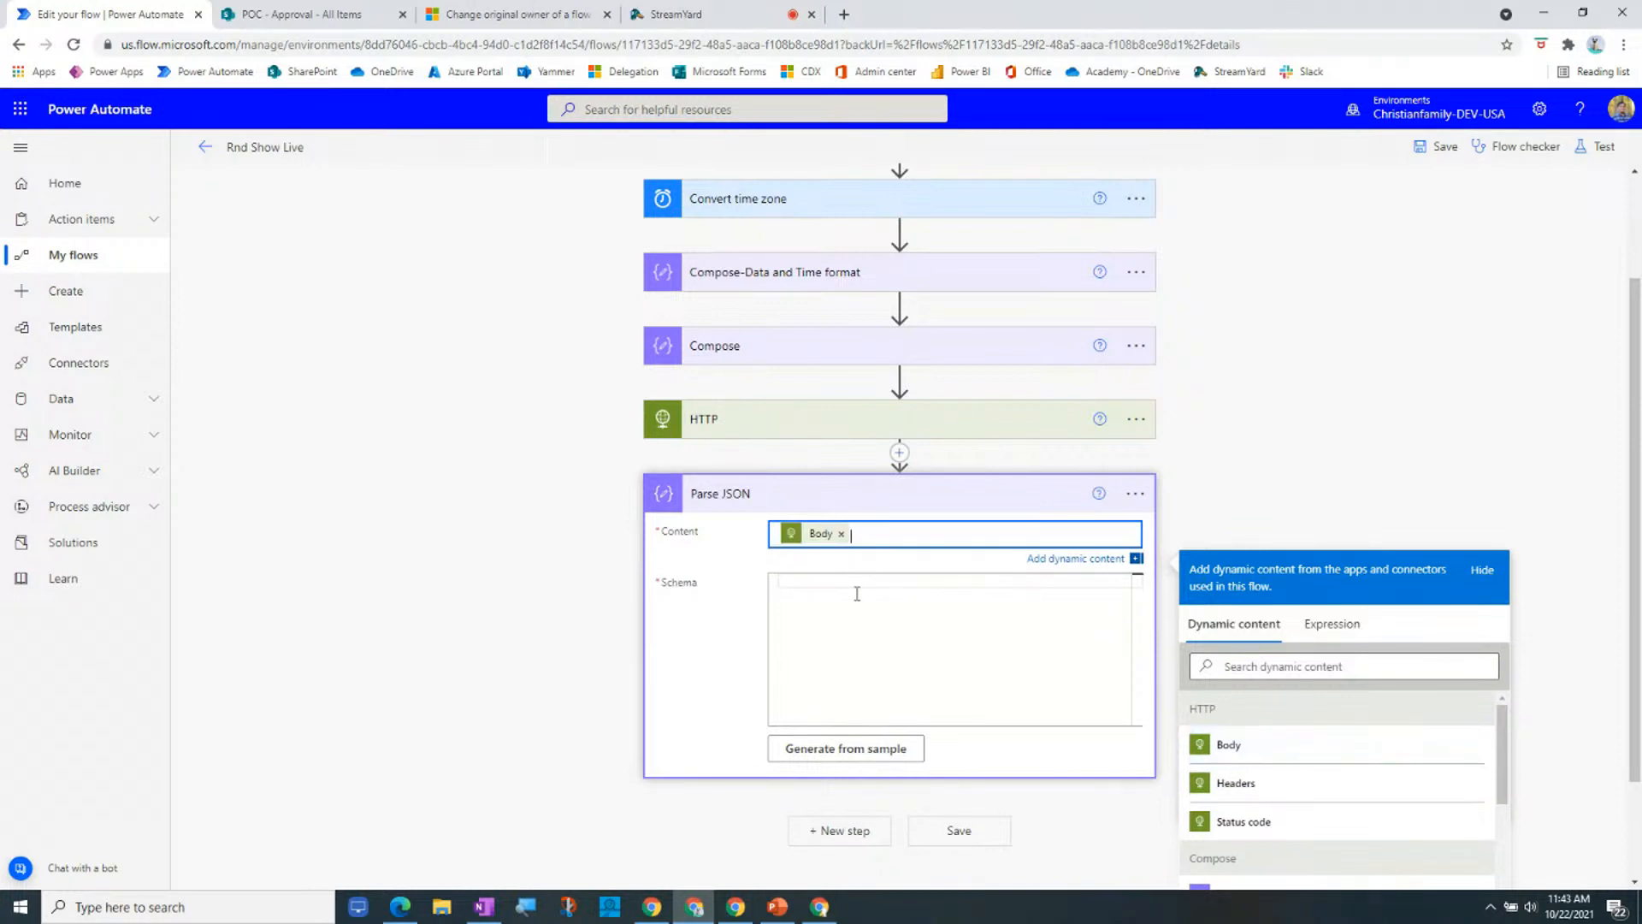
pyautogui.click(880, 757)
pyautogui.hotkey('ctrl', 'v')
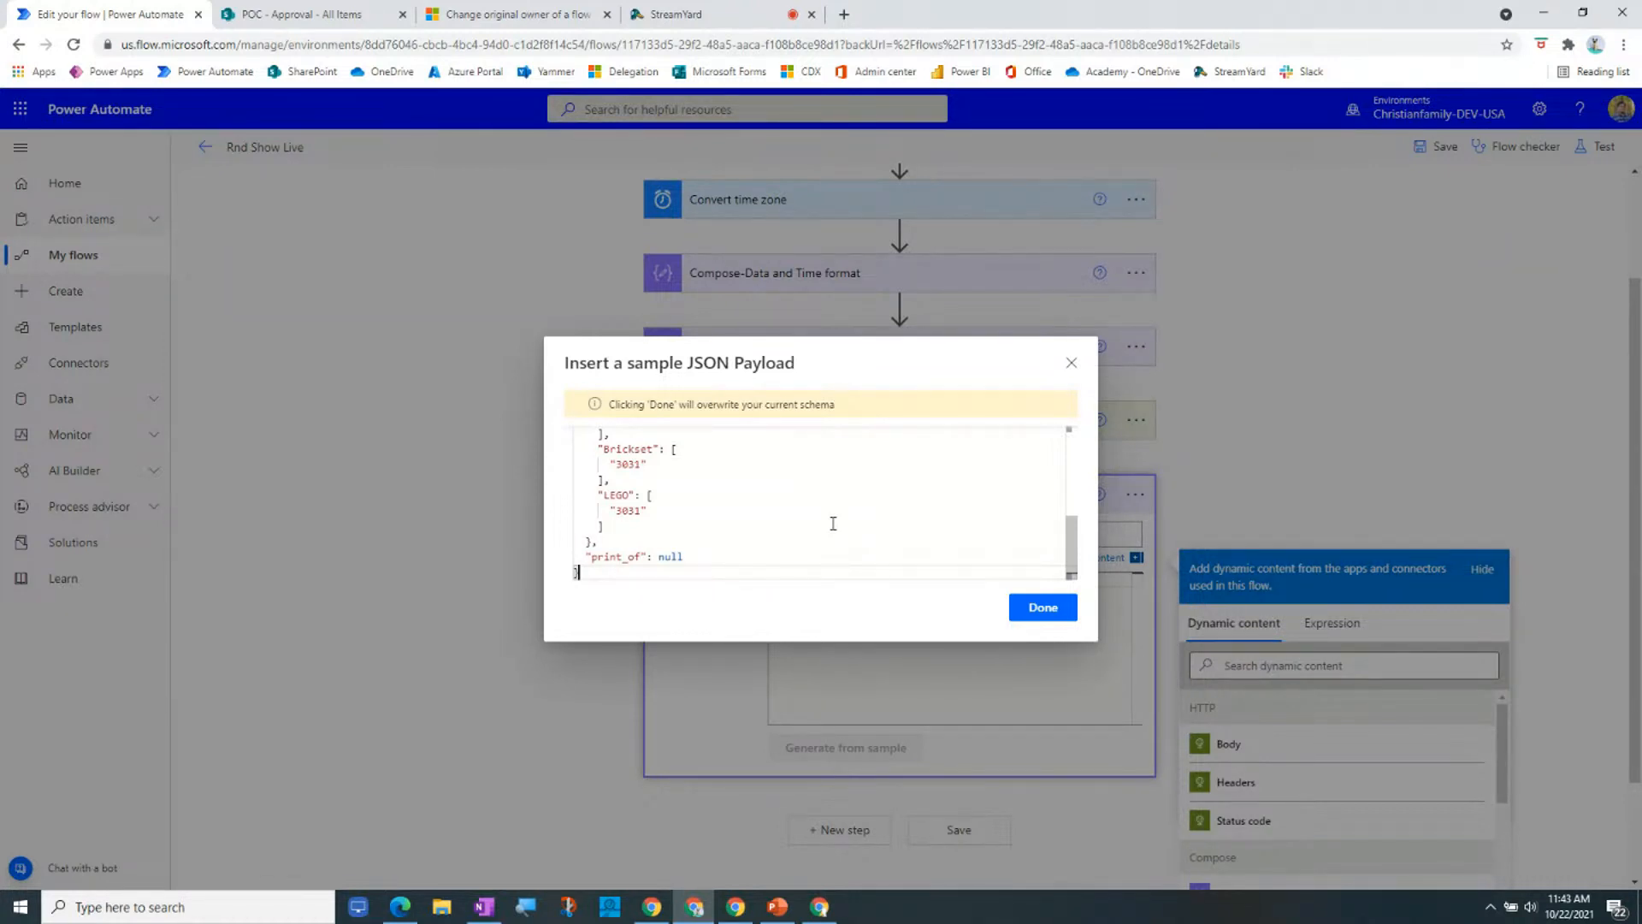
pyautogui.click(1042, 606)
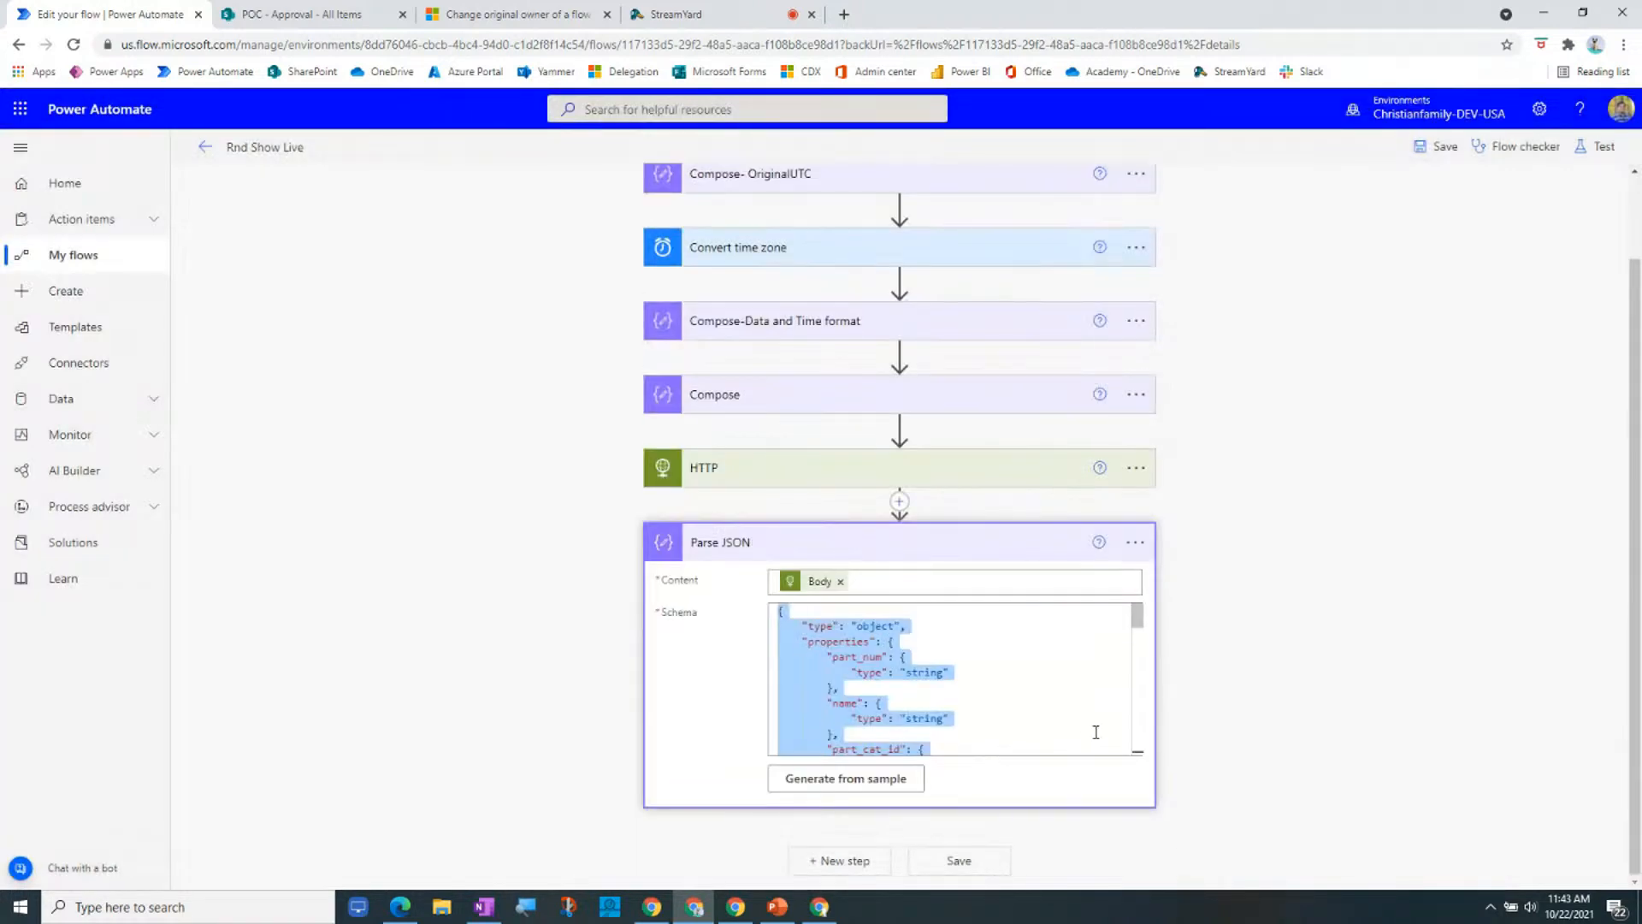
# Step: Save the flow and run a manual test with RawText 'Power apps is hard'
pyautogui.click(1445, 152)
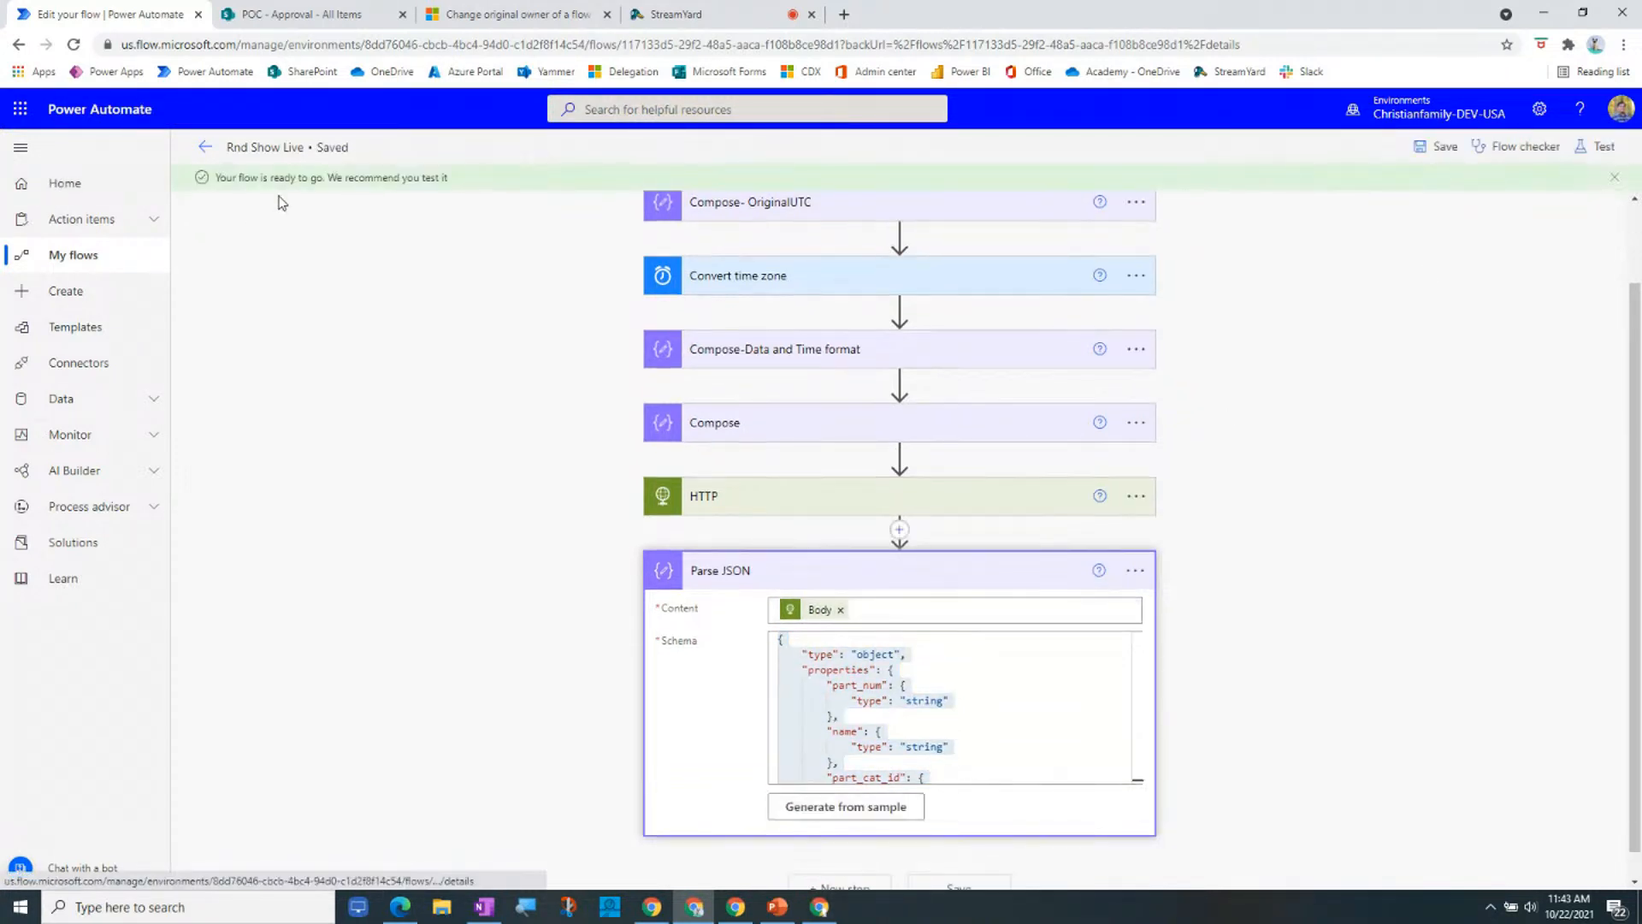
pyautogui.click(1613, 152)
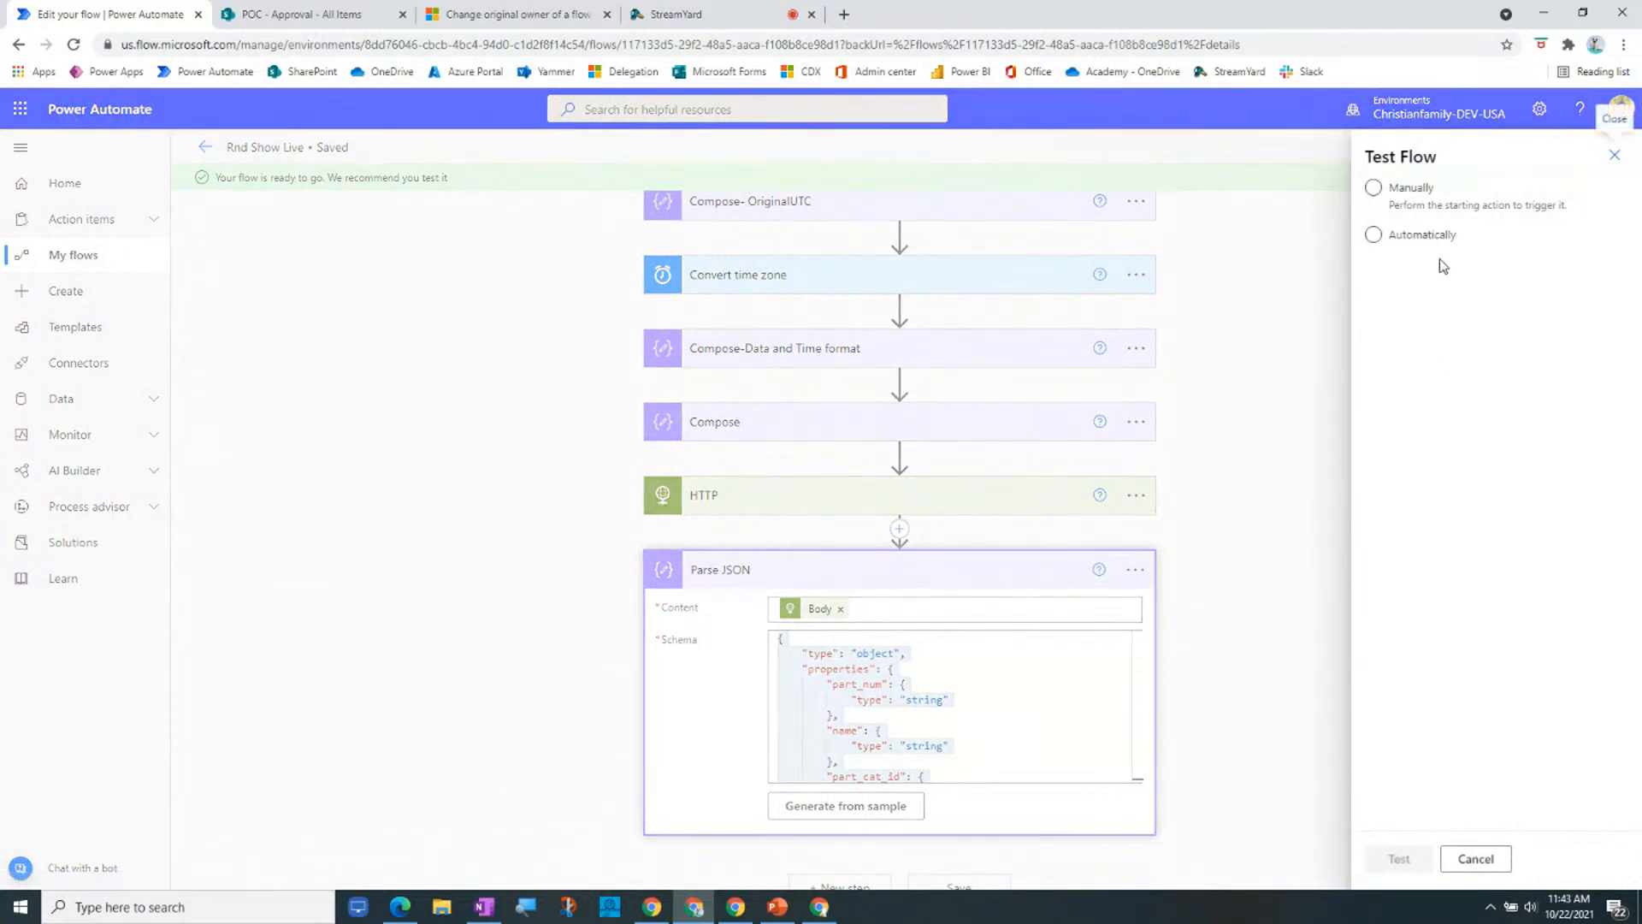
pyautogui.click(1407, 204)
pyautogui.click(1401, 861)
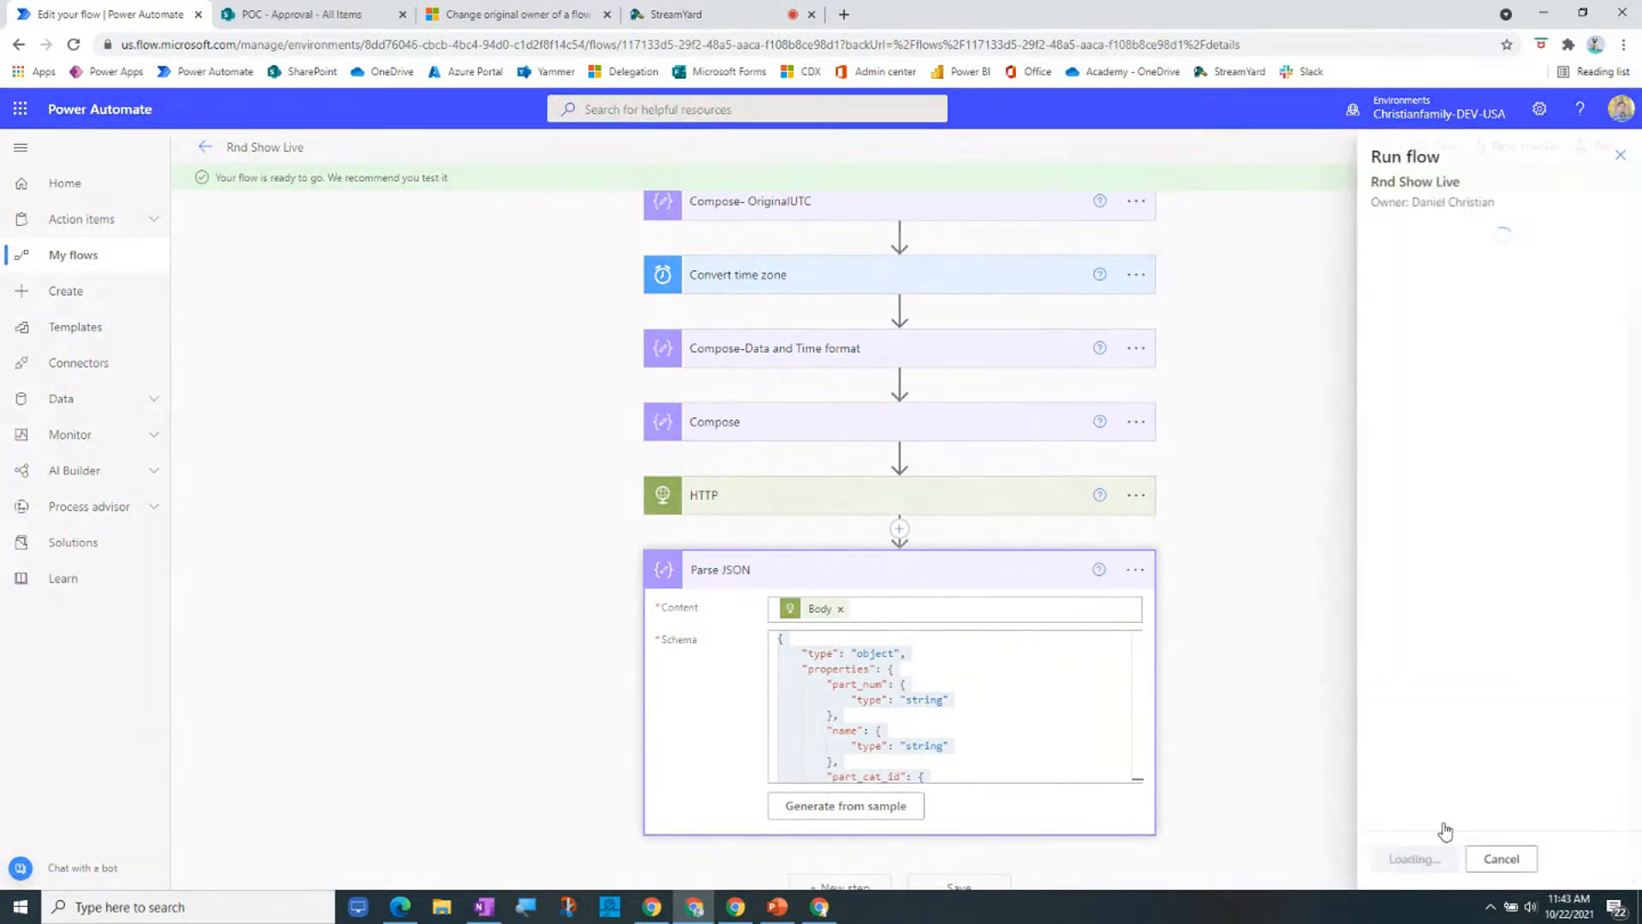
pyautogui.click(1449, 271)
pyautogui.write('Power apps is hard')
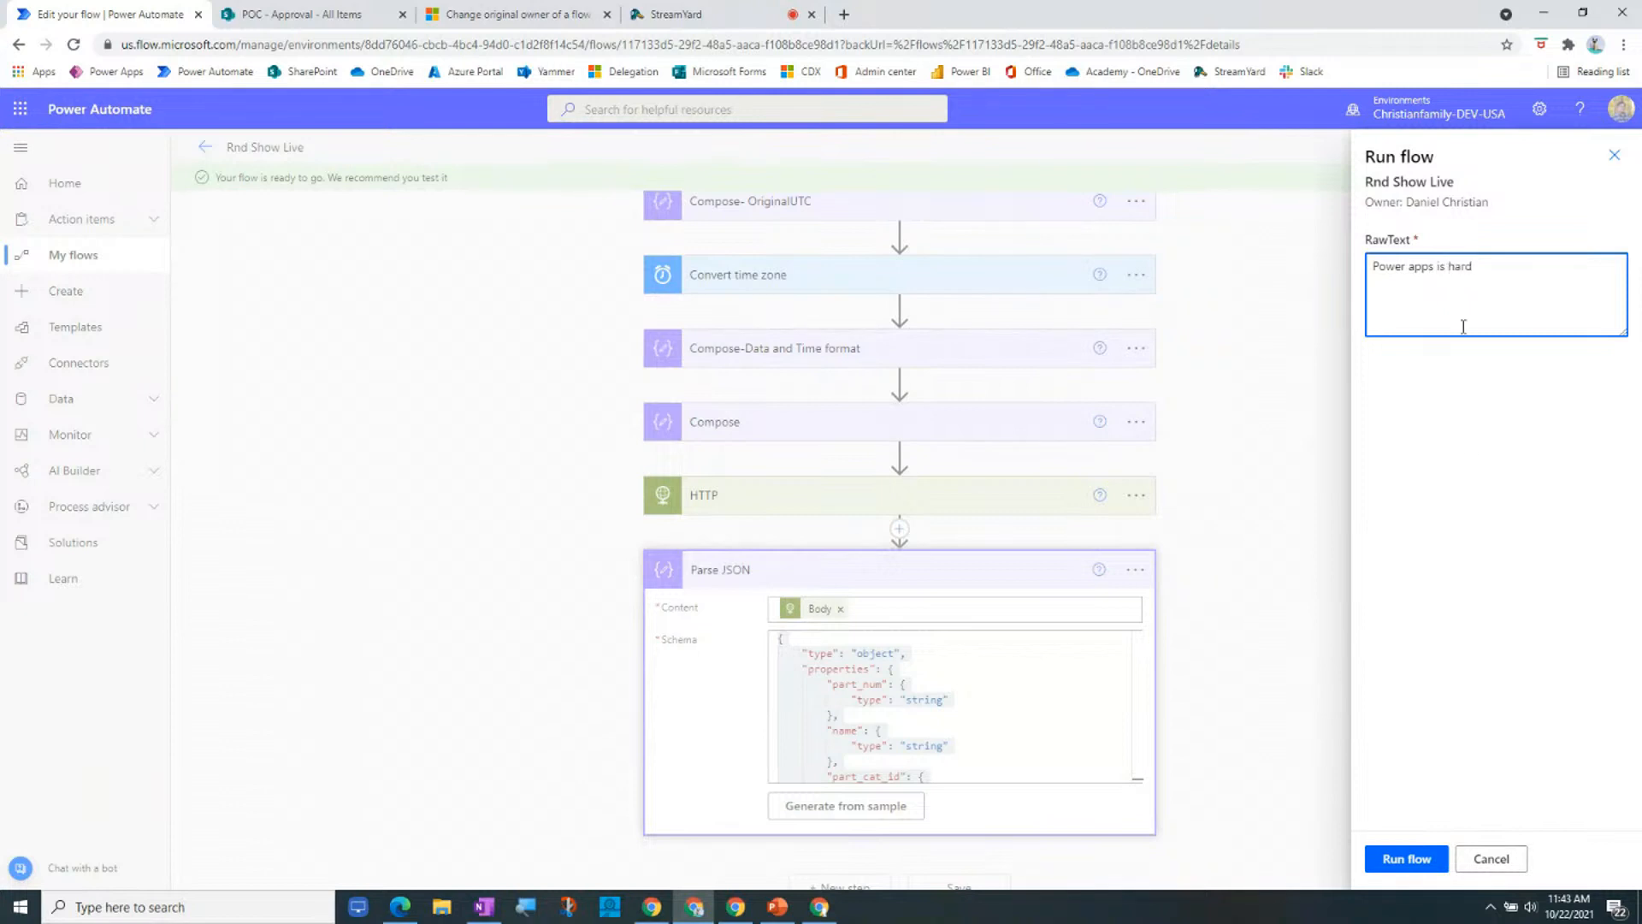
pyautogui.click(1400, 869)
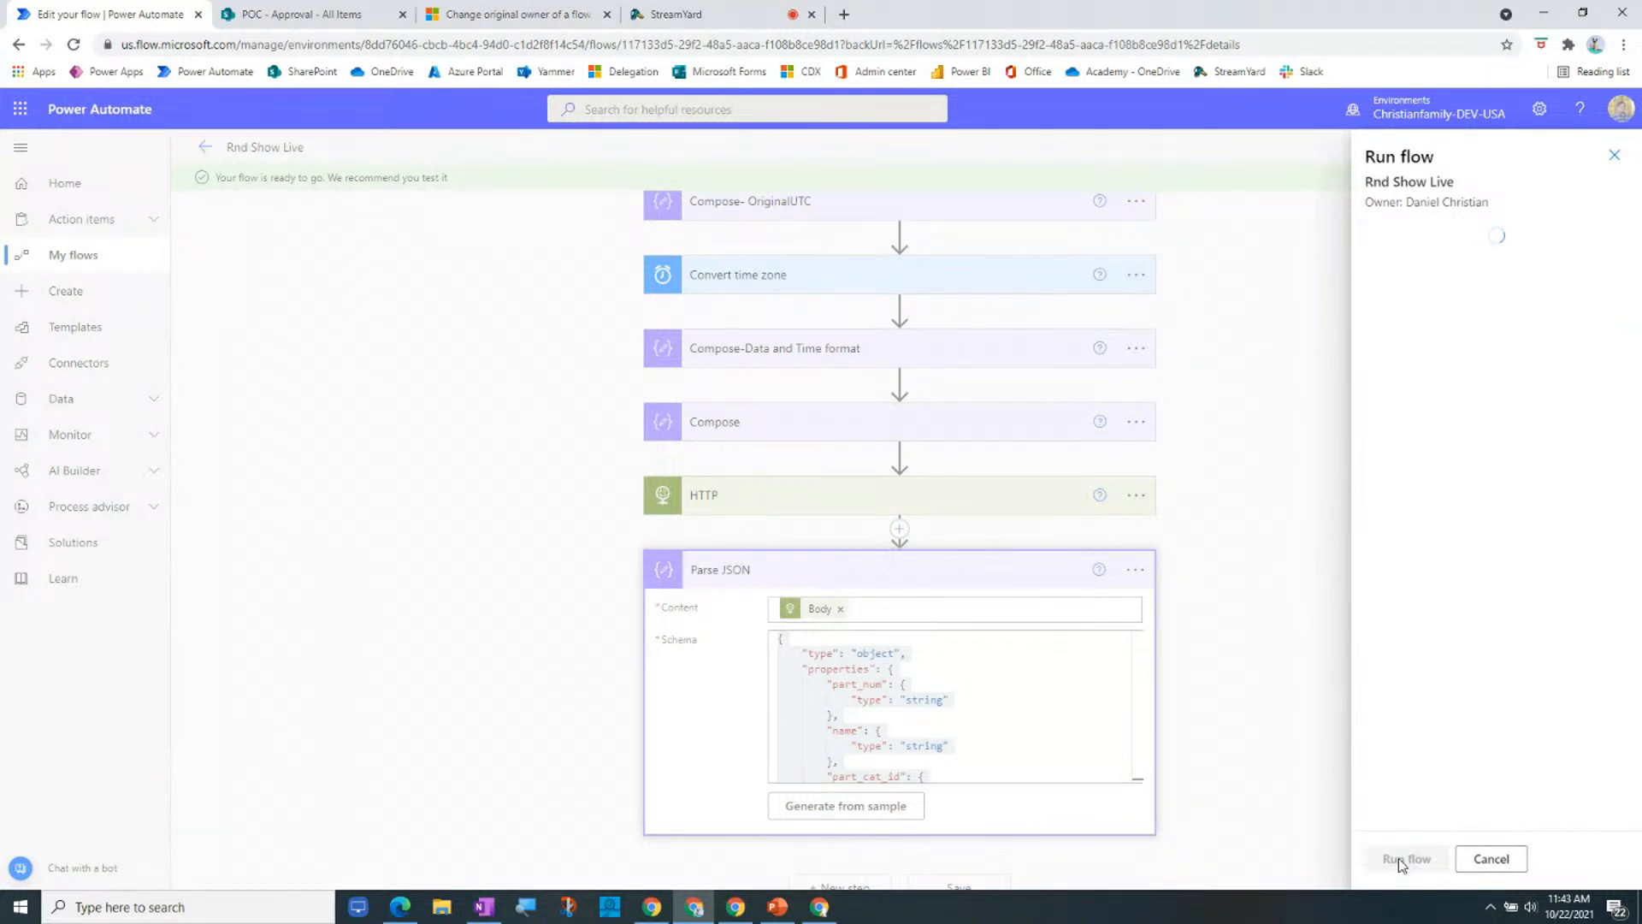
pyautogui.click(1399, 860)
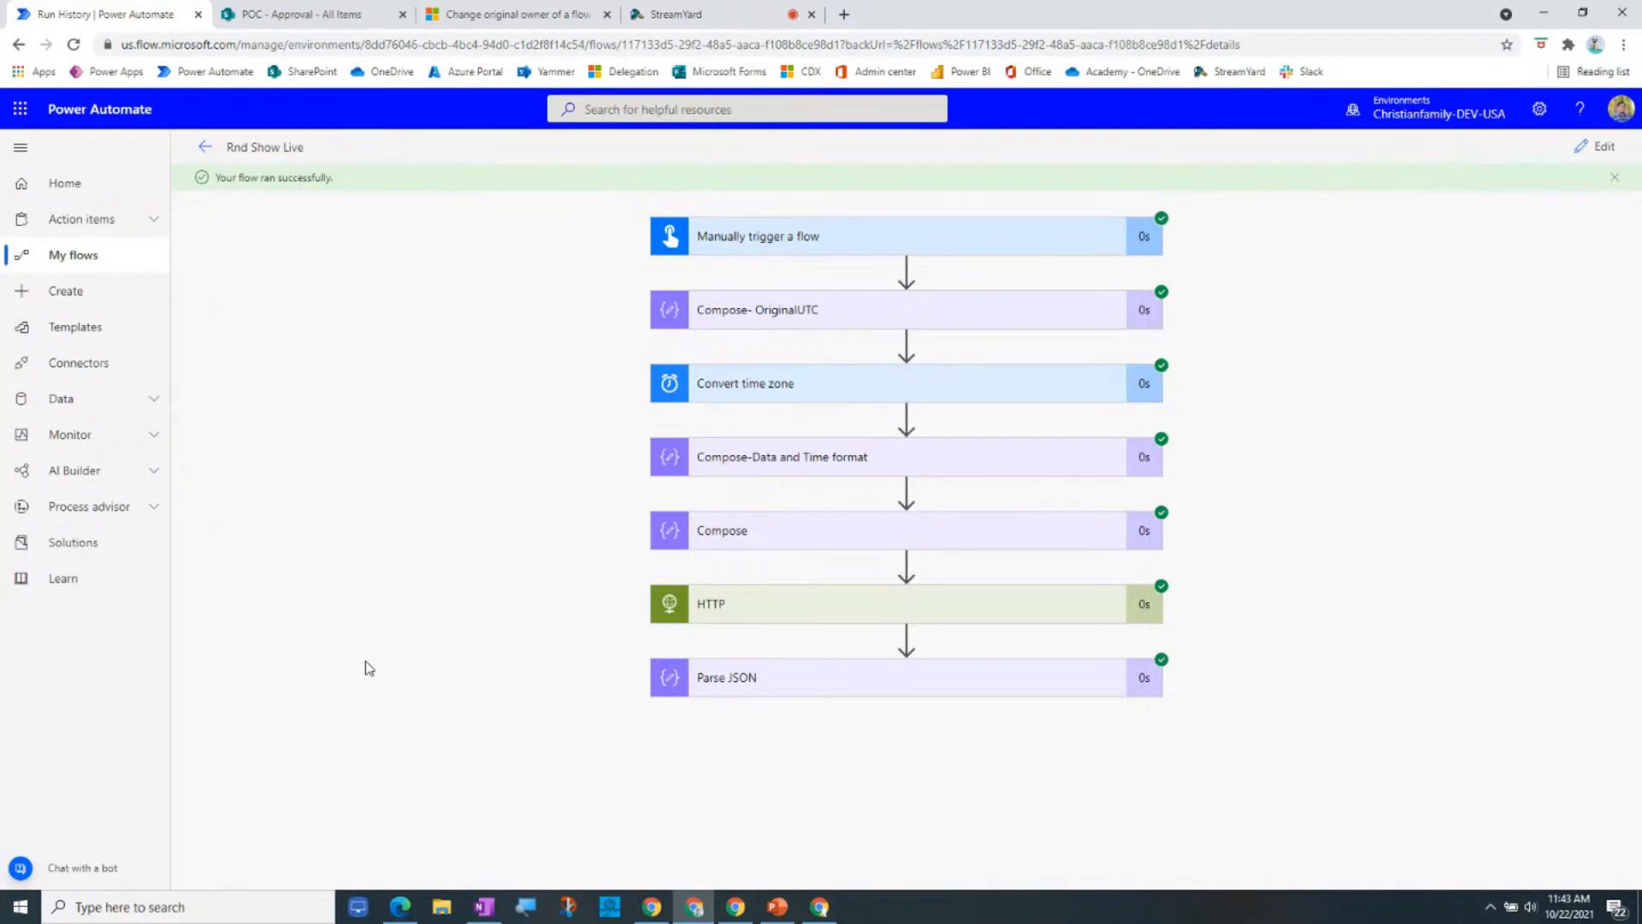
# Step: Review the Parse JSON step's output for part 3031, then return to the editor
pyautogui.click(809, 684)
pyautogui.scroll(-5, 414, 694)
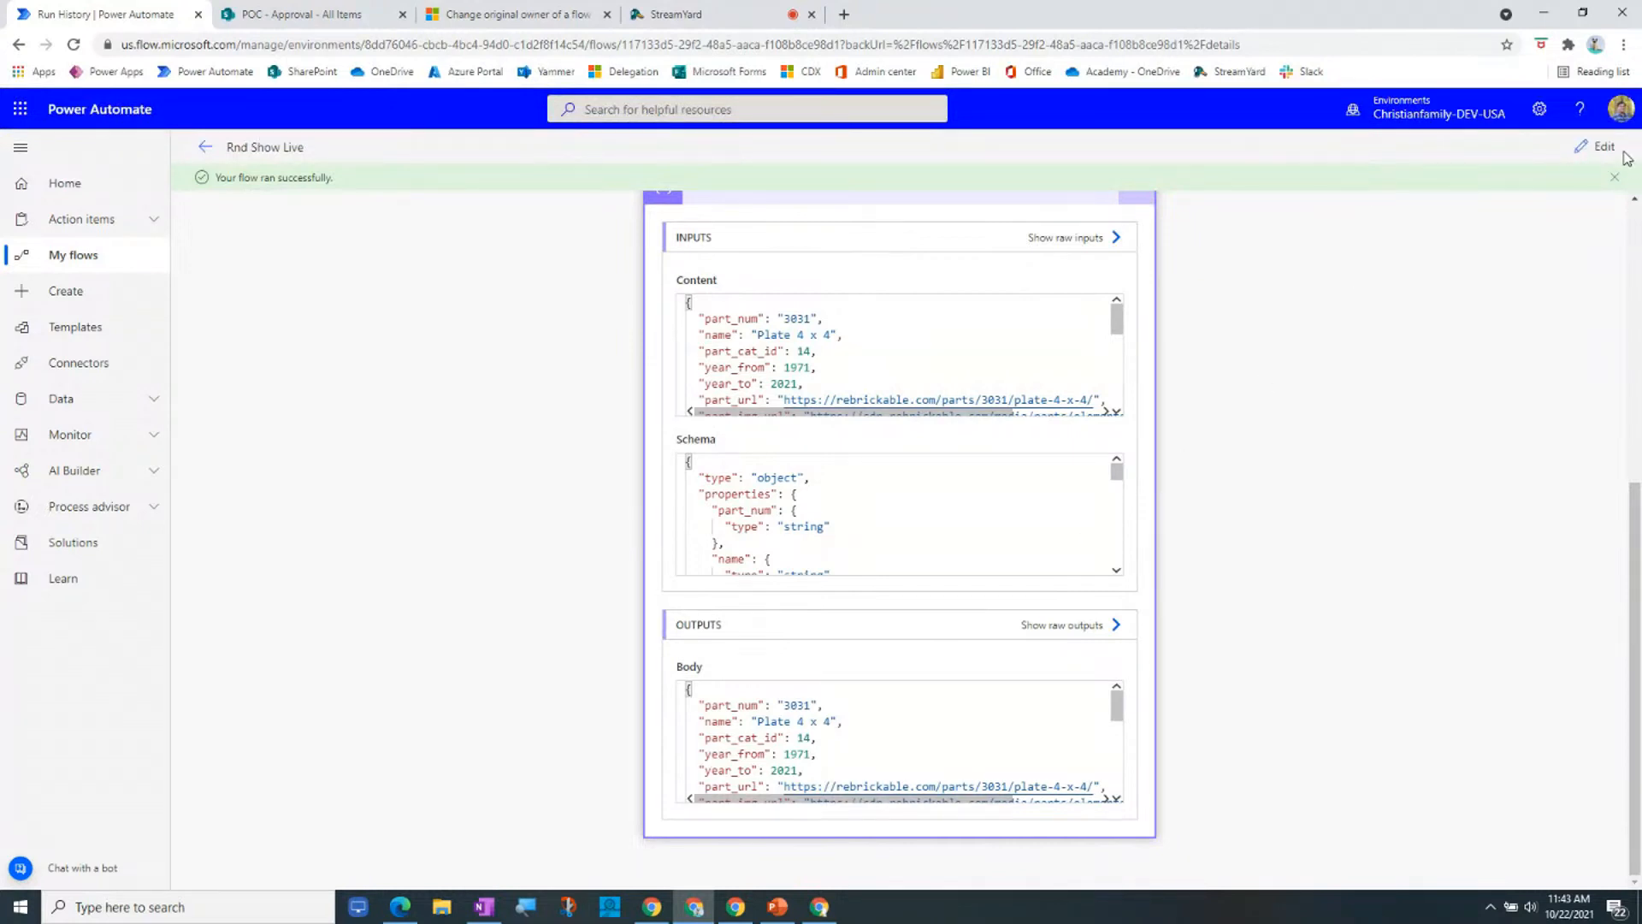
pyautogui.click(1596, 146)
pyautogui.scroll(-2, 1337, 603)
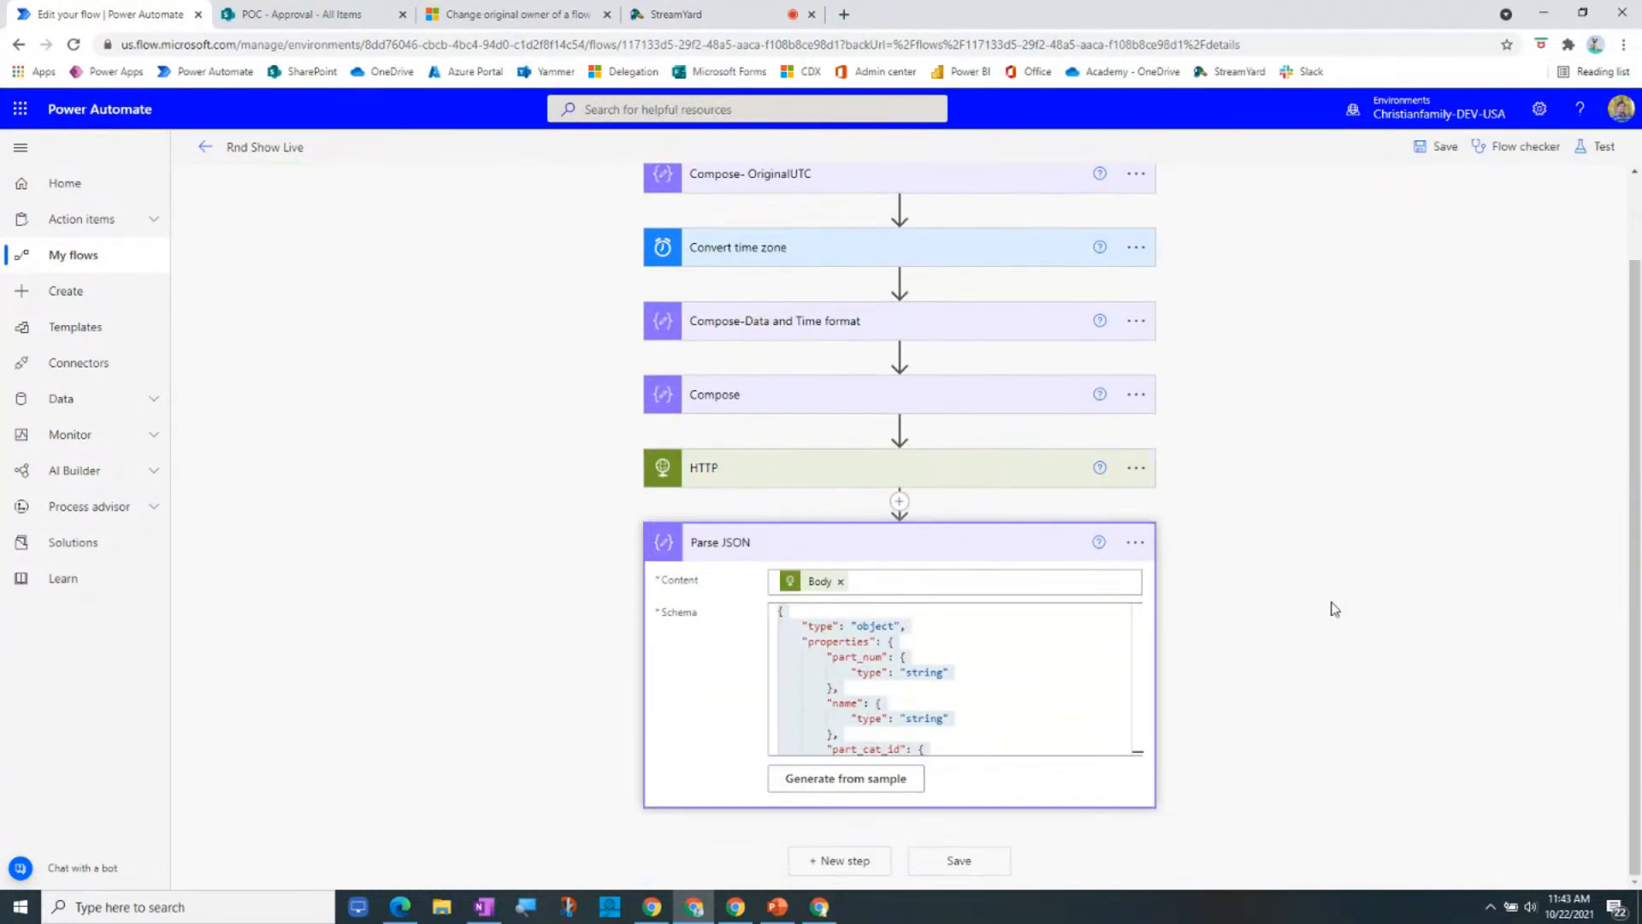
# Step: Add a Data Operation Compose action (Compose 2) after the Parse JSON step
pyautogui.click(864, 872)
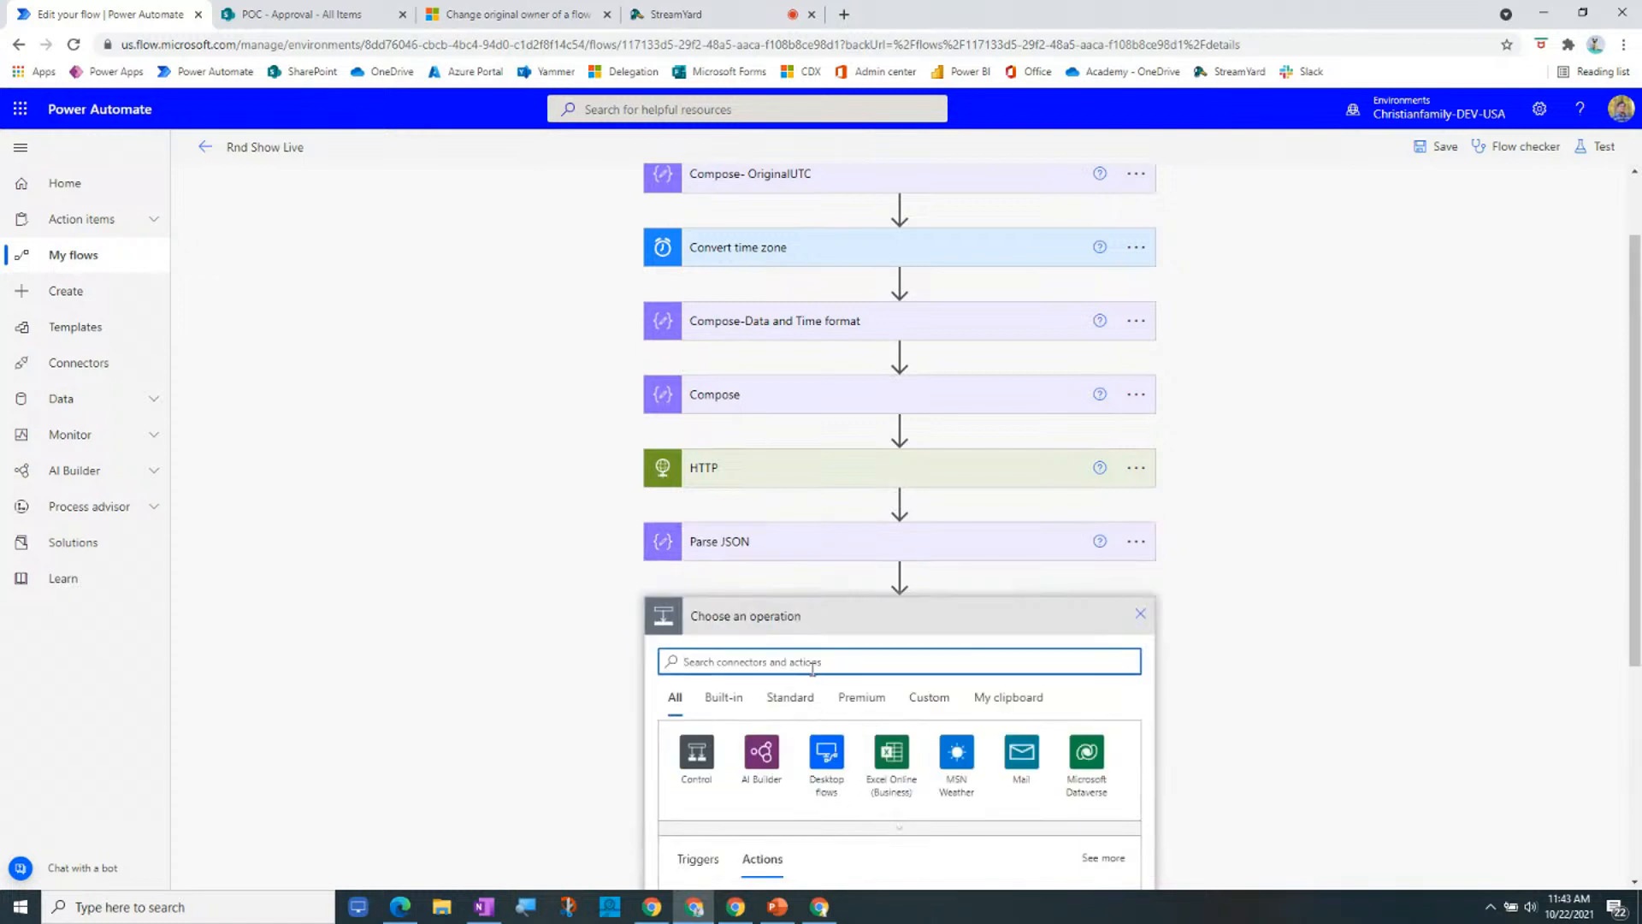
pyautogui.write('compose')
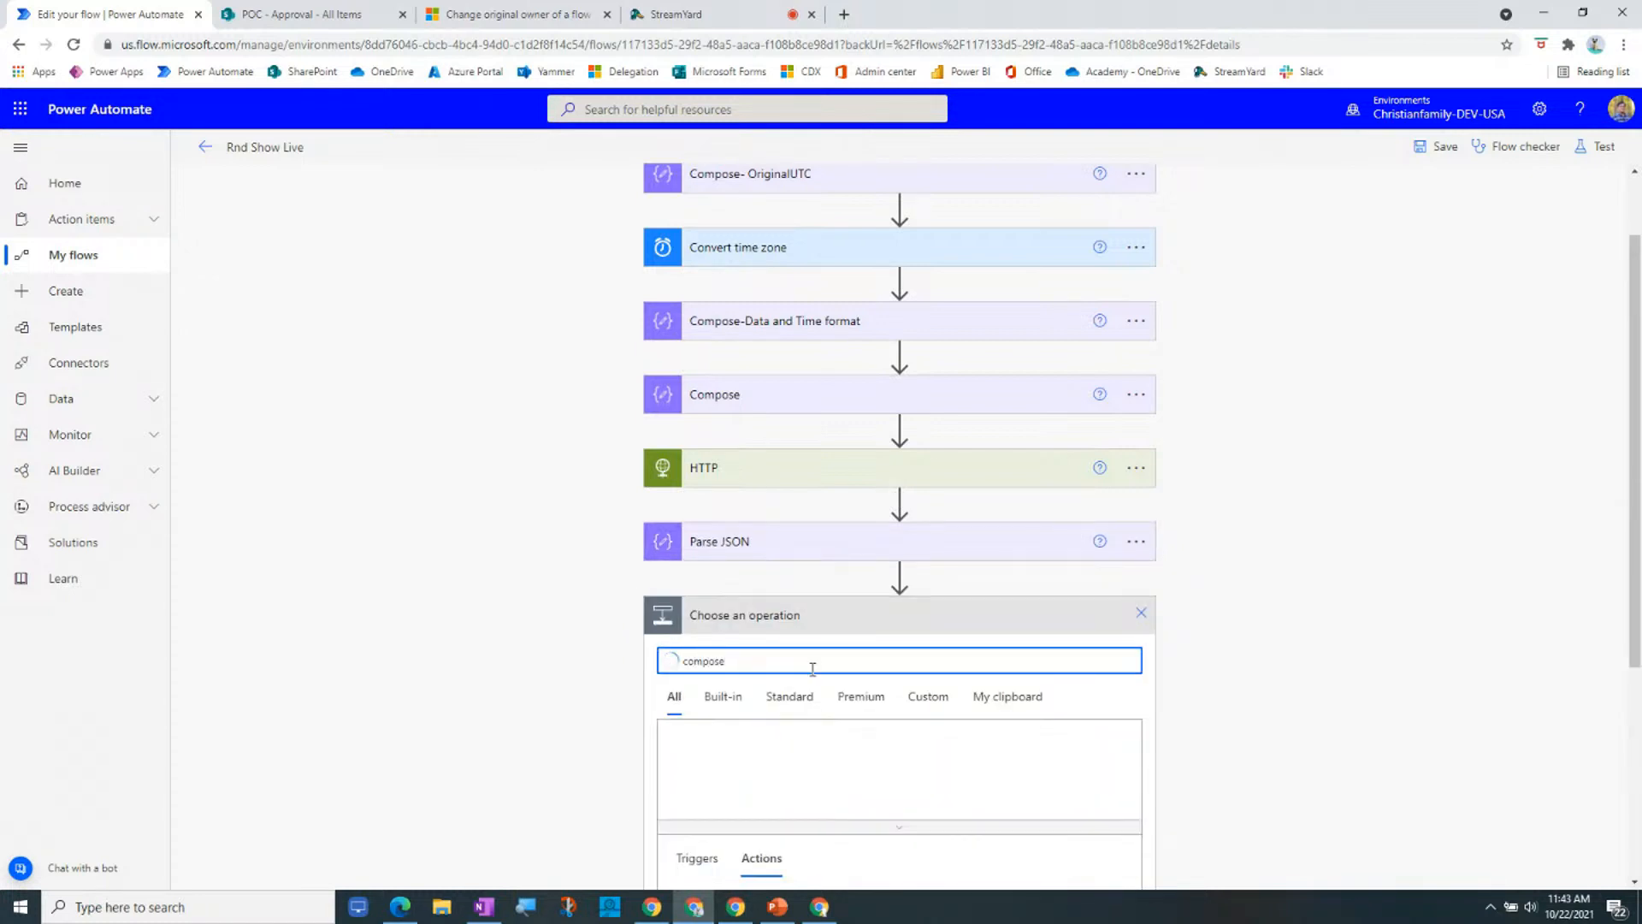
pyautogui.click(695, 752)
pyautogui.scroll(-4, 460, 718)
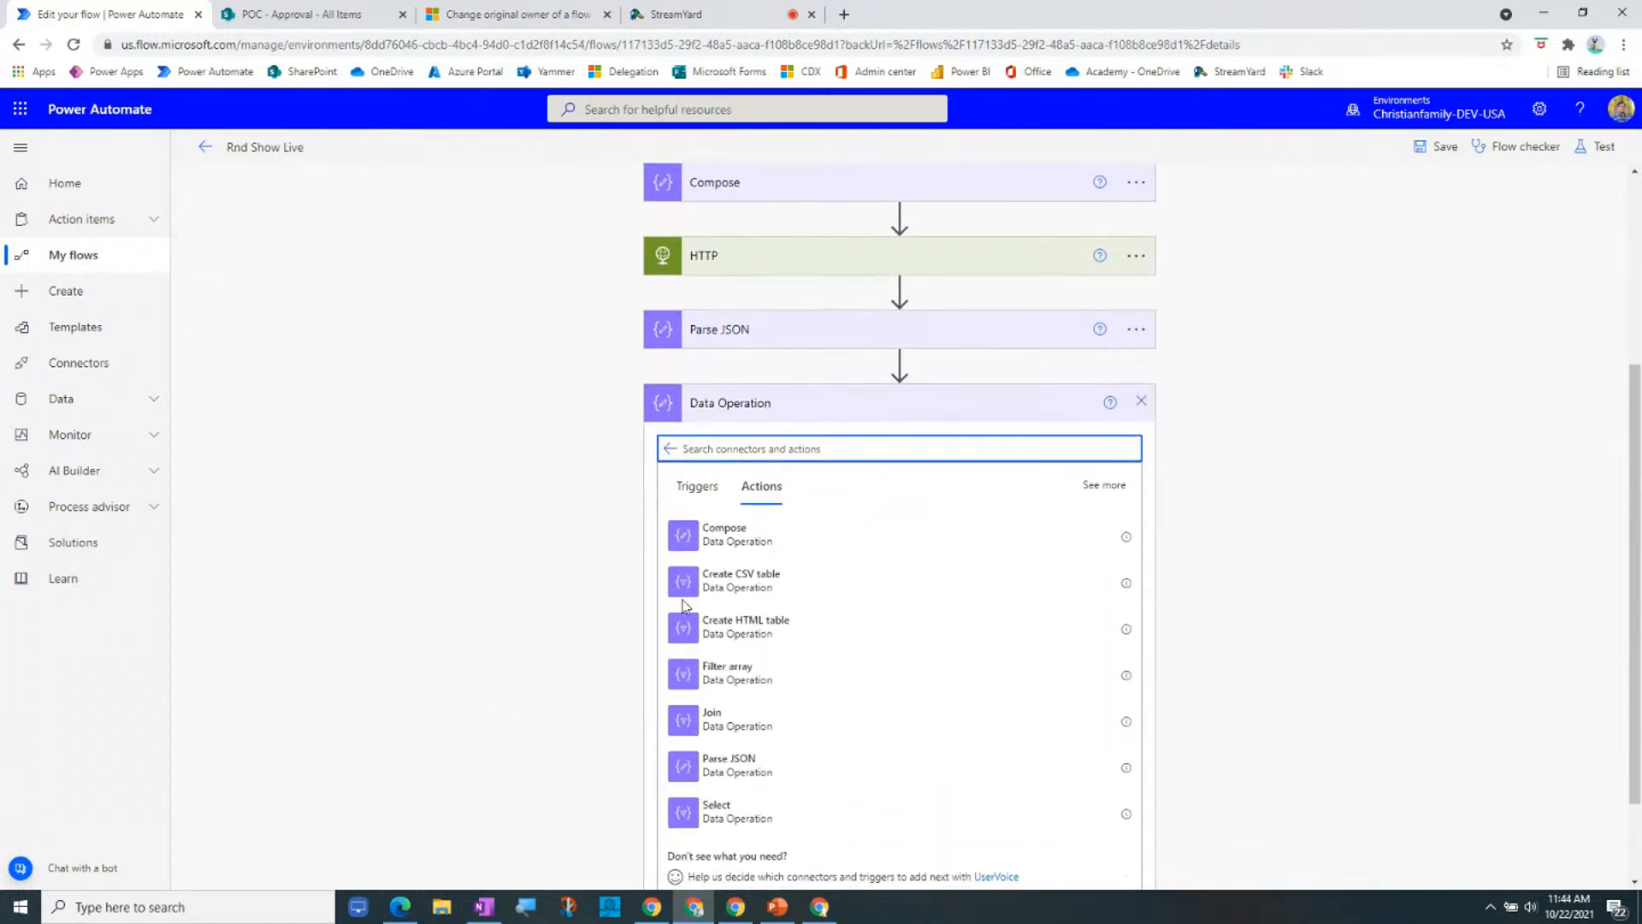
pyautogui.click(718, 539)
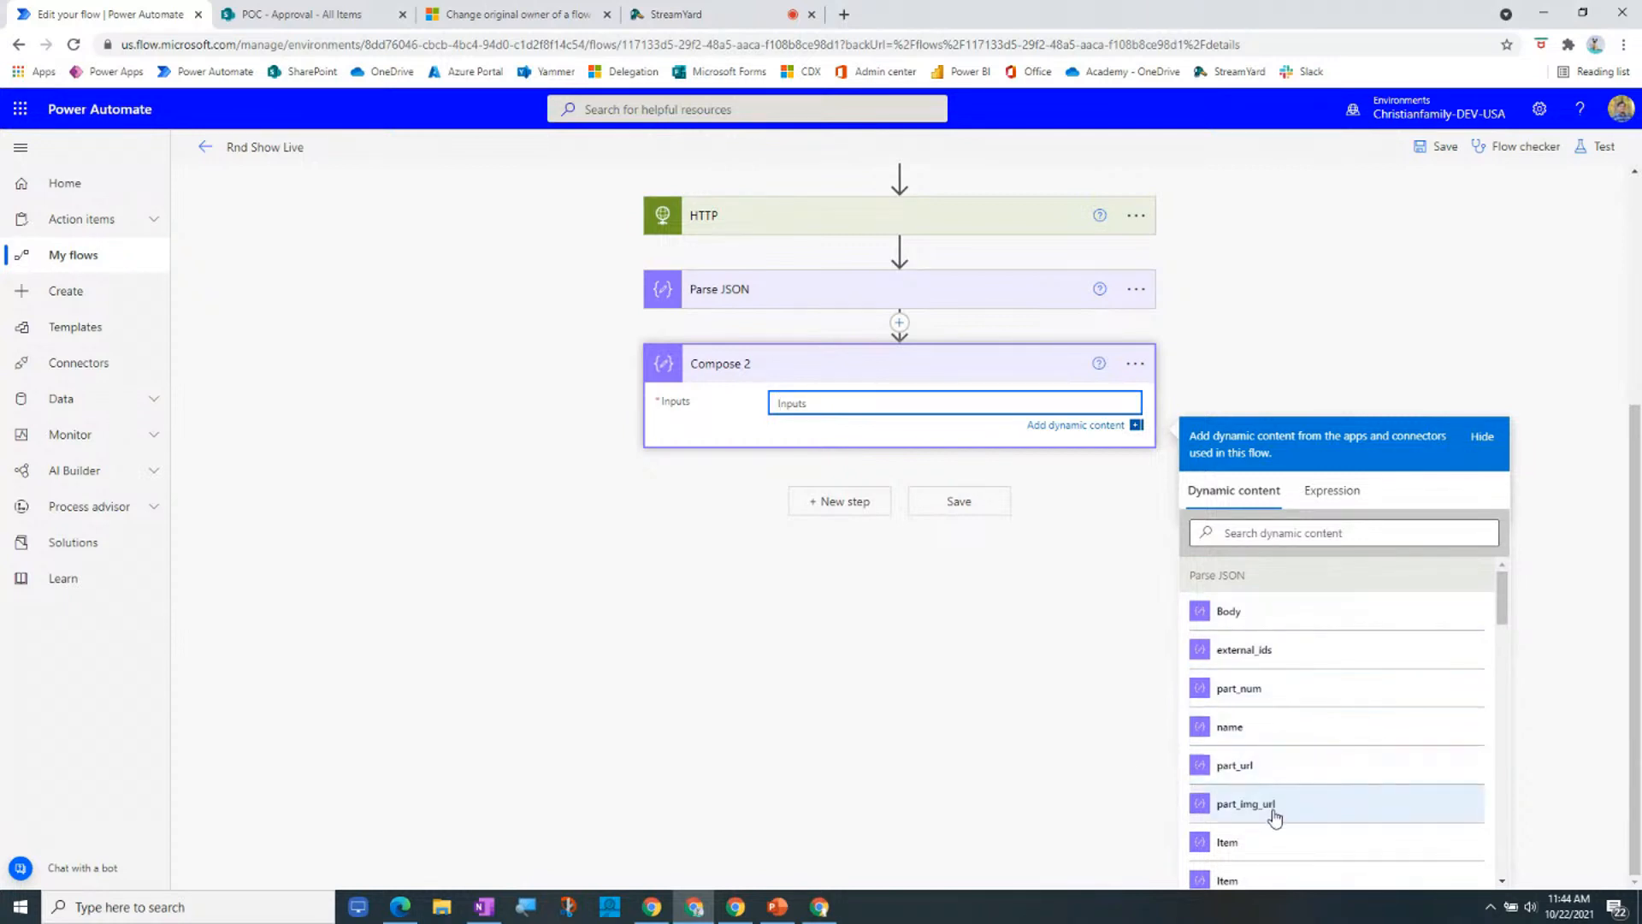
pyautogui.scroll(1, 933, 797)
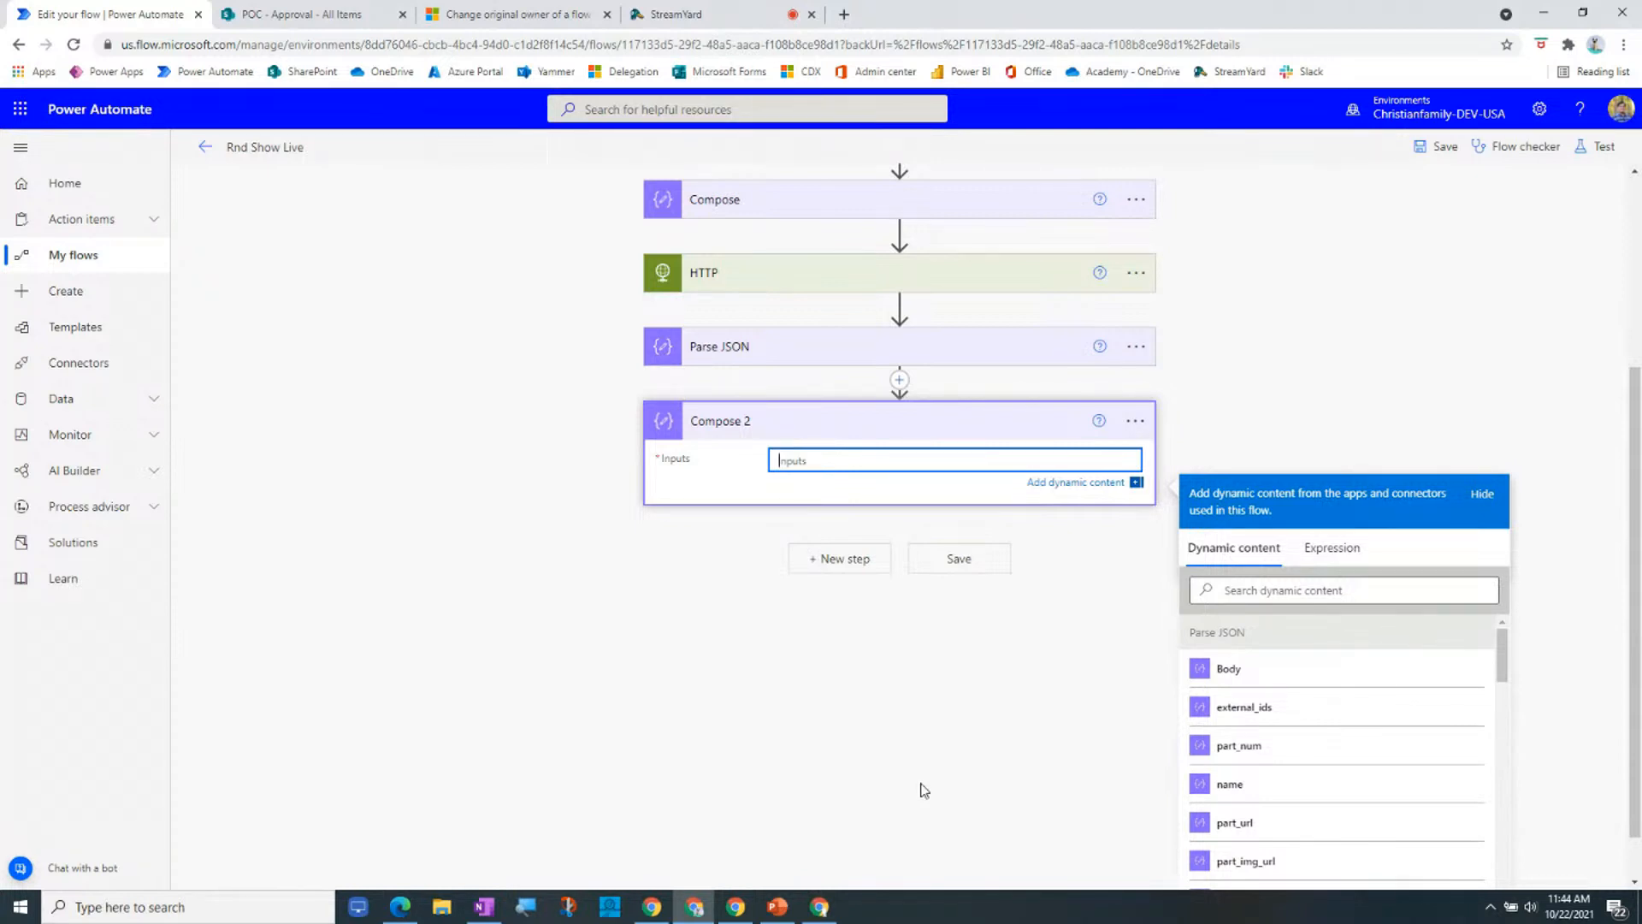
pyautogui.scroll(-1, 1331, 725)
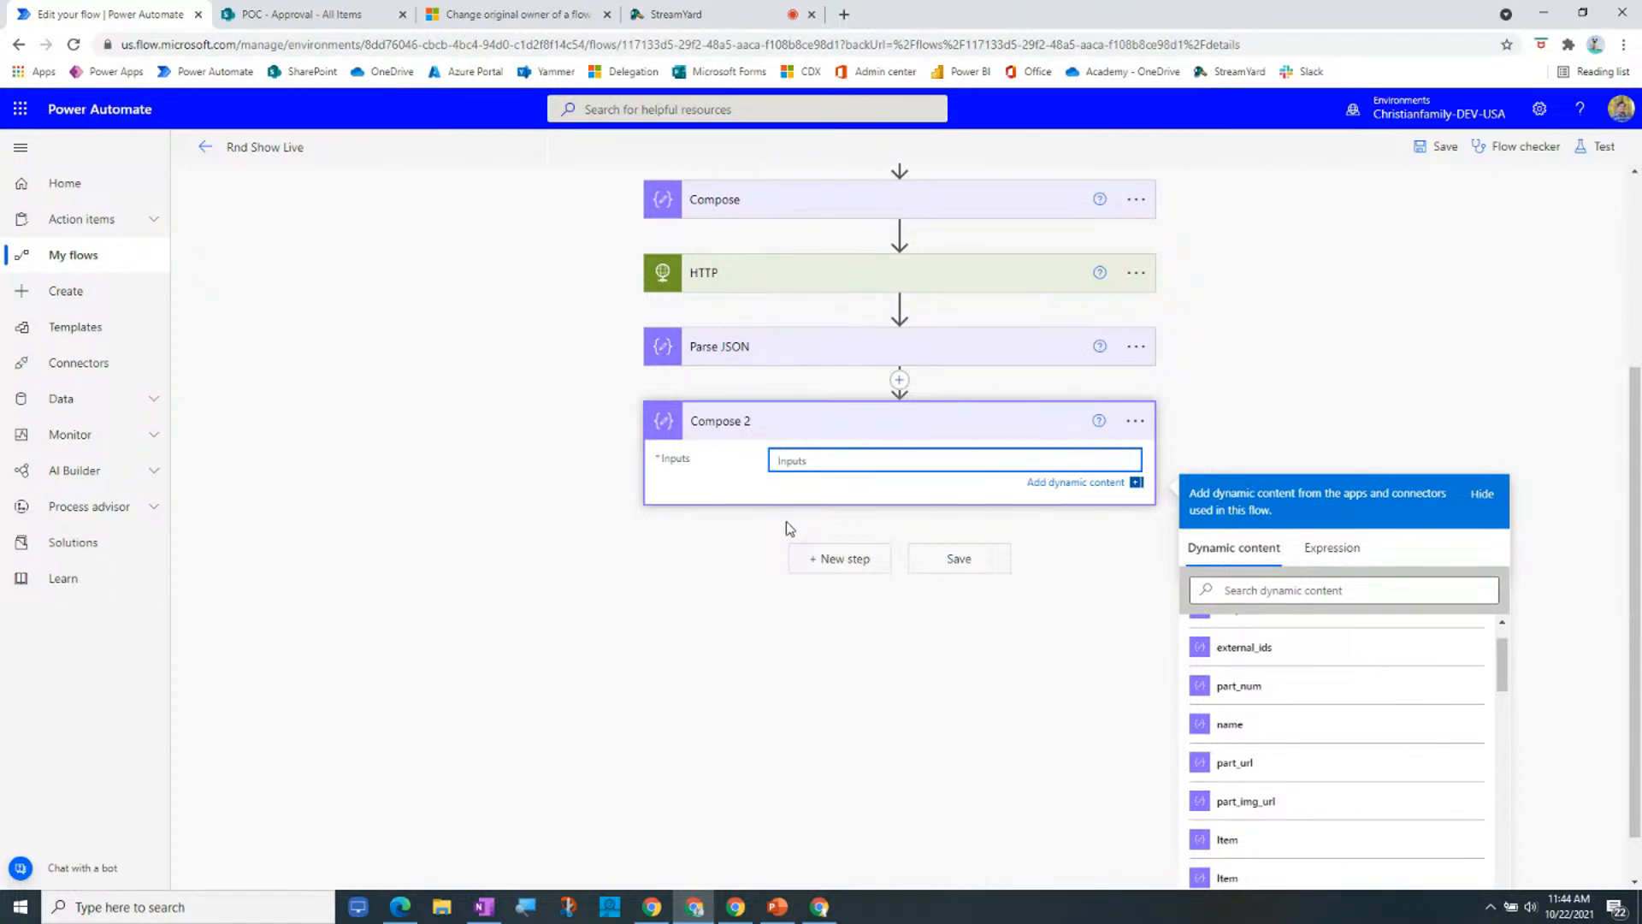
# Step: Expand the Parse JSON step to review its generated schema
pyautogui.click(847, 345)
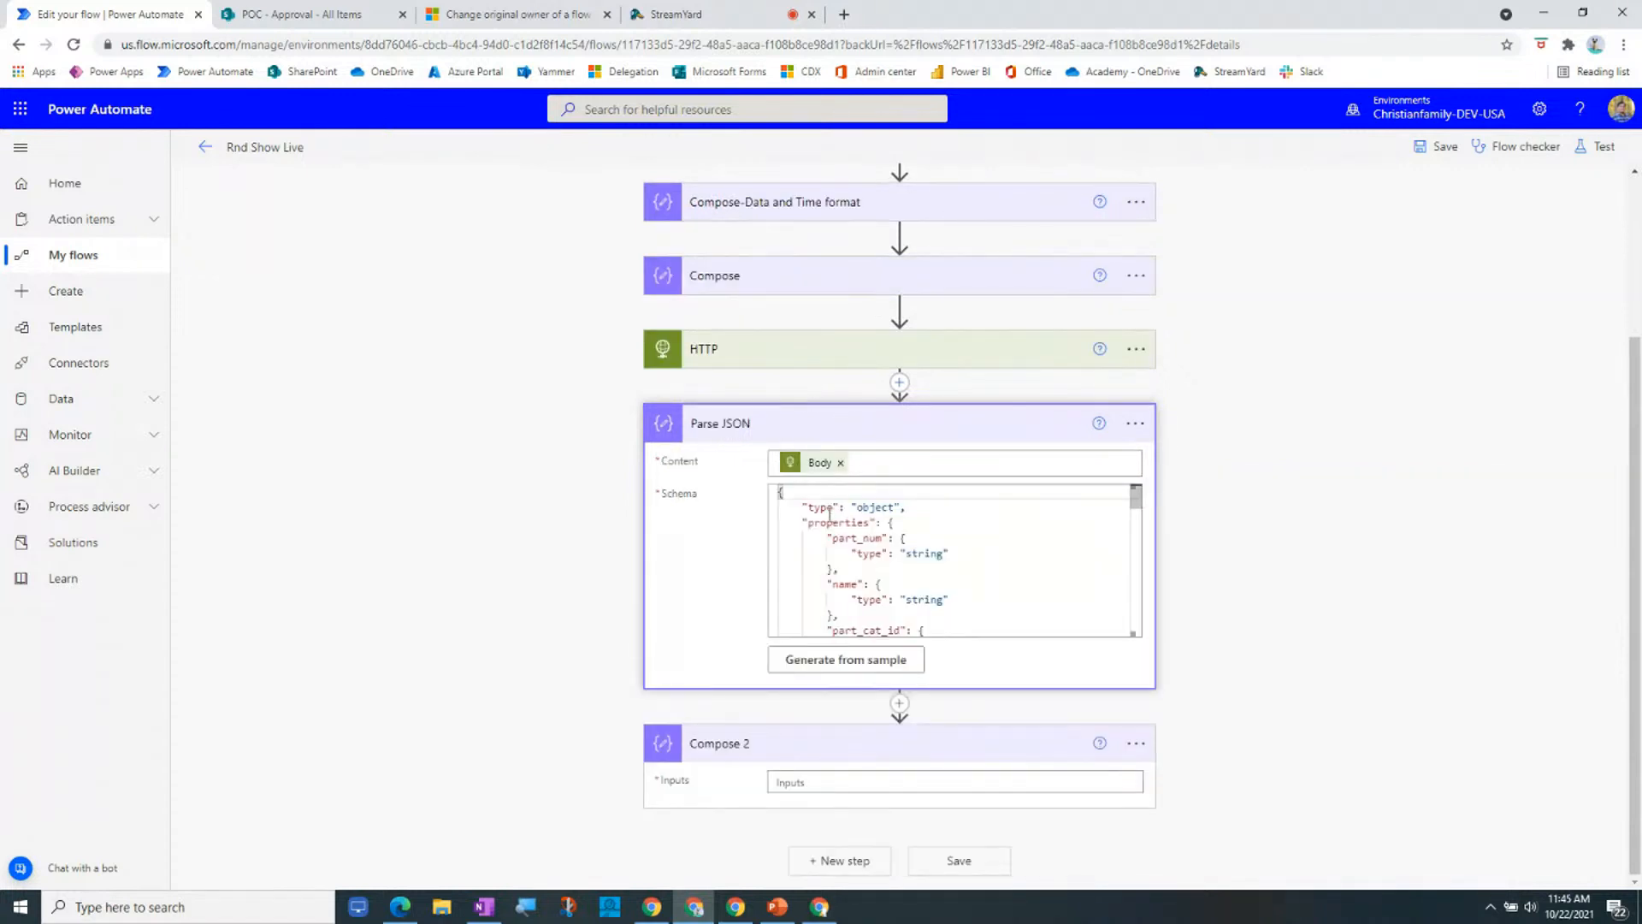
pyautogui.scroll(-1, 843, 532)
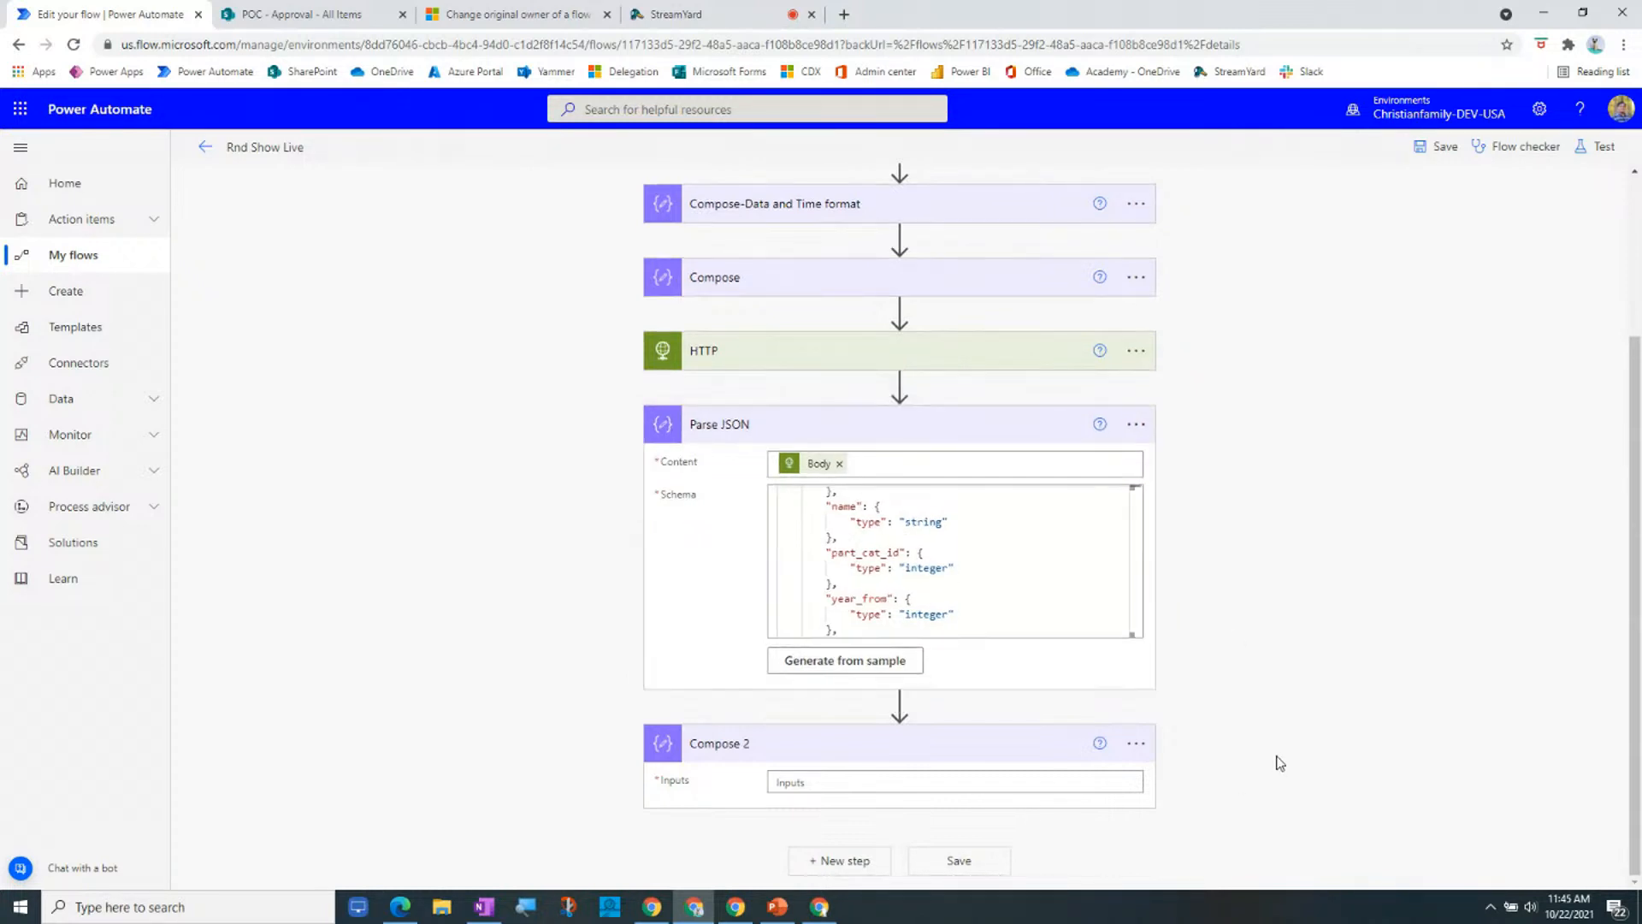
pyautogui.scroll(3, 1280, 764)
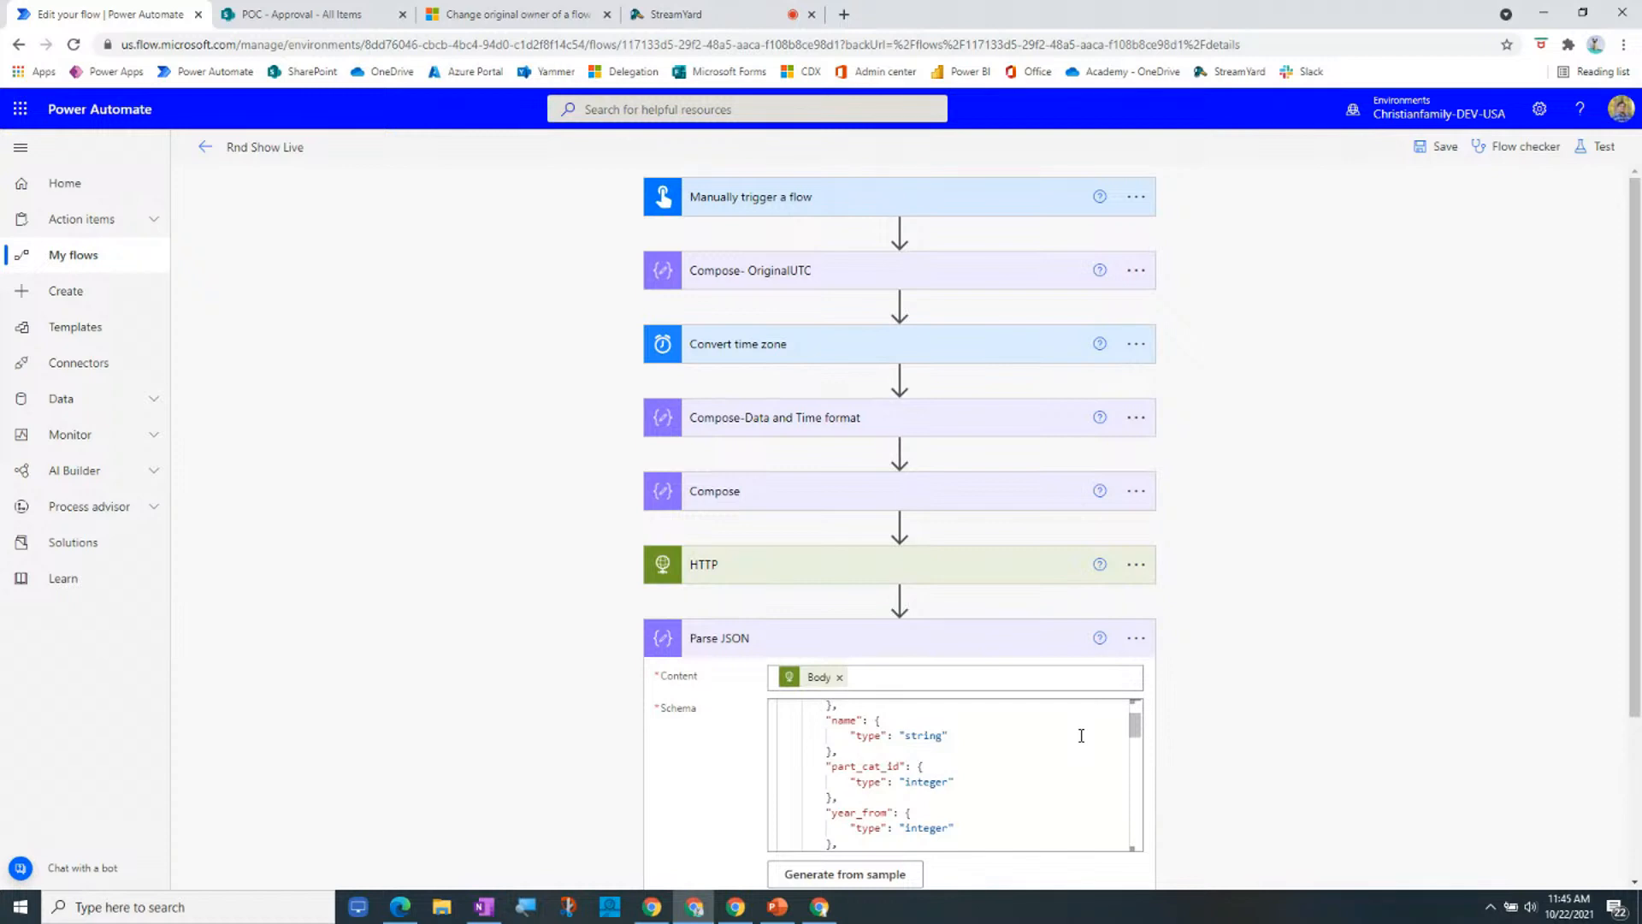
# Step: Leave the editor discarding unsaved Compose 2, then reopen the latest test run for editing
pyautogui.click(201, 146)
pyautogui.click(905, 165)
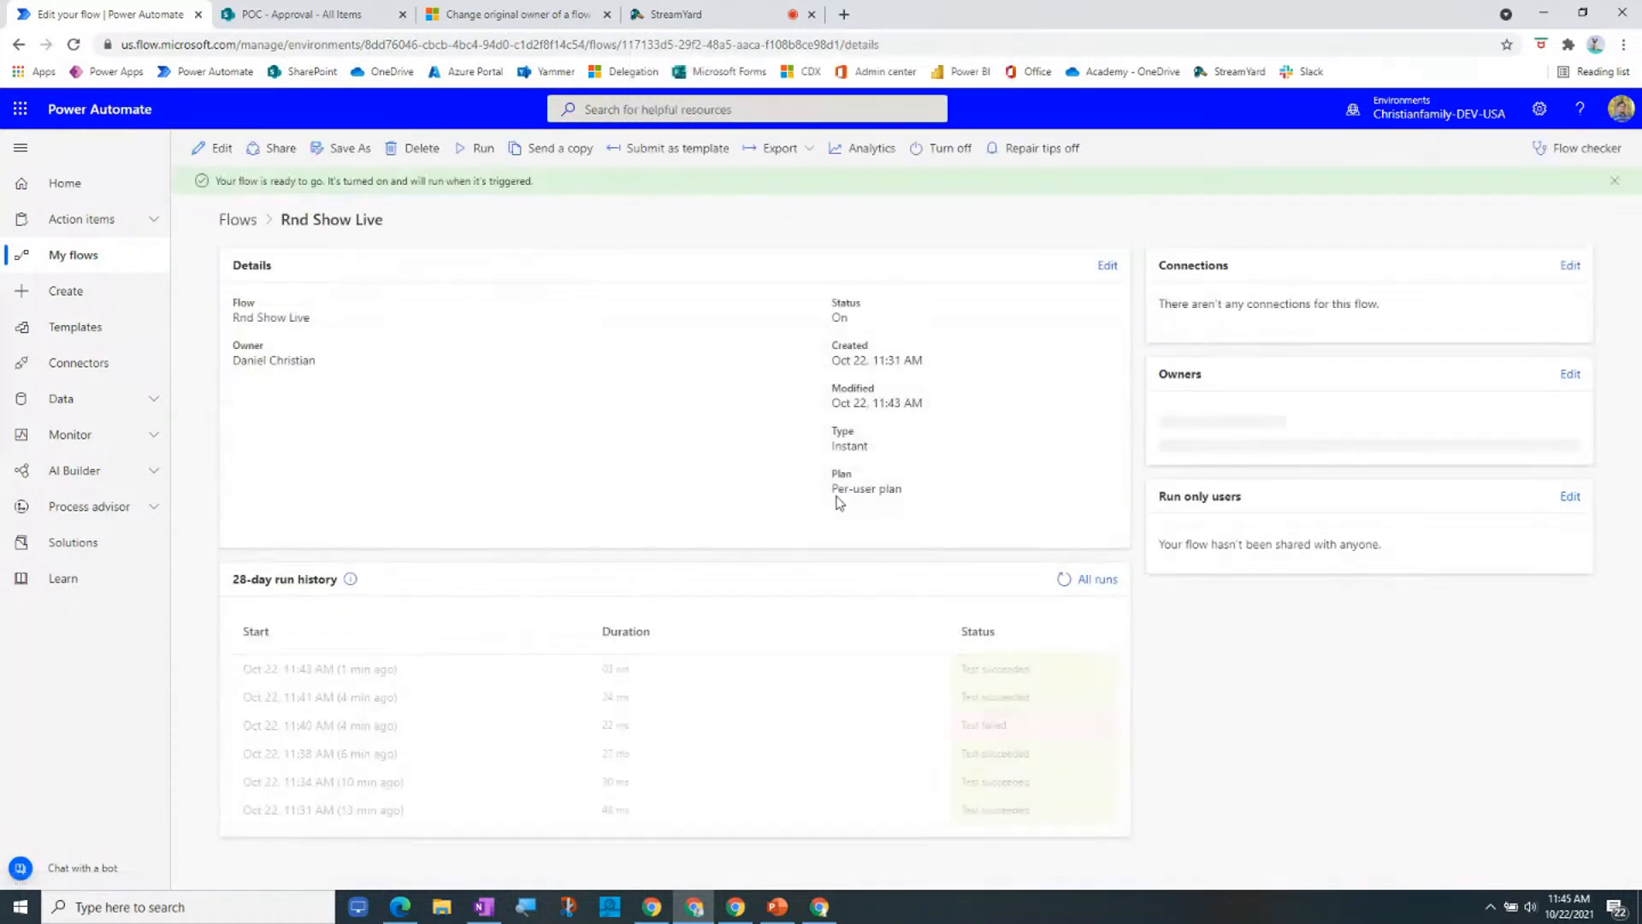
pyautogui.click(353, 670)
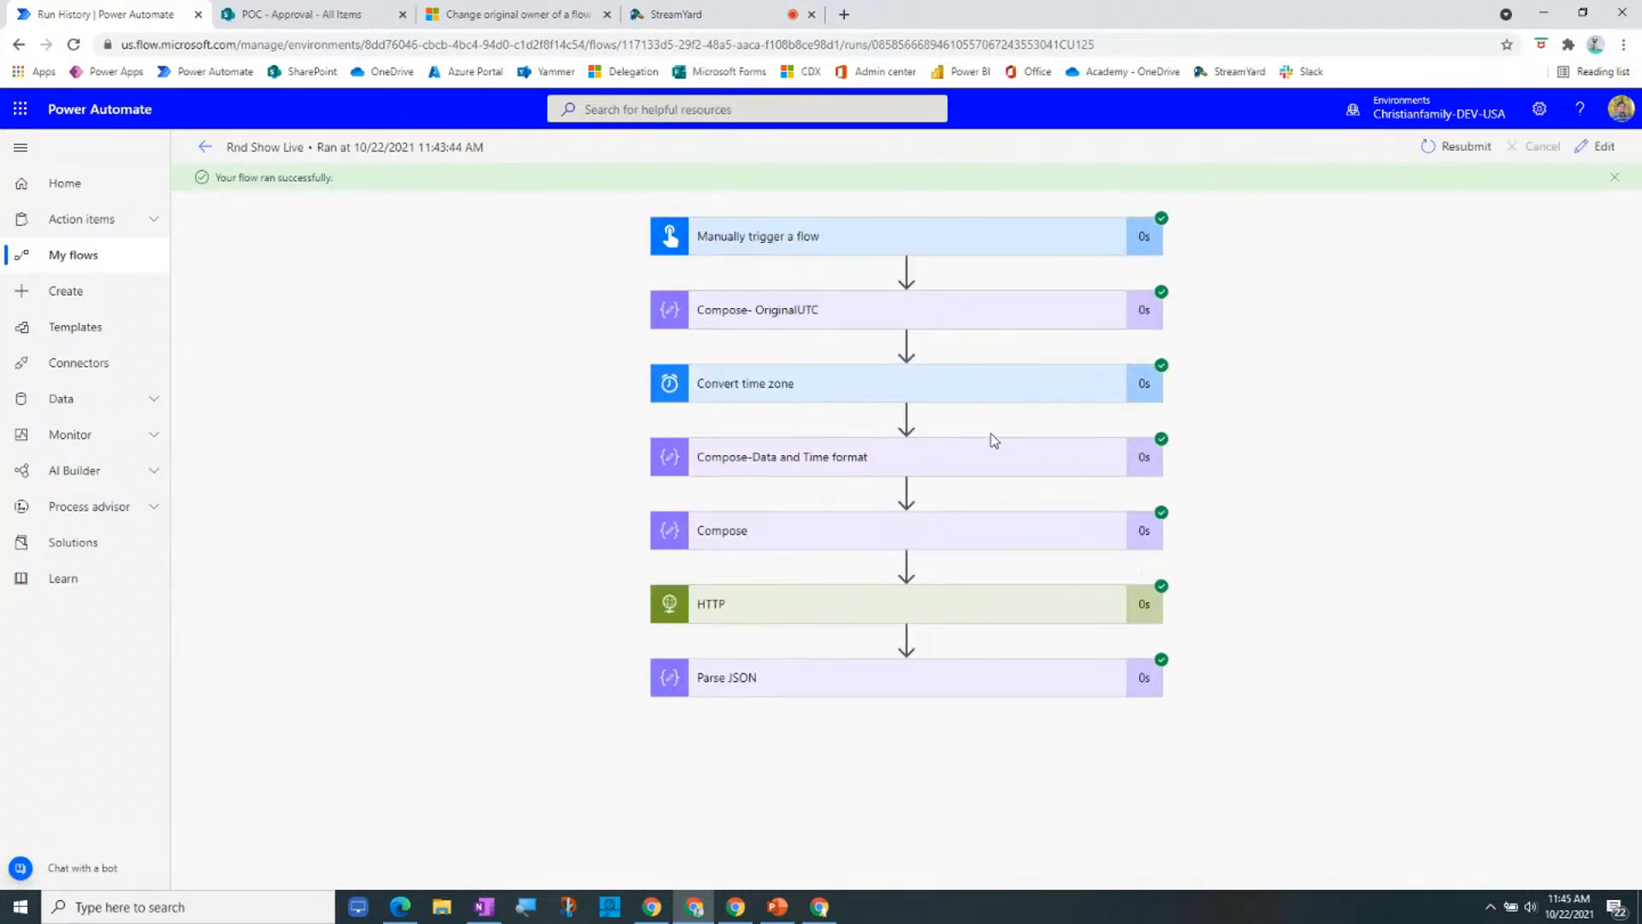
pyautogui.click(1605, 146)
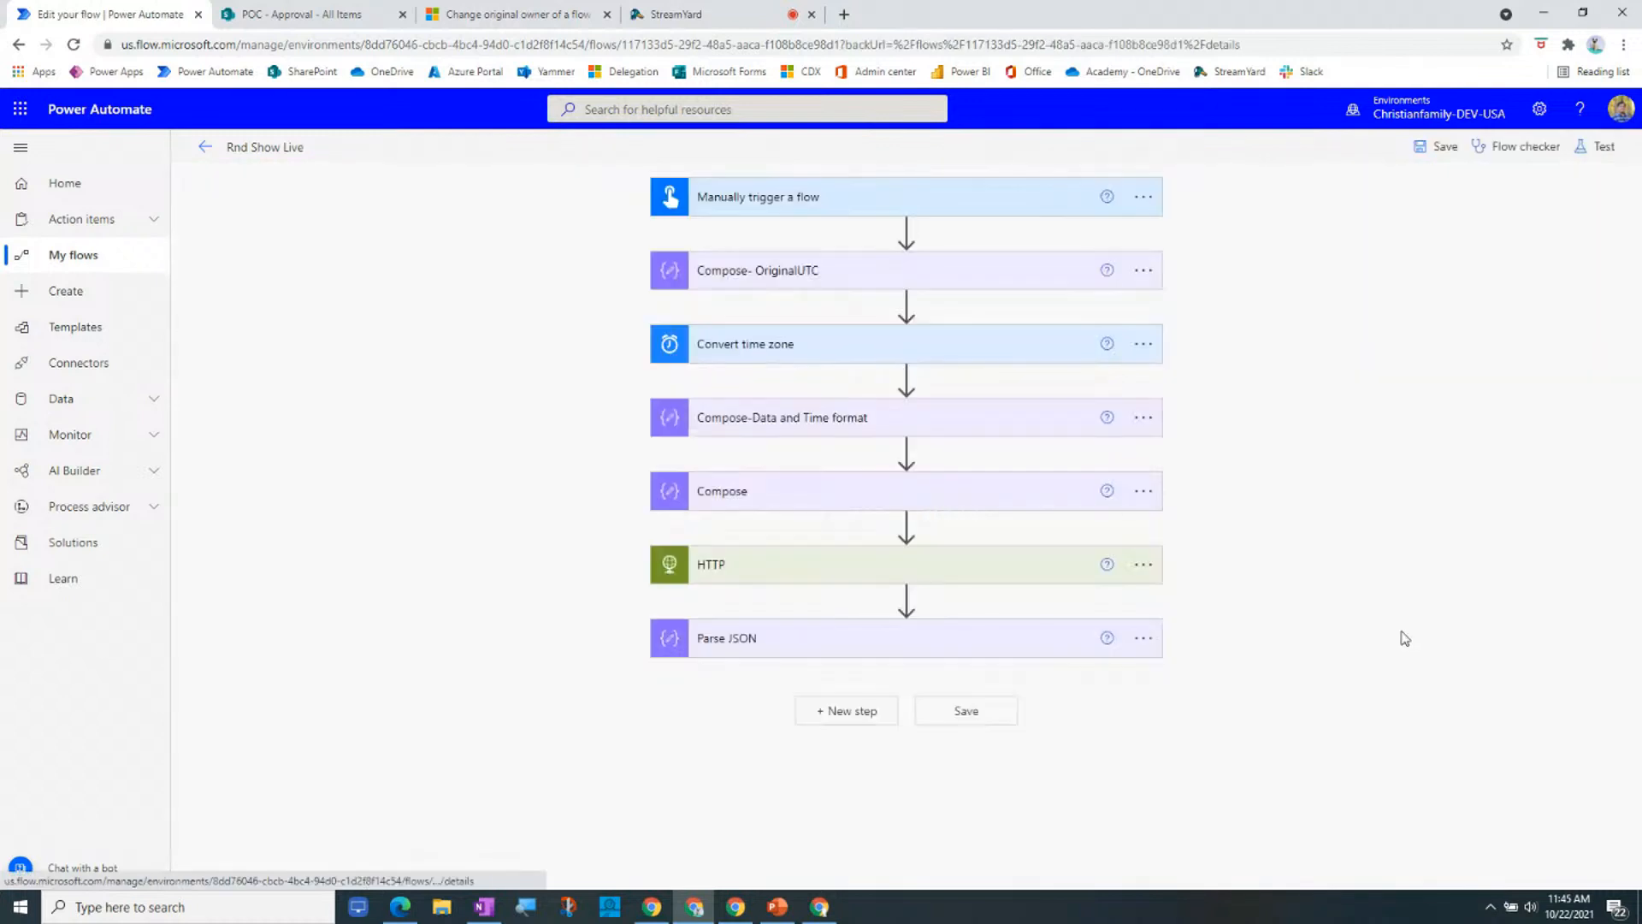
# Step: Peek the code of the HTTP step, then the Convert time zone step
pyautogui.click(1153, 576)
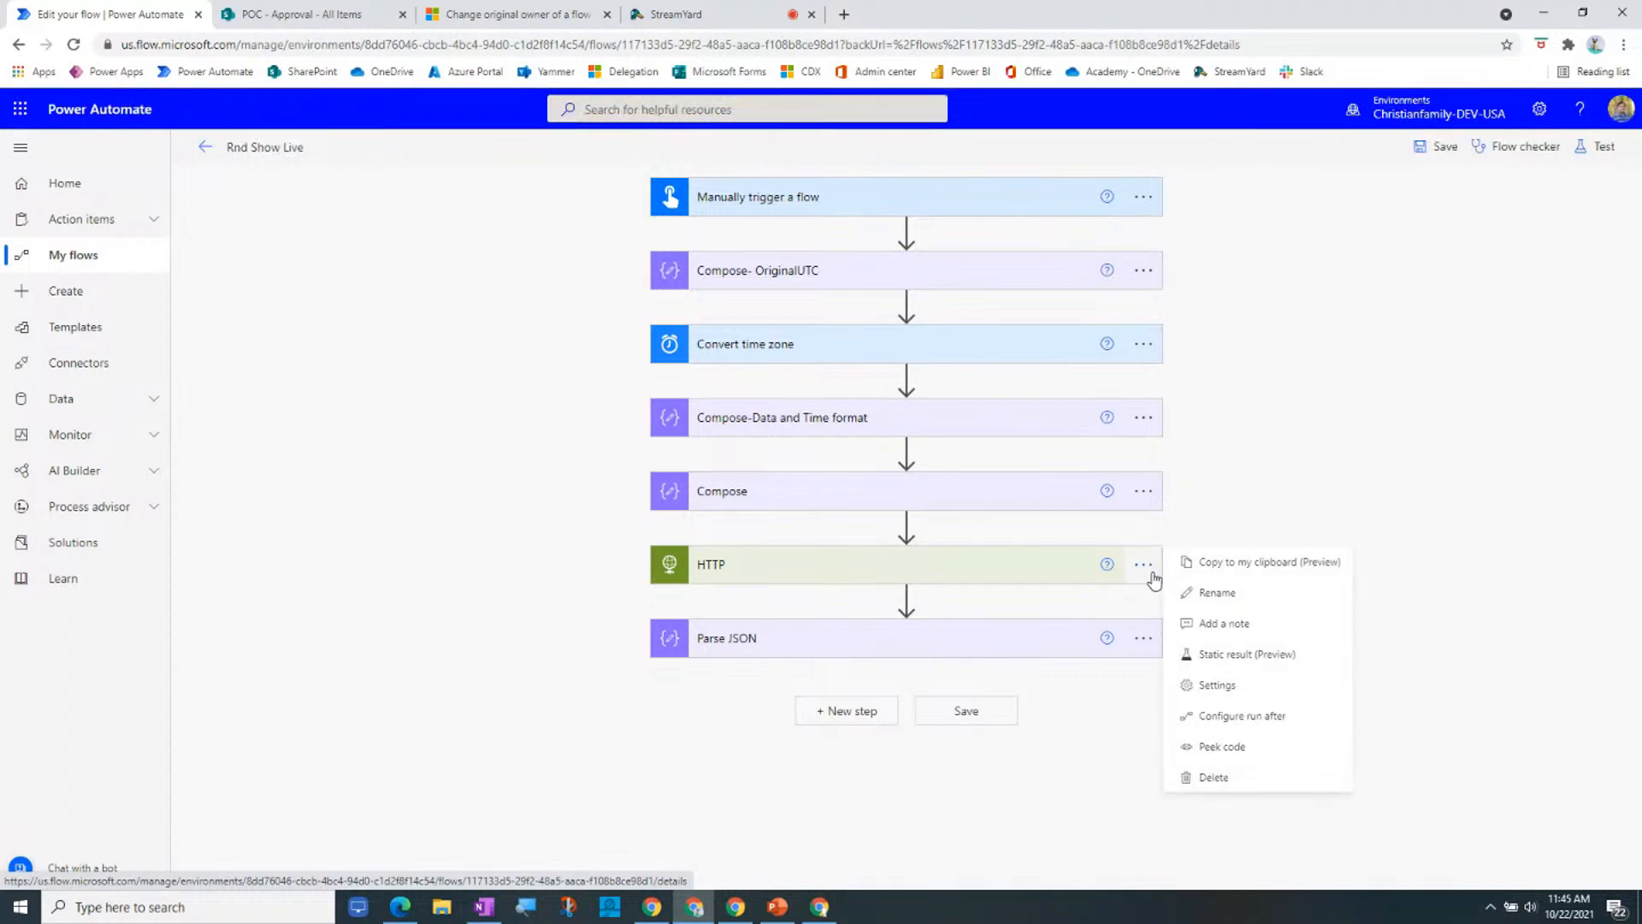
pyautogui.click(1225, 750)
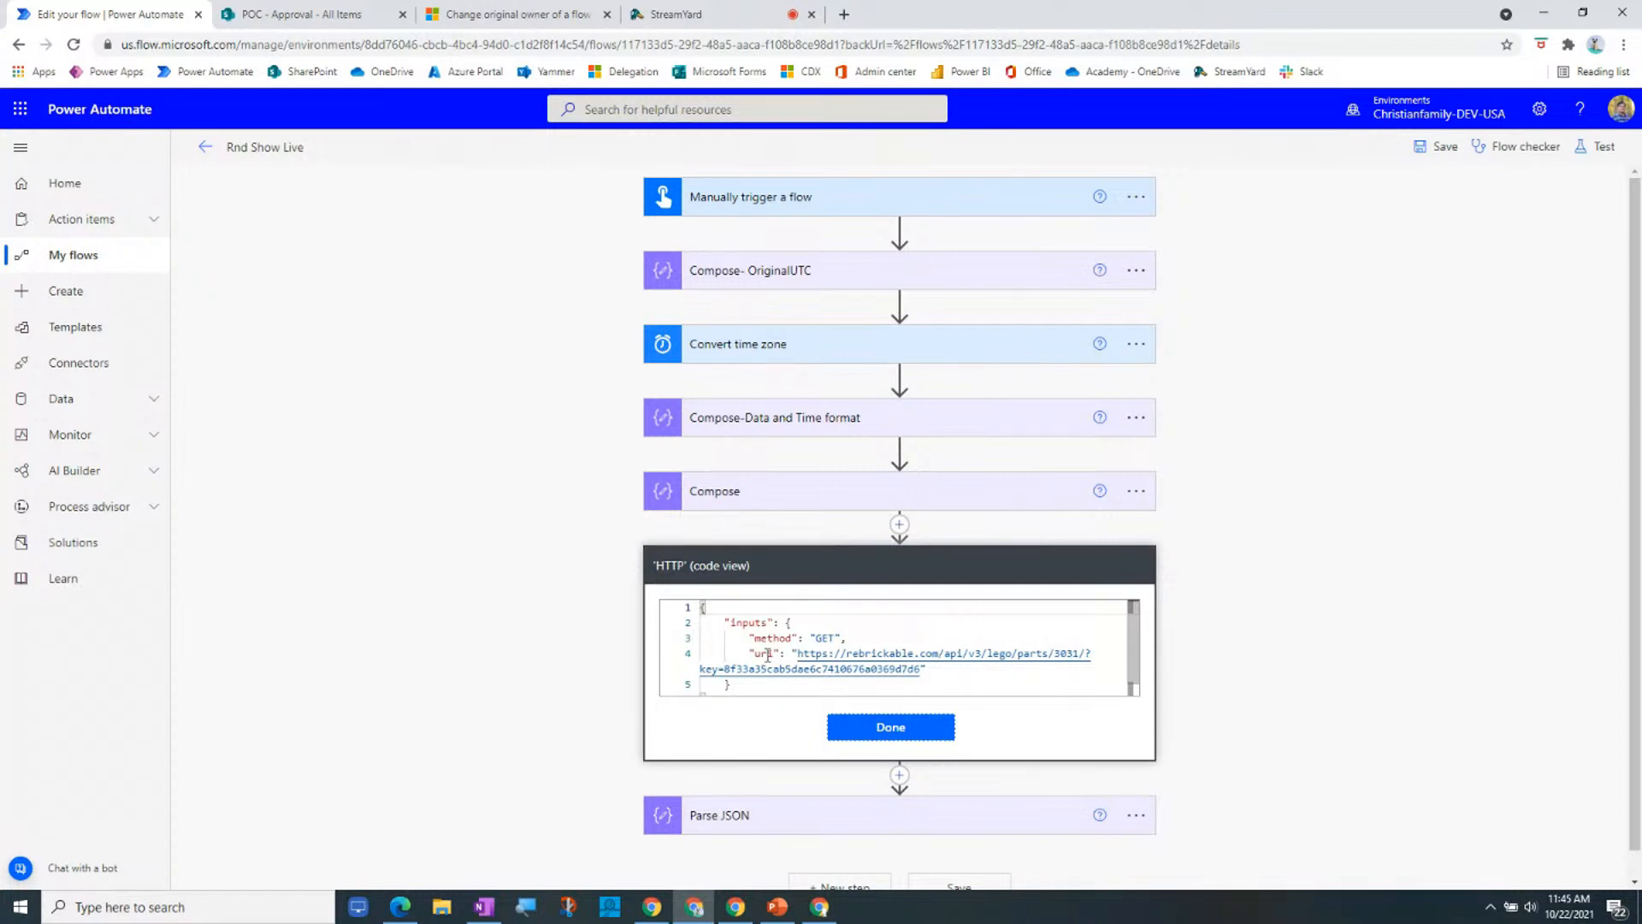
pyautogui.scroll(-1, 1198, 675)
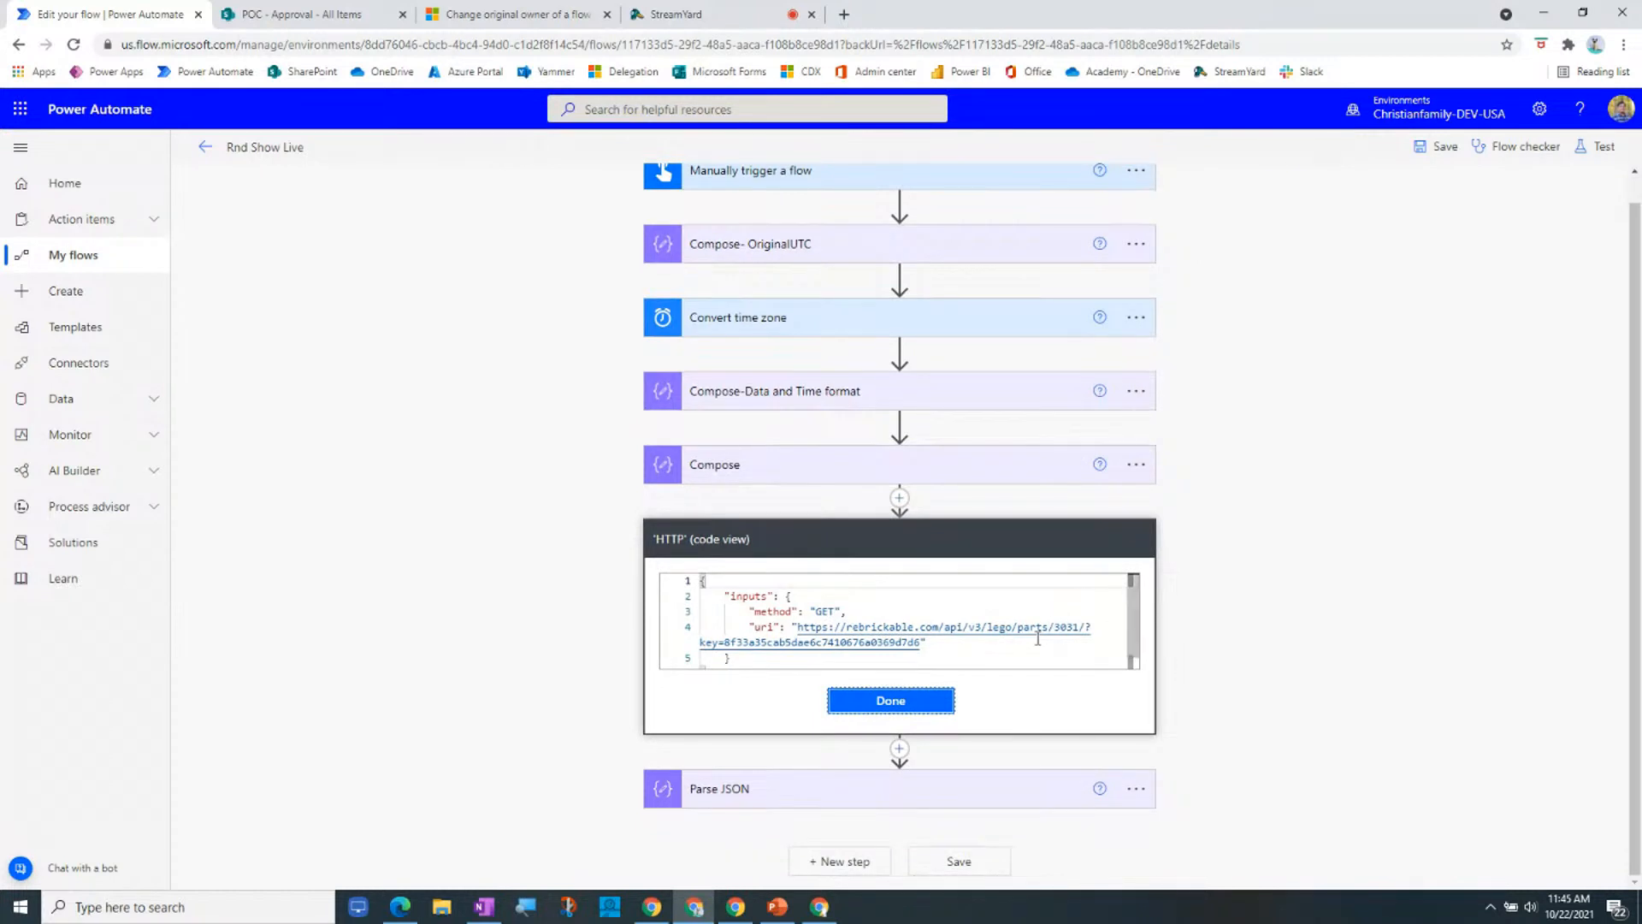
pyautogui.scroll(-1, 1035, 640)
pyautogui.scroll(2, 1036, 639)
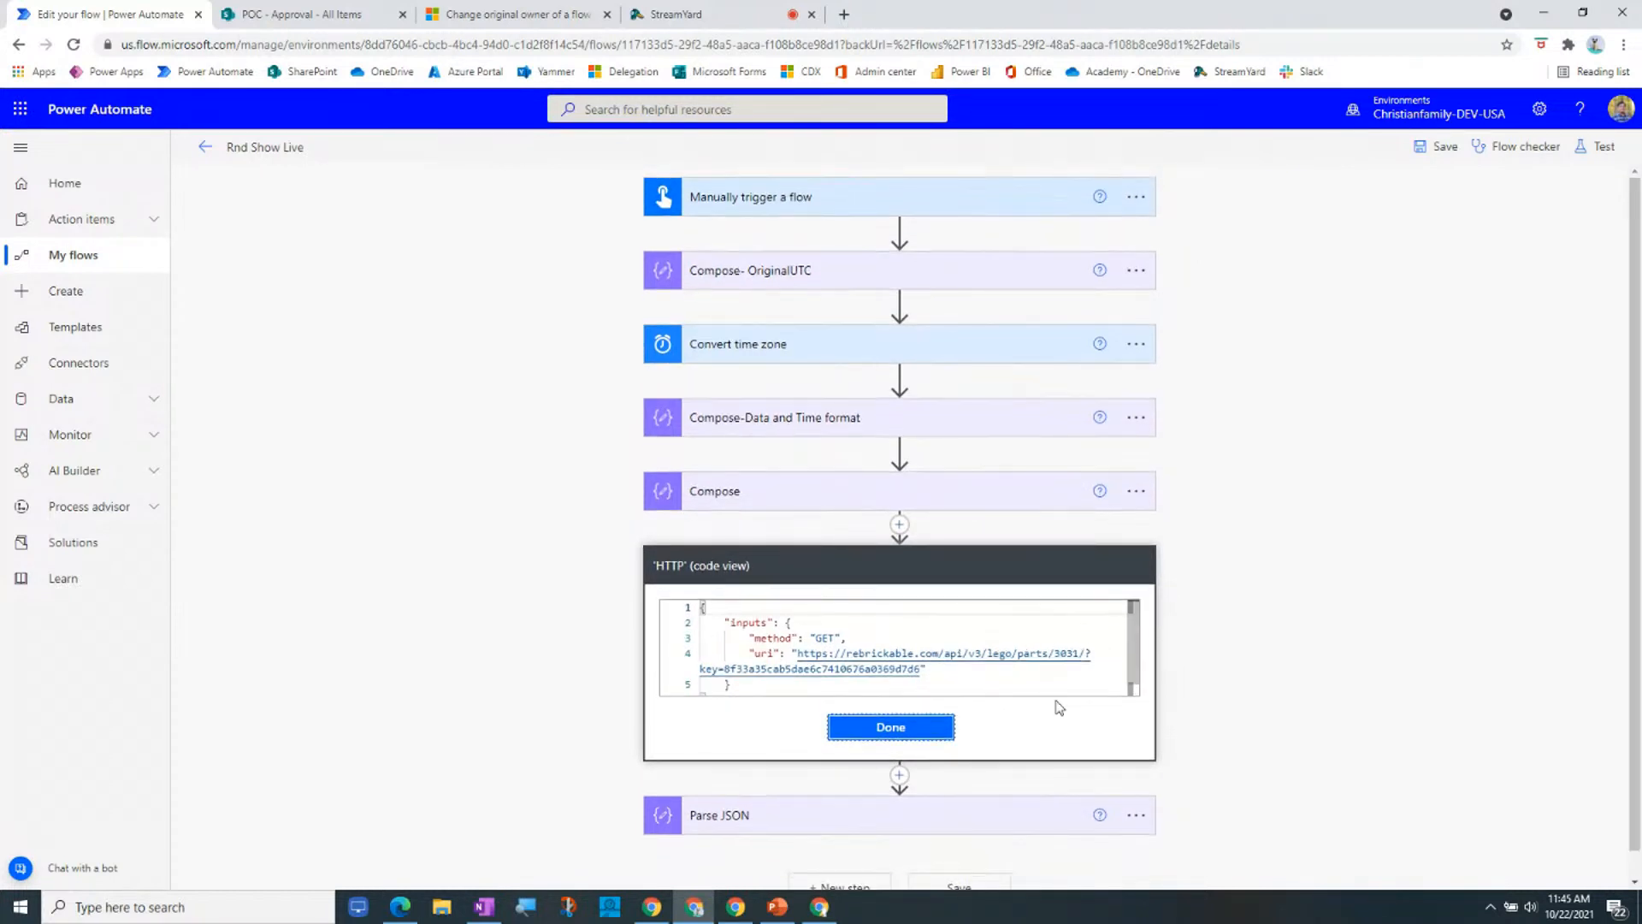
pyautogui.click(1136, 344)
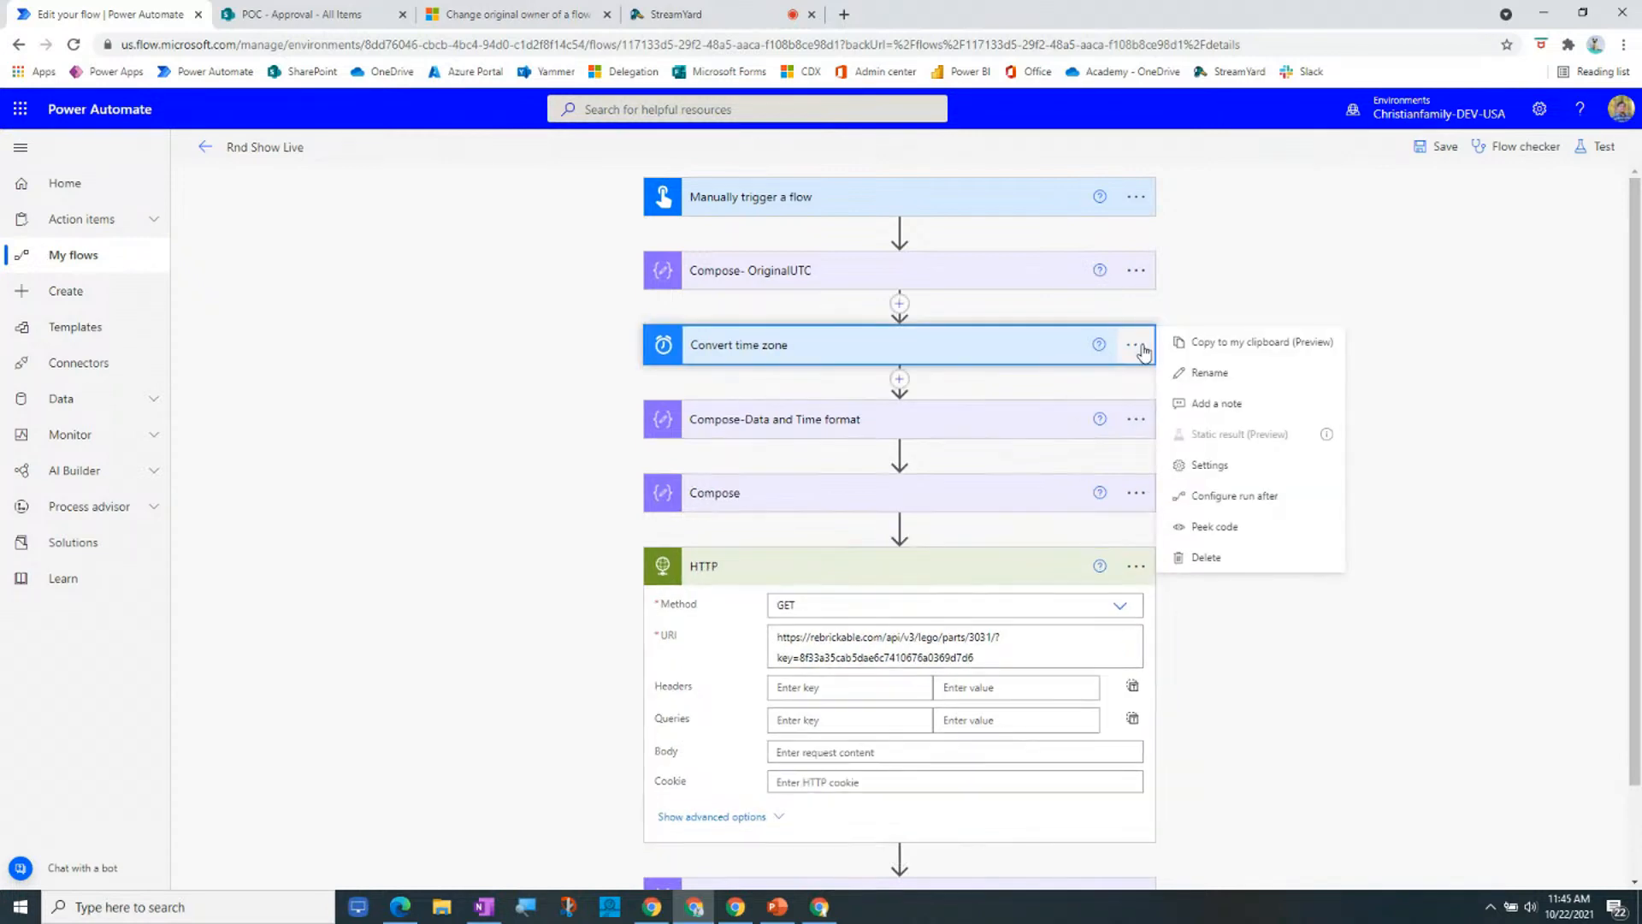
pyautogui.click(1214, 526)
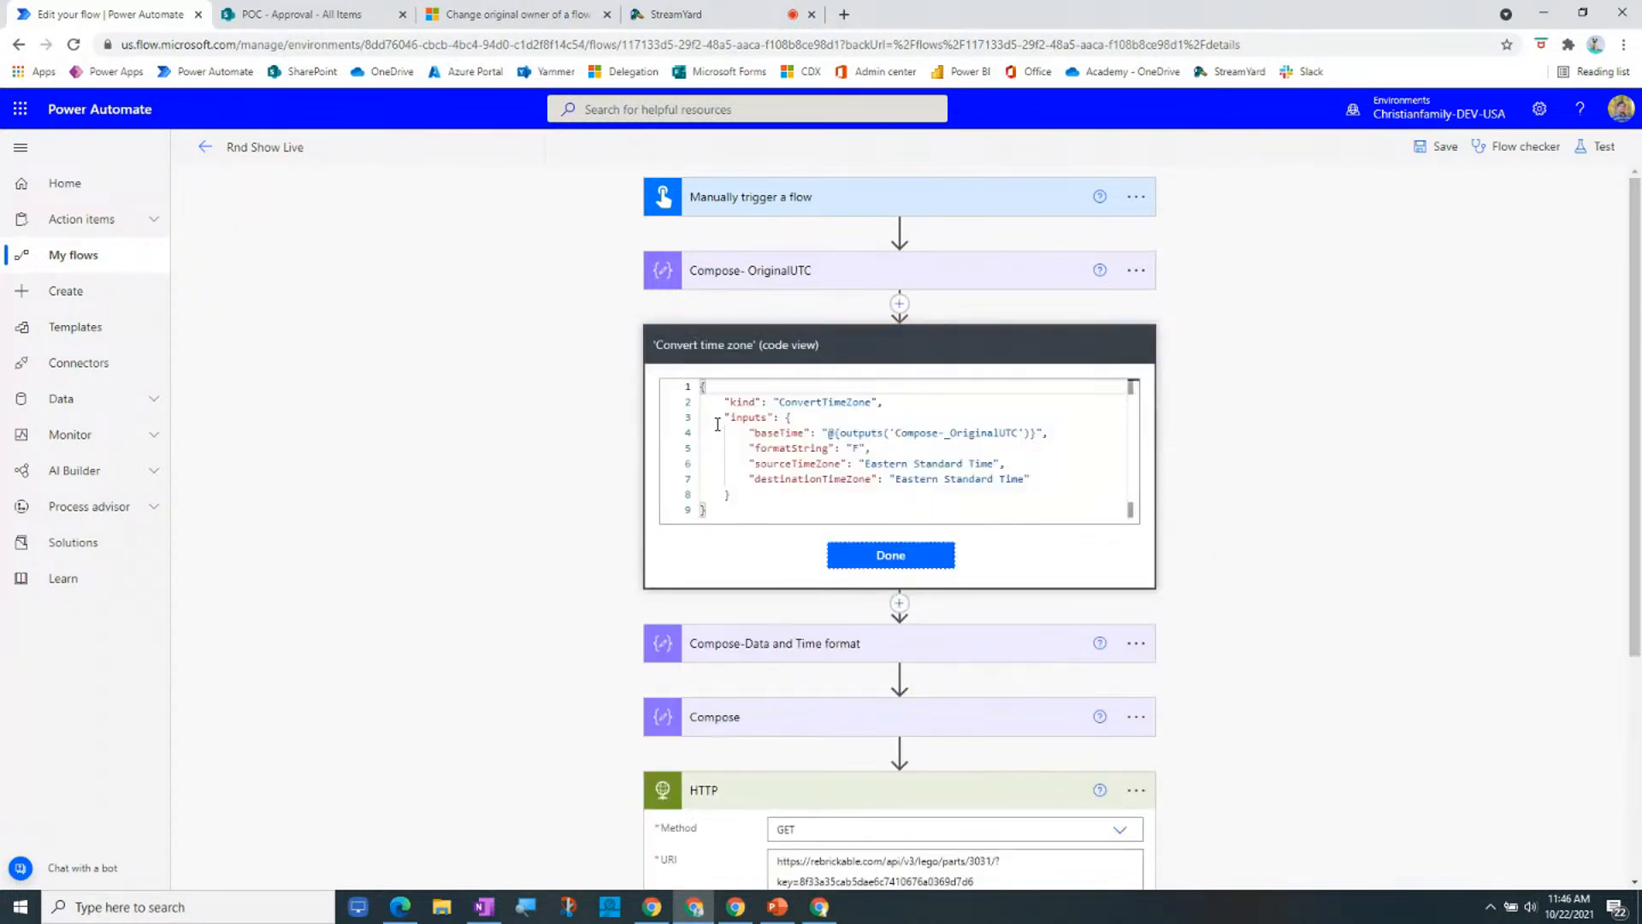
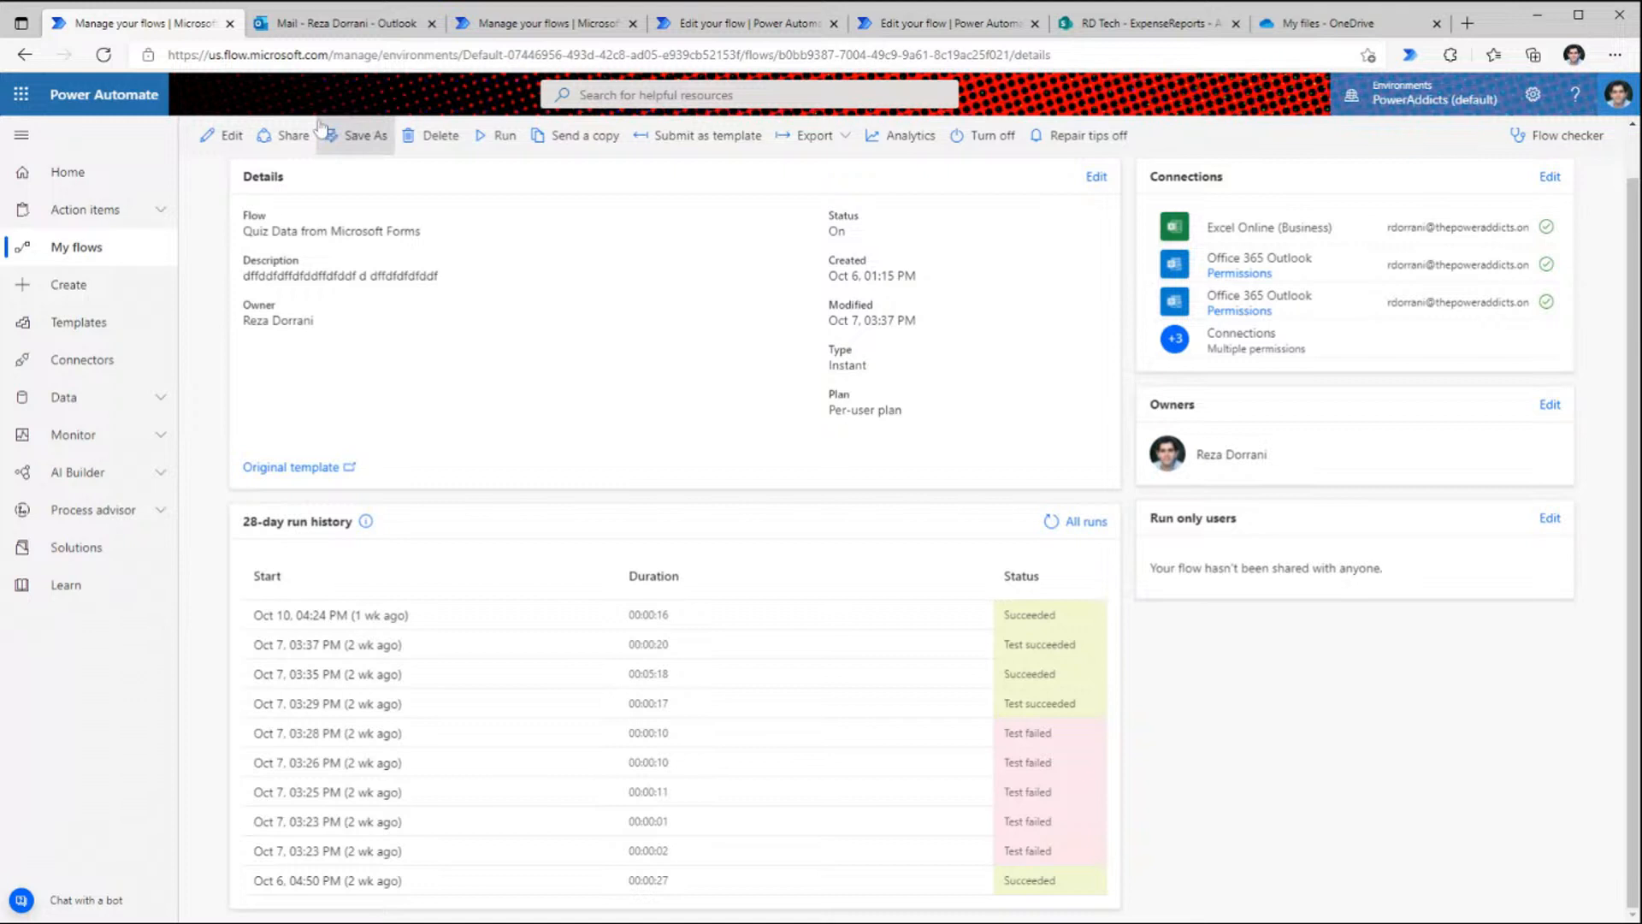
# Step: Open the '3 of your flow(s) have failed' email and follow the Get Specific Data from Email Body link
pyautogui.click(346, 23)
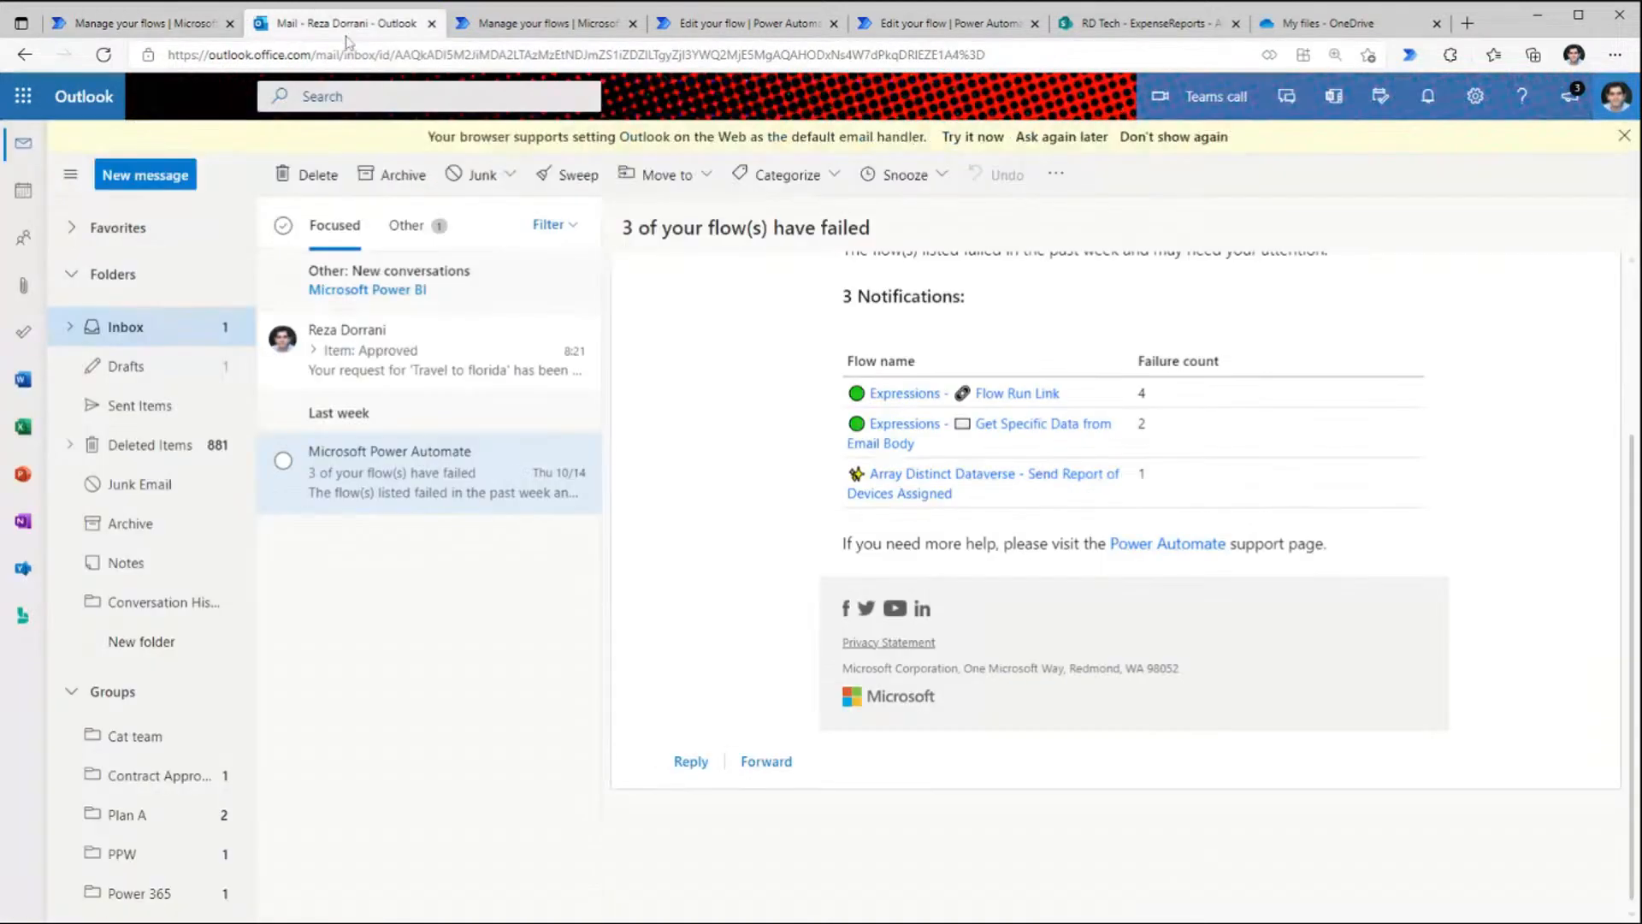
pyautogui.scroll(3, 622, 531)
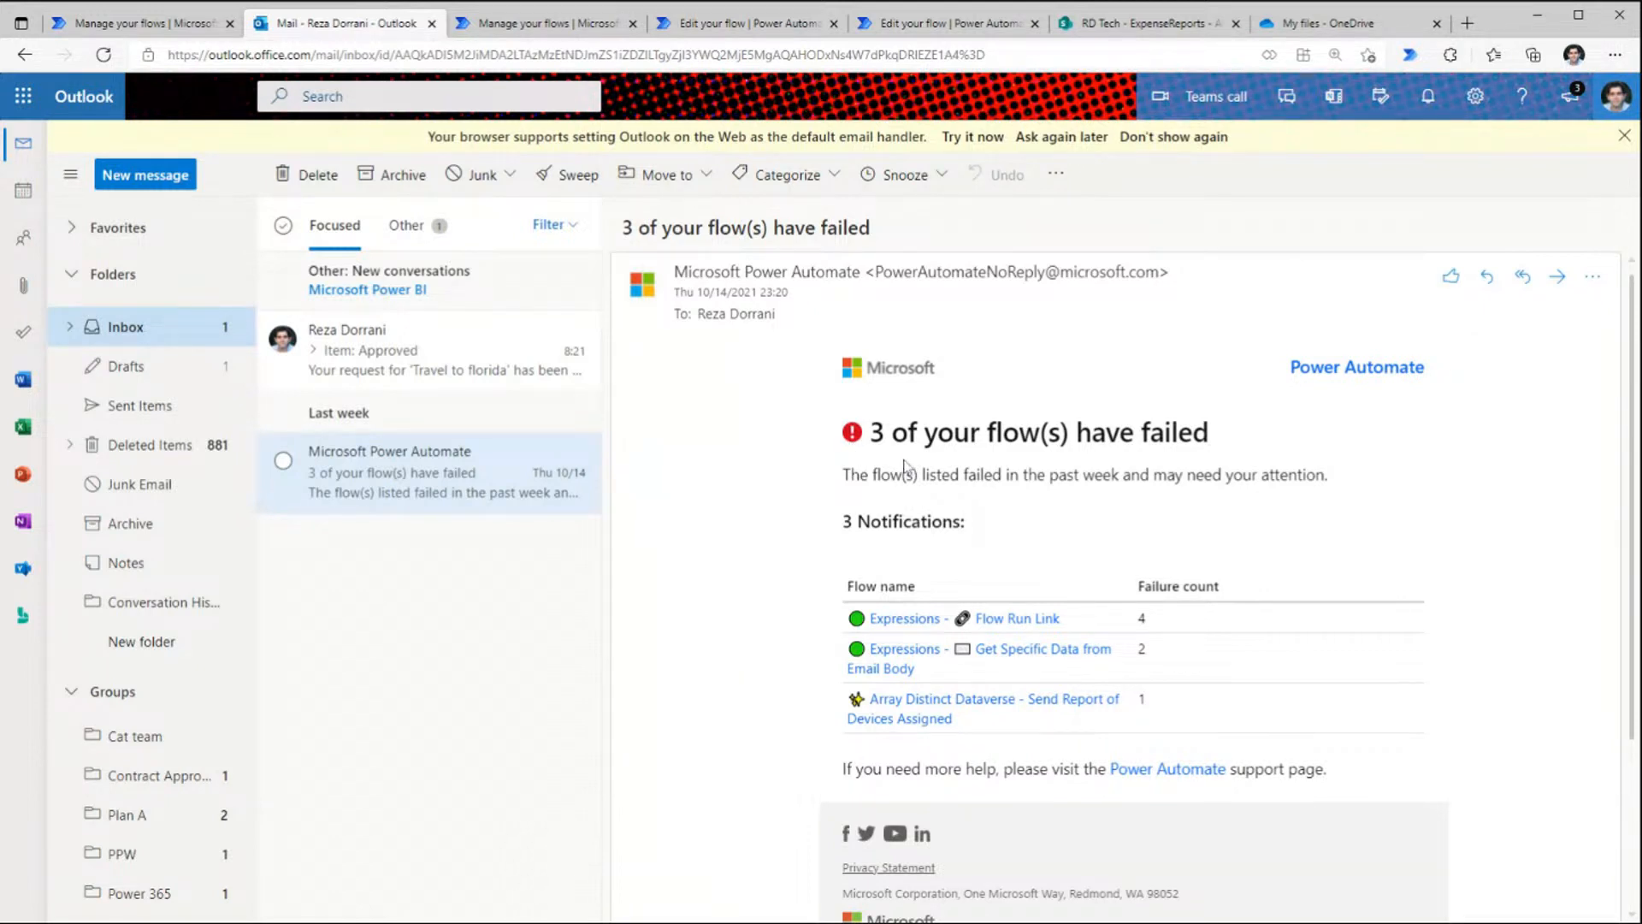
pyautogui.scroll(-3, 956, 497)
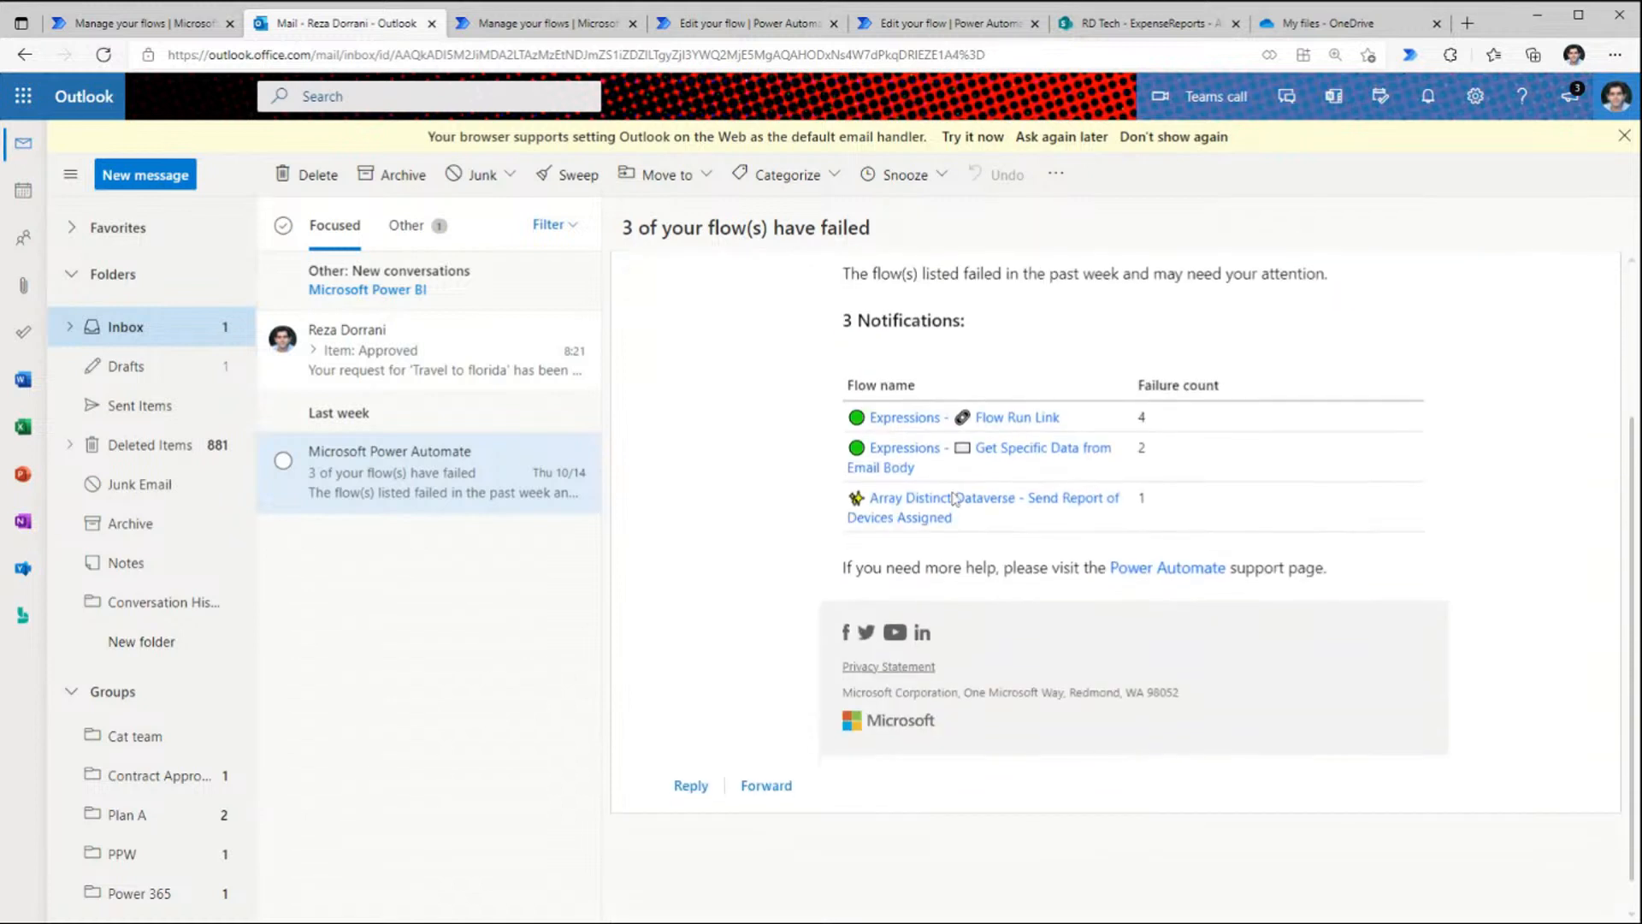
pyautogui.scroll(1, 955, 498)
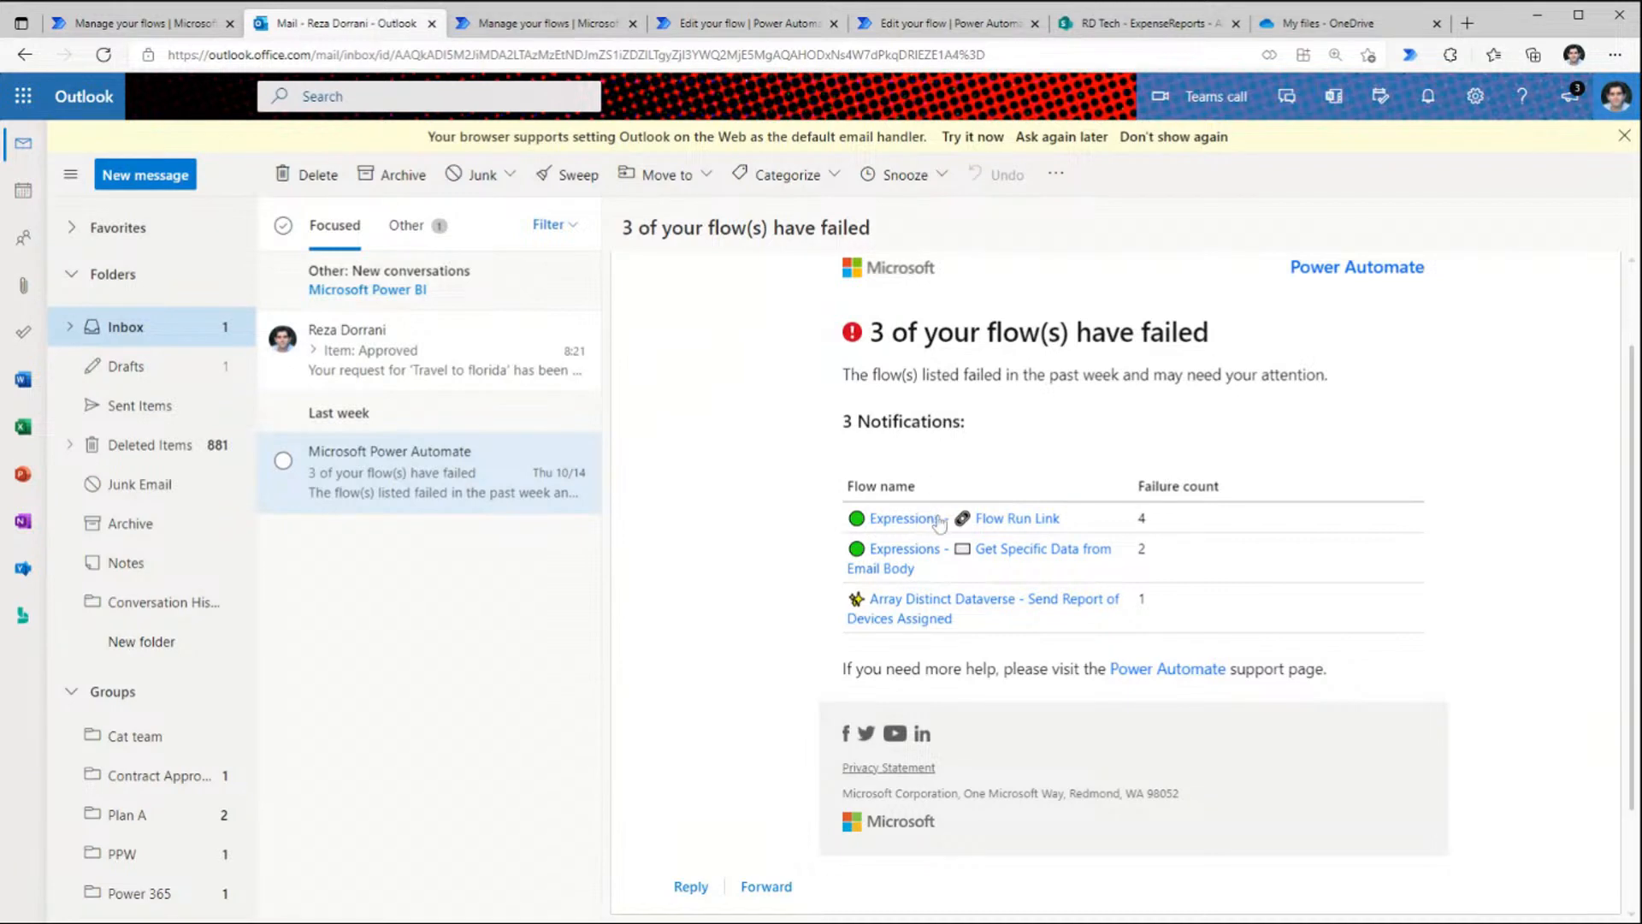
pyautogui.click(1035, 552)
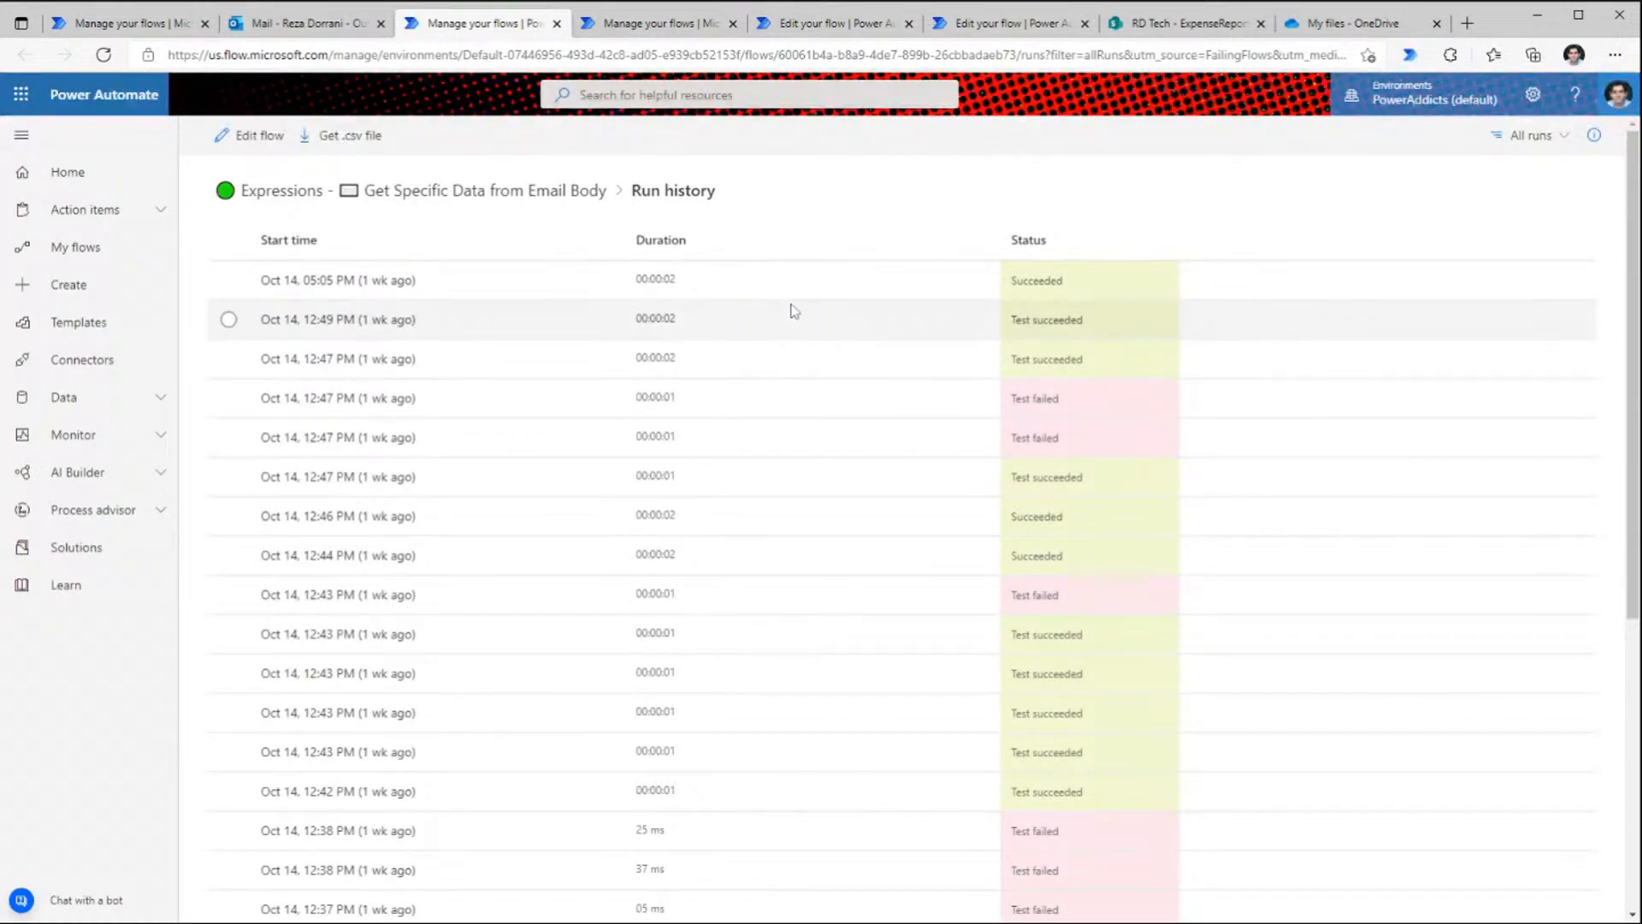
# Step: Read the Save Conflict error details of the failed Oct 14, 12:43 PM run
pyautogui.scroll(-4, 941, 479)
pyautogui.click(387, 236)
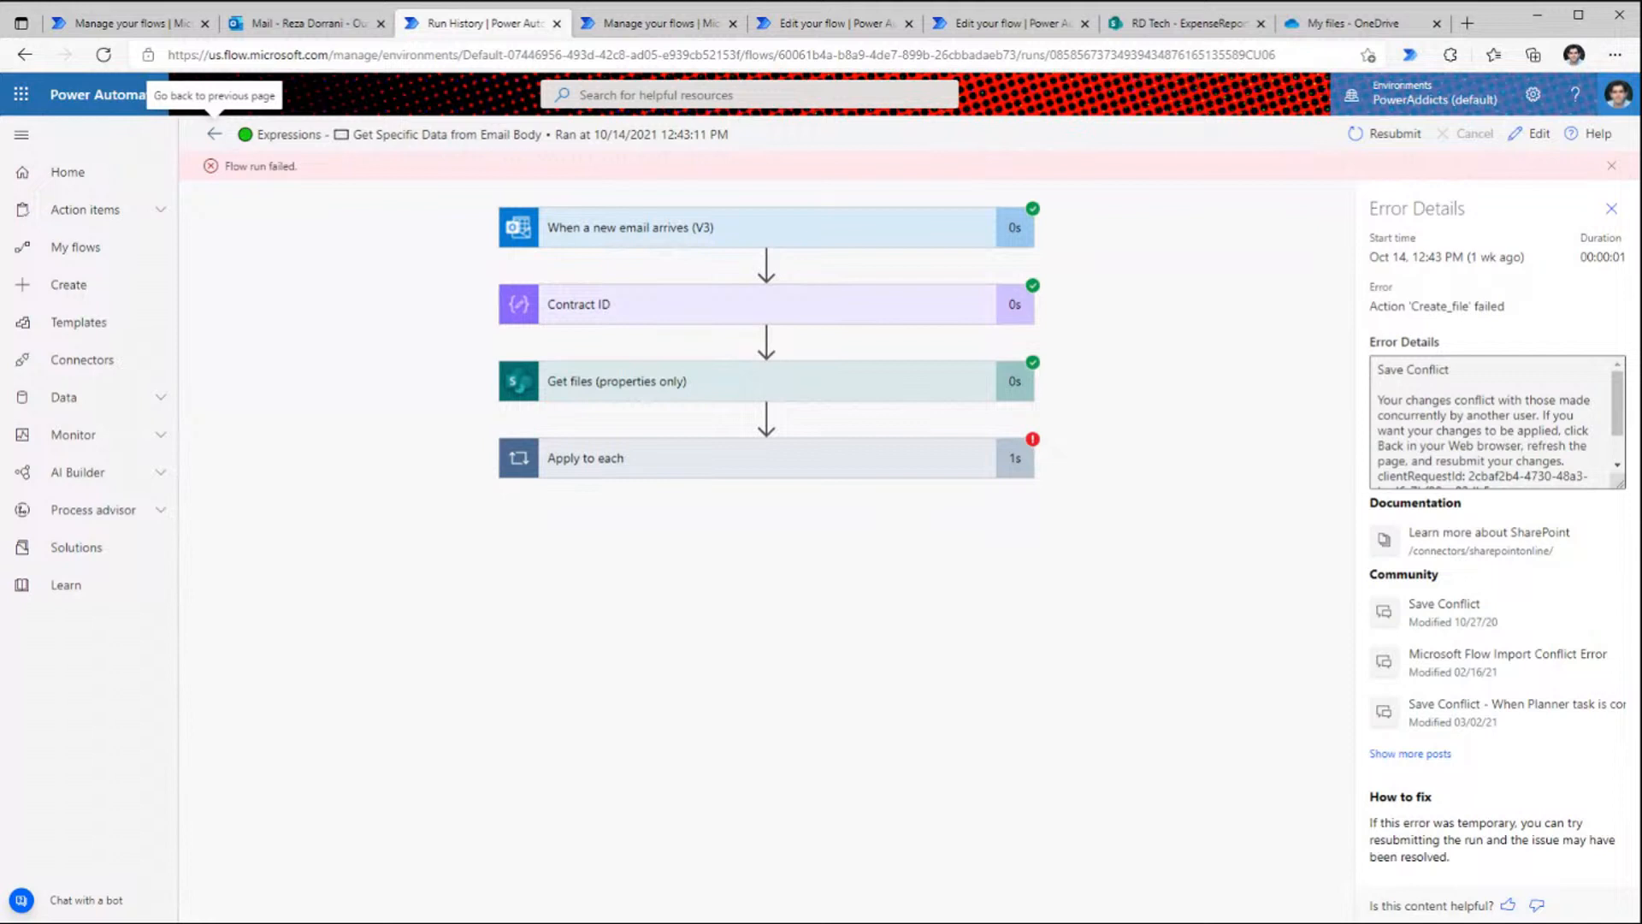
pyautogui.click(219, 138)
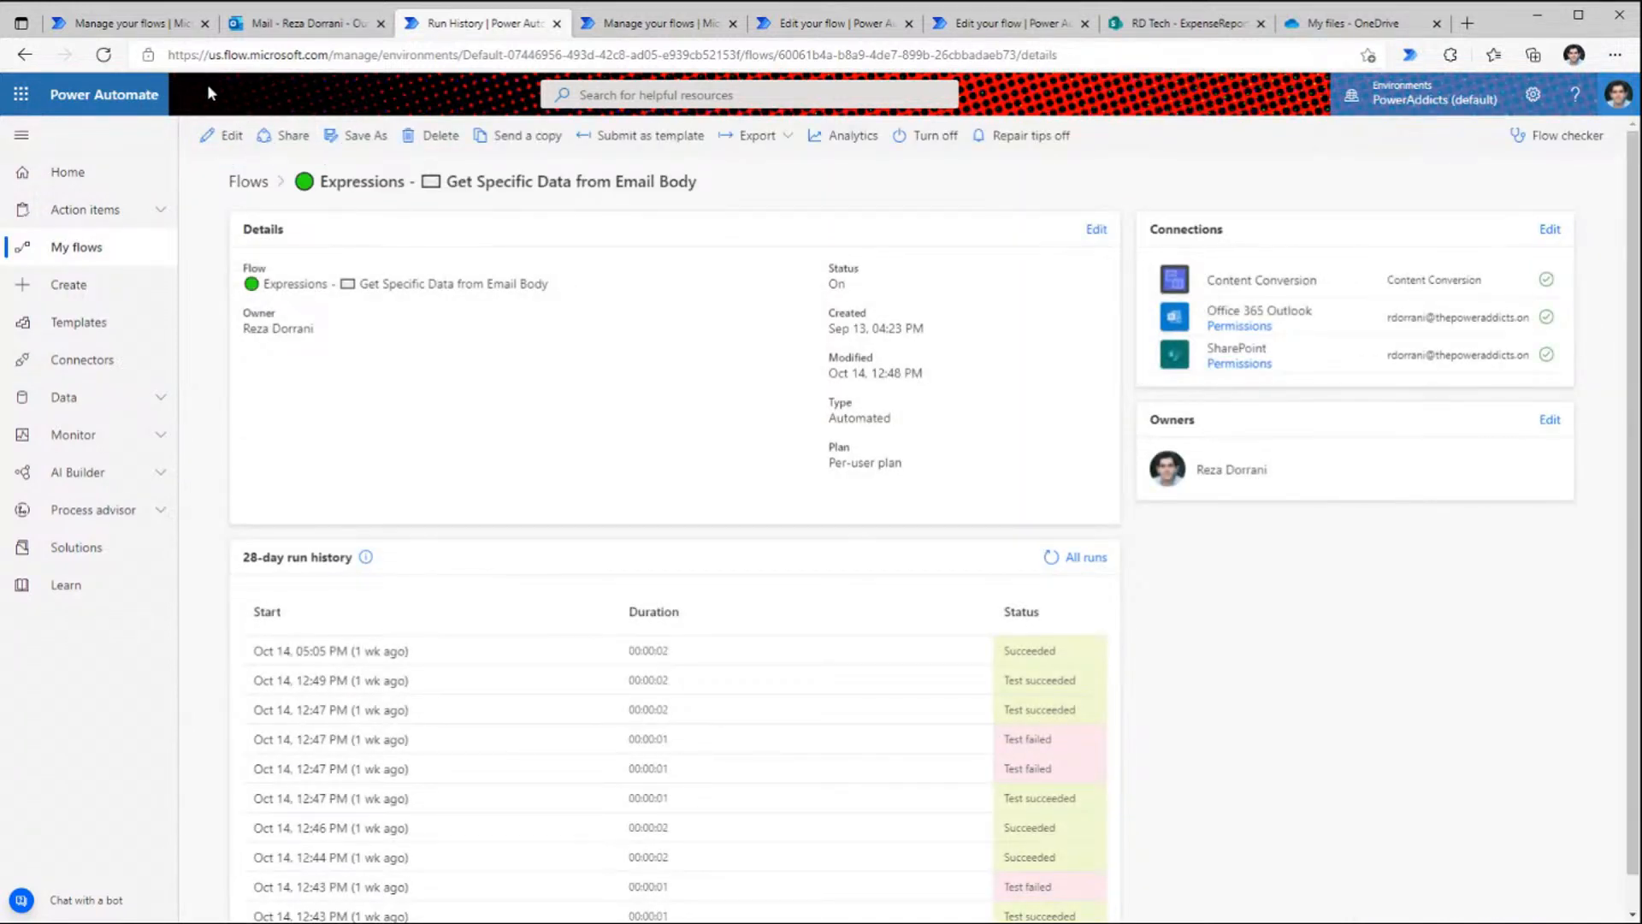
# Step: Switch browser tabs to bring up the Error Handling flow's details page
pyautogui.click(167, 31)
pyautogui.click(462, 24)
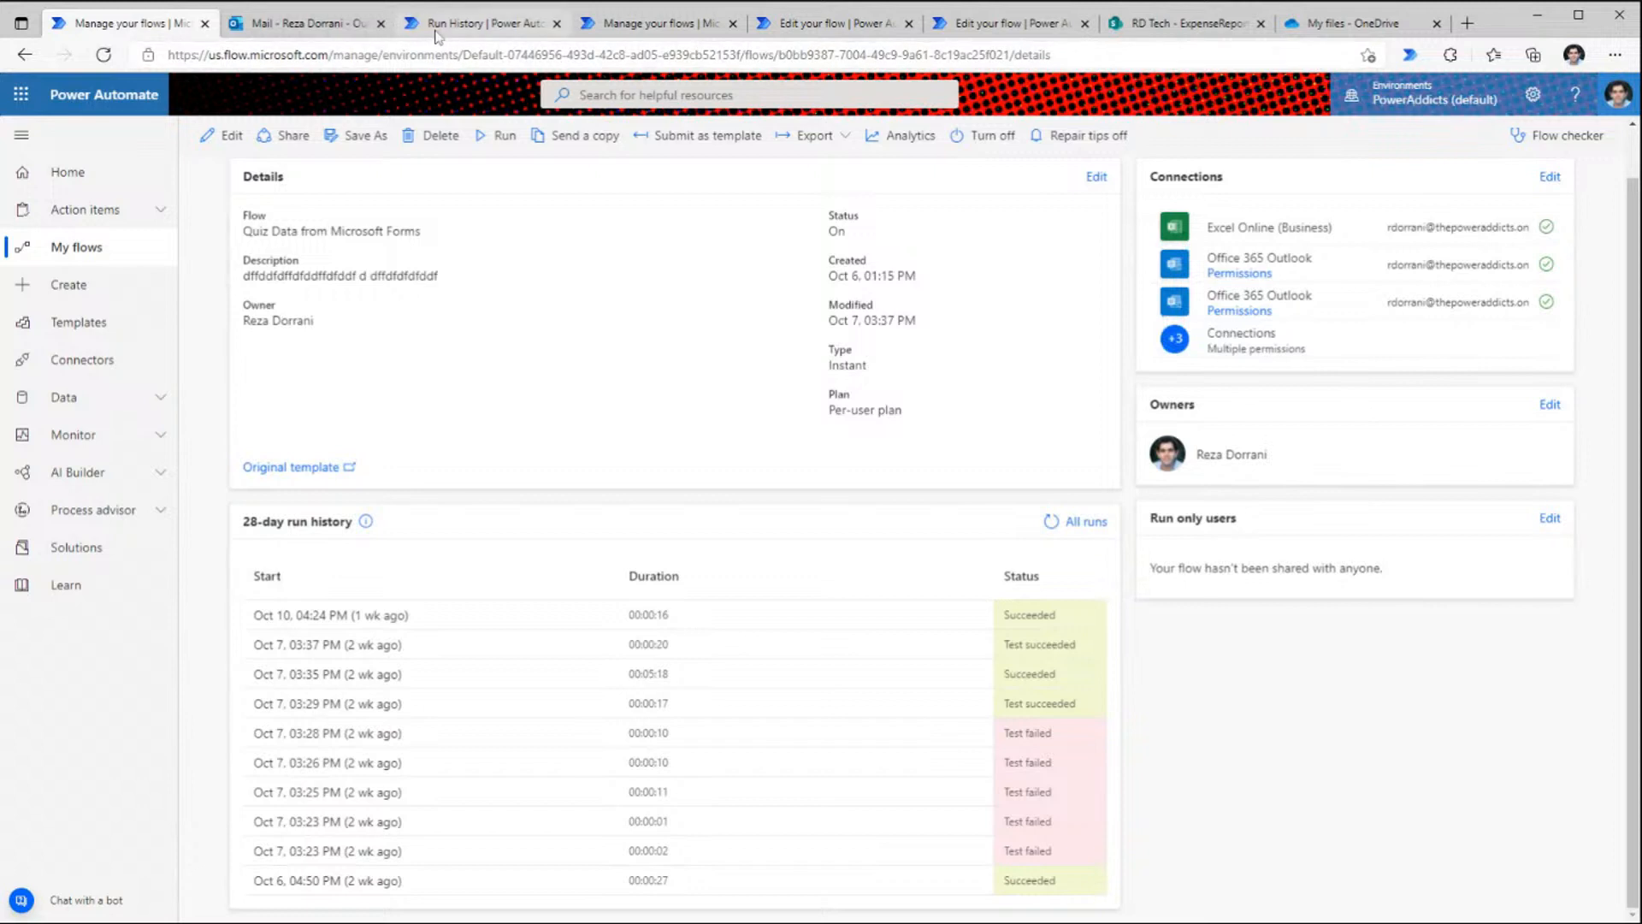
pyautogui.click(654, 23)
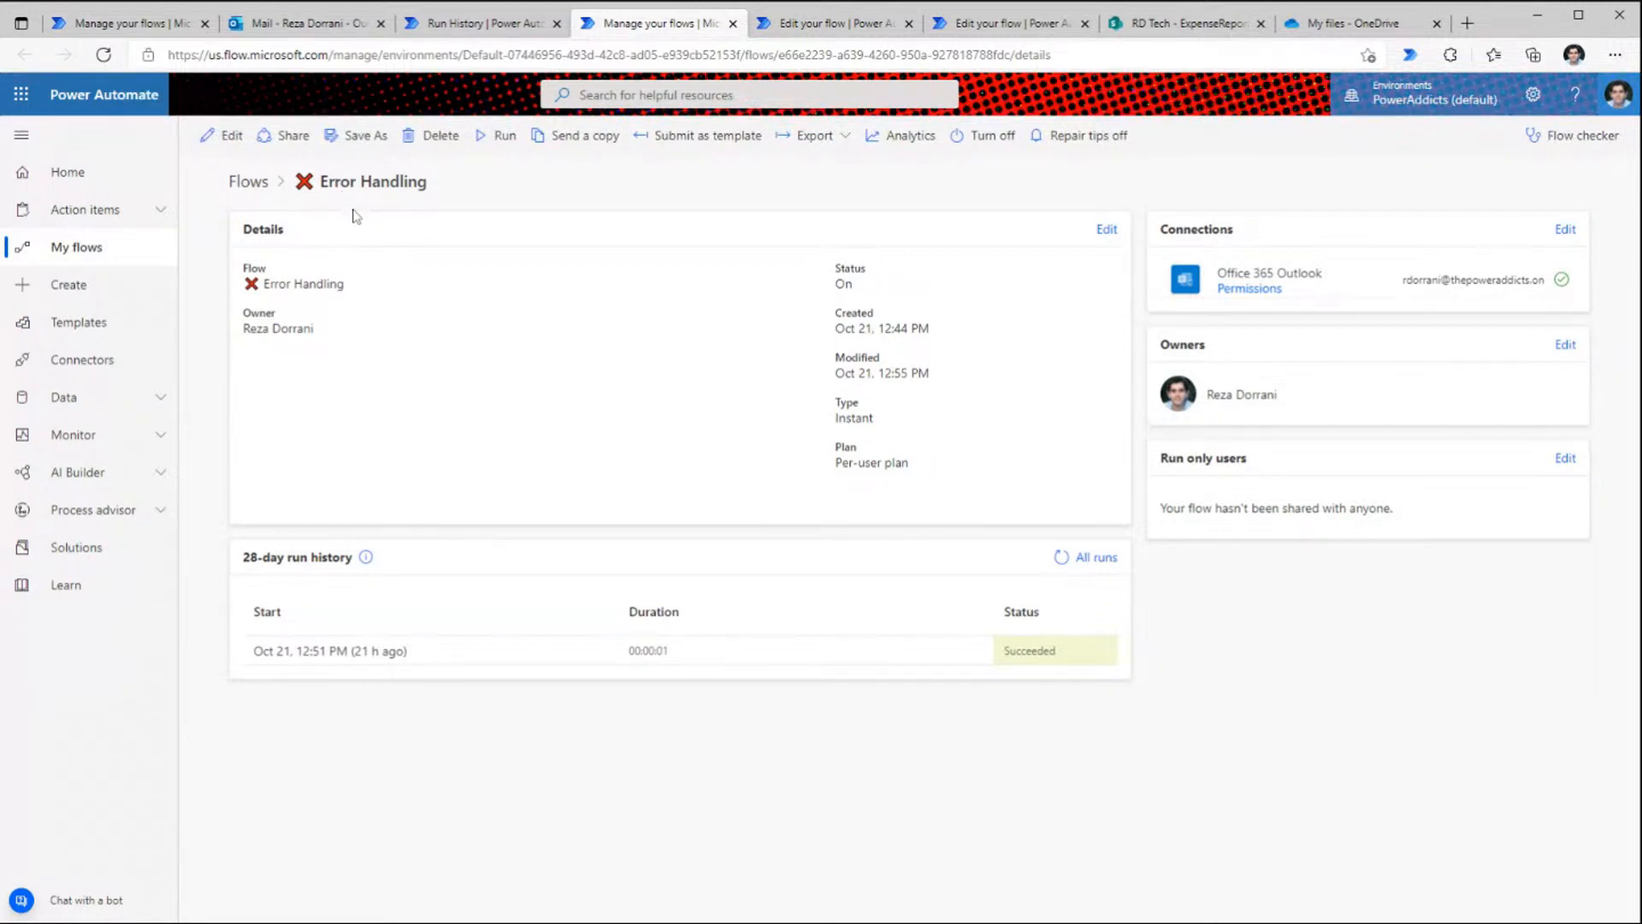
# Step: Edit the Error Handling flow and expand Try to show Error action and Set variable
pyautogui.click(224, 135)
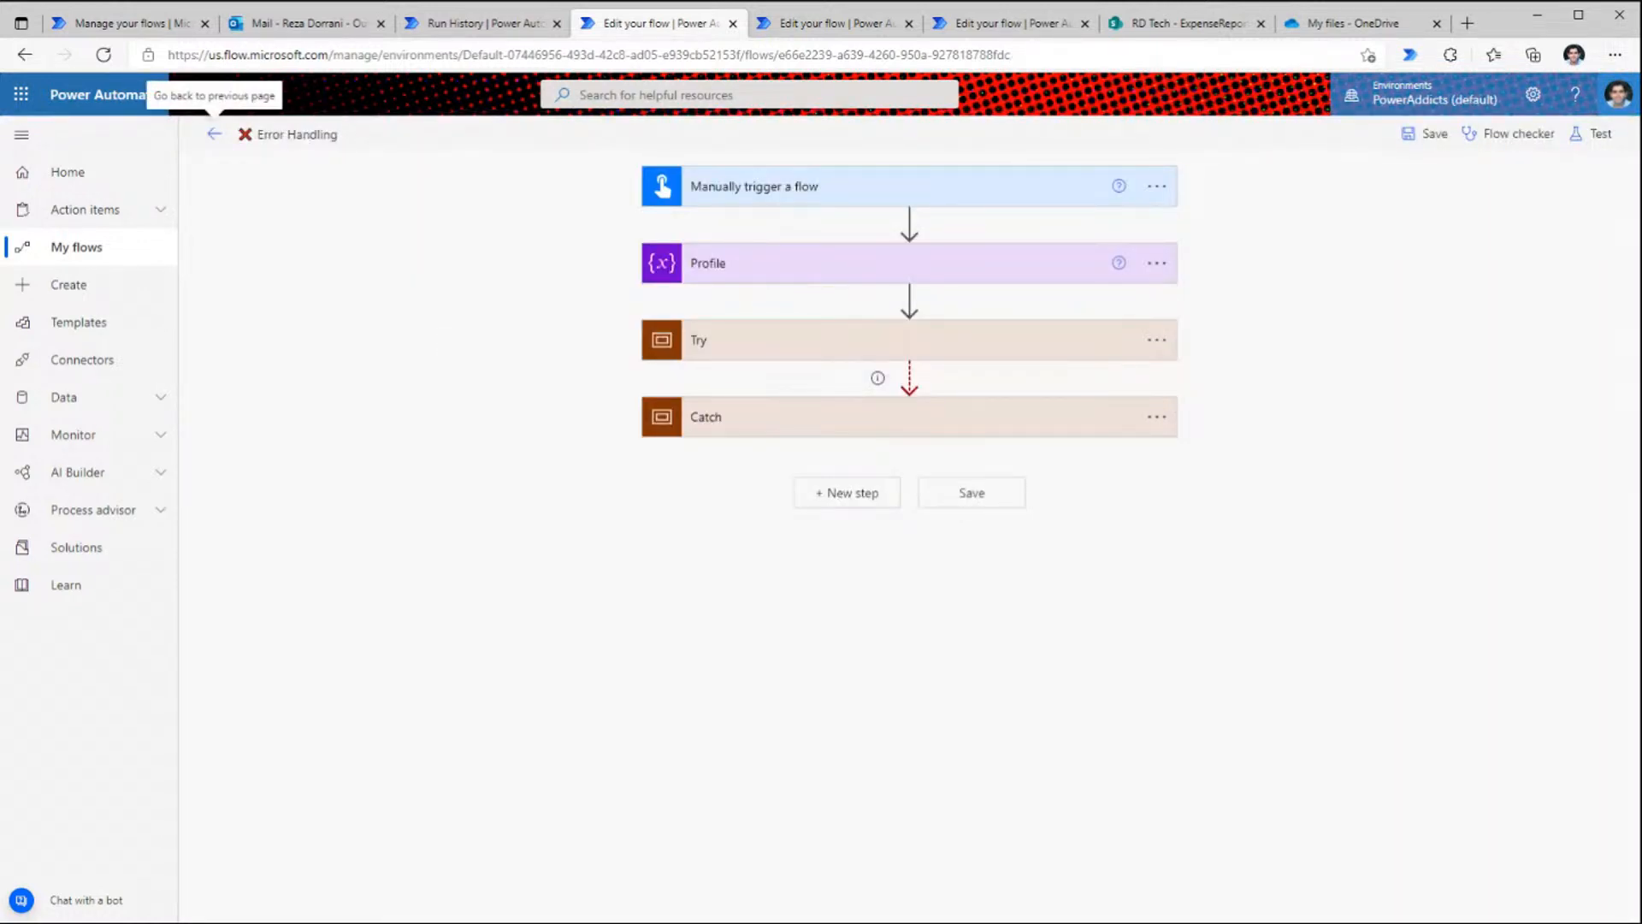
pyautogui.click(757, 342)
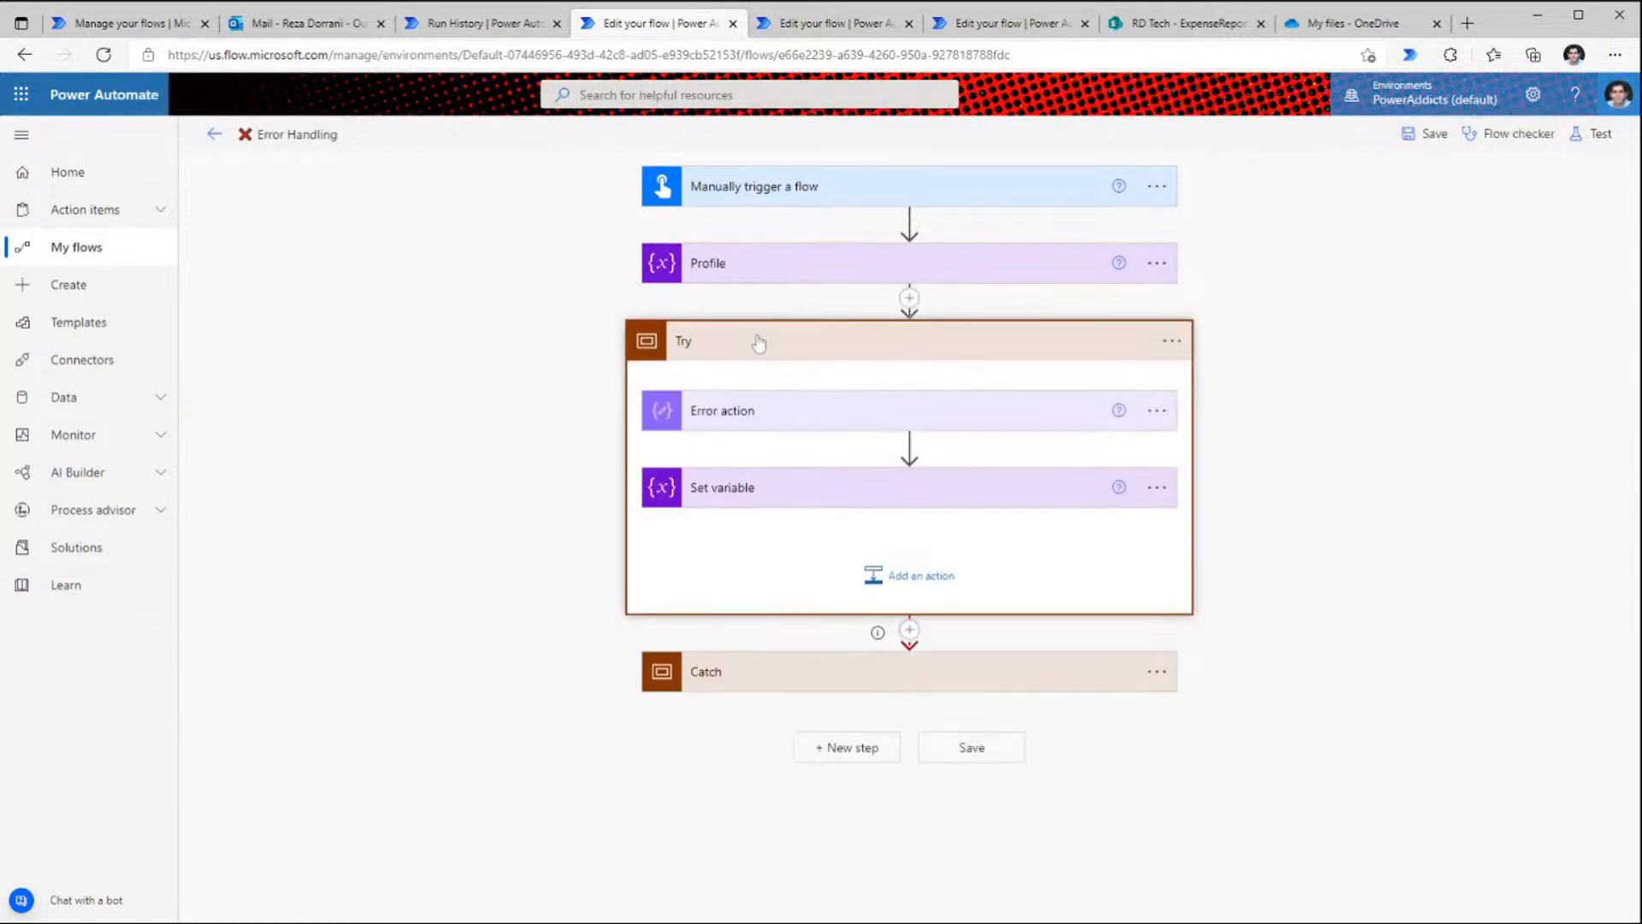
pyautogui.click(723, 340)
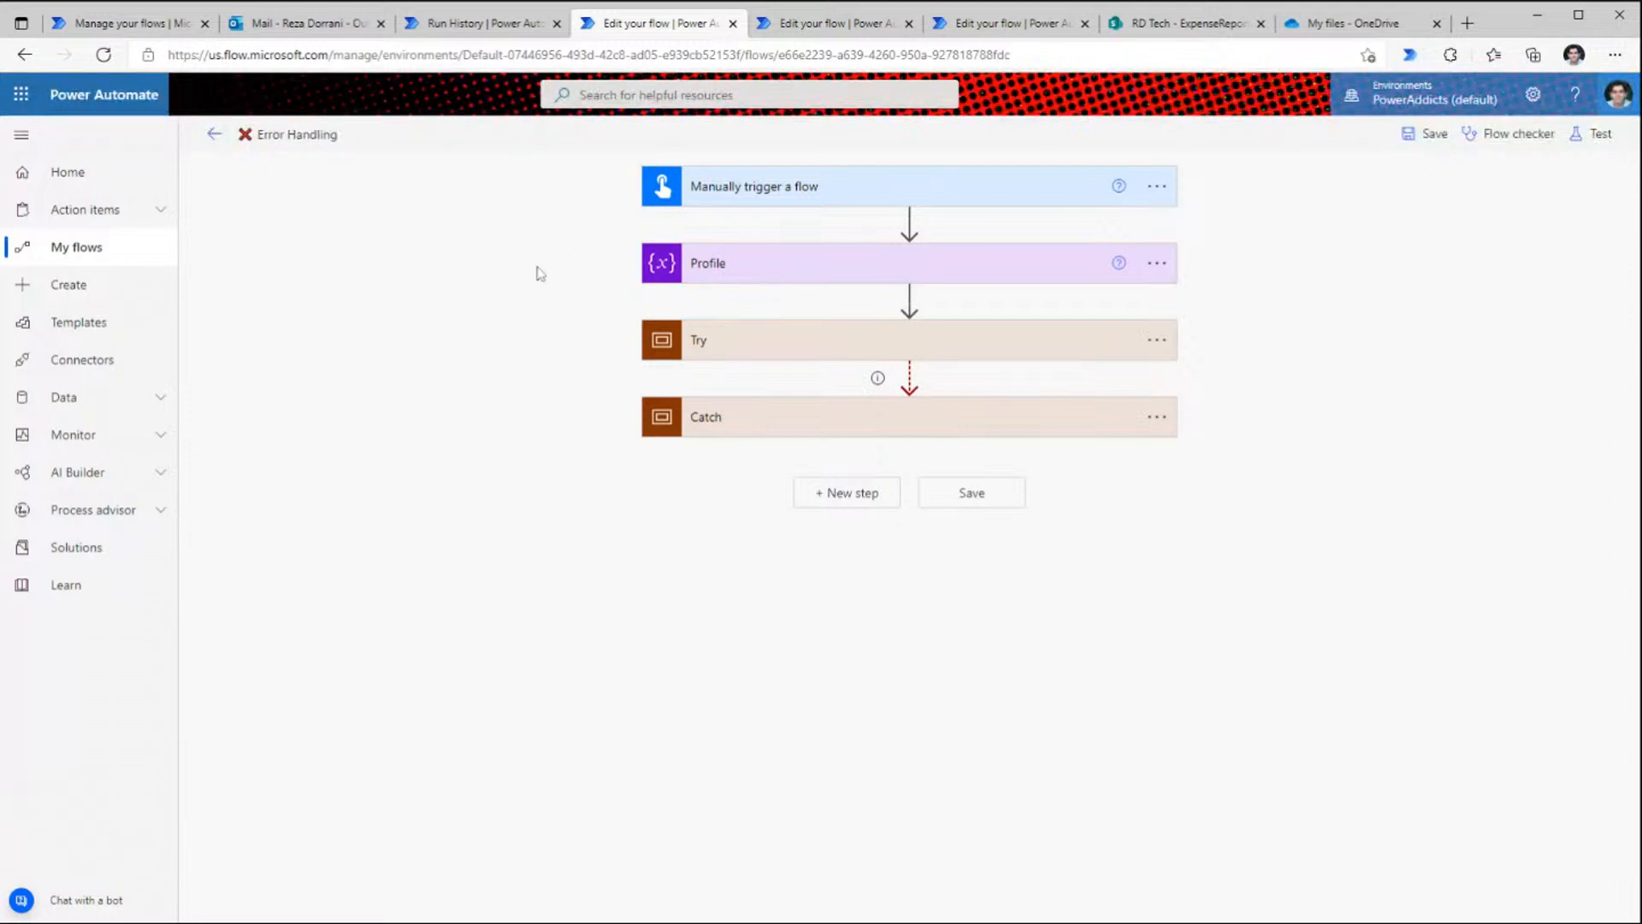
pyautogui.click(705, 354)
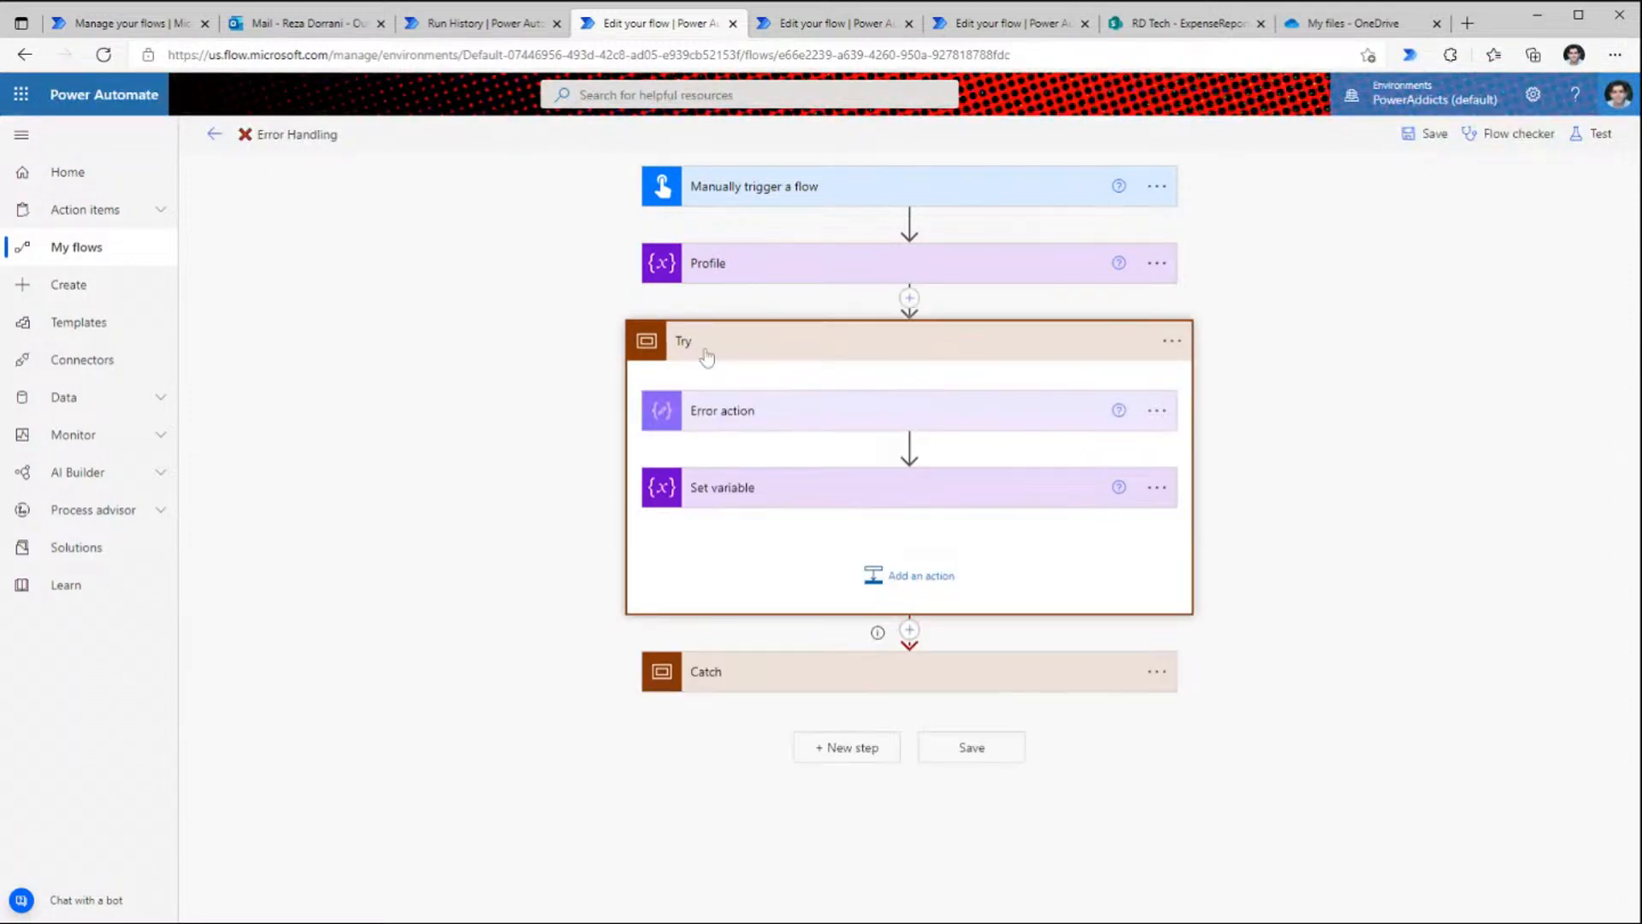
pyautogui.click(910, 299)
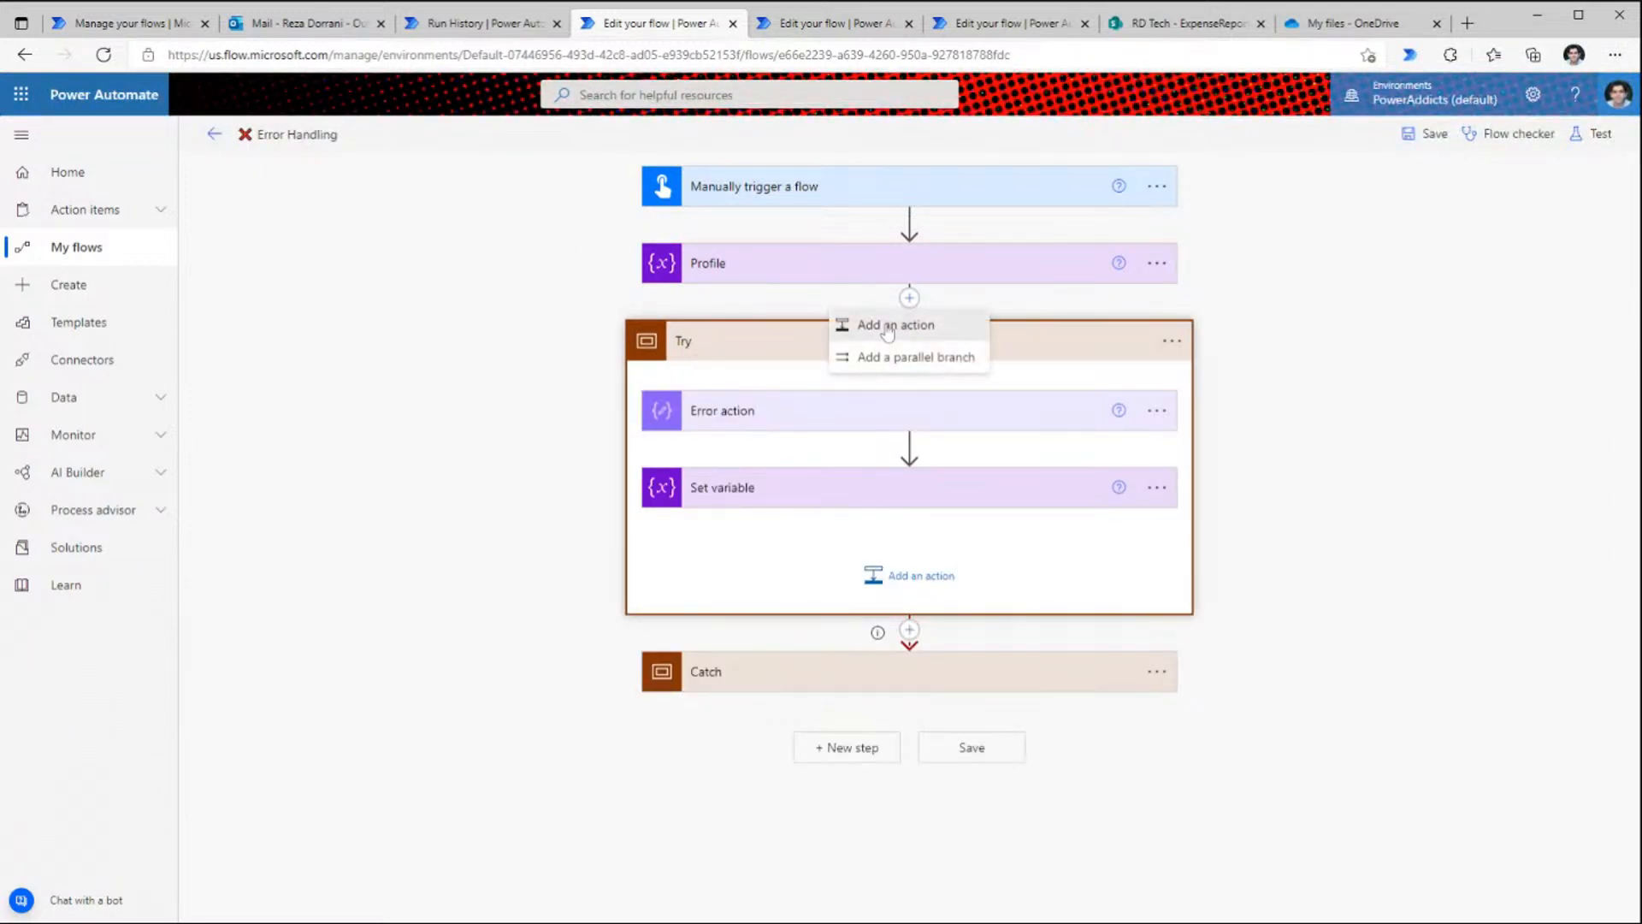
pyautogui.click(873, 324)
pyautogui.write('try')
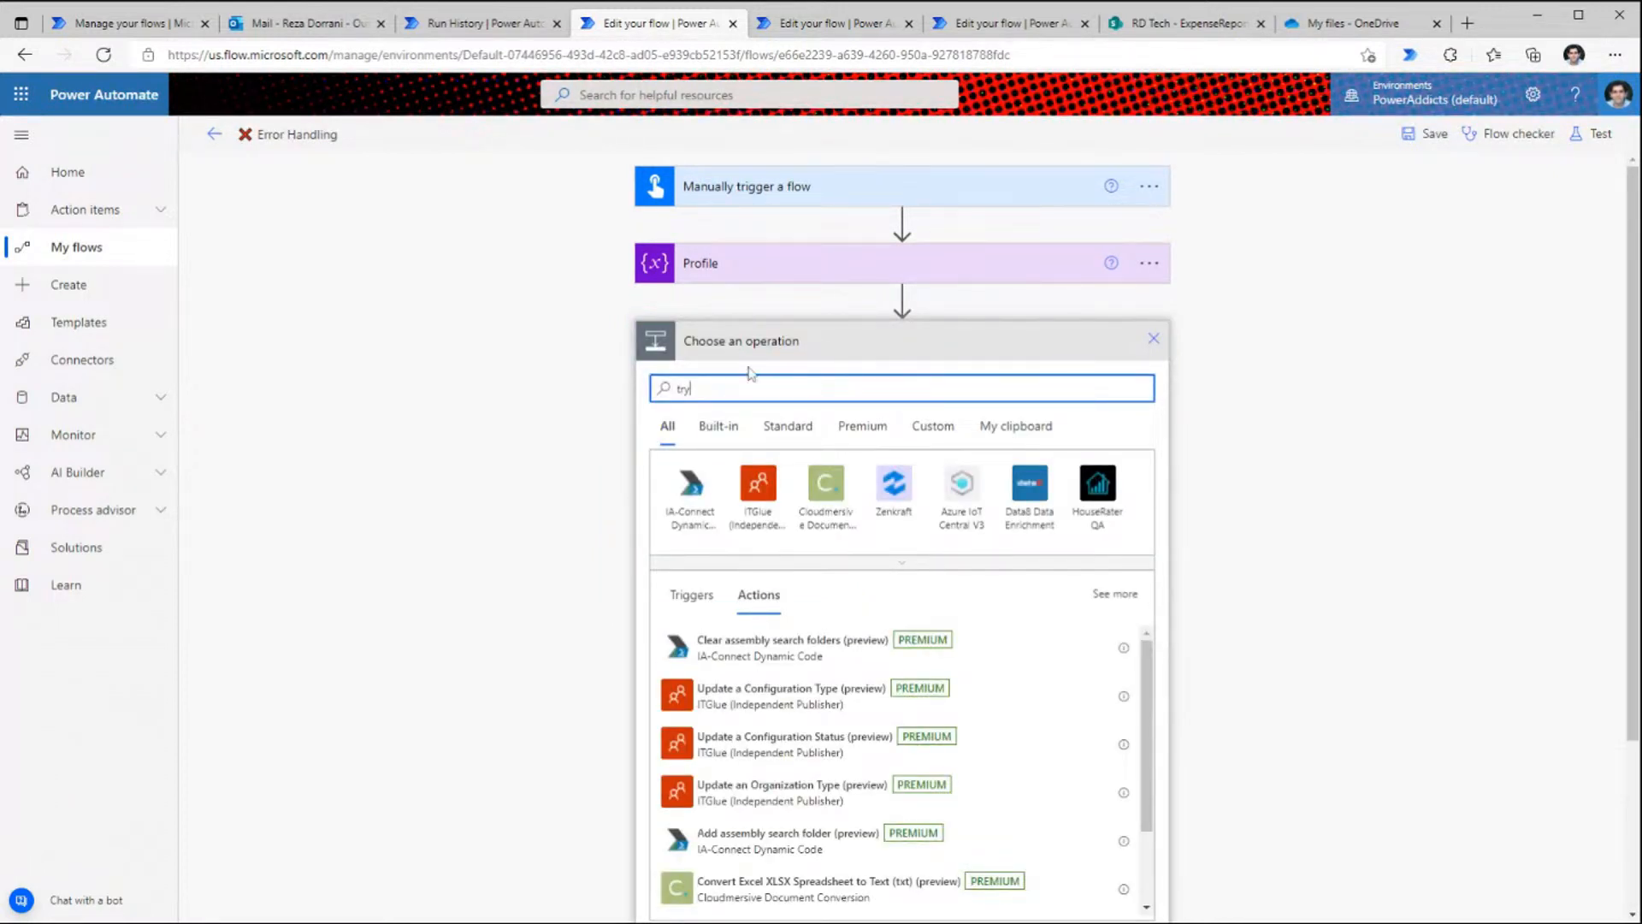
pyautogui.press('BackSpace')
pyautogui.press('BackSpace')
pyautogui.press('BackSpace')
pyautogui.write('scope')
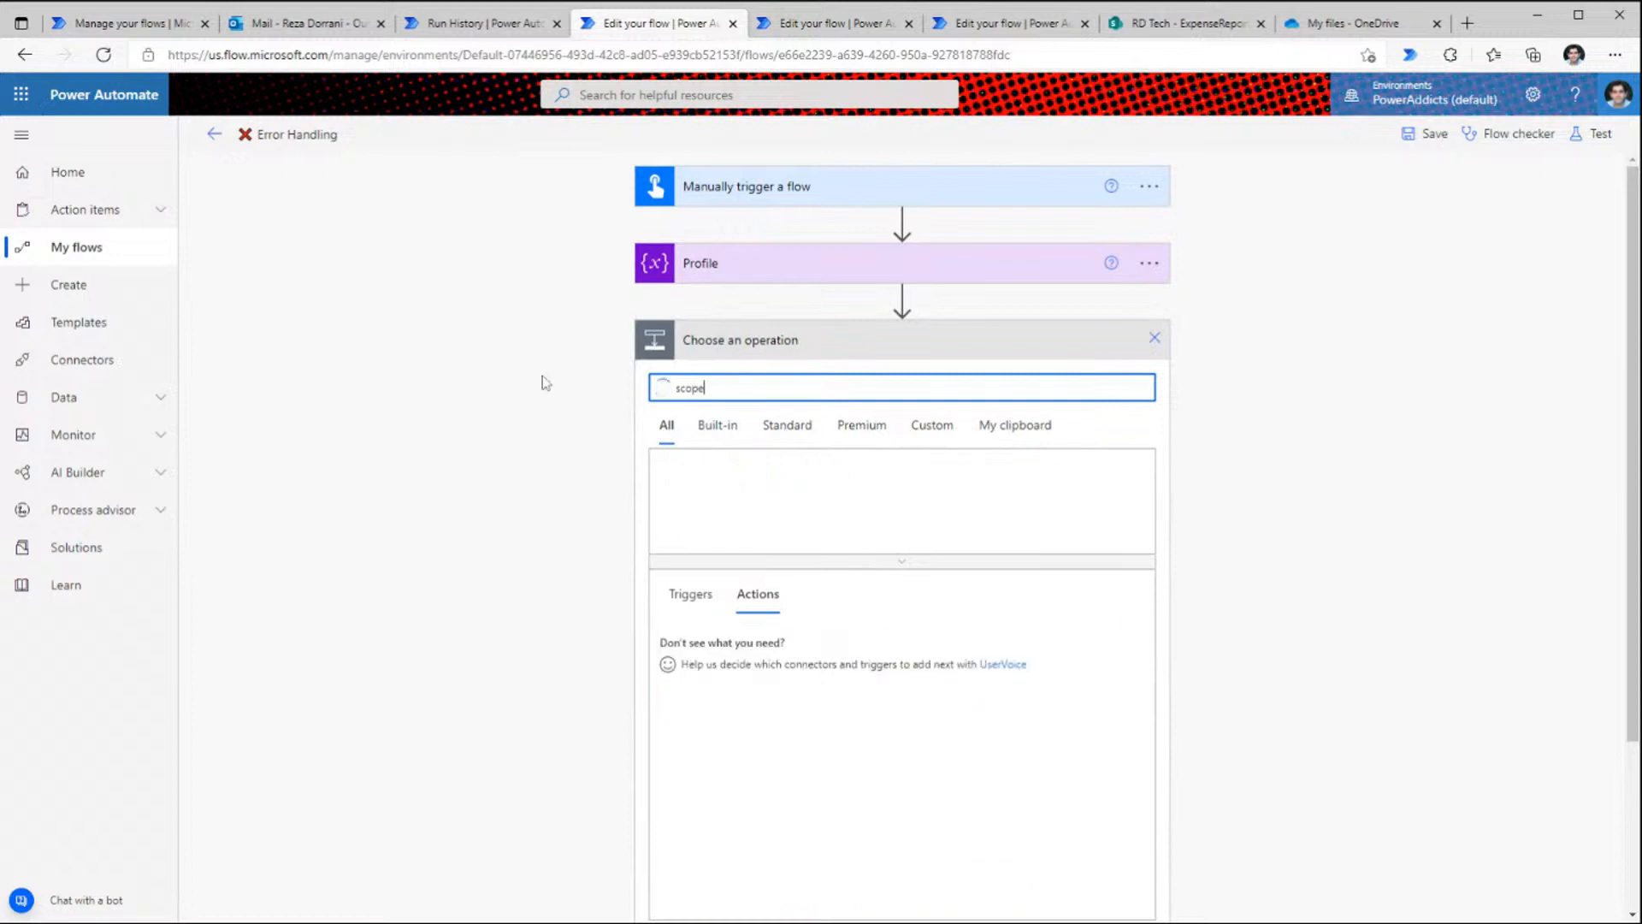
pyautogui.click(723, 657)
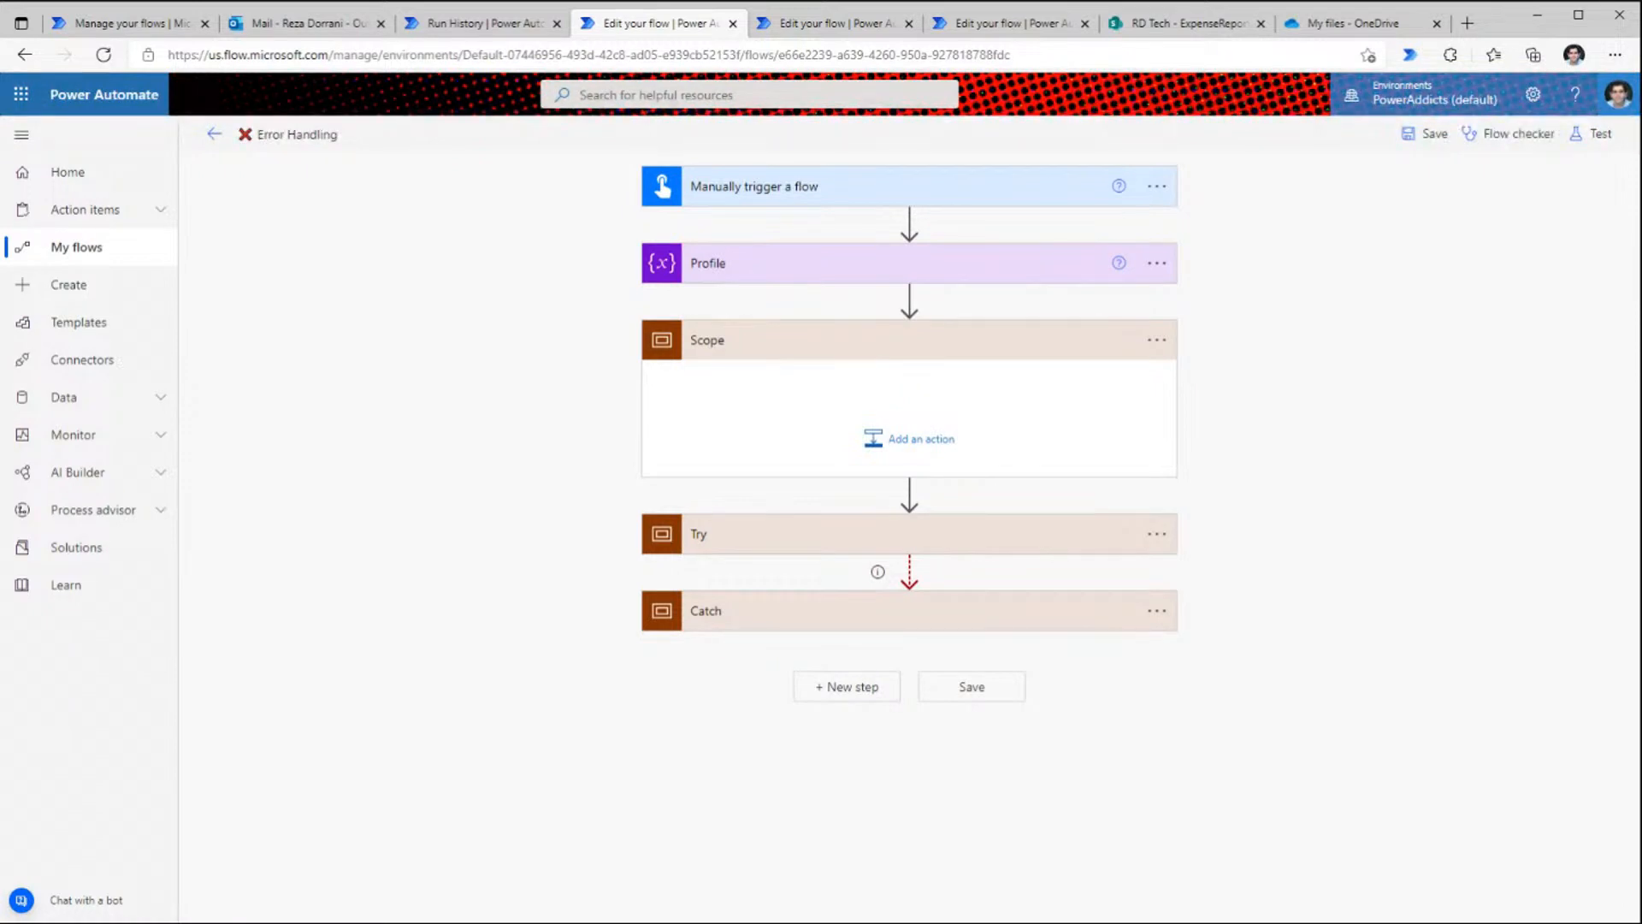
pyautogui.click(1157, 534)
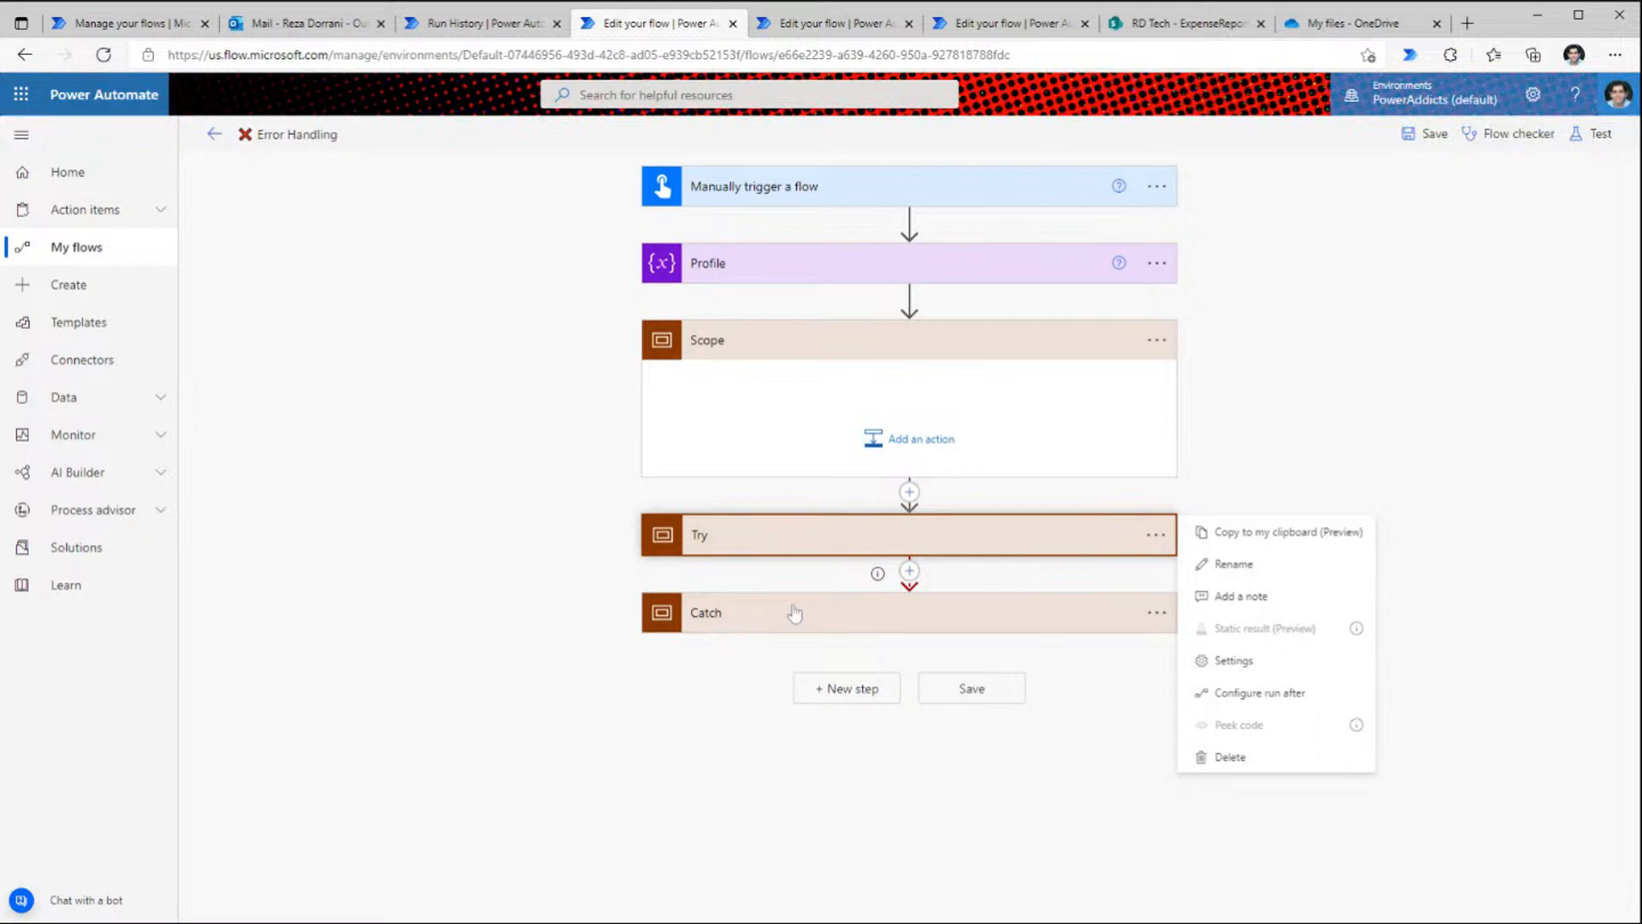
pyautogui.click(740, 548)
pyautogui.click(1148, 340)
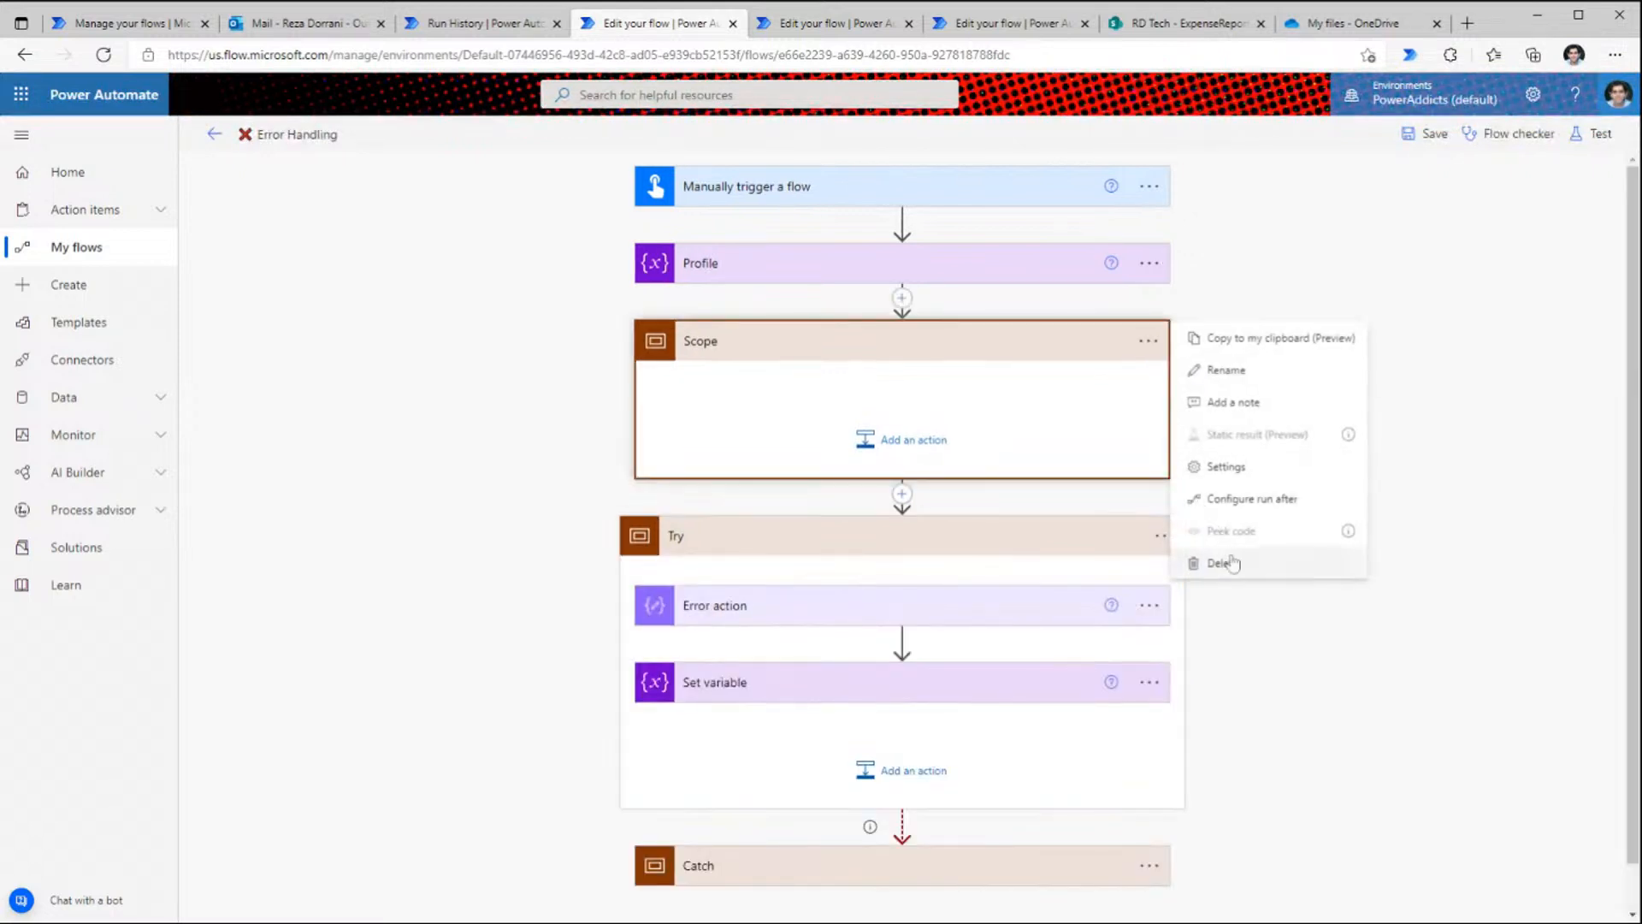
pyautogui.click(1219, 563)
pyautogui.click(832, 541)
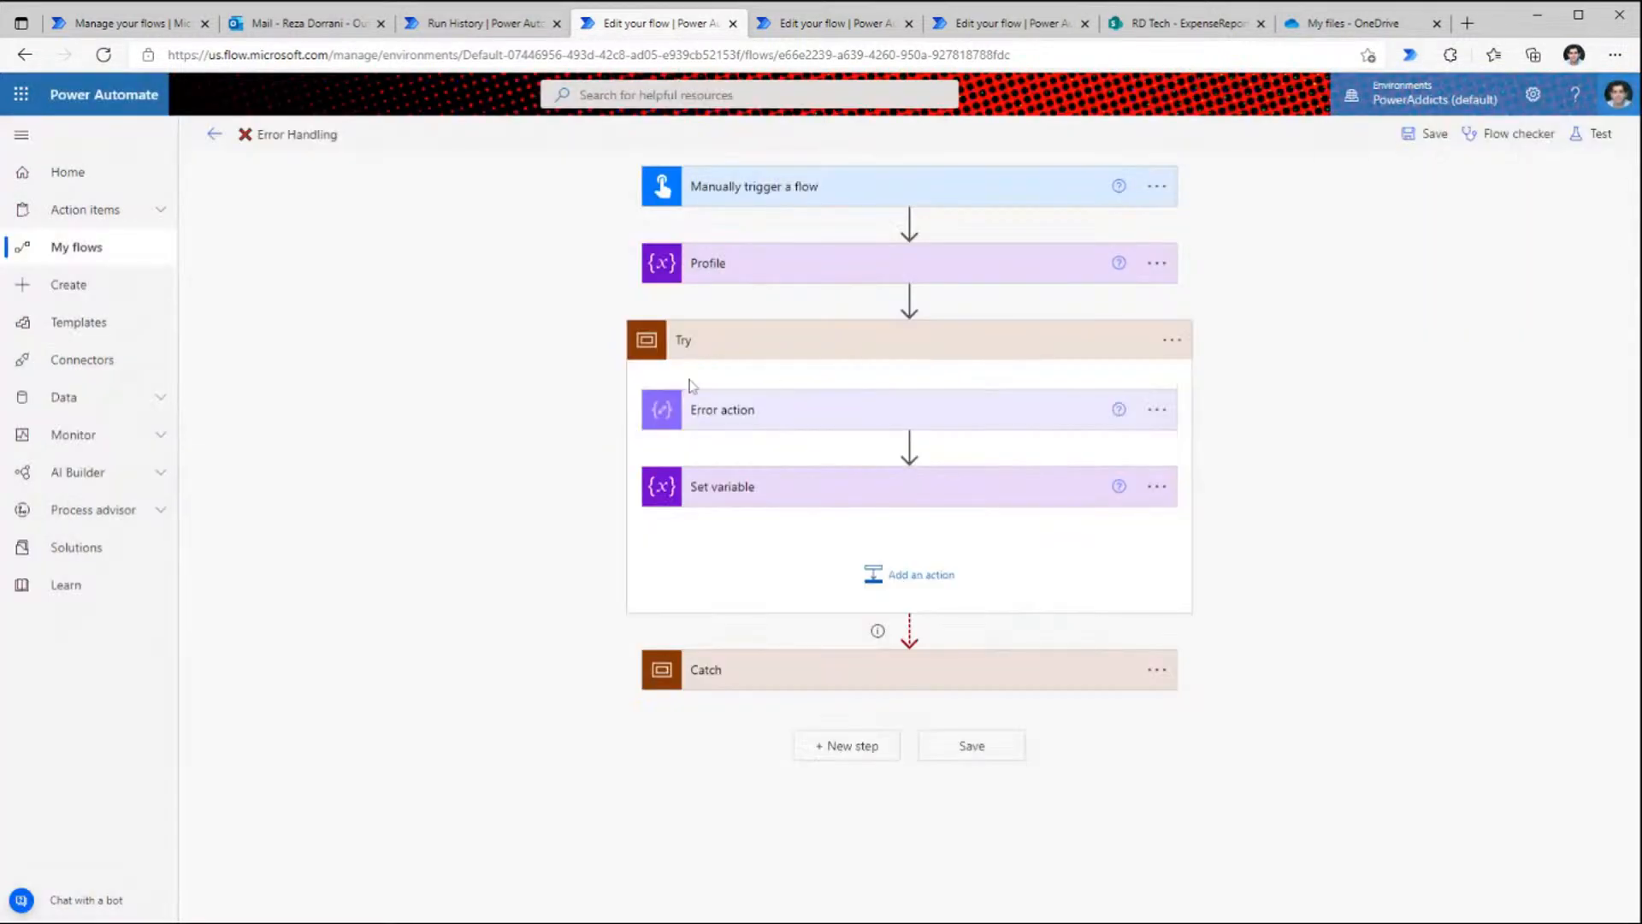
# Step: Expand Error action and Set variable, and view the Error action's setProperty expression
pyautogui.click(731, 421)
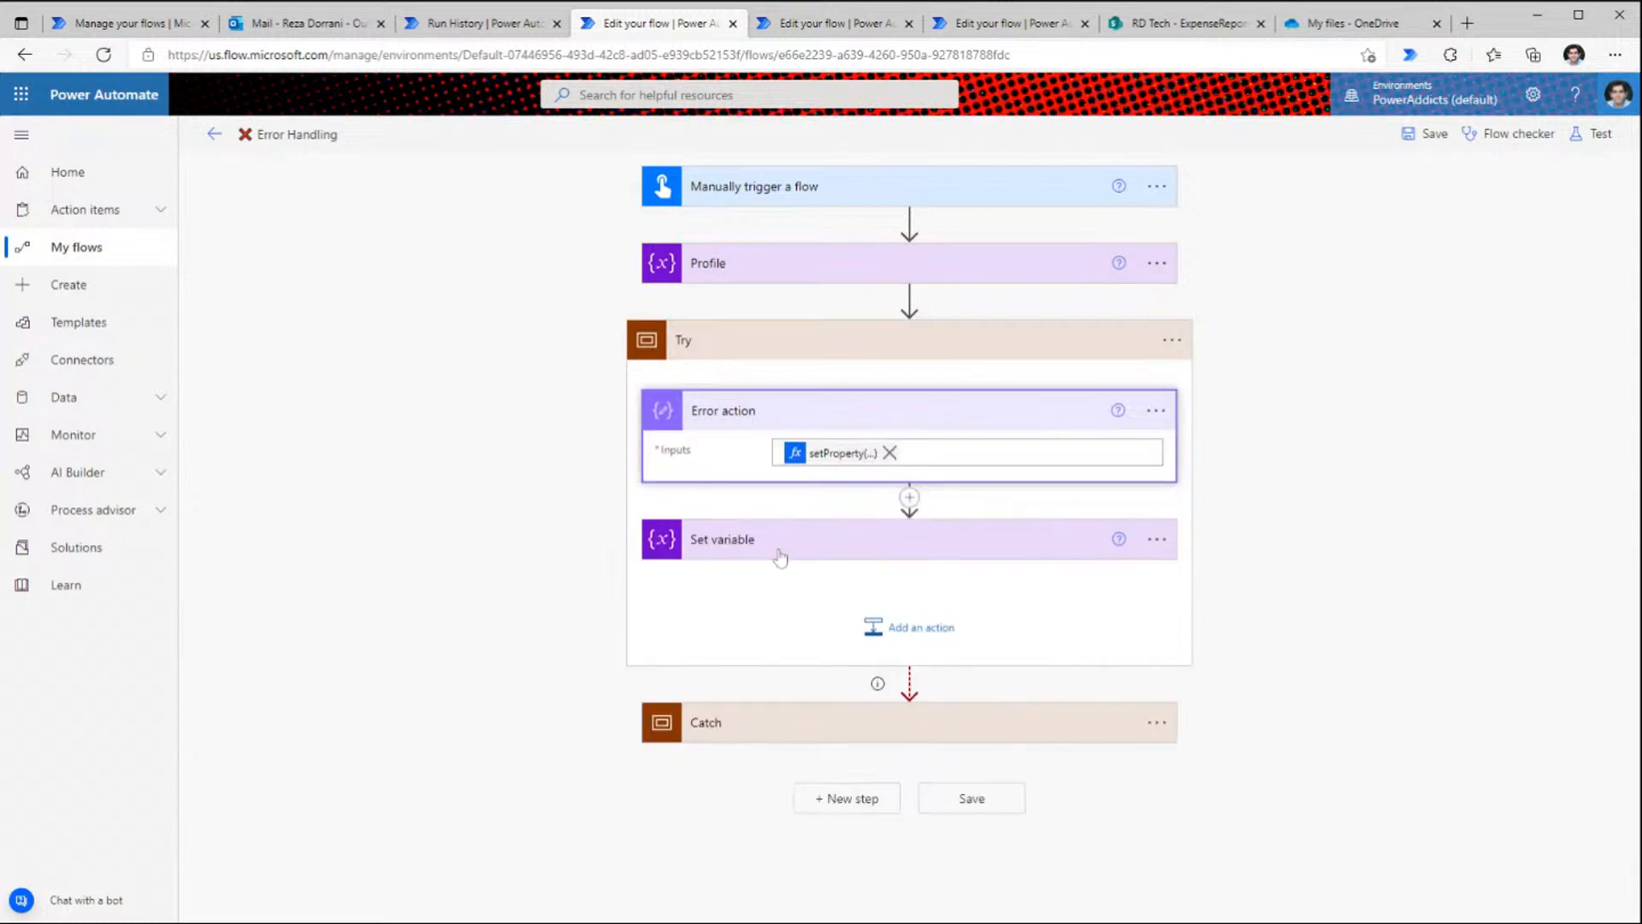
pyautogui.click(780, 557)
pyautogui.click(820, 460)
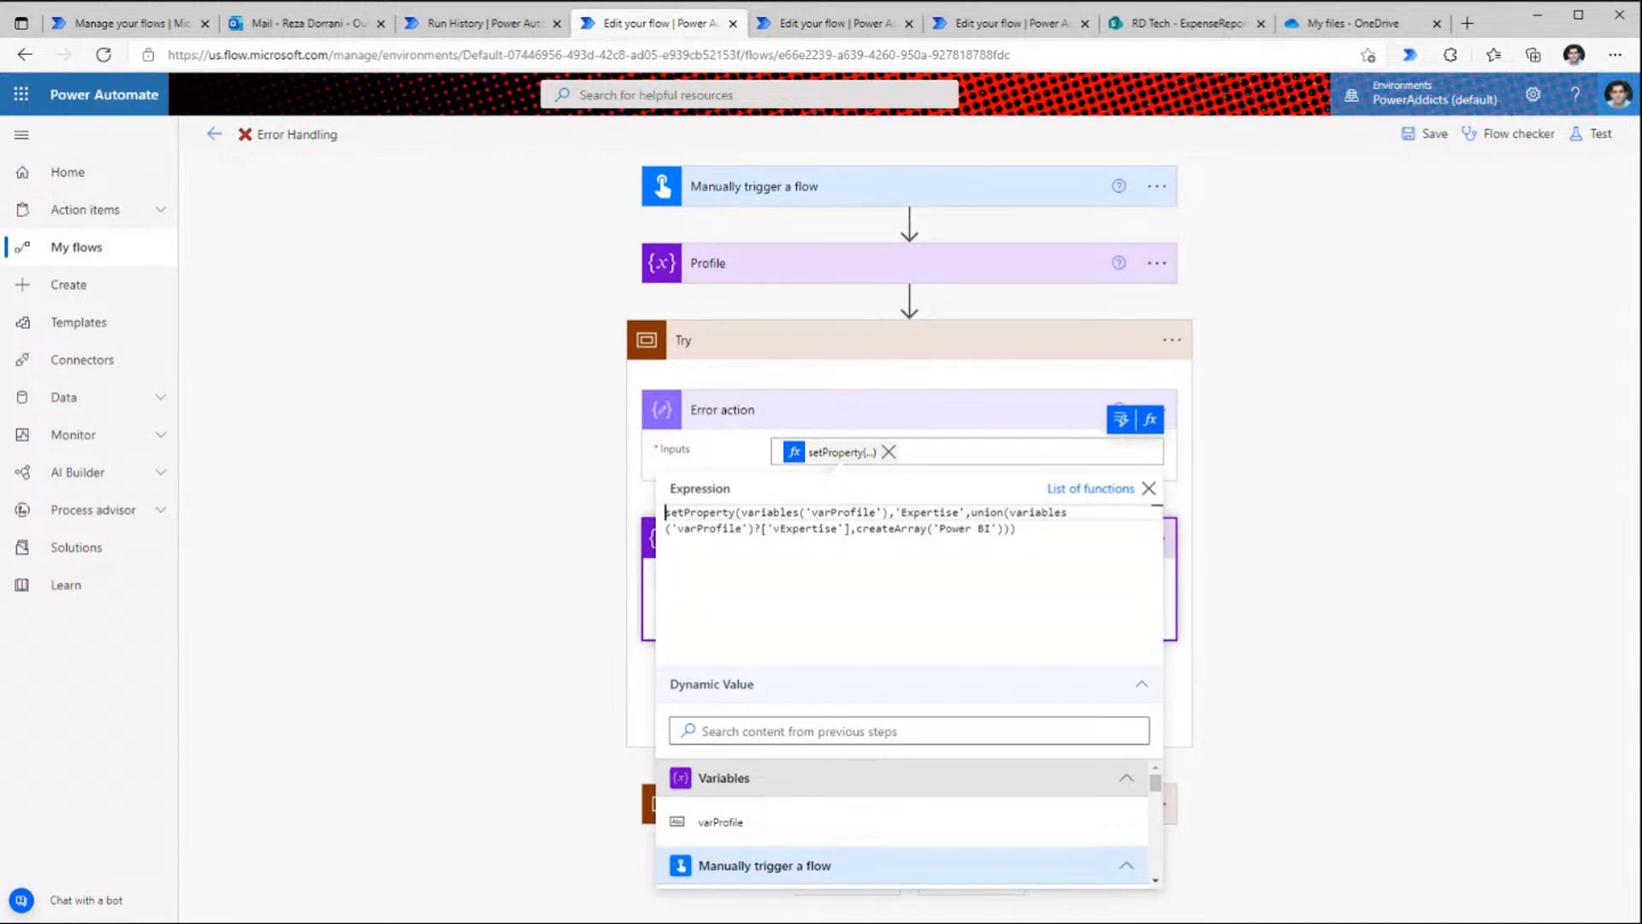
pyautogui.click(548, 518)
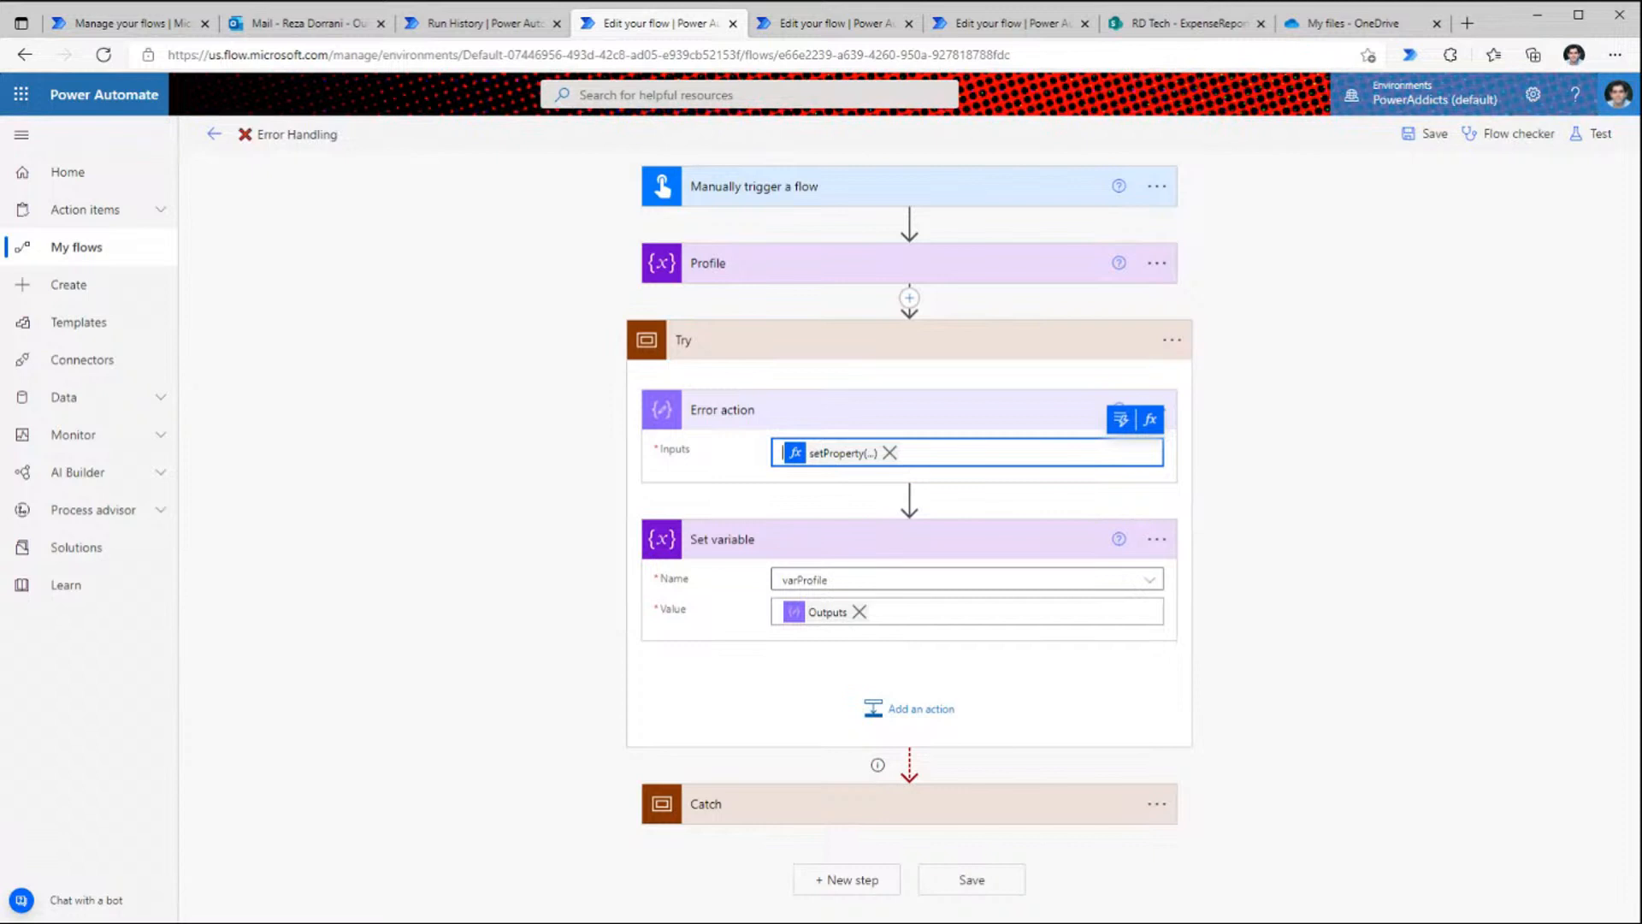
# Step: Review the Profile variable's JSON value, then collapse Profile and the Try scope
pyautogui.click(710, 265)
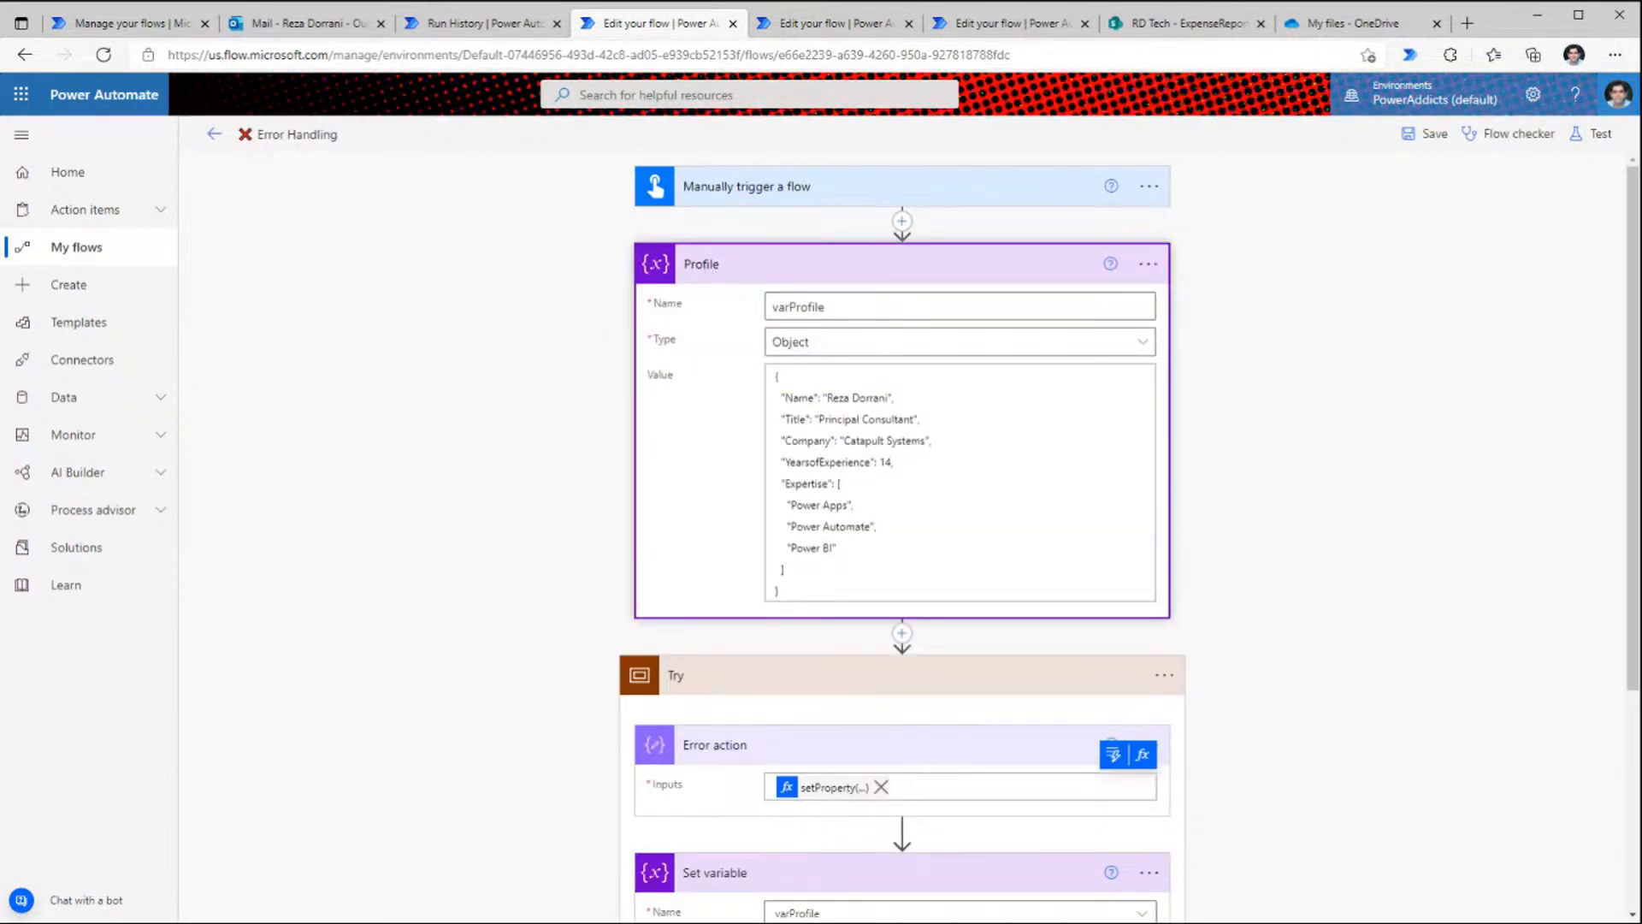
pyautogui.click(740, 265)
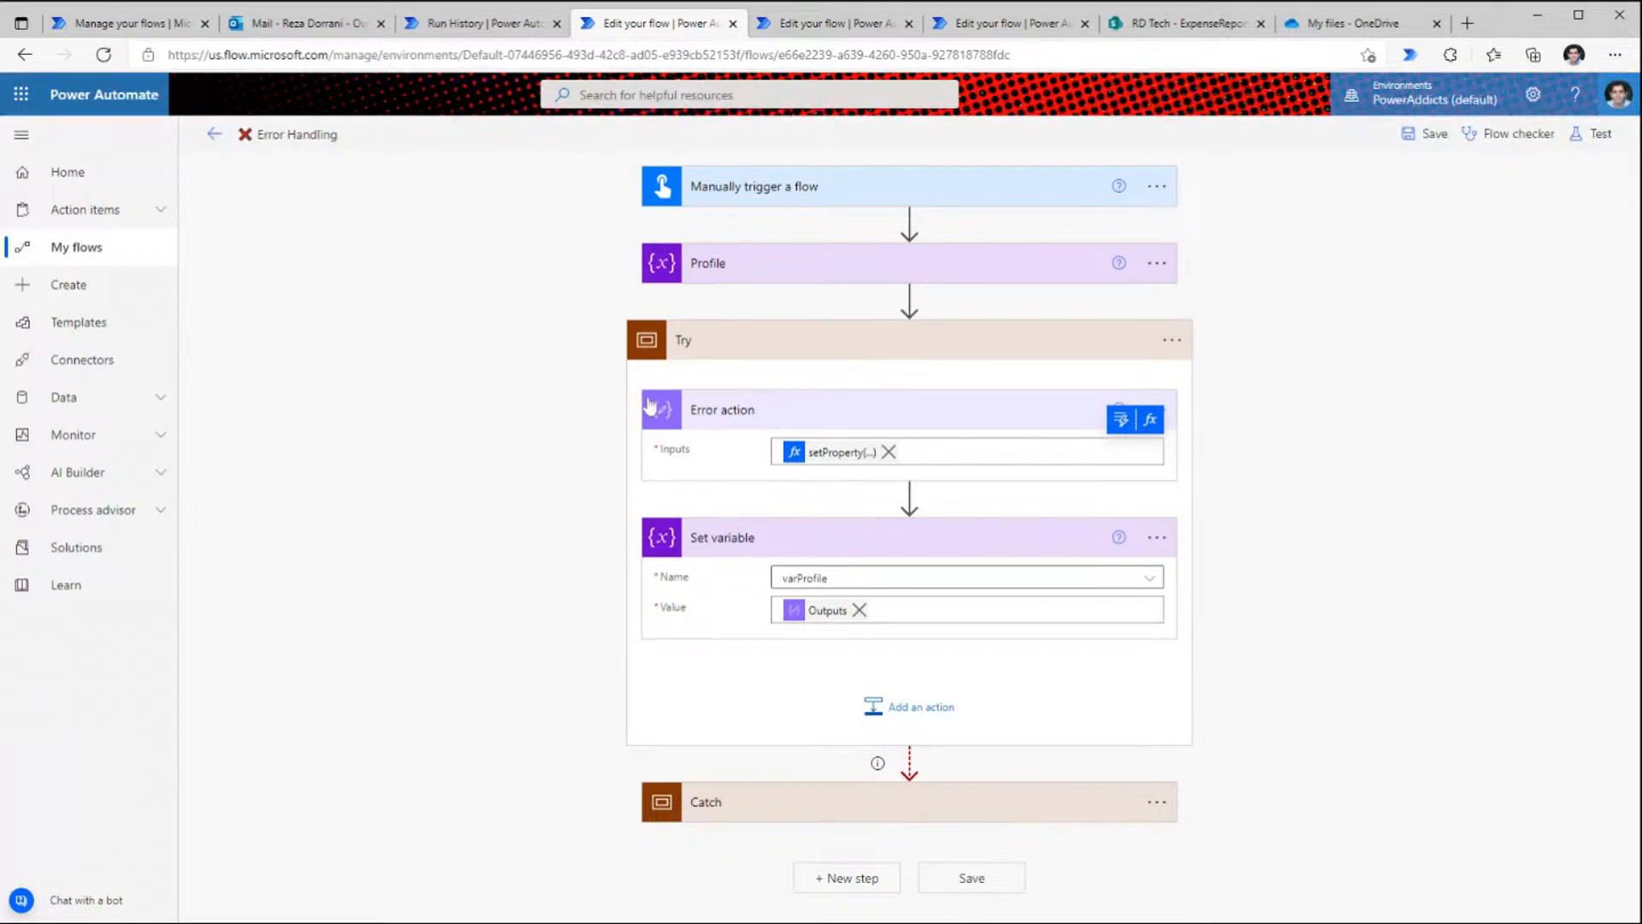
pyautogui.click(746, 344)
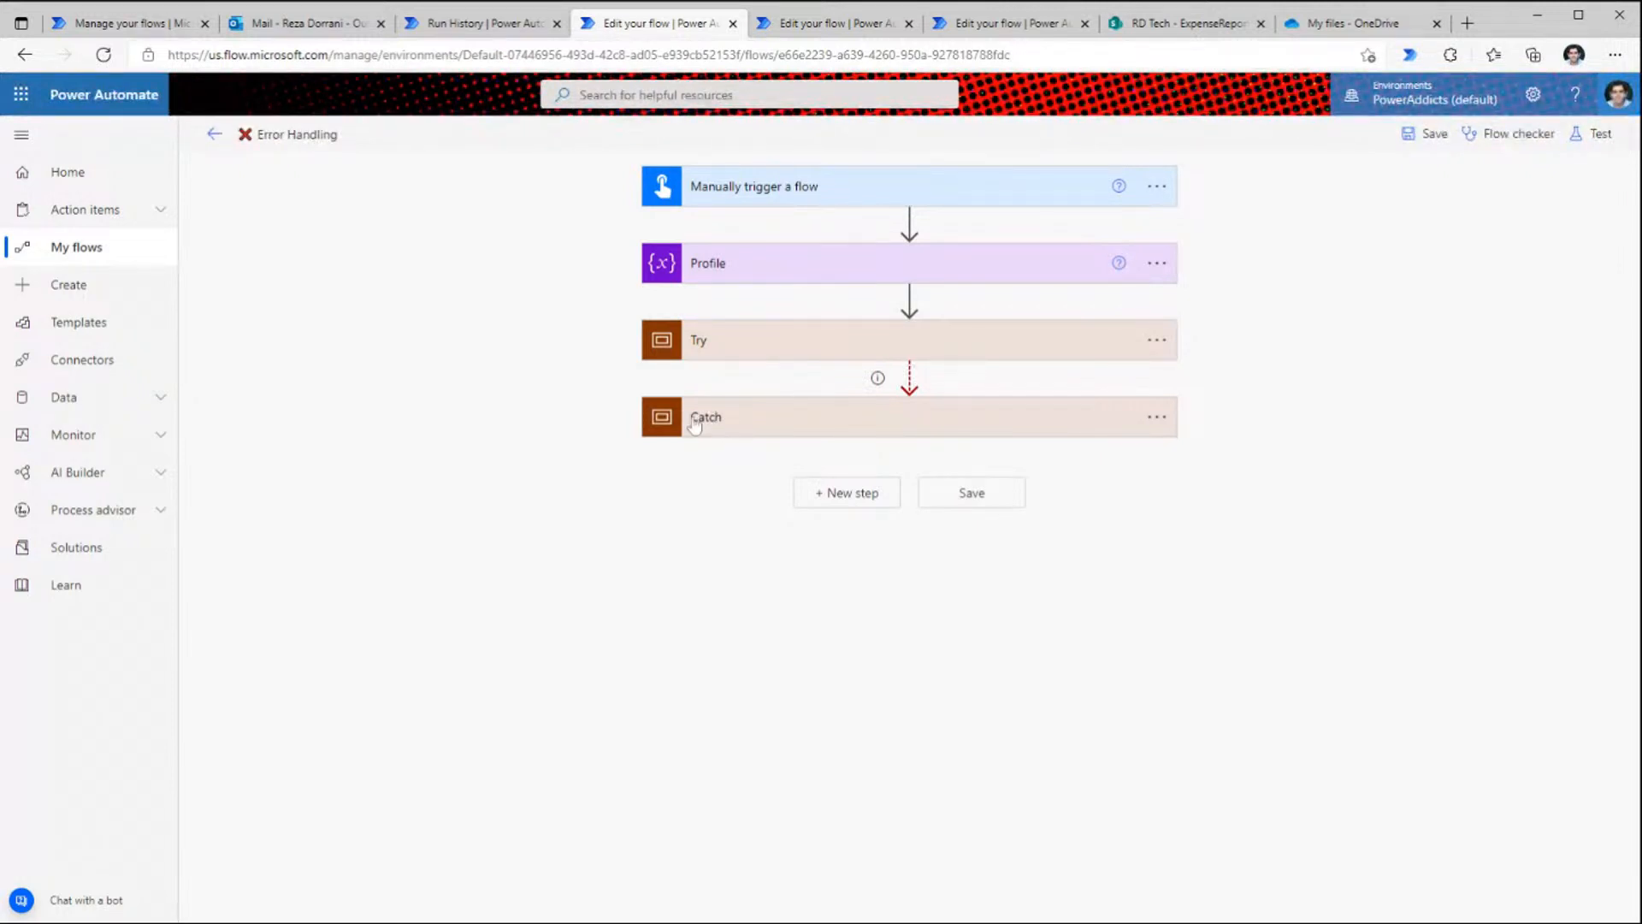
# Step: Confirm Catch's run-after is set to 'has failed' without changes, then zoom the page out
pyautogui.scroll(3, 847, 467)
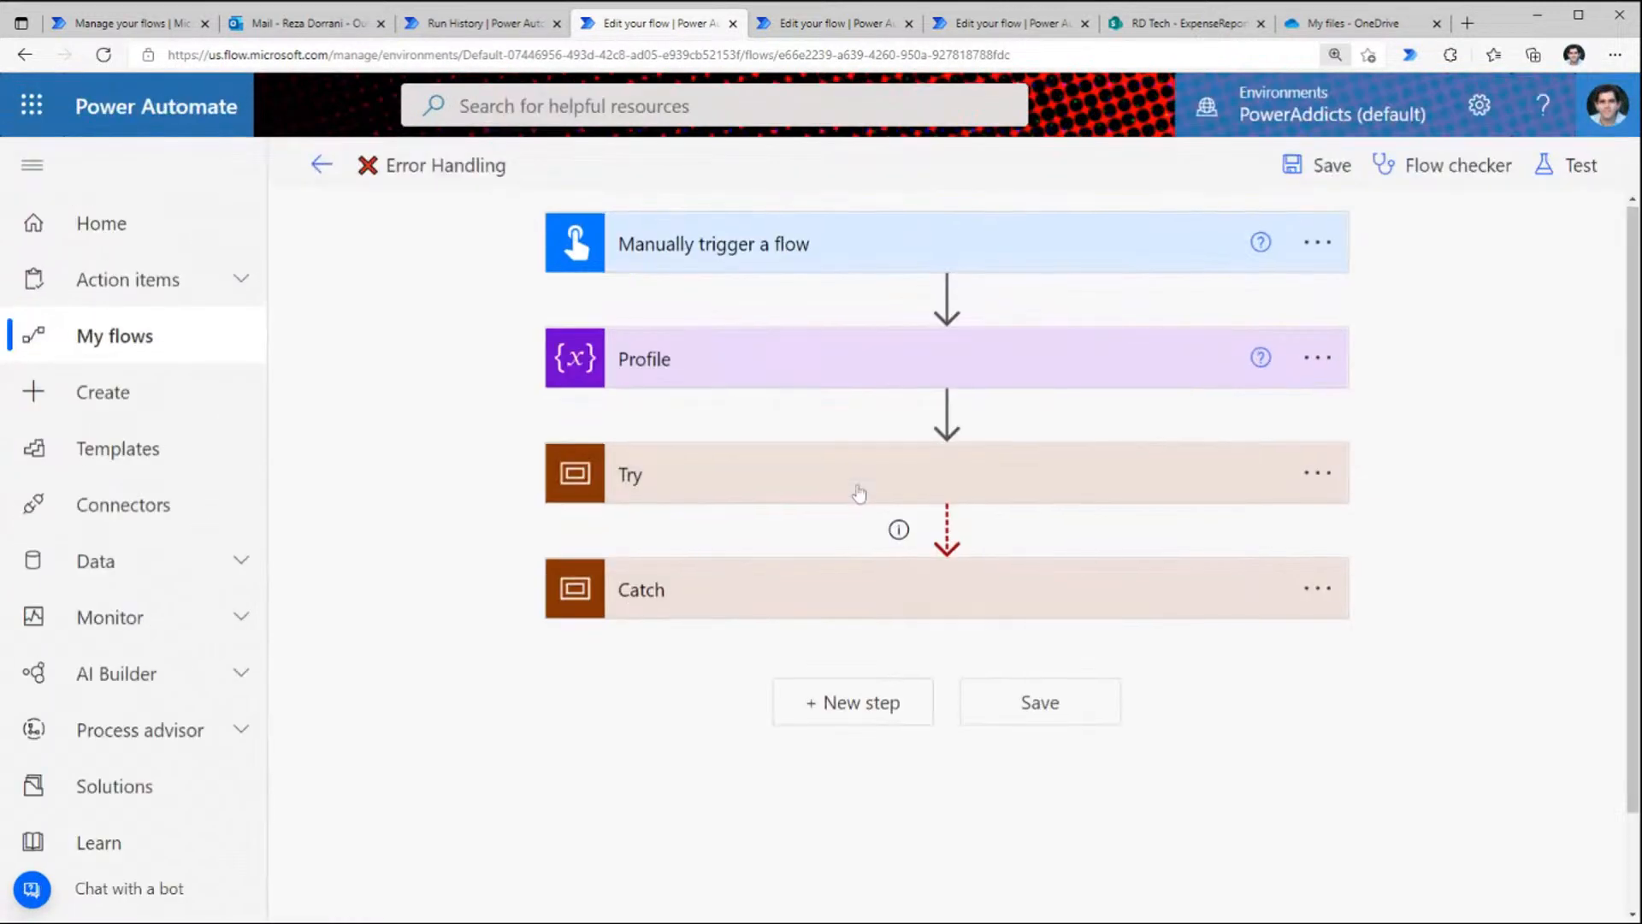
pyautogui.scroll(-1, 859, 494)
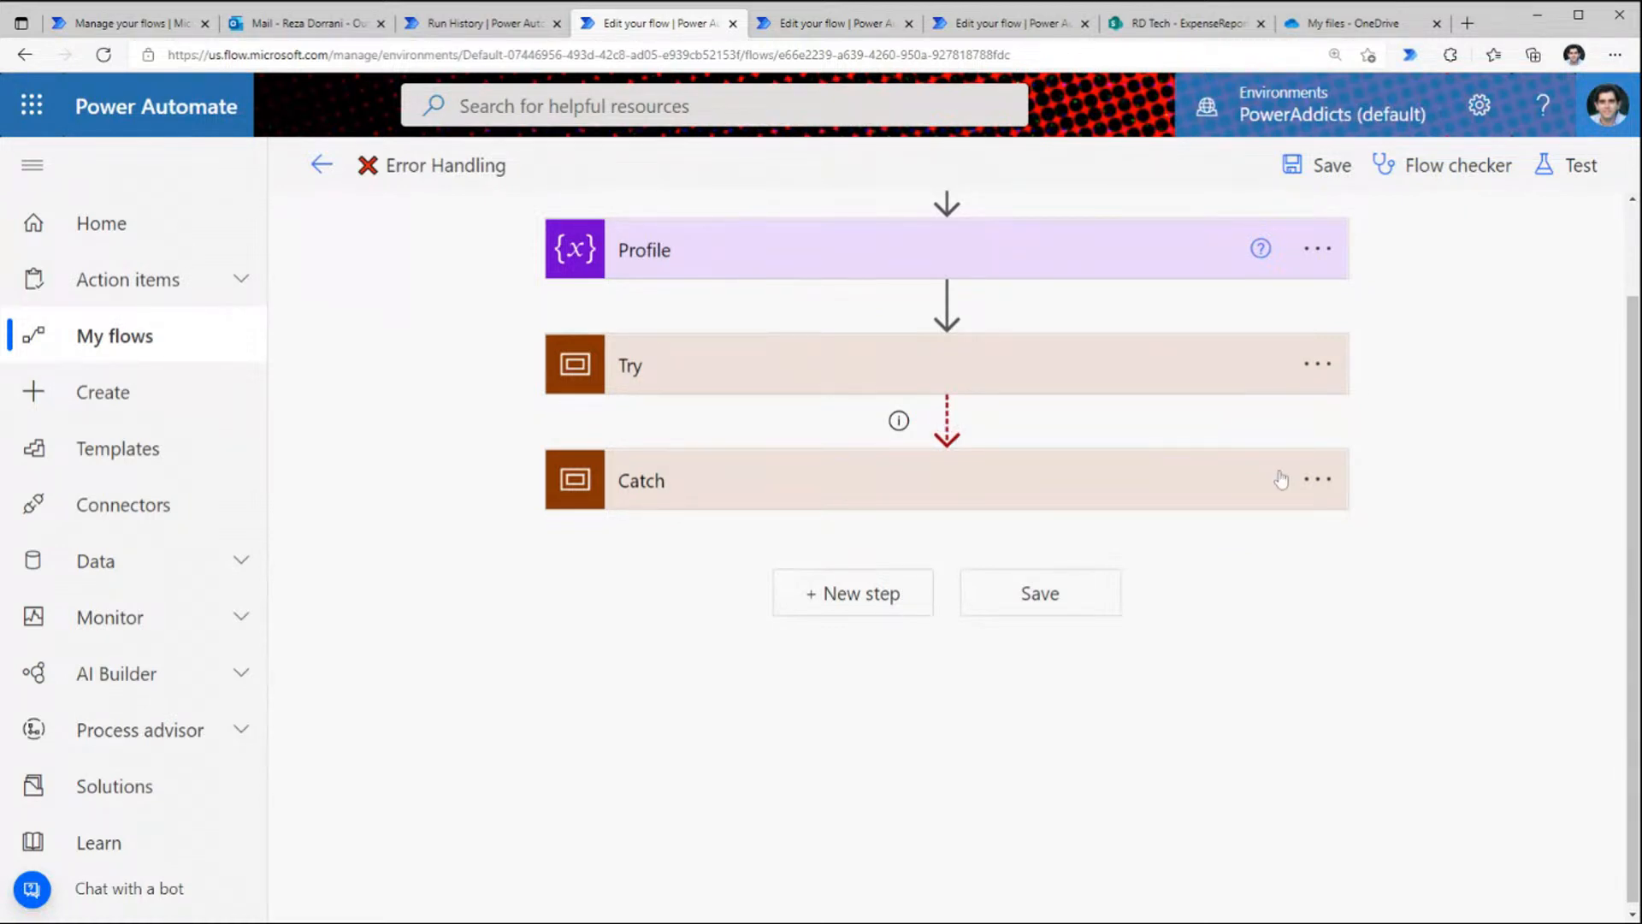
pyautogui.click(1317, 482)
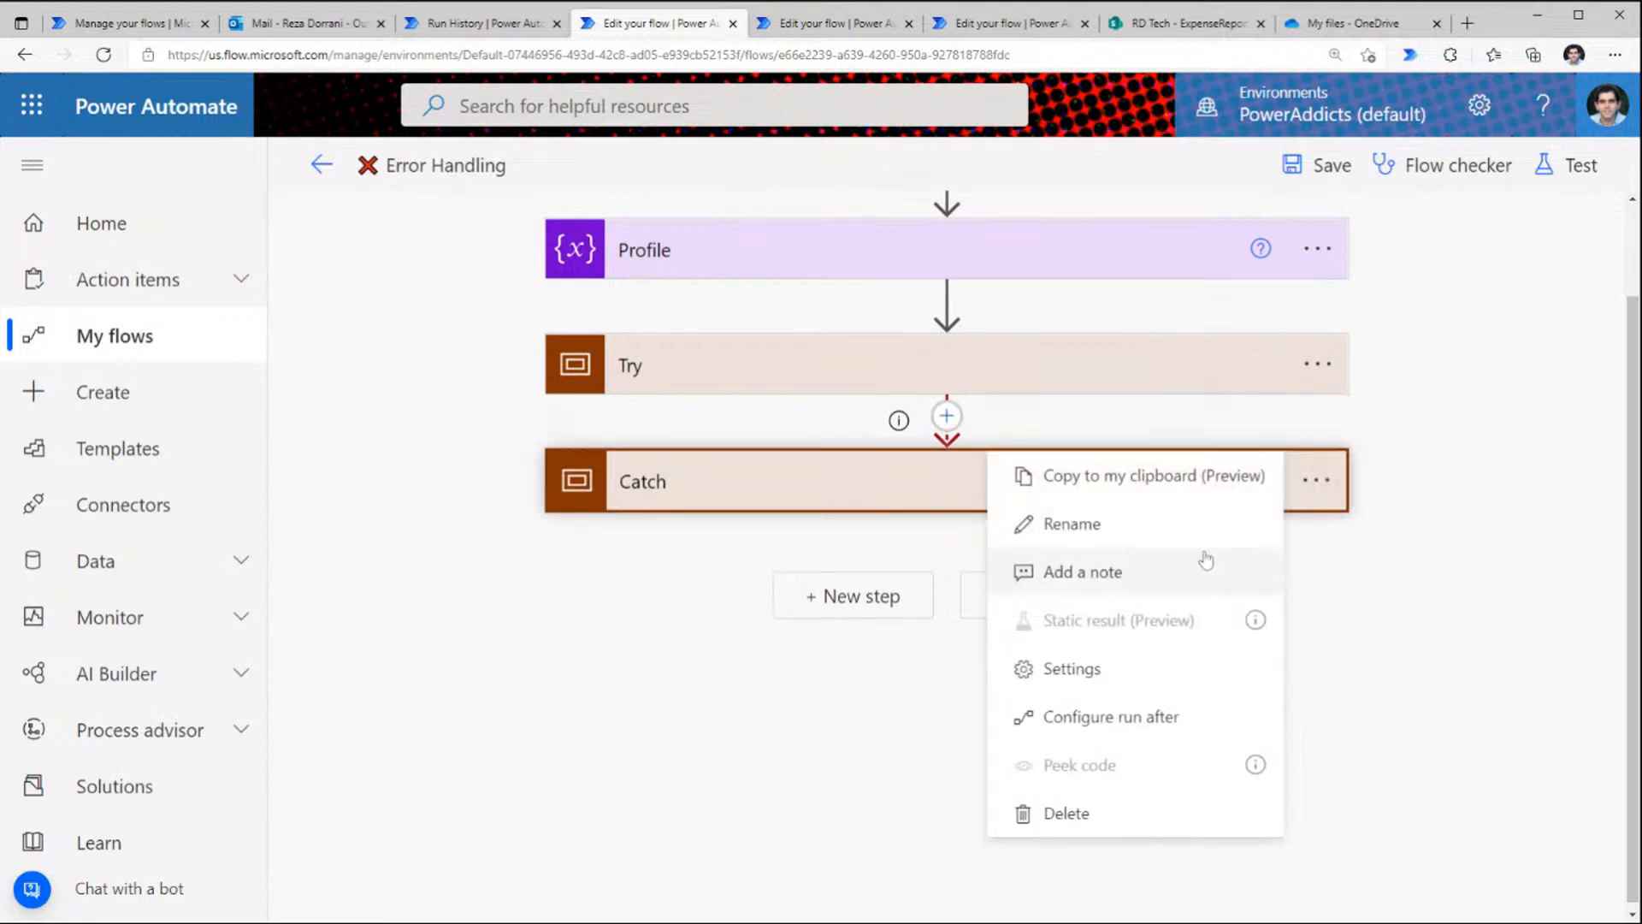
pyautogui.click(1157, 716)
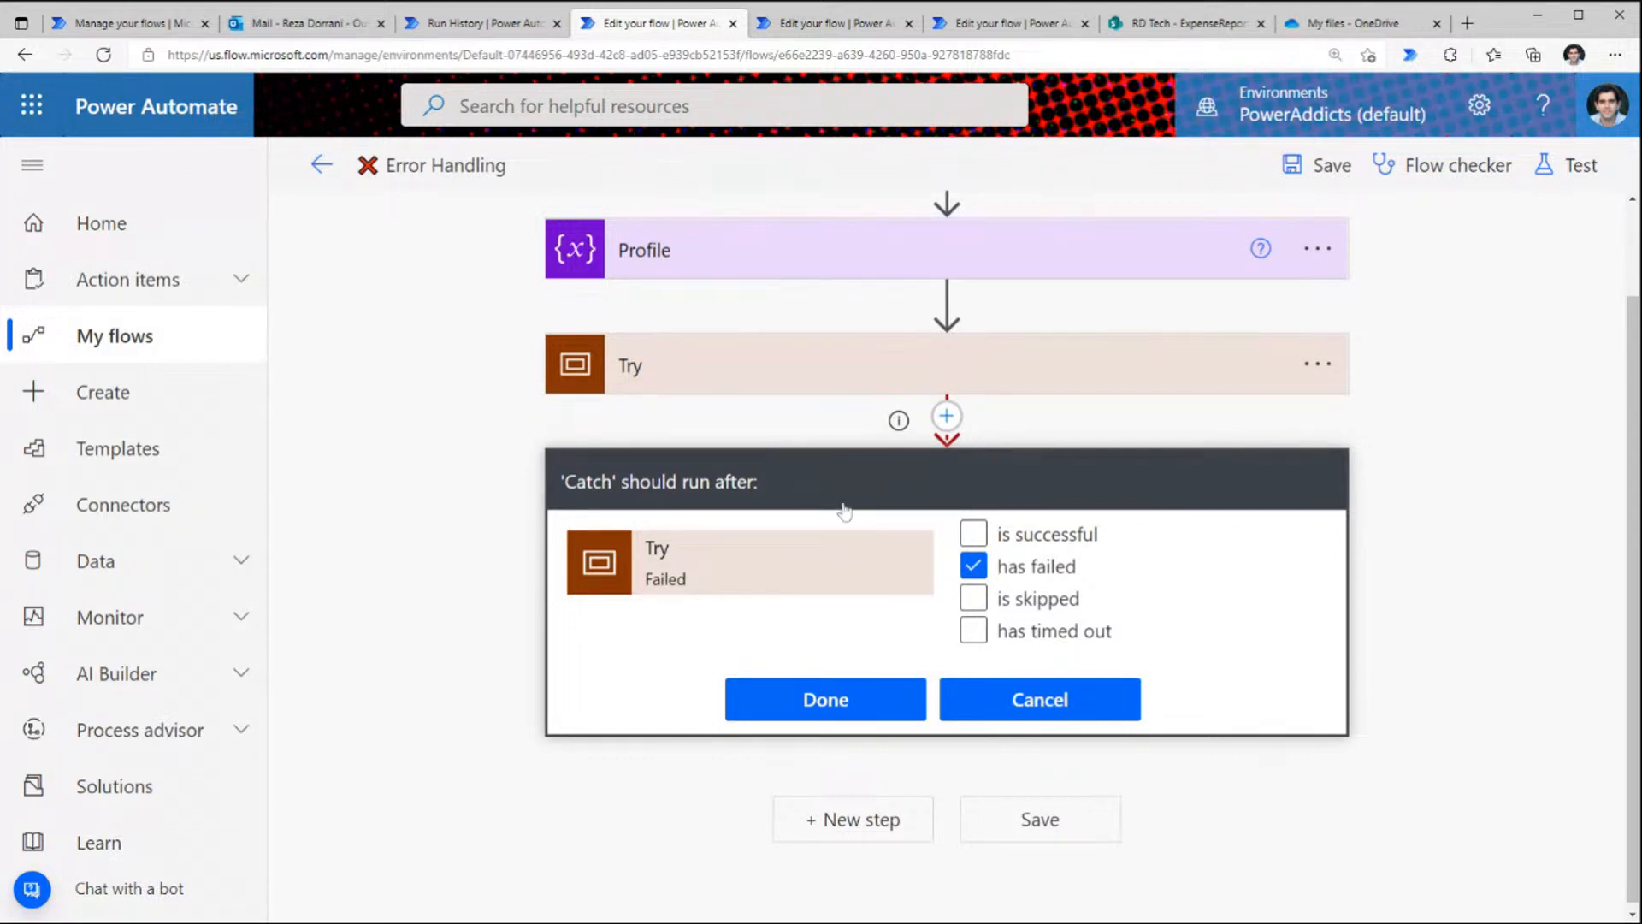
pyautogui.click(965, 685)
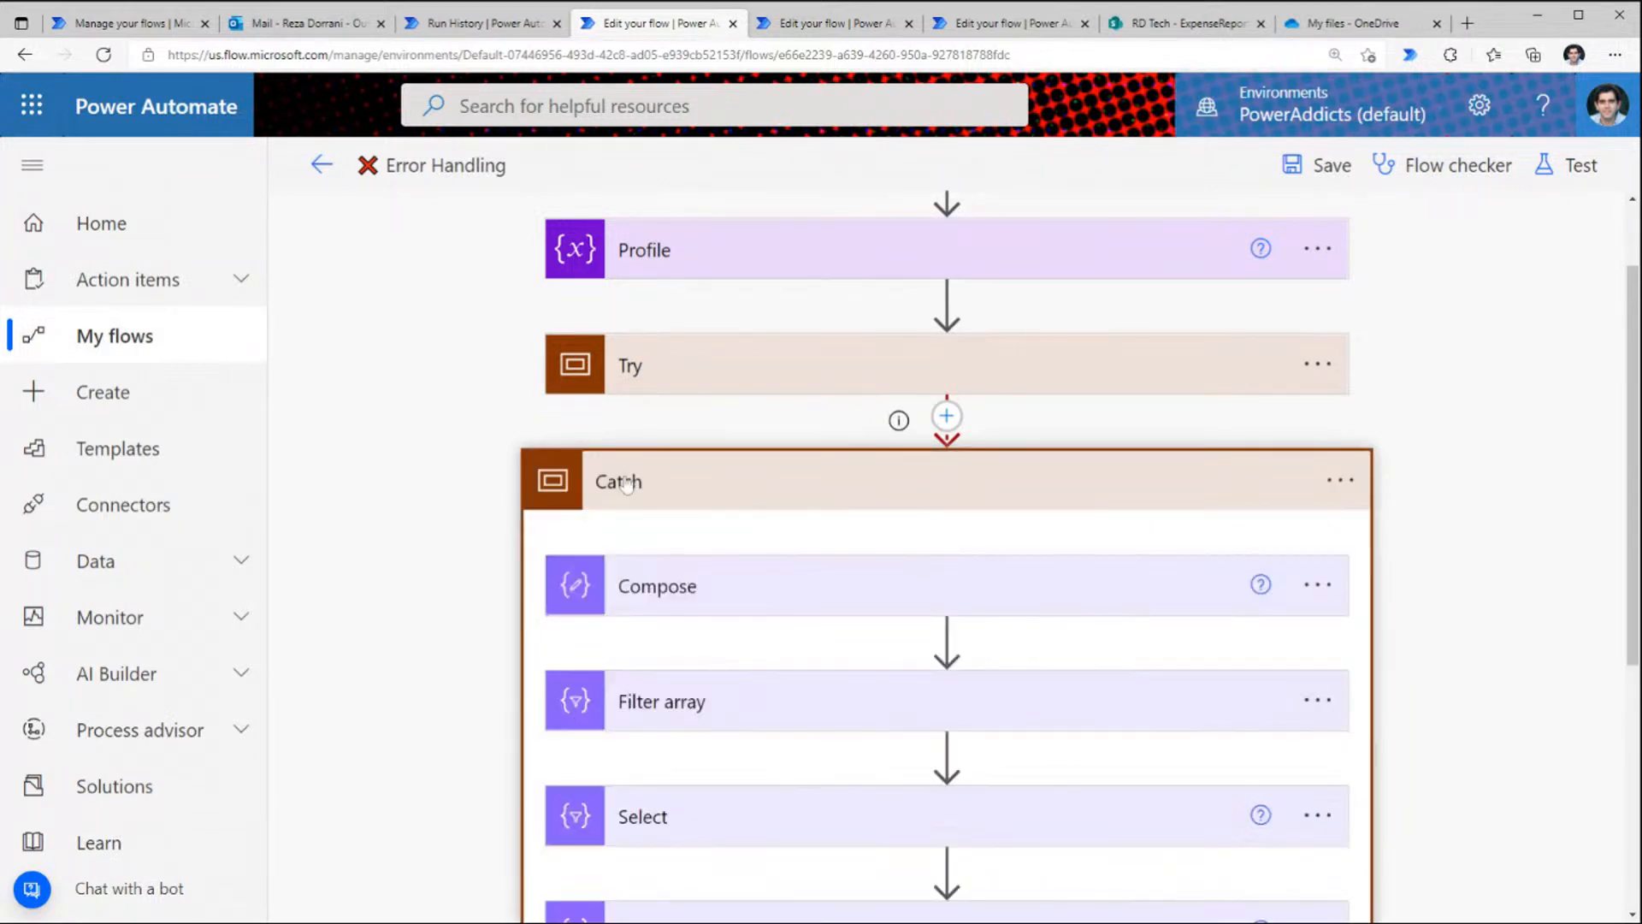
pyautogui.hotkey('ctrl', '-')
pyautogui.hotkey('ctrl', '-')
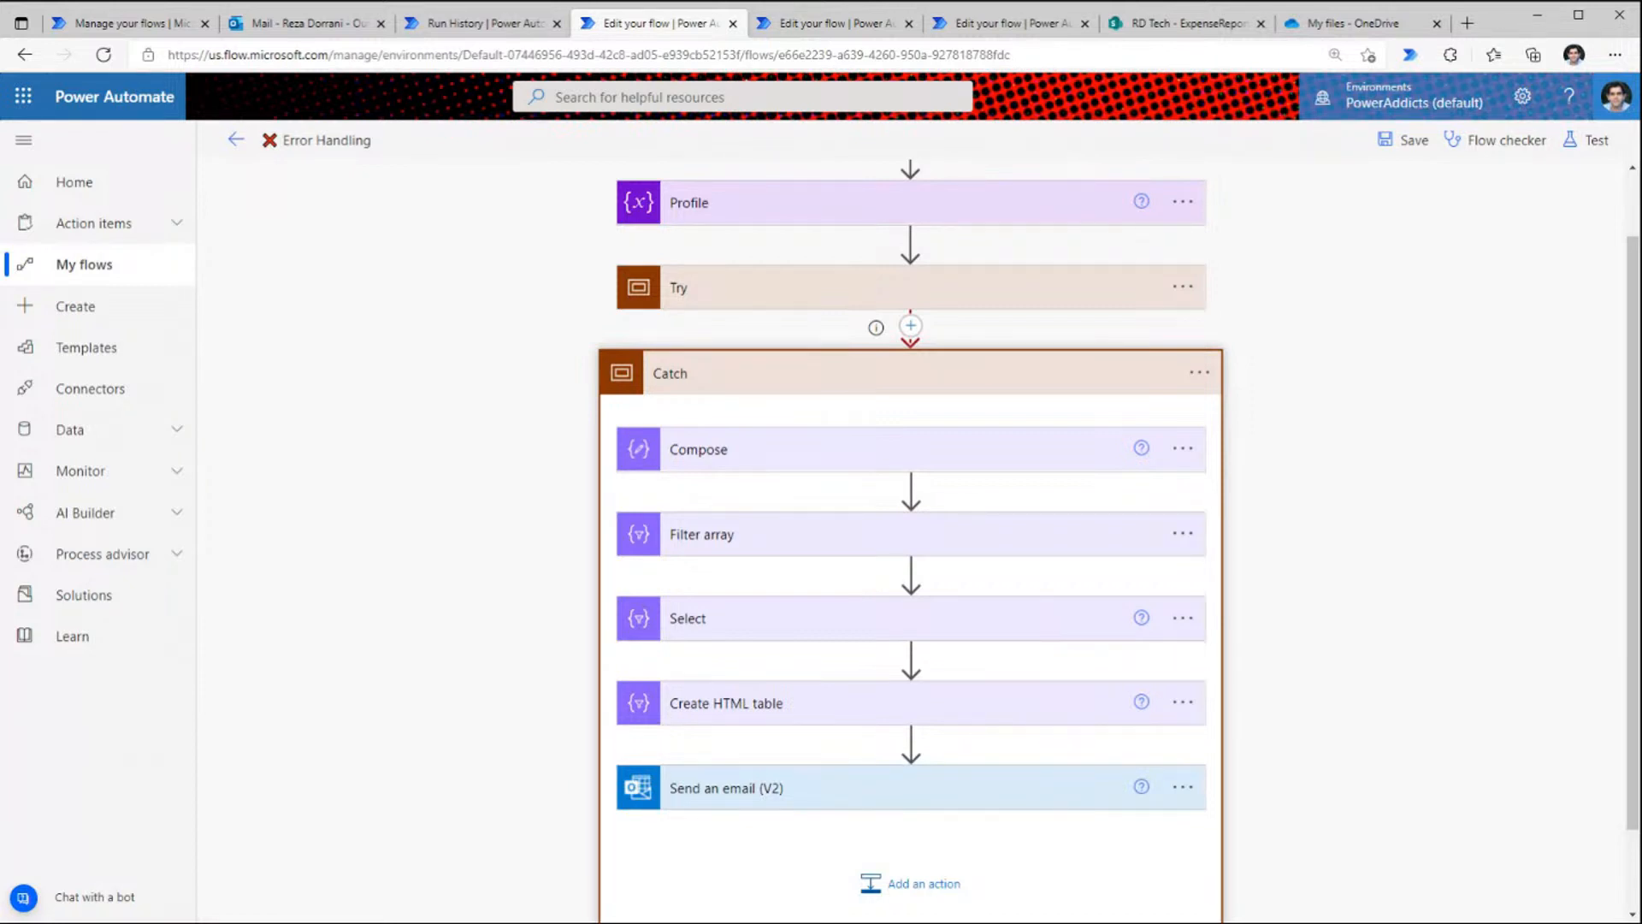
# Step: Inspect the Compose action's result('Try') expression in the expression editor
pyautogui.click(736, 462)
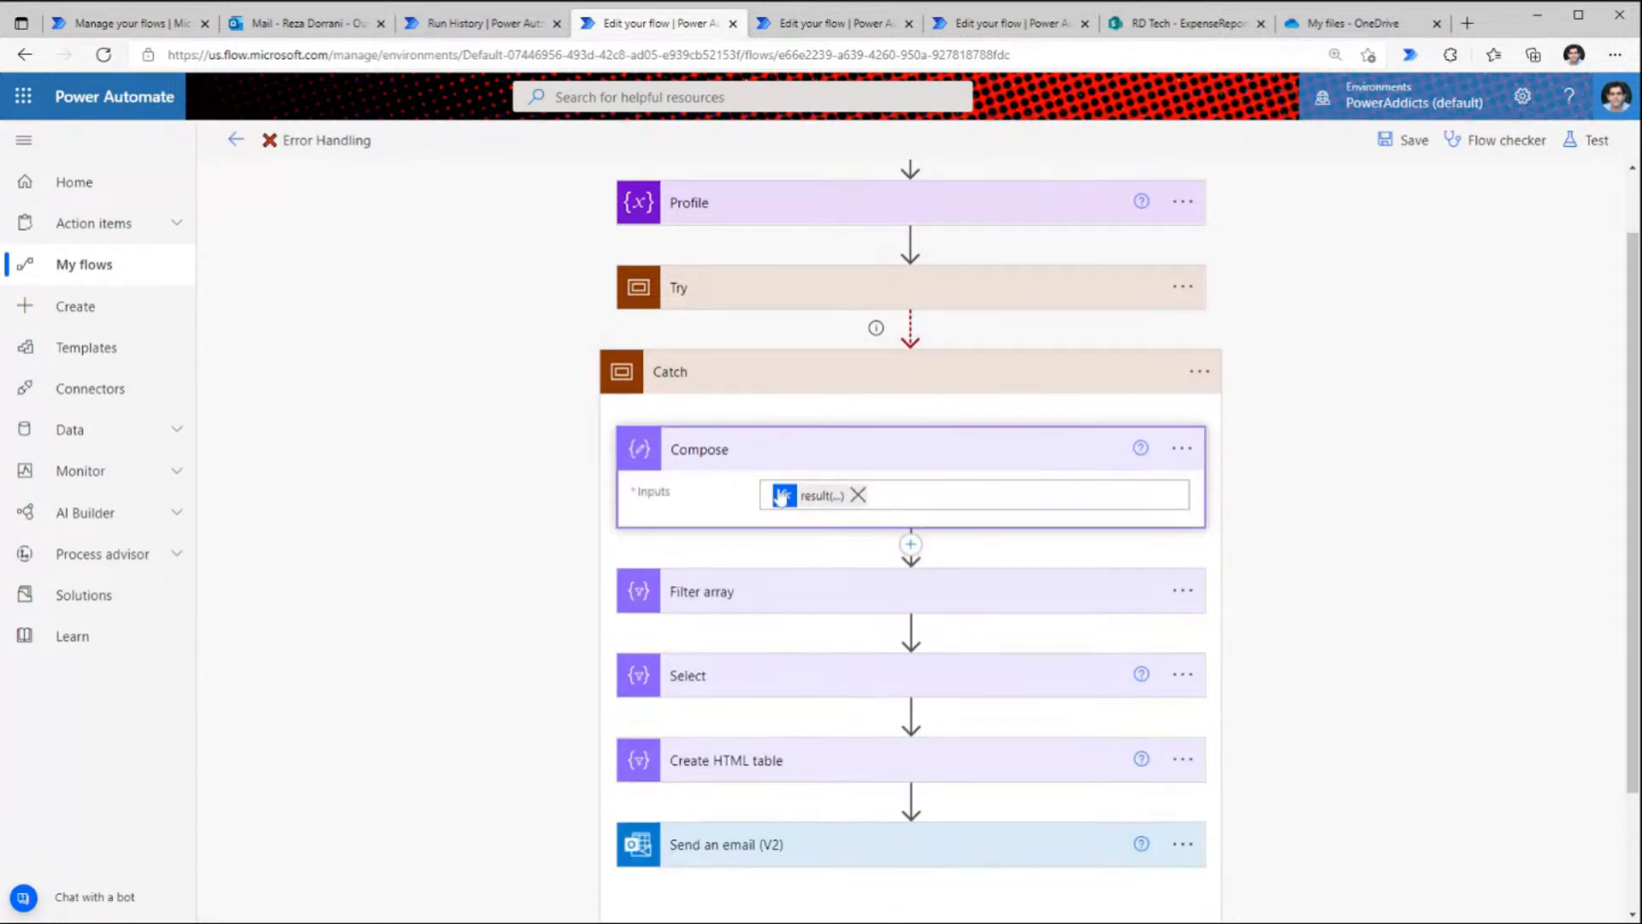
pyautogui.click(826, 510)
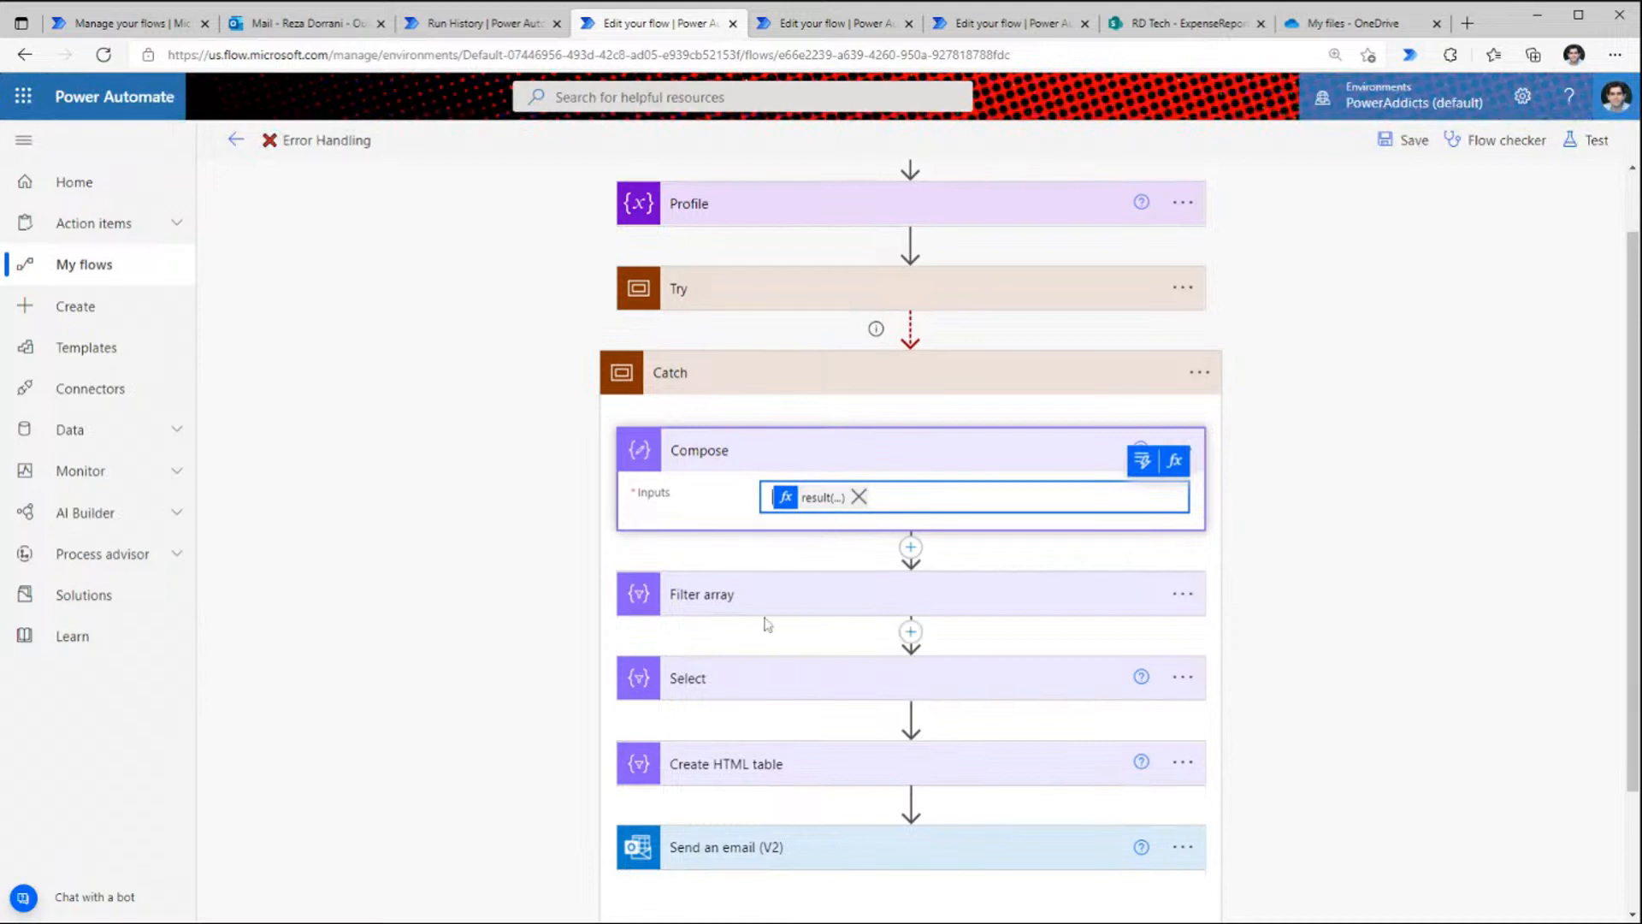
pyautogui.click(804, 499)
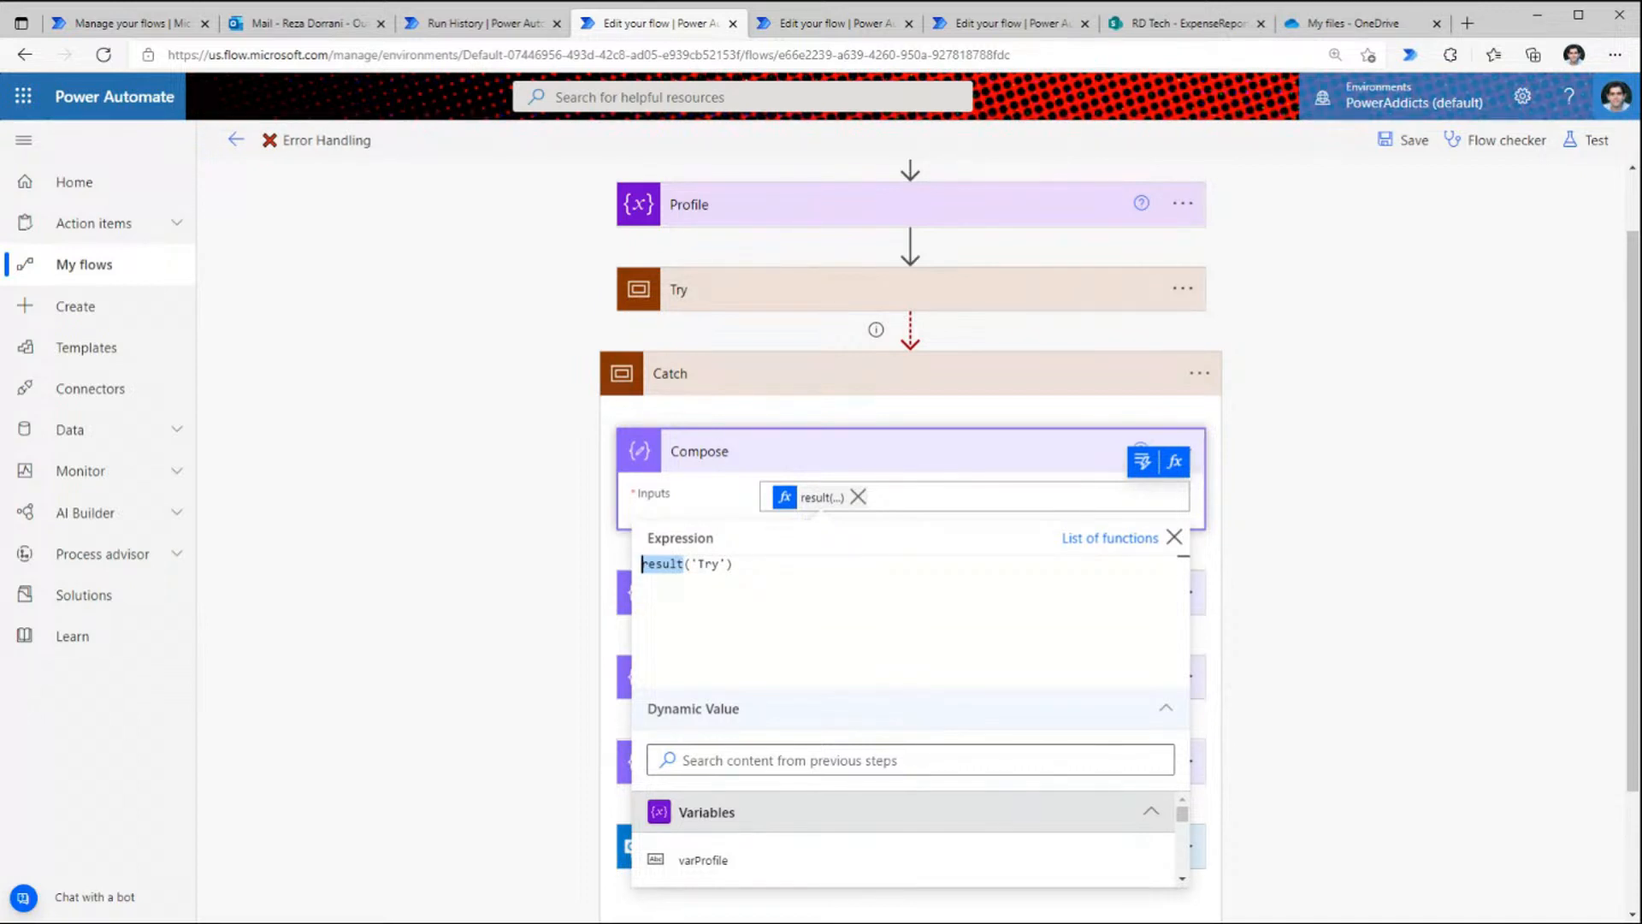
pyautogui.click(657, 564)
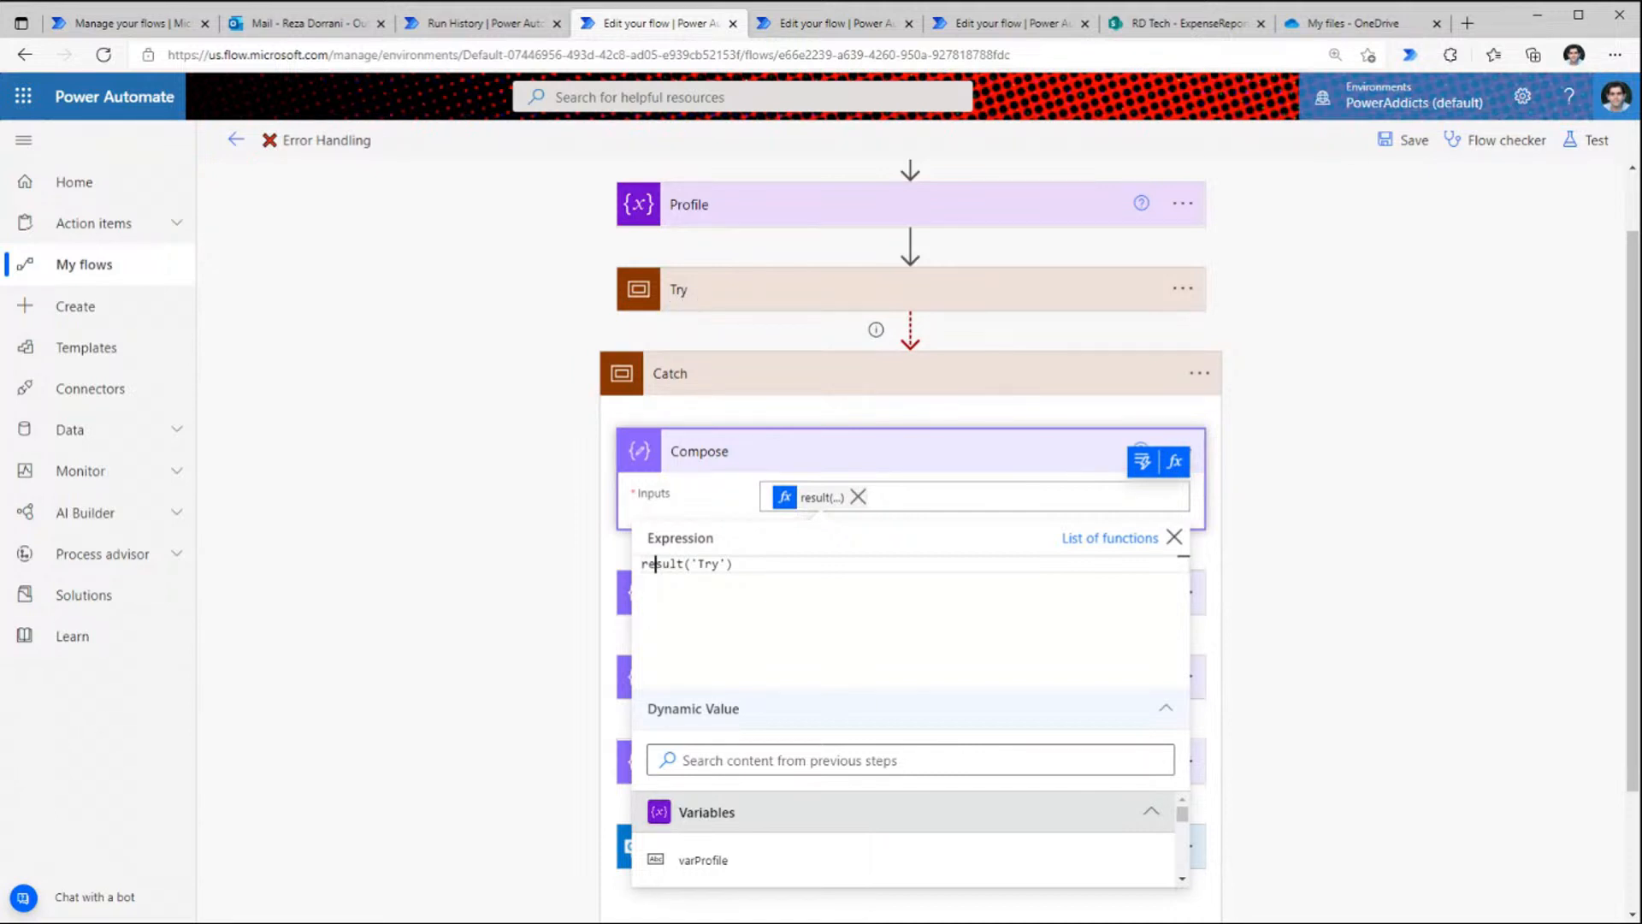
pyautogui.moveTo(734, 565); pyautogui.dragTo(612, 579)
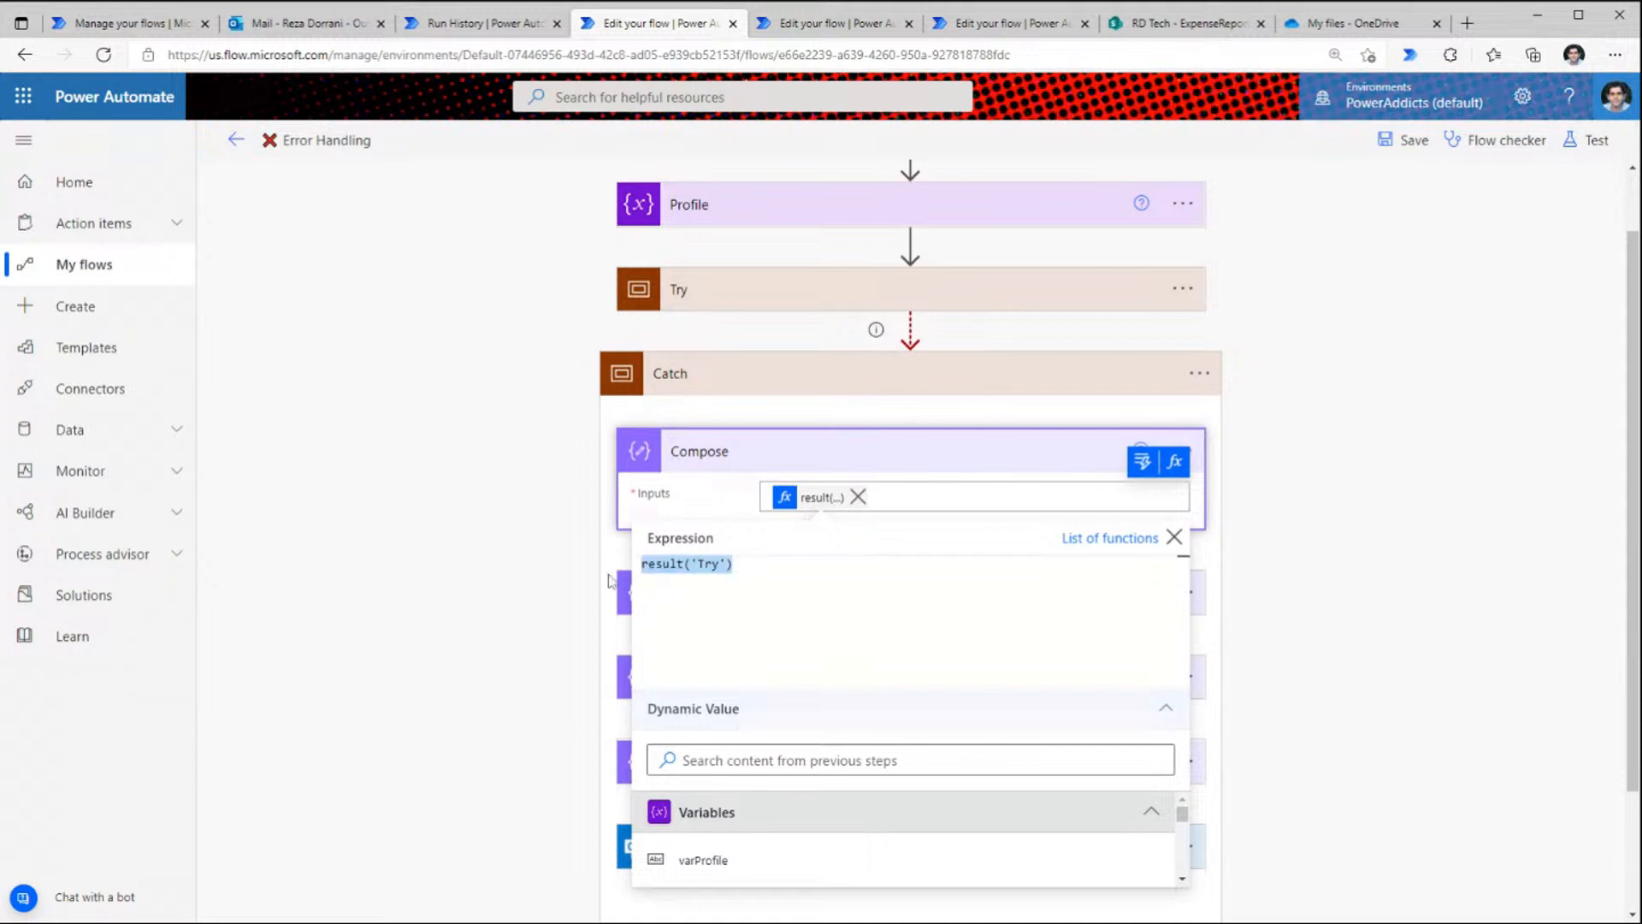
pyautogui.click(477, 572)
# Step: Expand Filter array, Select, Create HTML table and Send an email (V2) to review their settings
pyautogui.click(736, 599)
pyautogui.scroll(-1, 723, 599)
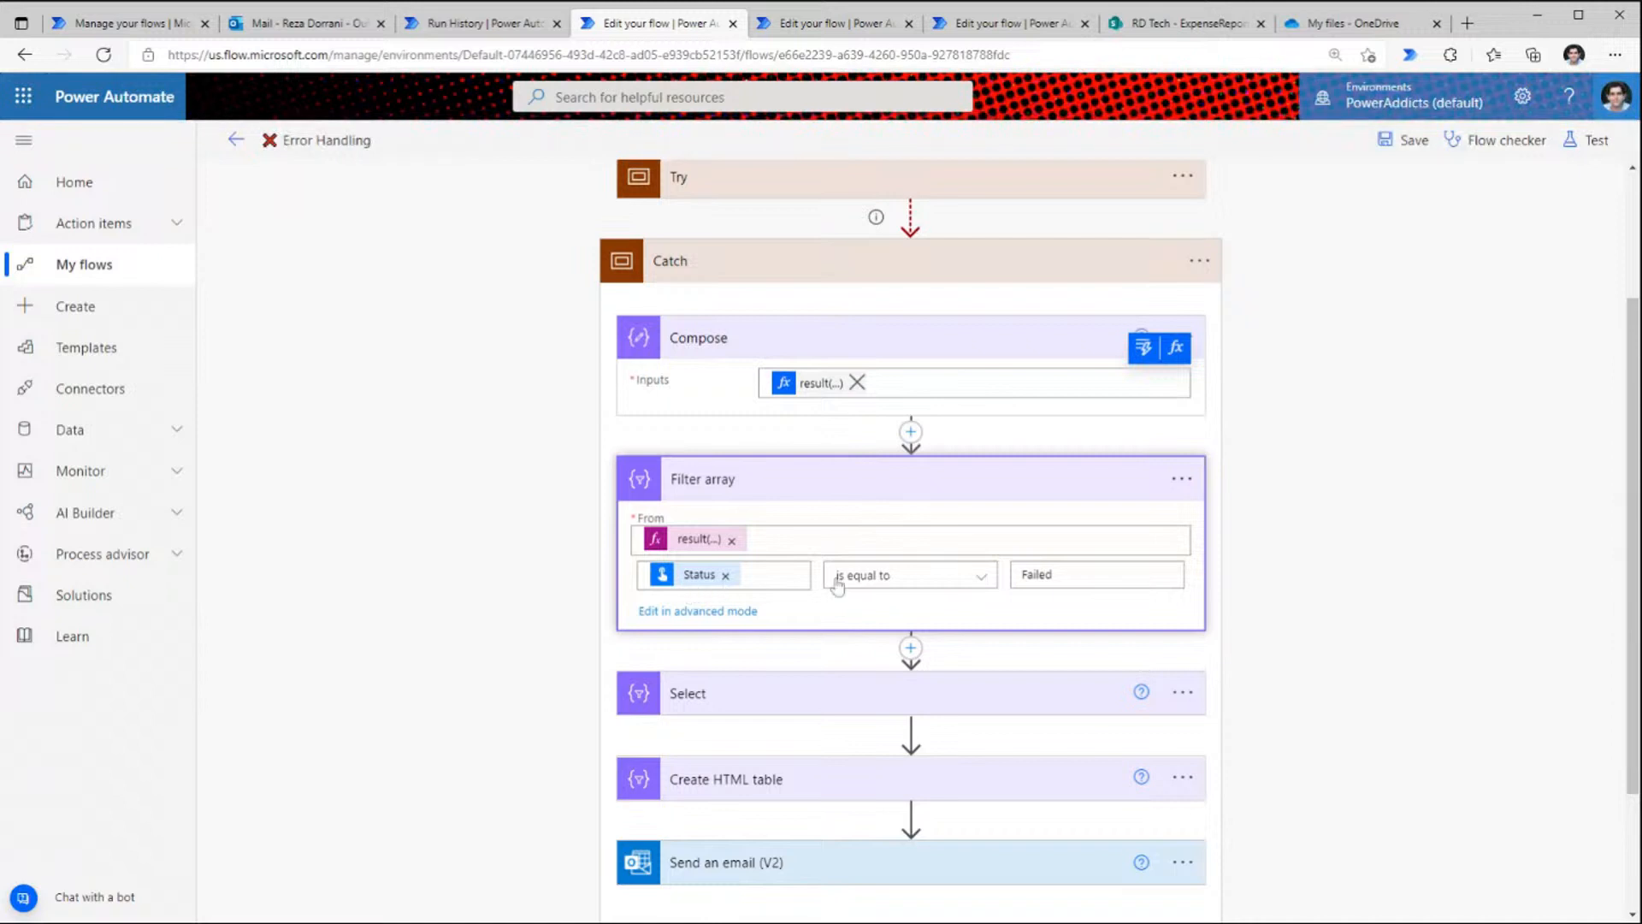
pyautogui.click(836, 693)
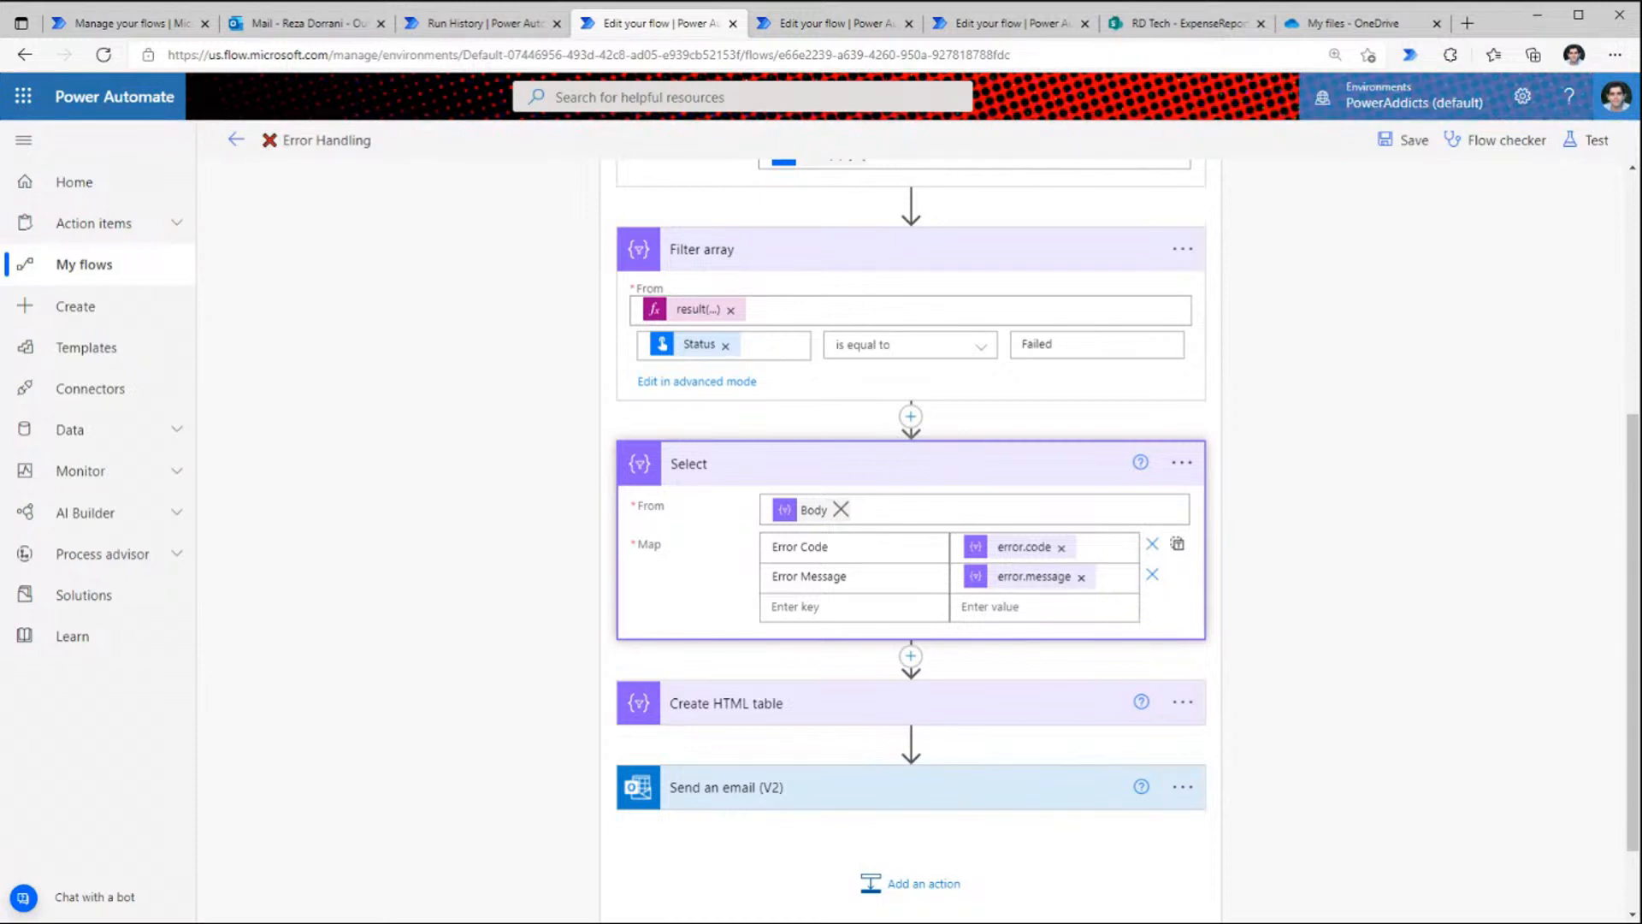
pyautogui.click(838, 703)
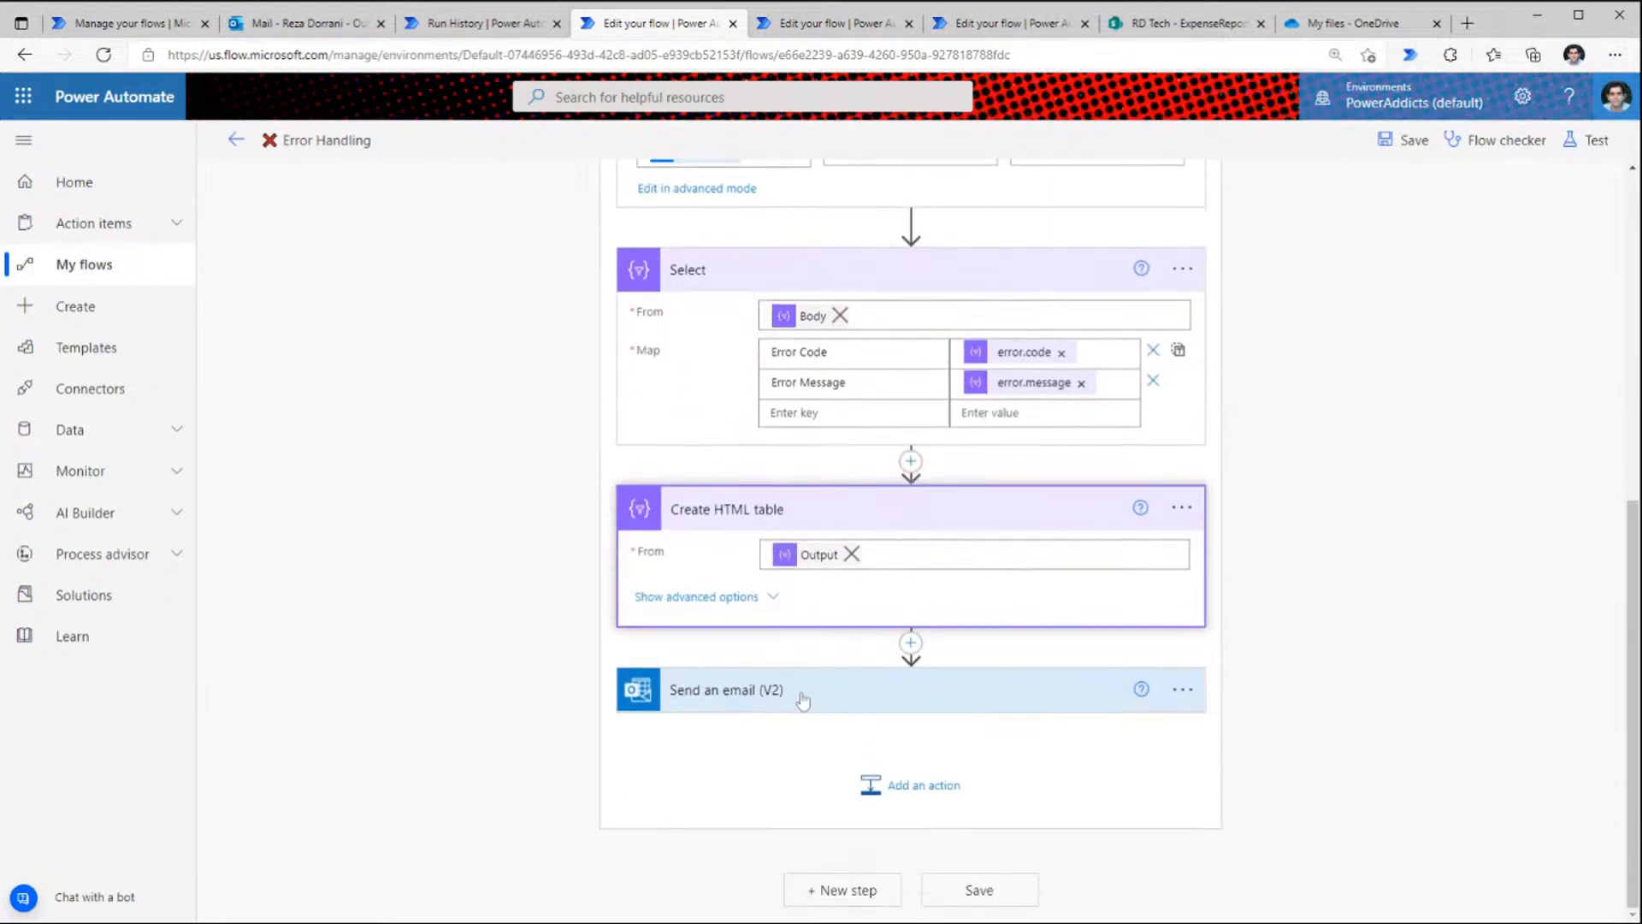
pyautogui.click(802, 694)
pyautogui.scroll(3, 822, 758)
pyautogui.scroll(-5, 834, 826)
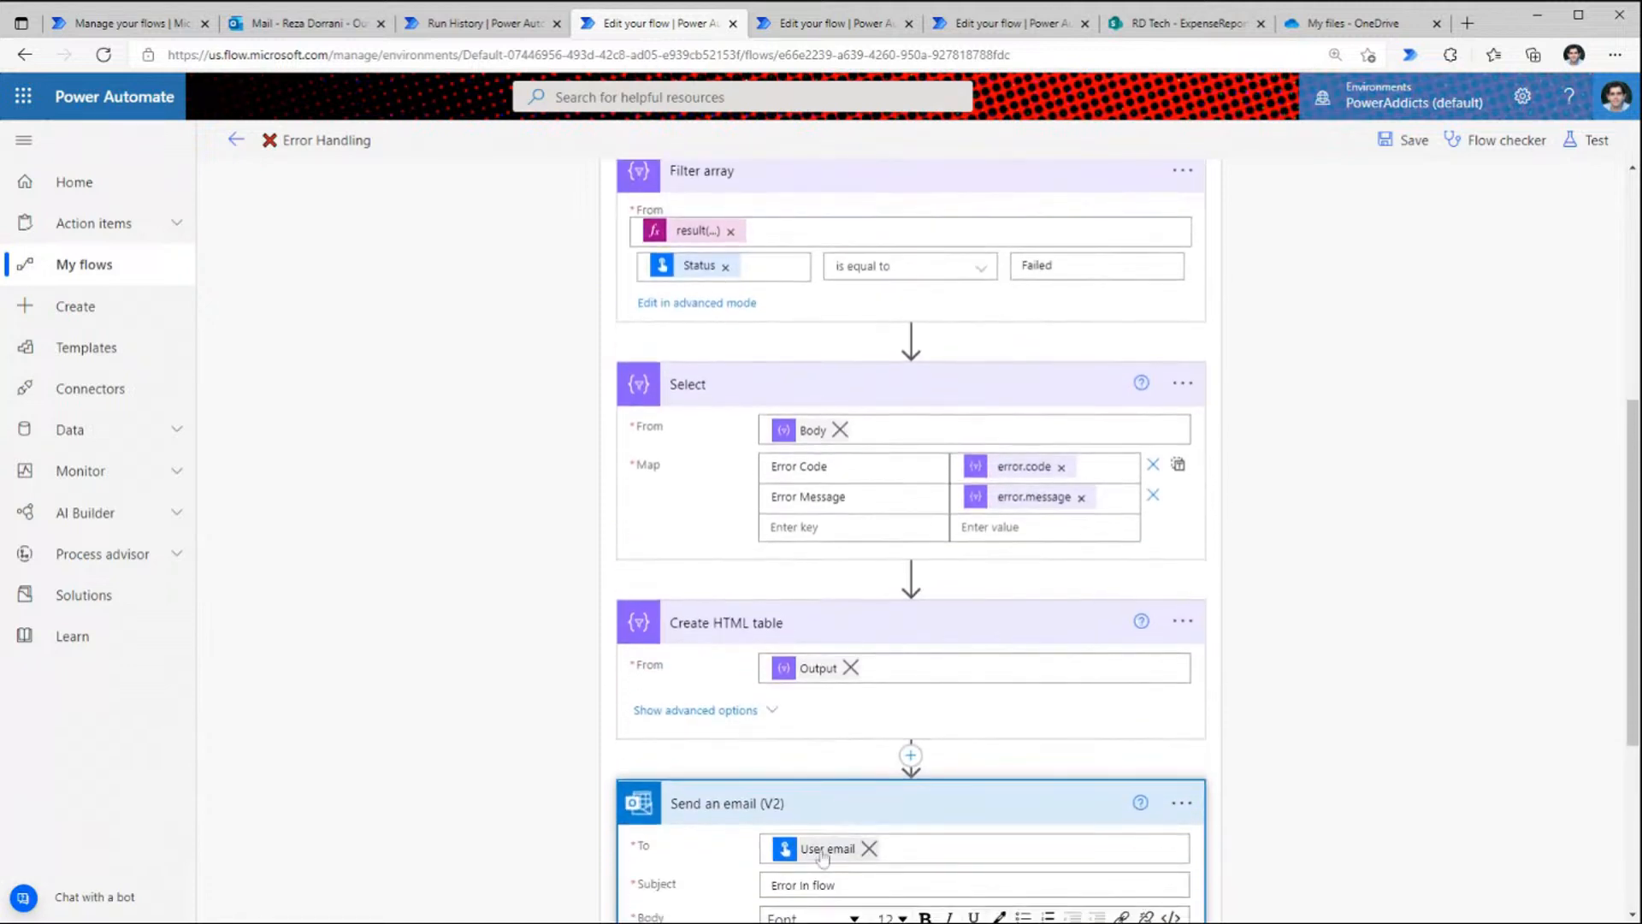
pyautogui.scroll(-2, 823, 858)
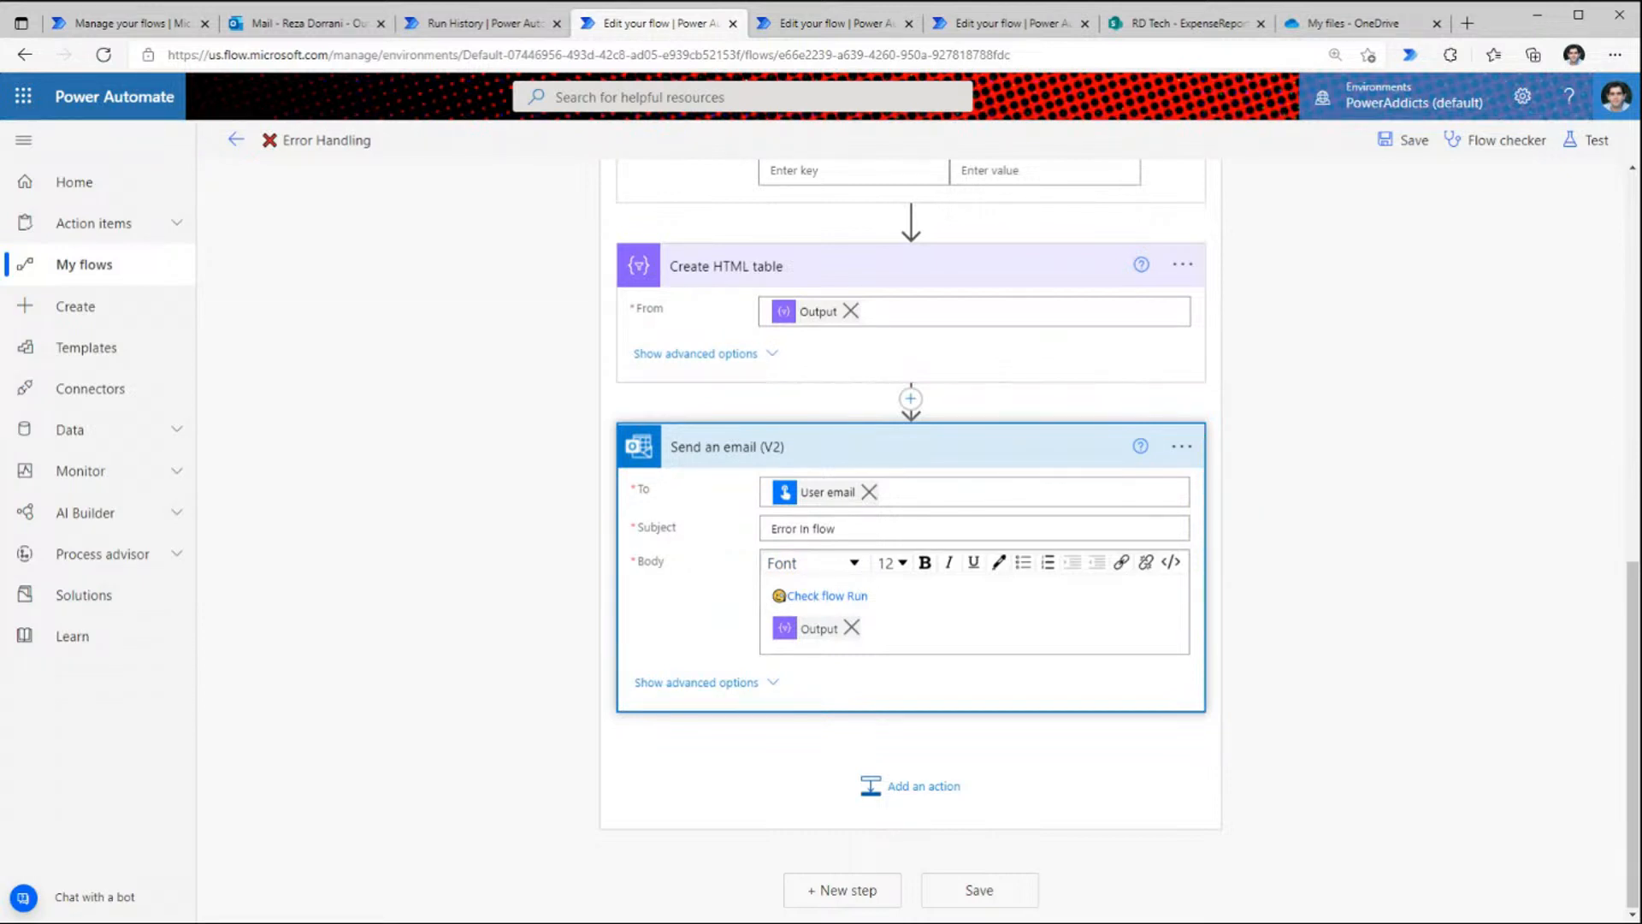
# Step: Insert a Compose action in Catch just before Send an email (V2)
pyautogui.click(910, 402)
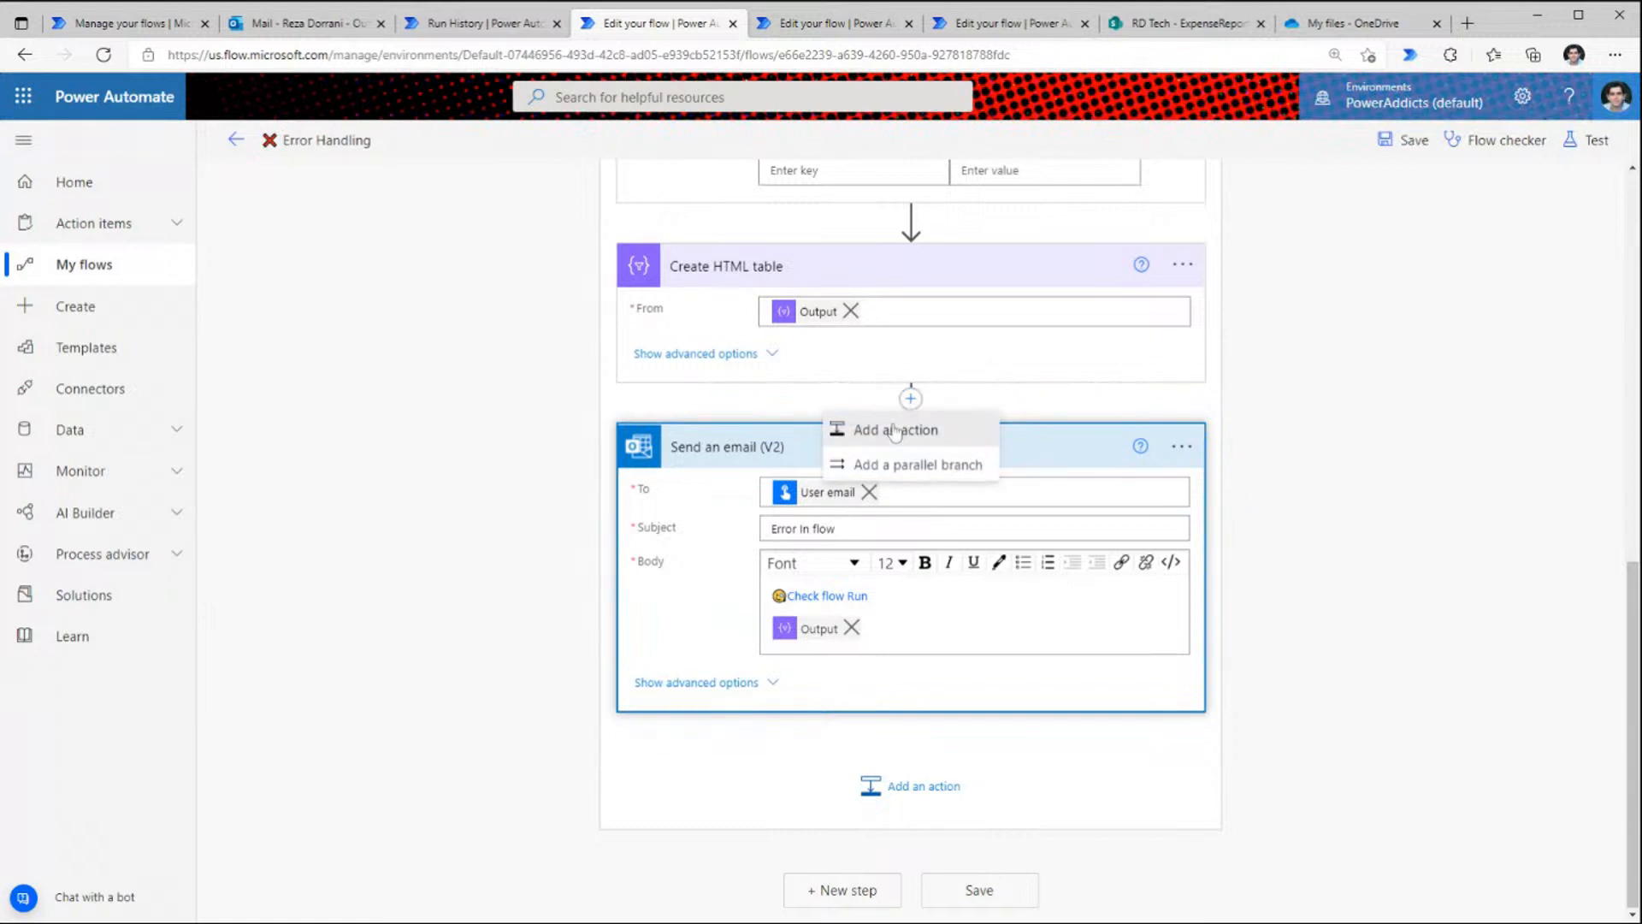
pyautogui.click(898, 425)
pyautogui.write('cmpose')
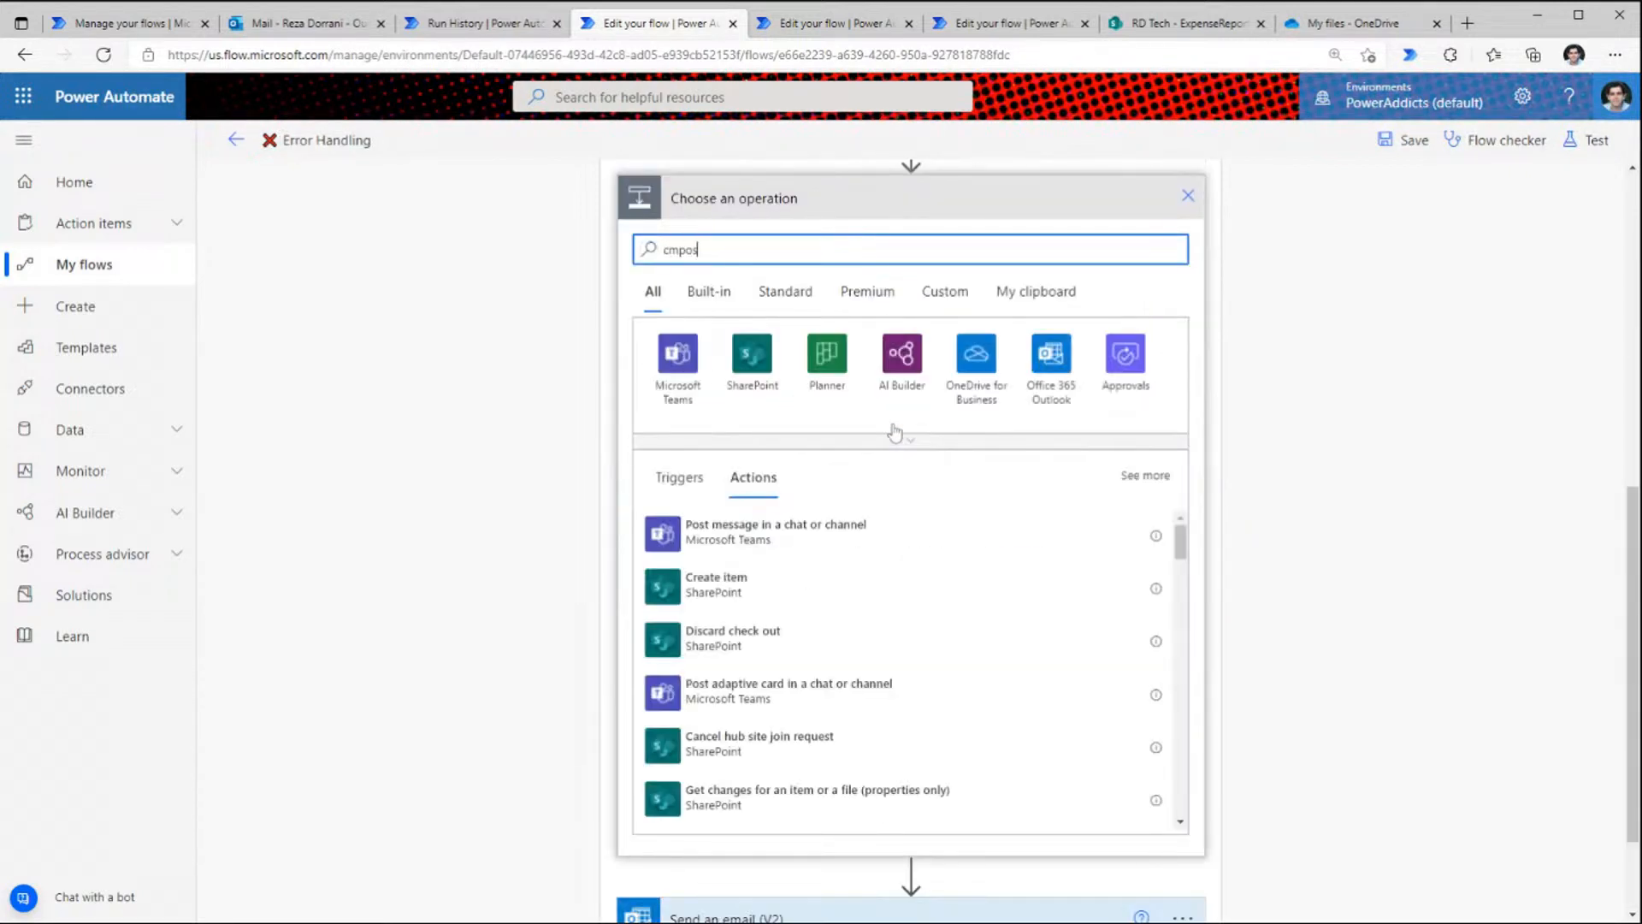
pyautogui.click(753, 477)
pyautogui.click(1112, 536)
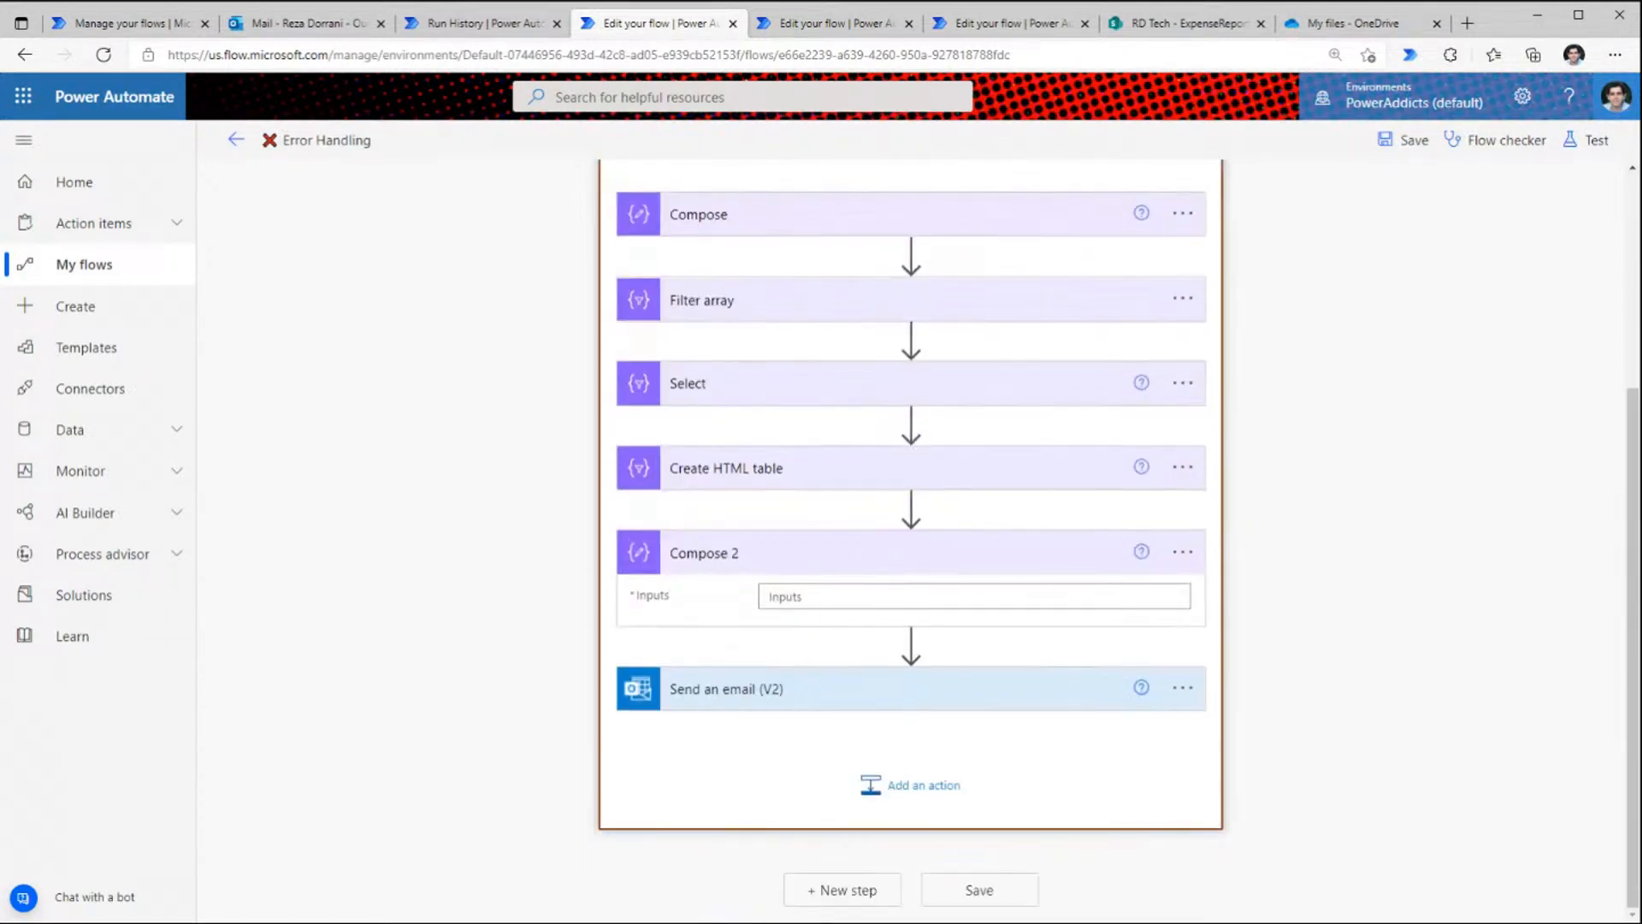
# Step: Paste the prepared concat() flow-run URL expression into Compose 2's Inputs
pyautogui.click(1184, 590)
pyautogui.click(1175, 561)
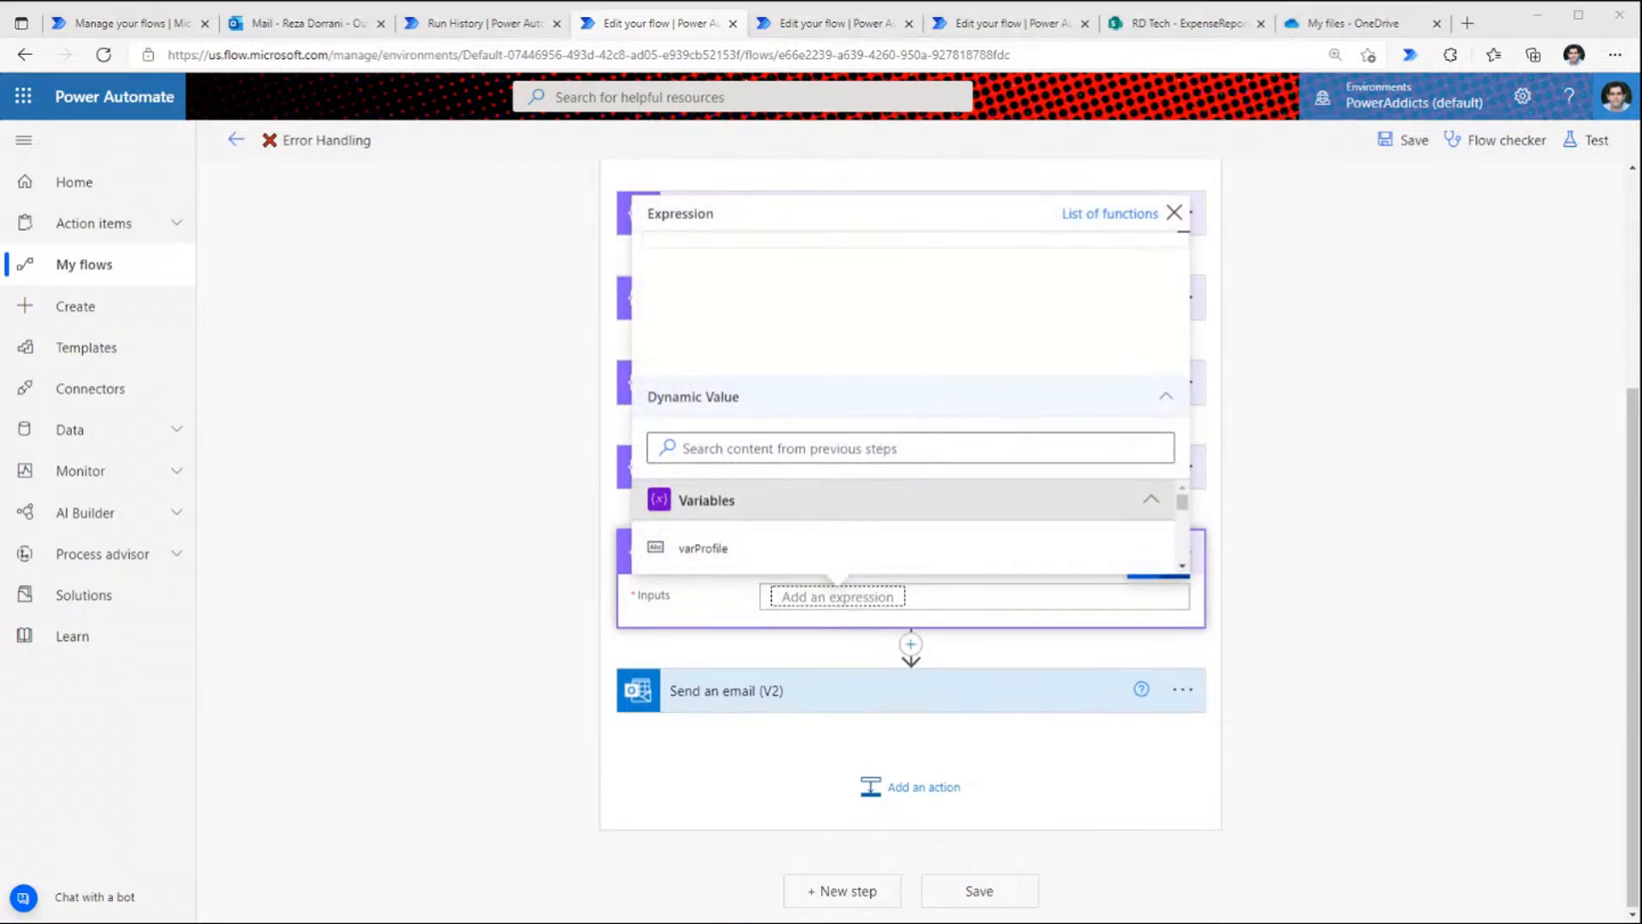
pyautogui.hotkey('alt', 'Tab')
pyautogui.write("concat('https://us.flow.microsoft.com/manage/environments/', workflow()?['tags']?['environmentName'], '/flows/', workflow()?['name'], '/runs/', workflow()?['run']['name'] )")
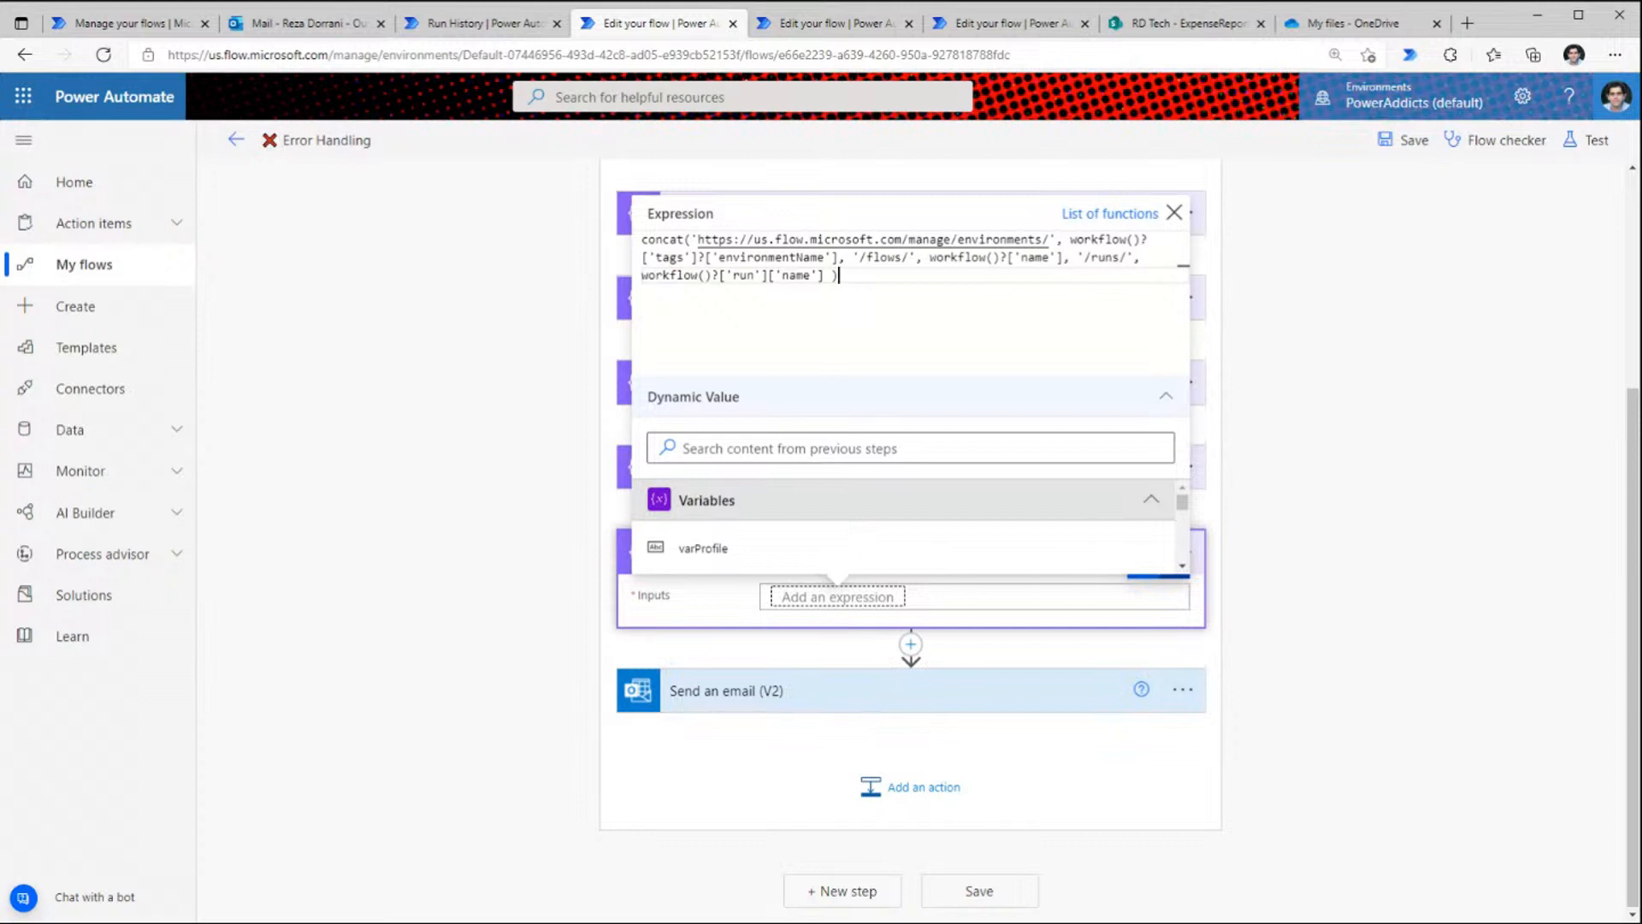
pyautogui.click(1415, 494)
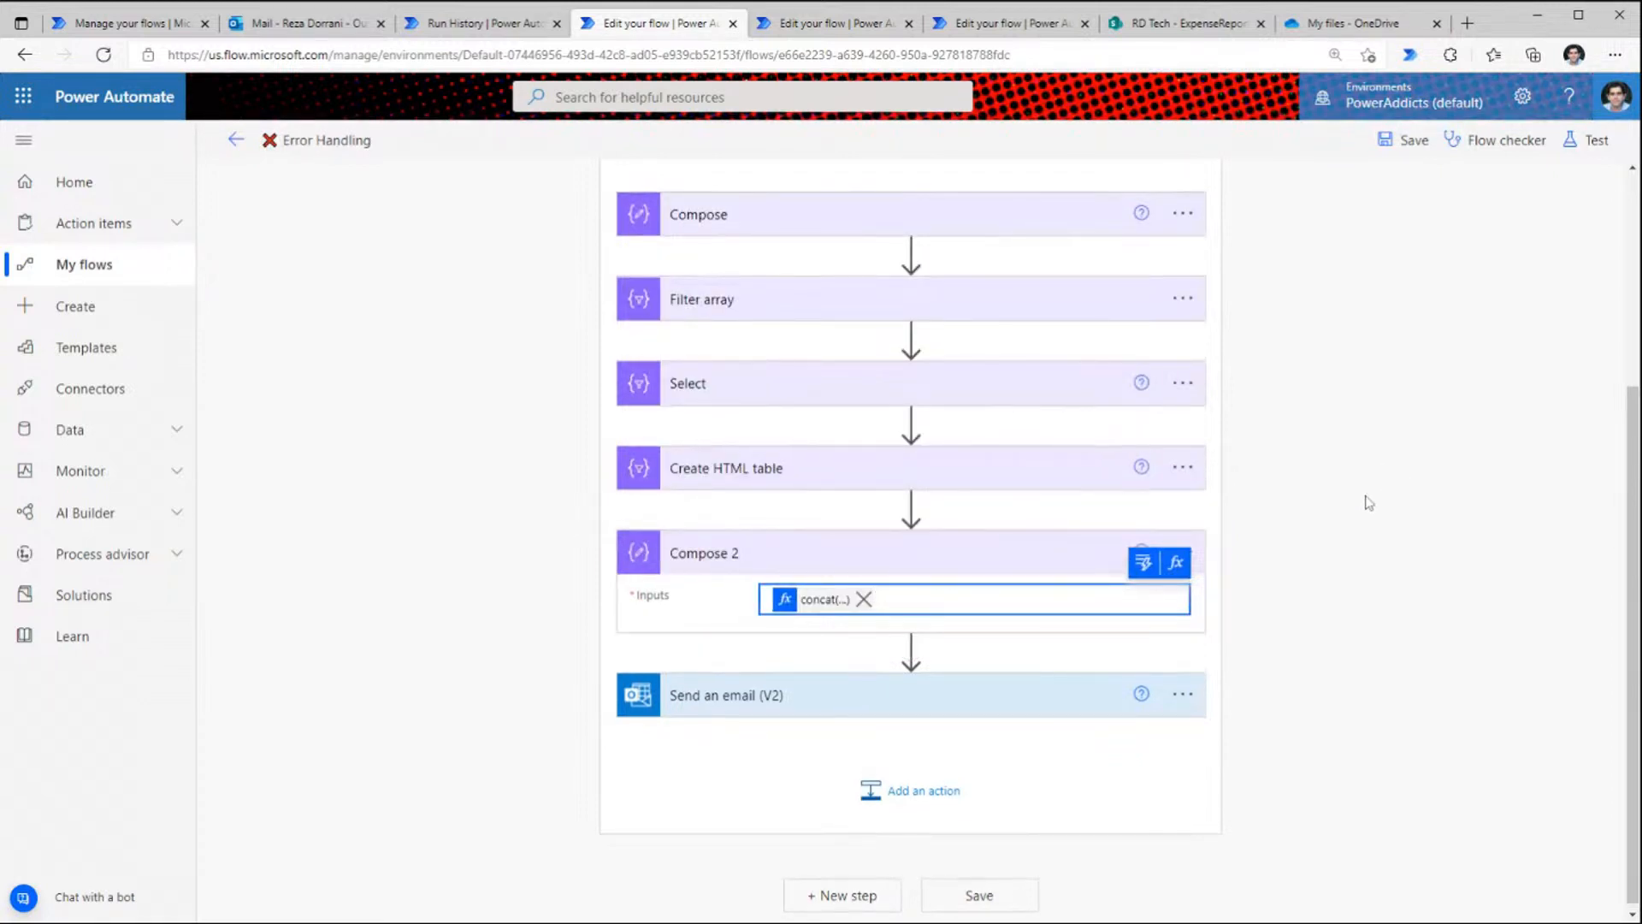
pyautogui.scroll(1, 1369, 503)
pyautogui.scroll(3, 1370, 503)
pyautogui.click(1590, 140)
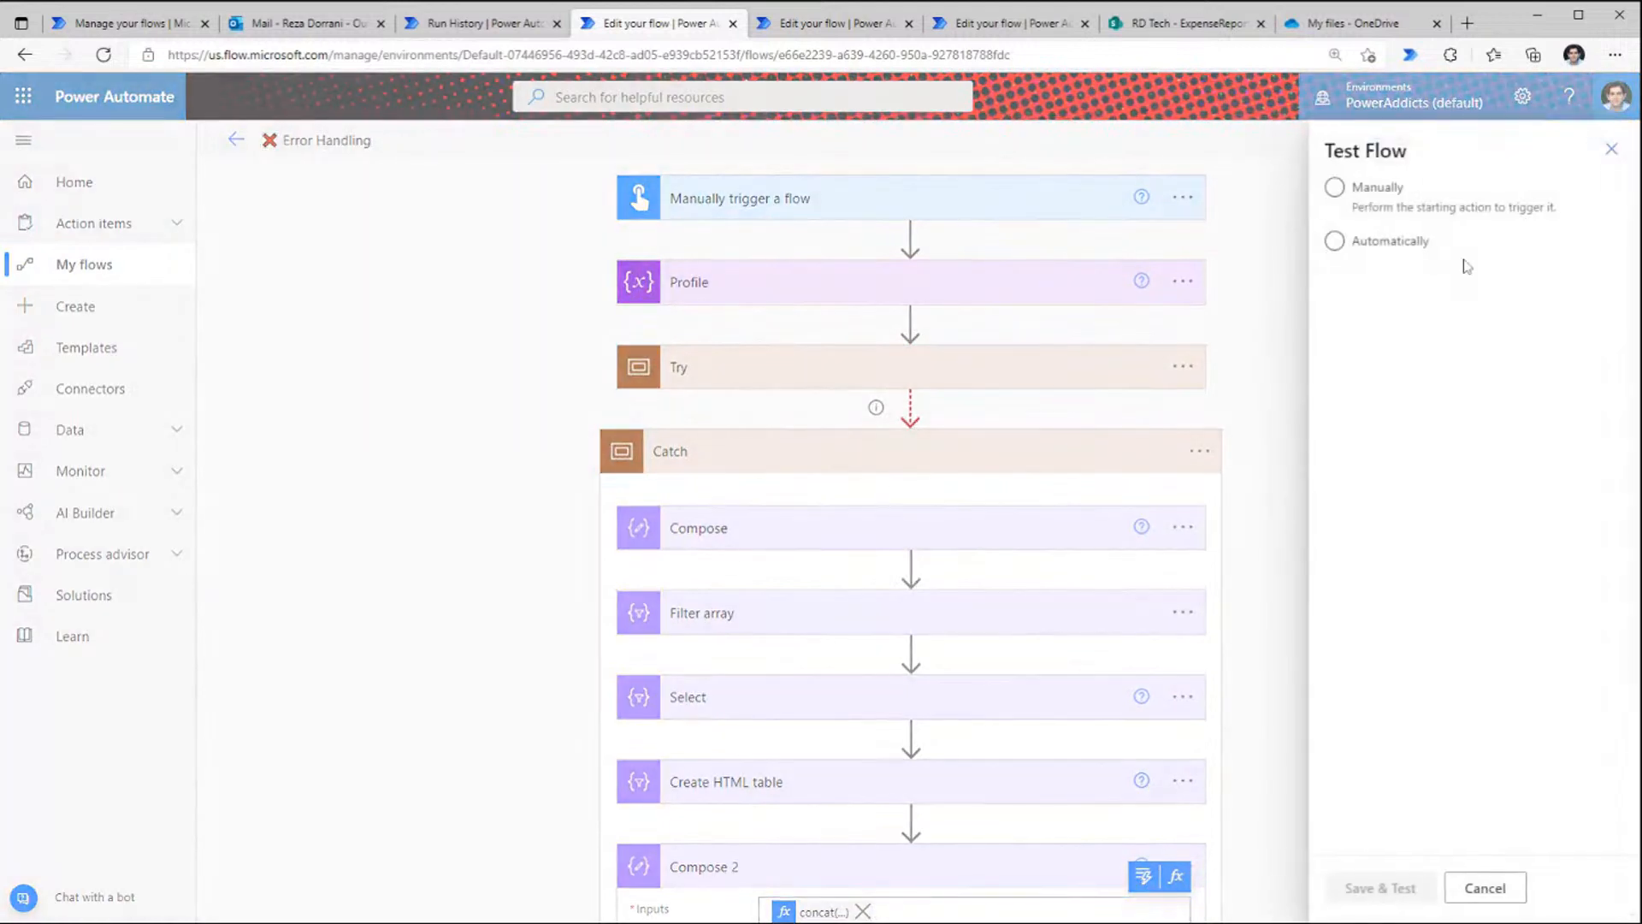
# Step: Save the Error Handling flow and run it as a test
pyautogui.click(1388, 888)
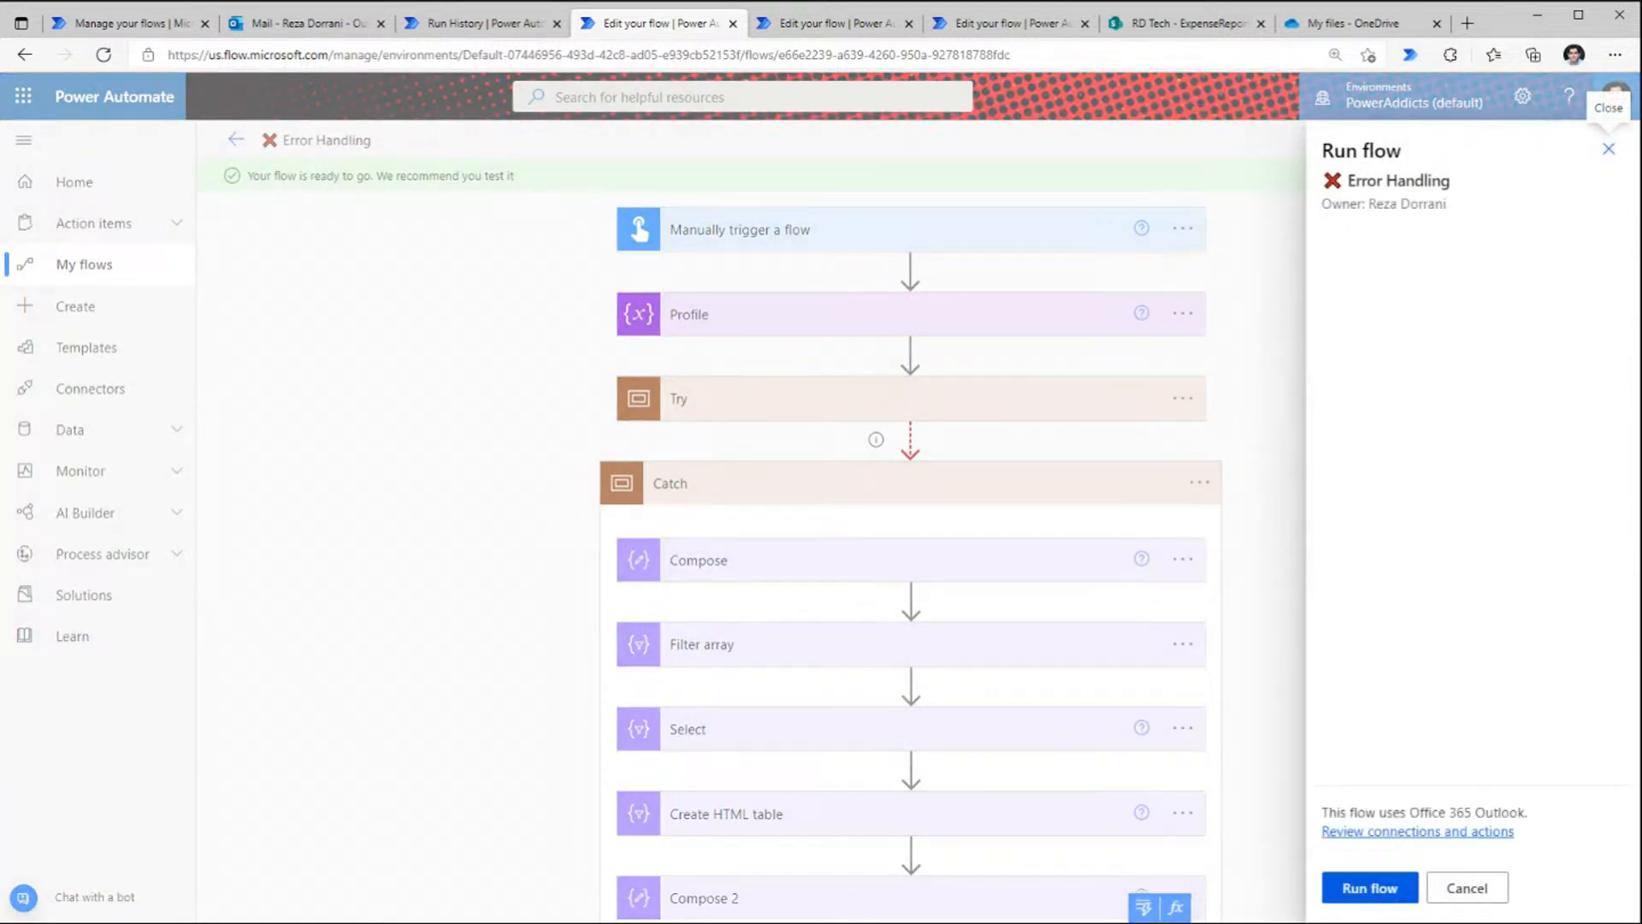
pyautogui.click(1380, 890)
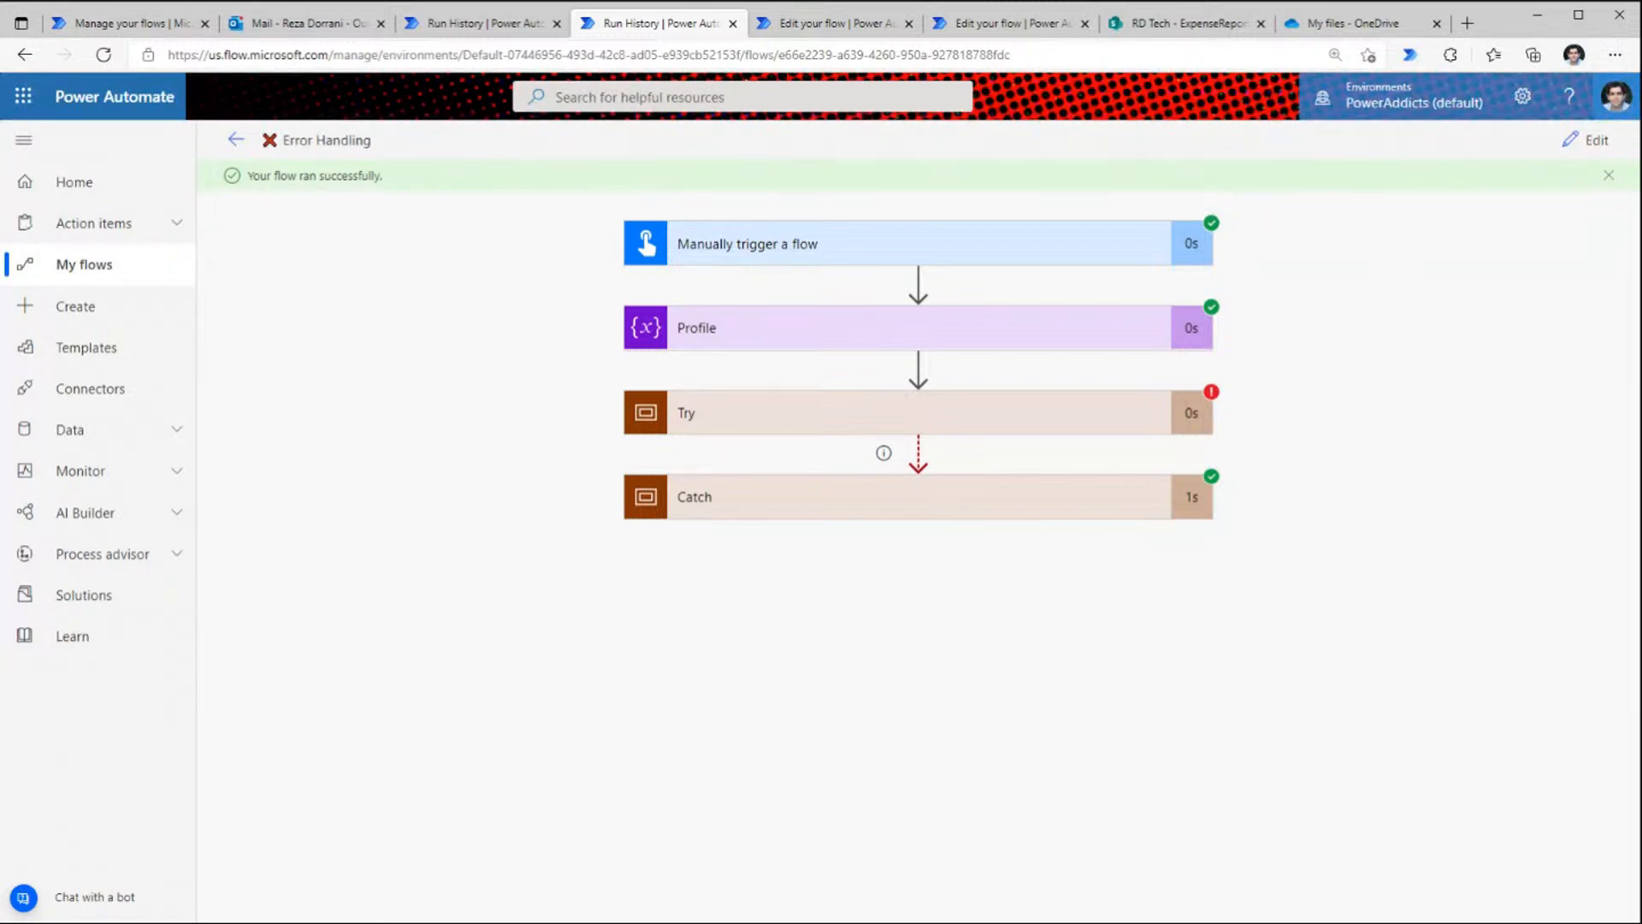
# Step: Expand Try, Catch and the Compose action in the run, then open Compose's raw output
pyautogui.click(797, 414)
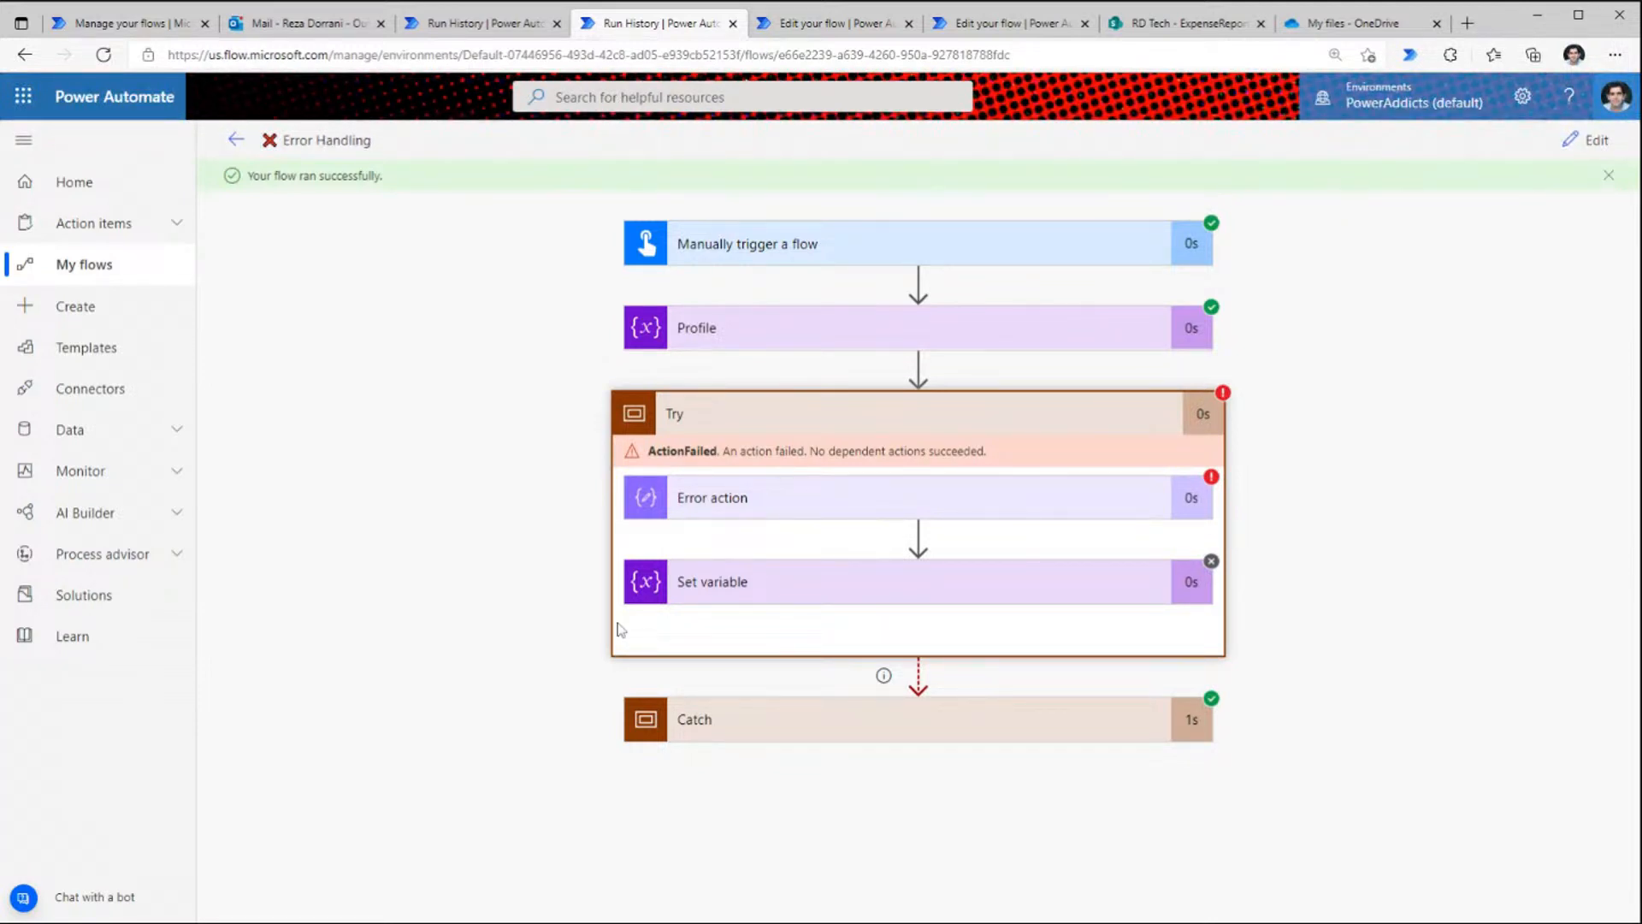
pyautogui.click(721, 729)
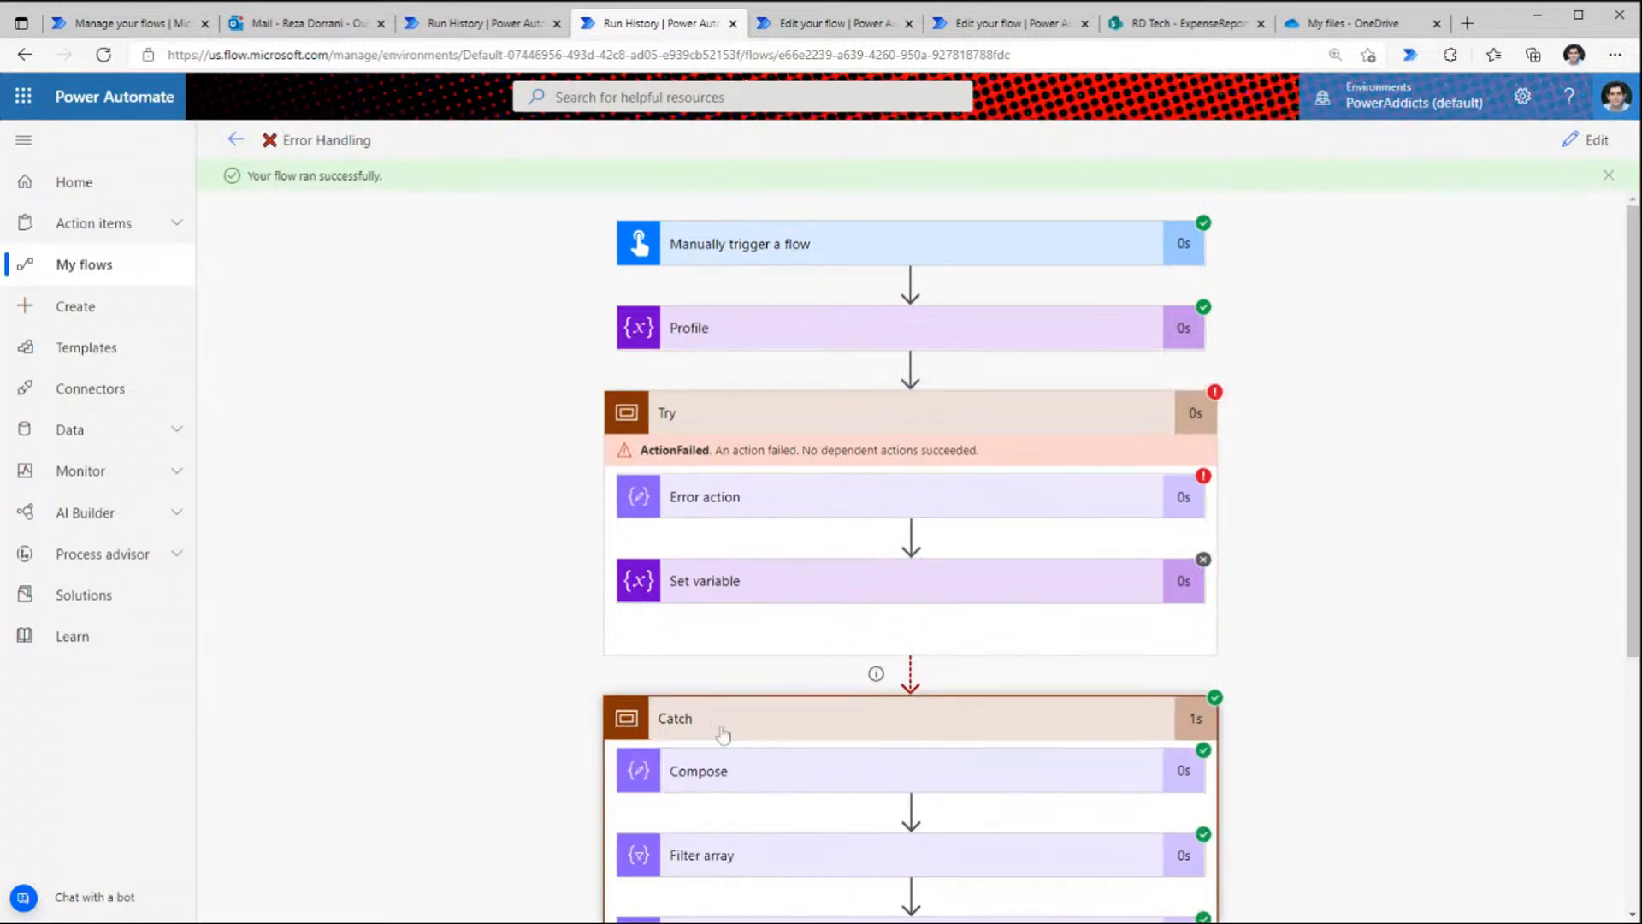
pyautogui.scroll(-4, 722, 734)
pyautogui.click(722, 453)
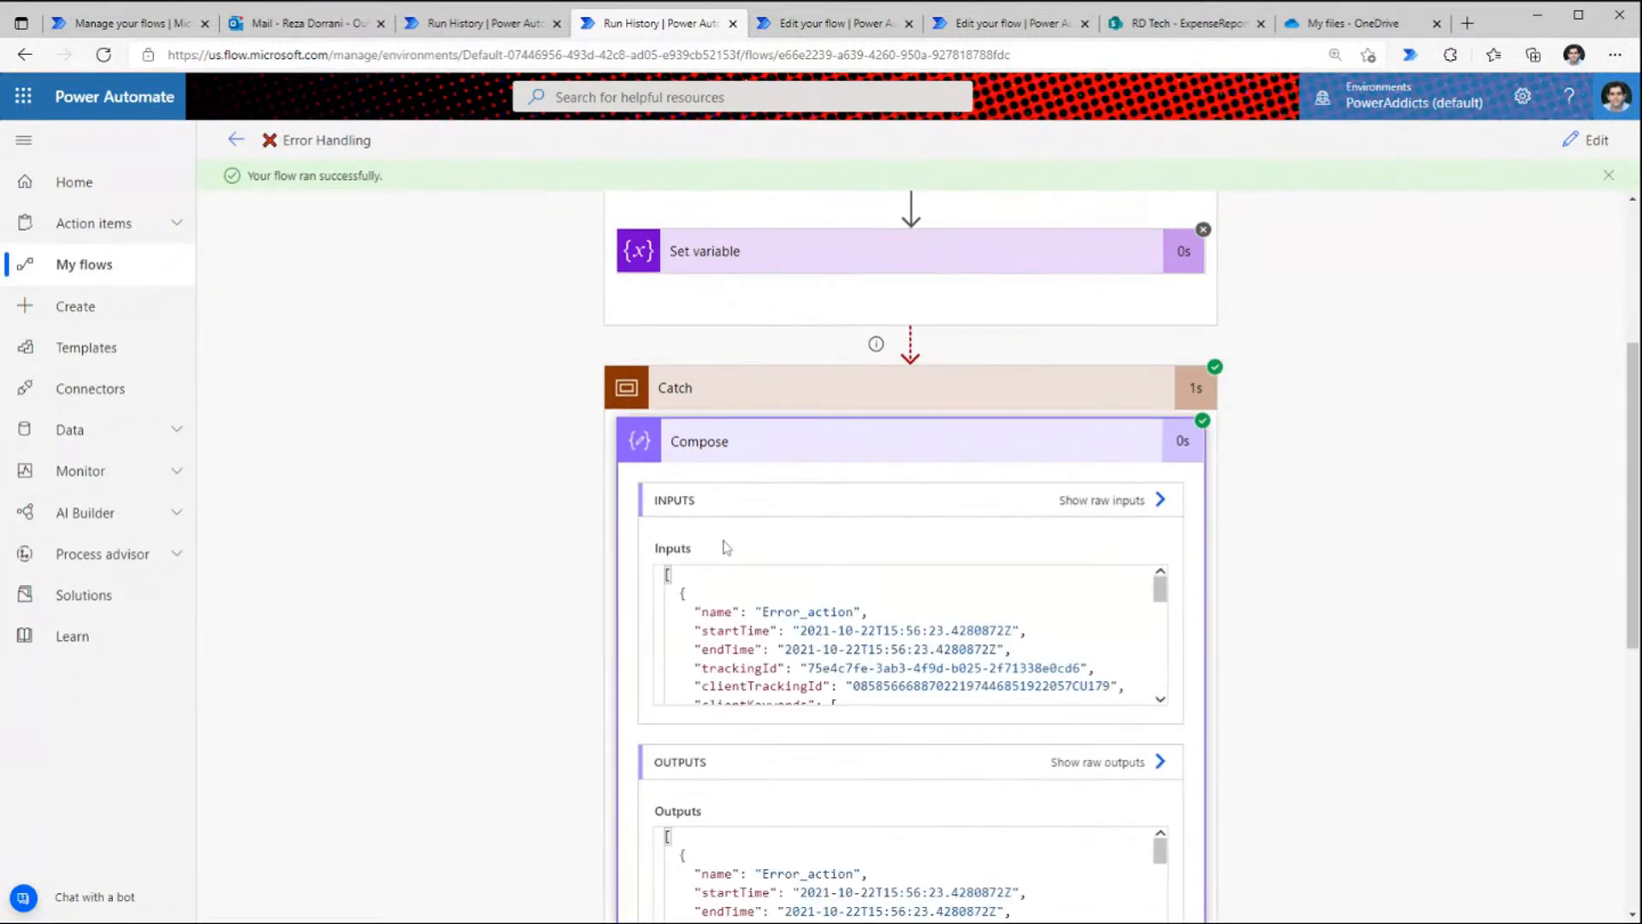
pyautogui.scroll(-3, 856, 641)
pyautogui.click(1158, 761)
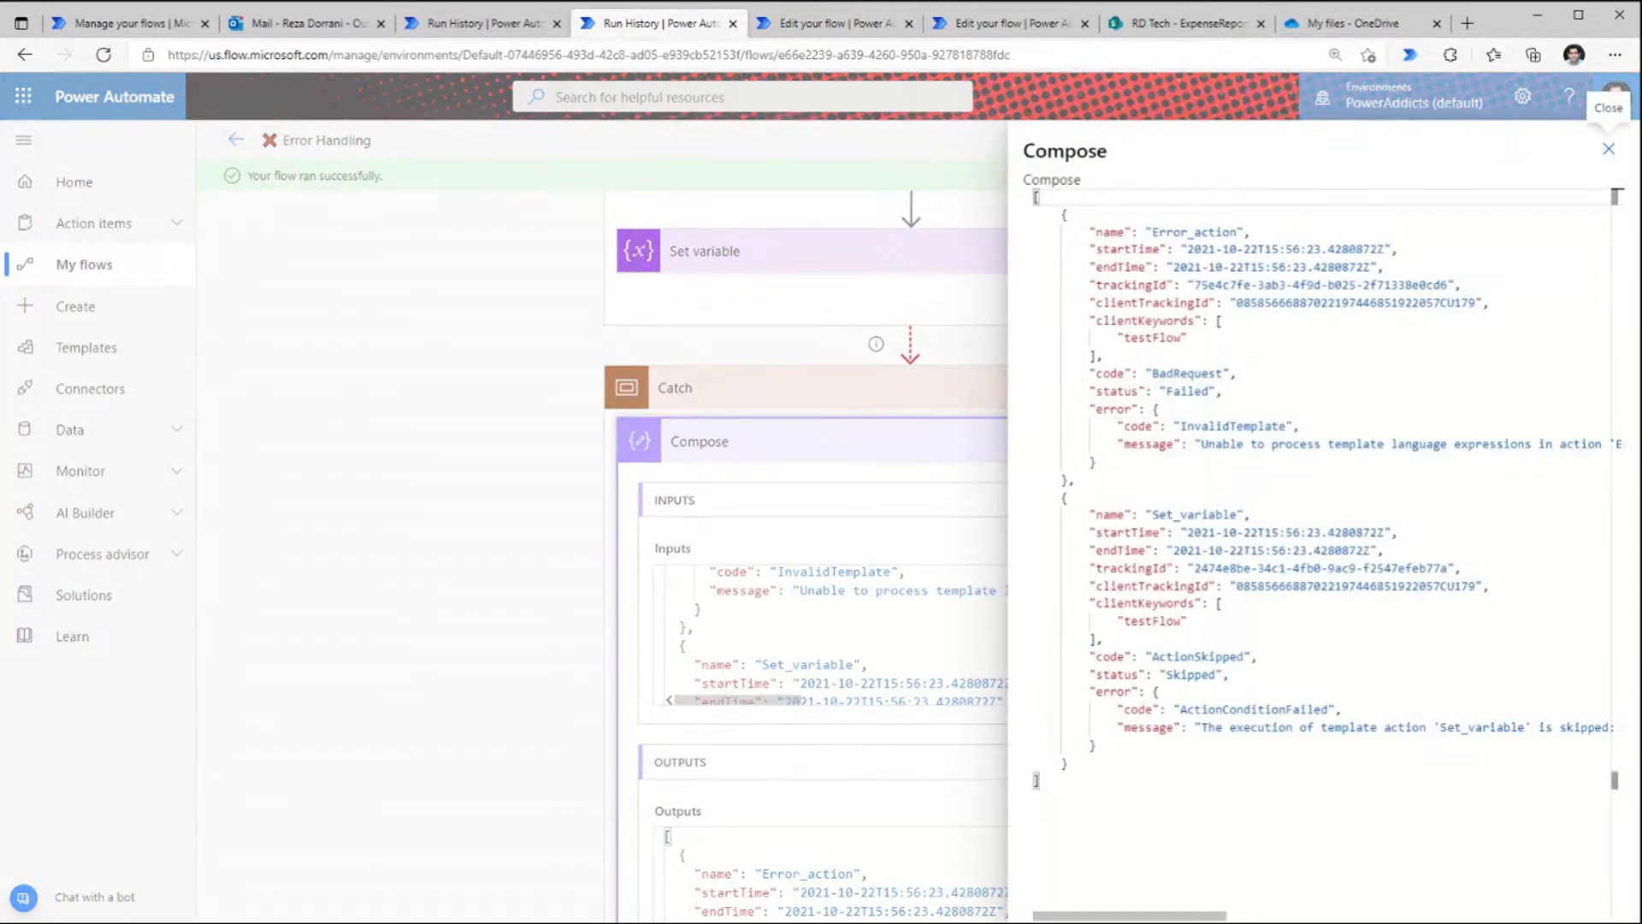
# Step: Highlight Error_action's Failed status, InvalidTemplate code and message, and Set_variable's Skipped status
pyautogui.moveTo(1033, 197); pyautogui.dragTo(1045, 782)
pyautogui.click(1049, 784)
pyautogui.moveTo(1062, 213); pyautogui.dragTo(1154, 691)
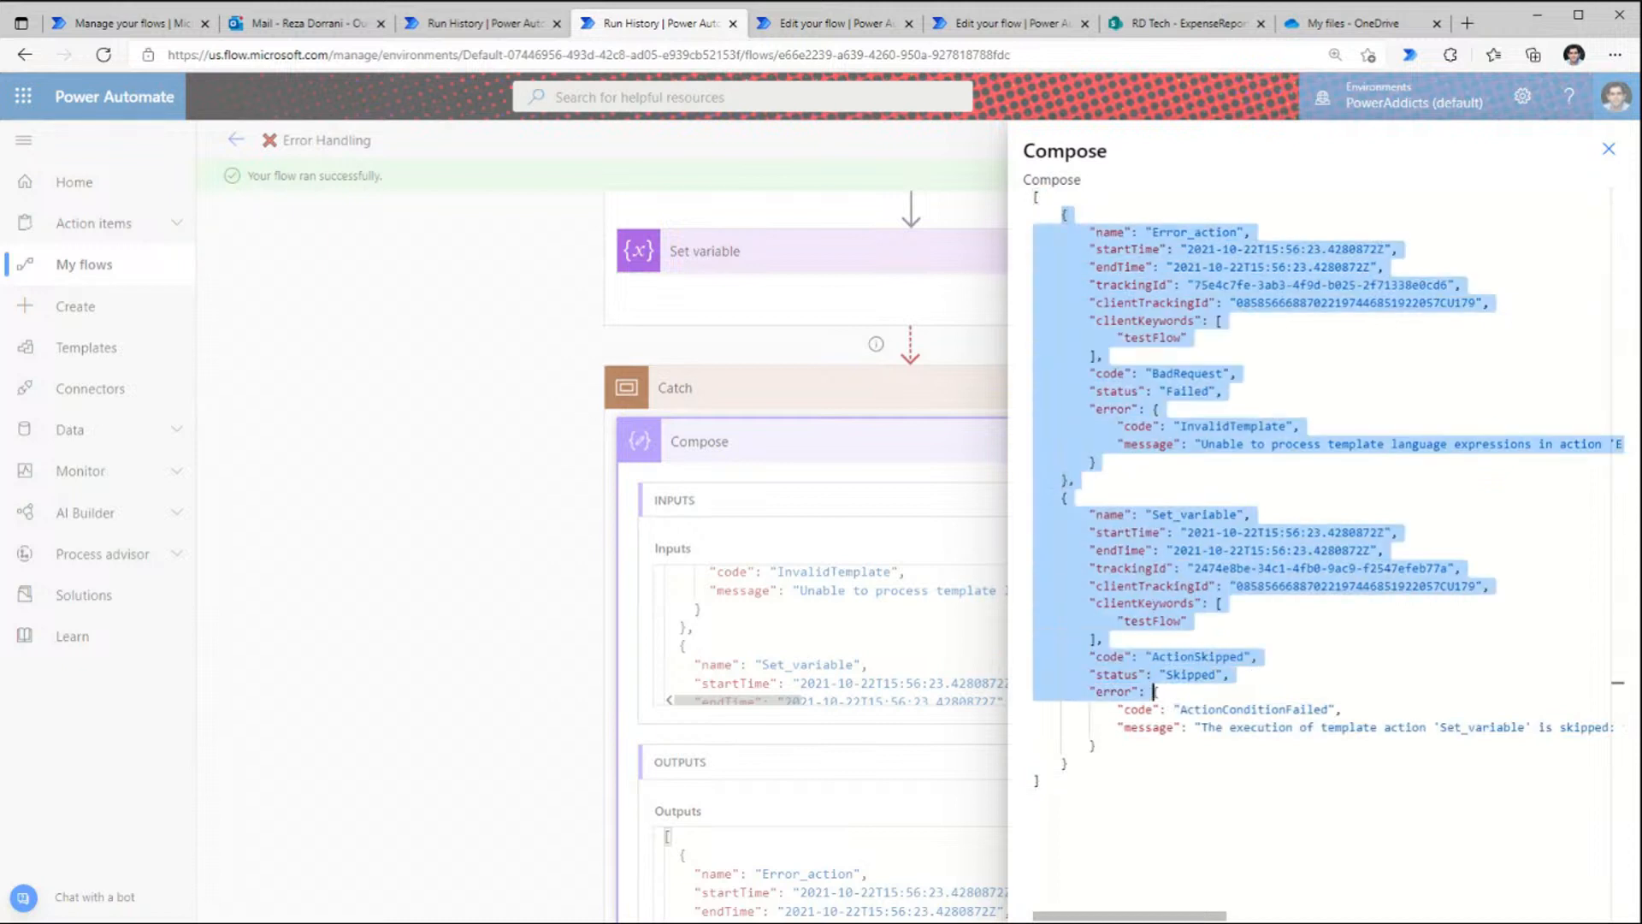
pyautogui.click(1185, 256)
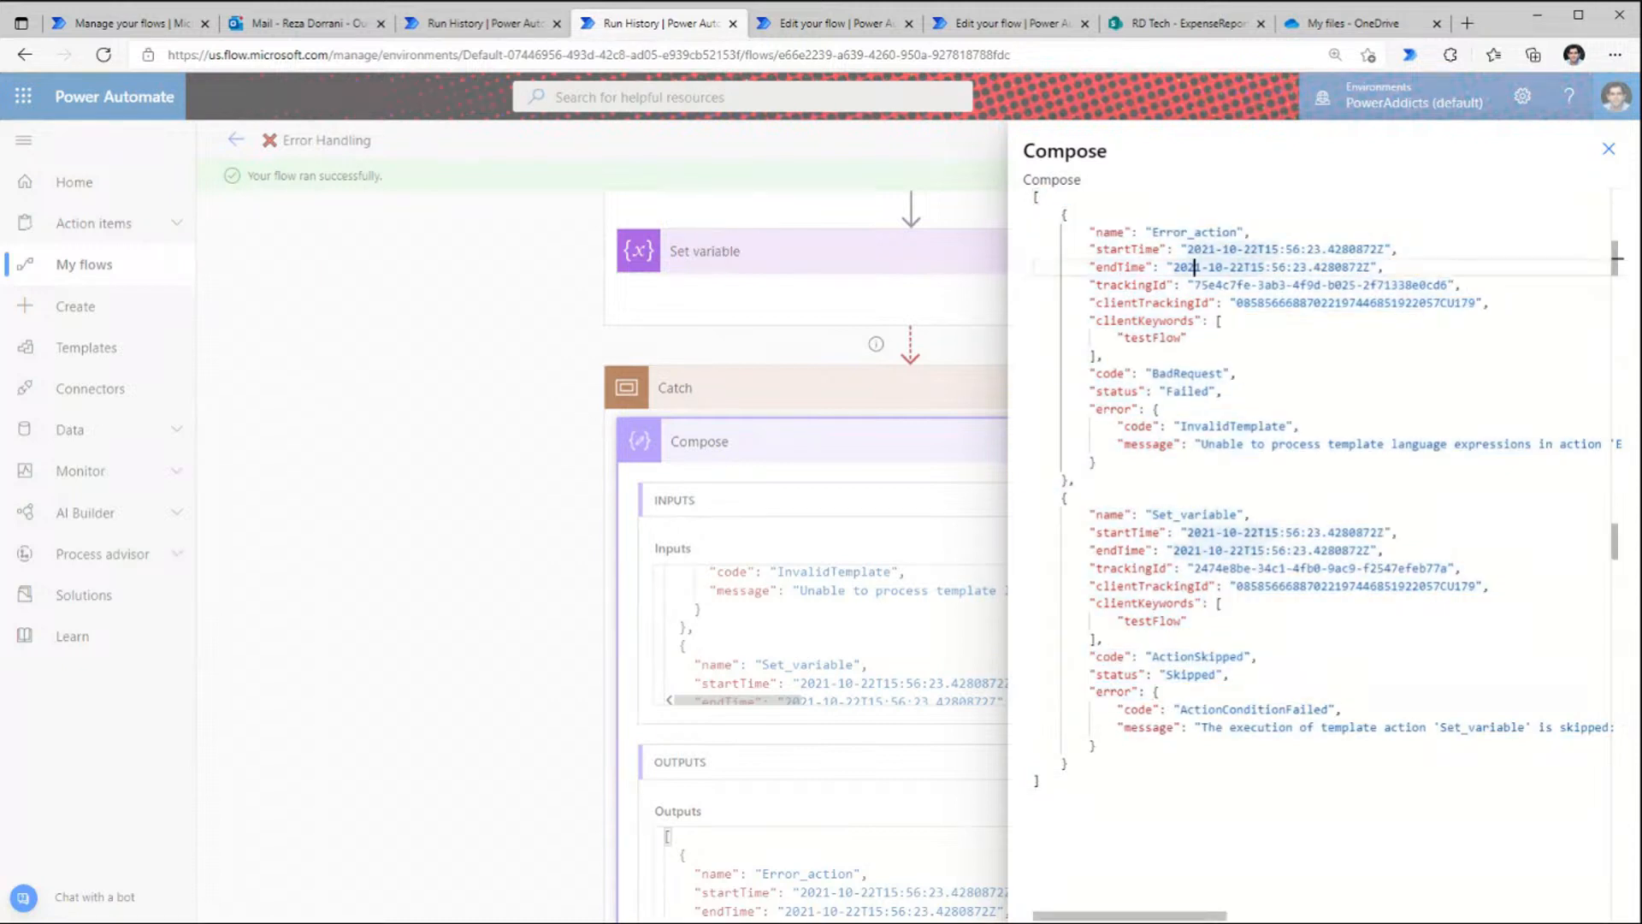
pyautogui.doubleClick(1198, 232)
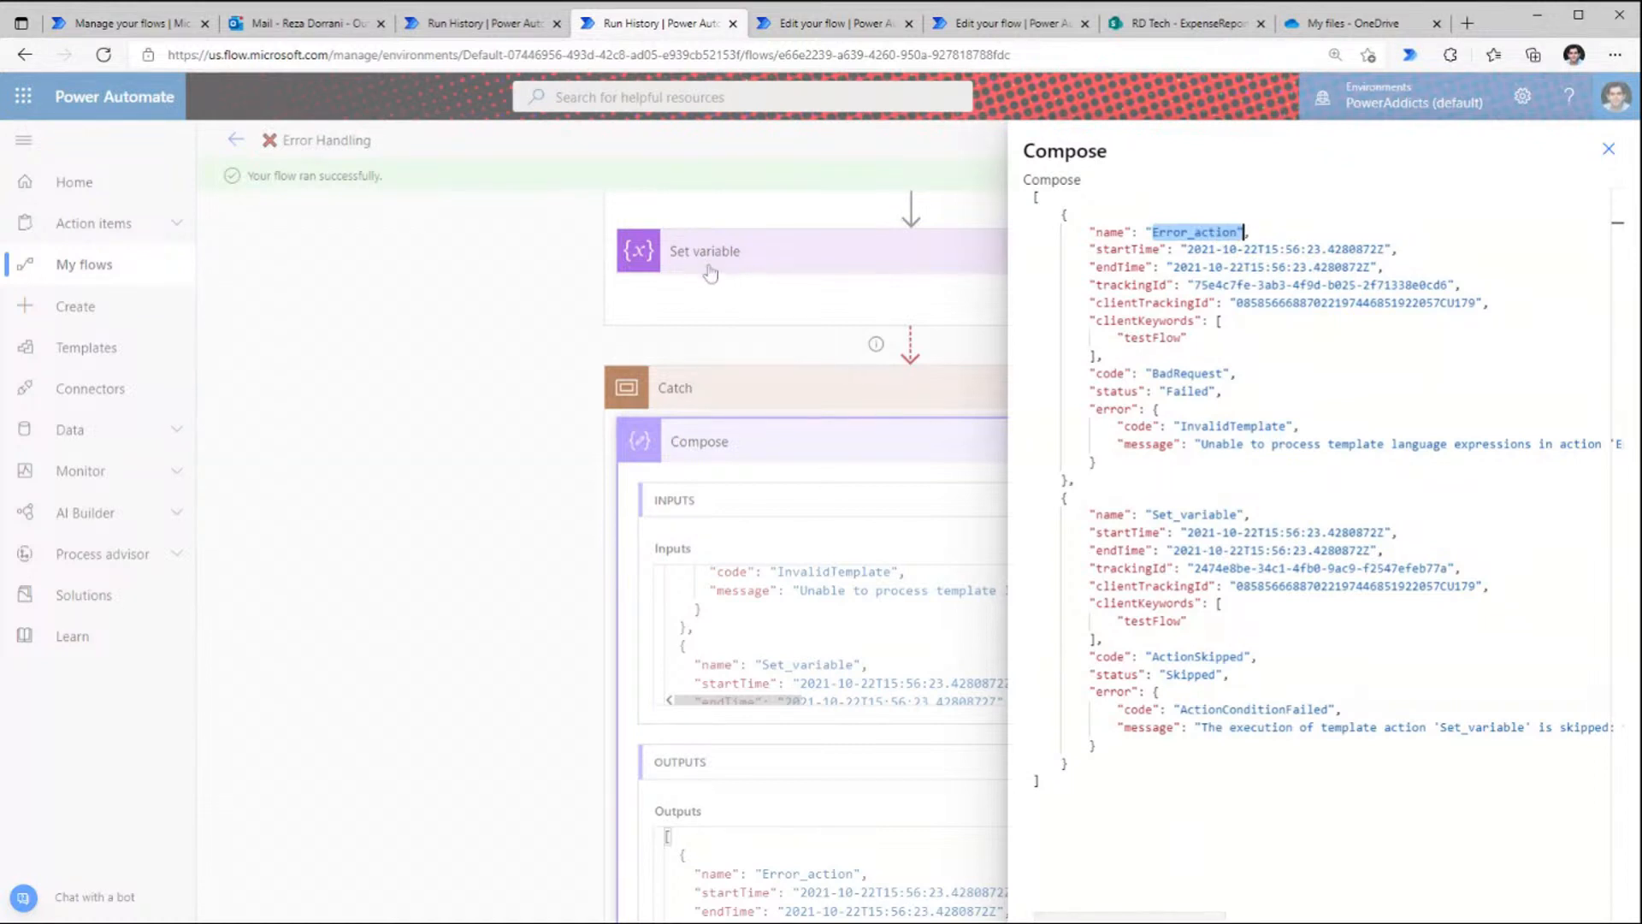
pyautogui.moveTo(1152, 514); pyautogui.dragTo(1240, 514)
pyautogui.hotkey('ctrl', '+')
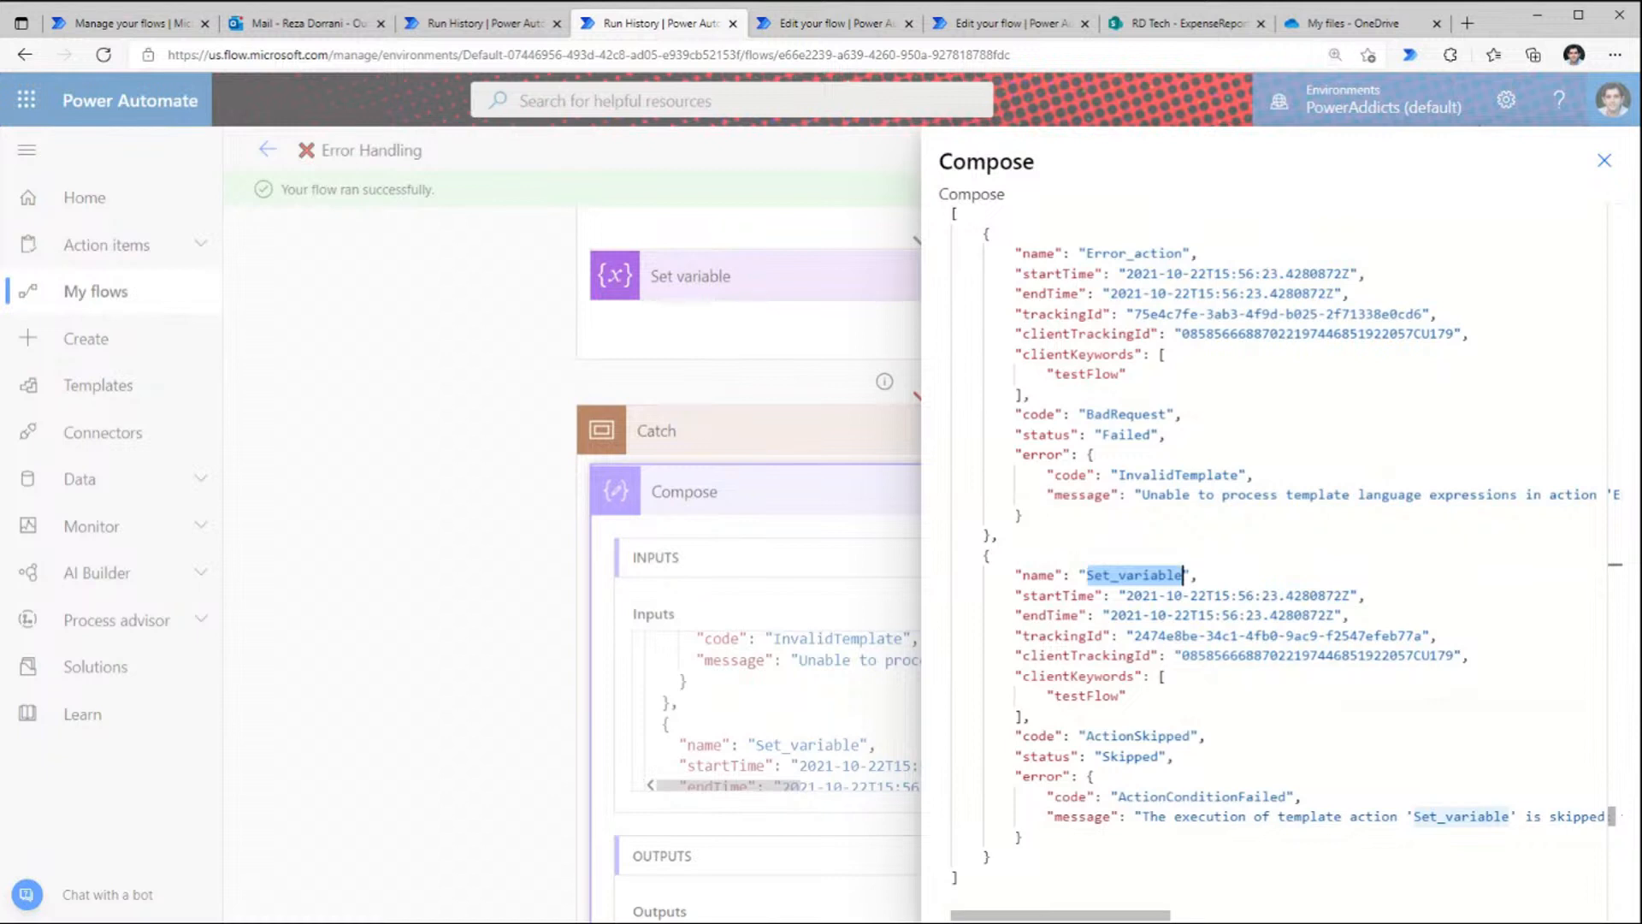
pyautogui.moveTo(1015, 434); pyautogui.dragTo(1166, 434)
pyautogui.moveTo(1015, 414); pyautogui.dragTo(1184, 414)
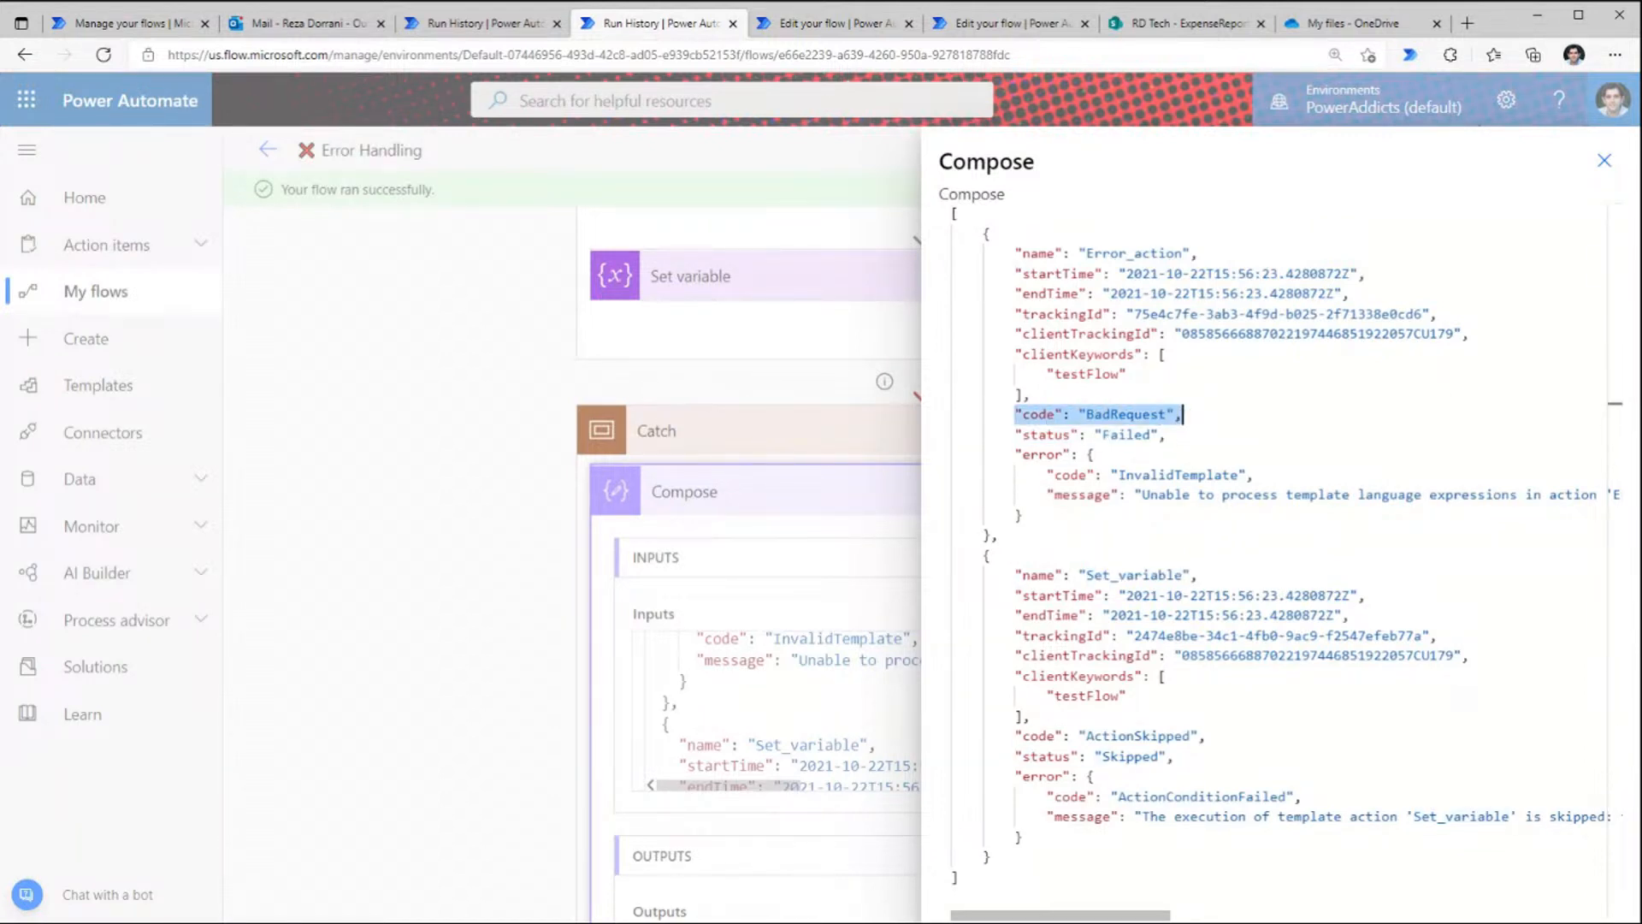
pyautogui.moveTo(1117, 475); pyautogui.dragTo(1248, 475)
pyautogui.moveTo(1142, 494); pyautogui.dragTo(1582, 494)
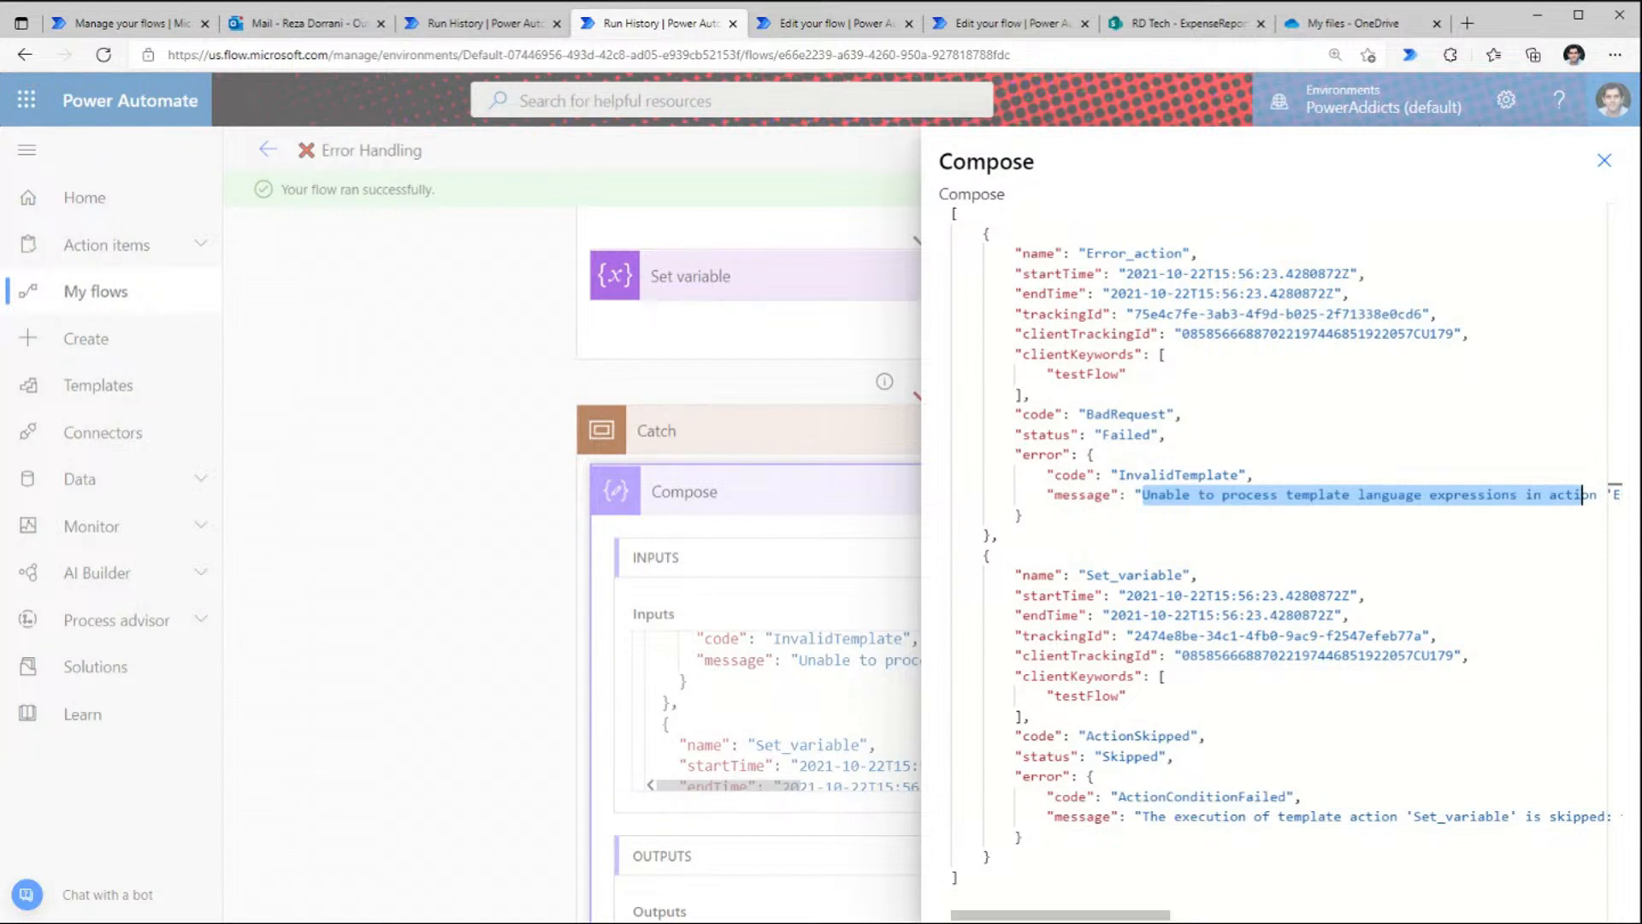
pyautogui.click(1304, 615)
pyautogui.moveTo(1102, 756); pyautogui.dragTo(1159, 756)
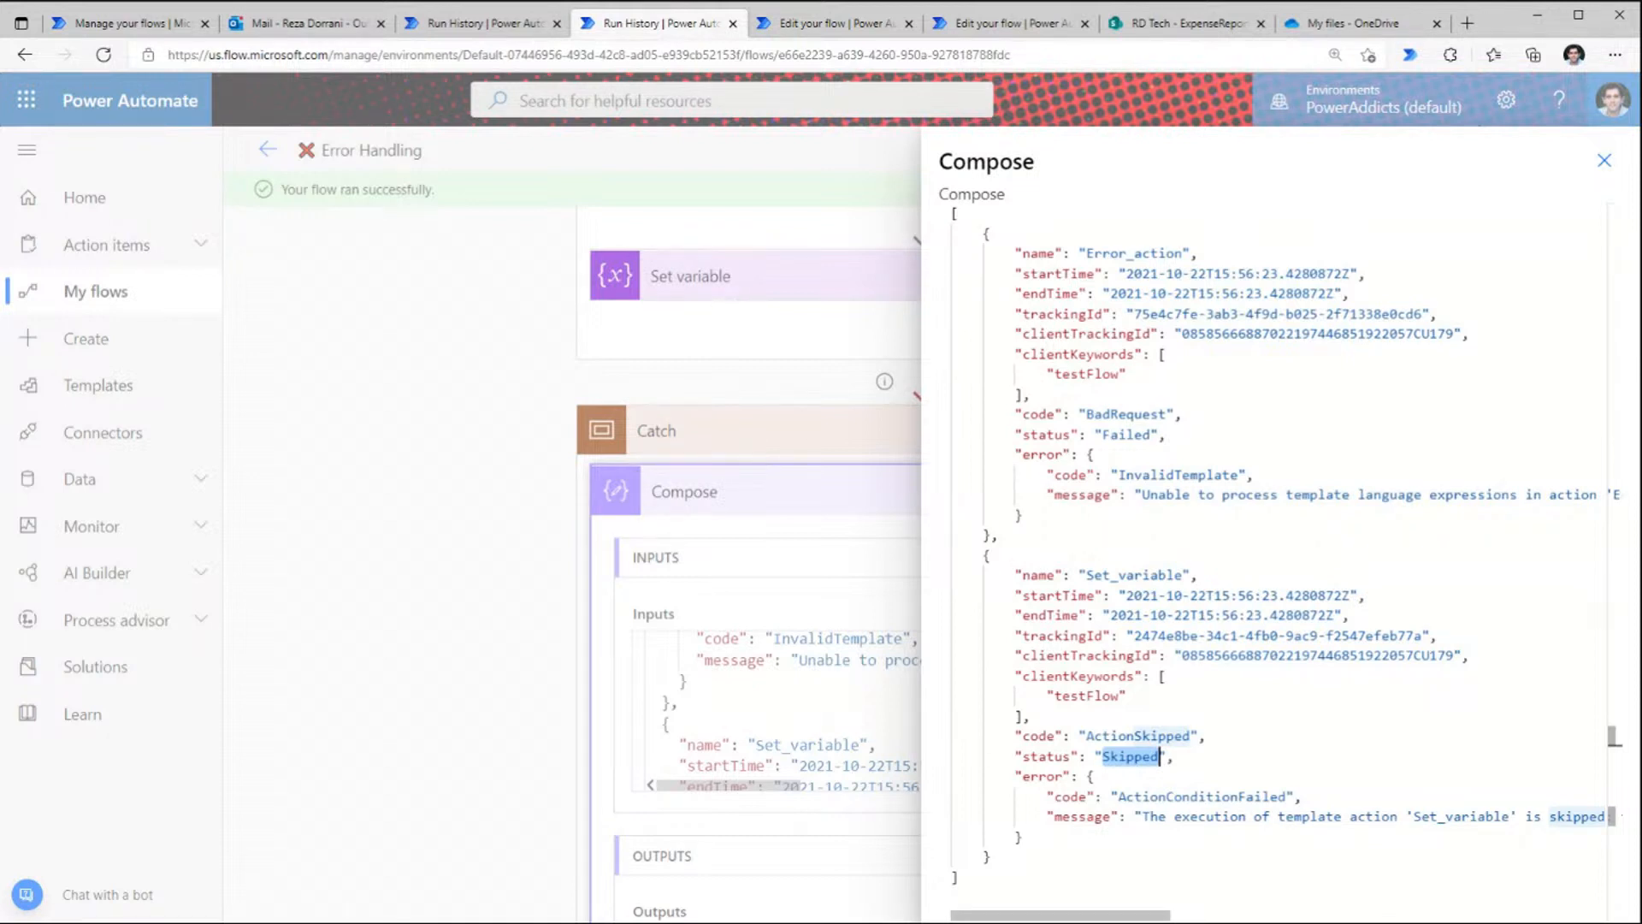
pyautogui.click(1605, 160)
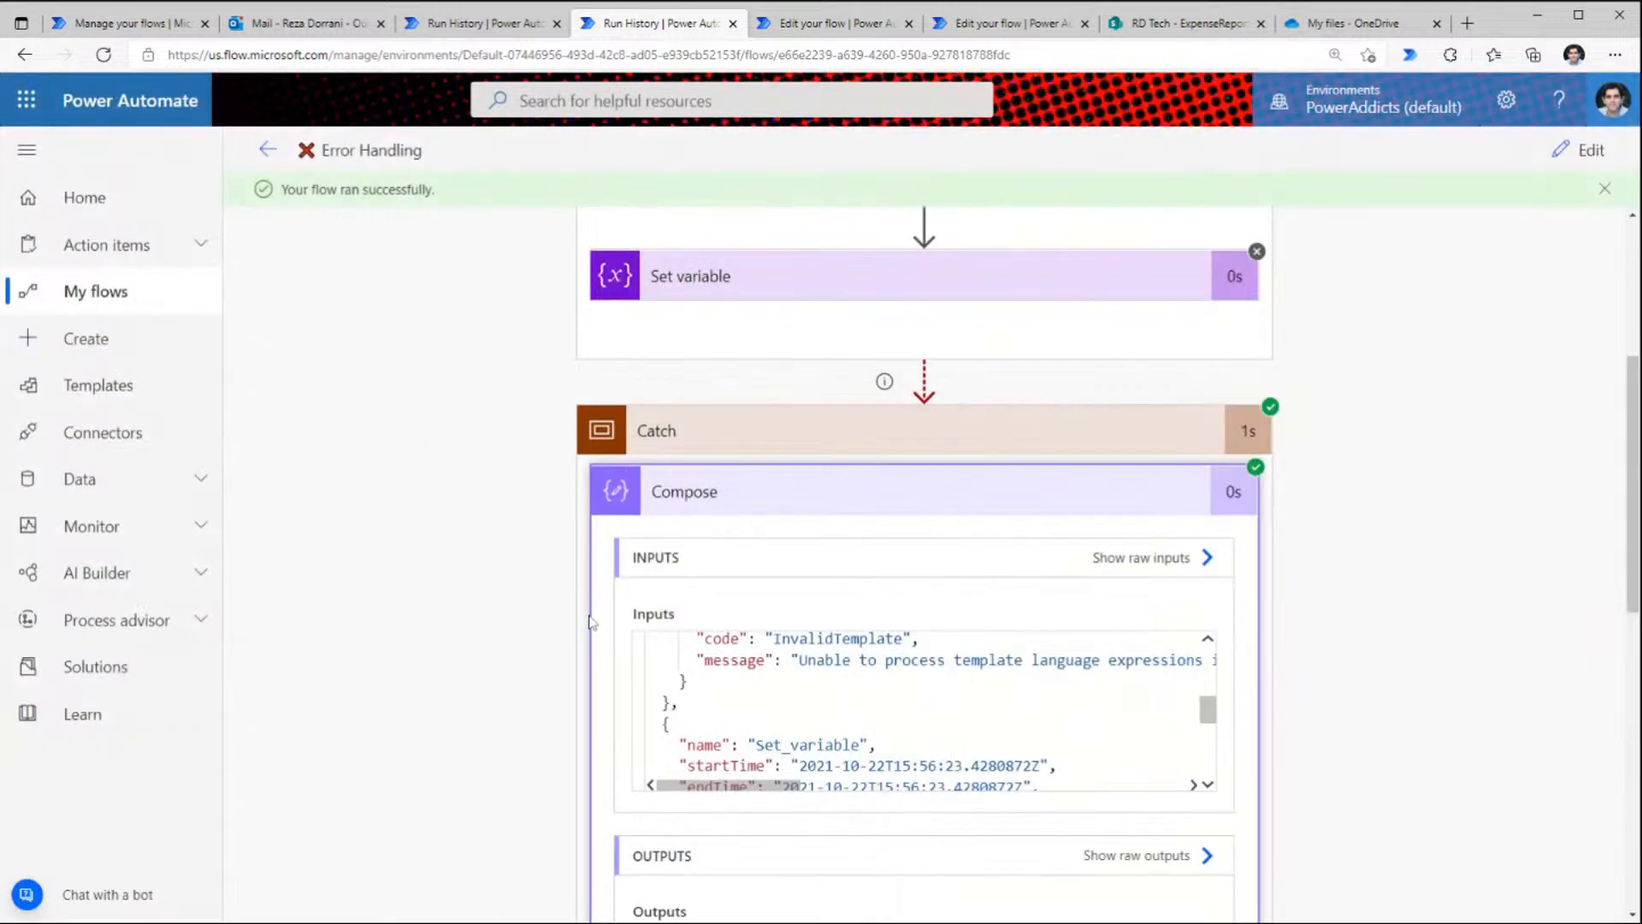
# Step: Check the Filter array raw output contains only the failed Error_action
pyautogui.click(680, 500)
pyautogui.scroll(-1, 809, 631)
pyautogui.scroll(1, 684, 420)
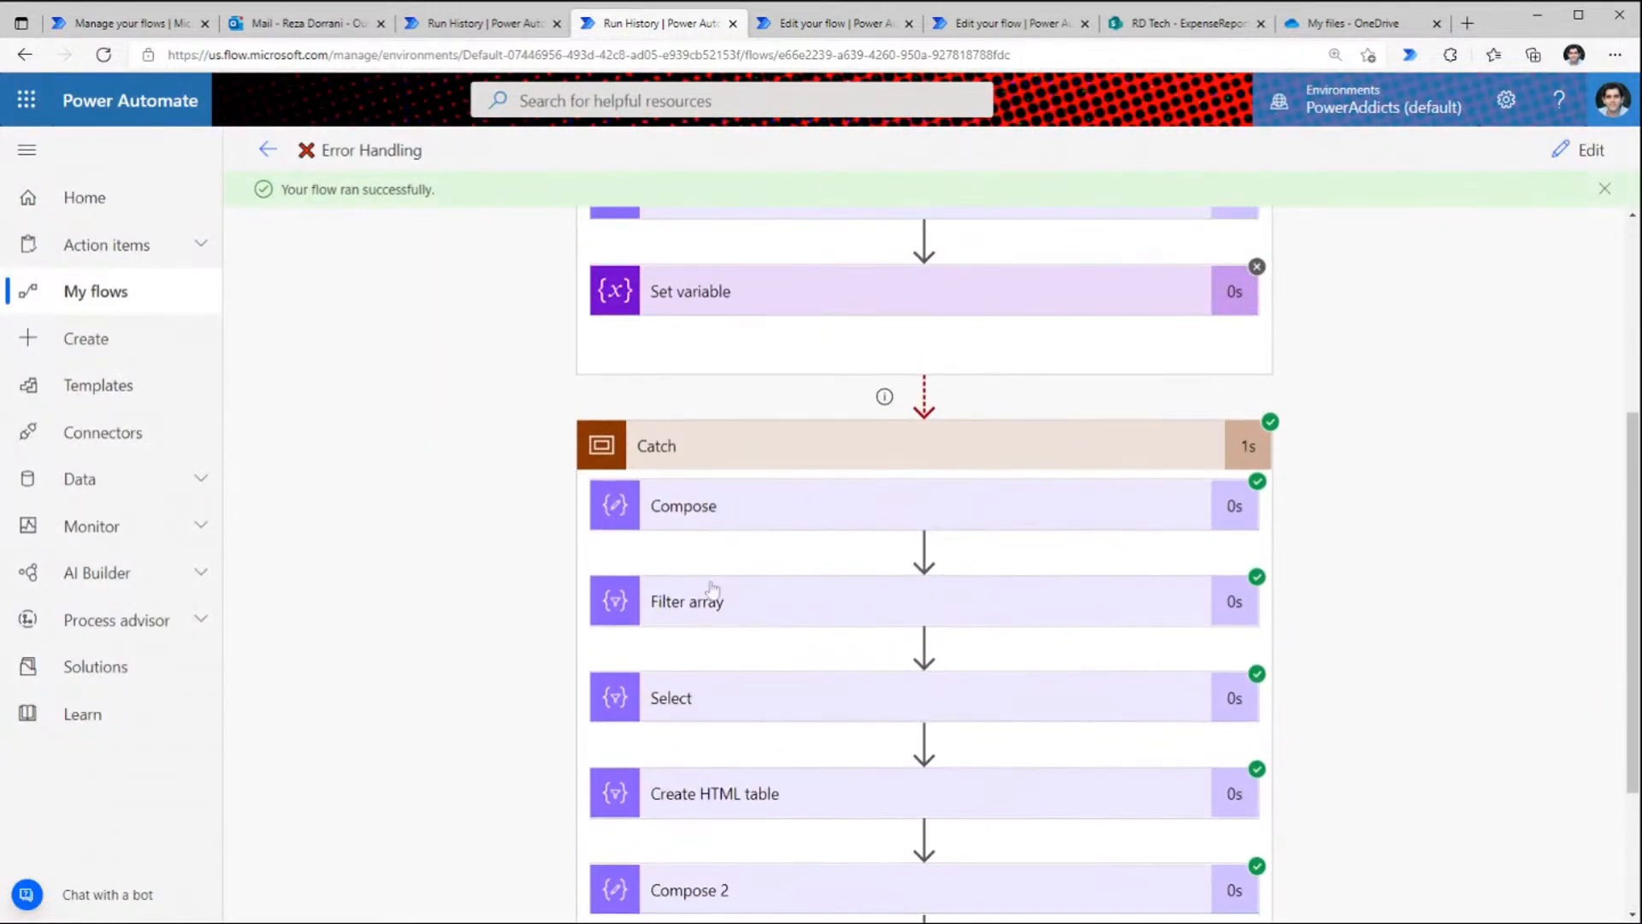
pyautogui.click(726, 608)
pyautogui.scroll(-2, 726, 608)
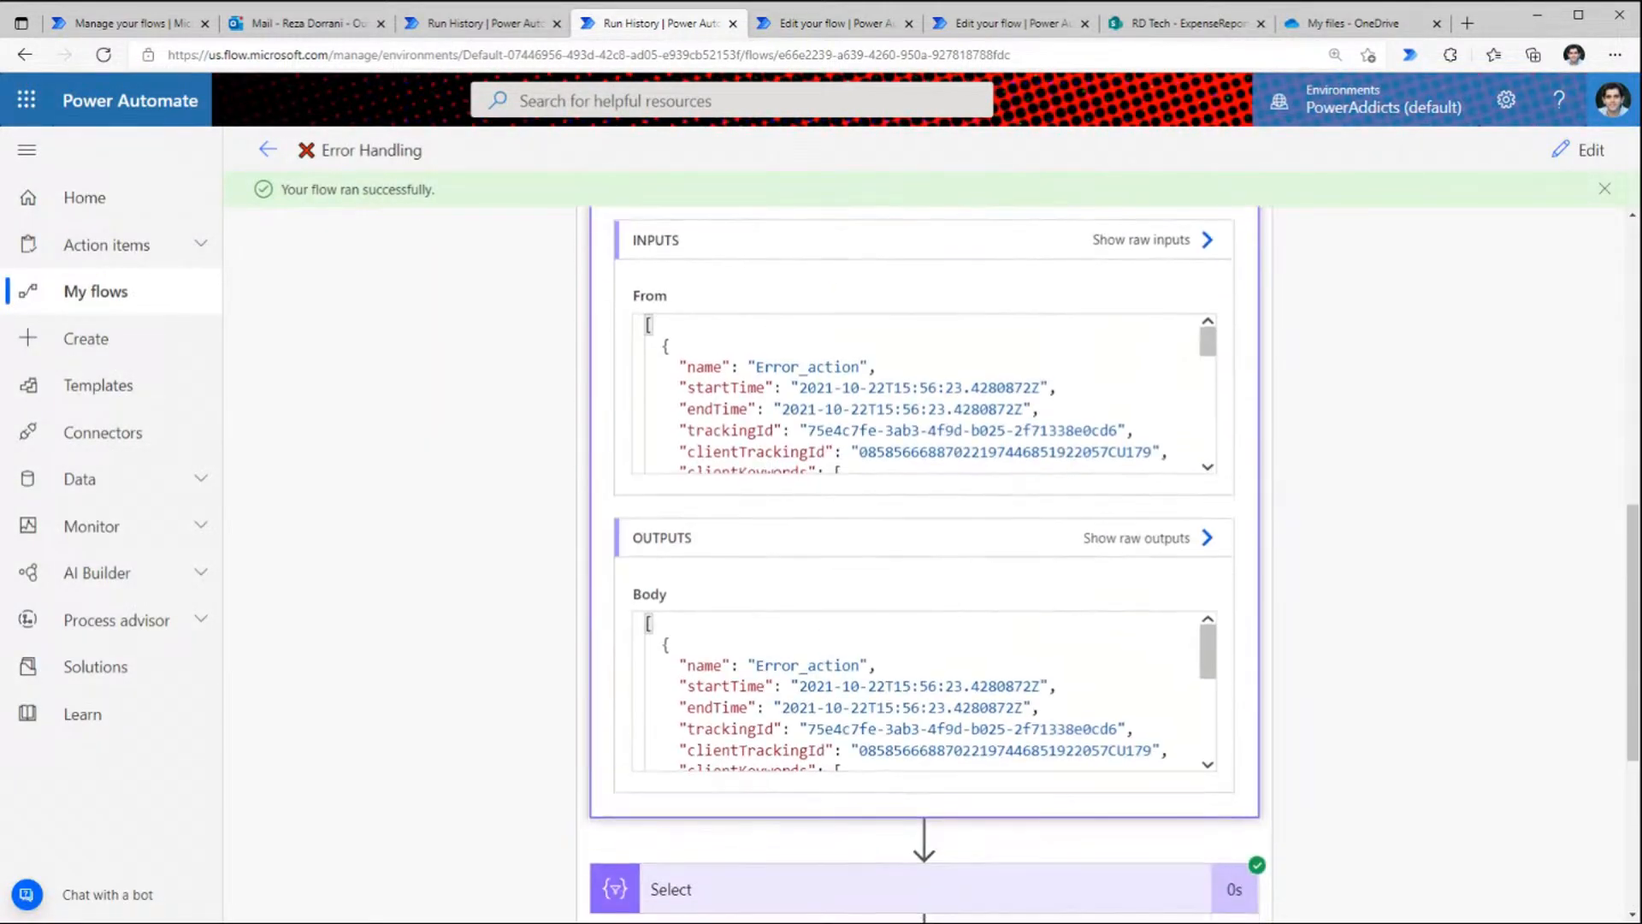
pyautogui.scroll(3, 726, 609)
pyautogui.click(1137, 859)
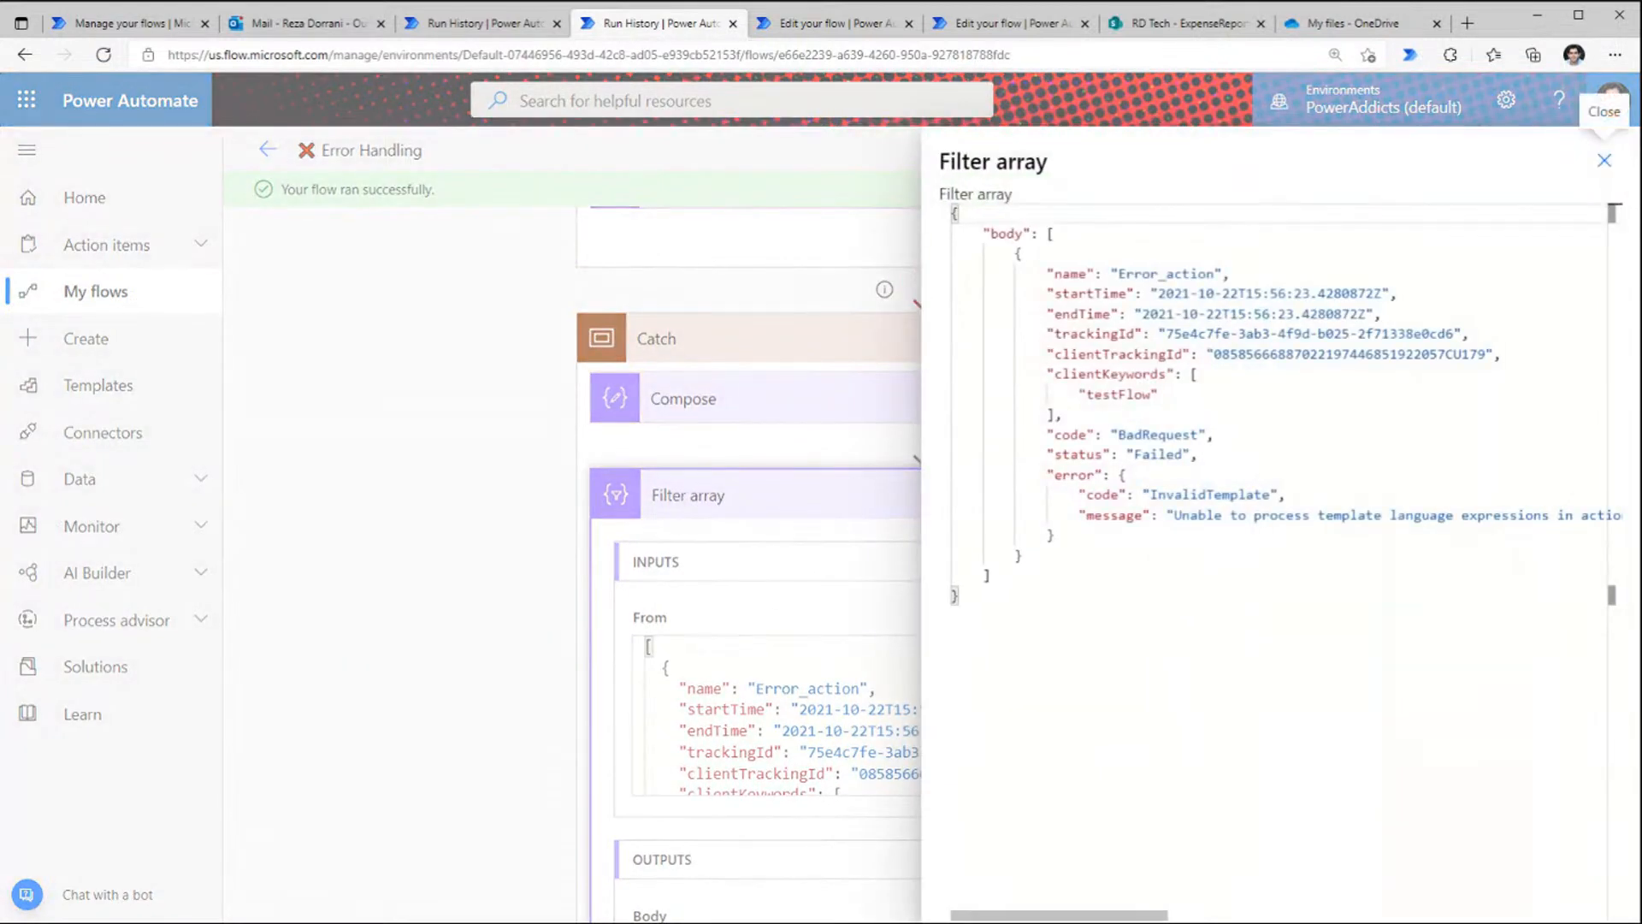
pyautogui.click(1604, 160)
# Step: Open the 'Error In flow' email in the Outlook mailbox
pyautogui.scroll(-5, 923, 513)
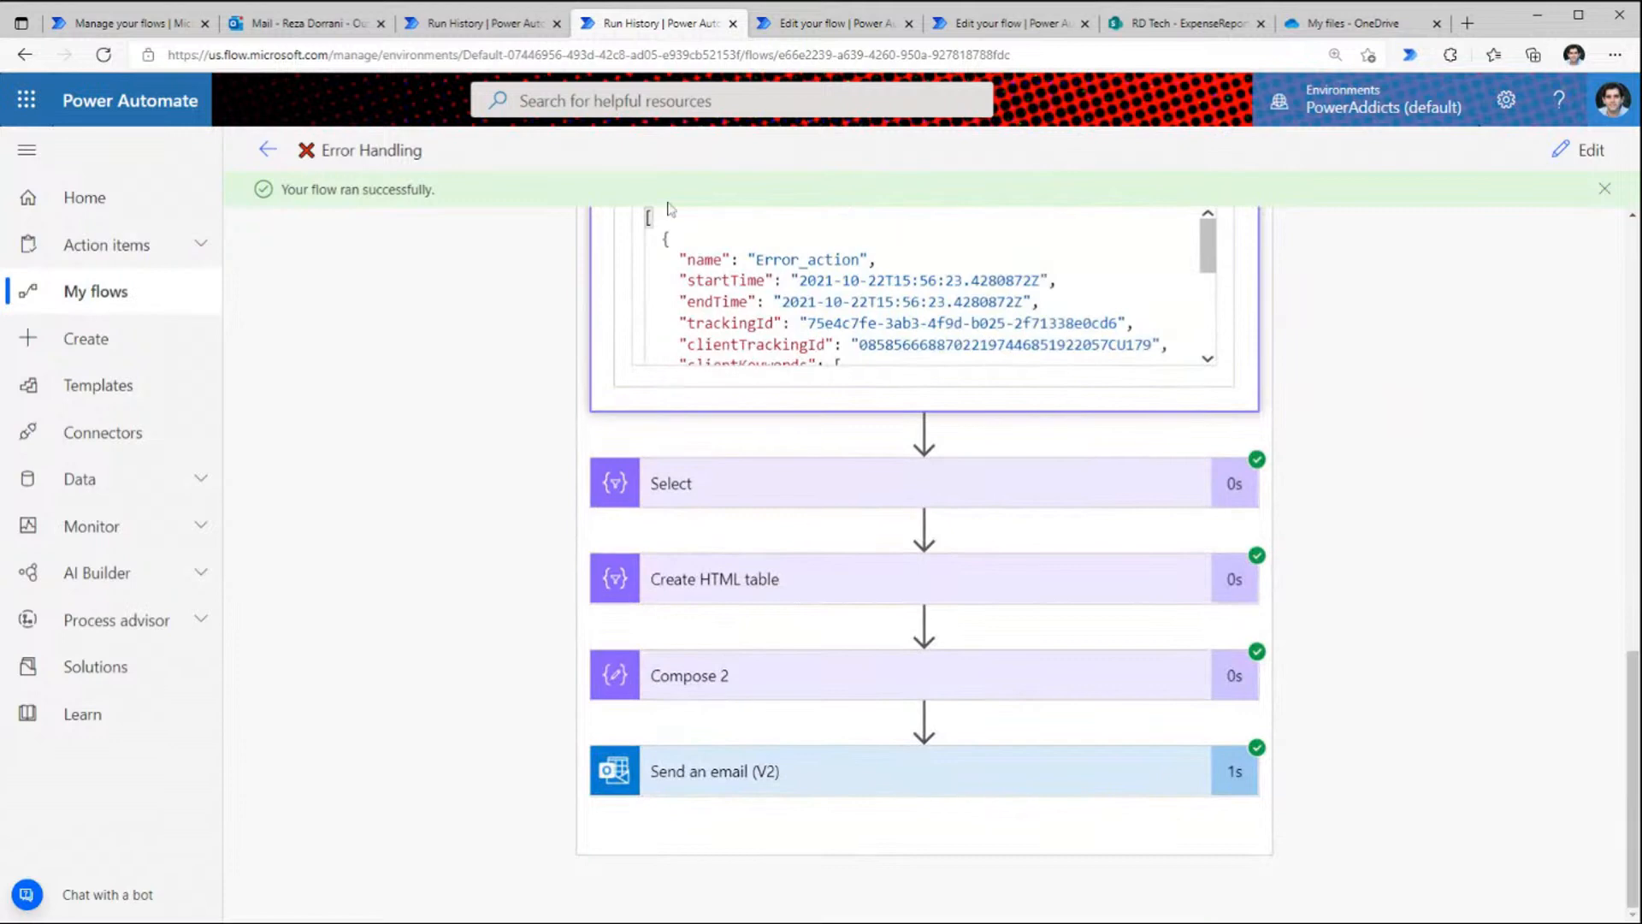
pyautogui.click(310, 25)
pyautogui.click(427, 350)
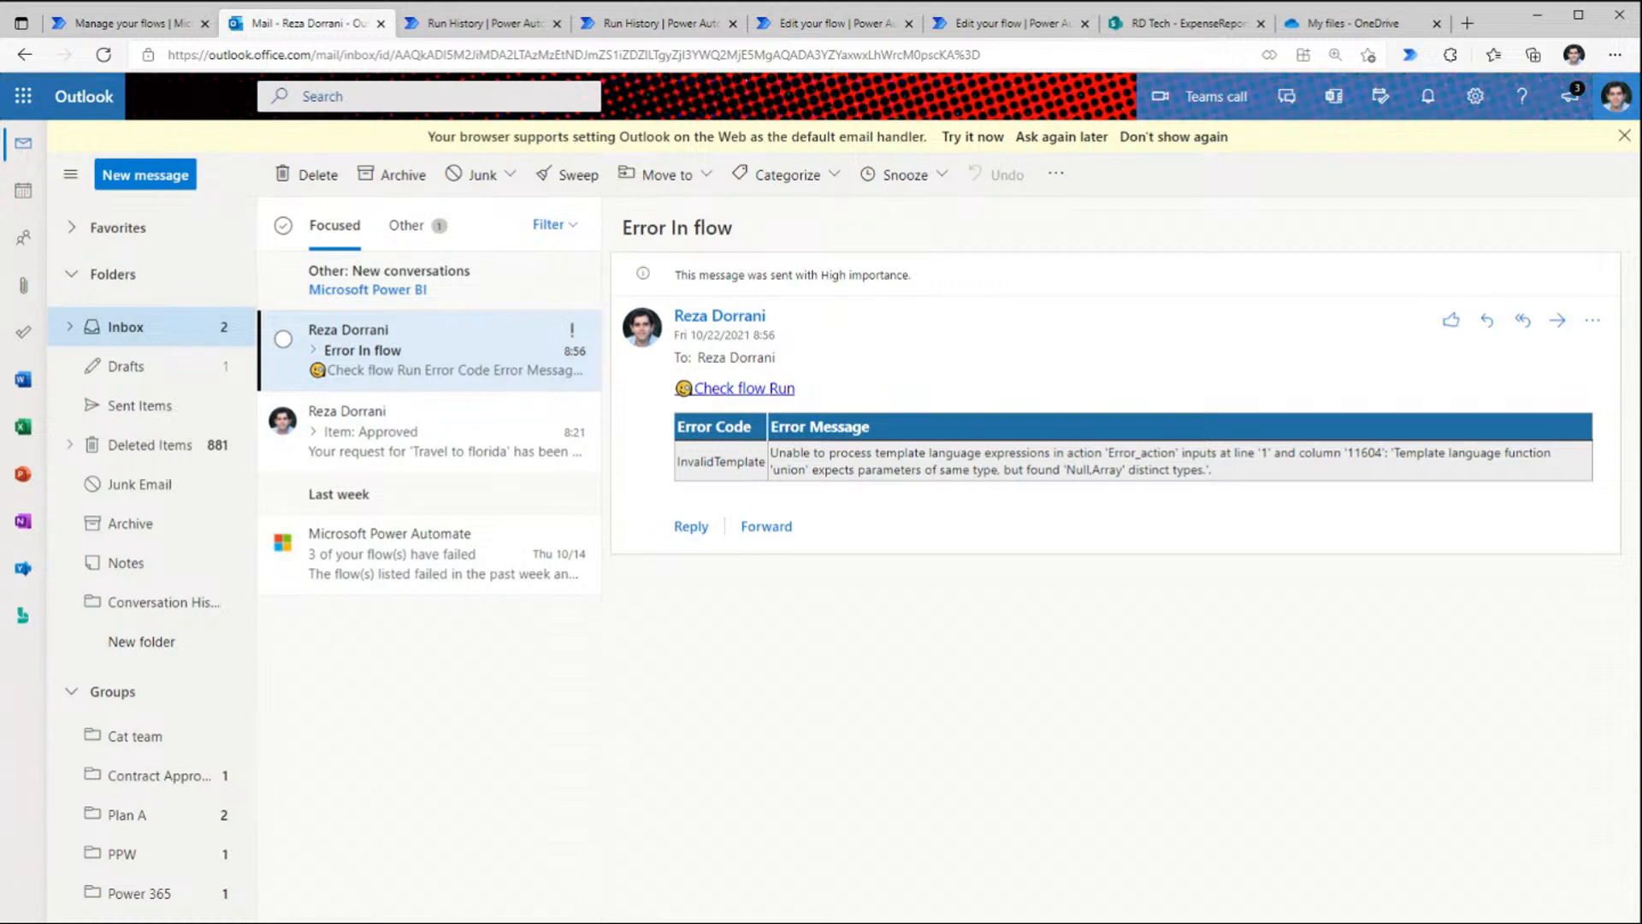
# Step: Highlight the mismatched-parameter-types error in the email table and open the linked Error Handling run
pyautogui.moveTo(770, 453); pyautogui.dragTo(1268, 479)
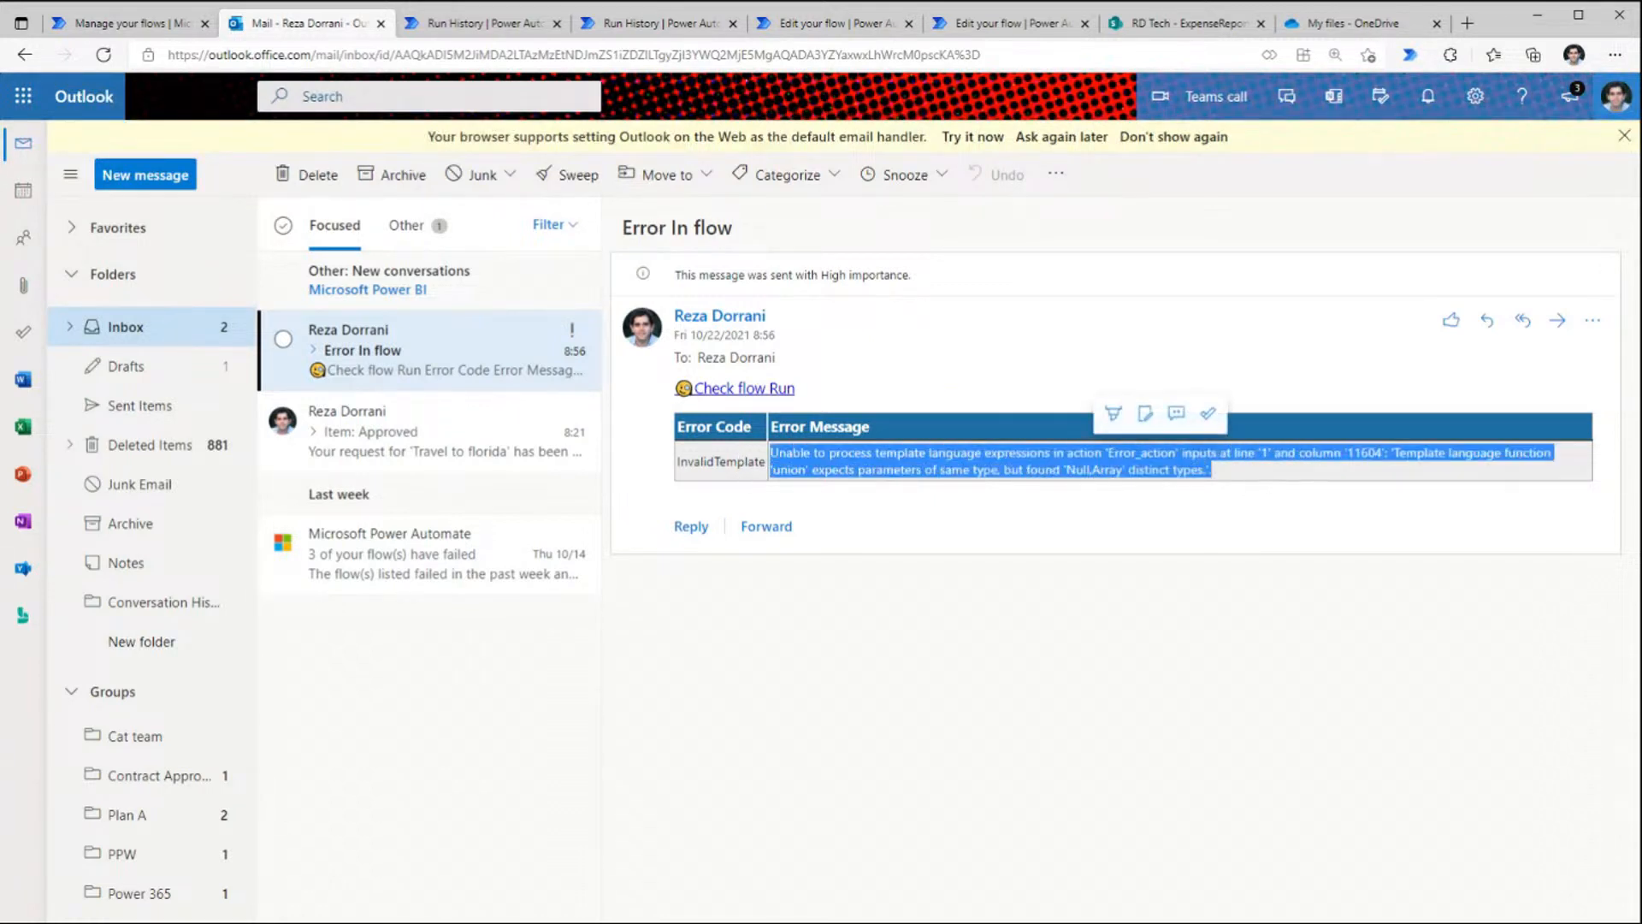
pyautogui.click(1441, 472)
pyautogui.moveTo(832, 470); pyautogui.dragTo(1170, 469)
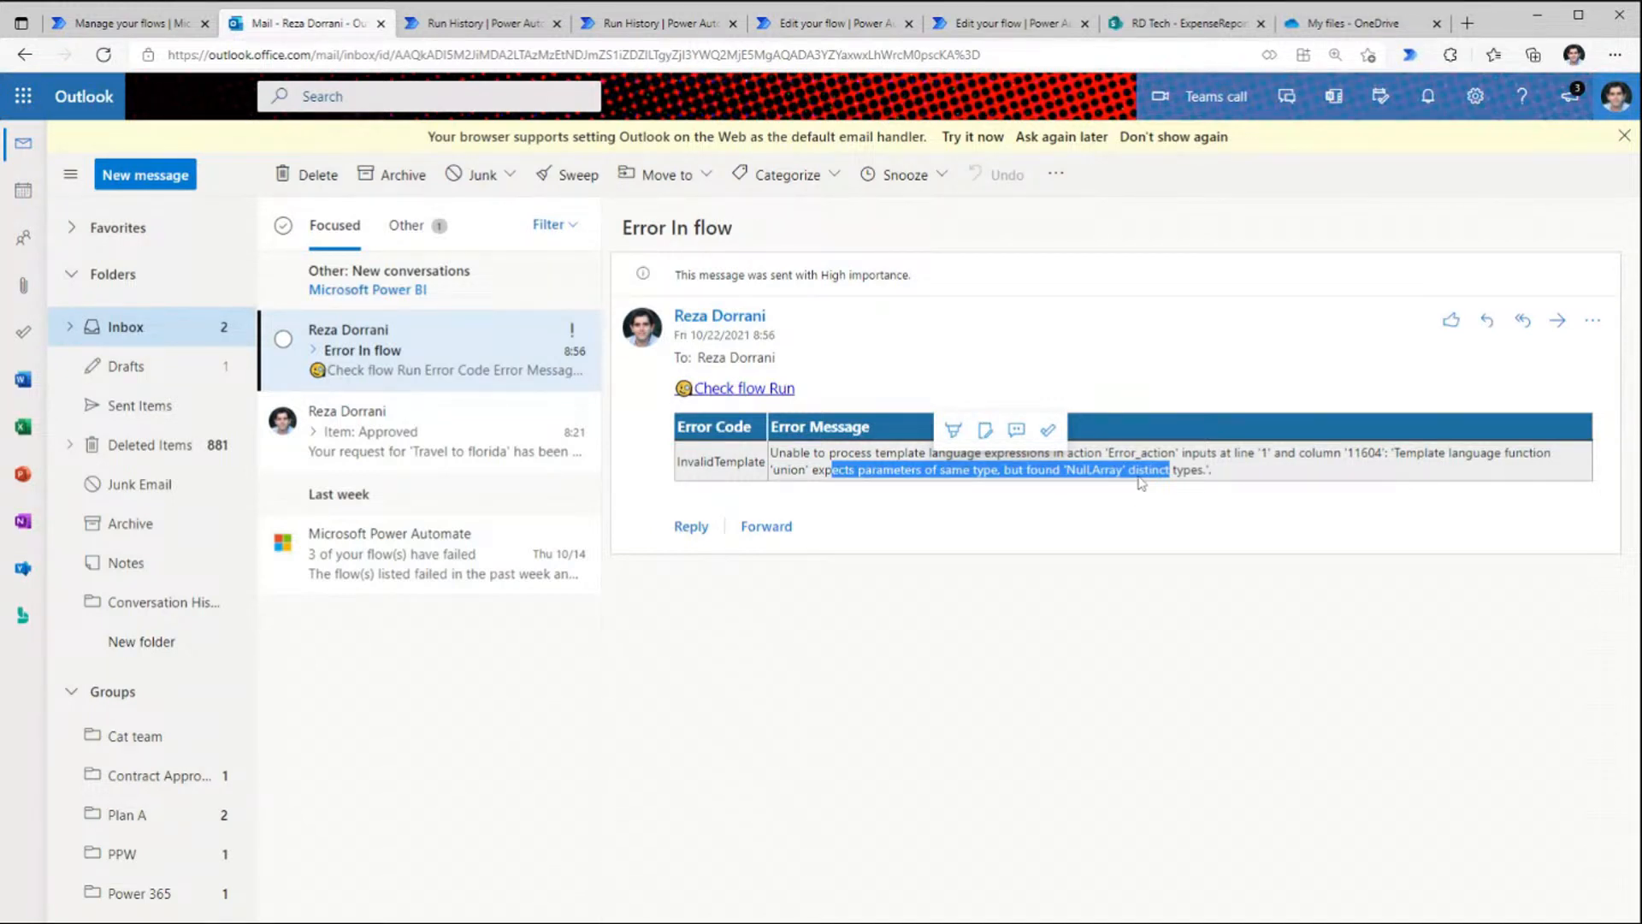
pyautogui.click(727, 389)
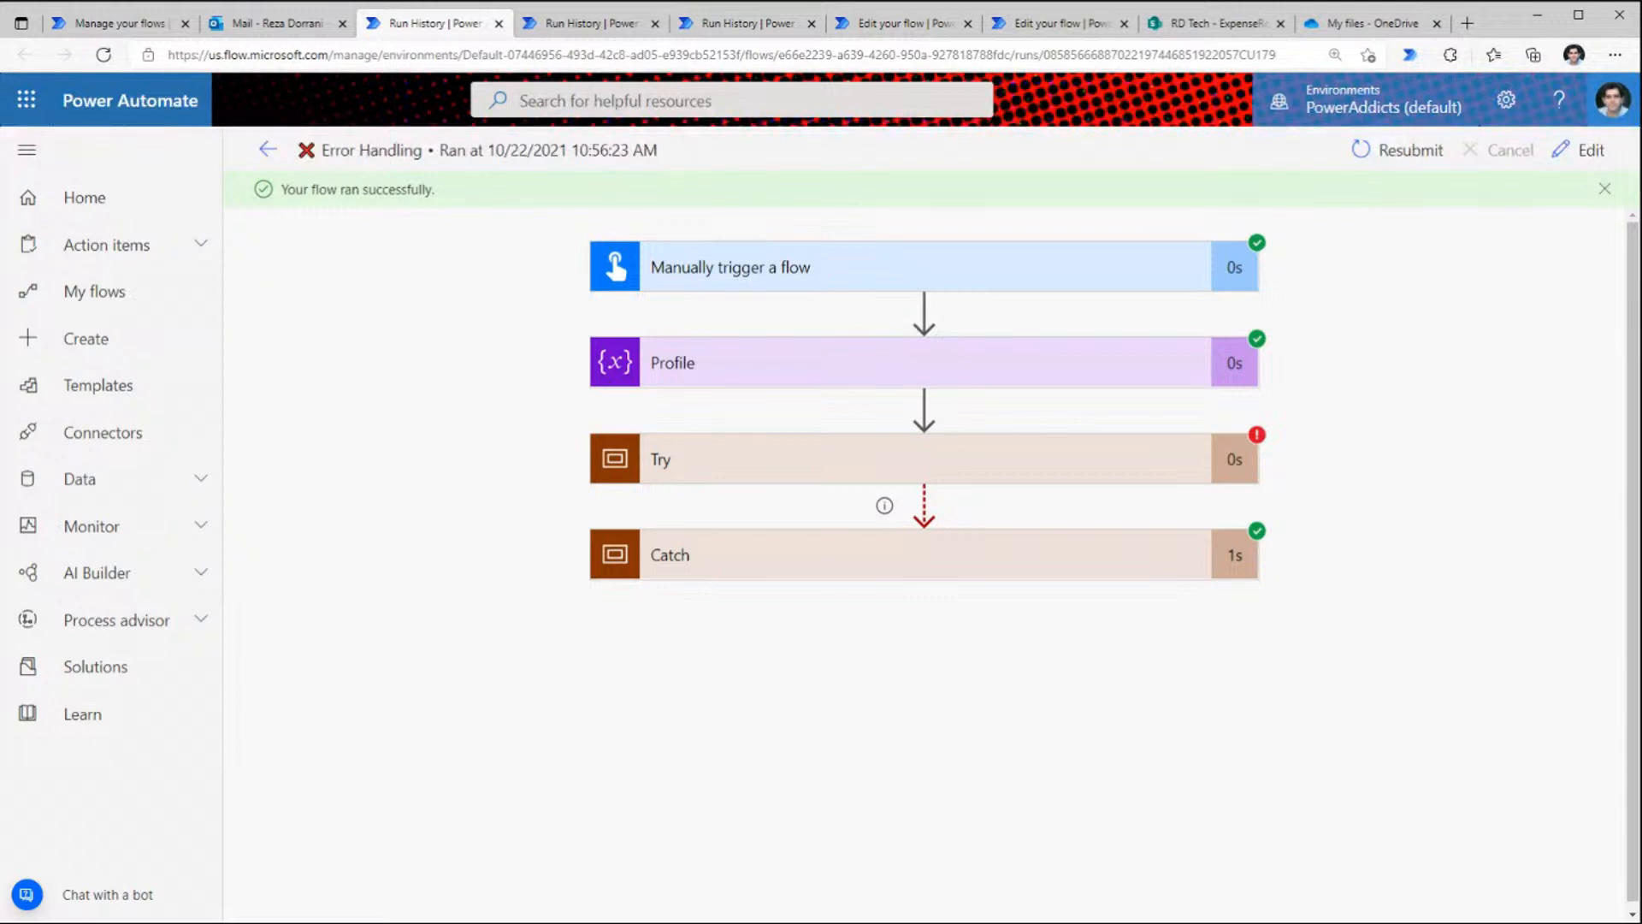
# Step: Expand the run's Catch scope to review the actions it executed, then return to the email
pyautogui.click(754, 555)
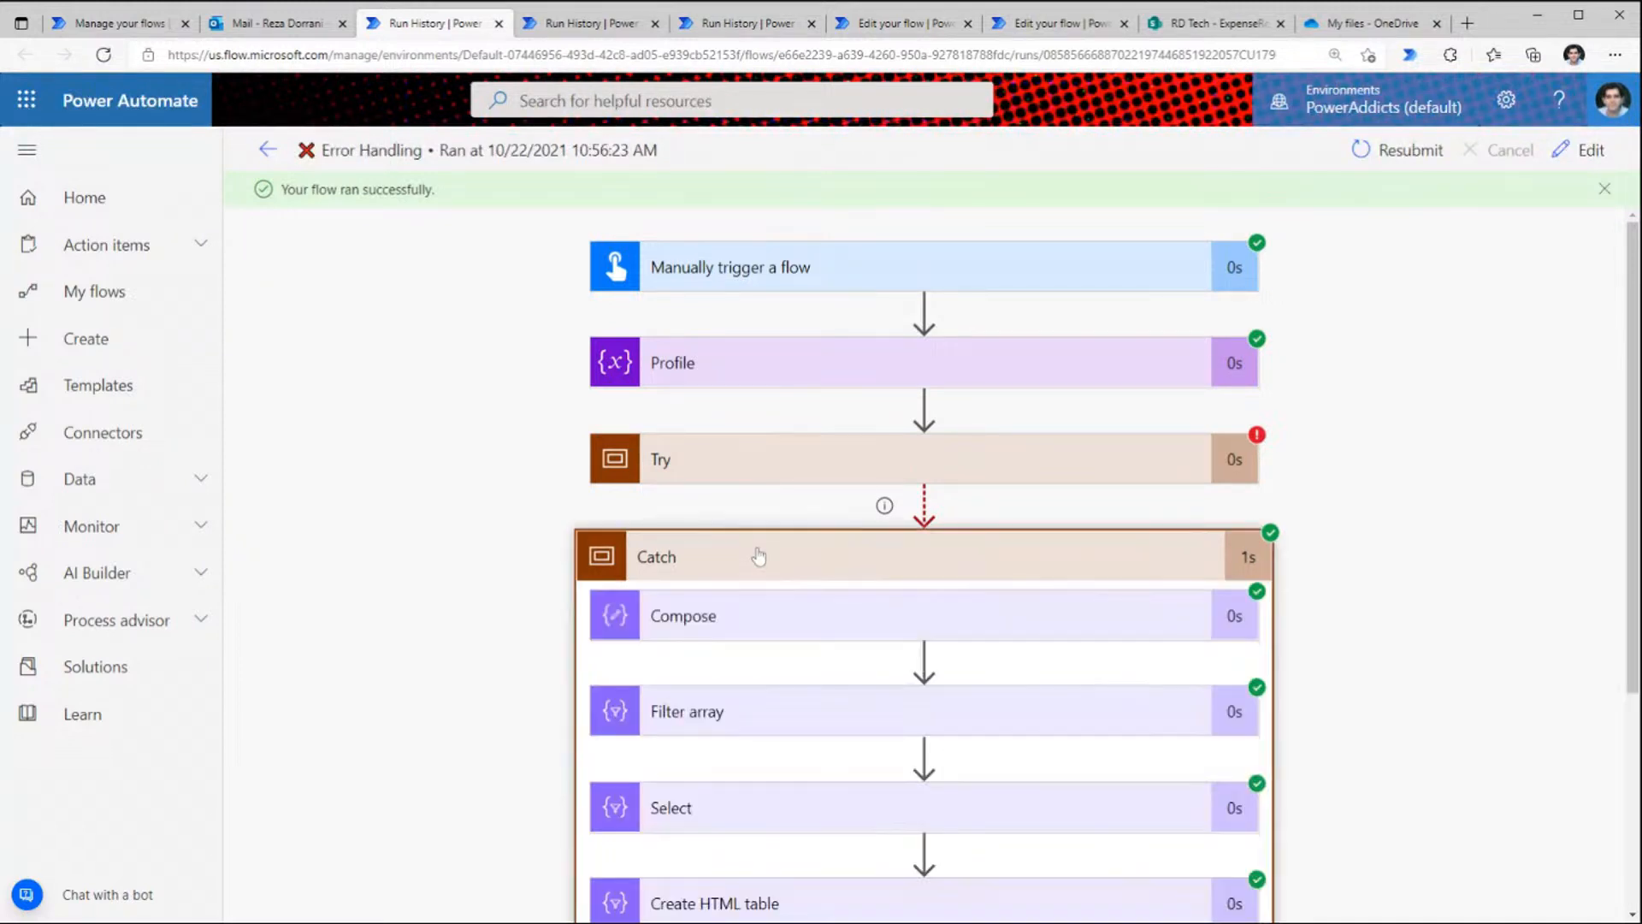
pyautogui.scroll(-1, 759, 556)
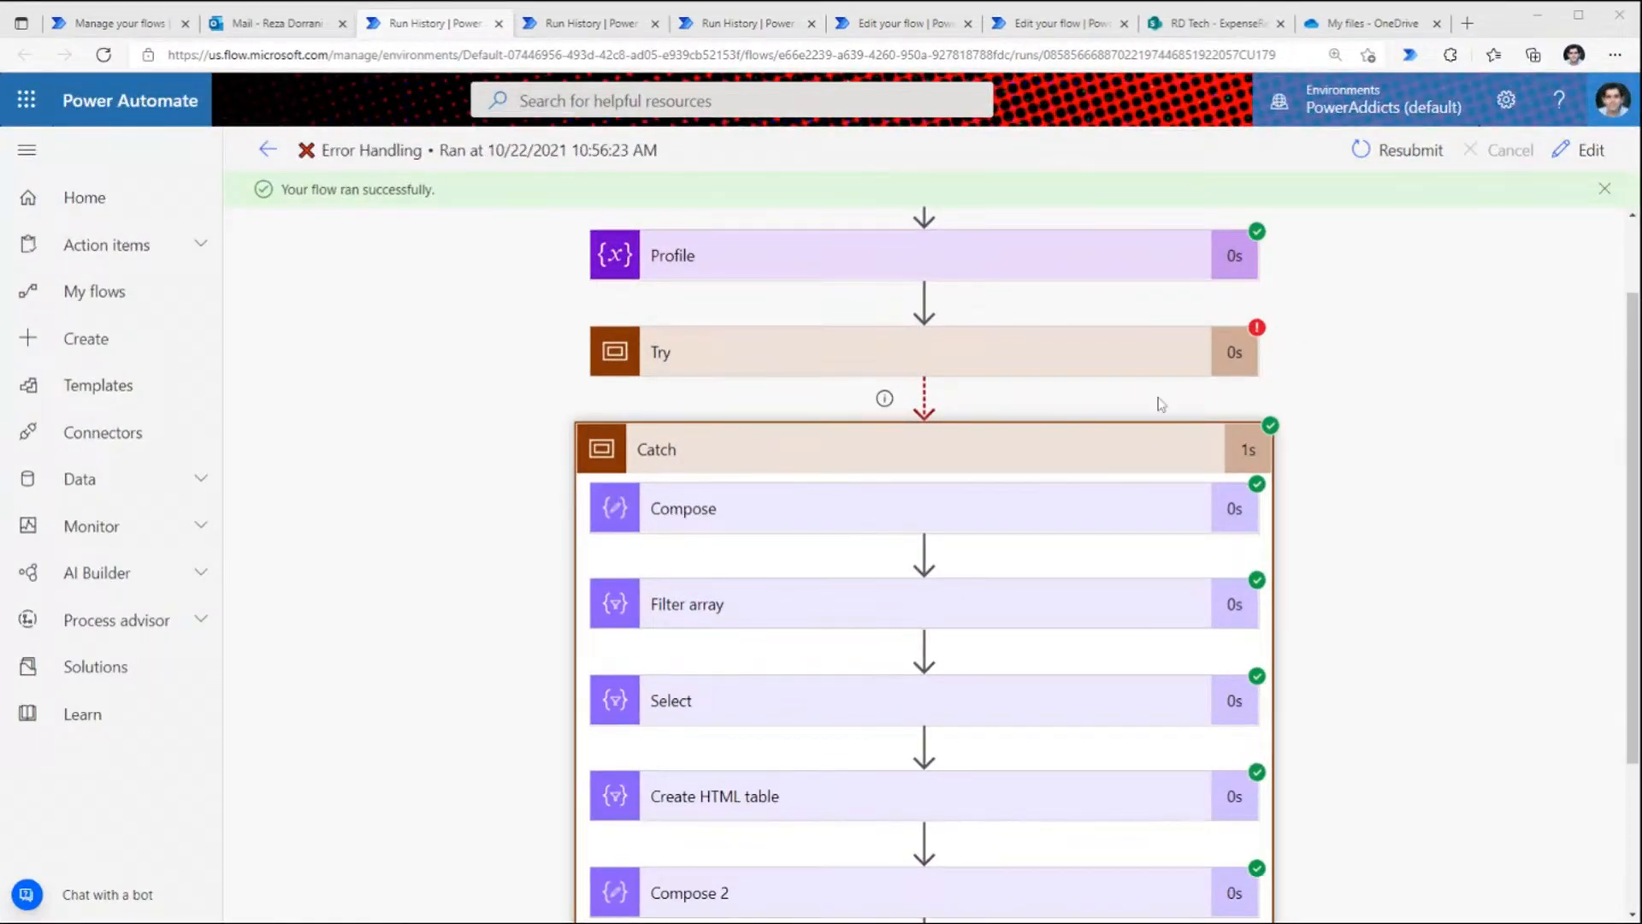
pyautogui.click(272, 24)
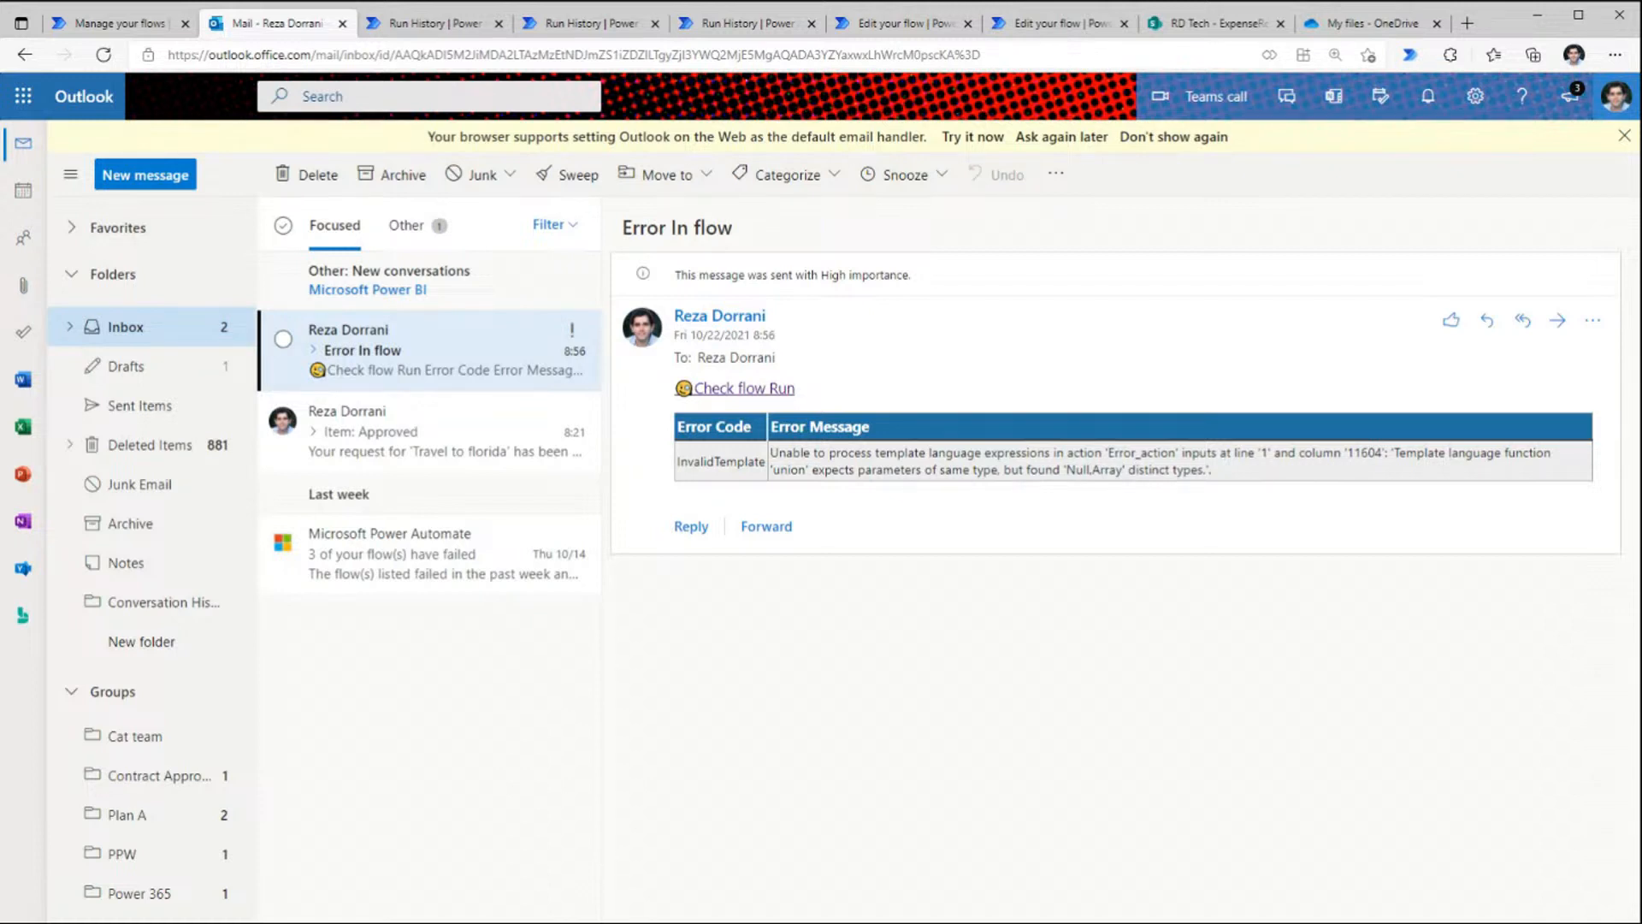
# Step: Move through the open flow tabs to the 'Request approval (everyone must approve)' flow editor
pyautogui.click(591, 23)
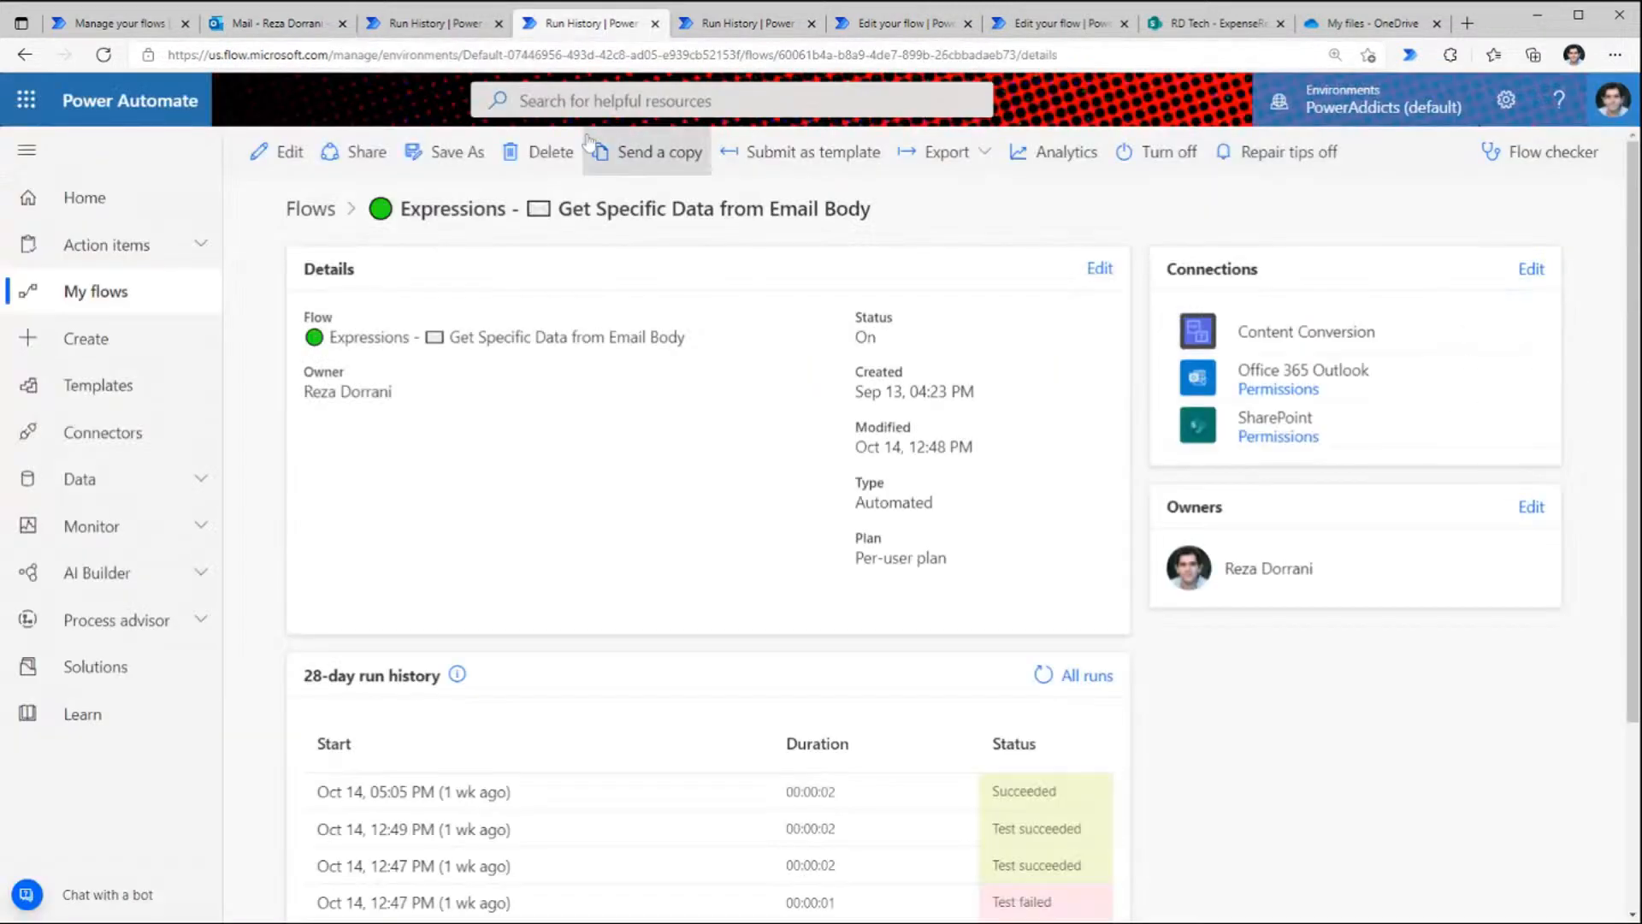
pyautogui.click(732, 25)
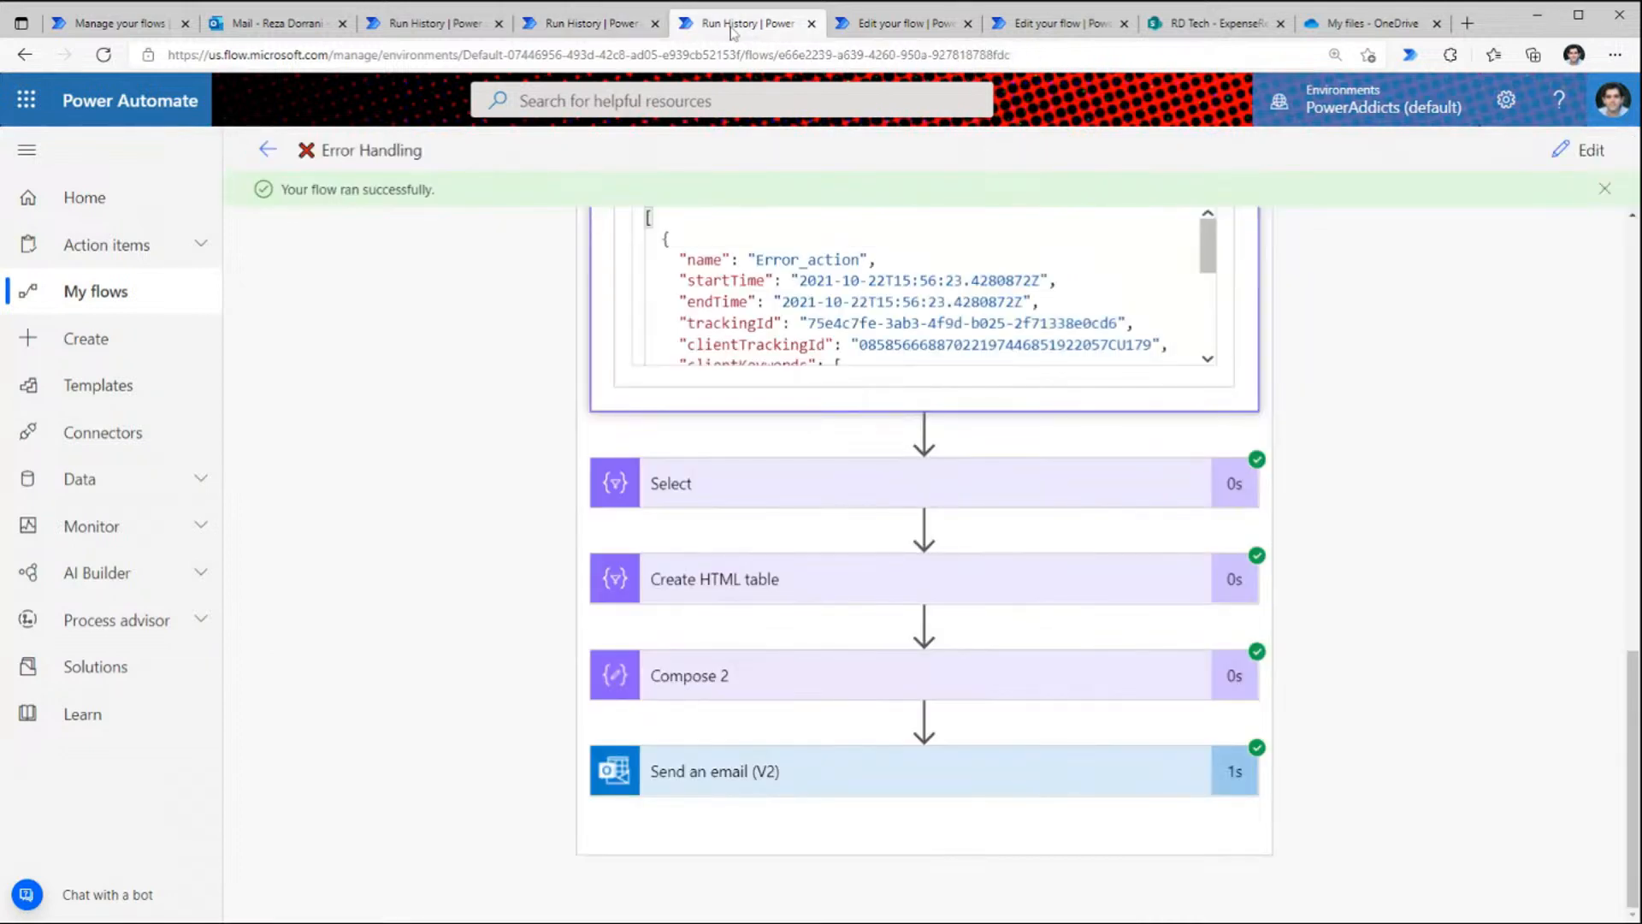
pyautogui.click(868, 26)
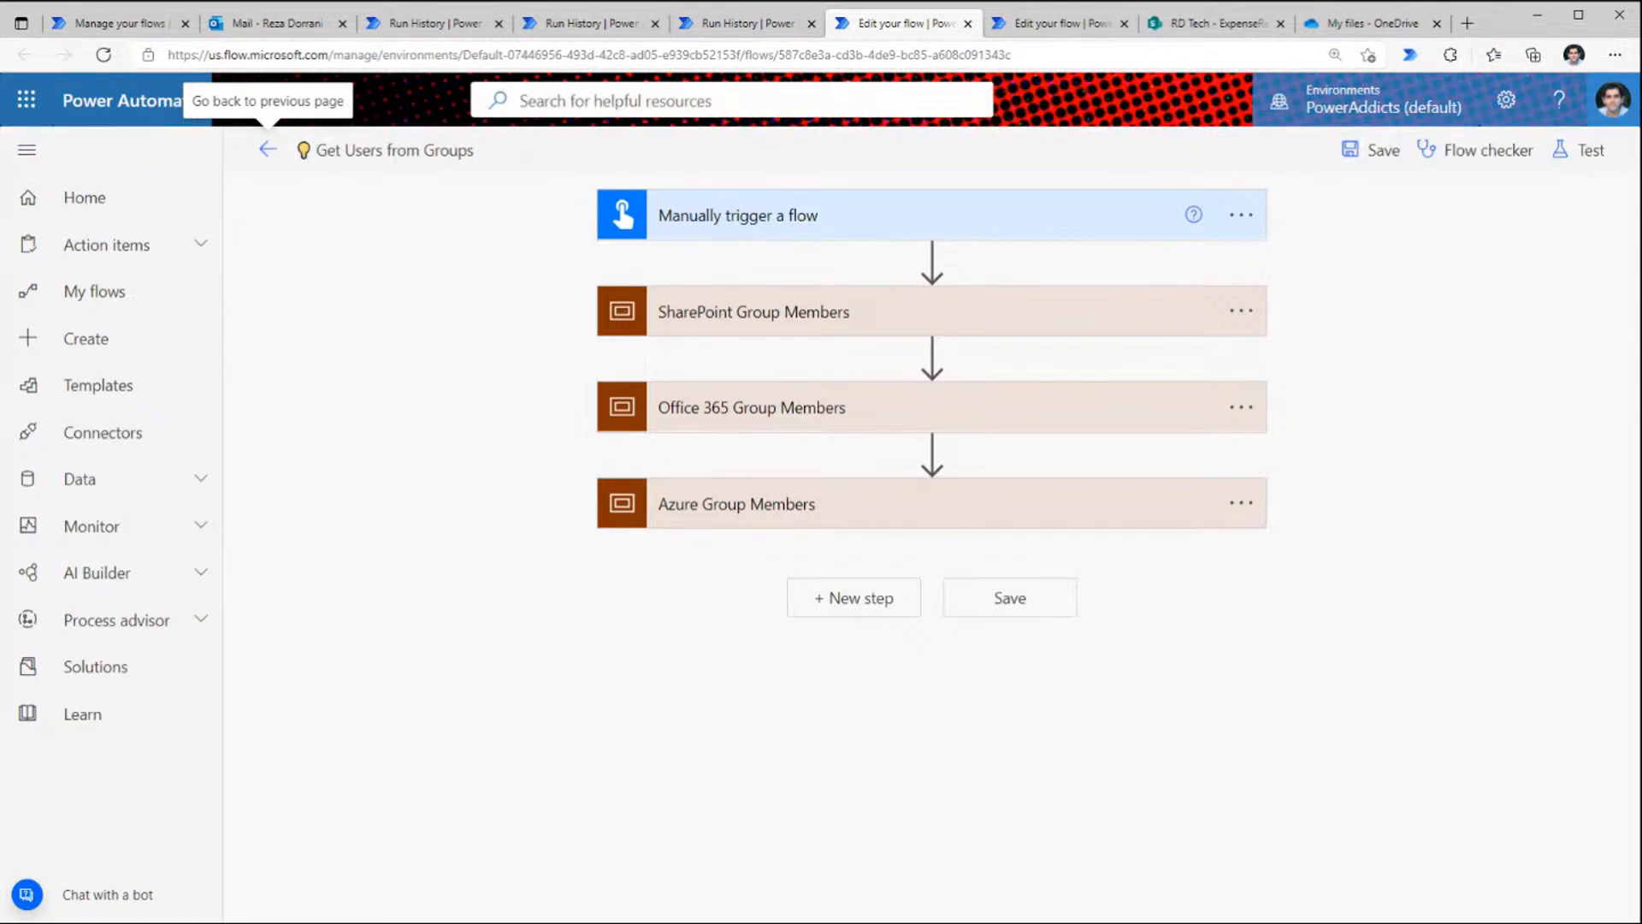
pyautogui.click(1032, 33)
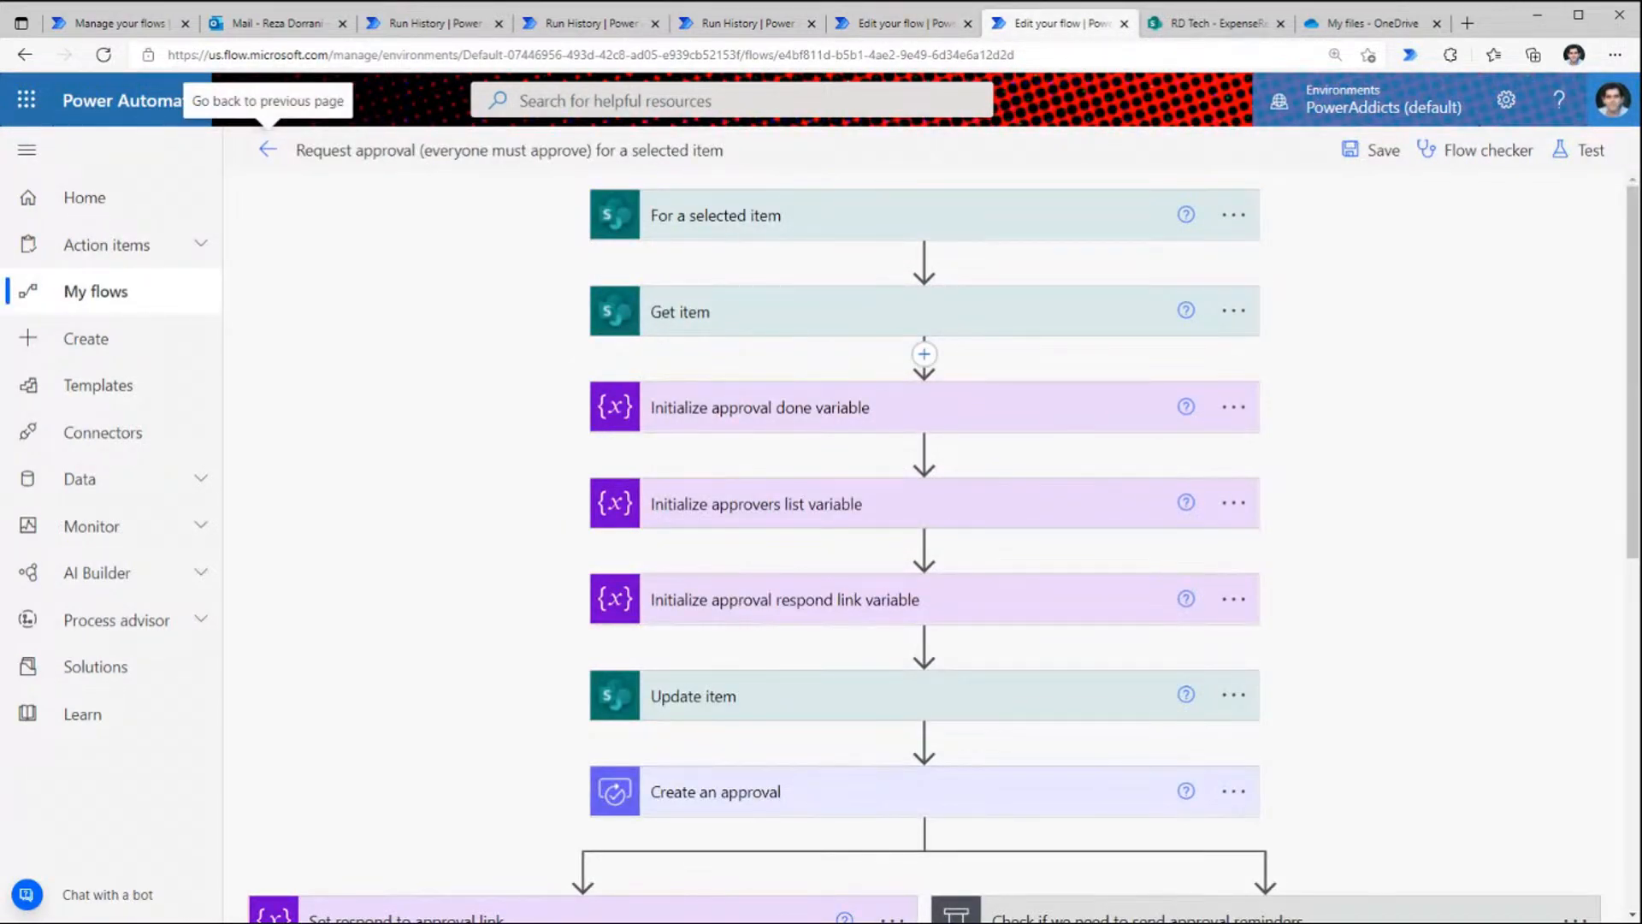
# Step: Expand the Update item and Create HTML table actions to review the Request approval flow
pyautogui.scroll(-3, 778, 446)
pyautogui.click(813, 470)
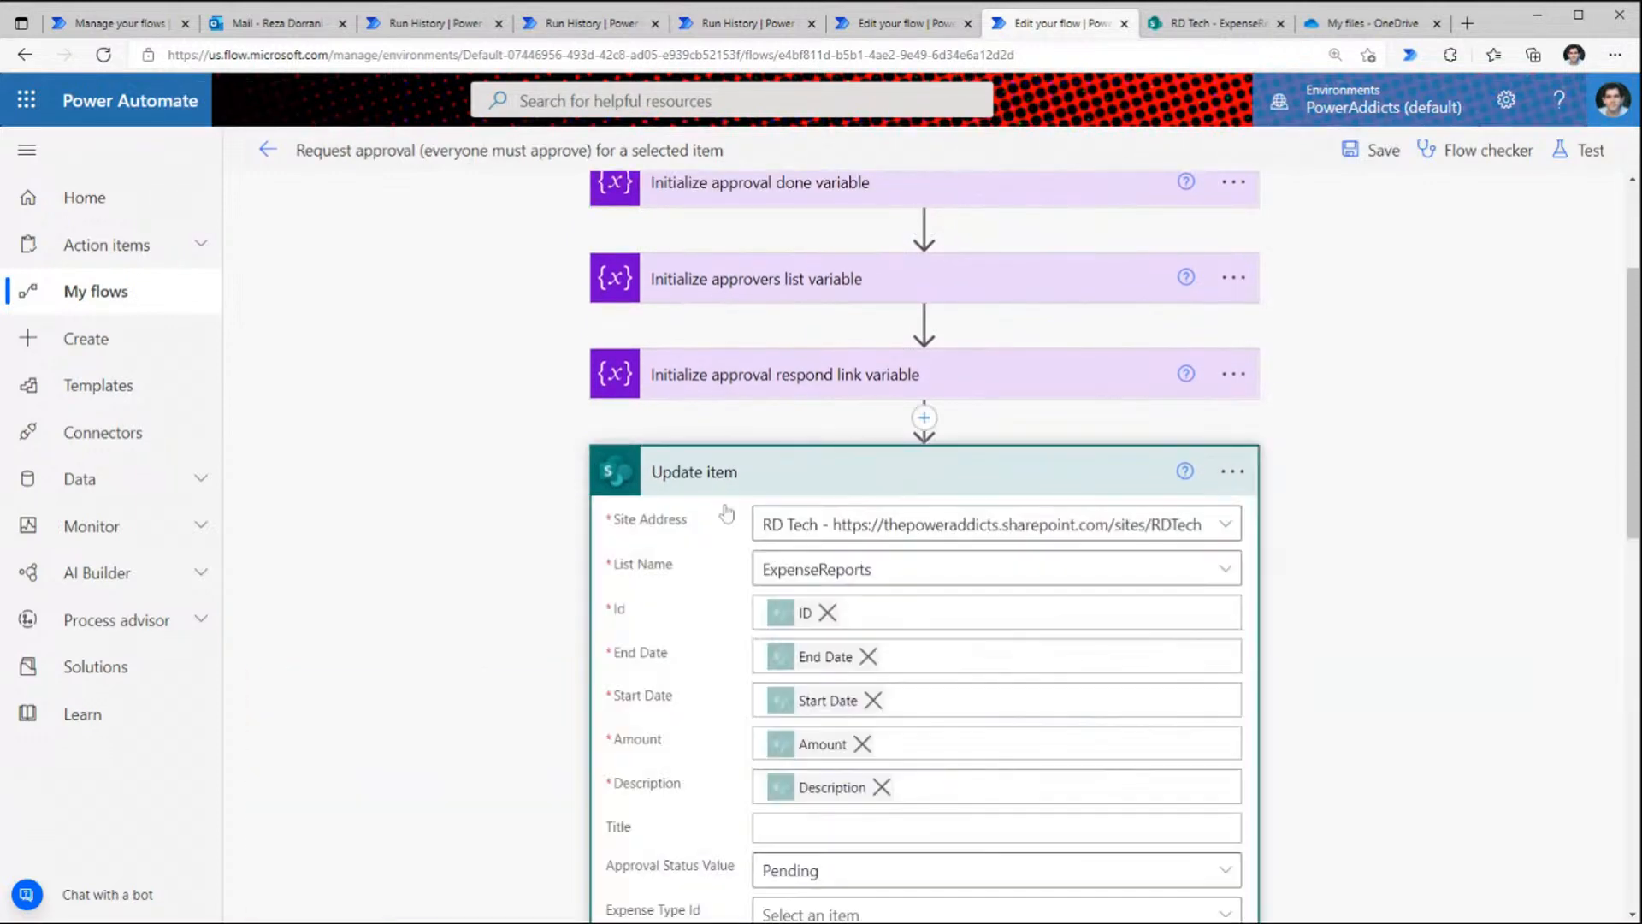
pyautogui.scroll(-3, 764, 642)
pyautogui.scroll(2, 882, 684)
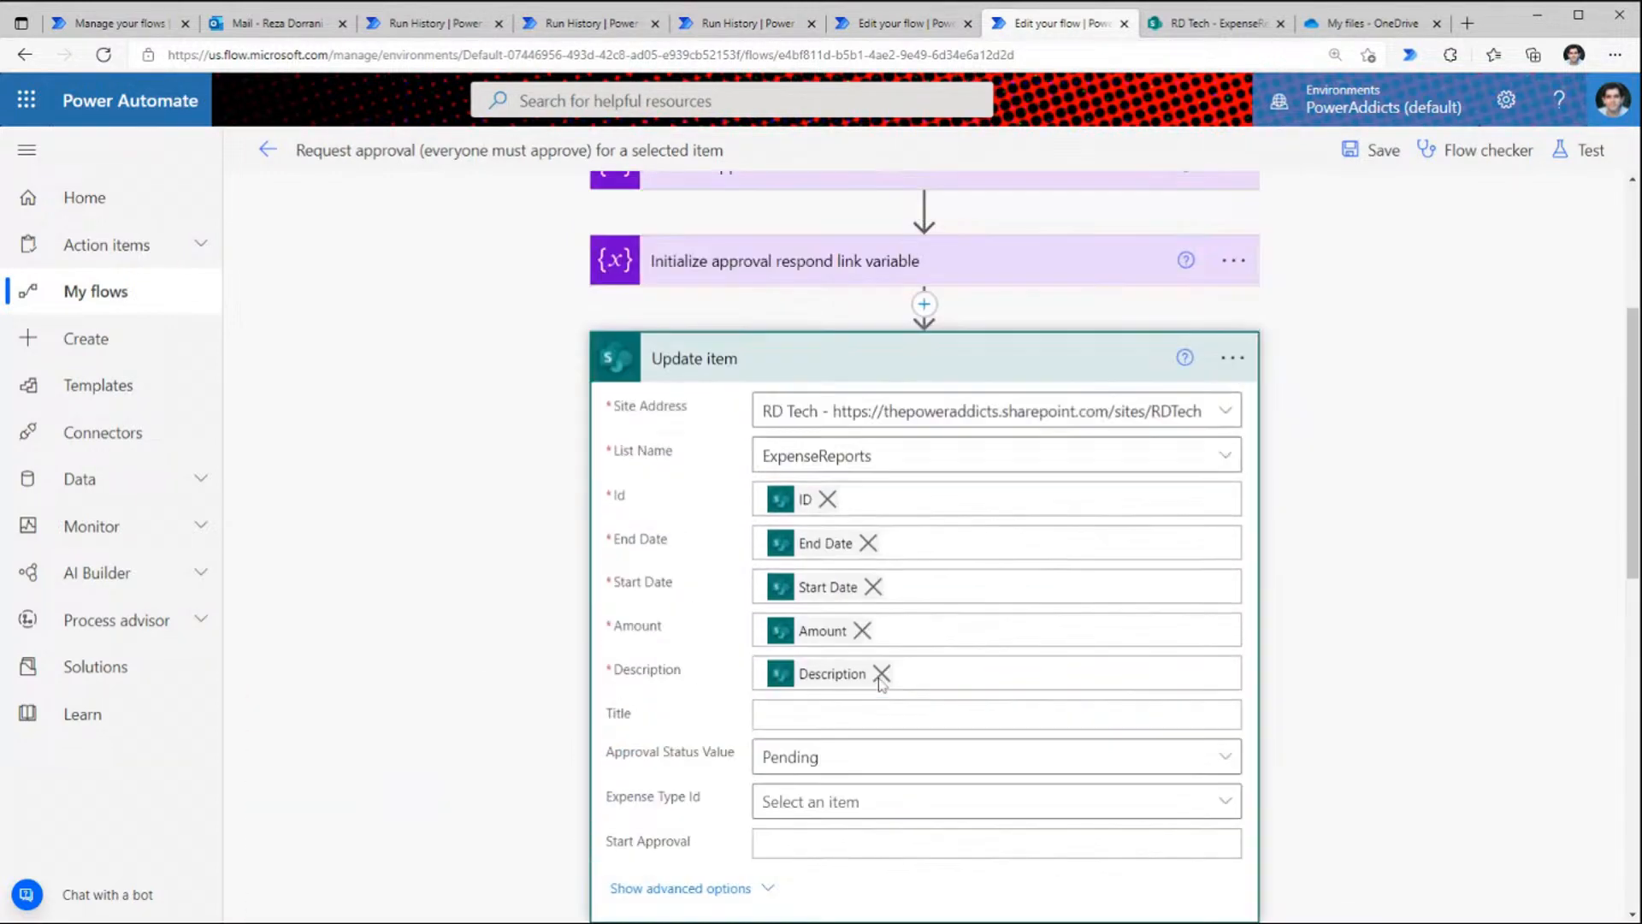
pyautogui.scroll(2, 882, 682)
pyautogui.scroll(-10, 684, 642)
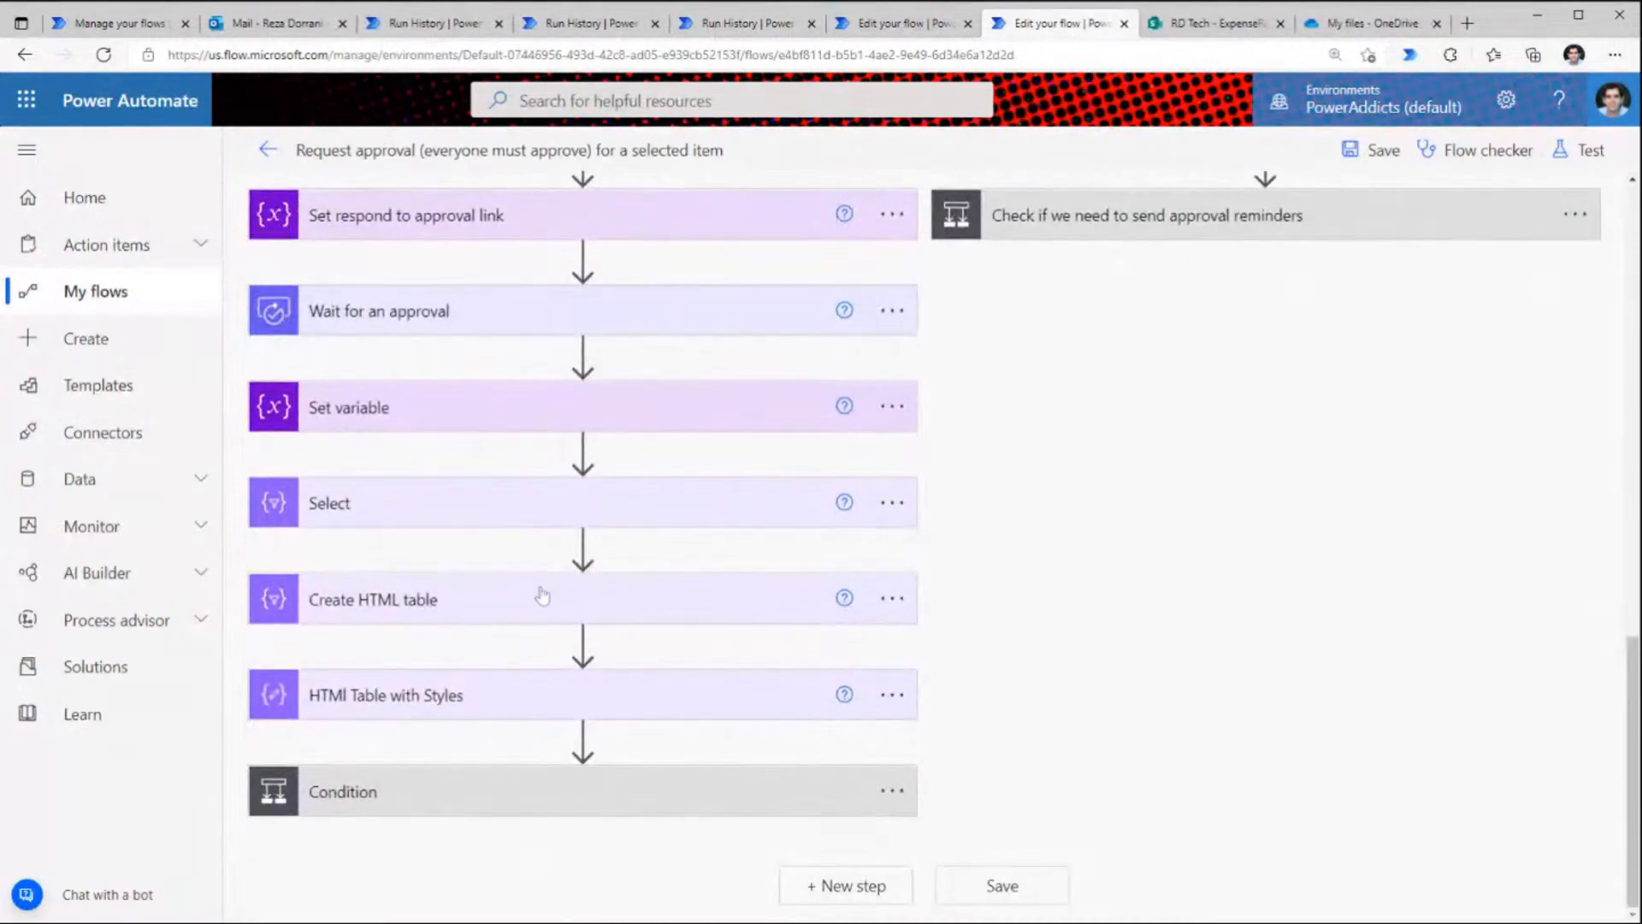
pyautogui.click(542, 596)
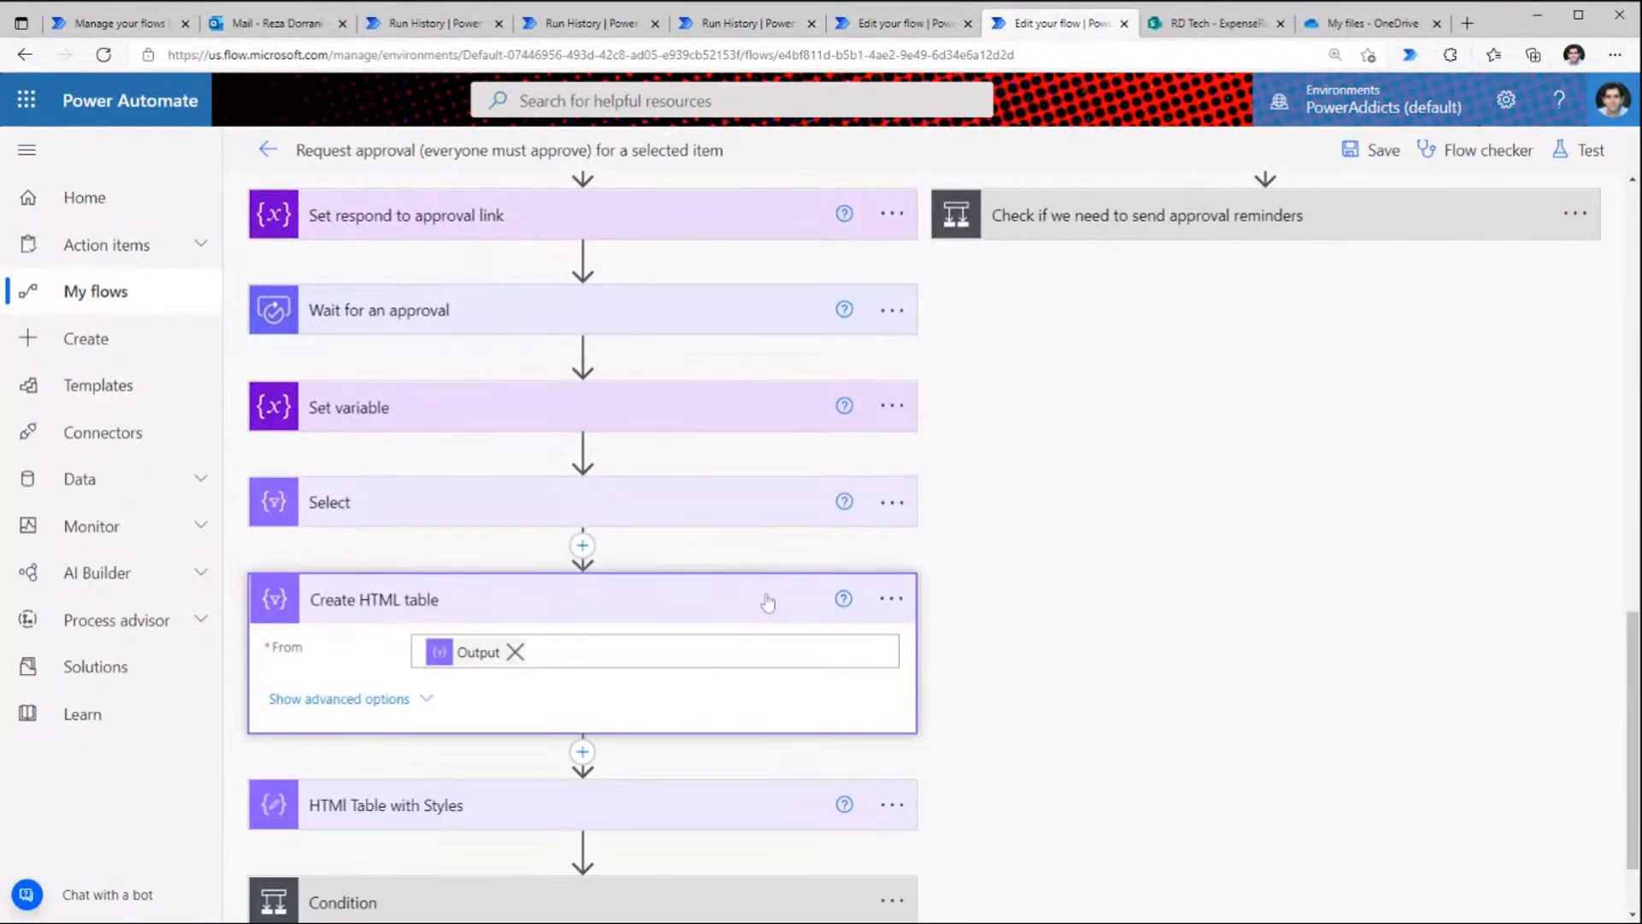
pyautogui.scroll(12, 767, 601)
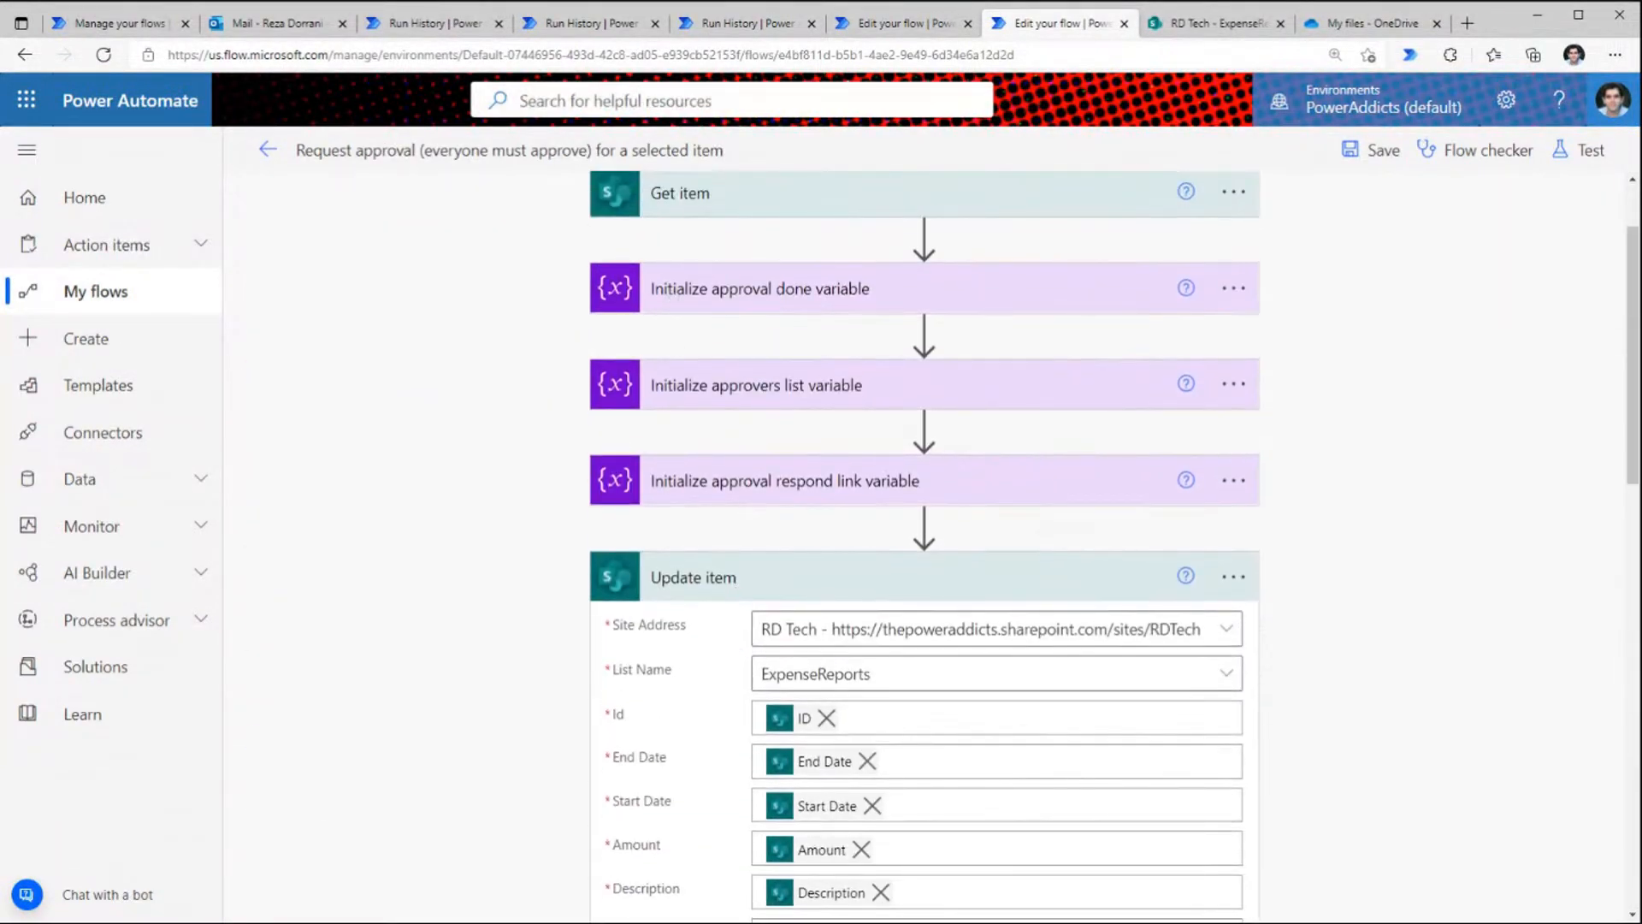
pyautogui.scroll(2, 836, 304)
pyautogui.scroll(-4, 932, 301)
pyautogui.scroll(4, 935, 299)
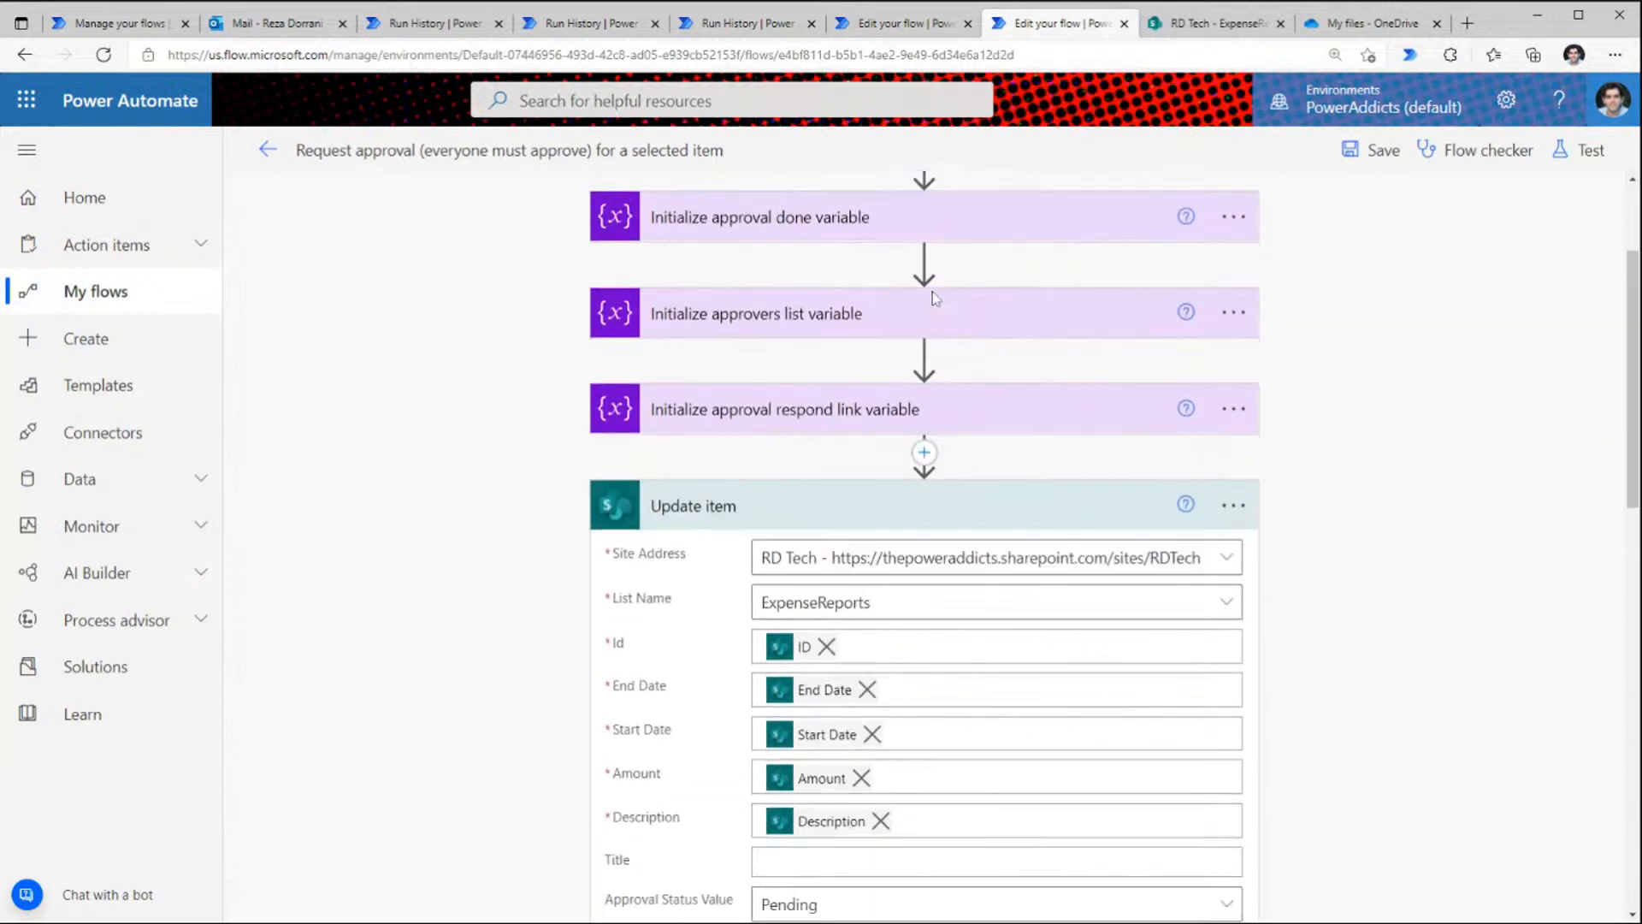
pyautogui.scroll(-5, 935, 299)
pyautogui.scroll(4, 935, 299)
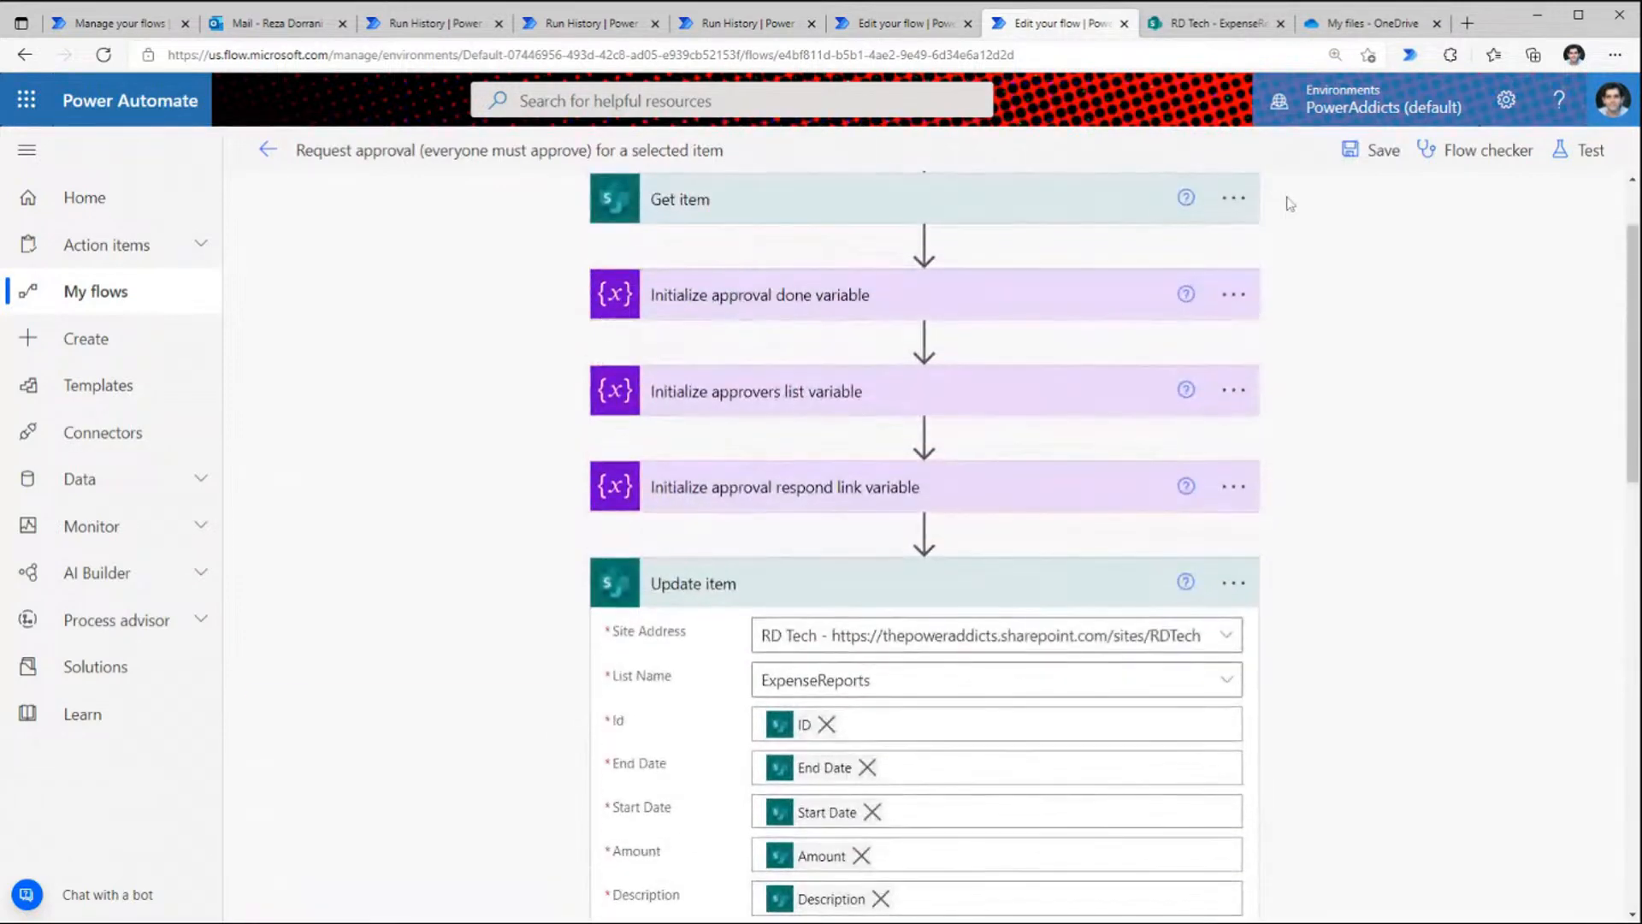
# Step: Copy the Get item action to My clipboard (Preview) and return to the Error Handling run
pyautogui.click(1254, 202)
pyautogui.click(1331, 209)
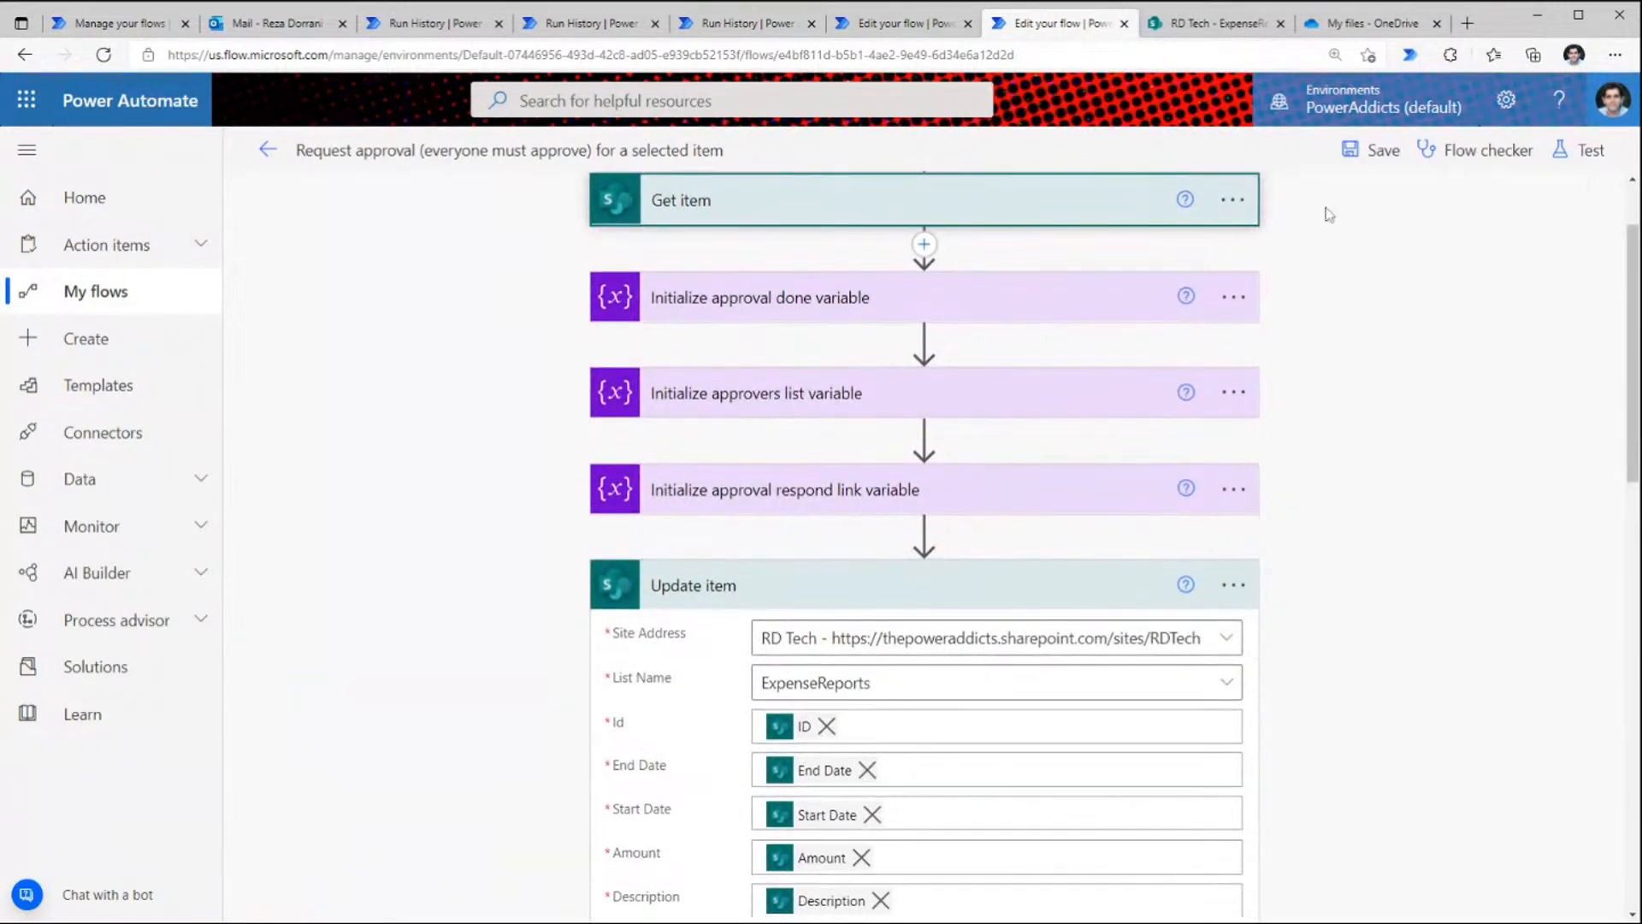
pyautogui.click(746, 24)
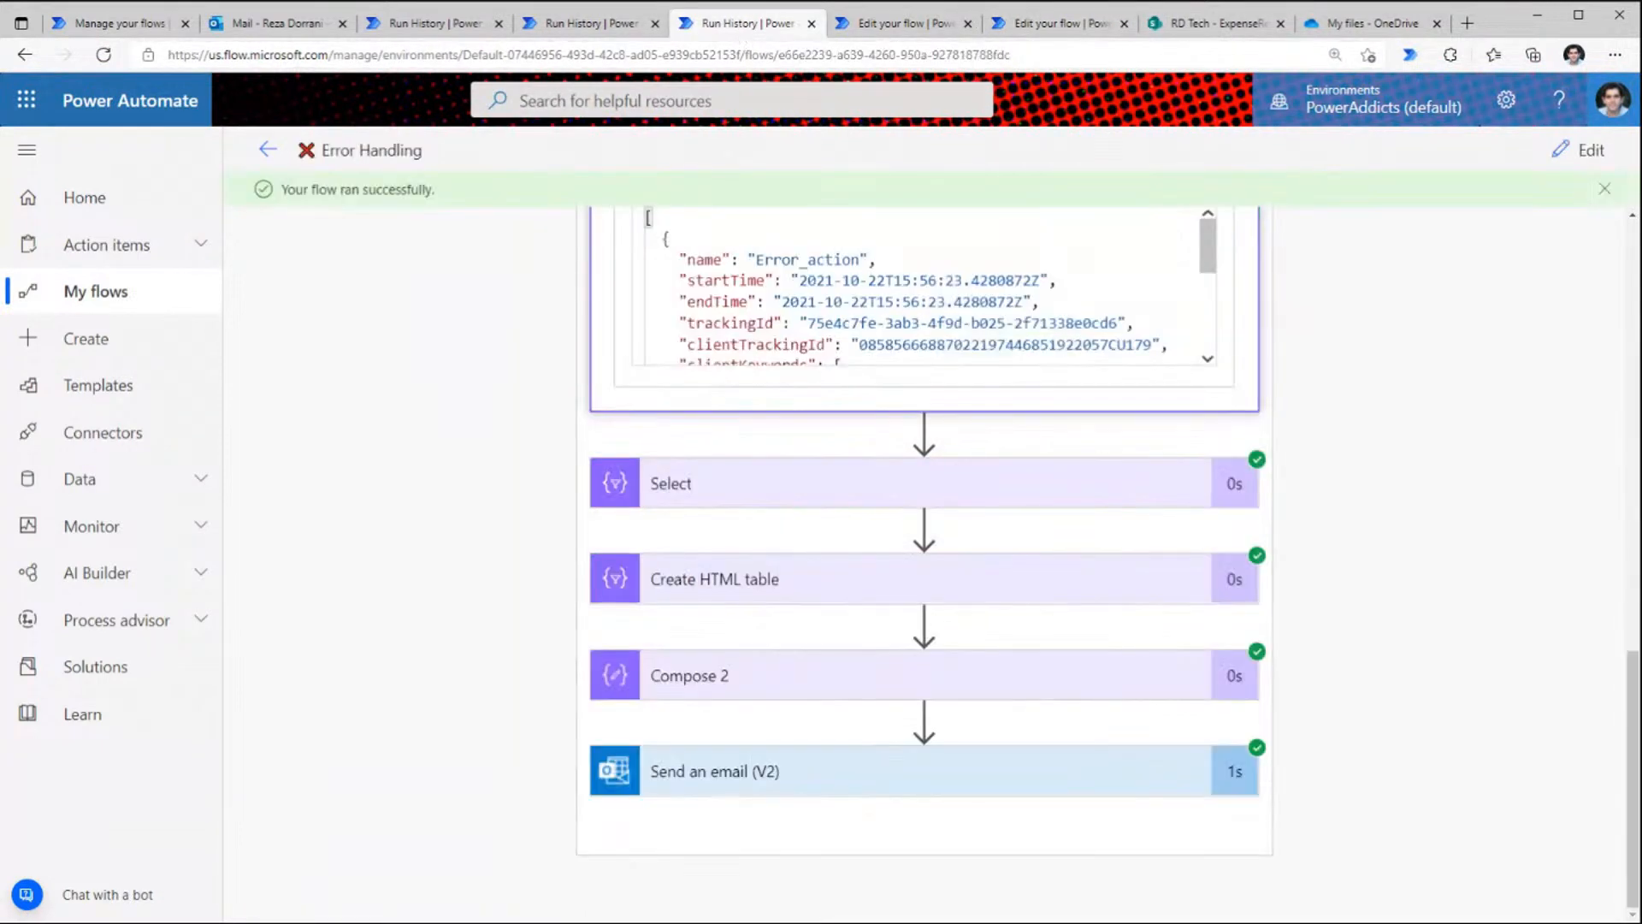
# Step: Edit the Error Handling flow and view My clipboard in a new action after the trigger
pyautogui.click(1562, 169)
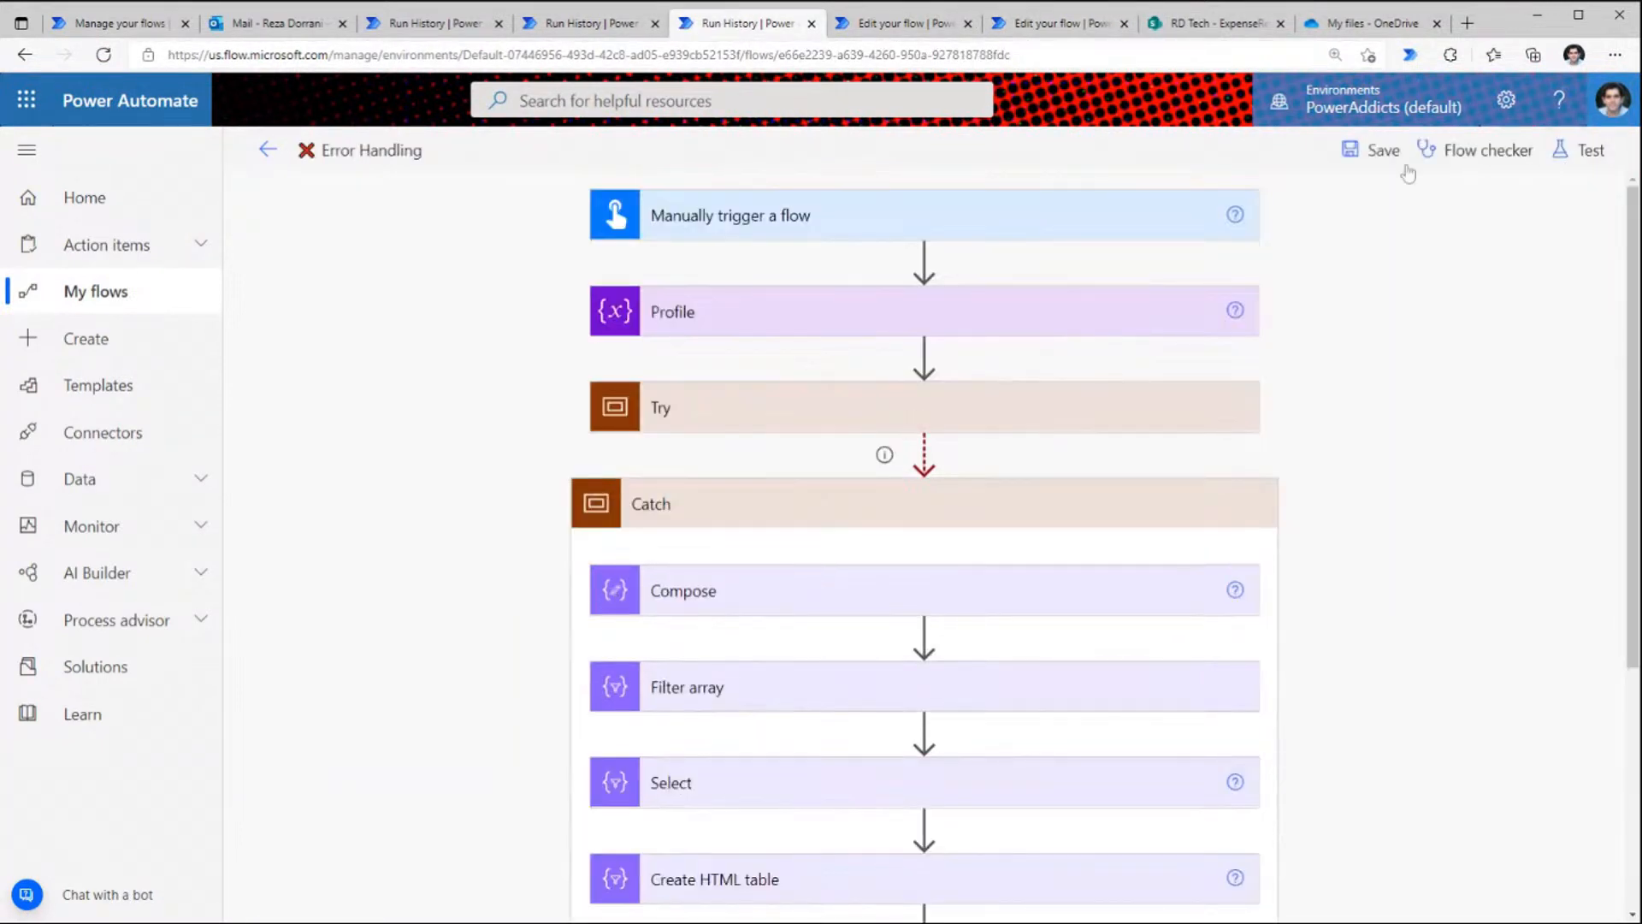
pyautogui.click(924, 261)
pyautogui.click(920, 290)
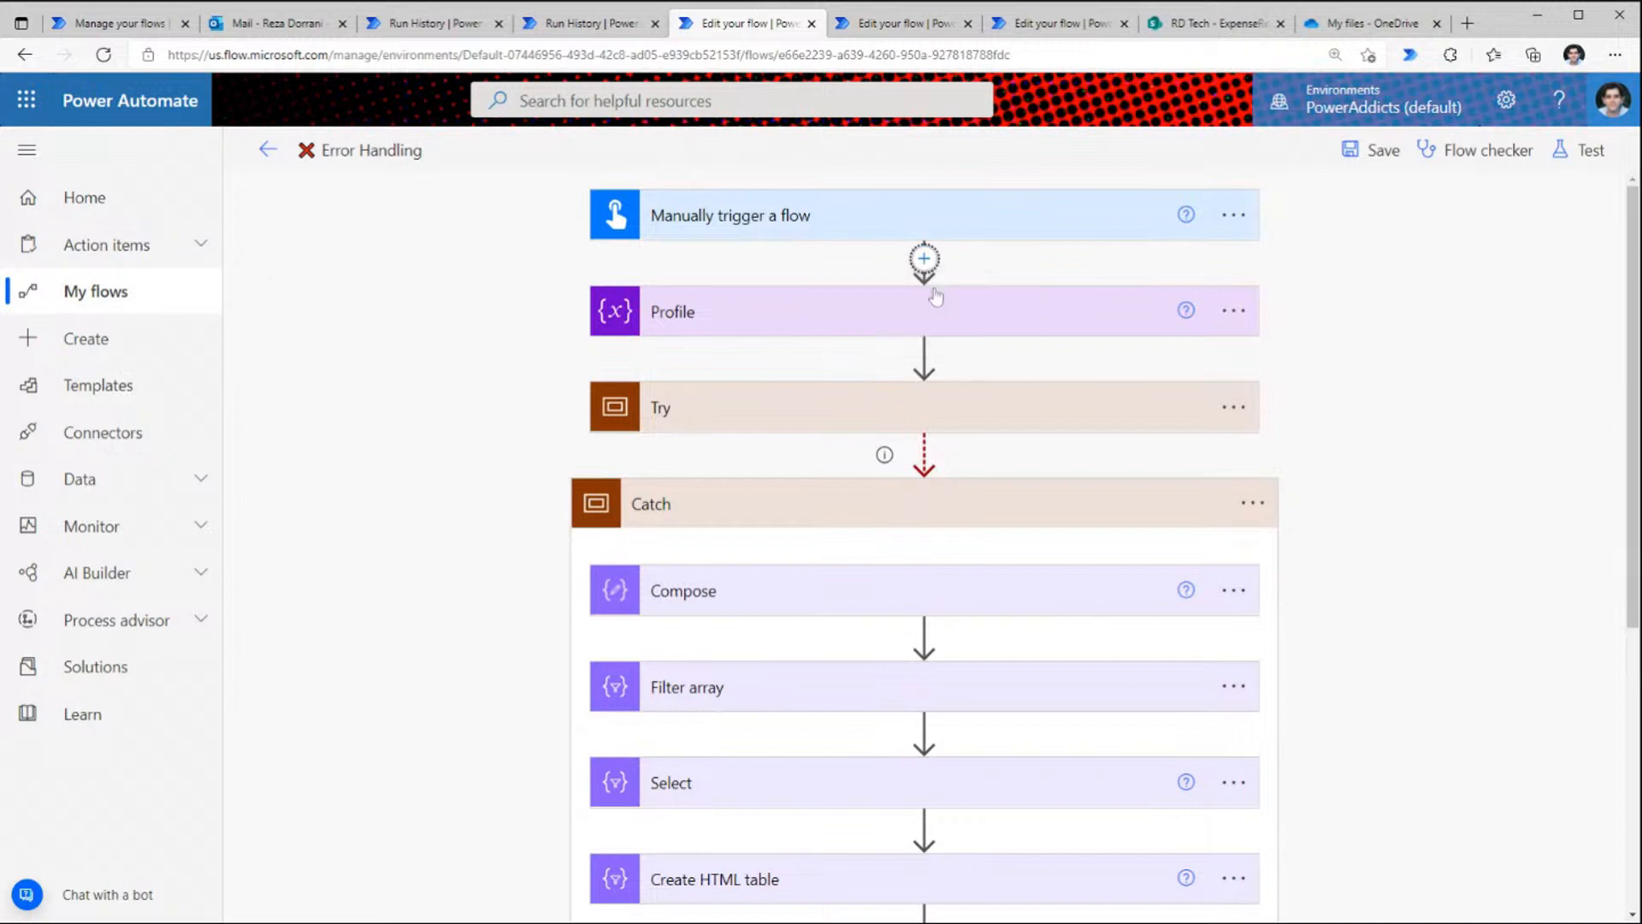
pyautogui.click(1065, 419)
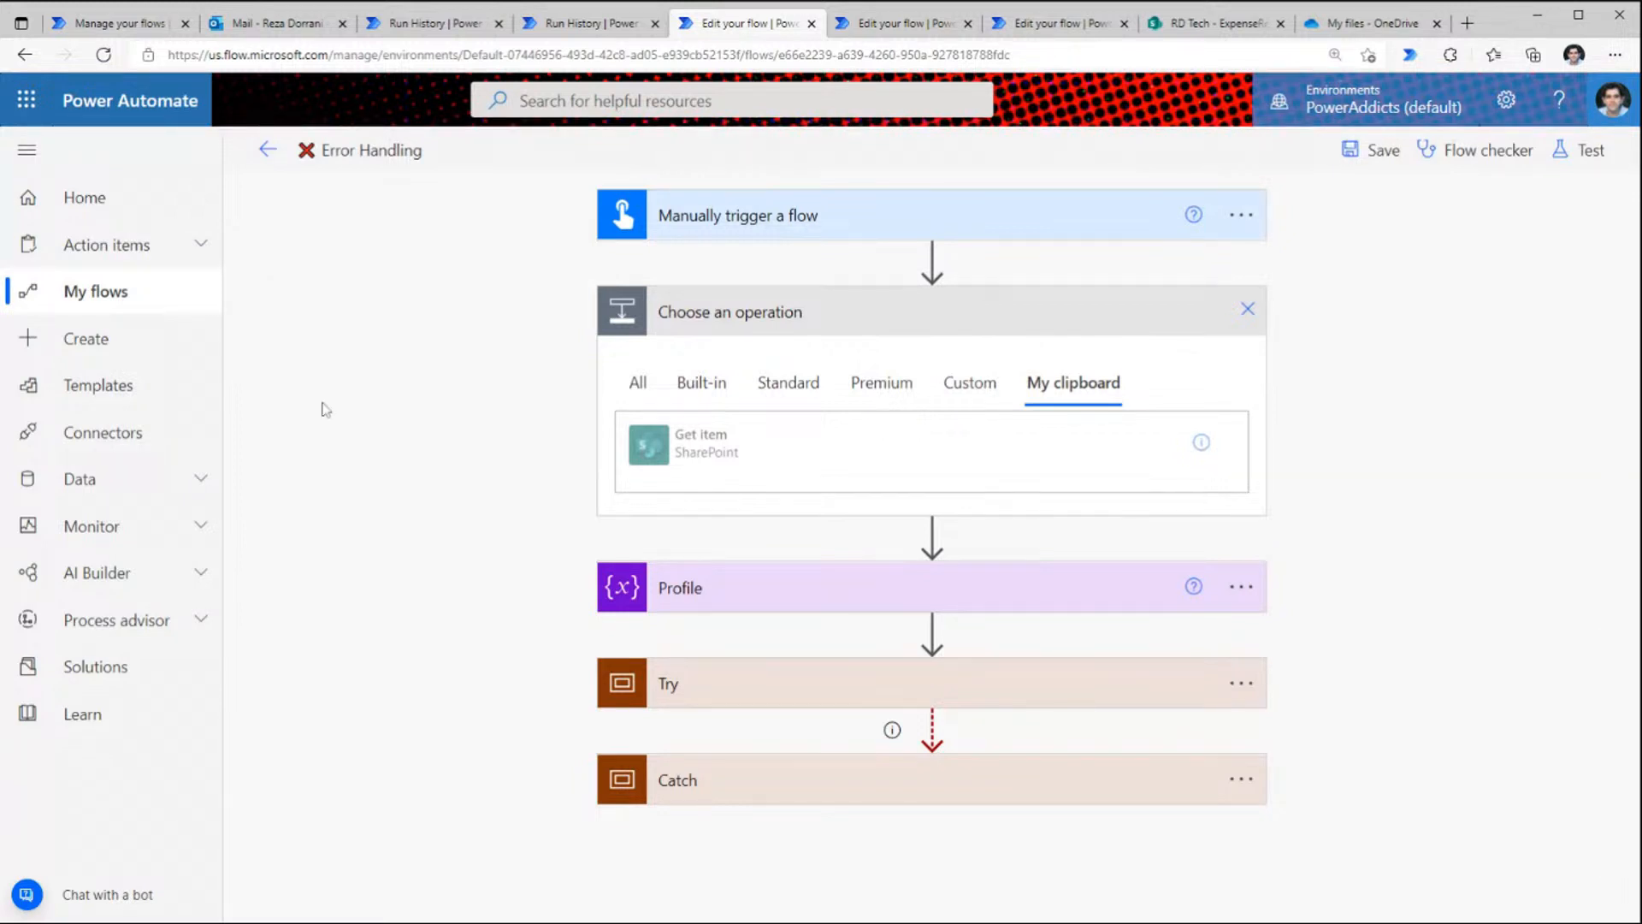
# Step: Reload the editor and recheck My clipboard, which is now empty
pyautogui.press('F5')
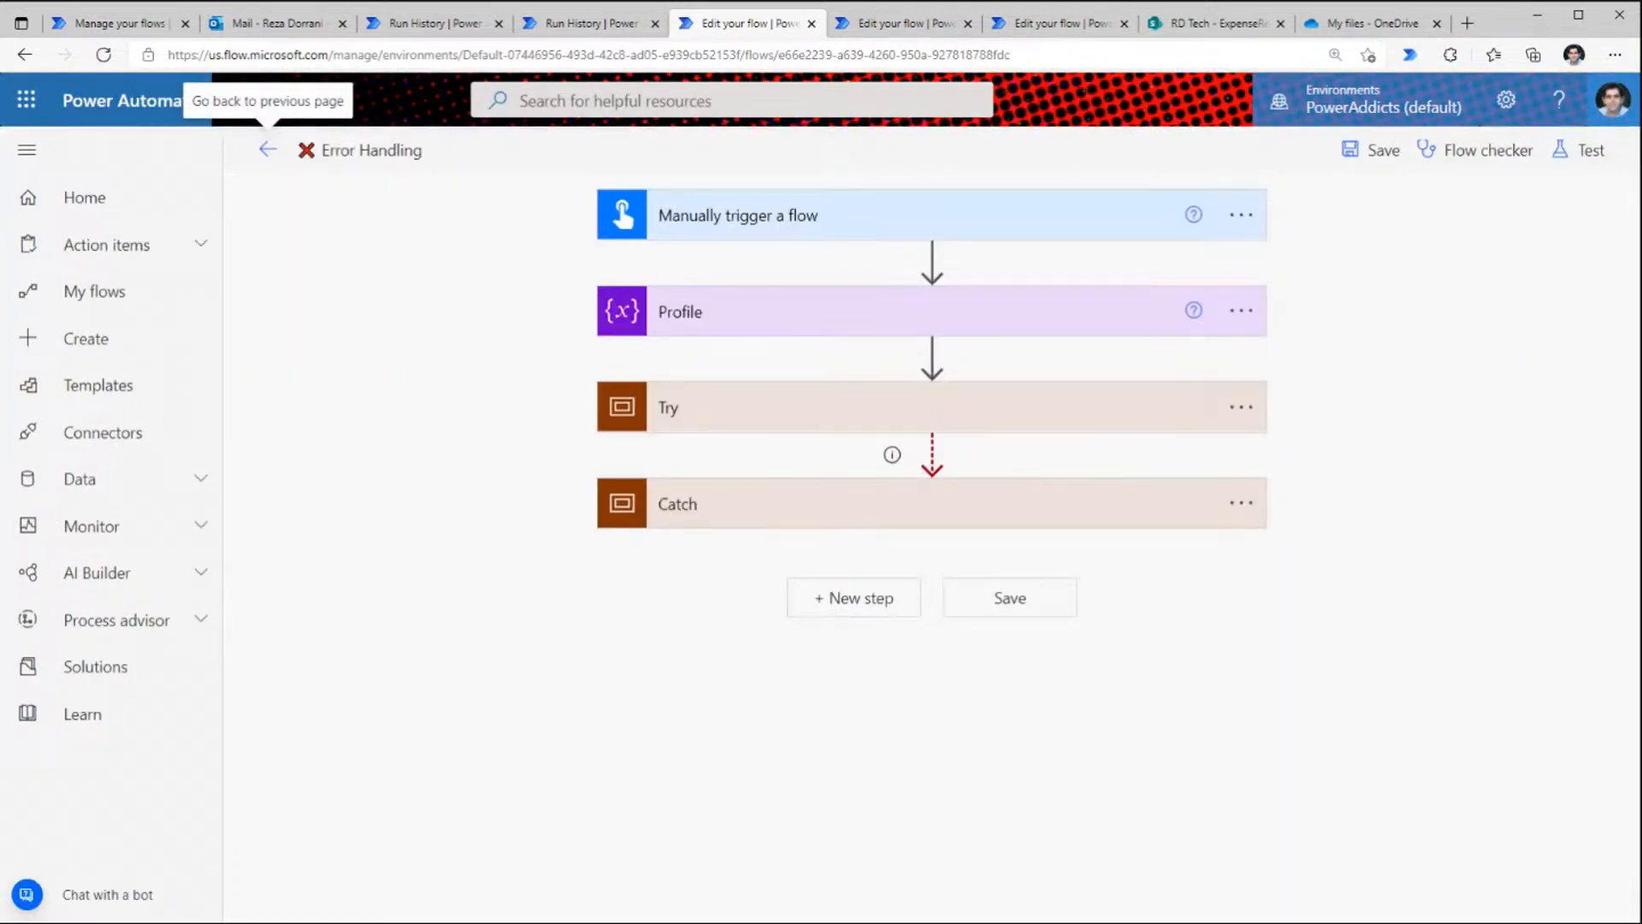
pyautogui.click(933, 259)
pyautogui.click(942, 294)
pyautogui.click(1065, 382)
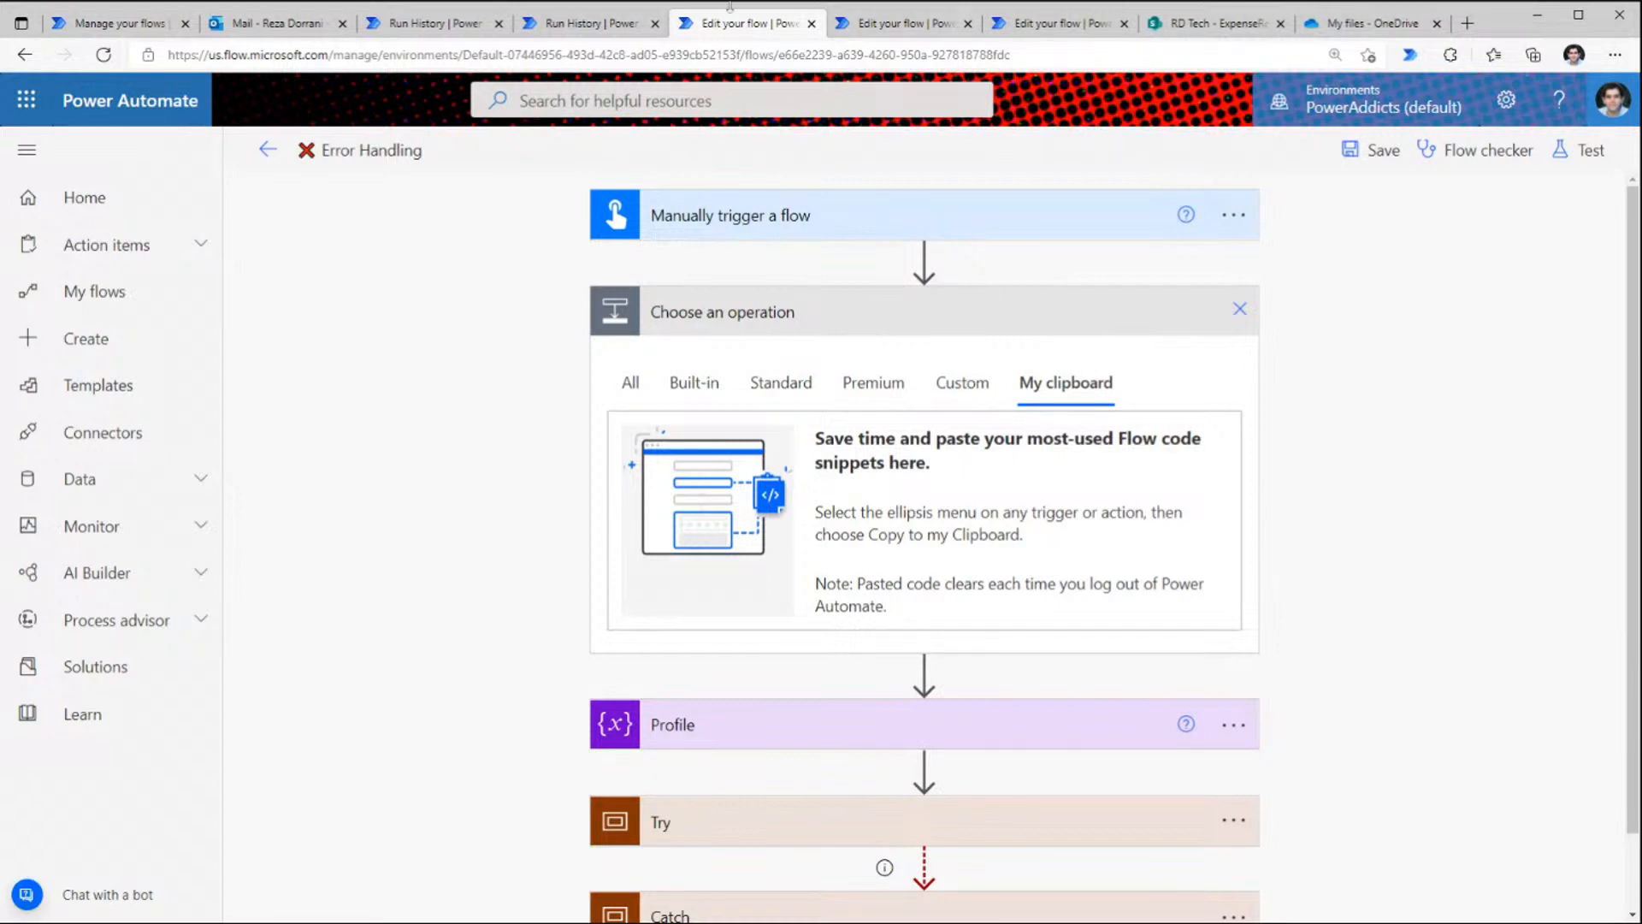
pyautogui.click(878, 32)
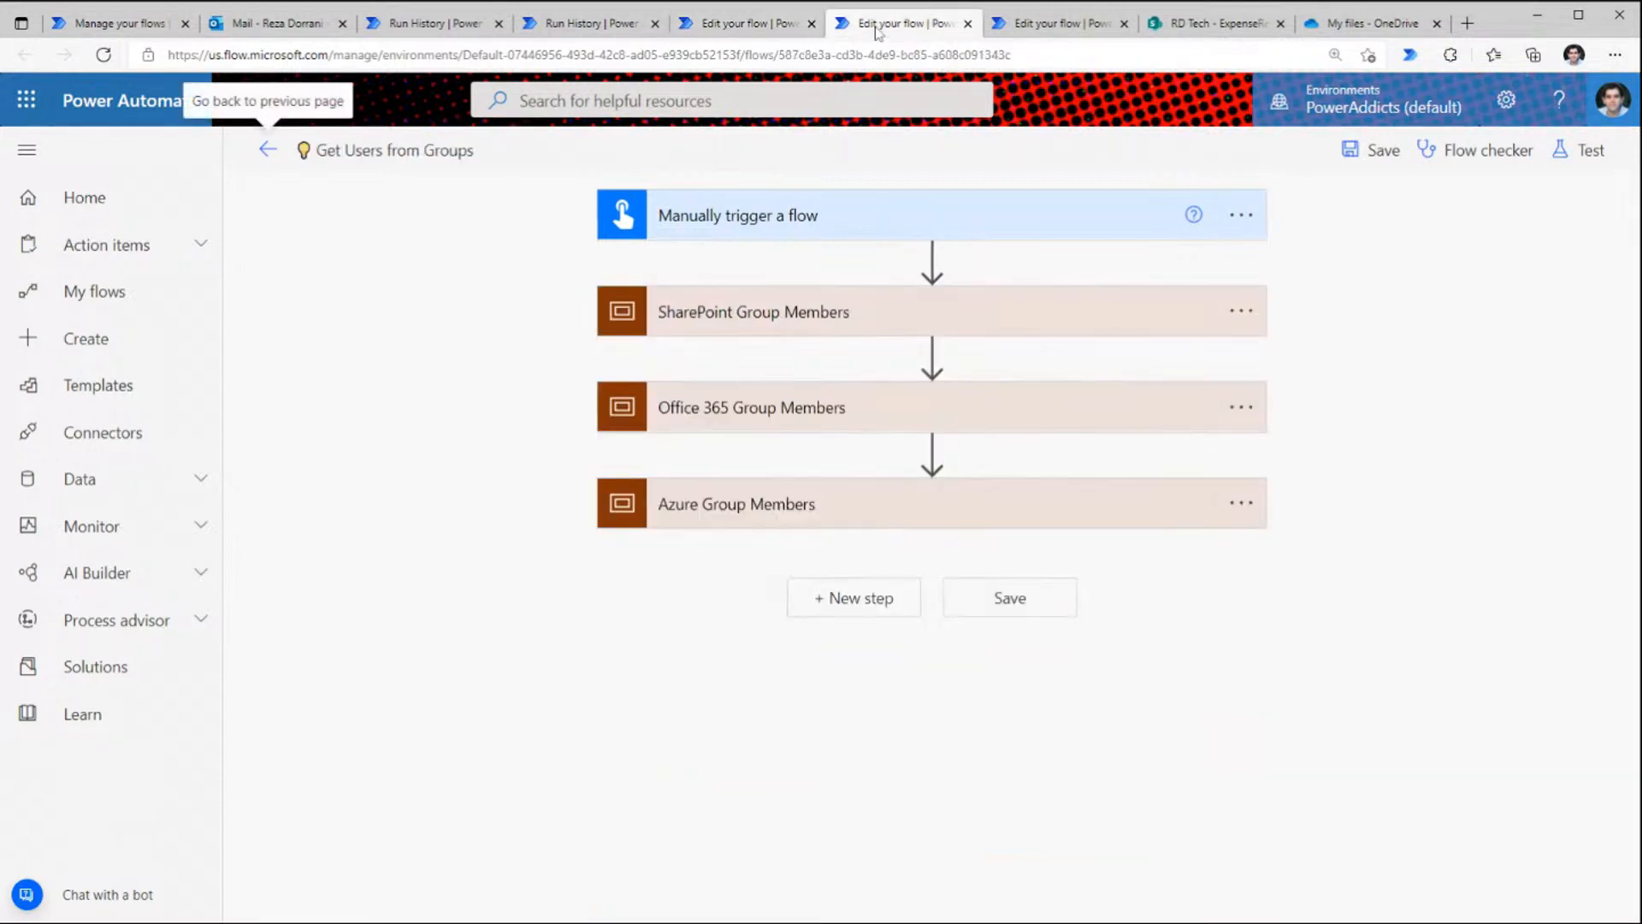
# Step: Review the SharePoint Group Members scope's actions, including Select Member Emails and SP Group Member Emails
pyautogui.click(766, 313)
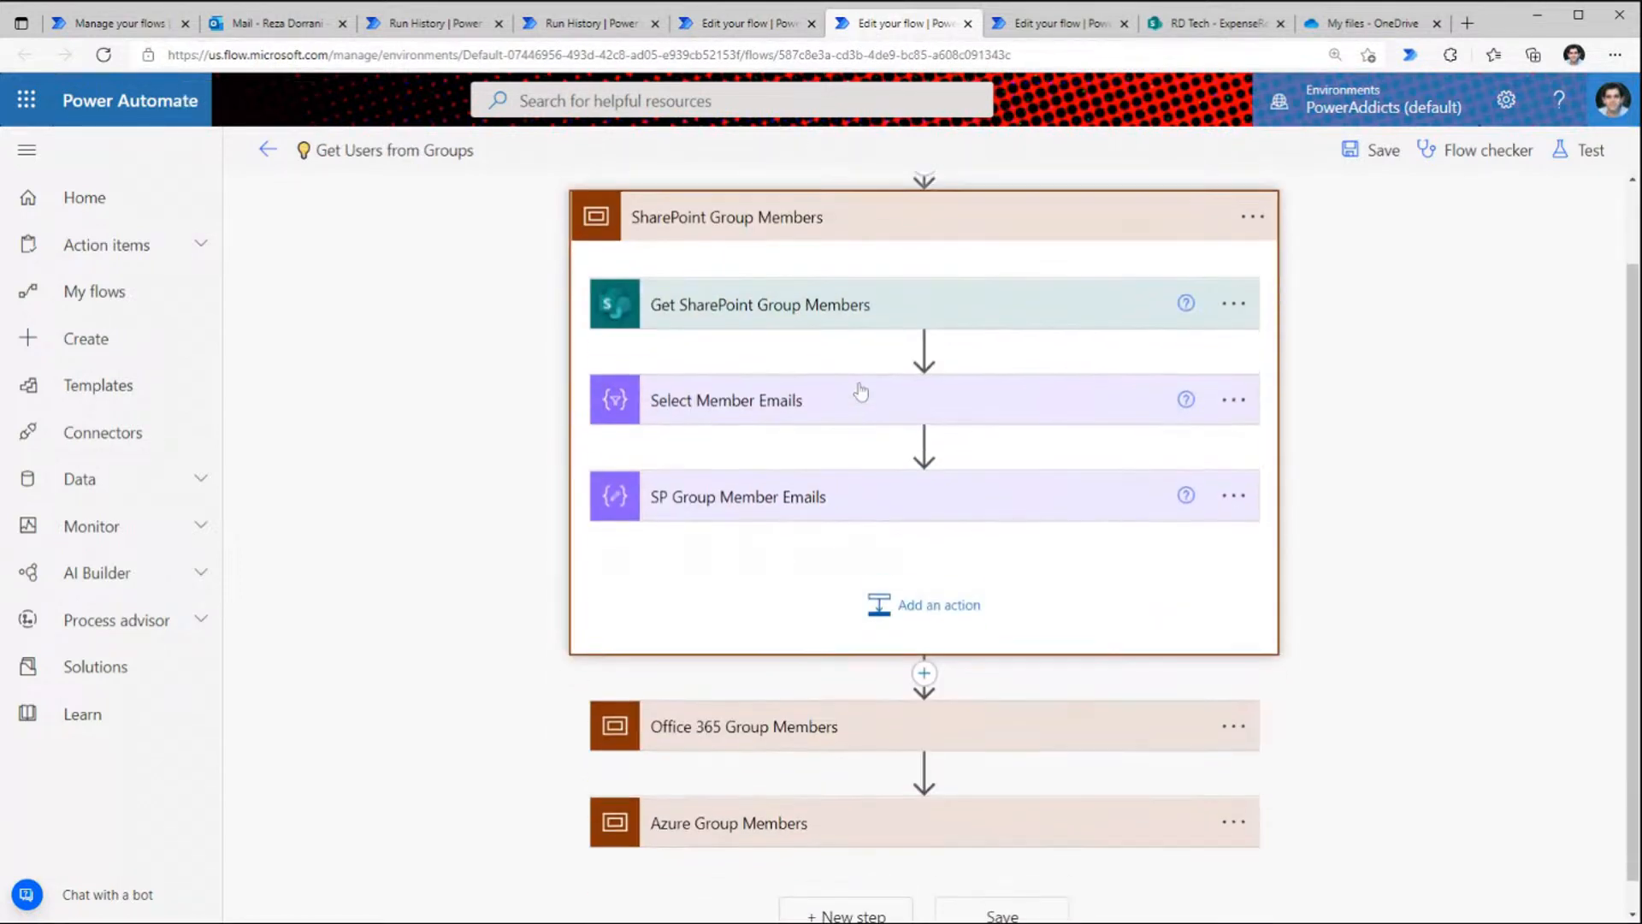
pyautogui.scroll(-1, 859, 383)
pyautogui.scroll(2, 854, 383)
pyautogui.scroll(-2, 852, 384)
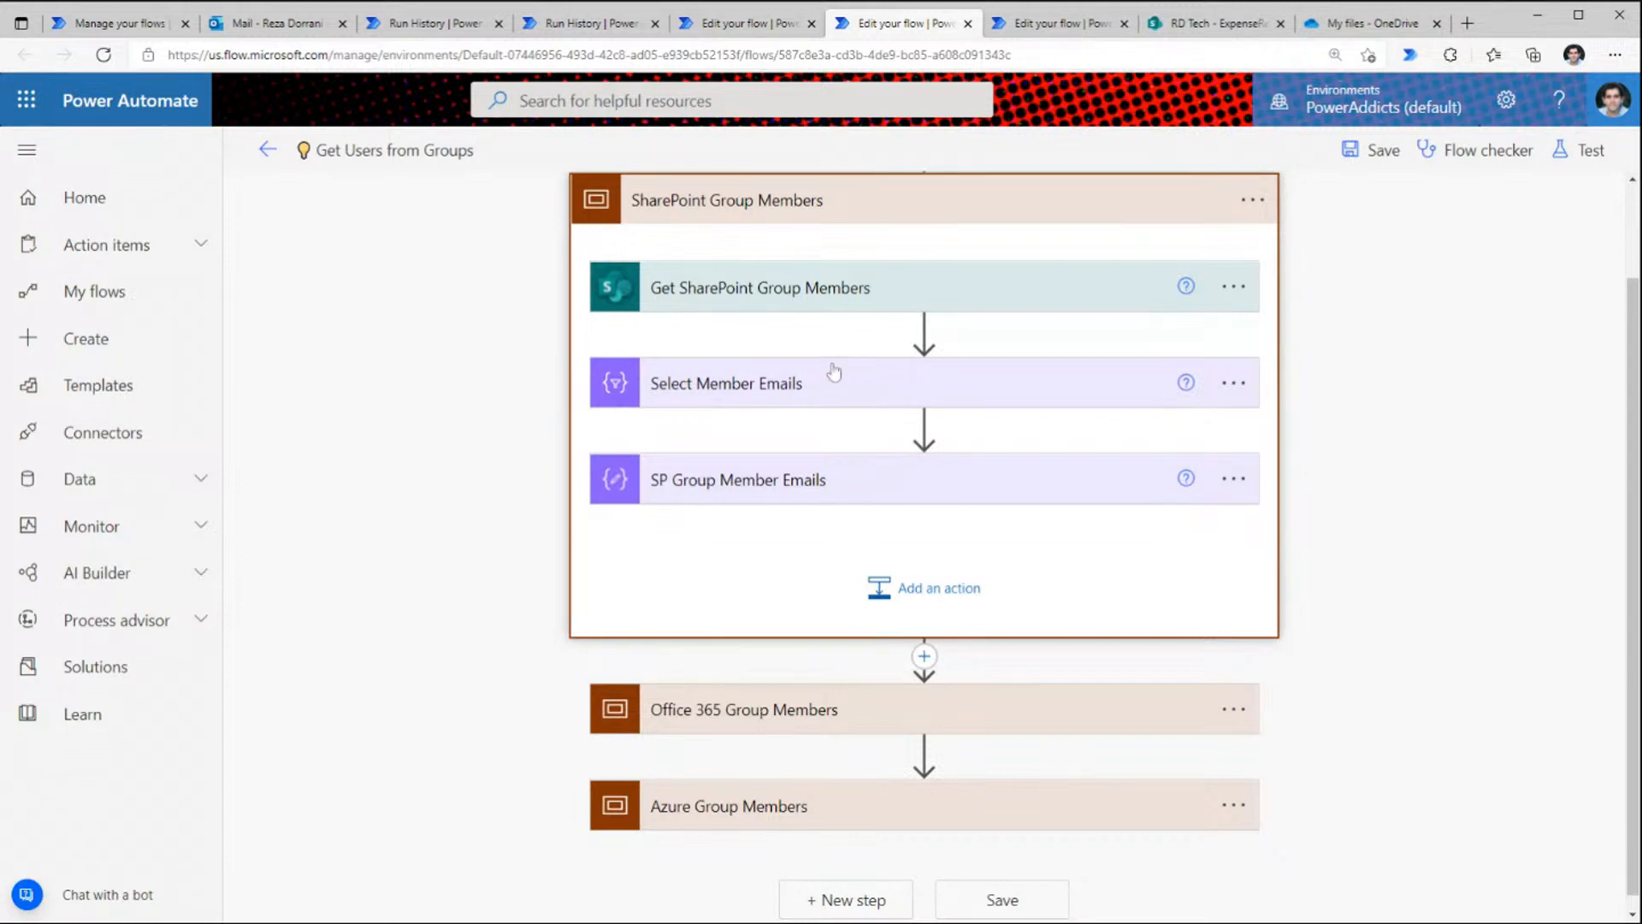
pyautogui.click(802, 306)
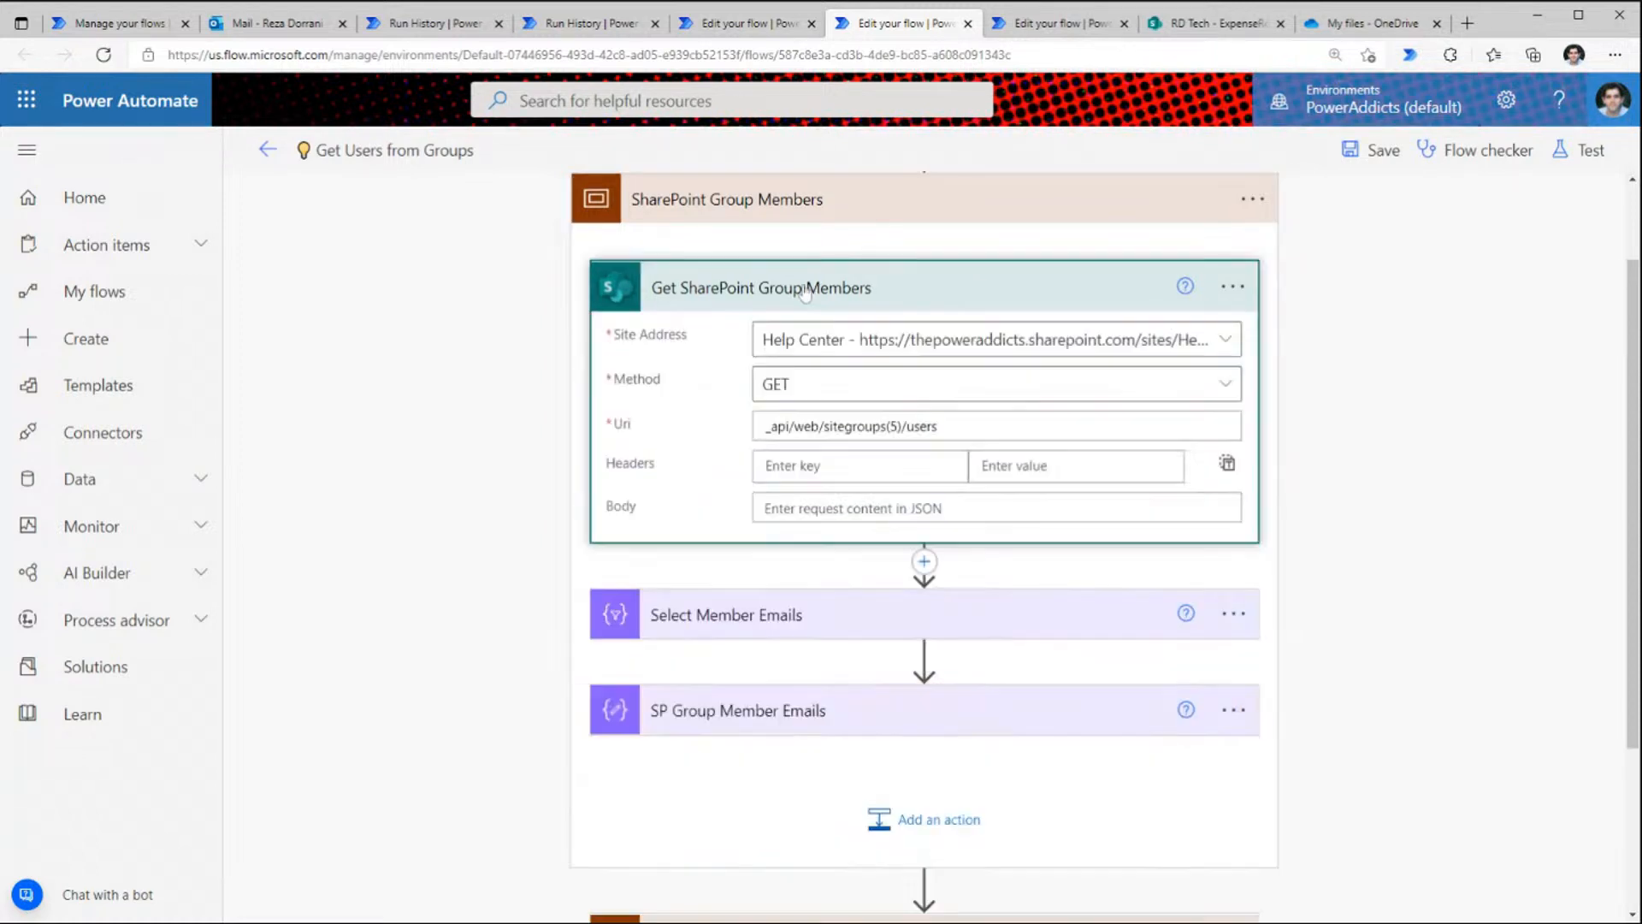
pyautogui.click(811, 612)
pyautogui.scroll(-3, 787, 479)
pyautogui.scroll(-2, 778, 442)
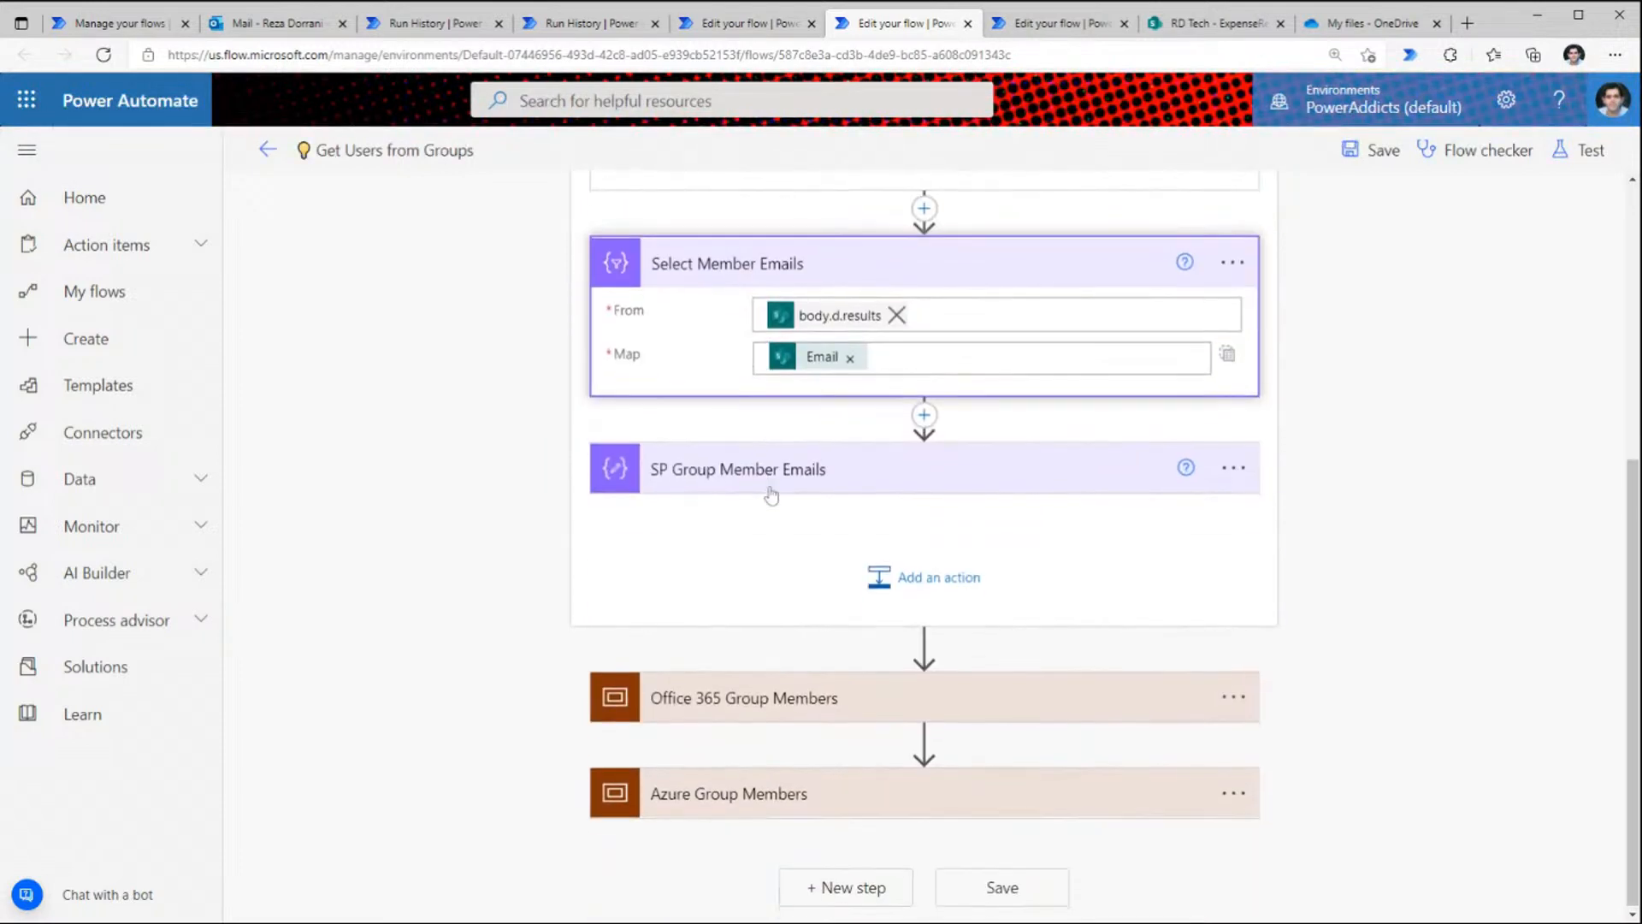
pyautogui.click(770, 466)
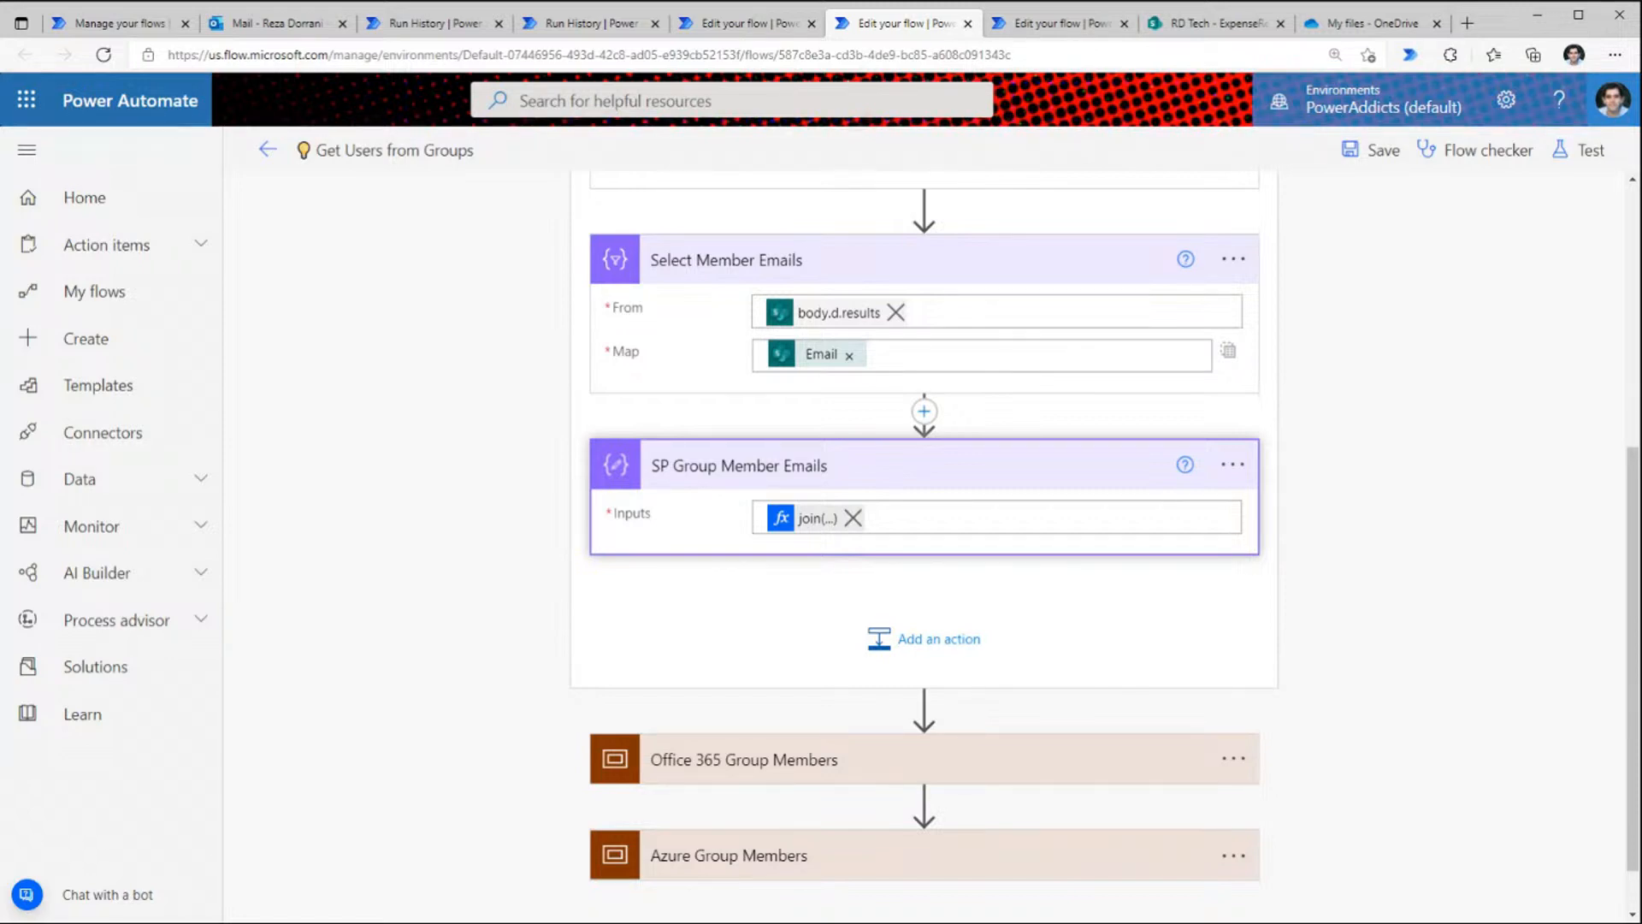
pyautogui.scroll(-1, 800, 337)
pyautogui.scroll(4, 800, 336)
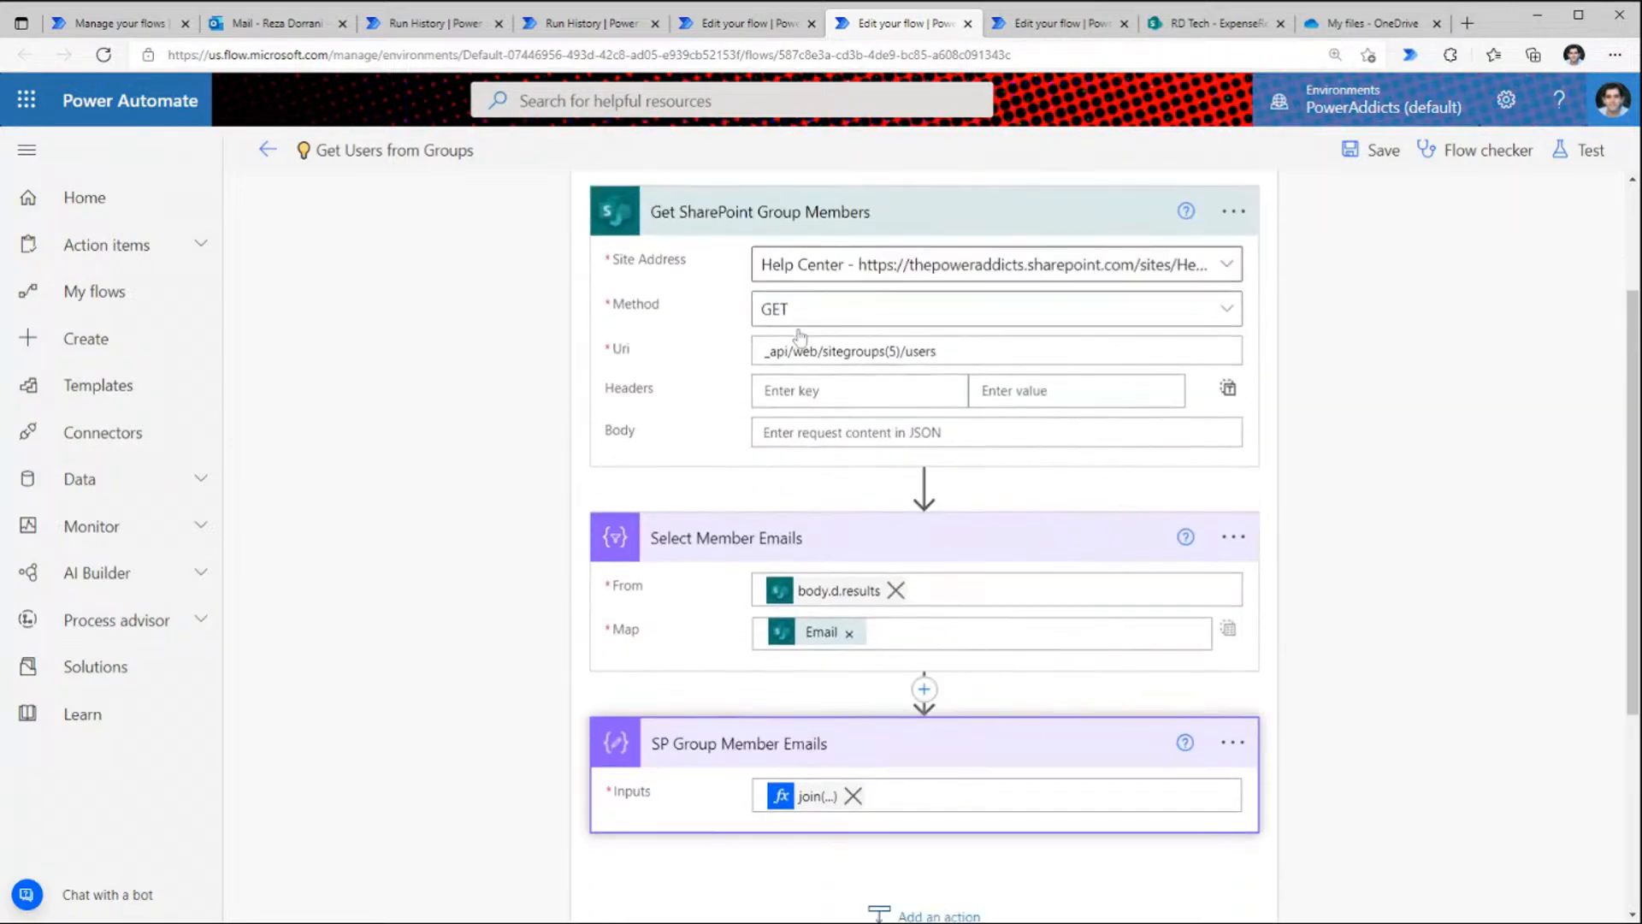
pyautogui.scroll(3, 800, 337)
pyautogui.click(815, 318)
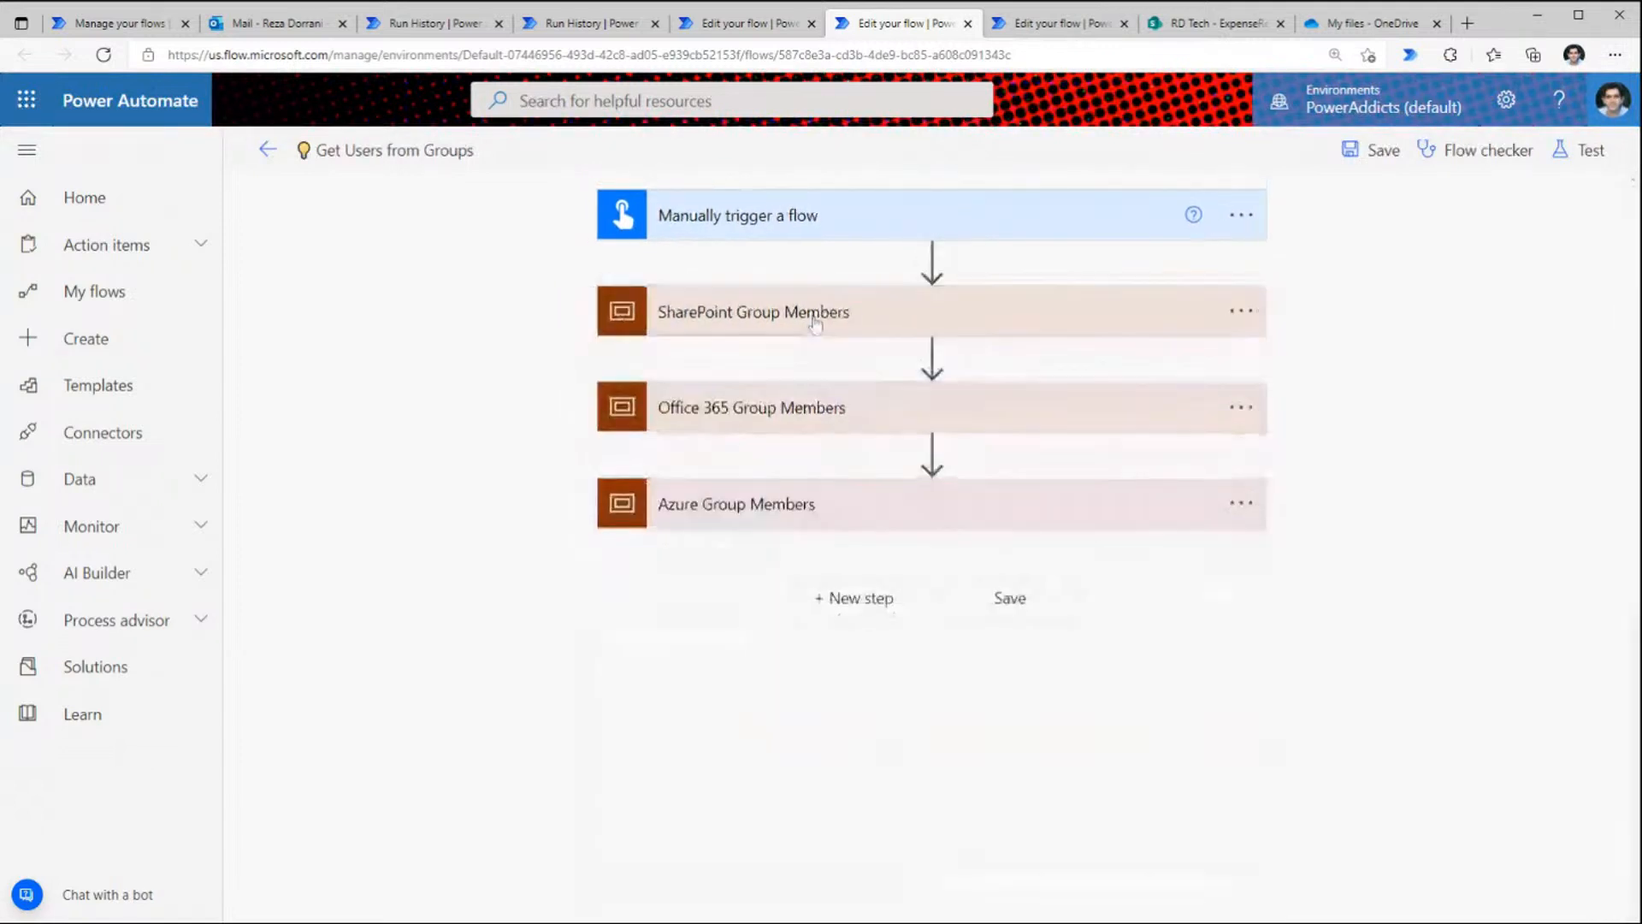
# Step: Copy the SharePoint Group Members scope to My clipboard and return to the Error Handling flow
pyautogui.click(1242, 311)
pyautogui.click(1324, 322)
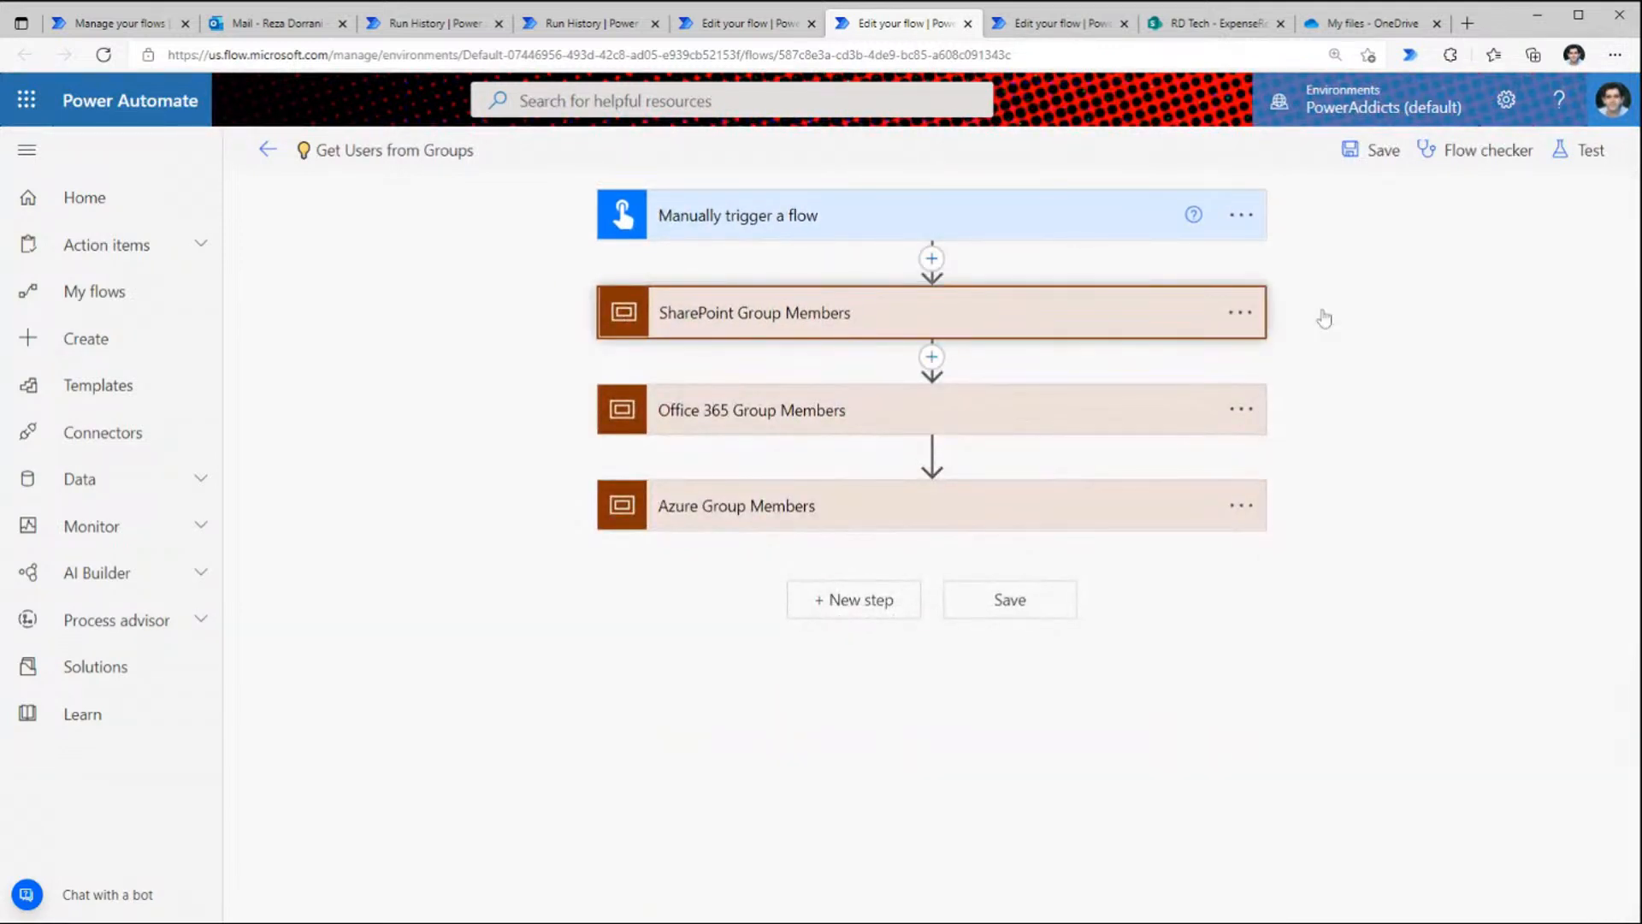
pyautogui.click(751, 23)
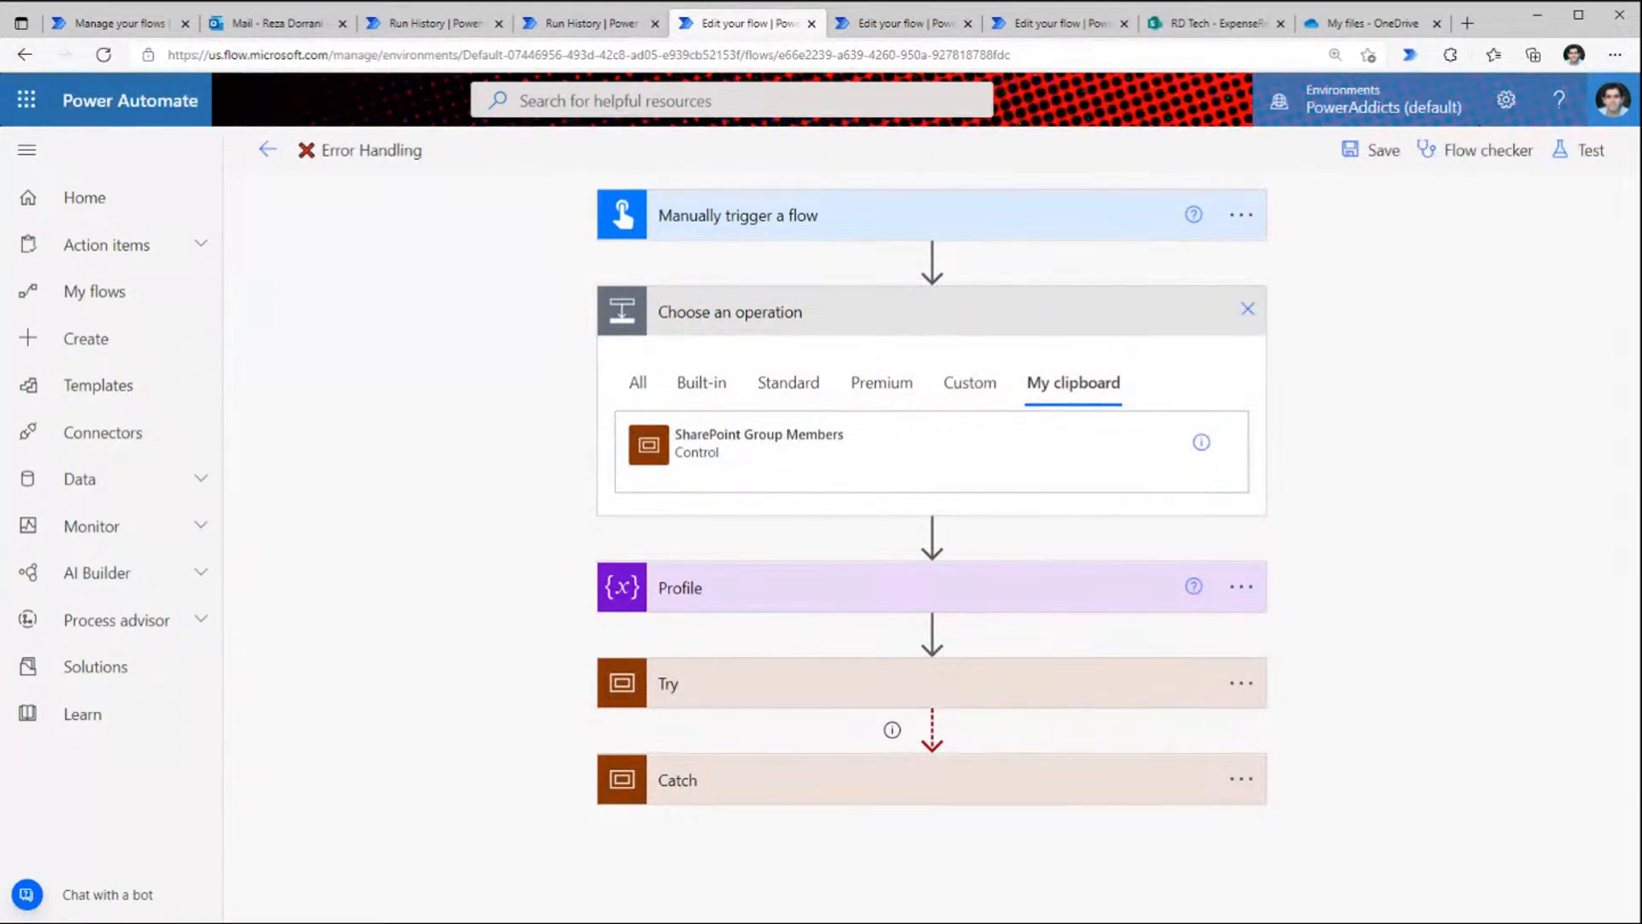
# Step: Reload Error Handling, paste the scope into My clipboard with Ctrl+V, then go to sampletext.txt
pyautogui.press('F5')
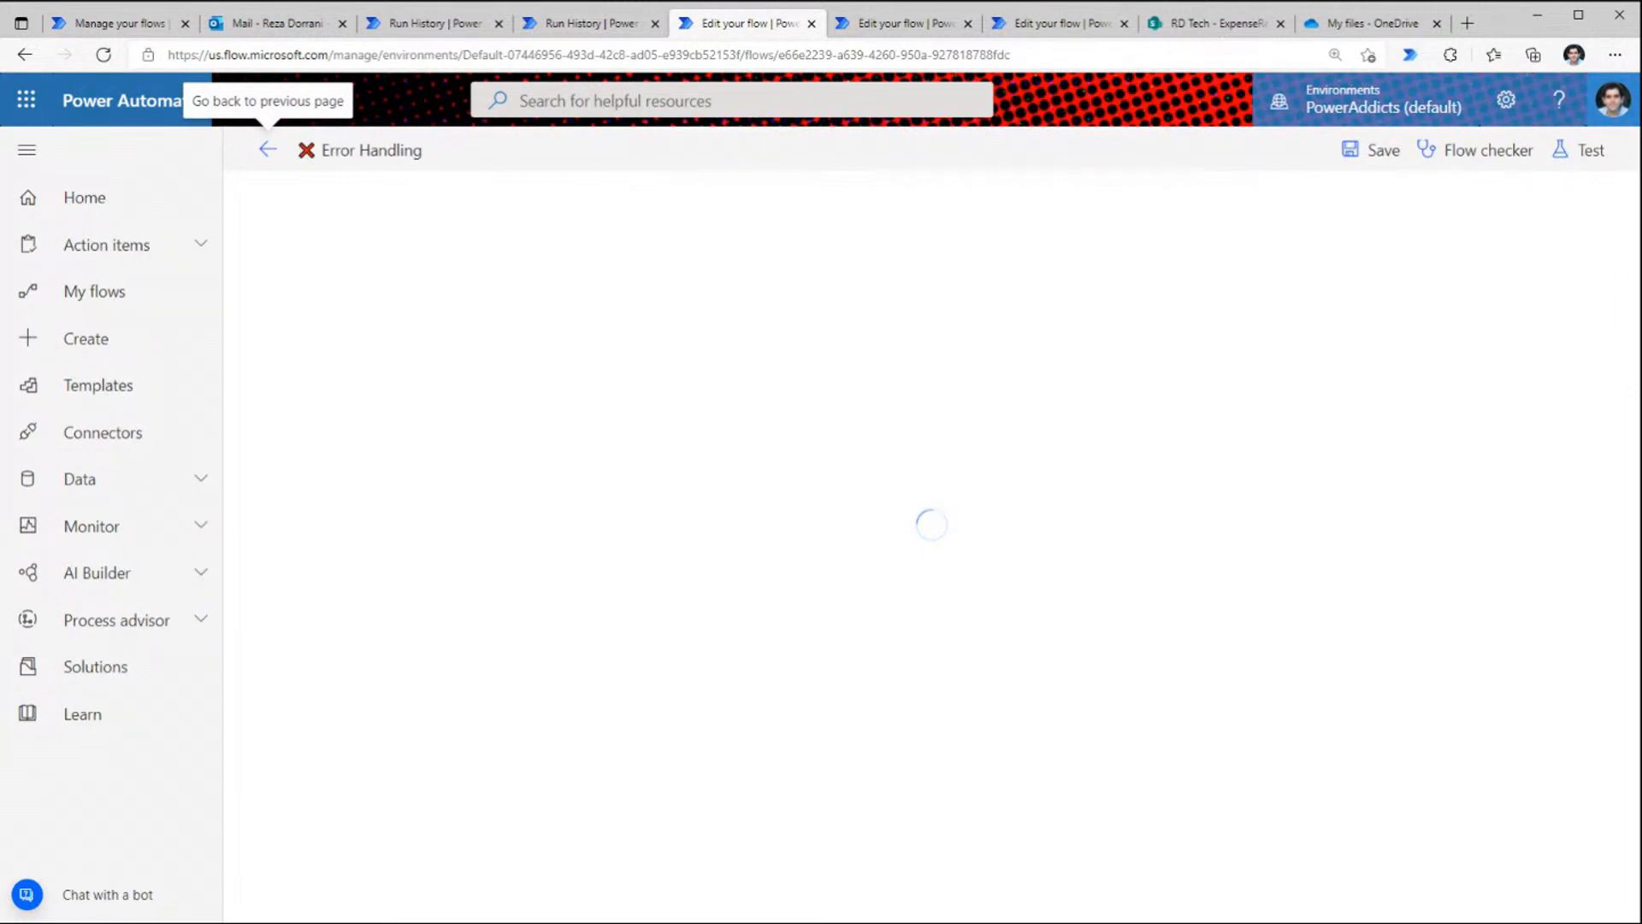
pyautogui.click(932, 256)
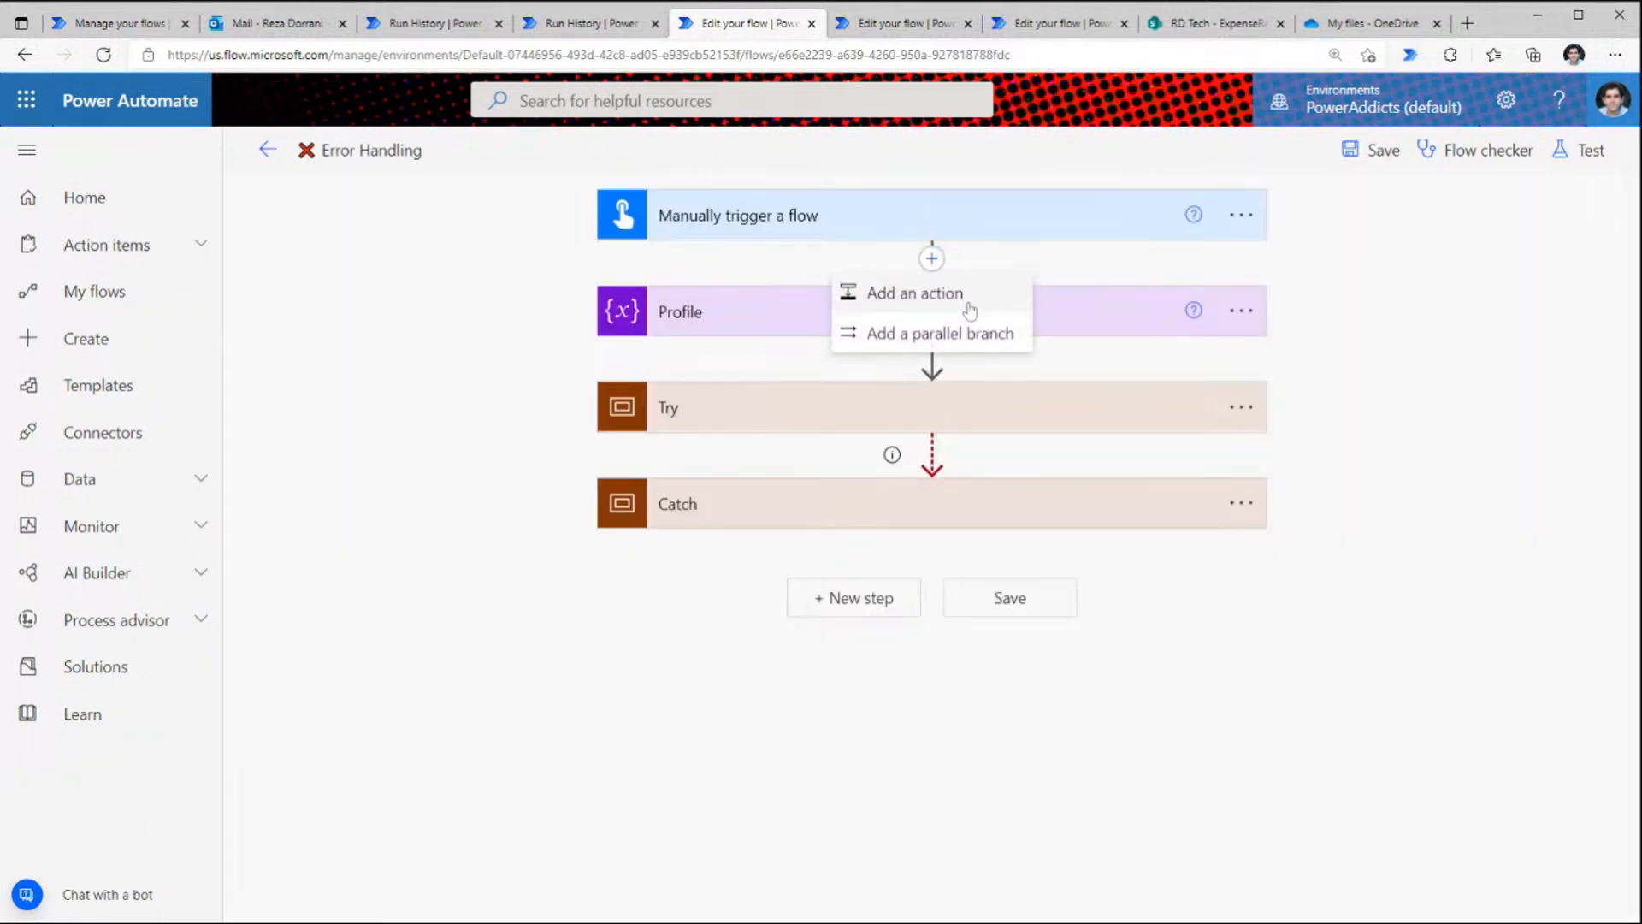
pyautogui.click(965, 299)
pyautogui.click(1079, 419)
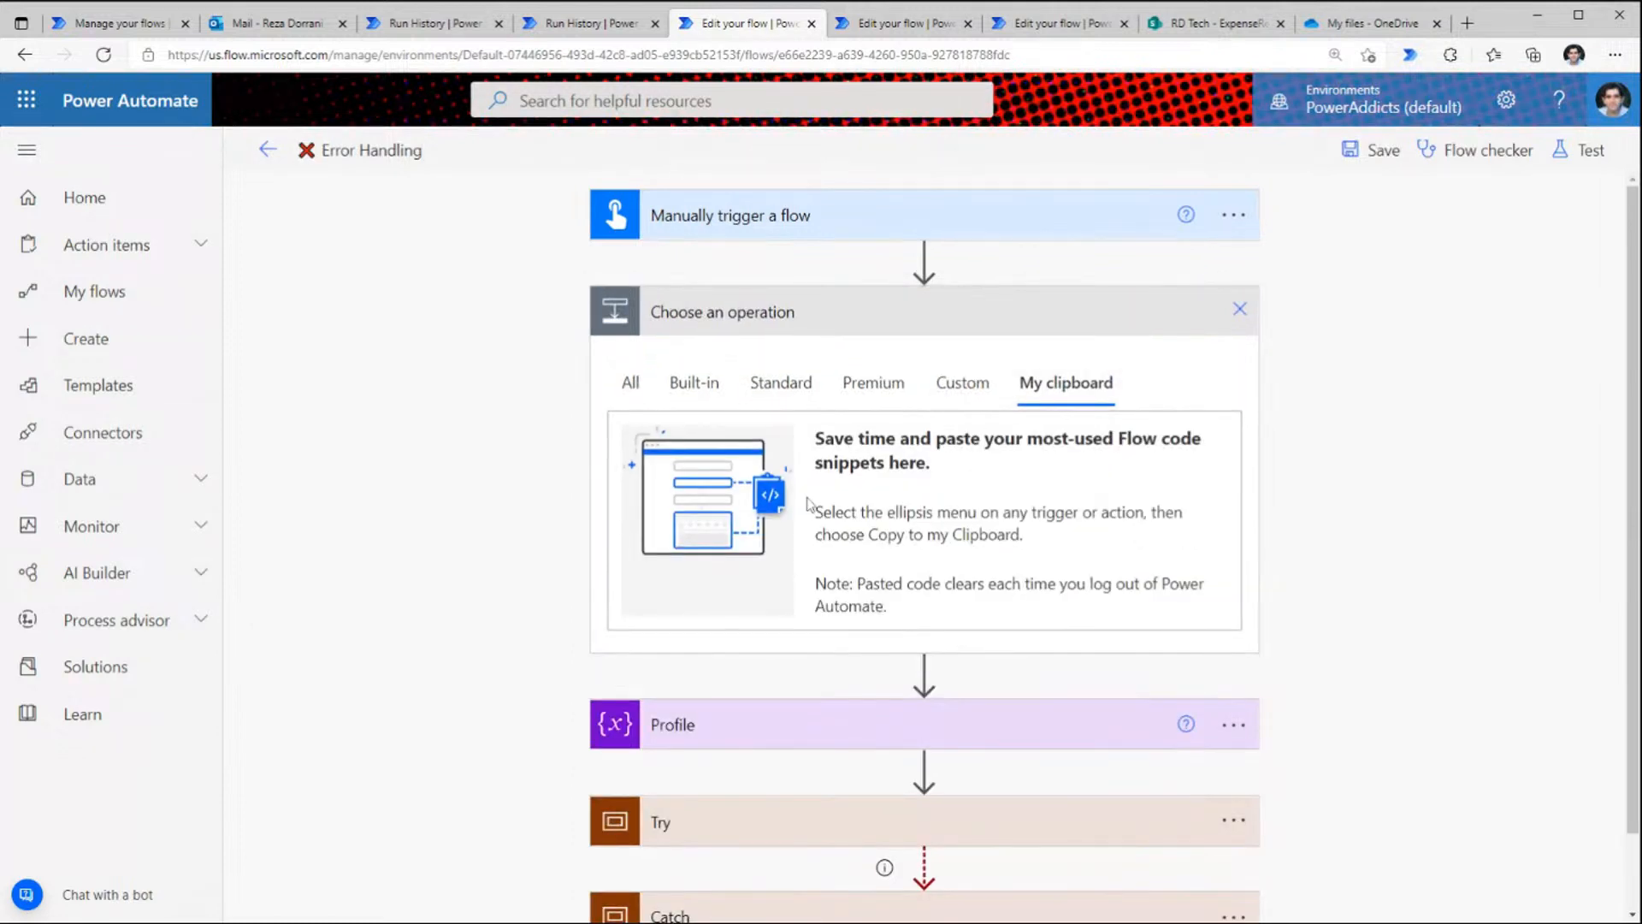
pyautogui.hotkey('ctrl', 'v')
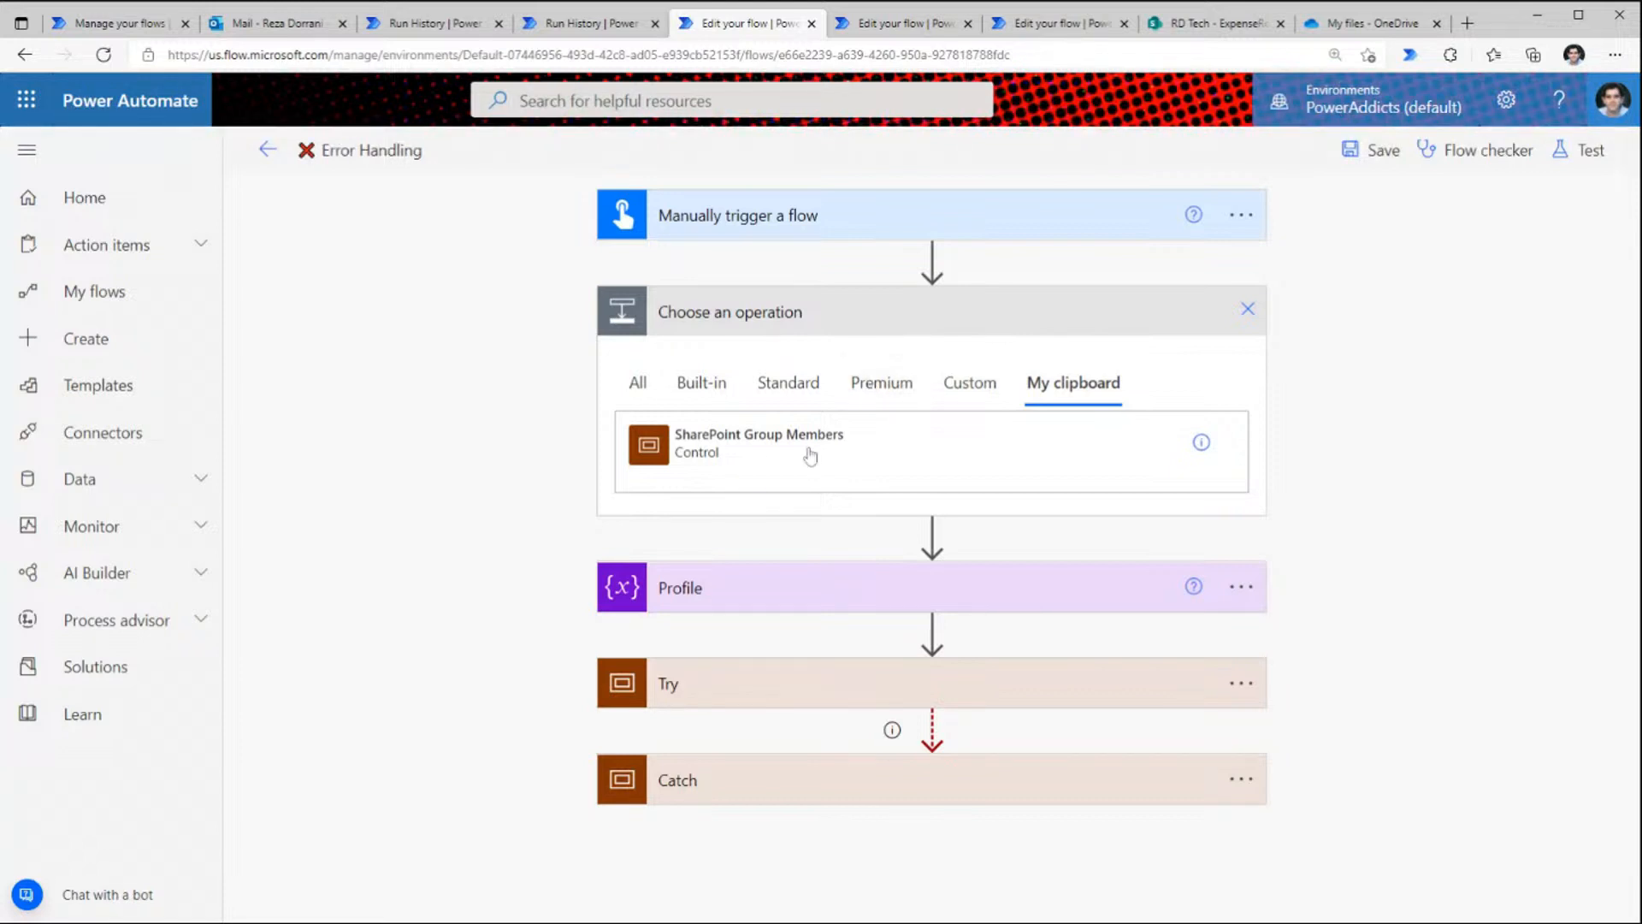
pyautogui.click(1361, 24)
pyautogui.click(702, 224)
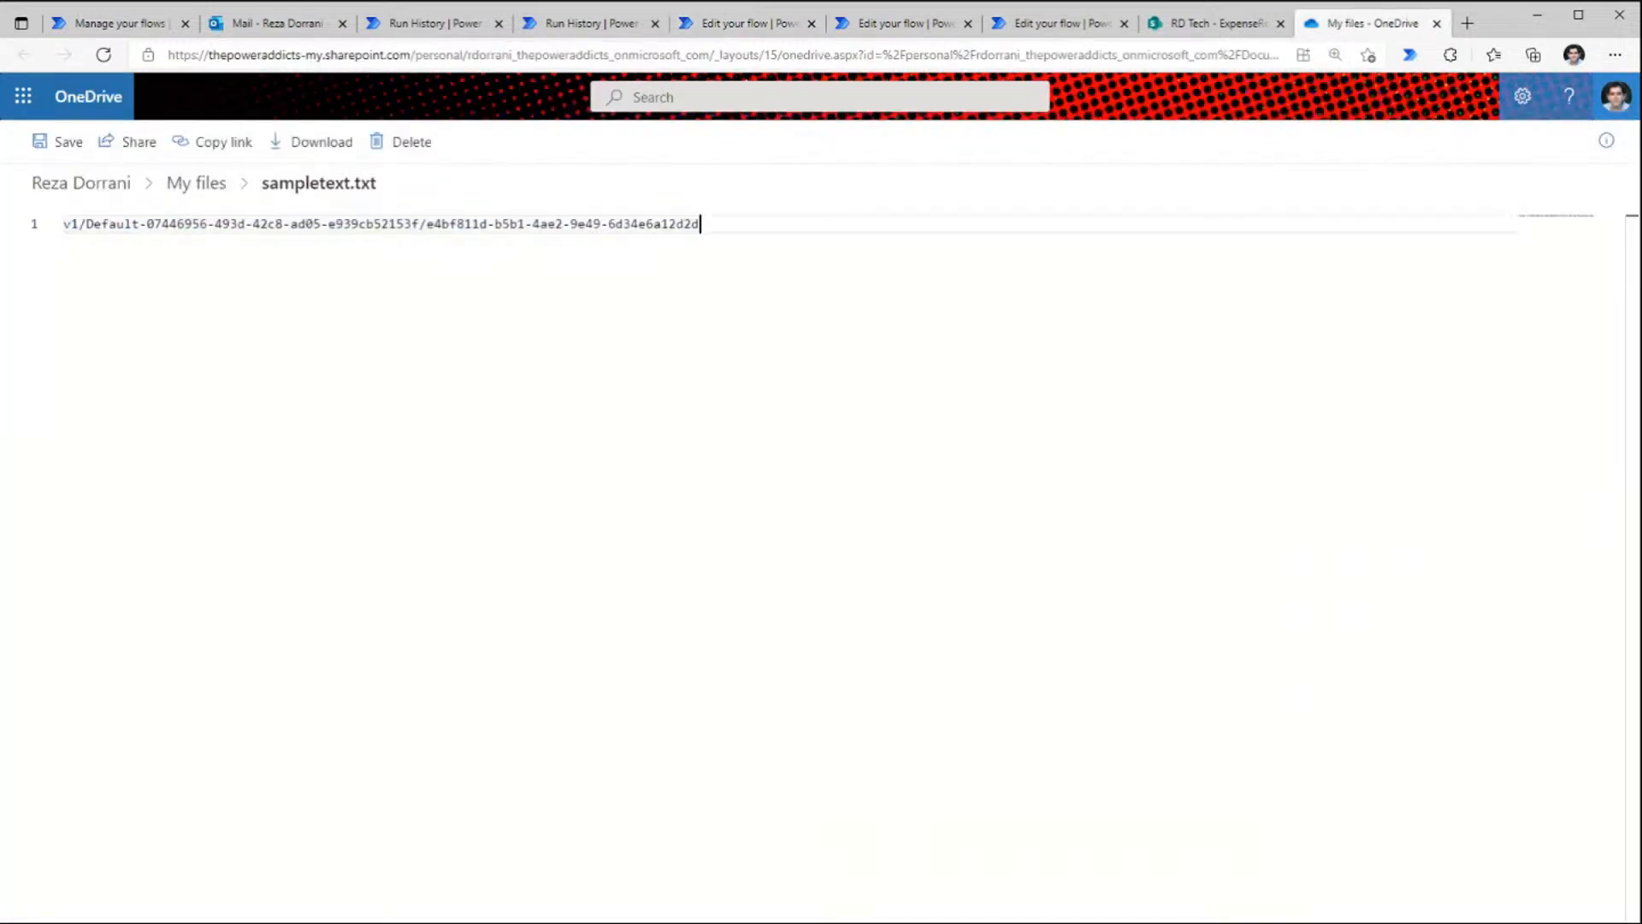
# Step: Replace sampletext.txt's contents with the pasted scope JSON and select all of it
pyautogui.hotkey('ctrl', 'shift', 'Left')
pyautogui.hotkey('ctrl', 'a')
pyautogui.hotkey('ctrl', 'v')
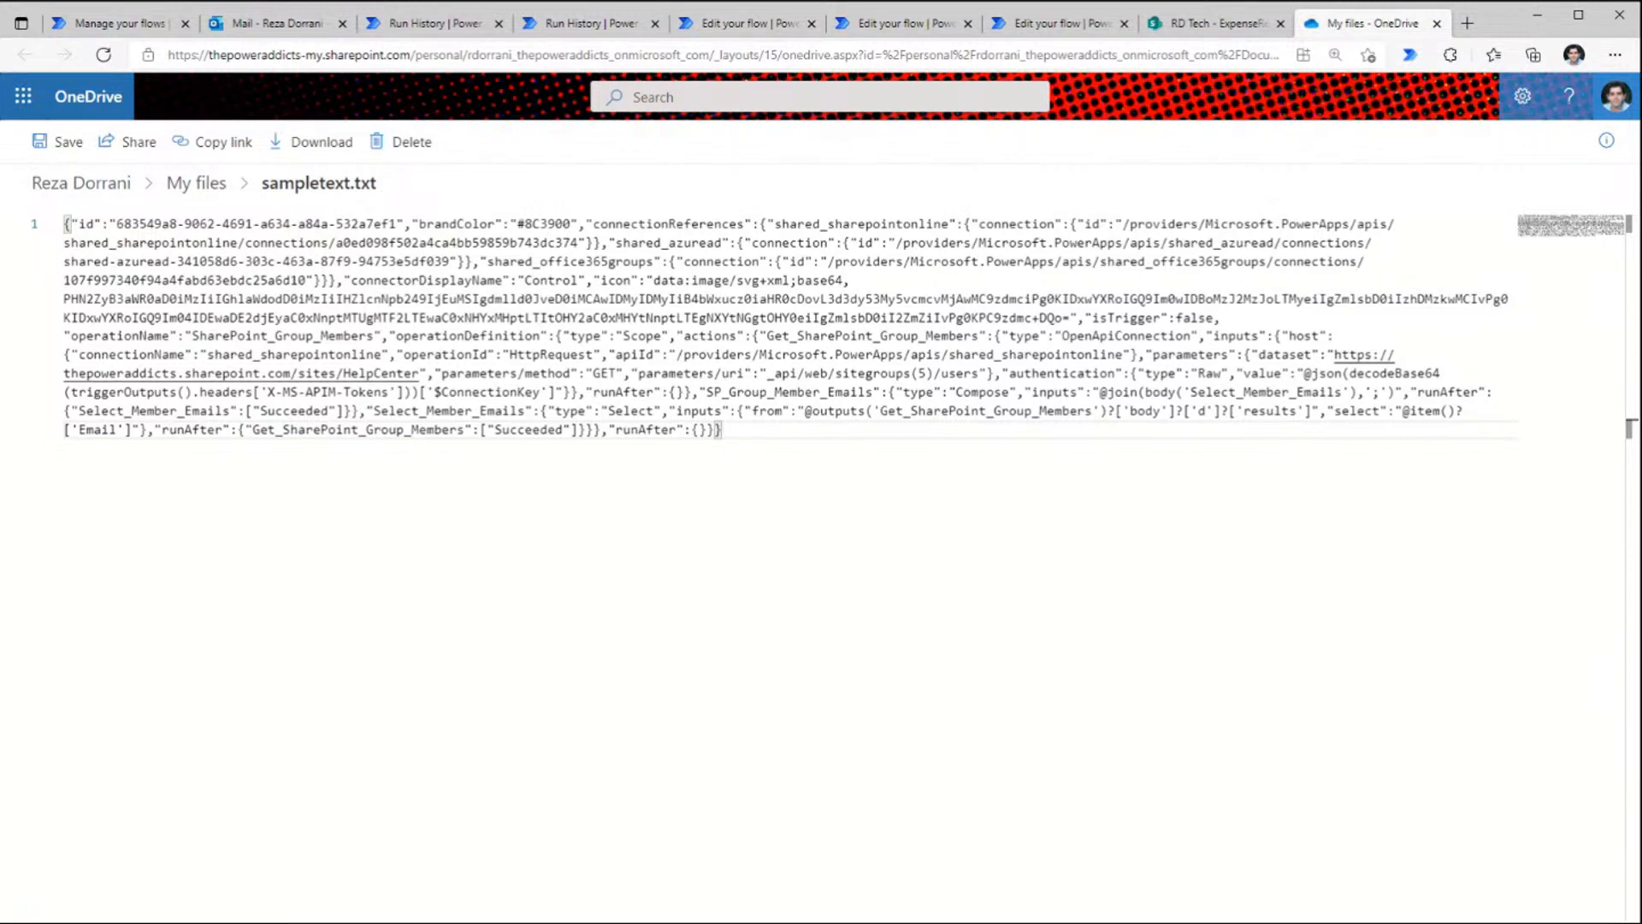
pyautogui.moveTo(723, 429); pyautogui.dragTo(4, 227)
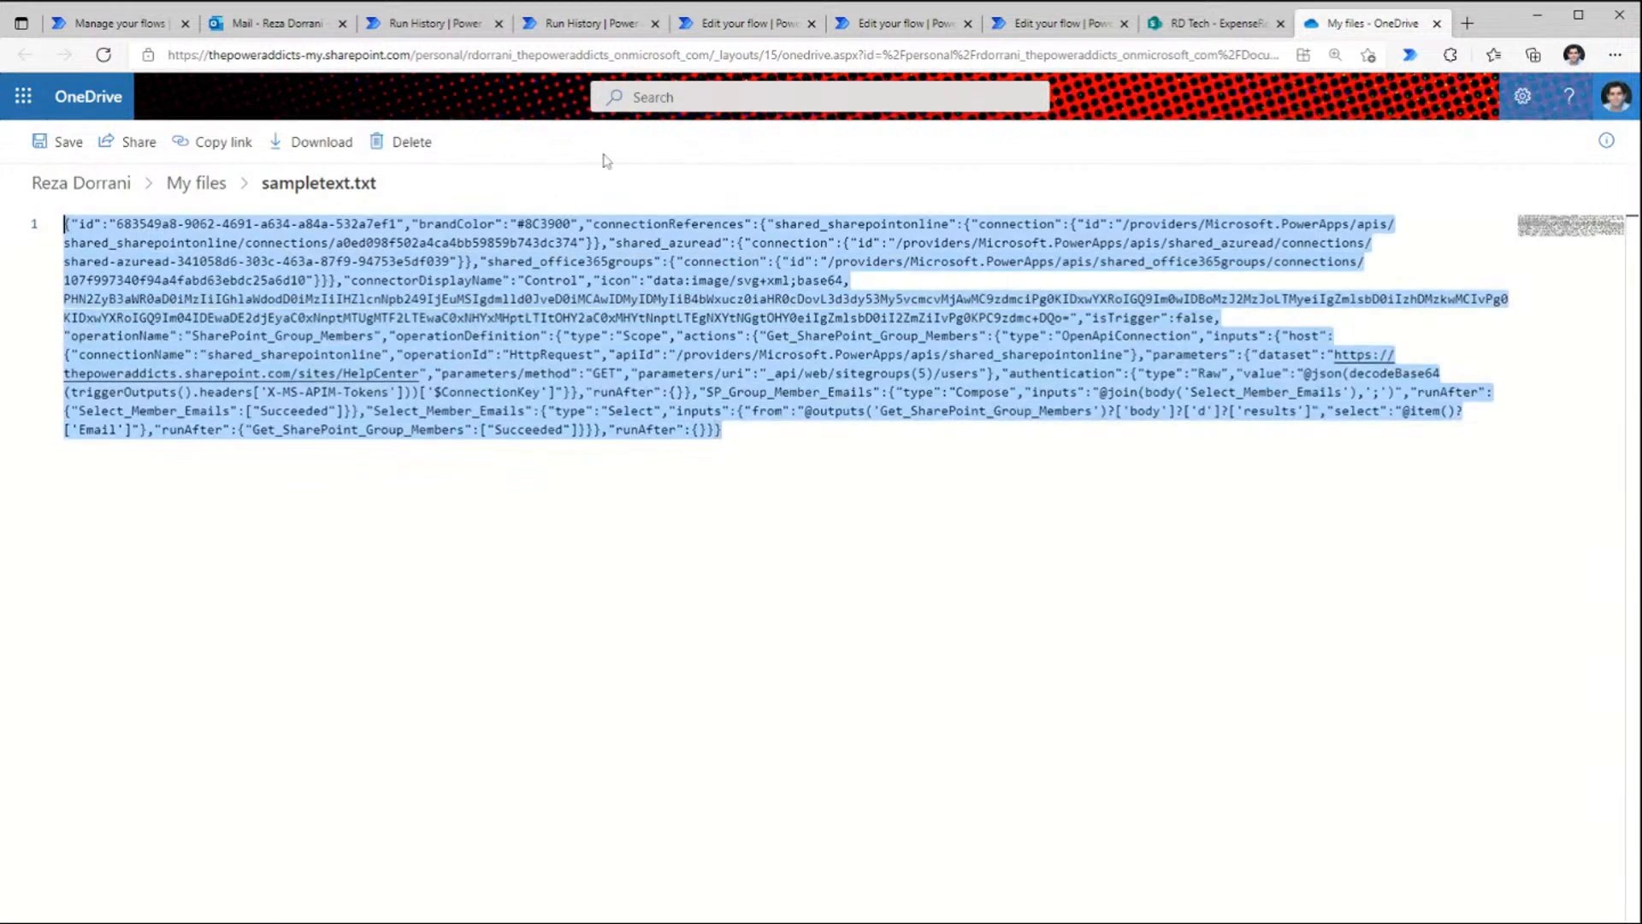
pyautogui.click(875, 29)
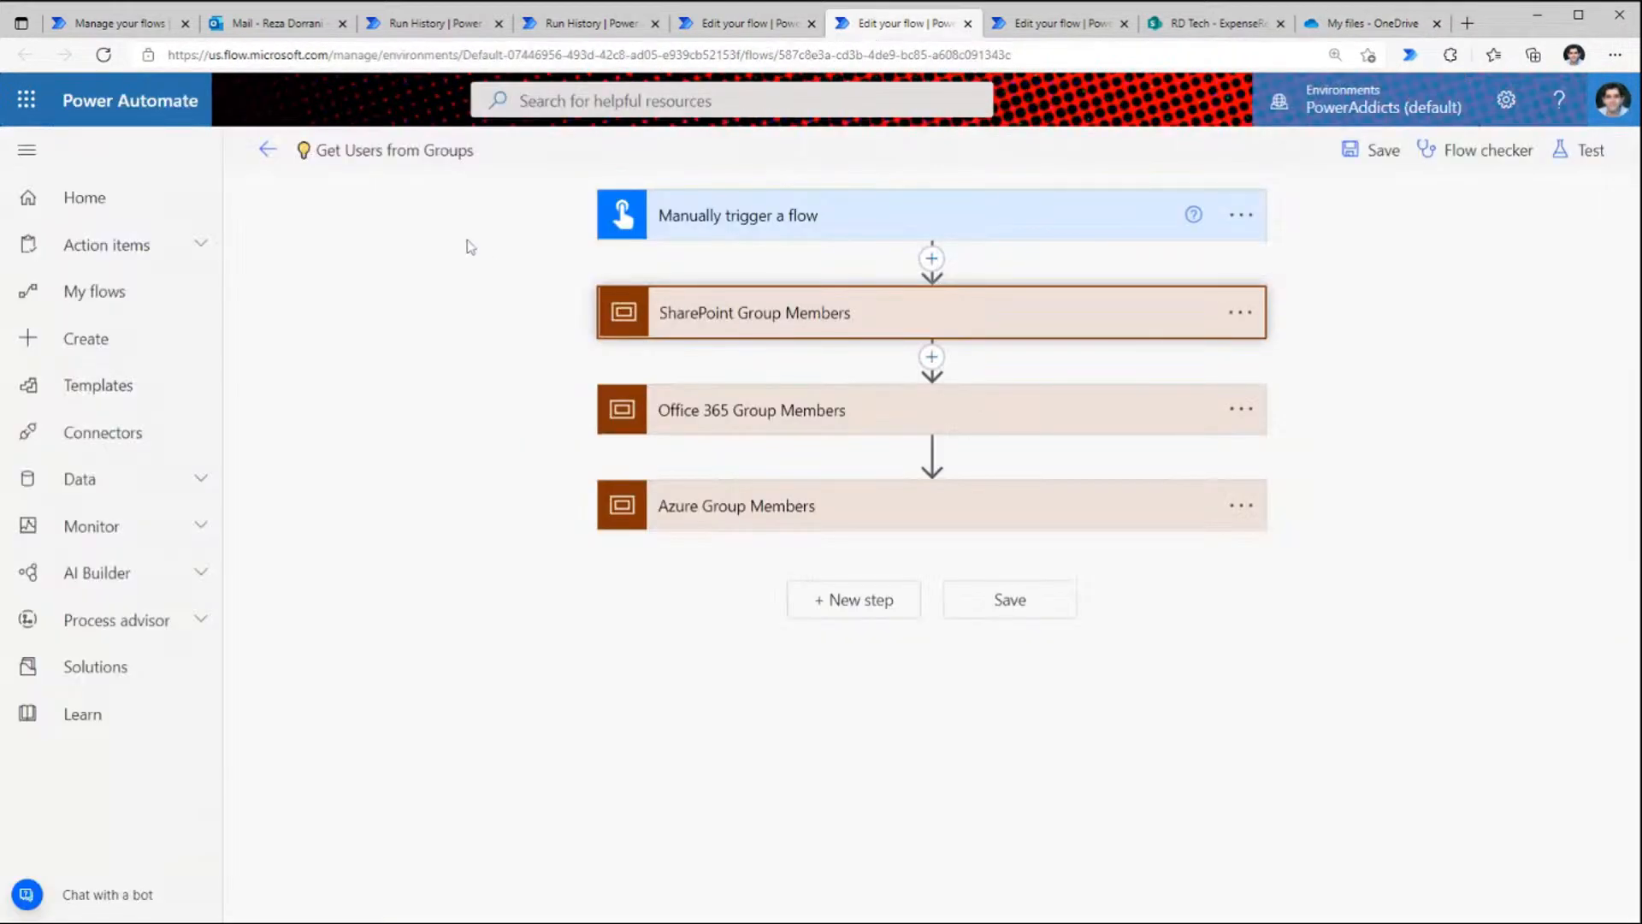
# Step: Reload Get Users from Groups, open My clipboard, and paste in the JSON from sampletext.txt
pyautogui.press('F5')
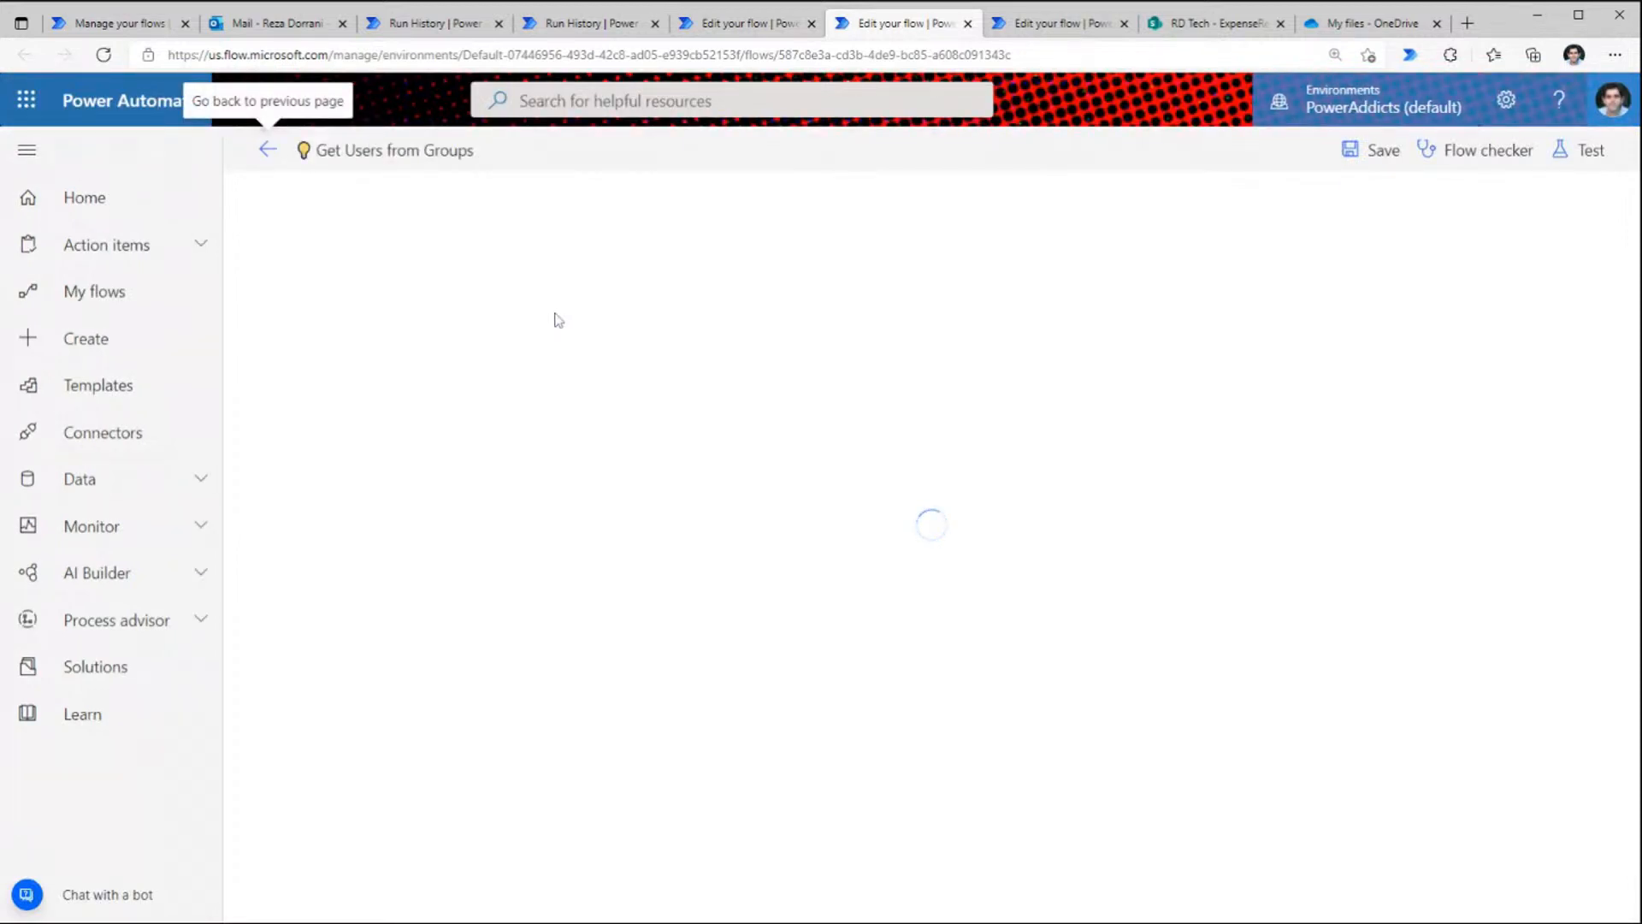
pyautogui.click(932, 258)
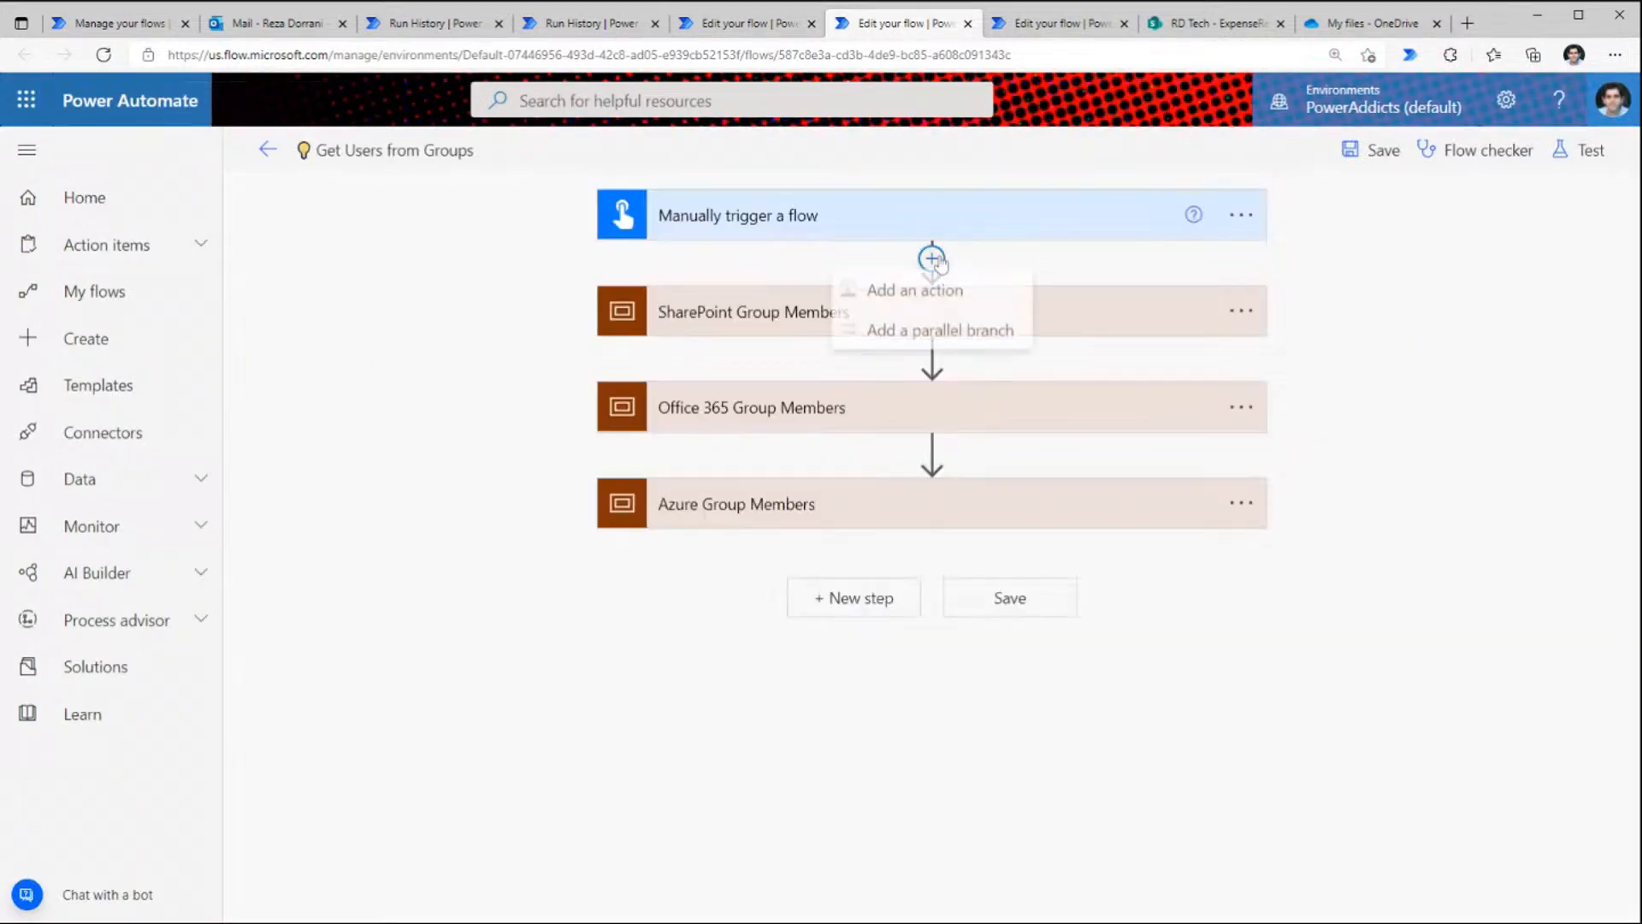
pyautogui.click(913, 290)
pyautogui.click(1066, 414)
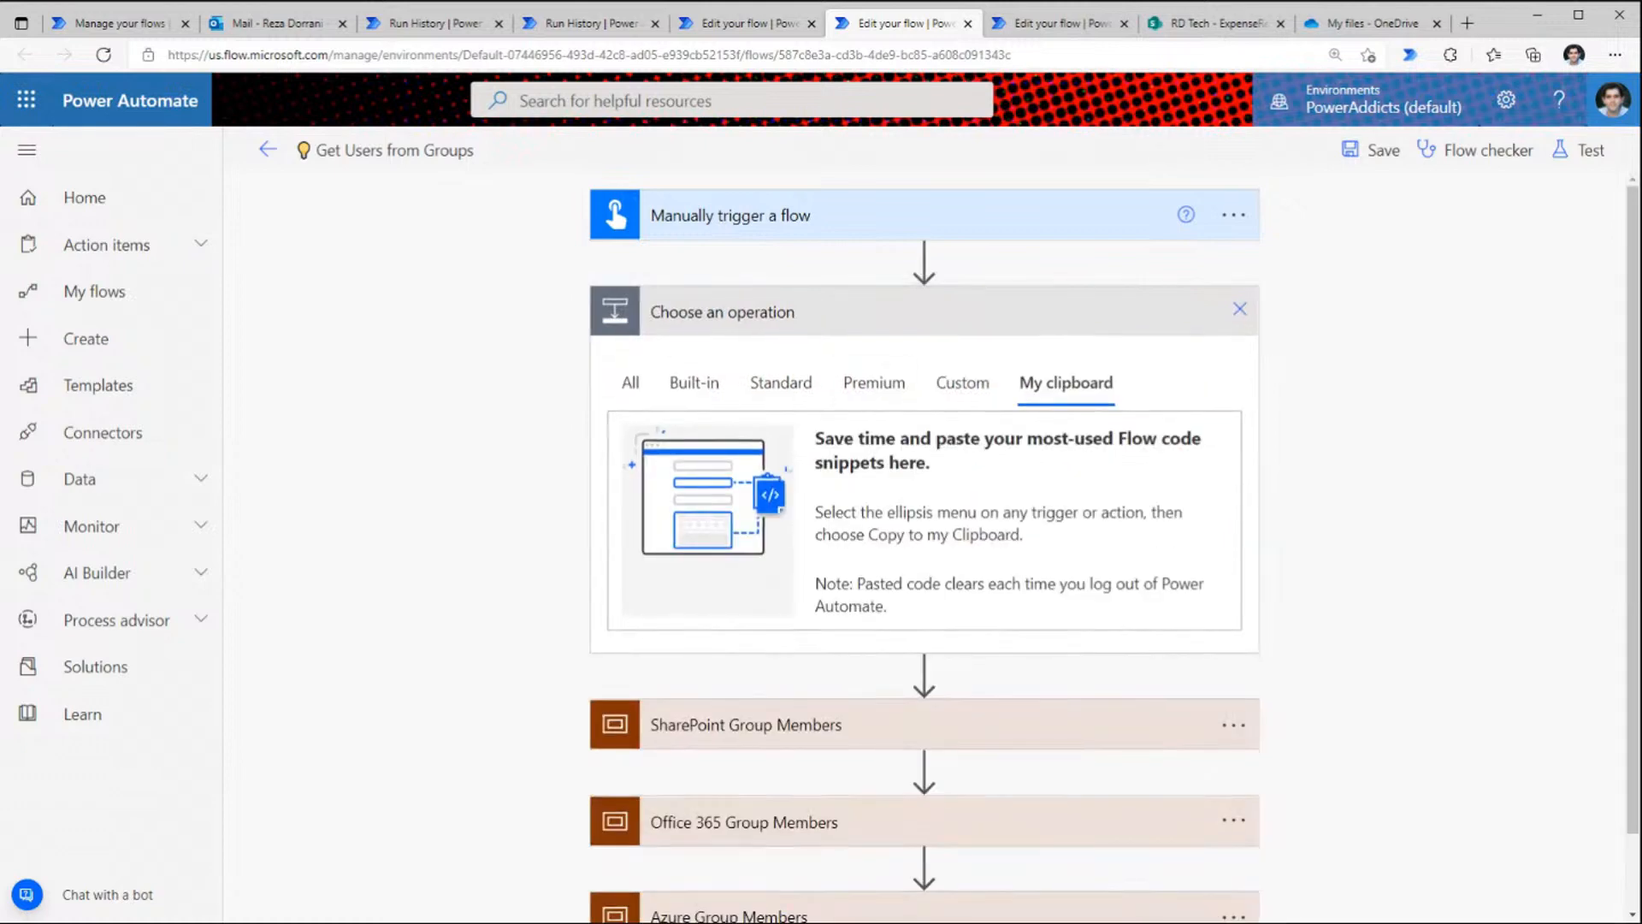
pyautogui.click(1368, 24)
pyautogui.hotkey('ctrl', 'a')
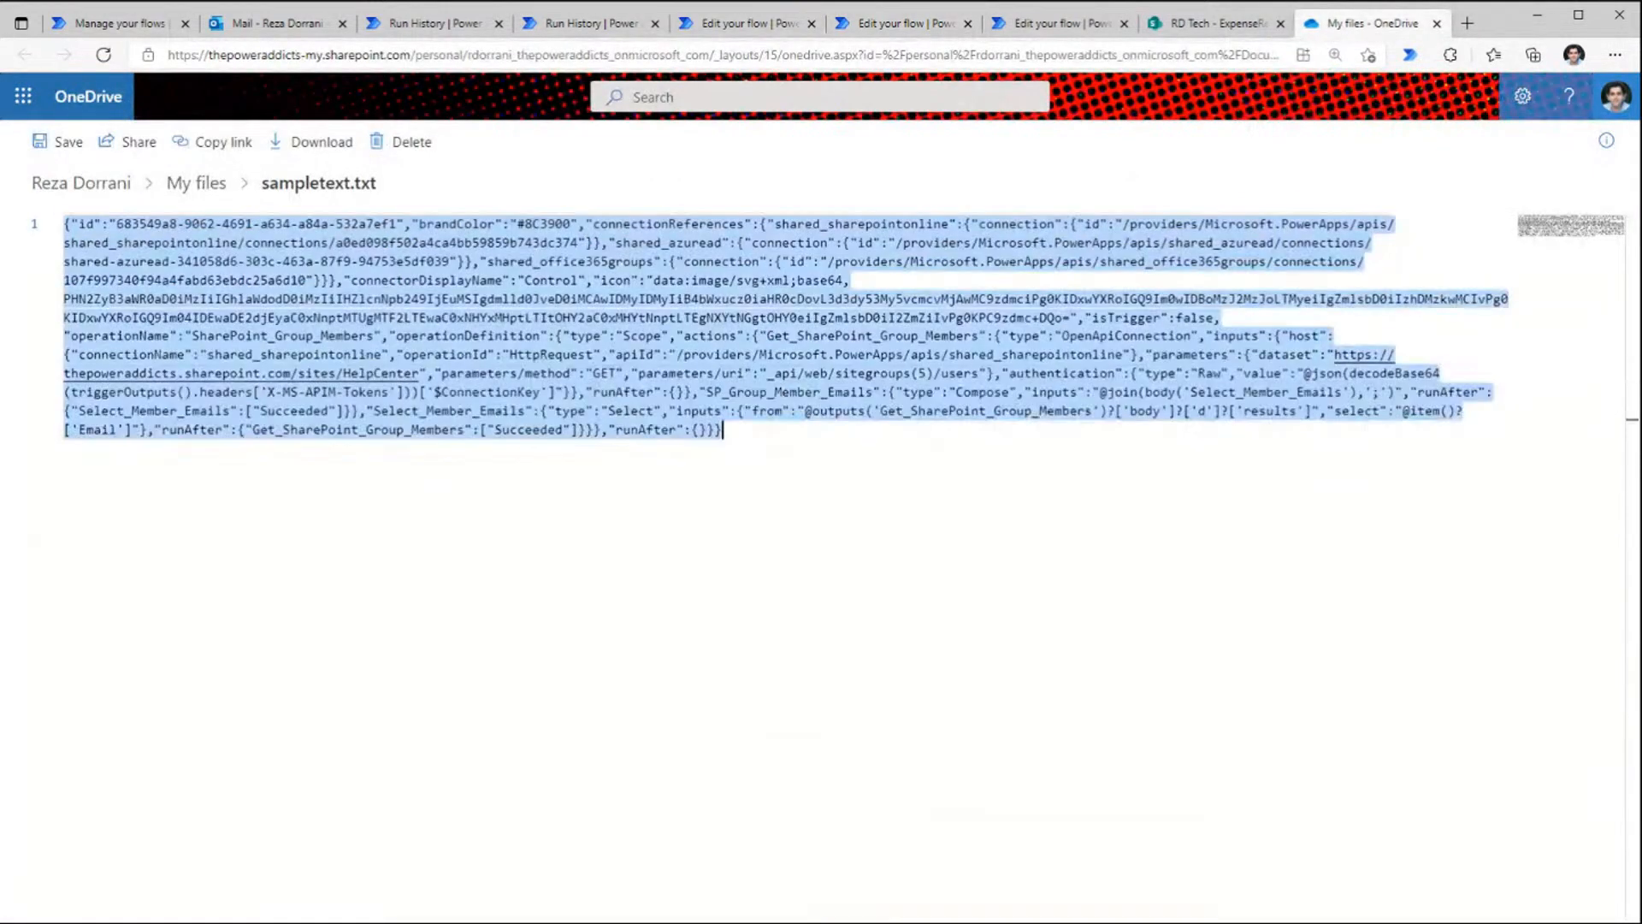
pyautogui.click(858, 25)
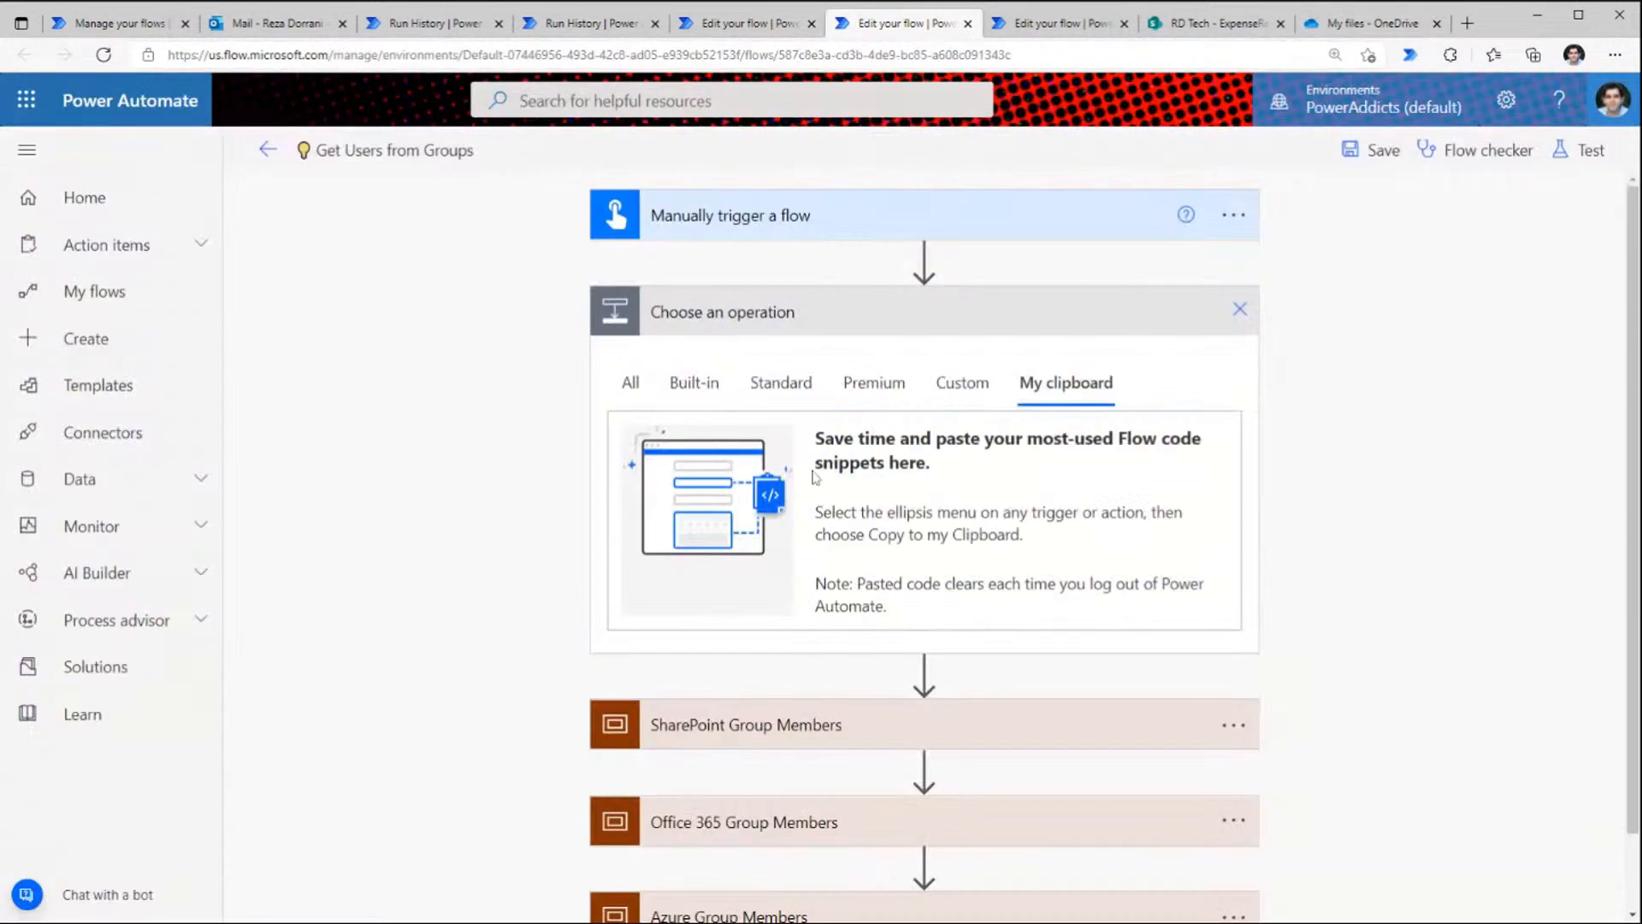
pyautogui.hotkey('ctrl', 'v')
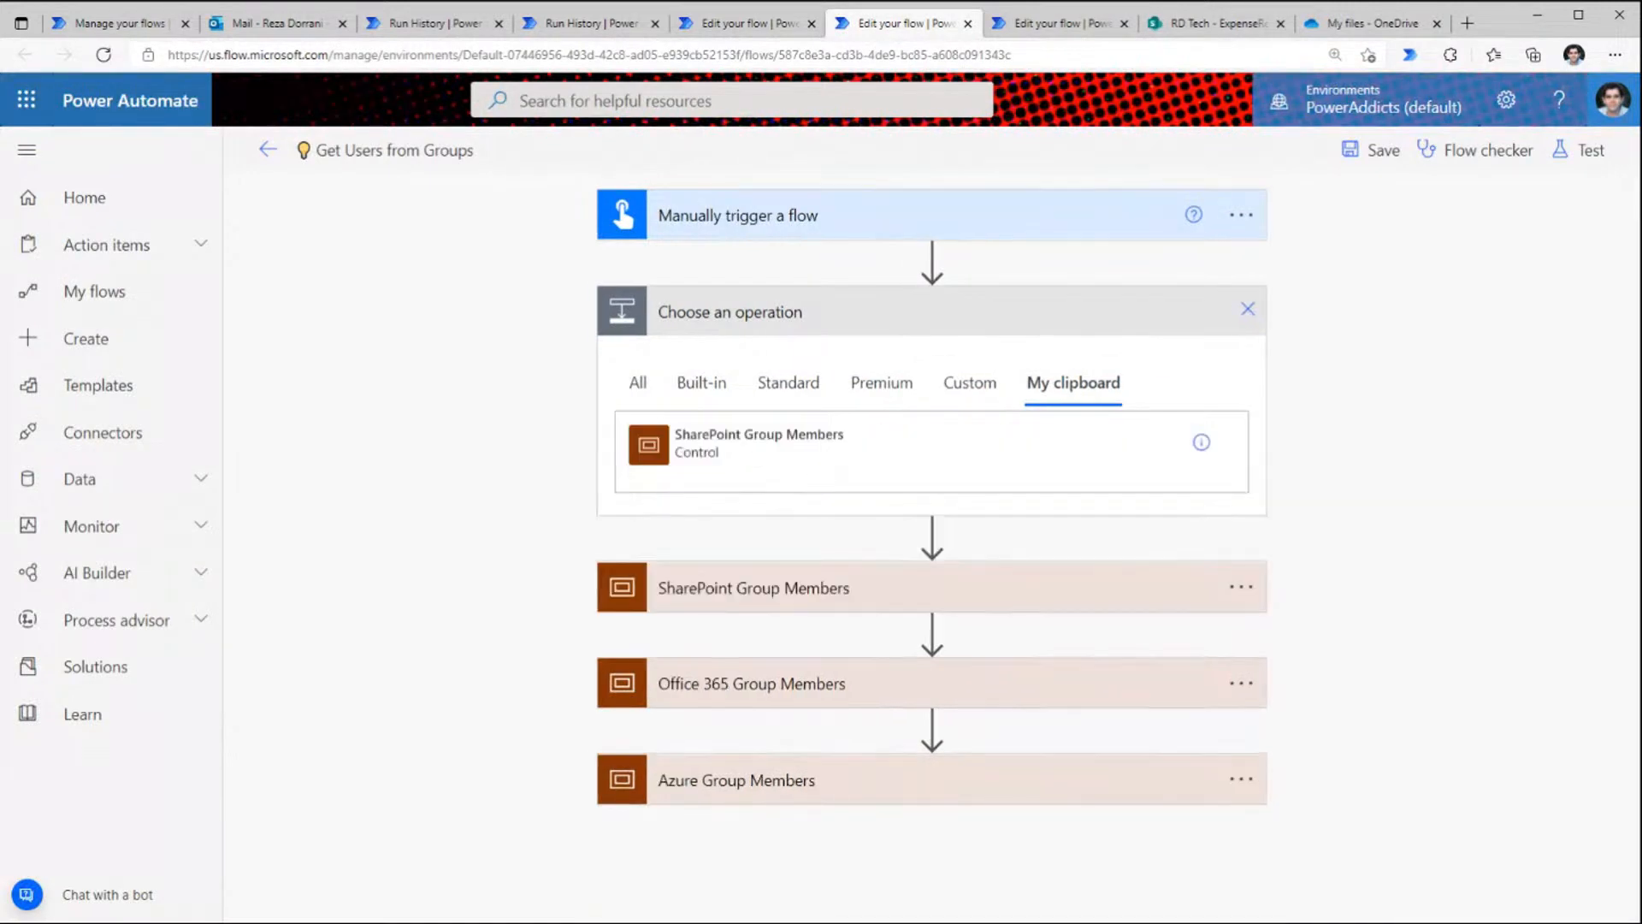
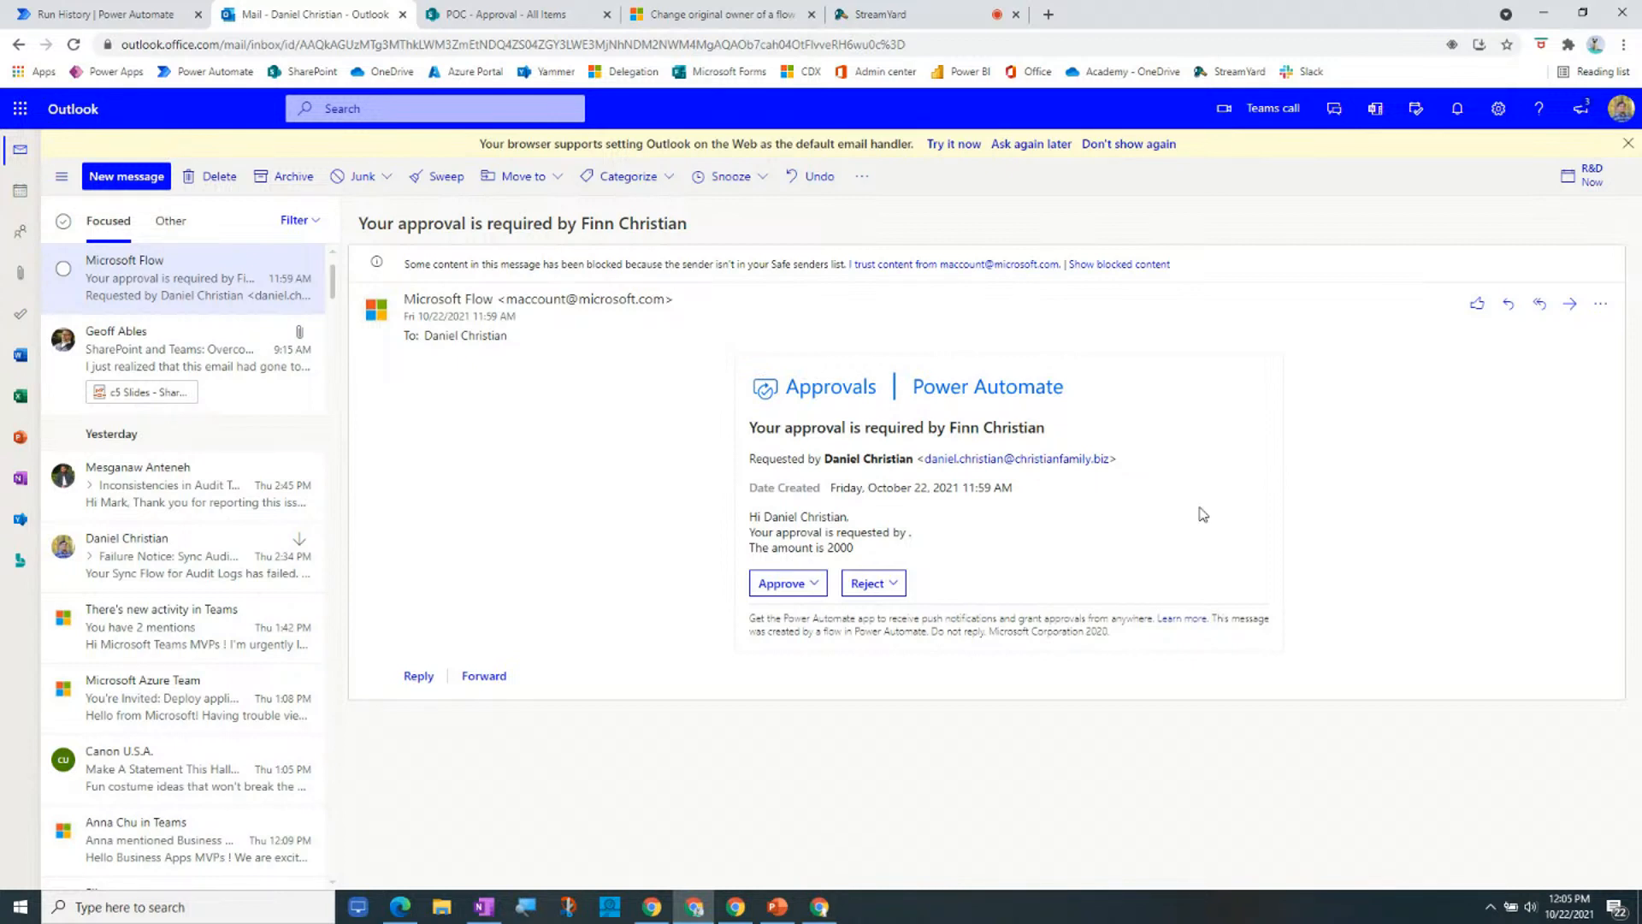
# Step: Check the requester's name on the approval email's 'Requested by' line, then return to the flow's run view
pyautogui.moveTo(750, 487); pyautogui.dragTo(822, 463)
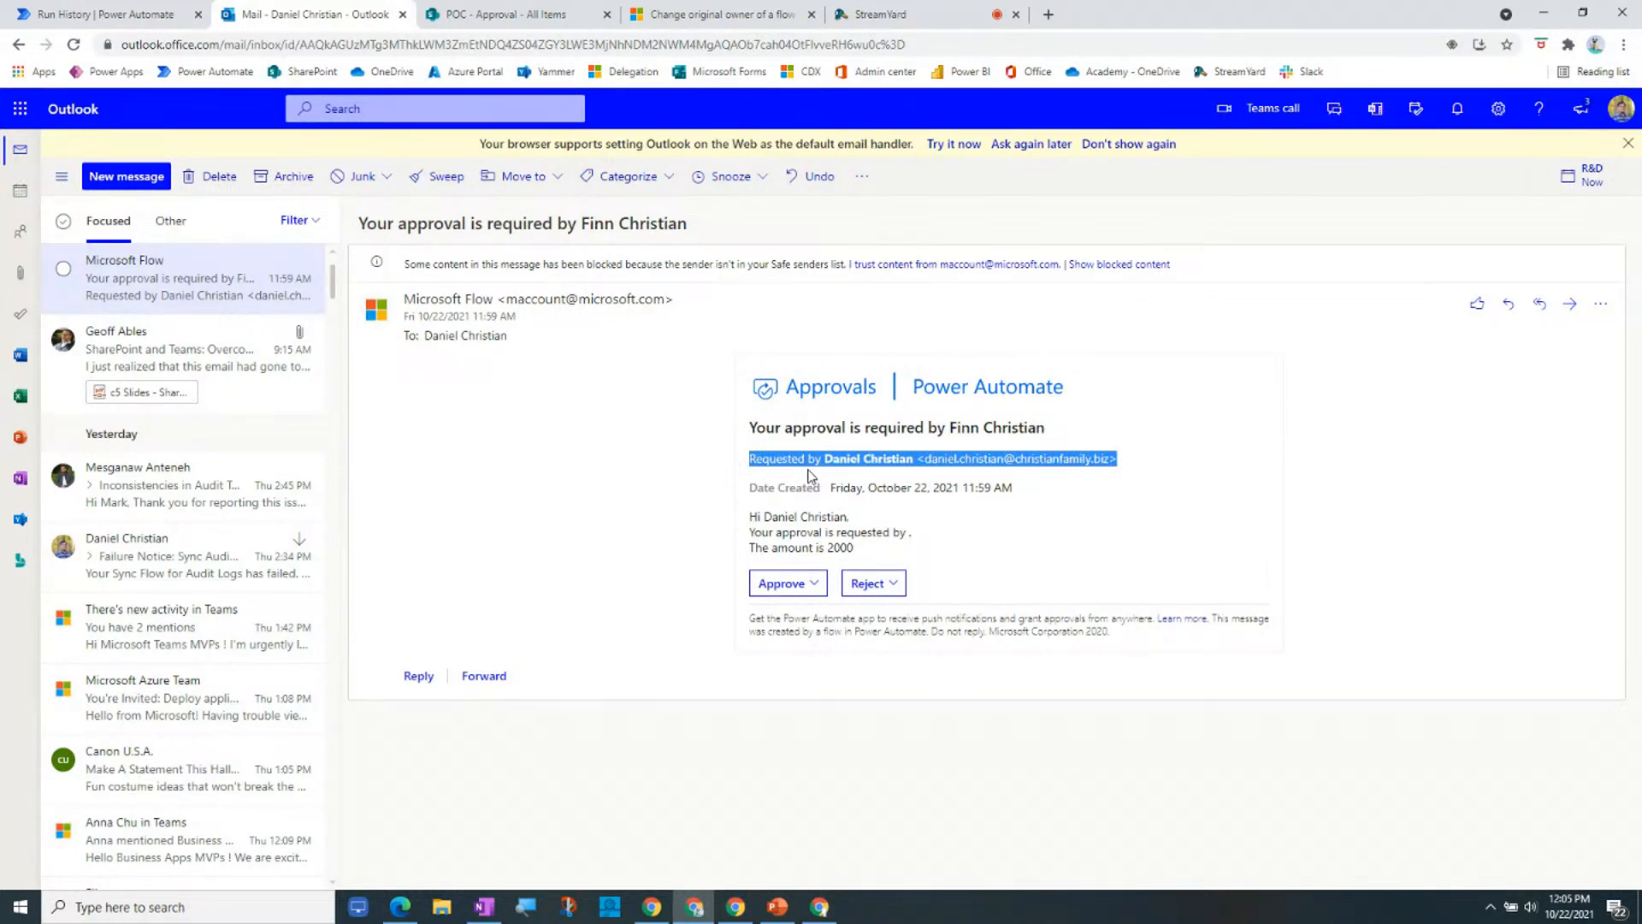
pyautogui.click(808, 462)
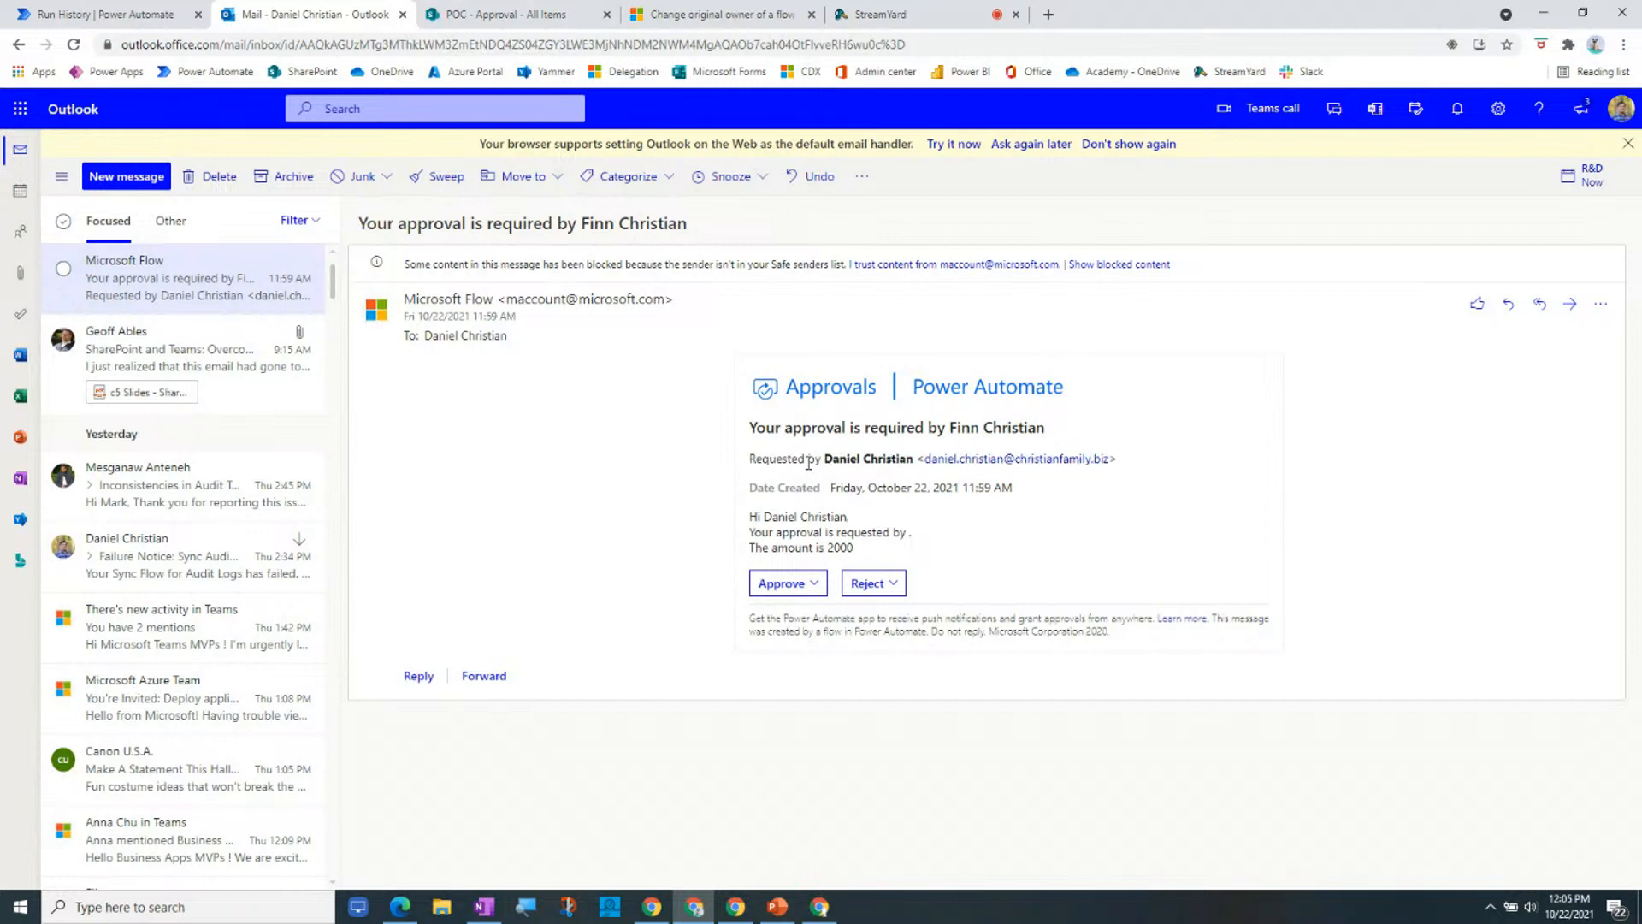
pyautogui.moveTo(808, 463); pyautogui.dragTo(877, 462)
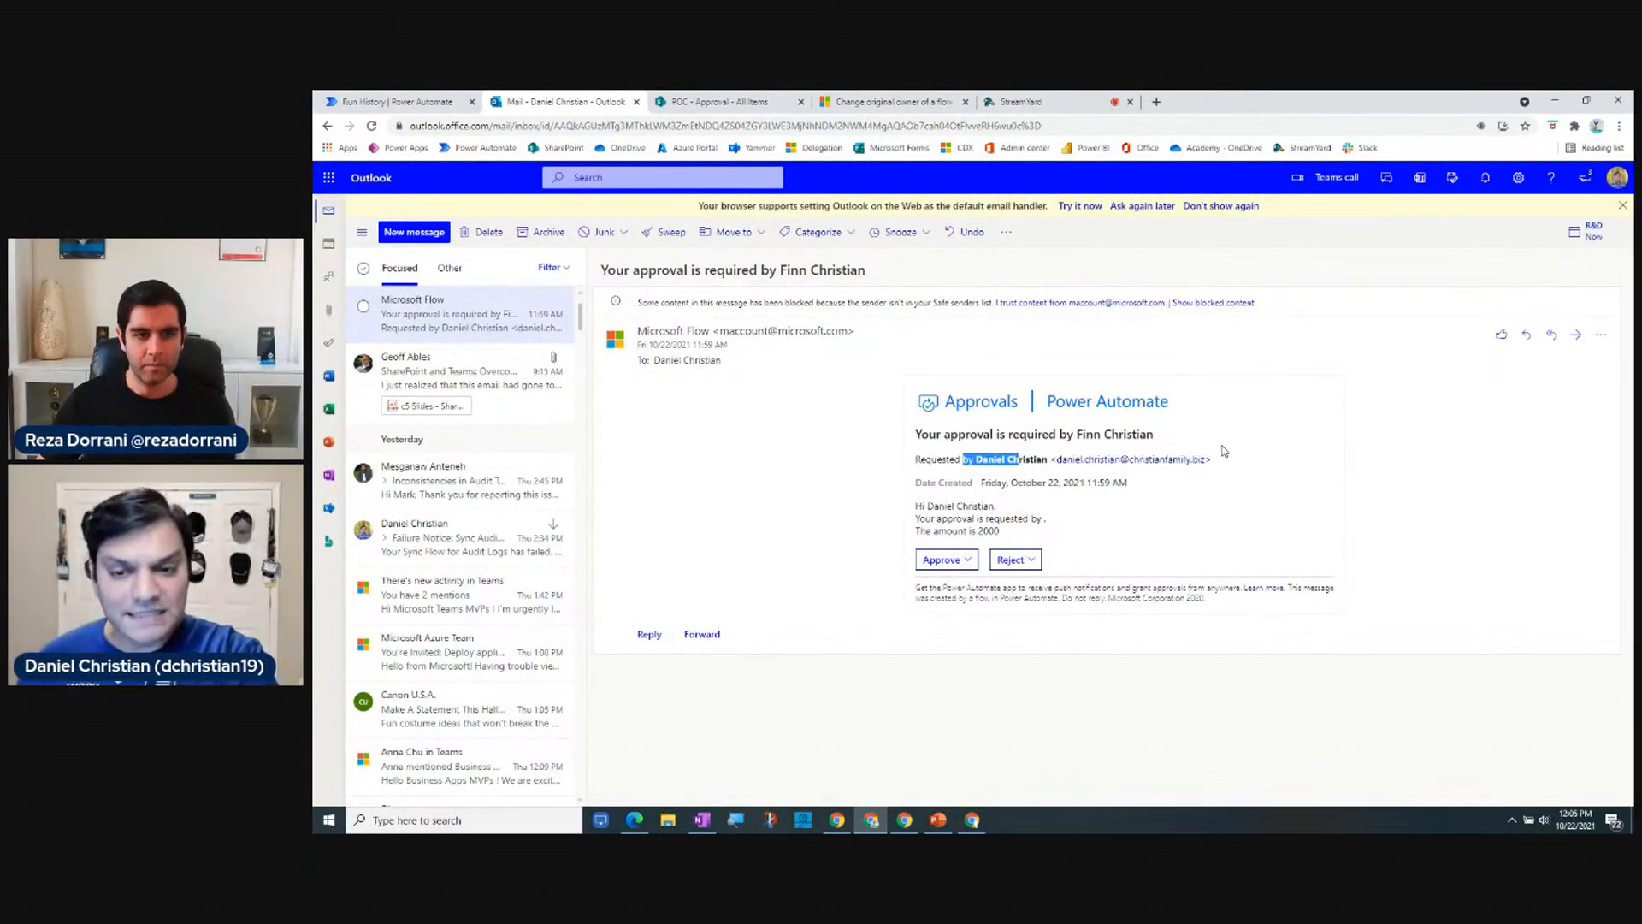
pyautogui.click(1236, 464)
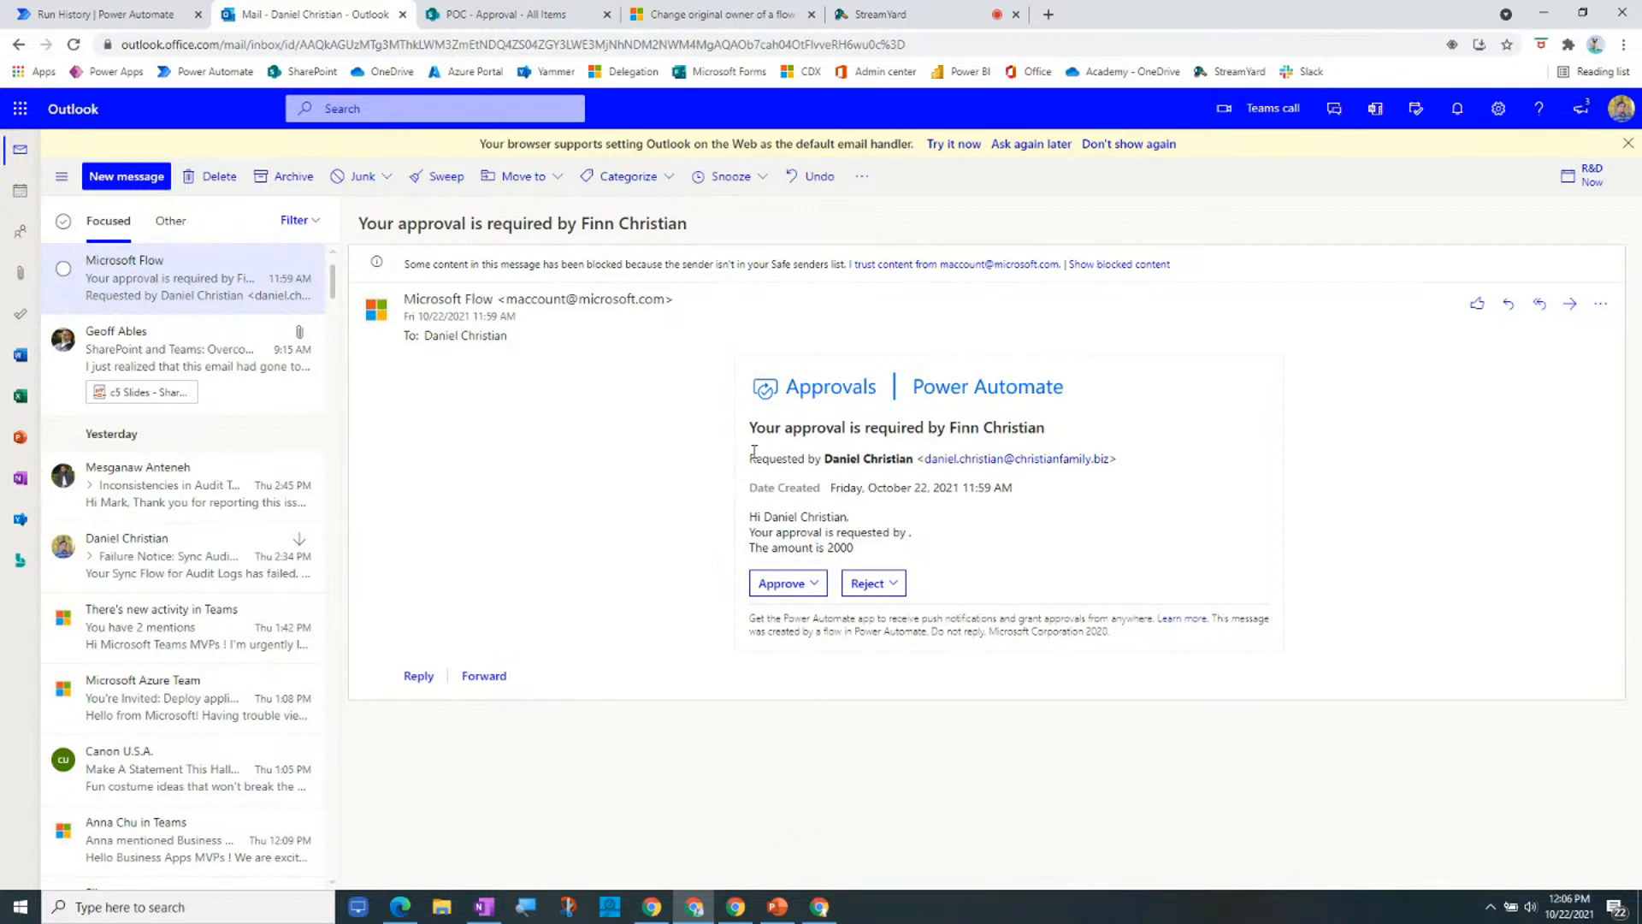
pyautogui.click(108, 12)
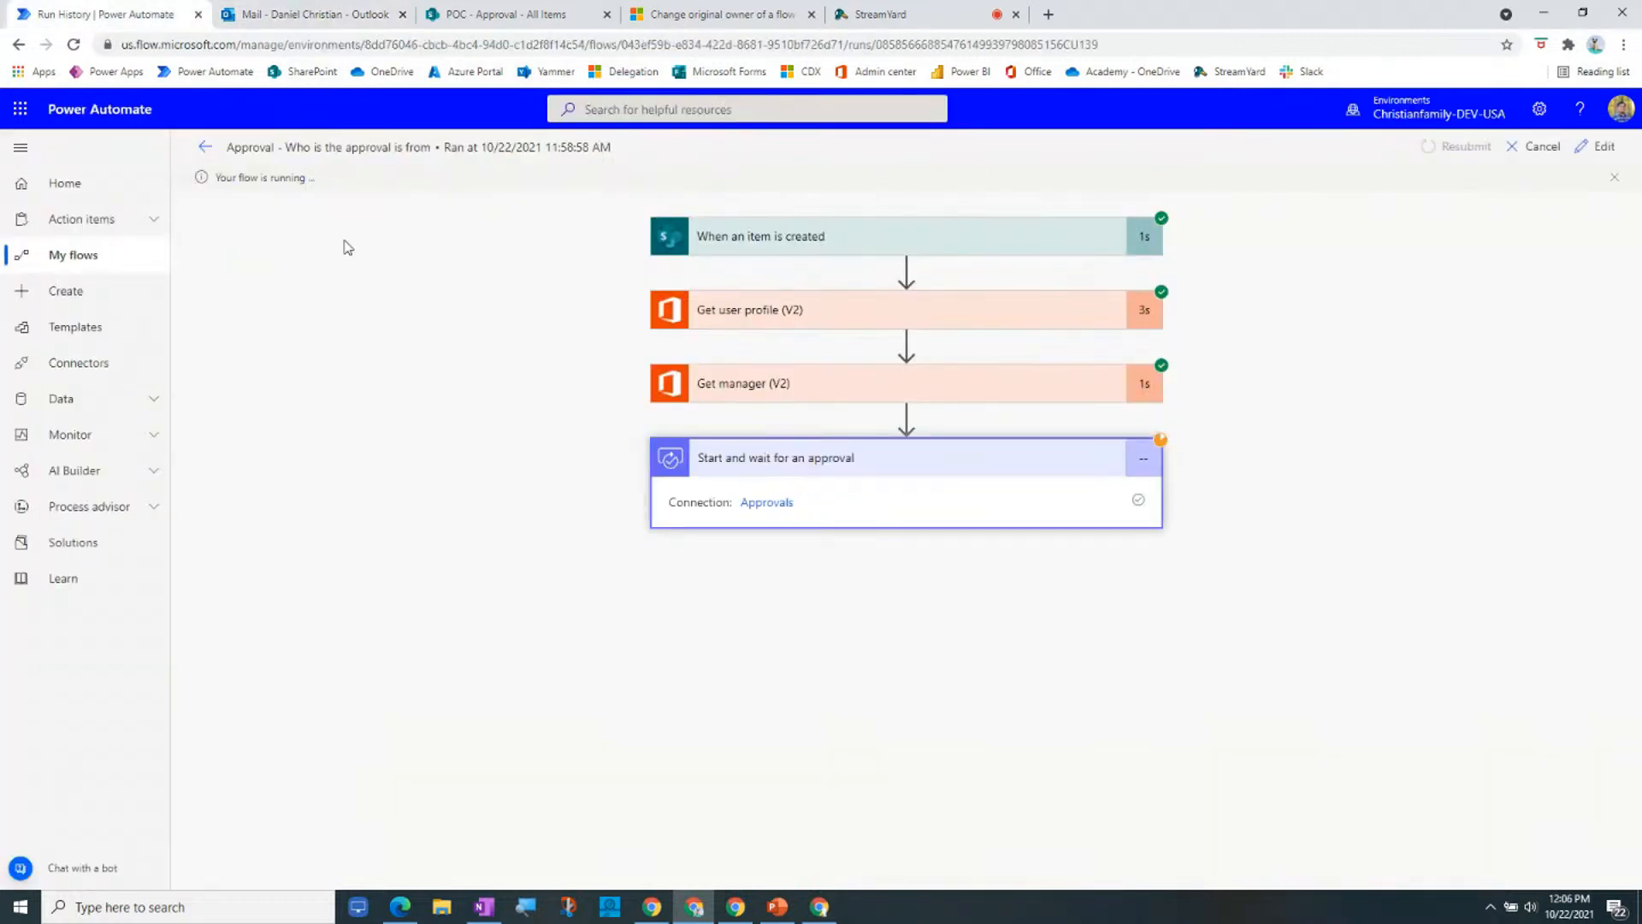
# Step: Go back to the flow details, then bring up the second account's Office home window and check its signed-in account
pyautogui.click(205, 146)
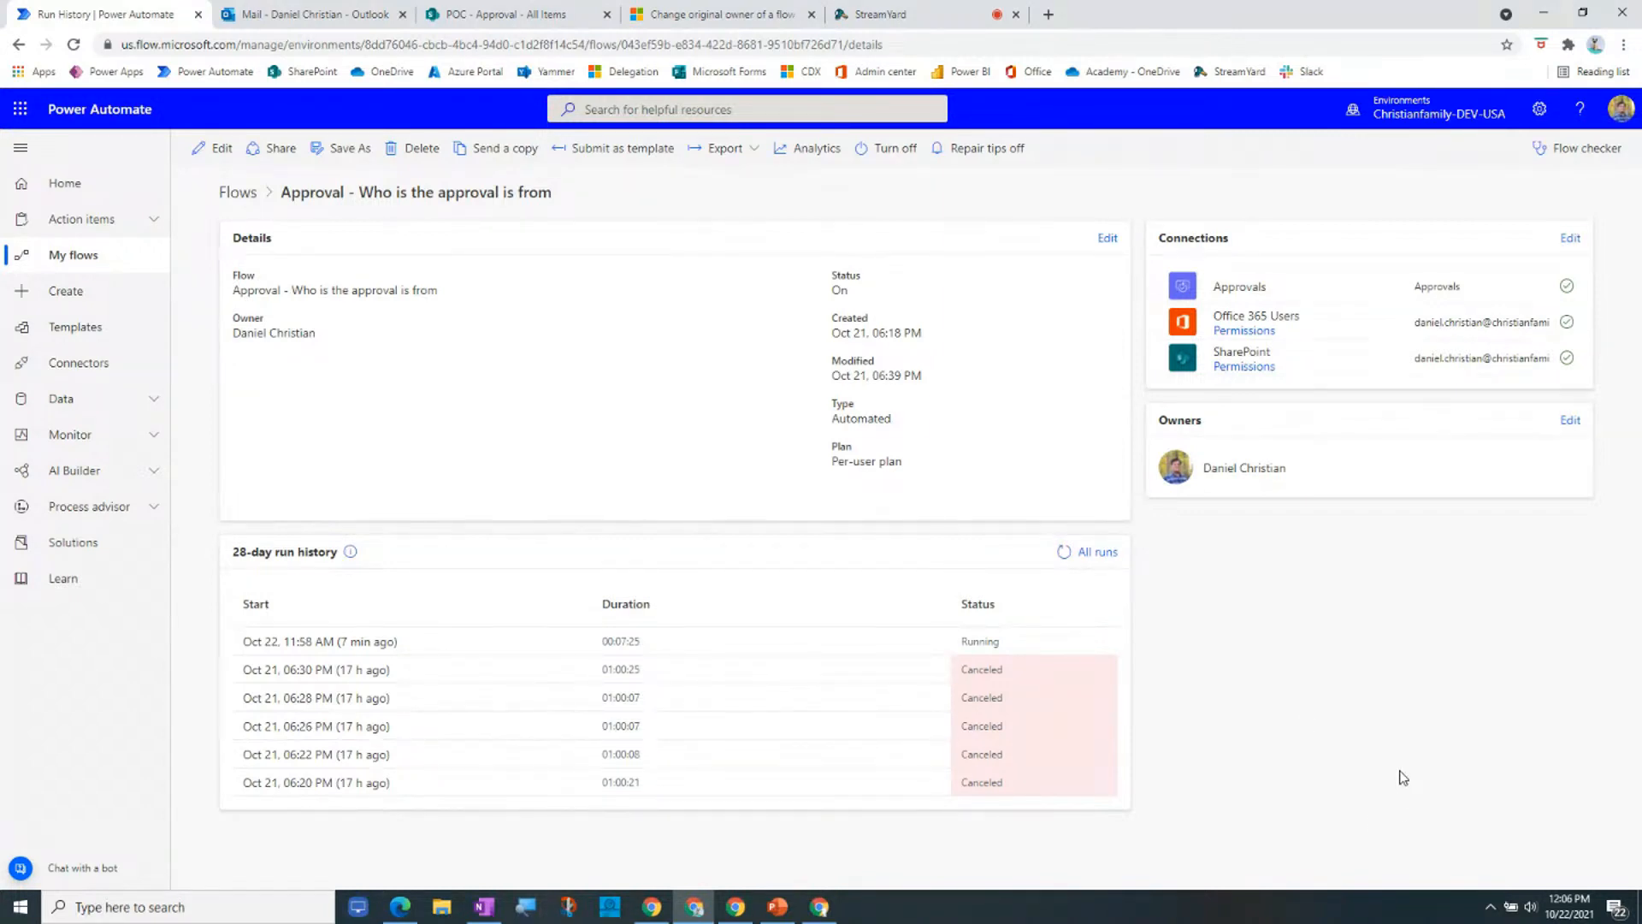
pyautogui.moveTo(736, 907)
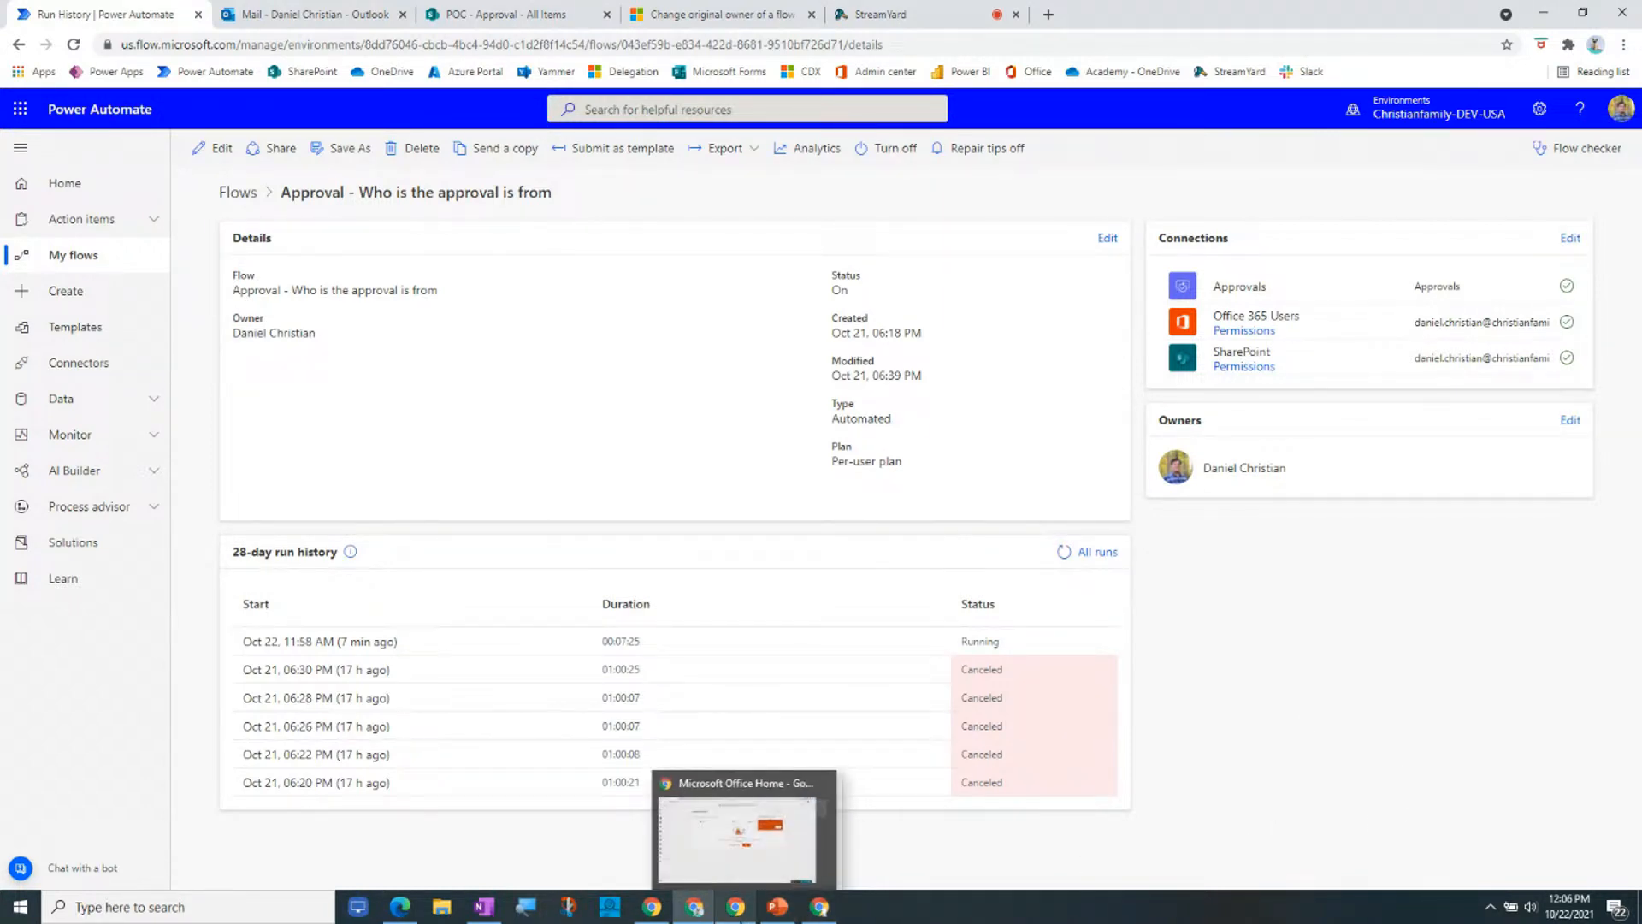
pyautogui.click(752, 850)
pyautogui.moveTo(1641, 27); pyautogui.dragTo(736, 4)
pyautogui.click(1621, 81)
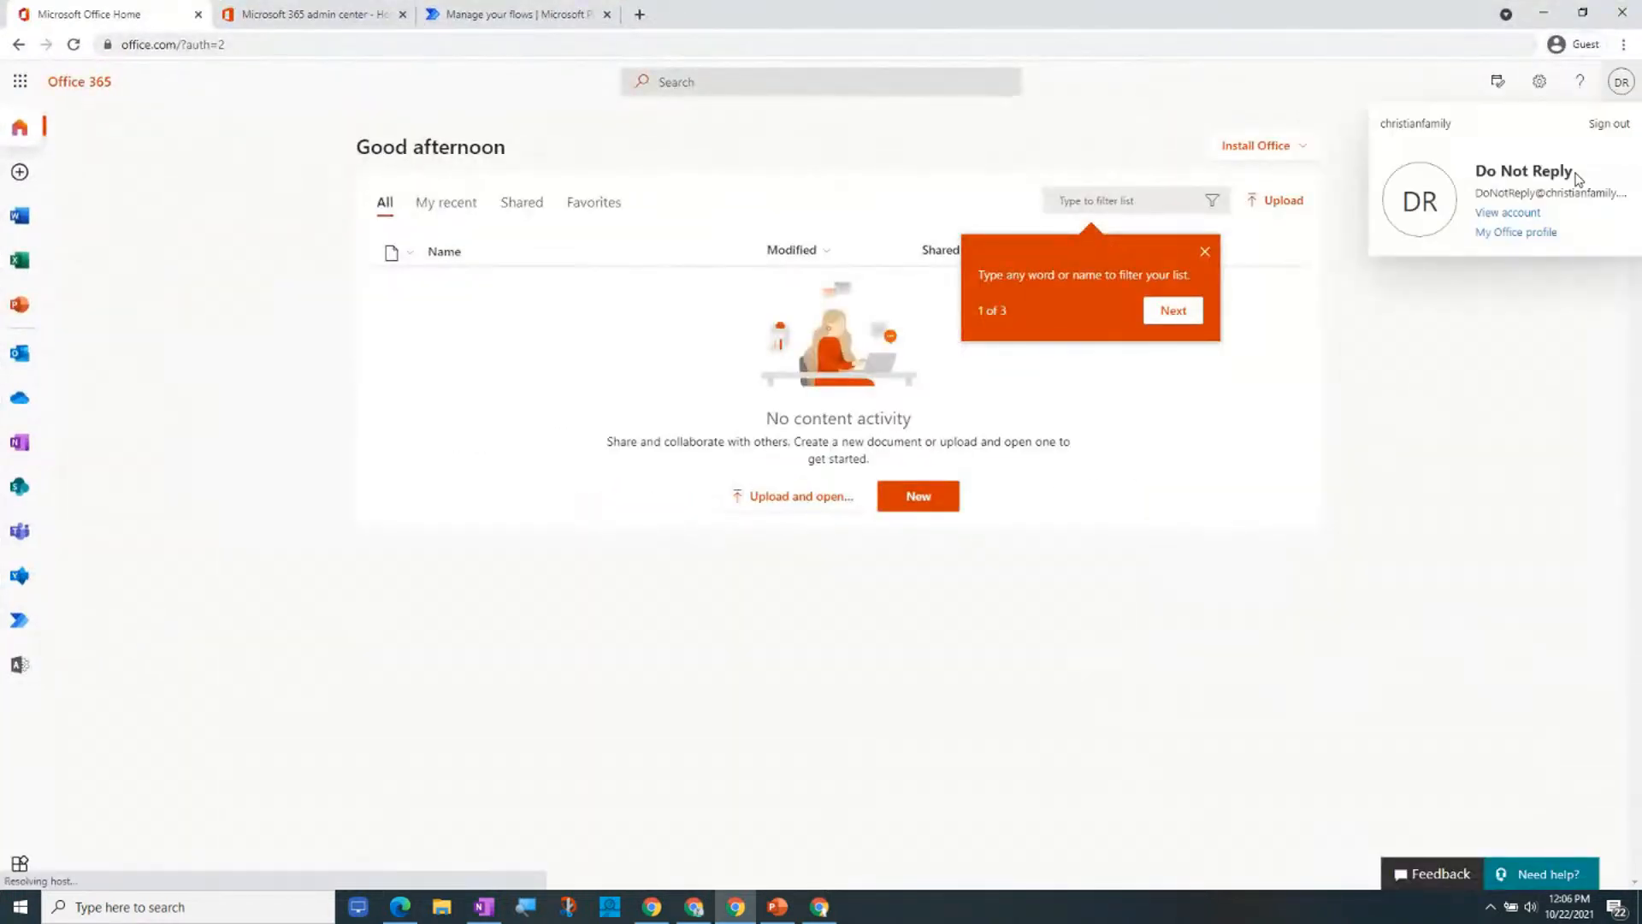
# Step: Open the Import package page from My flows in the second account's Power Automate
pyautogui.click(480, 15)
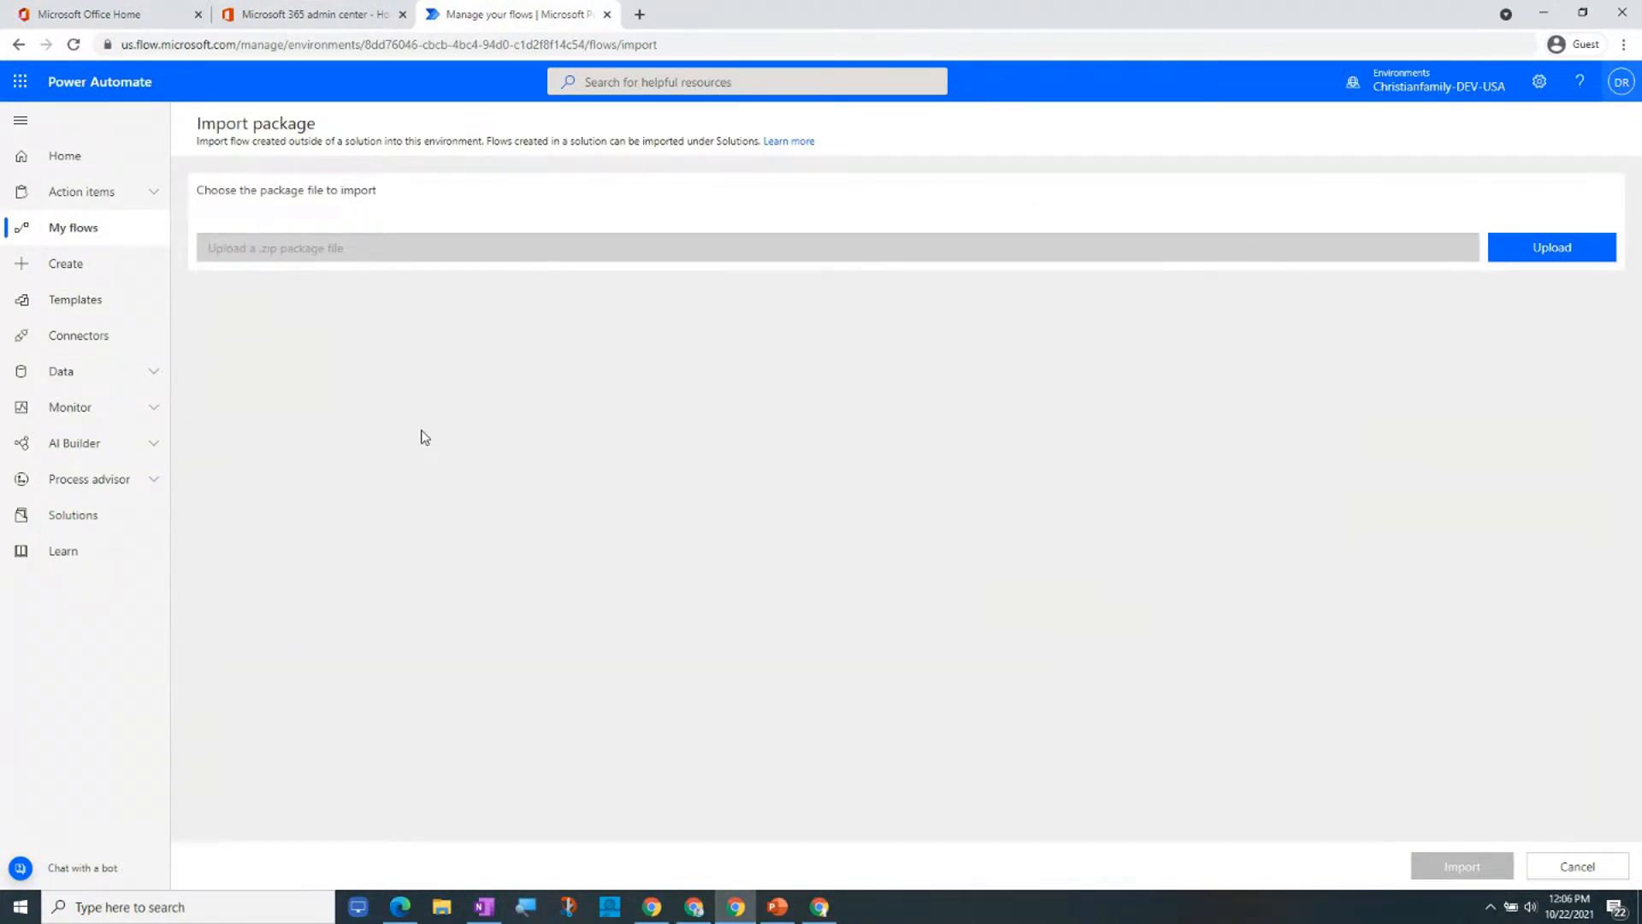
pyautogui.click(1516, 256)
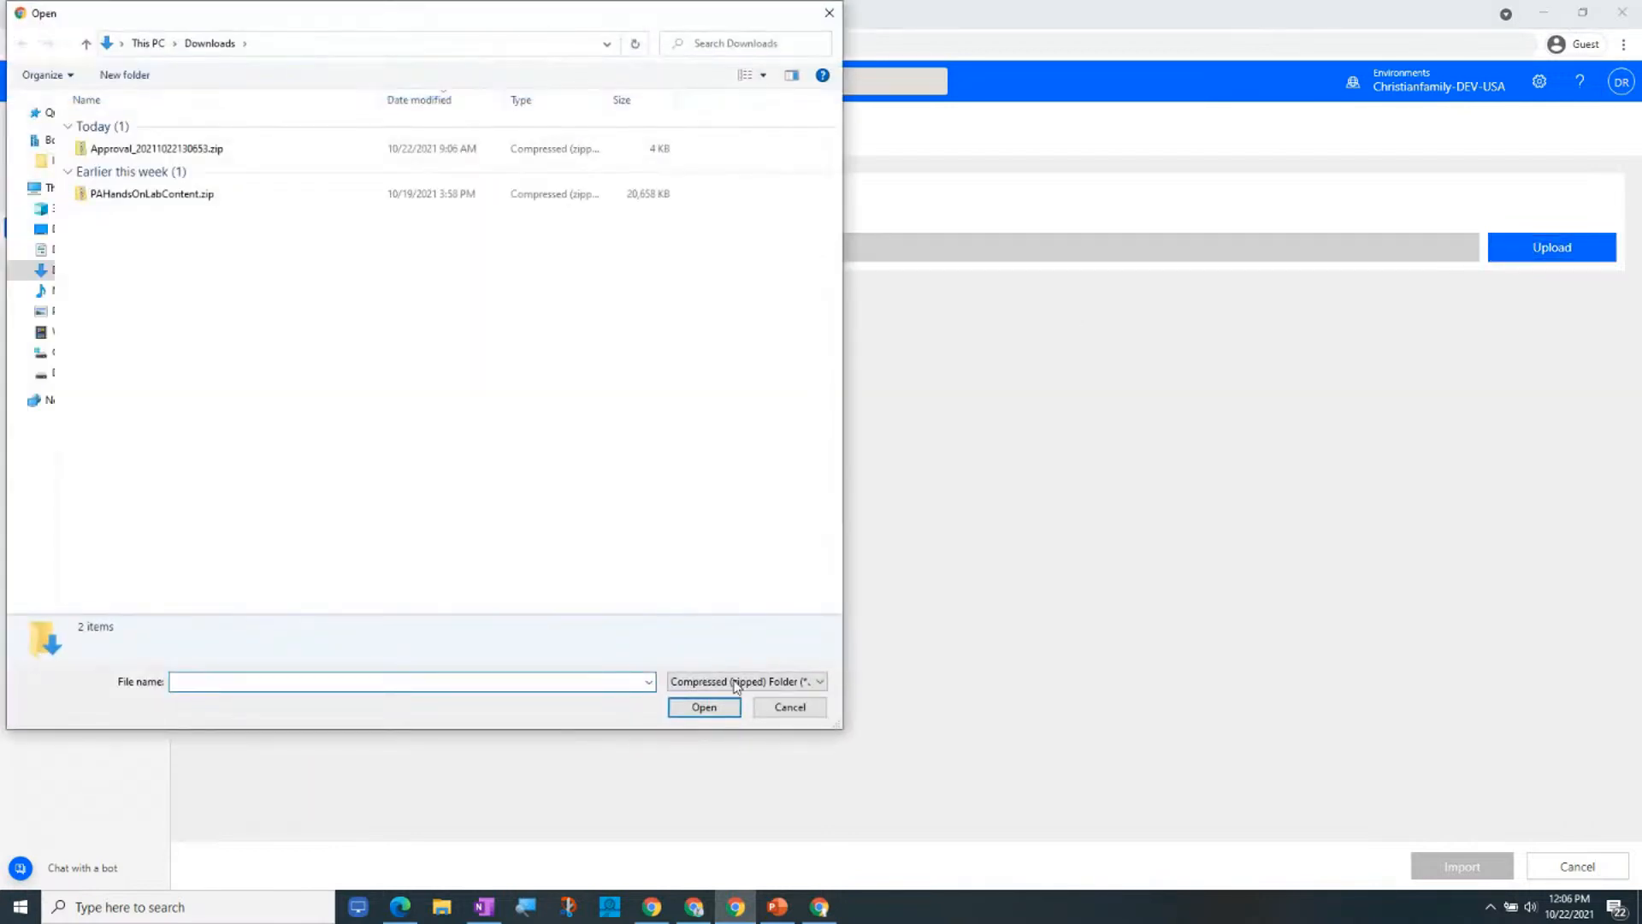
pyautogui.click(790, 709)
pyautogui.click(107, 235)
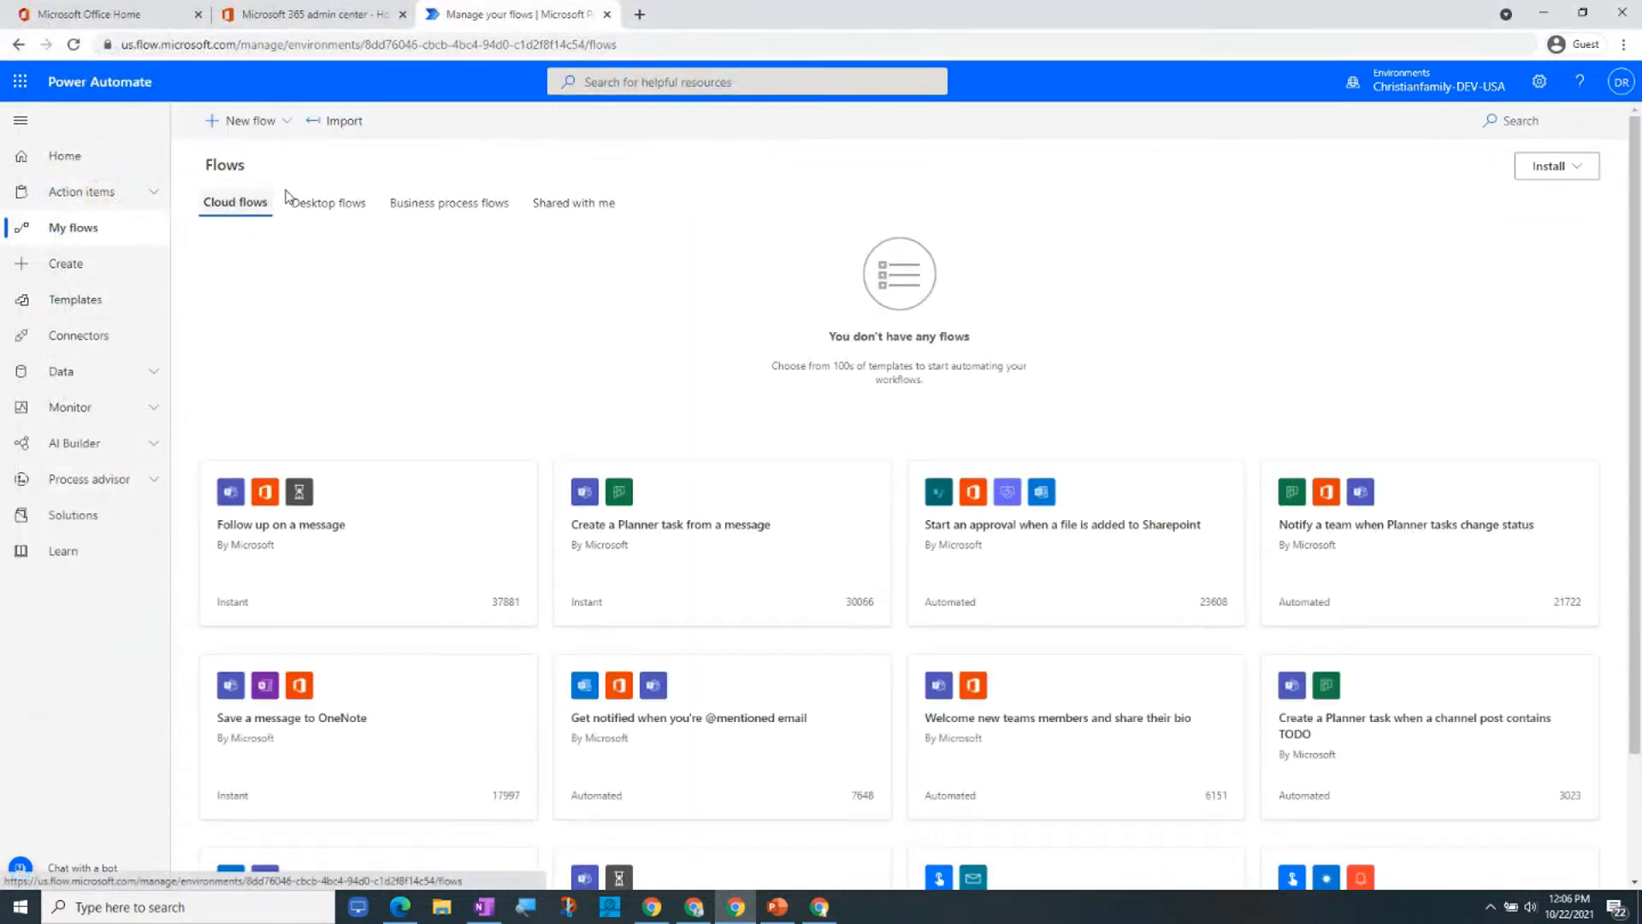
pyautogui.click(338, 121)
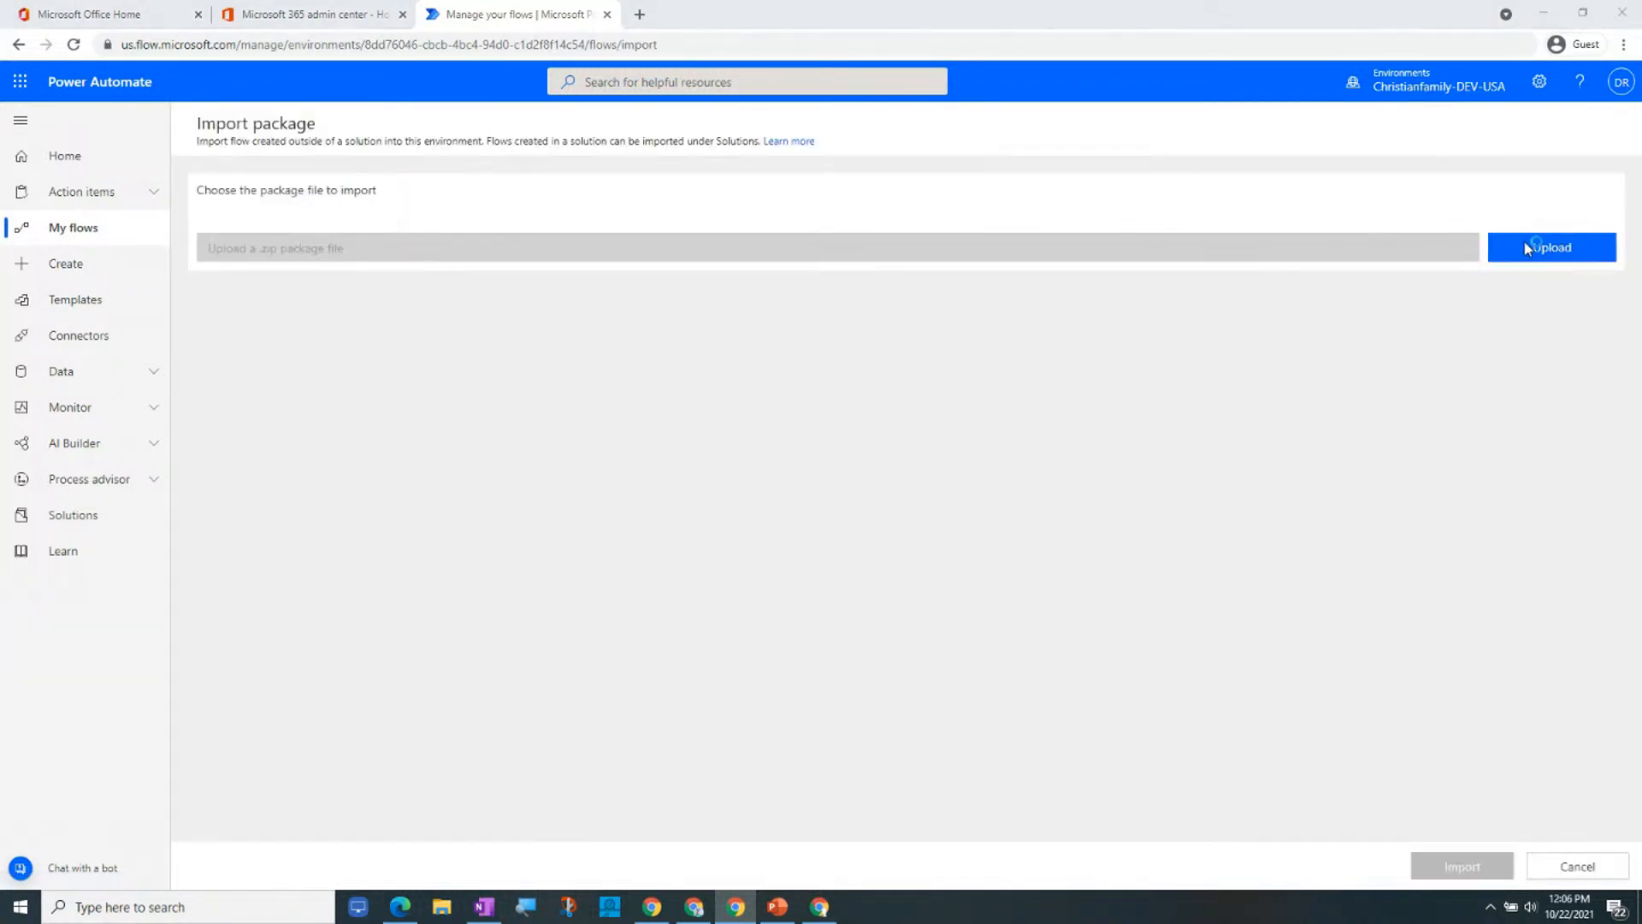
# Step: Upload Approval_20211022130653.zip from the Downloads folder as the import package
pyautogui.click(1530, 246)
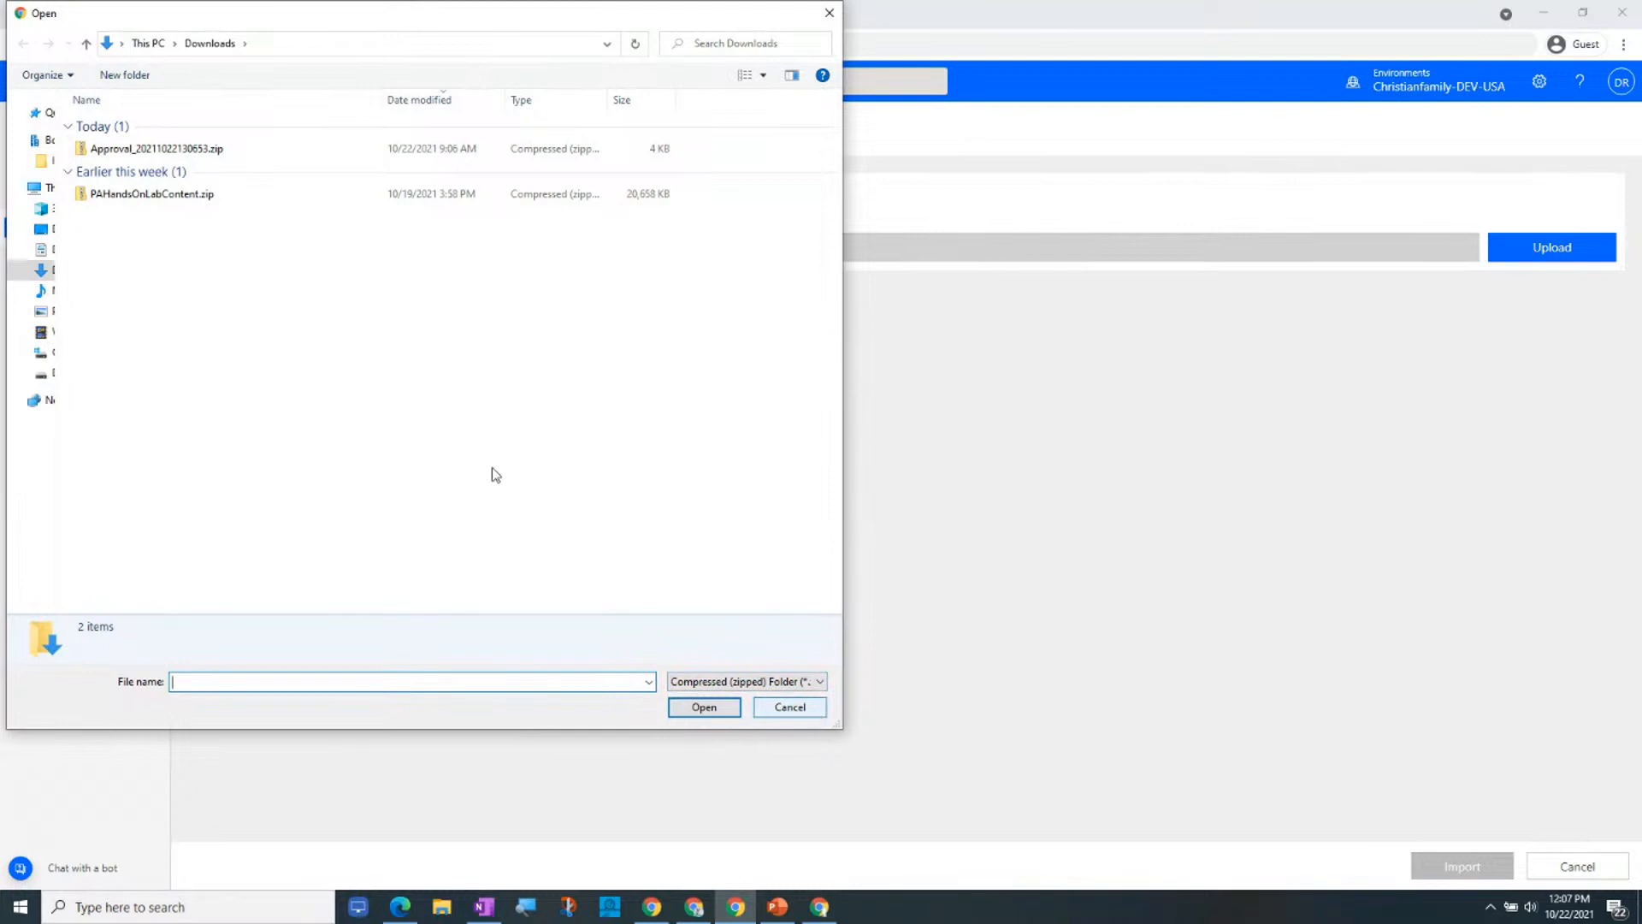
pyautogui.click(190, 147)
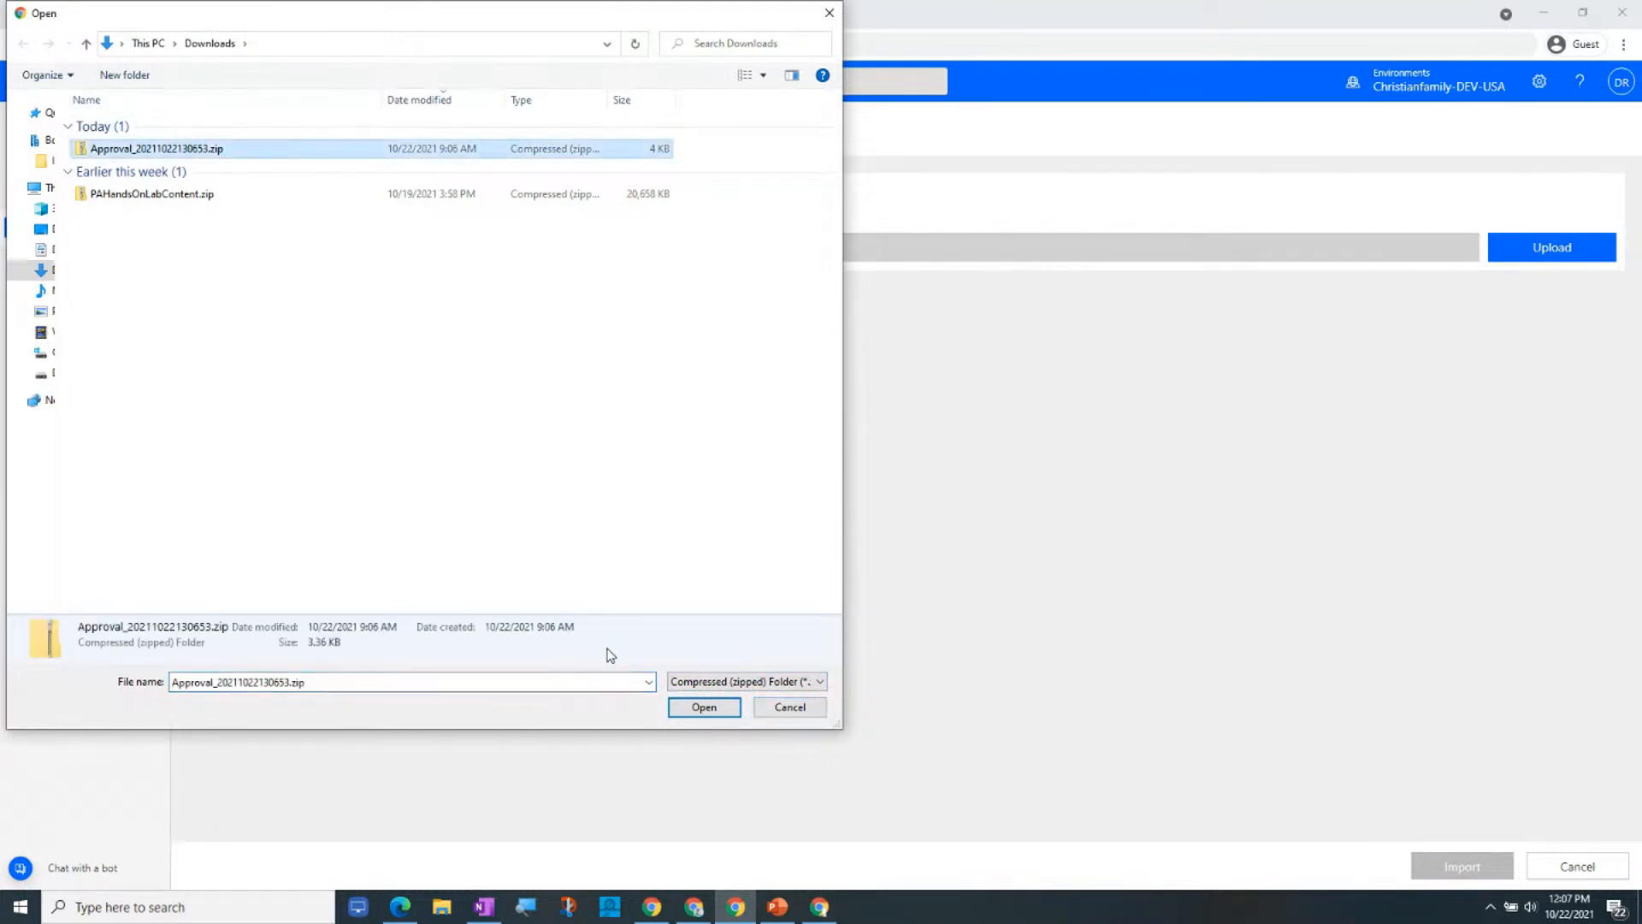
pyautogui.click(704, 708)
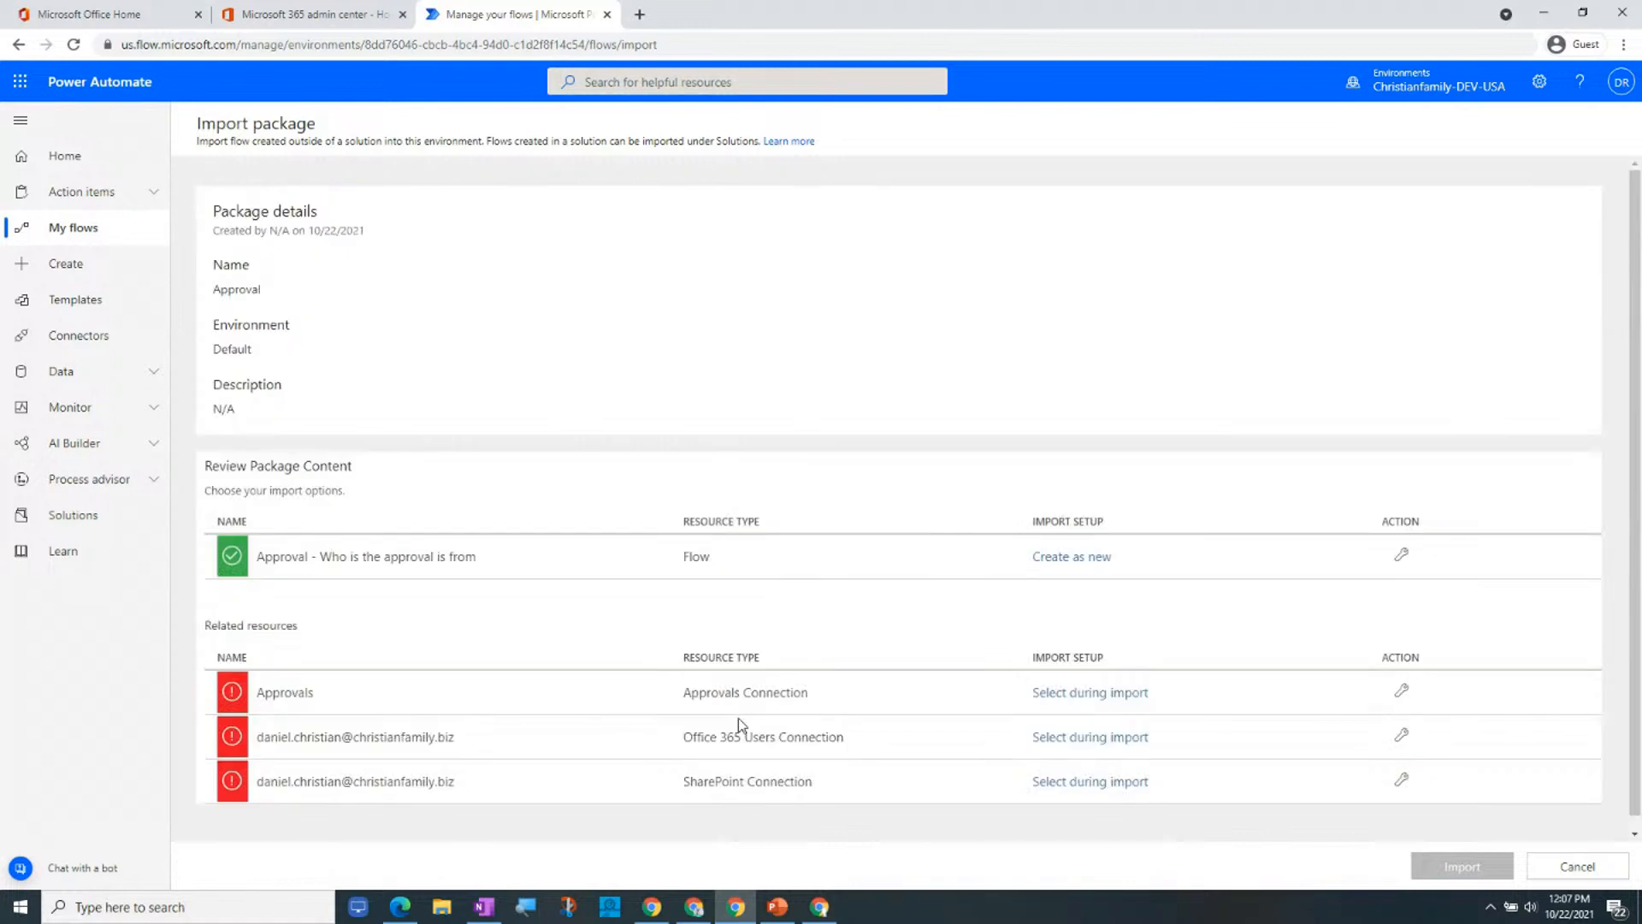
# Step: Map the package's Approvals connection to the existing Approvals connection and save, then close the flows page
pyautogui.click(1072, 697)
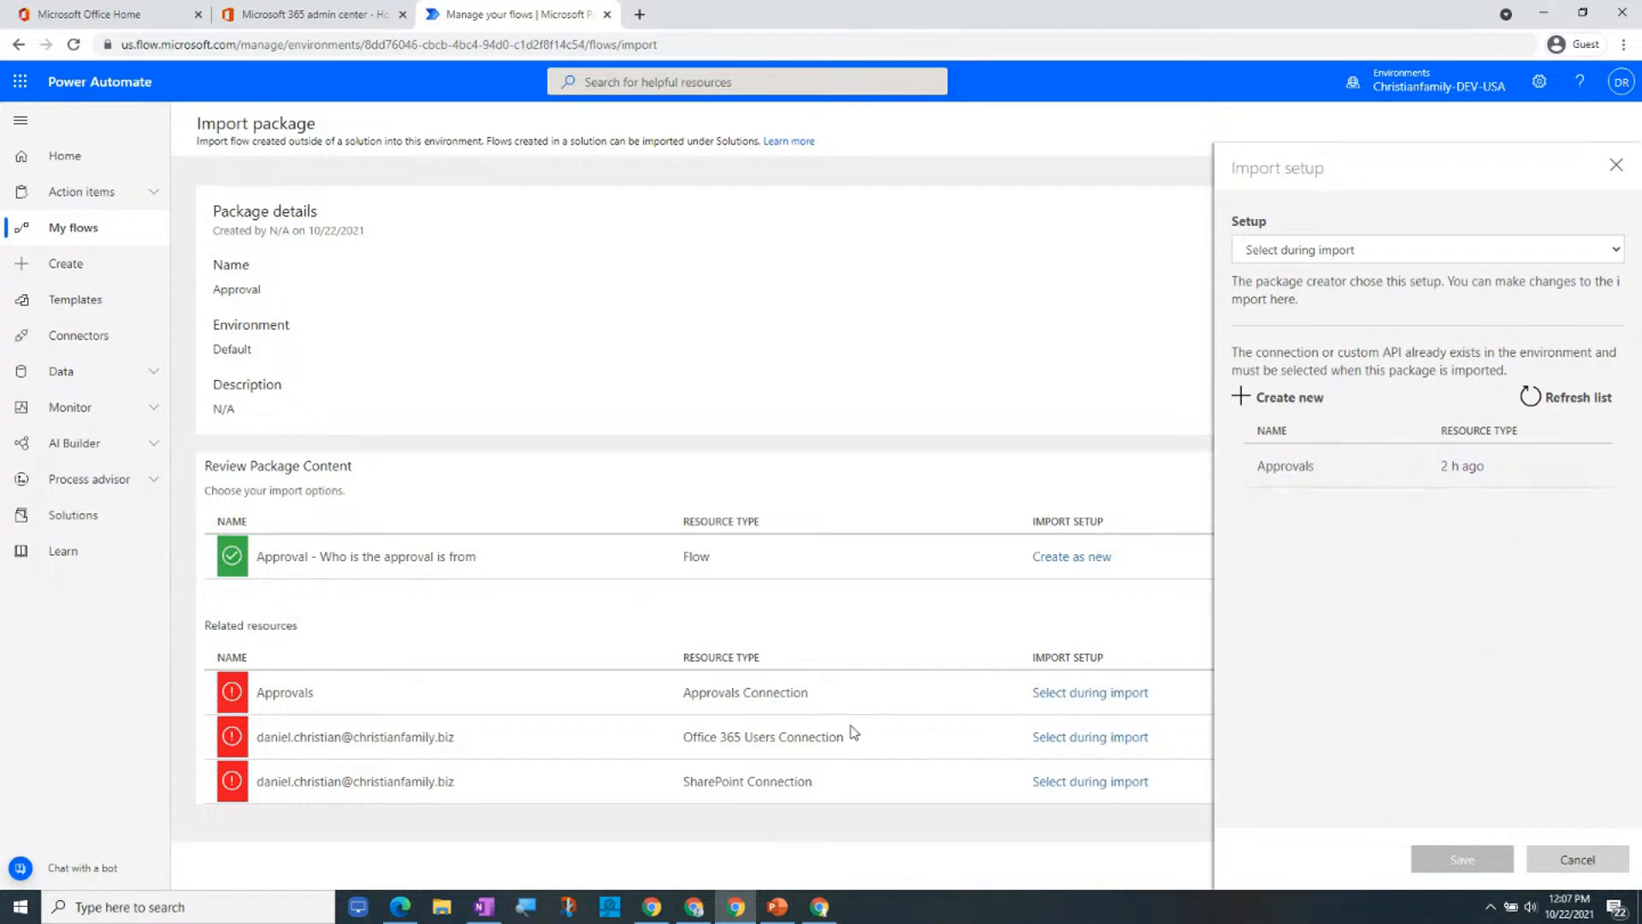
pyautogui.click(1360, 478)
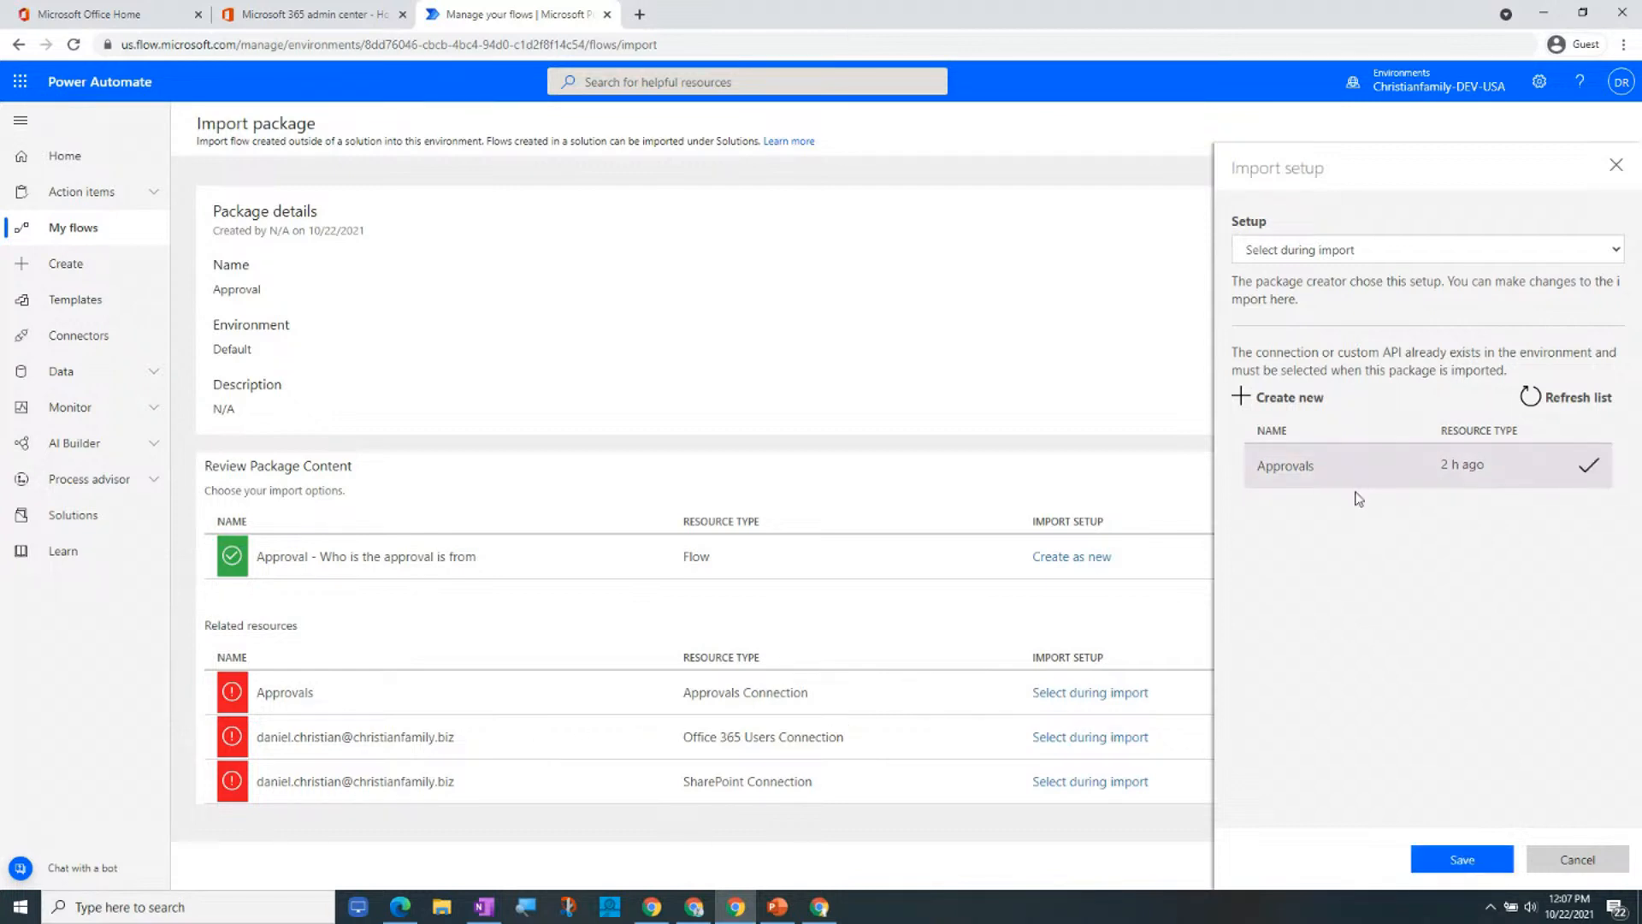
pyautogui.click(1470, 860)
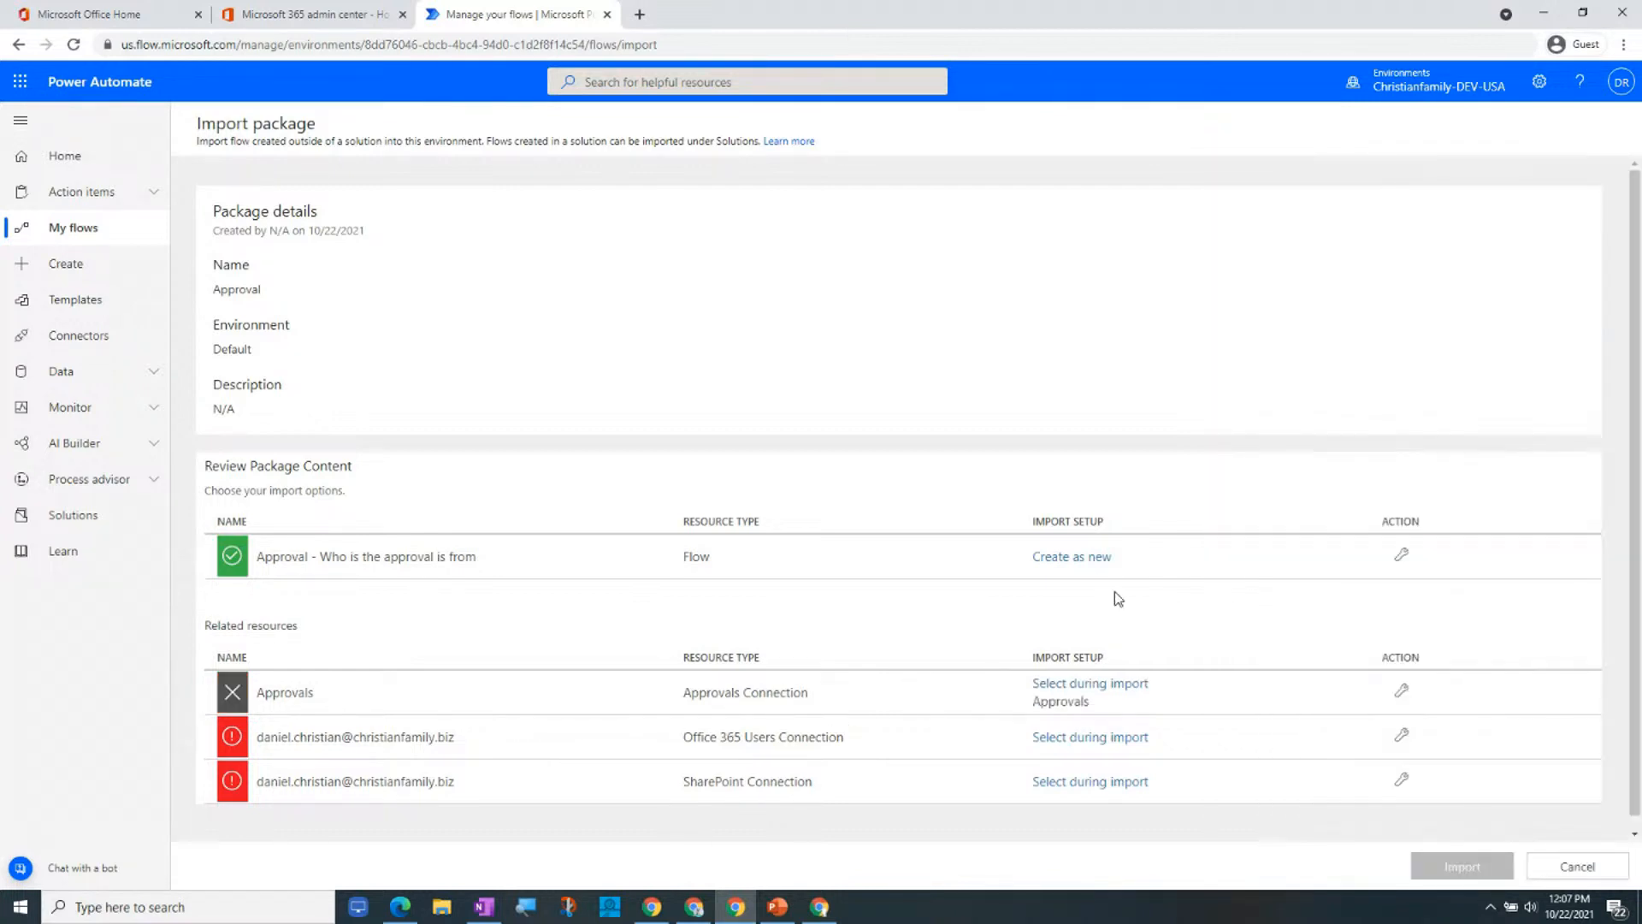
pyautogui.click(607, 15)
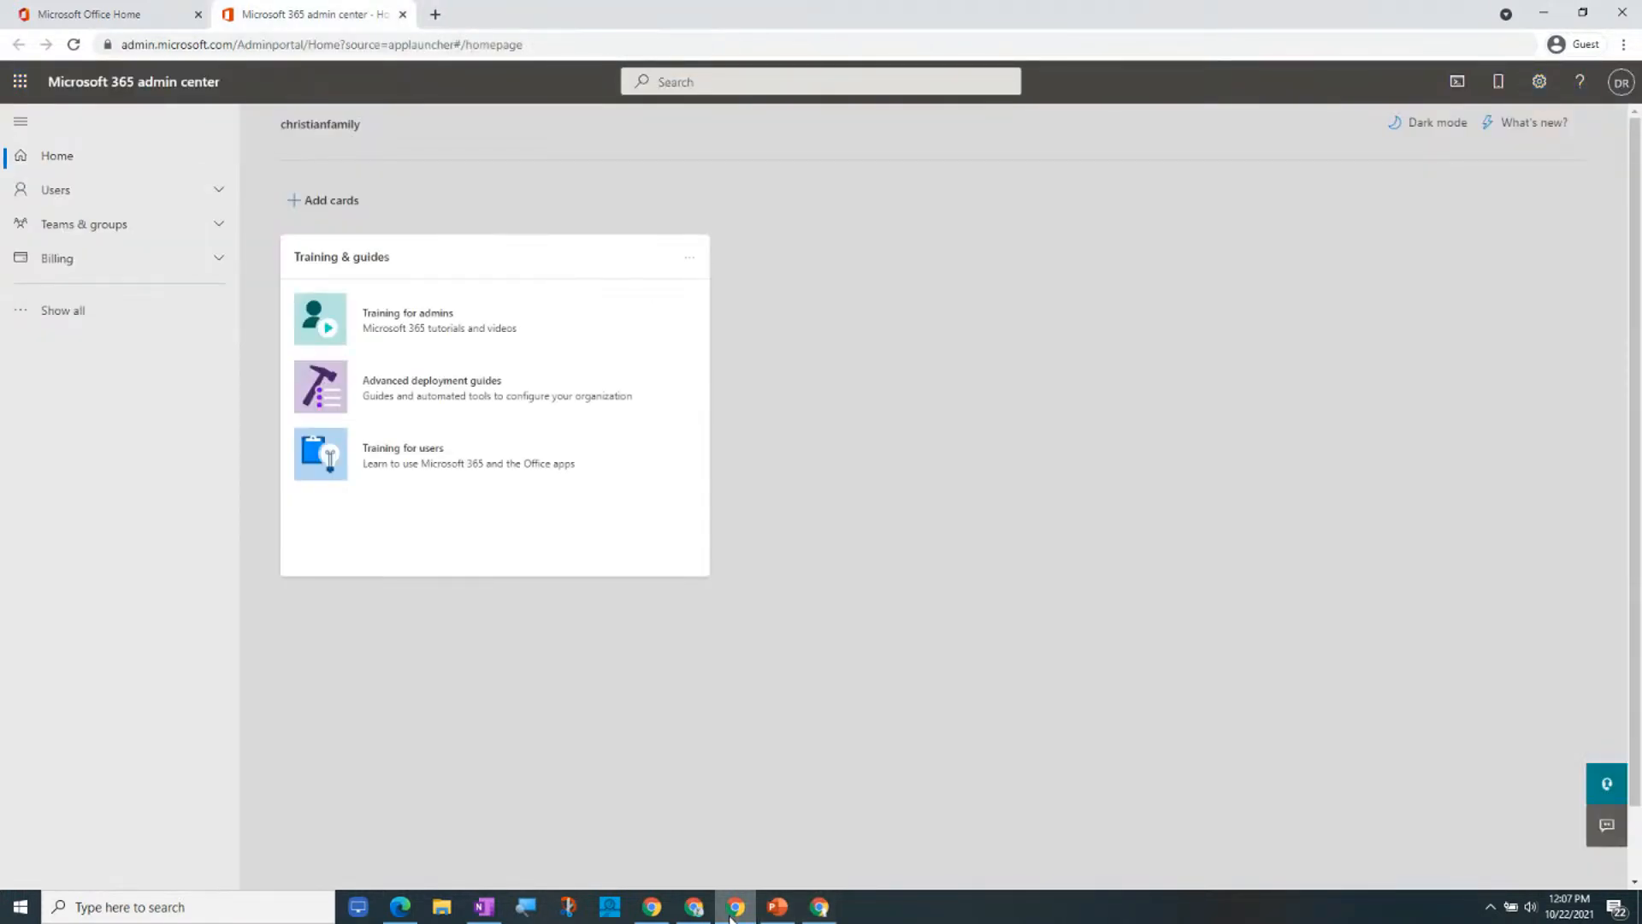